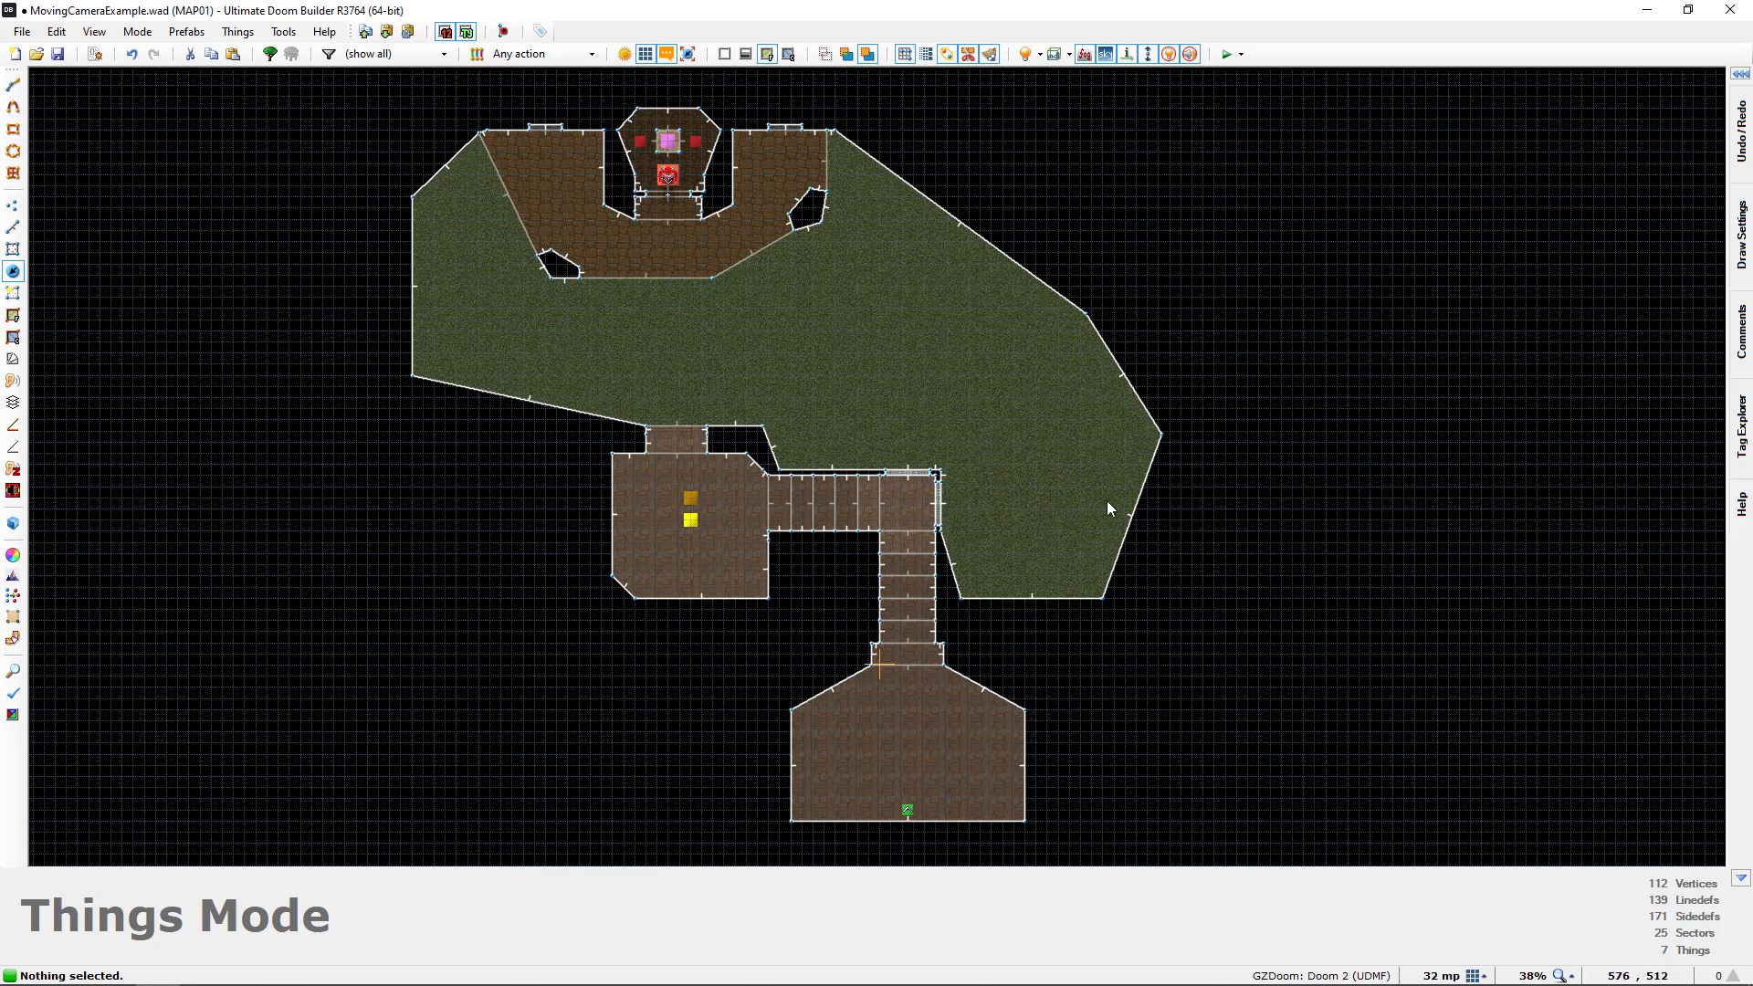
Enter the 3D visual view and examine the courtyard, the corner windows, the stair corridor and the start room
{"action": "key", "text": "q"}
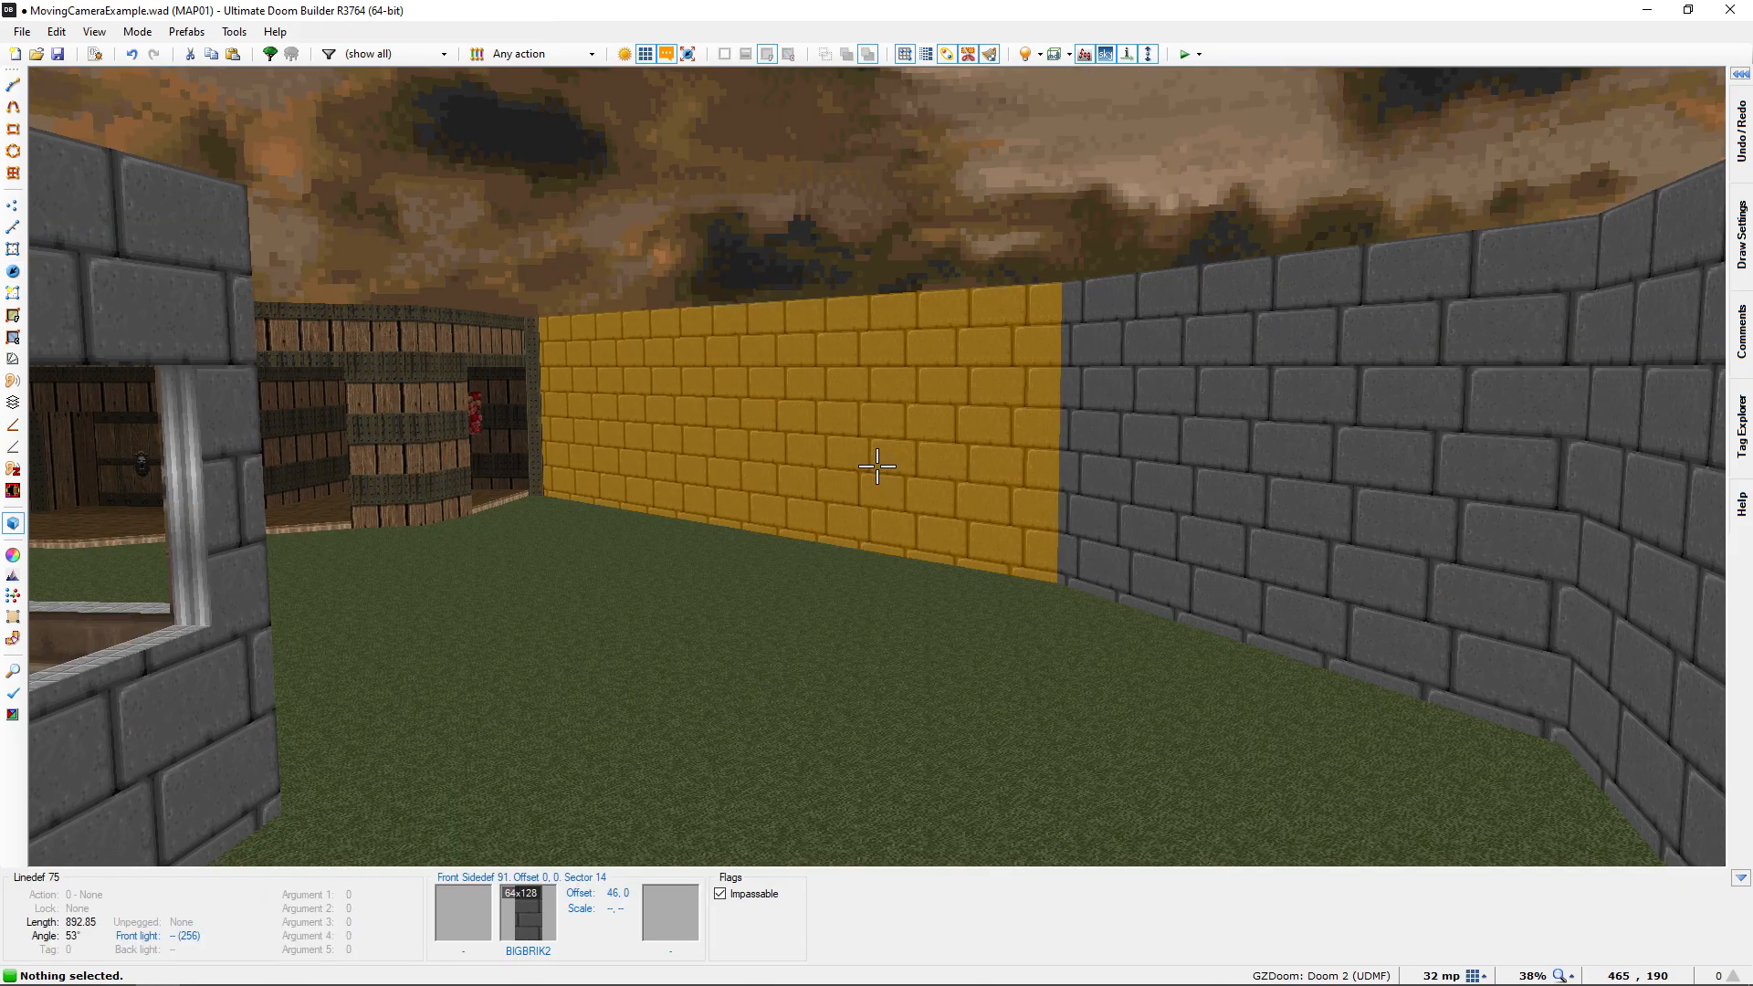
{"action": "key", "text": "f"}
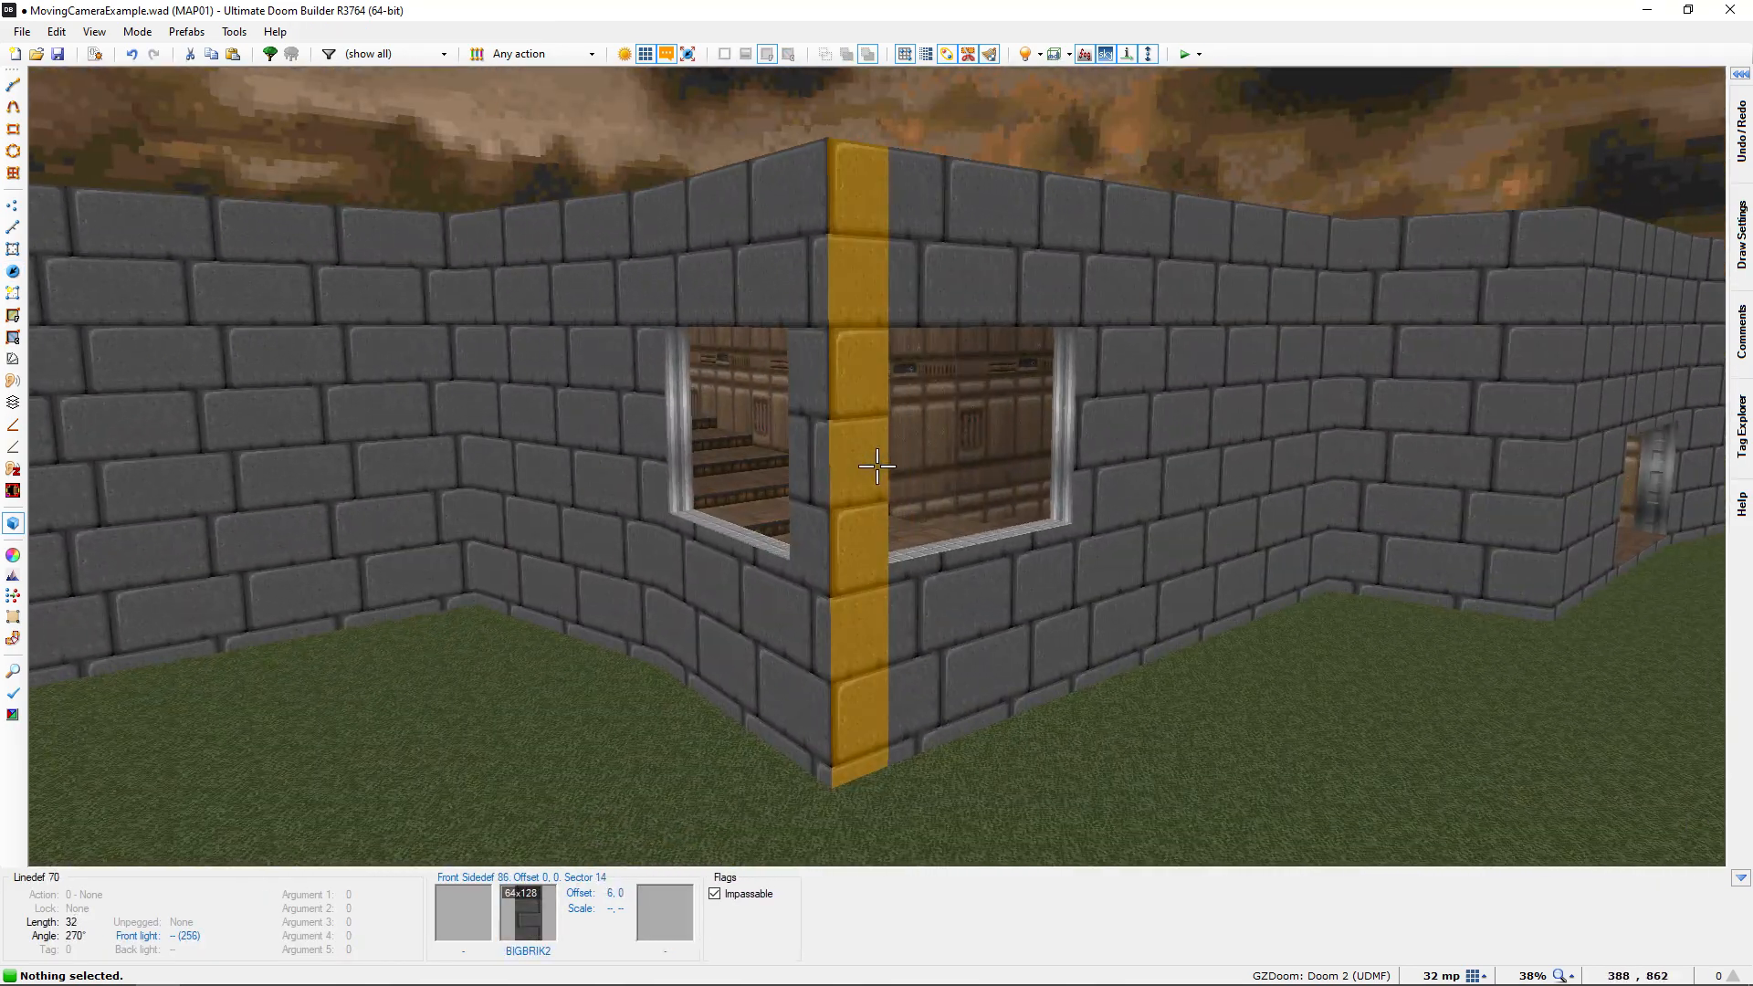
{"action": "key", "text": "s"}
{"action": "key", "text": "e"}
{"action": "key", "text": "e"}
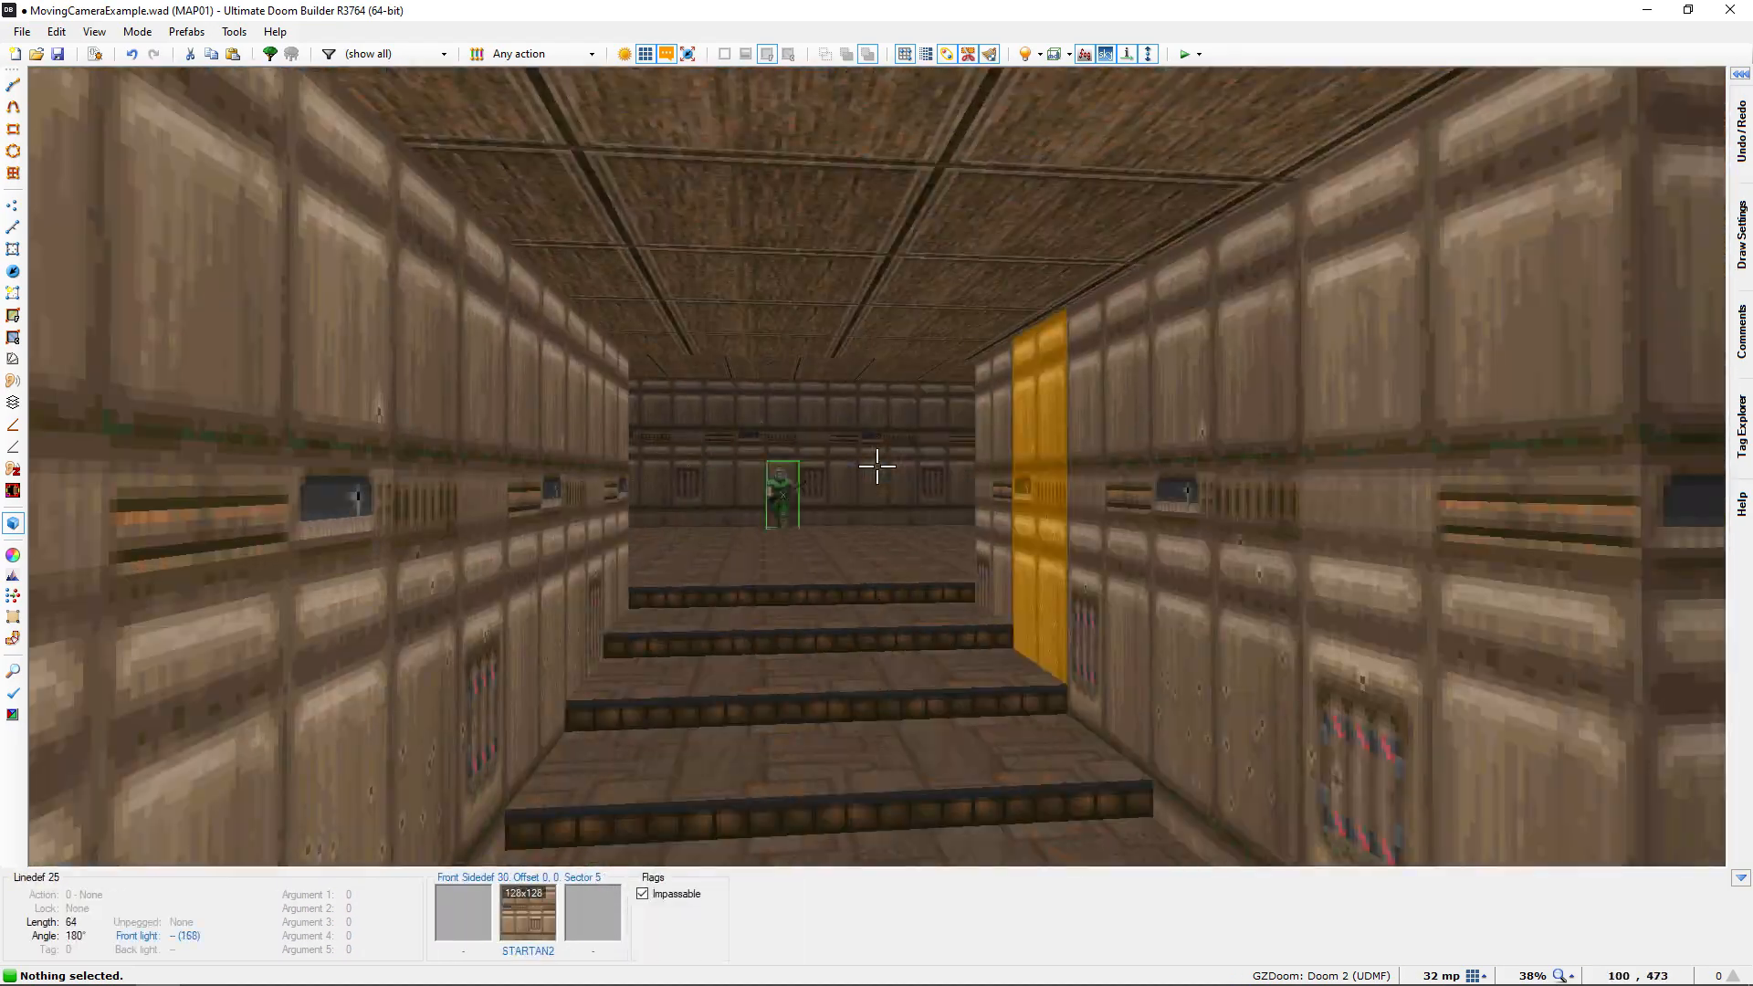
{"action": "key", "text": "d"}
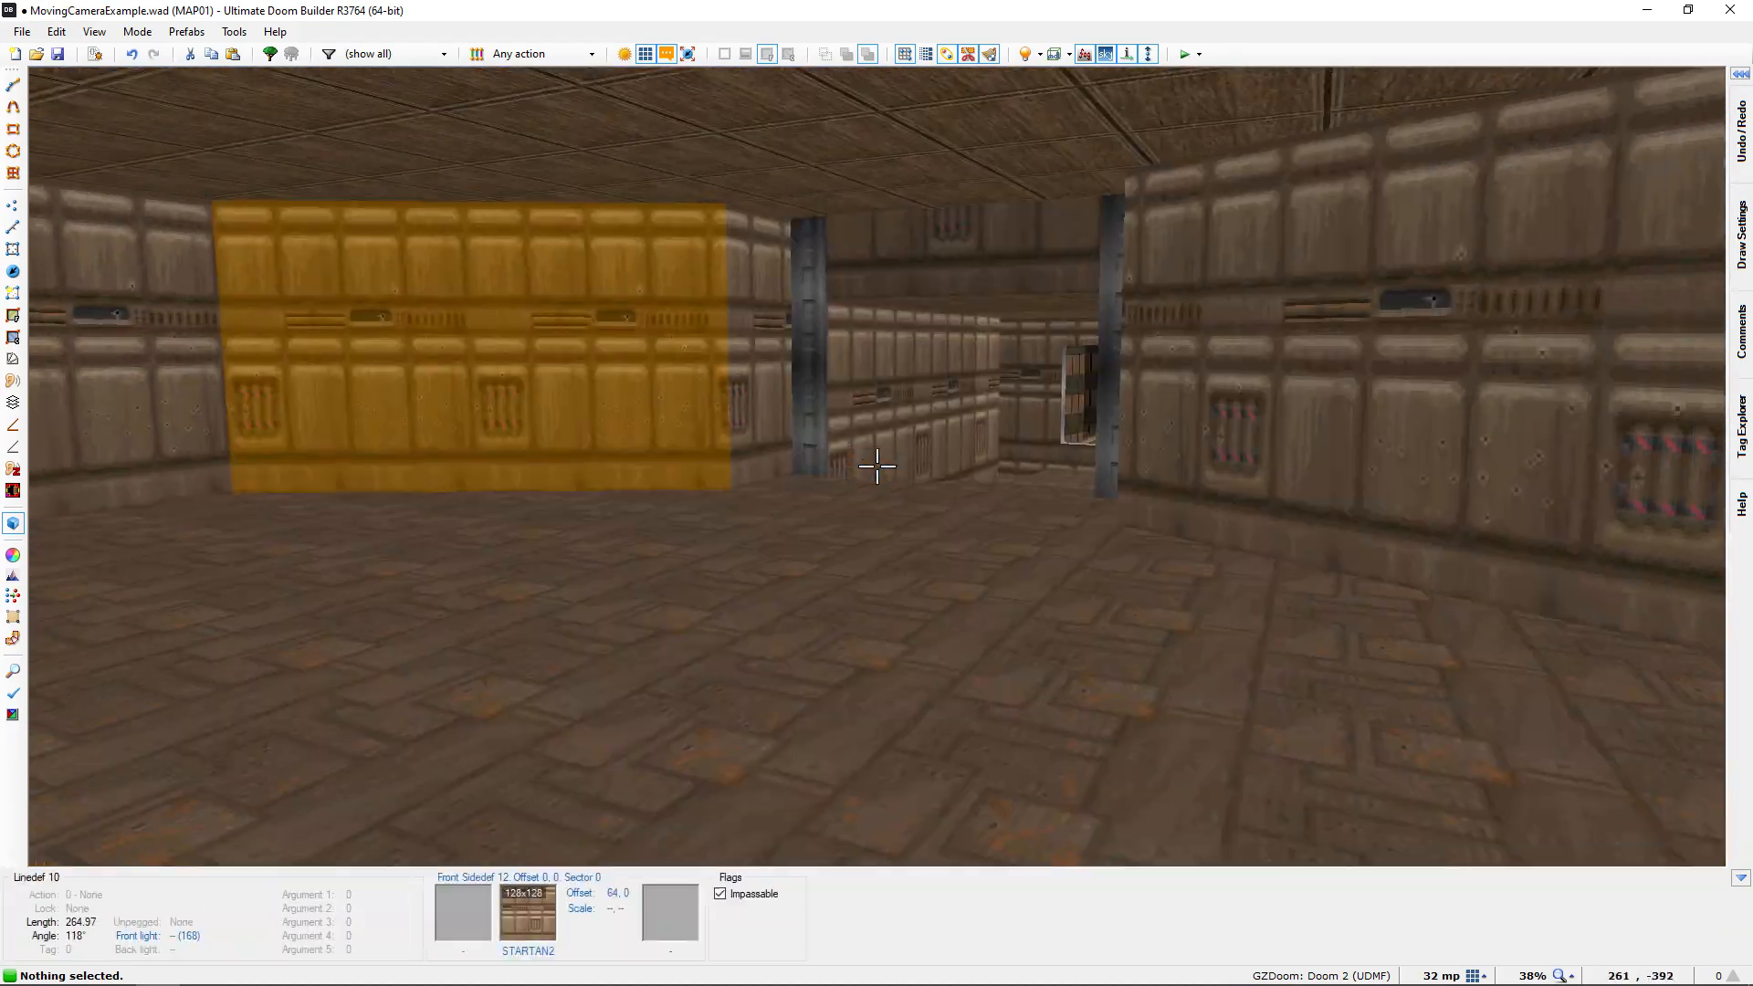
{"action": "key", "text": "s"}
{"action": "key", "text": "e"}
{"action": "key", "text": "e"}
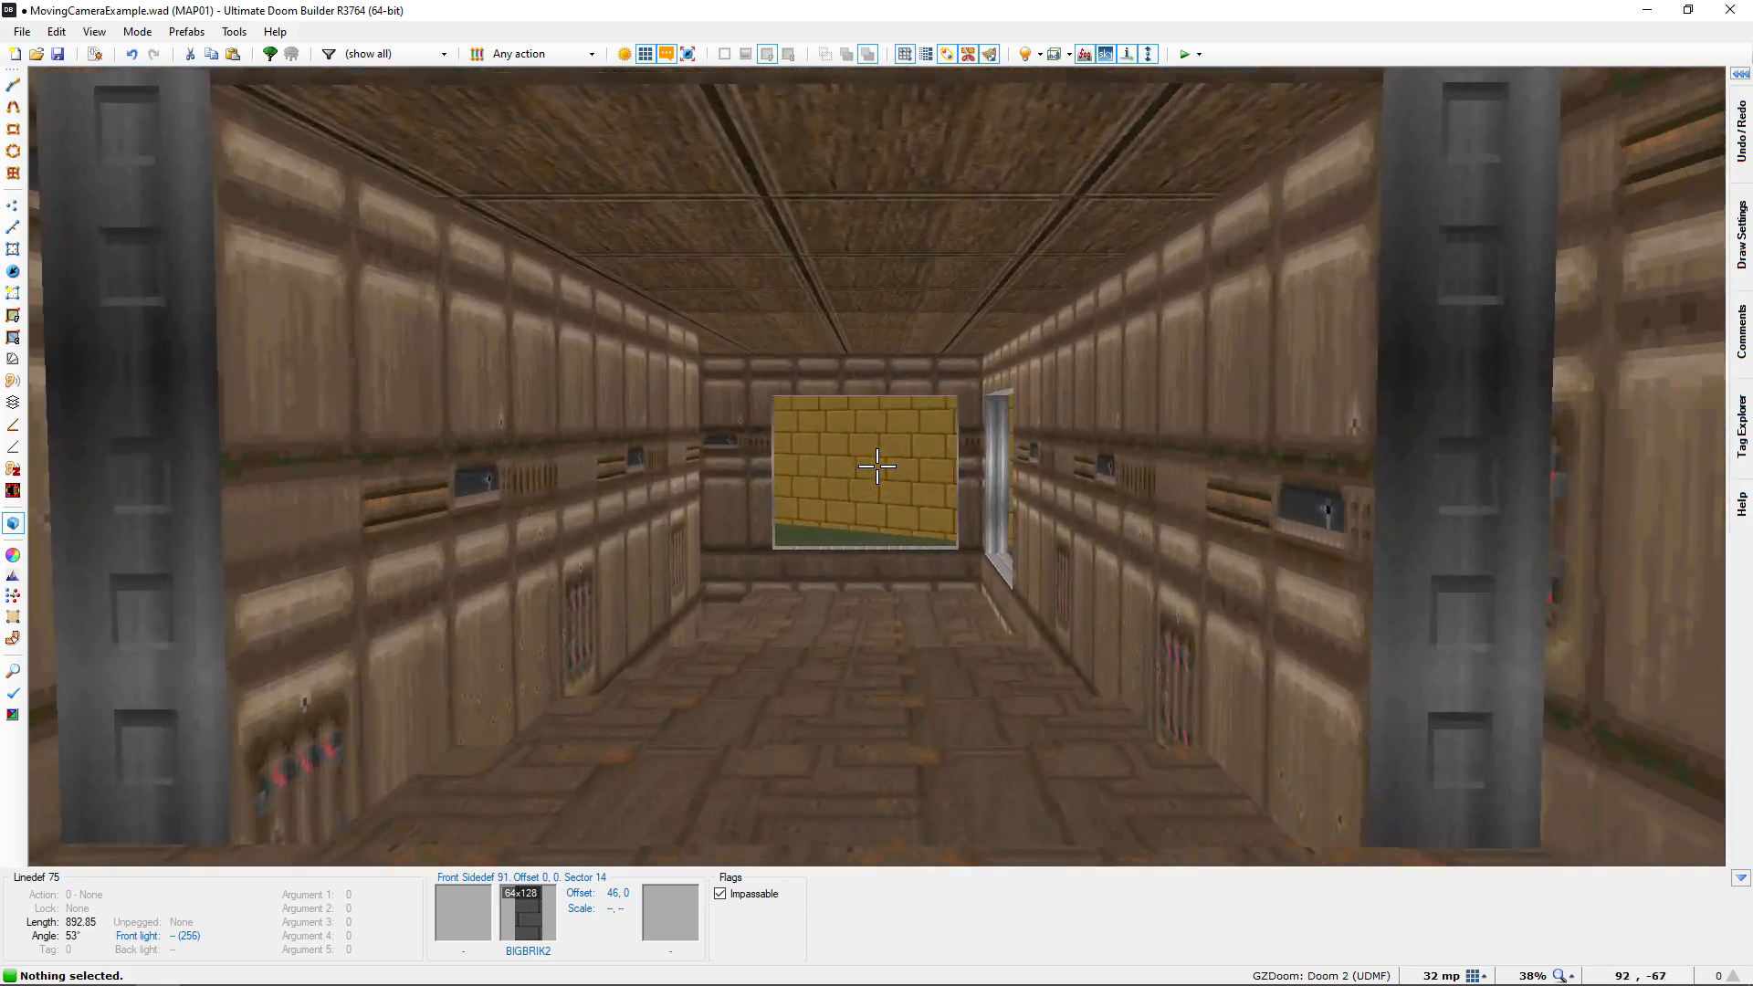
{"action": "key", "text": "d"}
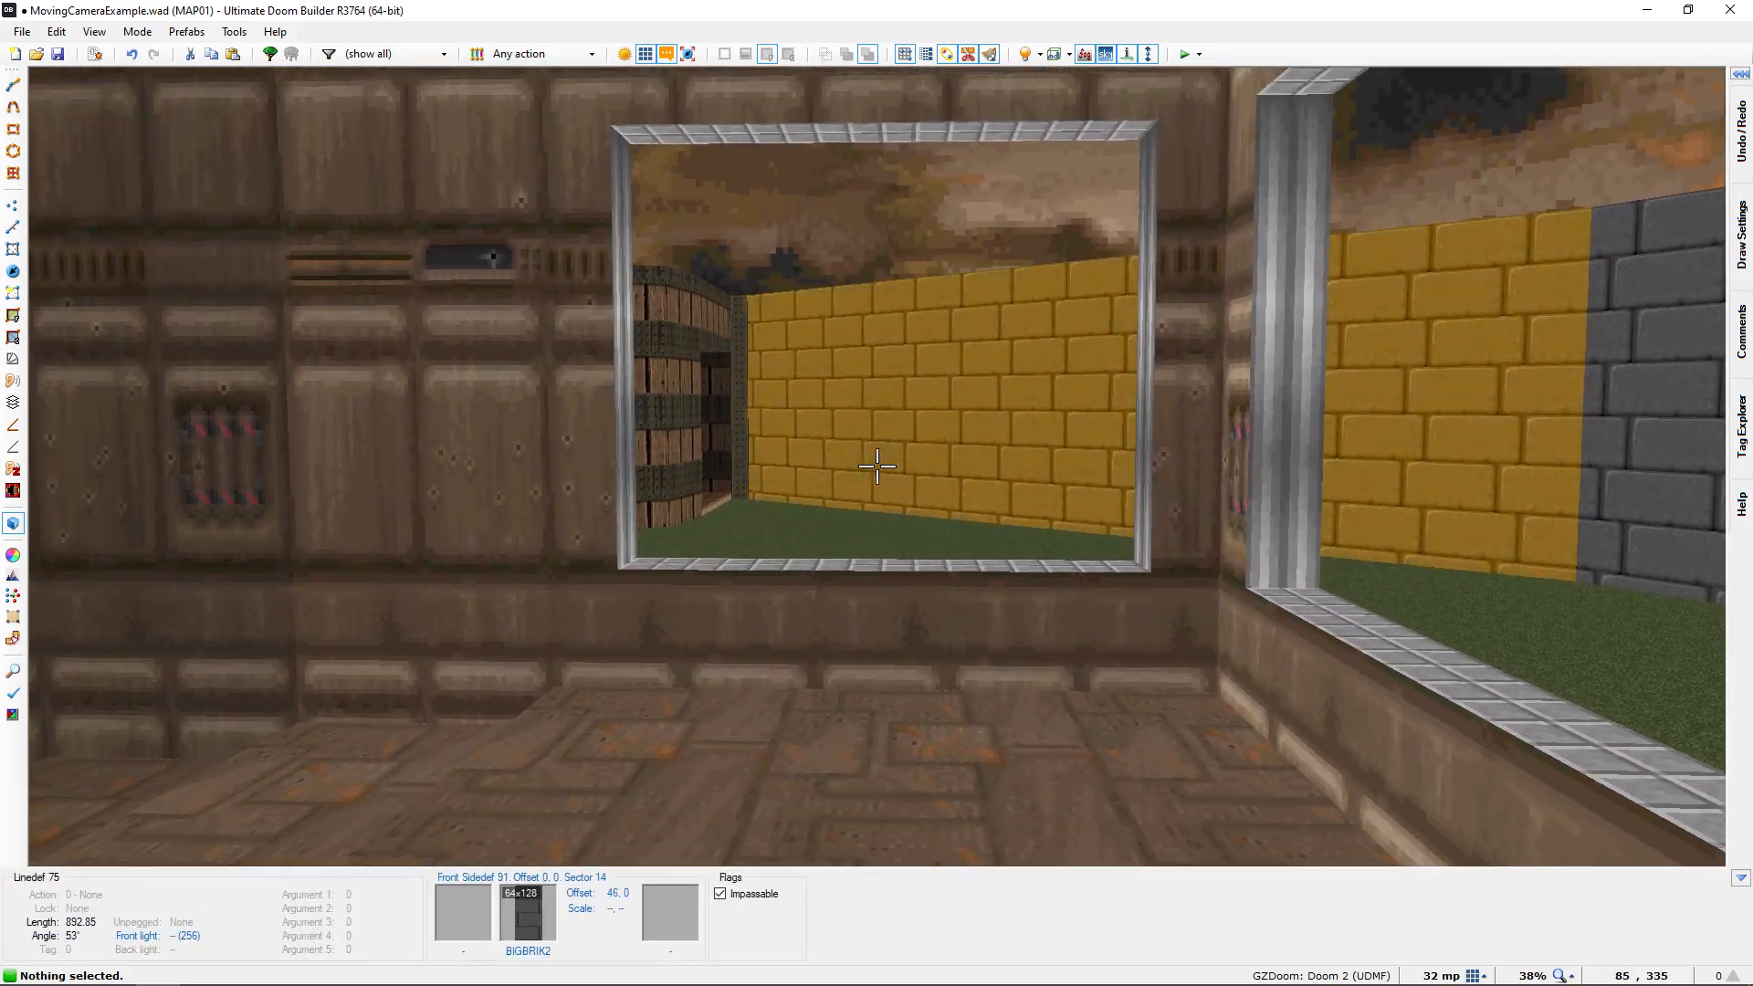
Examine the route from the corridor windows and chaingun room across the courtyard to the wooden building's door
{"action": "key", "text": "e"}
{"action": "key", "text": "e"}
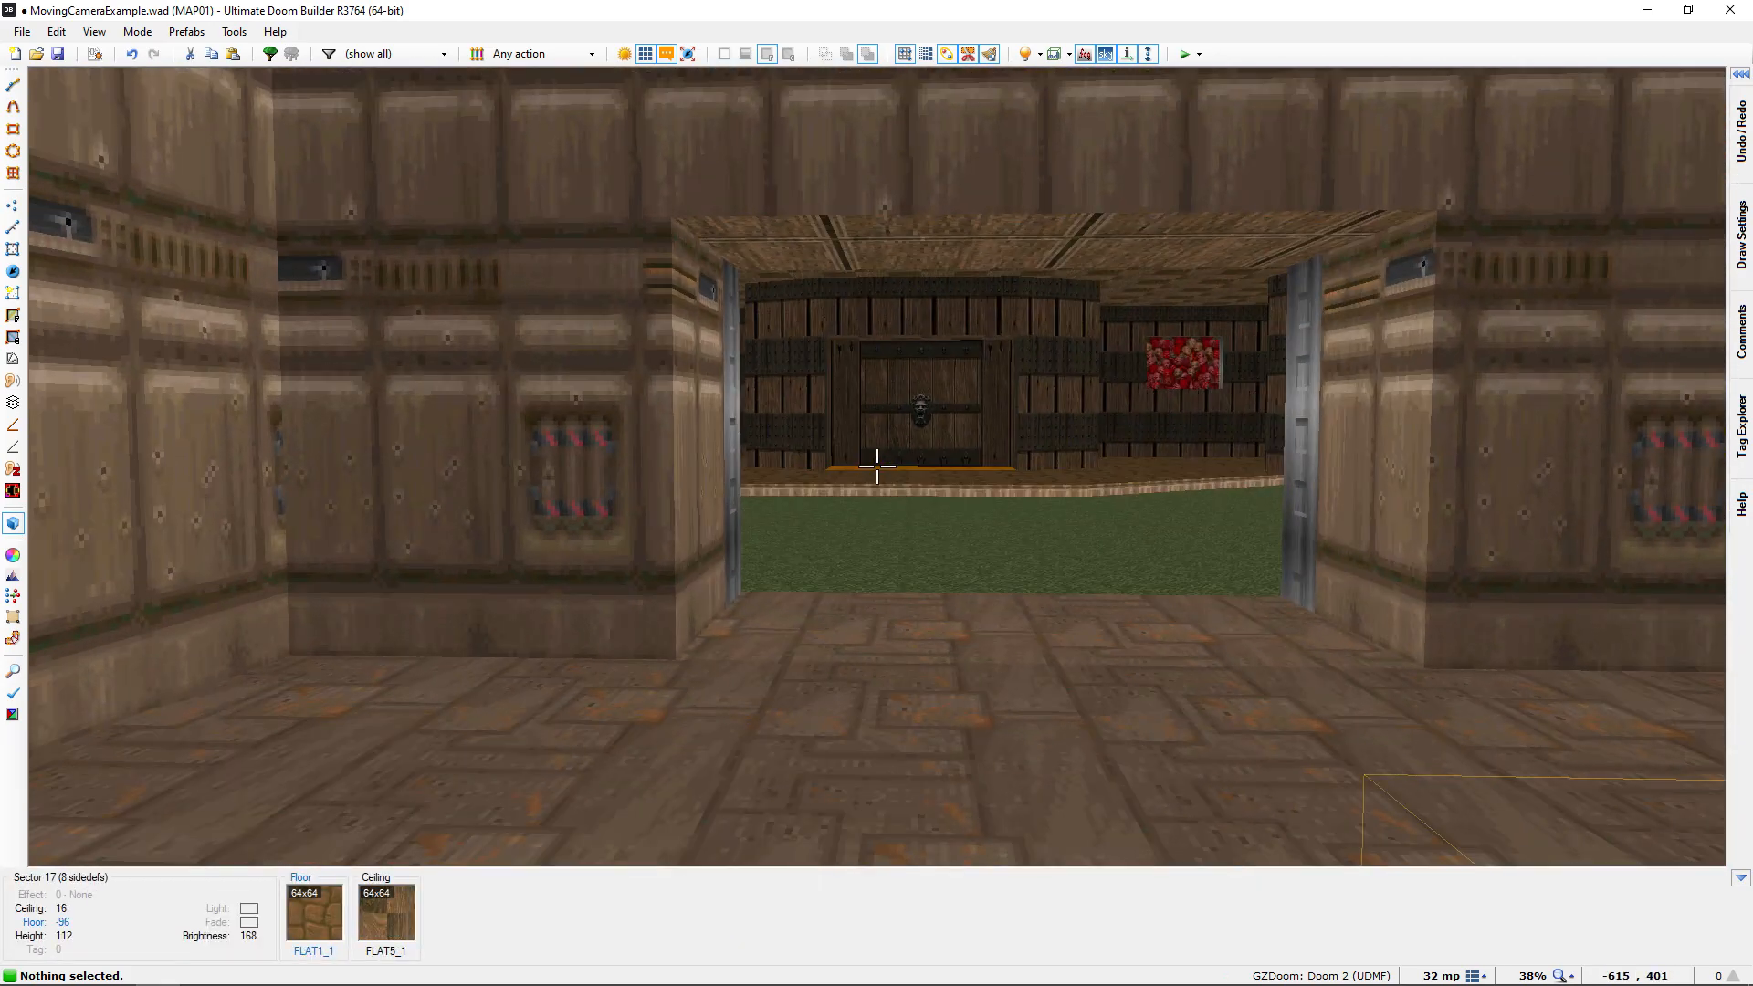
{"action": "key", "text": "e"}
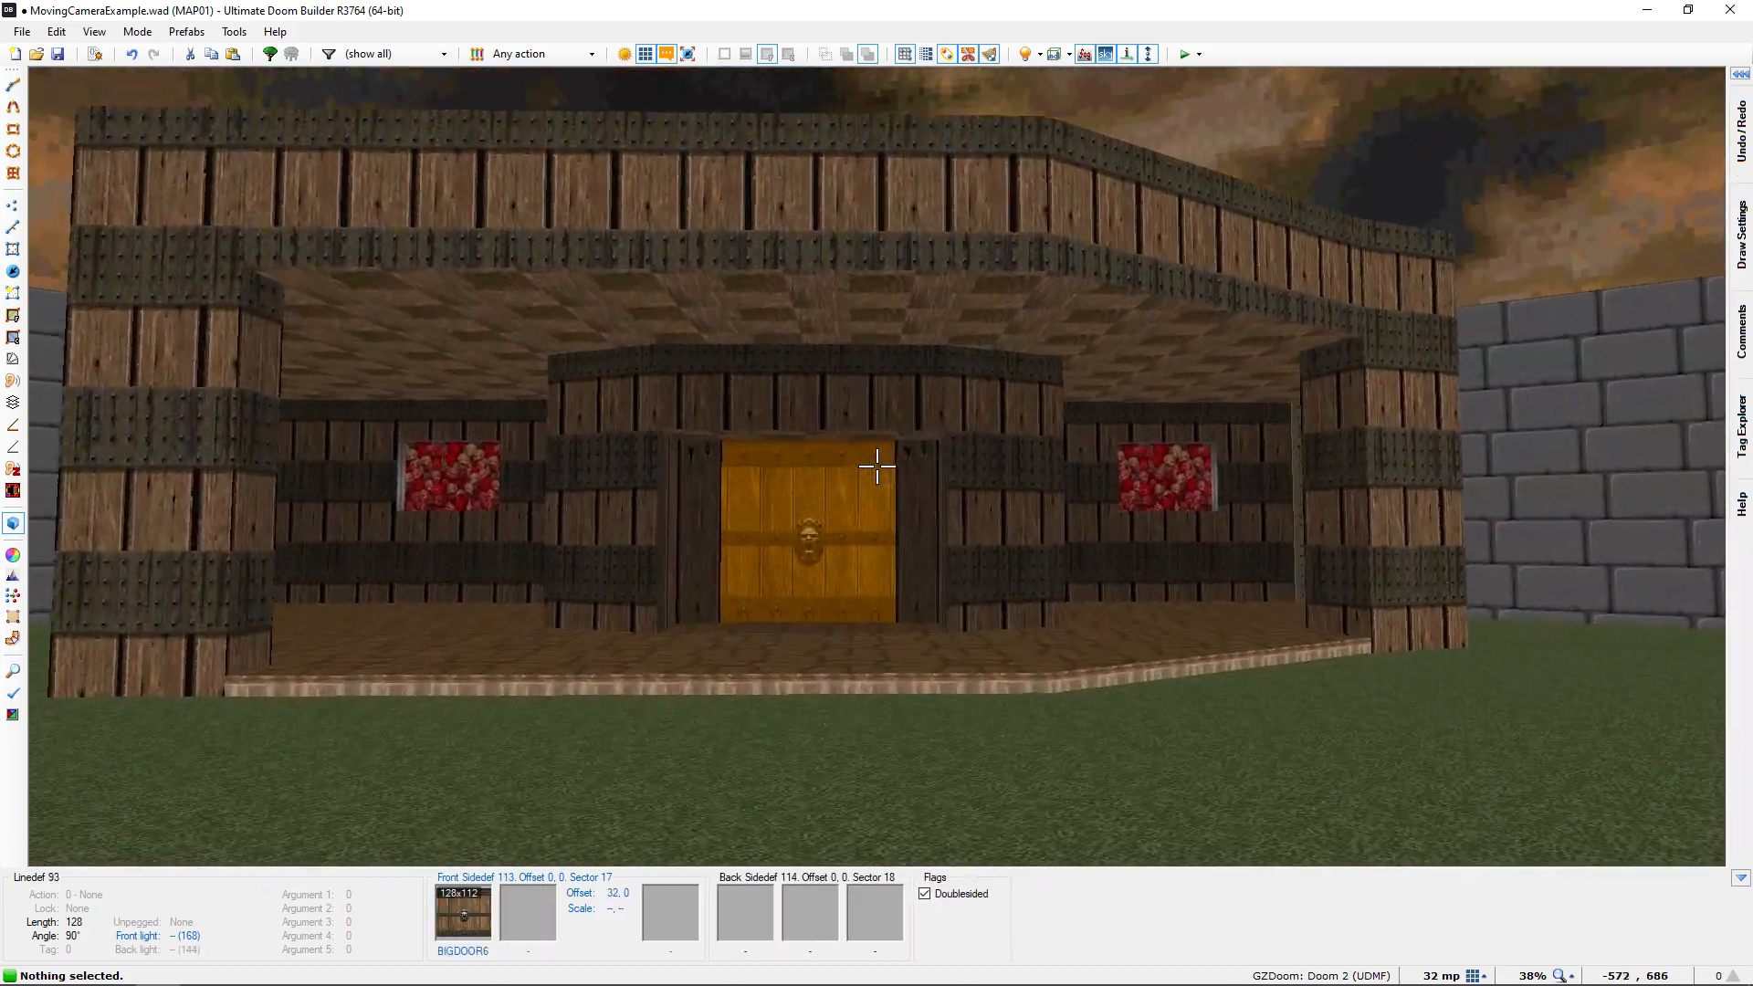
{"action": "key", "text": "d"}
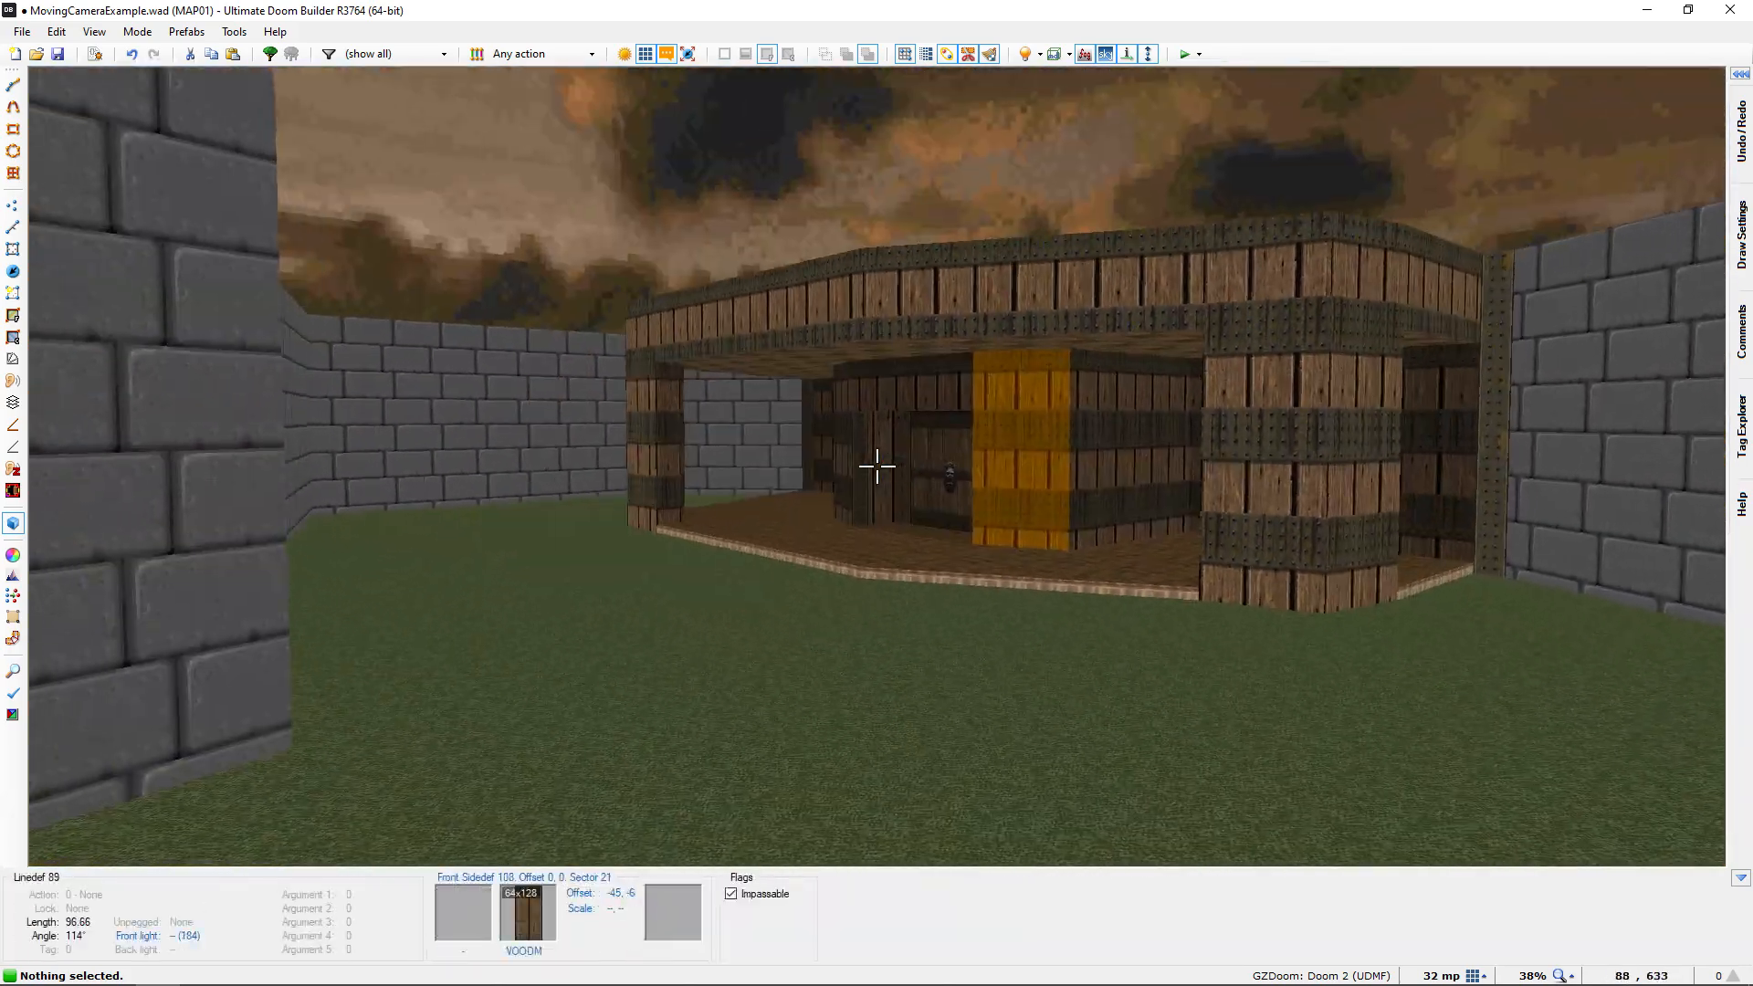
{"action": "key", "text": "e"}
{"action": "key", "text": "e"}
{"action": "key", "text": "s"}
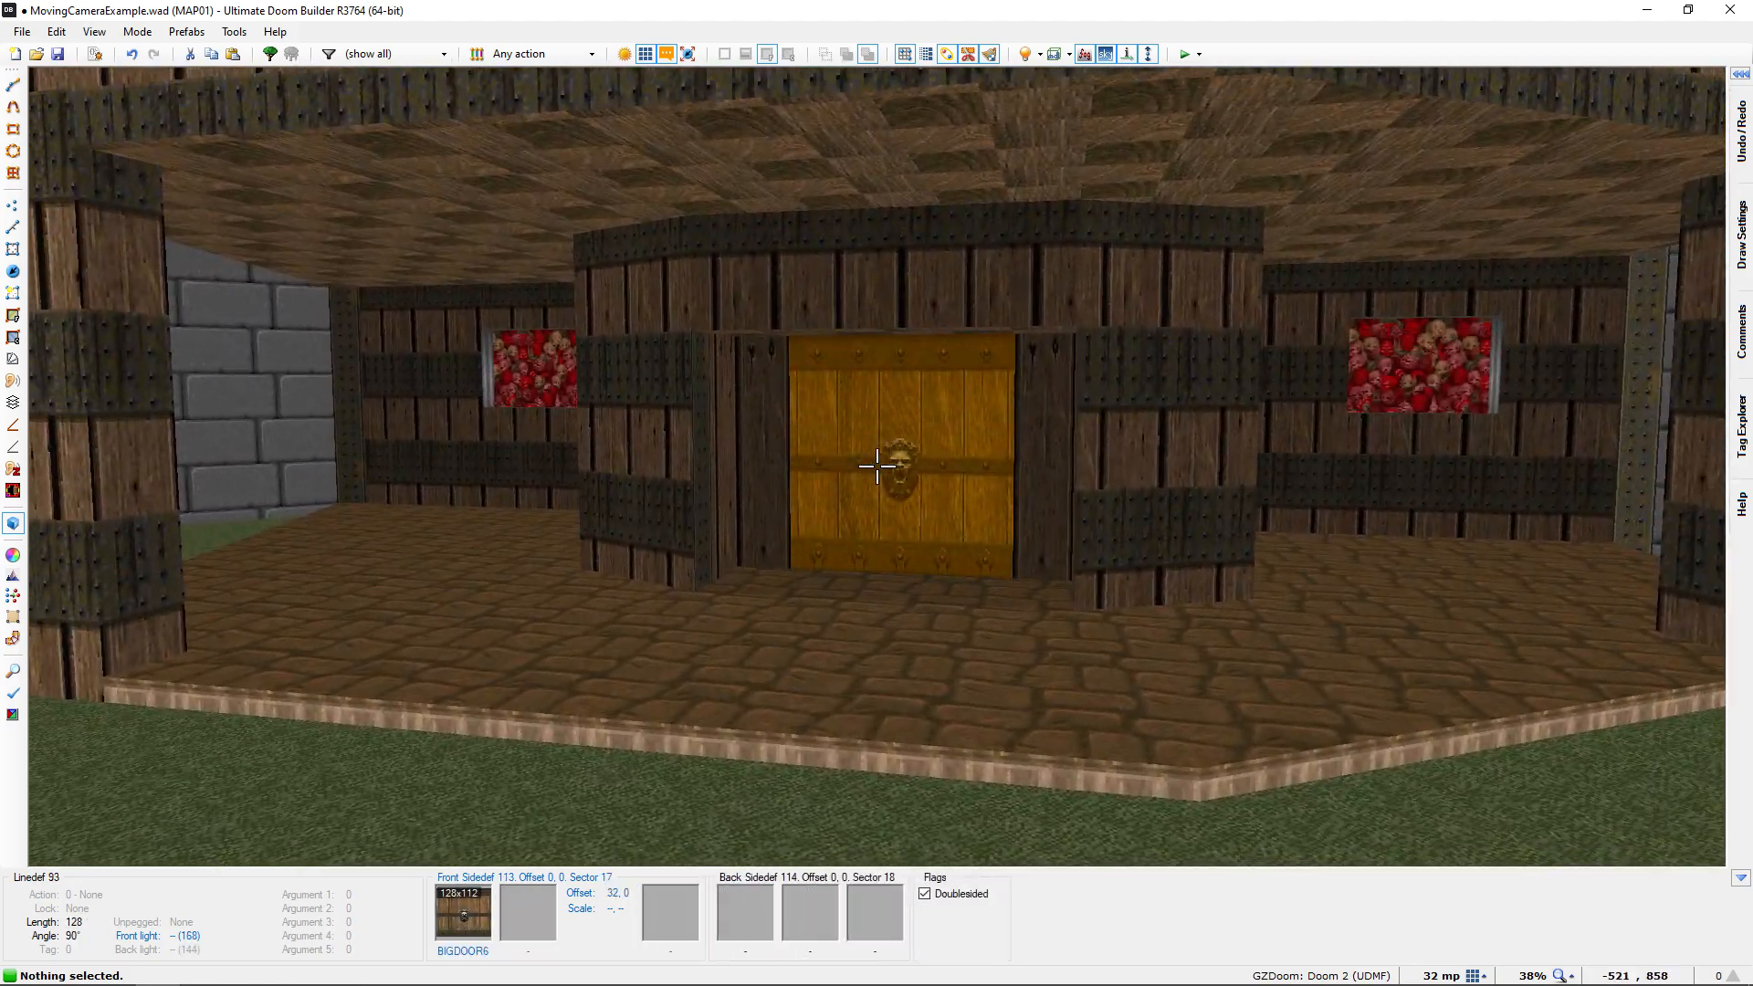
{"action": "key", "text": "e"}
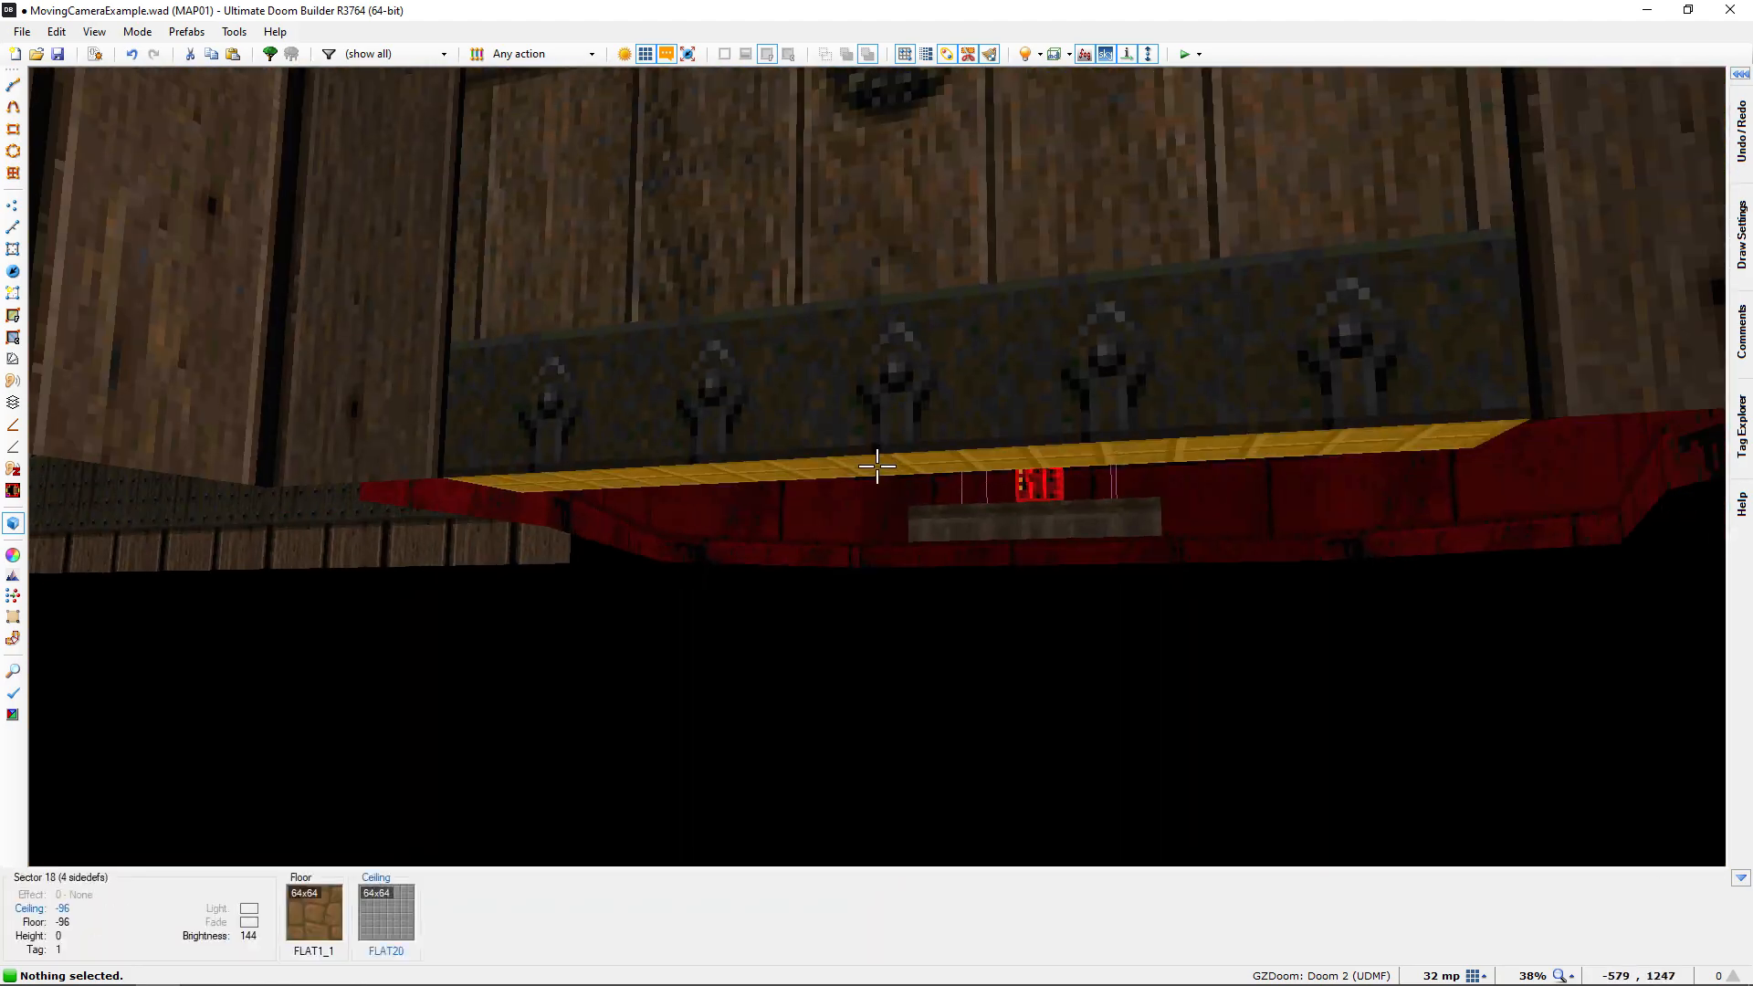
Raise the ceiling of the wooden building's door sector to 0 and view the cacodemon room behind it
{"action": "left_click", "coordinate": [876, 465]}
{"action": "key", "text": "d"}
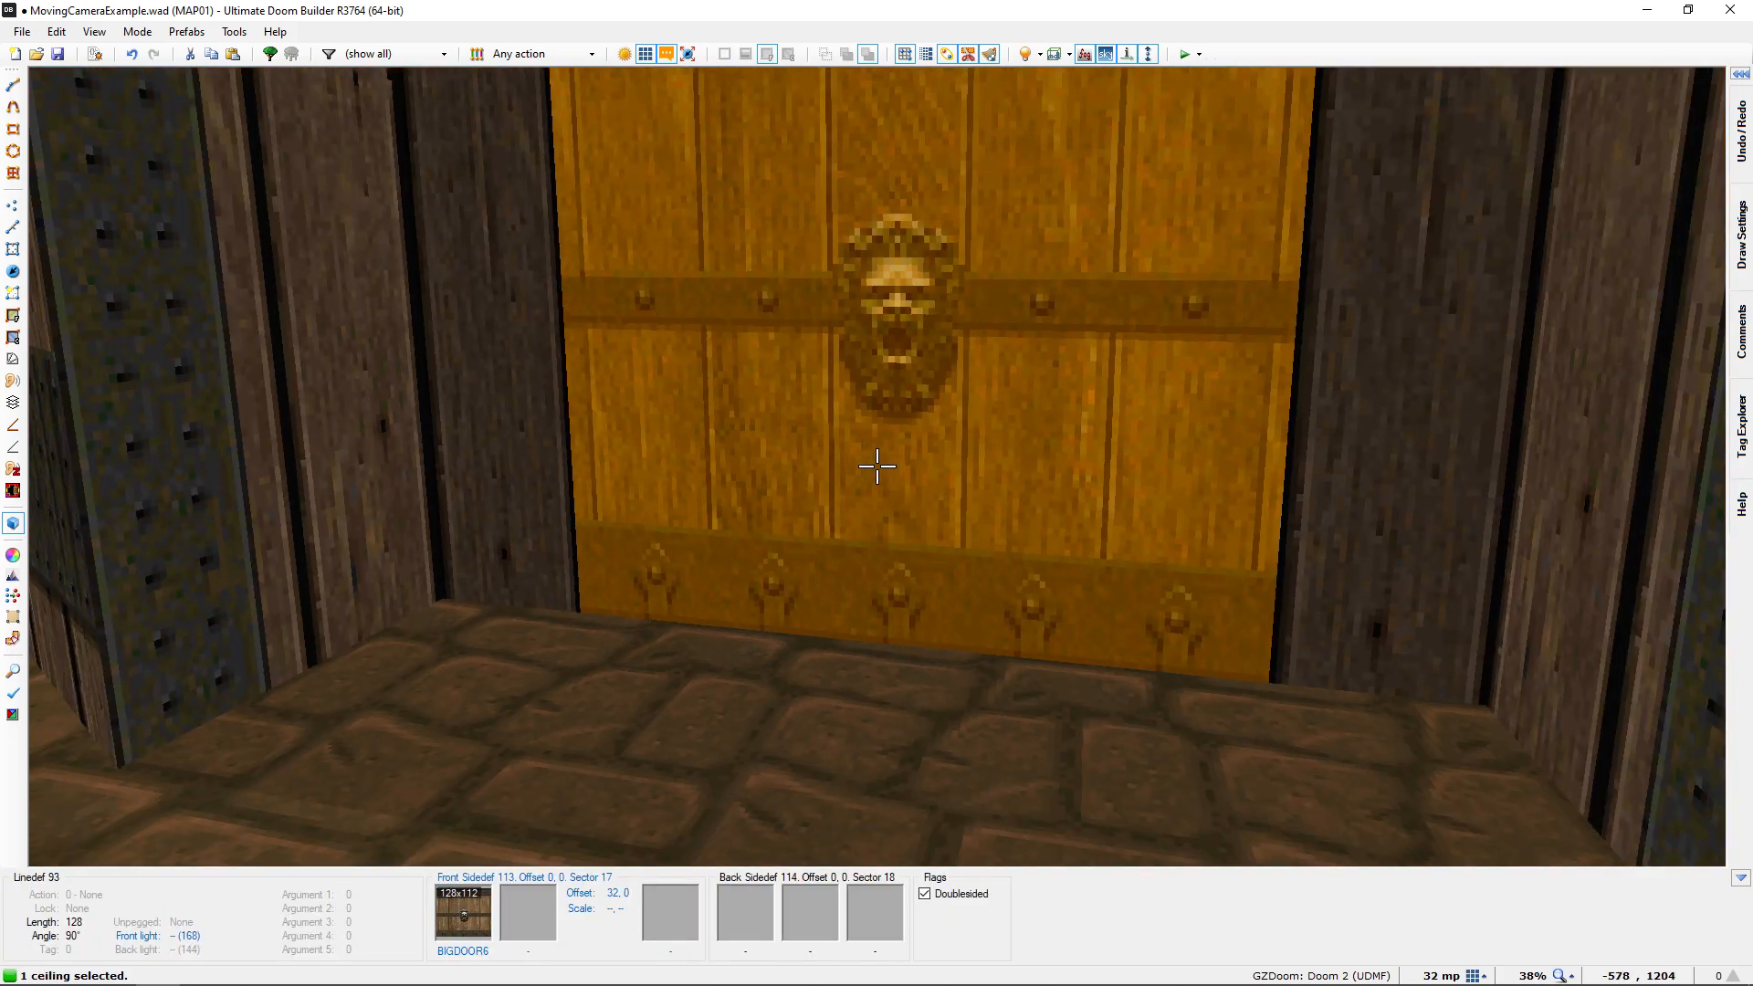
{"action": "scroll", "coordinate": [877, 466], "scroll_direction": "up", "scroll_amount": 7}
{"action": "scroll", "coordinate": [877, 466], "scroll_direction": "up", "scroll_amount": 5}
{"action": "key", "text": "e"}
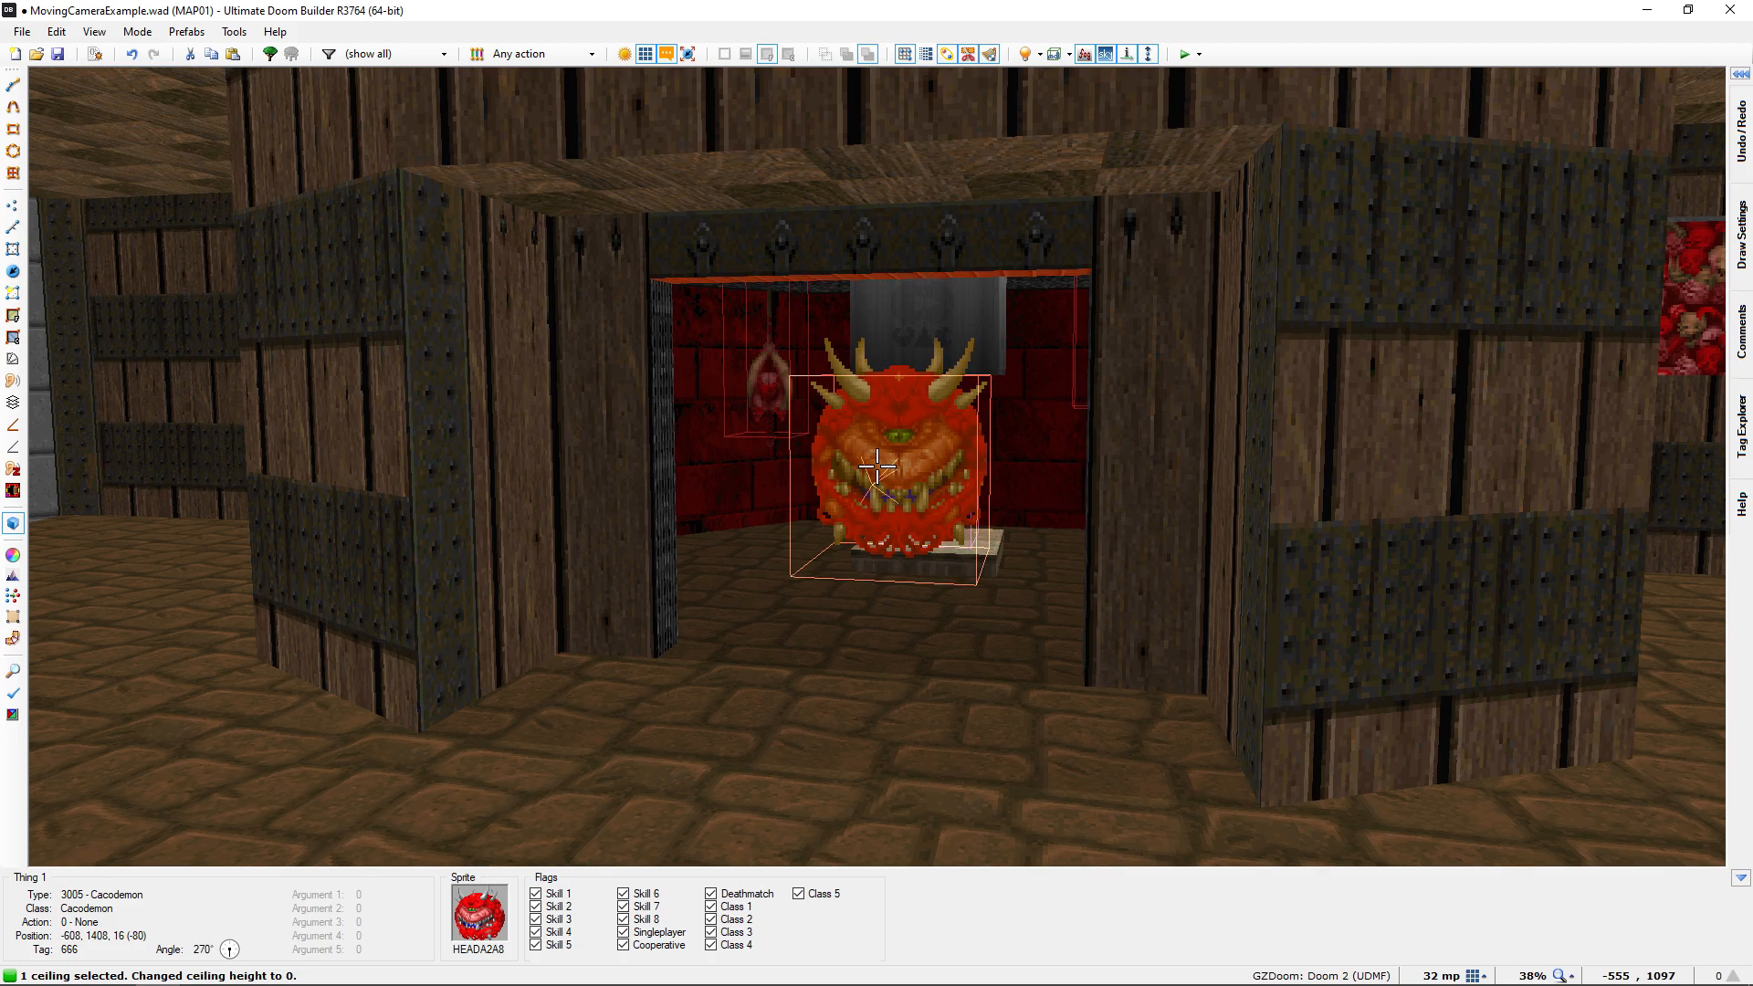
{"action": "key", "text": "e"}
{"action": "key", "text": "d"}
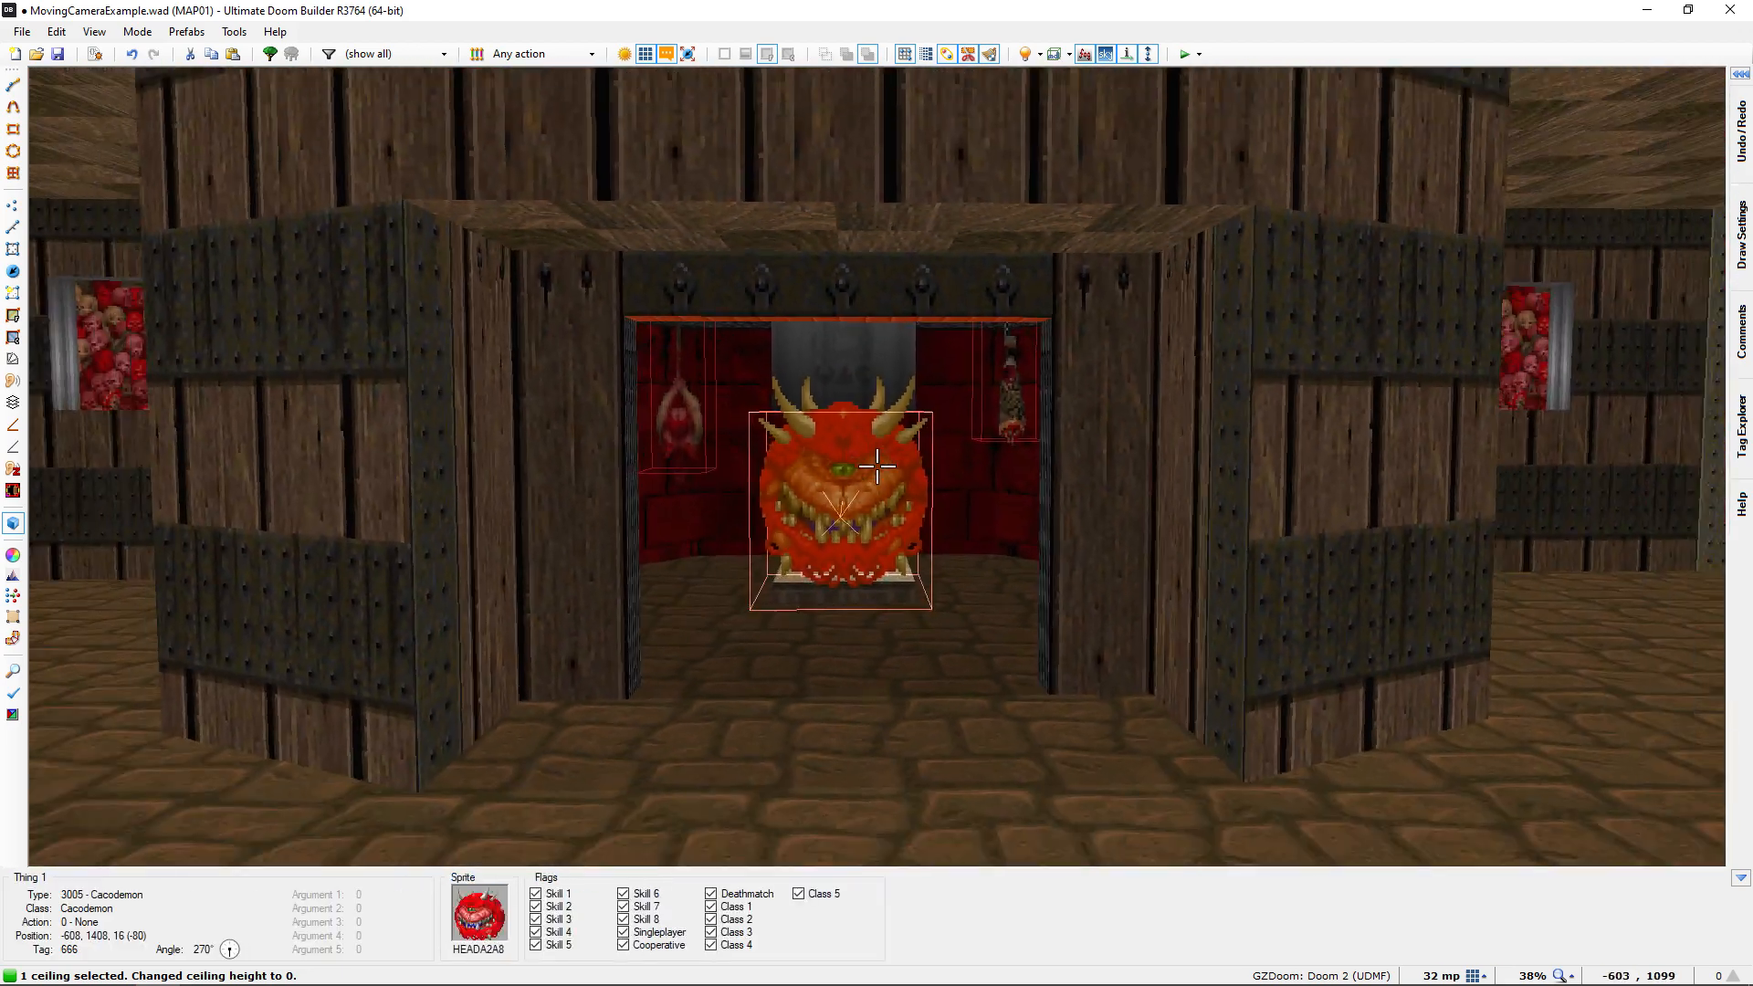
Lower the door sector's ceiling back to -96 and clear the selection
{"action": "scroll", "coordinate": [876, 466], "scroll_direction": "down", "scroll_amount": 10}
{"action": "scroll", "coordinate": [877, 466], "scroll_direction": "down", "scroll_amount": 2}
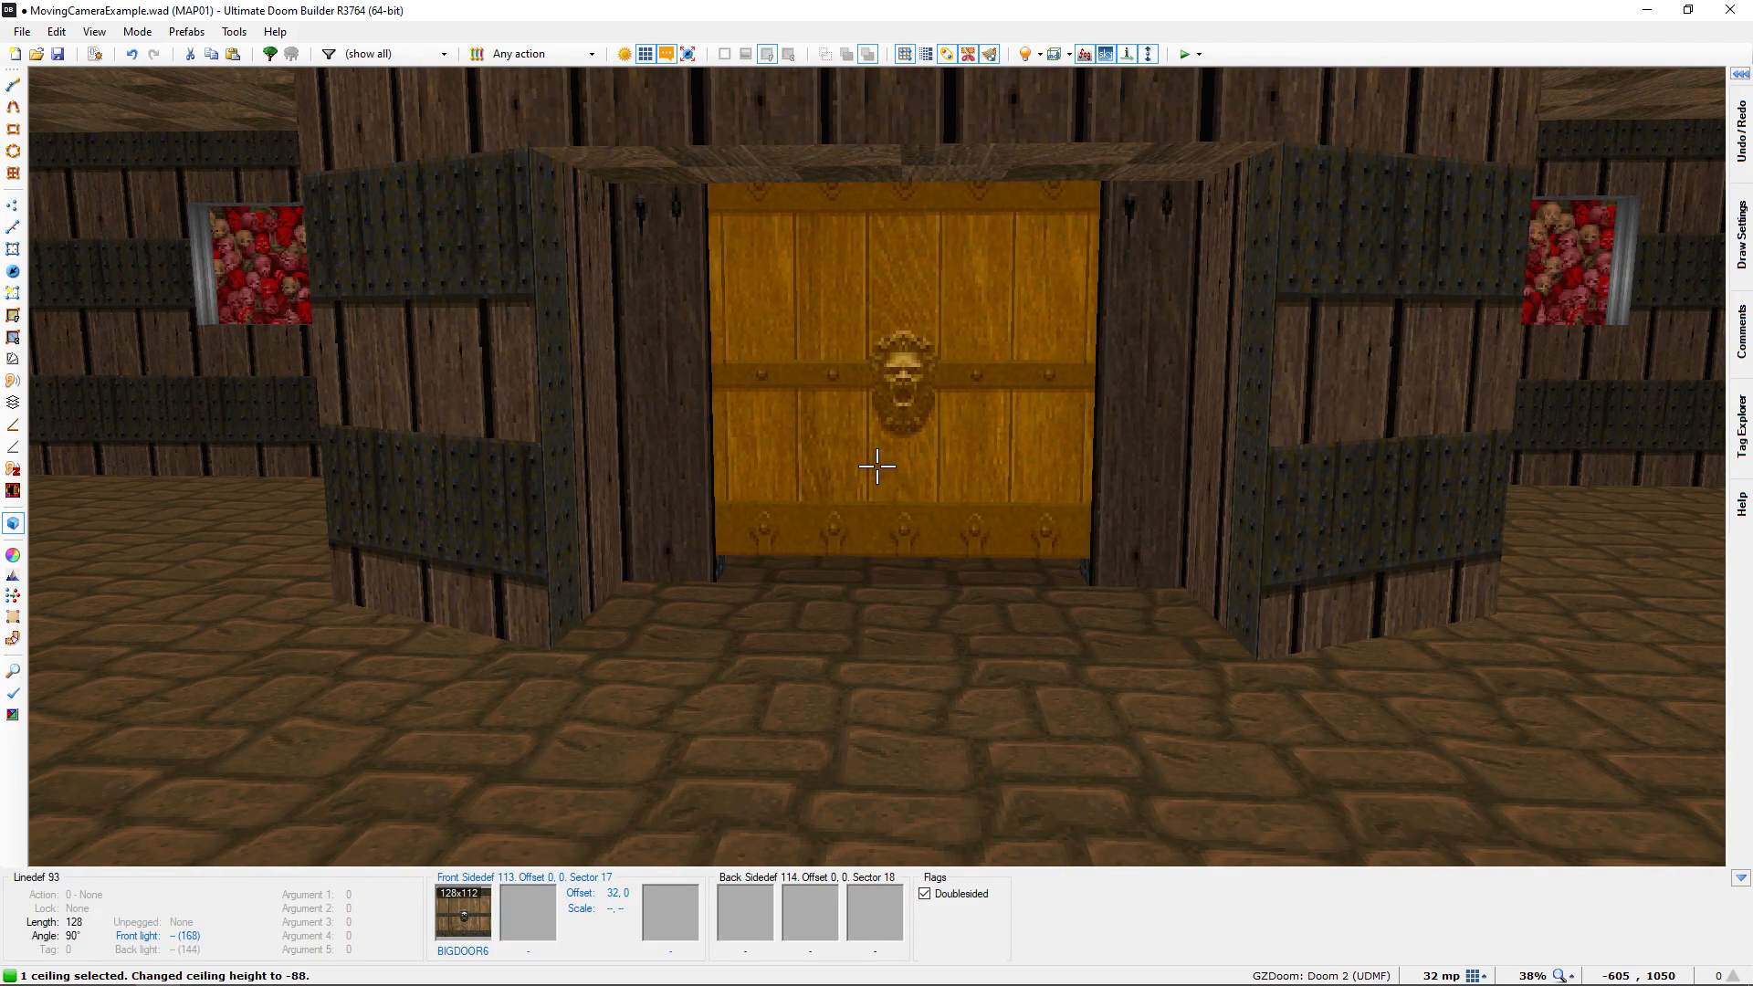
{"action": "key", "text": "c"}
Examine the planned camera path from the start room, through the corridor window and across the courtyard, to the cacodemon room
{"action": "key", "text": "d"}
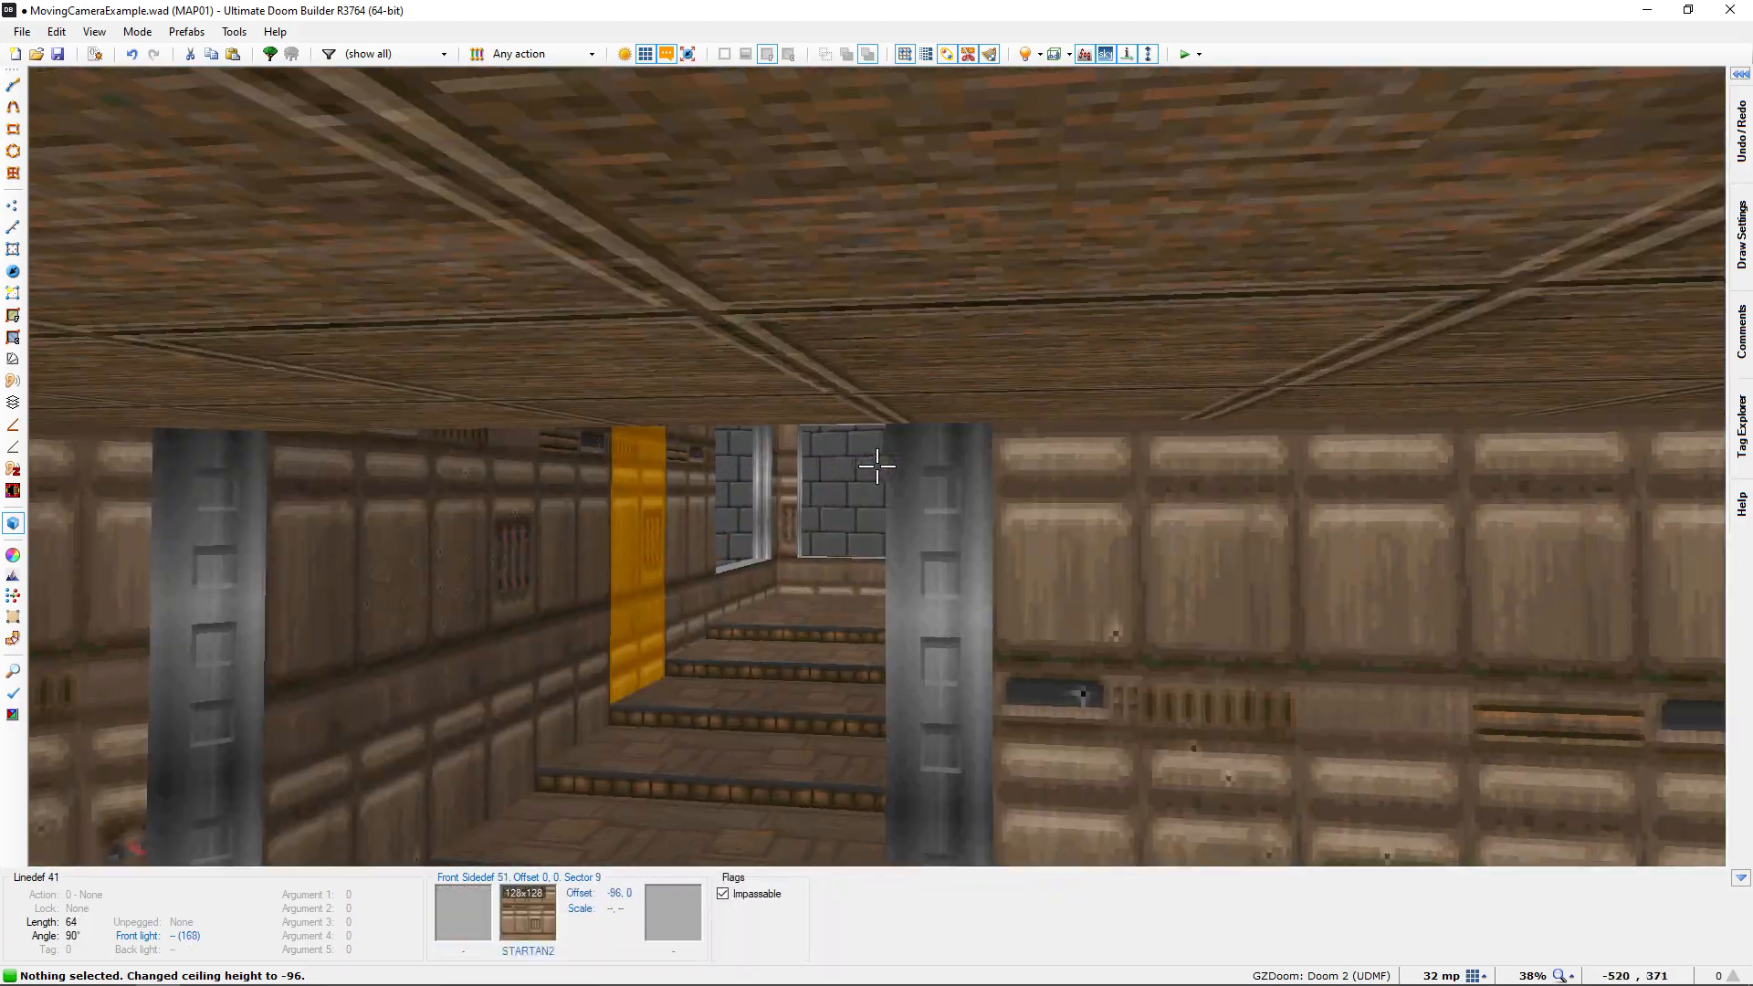
{"action": "key", "text": "w"}
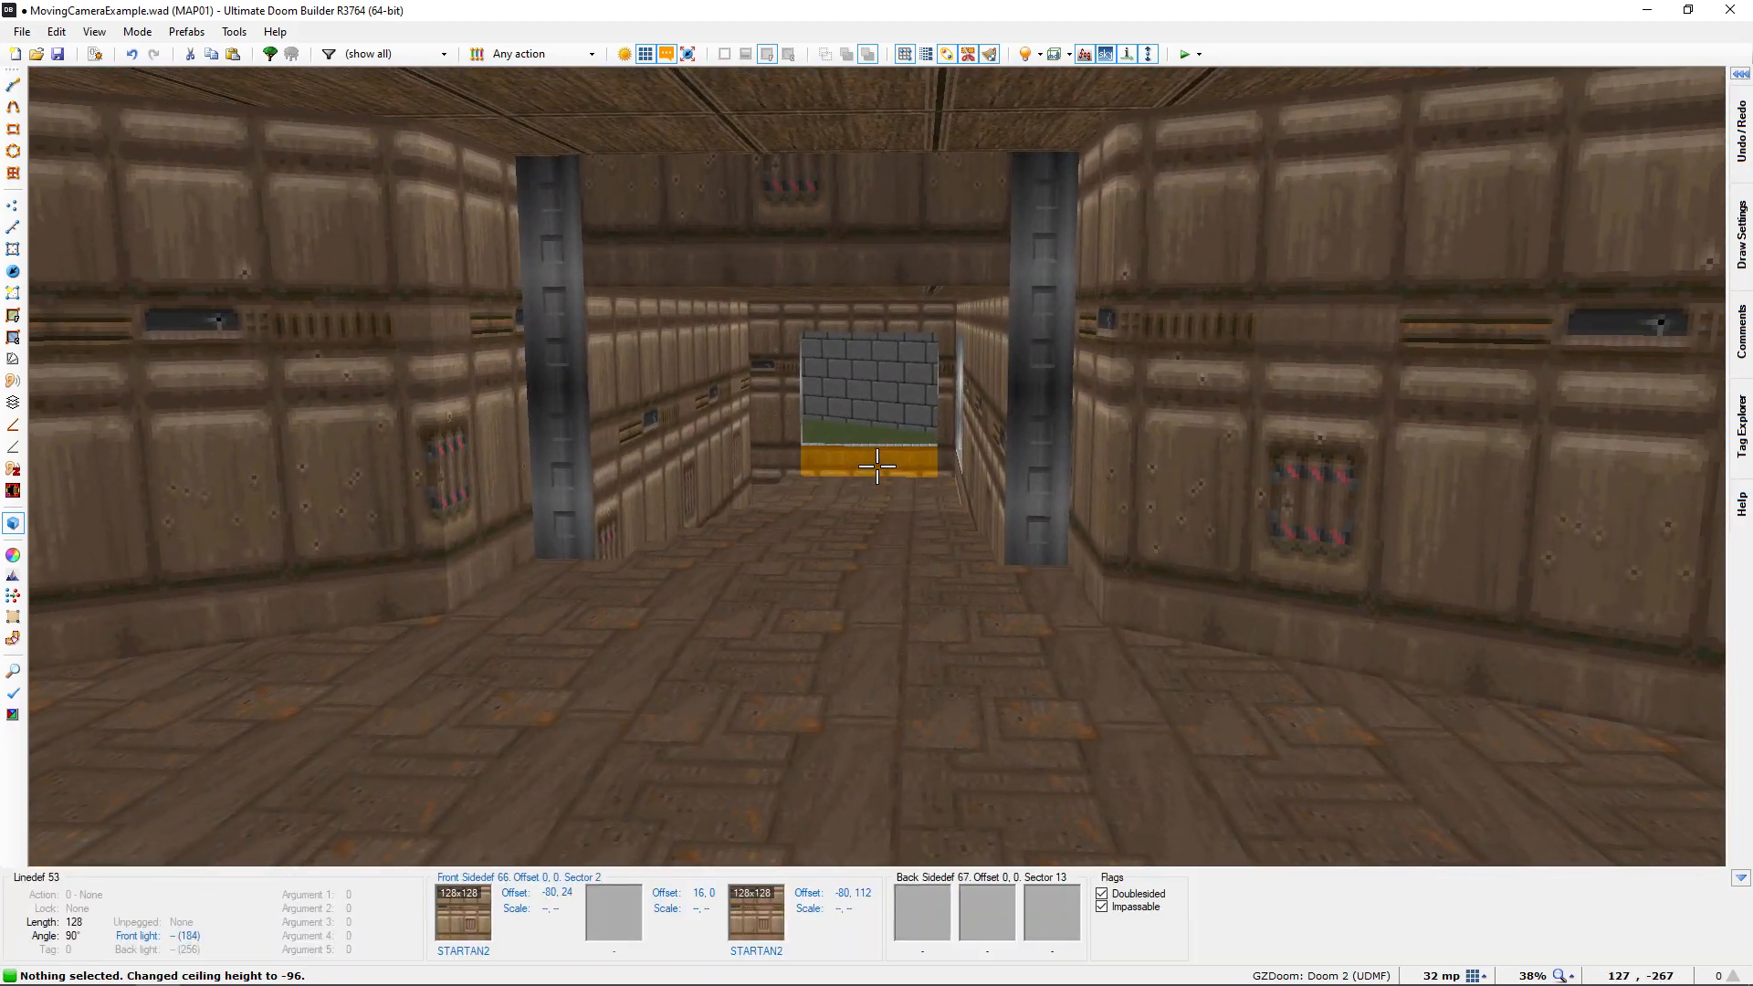
{"action": "key", "text": "w"}
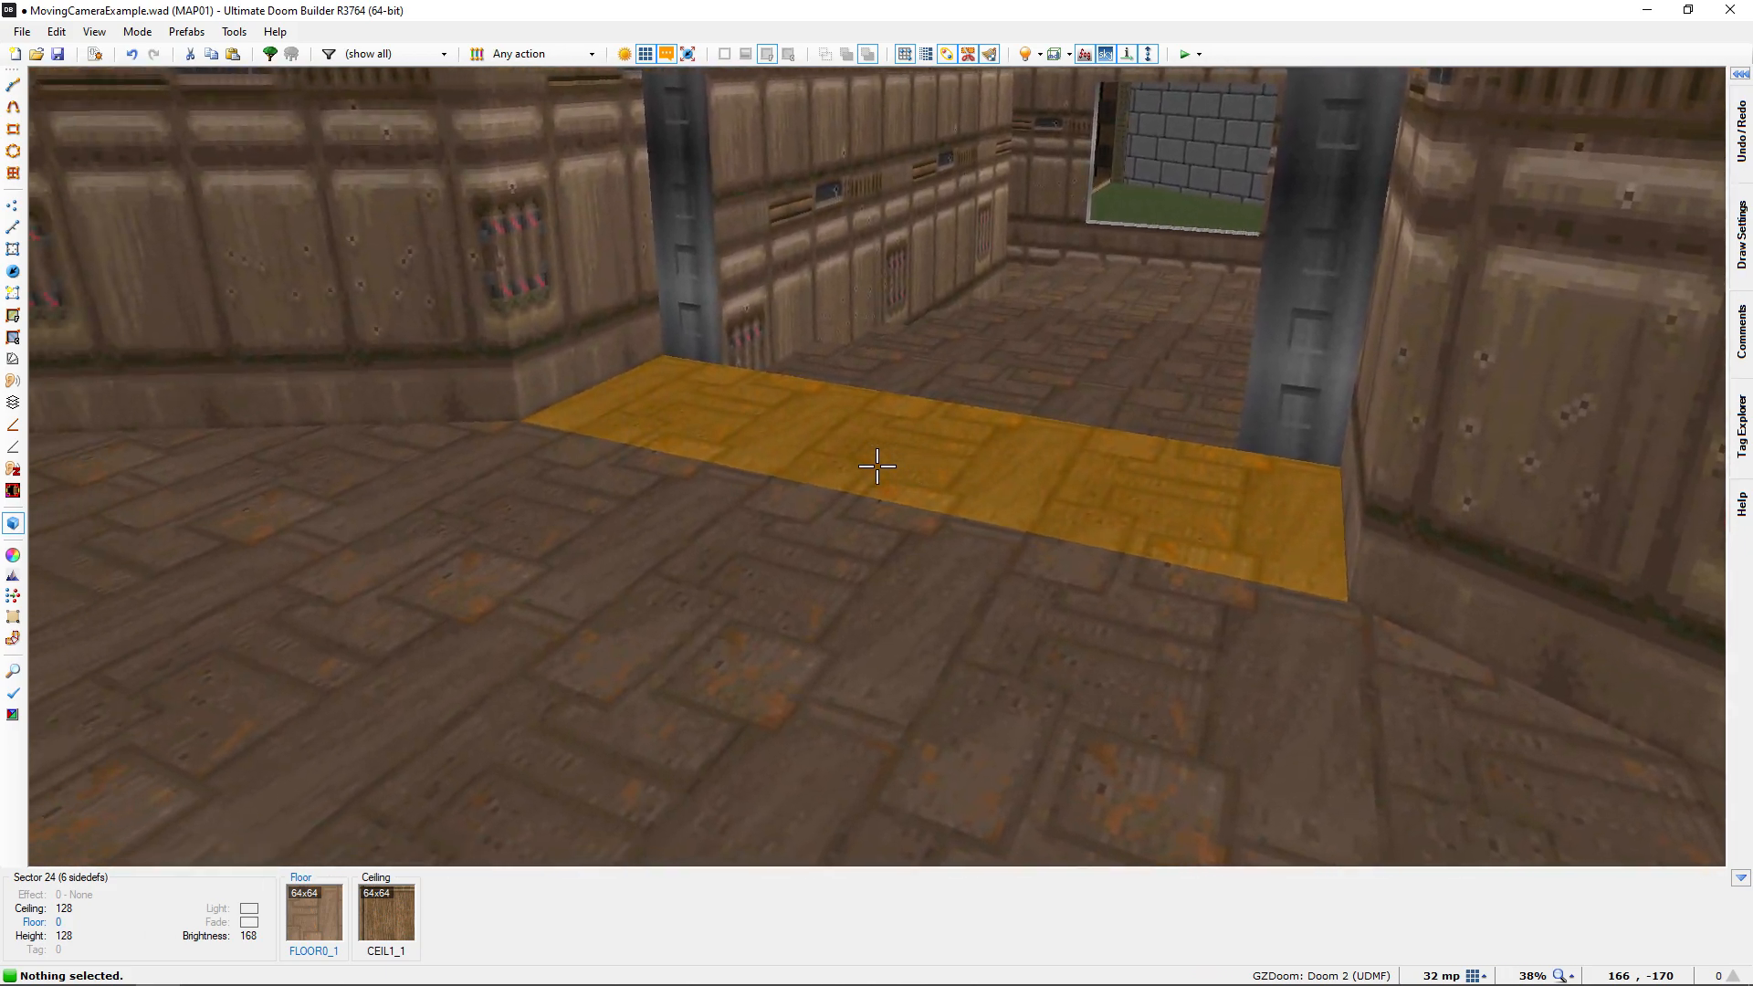
{"action": "key", "text": "s"}
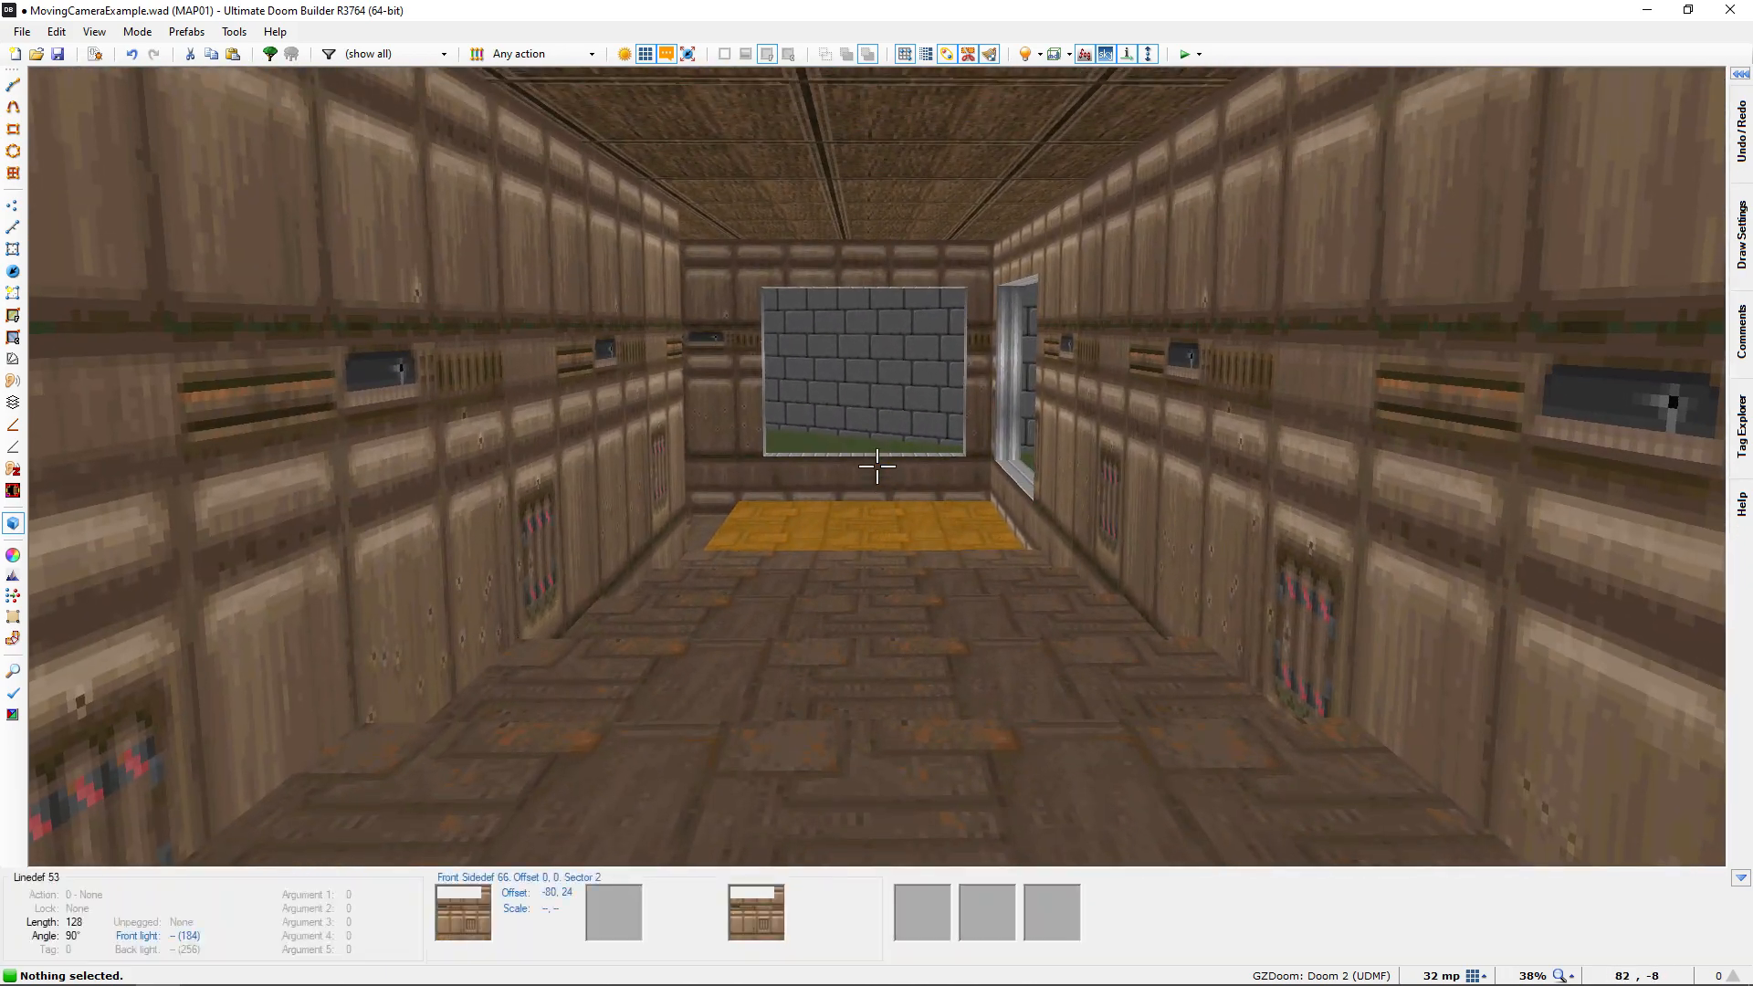
{"action": "key", "text": "w"}
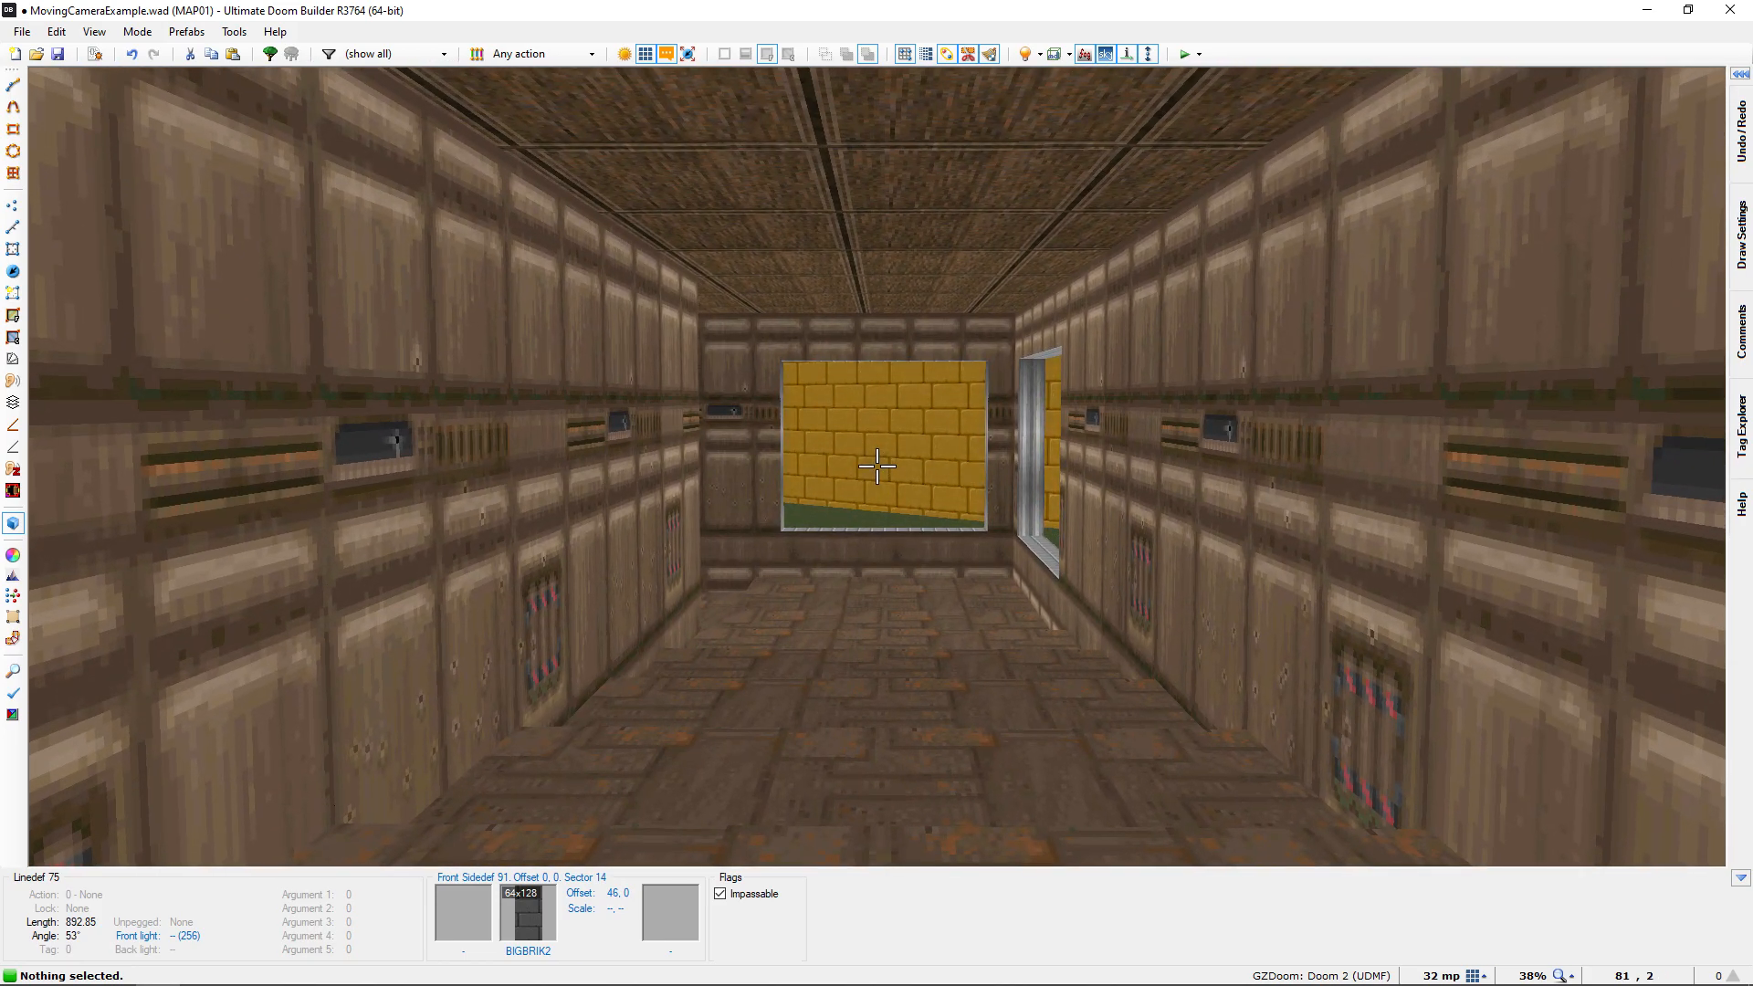
{"action": "key", "text": "w"}
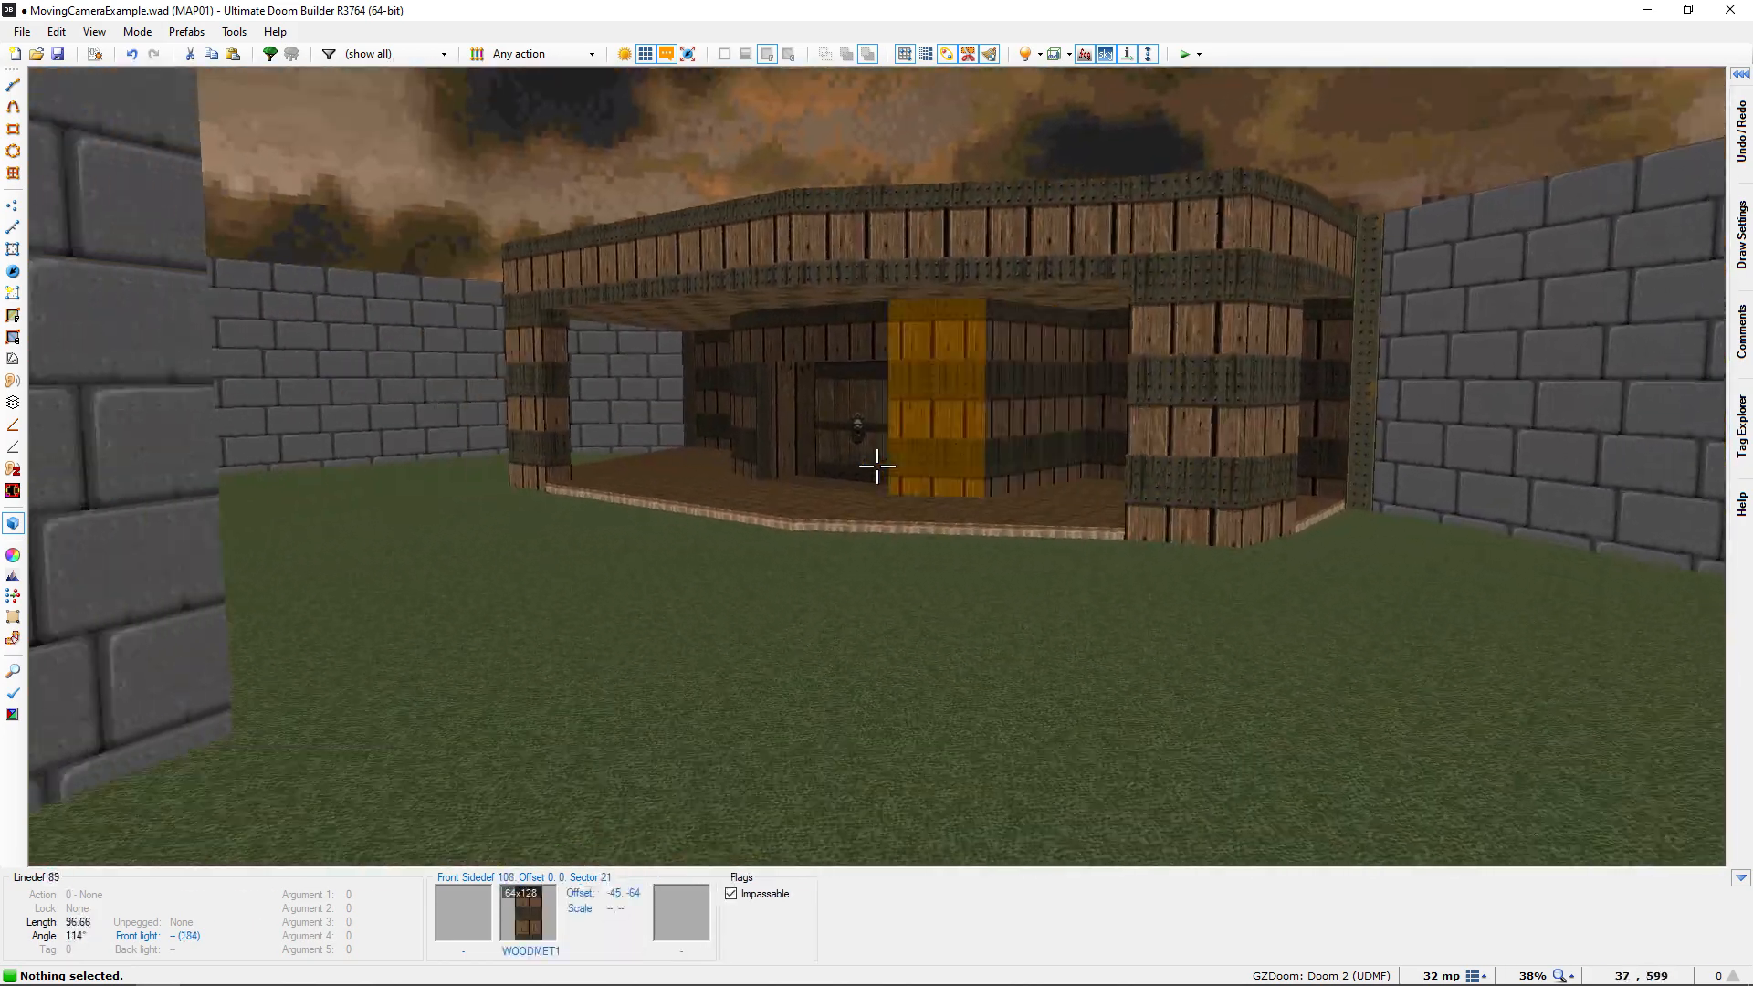
{"action": "key", "text": "w"}
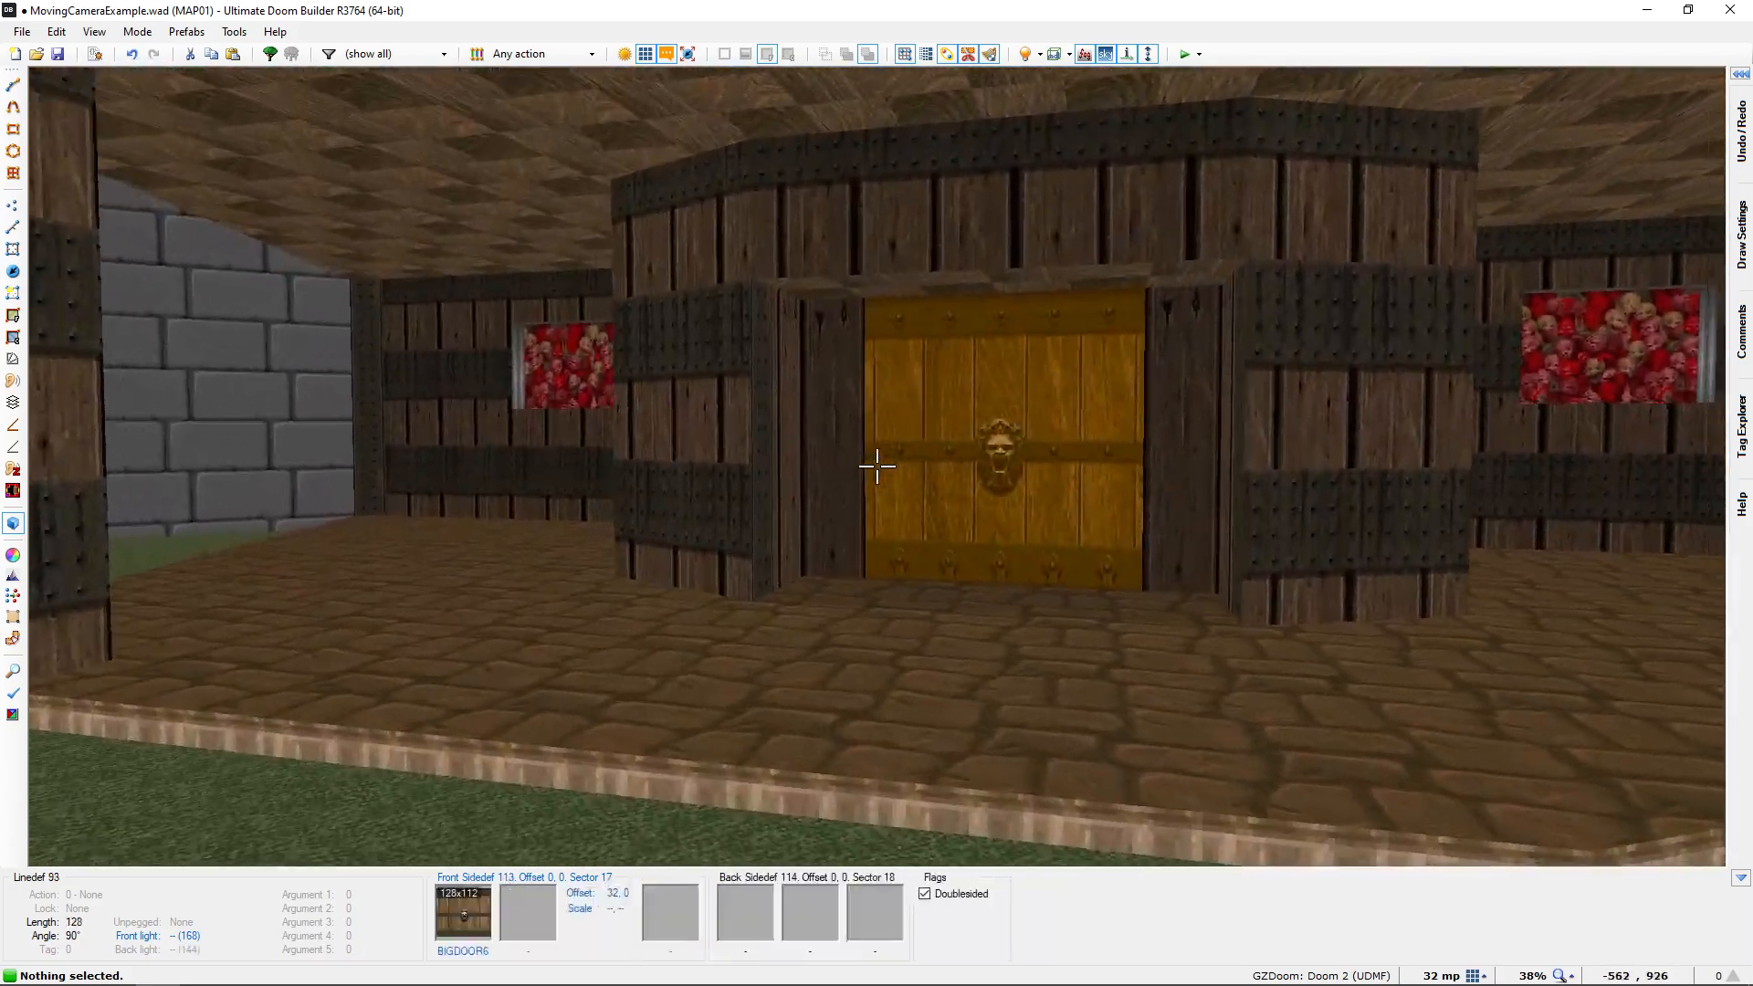
{"action": "key", "text": "s"}
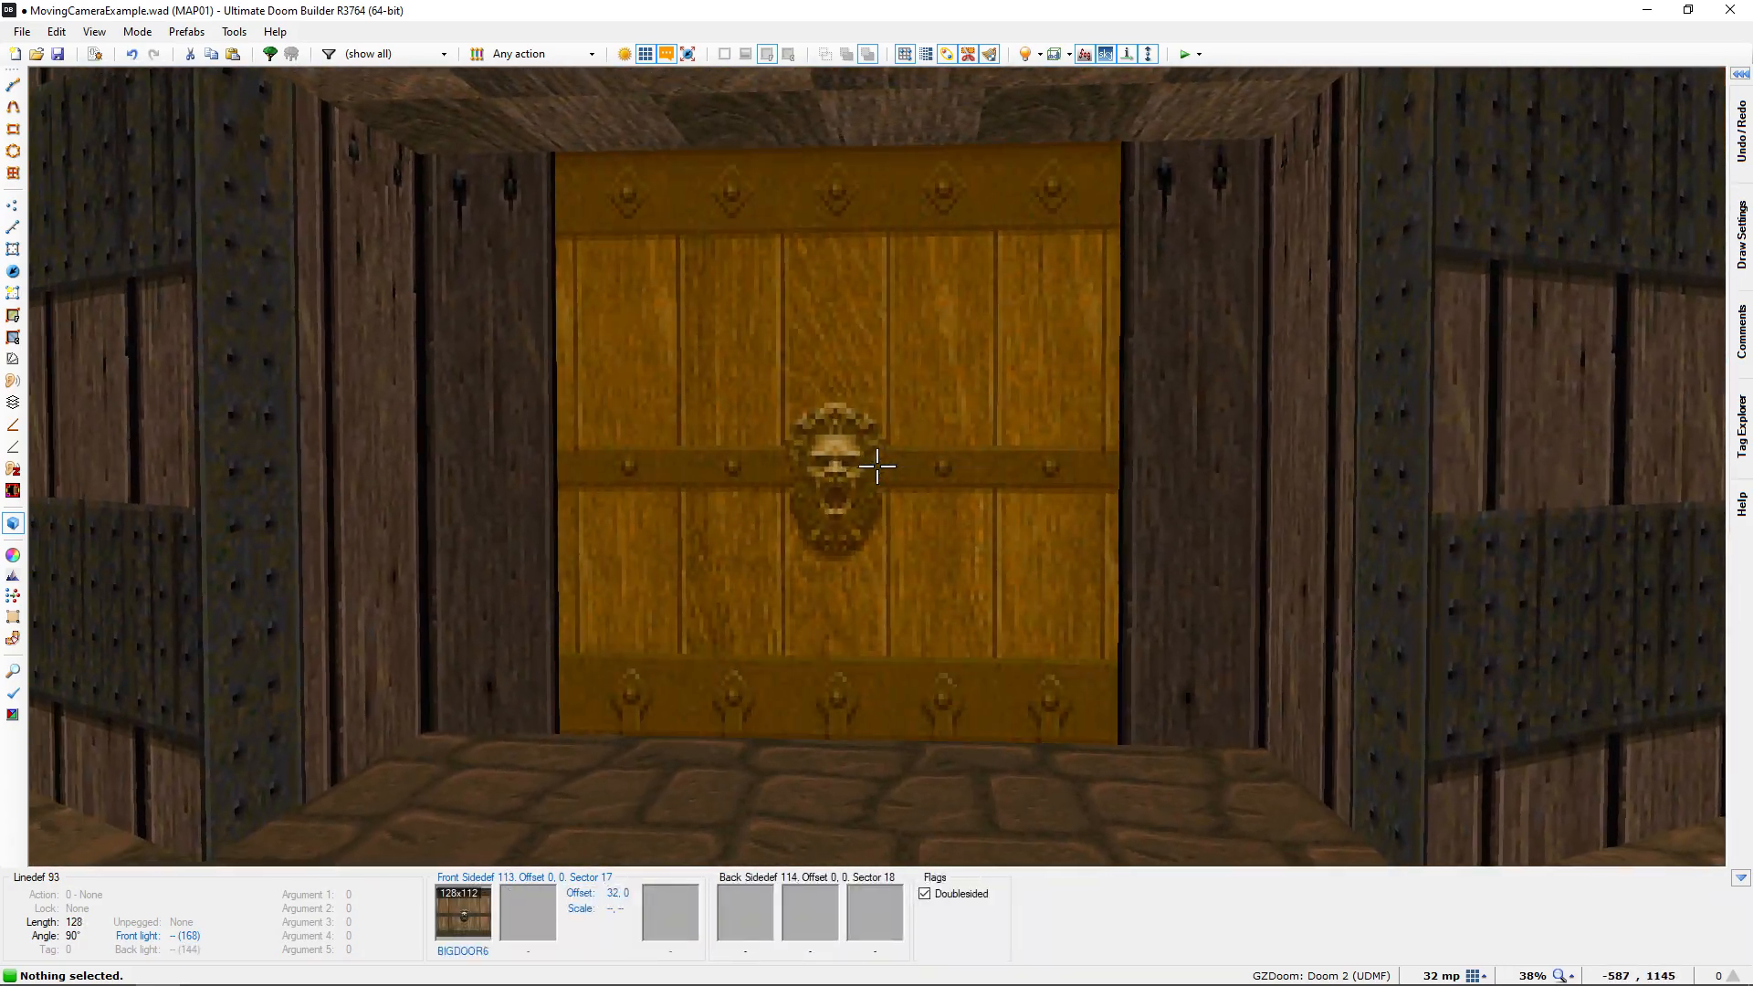
{"action": "key", "text": "w"}
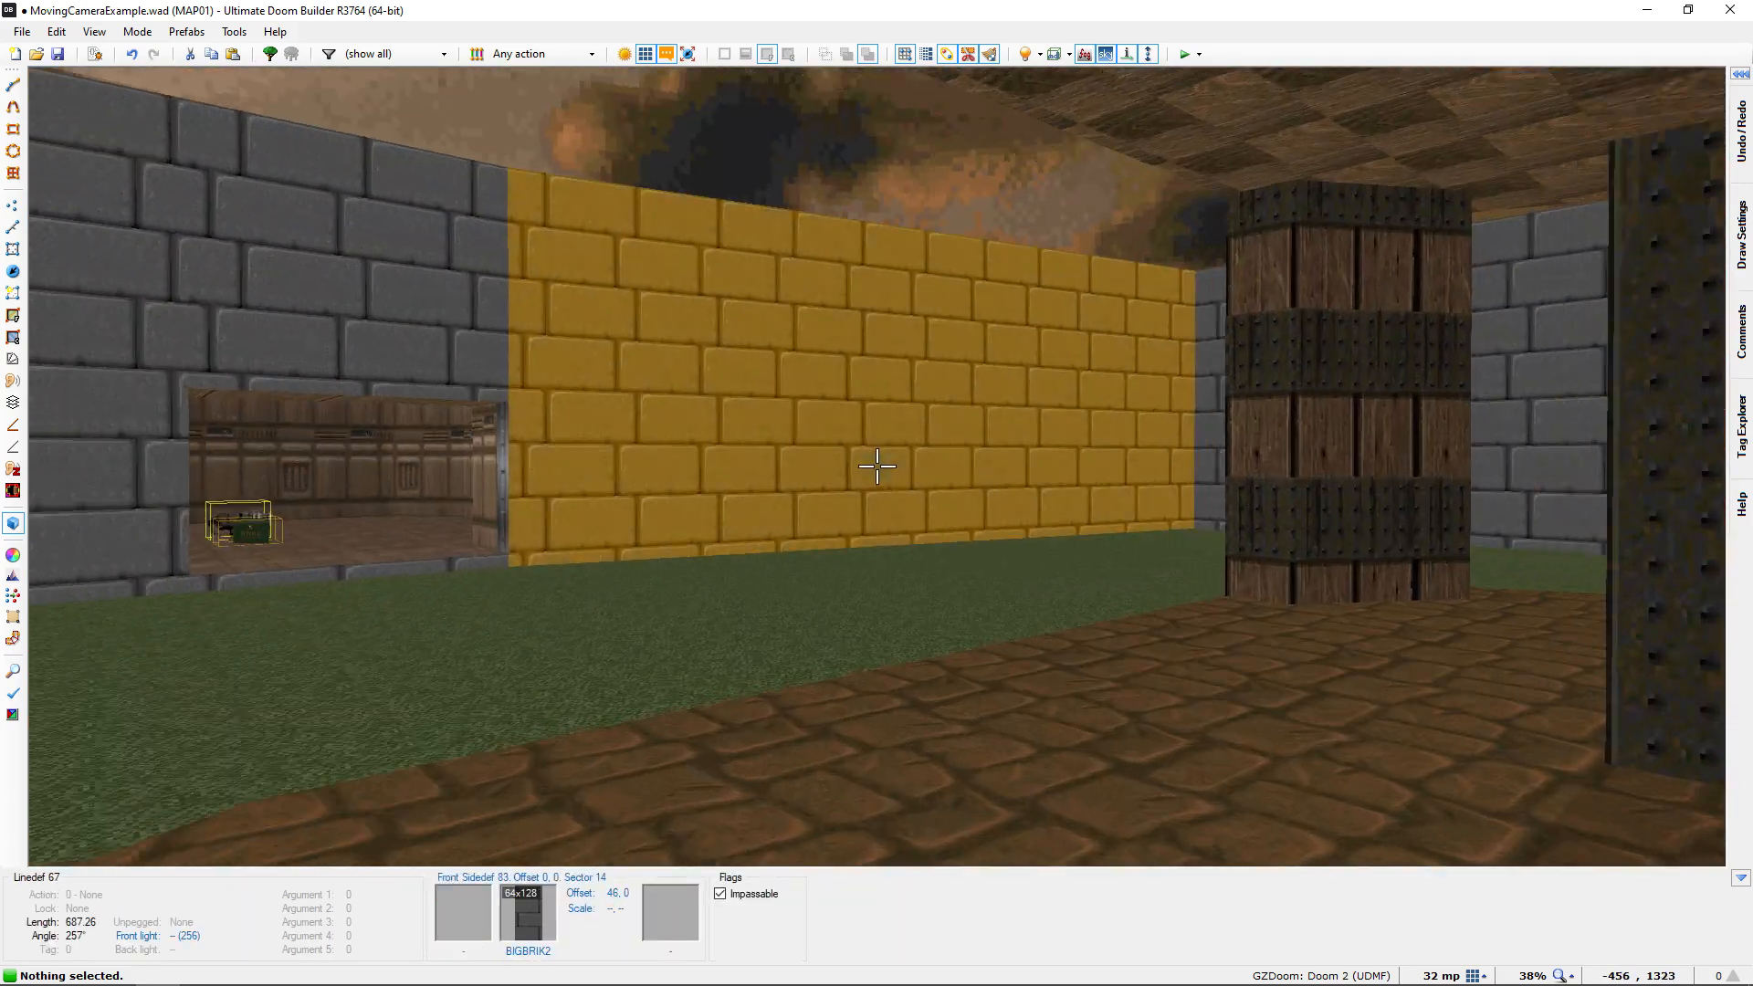
Examine the opening into the chaingun room and the line of sight from the weapon to the wooden building's door
{"action": "key", "text": "w"}
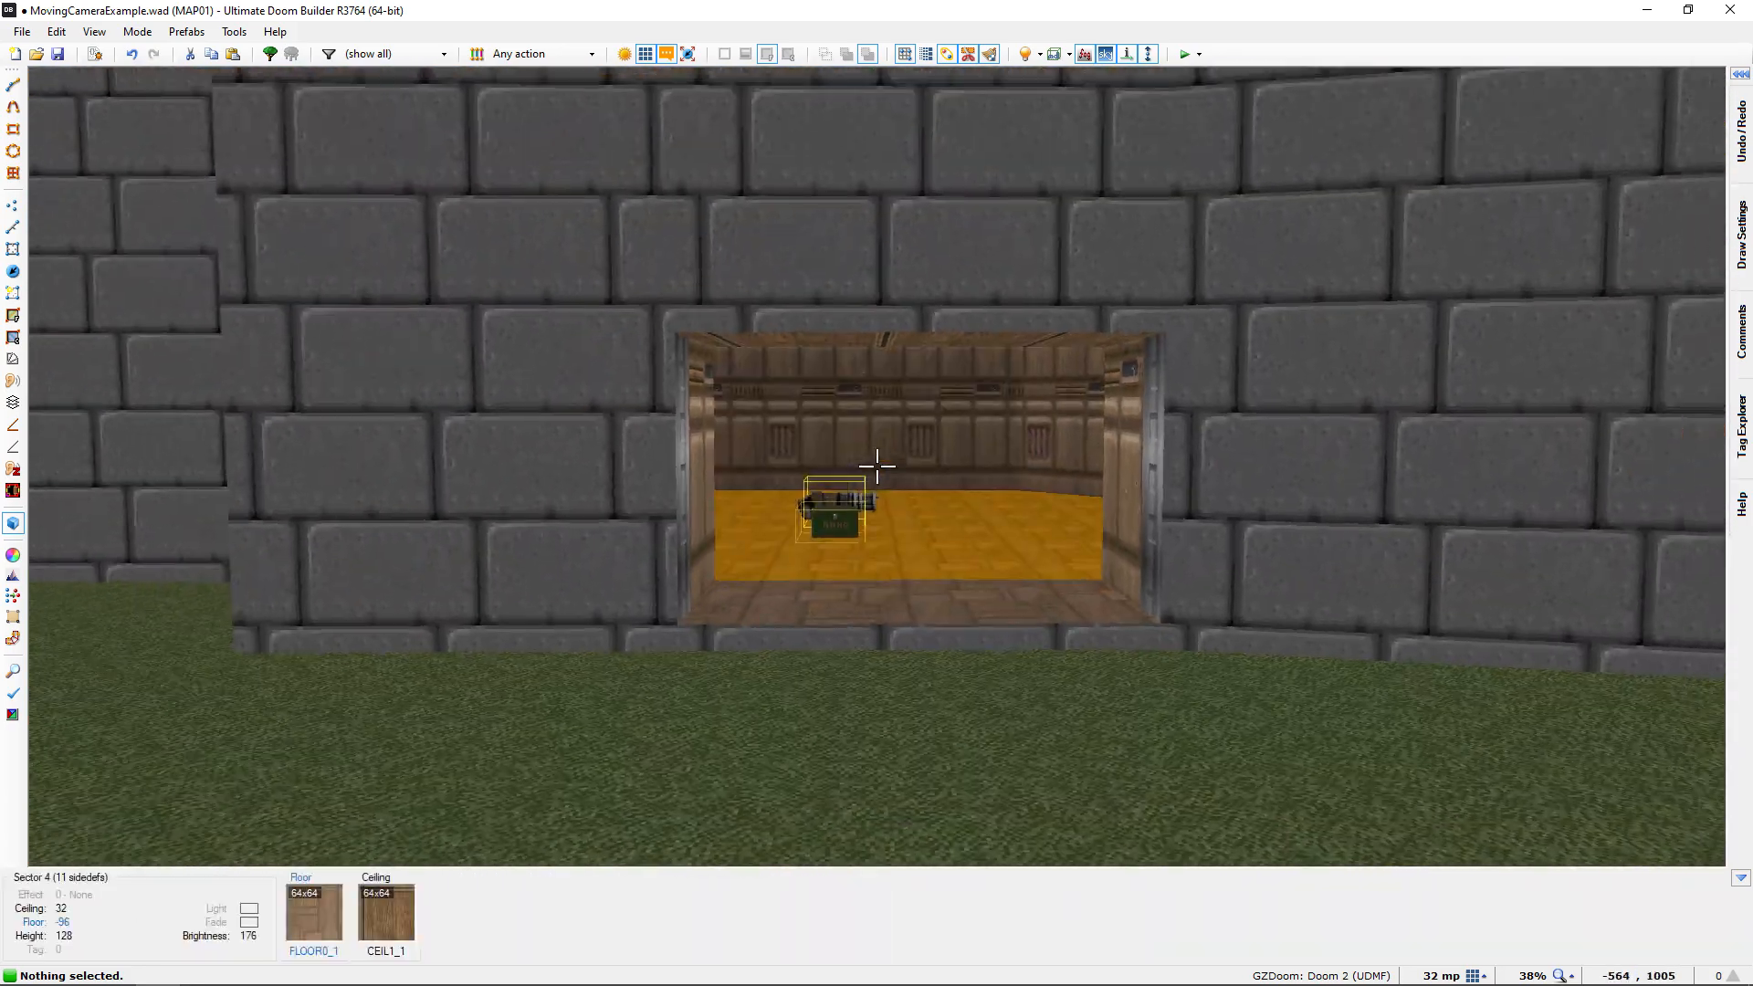
{"action": "key", "text": "w"}
{"action": "key", "text": "w"}
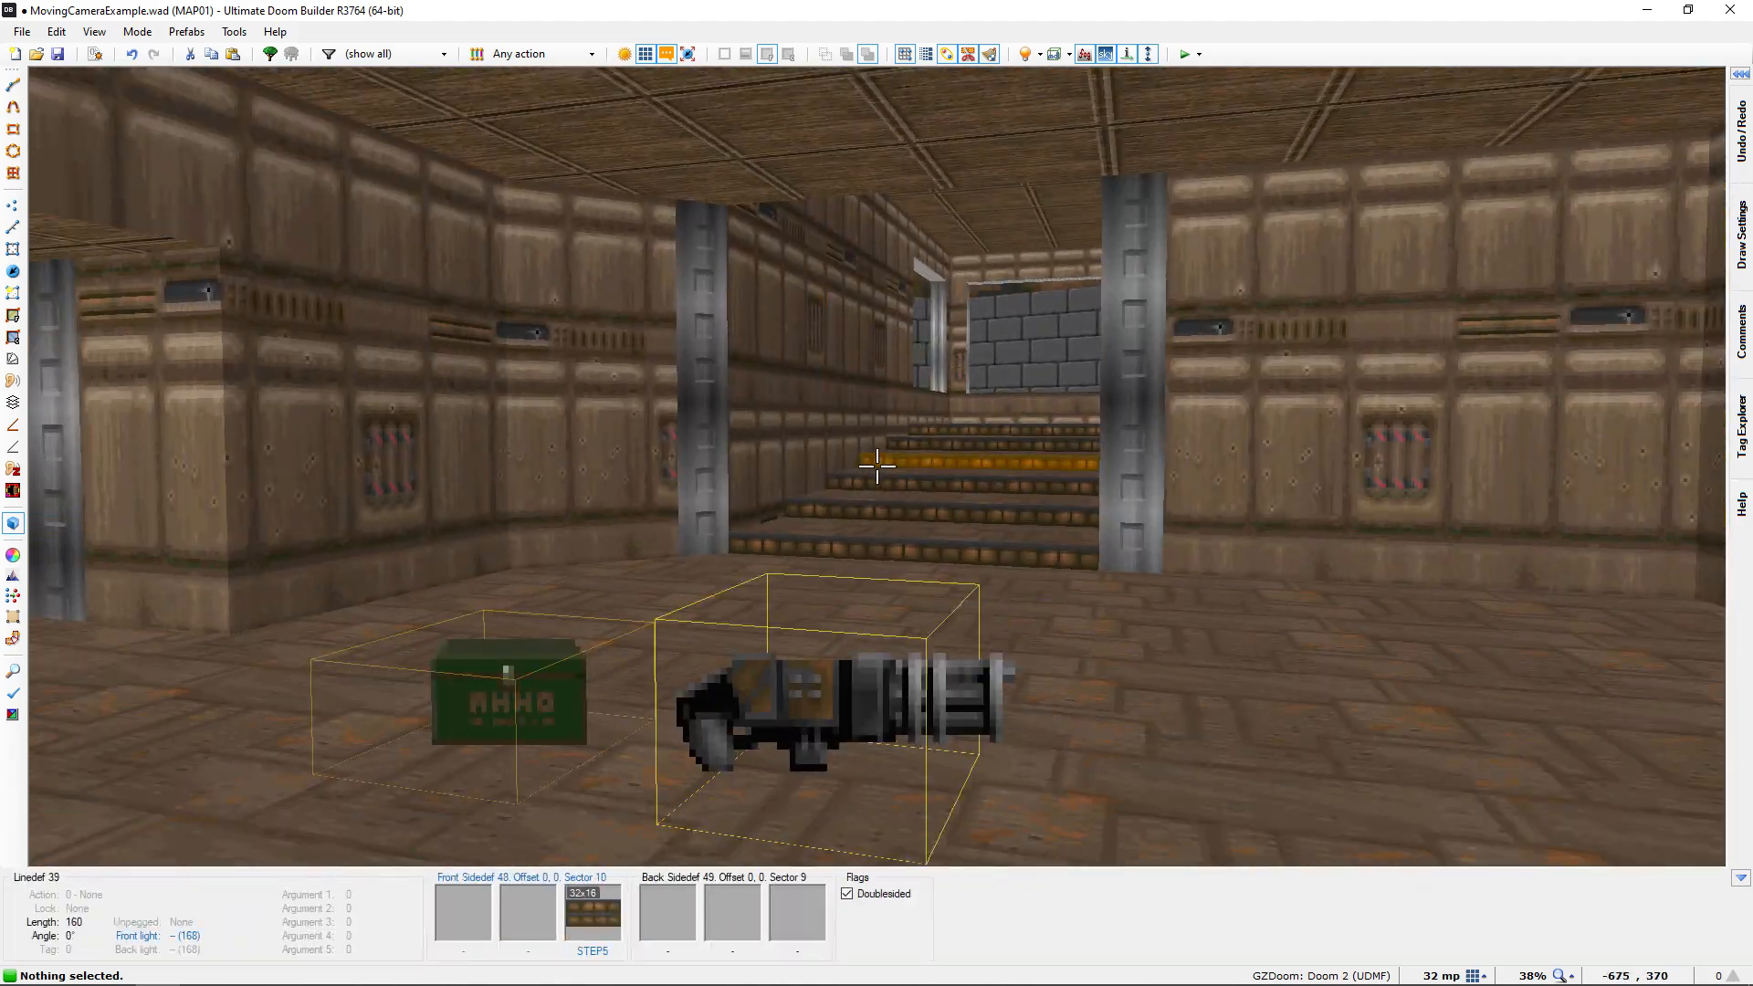
{"action": "key", "text": "d"}
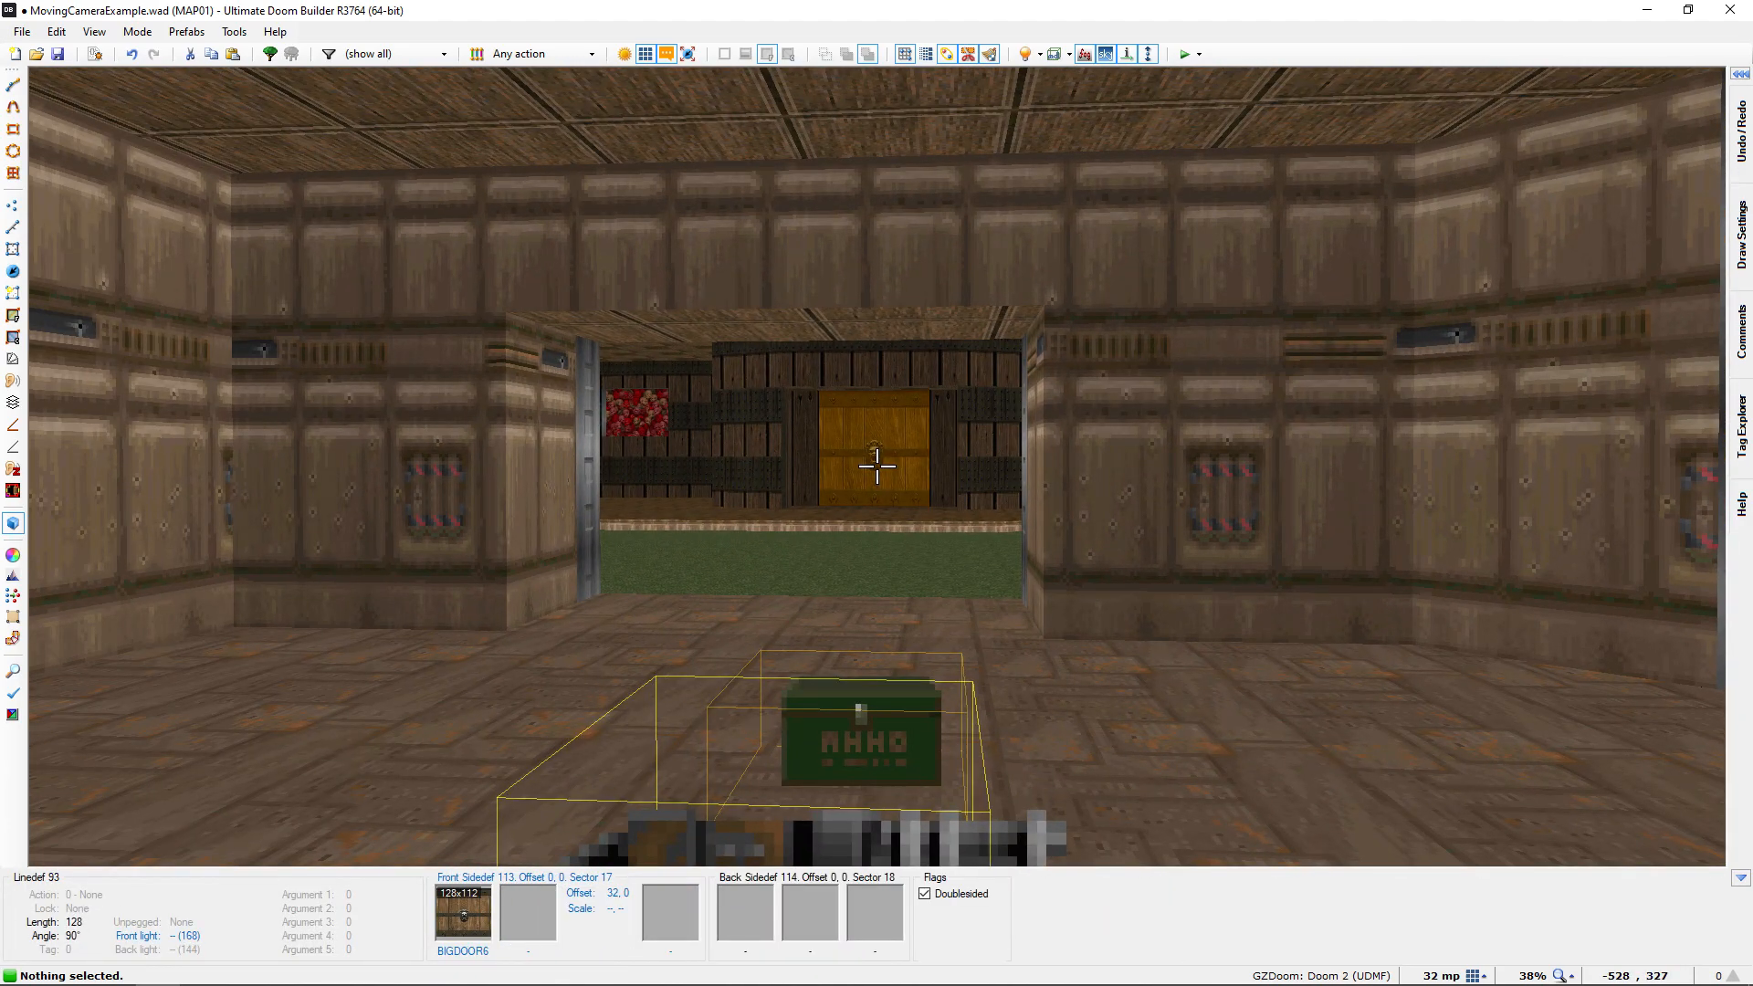
{"action": "key", "text": "w"}
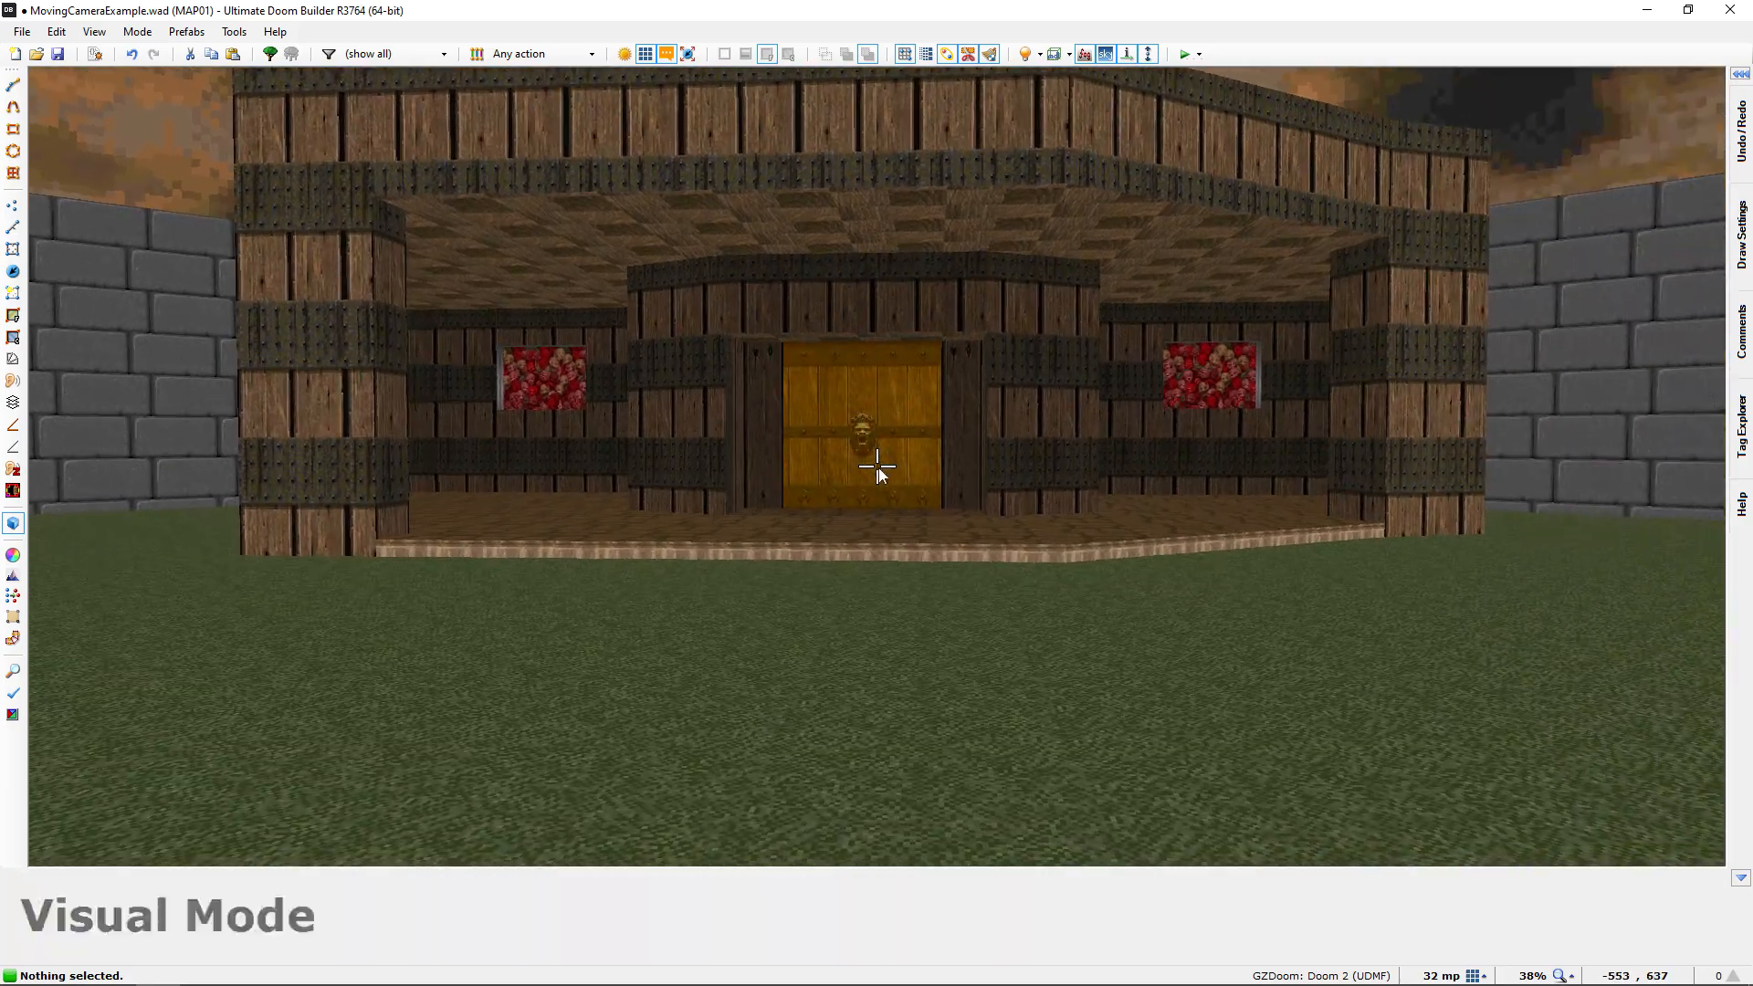
Return to the 2D map and insert a Moving Camera thing at 160, 32 in the small doorway sector above the start room
{"action": "key", "text": "q"}
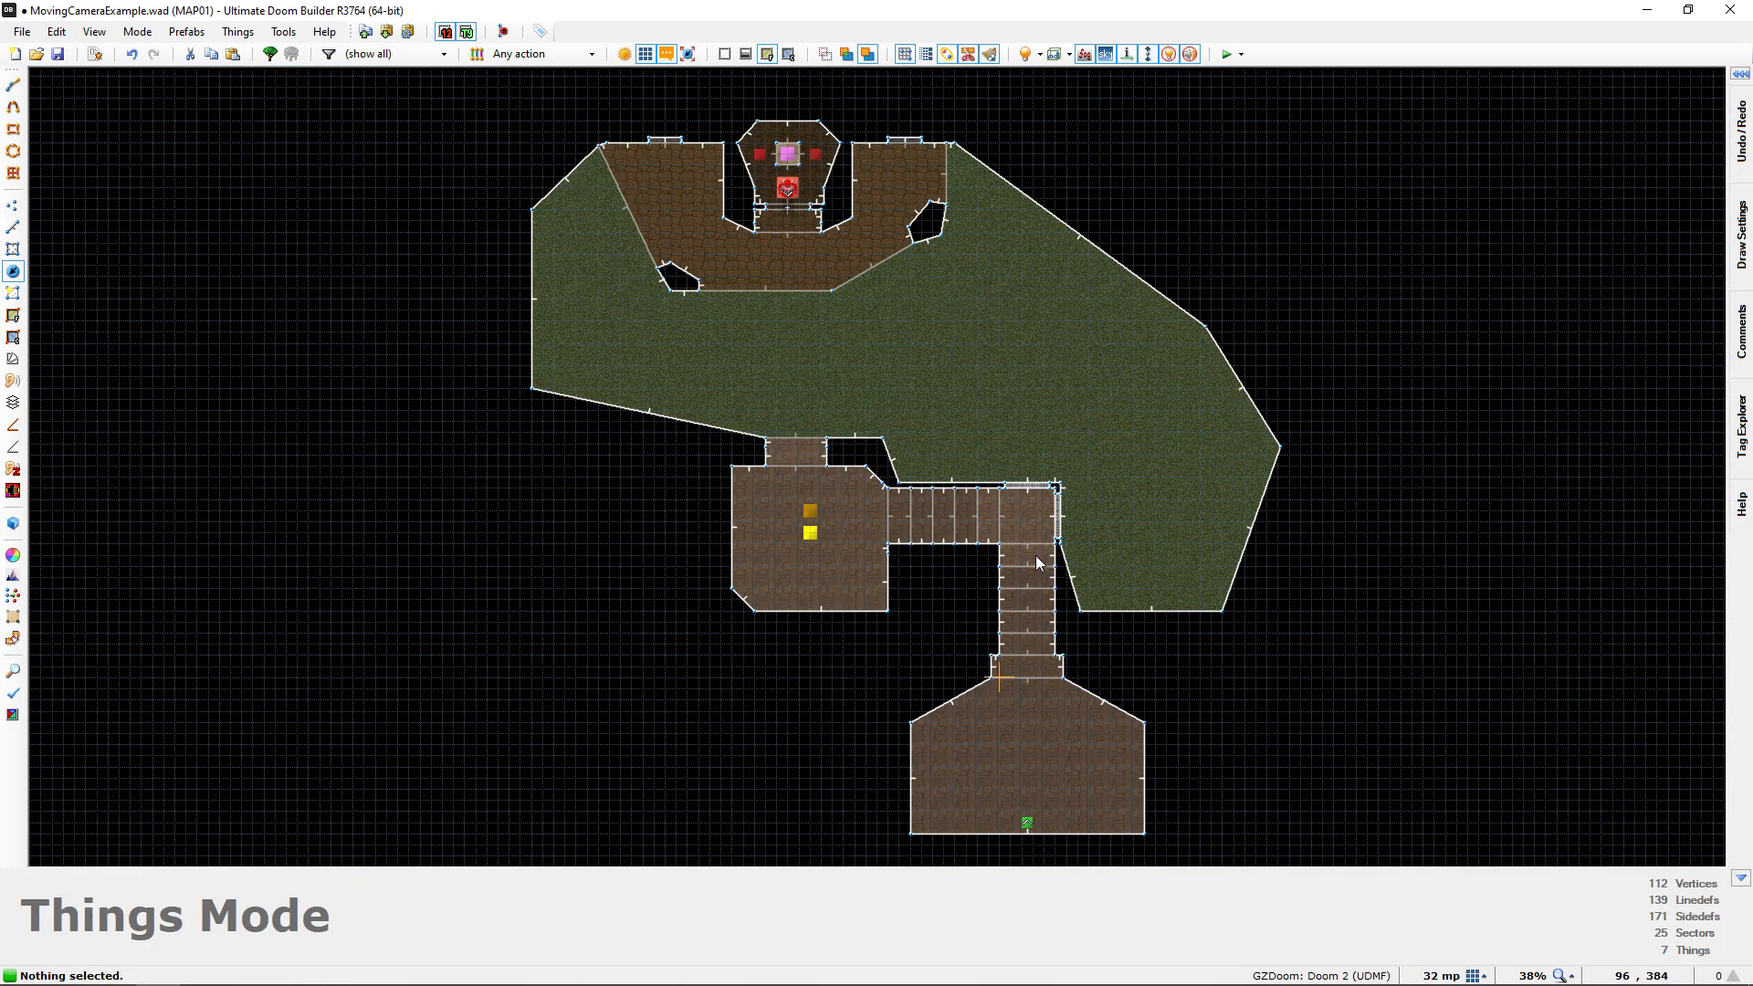
{"action": "middle_click_drag", "start_coordinate": [1043, 585], "coordinate": [849, 518]}
{"action": "scroll", "coordinate": [967, 562], "scroll_direction": "up", "scroll_amount": 6}
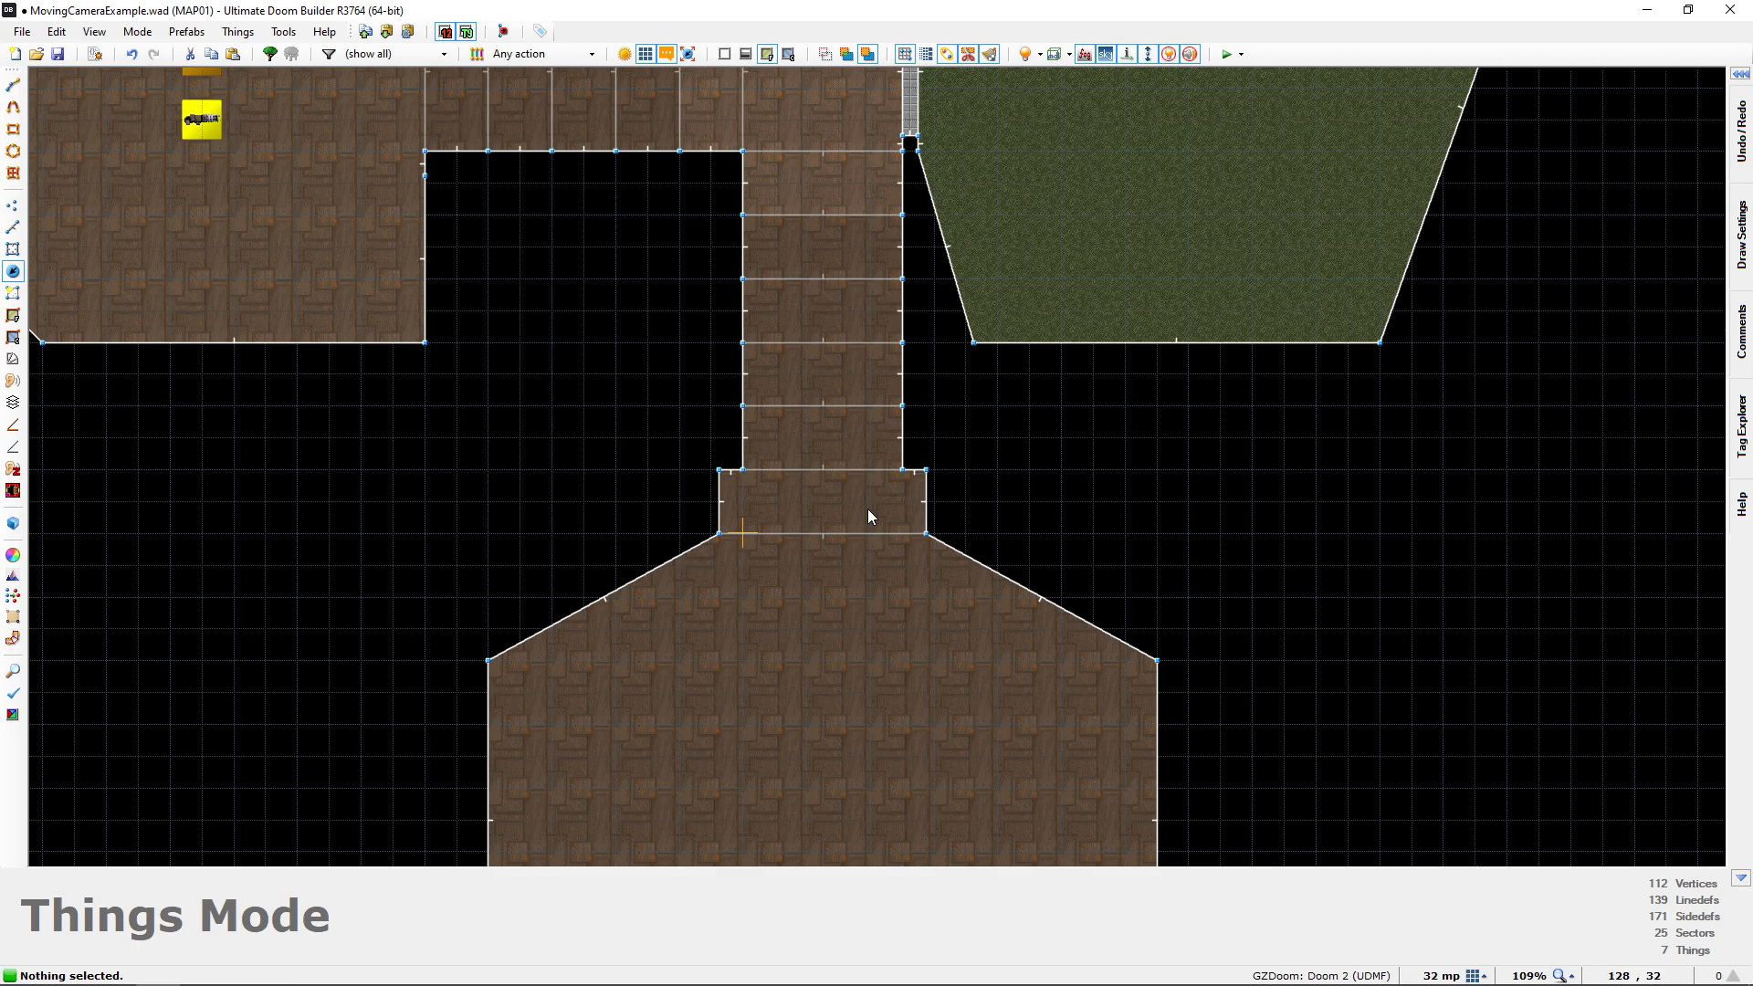
{"action": "middle_click_drag", "start_coordinate": [881, 511], "coordinate": [875, 508]}
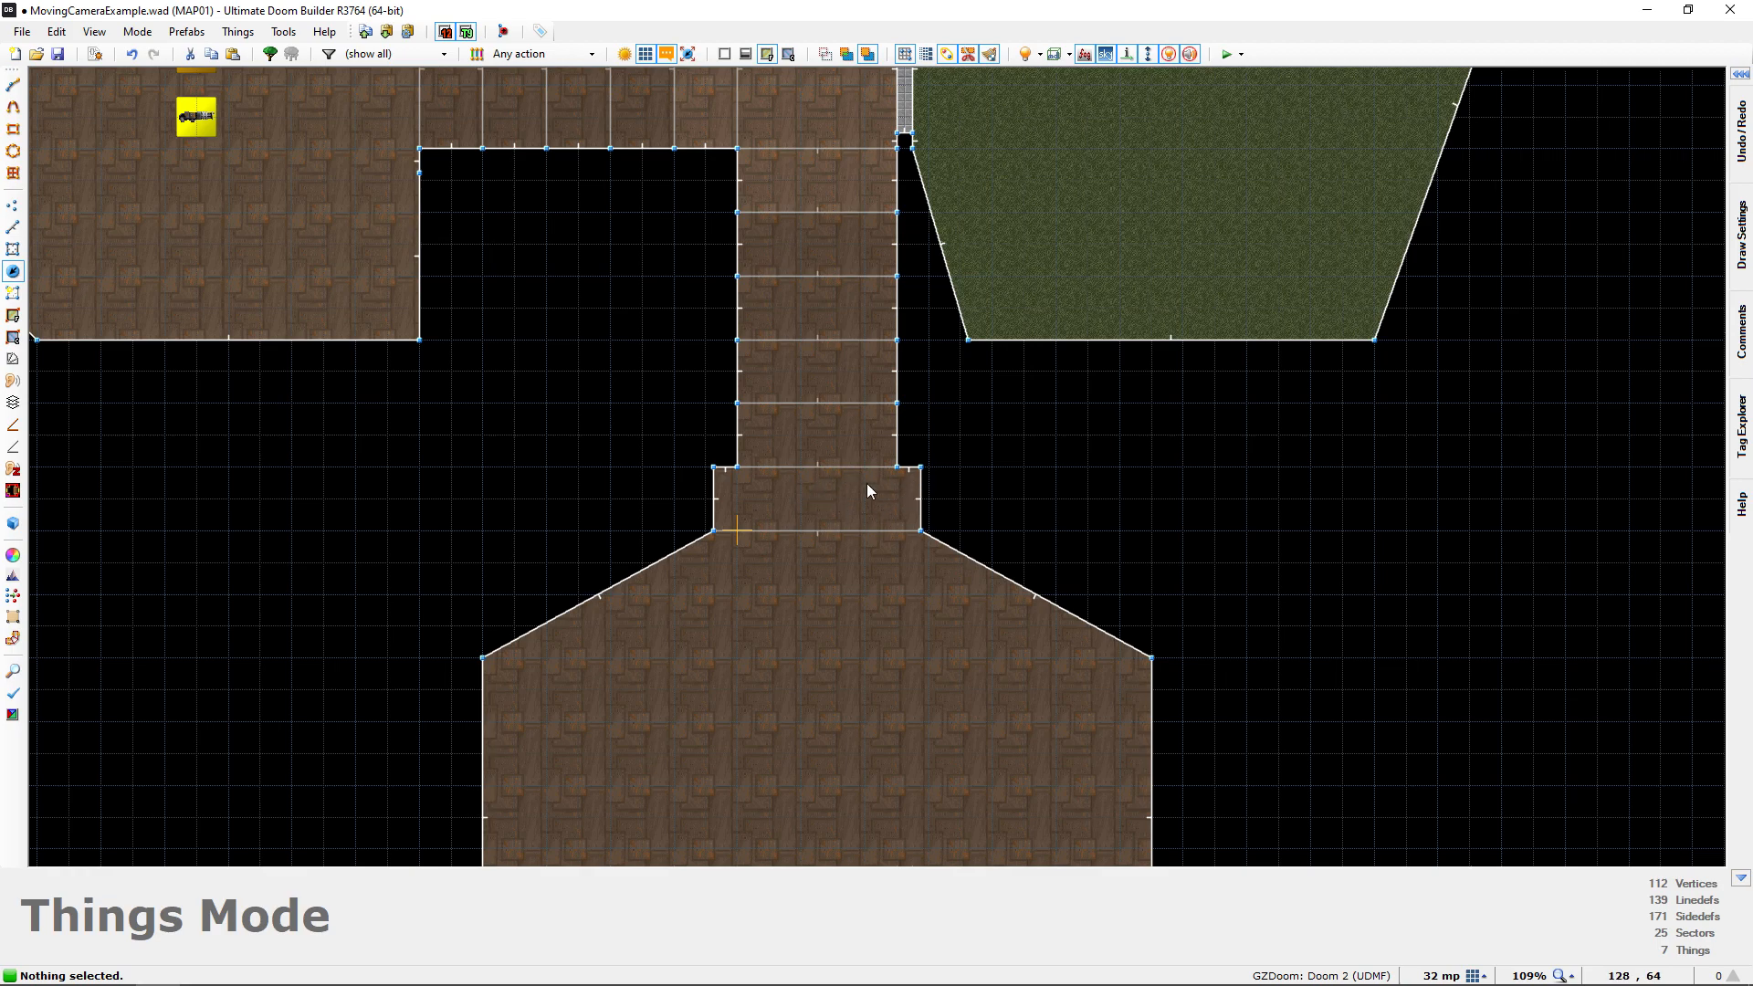
{"action": "middle_click_drag", "start_coordinate": [829, 499], "coordinate": [779, 497]}
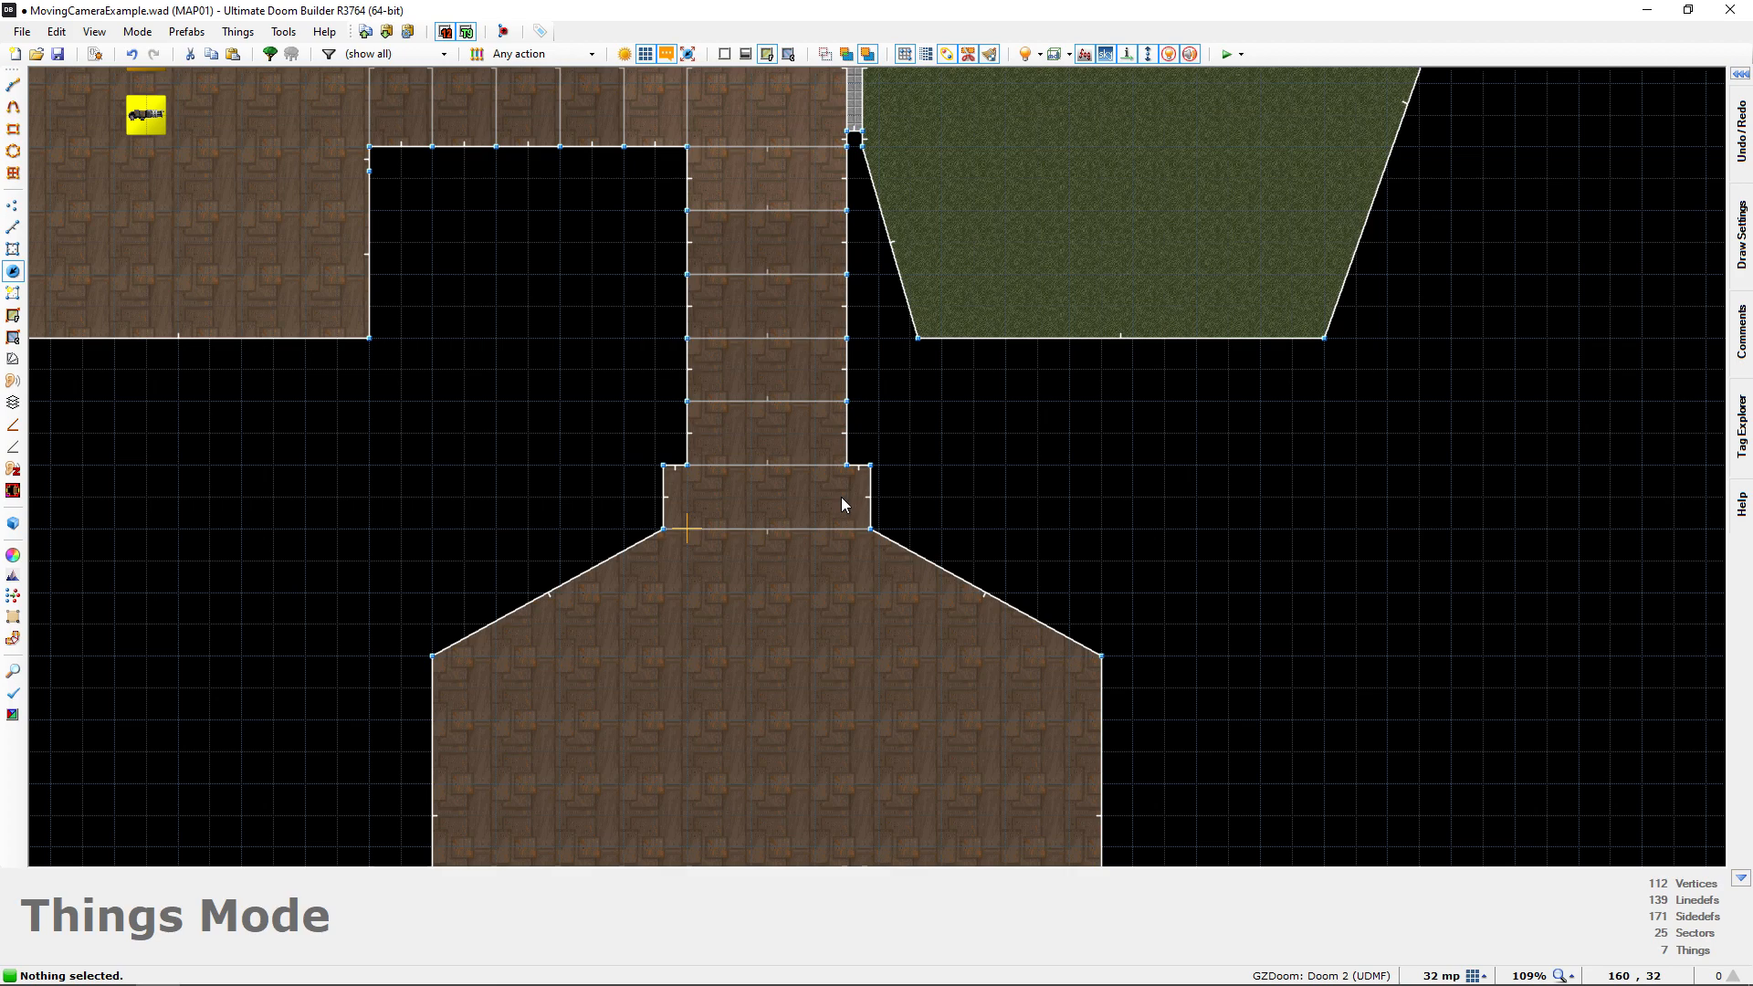
{"action": "scroll", "coordinate": [842, 497], "scroll_direction": "up", "scroll_amount": 3}
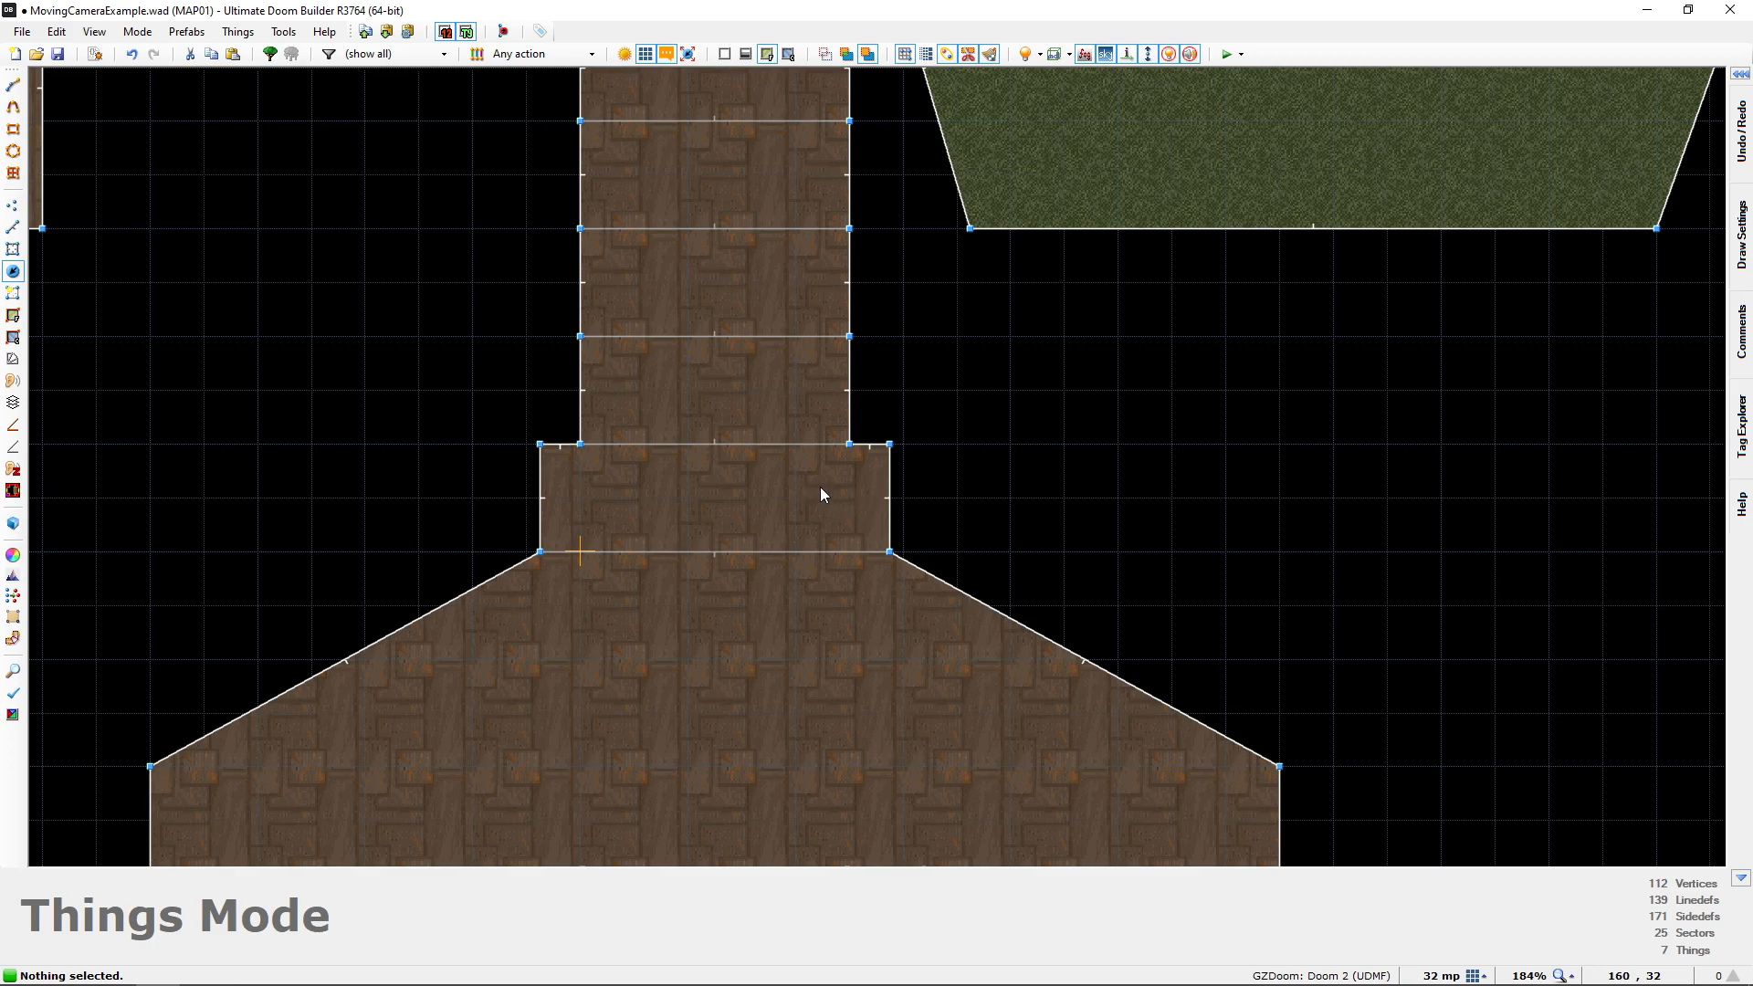
{"action": "key", "text": "Insert"}
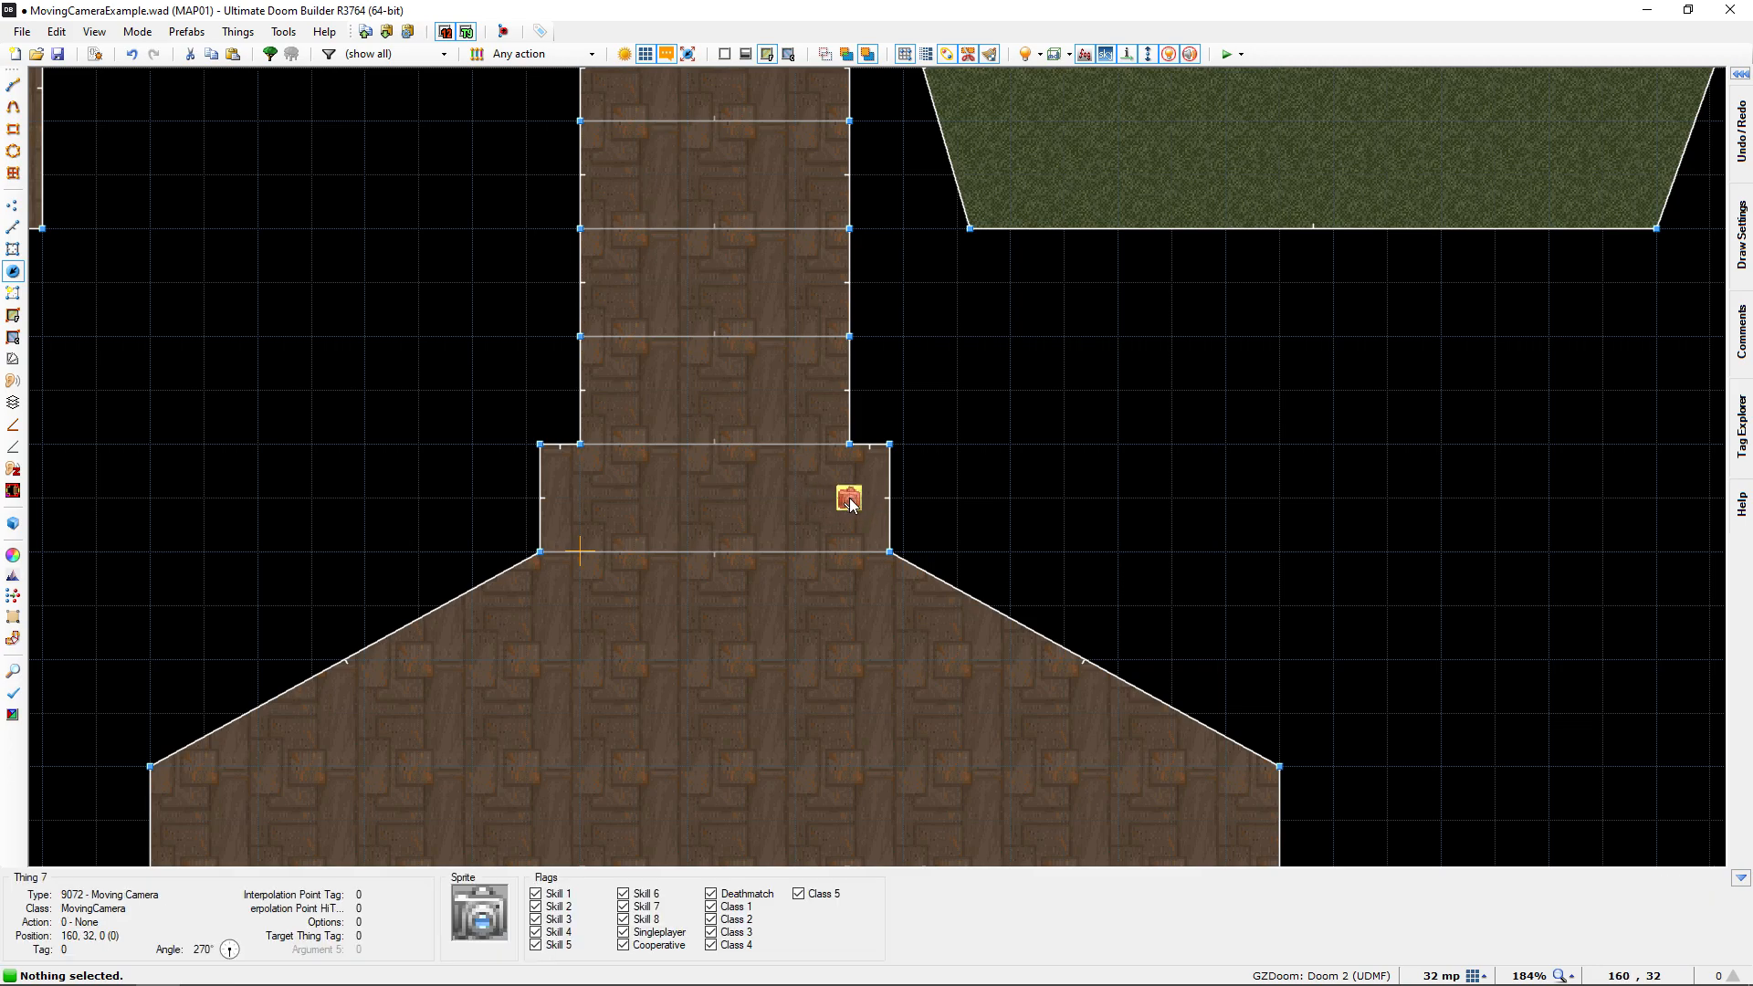
Edit the thing in the doorway sector and choose Moving Camera from the Cameras and Interpolation category as its type
{"action": "right_click", "coordinate": [849, 501]}
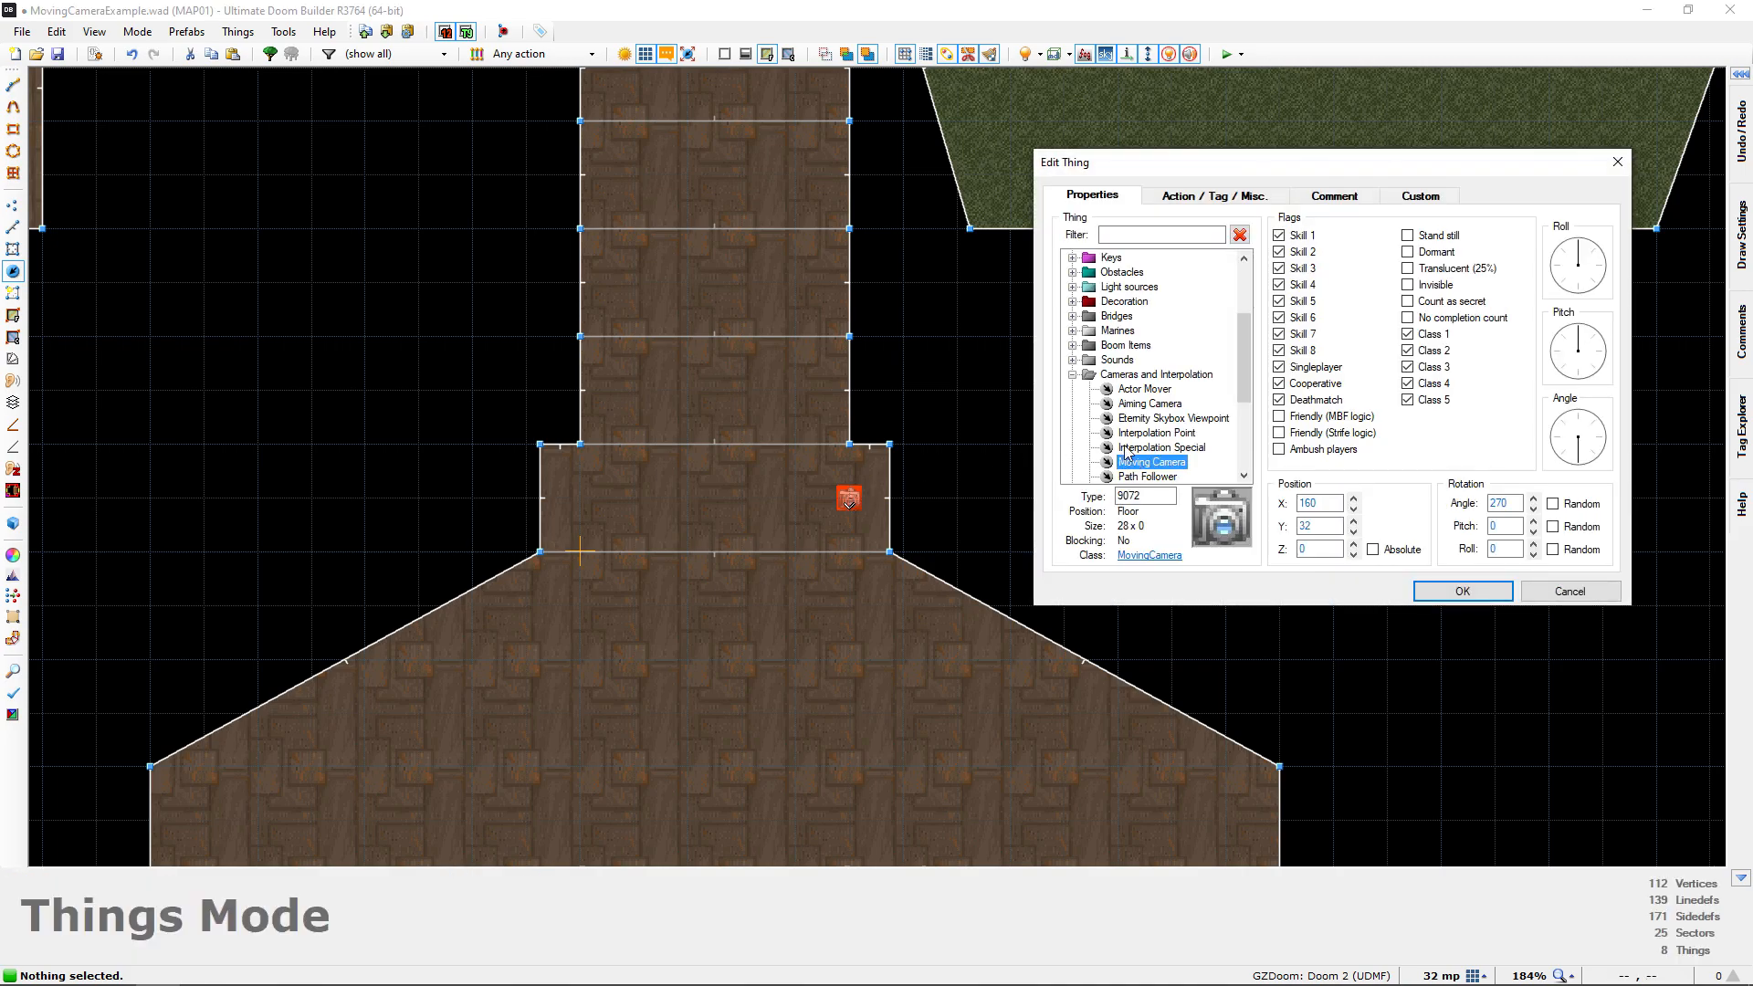
{"action": "double_click", "coordinate": [1092, 375]}
{"action": "scroll", "coordinate": [1092, 375], "scroll_direction": "up", "scroll_amount": 3}
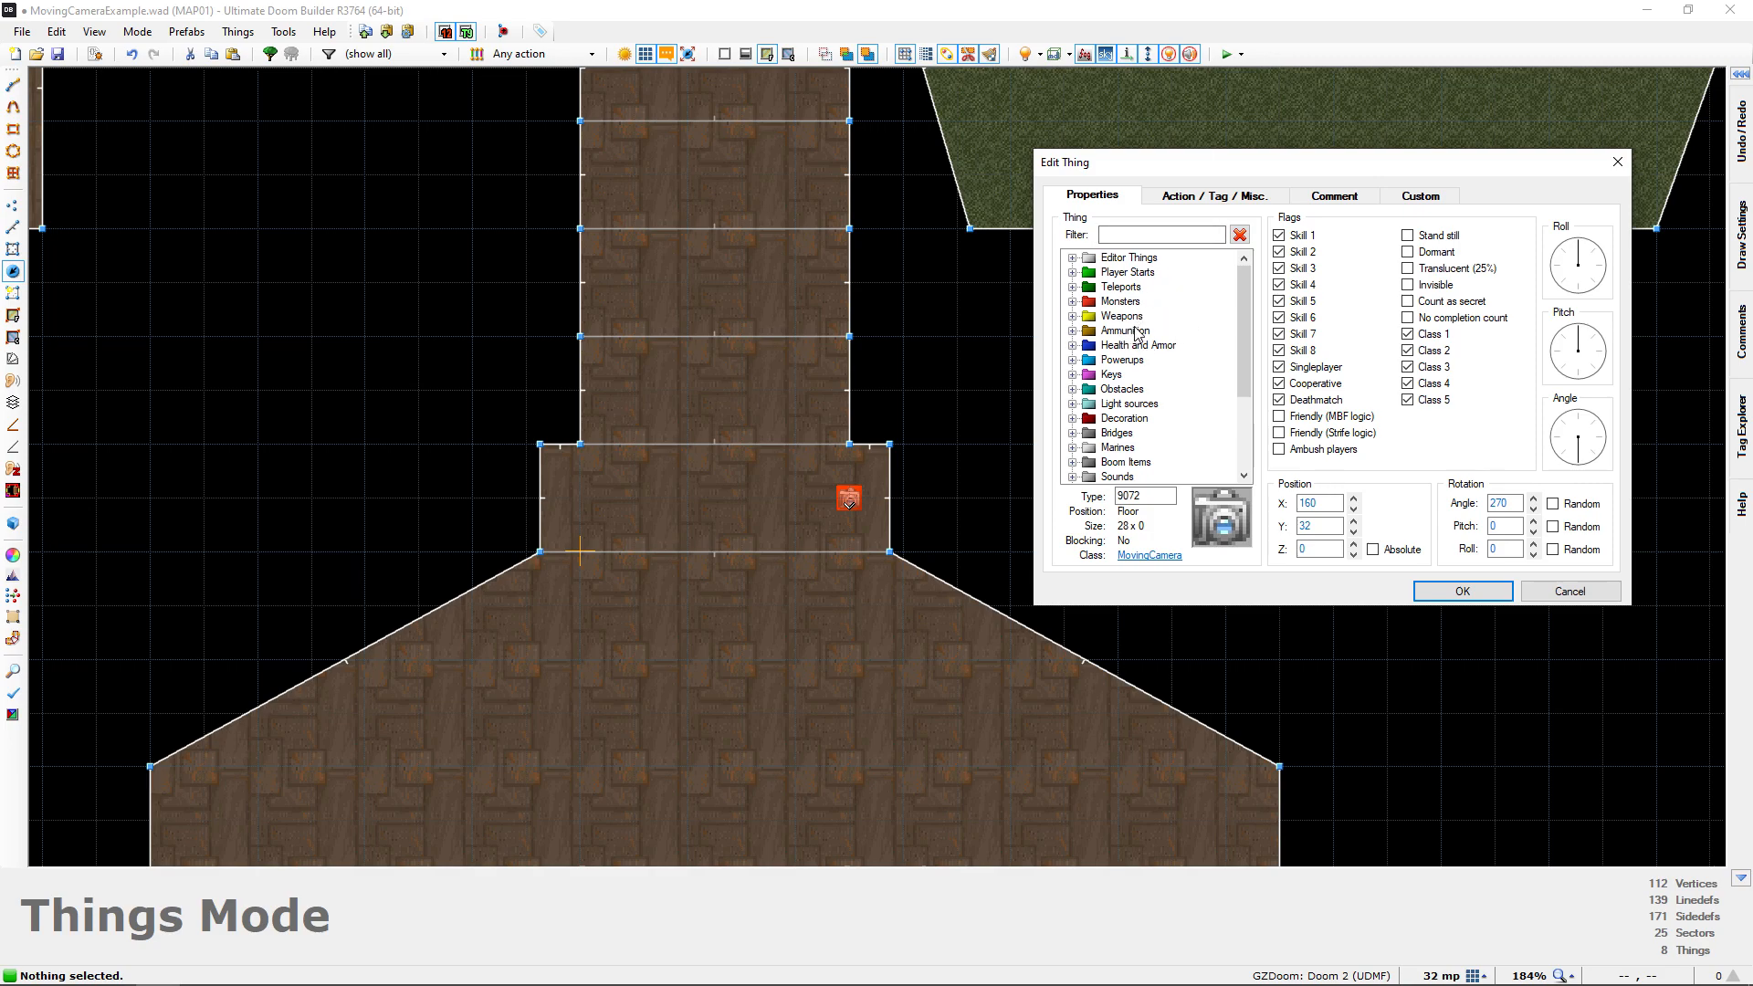
{"action": "scroll", "coordinate": [1137, 347], "scroll_direction": "down", "scroll_amount": 3}
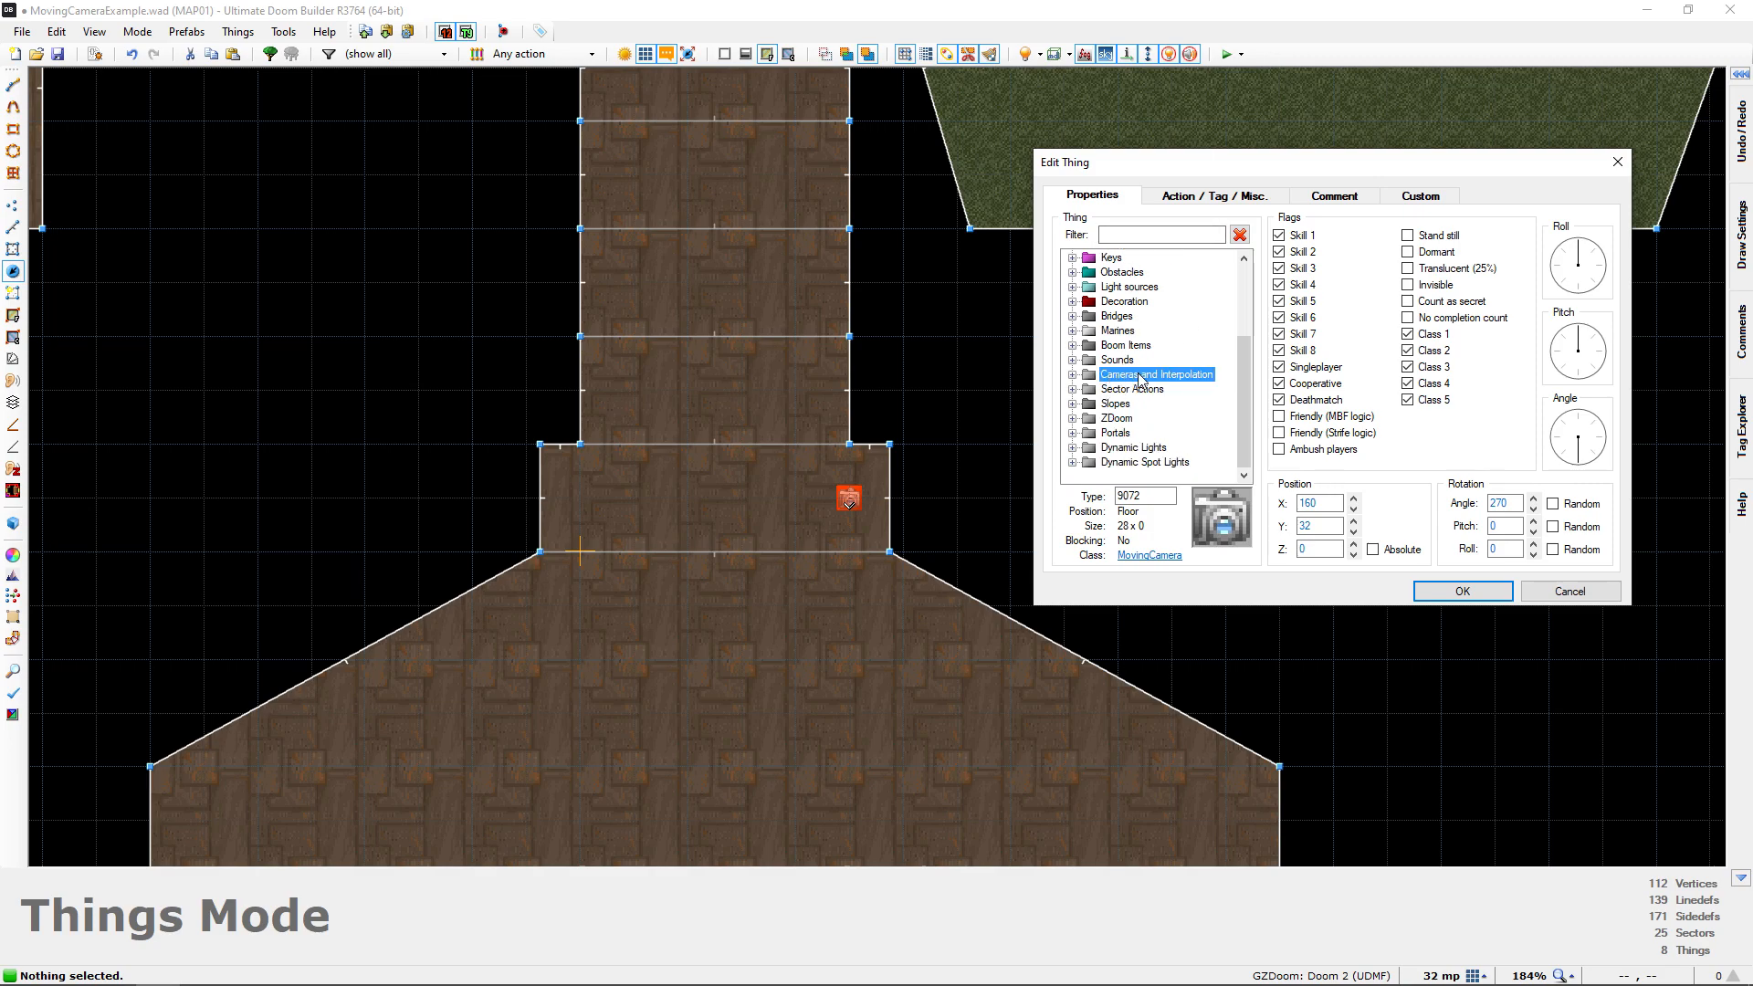
{"action": "left_click", "coordinate": [1073, 375]}
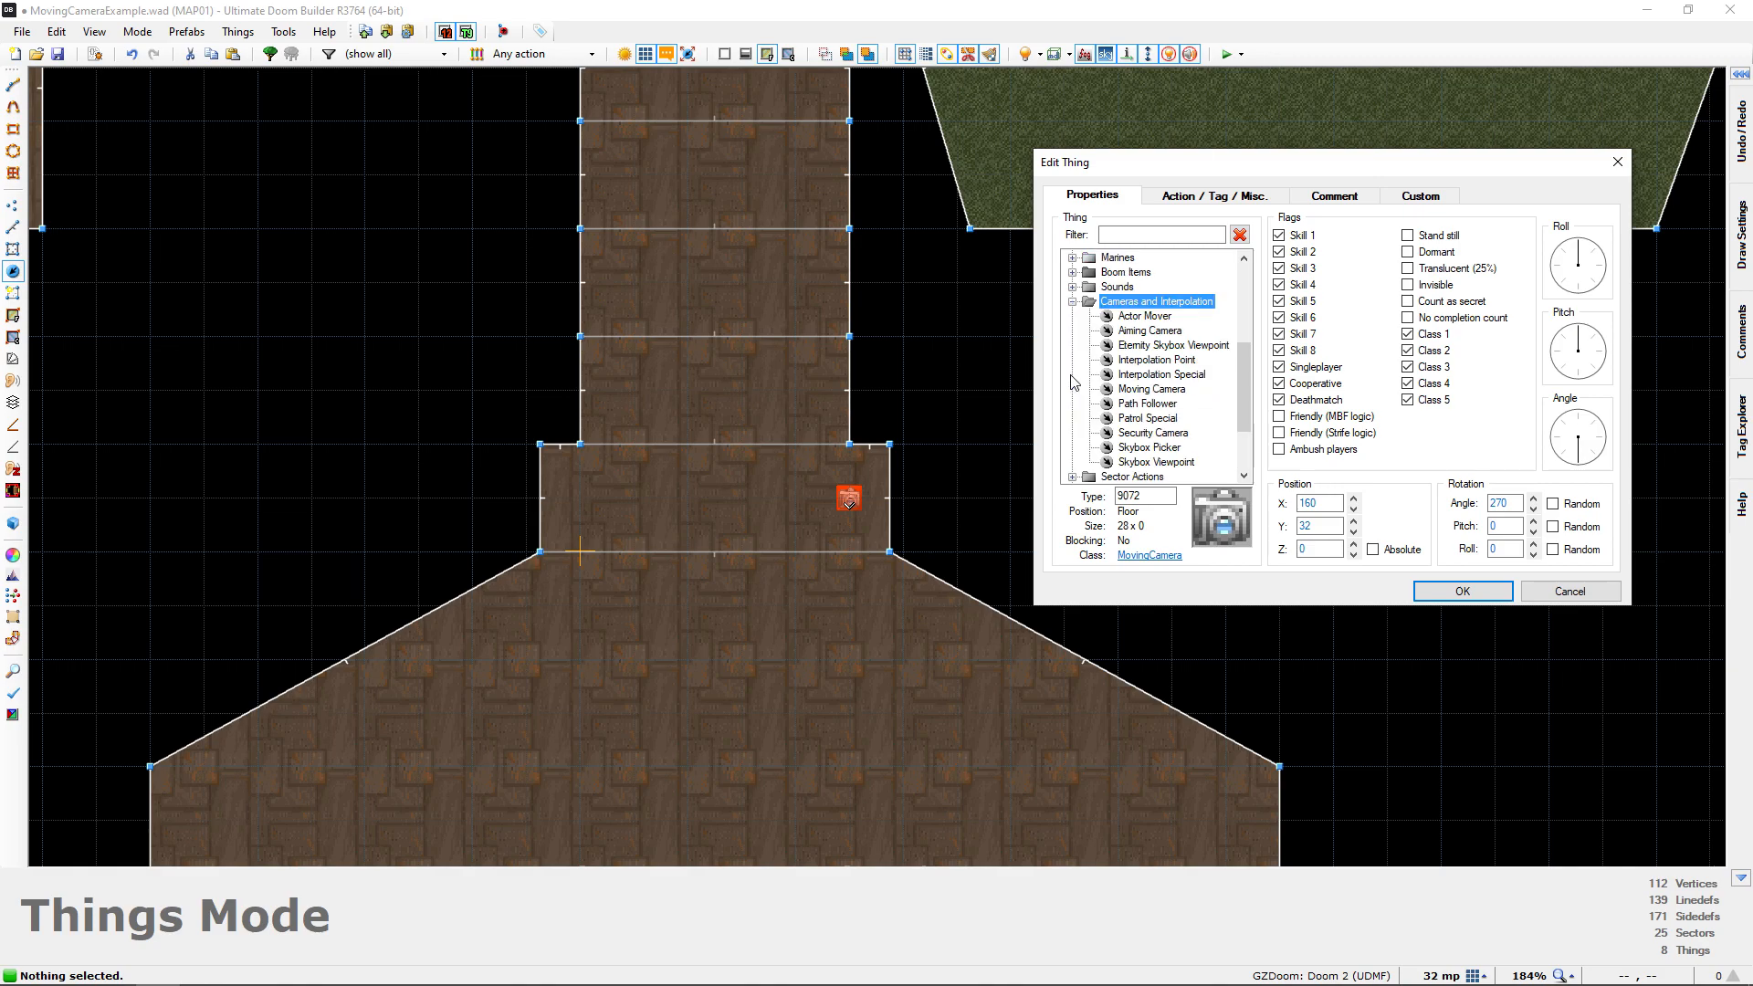
{"action": "left_click", "coordinate": [1149, 392]}
{"action": "left_click", "coordinate": [1463, 591]}
Examine the Moving Camera's placement in the doorway in 3D, and the surrounding corridor and start room on the 2D map
{"action": "key", "text": "q"}
{"action": "key", "text": "s"}
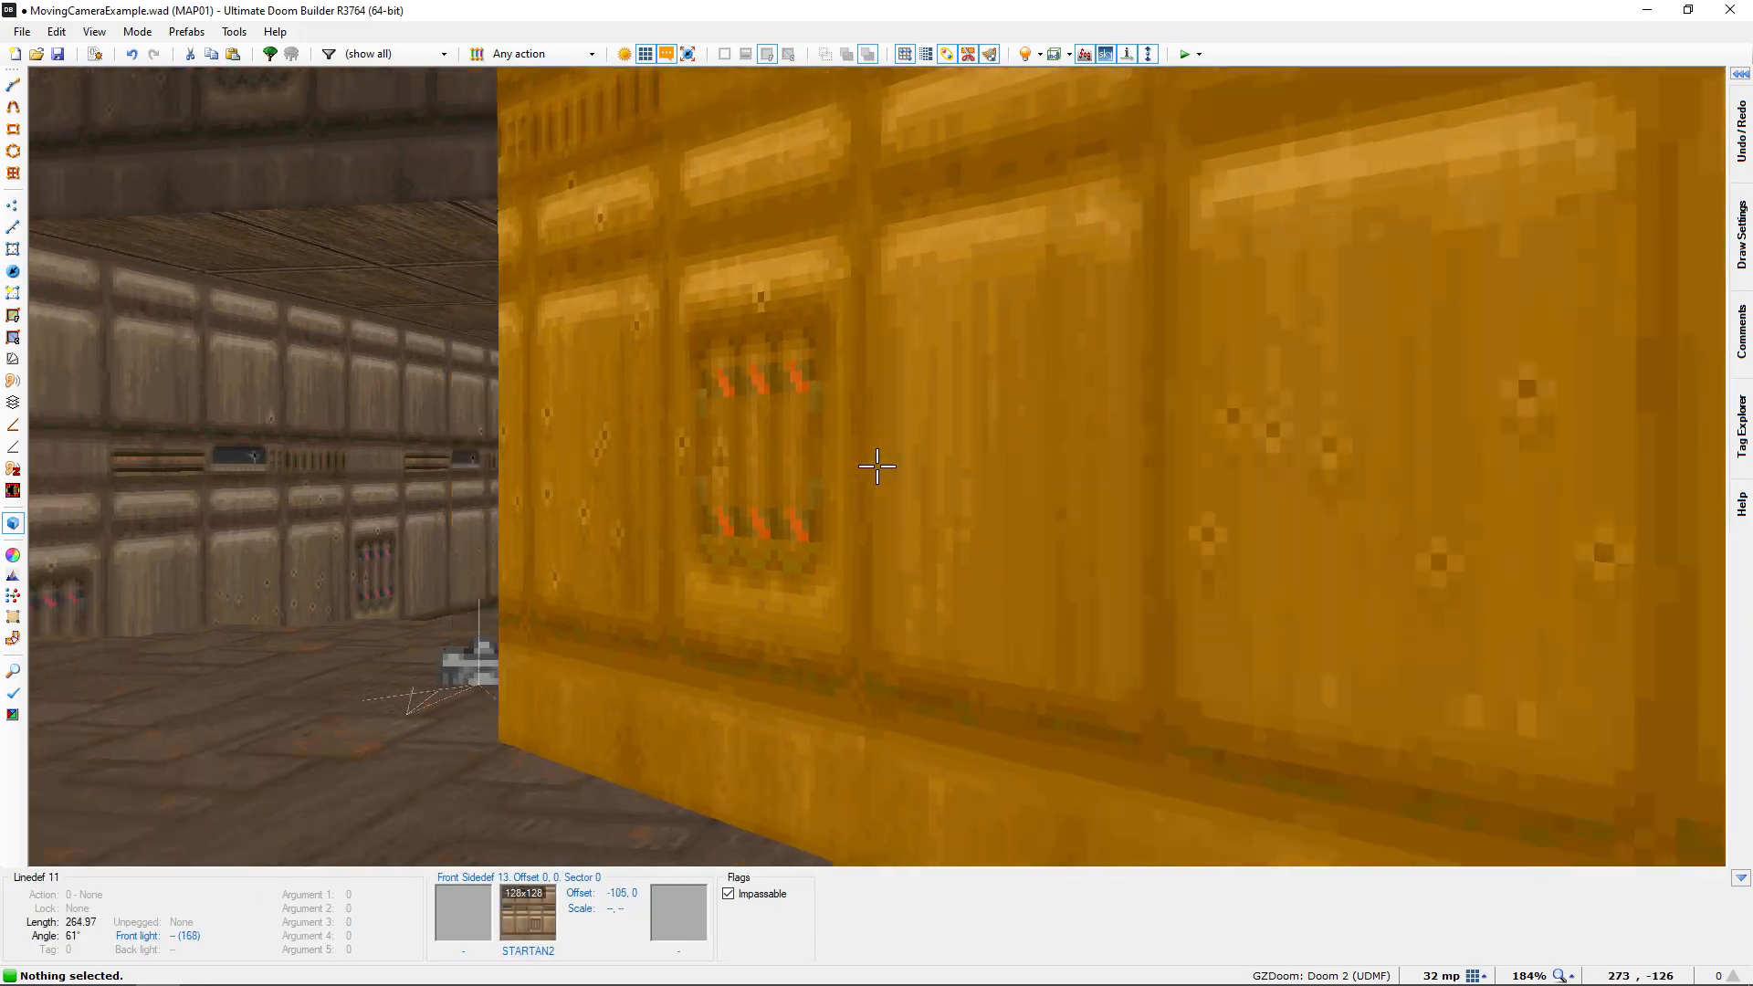
{"action": "key", "text": "w"}
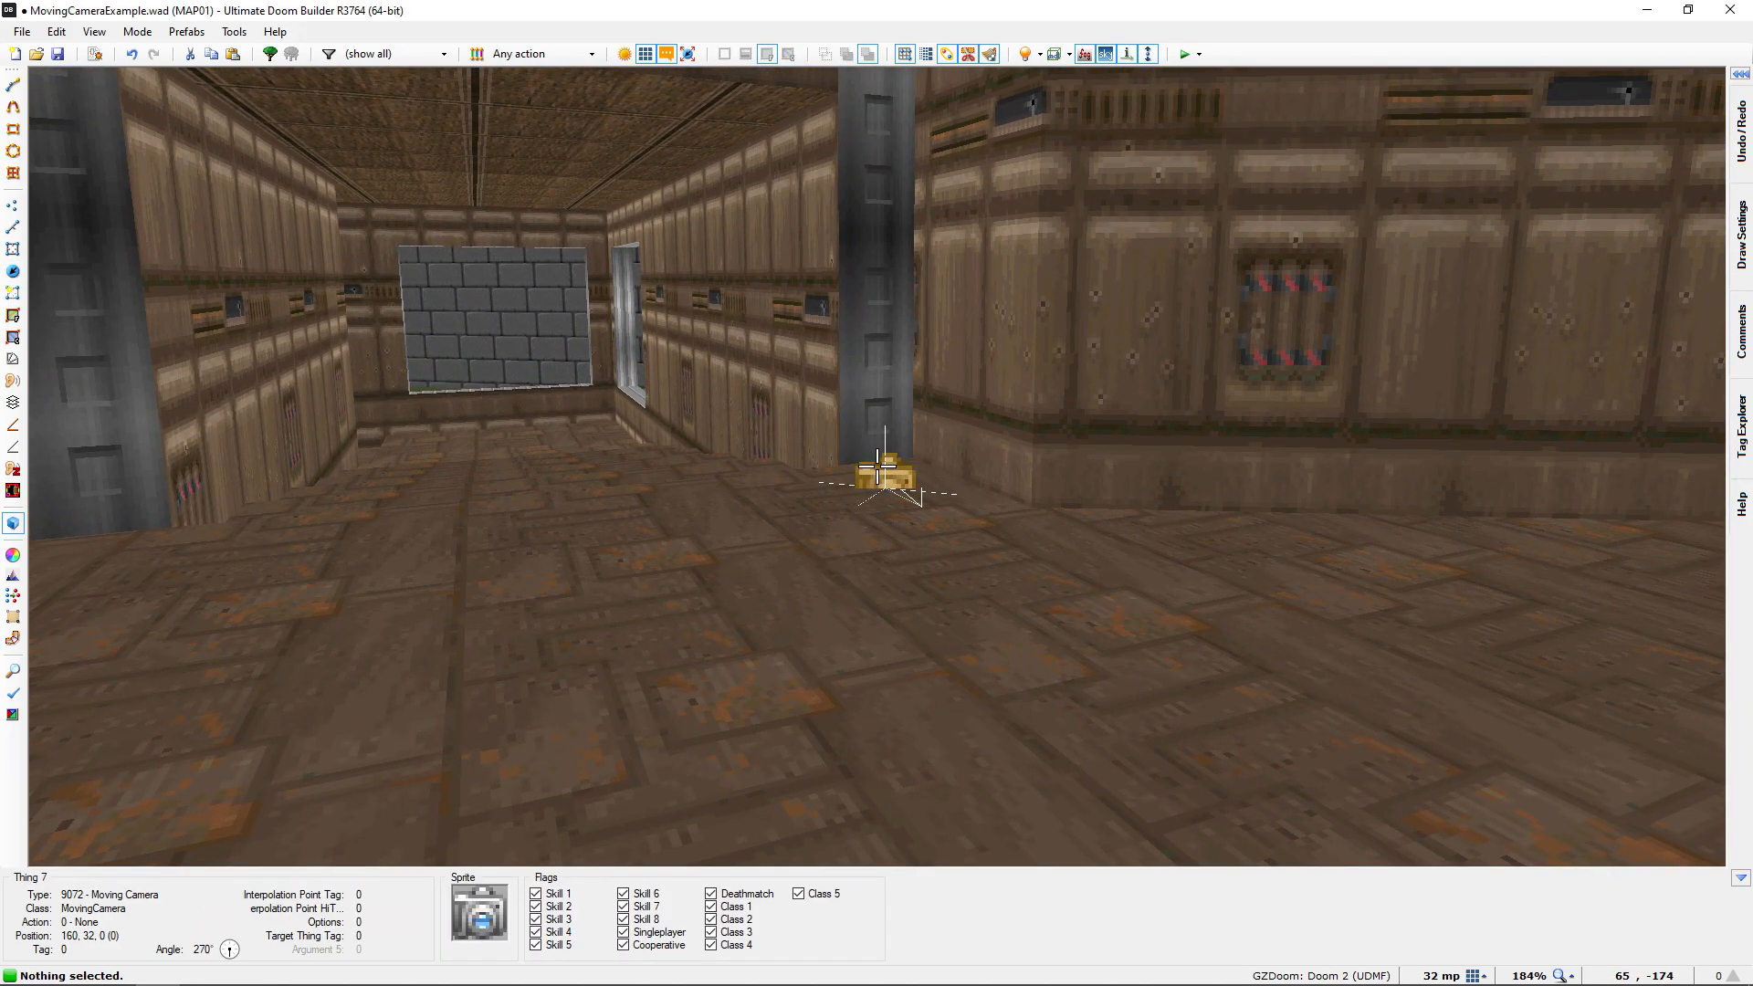
{"action": "key", "text": "w"}
{"action": "key", "text": "s"}
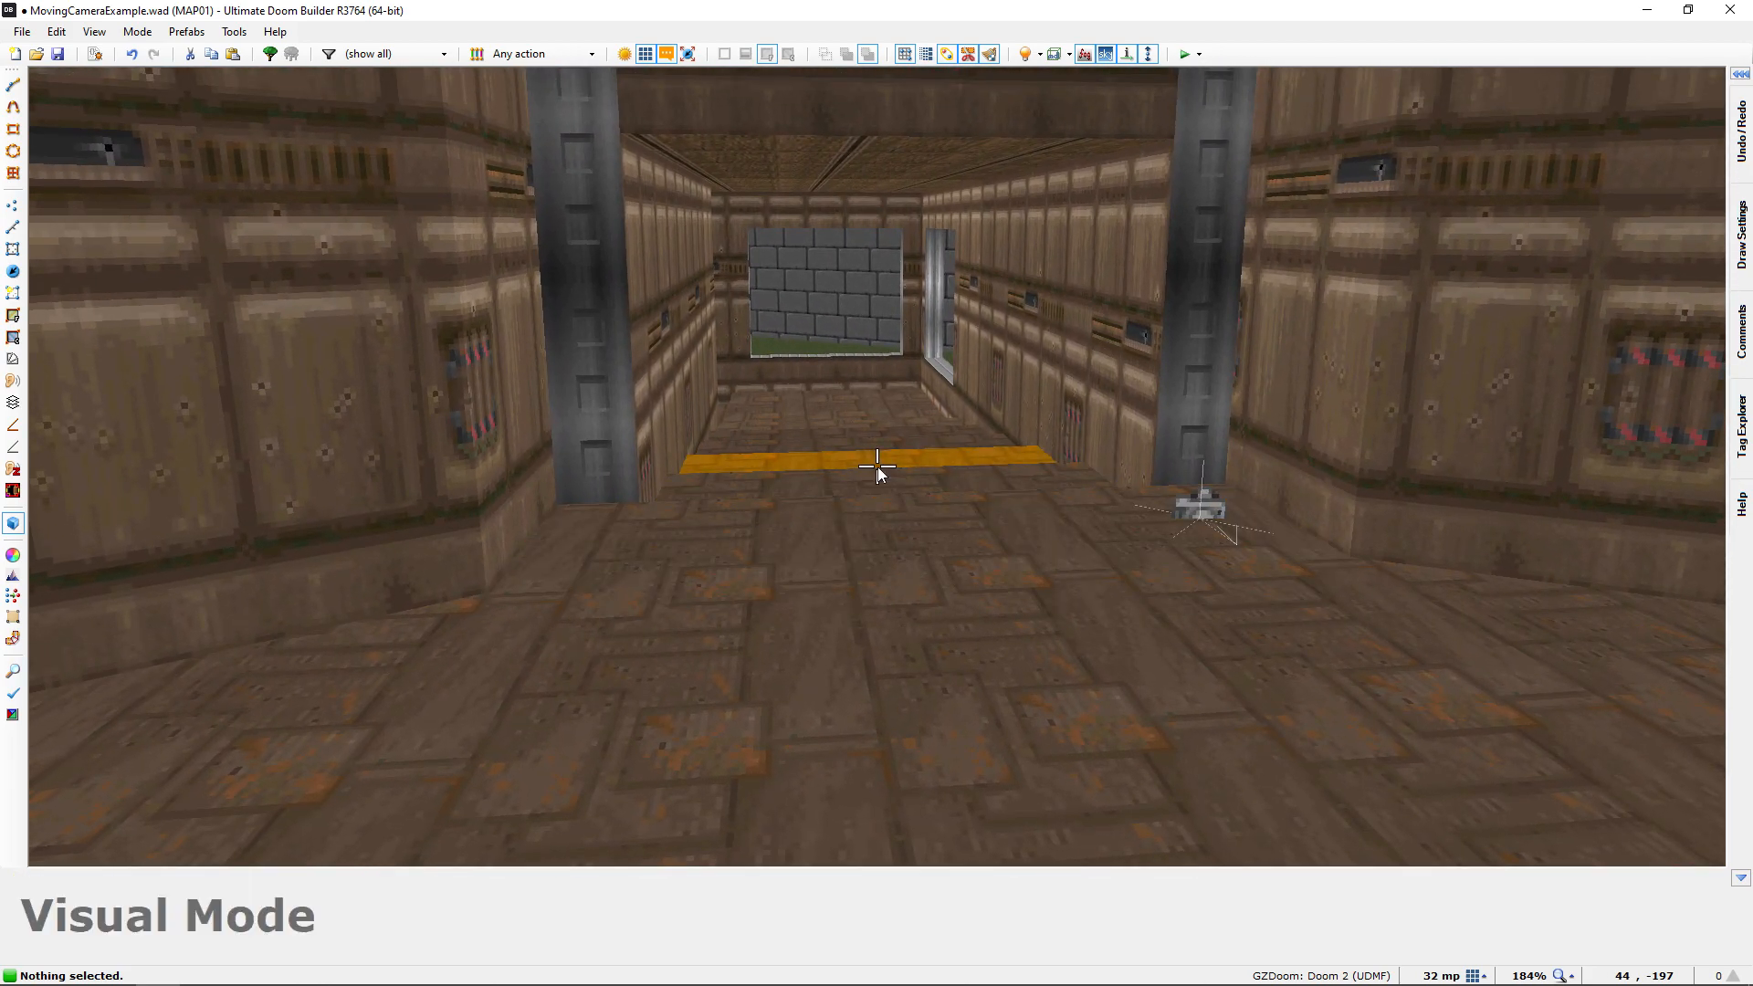
{"action": "key", "text": "q"}
{"action": "scroll", "coordinate": [873, 675], "scroll_direction": "down", "scroll_amount": 2}
{"action": "middle_click_drag", "start_coordinate": [815, 608], "coordinate": [798, 681]}
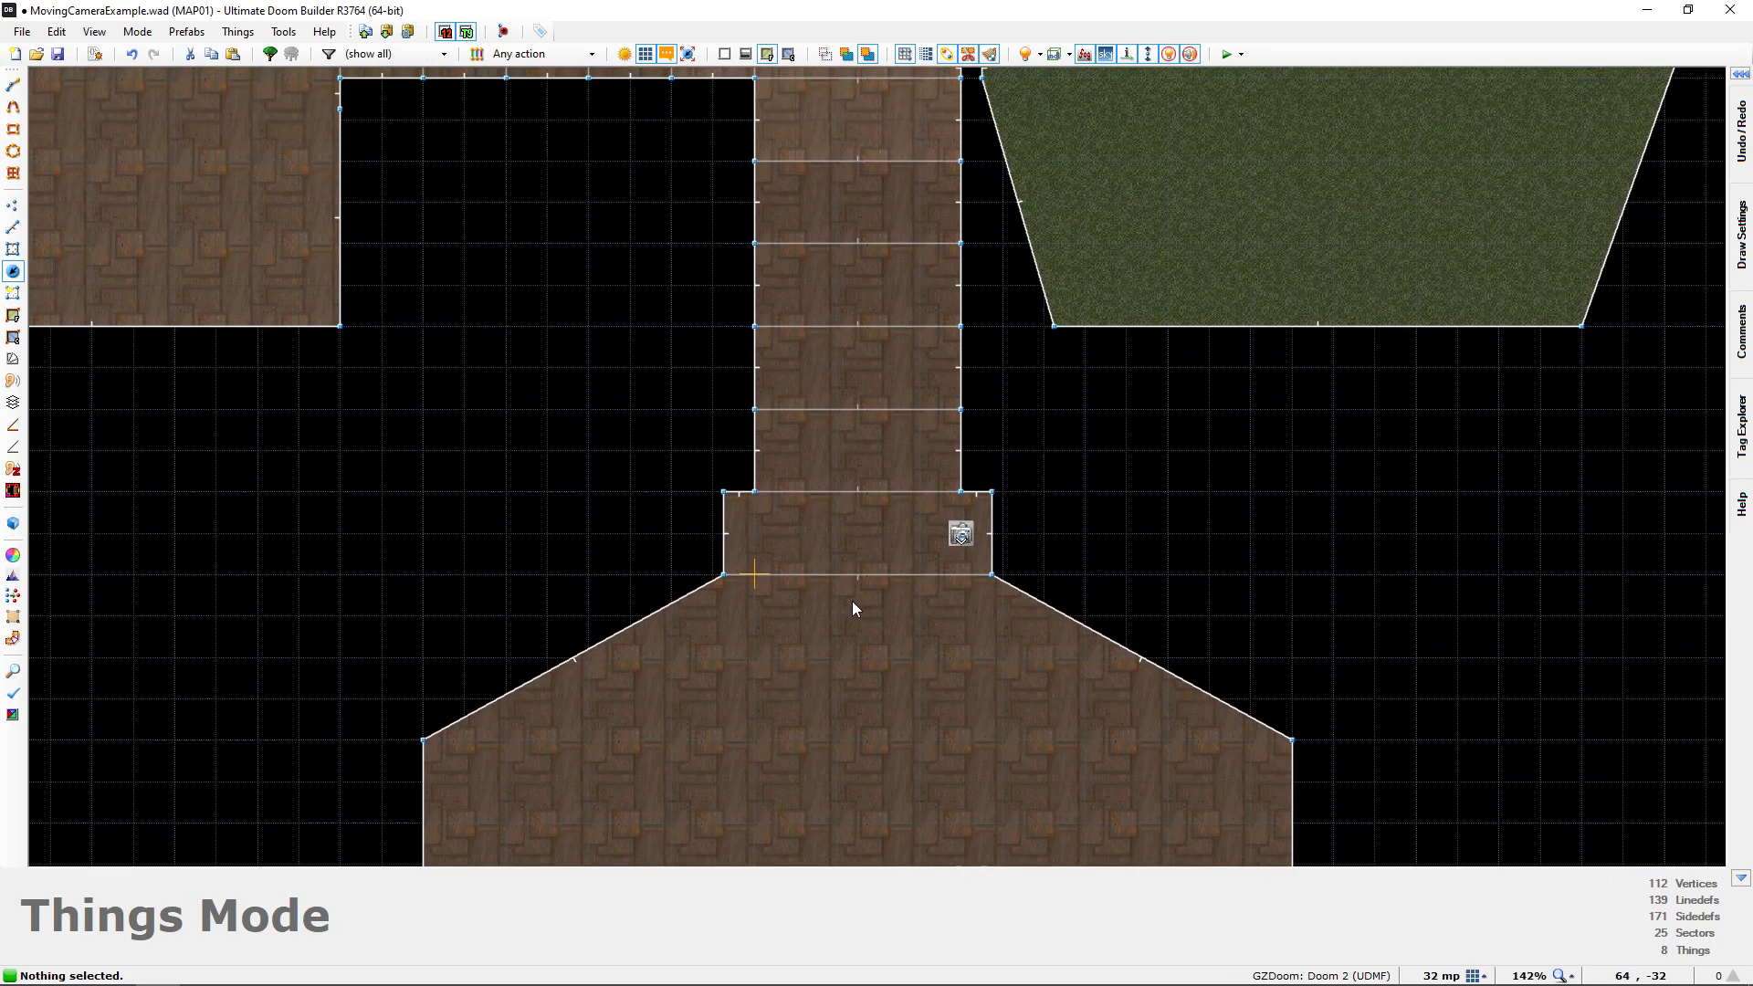
{"action": "middle_click_drag", "start_coordinate": [853, 603], "coordinate": [841, 667]}
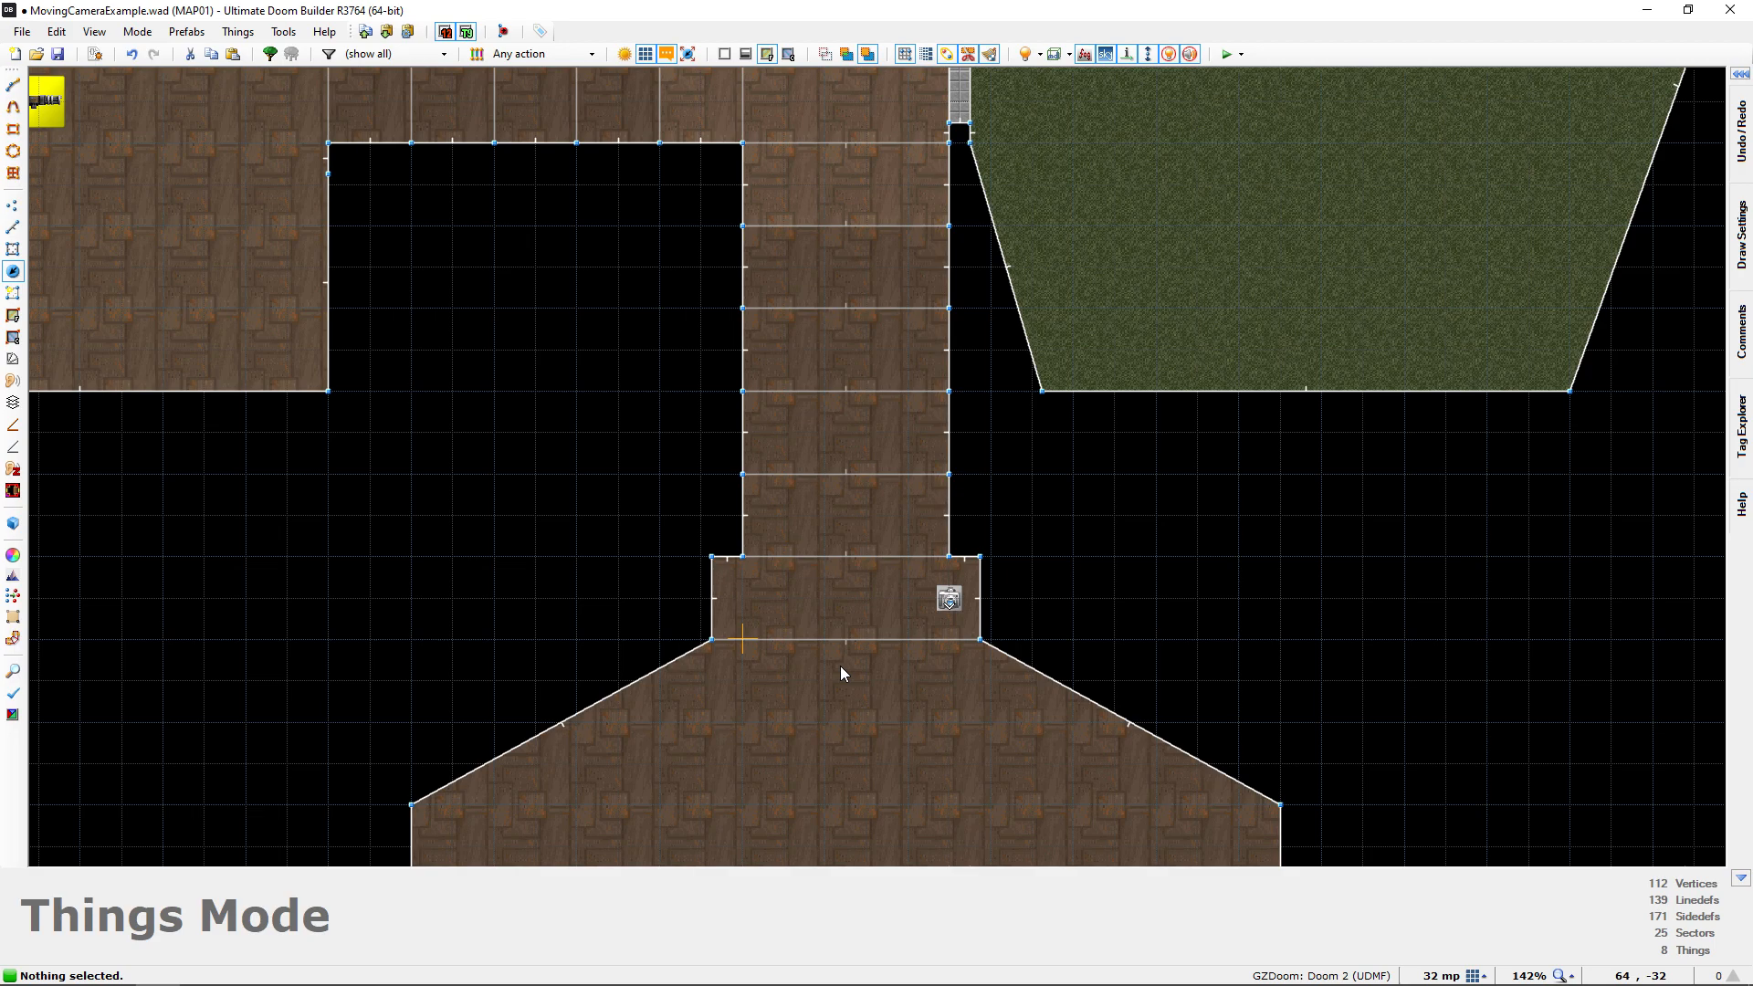
{"action": "scroll", "coordinate": [840, 671], "scroll_direction": "down", "scroll_amount": 3}
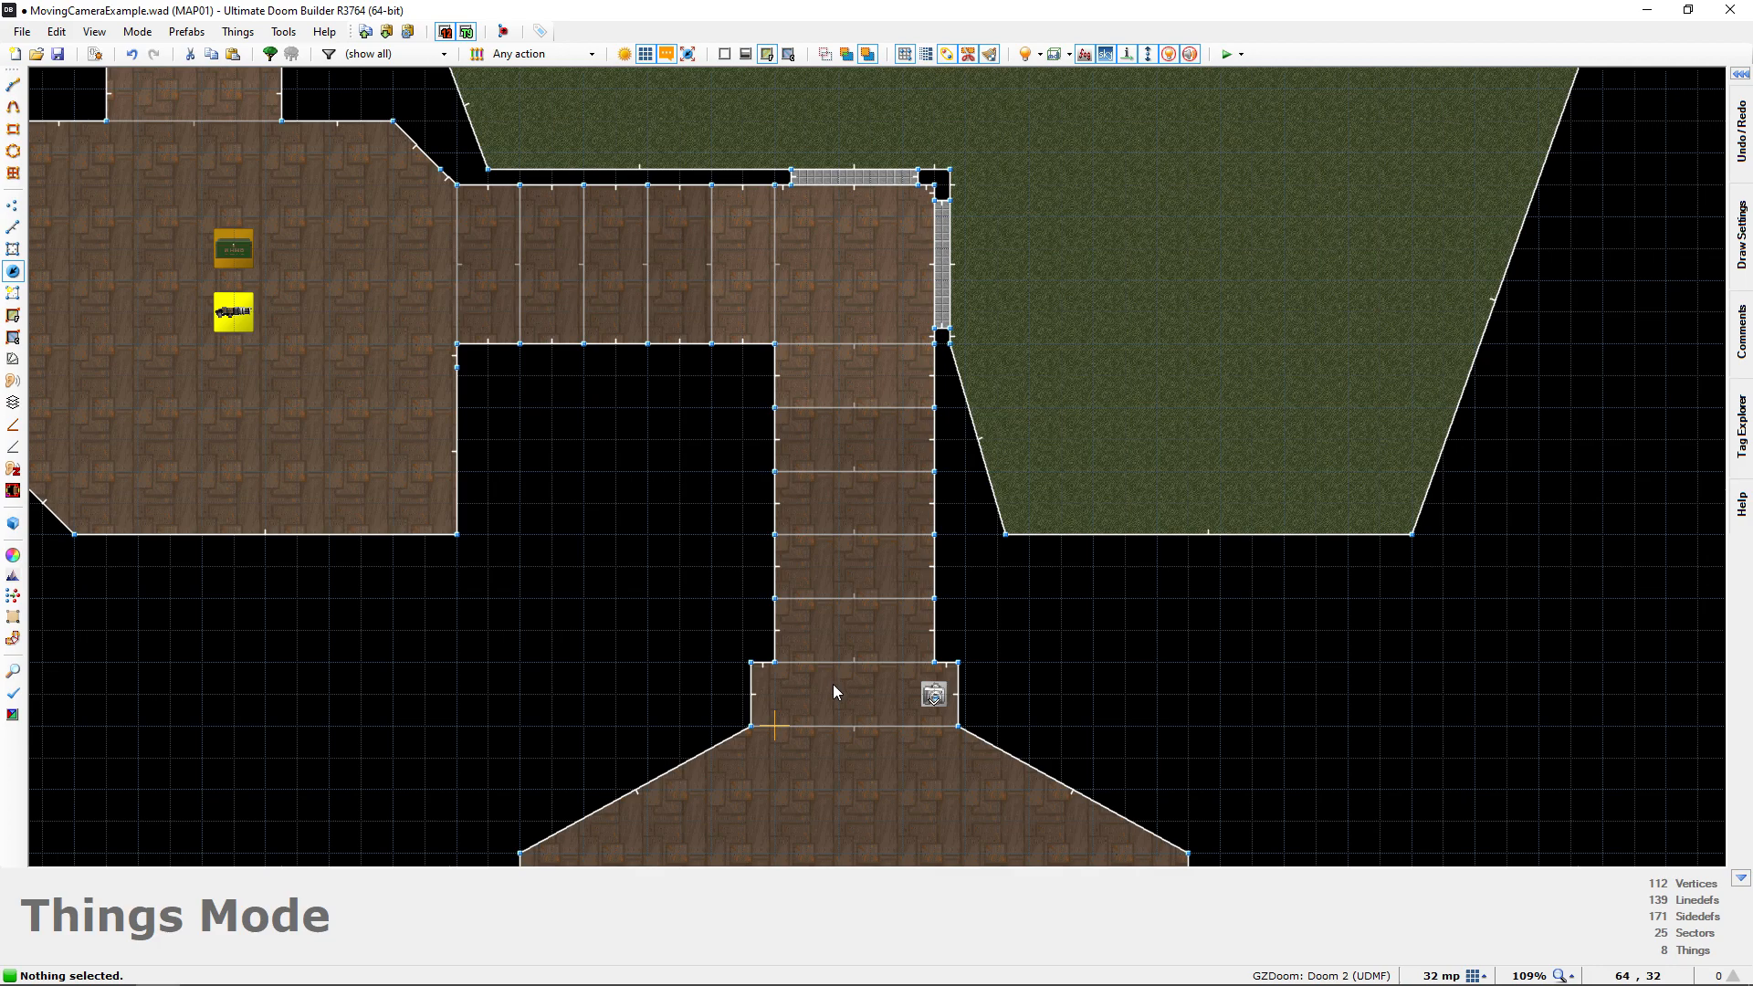
{"action": "middle_click_drag", "start_coordinate": [873, 627], "coordinate": [824, 488]}
{"action": "middle_click_drag", "start_coordinate": [834, 610], "coordinate": [835, 573]}
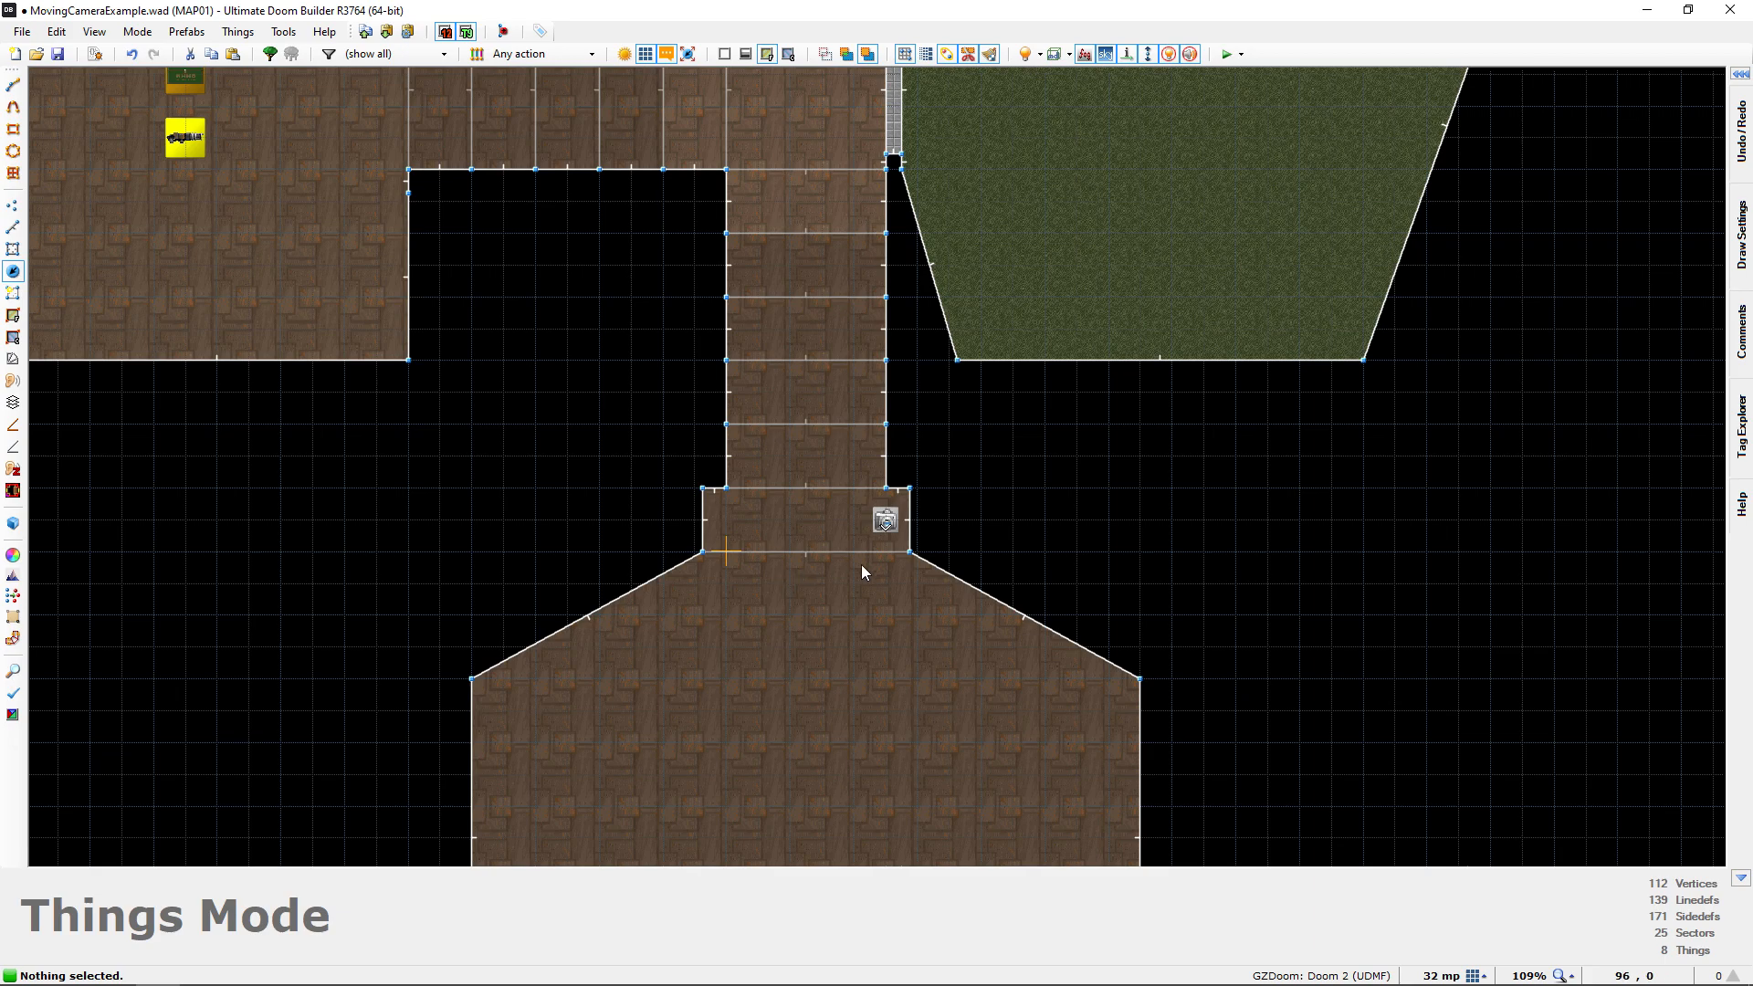
Insert an Interpolation Point at 160, -32 just below the Moving Camera and assign it the unused tag 1
{"action": "scroll", "coordinate": [830, 585], "scroll_direction": "up", "scroll_amount": 3}
{"action": "scroll", "coordinate": [866, 559], "scroll_direction": "up", "scroll_amount": 5}
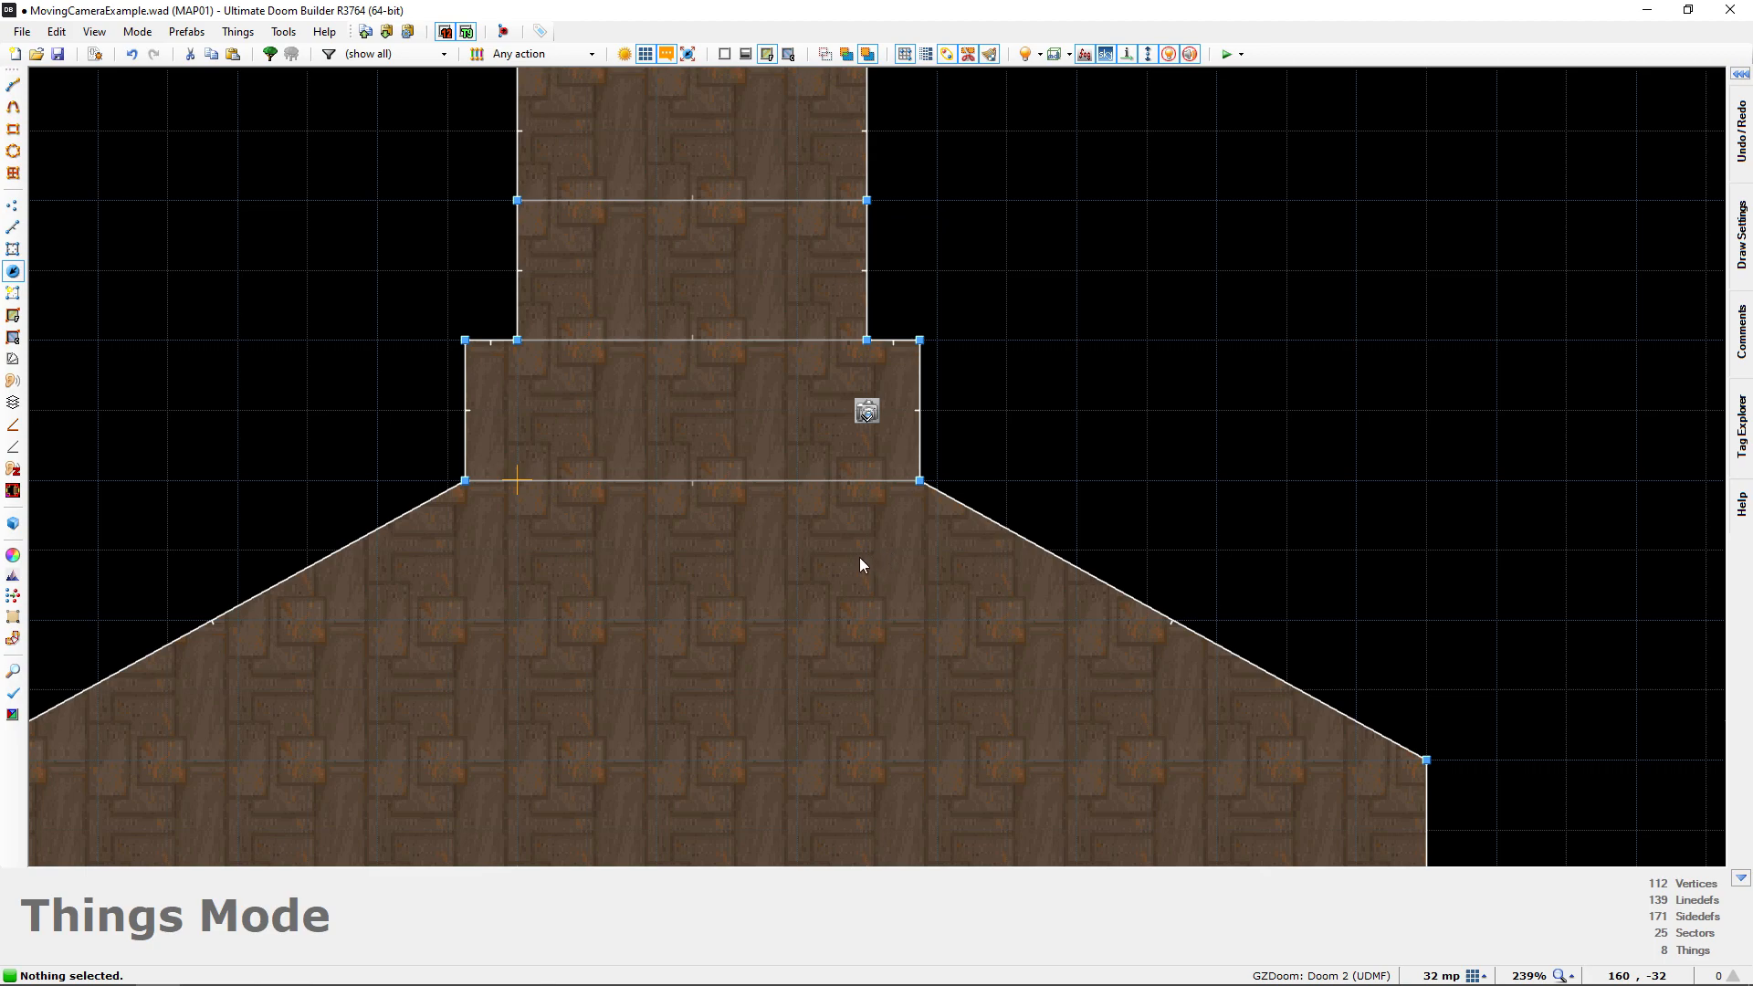
{"action": "key", "text": "Insert"}
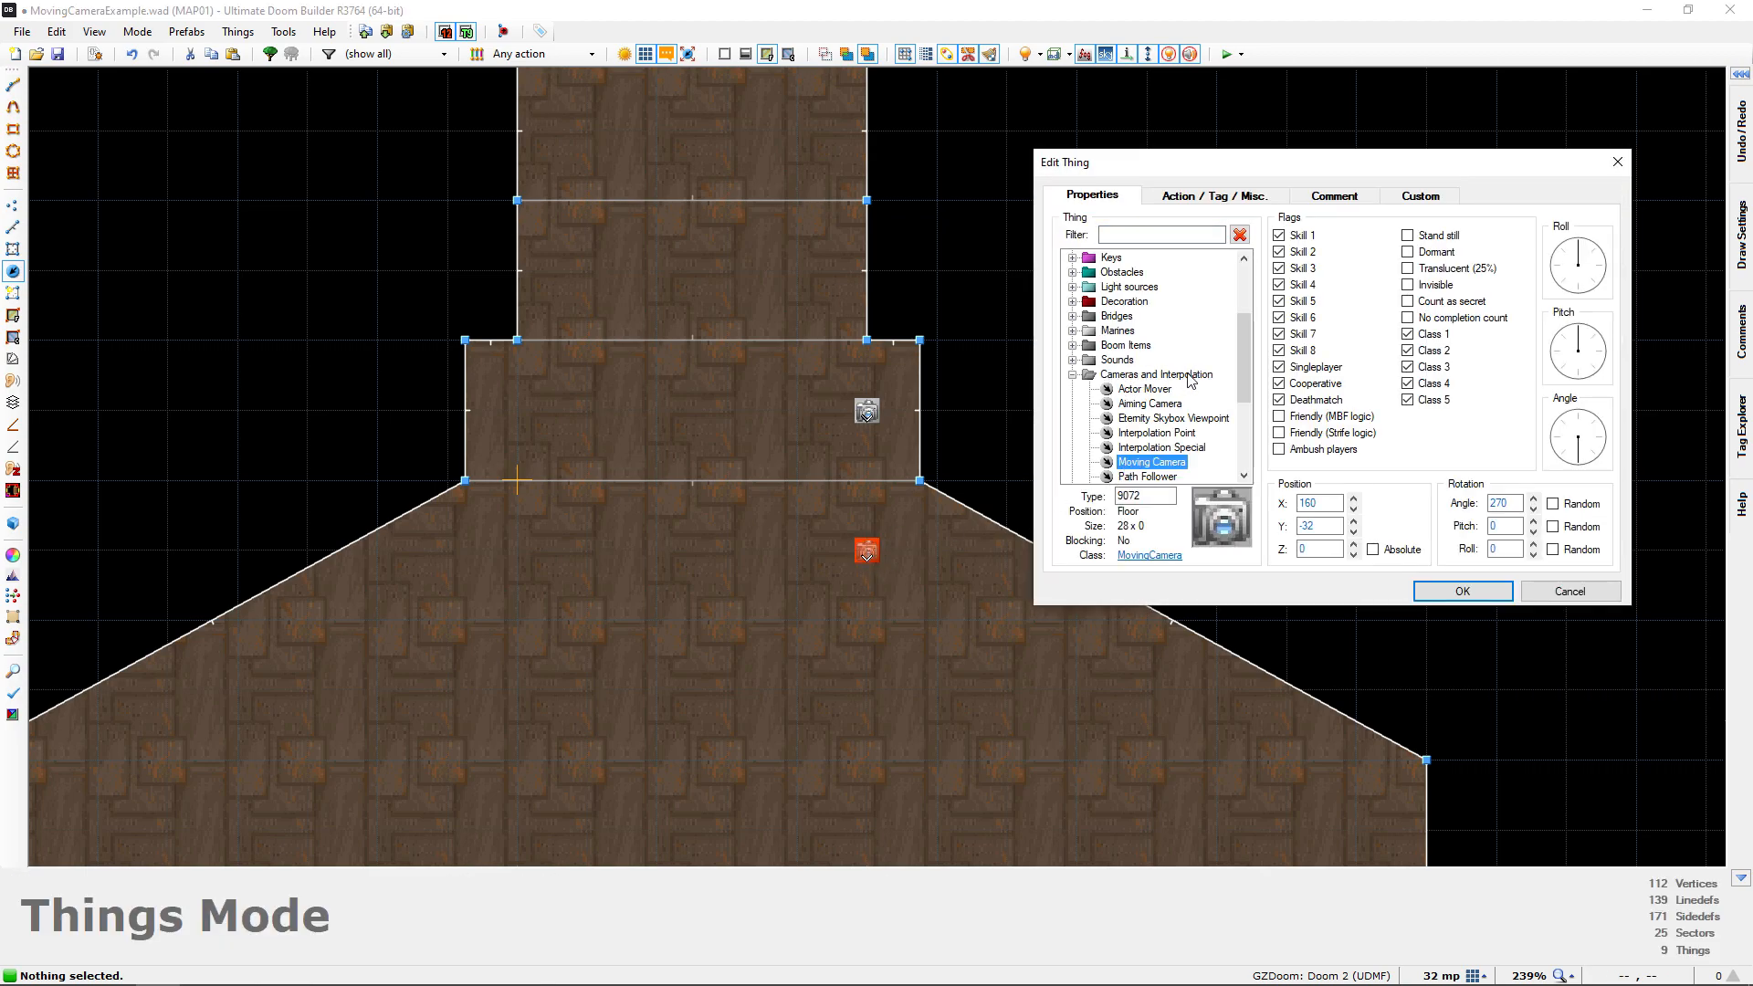
{"action": "left_click", "coordinate": [1144, 435]}
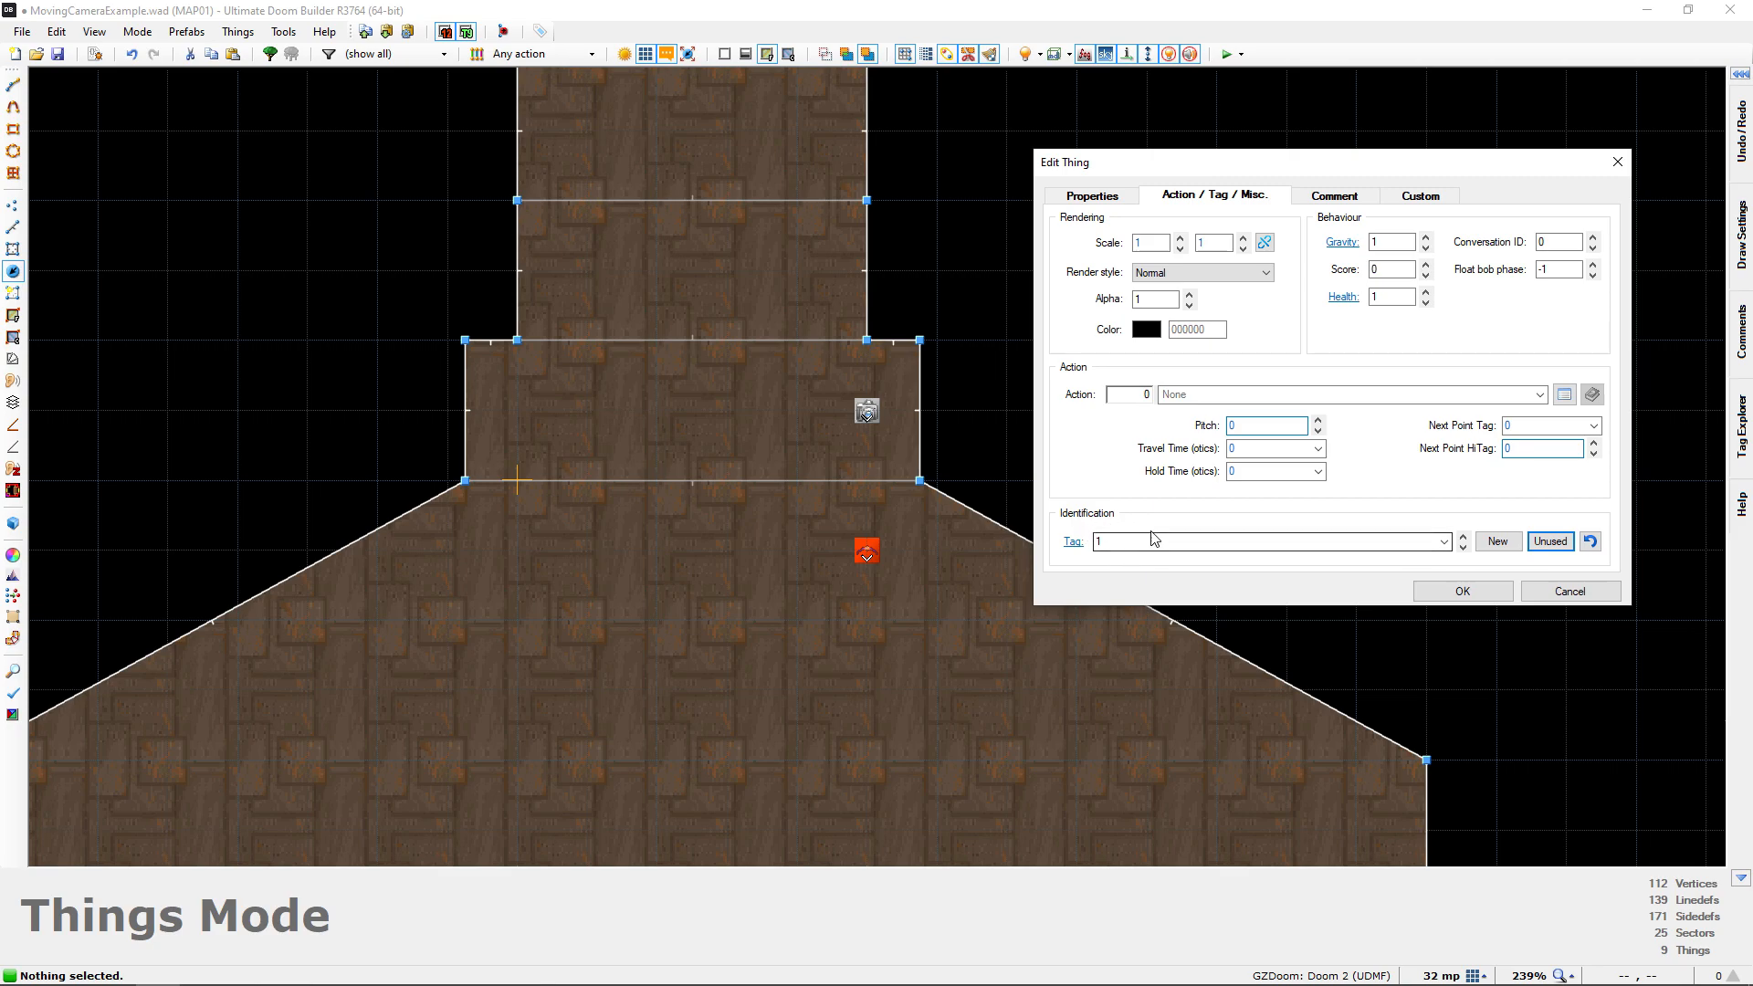
{"action": "left_click", "coordinate": [1447, 592]}
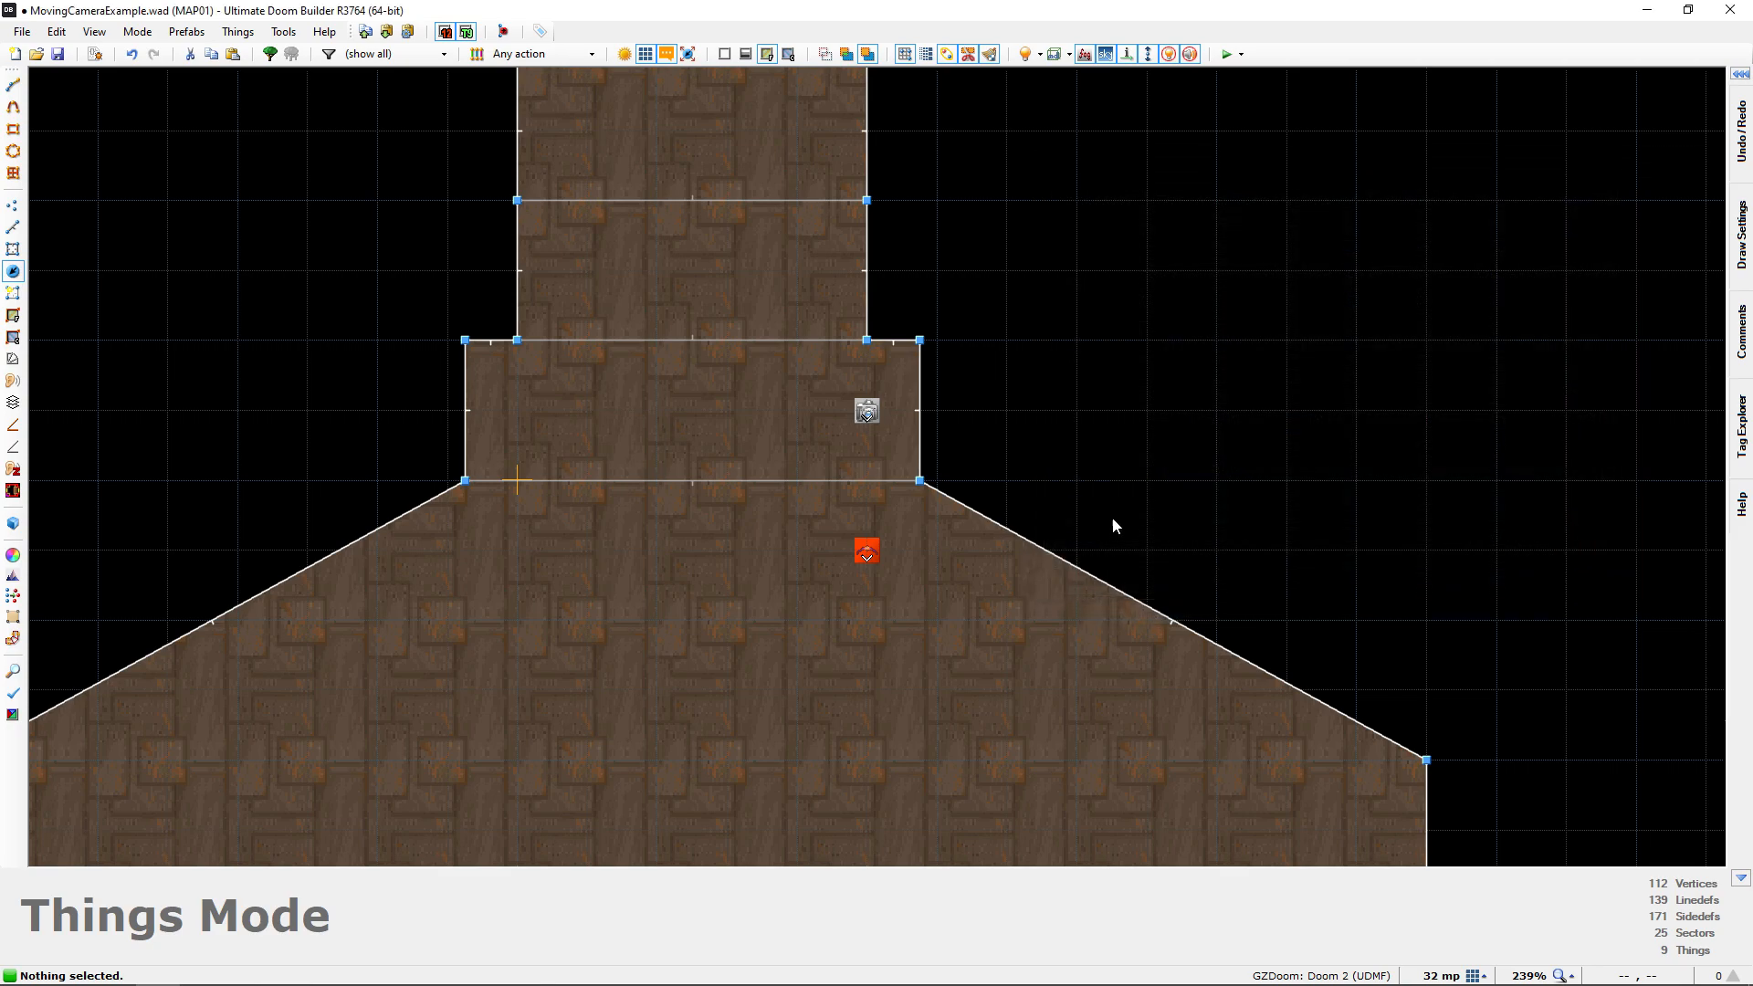
Examine in 3D where the camera path should start, from the start room through the doorway and along the corridor toward the window
{"action": "middle_click_drag", "start_coordinate": [900, 493], "coordinate": [1121, 605]}
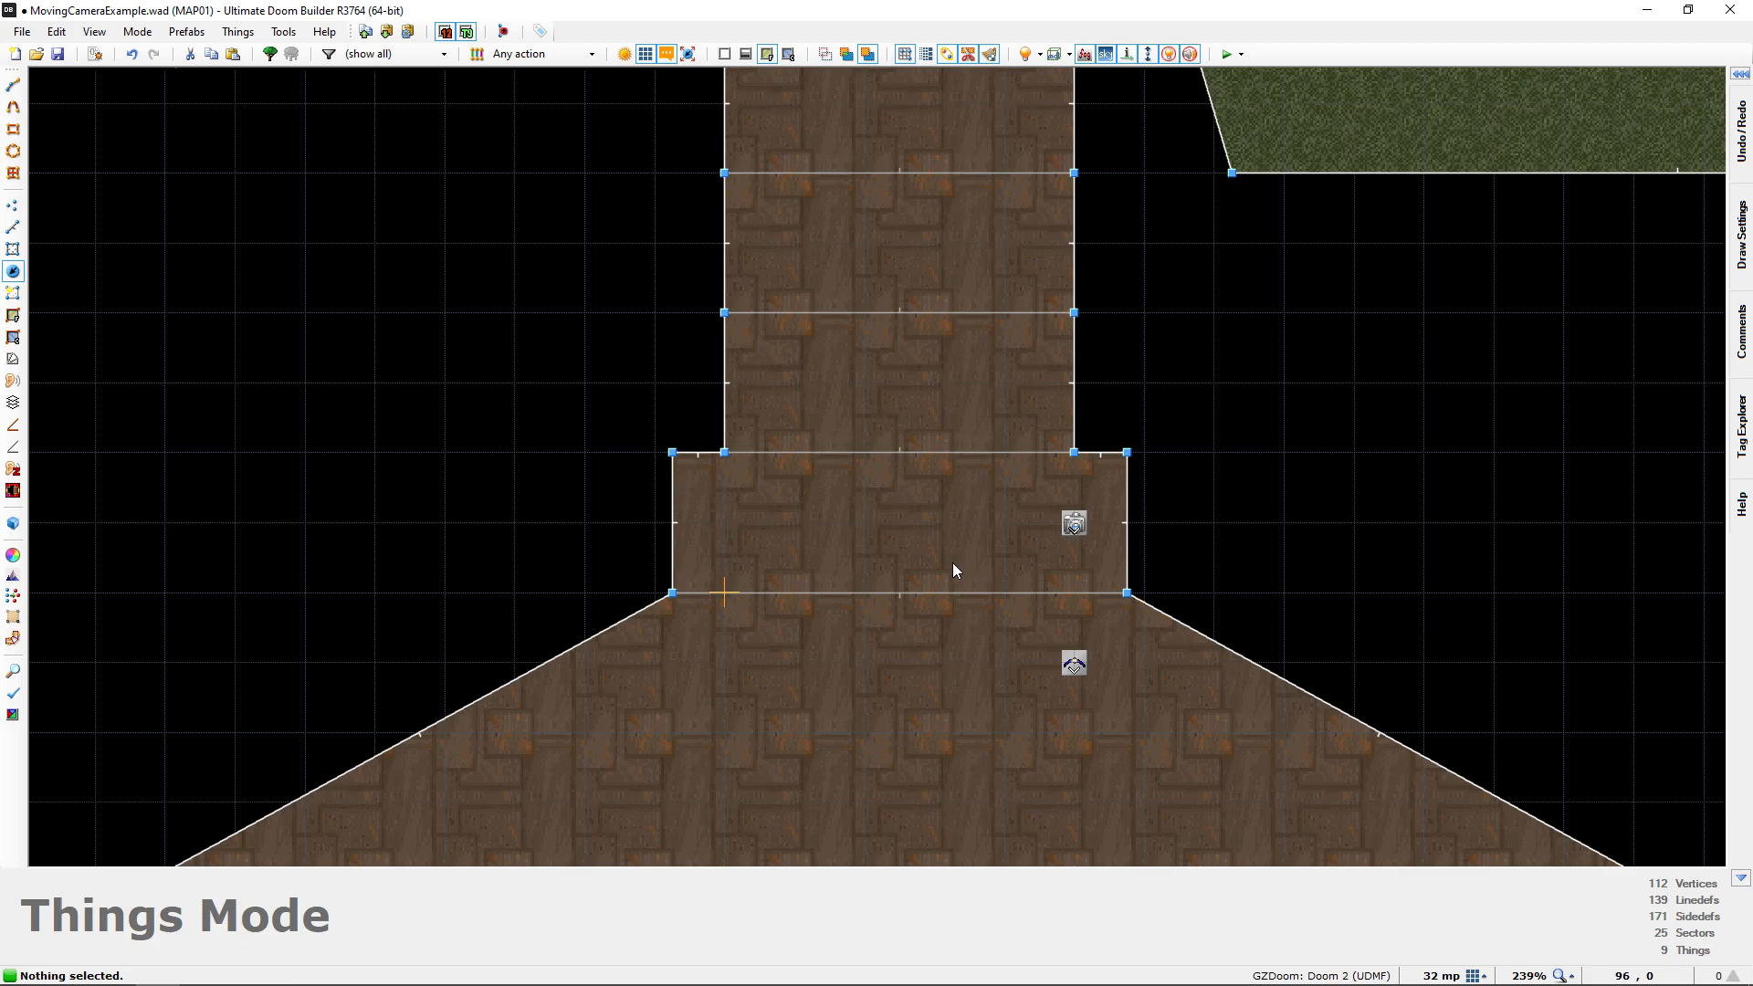
{"action": "key", "text": "q"}
{"action": "key", "text": "d"}
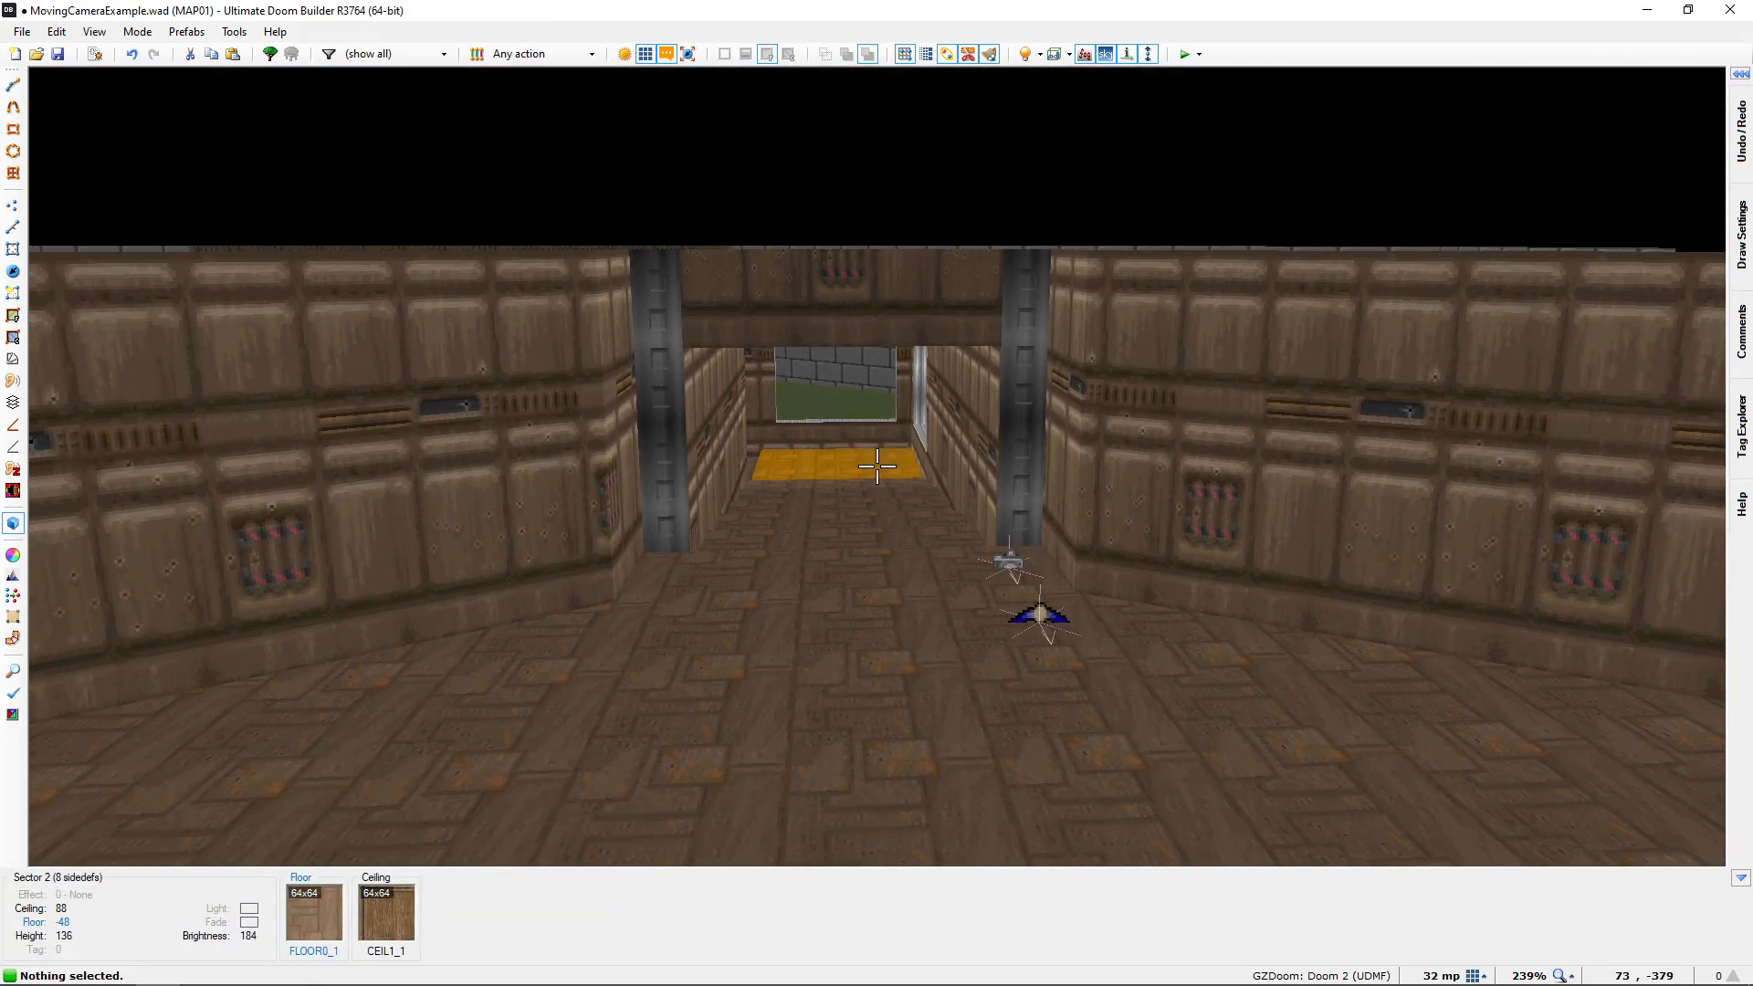
{"action": "key", "text": "e"}
{"action": "key", "text": "d"}
{"action": "key", "text": "s"}
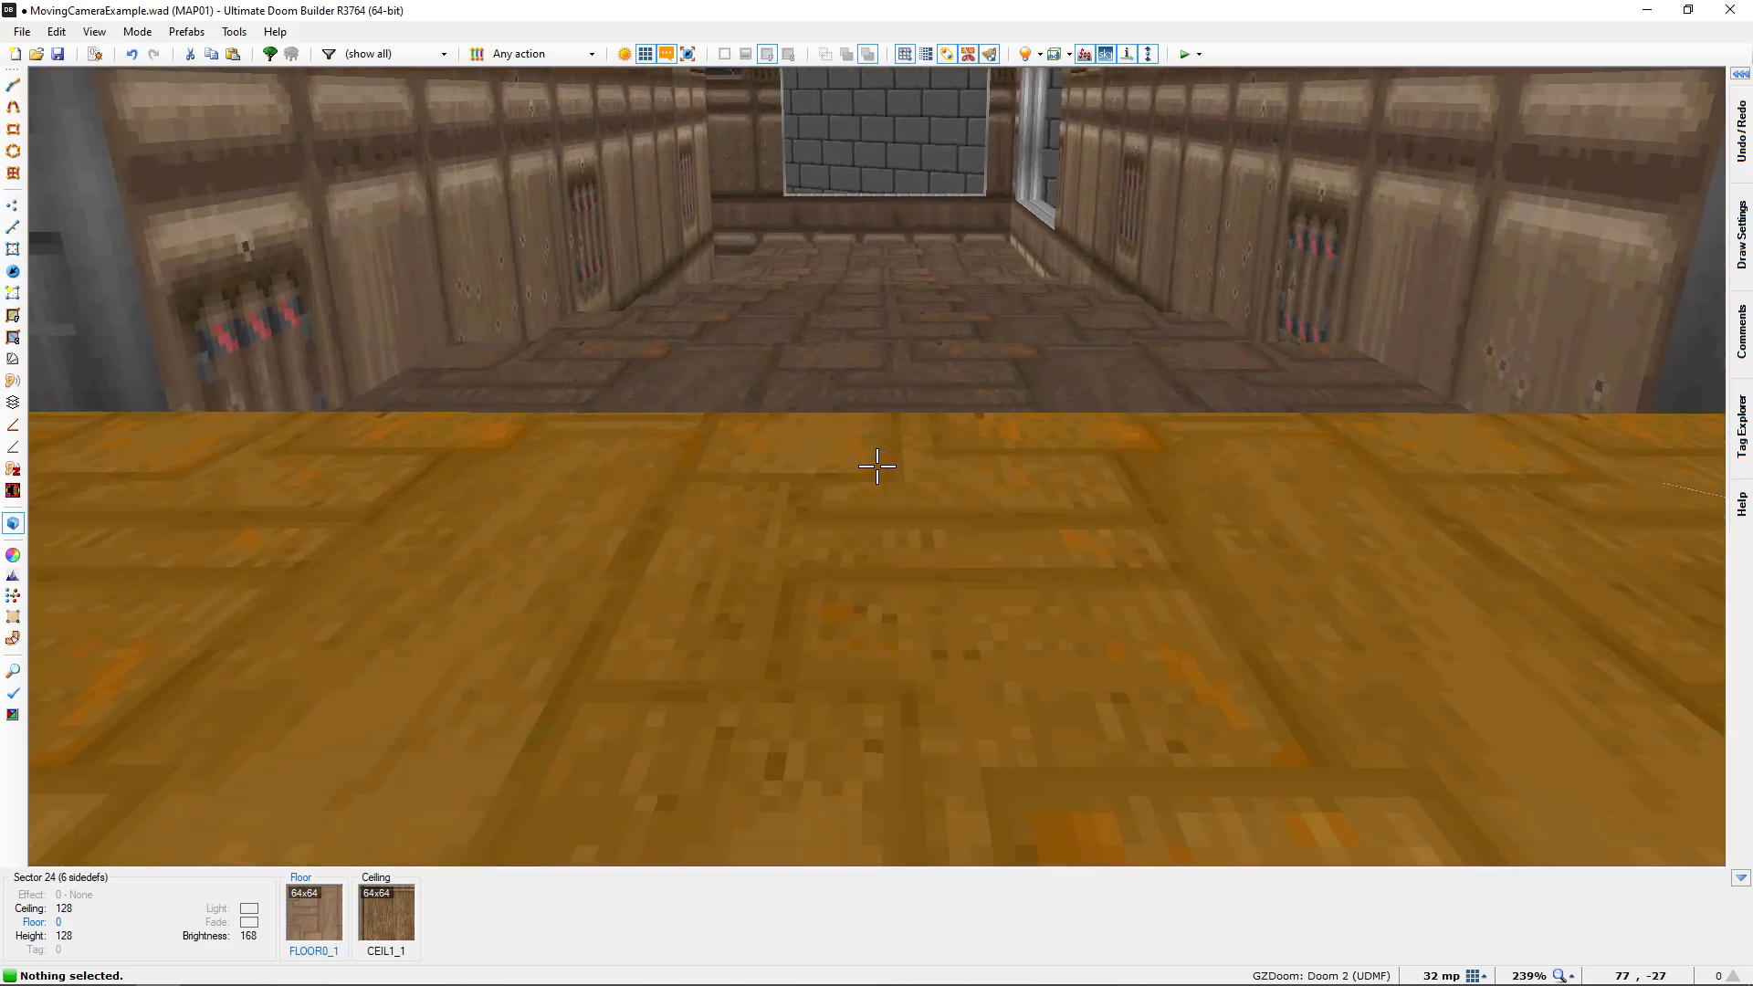
{"action": "key", "text": "w"}
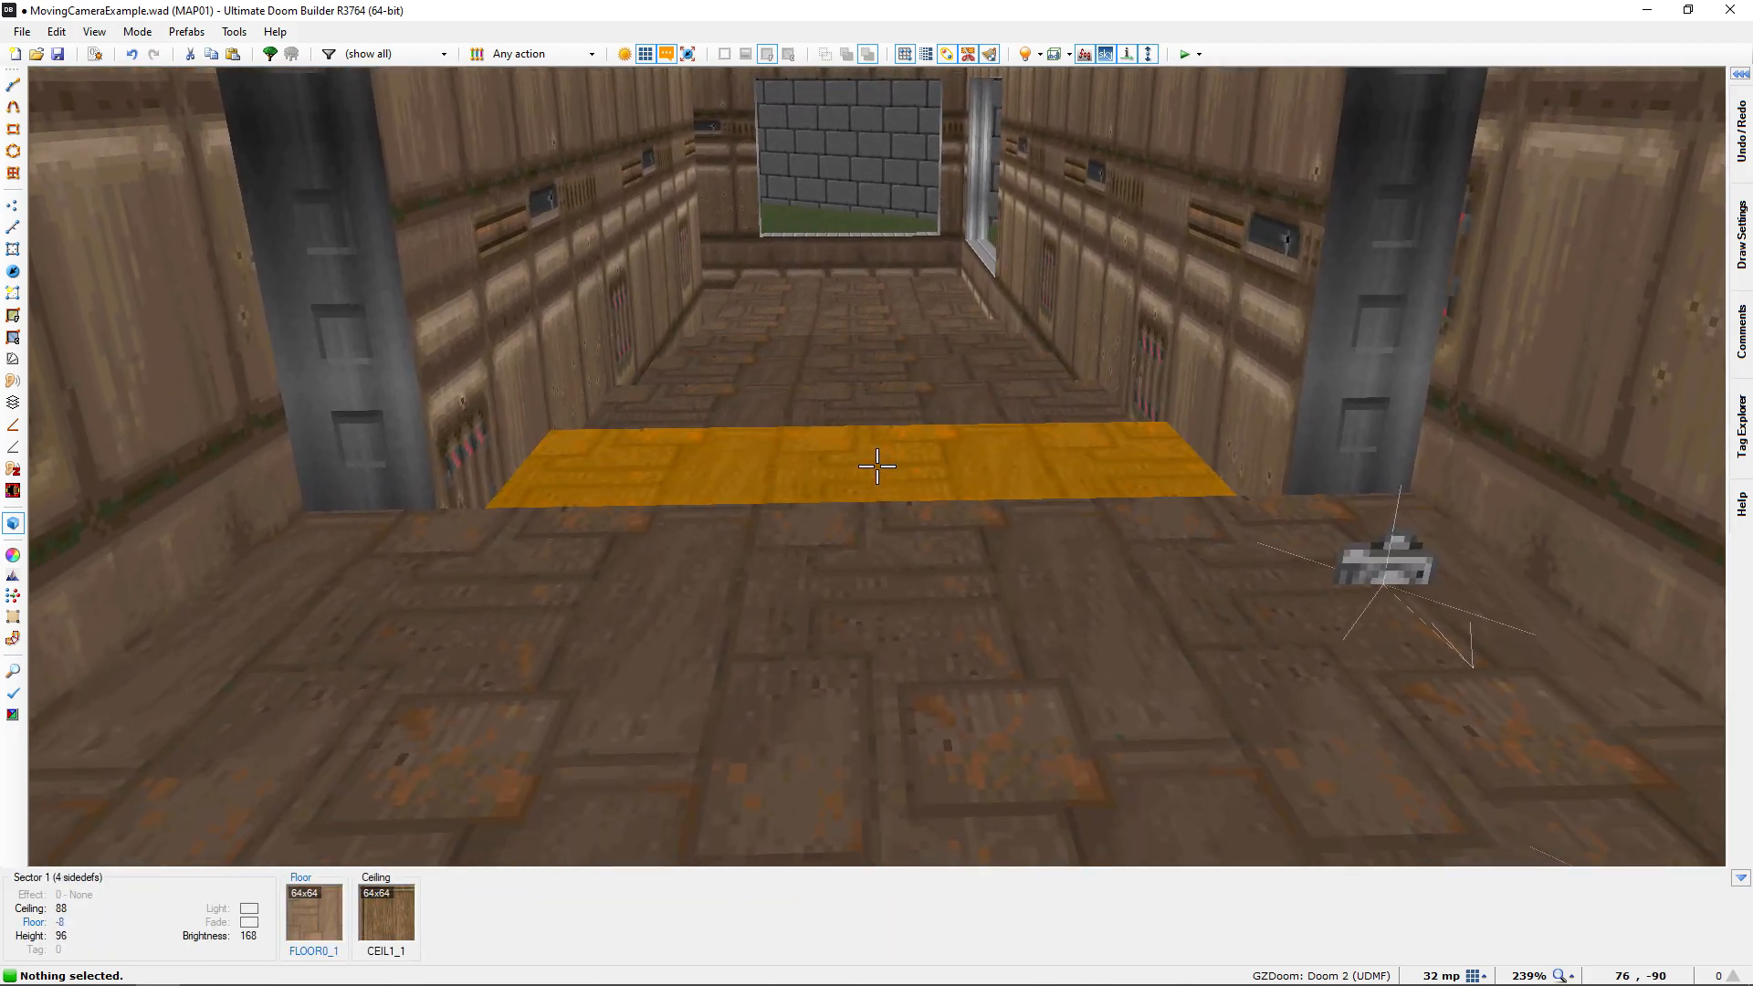
{"action": "key", "text": "w"}
{"action": "key", "text": "q"}
{"action": "key", "text": "q"}
{"action": "key", "text": "w"}
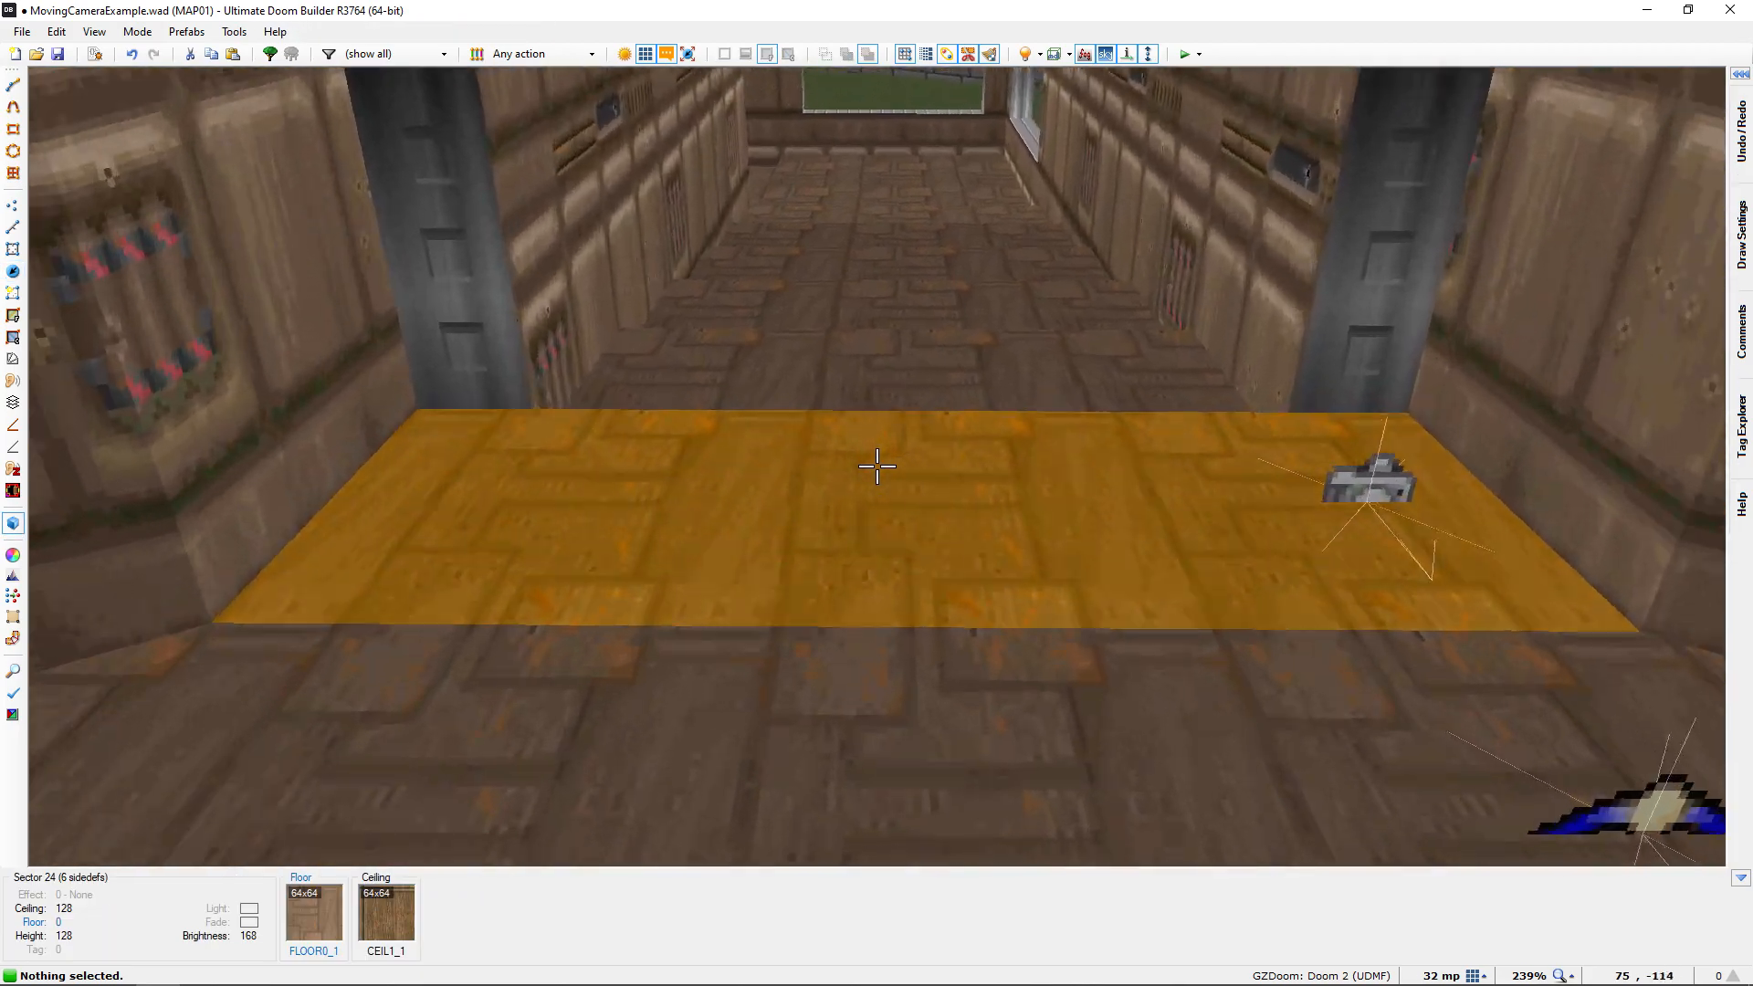
{"action": "key", "text": "w"}
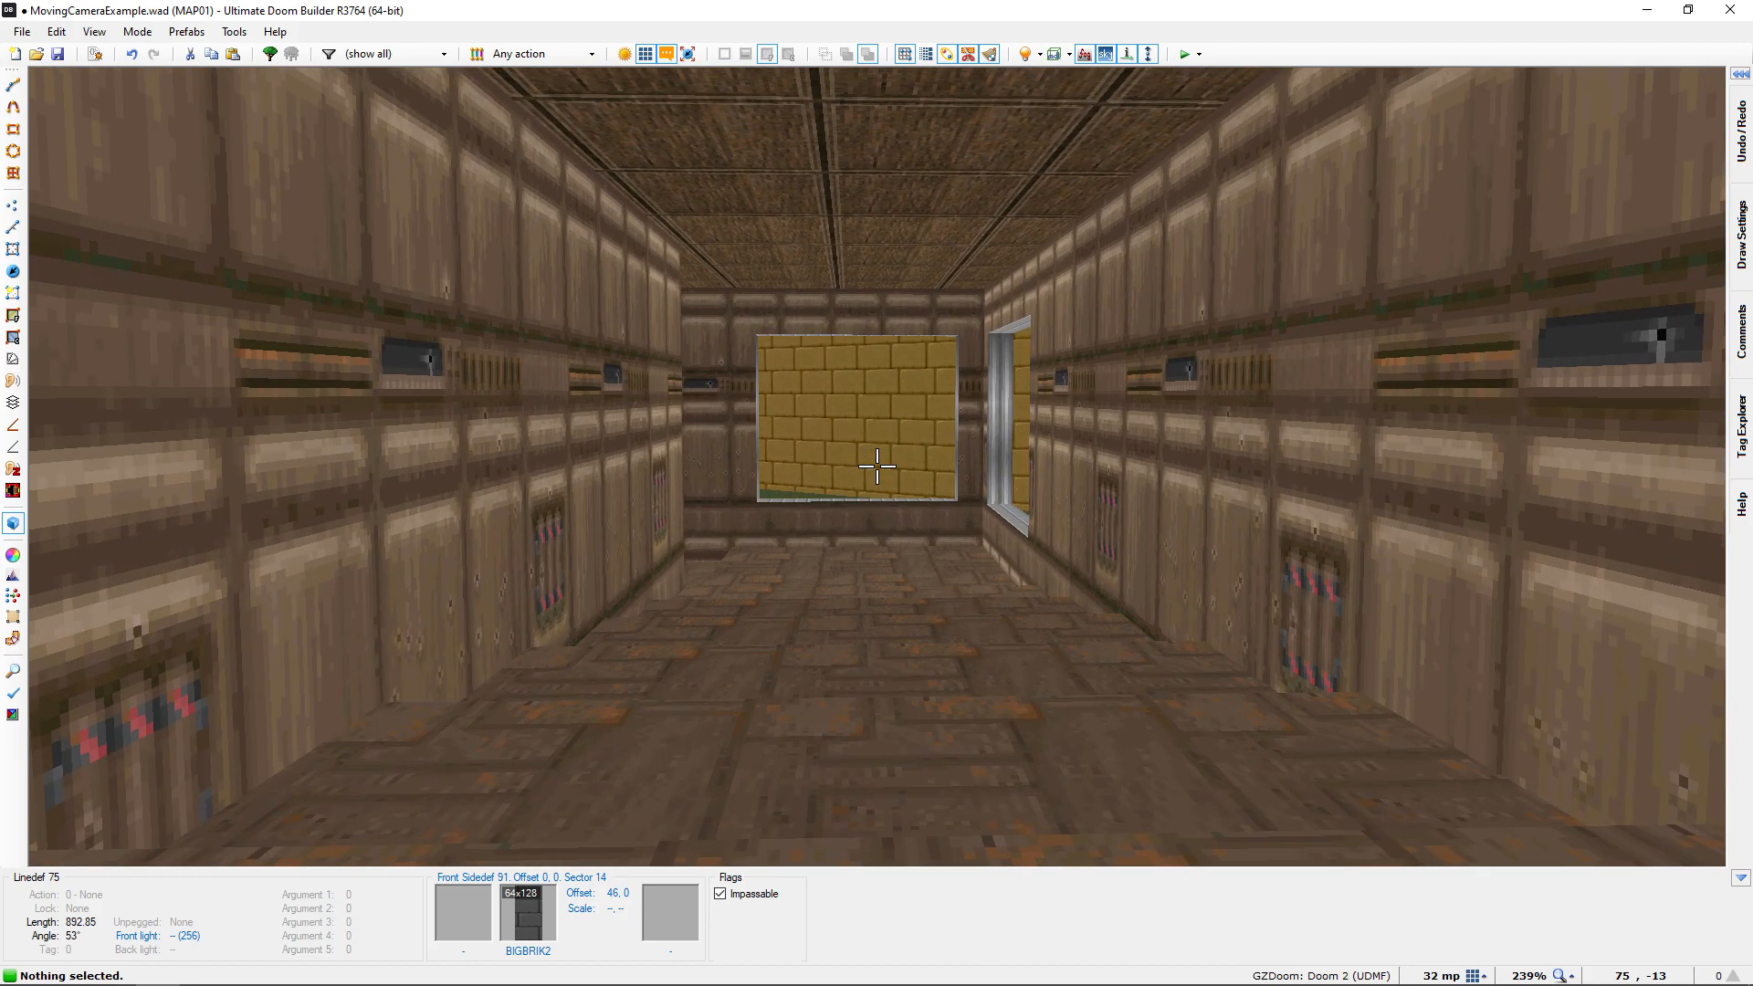
{"action": "key", "text": "s"}
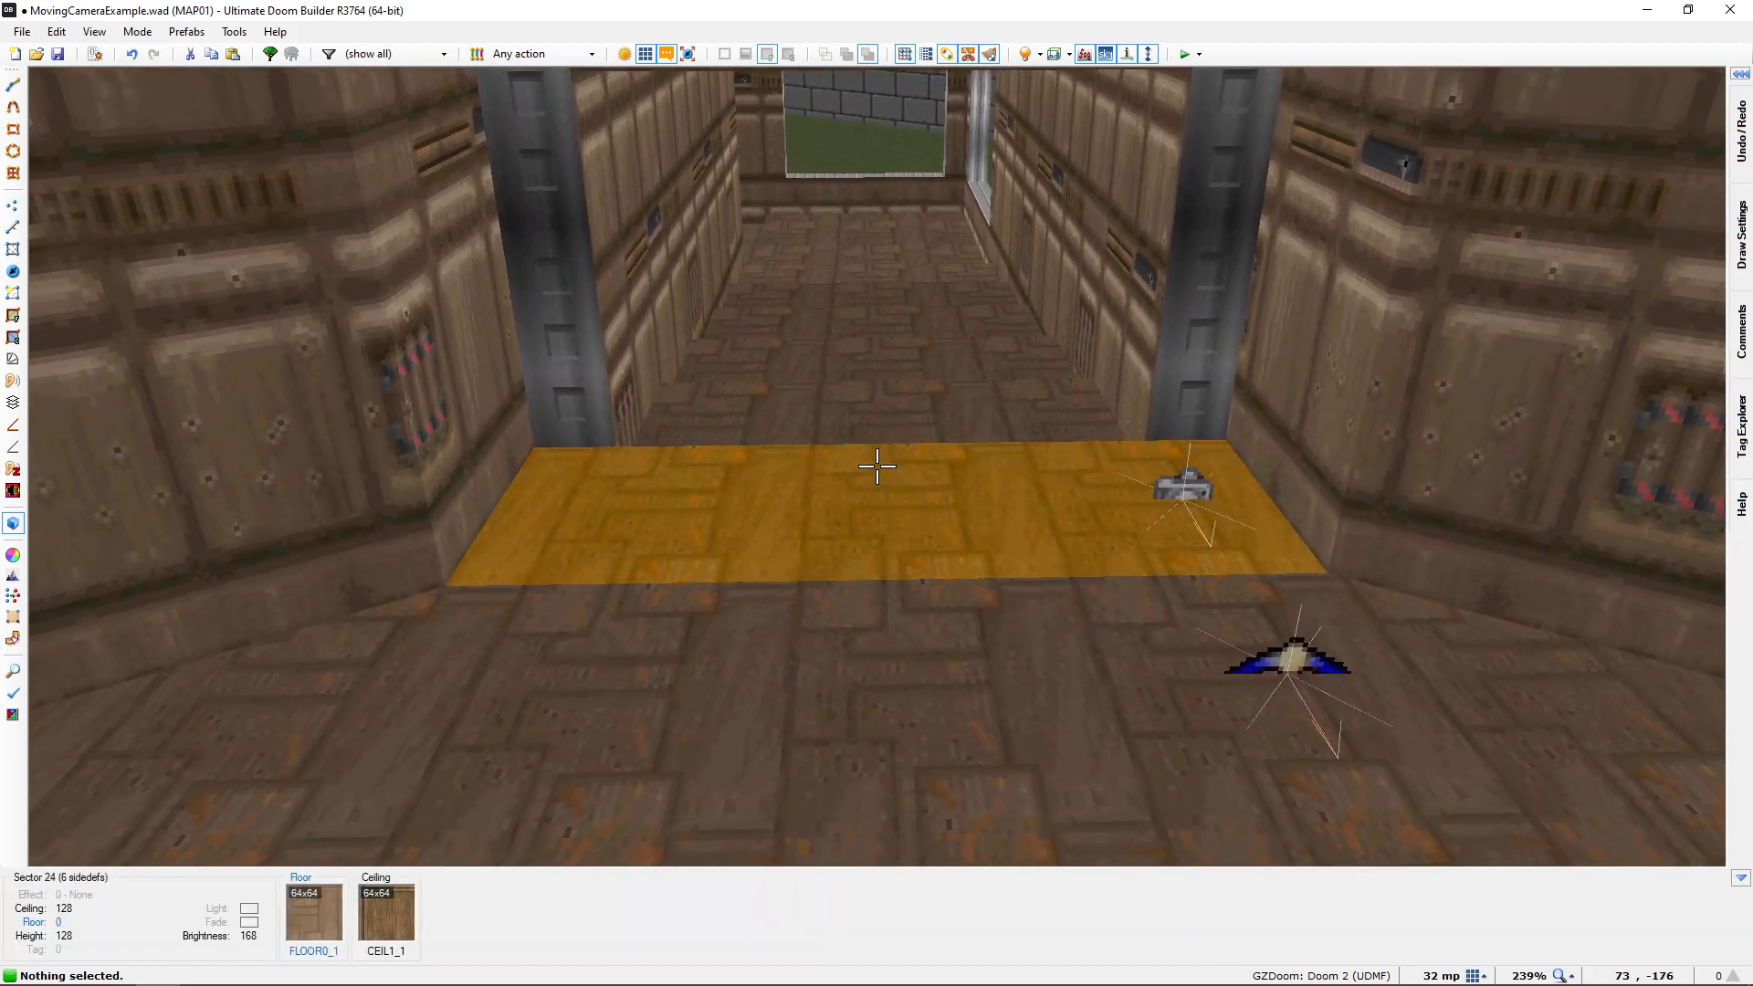
{"action": "key", "text": "w"}
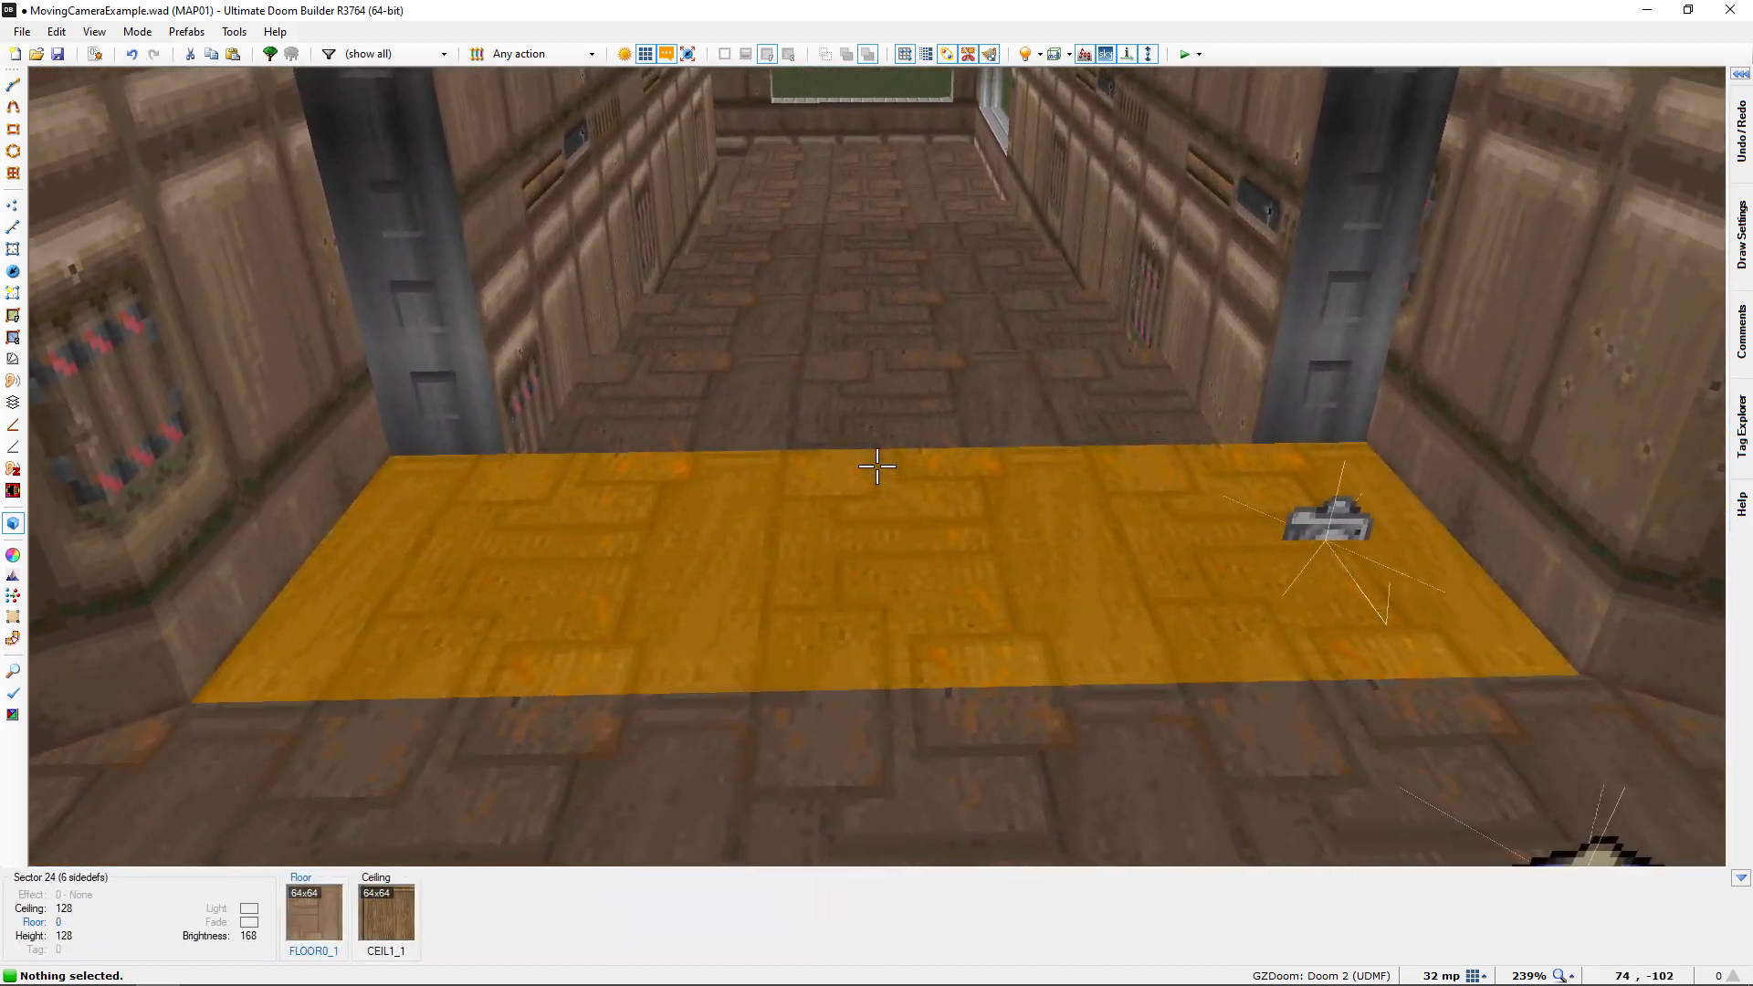
Add a second Interpolation Point on the 2D map and position it at 80, 32 in the doorway sector using a 16 mp grid
{"action": "key", "text": "q"}
{"action": "middle_click_drag", "start_coordinate": [878, 236], "coordinate": [807, 605]}
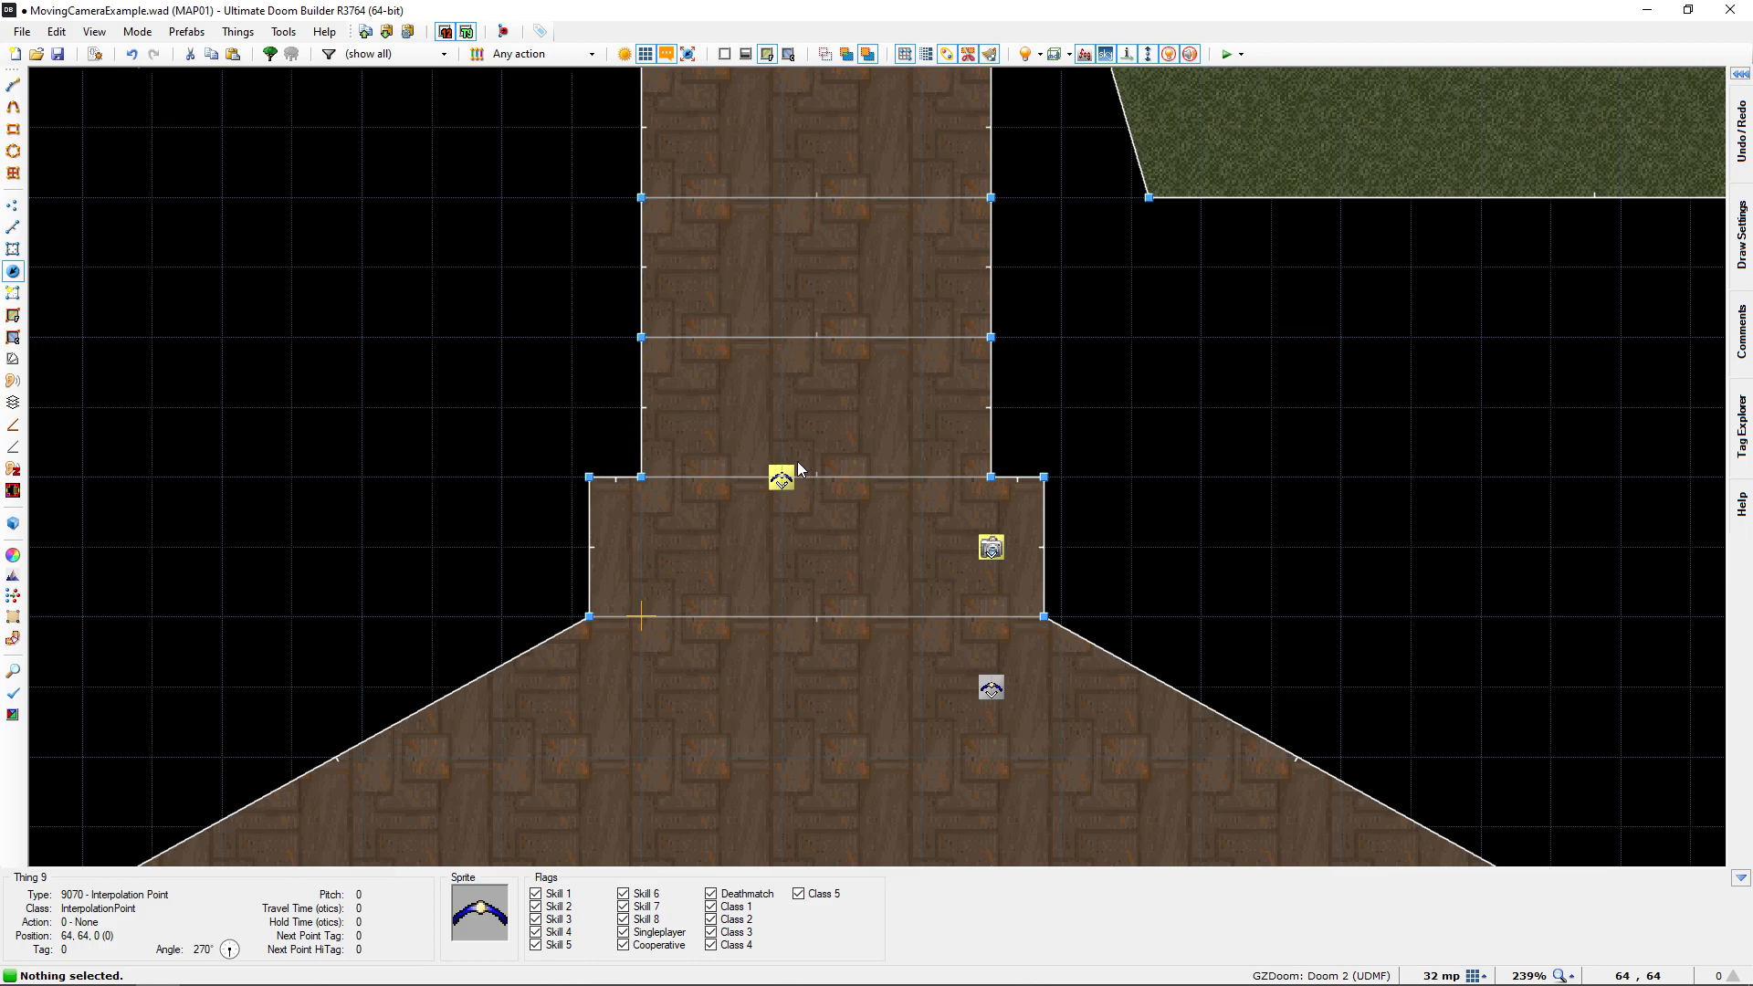
{"action": "left_click_drag", "start_coordinate": [782, 478], "coordinate": [812, 513]}
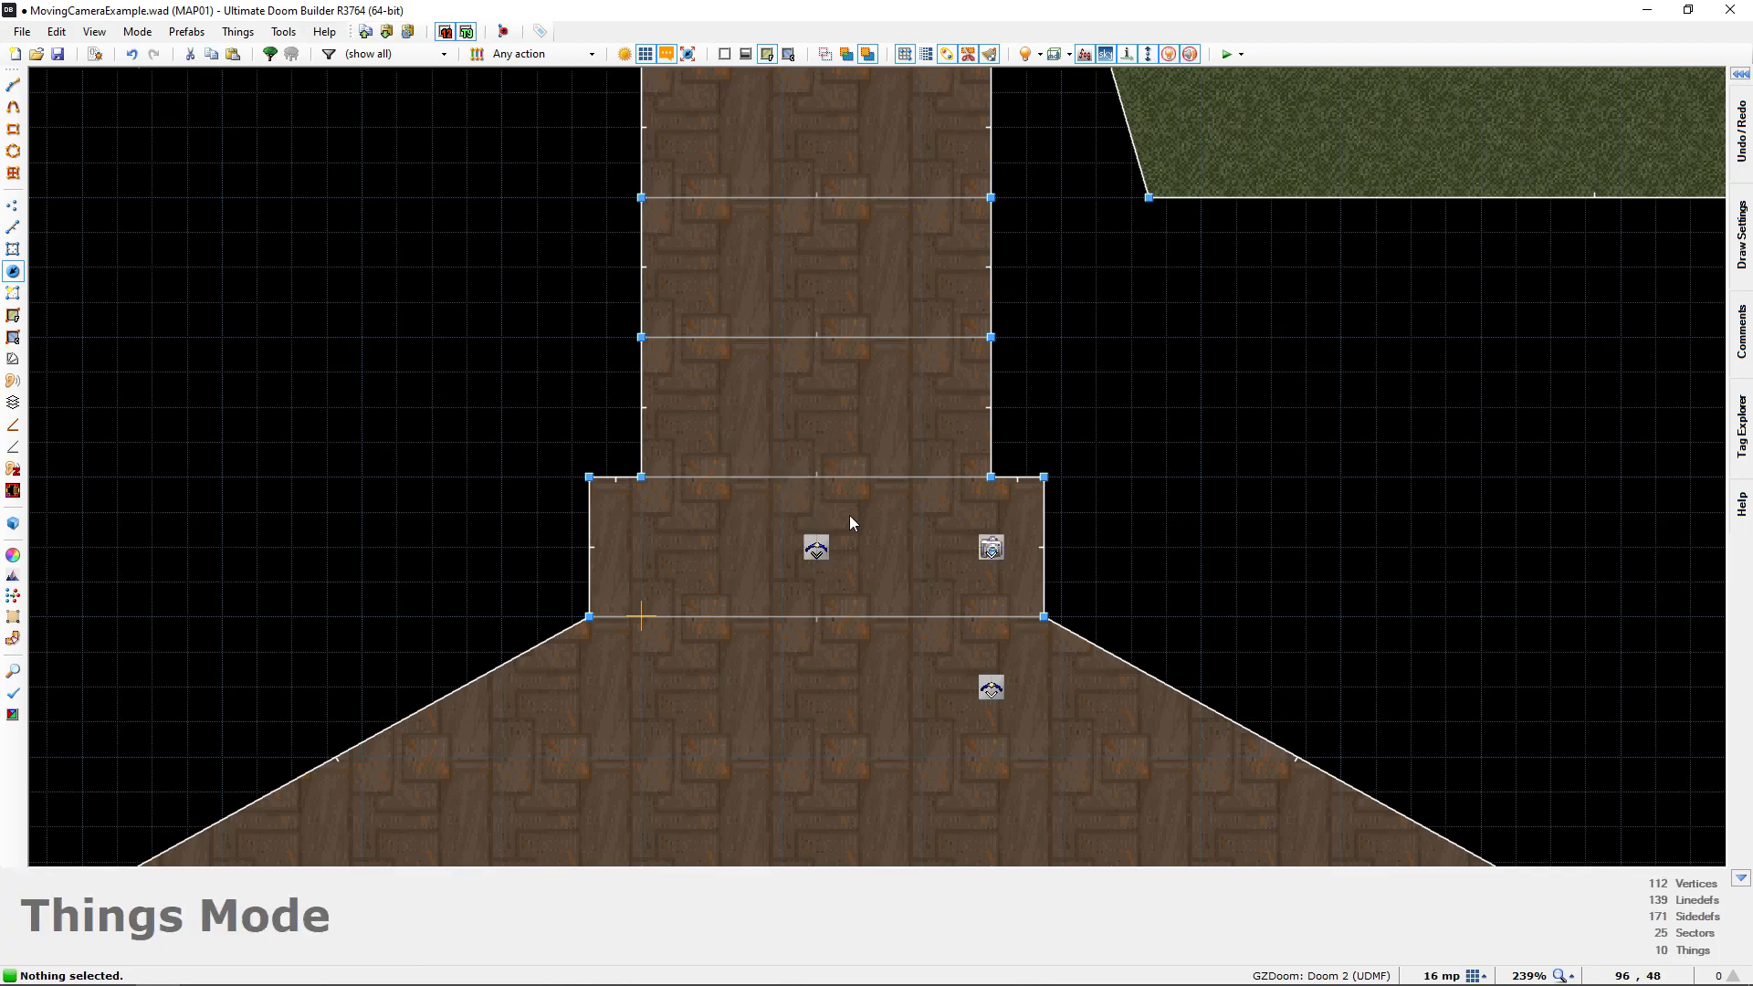
Raise the doorway's Interpolation Point to a height of 40 in 3D, with gravity turned on
{"action": "key", "text": "q"}
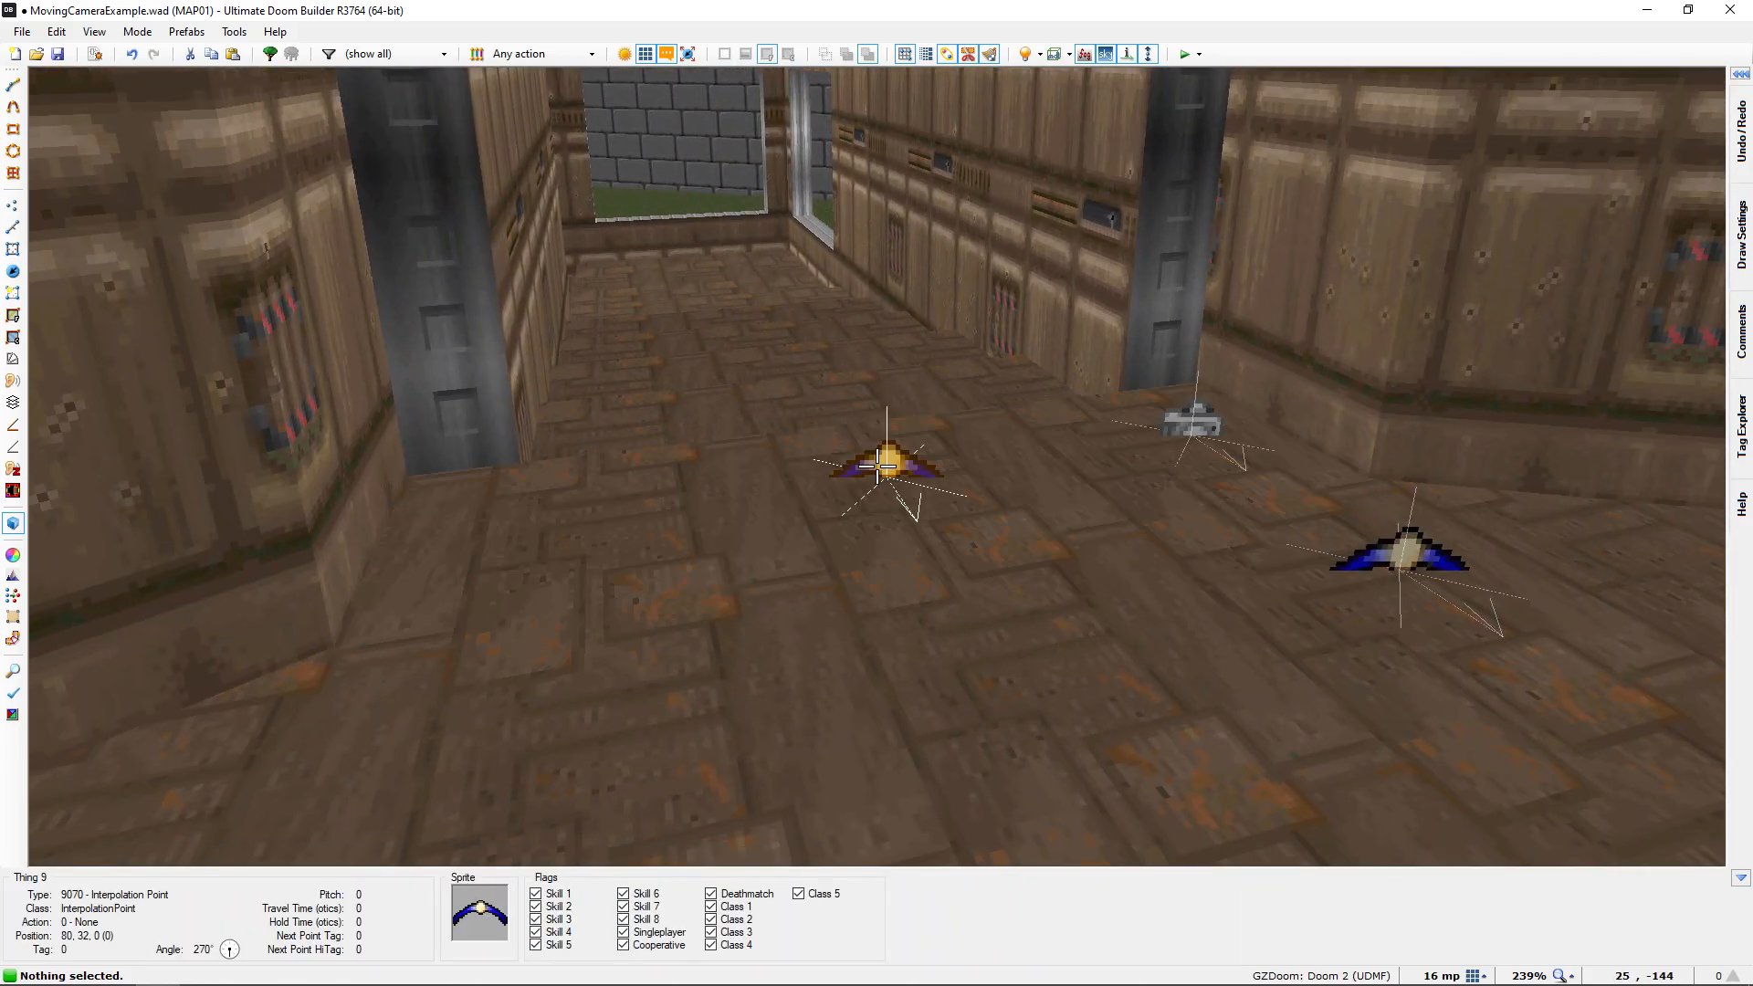
{"action": "left_click", "coordinate": [877, 466]}
{"action": "key", "text": "g"}
{"action": "key", "text": "s"}
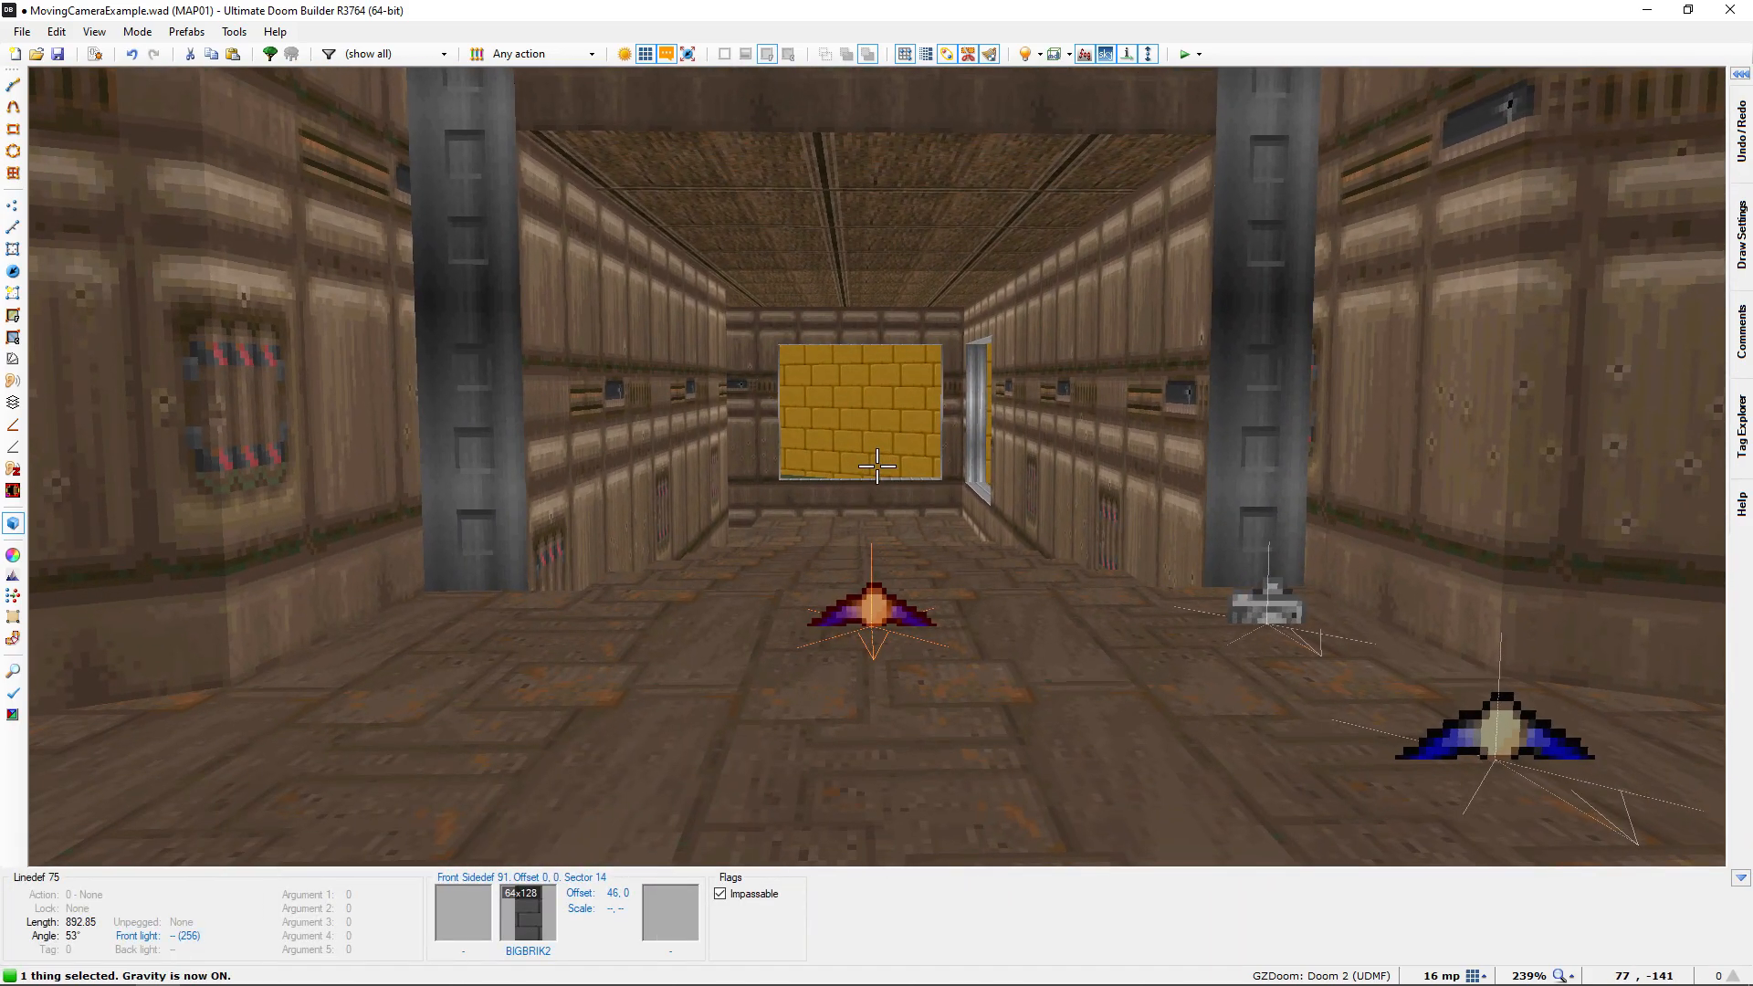
{"action": "scroll", "coordinate": [876, 466], "scroll_direction": "up", "scroll_amount": 3}
{"action": "key", "text": "w"}
{"action": "scroll", "coordinate": [876, 465], "scroll_direction": "up", "scroll_amount": 1}
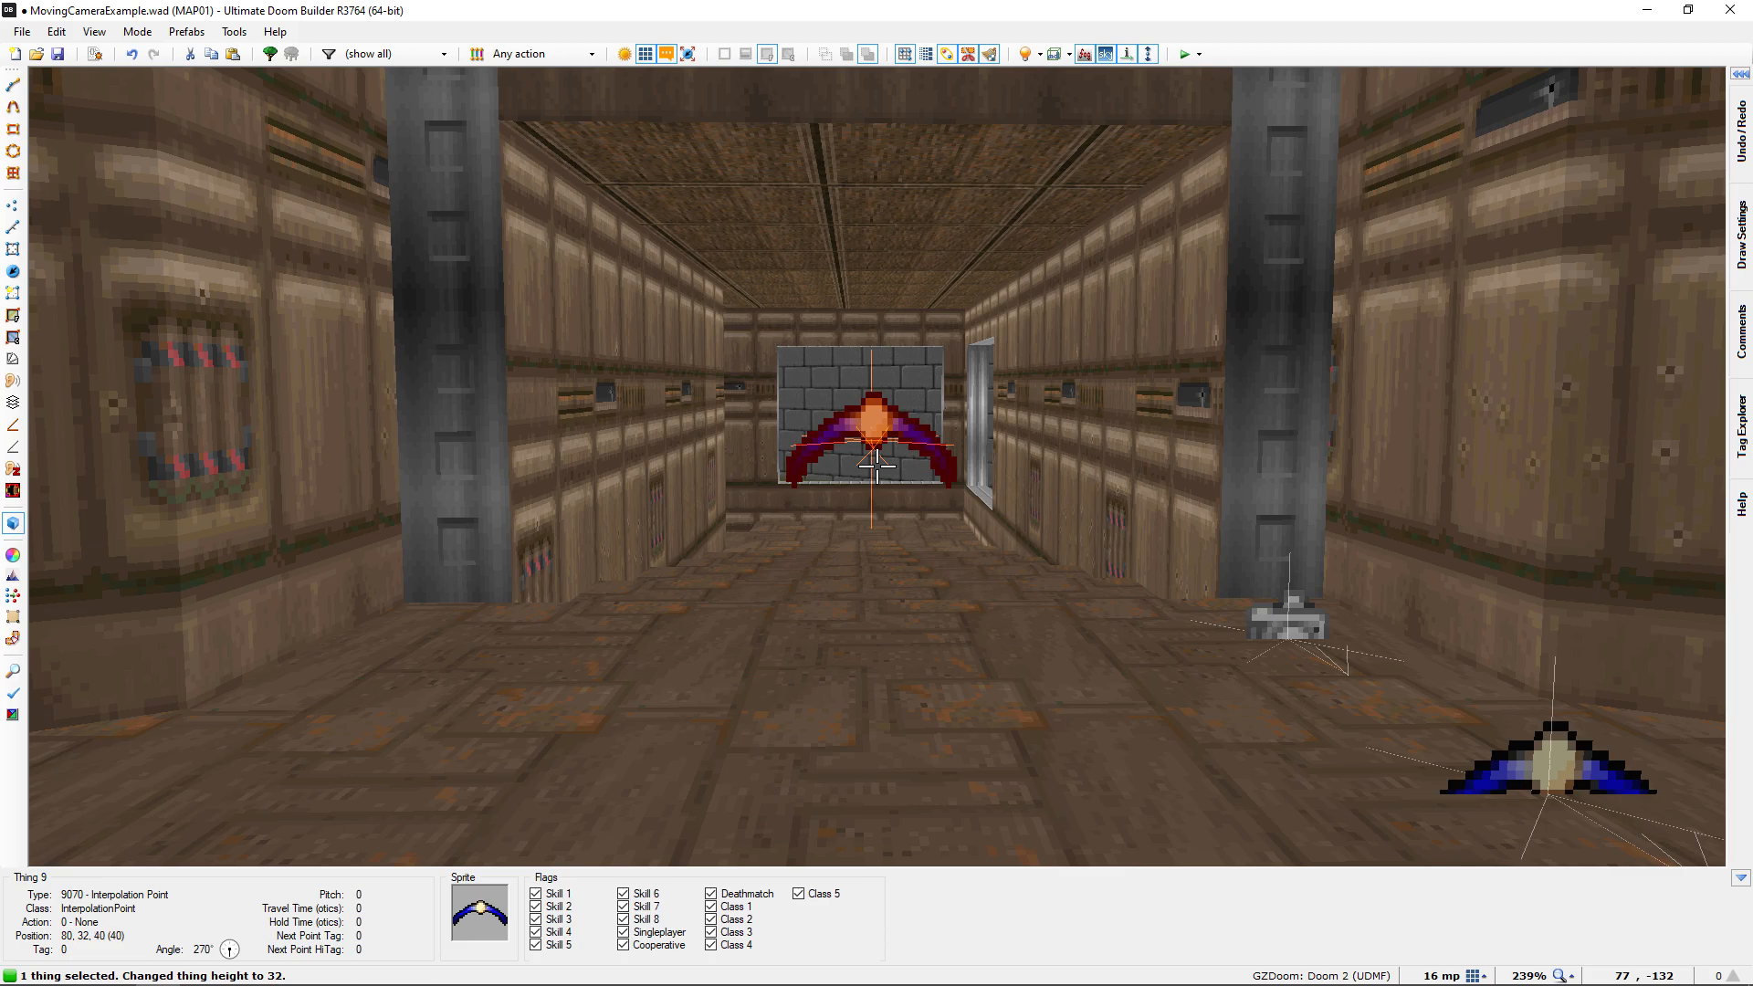
{"action": "key", "text": "w"}
{"action": "scroll", "coordinate": [877, 465], "scroll_direction": "up", "scroll_amount": 1}
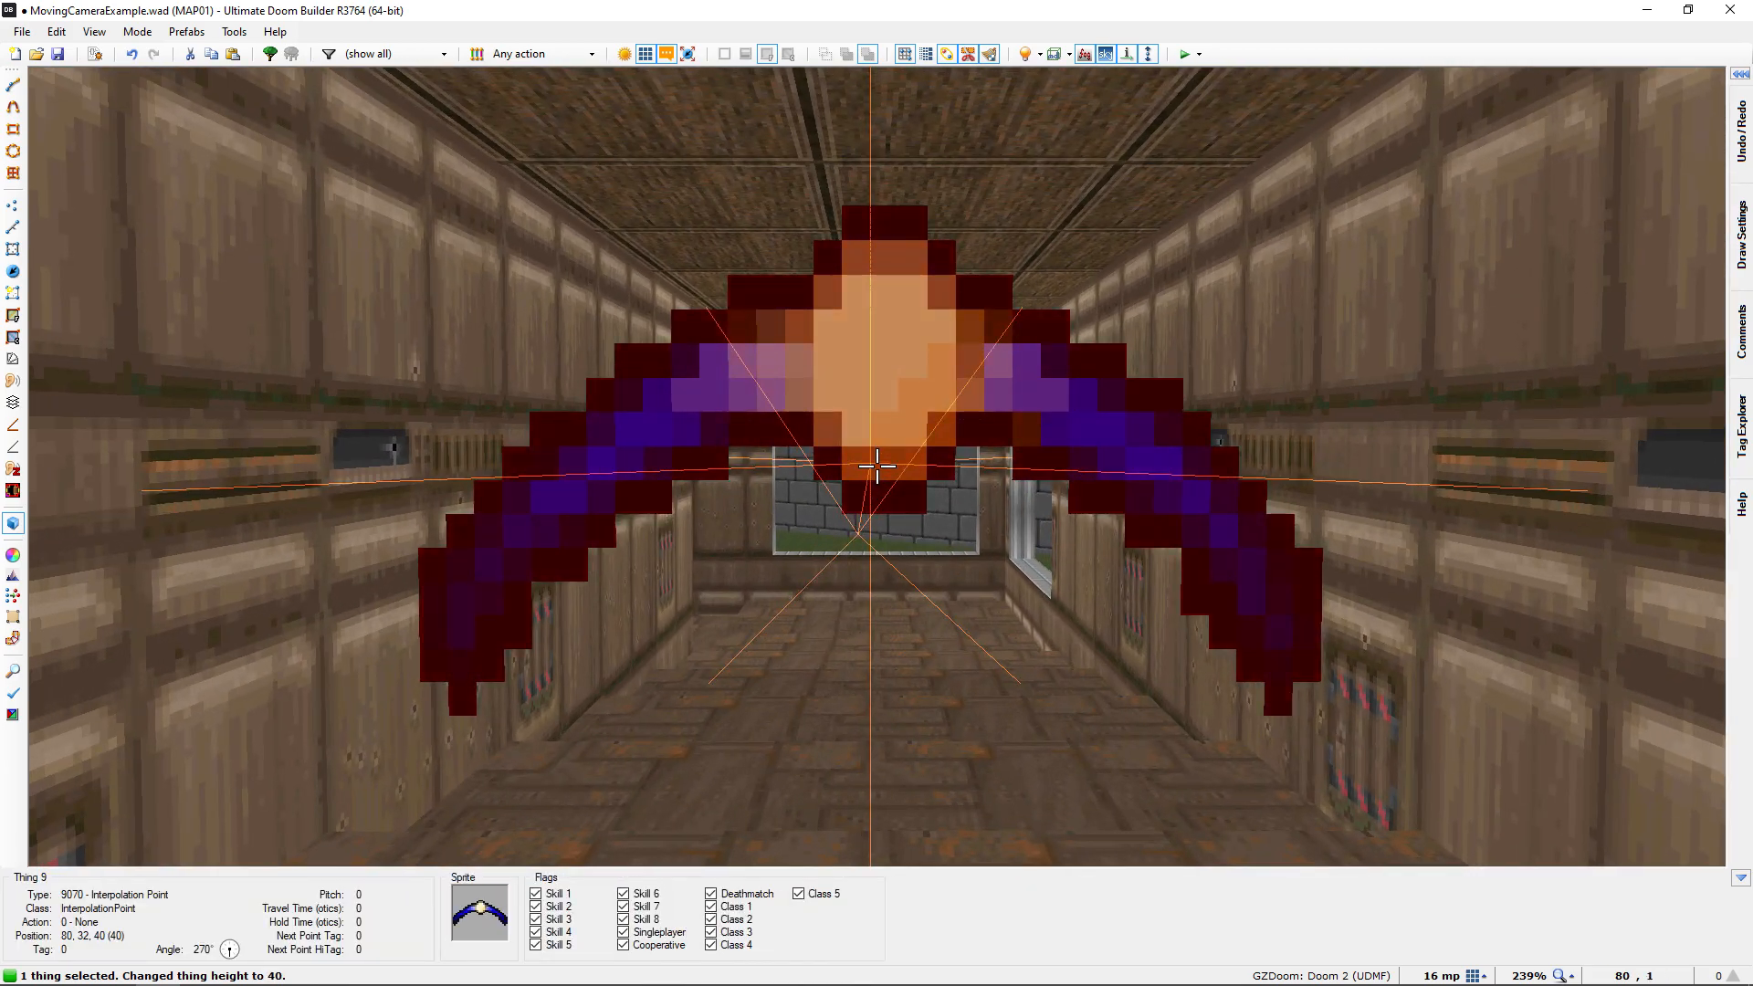
{"action": "key", "text": "s"}
Assign the unused tag 2 to the Interpolation Point in the middle of the doorway
{"action": "key", "text": "q"}
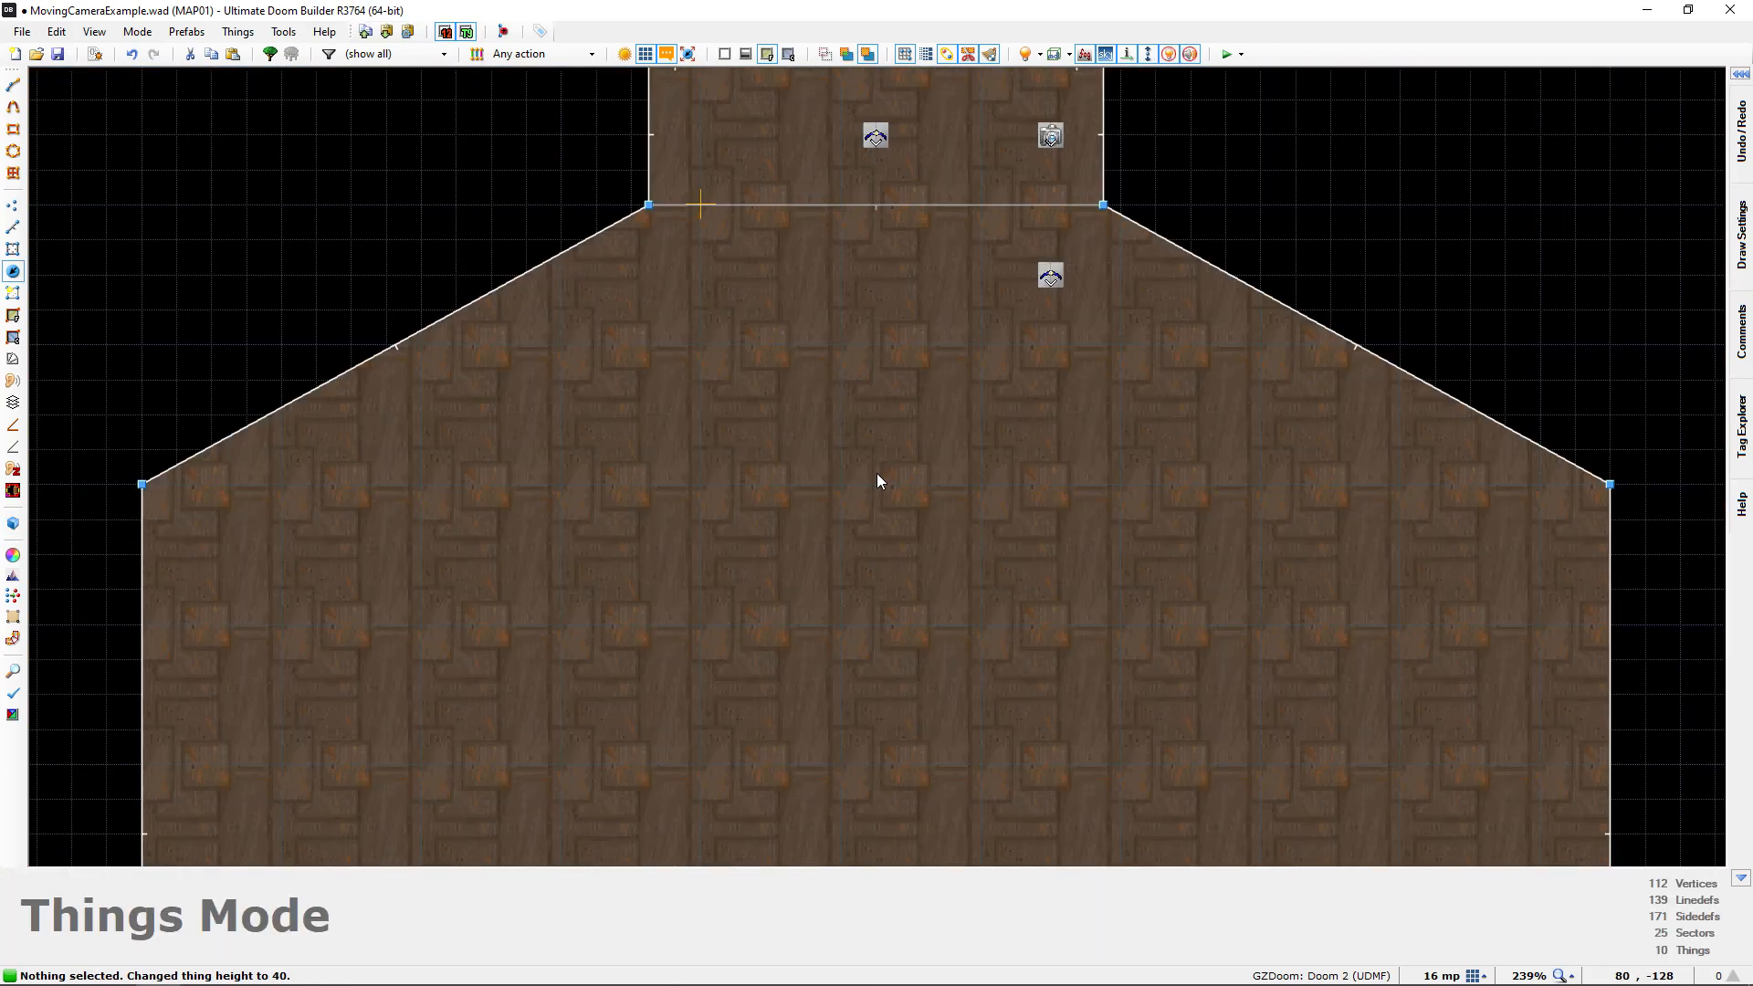
{"action": "middle_click_drag", "start_coordinate": [819, 477], "coordinate": [804, 500]}
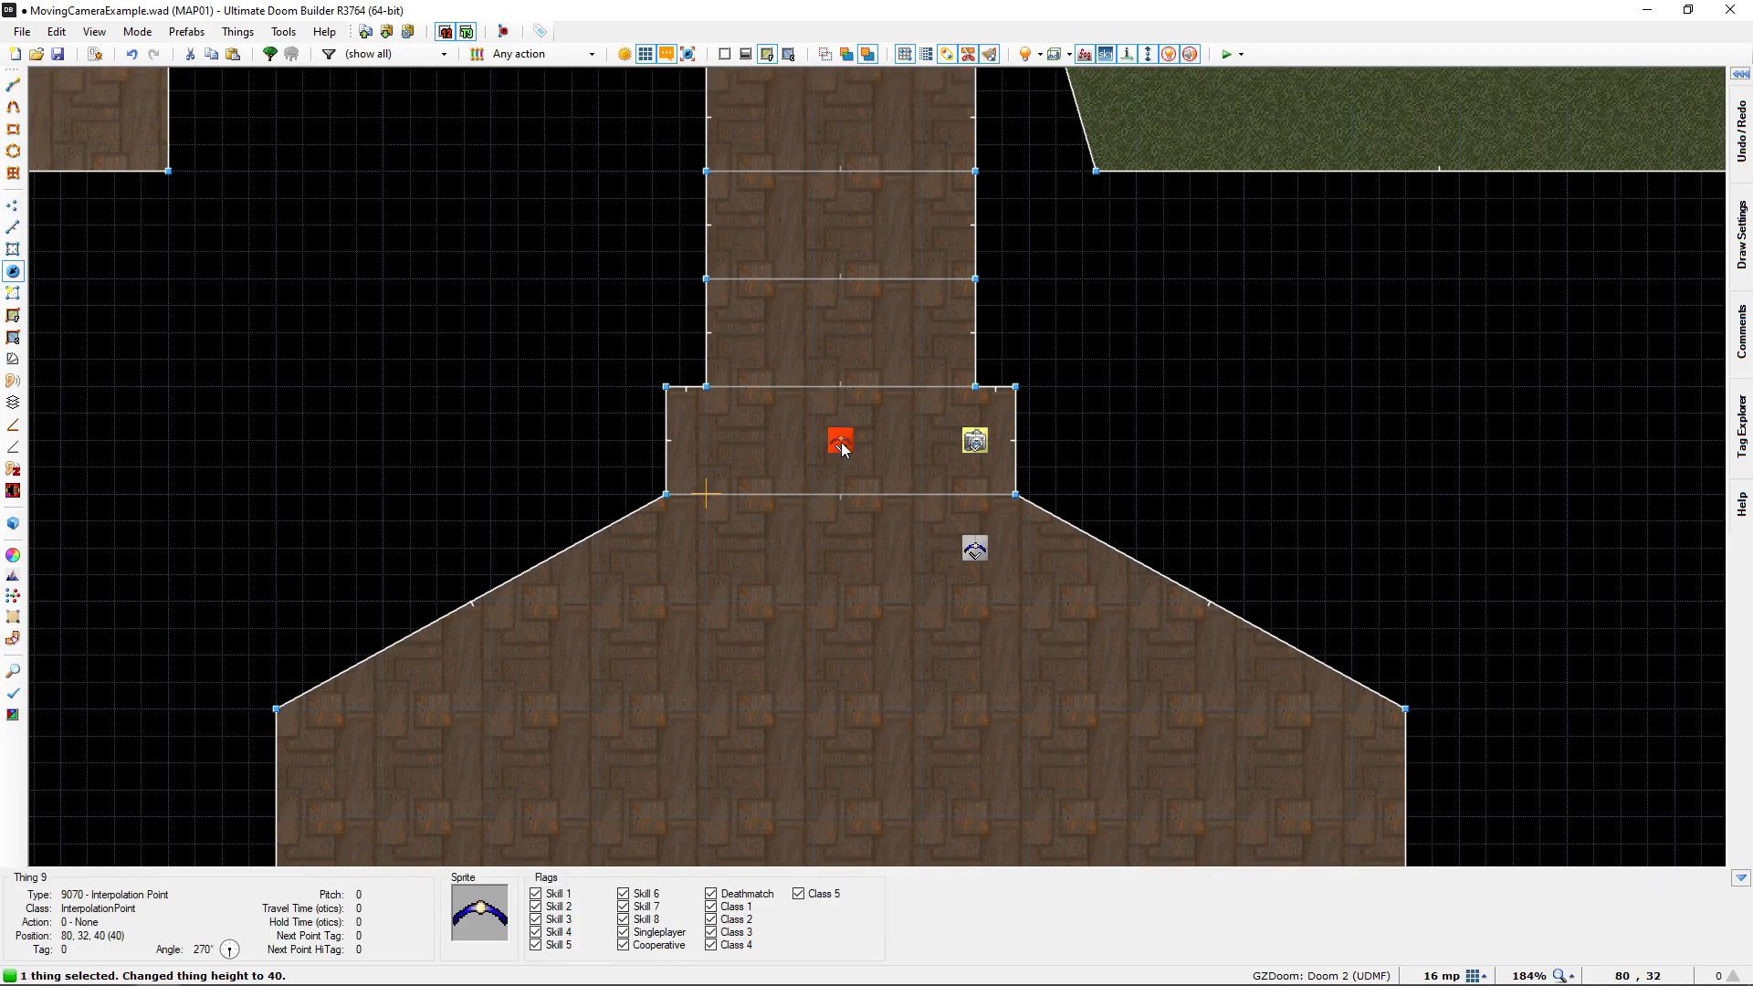
{"action": "right_click", "coordinate": [913, 427]}
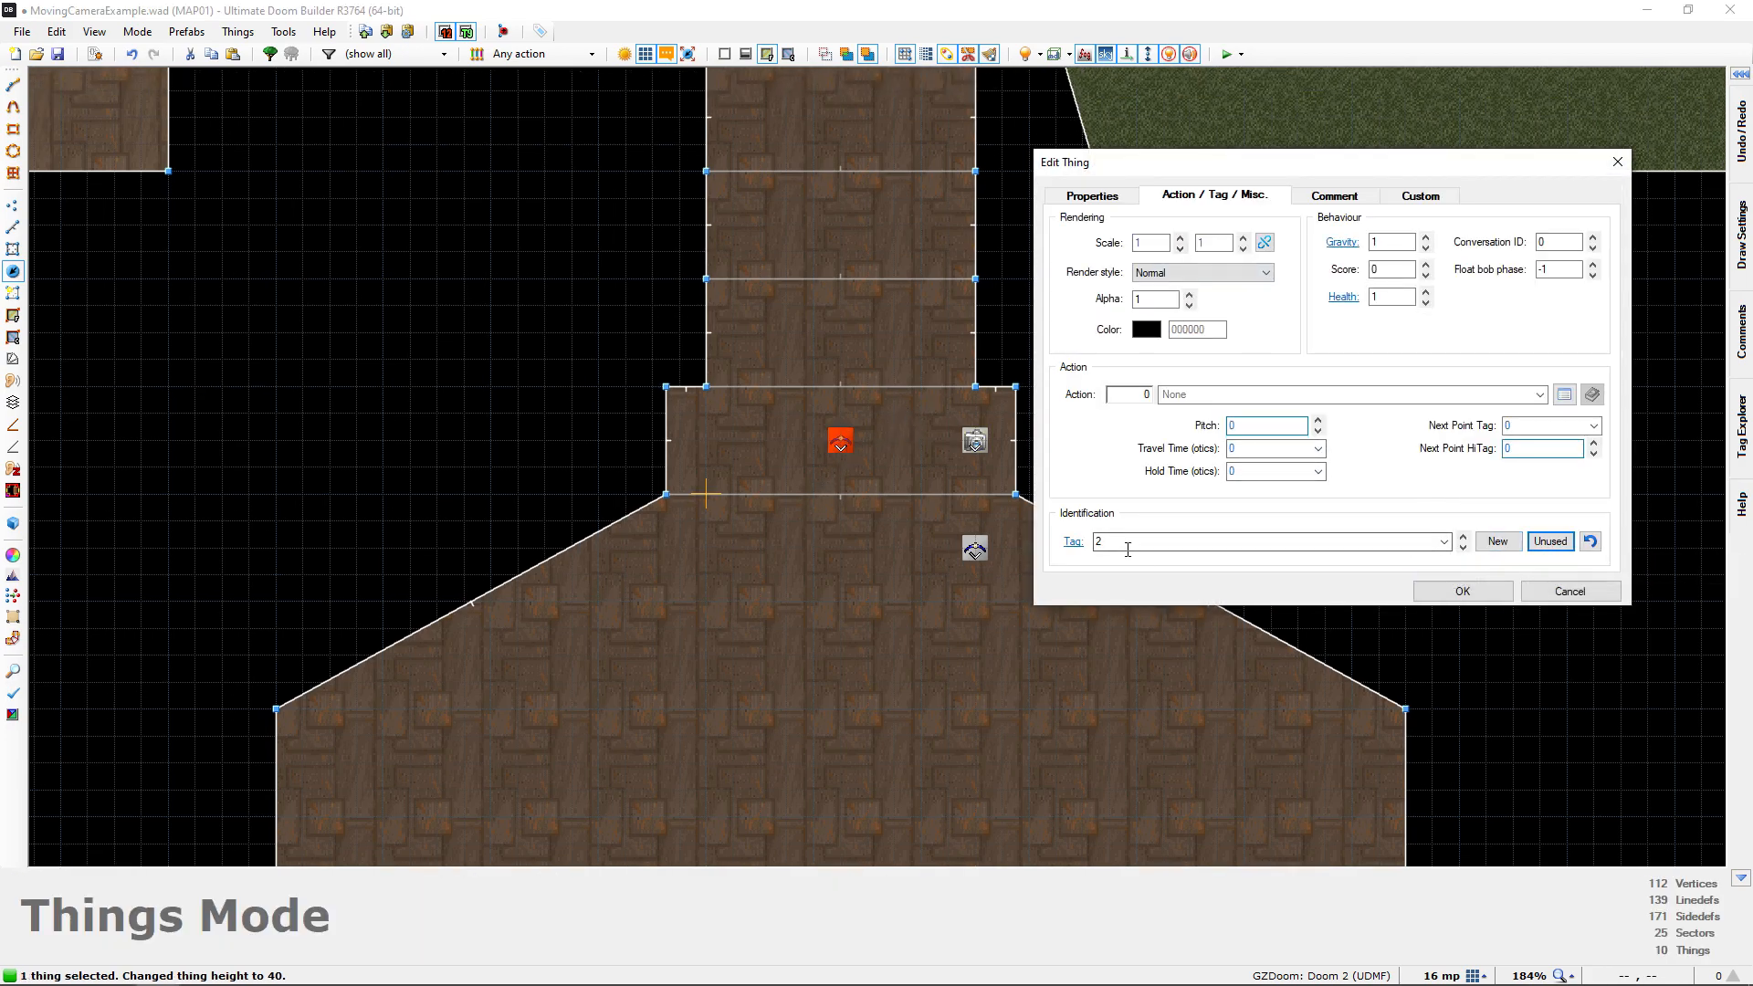
{"action": "left_click", "coordinate": [1461, 586]}
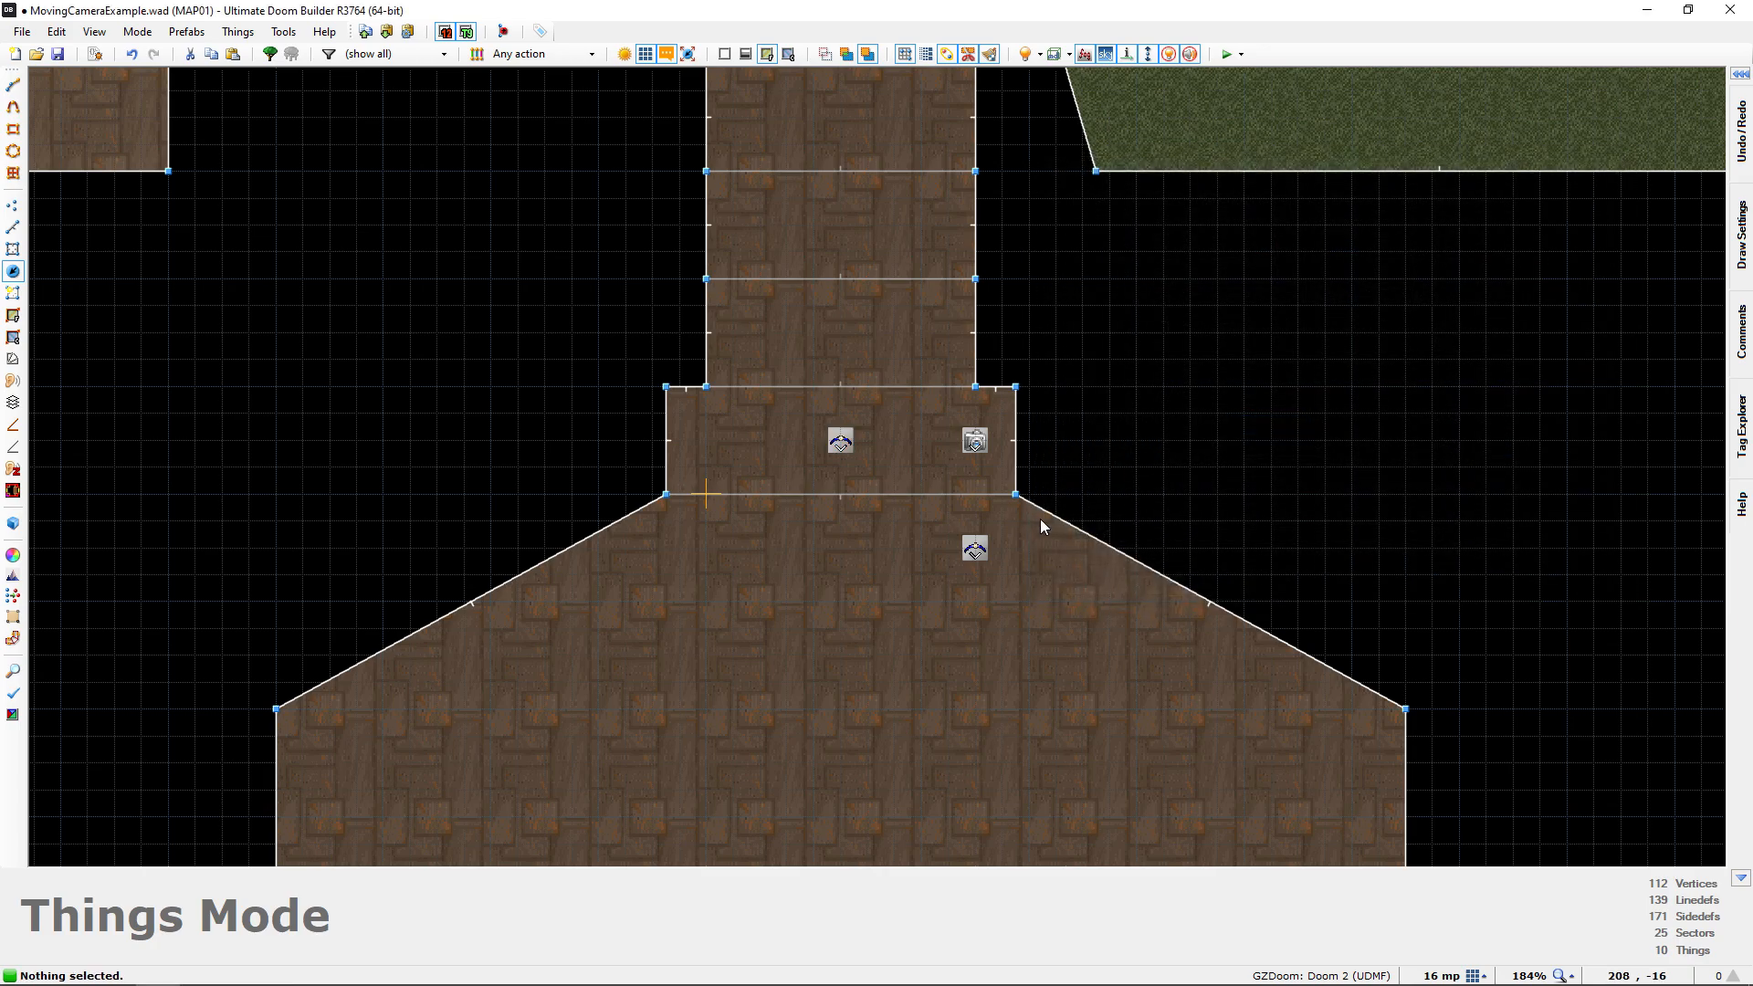
Turn gravity off and examine in 3D the route from the doorway along the corridor and out the window to the wooden building
{"action": "key", "text": "q"}
{"action": "key", "text": "e"}
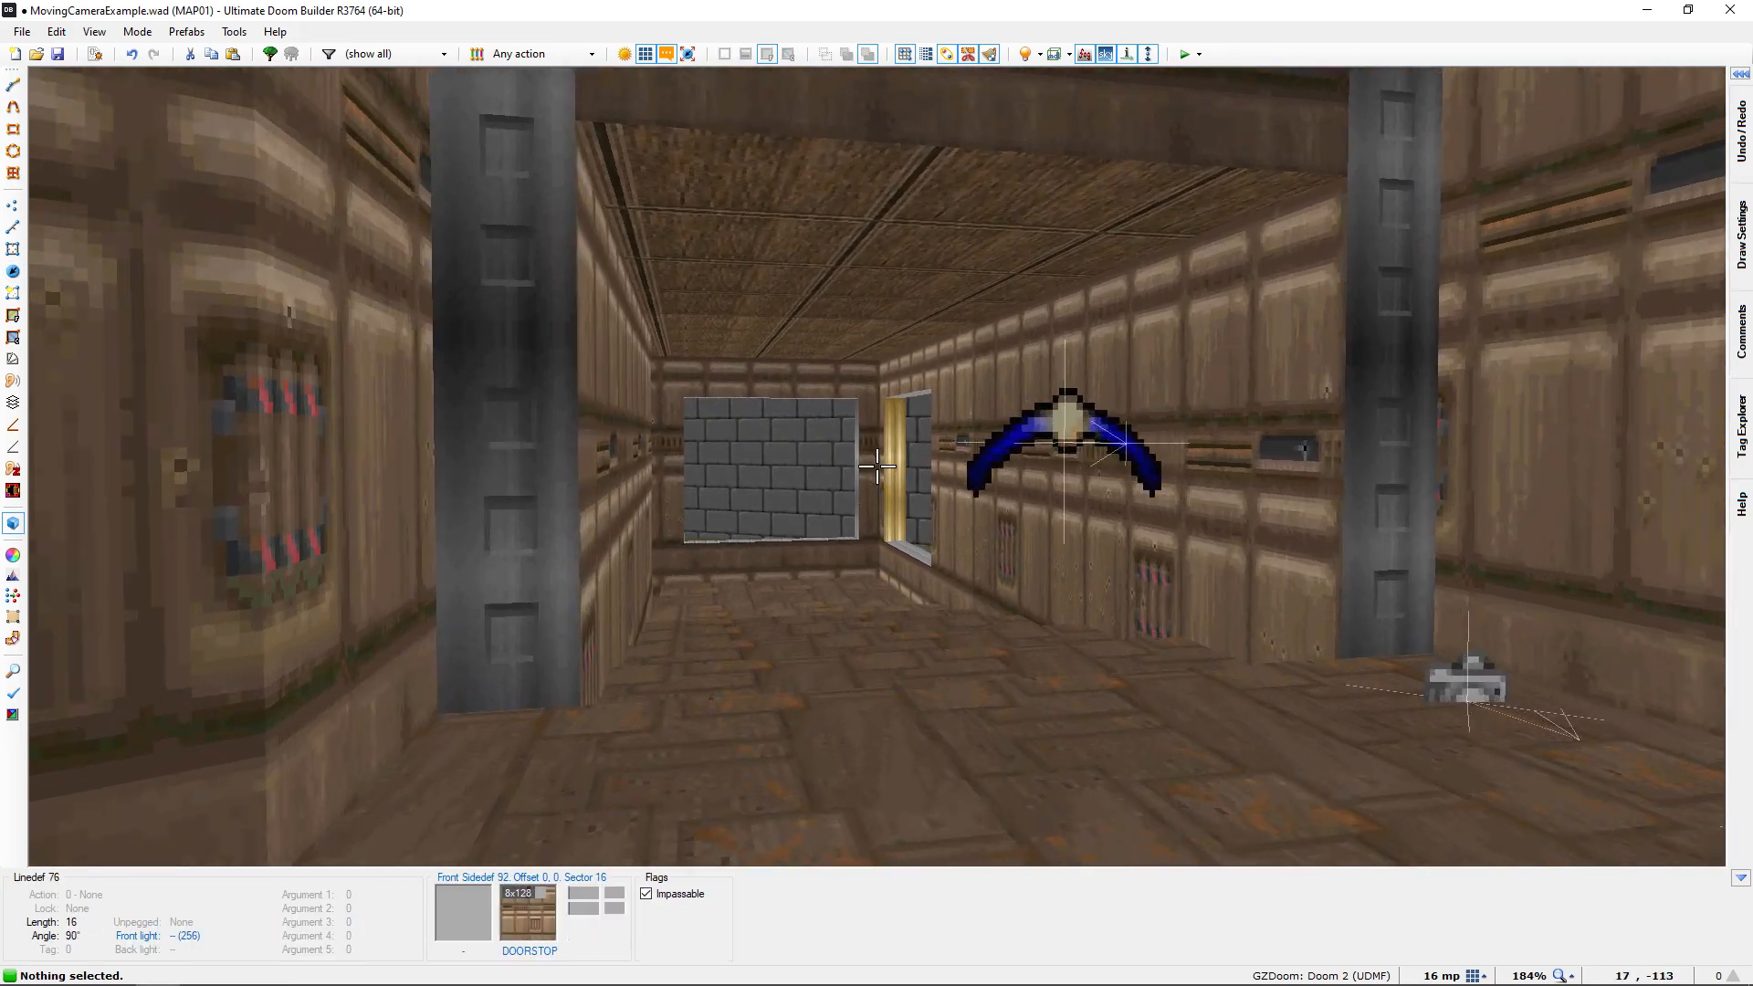
{"action": "key", "text": "d"}
{"action": "key", "text": "f"}
{"action": "key", "text": "e"}
{"action": "key", "text": "d"}
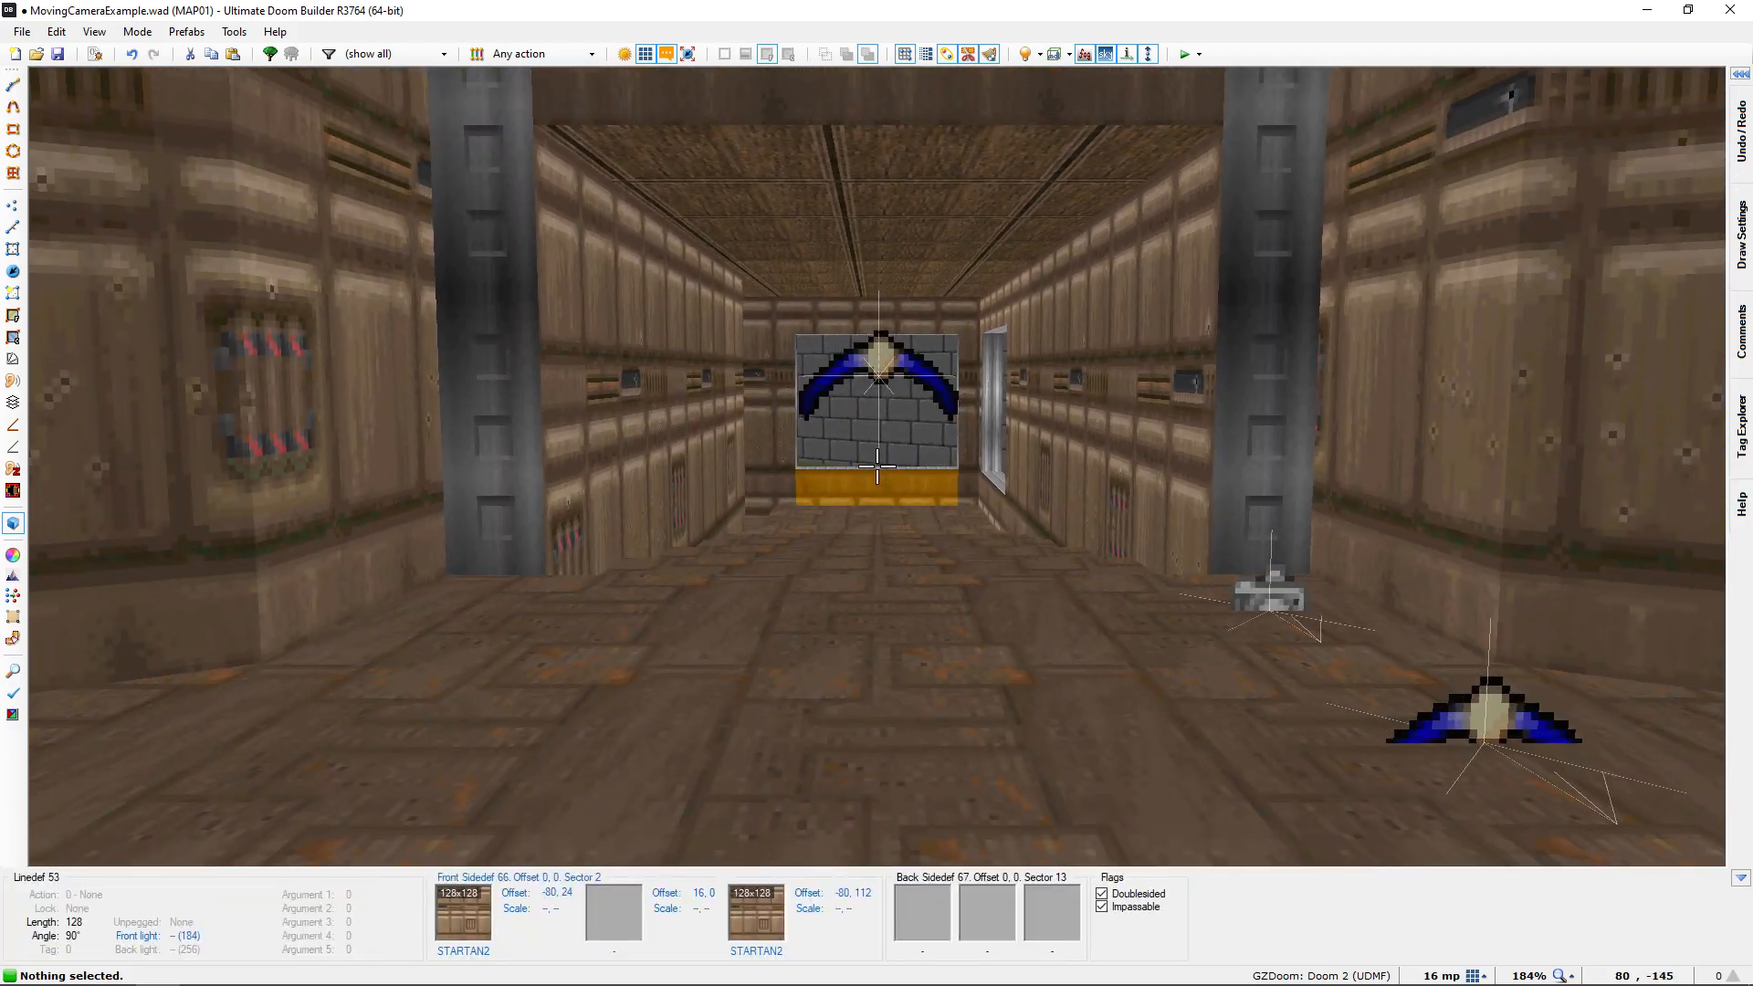
{"action": "key", "text": "e"}
{"action": "key", "text": "e"}
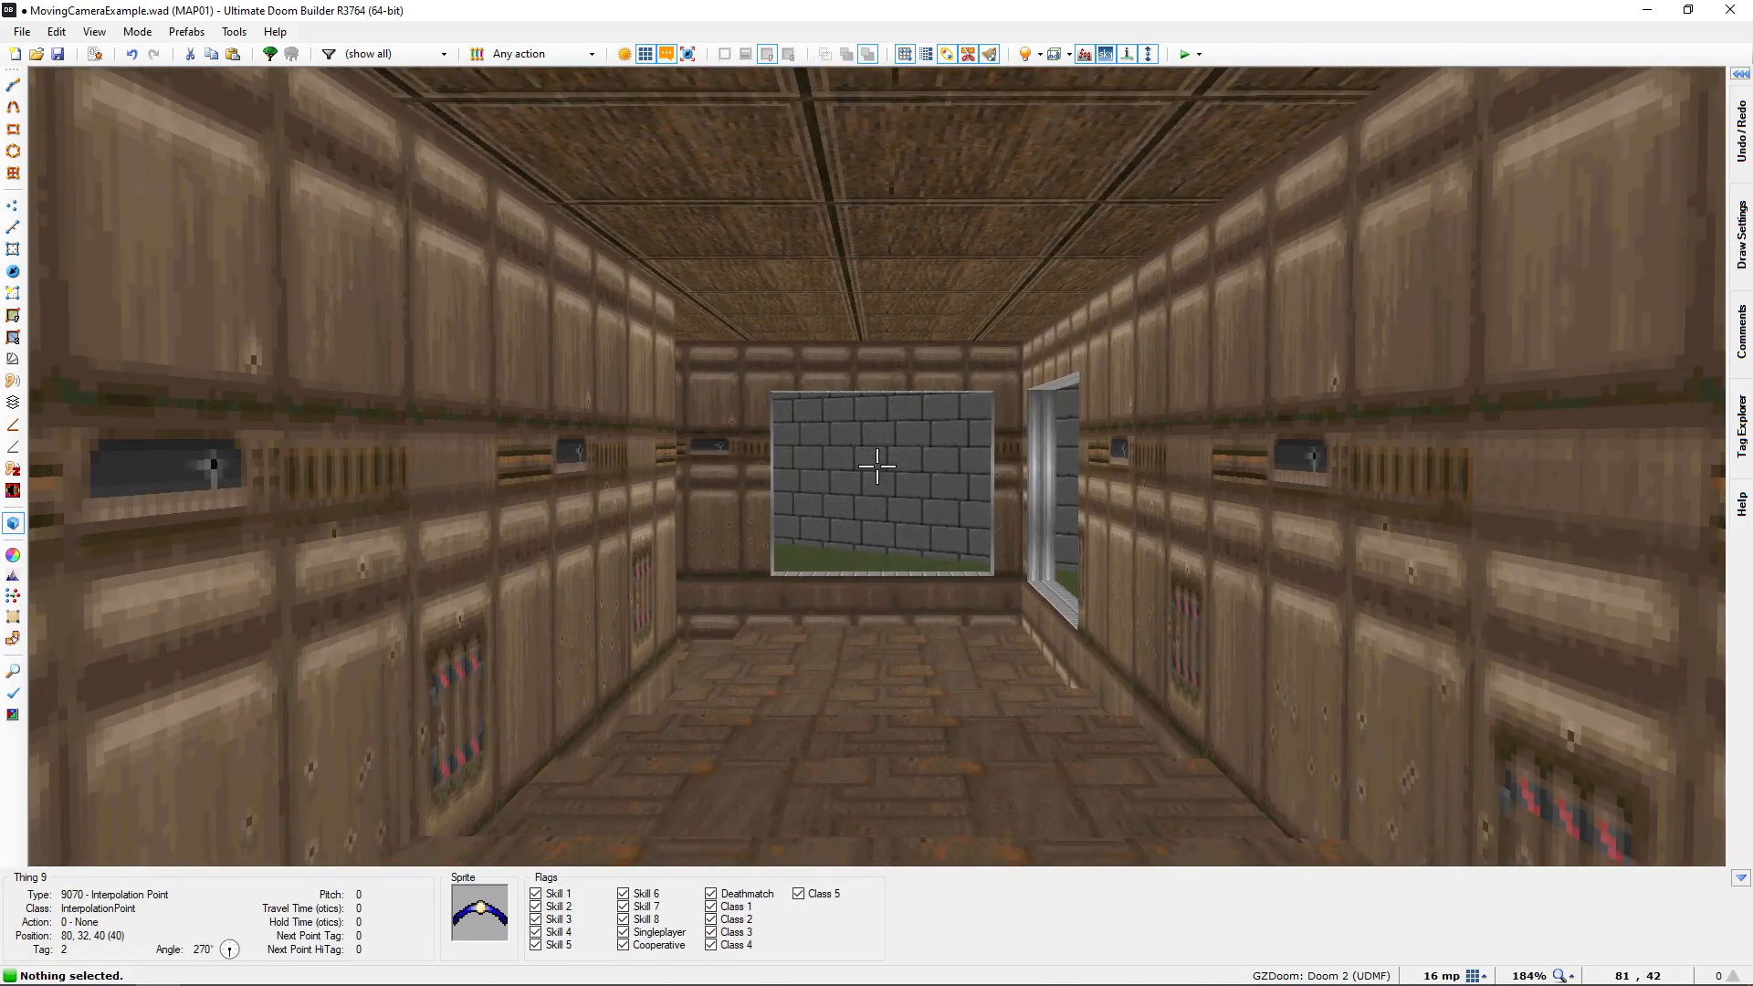
{"action": "key", "text": "g"}
{"action": "key", "text": "e"}
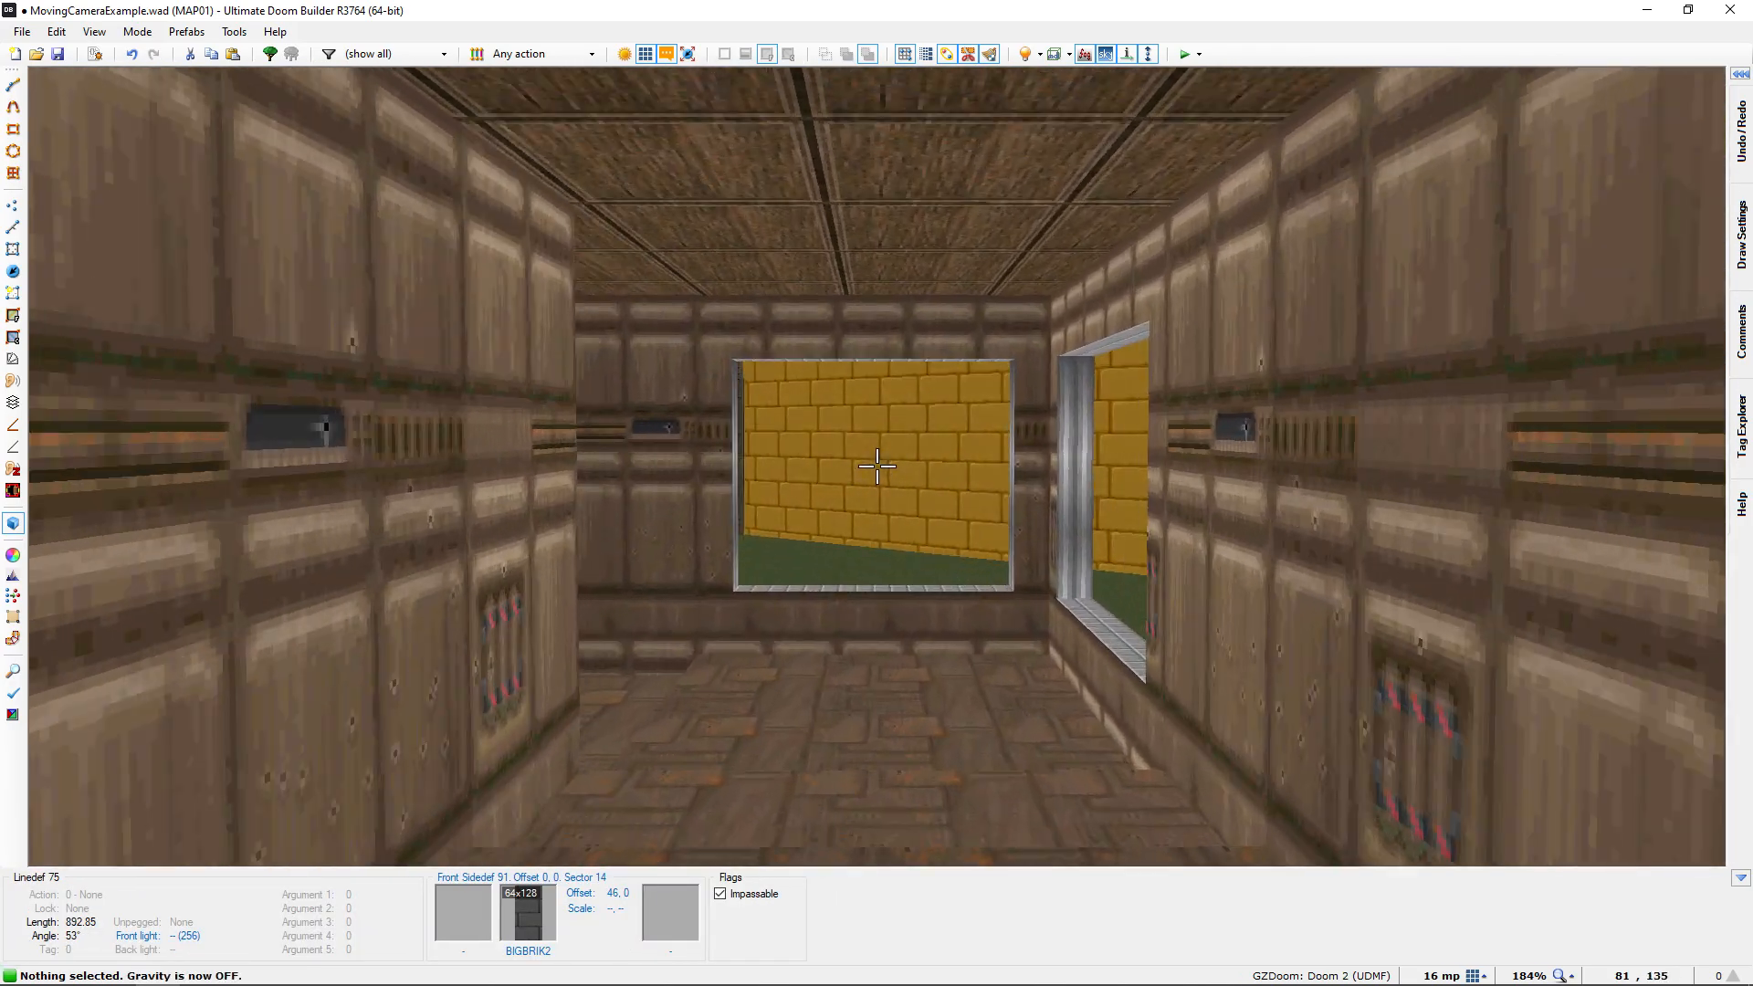
{"action": "key", "text": "e"}
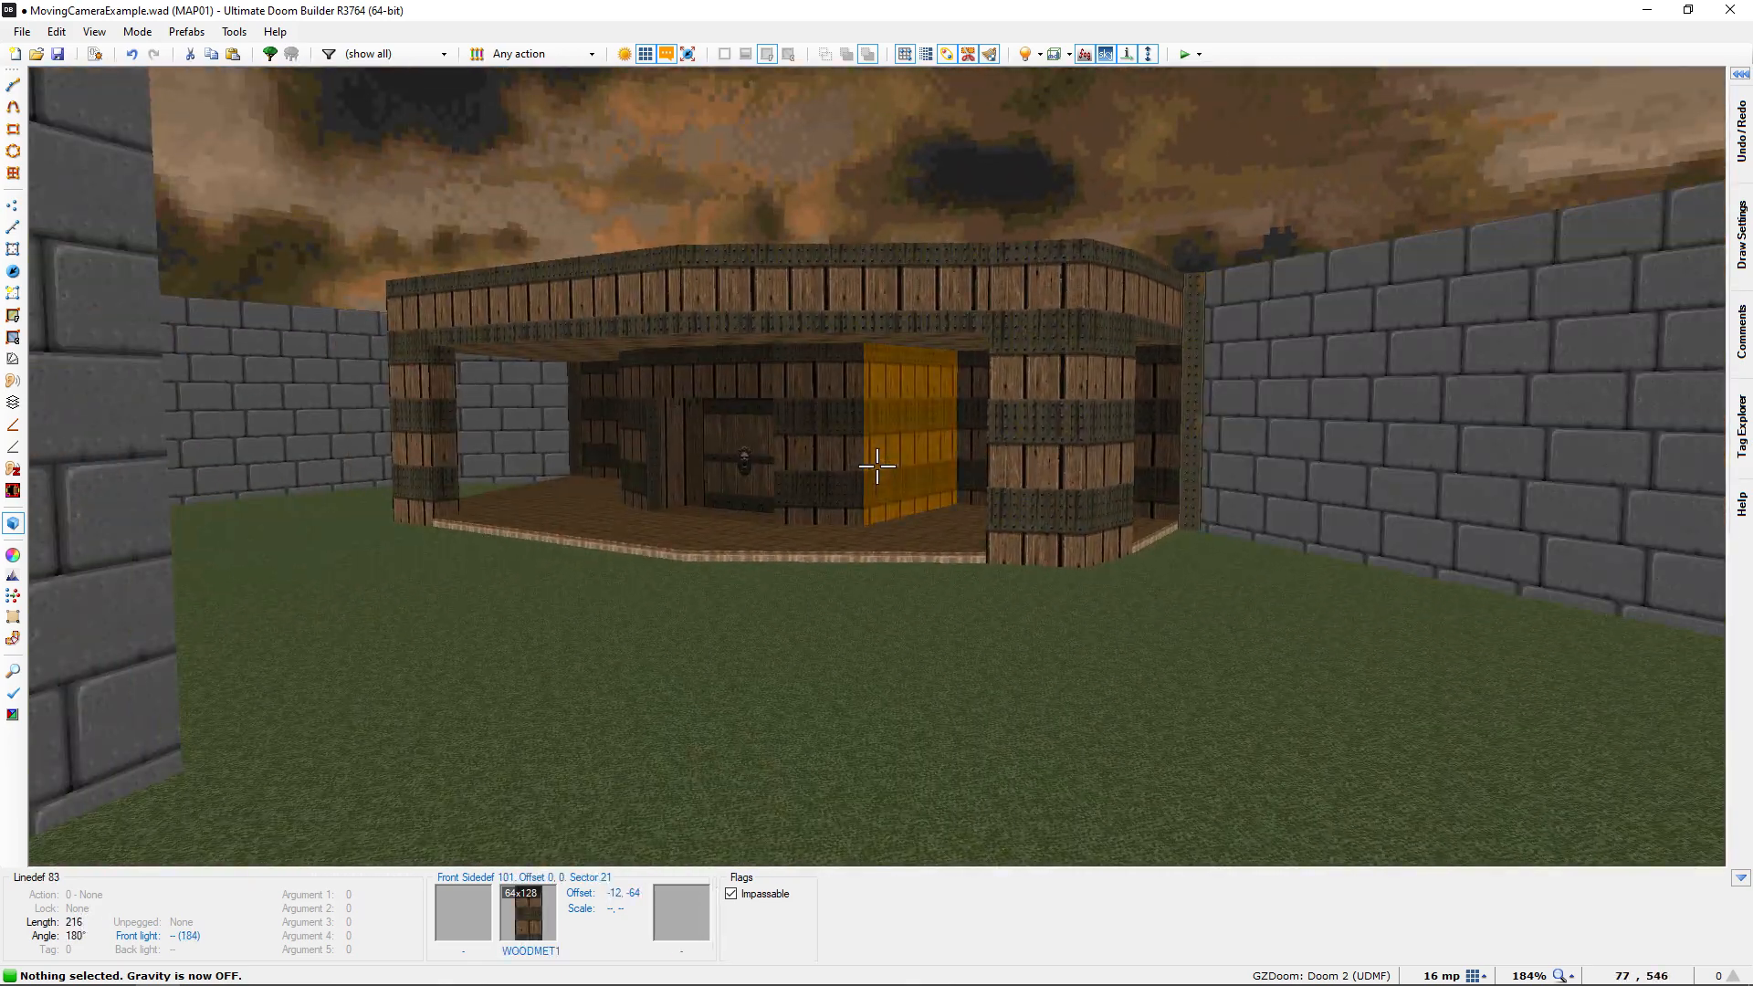
Add an Interpolation Point in the window sector at the corridor's end, positioned at 64, 552 using an 8 mp grid
{"action": "key", "text": "q"}
{"action": "middle_click_drag", "start_coordinate": [798, 523], "coordinate": [926, 474]}
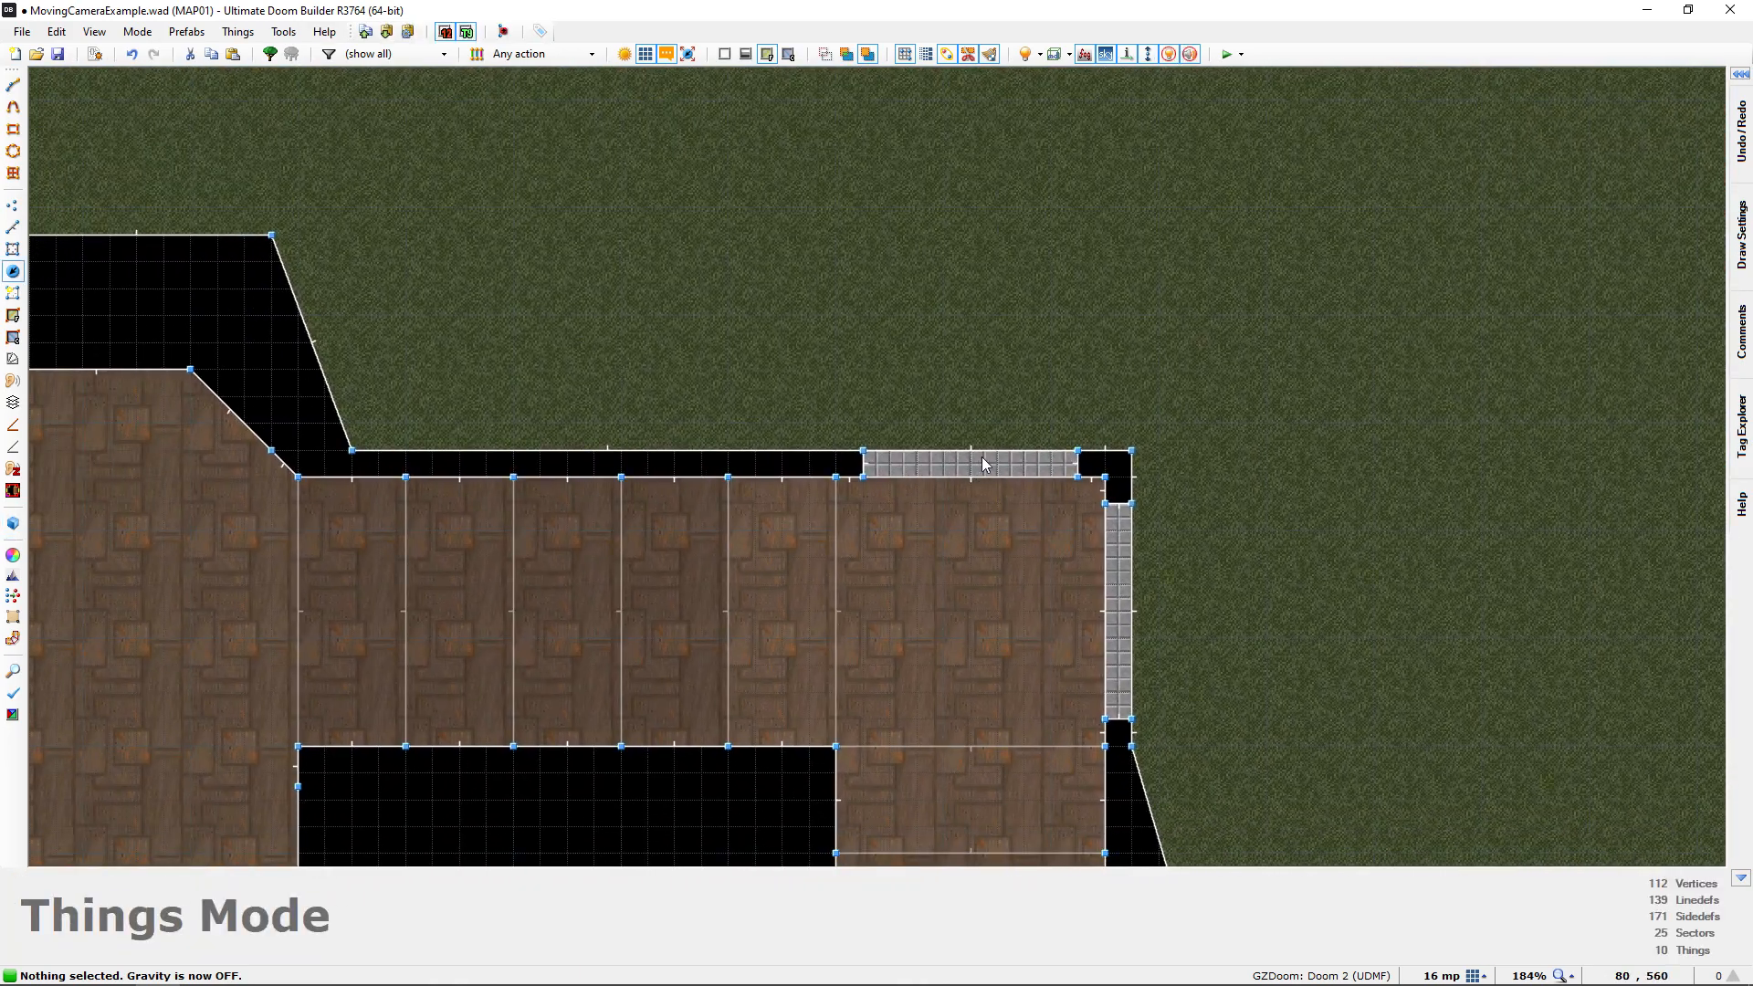
{"action": "middle_click_drag", "start_coordinate": [933, 456], "coordinate": [822, 468]}
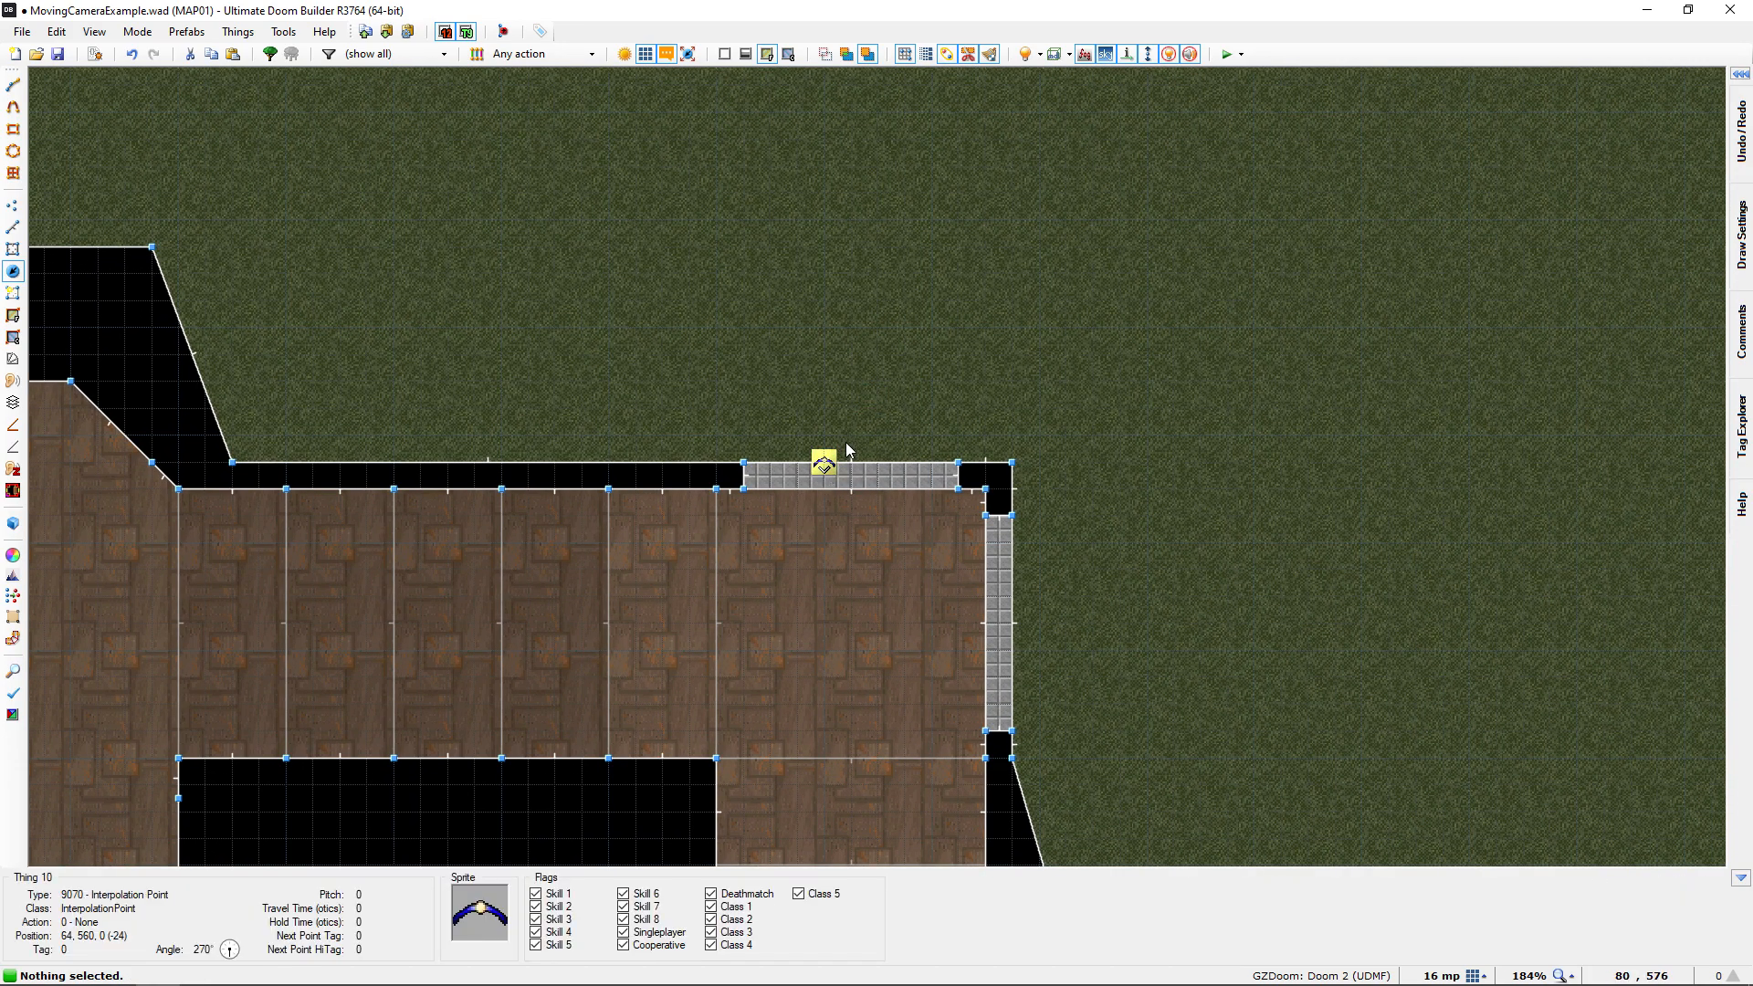
{"action": "left_click_drag", "start_coordinate": [824, 468], "coordinate": [851, 484]}
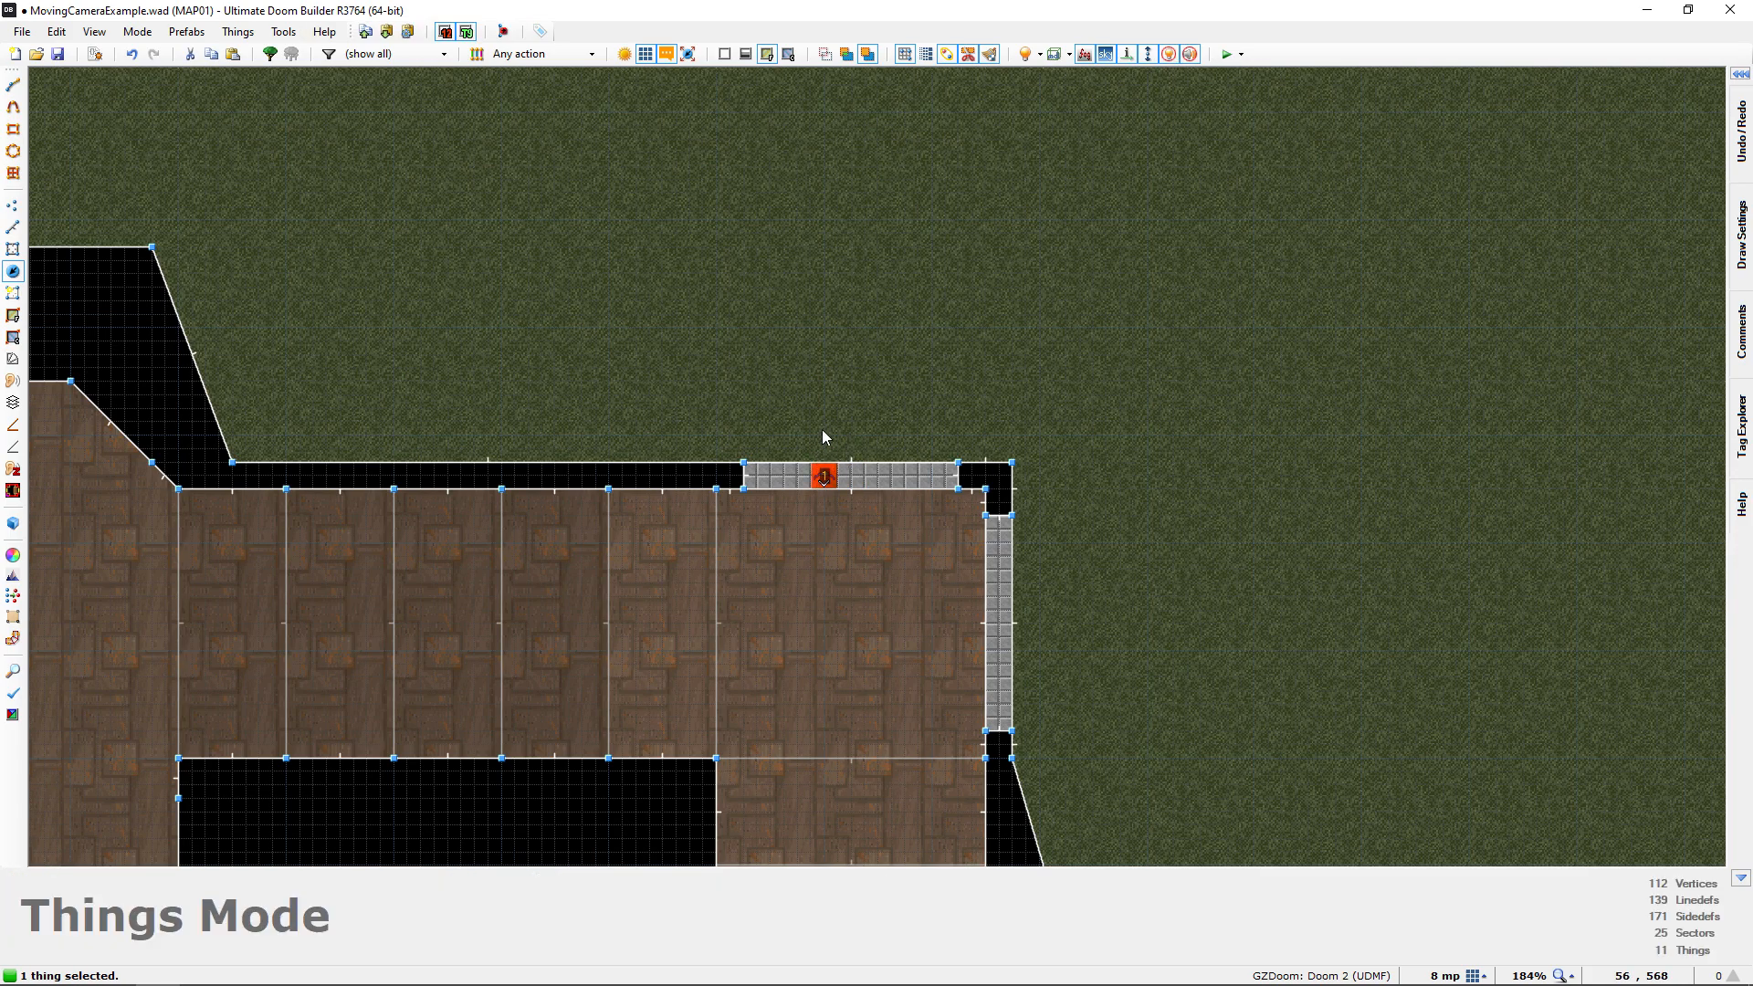
Raise the window's Interpolation Point to a height of 56 in 3D
{"action": "key", "text": "q"}
{"action": "key", "text": "e"}
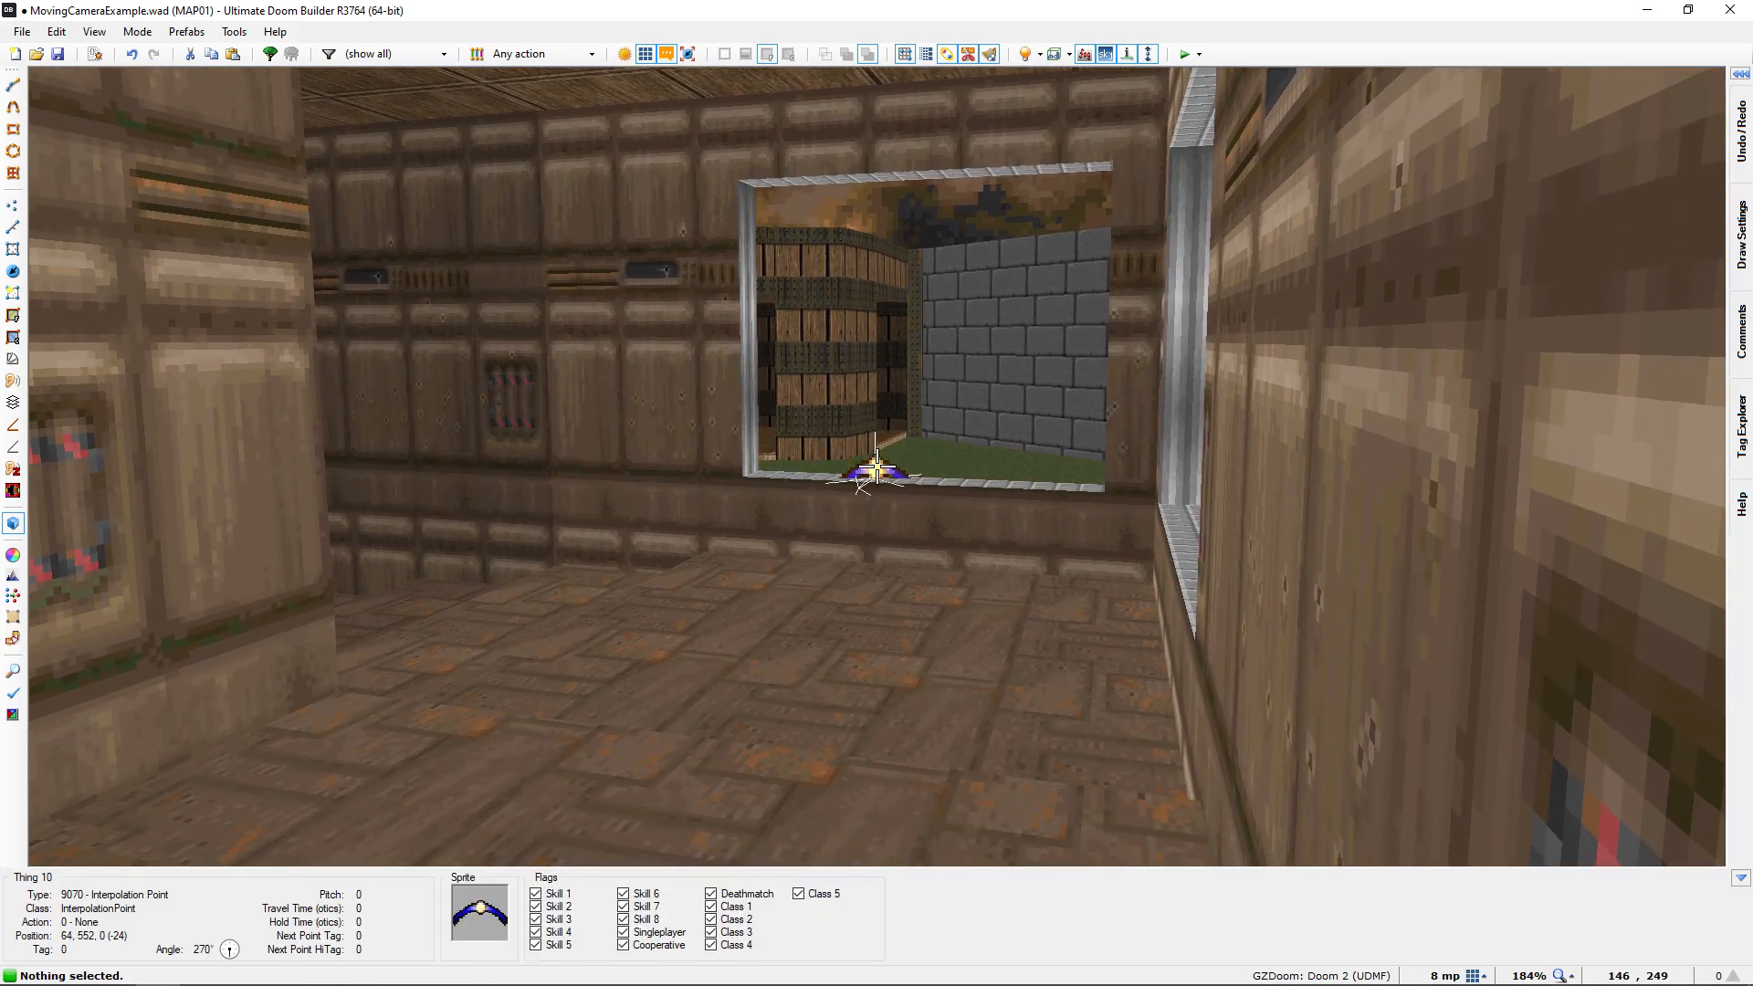
{"action": "left_click", "coordinate": [877, 467]}
{"action": "scroll", "coordinate": [877, 467], "scroll_direction": "up", "scroll_amount": 7}
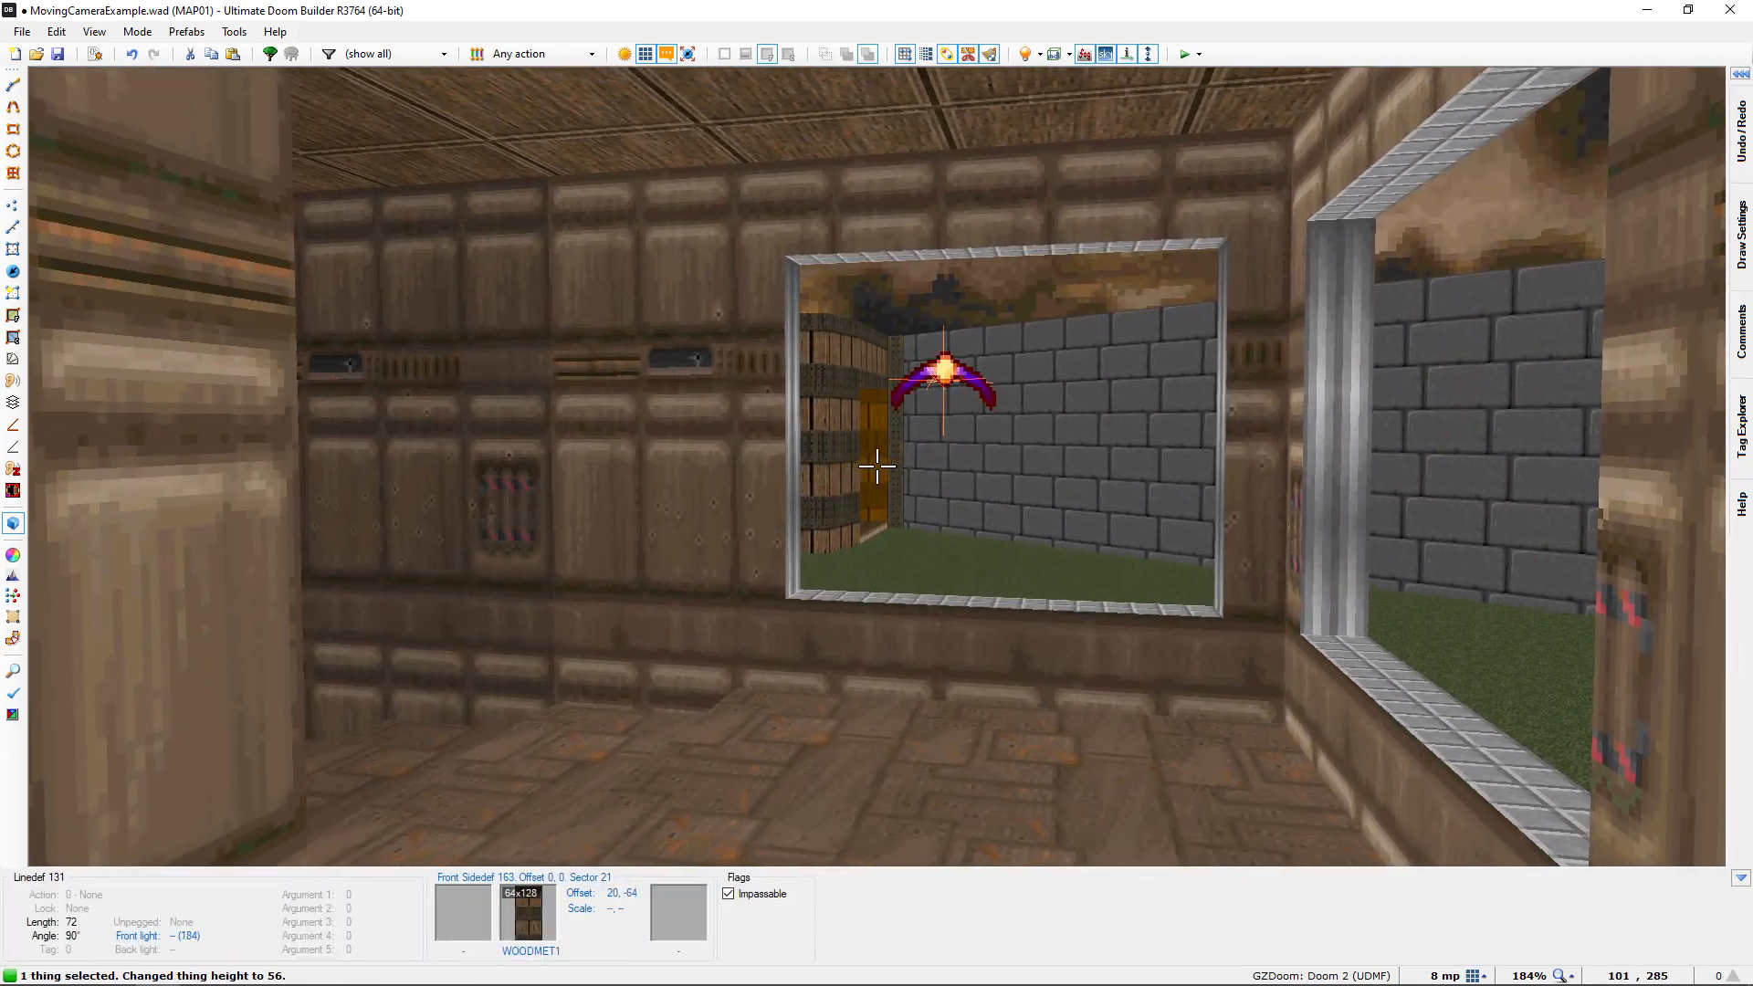
{"action": "left_click", "coordinate": [877, 467]}
Add another Interpolation Point on the 2D map at -488, 1144, near the porch corner in front of the wooden building's door
{"action": "key", "text": "e"}
{"action": "key", "text": "d"}
{"action": "key", "text": "e"}
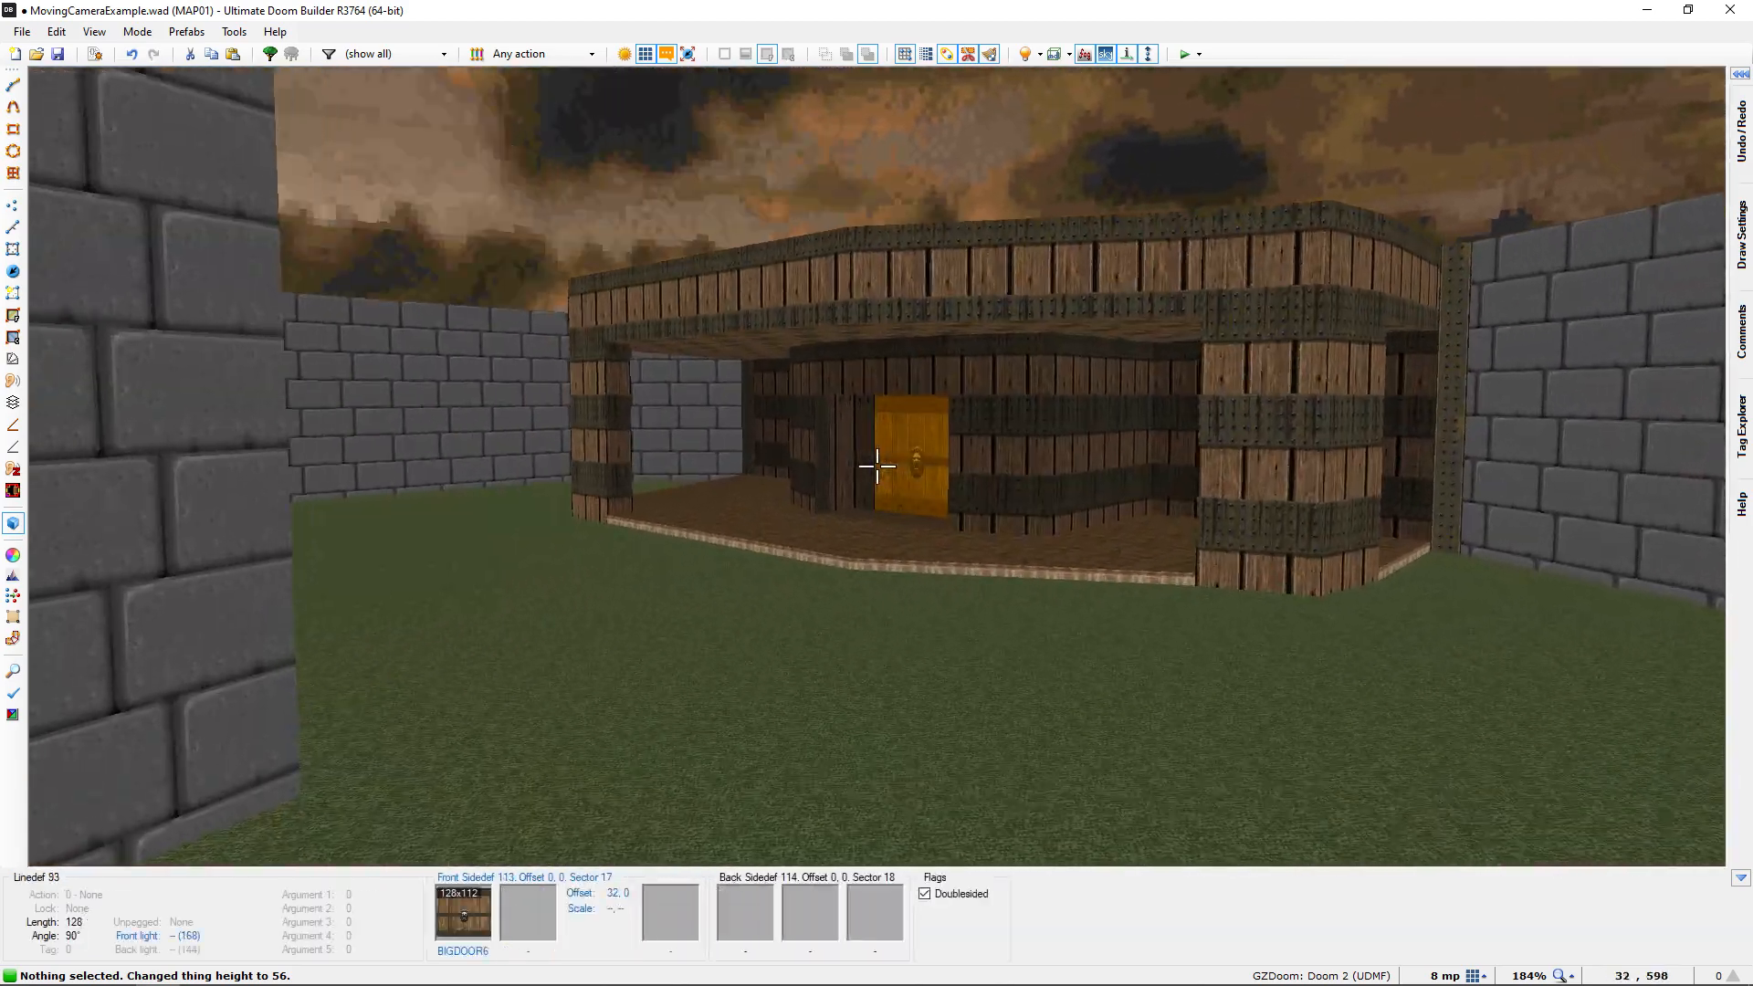
{"action": "key", "text": "e"}
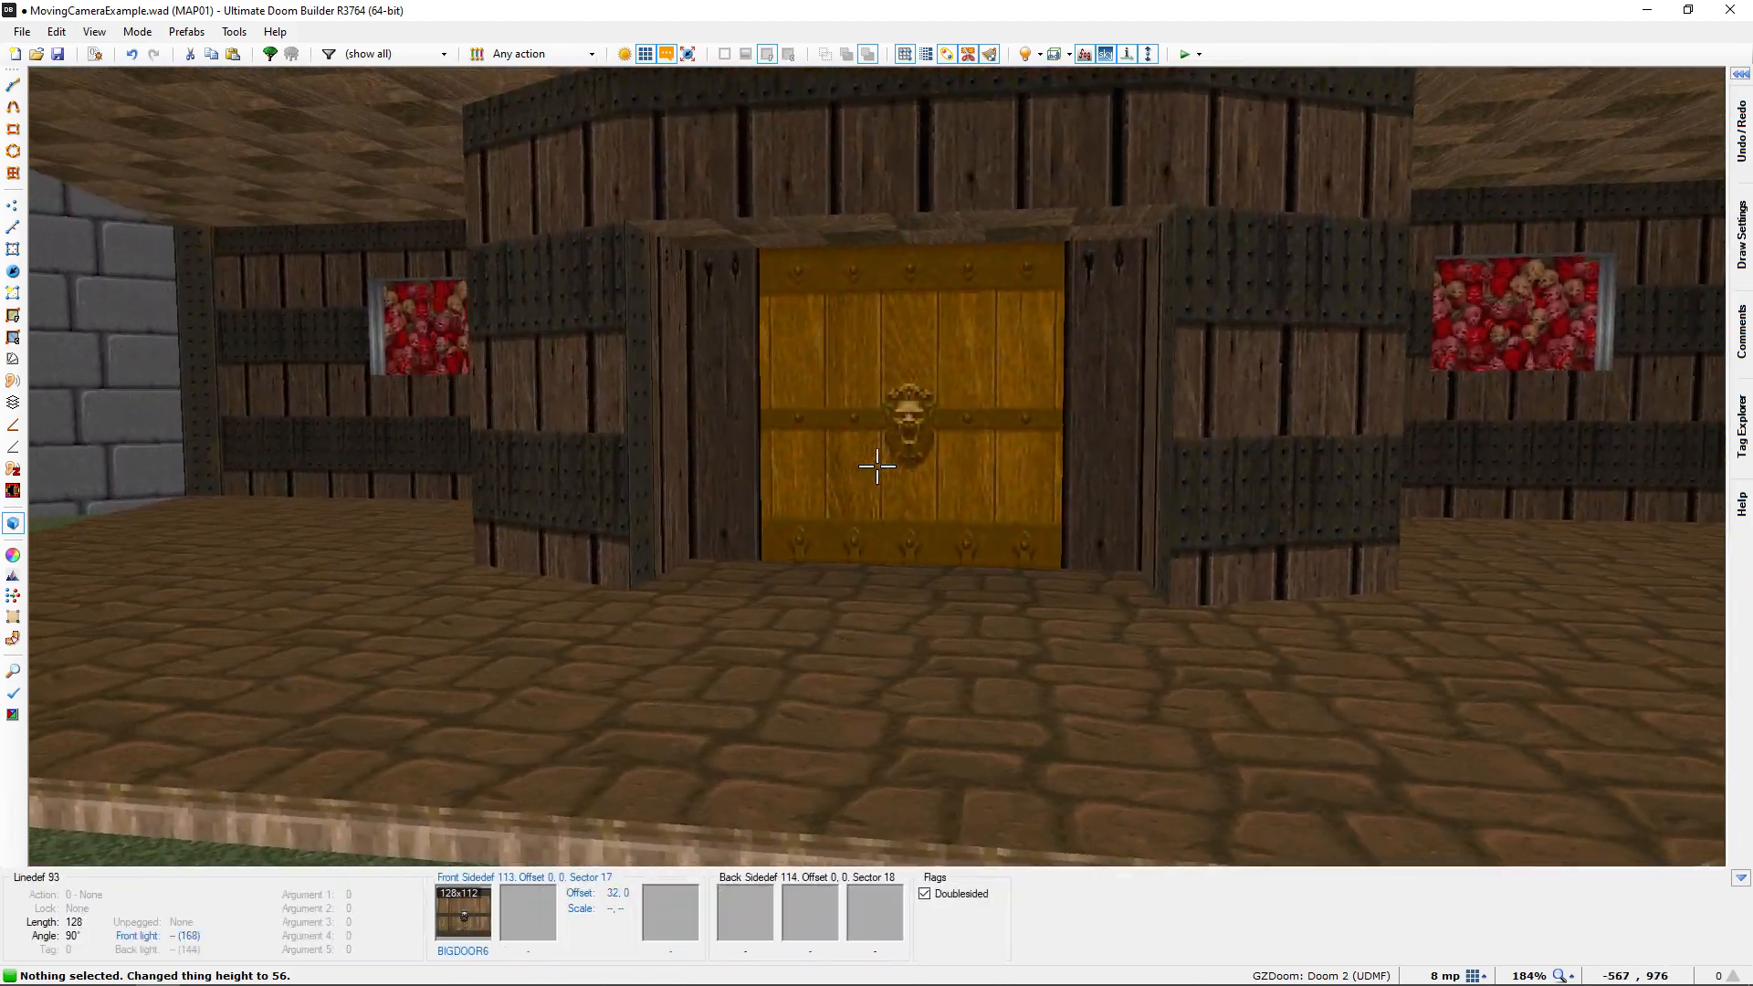
{"action": "key", "text": "d"}
{"action": "key", "text": "f"}
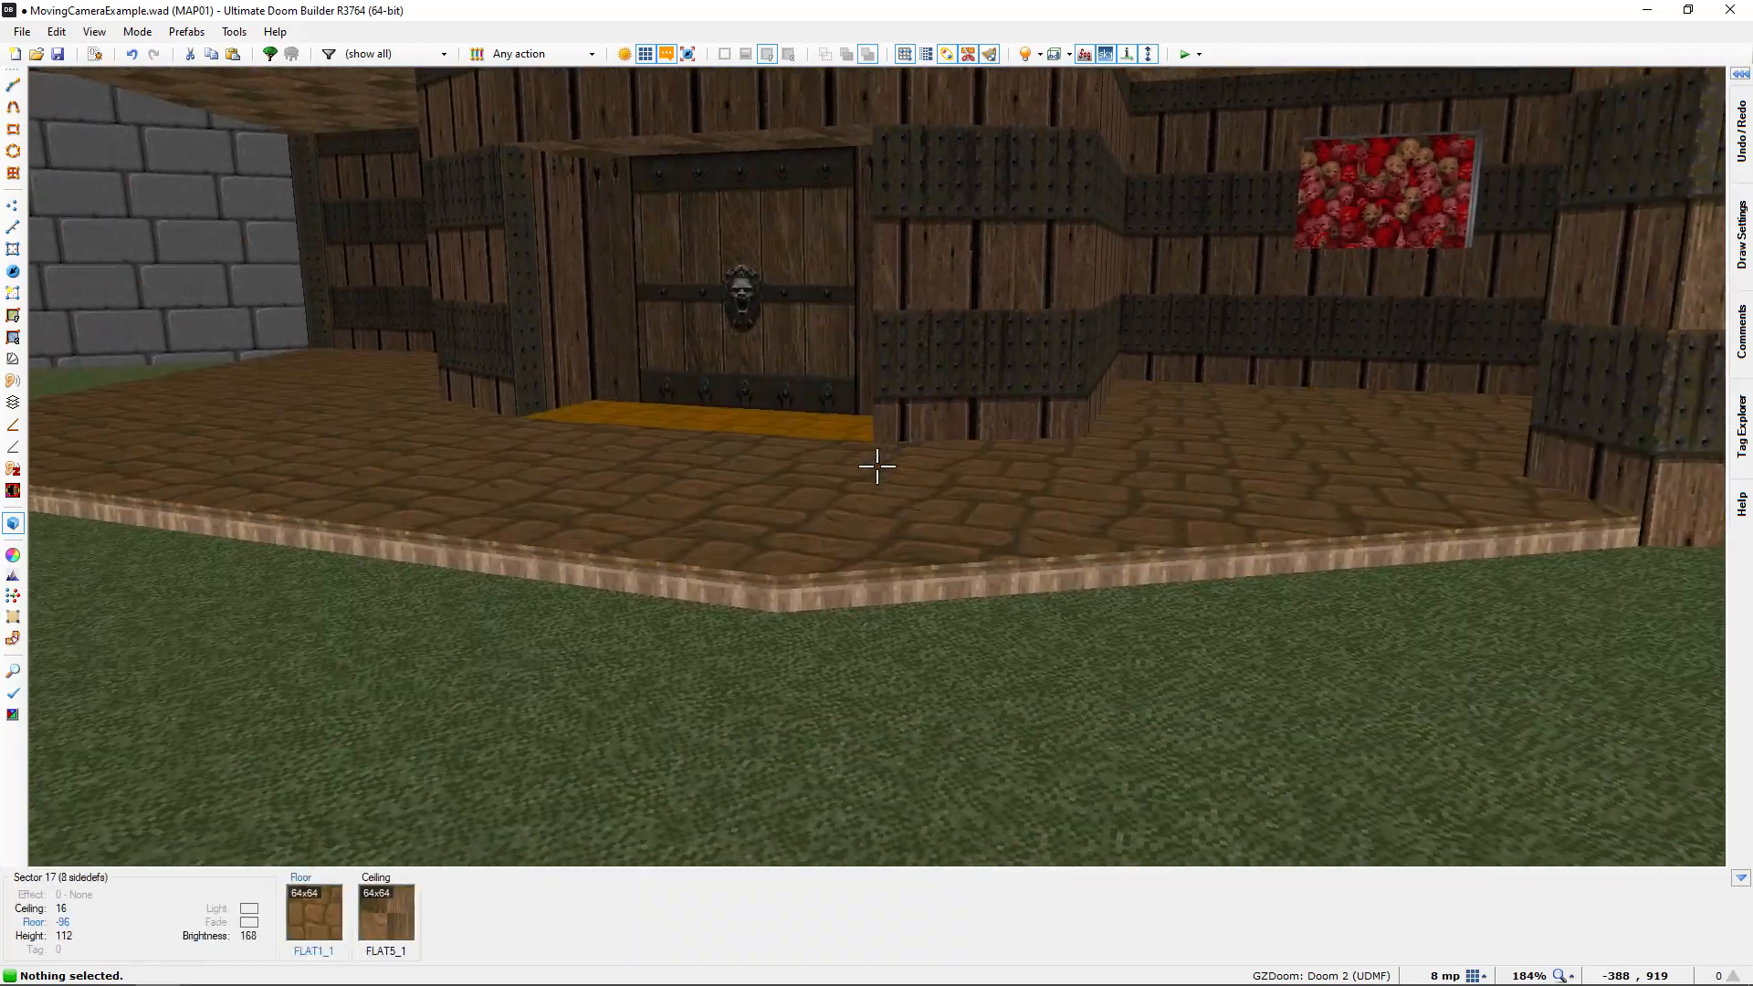
{"action": "key", "text": "e"}
{"action": "key", "text": "e"}
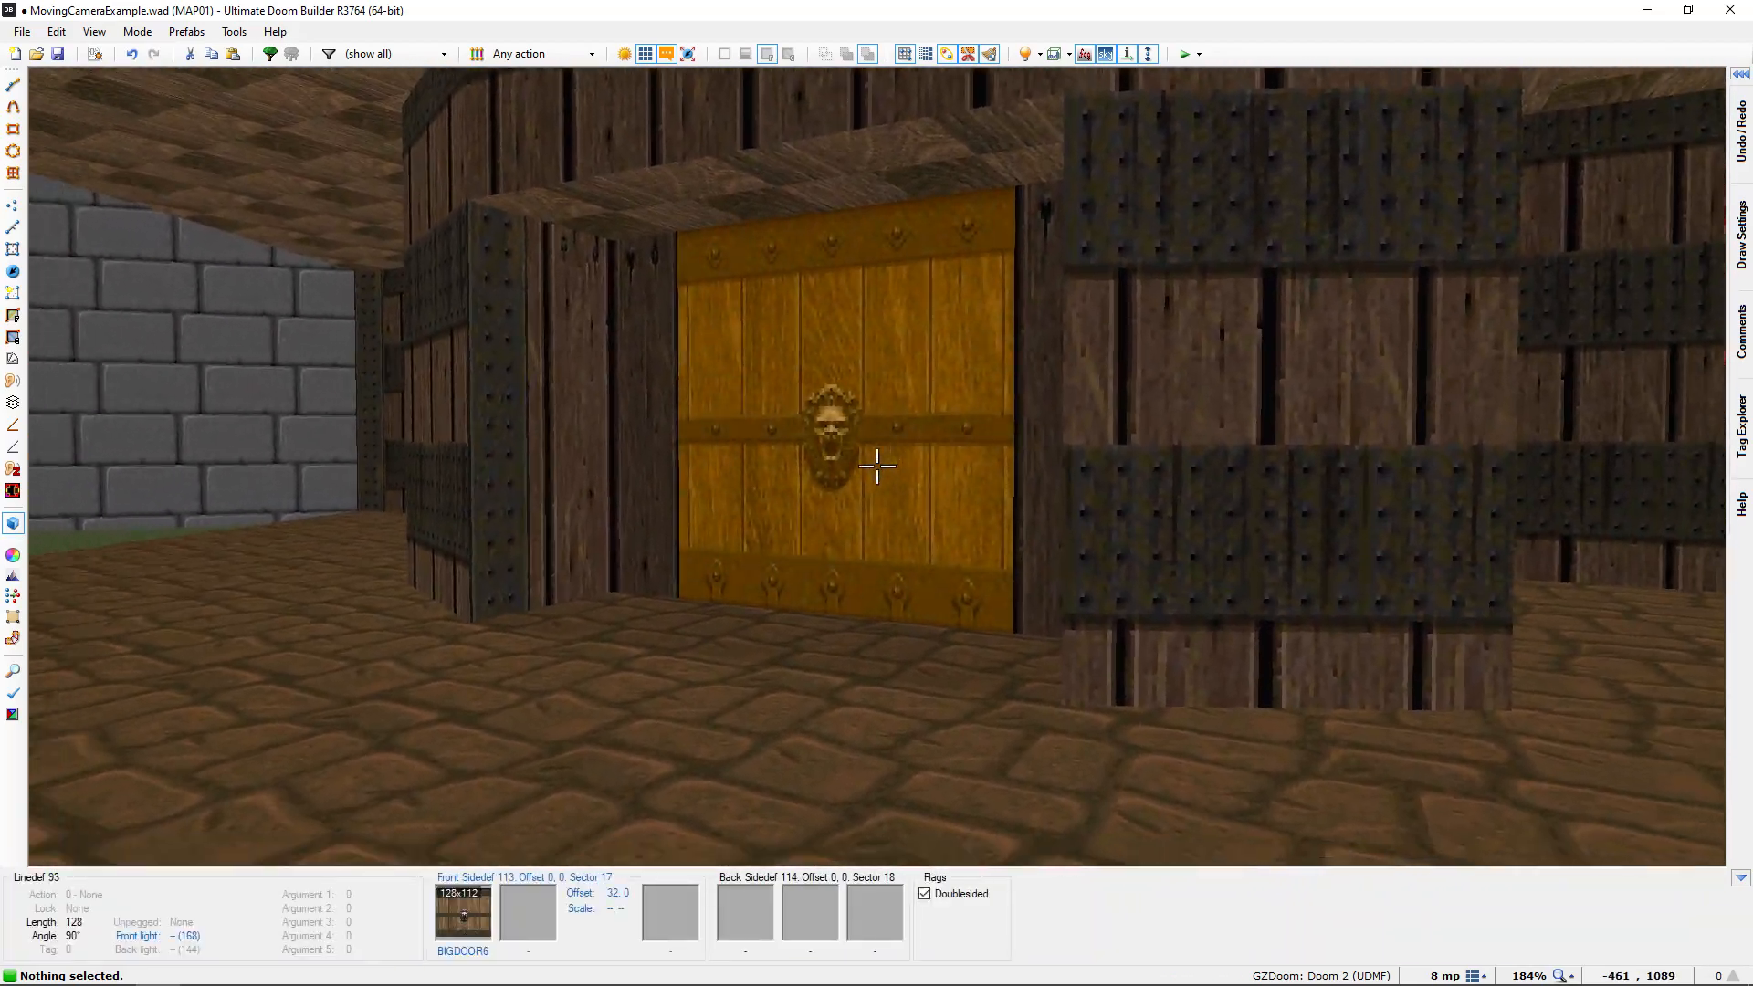
{"action": "key", "text": "q"}
{"action": "middle_click_drag", "start_coordinate": [932, 588], "coordinate": [823, 573]}
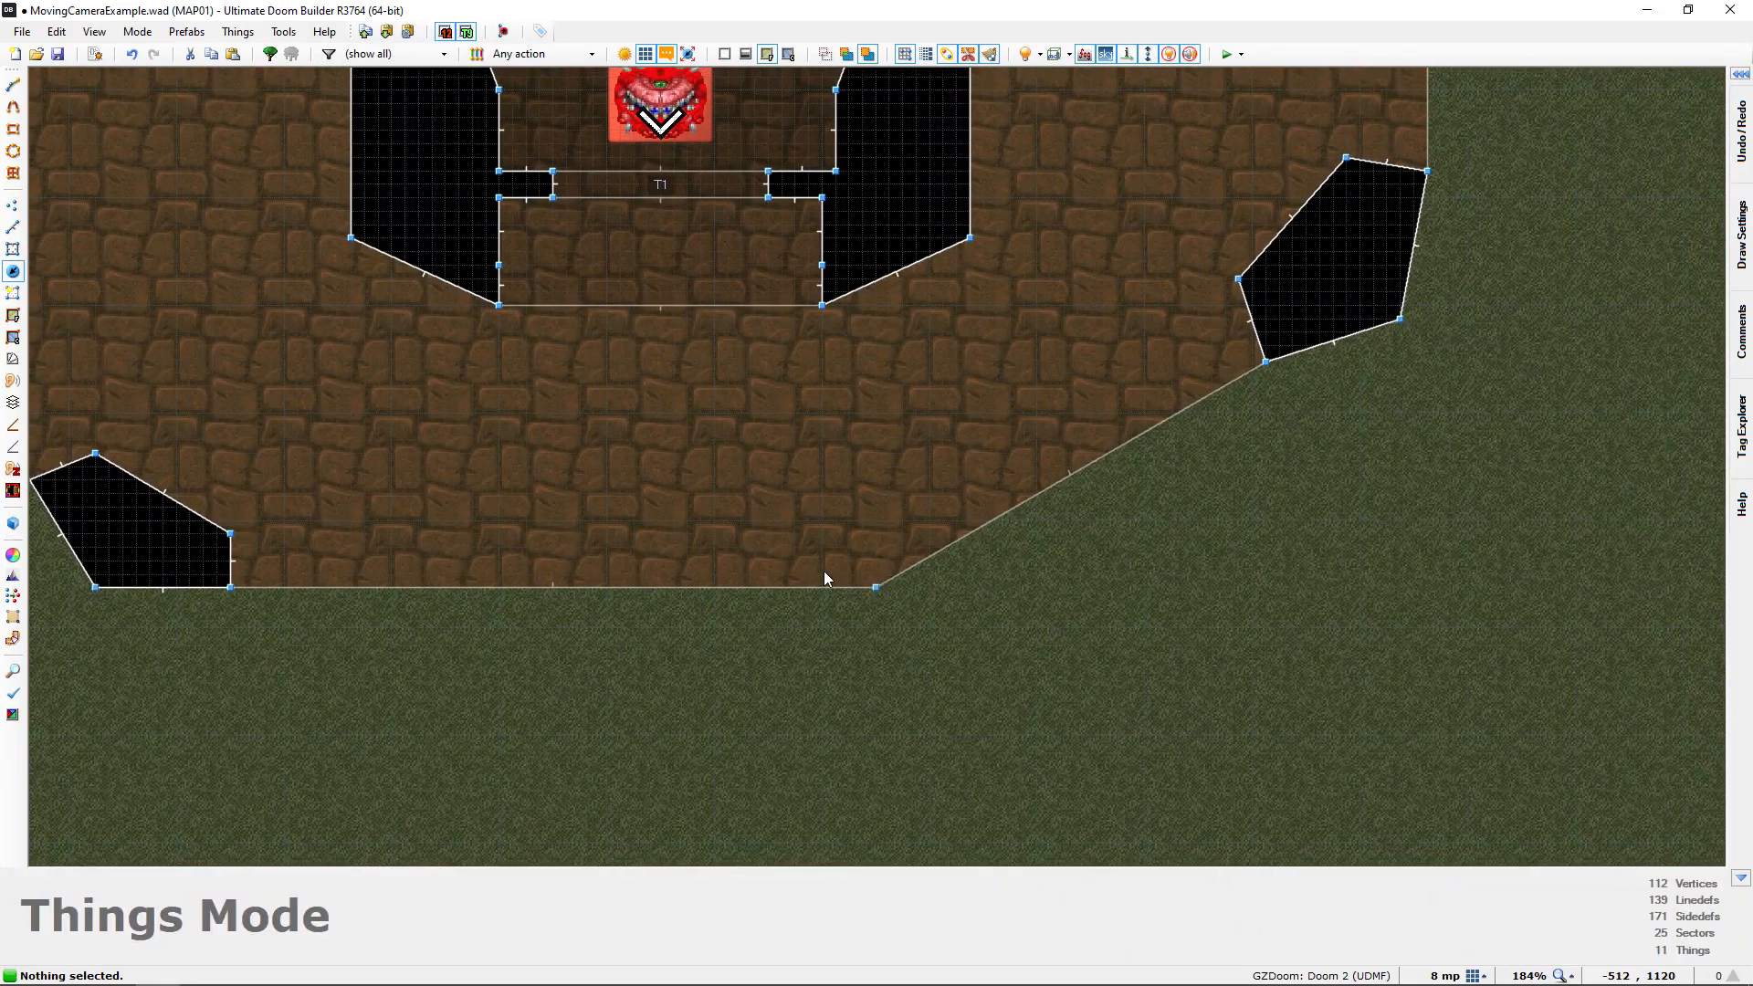
{"action": "right_click", "coordinate": [862, 529]}
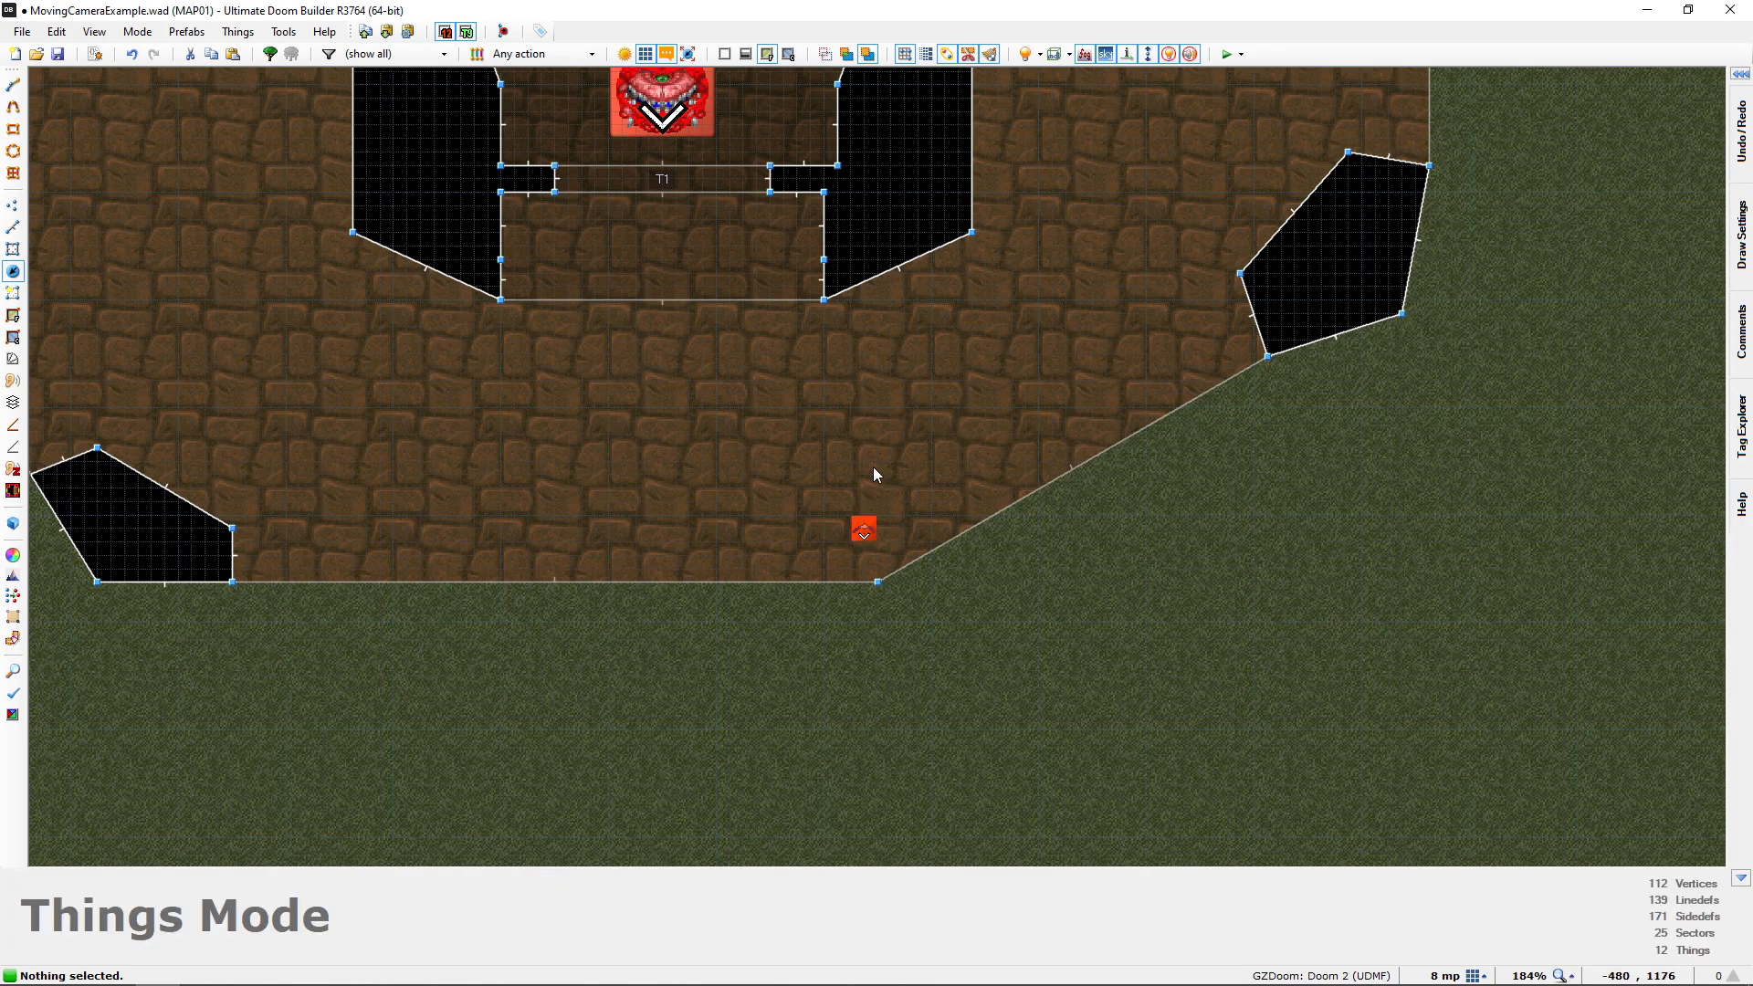
Raise the porch's Interpolation Point to a height of 56 in 3D, checking it against the building's door
{"action": "key", "text": "q"}
{"action": "key", "text": "d"}
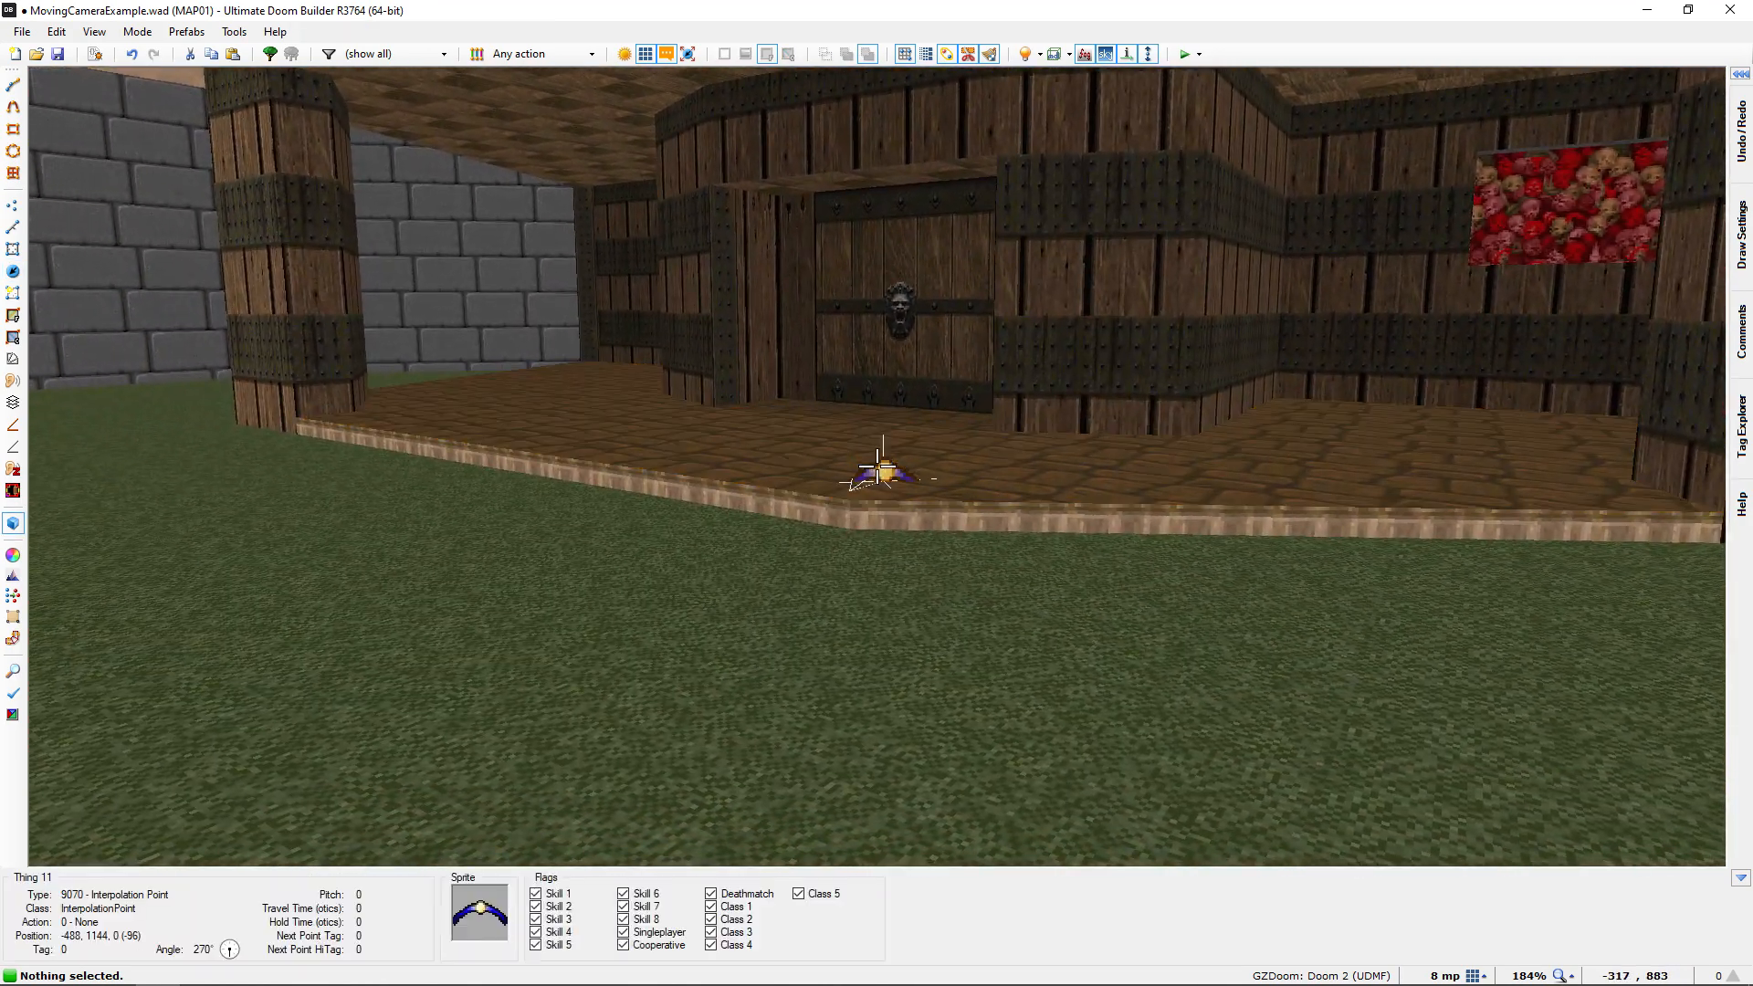
{"action": "left_click", "coordinate": [877, 467]}
{"action": "key", "text": "e"}
{"action": "key", "text": "d"}
{"action": "scroll", "coordinate": [877, 467], "scroll_direction": "up", "scroll_amount": 4}
{"action": "scroll", "coordinate": [876, 466], "scroll_direction": "up", "scroll_amount": 3}
{"action": "key", "text": "s"}
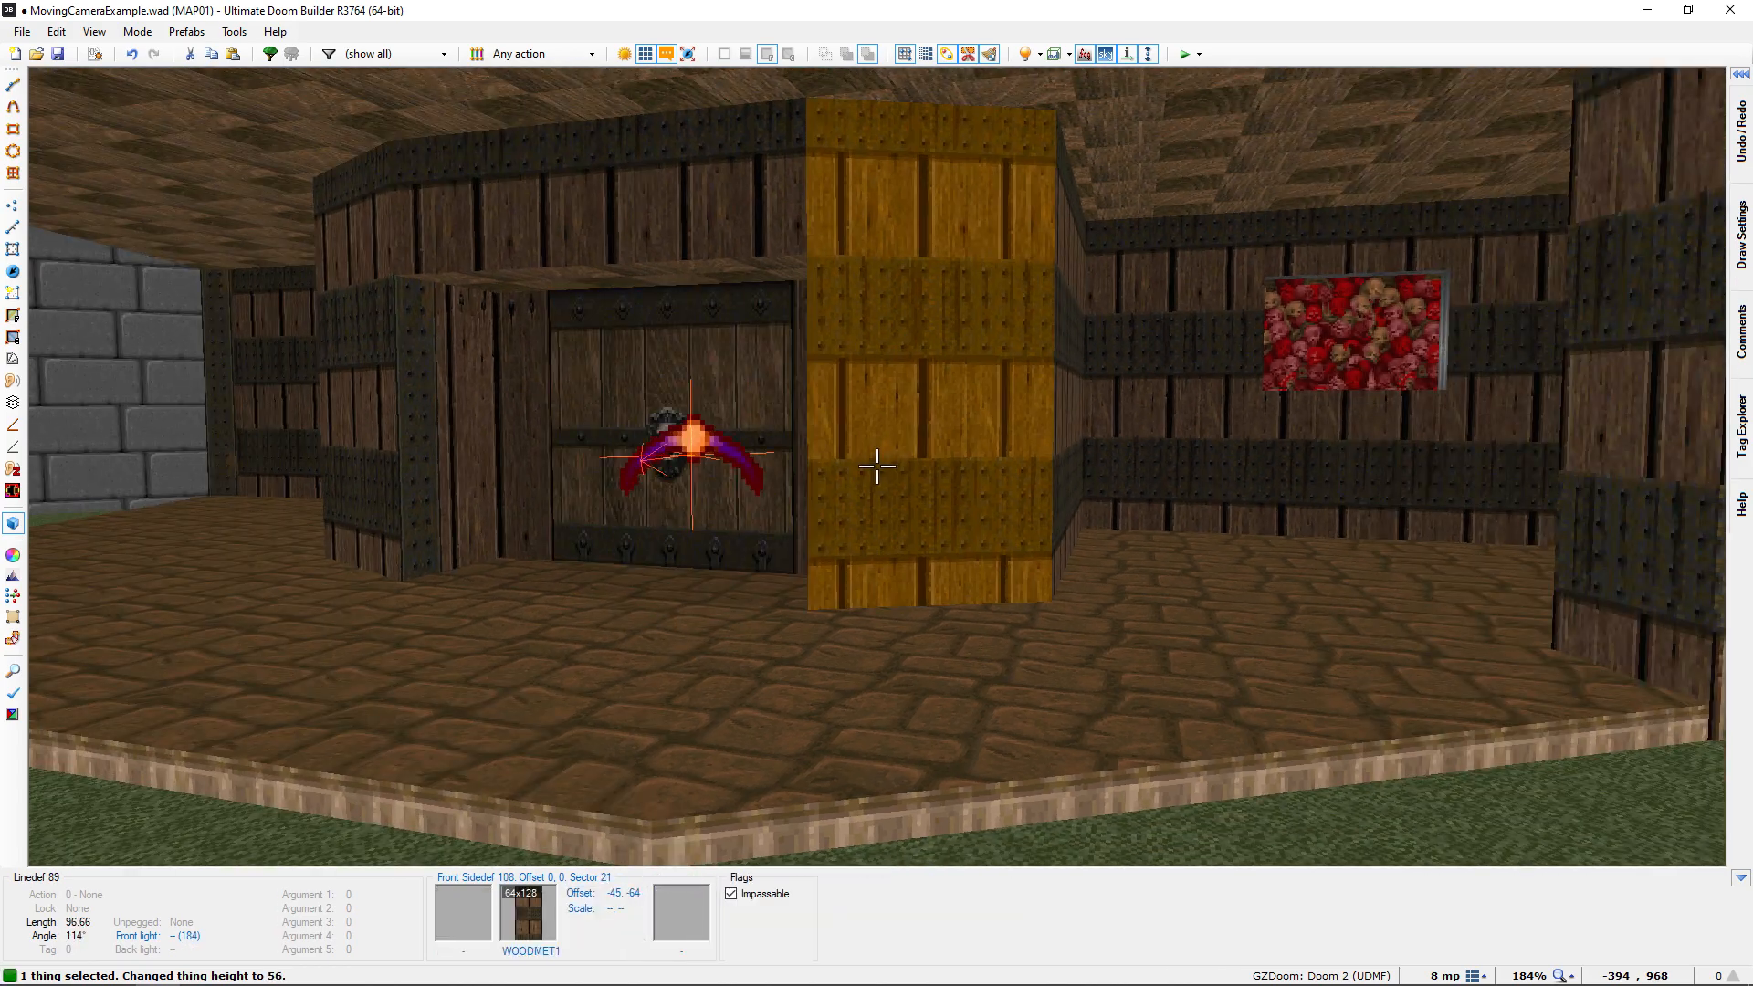
{"action": "key", "text": "e"}
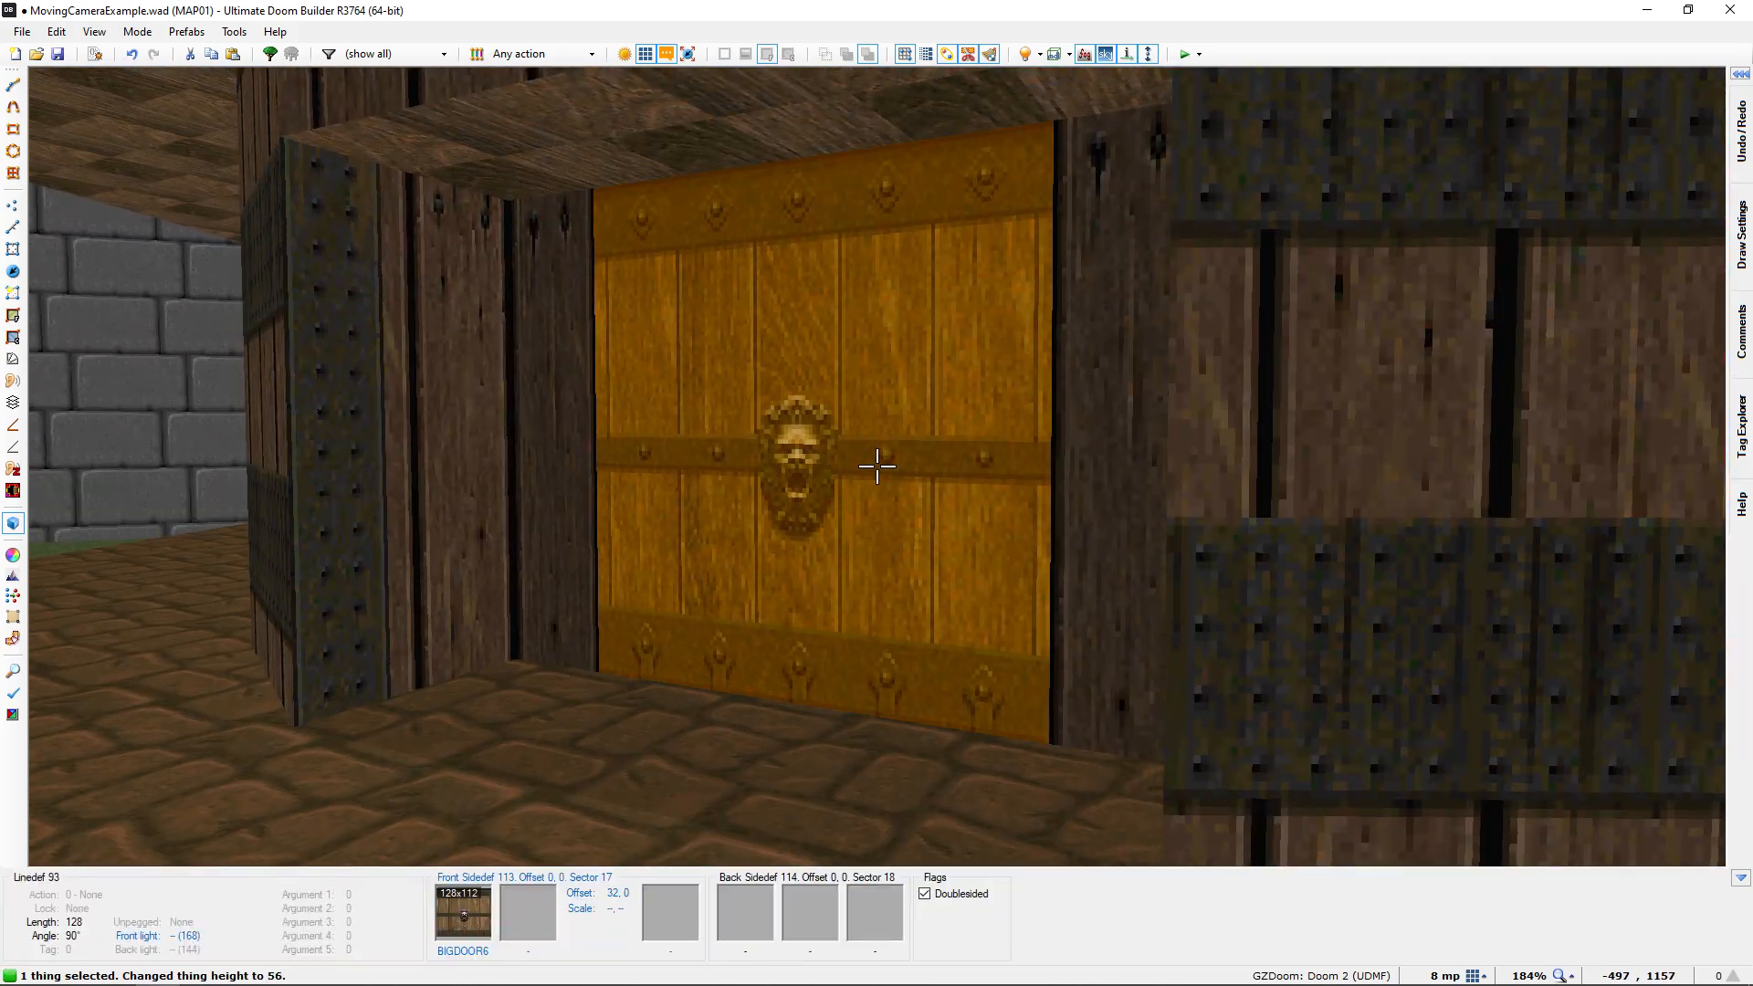
{"action": "key", "text": "d"}
{"action": "left_click", "coordinate": [877, 467]}
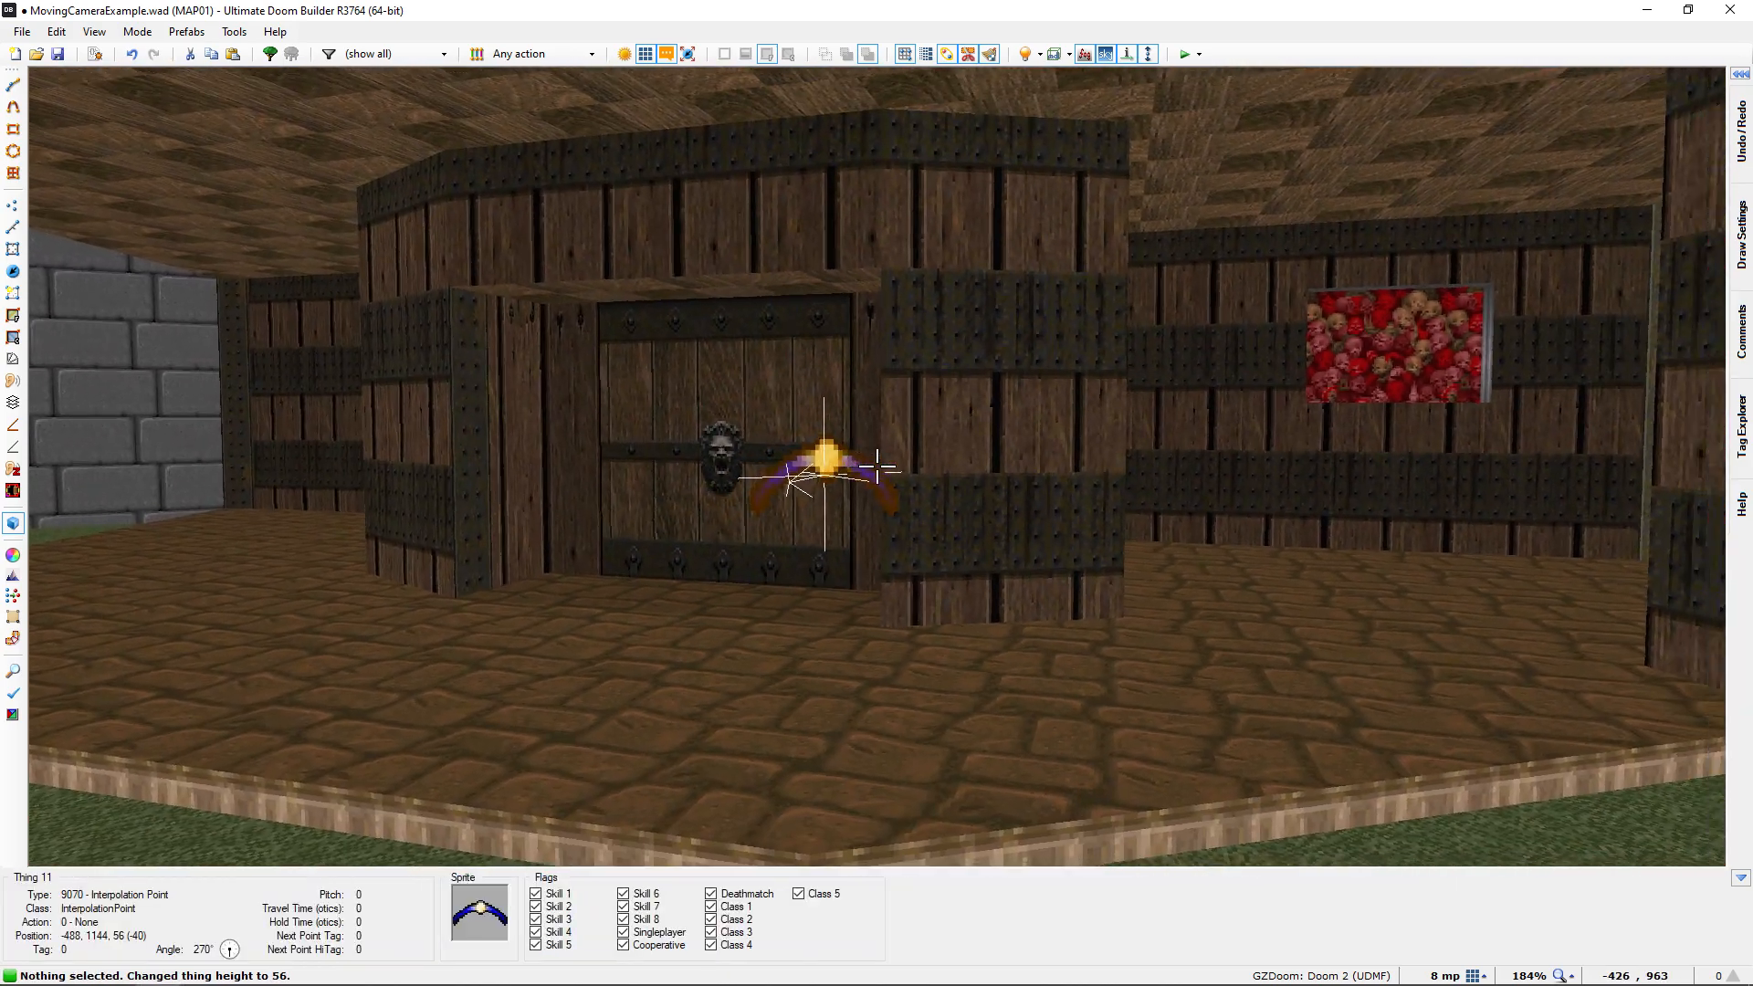
Assign the unused tag 3 to the Interpolation Point in the window
{"action": "key", "text": "d"}
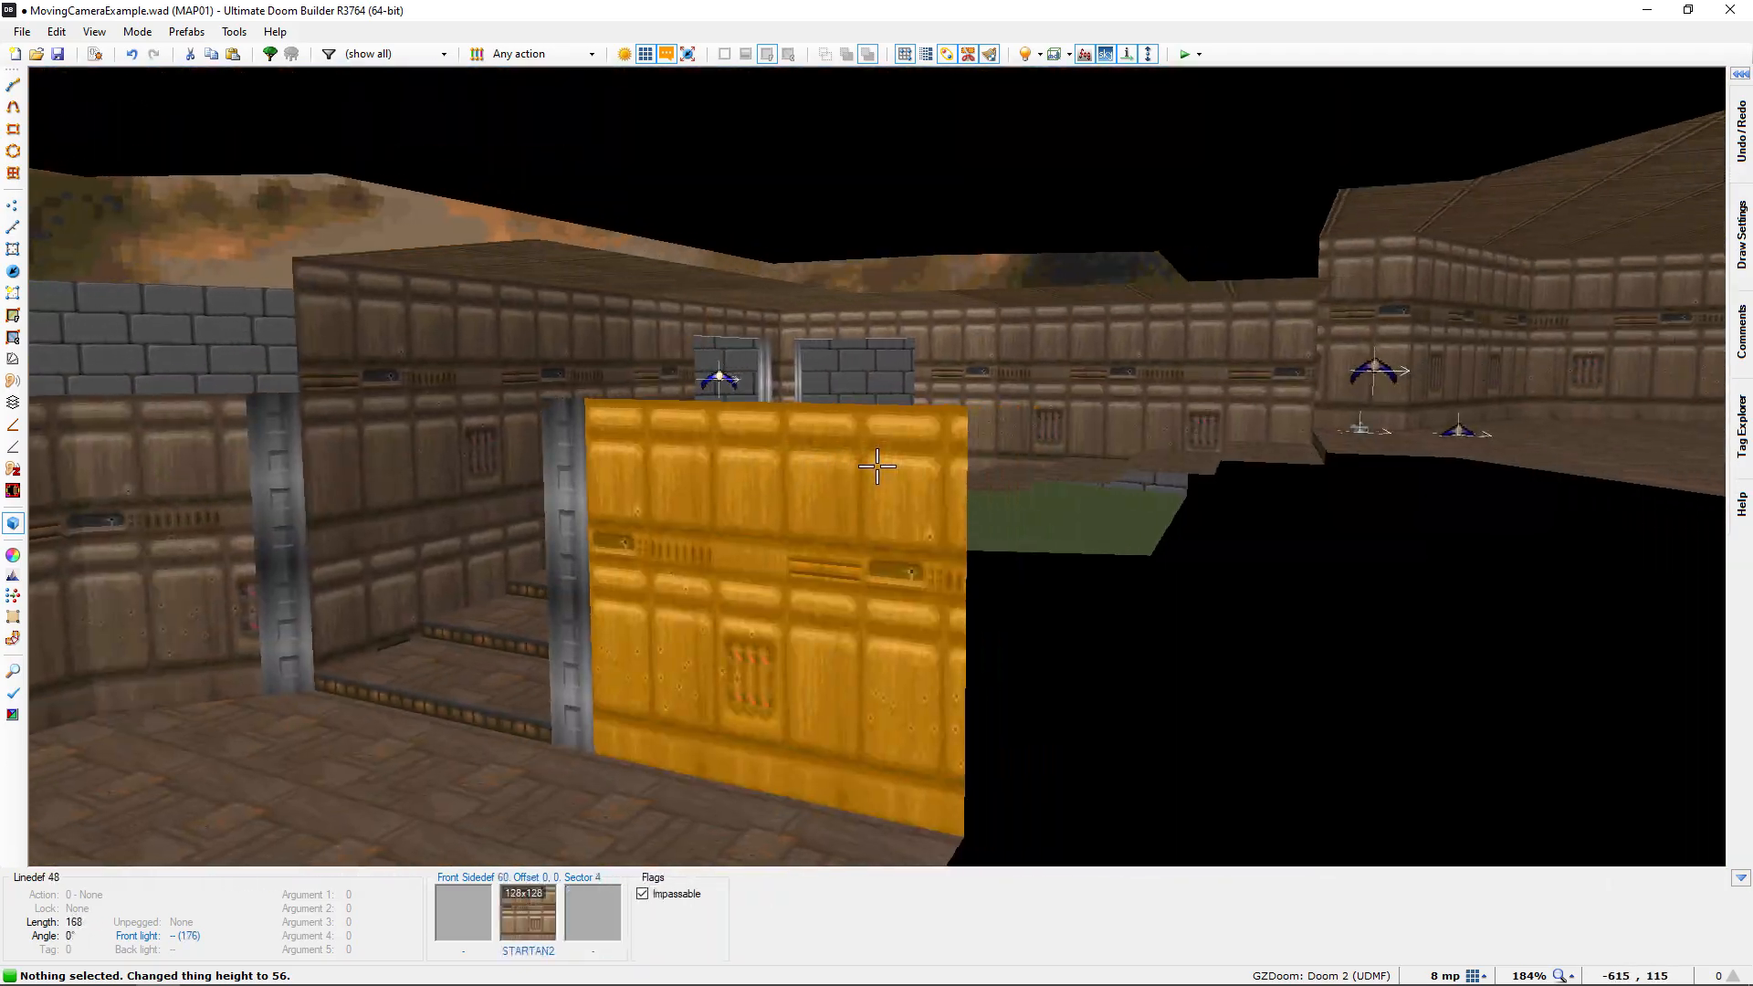
{"action": "key", "text": "e"}
{"action": "key", "text": "f"}
{"action": "key", "text": "e"}
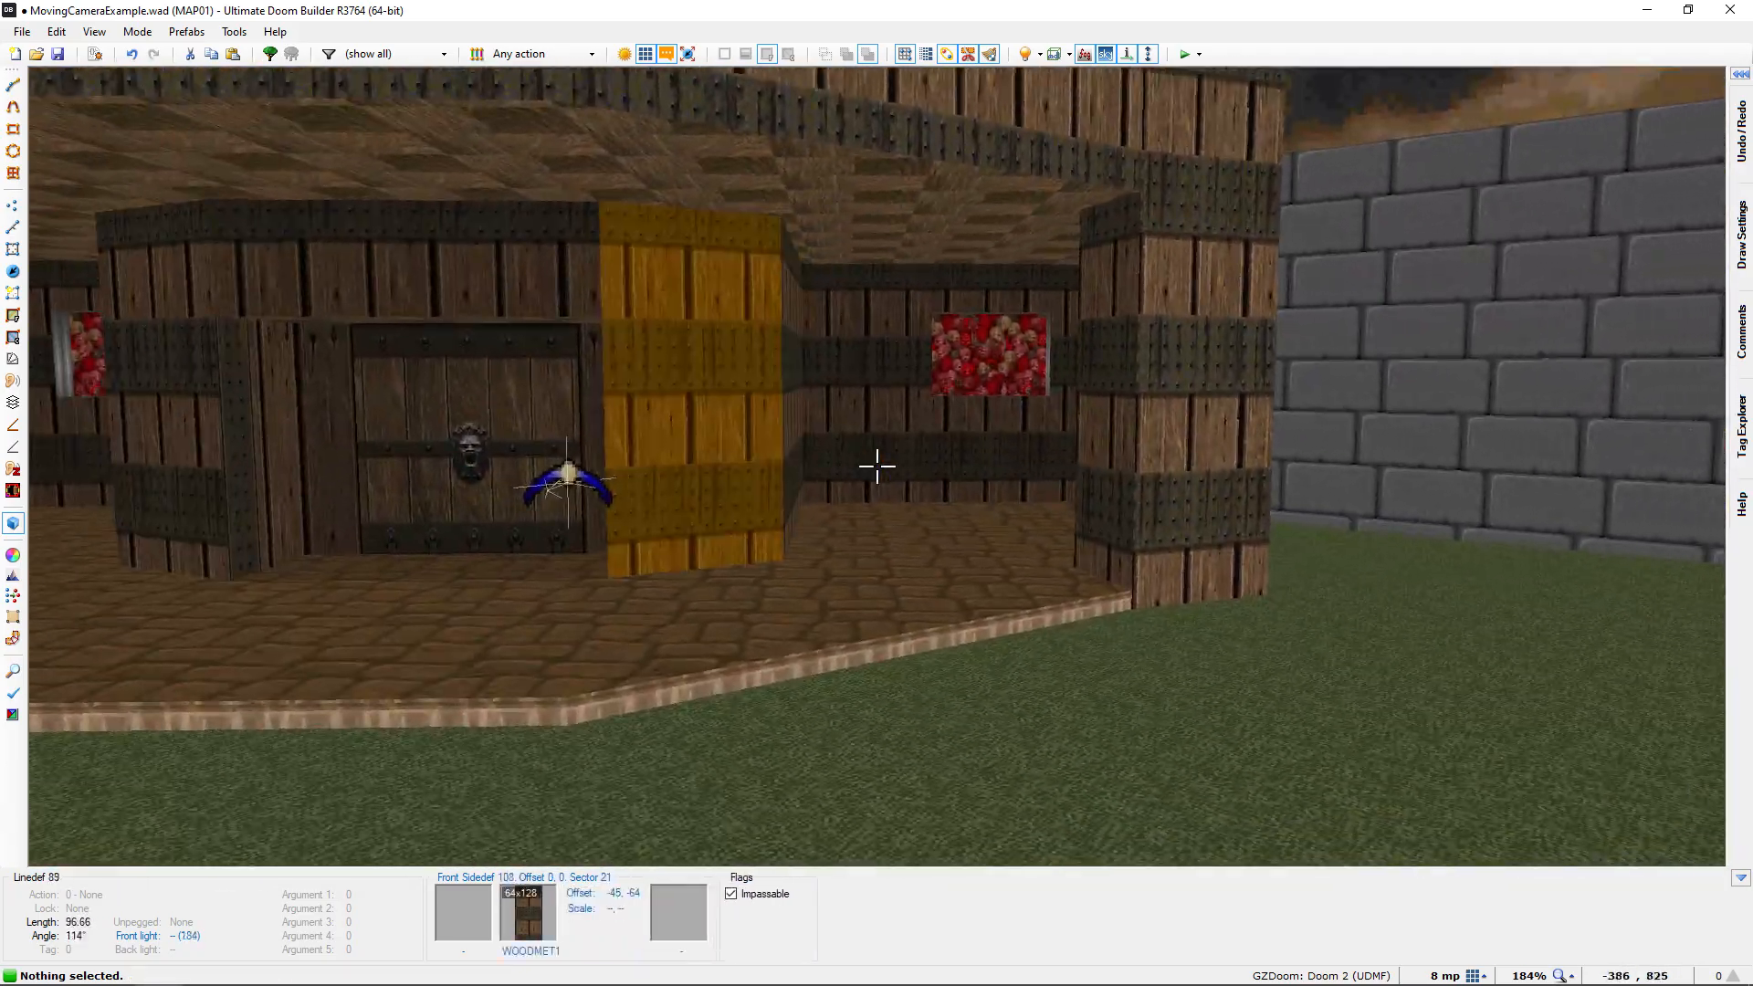
{"action": "key", "text": "w"}
{"action": "scroll", "coordinate": [873, 469], "scroll_direction": "down", "scroll_amount": 3}
{"action": "middle_click_drag", "start_coordinate": [873, 468], "coordinate": [819, 284]}
{"action": "middle_click_drag", "start_coordinate": [1167, 495], "coordinate": [1015, 672]}
{"action": "middle_click_drag", "start_coordinate": [888, 440], "coordinate": [815, 441]}
{"action": "scroll", "coordinate": [859, 452], "scroll_direction": "up", "scroll_amount": 3}
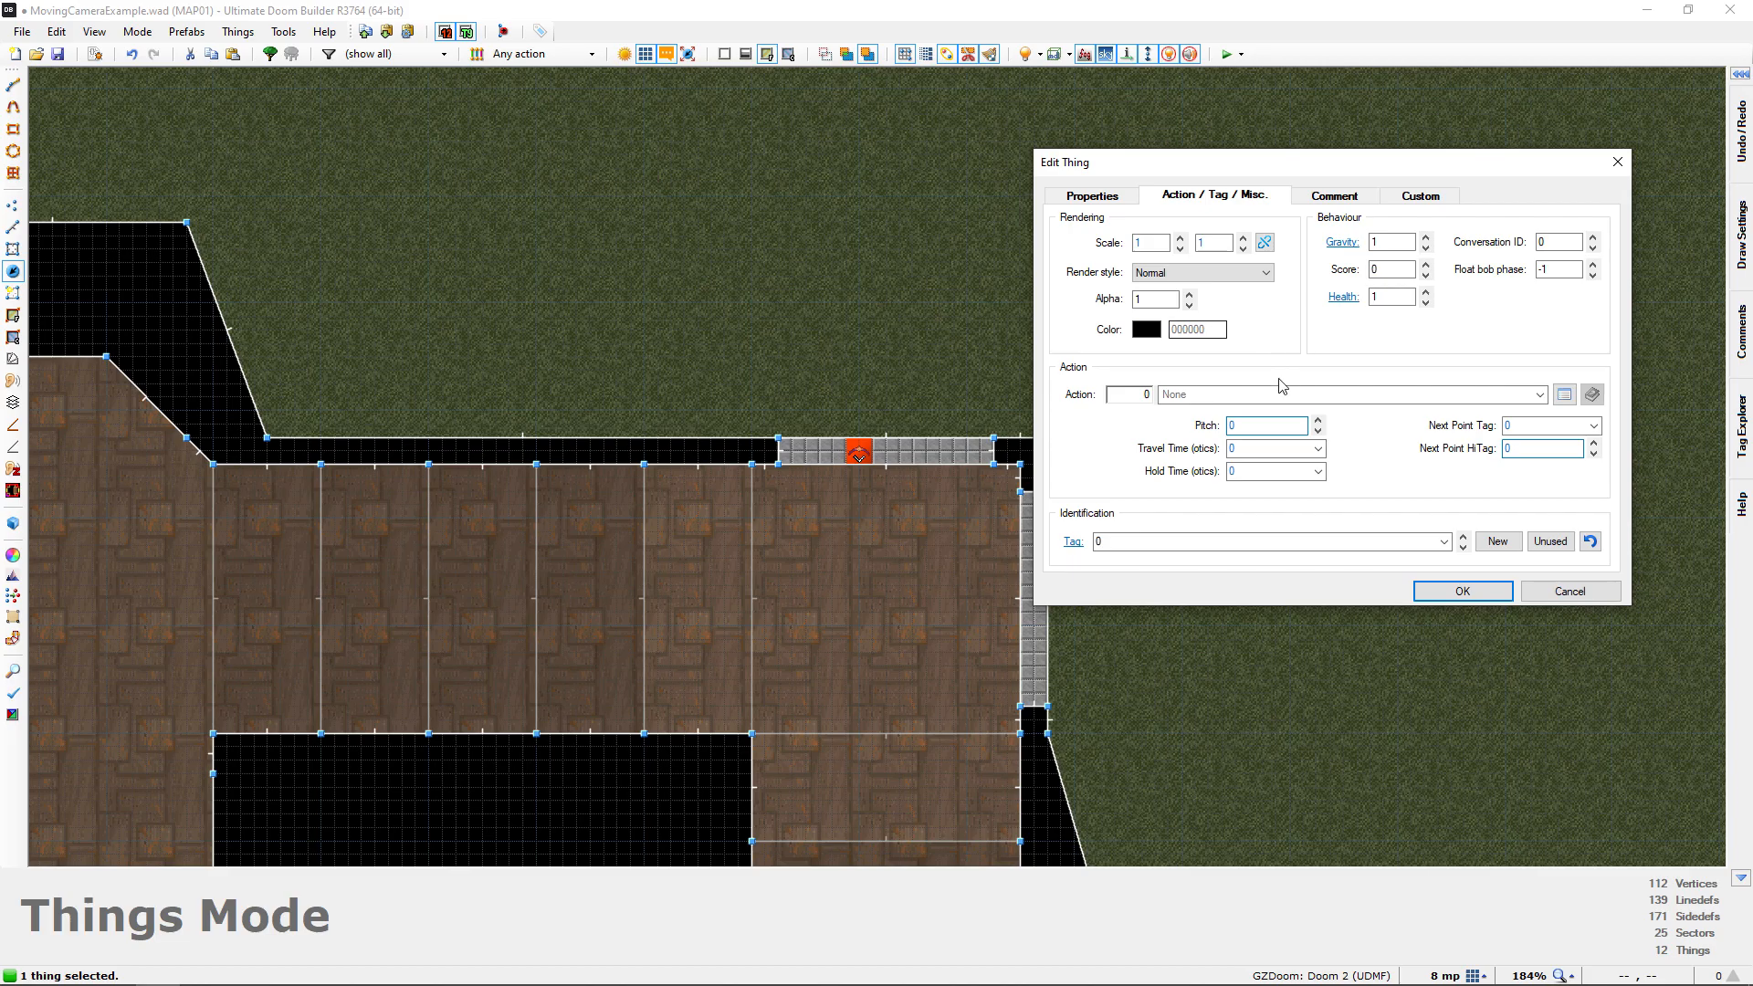
{"action": "left_click", "coordinate": [1459, 592]}
Assign the unused tag 4 to the Interpolation Point on the wooden building's porch
{"action": "left_click_drag", "start_coordinate": [777, 317], "coordinate": [803, 362]}
{"action": "scroll", "coordinate": [785, 376], "scroll_direction": "down", "scroll_amount": 2}
{"action": "middle_click_drag", "start_coordinate": [785, 376], "coordinate": [1104, 714]}
{"action": "middle_click_drag", "start_coordinate": [868, 466], "coordinate": [893, 577]}
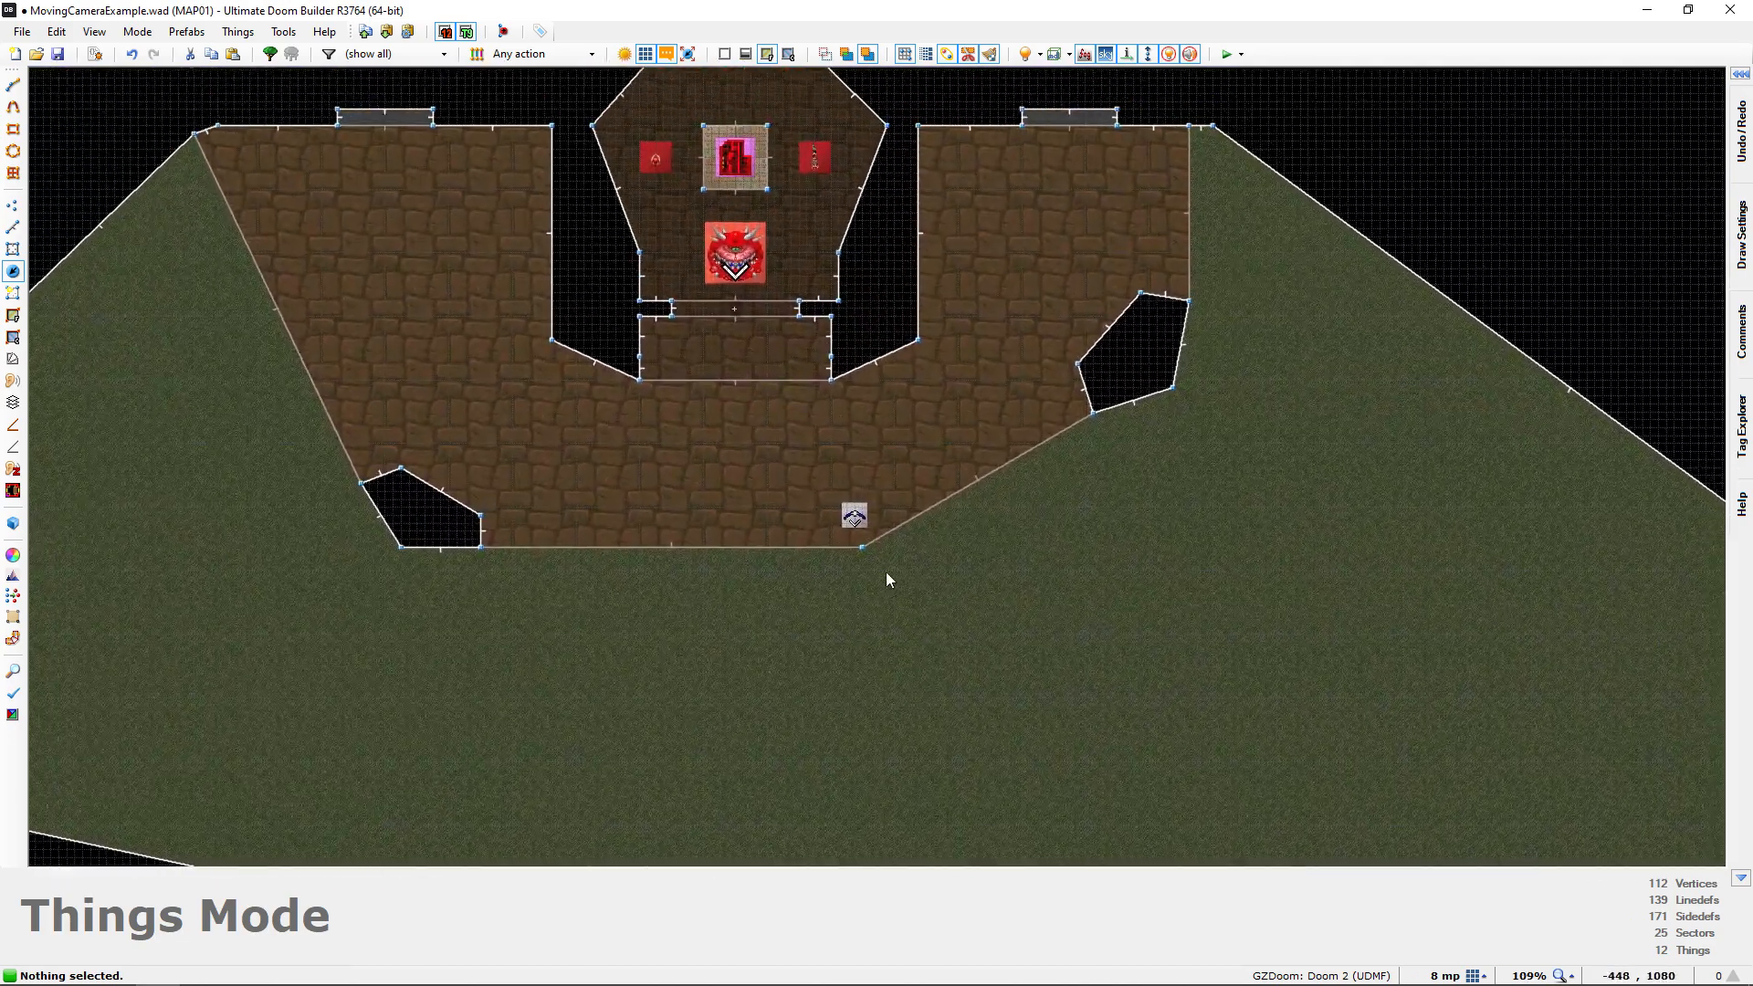
{"action": "scroll", "coordinate": [888, 534], "scroll_direction": "up", "scroll_amount": 2}
{"action": "right_click", "coordinate": [1034, 539]}
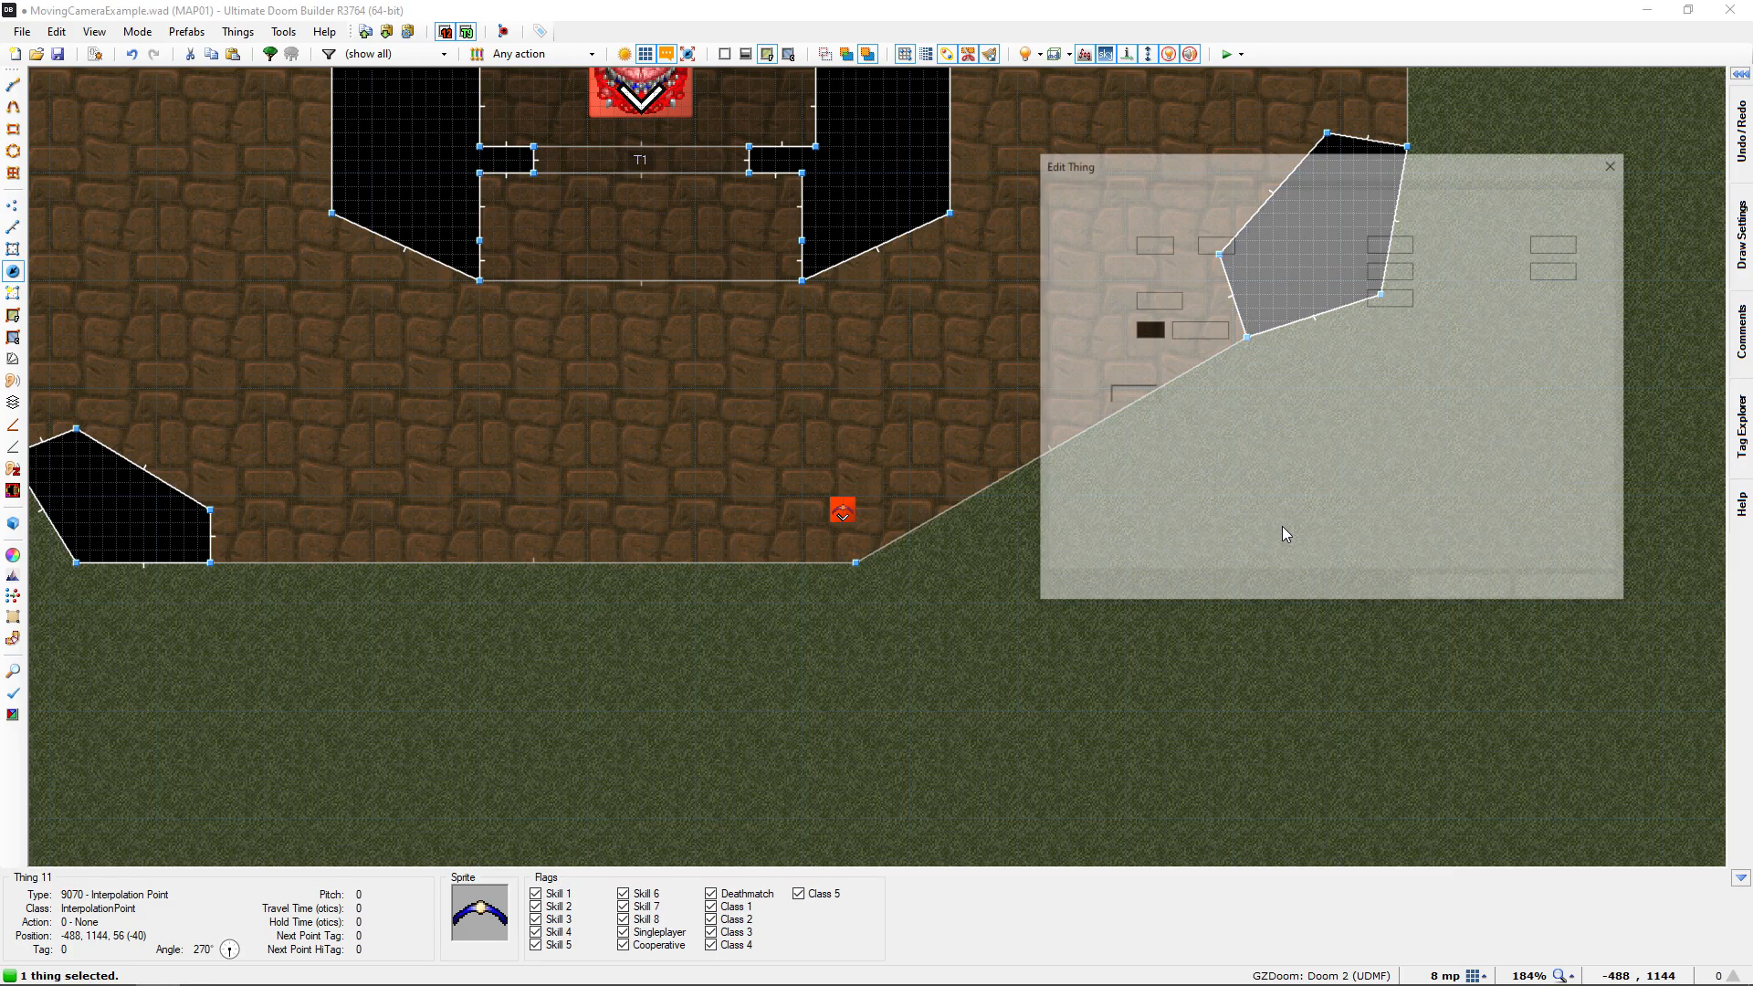
{"action": "left_click", "coordinate": [1549, 542]}
{"action": "left_click", "coordinate": [1457, 592]}
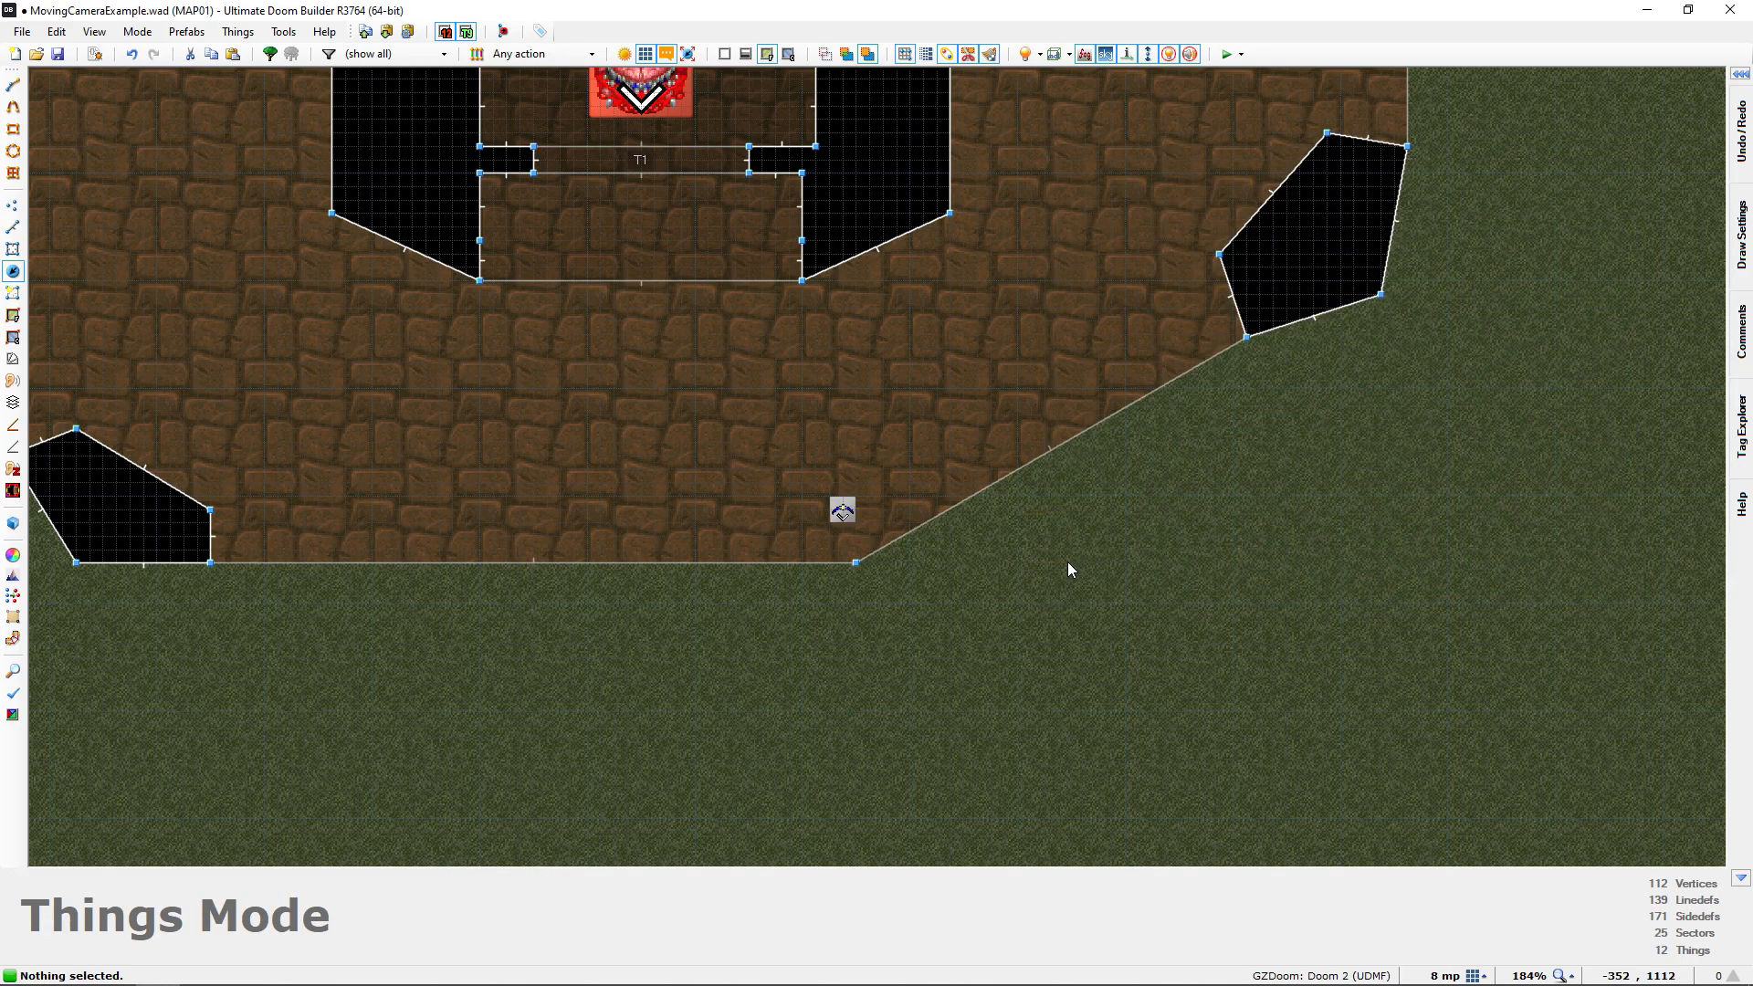
Examine the whole camera path in 3D, from the start room's Interpolation Point through the doorway and window to the porch
{"action": "middle_click_drag", "start_coordinate": [1022, 529], "coordinate": [809, 361]}
{"action": "scroll", "coordinate": [821, 388], "scroll_direction": "down", "scroll_amount": 3}
{"action": "middle_click_drag", "start_coordinate": [1014, 598], "coordinate": [1058, 715]}
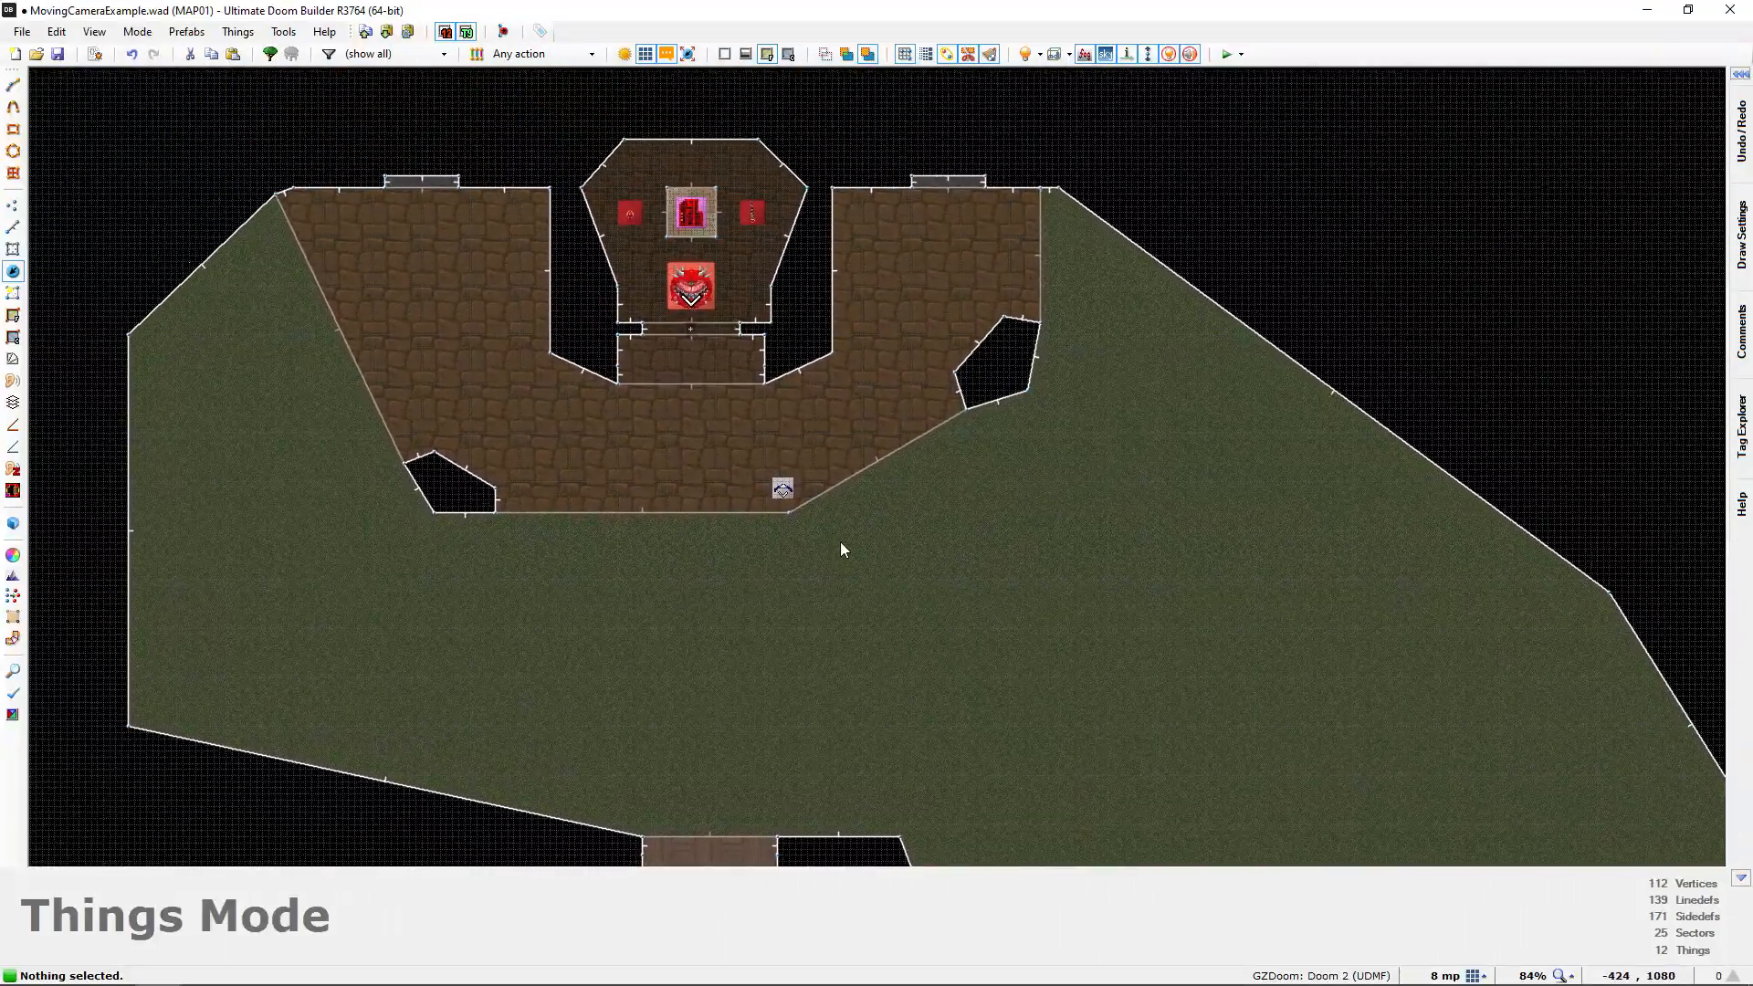
{"action": "key", "text": "q"}
{"action": "key", "text": "s"}
{"action": "key", "text": "w"}
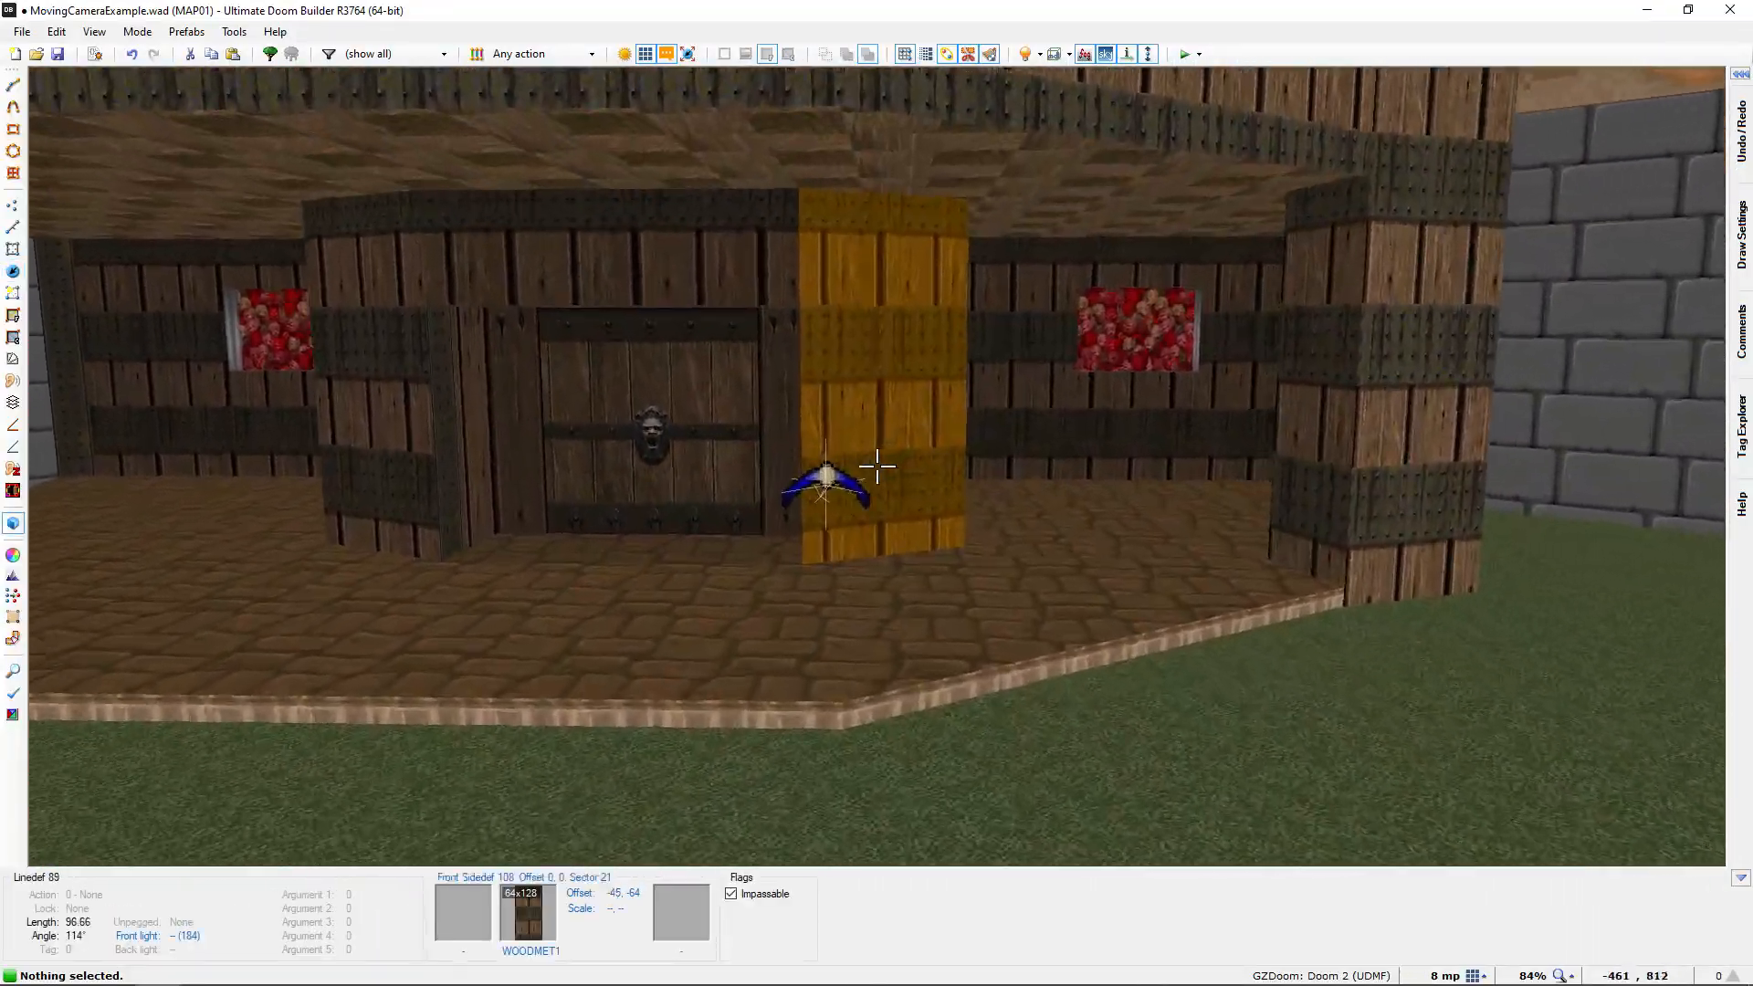
{"action": "key", "text": "s"}
{"action": "key", "text": "s"}
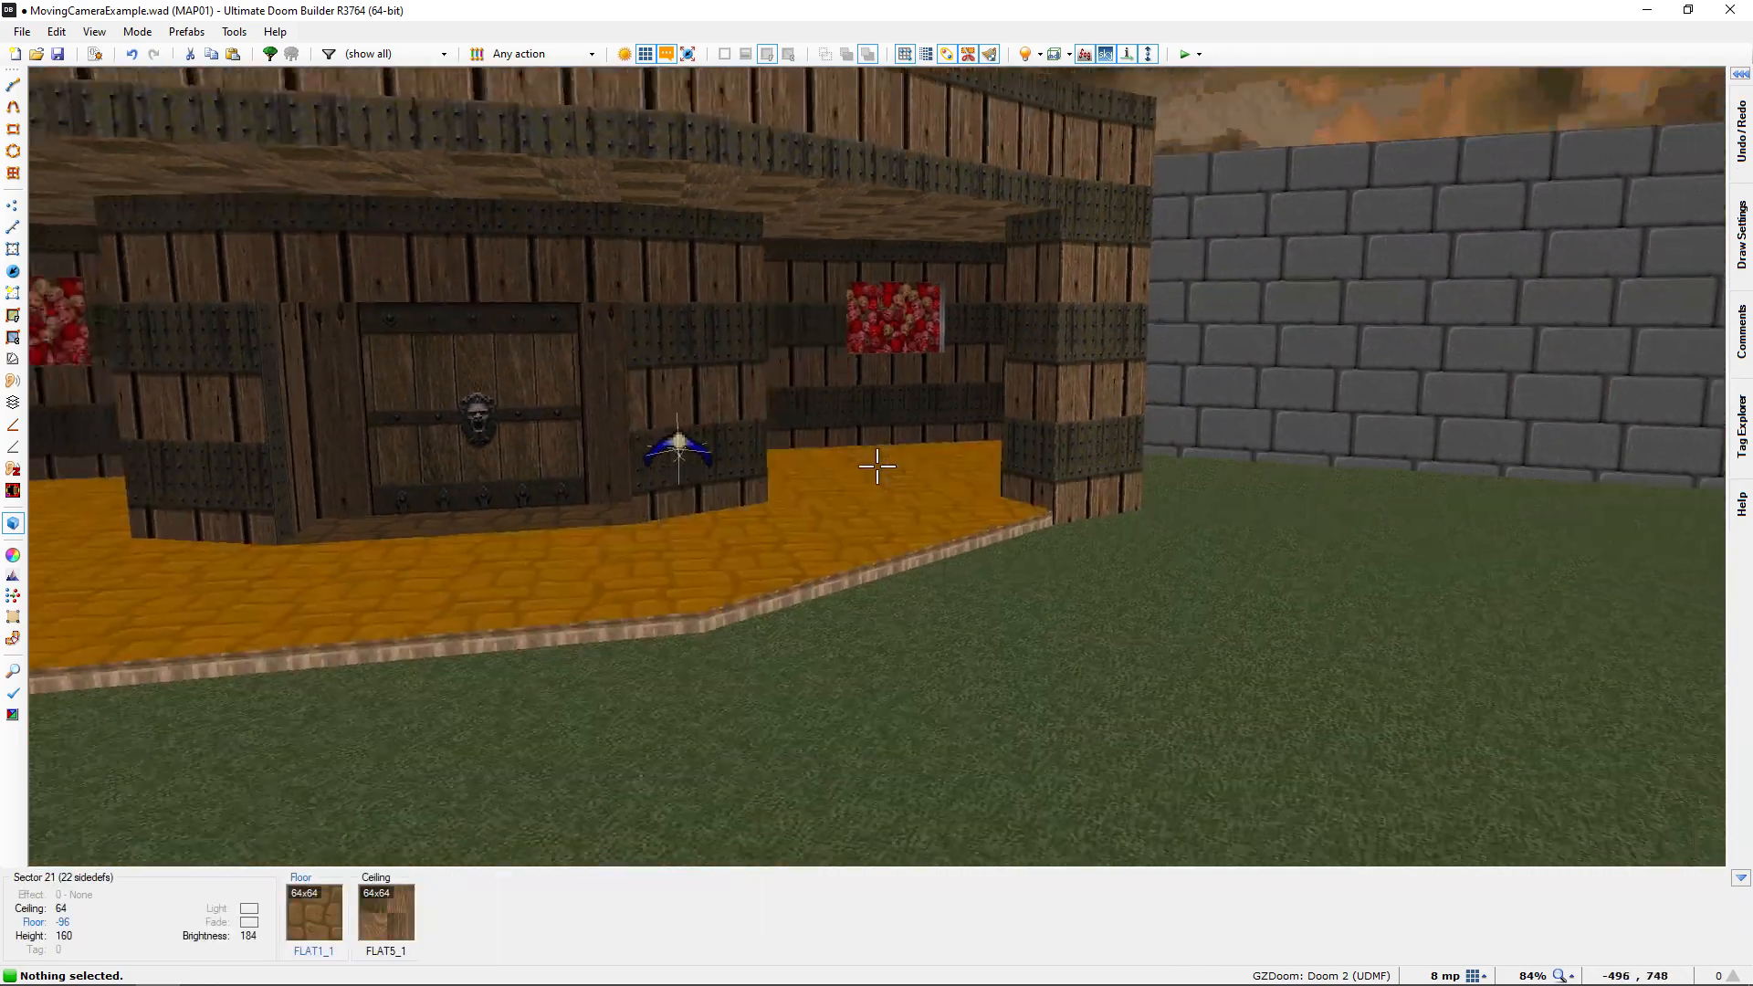
{"action": "key", "text": "w"}
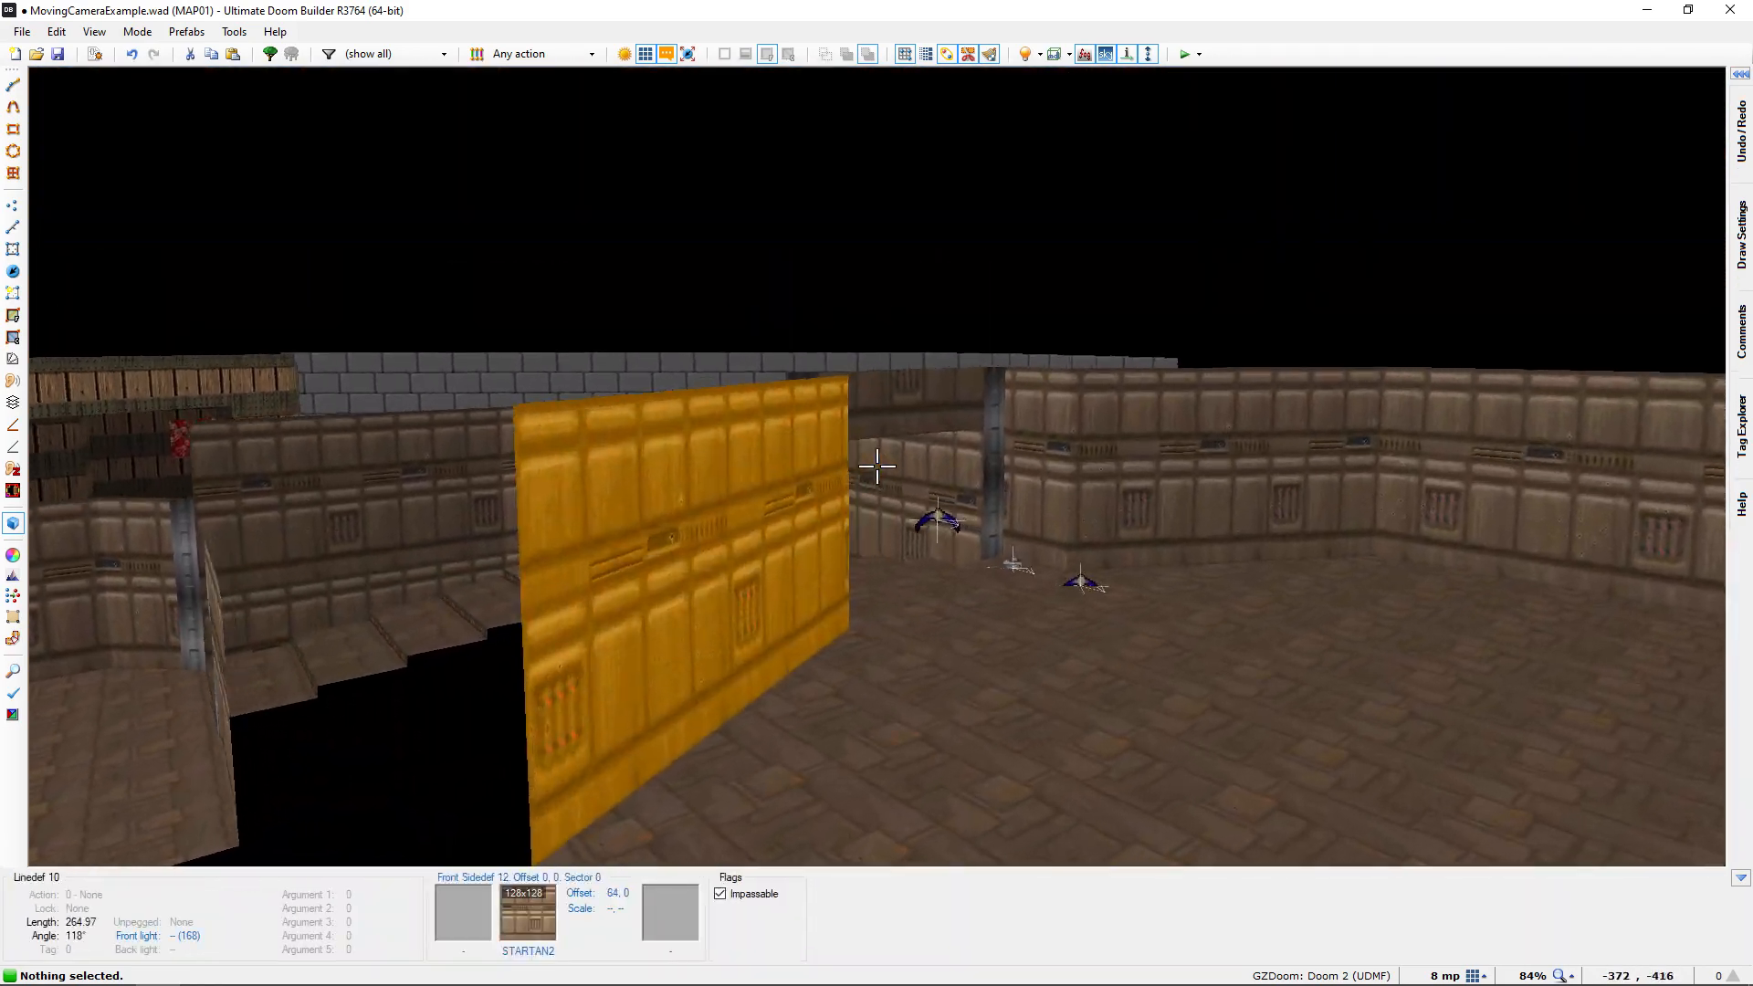
{"action": "key", "text": "w"}
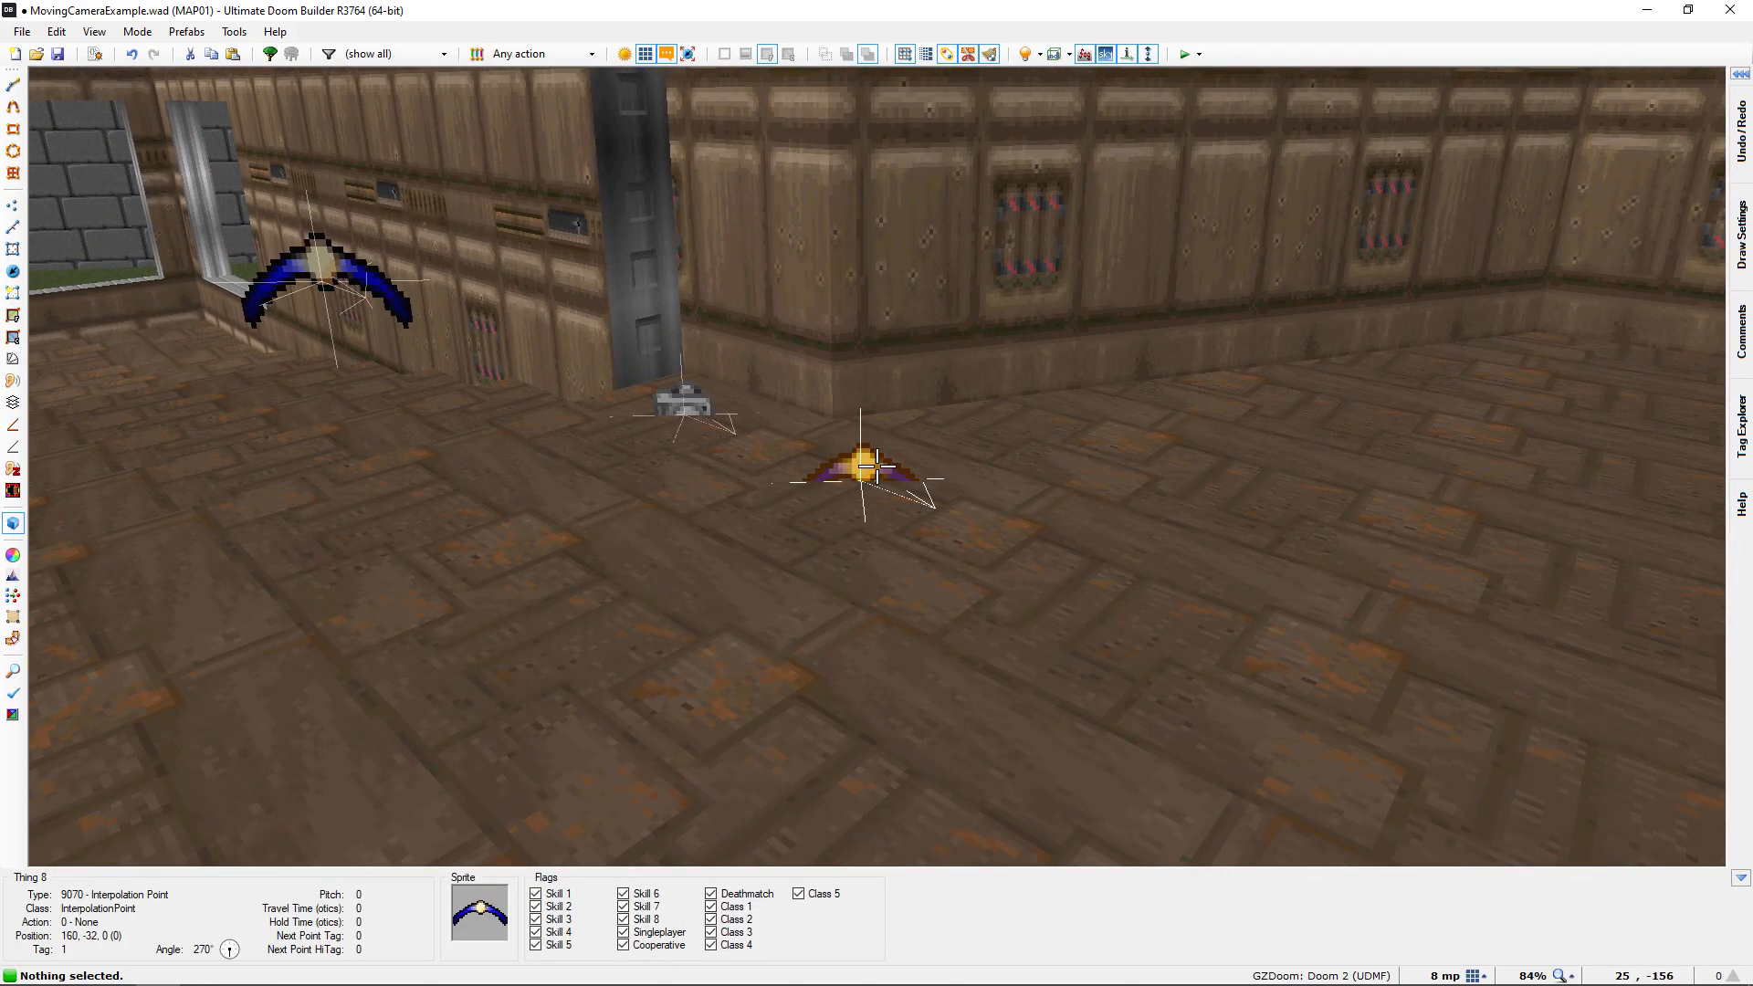
{"action": "key", "text": "s"}
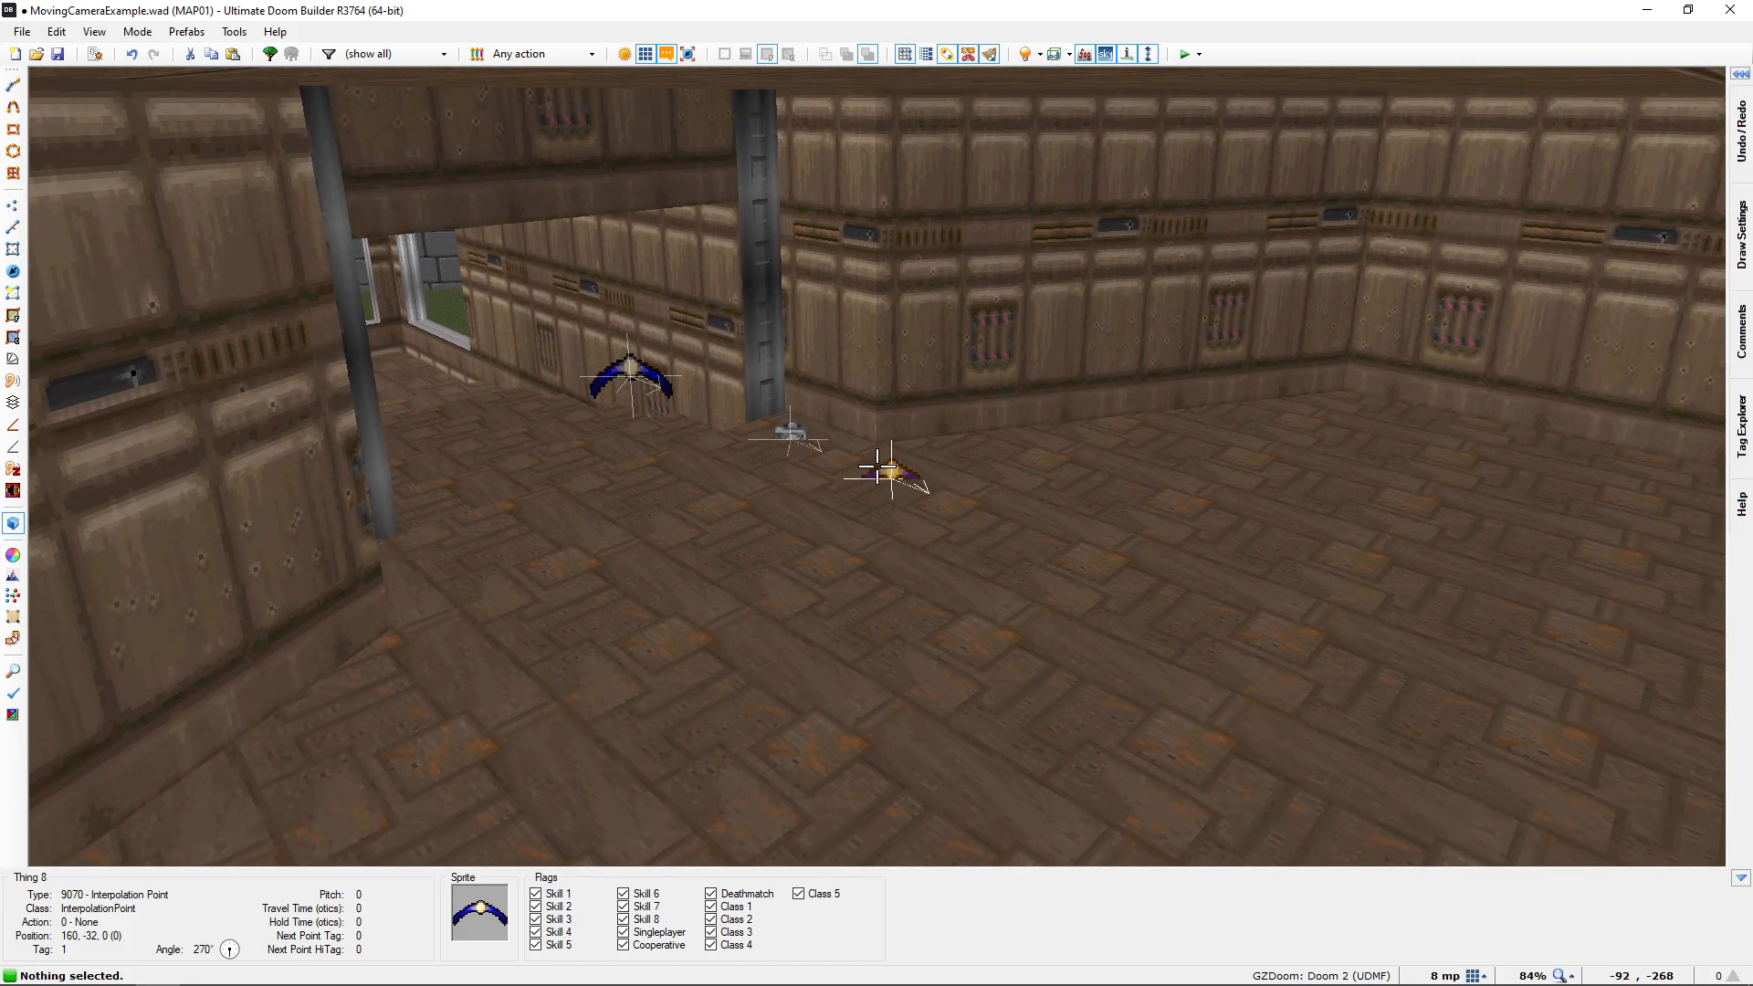
{"action": "key", "text": "w"}
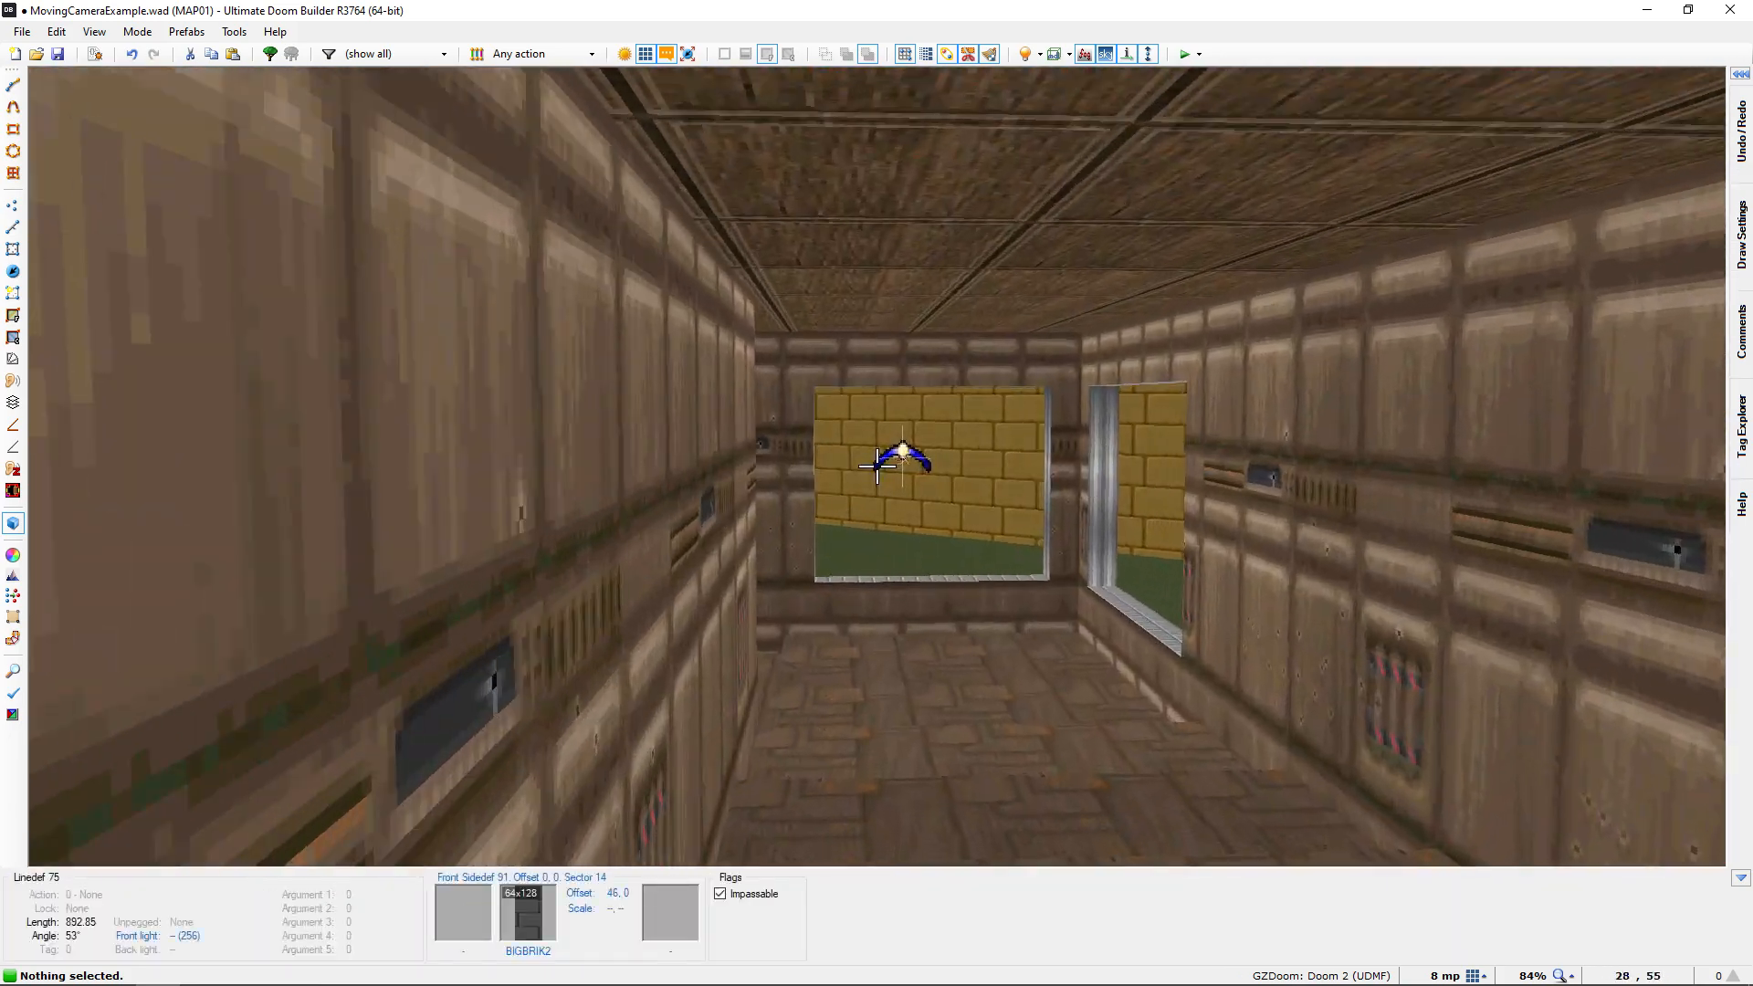
{"action": "key", "text": "a"}
{"action": "key", "text": "w"}
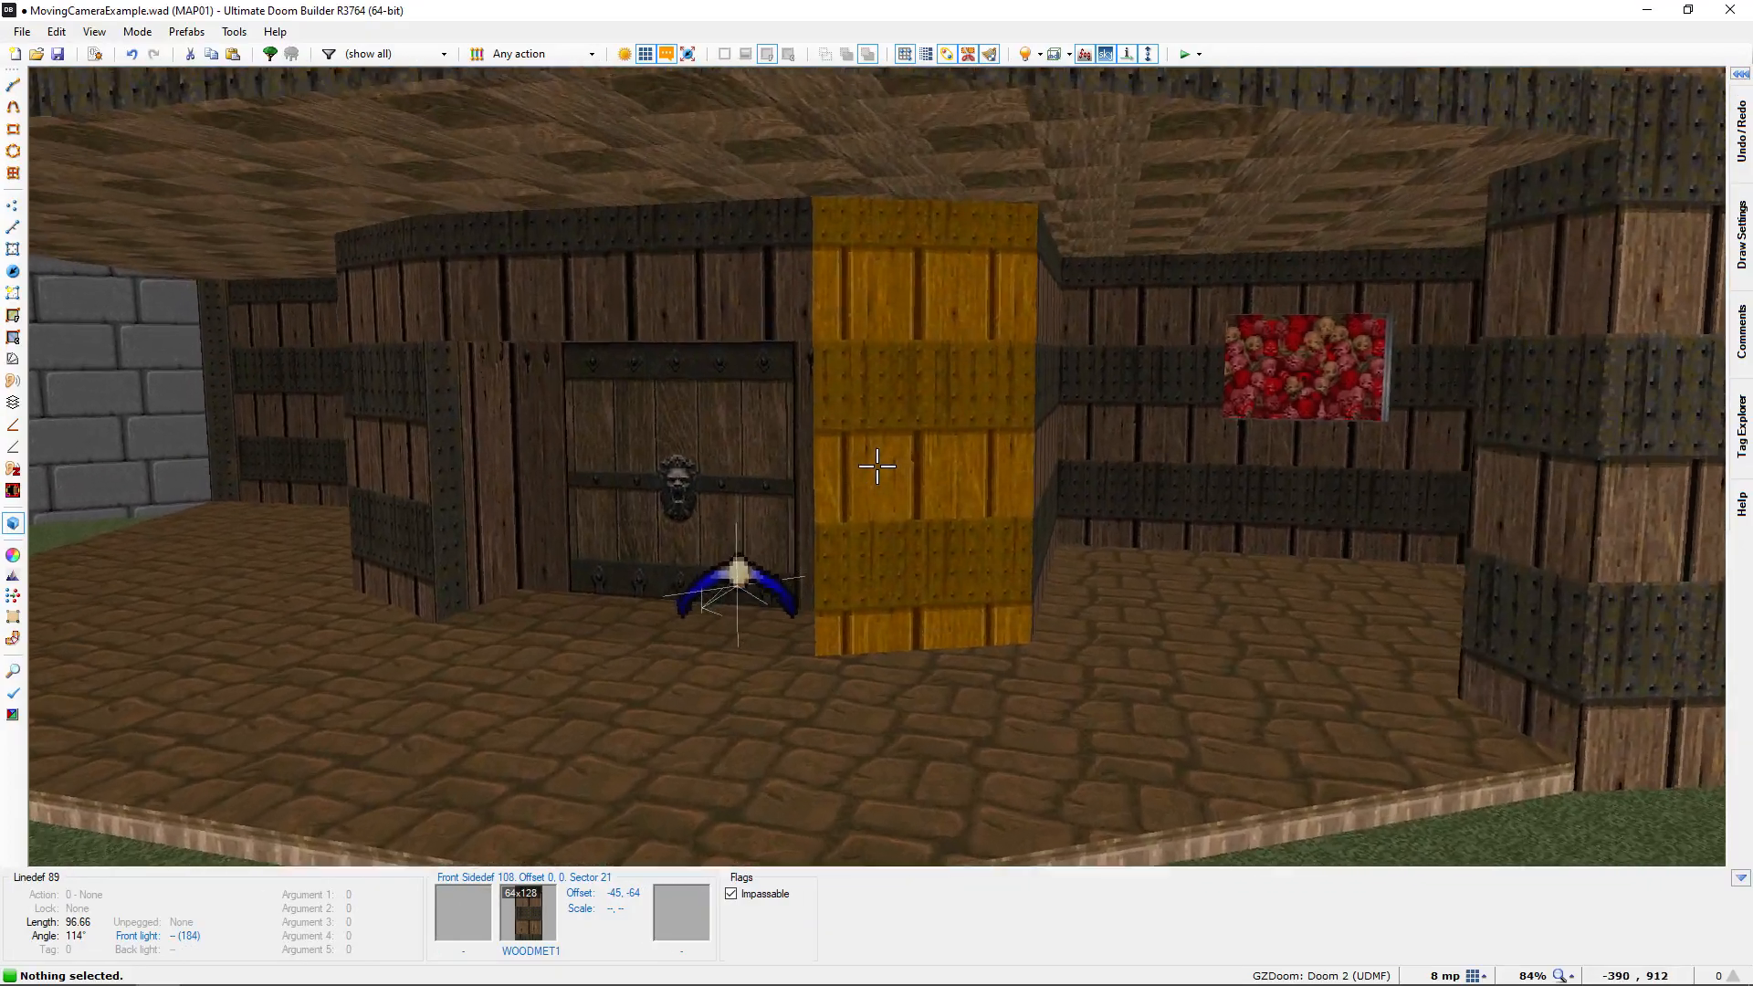
{"action": "key", "text": "s"}
{"action": "key", "text": "w"}
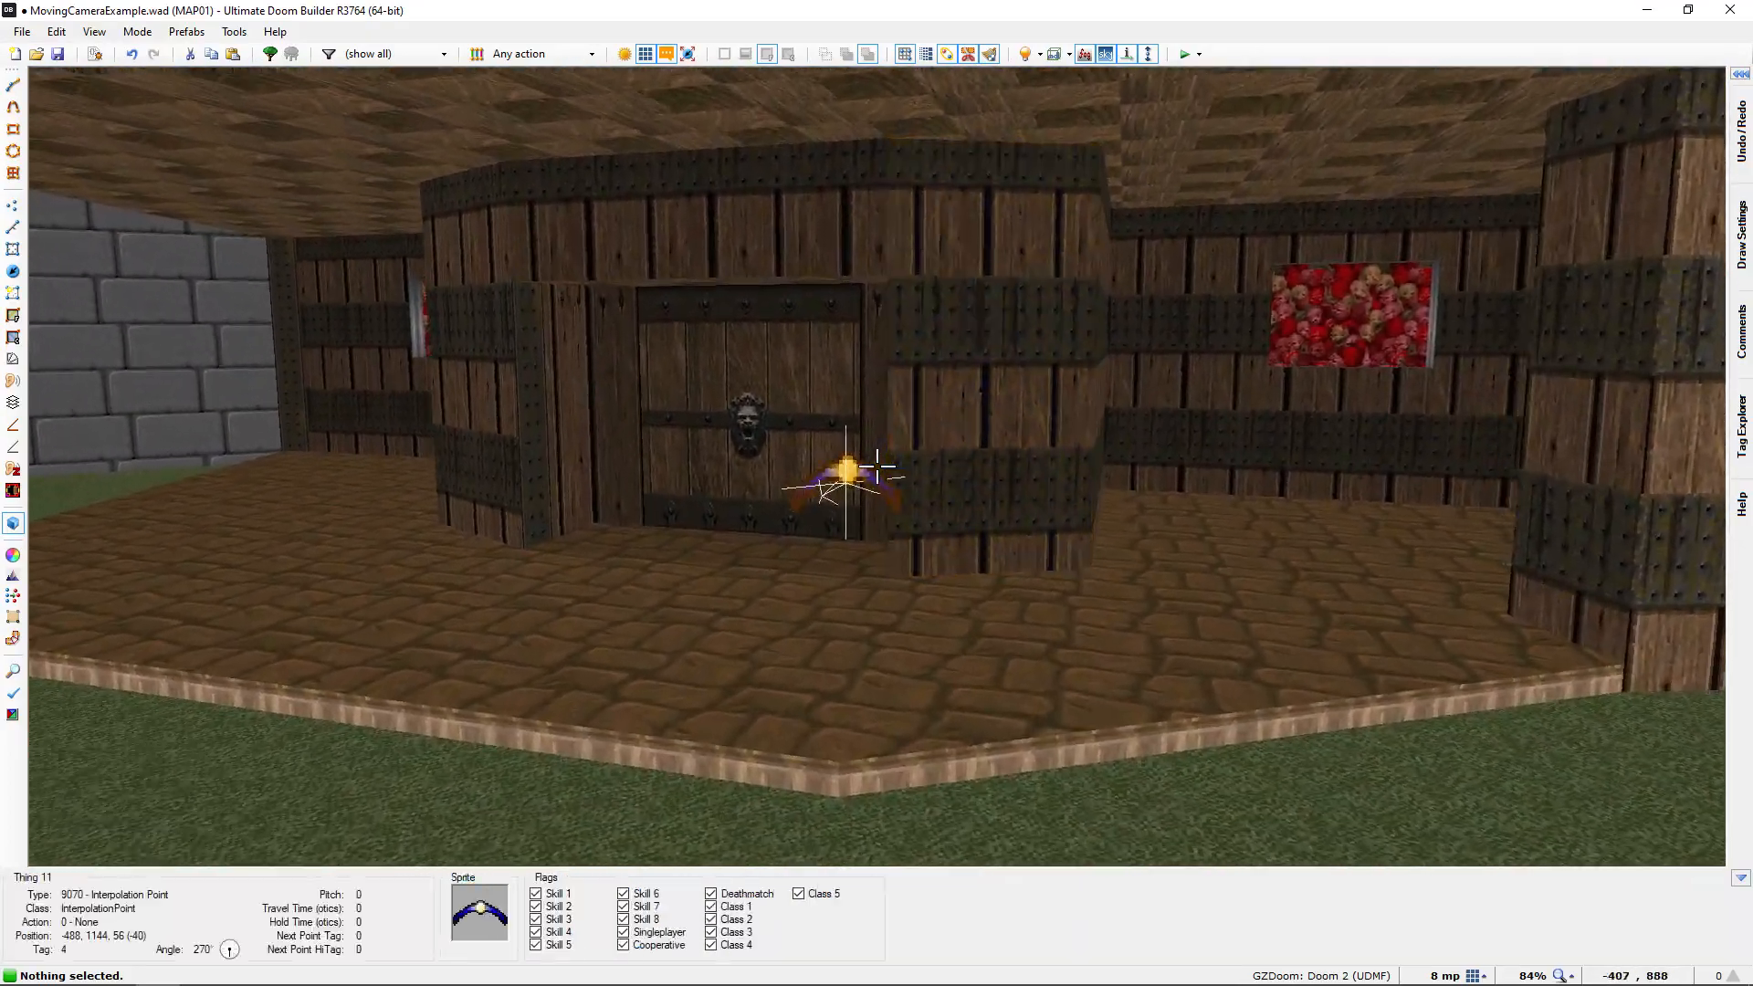
Insert another Interpolation Point on the grass beside the porch at about -360, 1152 and assign it the unused tag 5
{"action": "key", "text": "s"}
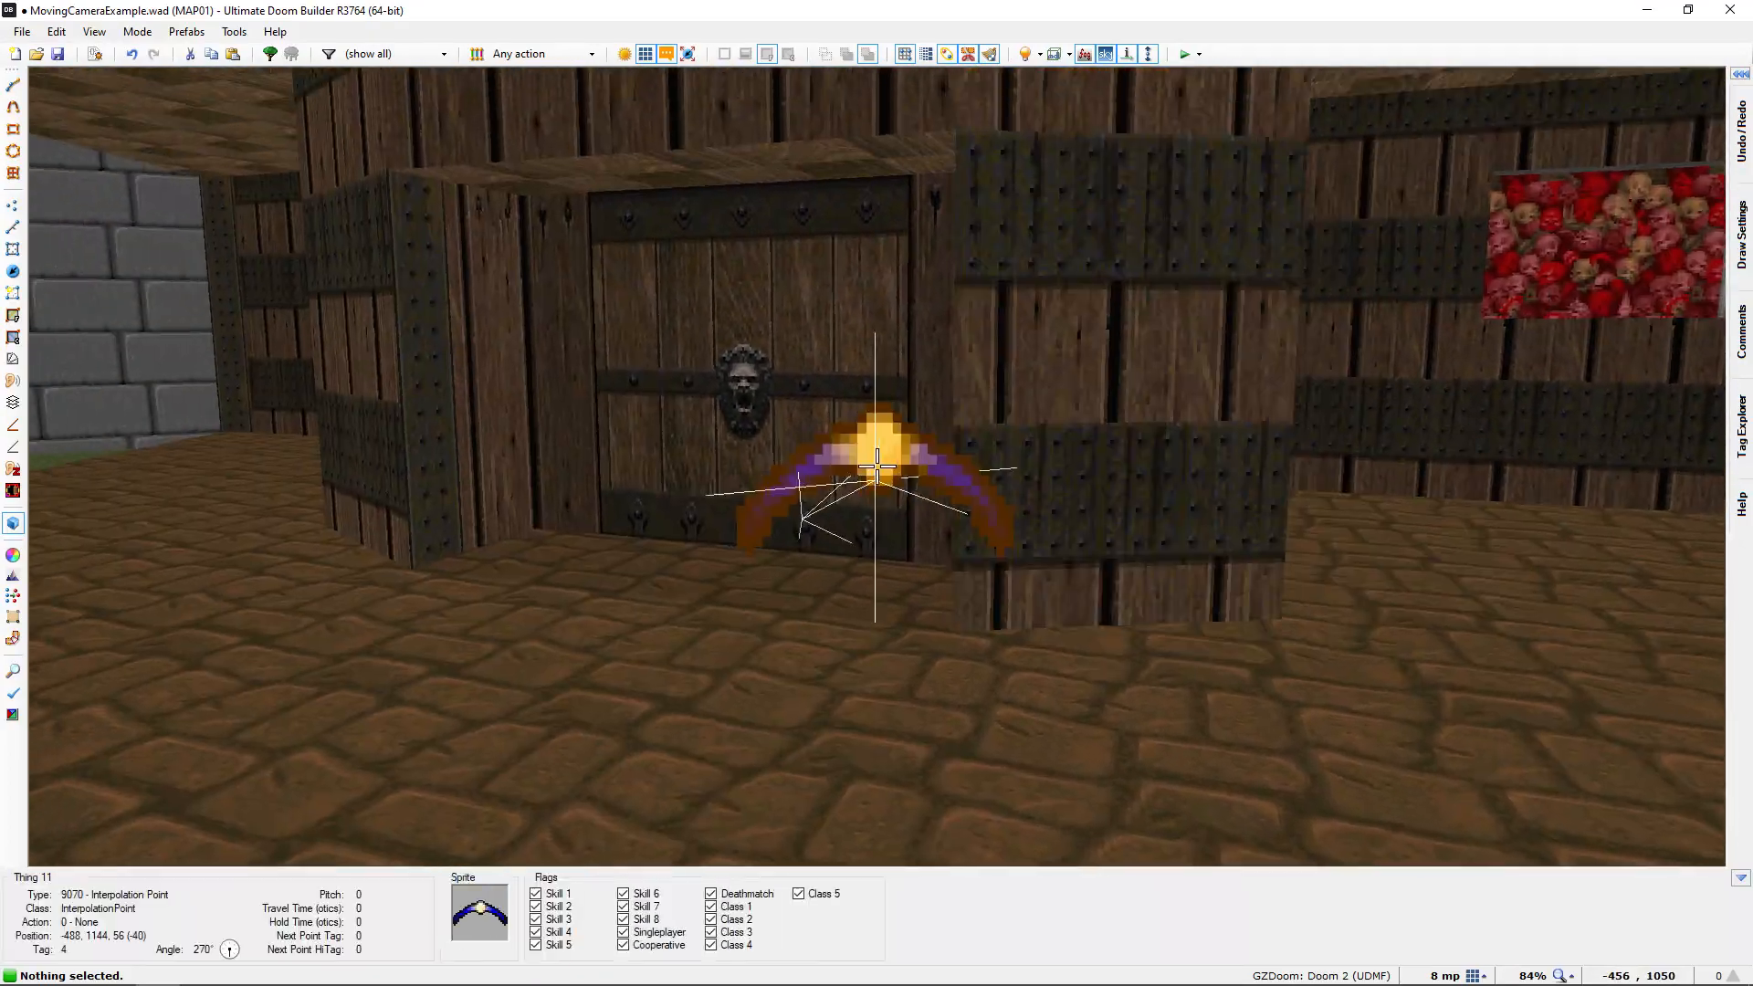
{"action": "key", "text": "w"}
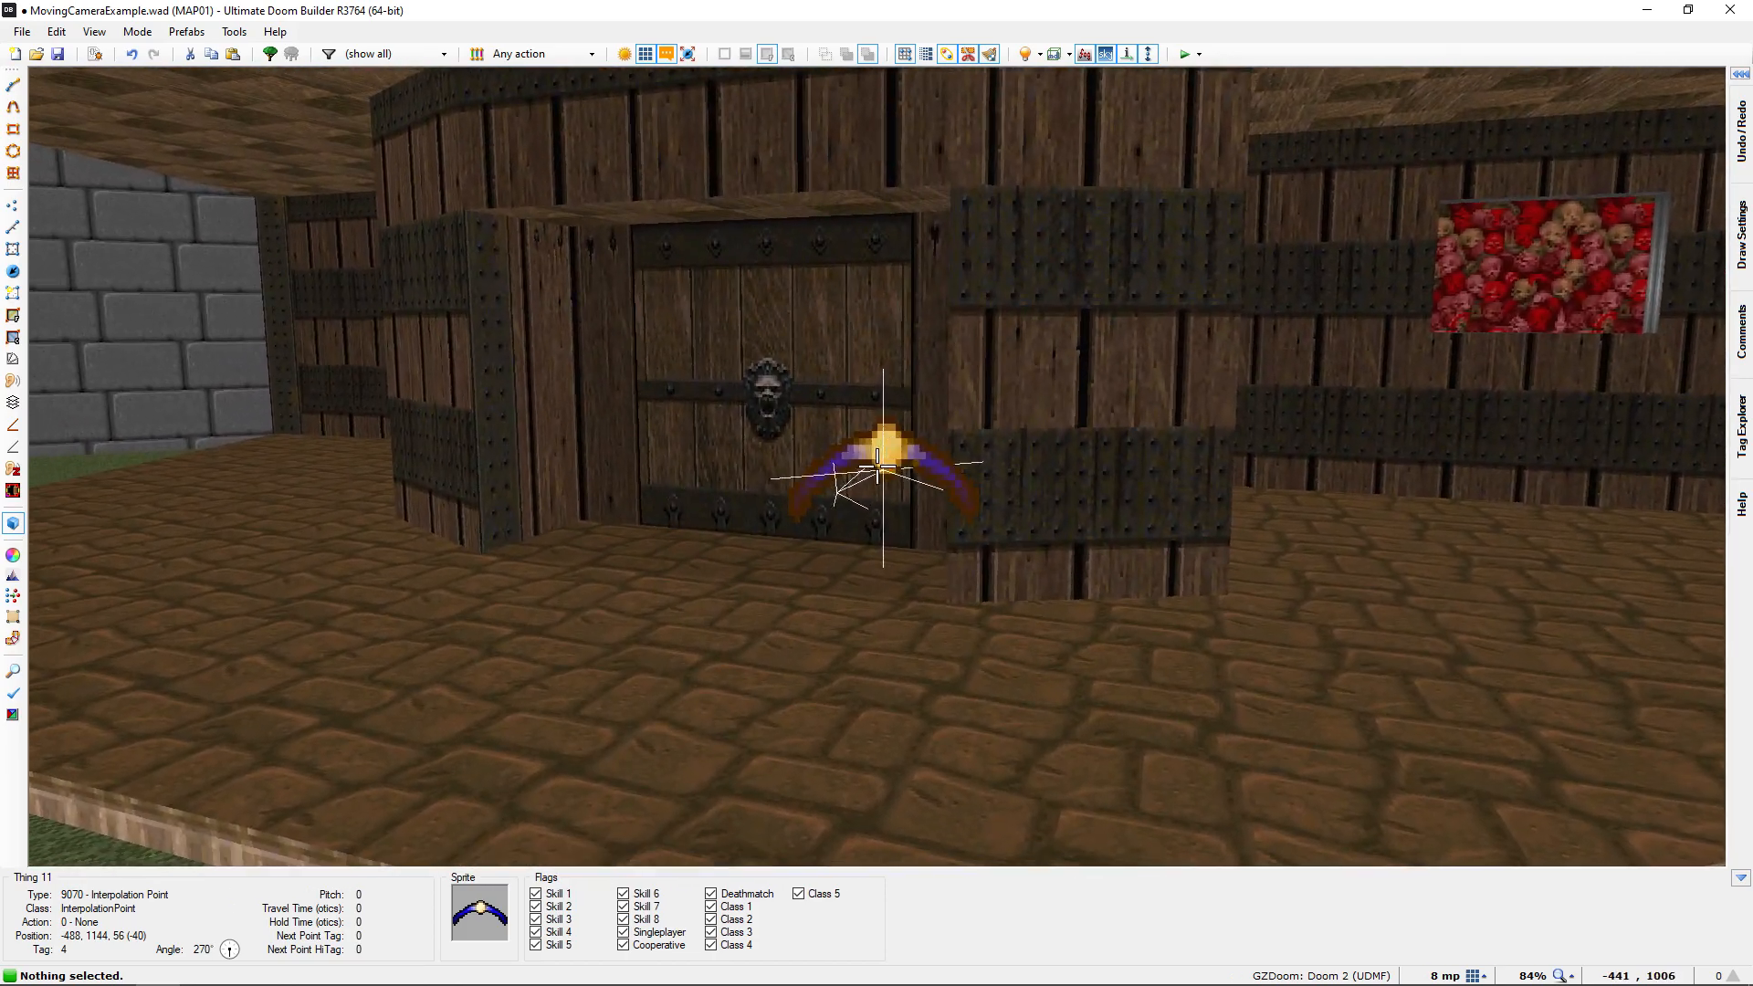
{"action": "key", "text": "s"}
{"action": "key", "text": "w"}
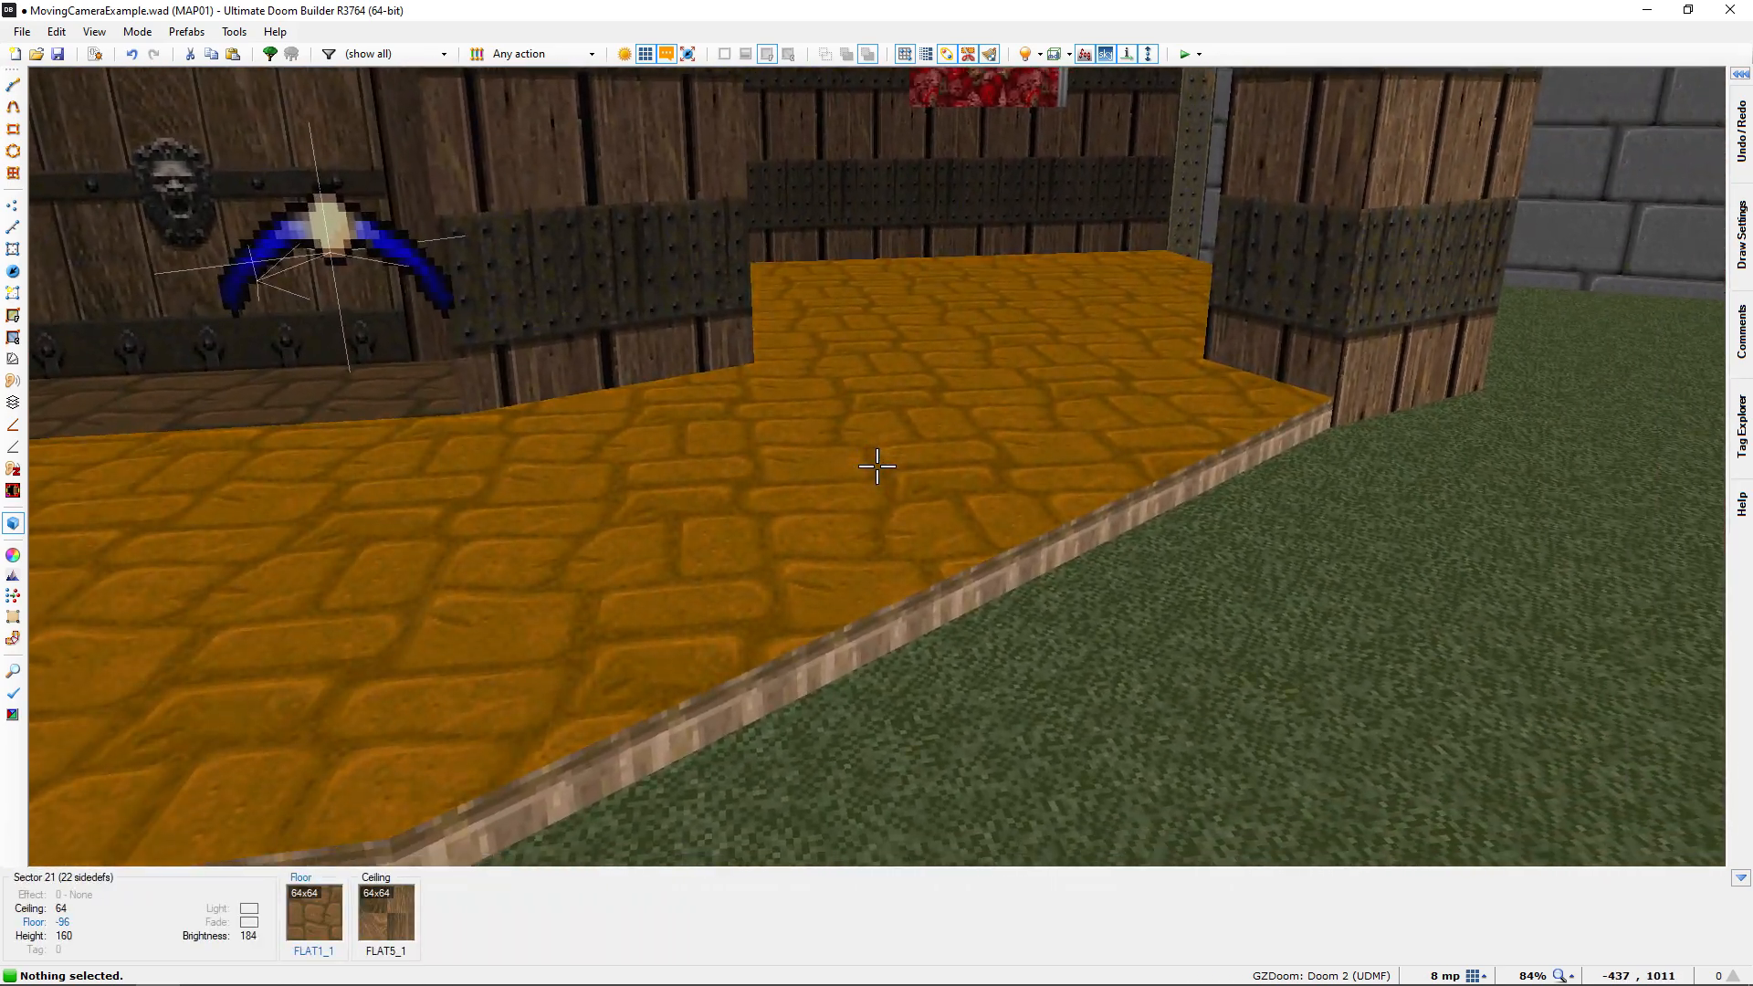
{"action": "key", "text": "s"}
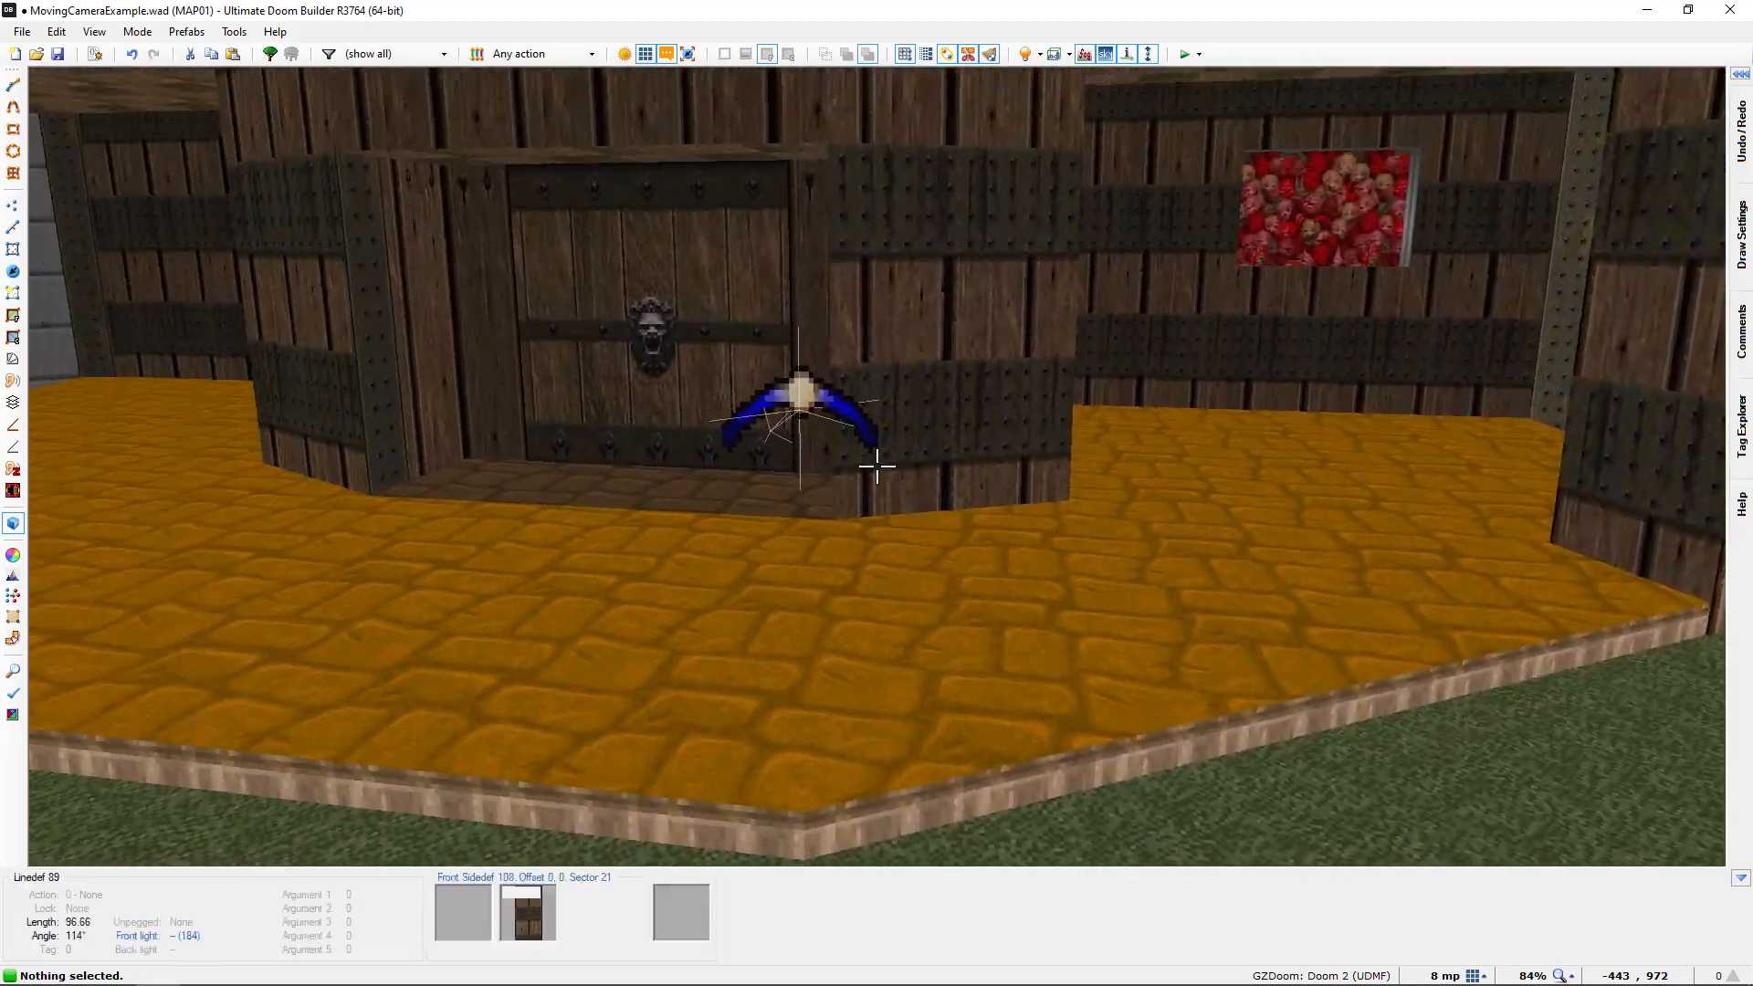
{"action": "key", "text": "q"}
{"action": "scroll", "coordinate": [881, 477], "scroll_direction": "up", "scroll_amount": 5}
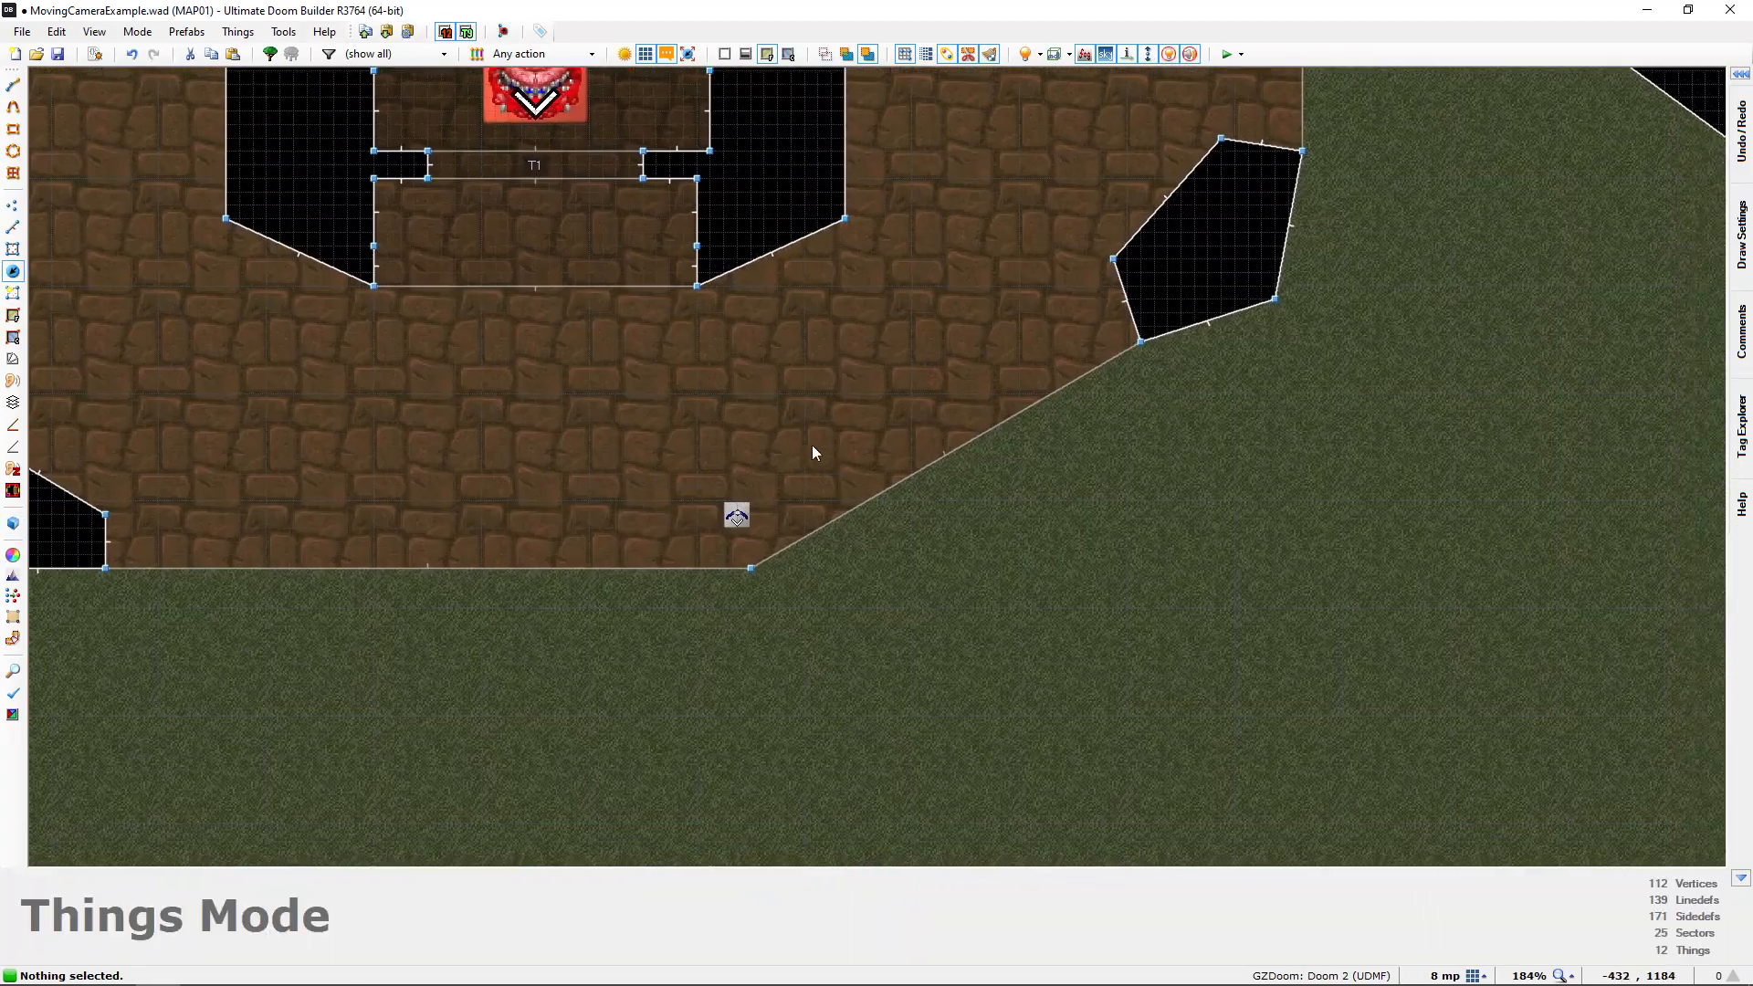
{"action": "key", "text": "Insert"}
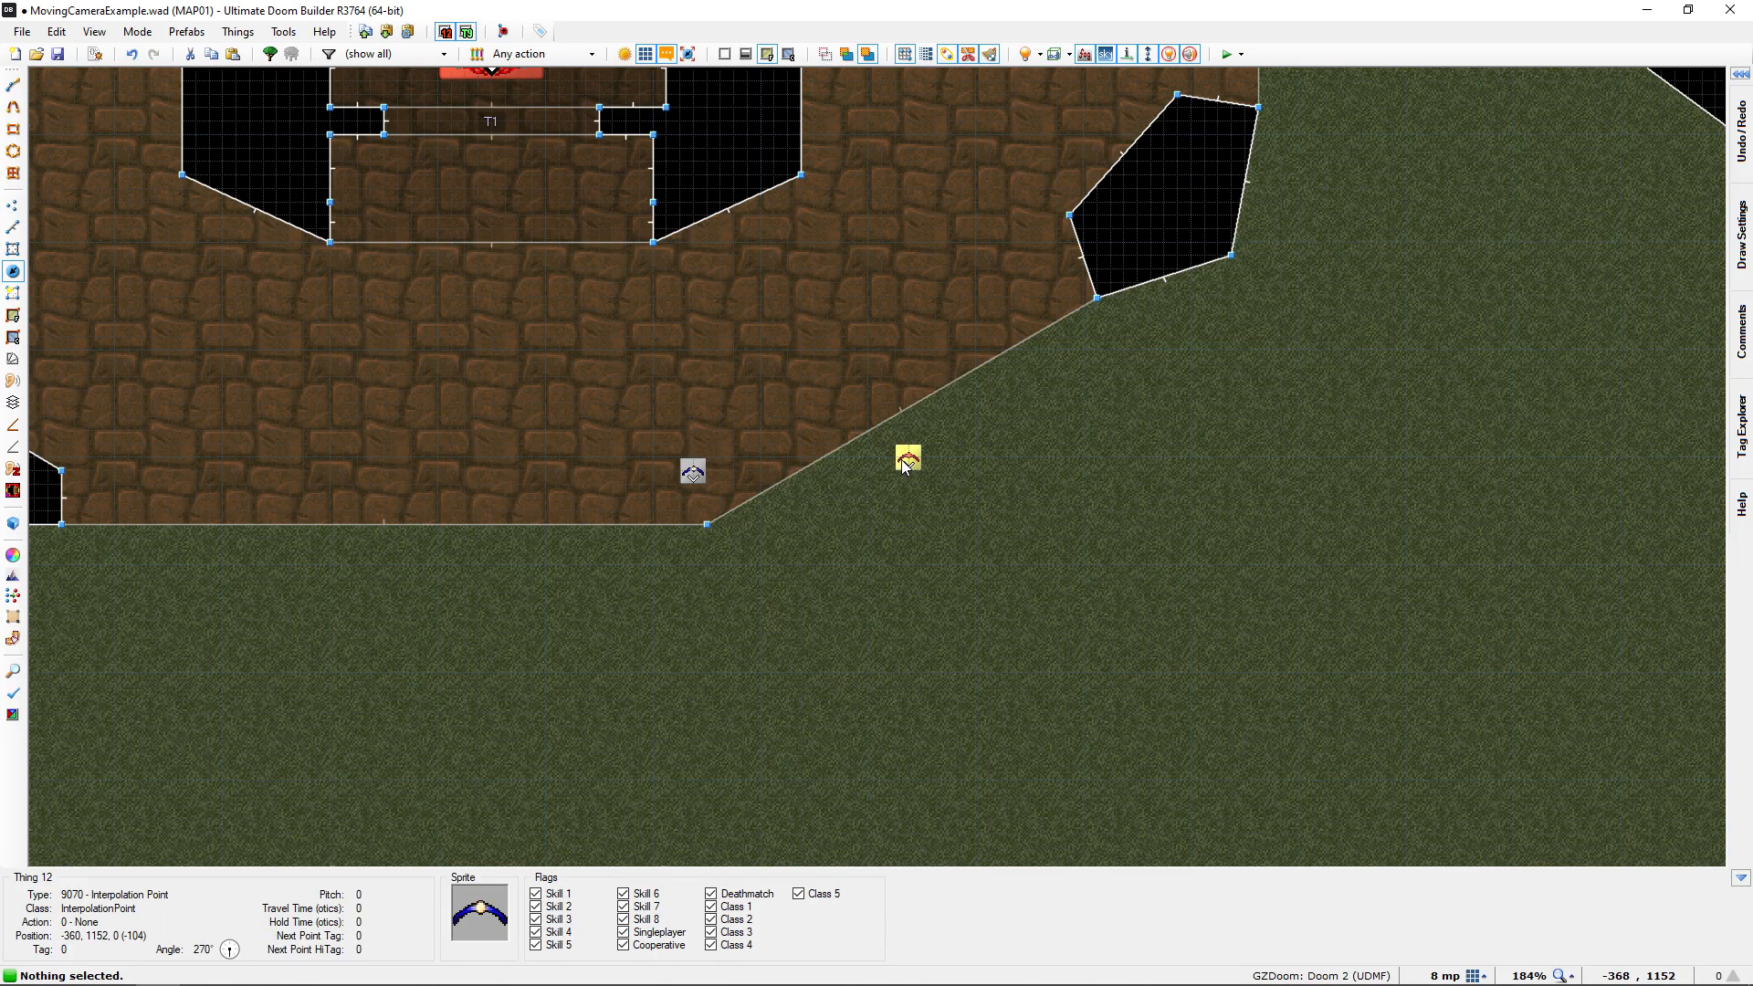
{"action": "right_click", "coordinate": [909, 460]}
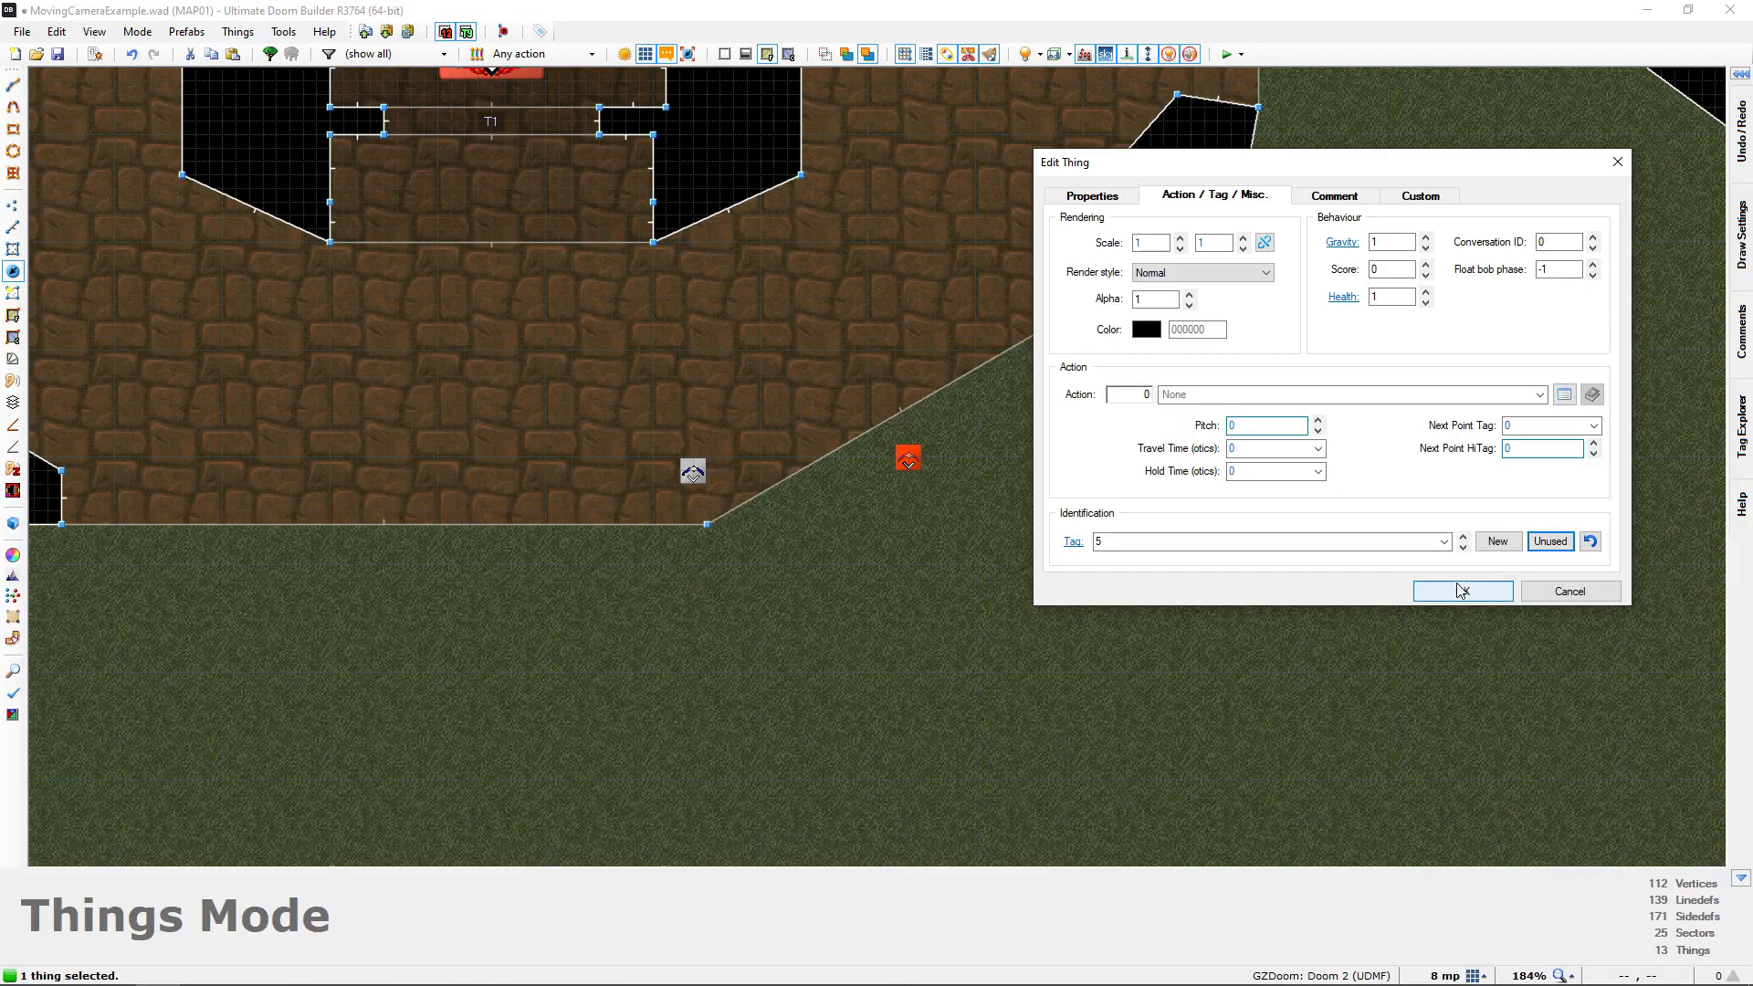
{"action": "left_click", "coordinate": [1459, 592]}
Set the Next Point Tag of the start room's Interpolation Point with tag 1 to 2
{"action": "scroll", "coordinate": [957, 473], "scroll_direction": "down", "scroll_amount": 4}
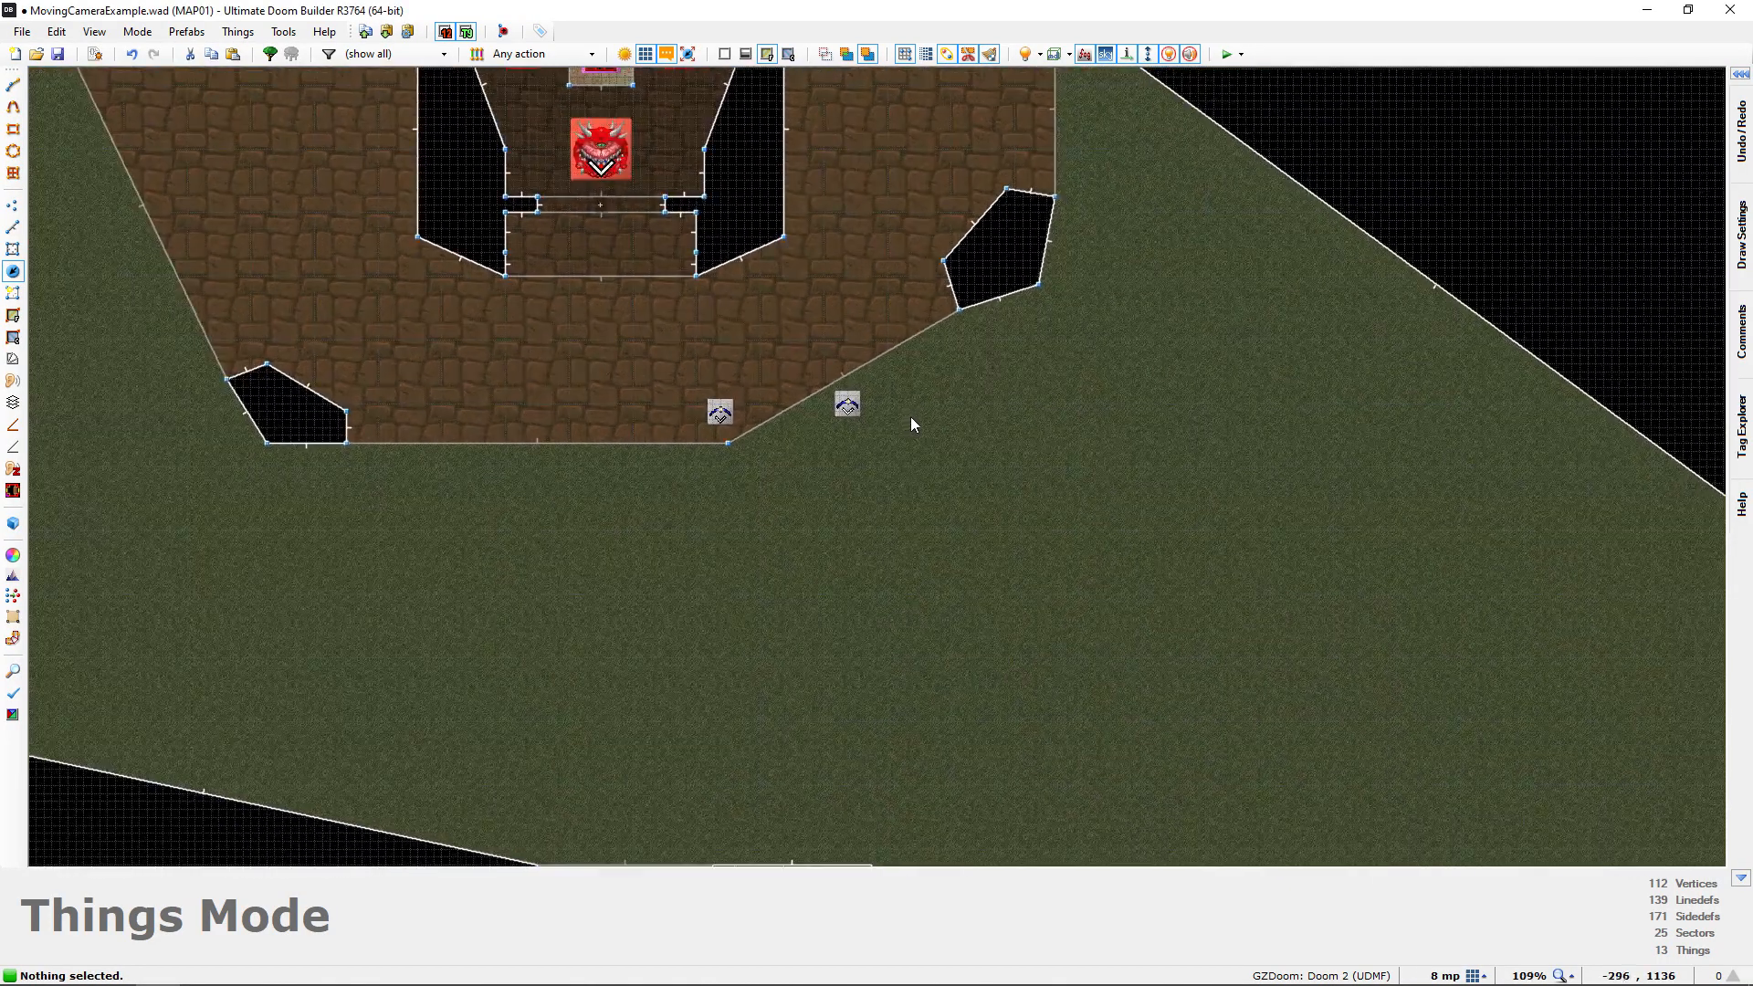
{"action": "scroll", "coordinate": [986, 473], "scroll_direction": "down", "scroll_amount": 2}
{"action": "middle_click_drag", "start_coordinate": [984, 470], "coordinate": [817, 220]}
{"action": "middle_click_drag", "start_coordinate": [913, 397], "coordinate": [823, 197]}
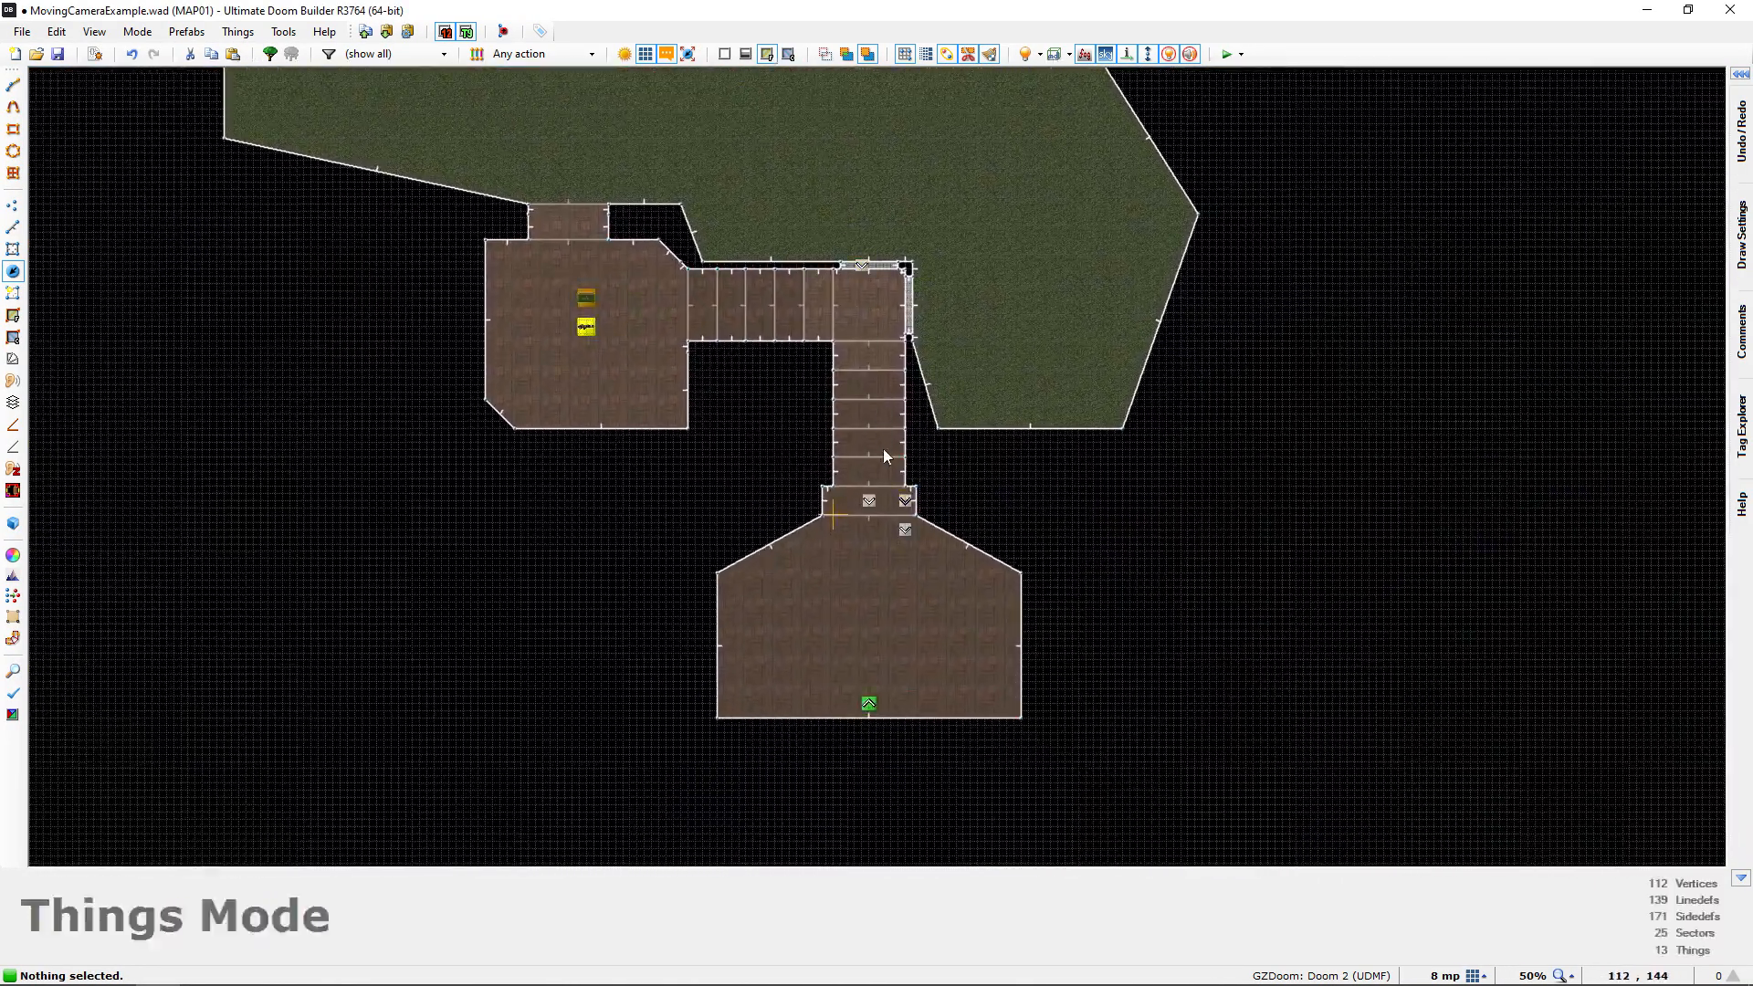
{"action": "scroll", "coordinate": [901, 539], "scroll_direction": "up", "scroll_amount": 2}
{"action": "scroll", "coordinate": [829, 479], "scroll_direction": "up", "scroll_amount": 3}
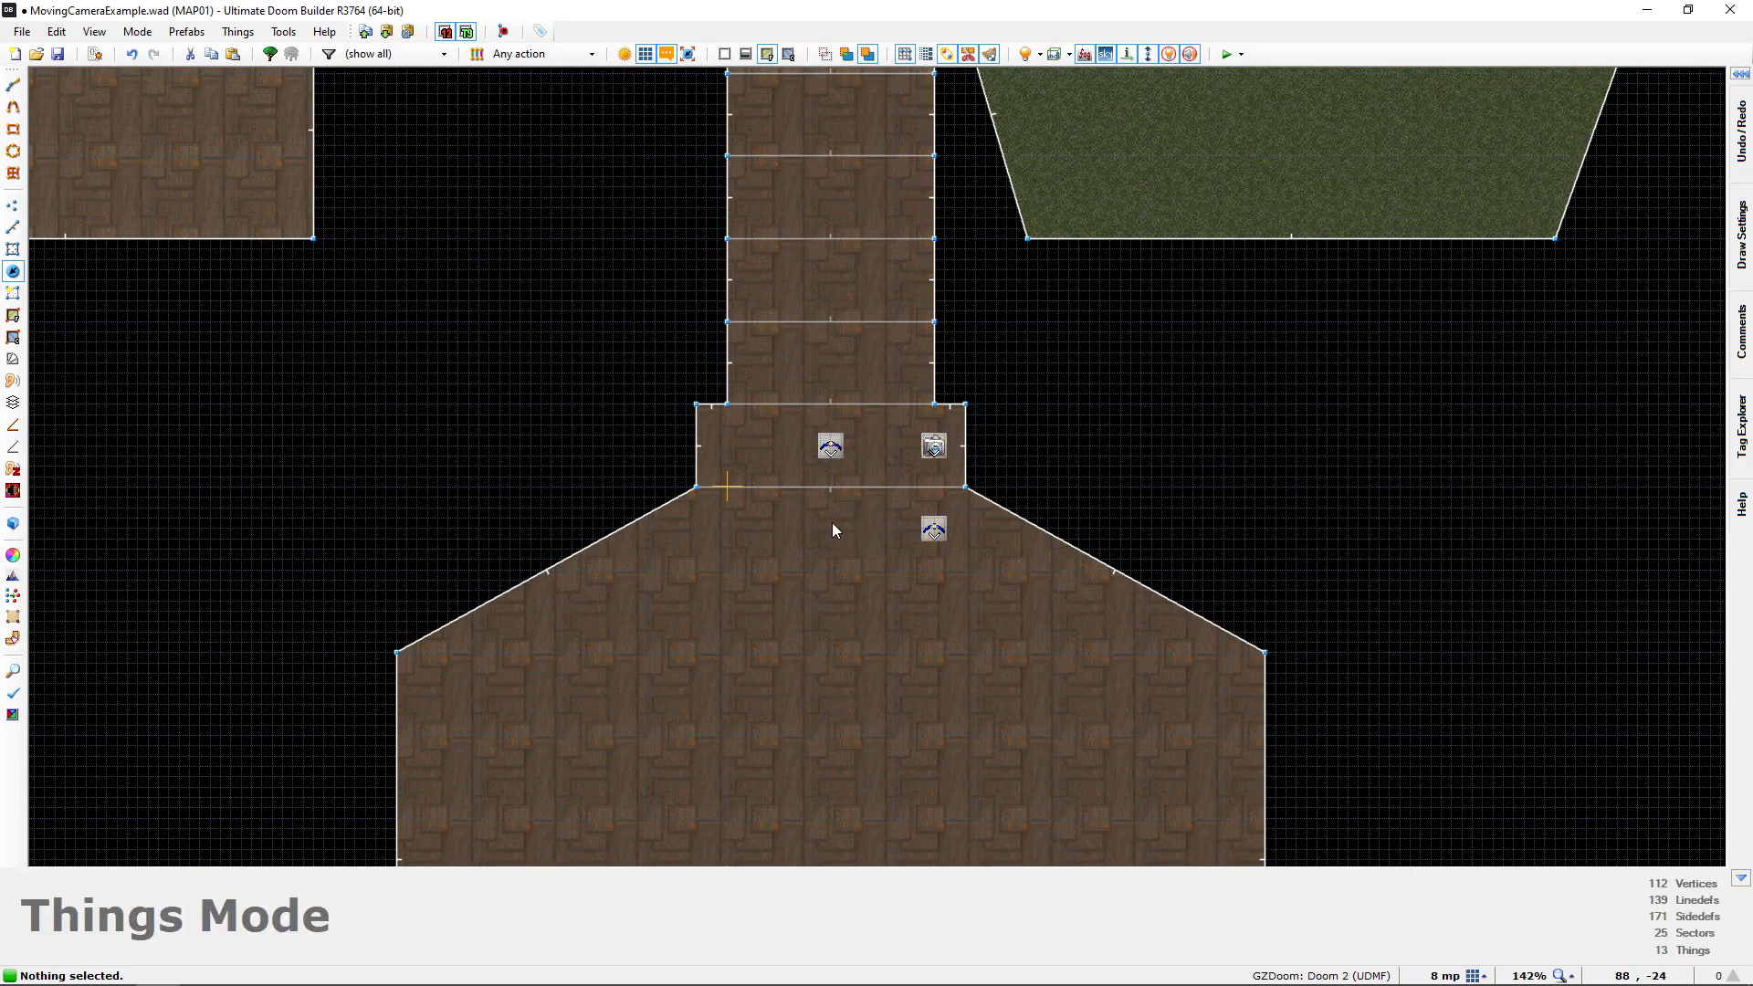
{"action": "middle_click_drag", "start_coordinate": [823, 511], "coordinate": [799, 505]}
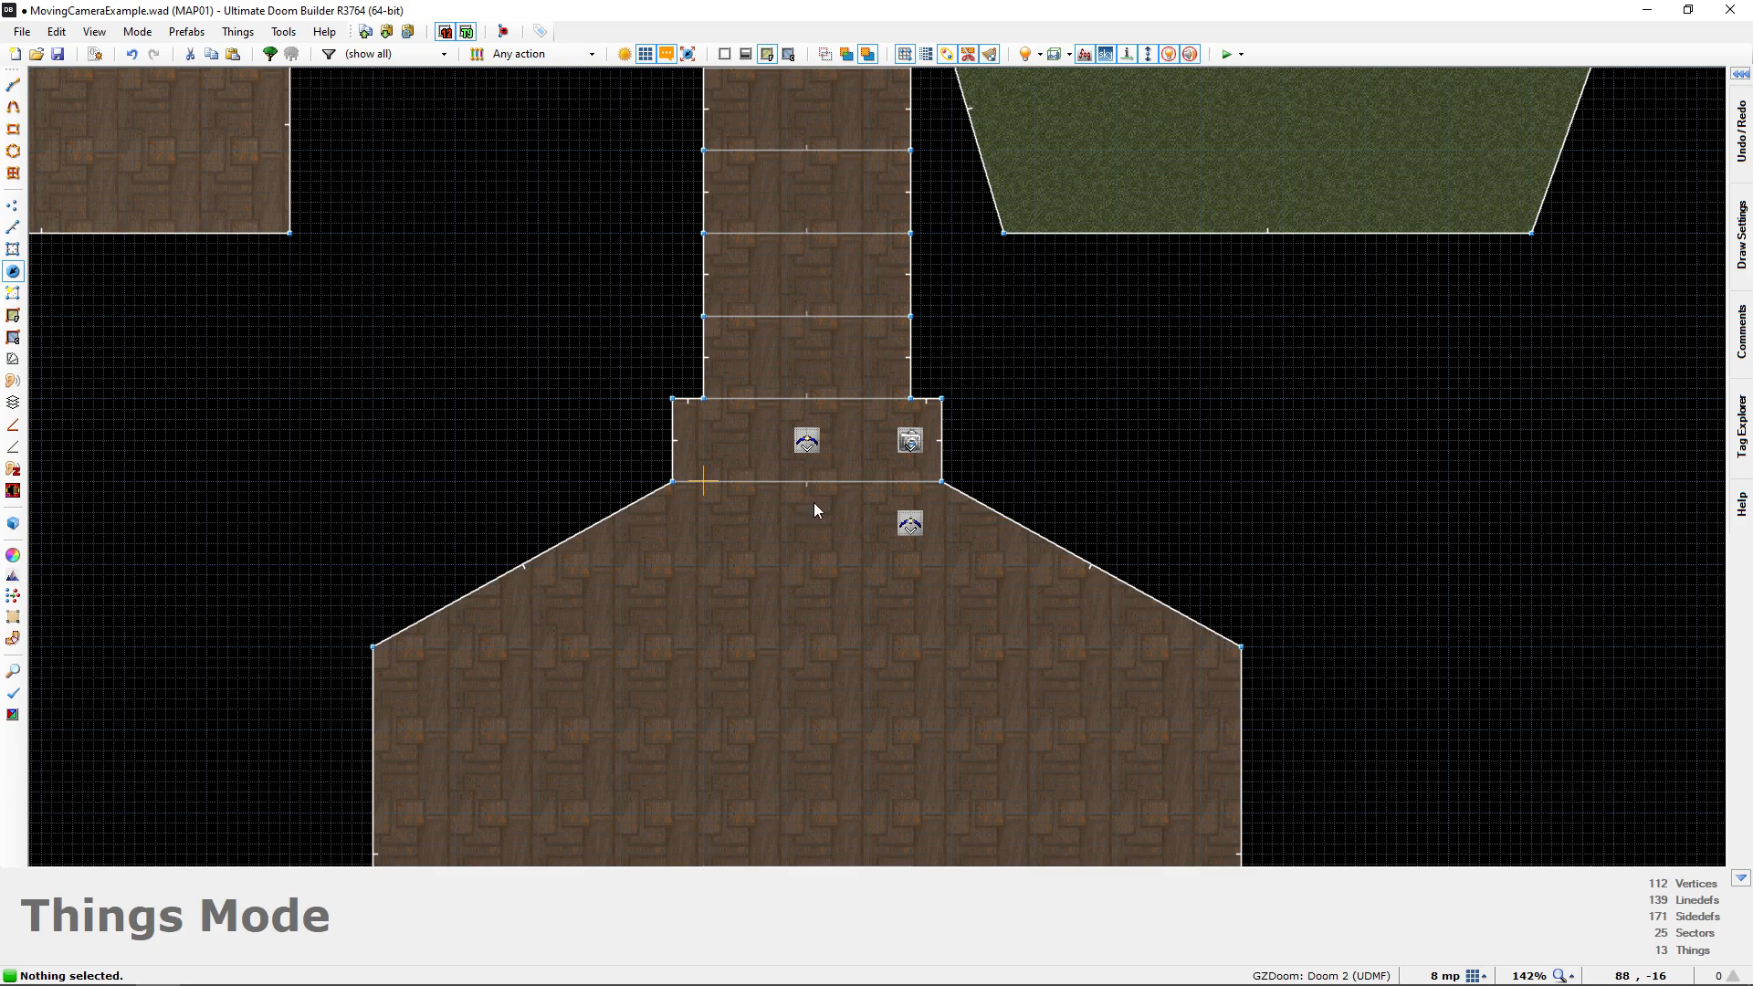
{"action": "right_click", "coordinate": [910, 527]}
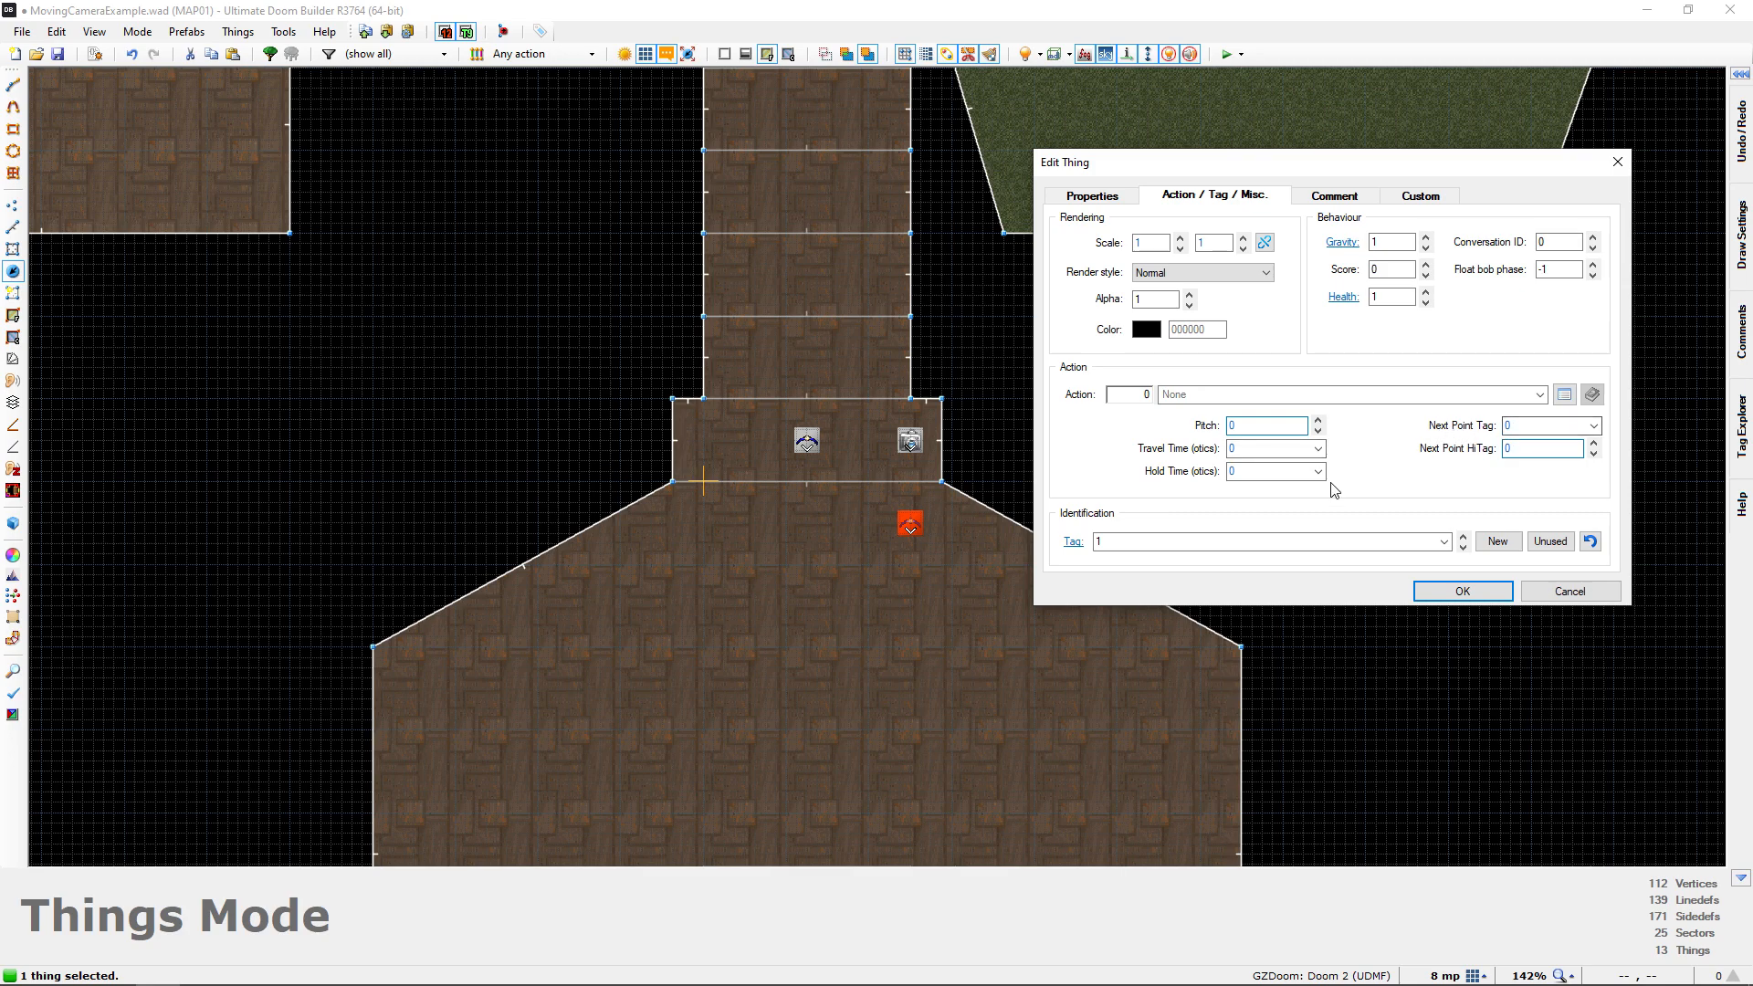
{"action": "key", "text": "BackSpace"}
{"action": "type", "text": "2"}
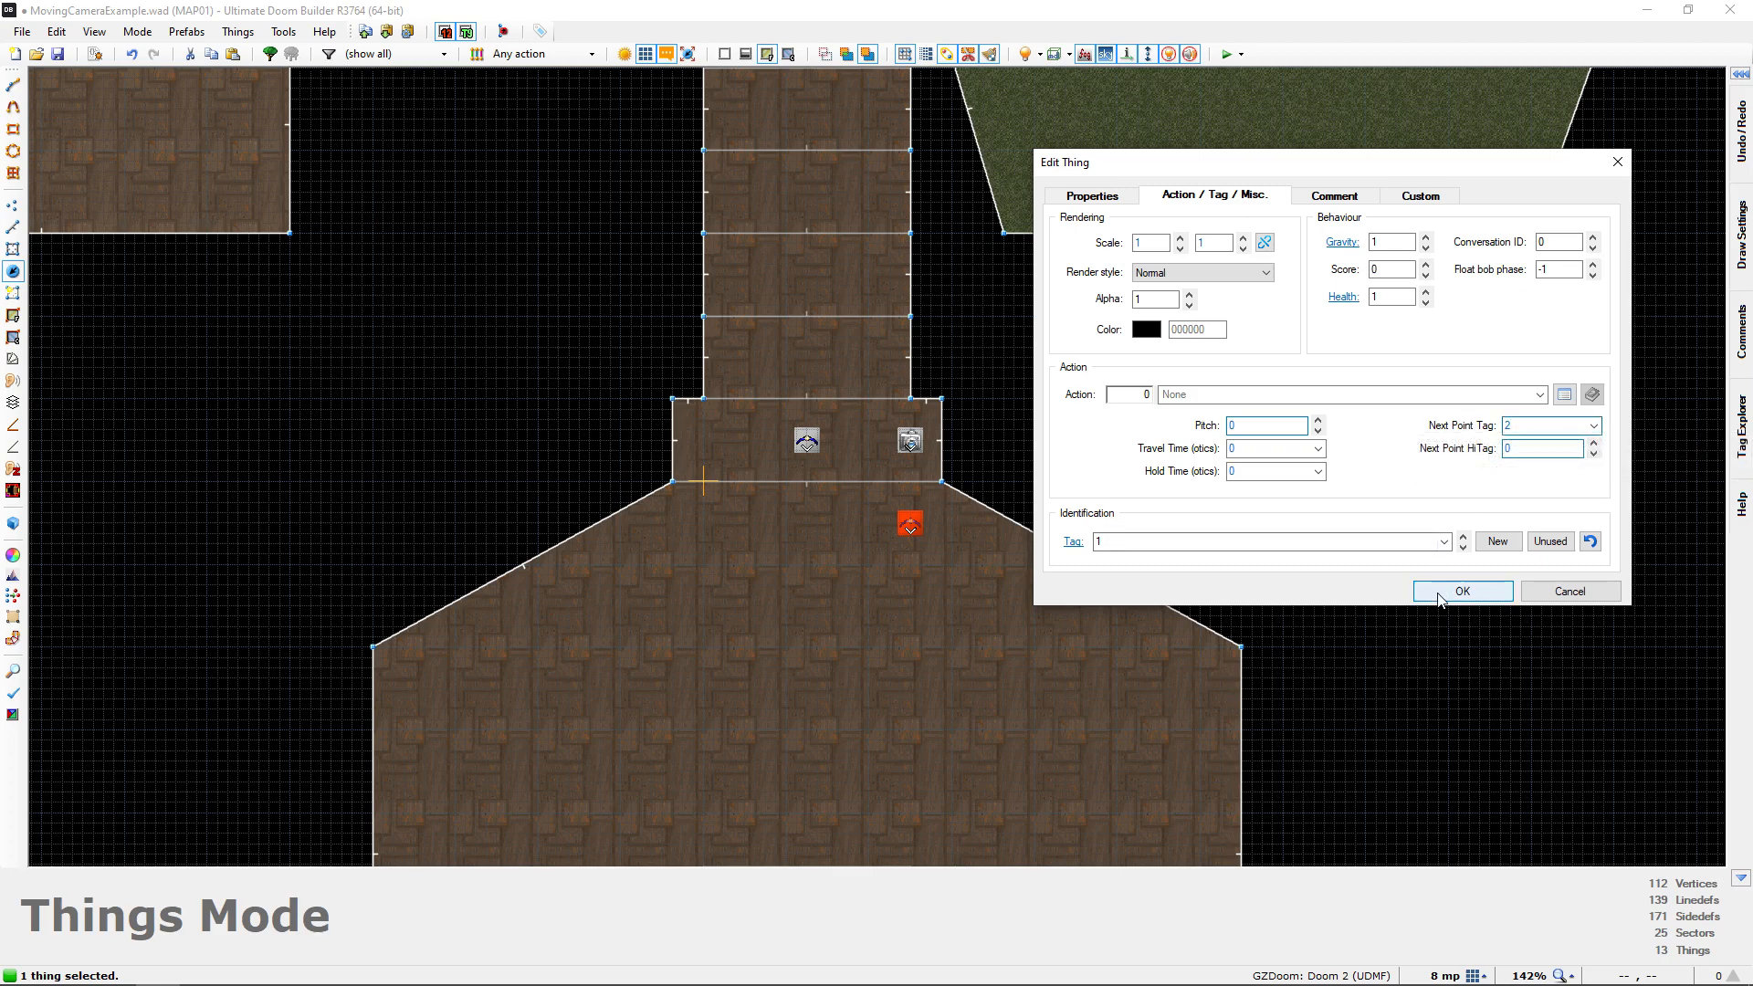
{"action": "left_click", "coordinate": [1440, 592]}
Set the Next Point Tag of the doorway's Interpolation Point to 3
{"action": "middle_click_drag", "start_coordinate": [1083, 511], "coordinate": [1175, 560]}
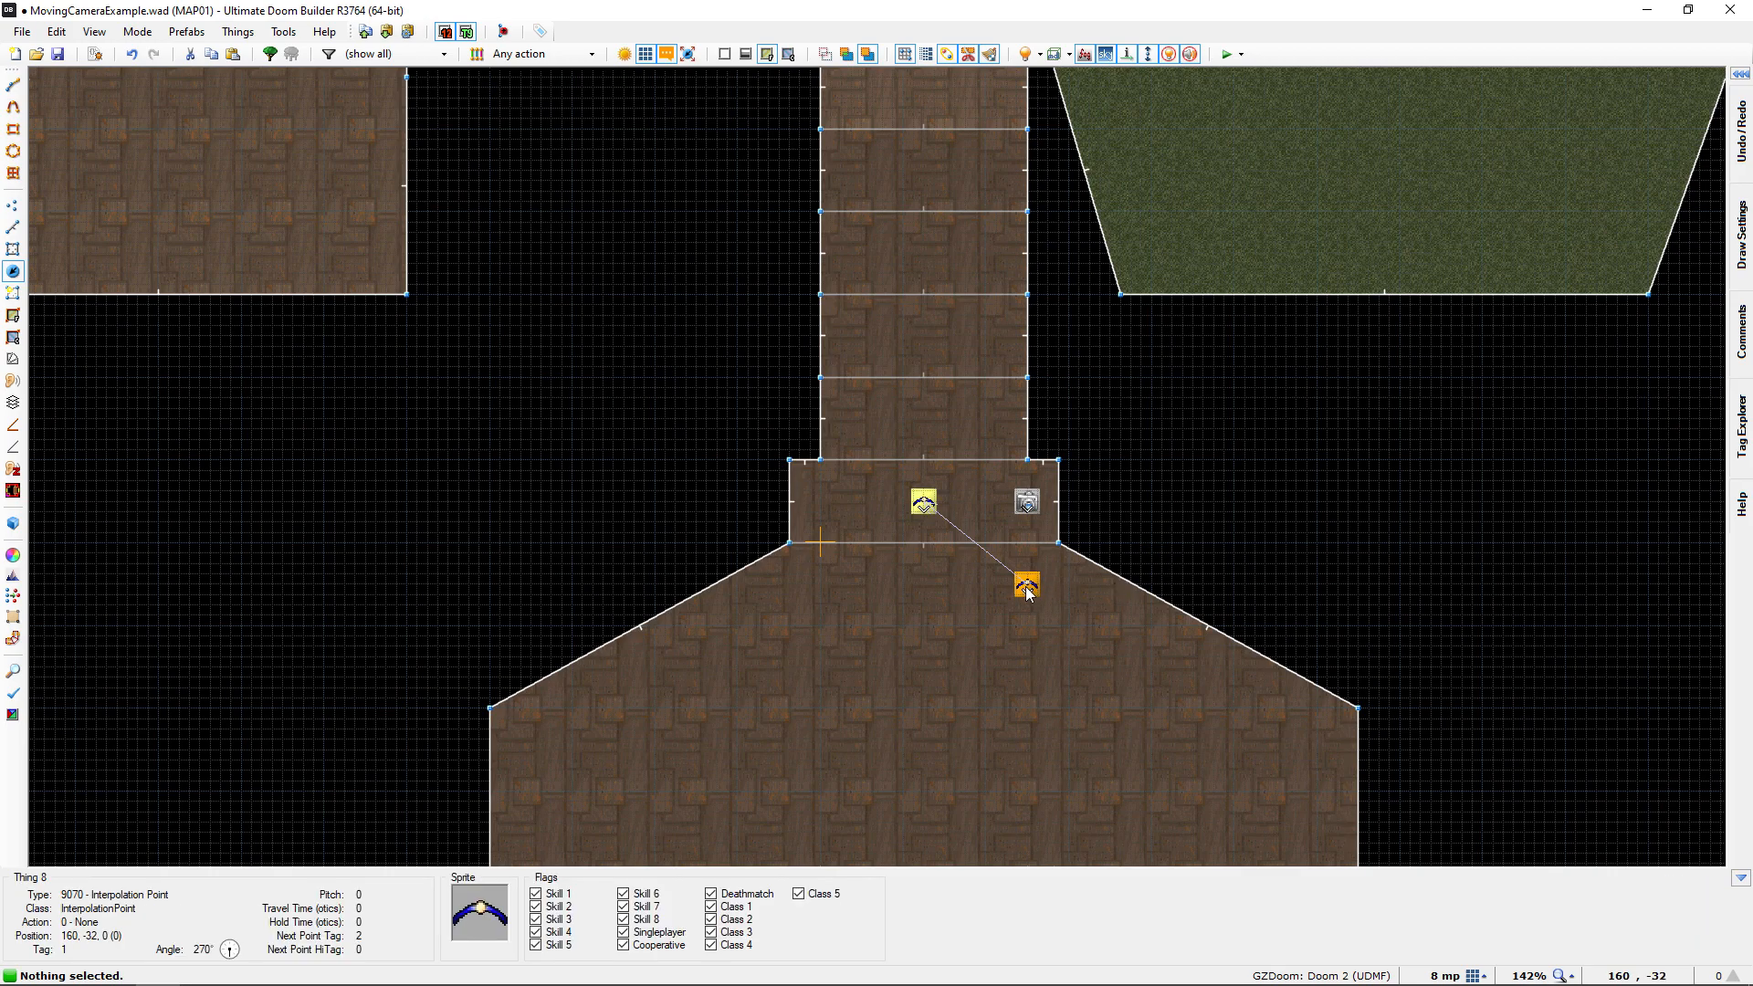
{"action": "middle_click_drag", "start_coordinate": [918, 507], "coordinate": [935, 523]}
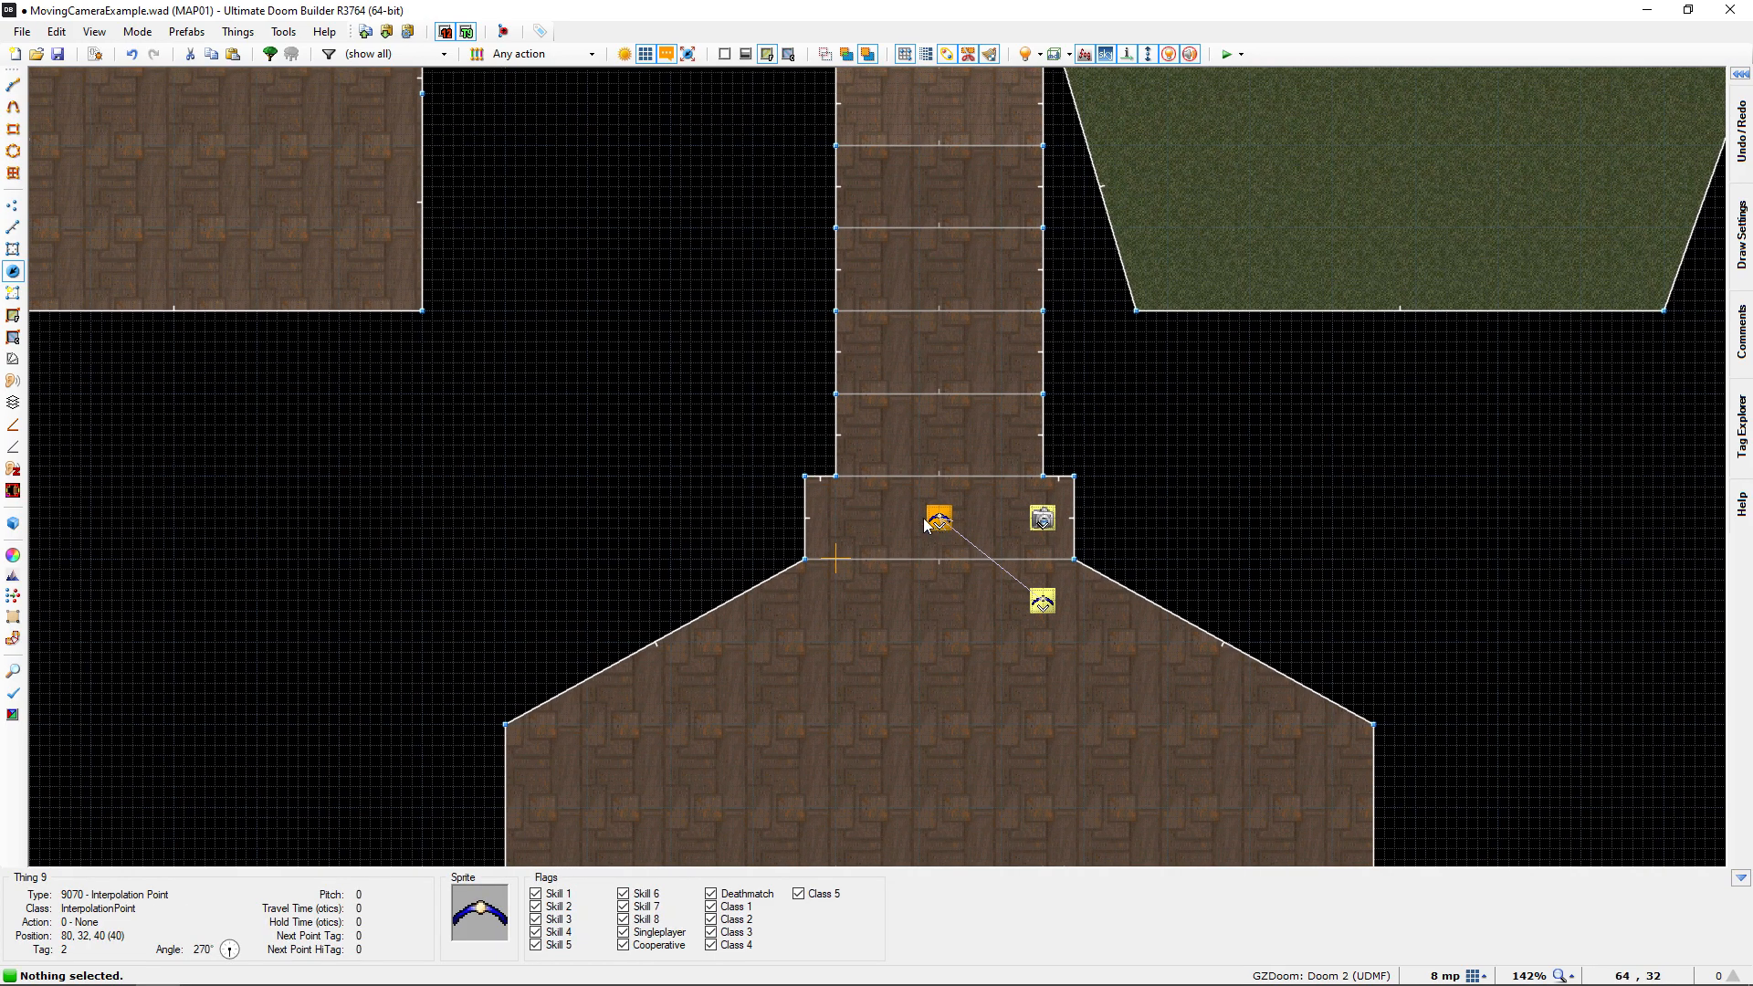
{"action": "left_click", "coordinate": [939, 519]}
{"action": "right_click", "coordinate": [941, 519]}
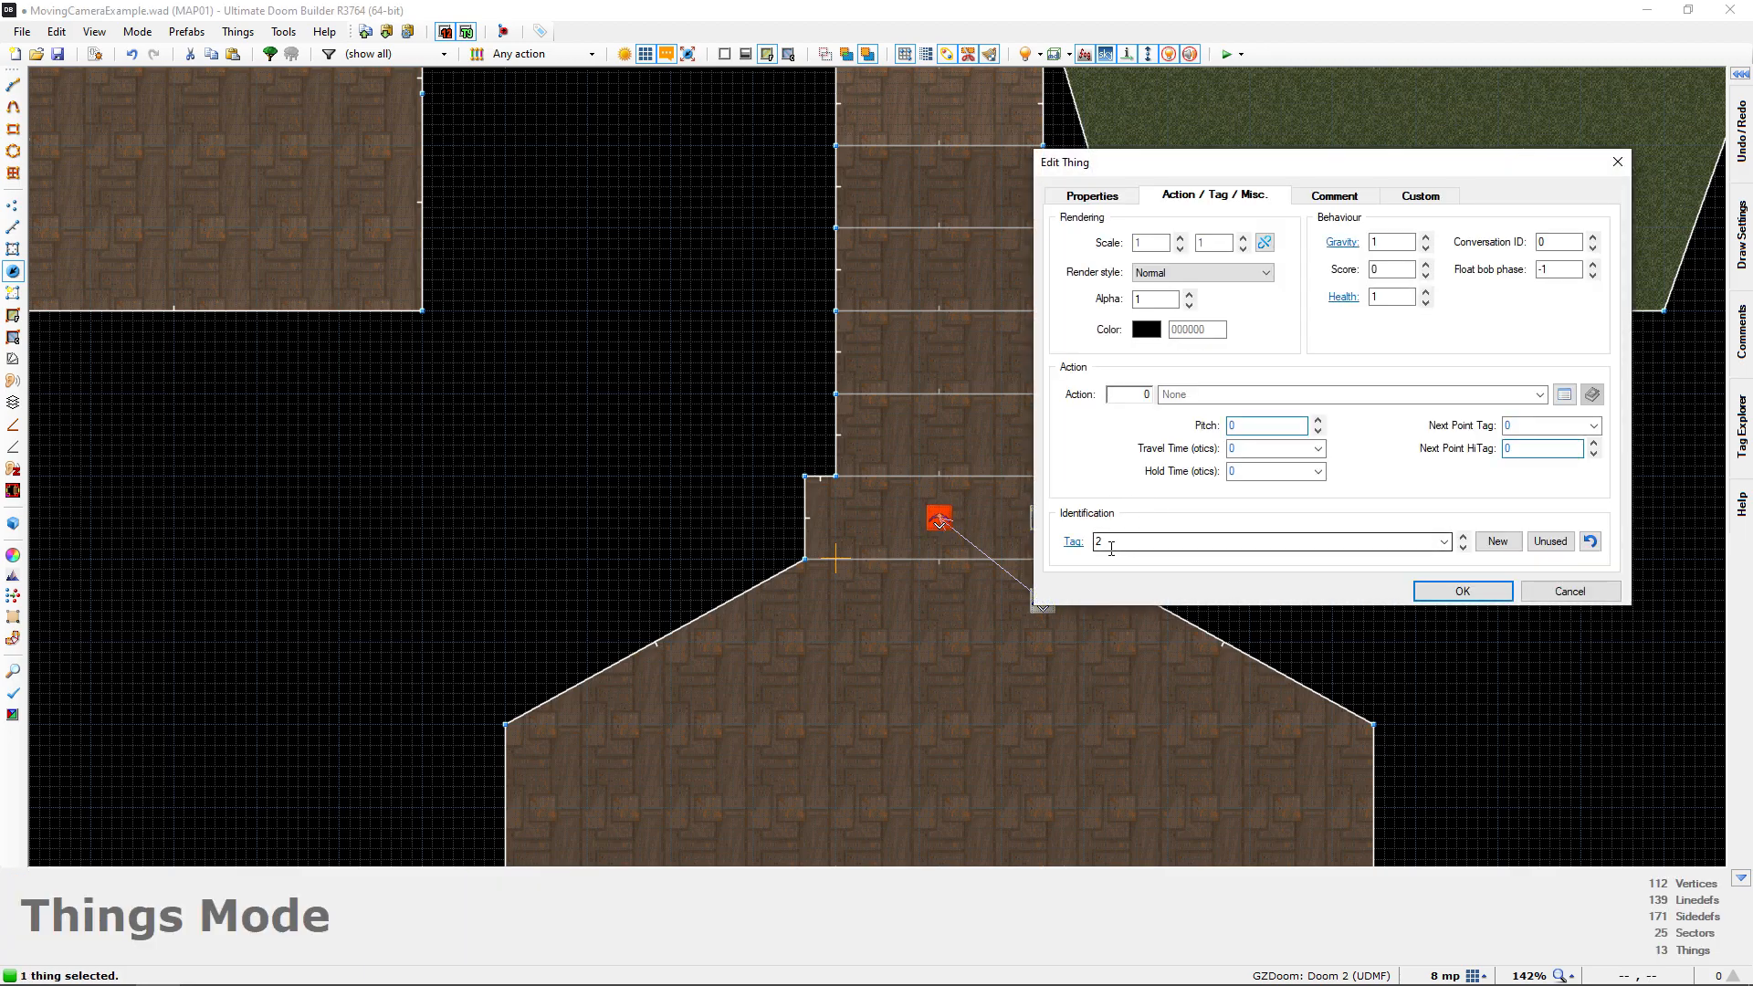
{"action": "left_click", "coordinate": [1463, 591]}
Set the Next Point Tag of the Interpolation Point in the window to 4
{"action": "middle_click_drag", "start_coordinate": [939, 349], "coordinate": [972, 578]}
{"action": "middle_click_drag", "start_coordinate": [924, 391], "coordinate": [917, 570]}
{"action": "middle_click_drag", "start_coordinate": [912, 441], "coordinate": [919, 672]}
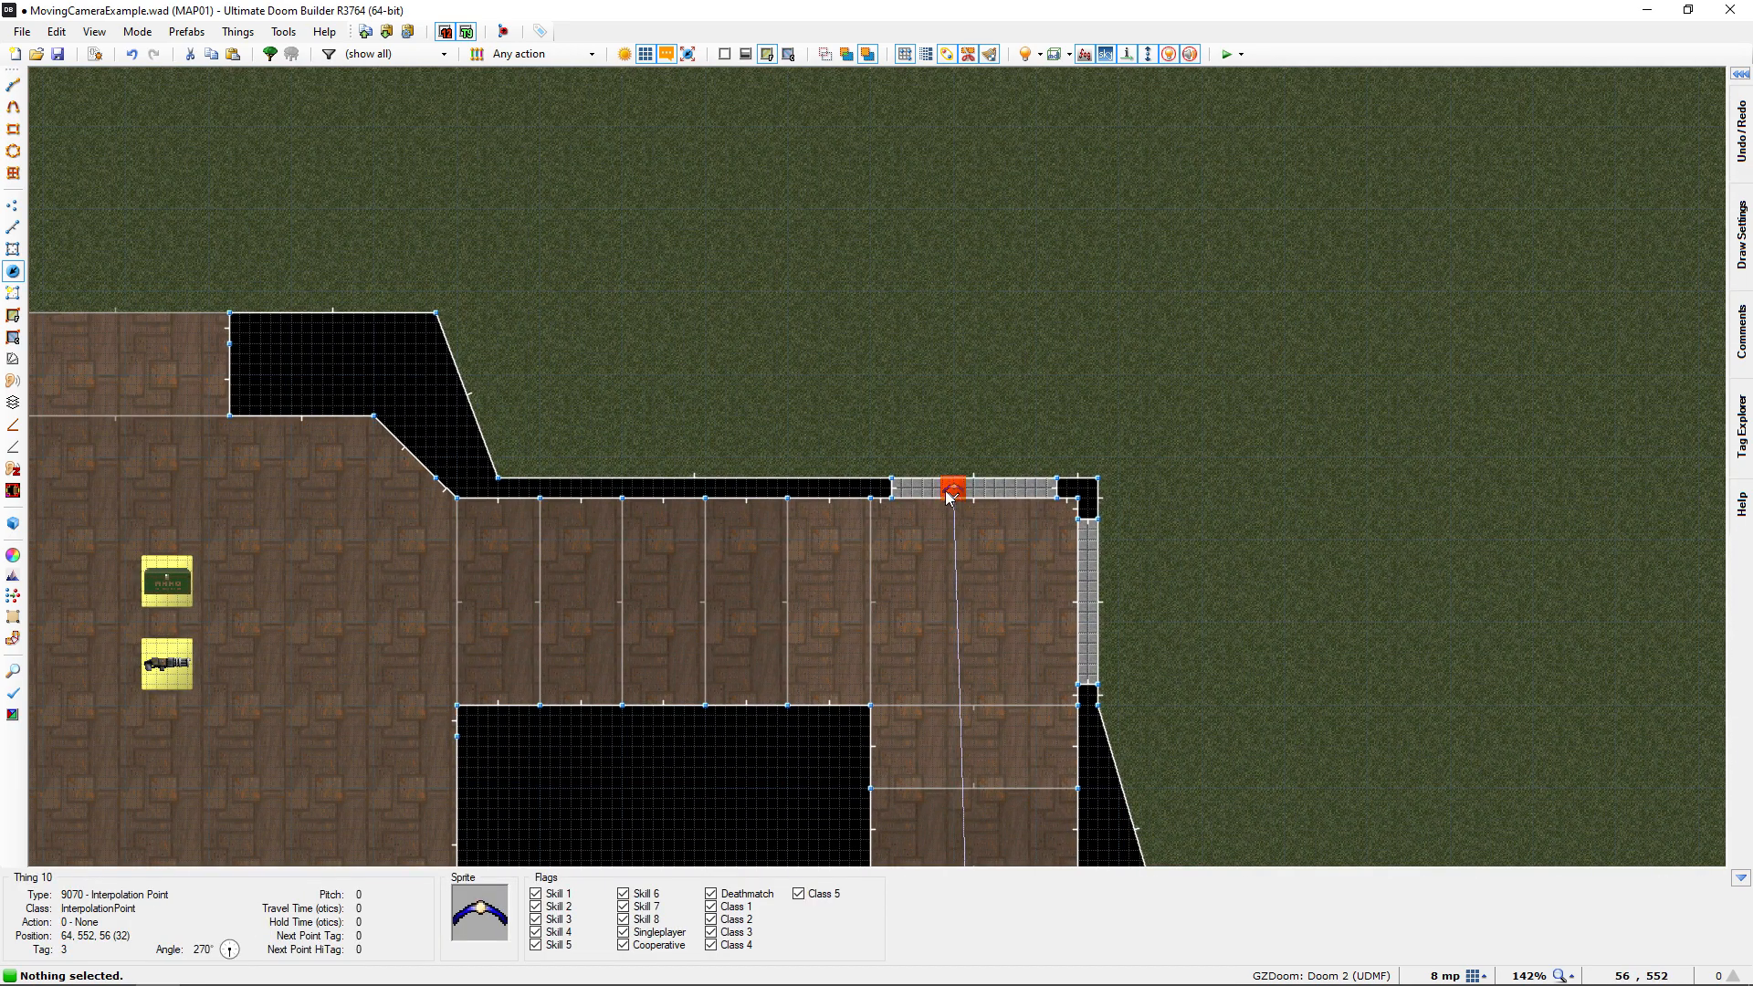
{"action": "double_click", "coordinate": [950, 495]}
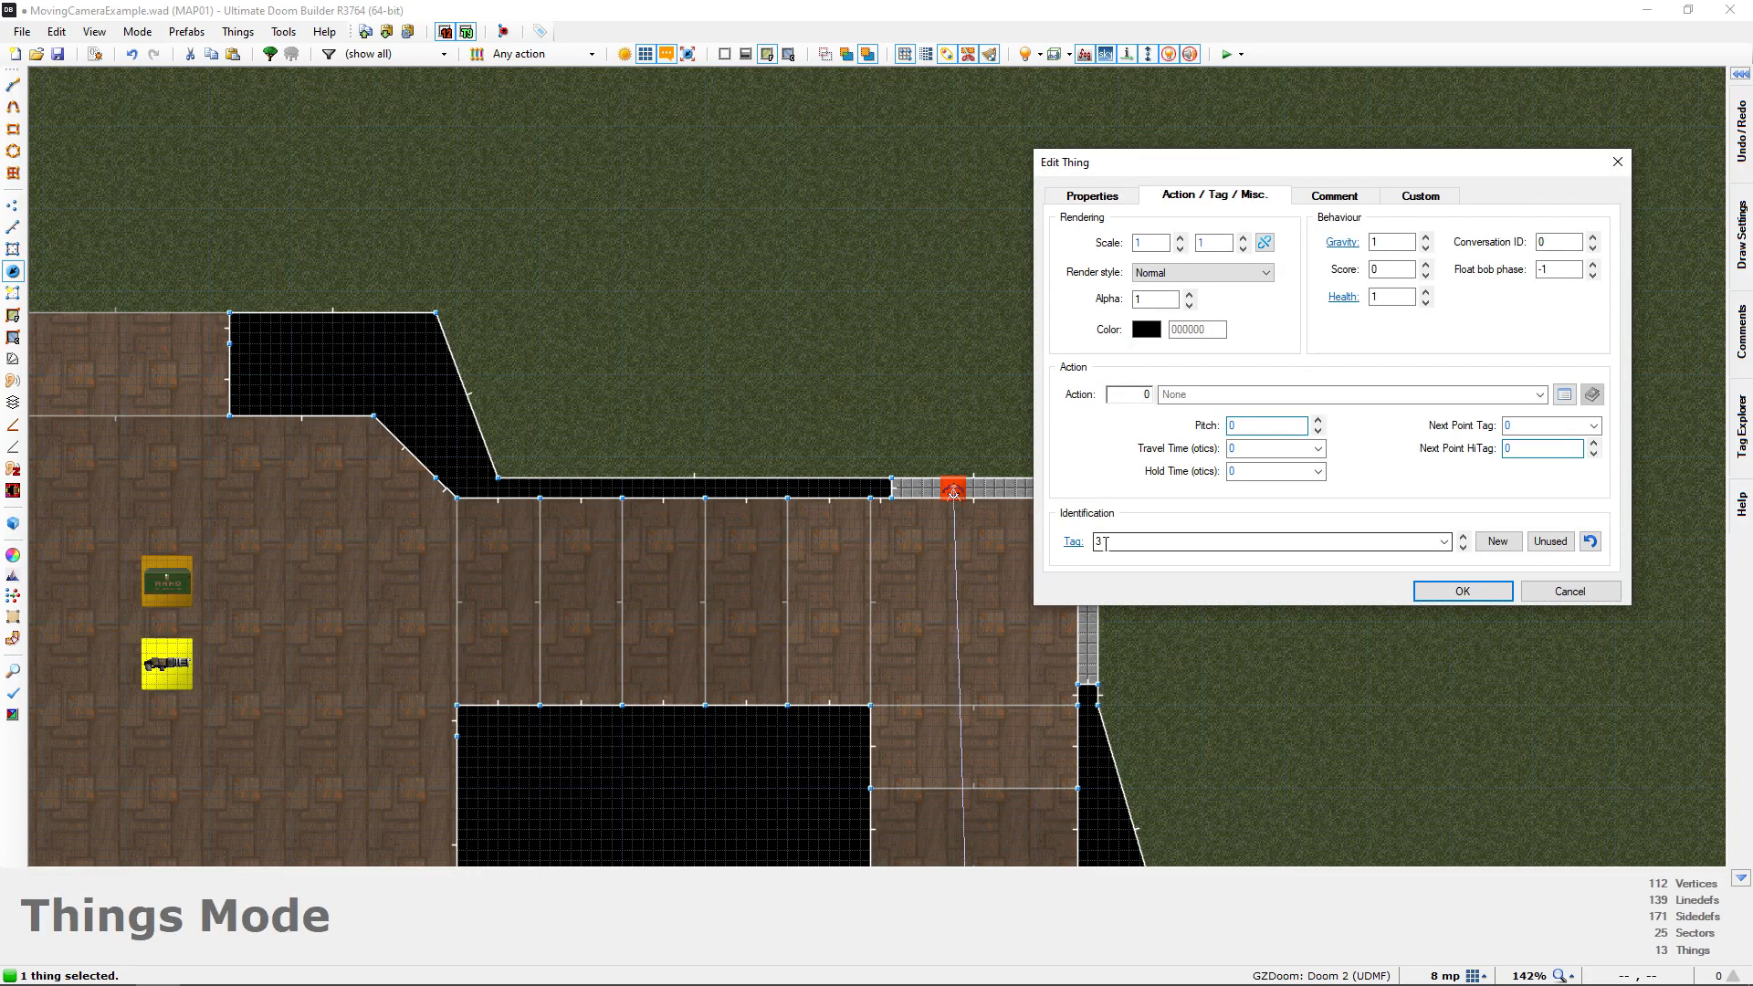
{"action": "double_click", "coordinate": [1534, 428]}
{"action": "type", "text": "4"}
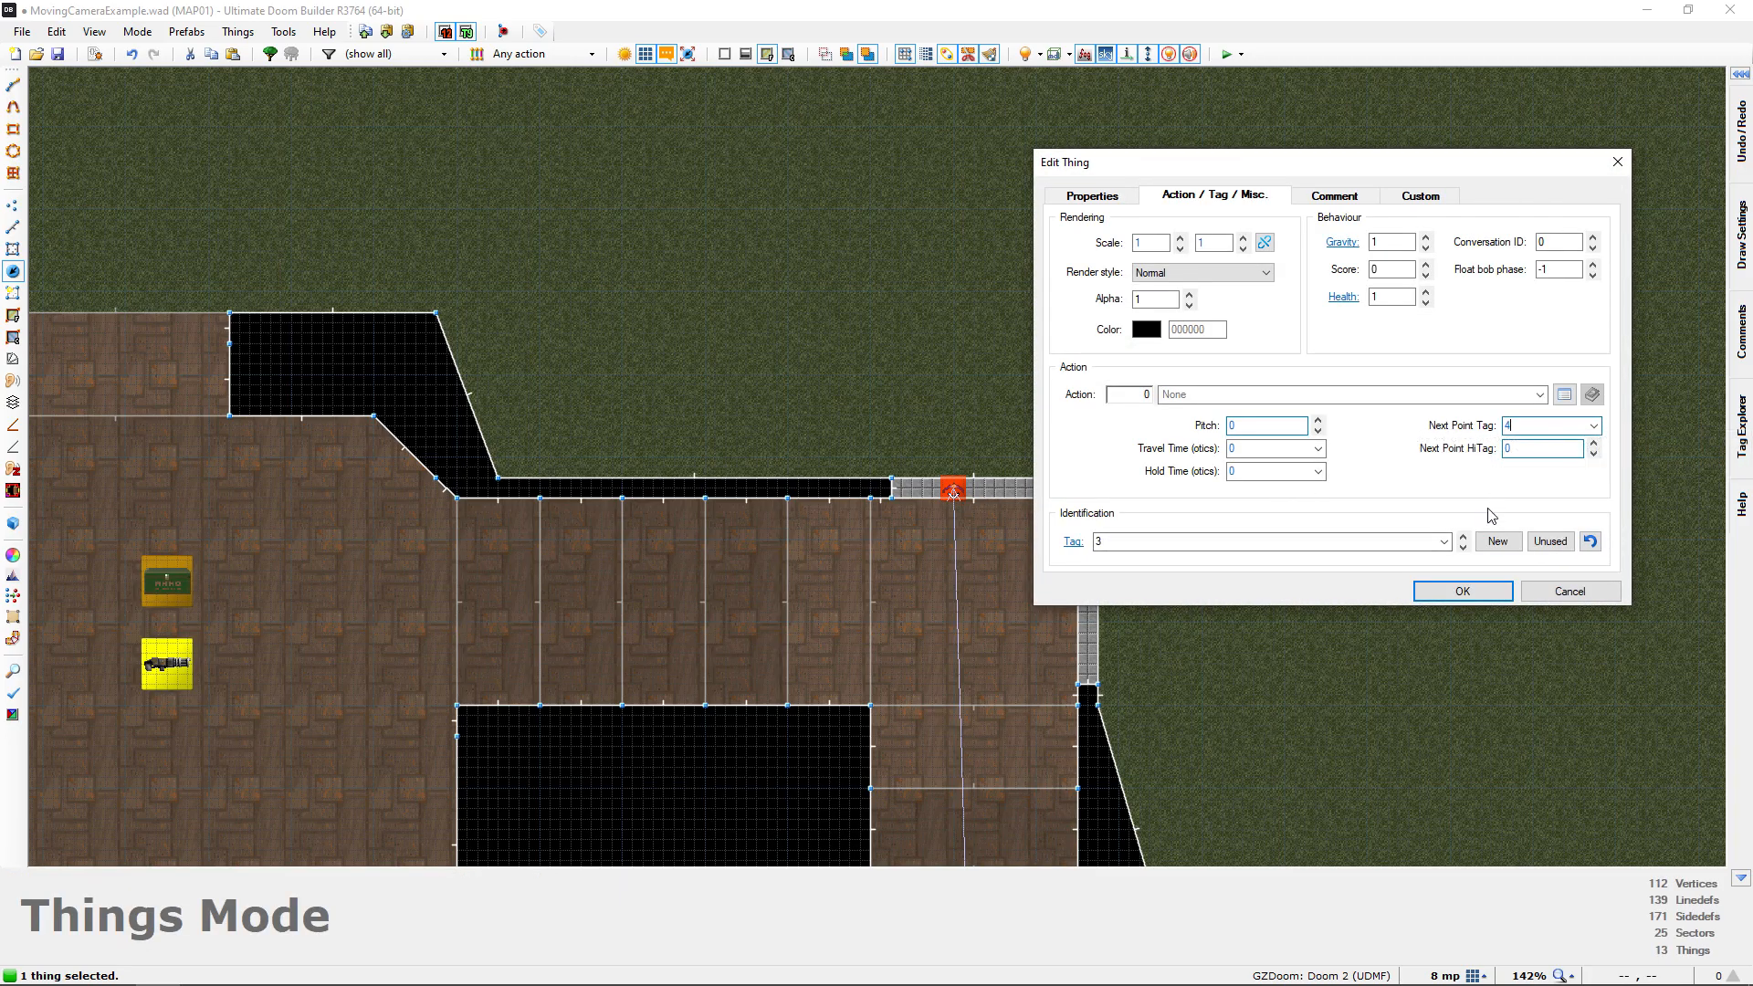
{"action": "left_click", "coordinate": [1456, 595]}
Set the Next Point Tag of the porch's Interpolation Point to 5
{"action": "middle_click_drag", "start_coordinate": [885, 406], "coordinate": [1065, 665]}
{"action": "middle_click_drag", "start_coordinate": [731, 292], "coordinate": [1032, 668]}
{"action": "left_click", "coordinate": [745, 394]}
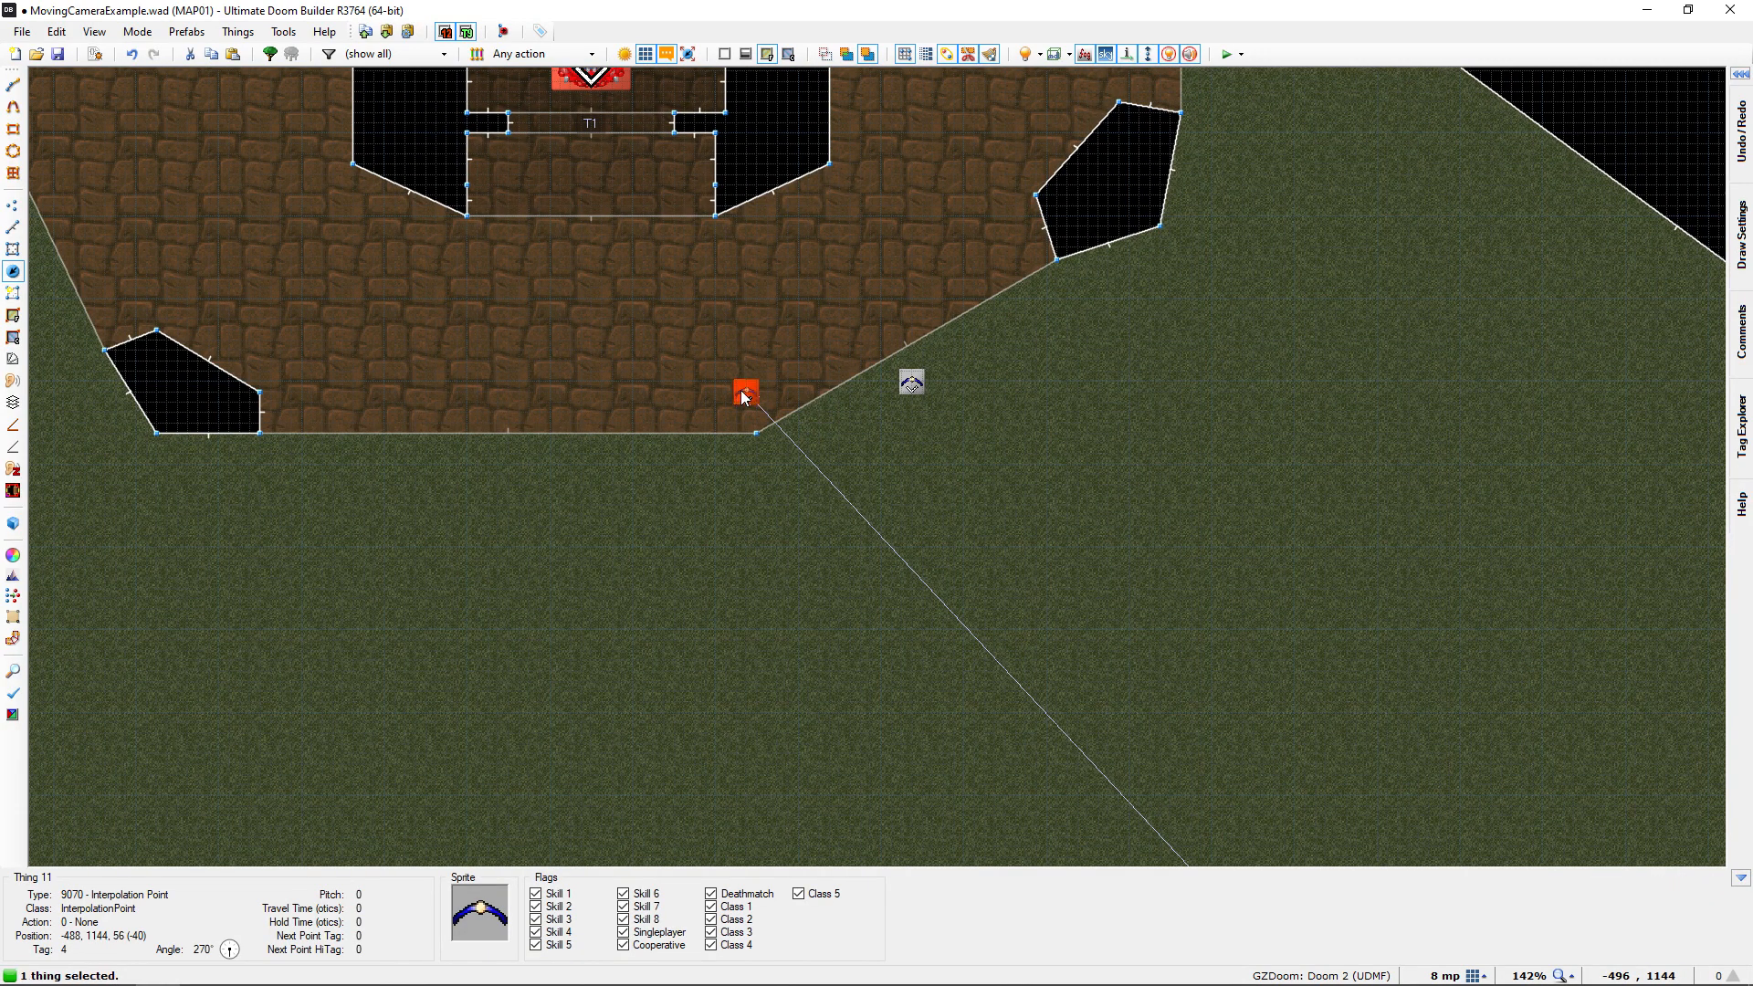
{"action": "right_click", "coordinate": [746, 394]}
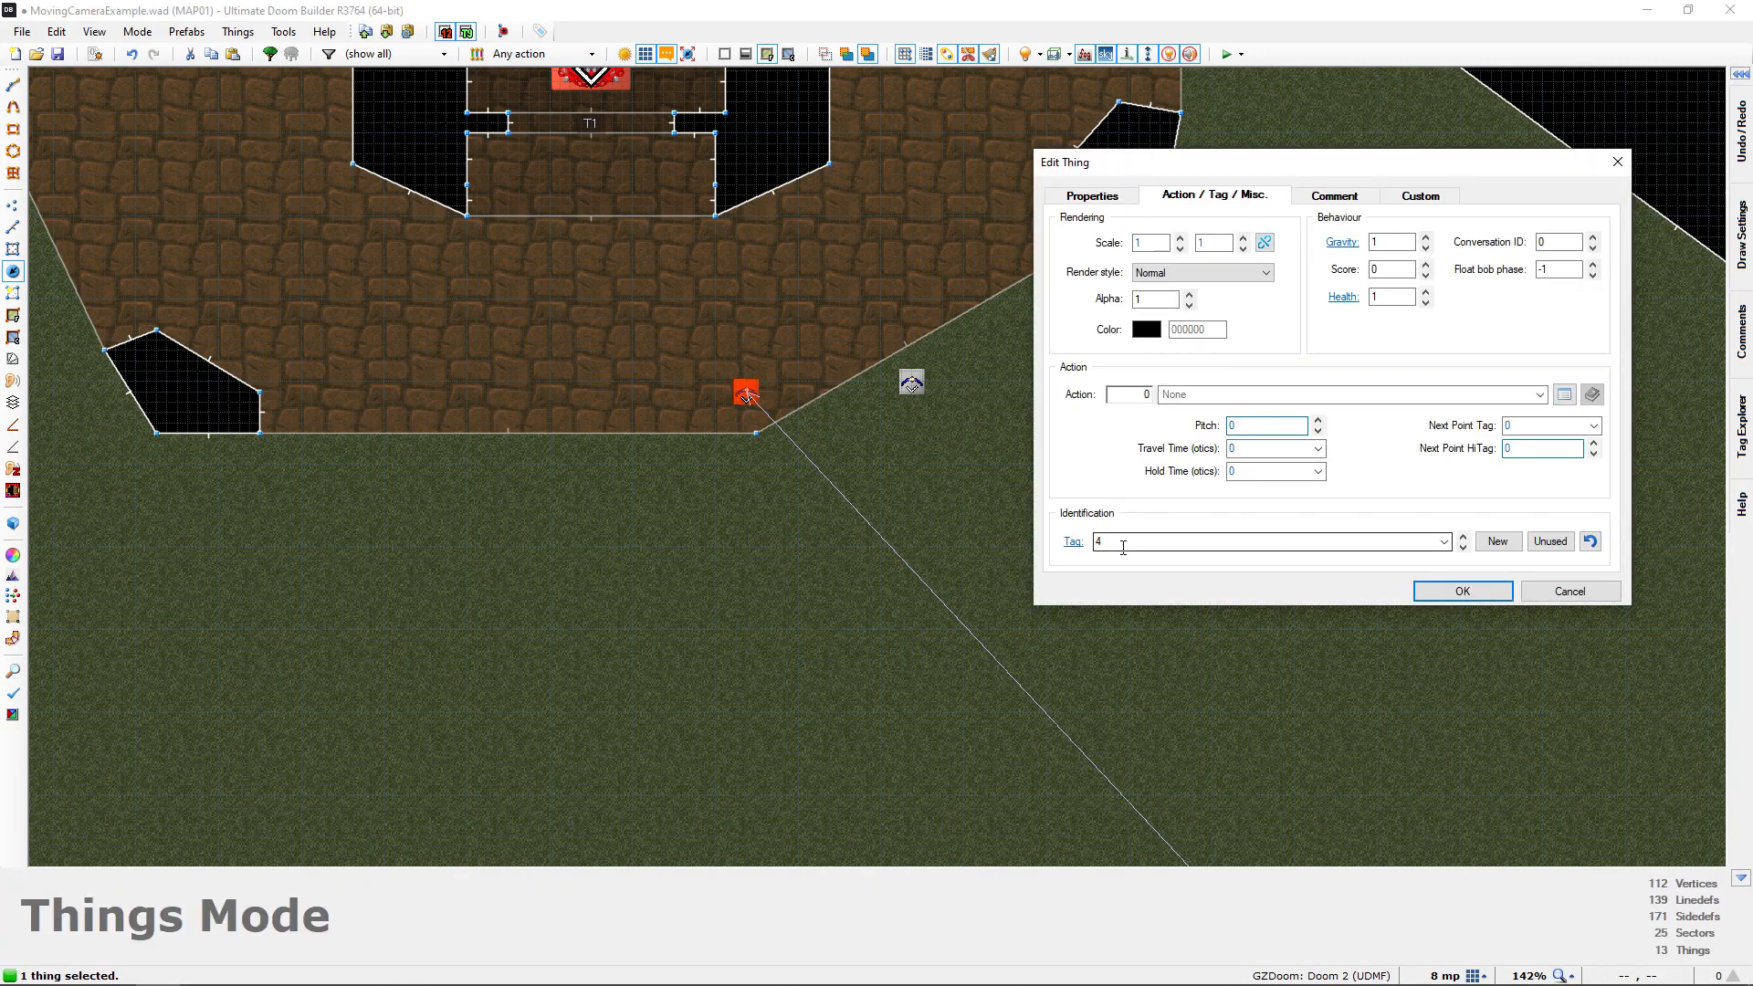
{"action": "double_click", "coordinate": [1542, 427]}
{"action": "type", "text": "5"}
{"action": "left_click", "coordinate": [1453, 591]}
Review the action and tag settings of the final Interpolation Point on the grass, then close them without changes
{"action": "middle_click_drag", "start_coordinate": [1062, 499], "coordinate": [1091, 582]}
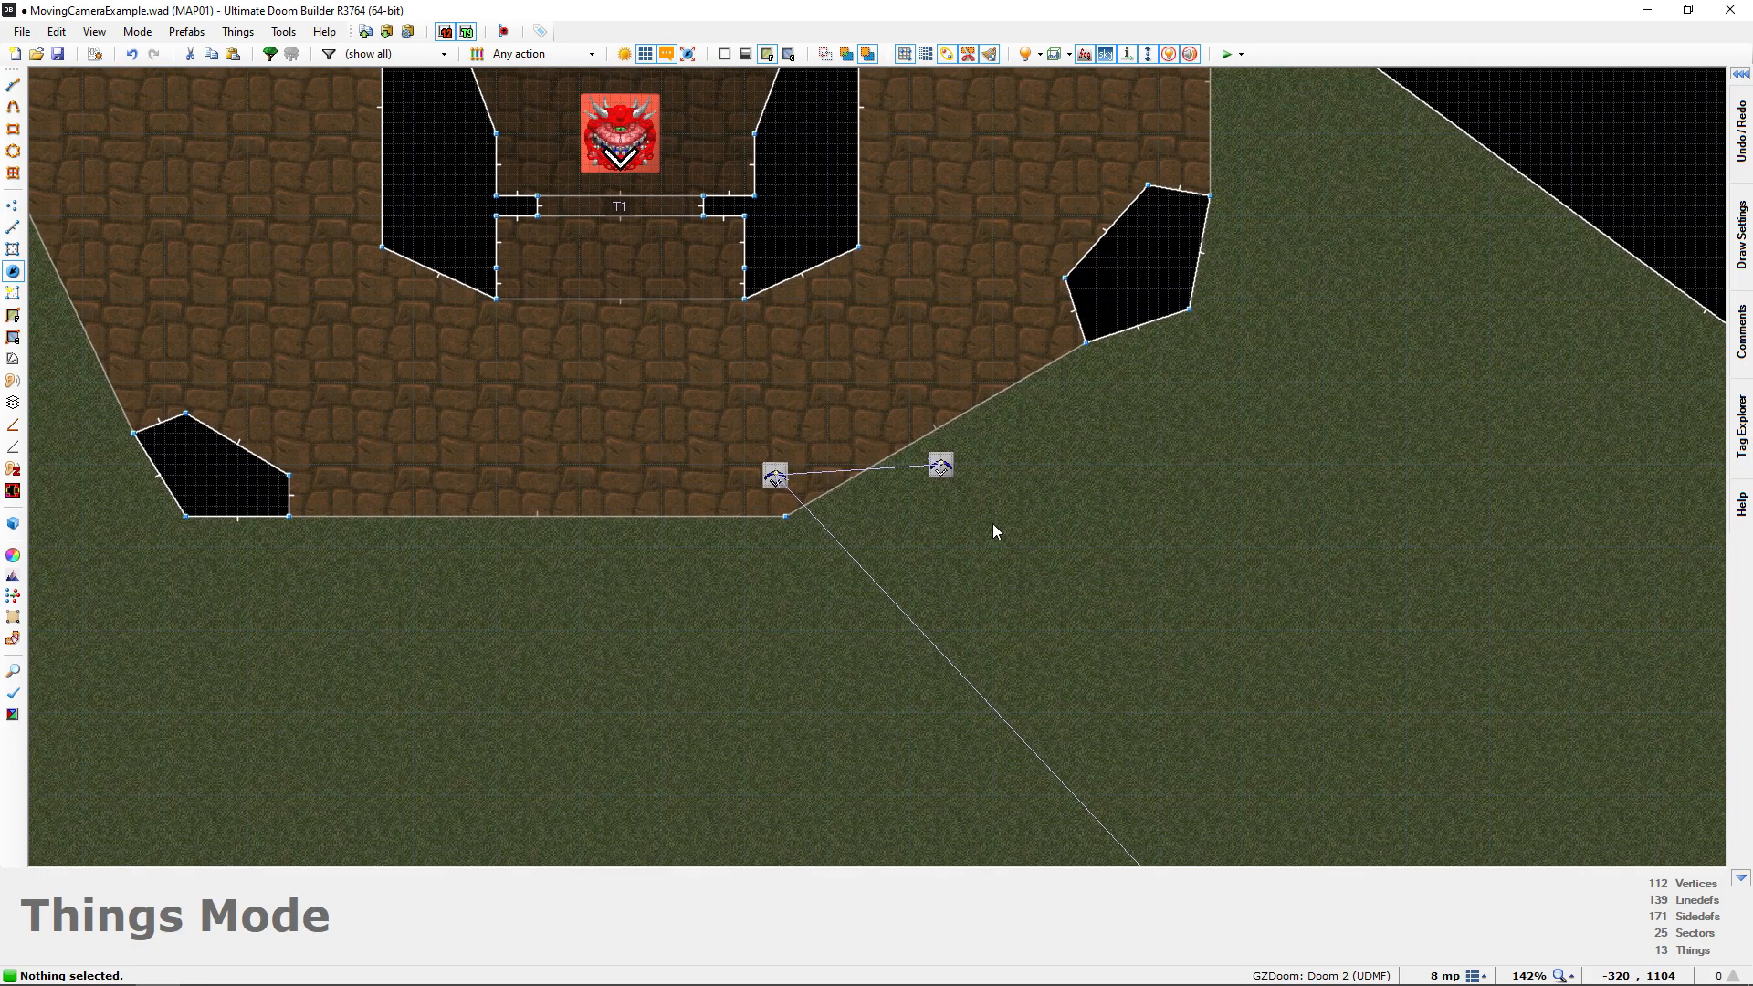
{"action": "left_click", "coordinate": [943, 471]}
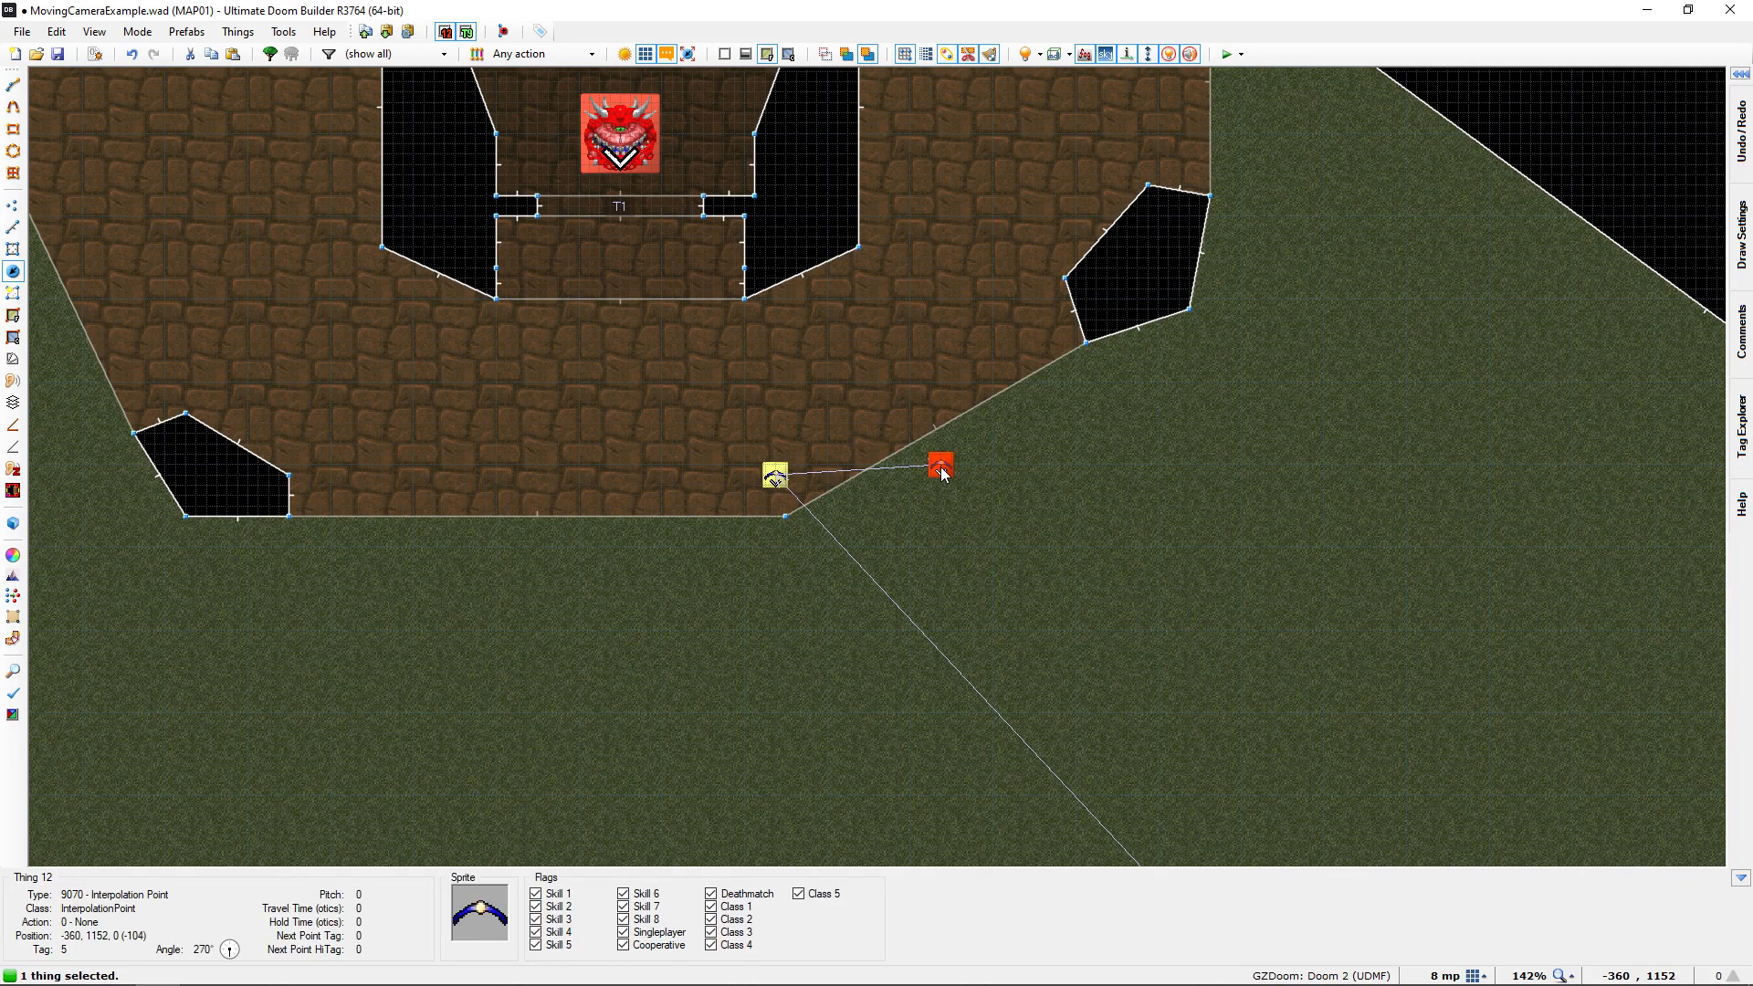
{"action": "right_click", "coordinate": [1239, 478]}
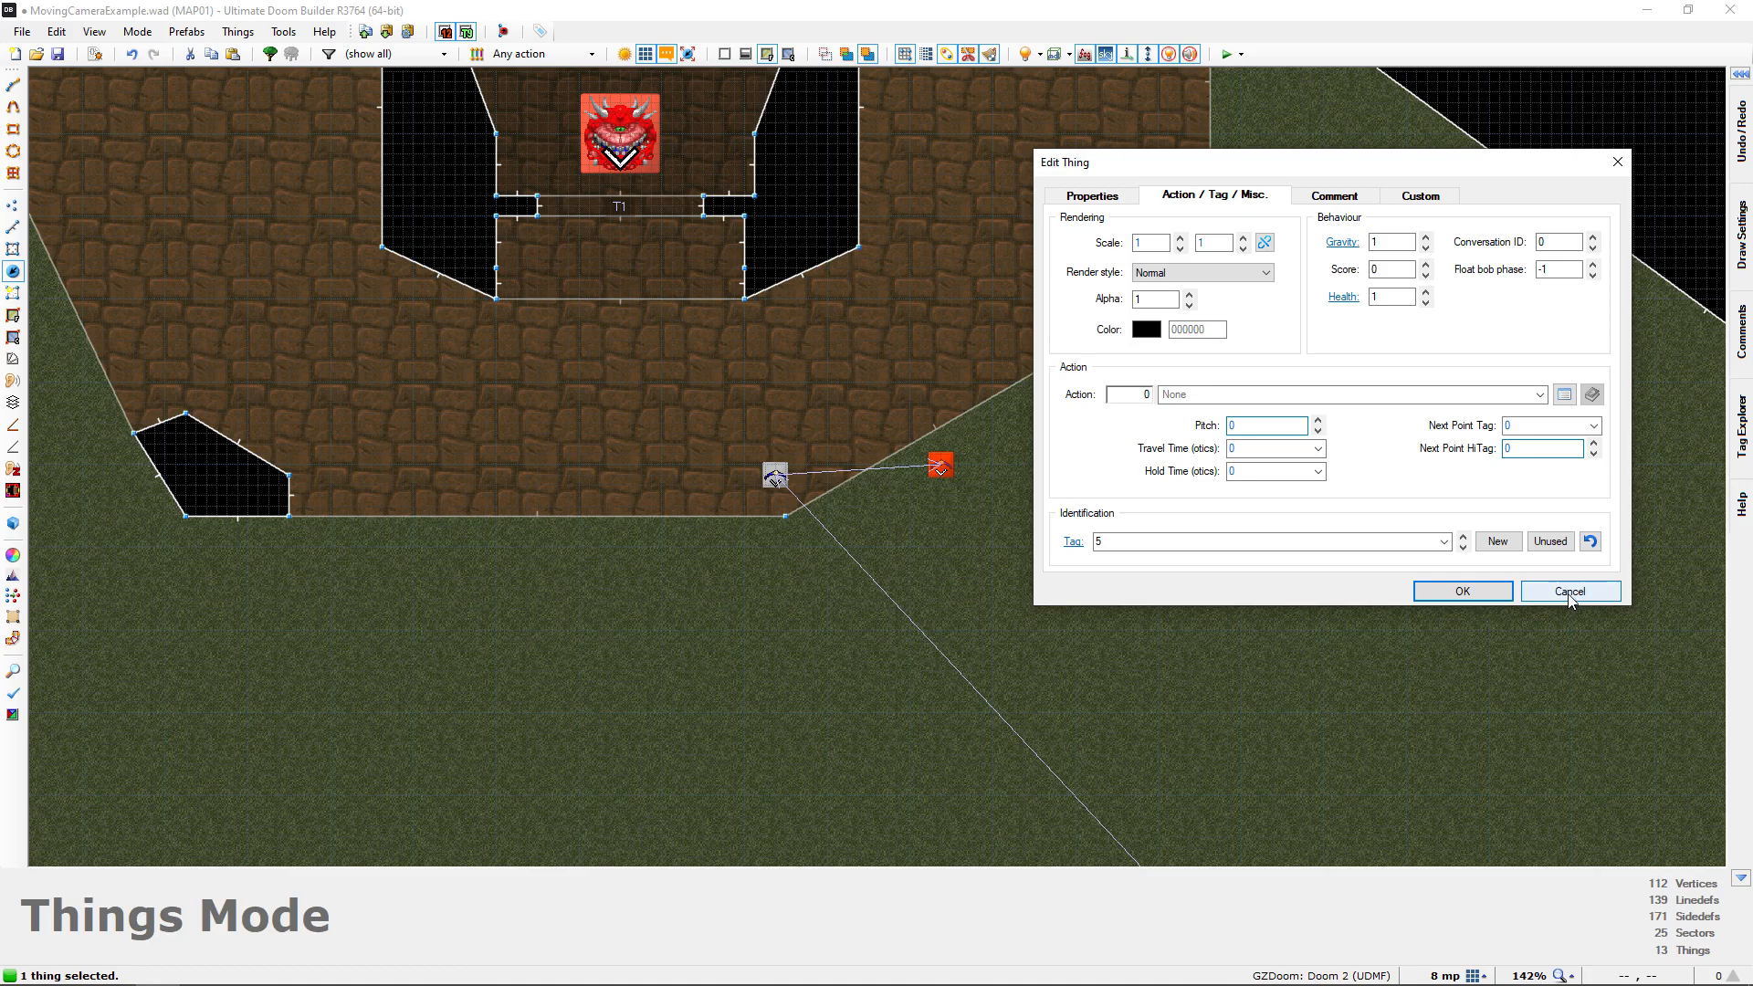
{"action": "left_click", "coordinate": [1567, 595]}
Examine the link lines between the Interpolation Points on the 2D map, from the porch back to the start room
{"action": "scroll", "coordinate": [1274, 555], "scroll_direction": "down", "scroll_amount": 2}
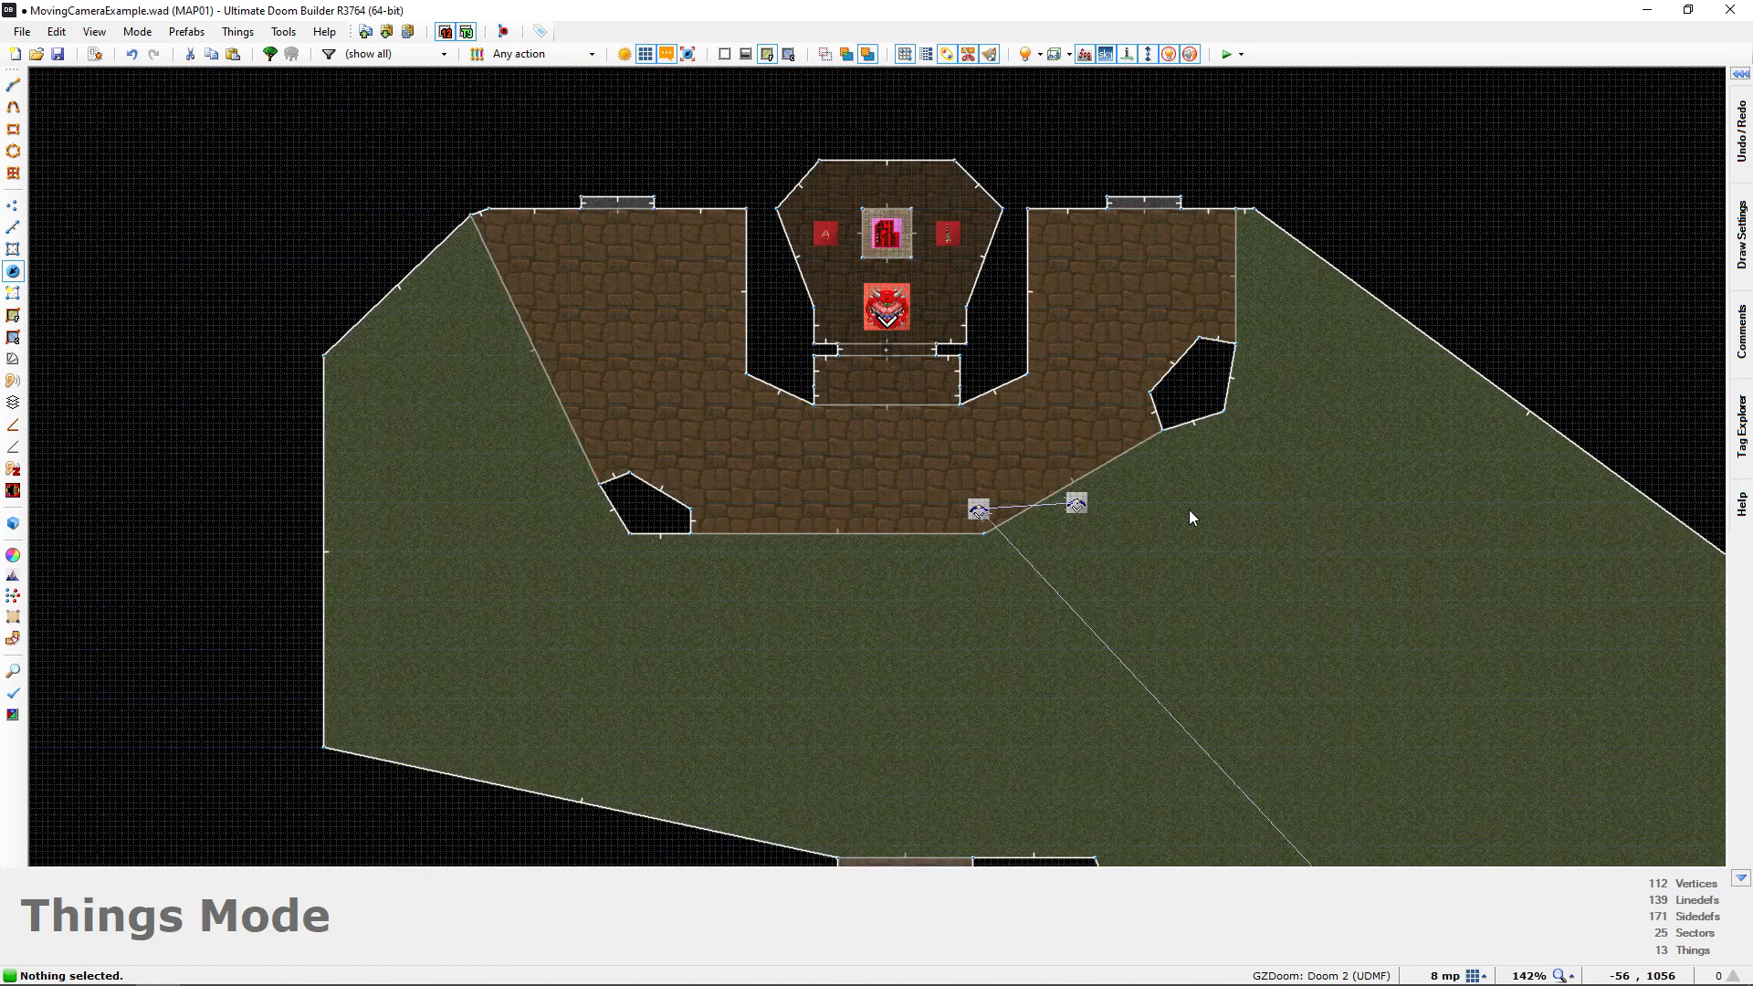
{"action": "middle_click_drag", "start_coordinate": [1393, 712], "coordinate": [1044, 498]}
{"action": "middle_click_drag", "start_coordinate": [1063, 742], "coordinate": [1025, 486]}
{"action": "middle_click_drag", "start_coordinate": [1023, 648], "coordinate": [899, 356]}
{"action": "scroll", "coordinate": [898, 402], "scroll_direction": "down", "scroll_amount": 1}
{"action": "middle_click_drag", "start_coordinate": [898, 438], "coordinate": [954, 640]}
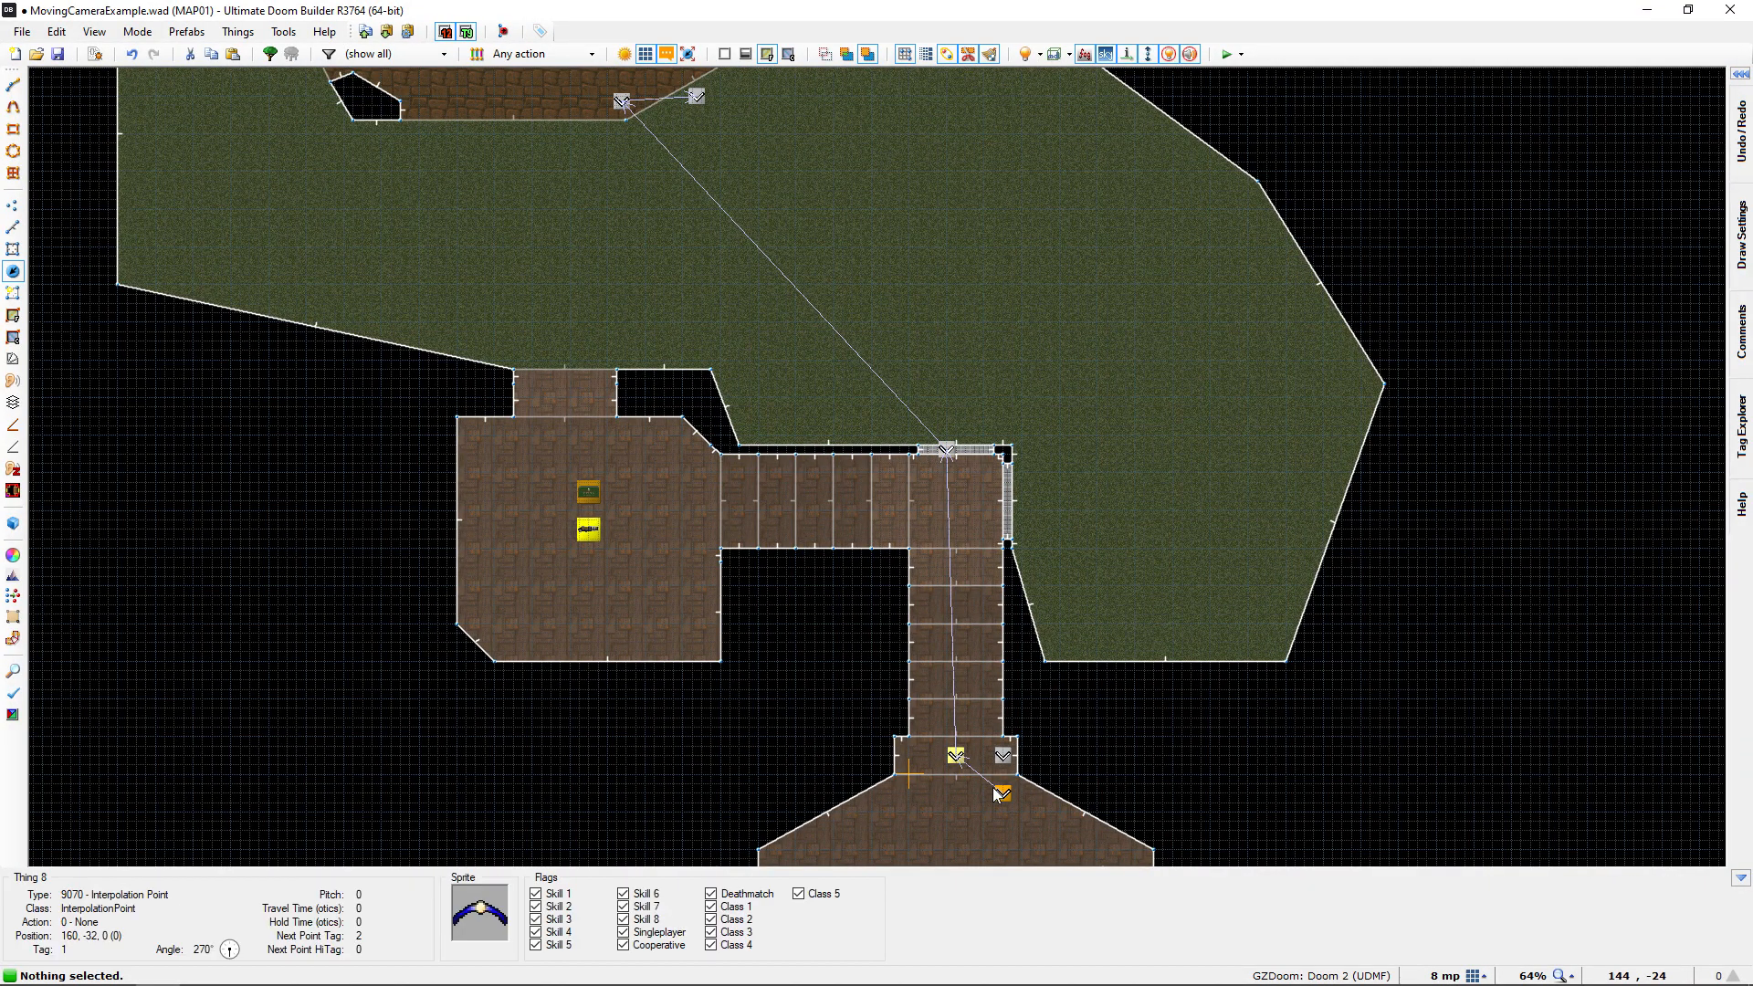
{"action": "middle_click_drag", "start_coordinate": [706, 327], "coordinate": [842, 404]}
{"action": "middle_click_drag", "start_coordinate": [959, 674], "coordinate": [842, 451]}
Follow the linked camera path in 3D from the start room through the window to the porch, then return to the start room on the 2D map
{"action": "key", "text": "q"}
{"action": "key", "text": "s"}
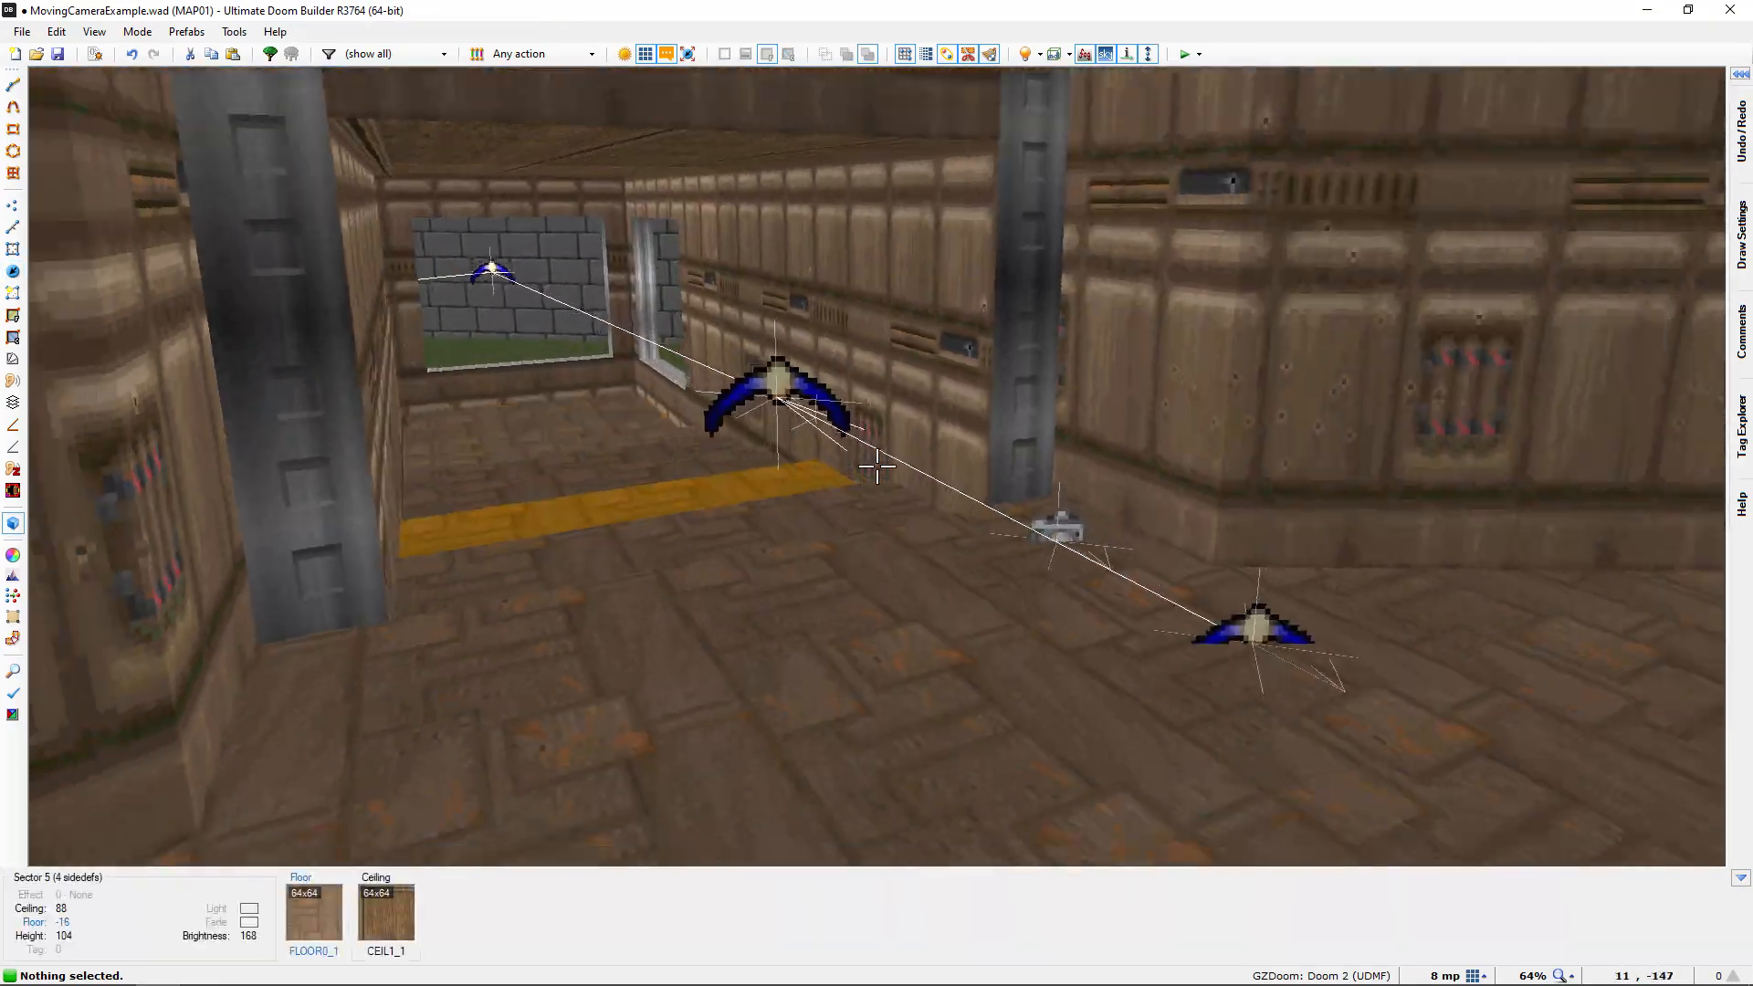
{"action": "key", "text": "w"}
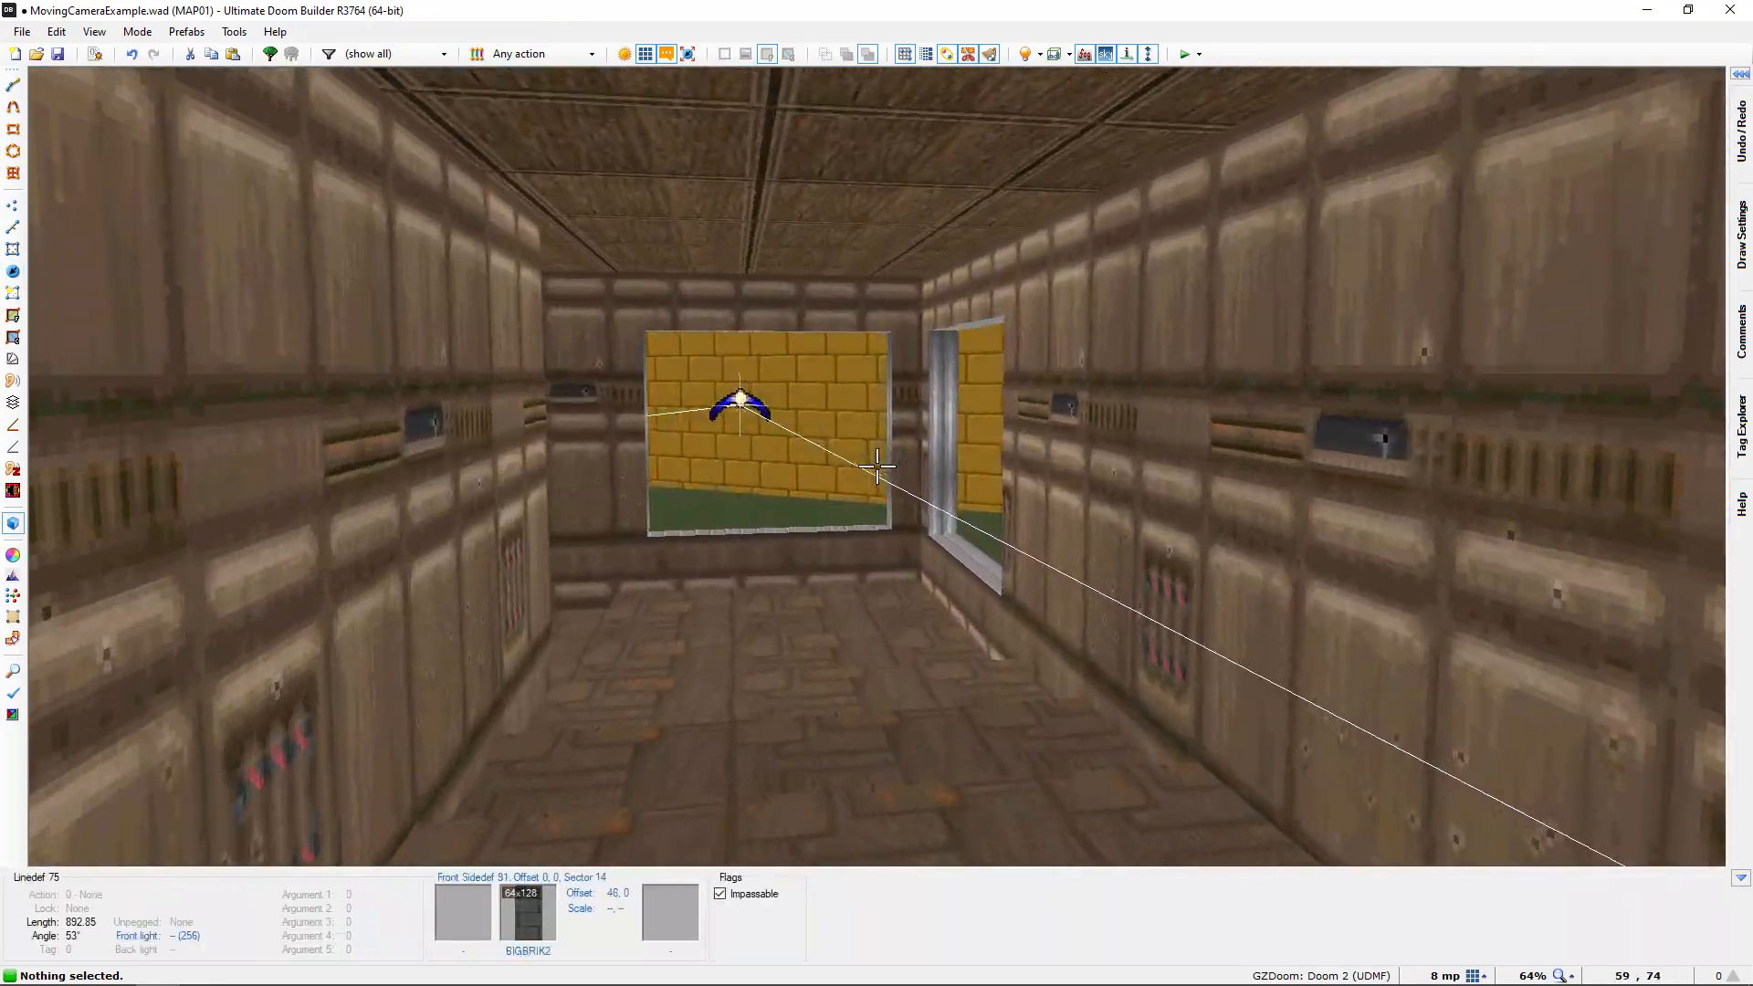
{"action": "key", "text": "w"}
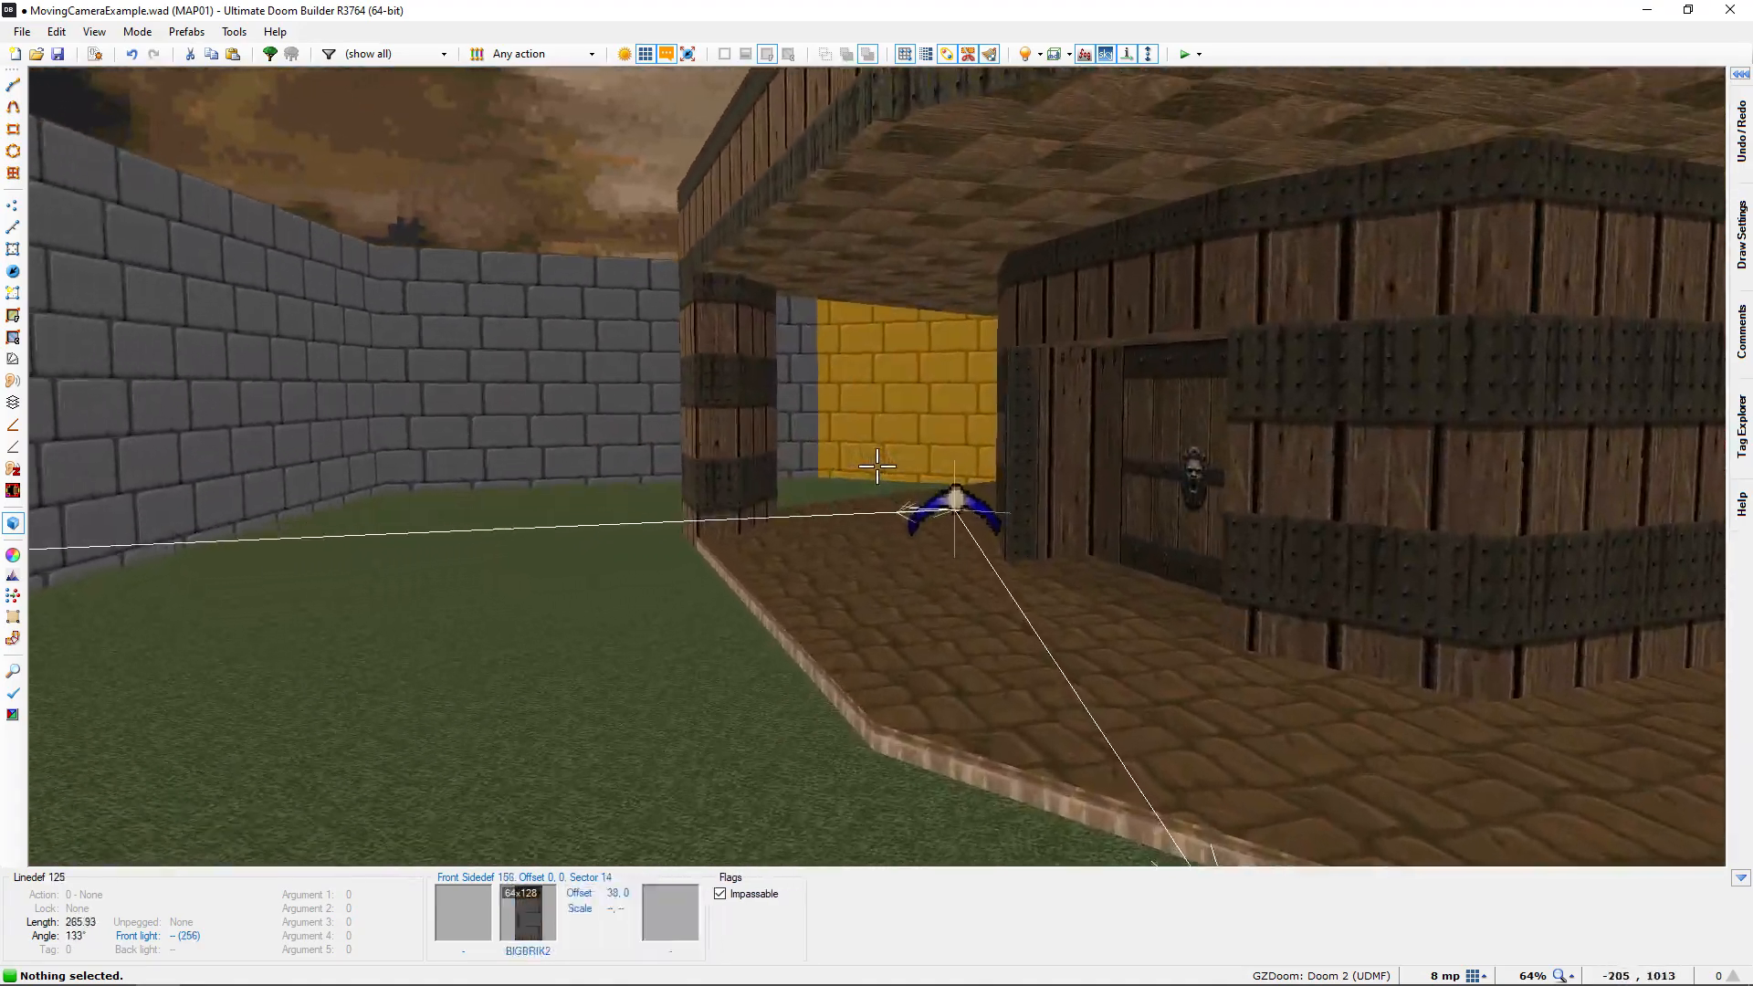
{"action": "key", "text": "w"}
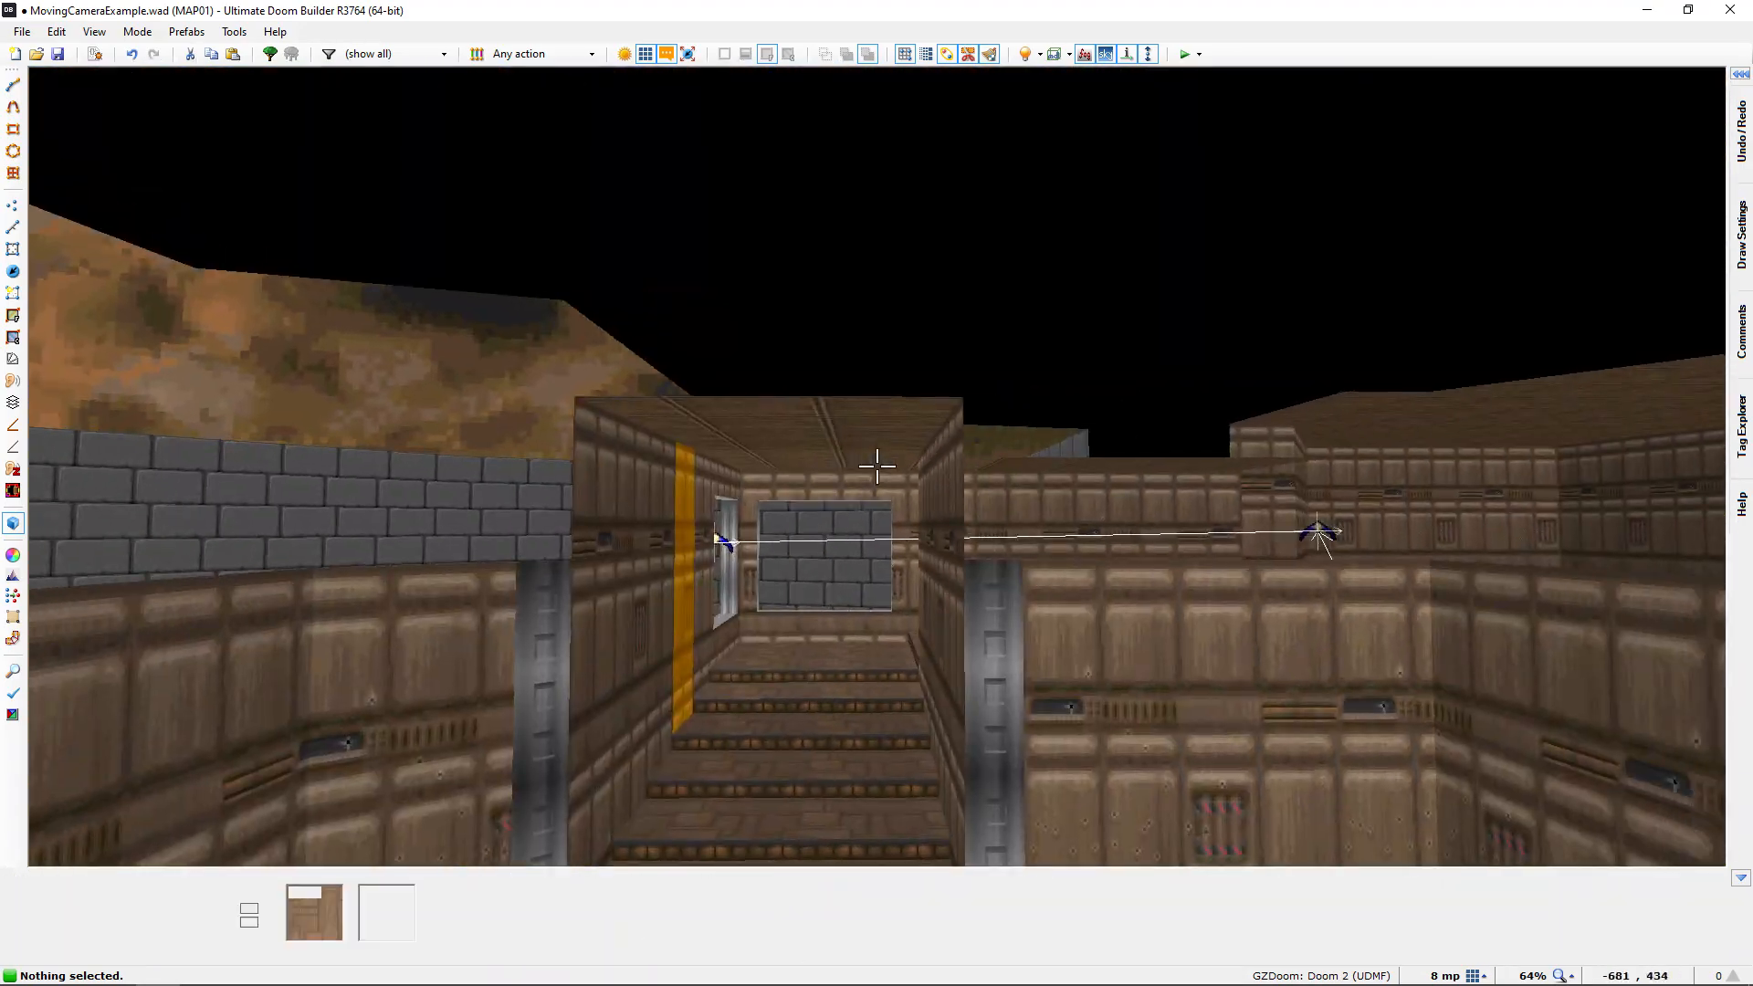
{"action": "key", "text": "w"}
{"action": "key", "text": "s"}
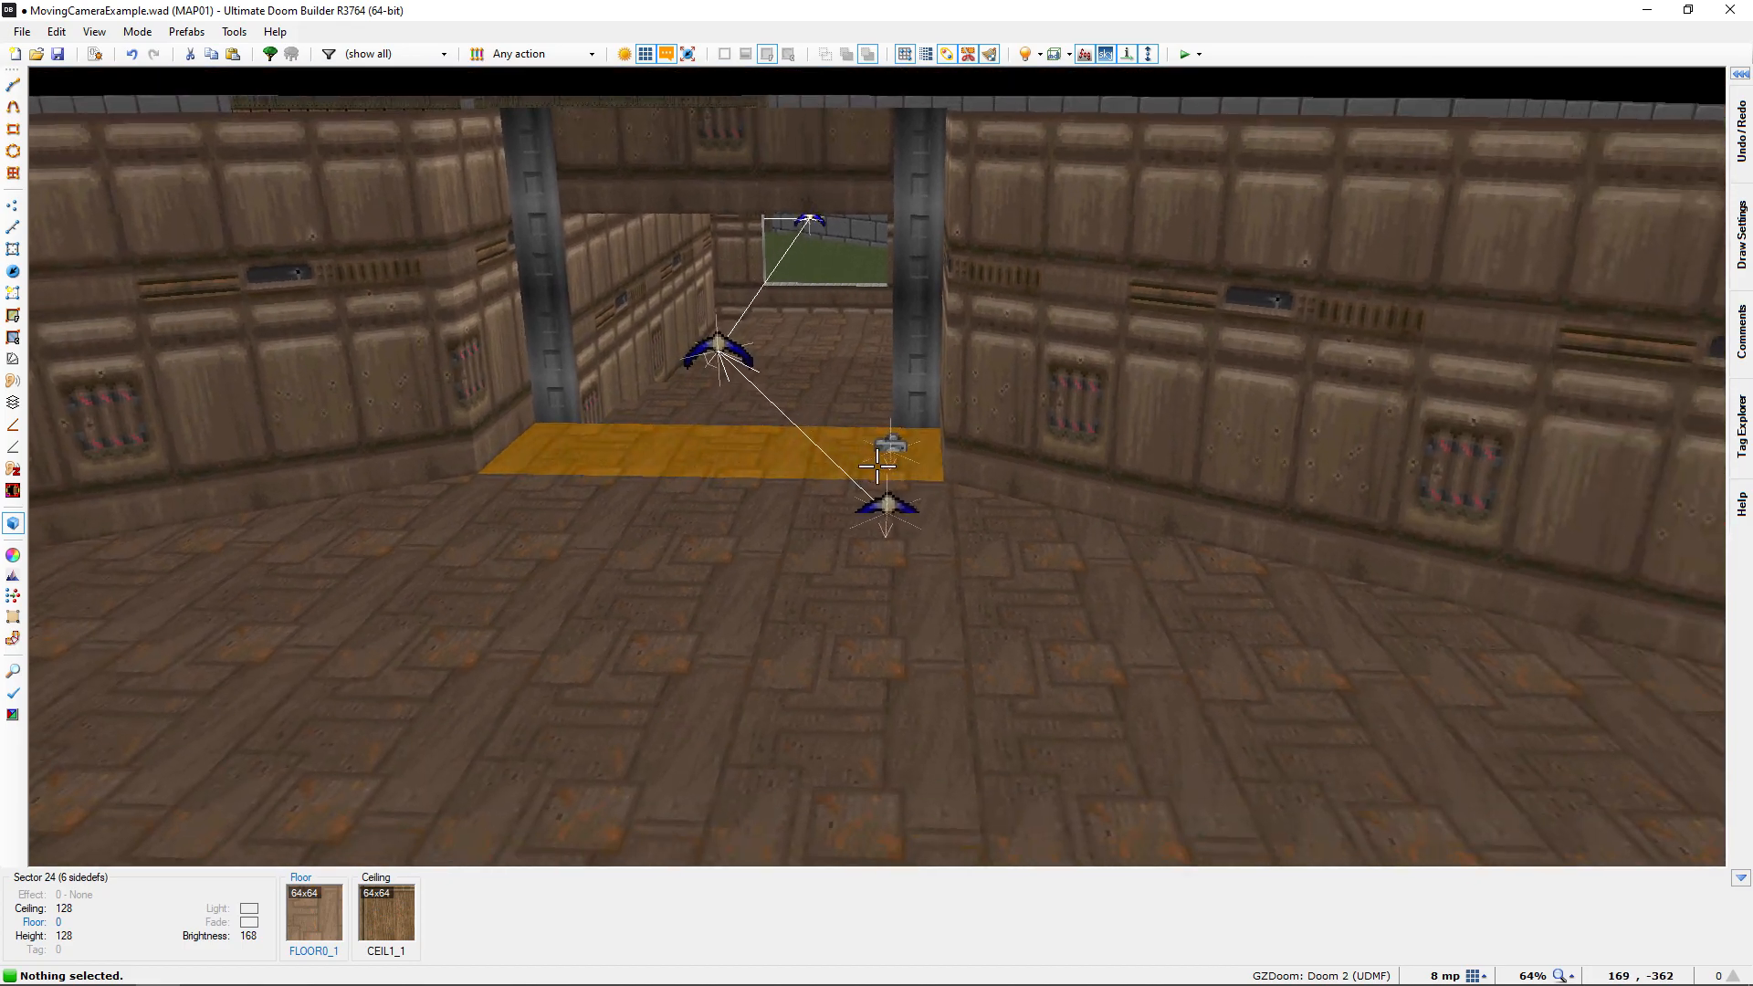
{"action": "key", "text": "w"}
{"action": "key", "text": "a"}
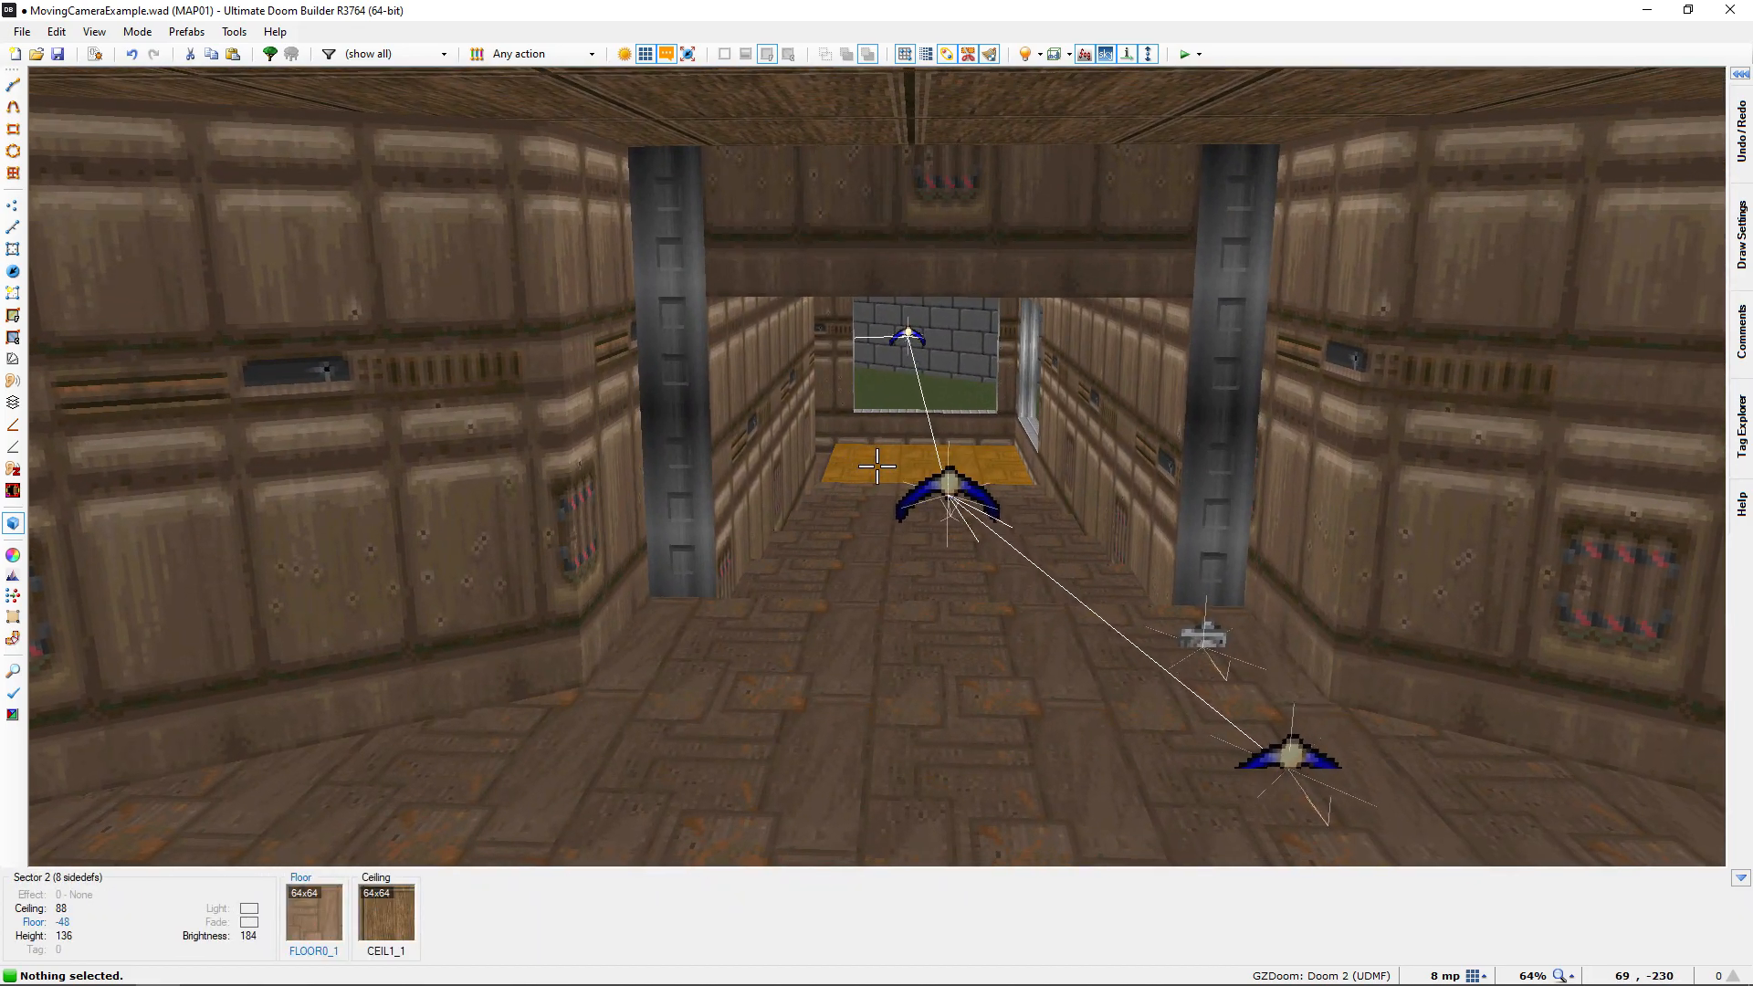
{"action": "key", "text": "w"}
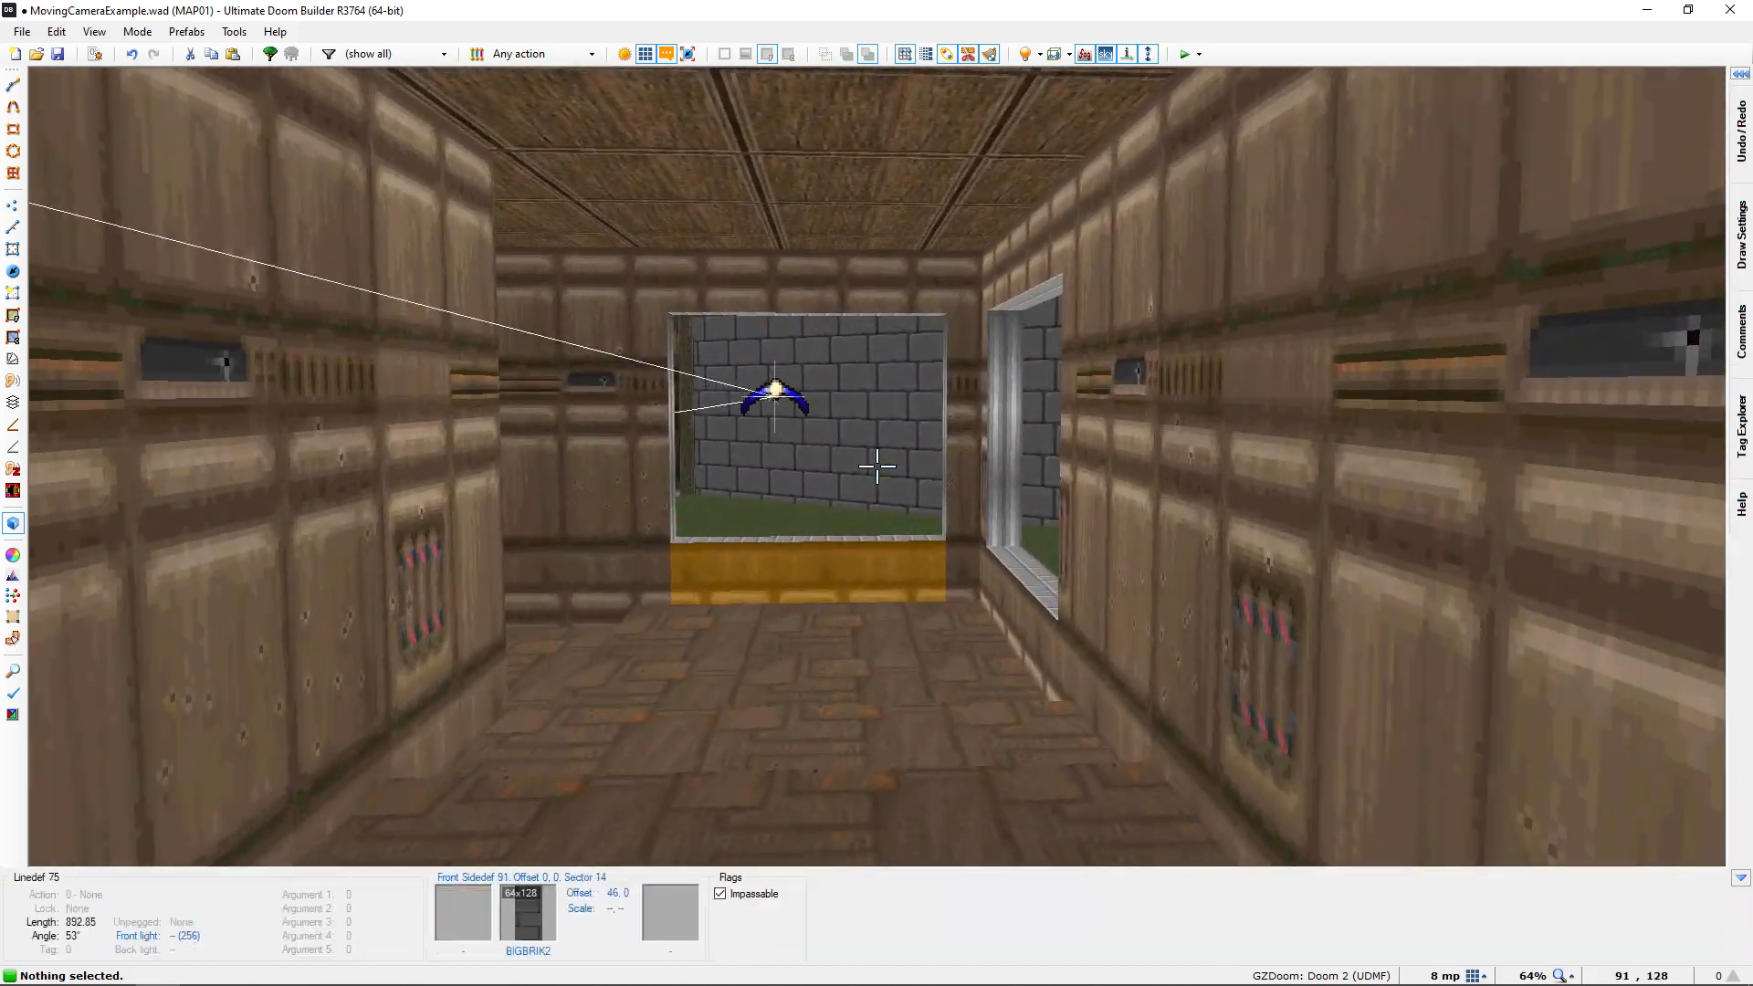
{"action": "key", "text": "w"}
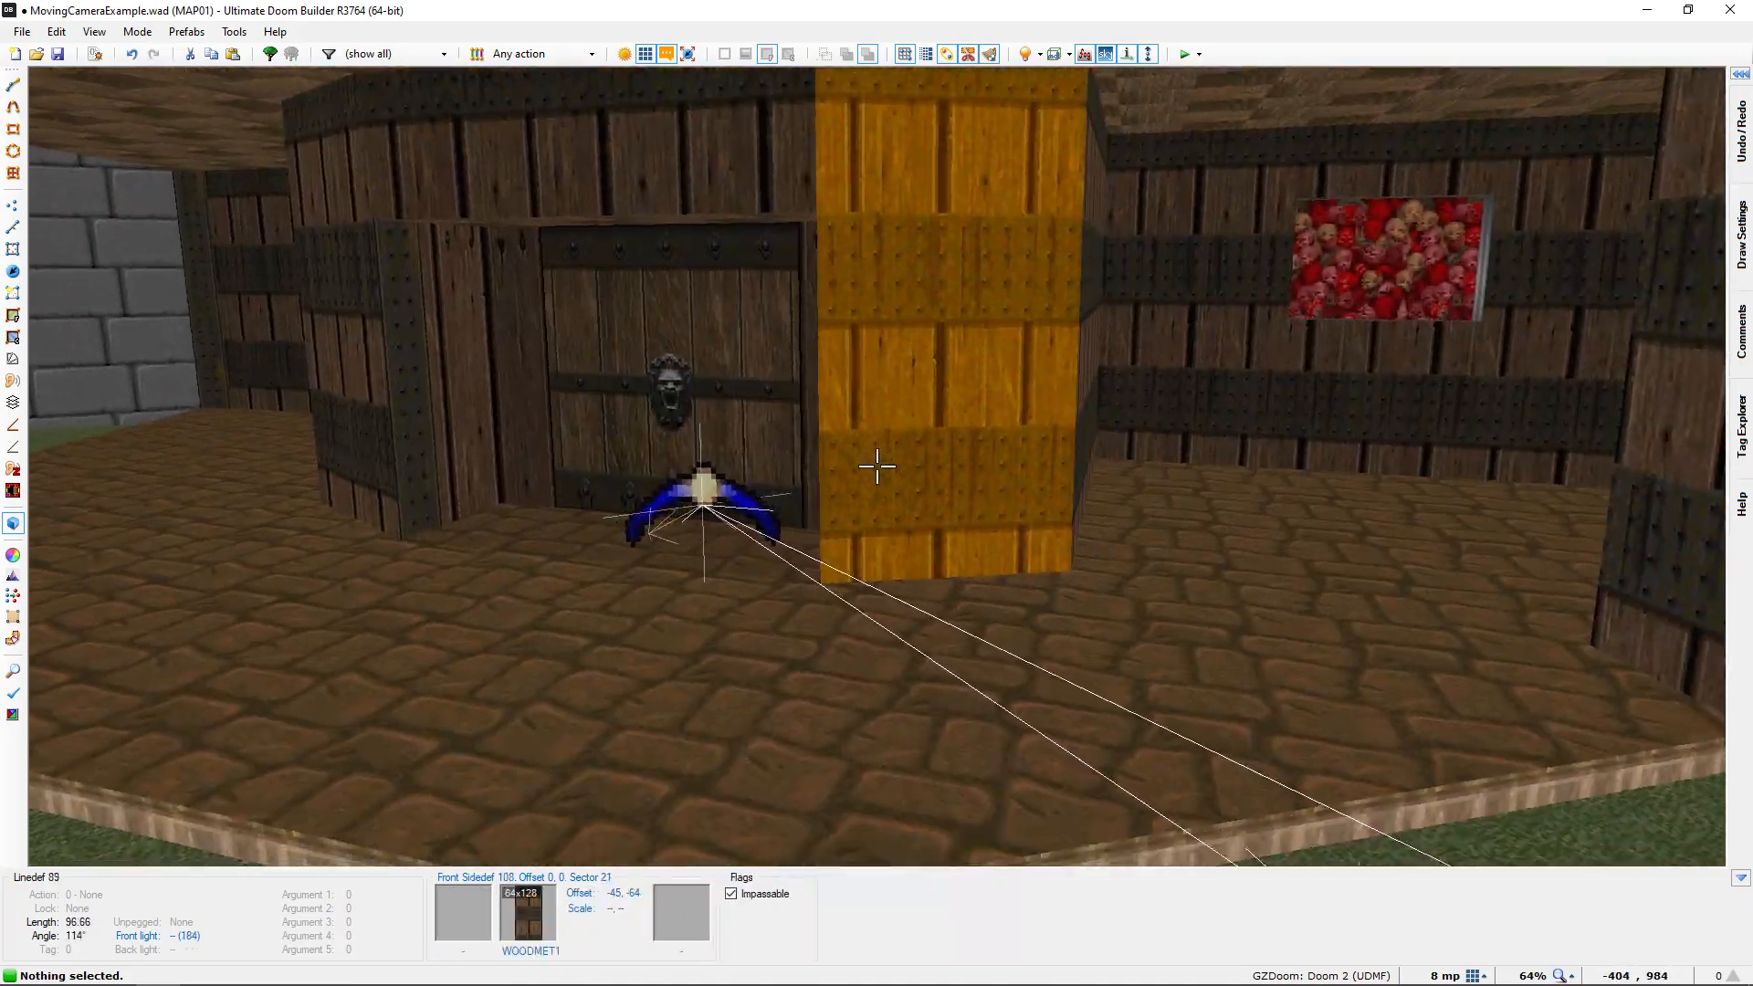
{"action": "key", "text": "a"}
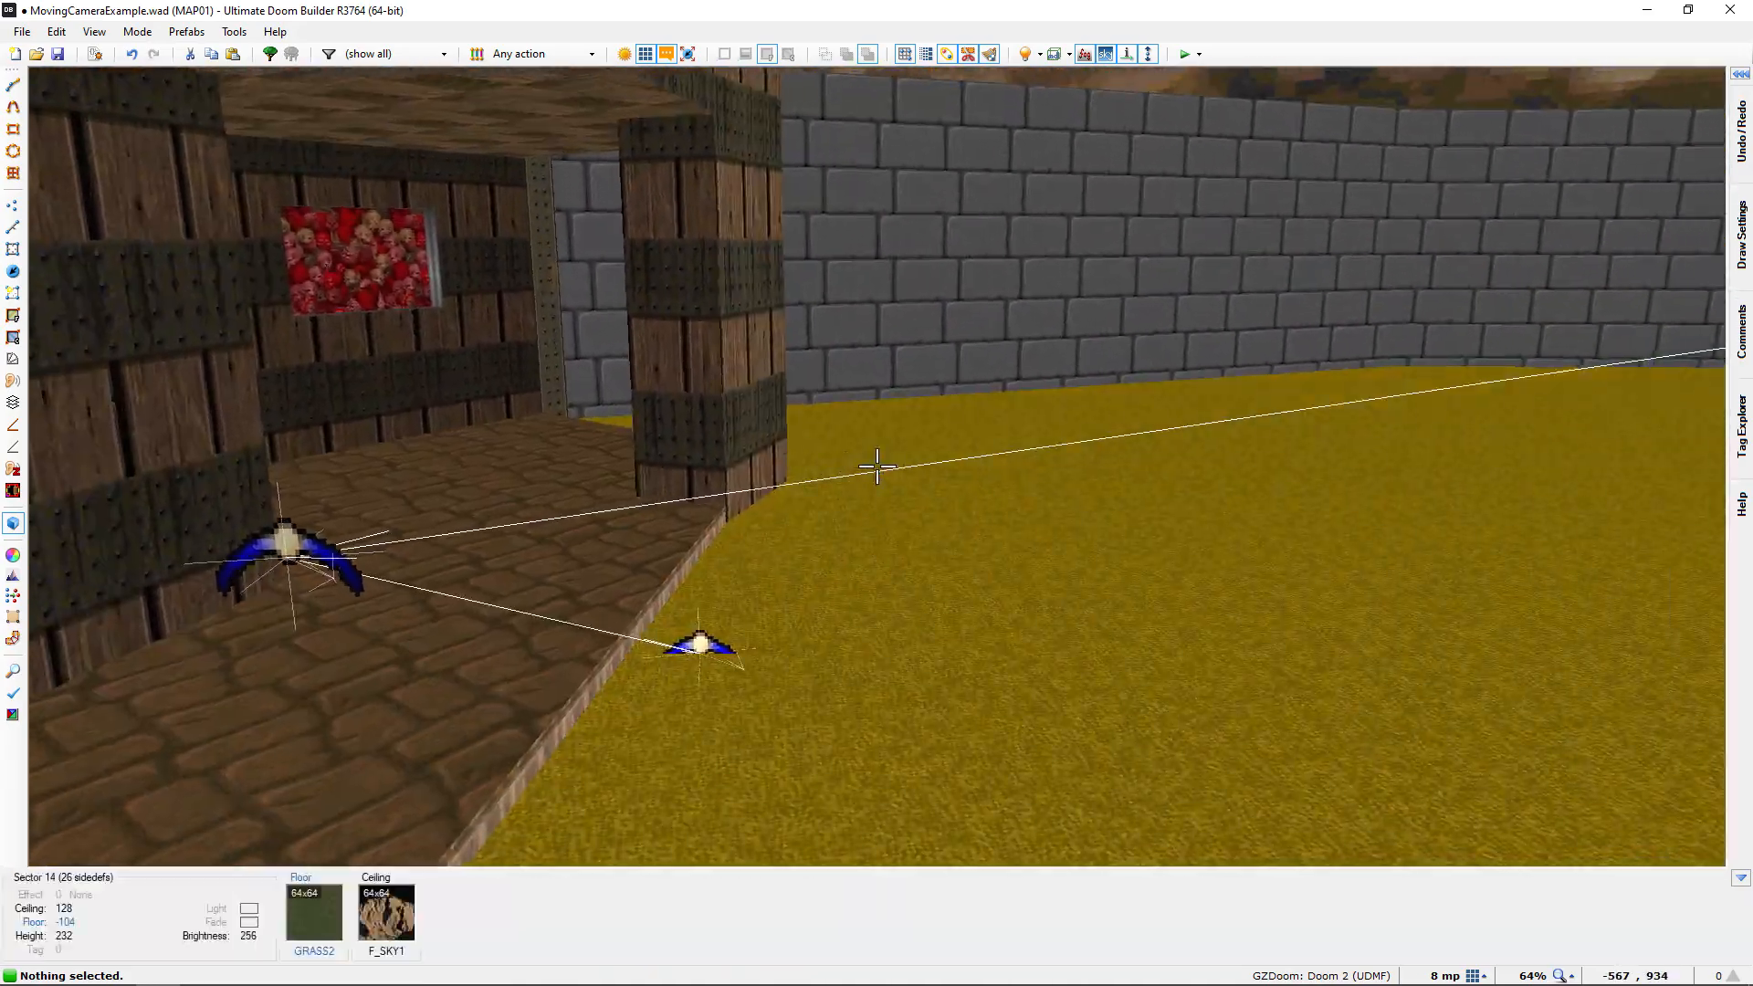
{"action": "key", "text": "q"}
{"action": "mouse_move", "coordinate": [862, 451]}
{"action": "middle_mouse_down"}
{"action": "mouse_move", "coordinate": [743, 368]}
{"action": "mouse_move", "coordinate": [728, 332]}
{"action": "middle_mouse_up"}
{"action": "middle_click_drag", "start_coordinate": [852, 499], "coordinate": [745, 301]}
{"action": "middle_click_drag", "start_coordinate": [849, 475], "coordinate": [684, 366]}
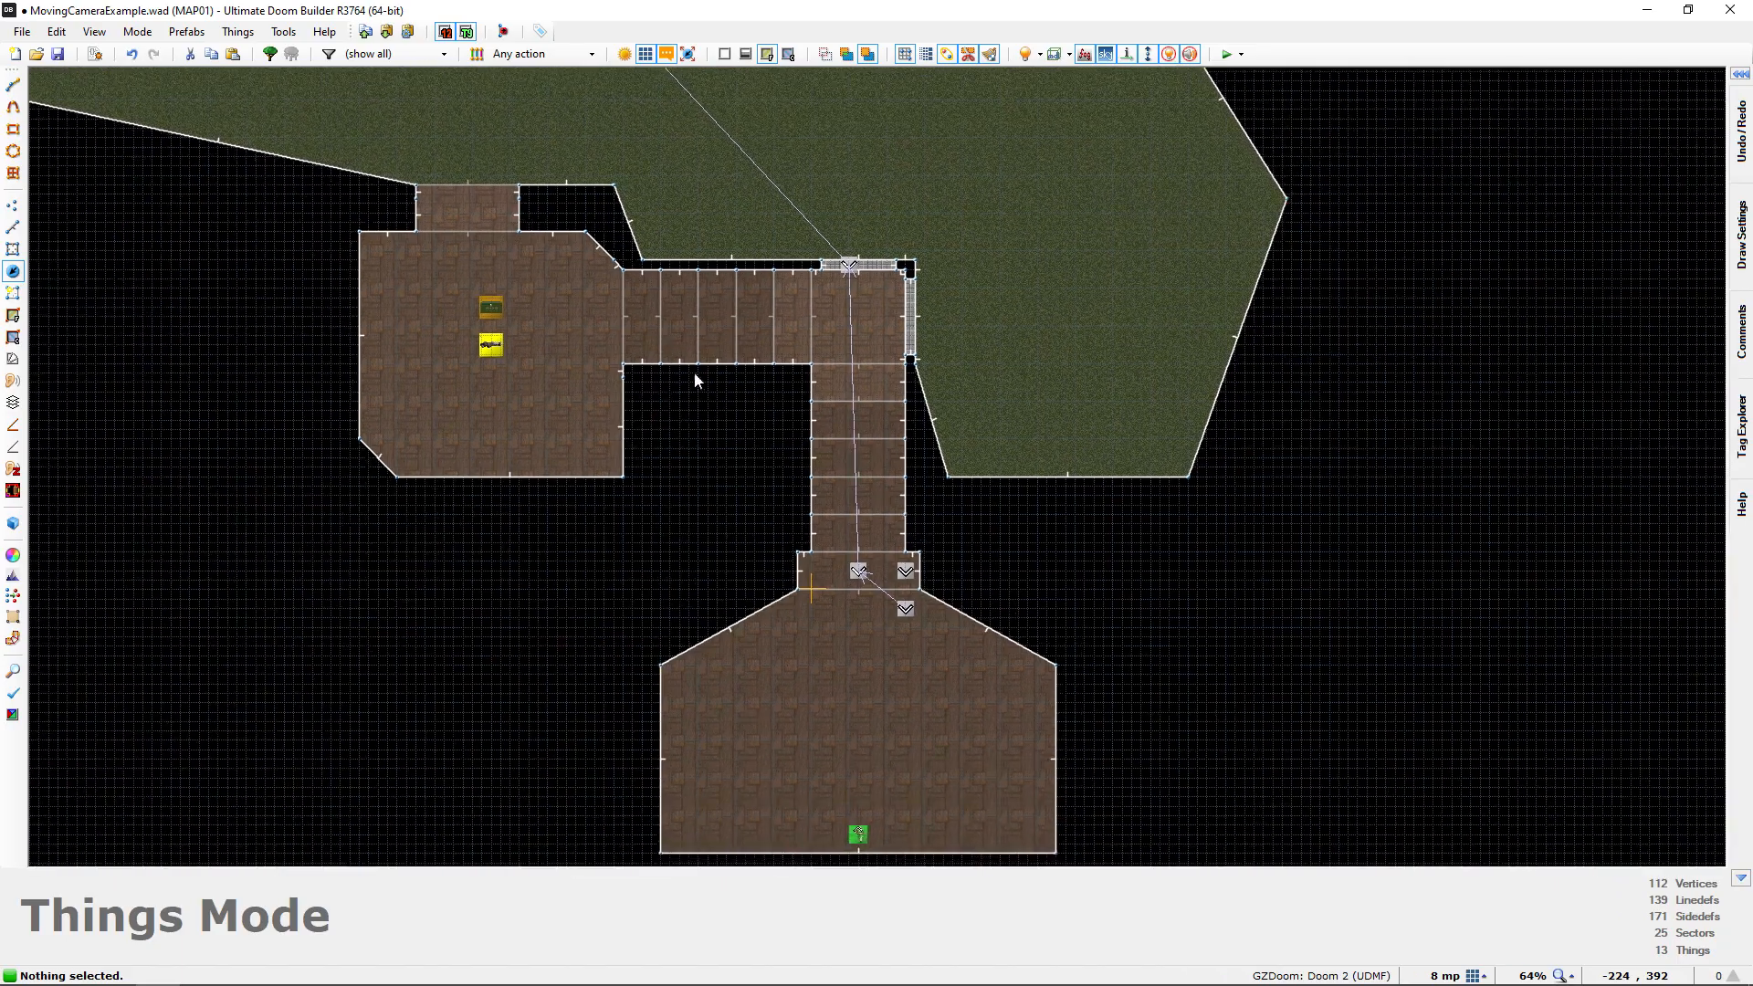
Set the Interpolation Point Tag of the Moving Camera in the start room to 1
{"action": "scroll", "coordinate": [908, 571], "scroll_direction": "up", "scroll_amount": 3}
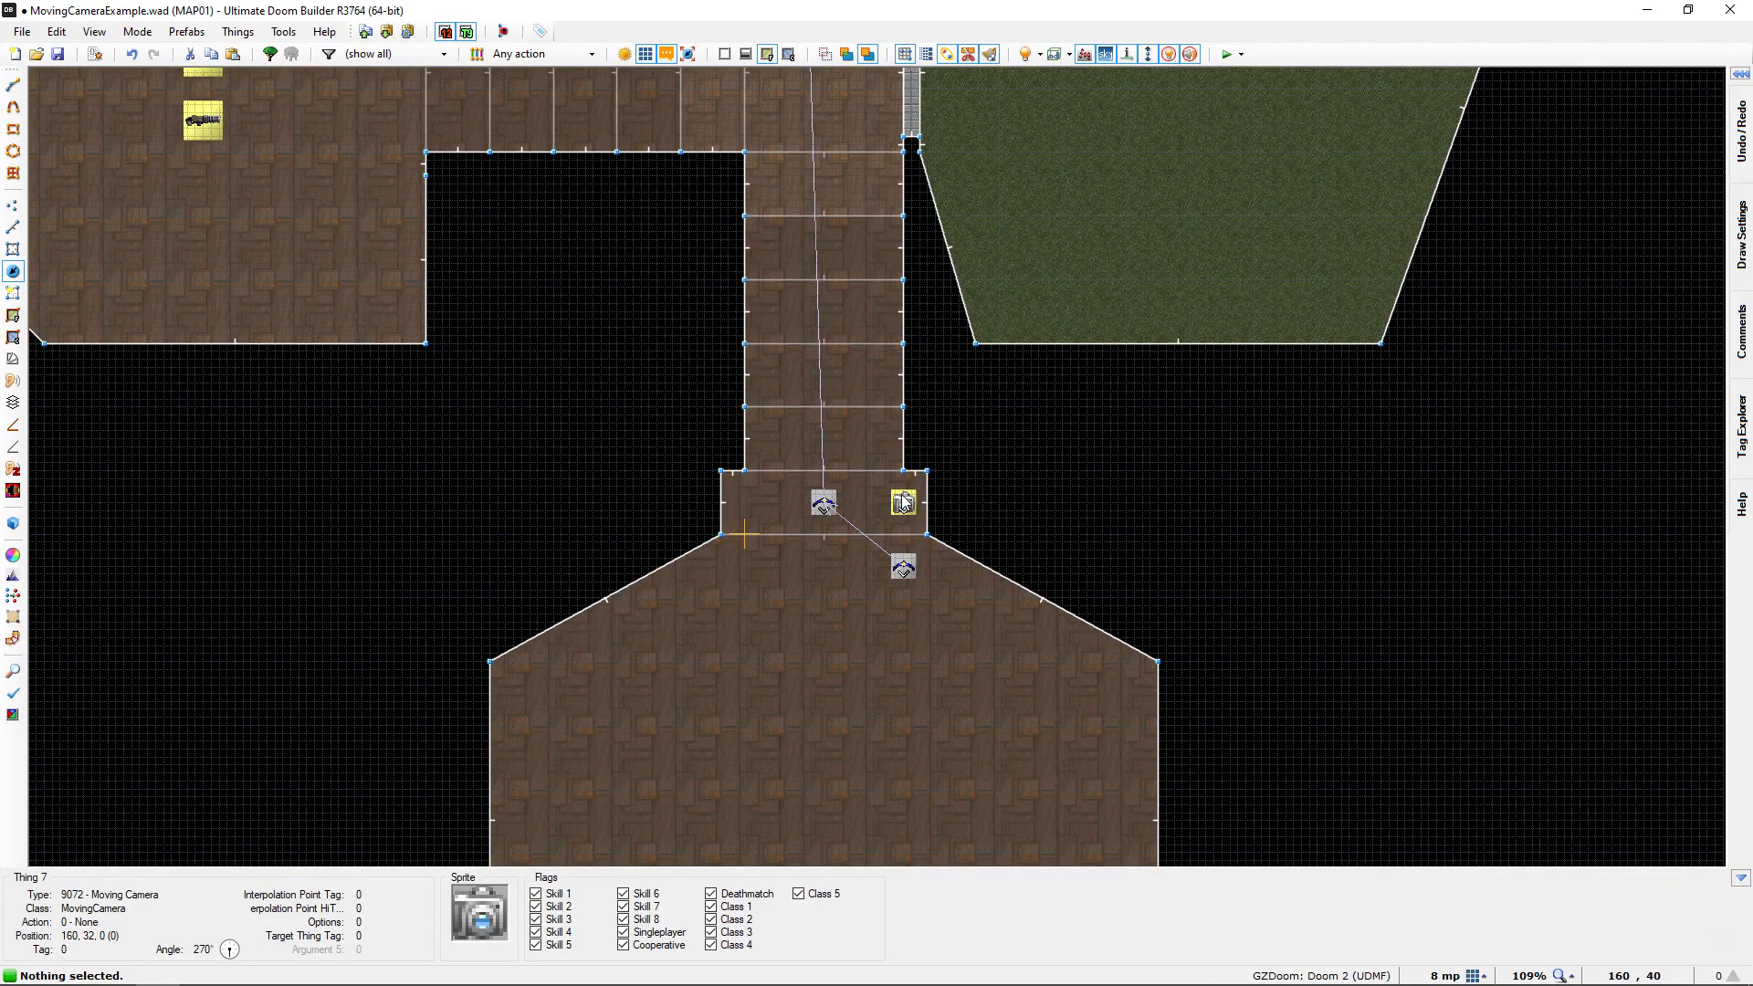
{"action": "scroll", "coordinate": [876, 511], "scroll_direction": "down", "scroll_amount": 4}
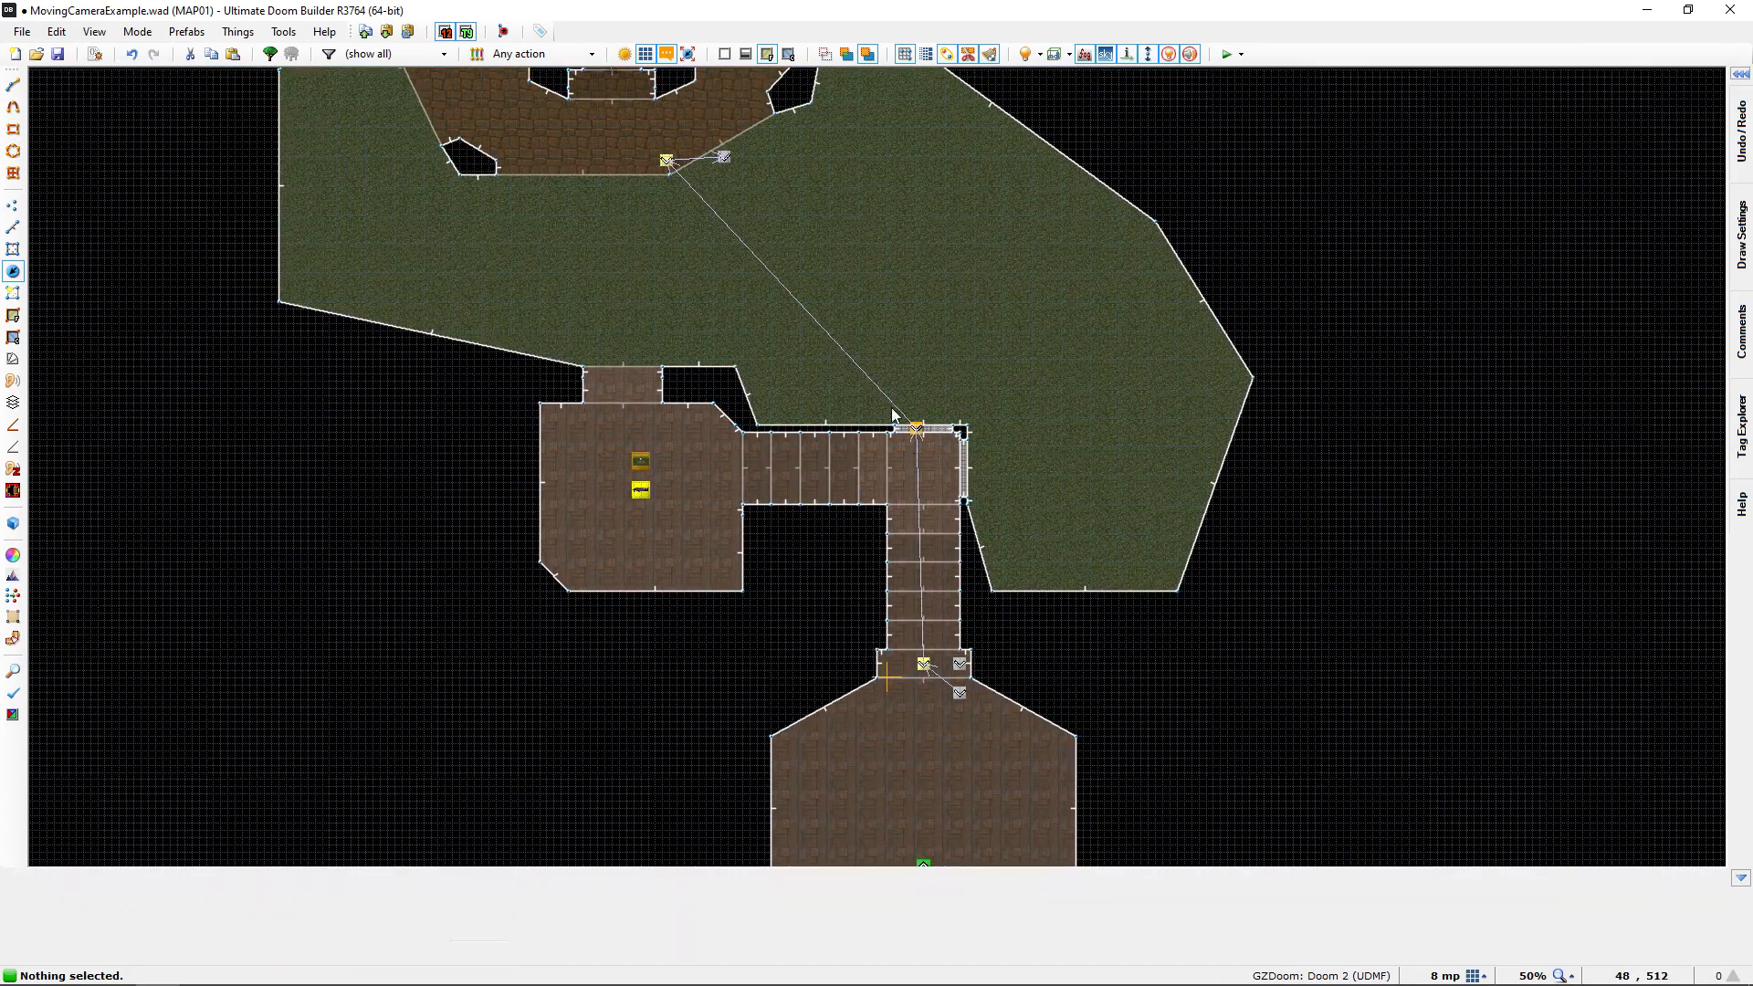
{"action": "middle_click_drag", "start_coordinate": [1059, 682], "coordinate": [936, 413]}
{"action": "scroll", "coordinate": [793, 388], "scroll_direction": "up", "scroll_amount": 4}
{"action": "middle_click_drag", "start_coordinate": [793, 387], "coordinate": [750, 476]}
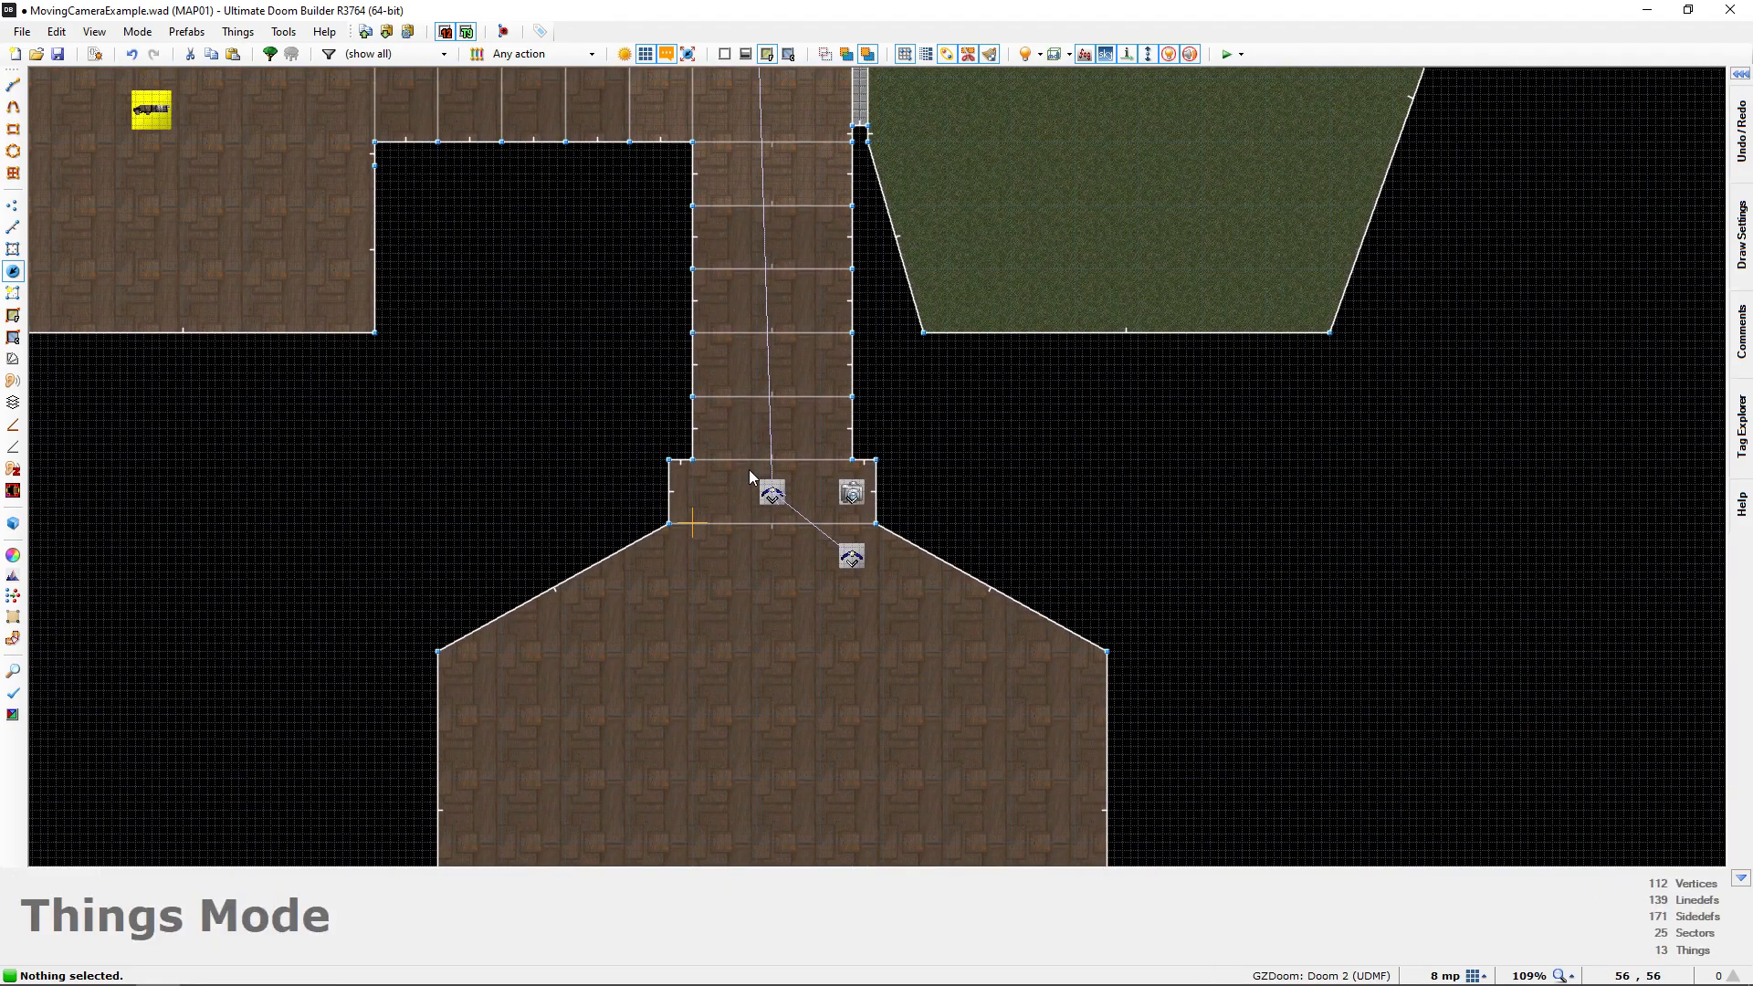
{"action": "scroll", "coordinate": [716, 522], "scroll_direction": "up", "scroll_amount": 3}
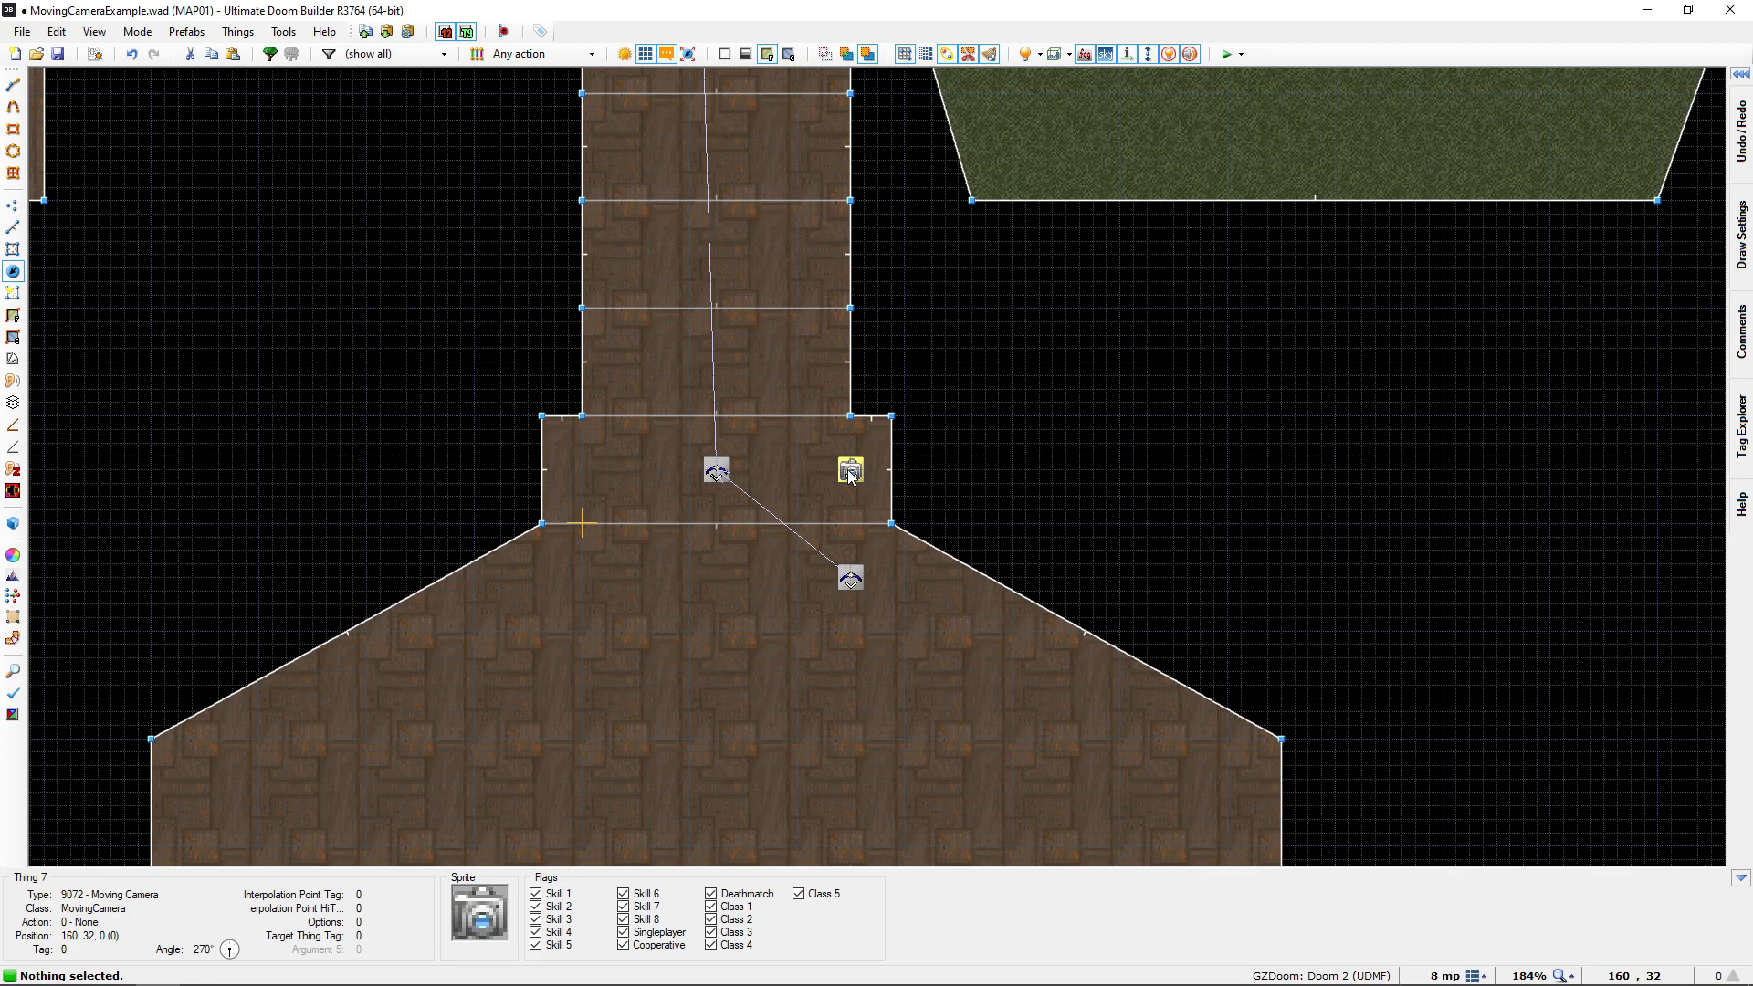
{"action": "right_click", "coordinate": [850, 471]}
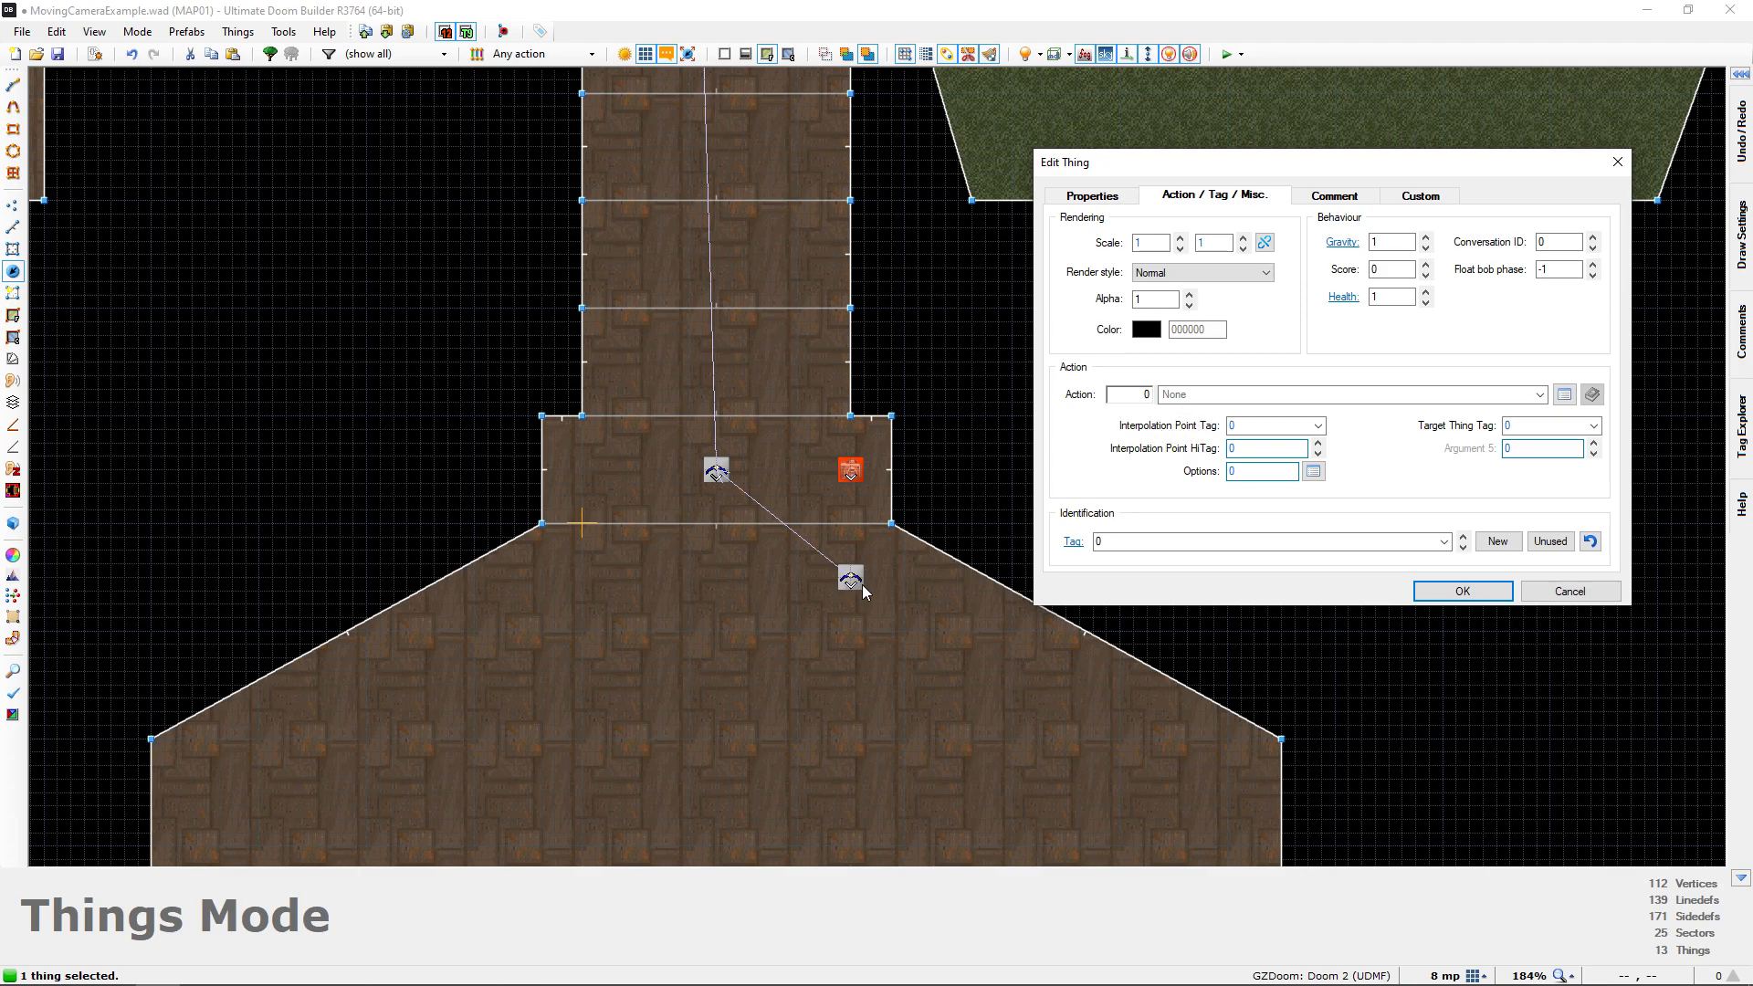
{"action": "left_click", "coordinate": [1256, 427]}
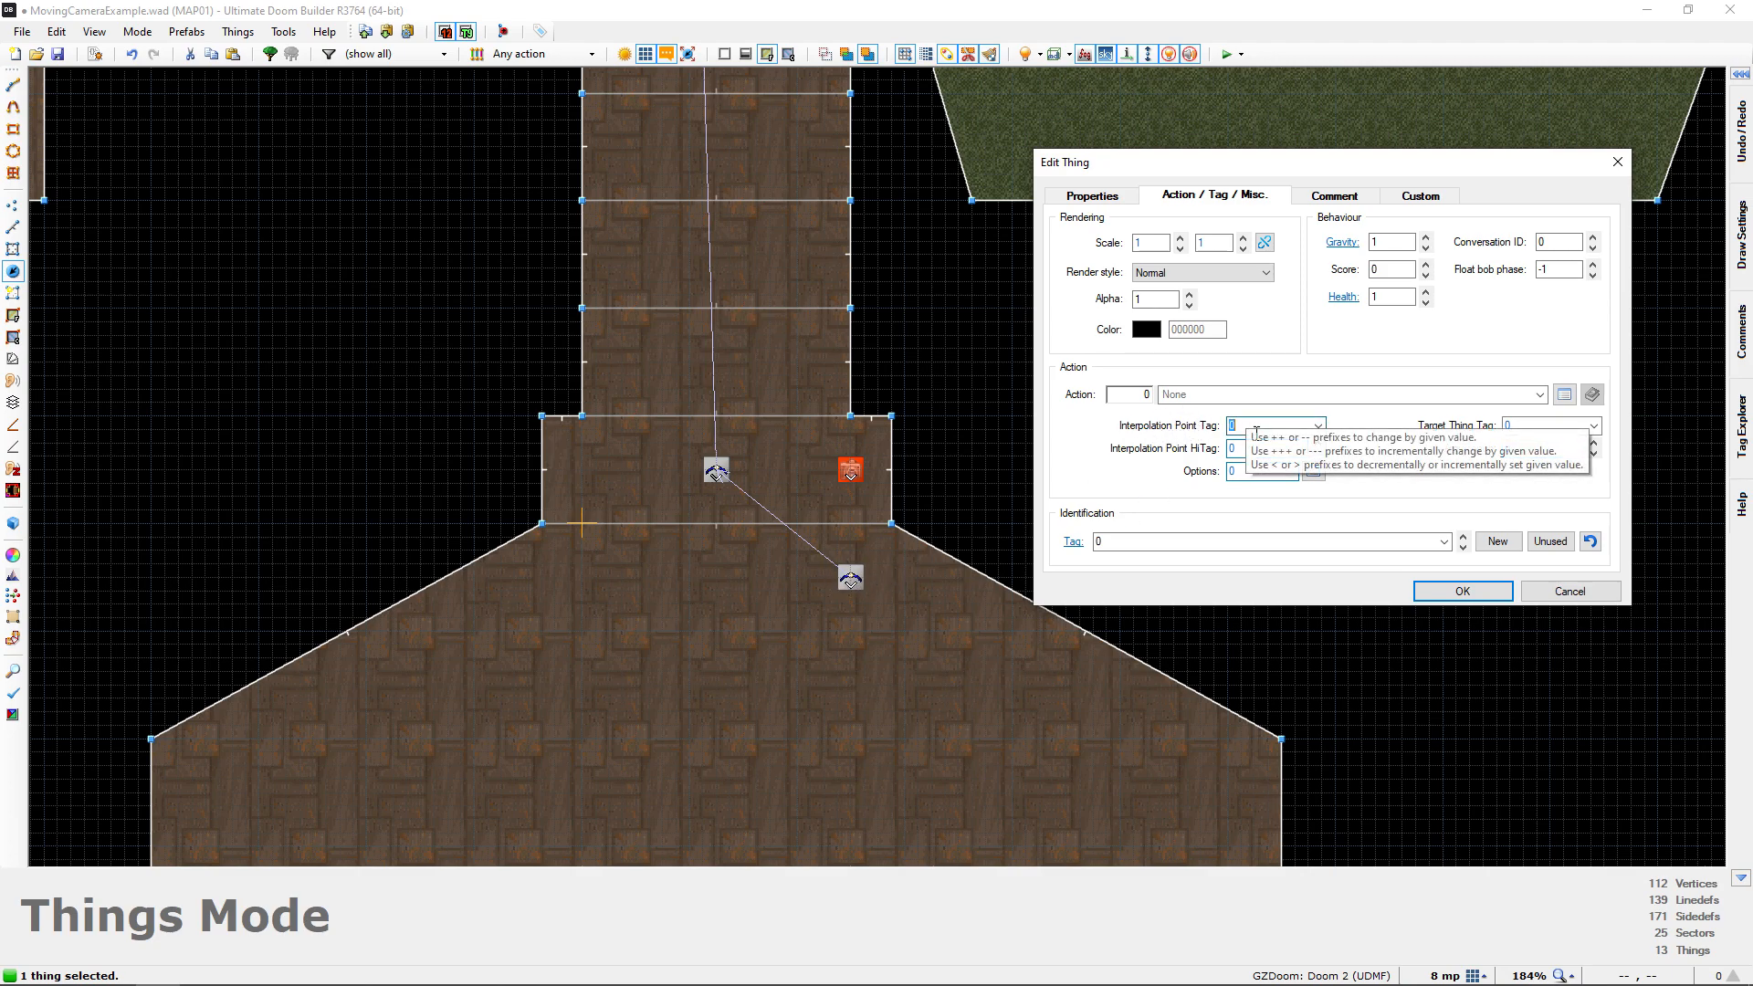
{"action": "left_click", "coordinate": [1462, 590]}
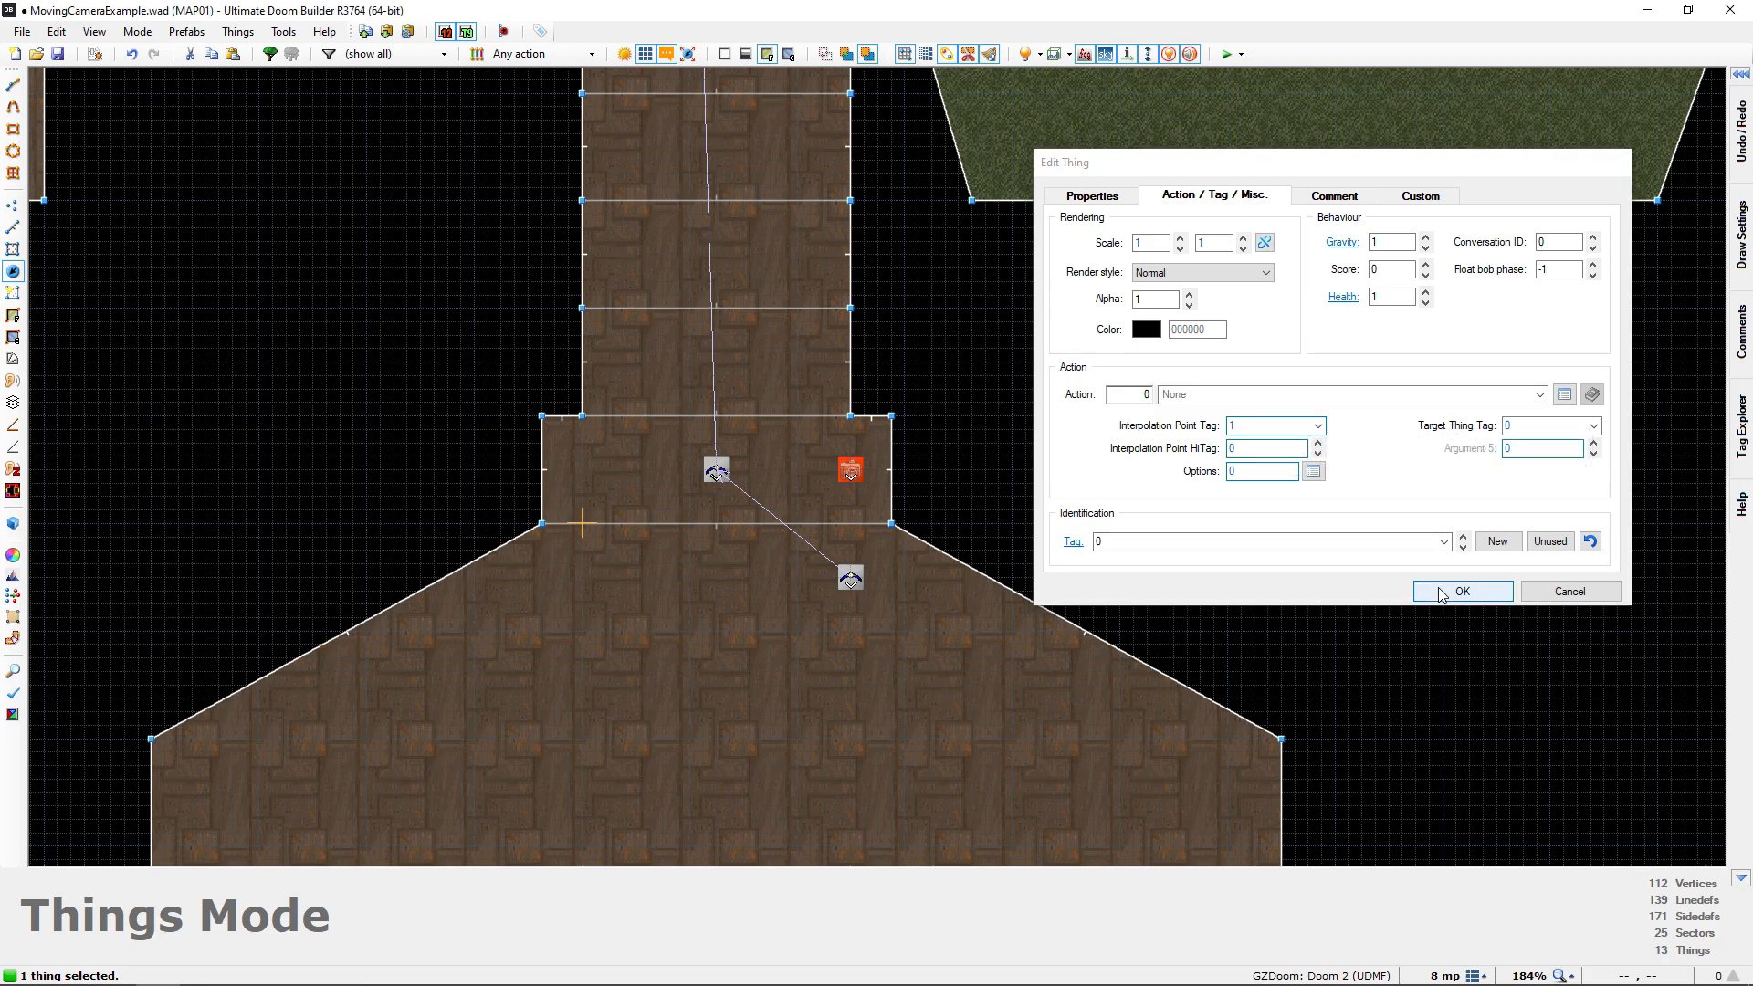
Examine the curved camera path from the start room along the corridor, through the window and on to the porch
{"action": "scroll", "coordinate": [956, 400], "scroll_direction": "down", "scroll_amount": 6}
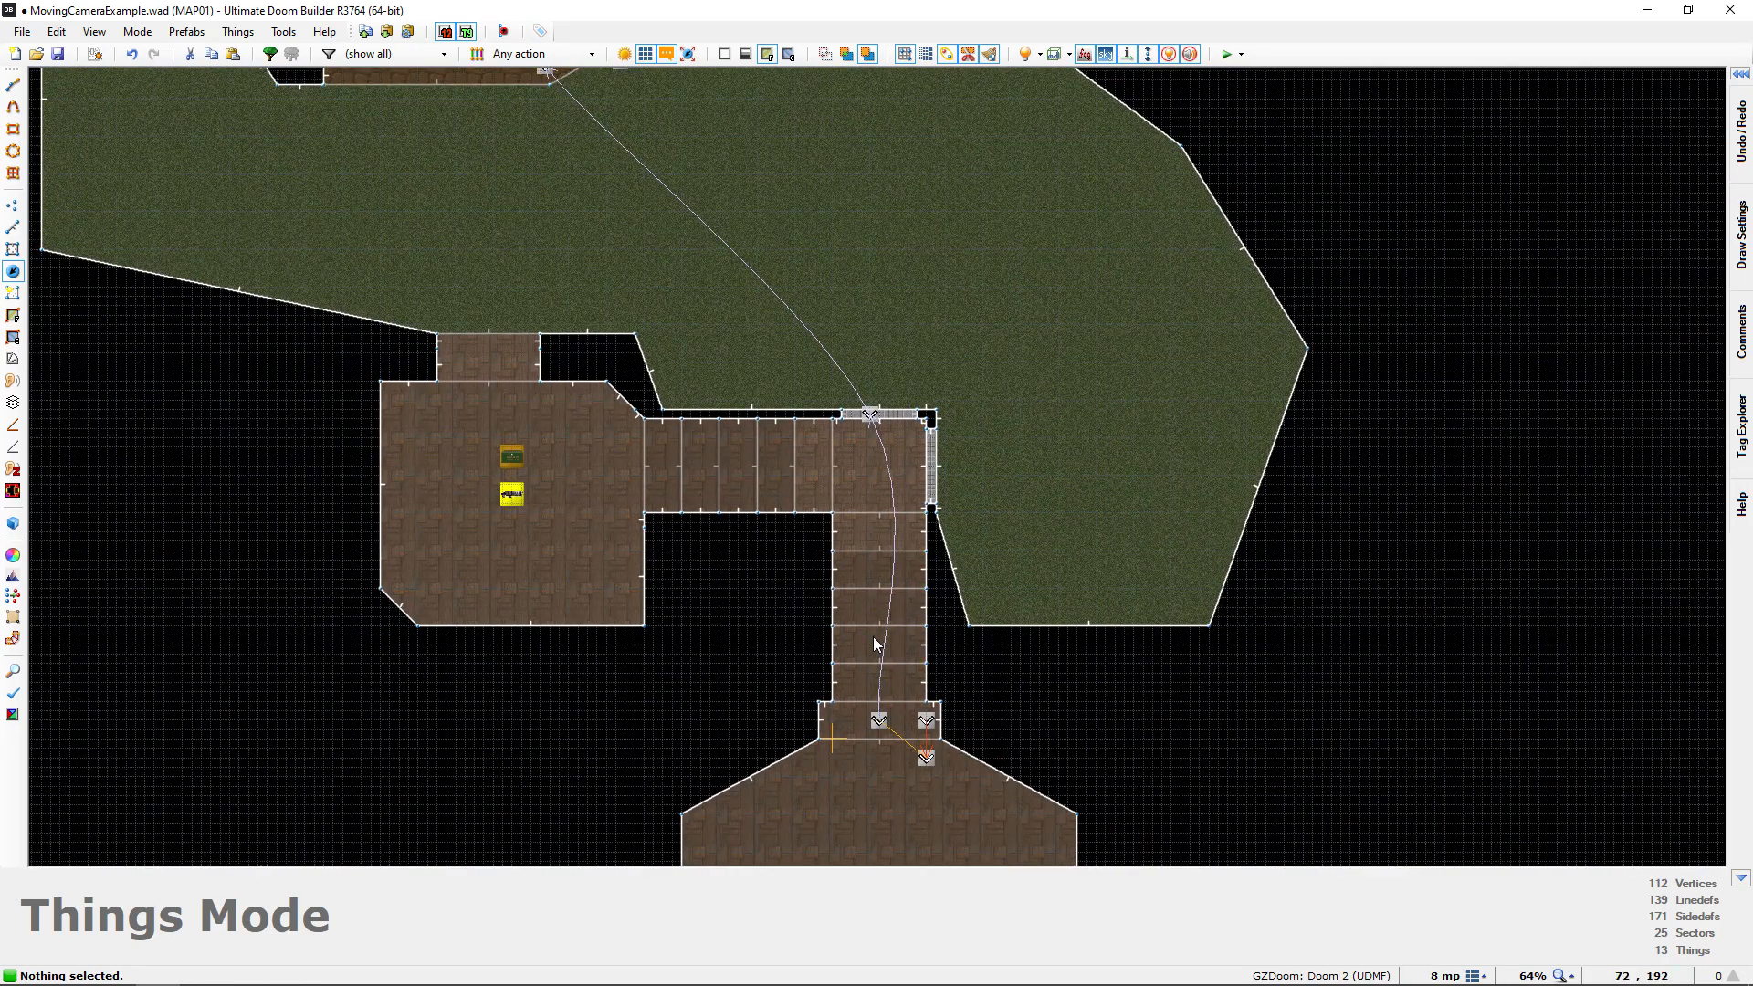
{"action": "middle_click_drag", "start_coordinate": [793, 347], "coordinate": [958, 537]}
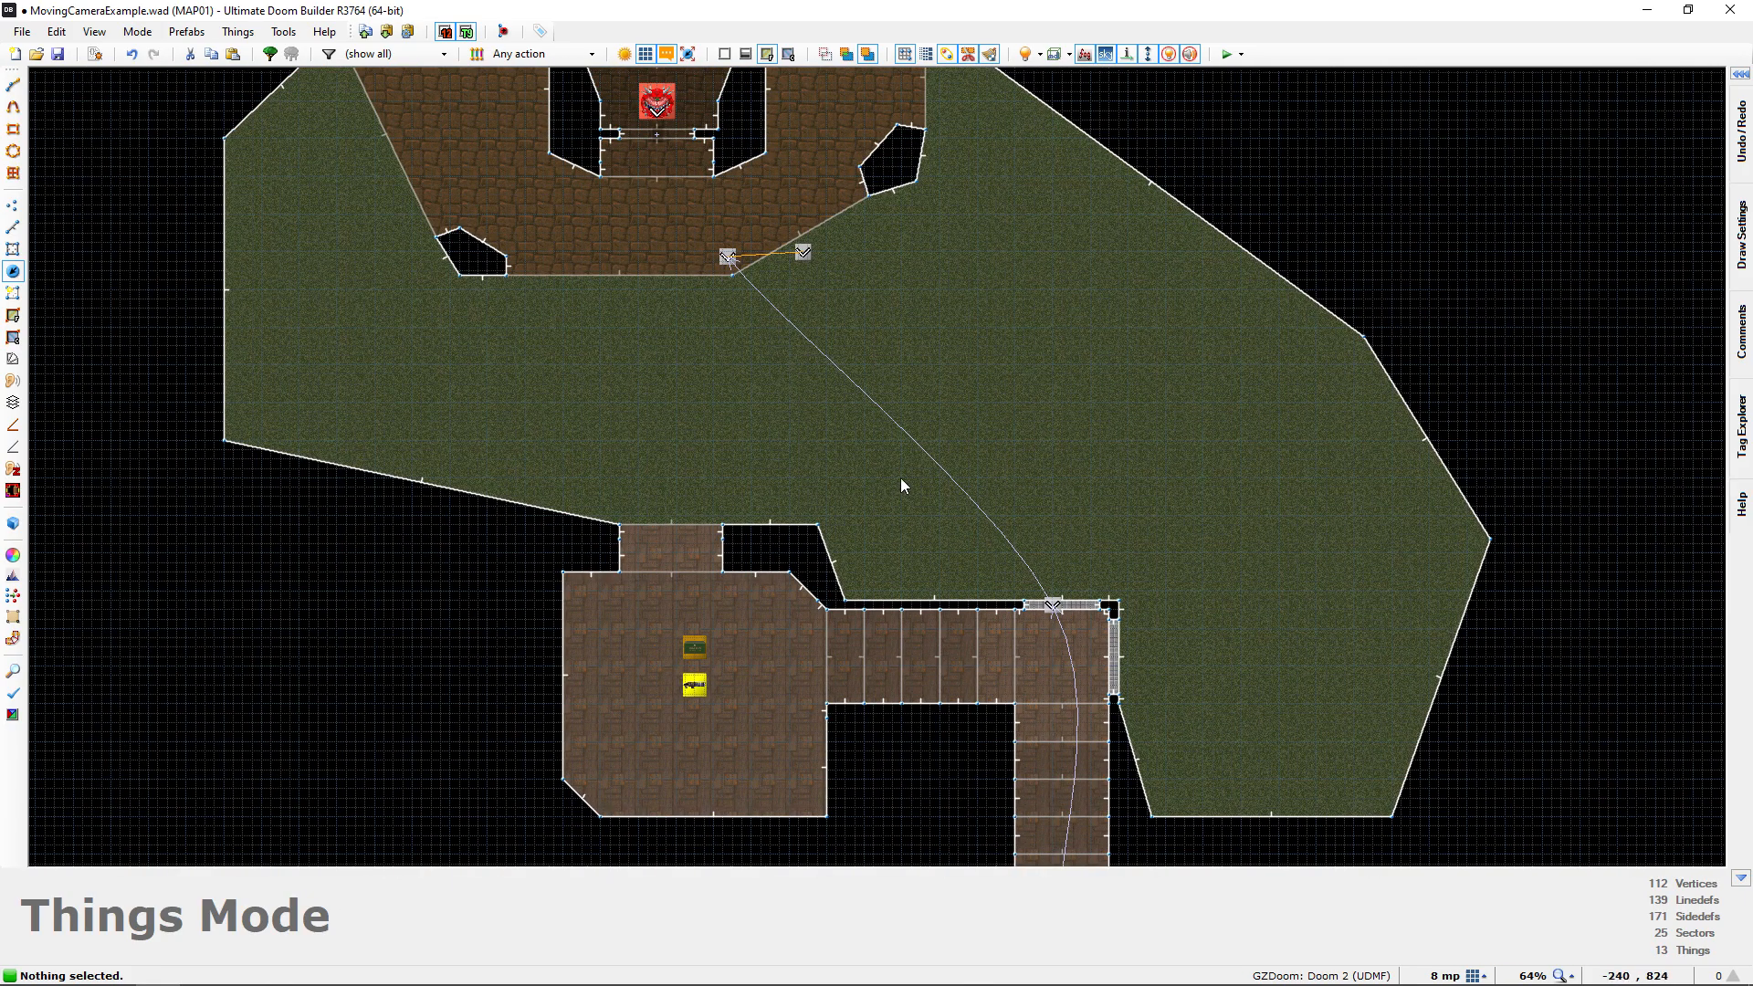
{"action": "middle_click_drag", "start_coordinate": [878, 450], "coordinate": [802, 291]}
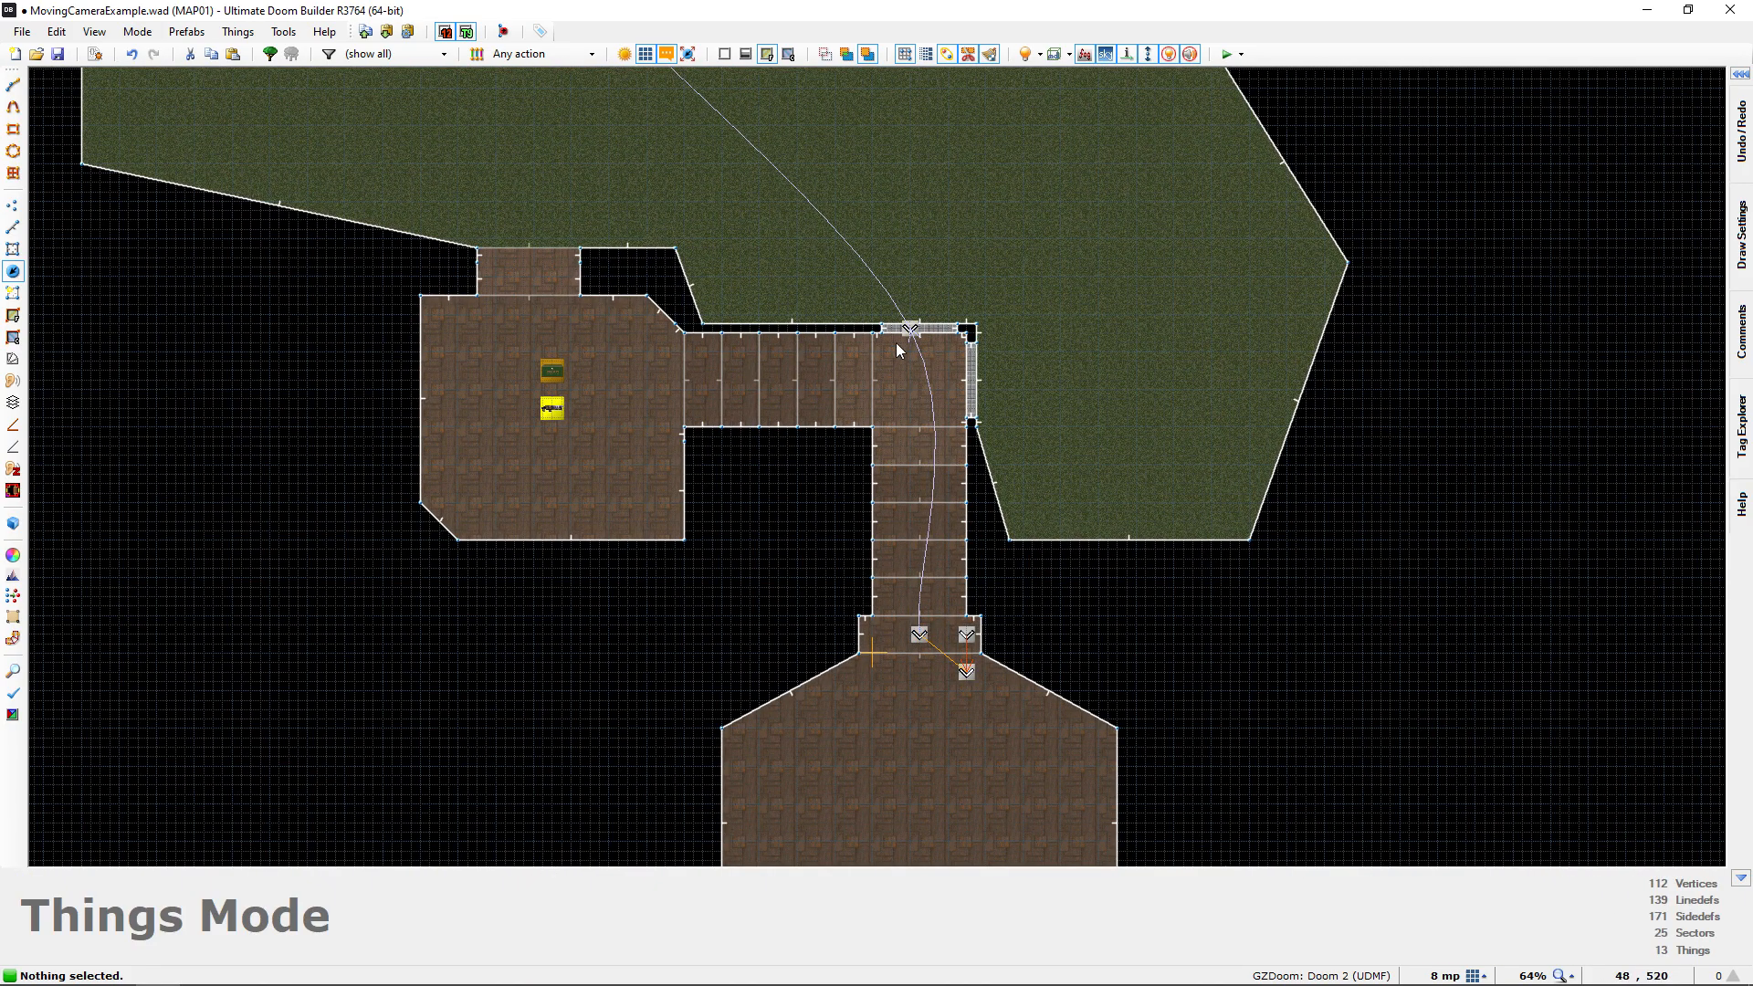
{"action": "middle_click_drag", "start_coordinate": [878, 473], "coordinate": [832, 347]}
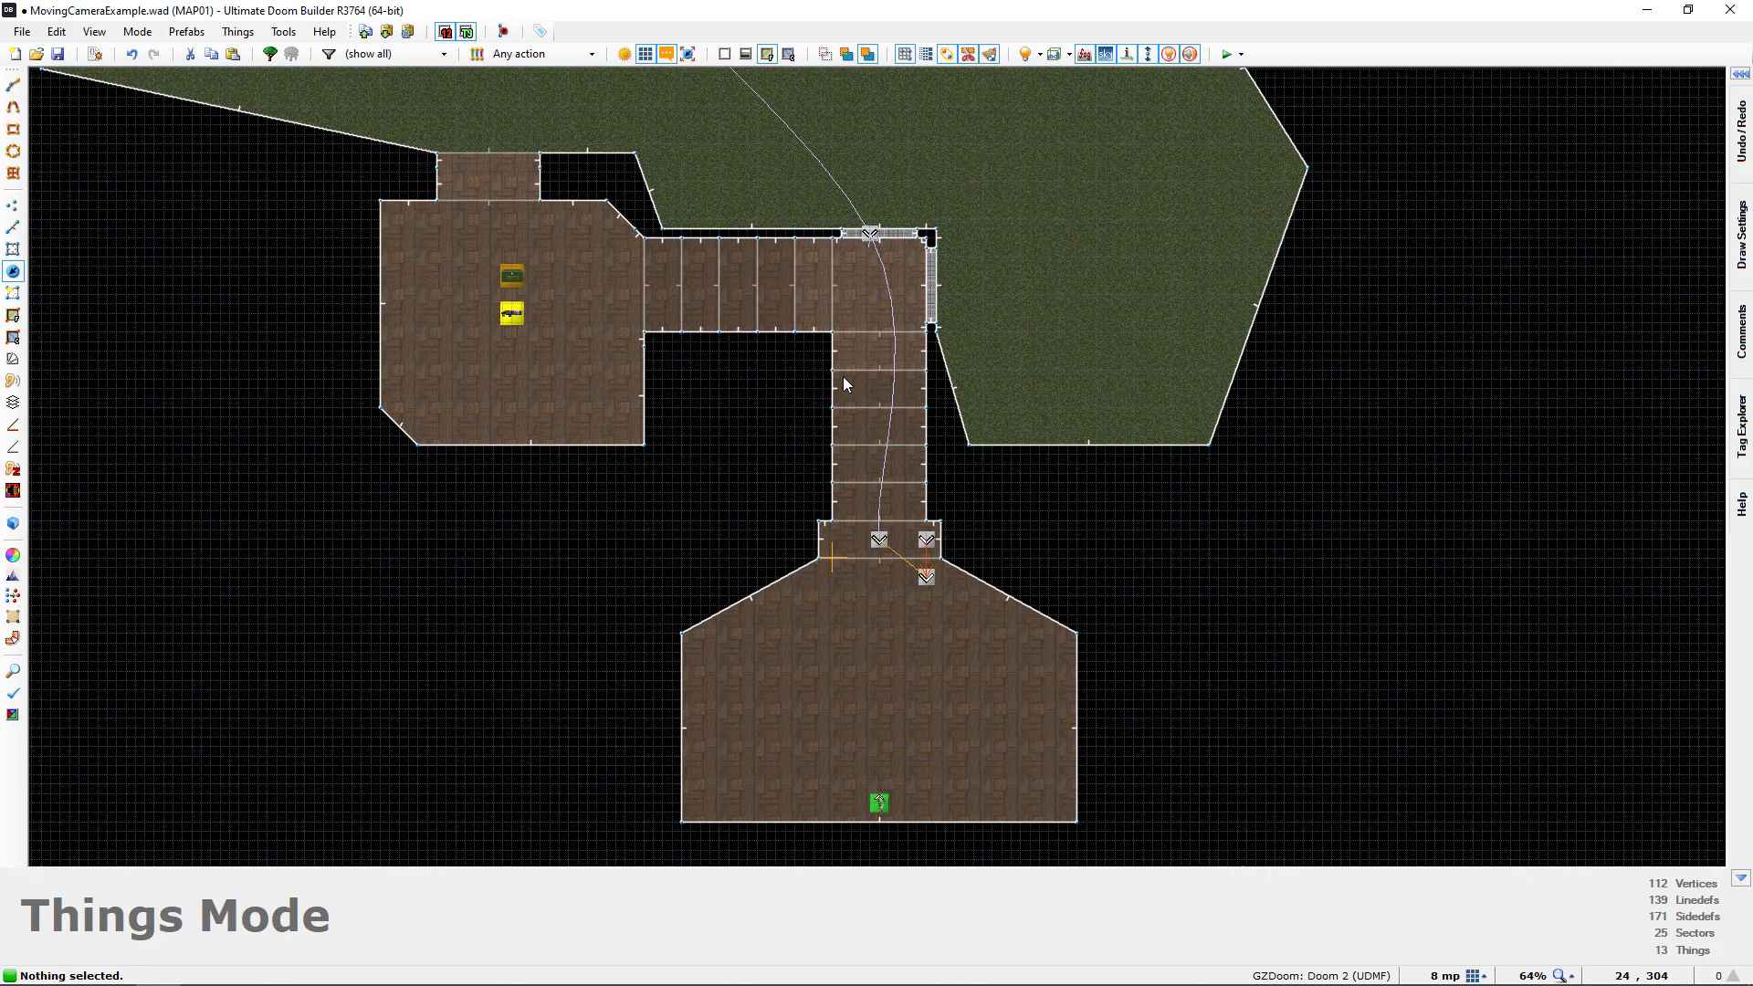
{"action": "middle_click_drag", "start_coordinate": [857, 488], "coordinate": [812, 505]}
{"action": "scroll", "coordinate": [812, 510], "scroll_direction": "up", "scroll_amount": 6}
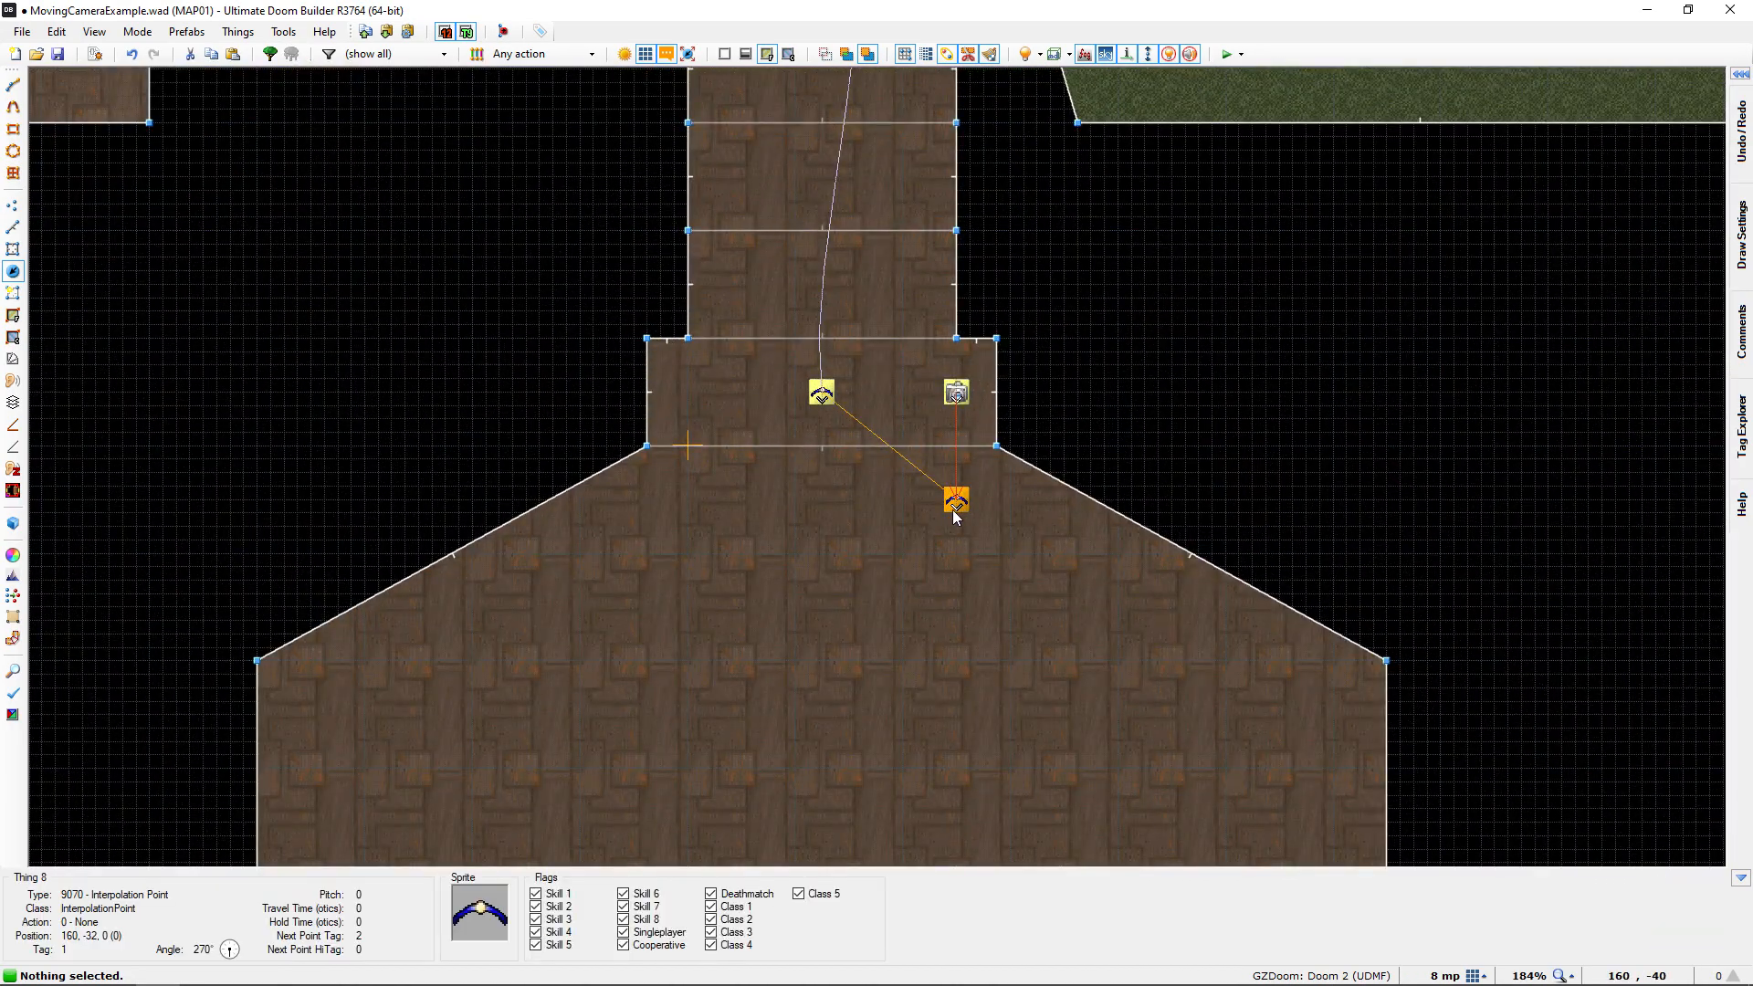
{"action": "scroll", "coordinate": [693, 389], "scroll_direction": "down", "scroll_amount": 3}
{"action": "mouse_move", "coordinate": [581, 111]}
{"action": "middle_mouse_down"}
{"action": "mouse_move", "coordinate": [679, 360]}
{"action": "mouse_move", "coordinate": [714, 384]}
{"action": "middle_mouse_up"}
{"action": "middle_click_drag", "start_coordinate": [615, 163], "coordinate": [813, 440]}
{"action": "scroll", "coordinate": [813, 440], "scroll_direction": "up", "scroll_amount": 6}
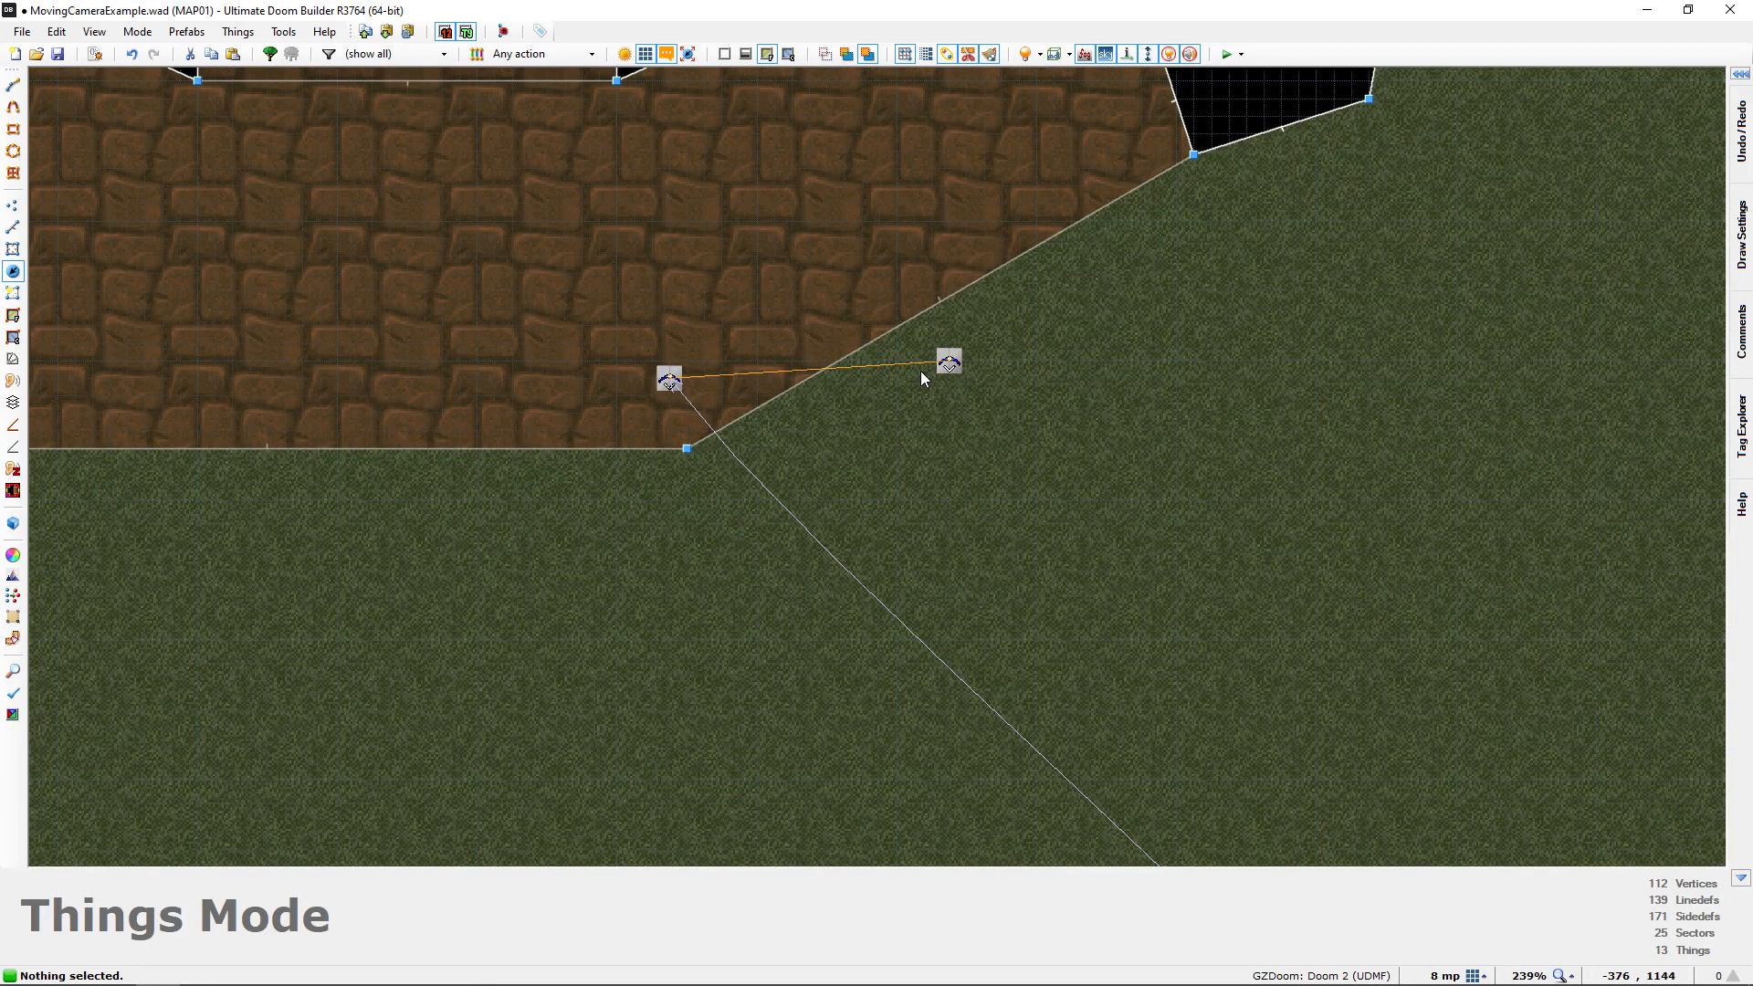
{"action": "scroll", "coordinate": [1001, 511], "scroll_direction": "down", "scroll_amount": 7}
{"action": "middle_click_drag", "start_coordinate": [999, 526], "coordinate": [933, 123]}
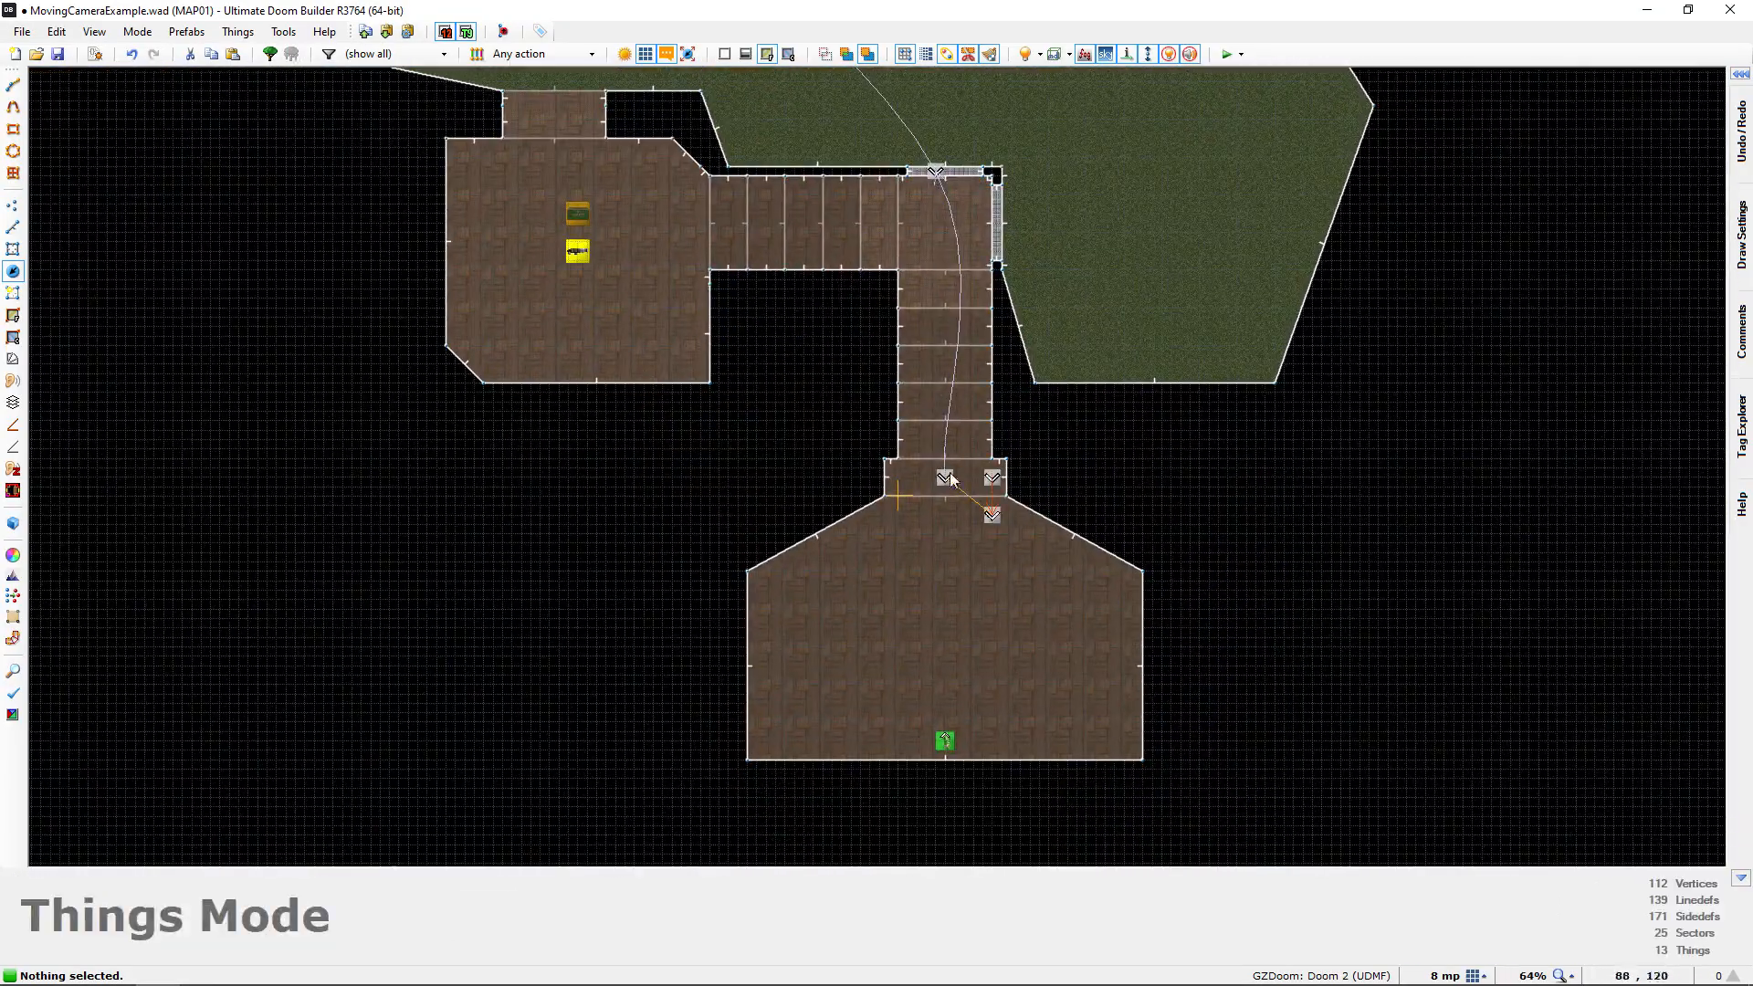
Examine the links between the Moving Camera and the first two Interpolation Points by the start room's doorway
{"action": "scroll", "coordinate": [970, 547], "scroll_direction": "up", "scroll_amount": 5}
{"action": "middle_click_drag", "start_coordinate": [1011, 403], "coordinate": [1026, 477]}
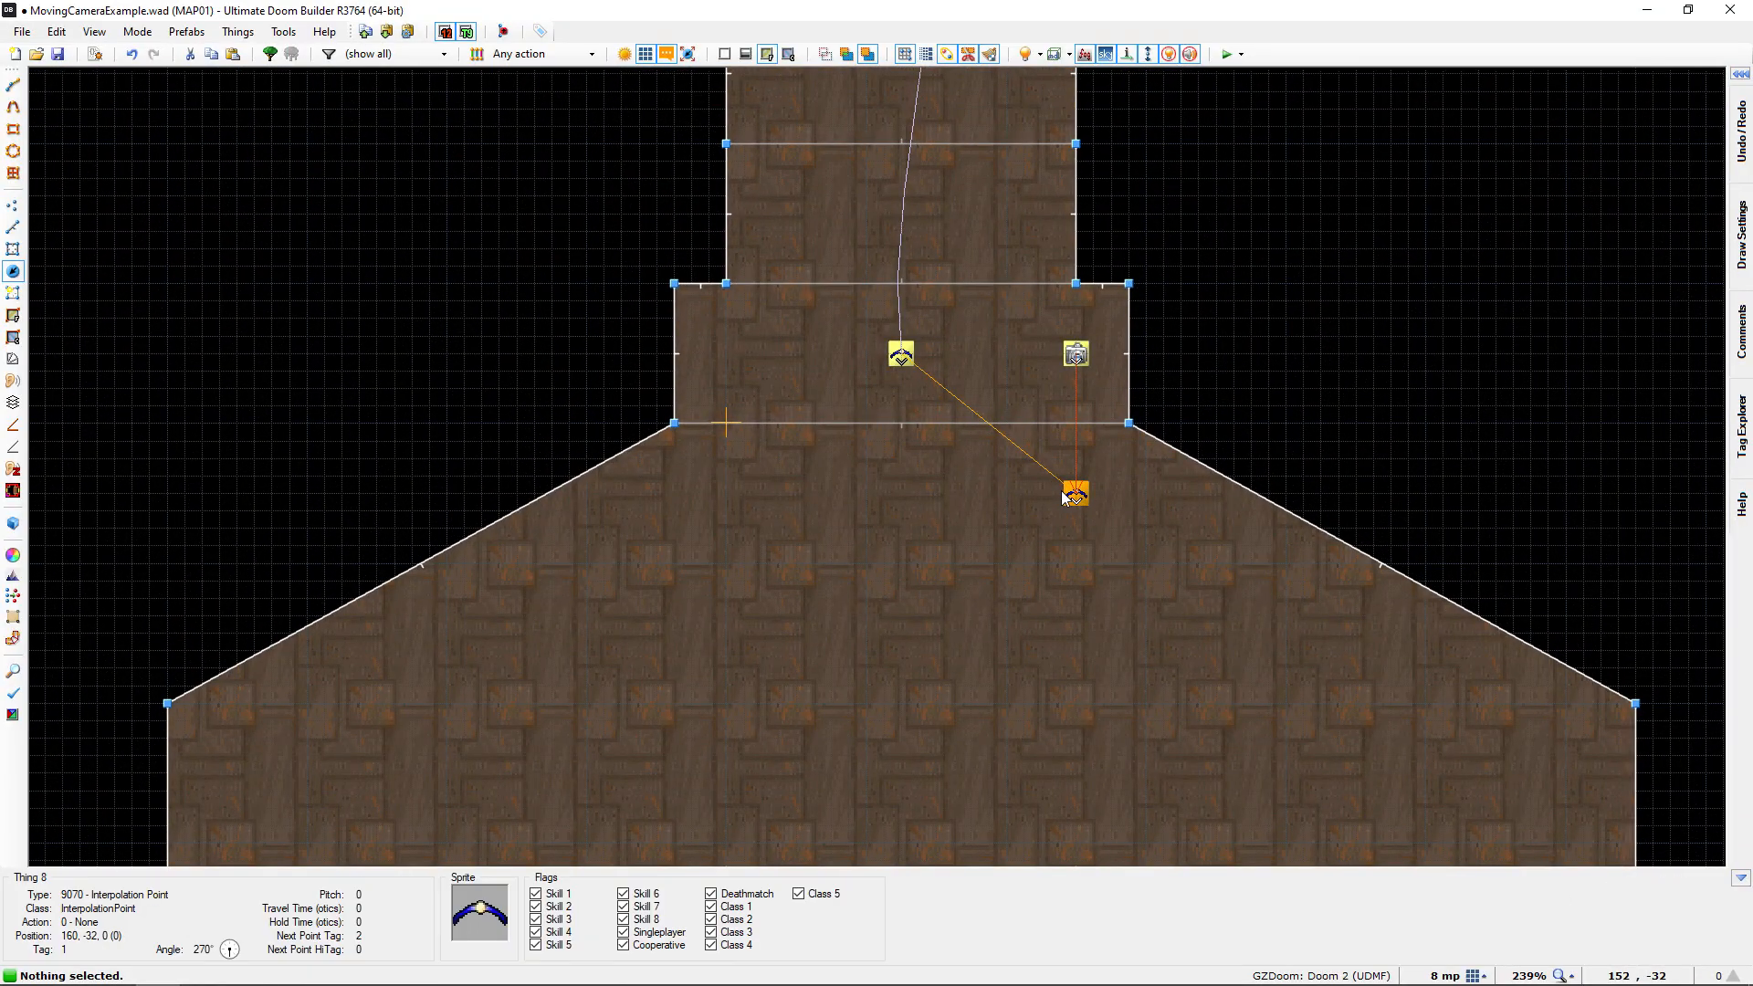
{"action": "scroll", "coordinate": [921, 489], "scroll_direction": "down", "scroll_amount": 6}
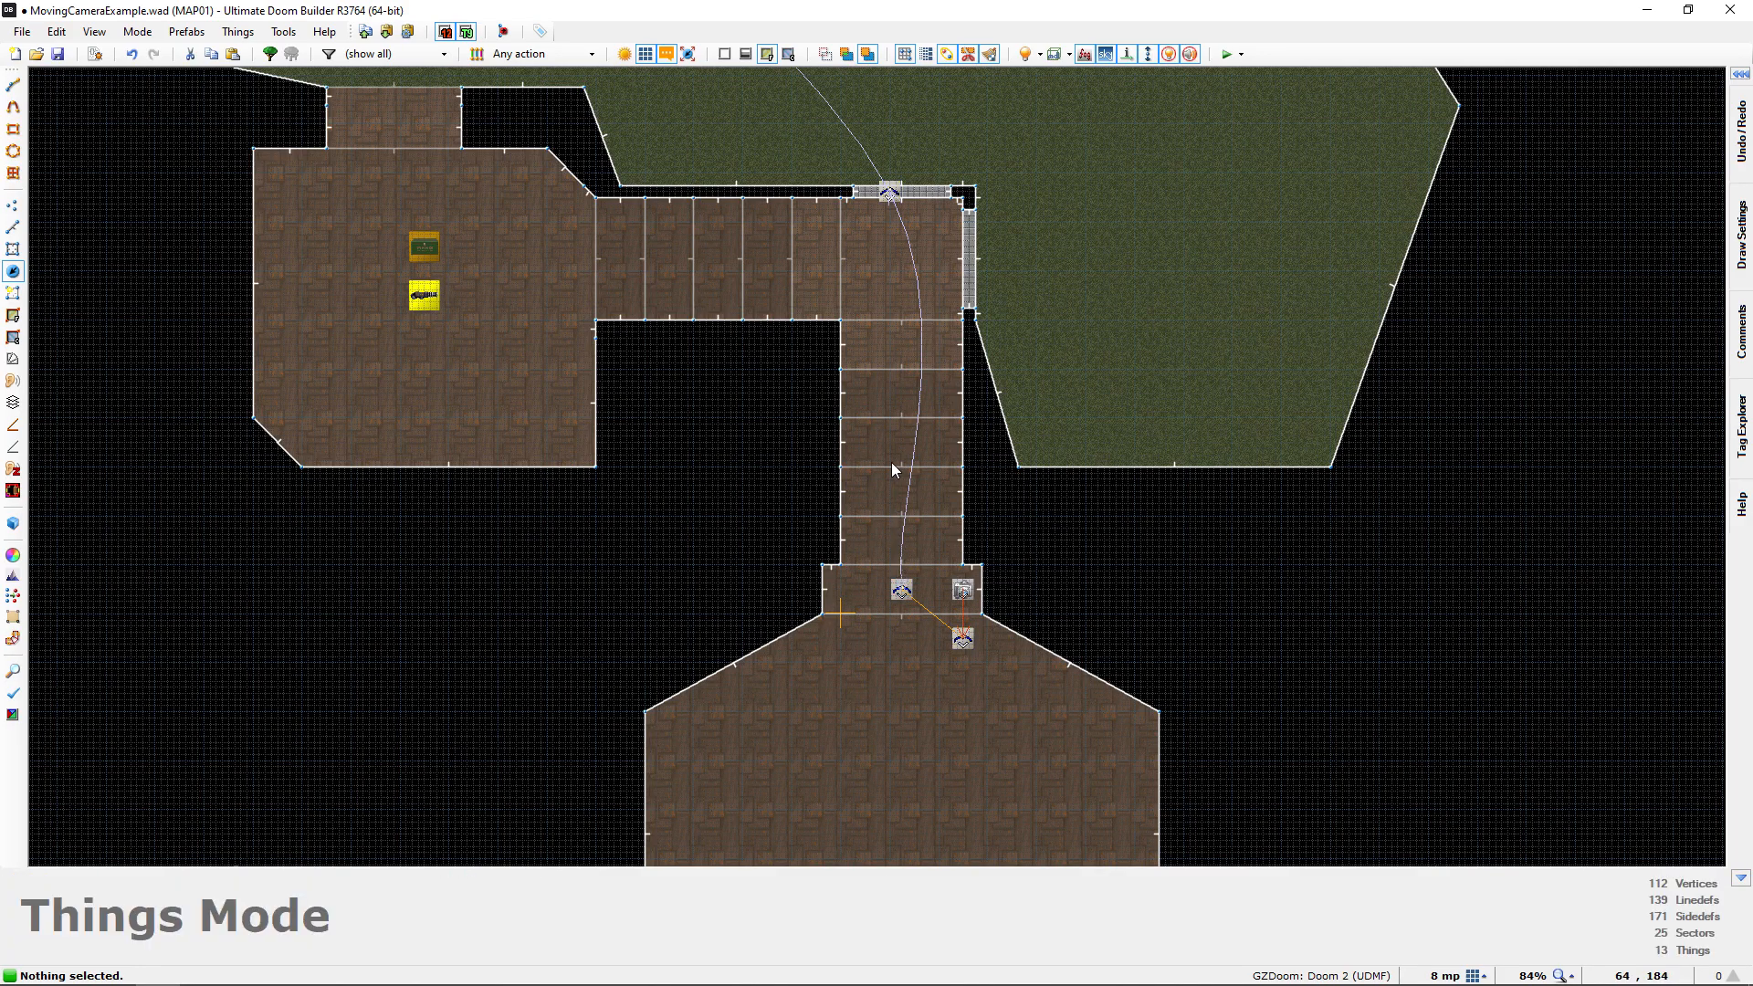
{"action": "middle_click_drag", "start_coordinate": [950, 606], "coordinate": [947, 468]}
{"action": "scroll", "coordinate": [856, 402], "scroll_direction": "up", "scroll_amount": 4}
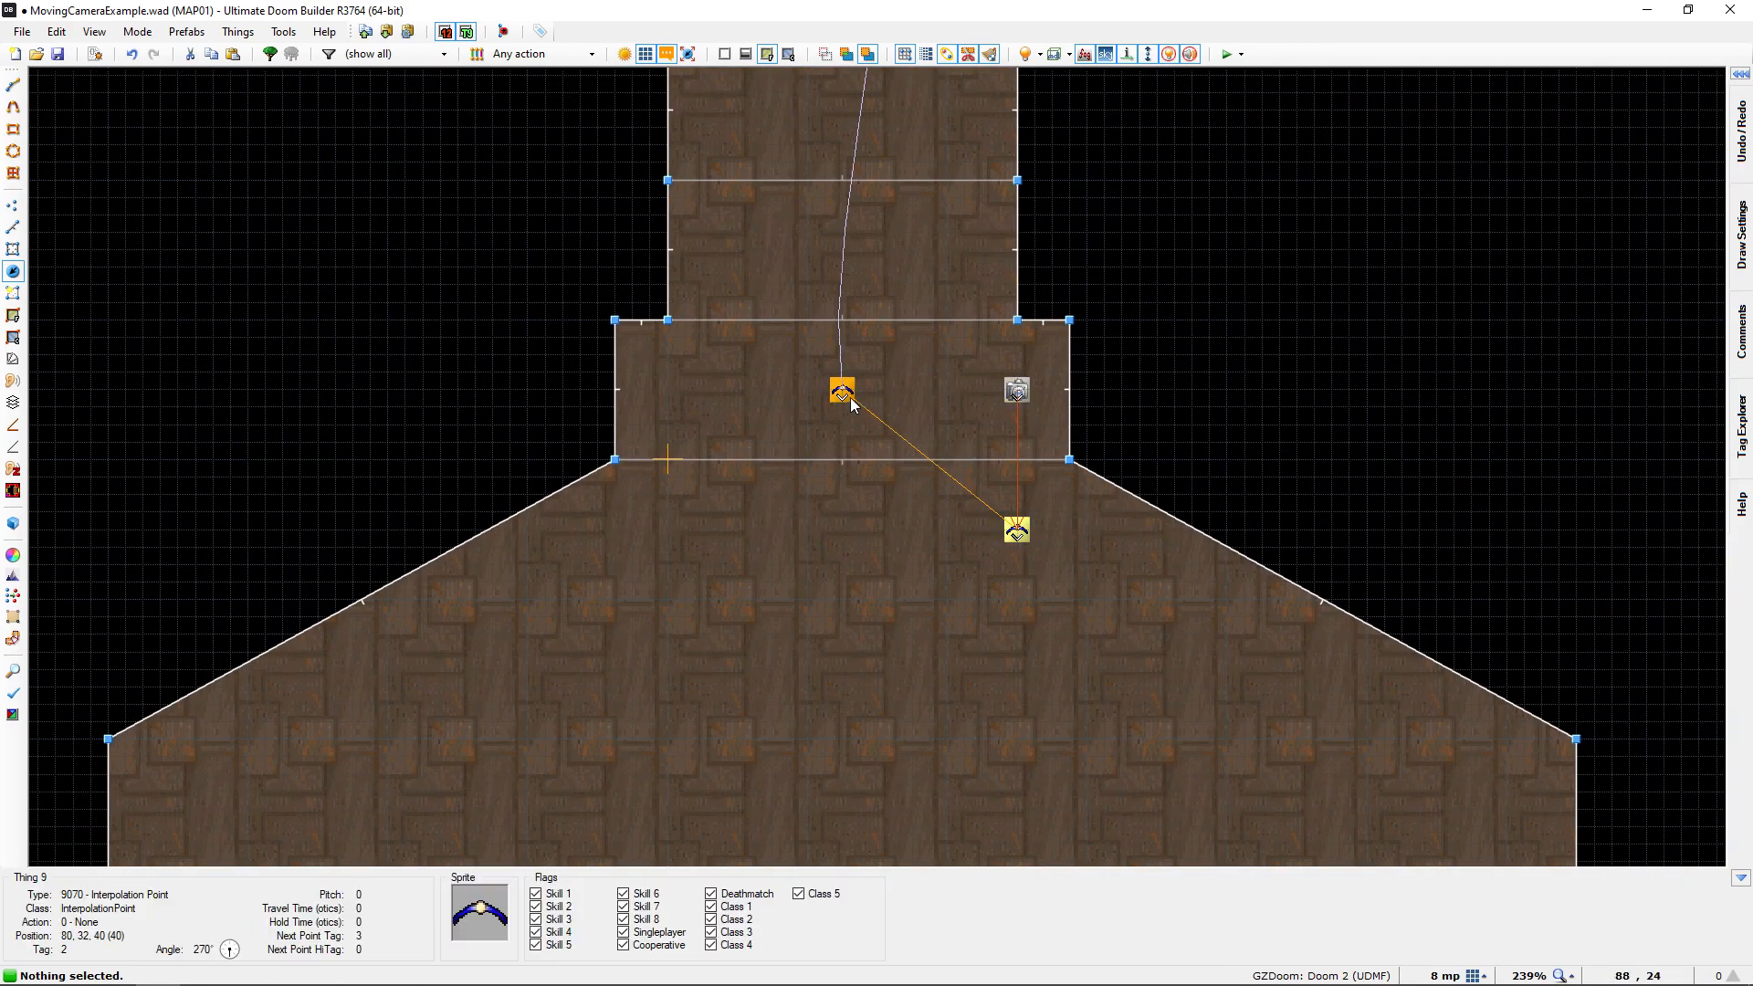
{"action": "scroll", "coordinate": [802, 444], "scroll_direction": "down", "scroll_amount": 3}
{"action": "scroll", "coordinate": [802, 457], "scroll_direction": "down", "scroll_amount": 1}
{"action": "scroll", "coordinate": [913, 551], "scroll_direction": "up", "scroll_amount": 4}
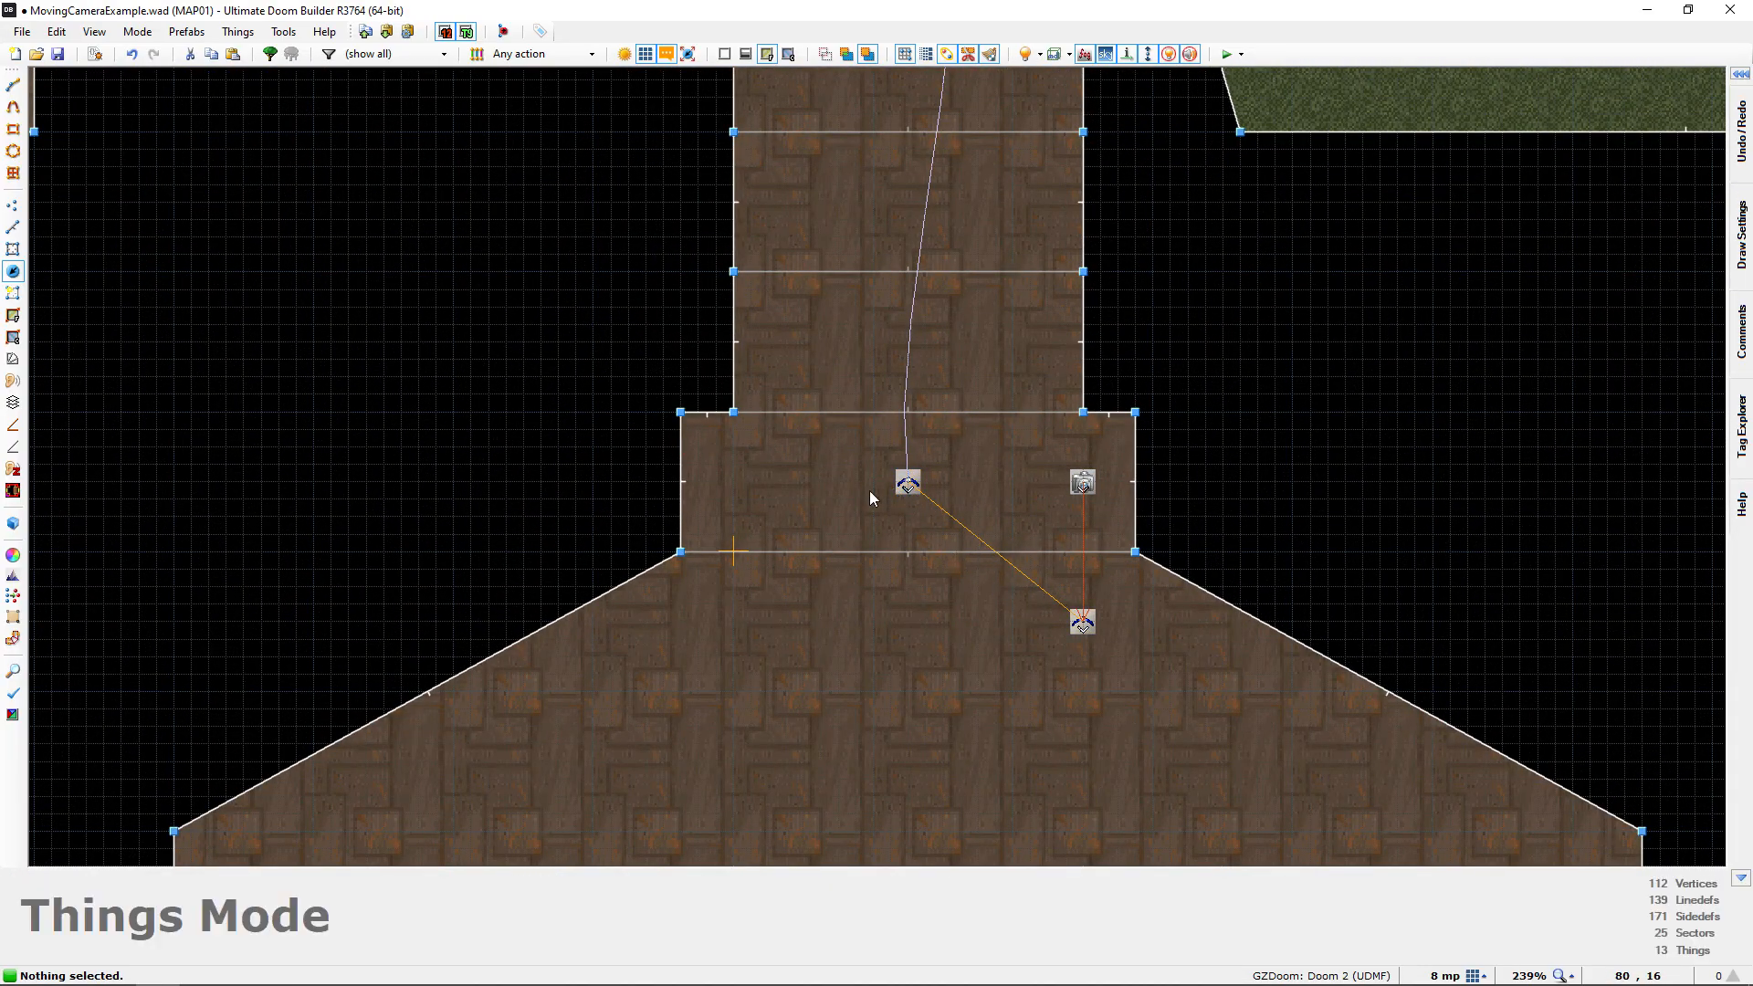
Compare the link between the last two Interpolation Points at the porch with the first links by the start room
{"action": "scroll", "coordinate": [904, 518], "scroll_direction": "down", "scroll_amount": 5}
{"action": "middle_click_drag", "start_coordinate": [566, 110], "coordinate": [770, 400]}
{"action": "scroll", "coordinate": [776, 319], "scroll_direction": "up", "scroll_amount": 5}
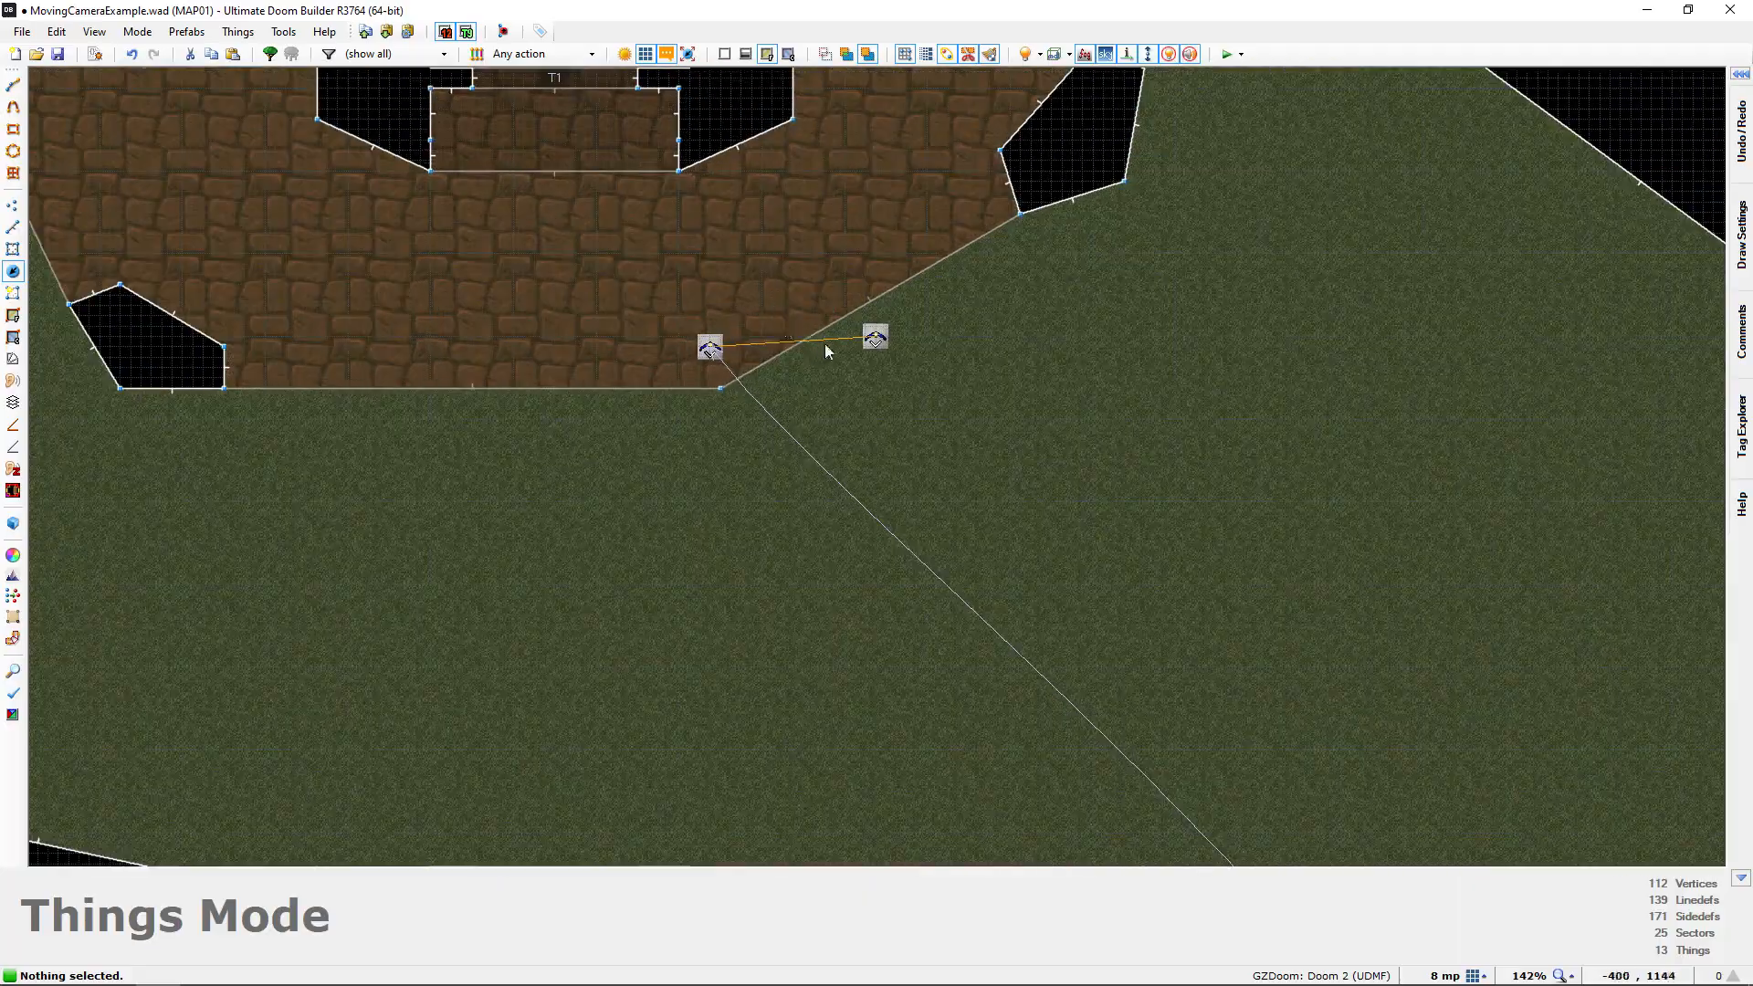
{"action": "scroll", "coordinate": [950, 506], "scroll_direction": "down", "scroll_amount": 6}
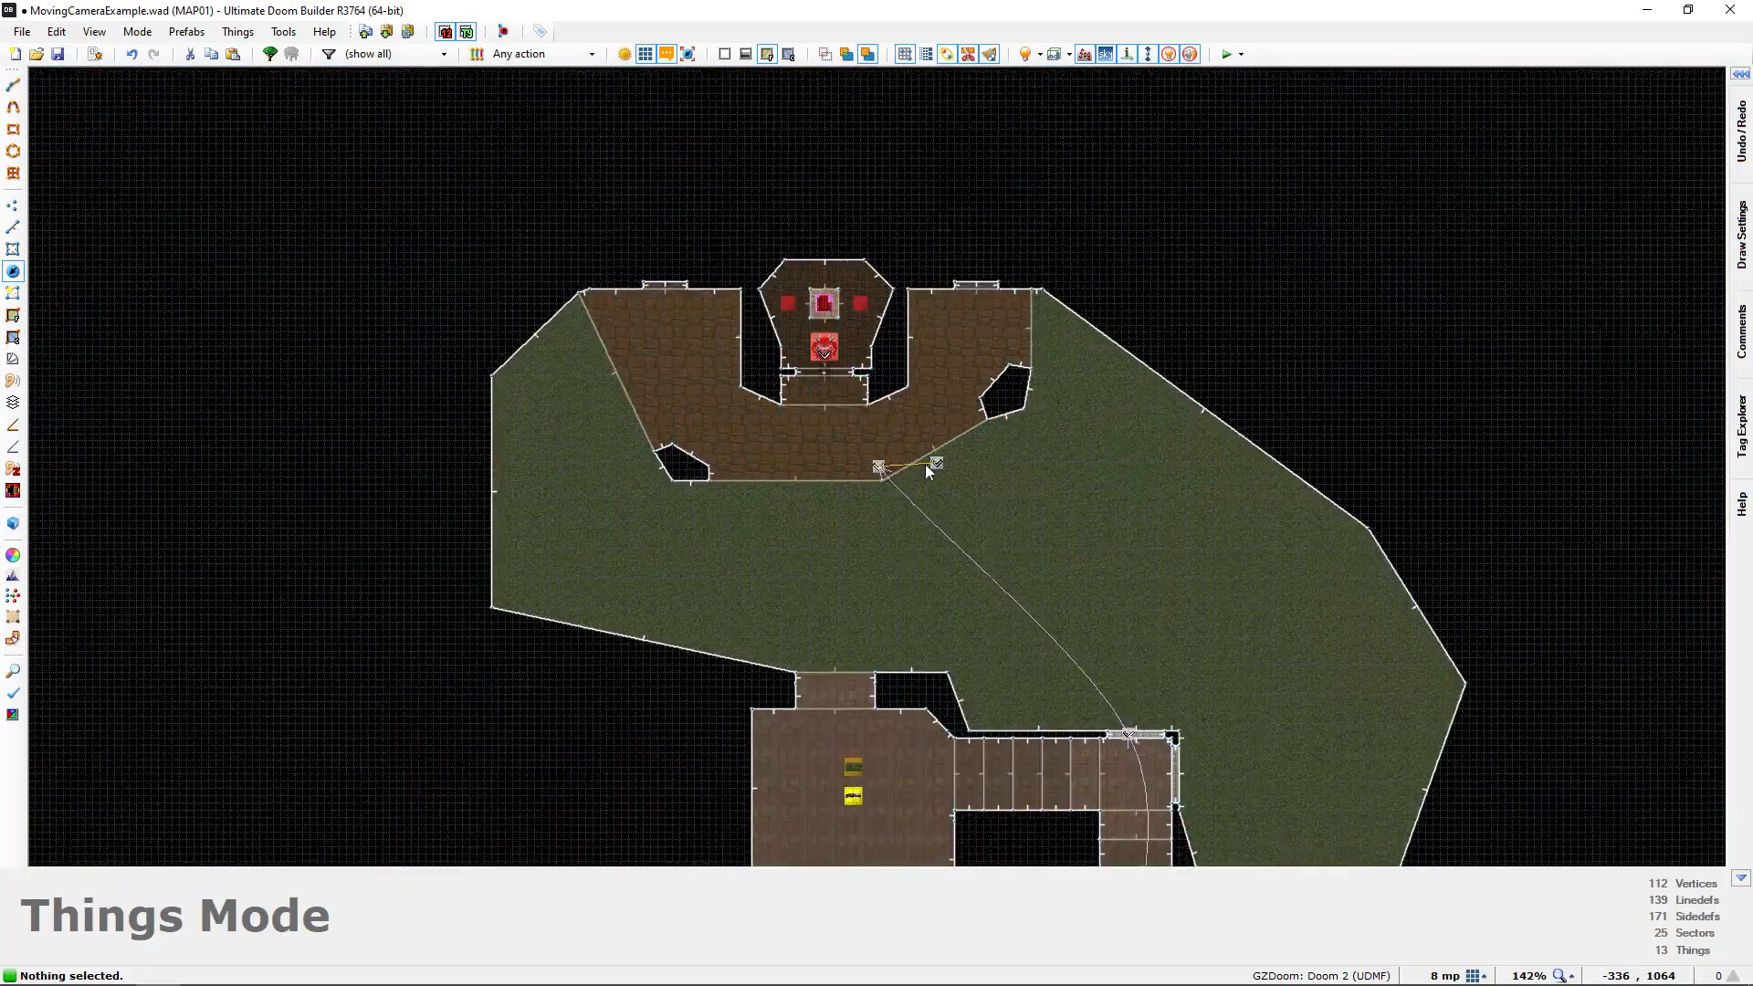
{"action": "scroll", "coordinate": [875, 577], "scroll_direction": "up", "scroll_amount": 1}
{"action": "scroll", "coordinate": [873, 574], "scroll_direction": "up", "scroll_amount": 3}
{"action": "scroll", "coordinate": [942, 507], "scroll_direction": "down", "scroll_amount": 1}
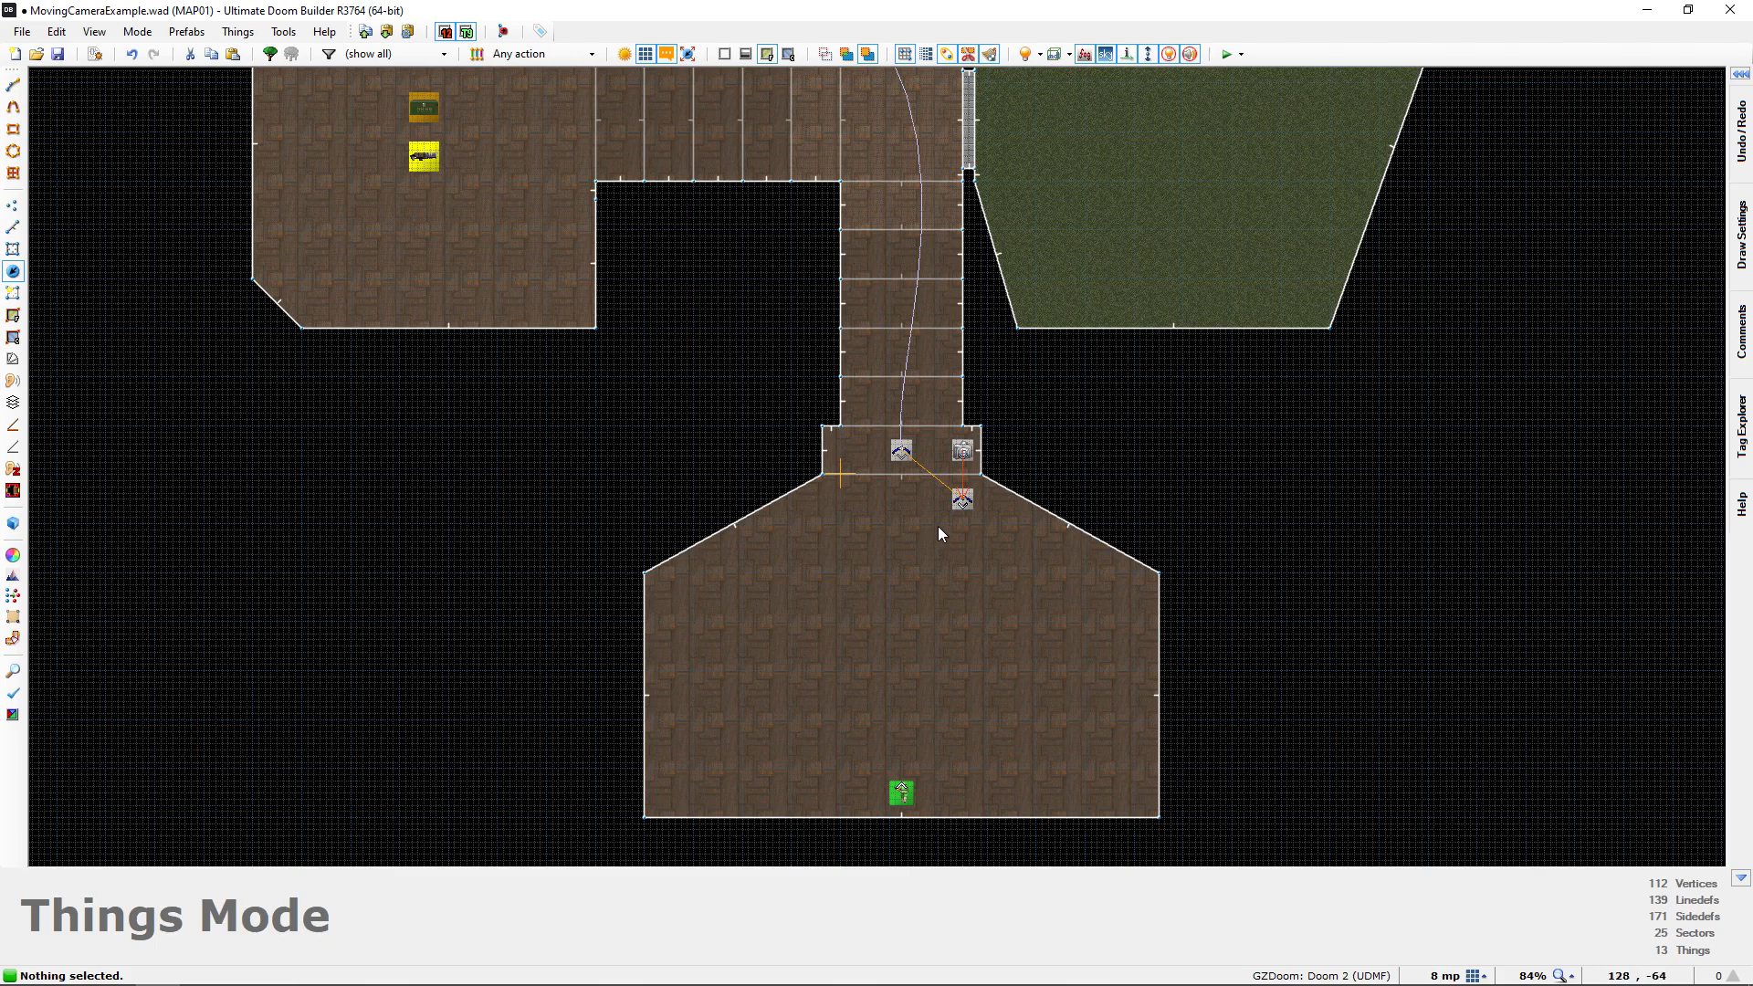
{"action": "middle_click_drag", "start_coordinate": [928, 515], "coordinate": [919, 625]}
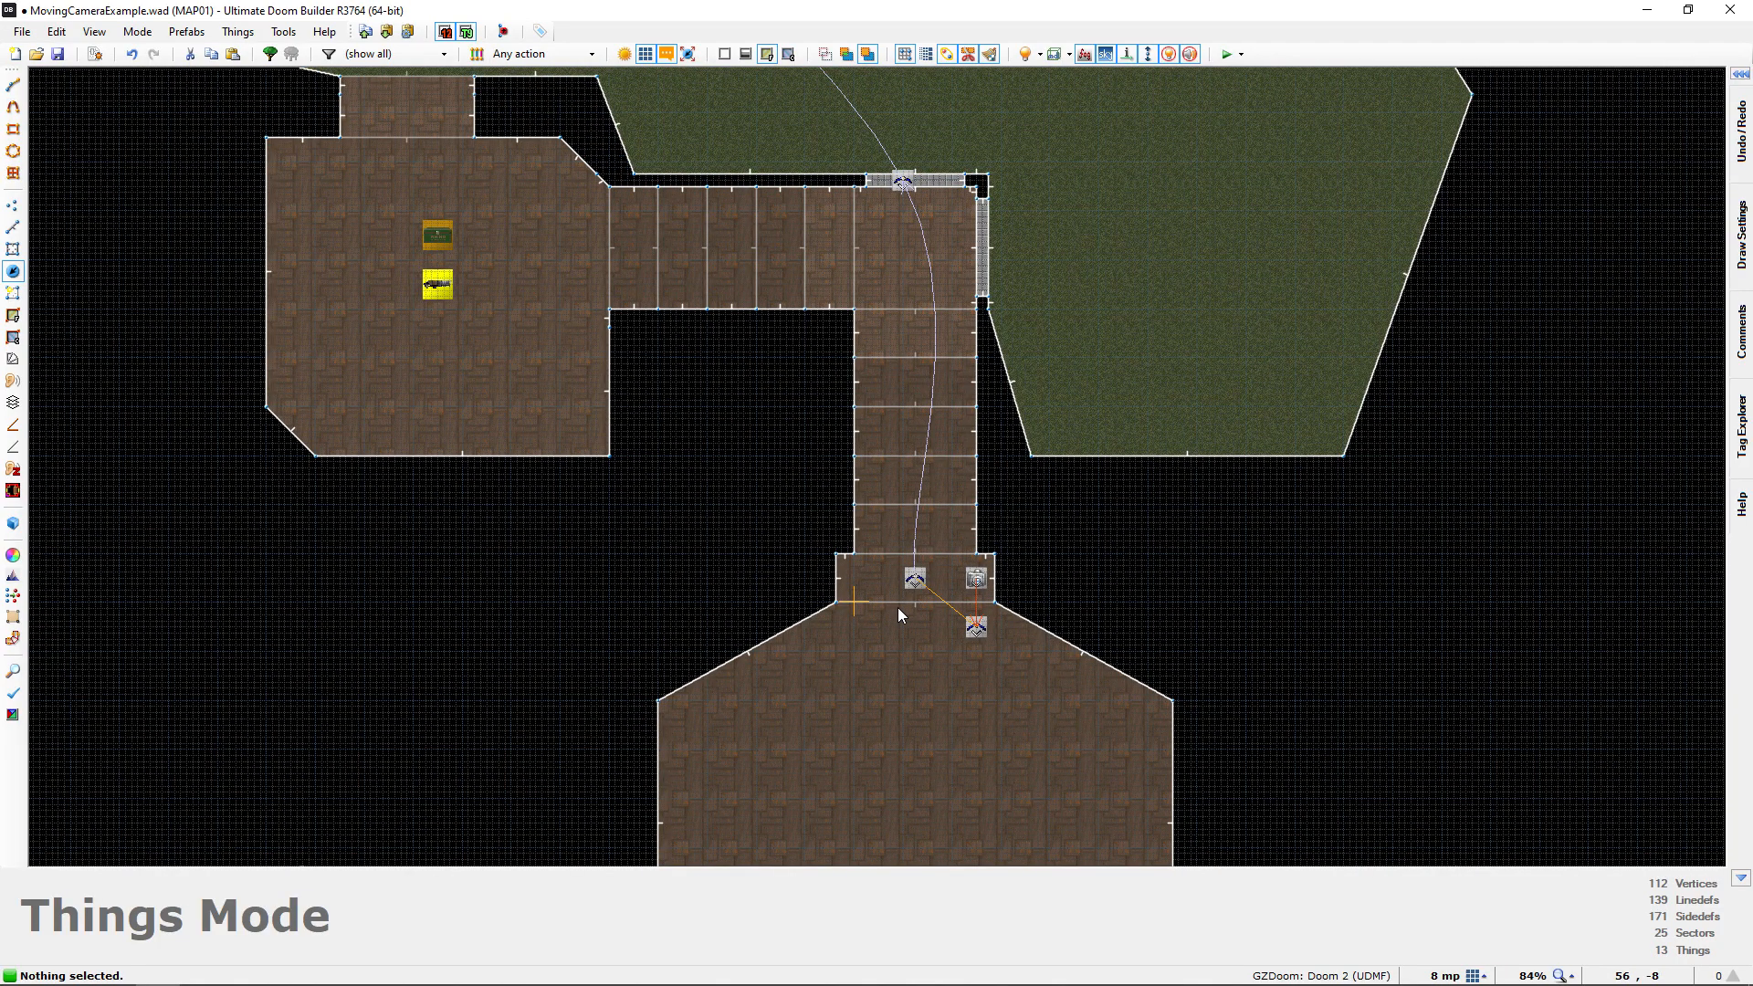
{"action": "scroll", "coordinate": [929, 621], "scroll_direction": "down", "scroll_amount": 1}
{"action": "middle_click_drag", "start_coordinate": [931, 621], "coordinate": [900, 536]}
{"action": "scroll", "coordinate": [900, 537], "scroll_direction": "up", "scroll_amount": 2}
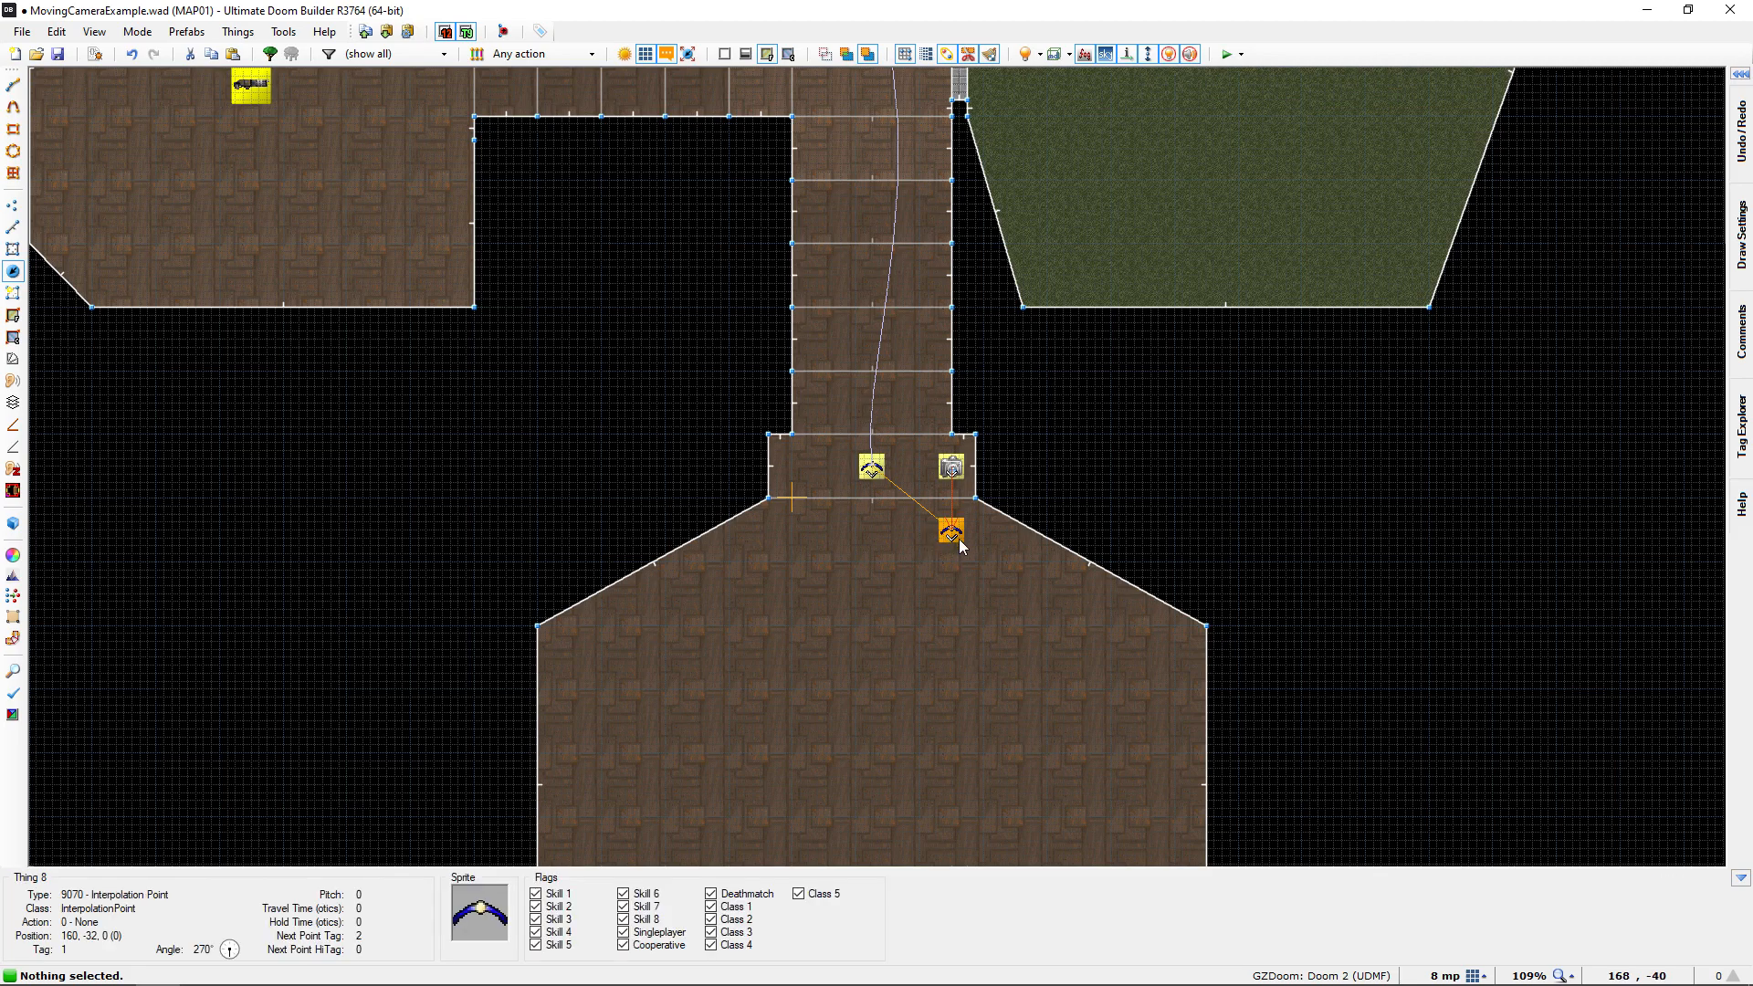
{"action": "middle_click_drag", "start_coordinate": [906, 397], "coordinate": [897, 494]}
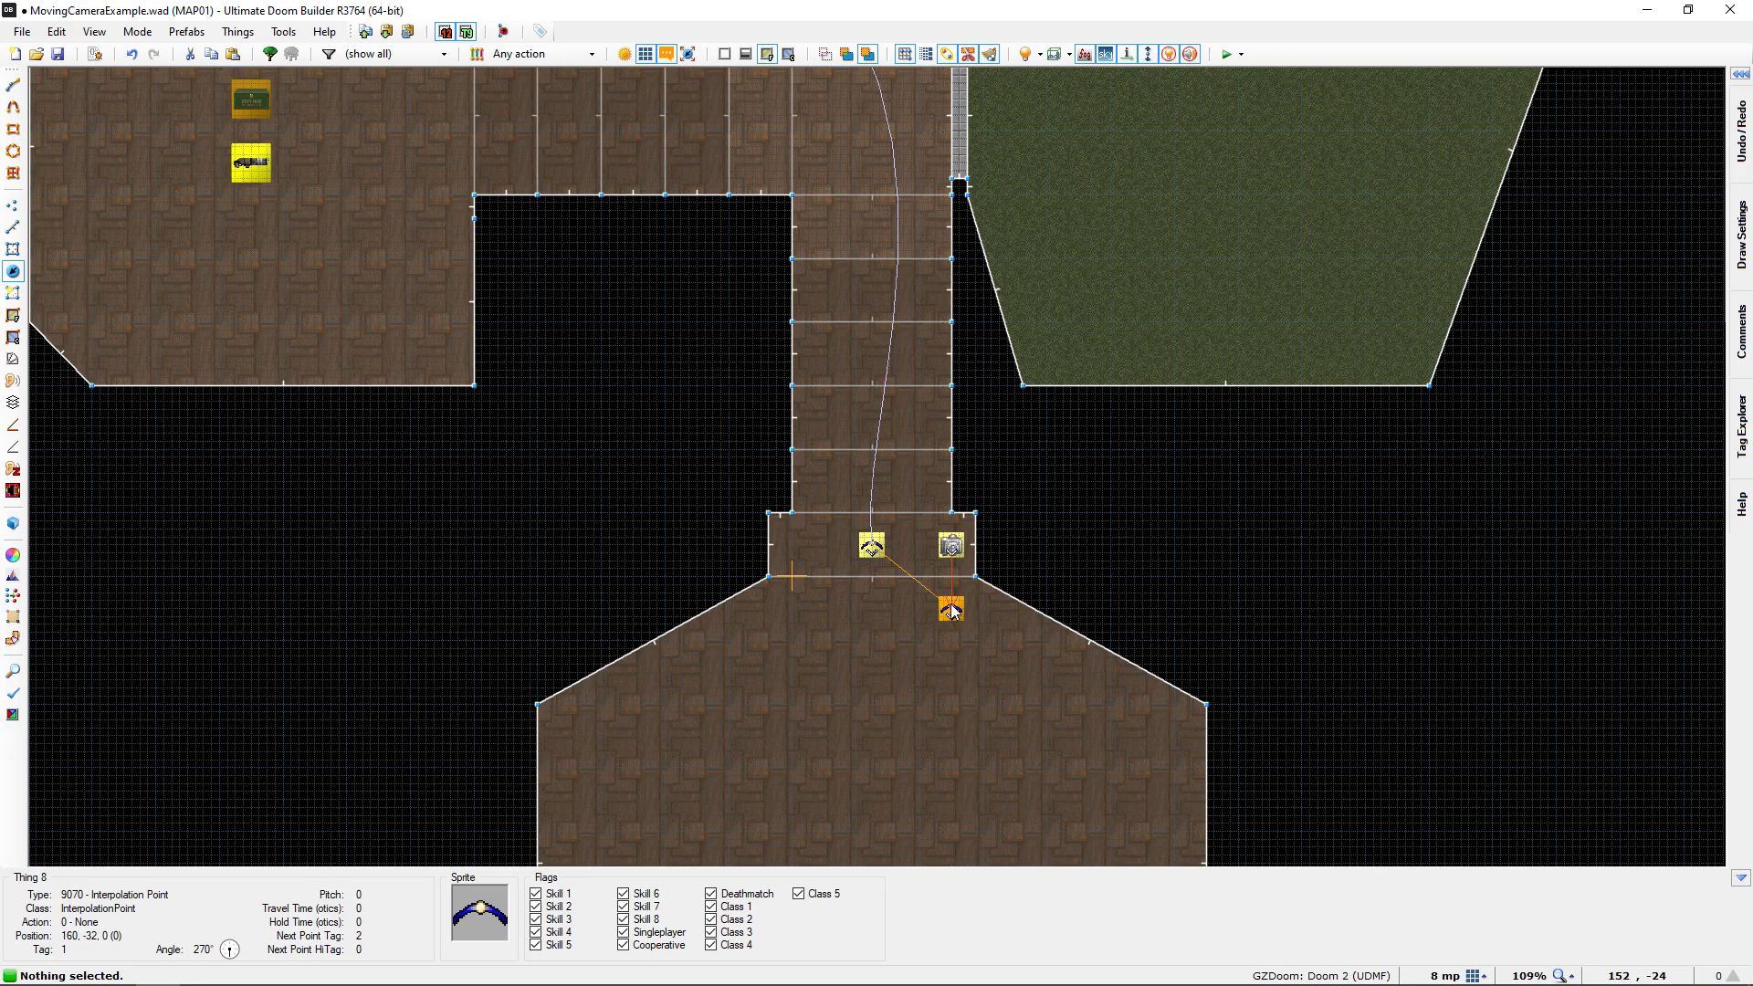
{"action": "scroll", "coordinate": [951, 616], "scroll_direction": "down", "scroll_amount": 1}
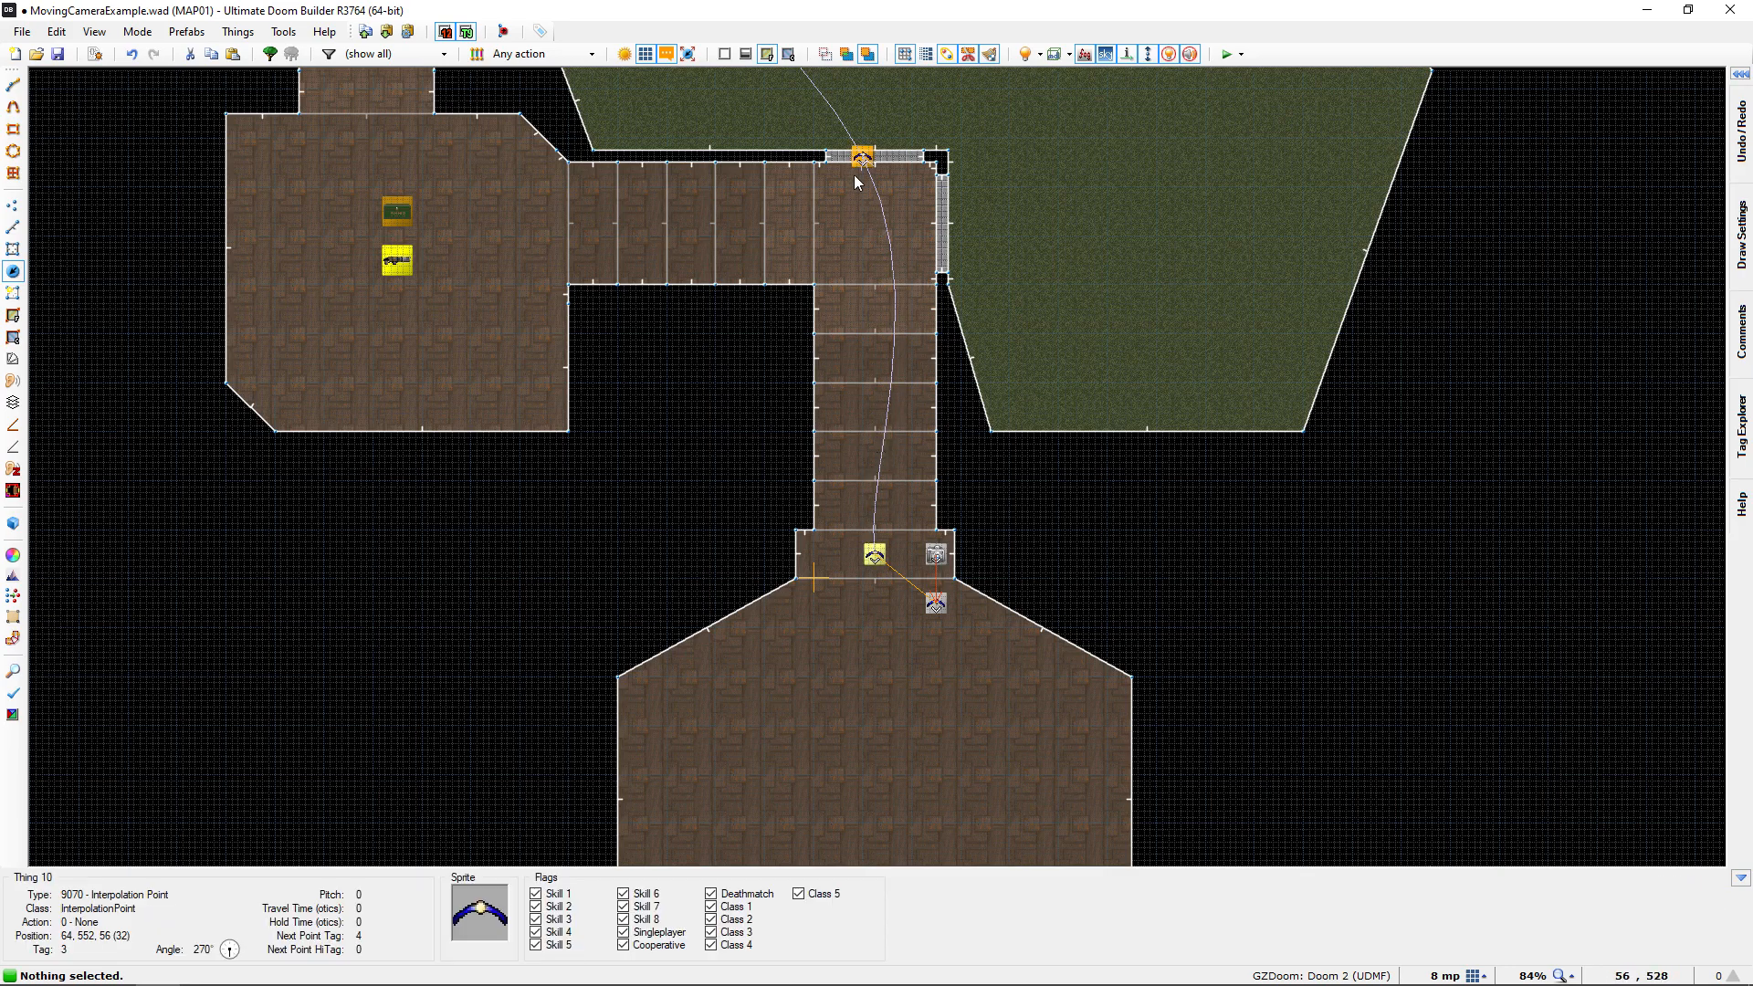
Move the first Interpolation Point into the middle of the start room at 56, -152, undoing the stray thing inserted there
{"action": "left_click_drag", "start_coordinate": [928, 610], "coordinate": [753, 725]}
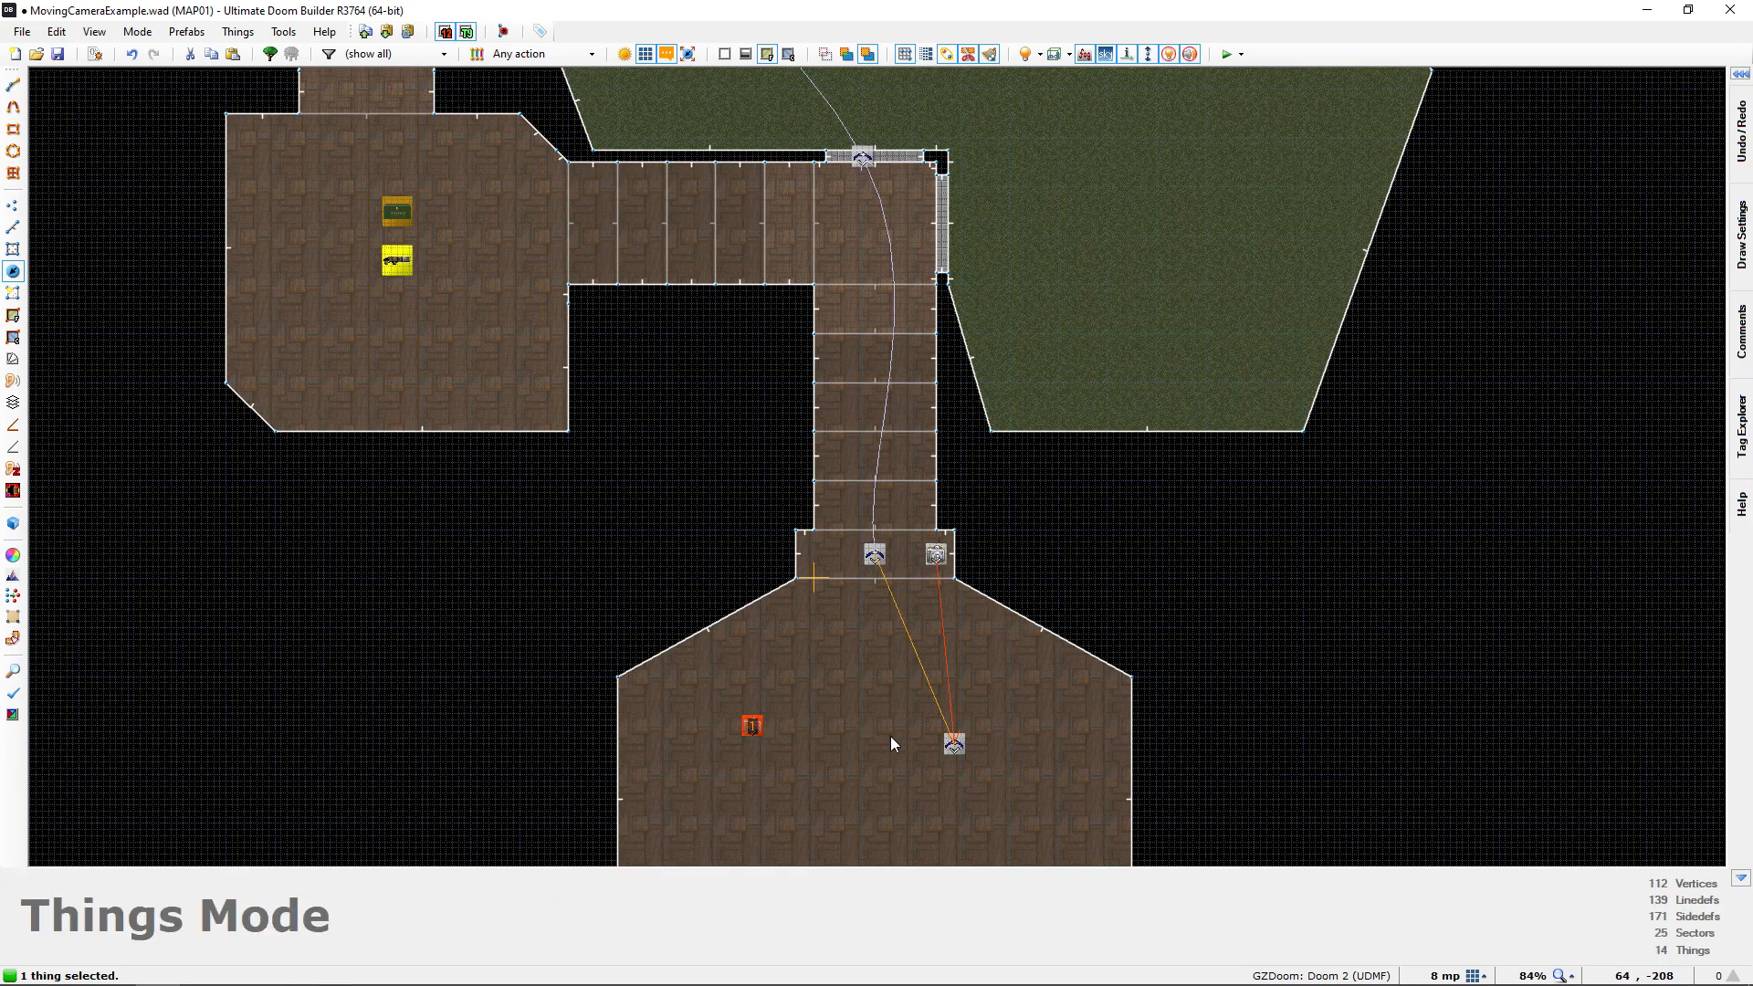
{"action": "key", "text": "ctrl+z"}
{"action": "key", "text": "ctrl+z"}
{"action": "right_click_drag", "start_coordinate": [950, 741], "coordinate": [858, 695]}
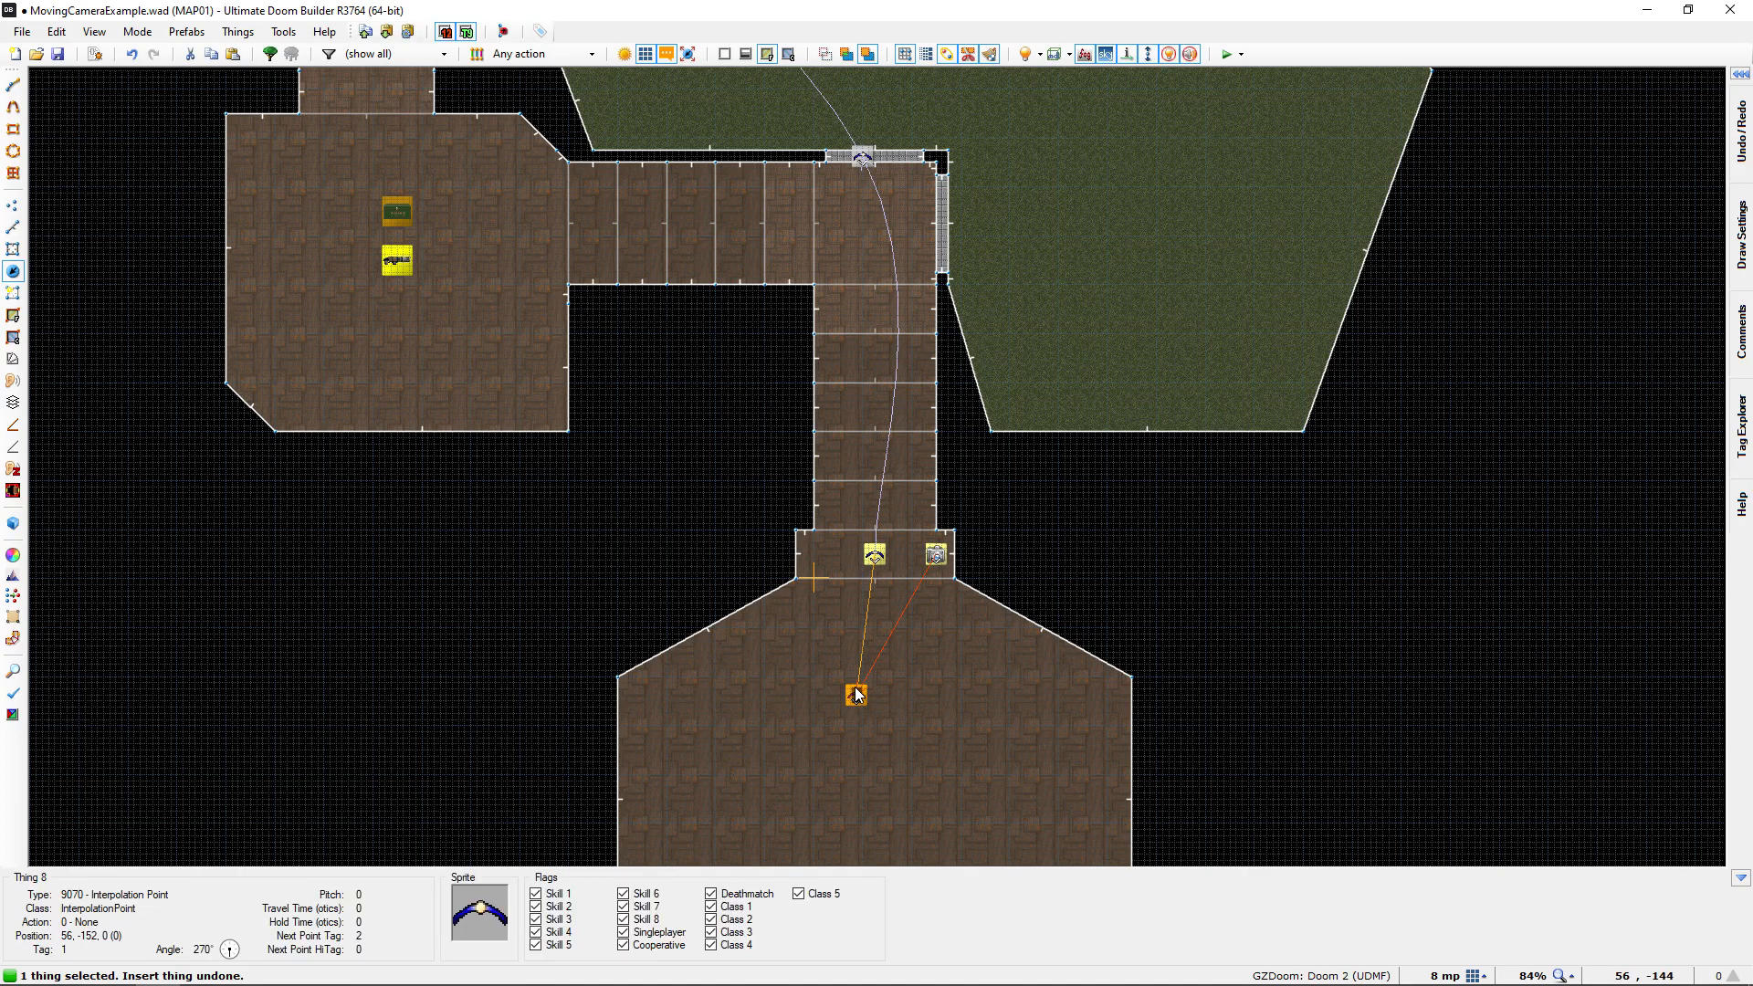
{"action": "key", "text": "c"}
Try the final Interpolation Point beside the porch's western pillar, and delete the stray Moving Camera placed near it
{"action": "middle_click_drag", "start_coordinate": [743, 554], "coordinate": [871, 877]}
{"action": "middle_click_drag", "start_coordinate": [709, 556], "coordinate": [935, 884]}
{"action": "mouse_move", "coordinate": [736, 508]}
{"action": "middle_mouse_down"}
{"action": "mouse_move", "coordinate": [748, 579]}
{"action": "mouse_move", "coordinate": [739, 524]}
{"action": "middle_mouse_up"}
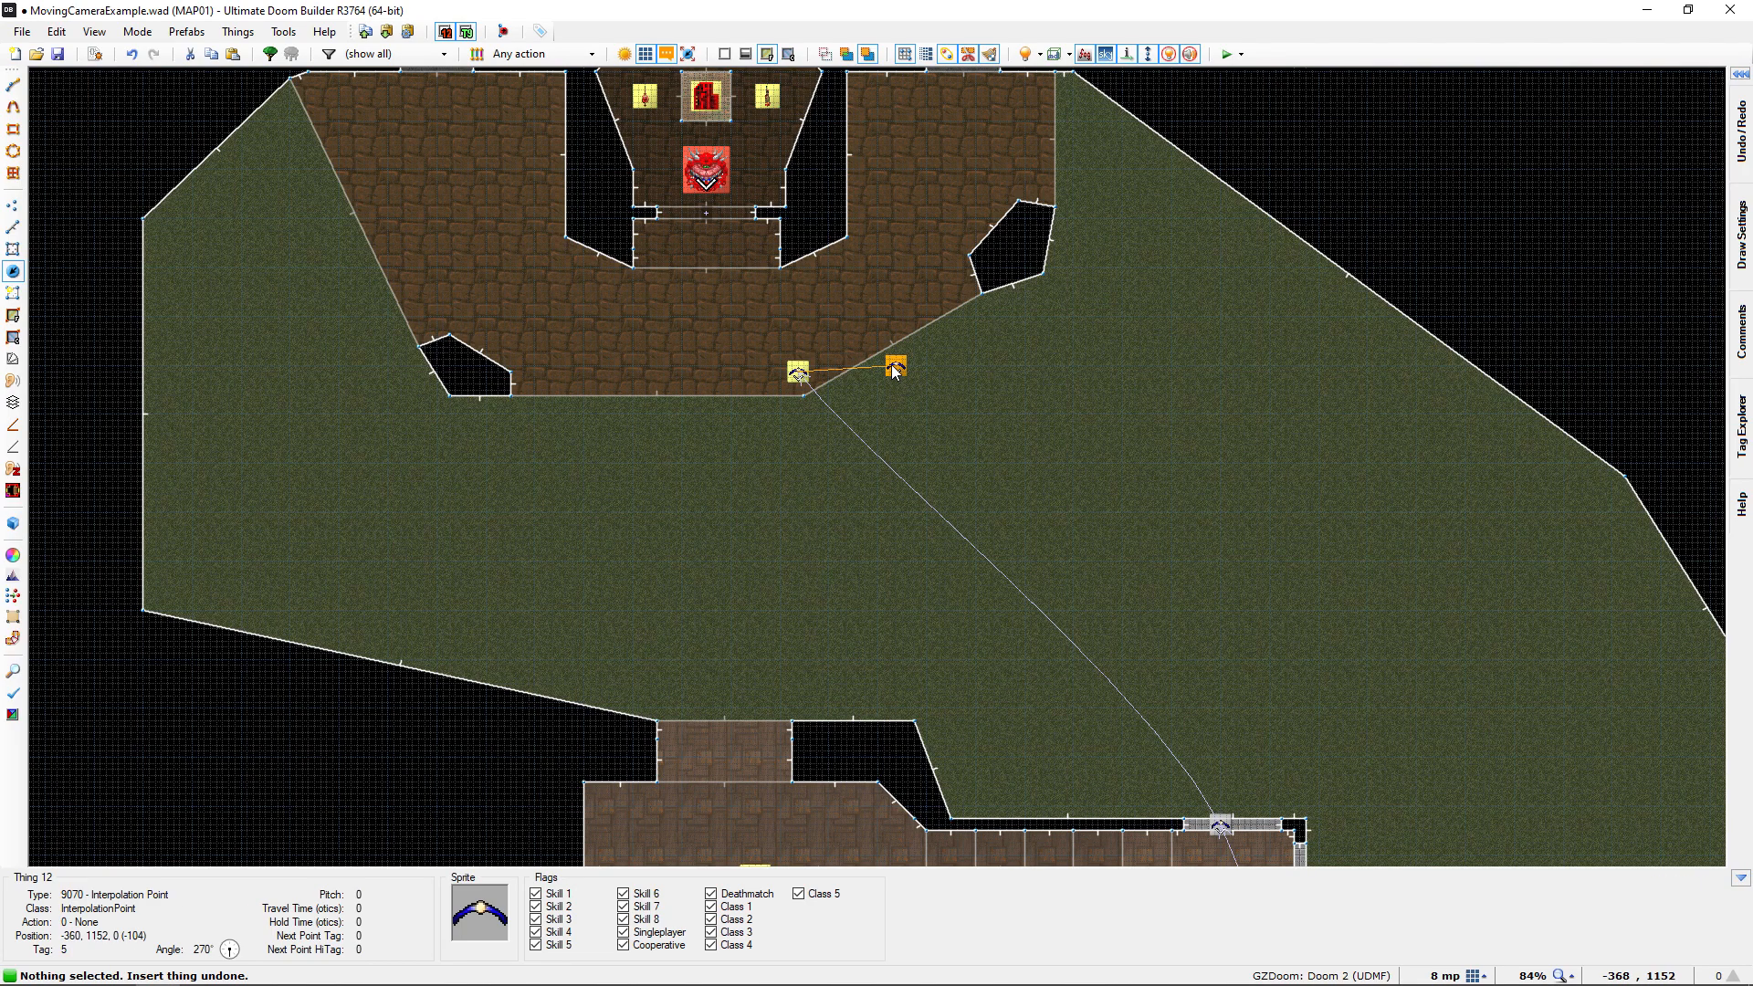
{"action": "scroll", "coordinate": [926, 403], "scroll_direction": "down", "scroll_amount": 2}
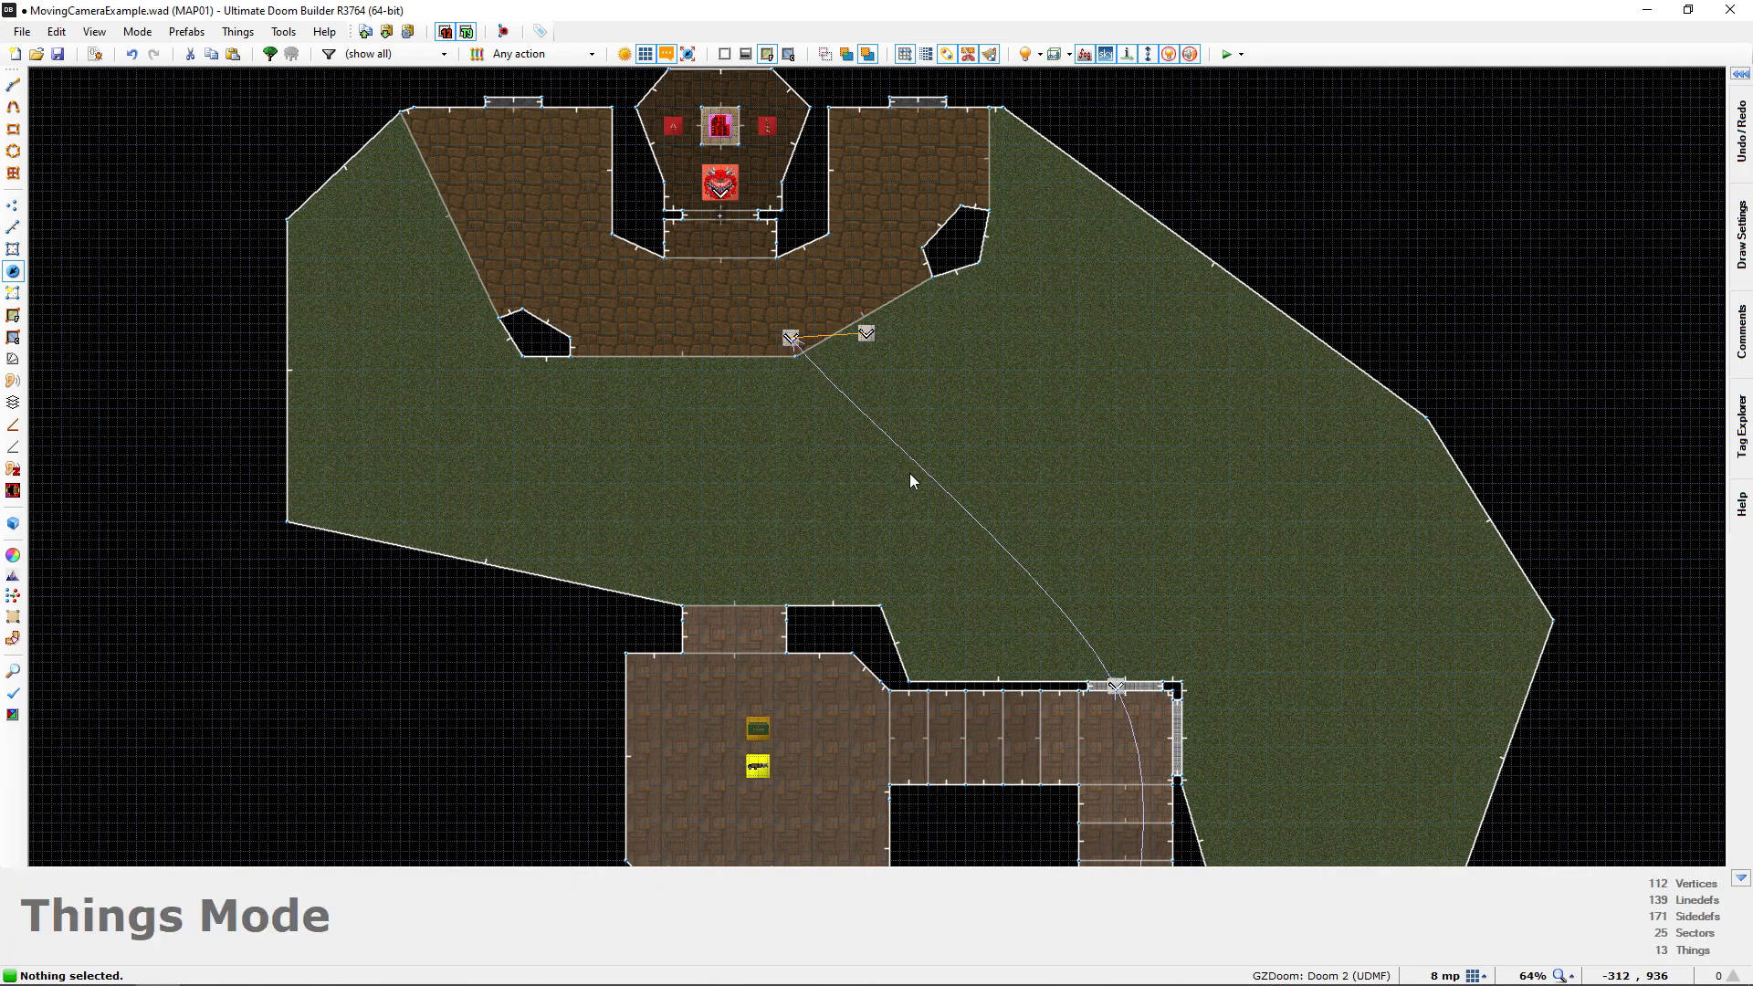
{"action": "left_click_drag", "start_coordinate": [866, 334], "coordinate": [599, 341]}
{"action": "left_click", "coordinate": [552, 364]}
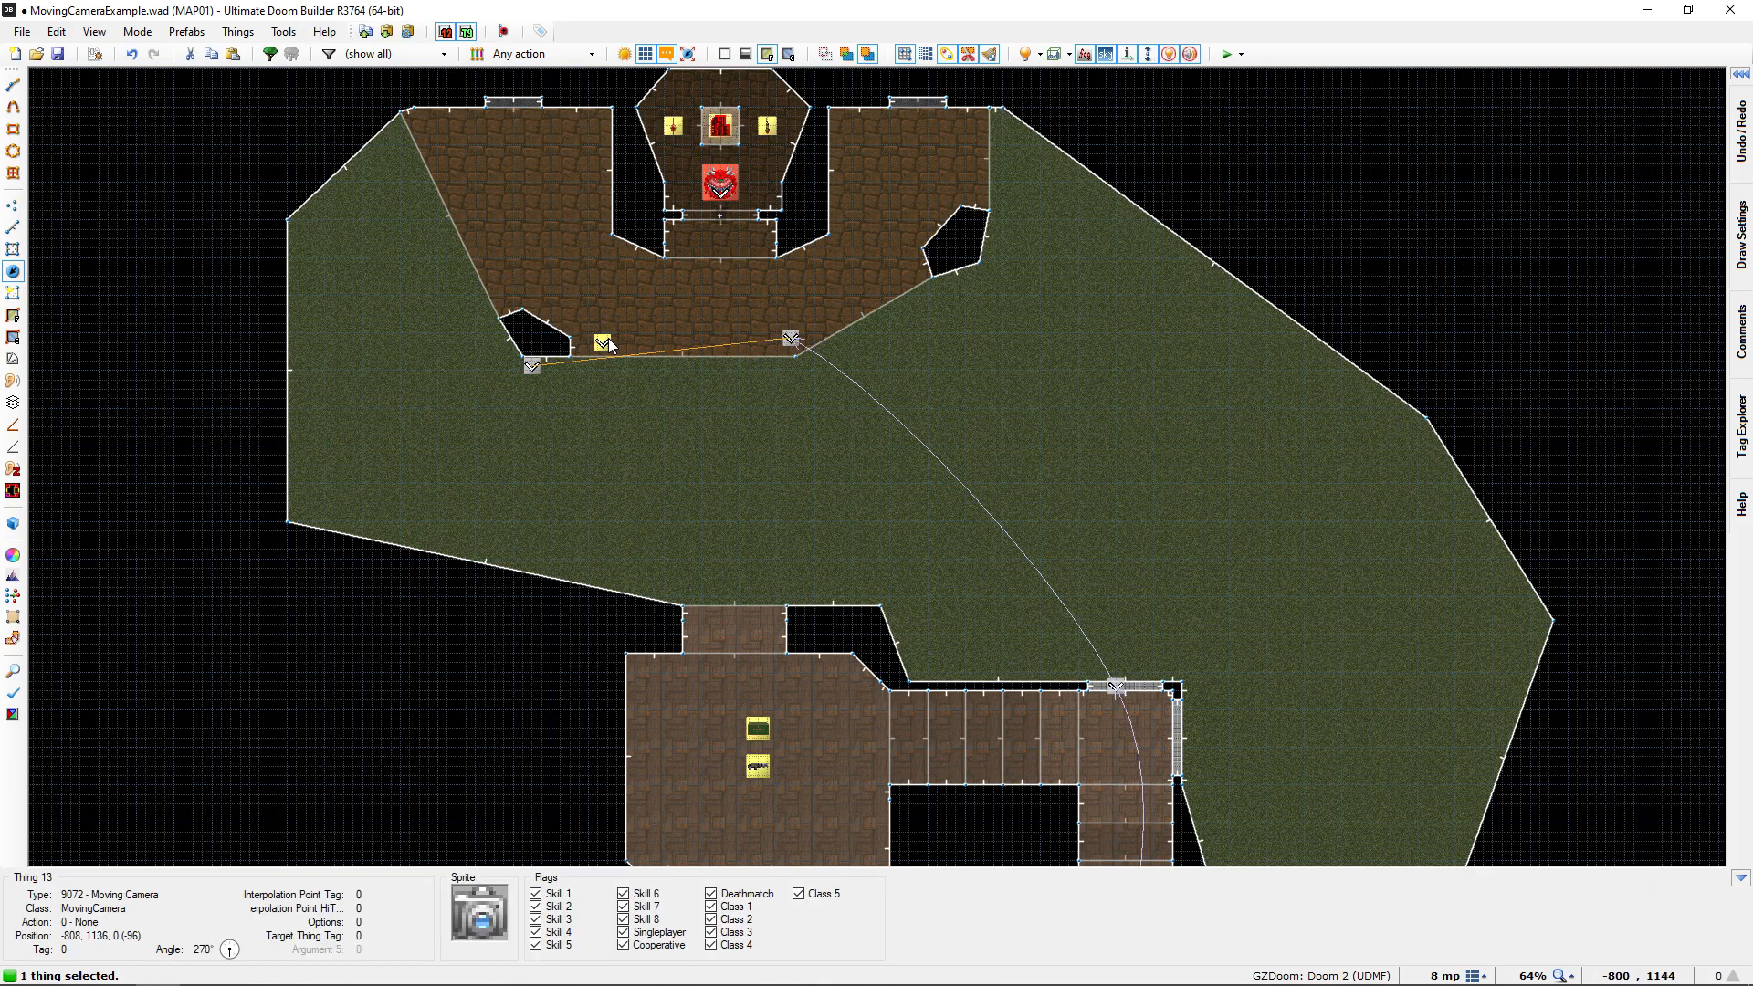
{"action": "key", "text": "Delete"}
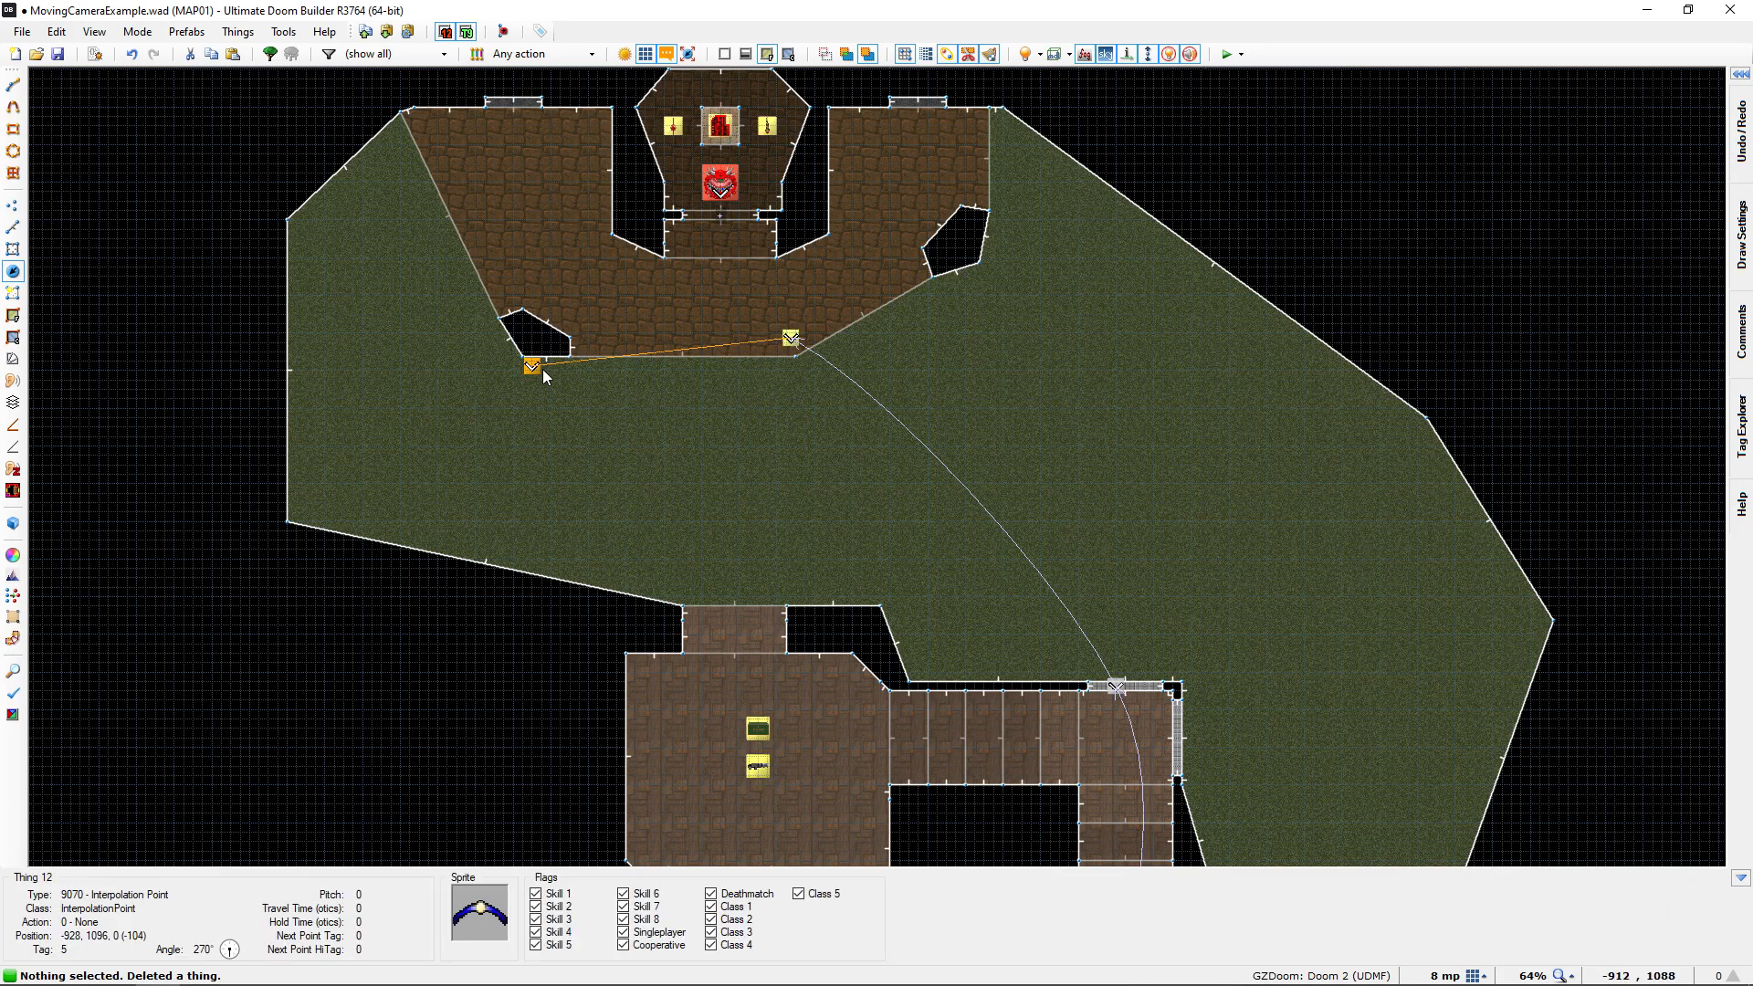
Move the final Interpolation Point across to the porch's eastern side, near the other pillar
{"action": "left_click_drag", "start_coordinate": [532, 368], "coordinate": [924, 276]}
{"action": "right_click_drag", "start_coordinate": [921, 270], "coordinate": [893, 292]}
{"action": "left_click_drag", "start_coordinate": [900, 352], "coordinate": [941, 393]}
{"action": "middle_click_drag", "start_coordinate": [927, 383], "coordinate": [898, 362]}
Examine in 3D the corridor entrance by the start room, including its Interpolation Point, the Moving Camera and the path line
{"action": "middle_click_drag", "start_coordinate": [958, 418], "coordinate": [886, 167]}
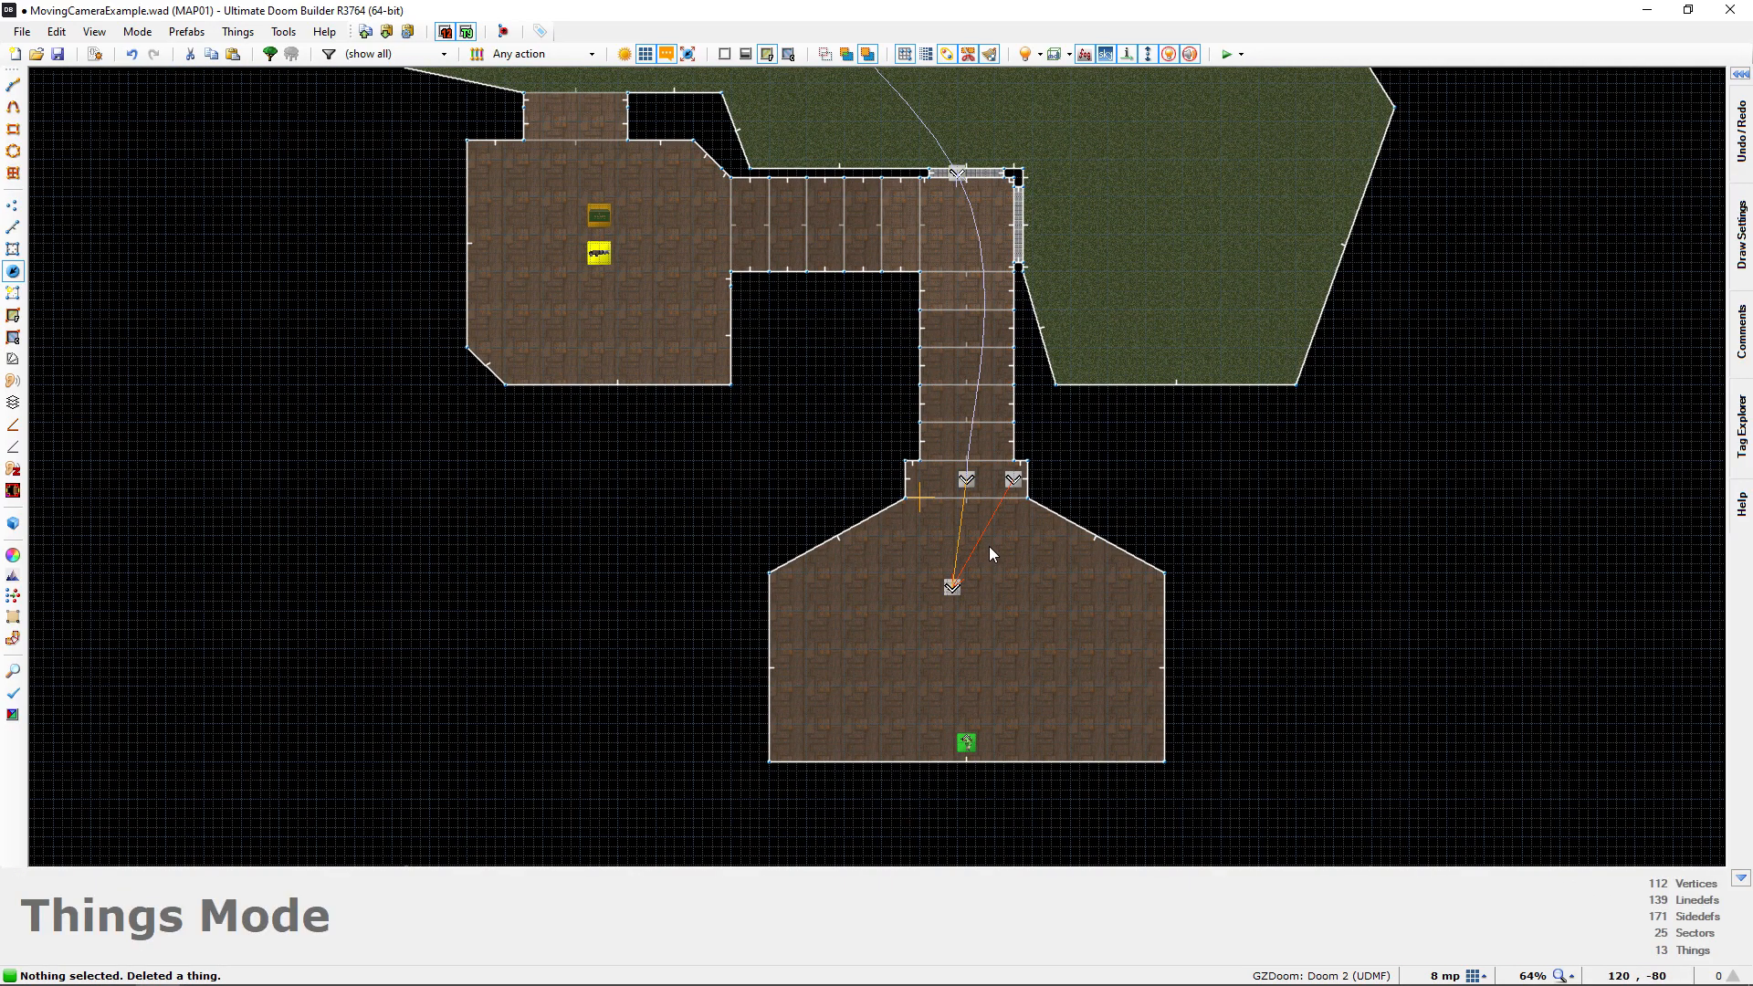
{"action": "middle_click_drag", "start_coordinate": [990, 548], "coordinate": [847, 571]}
{"action": "middle_click_drag", "start_coordinate": [774, 498], "coordinate": [789, 573]}
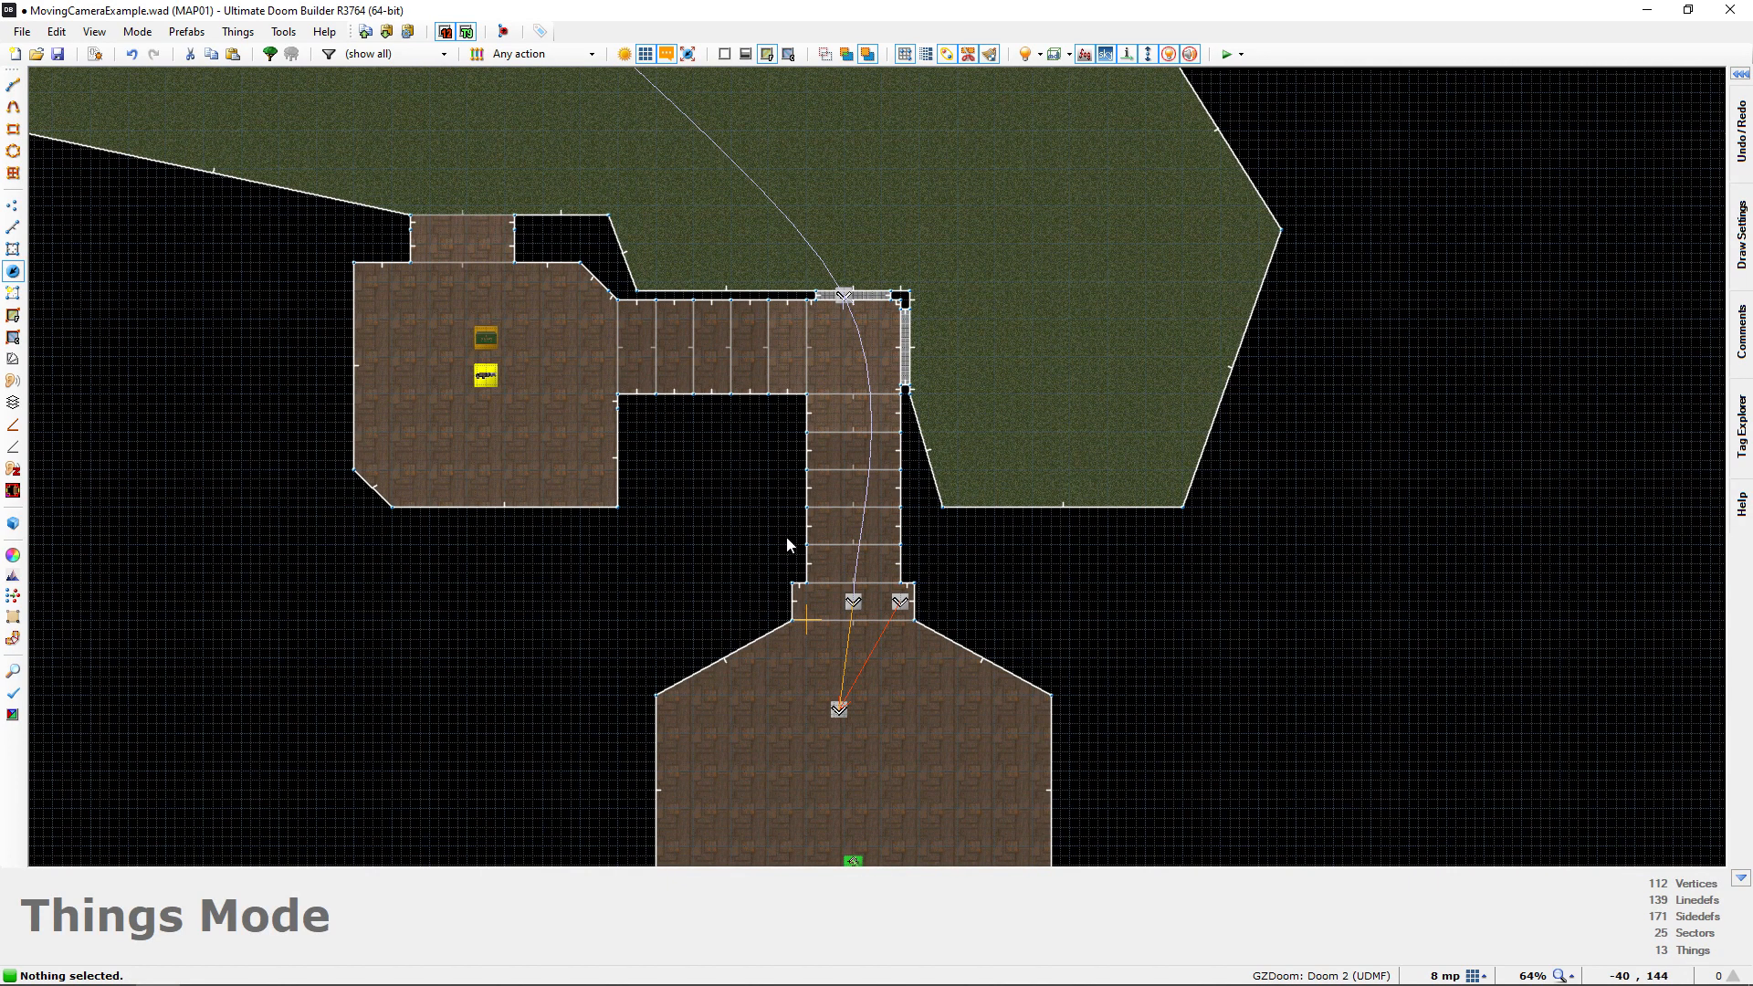
{"action": "key", "text": "q"}
{"action": "key", "text": "s"}
{"action": "key", "text": "w"}
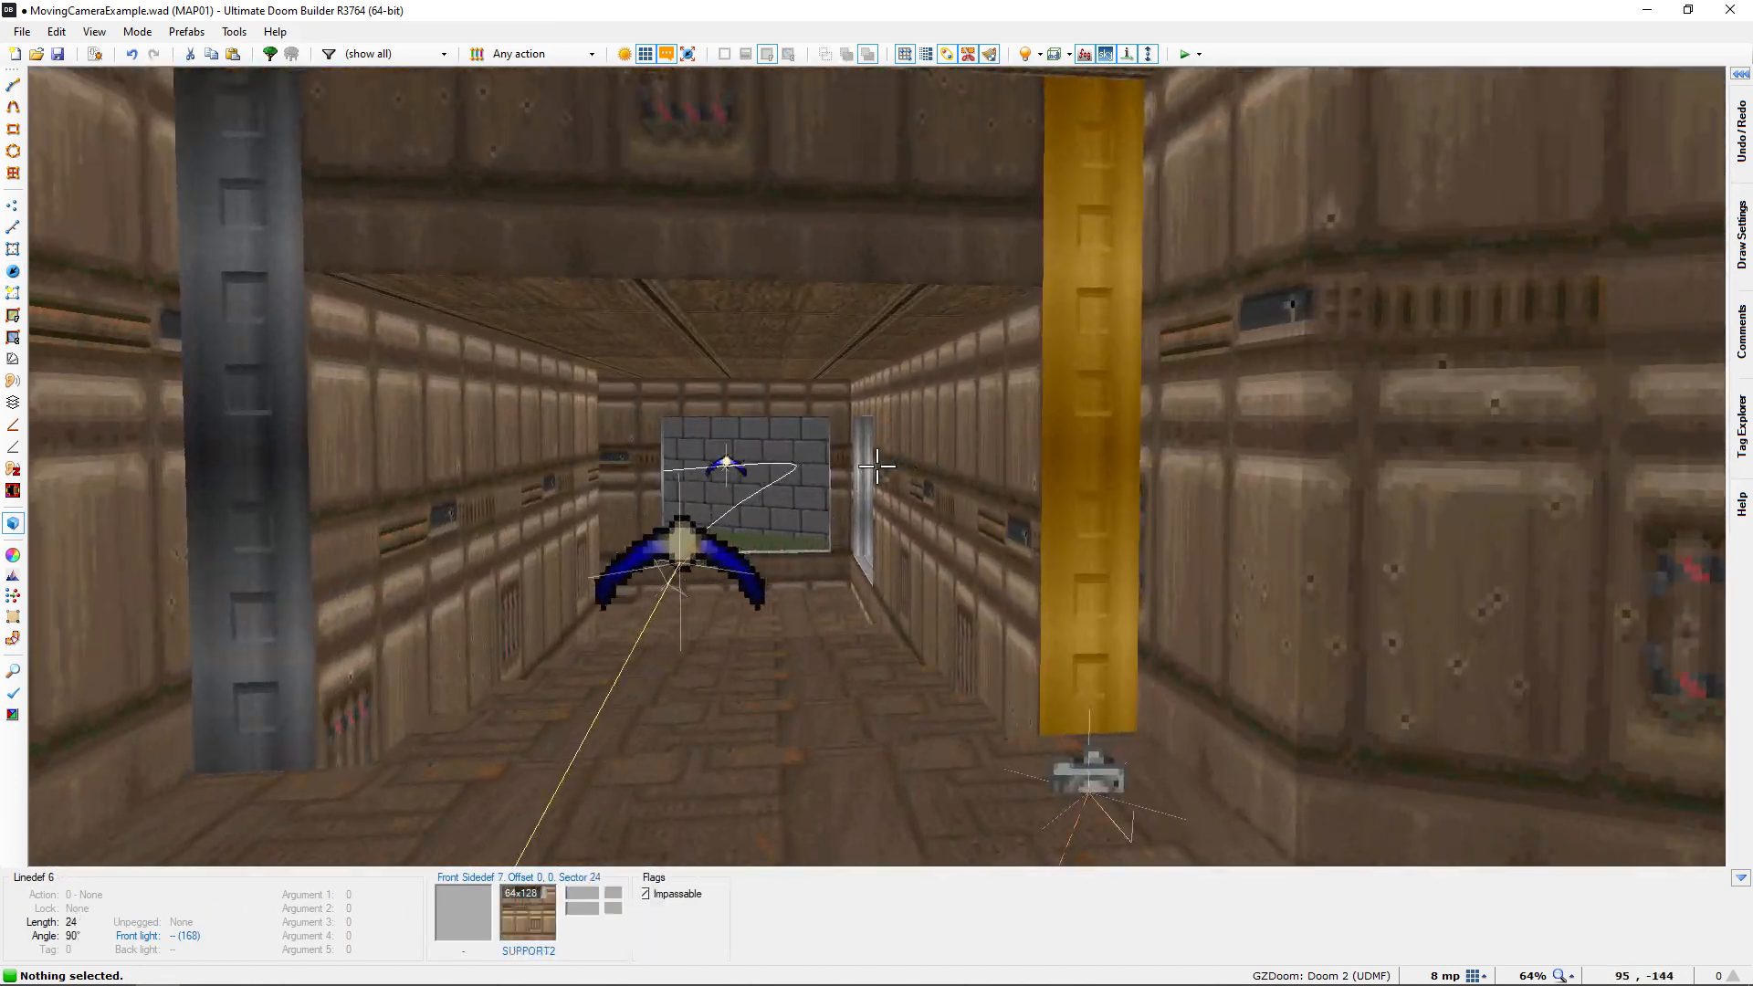
{"action": "key", "text": "d"}
{"action": "key", "text": "w"}
{"action": "key", "text": "a"}
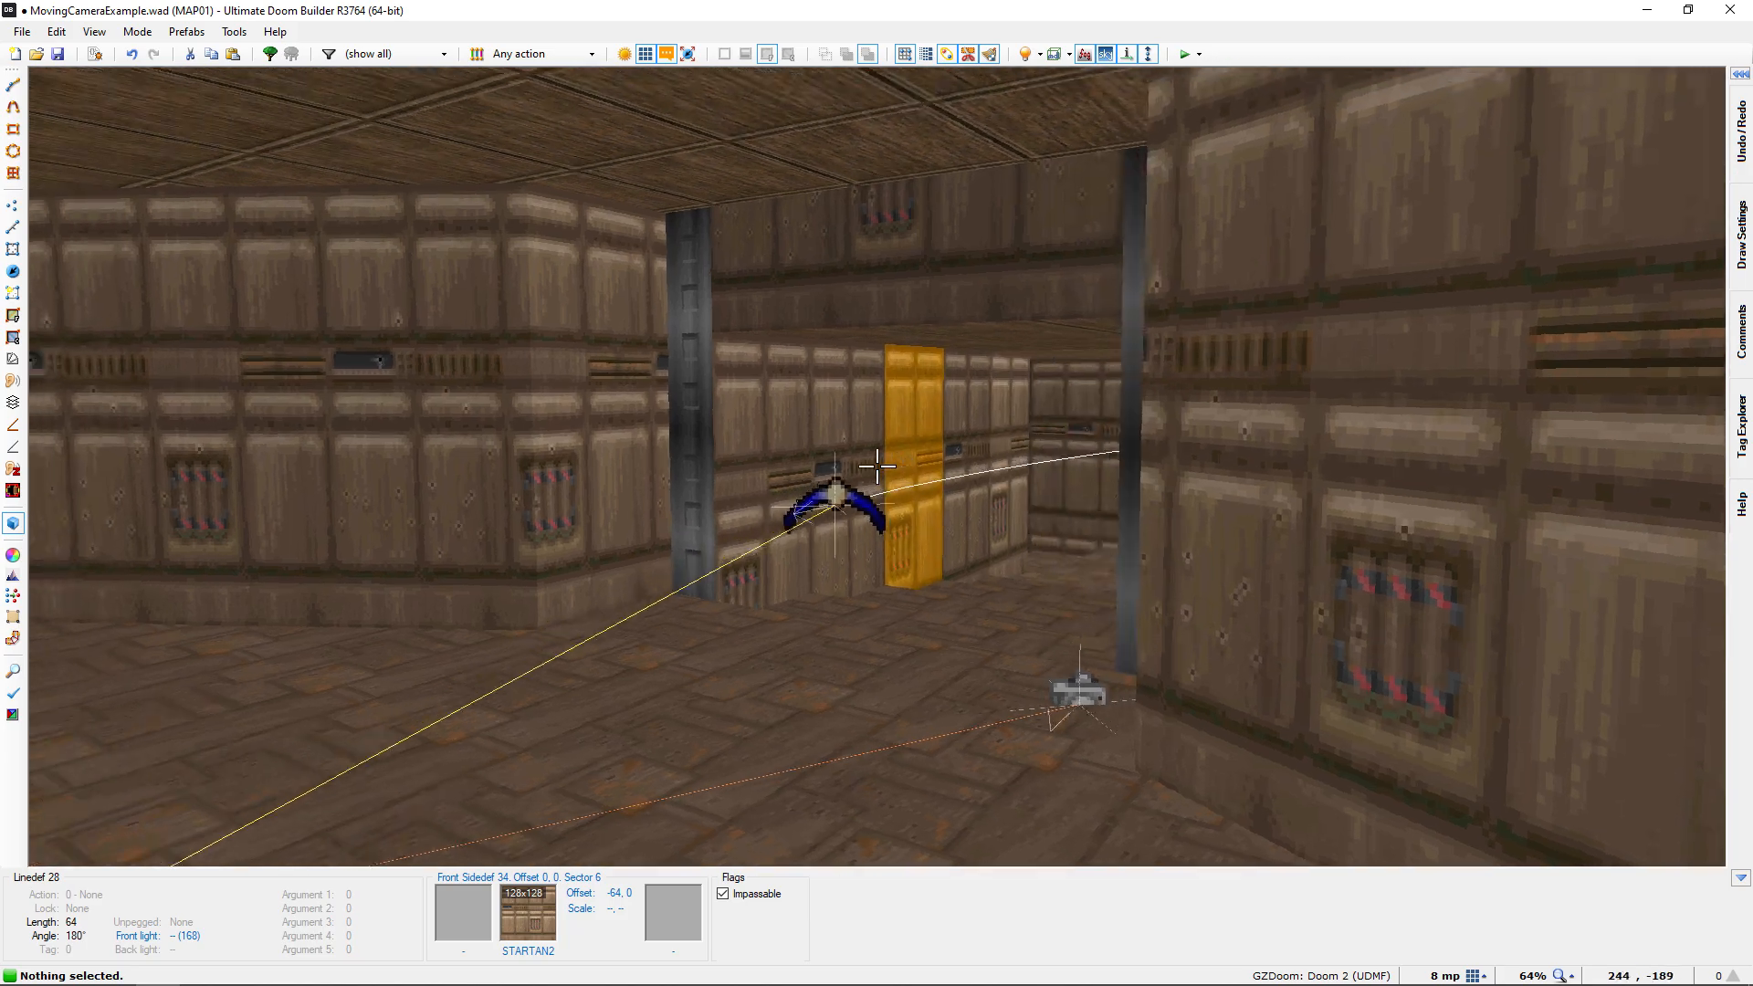
{"action": "key", "text": "w"}
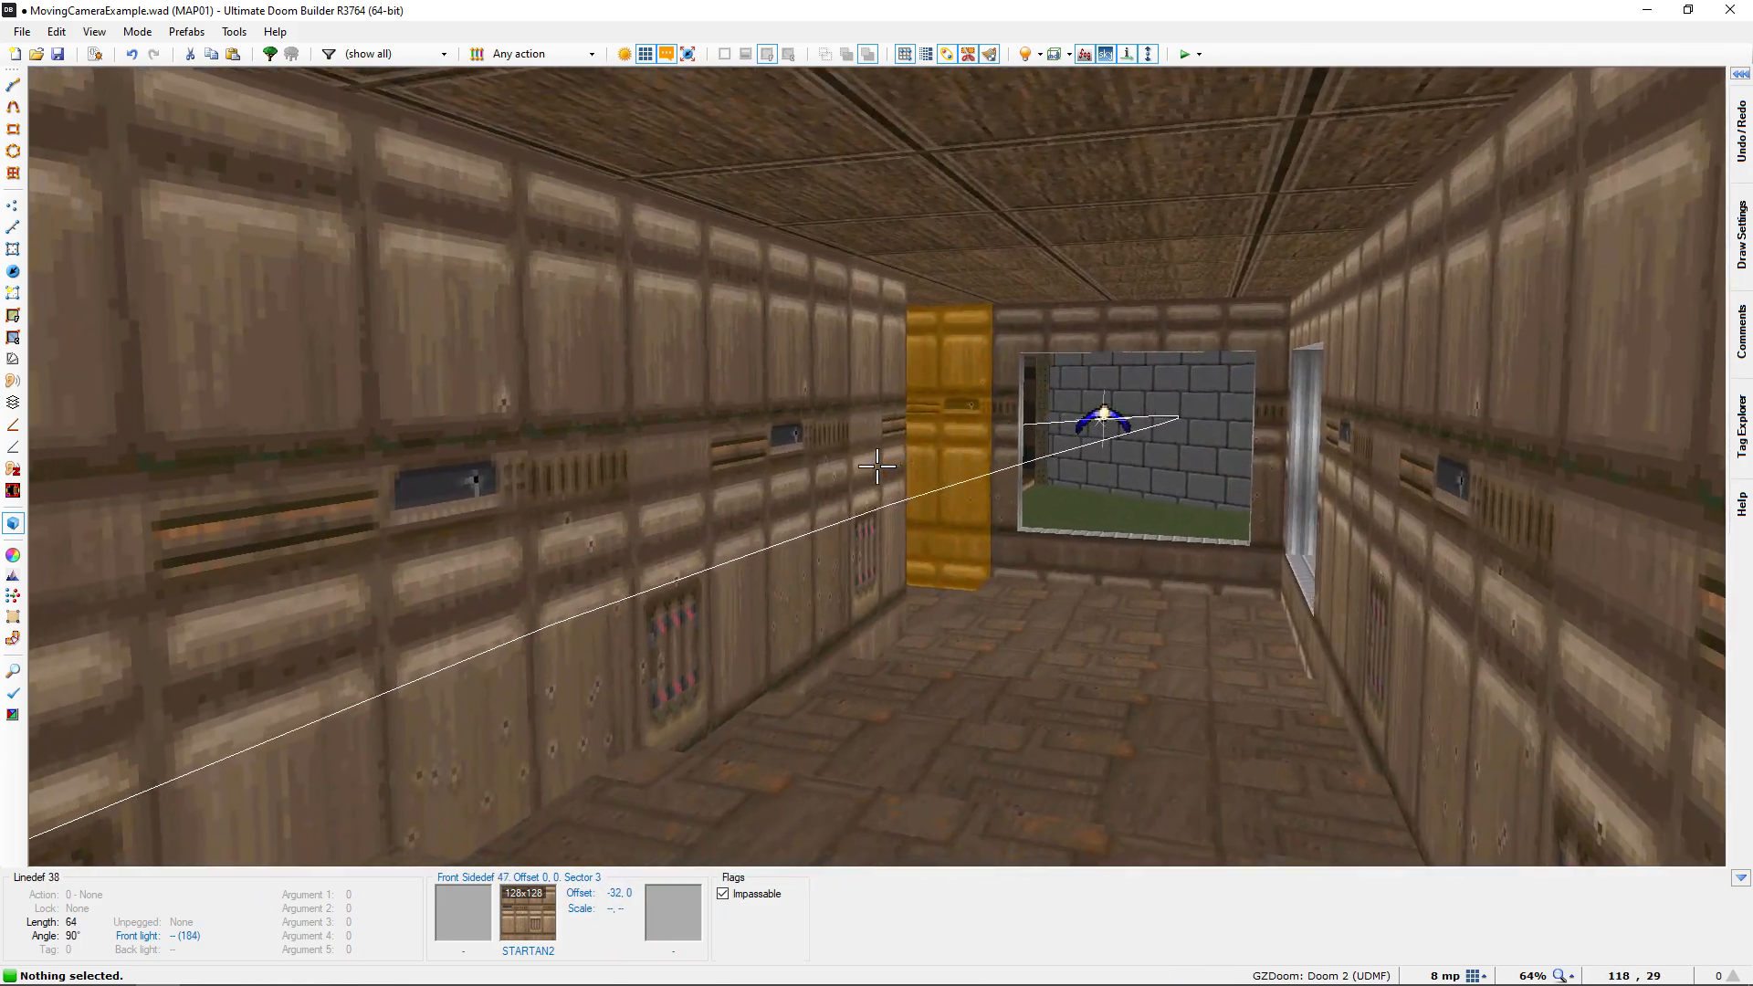
{"action": "key", "text": "s"}
{"action": "key", "text": "w"}
{"action": "key", "text": "s"}
{"action": "key", "text": "w"}
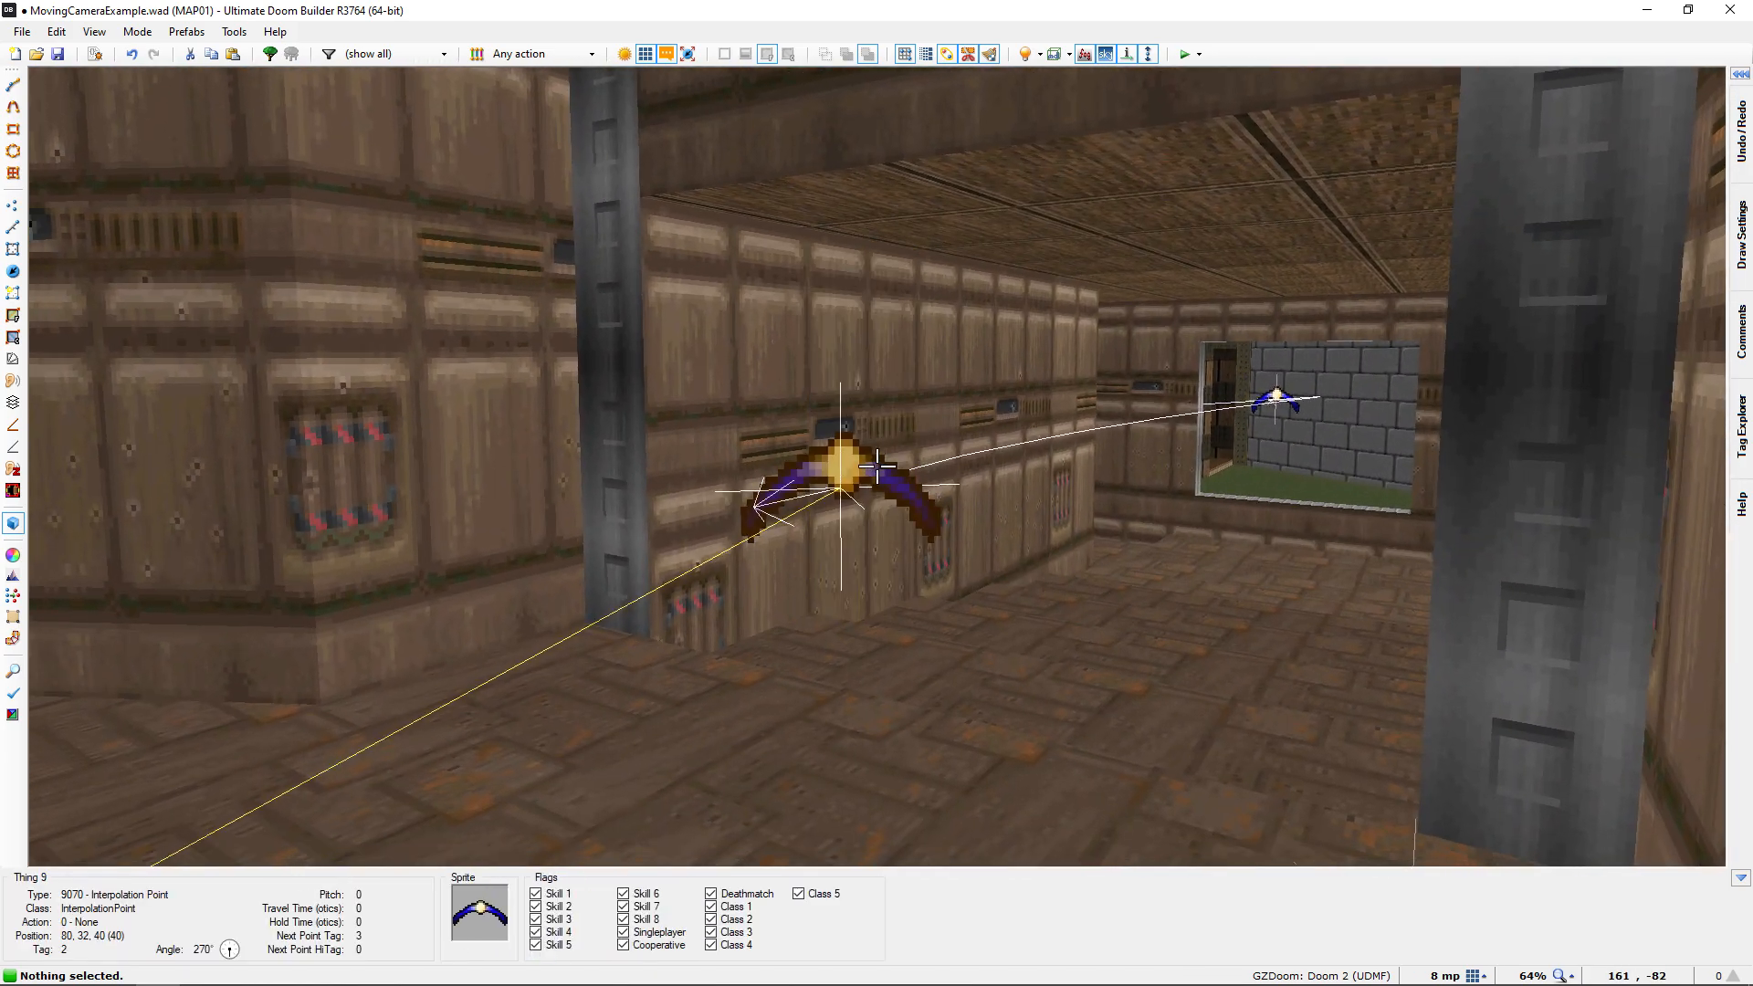
Follow the camera path in 3D through the corridor window towards the porch, and return to the start room side
{"action": "key", "text": "w"}
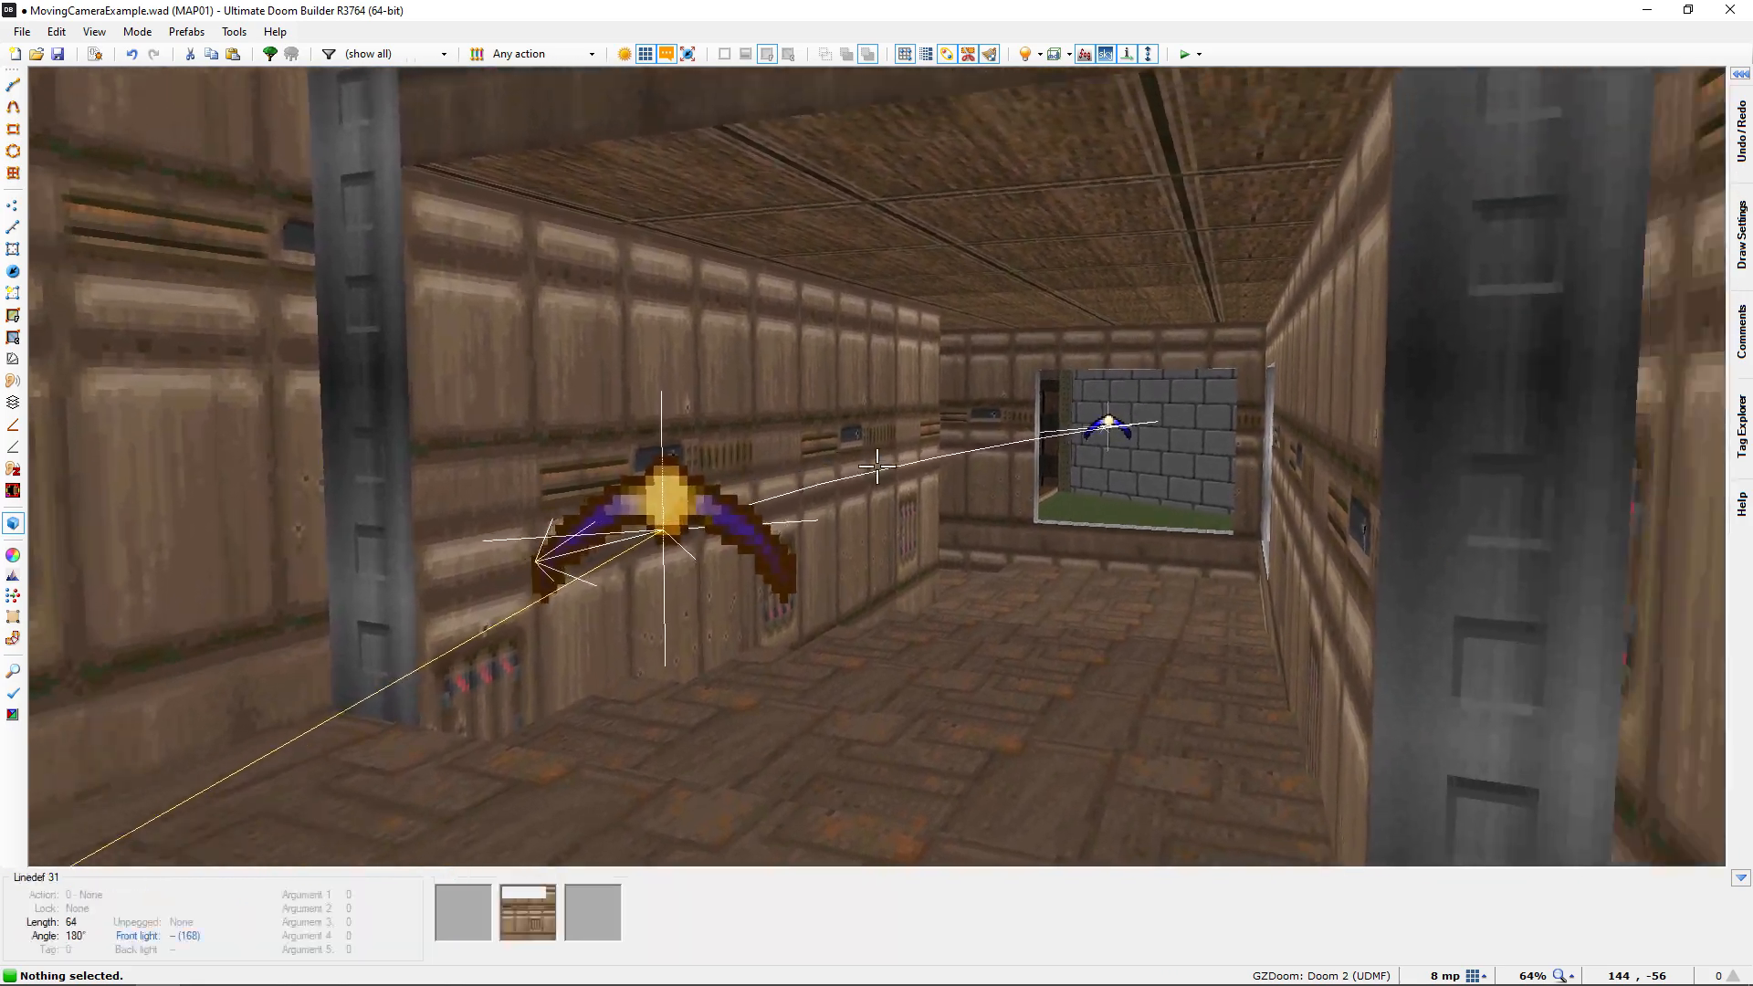
{"action": "key", "text": "w"}
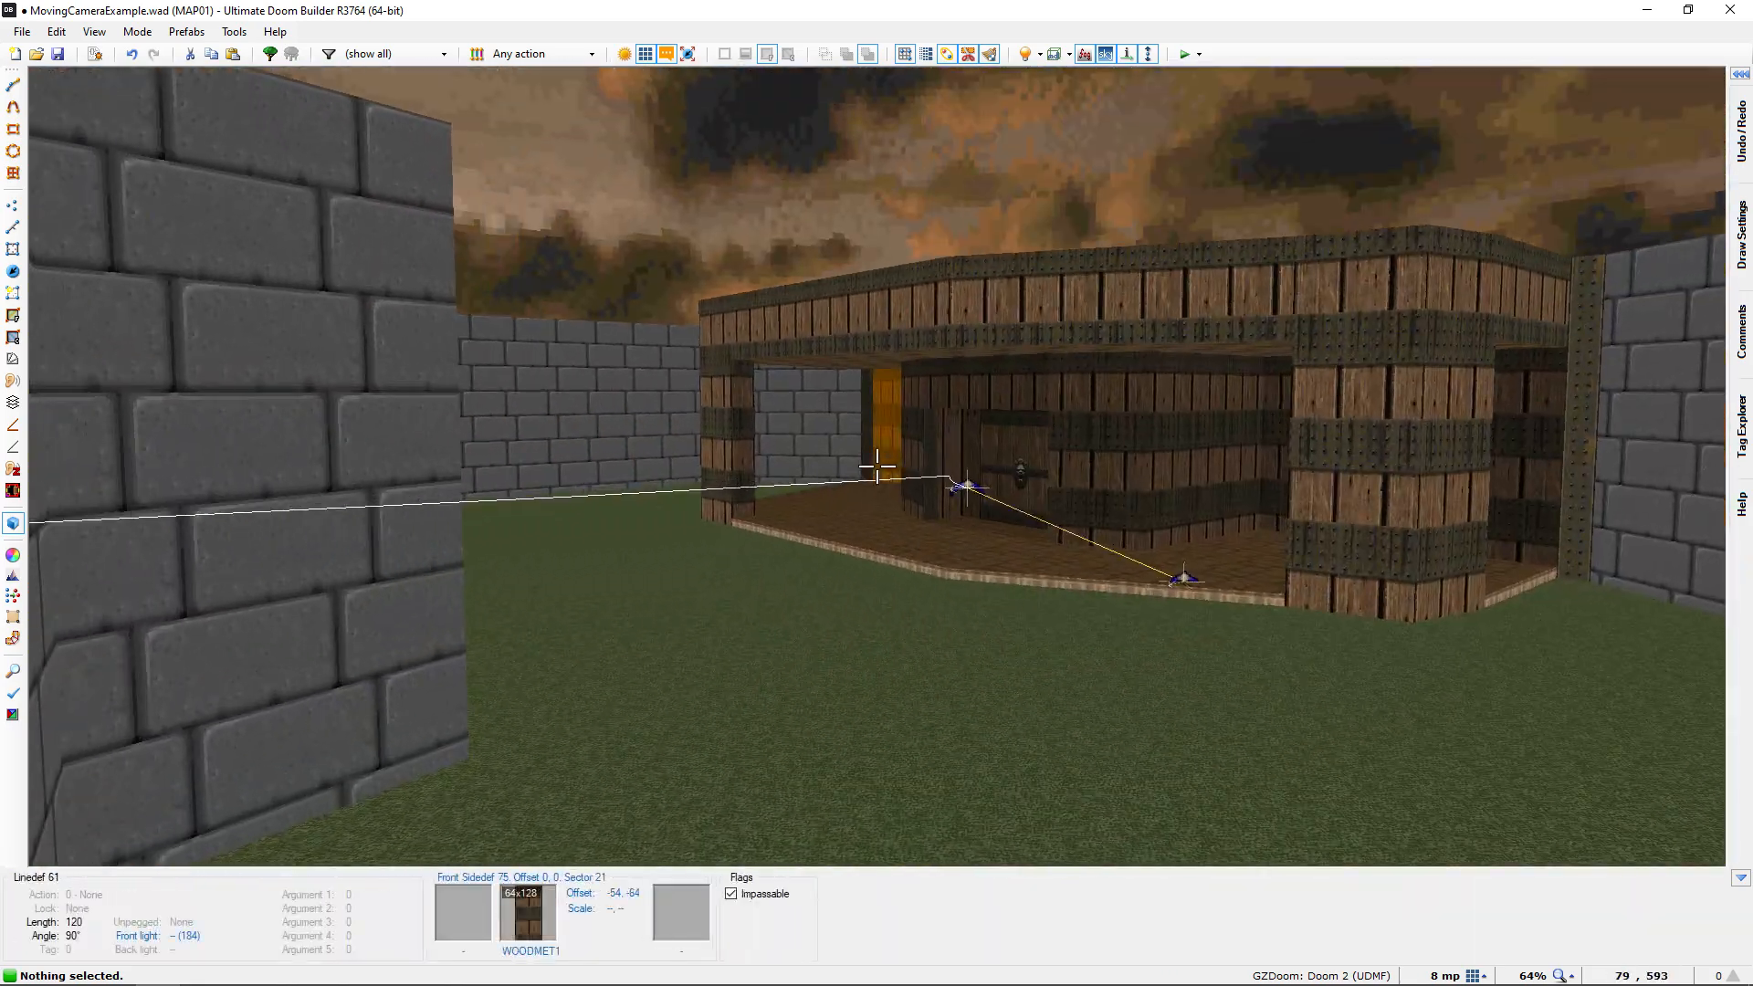
{"action": "key", "text": "w"}
{"action": "key", "text": "a"}
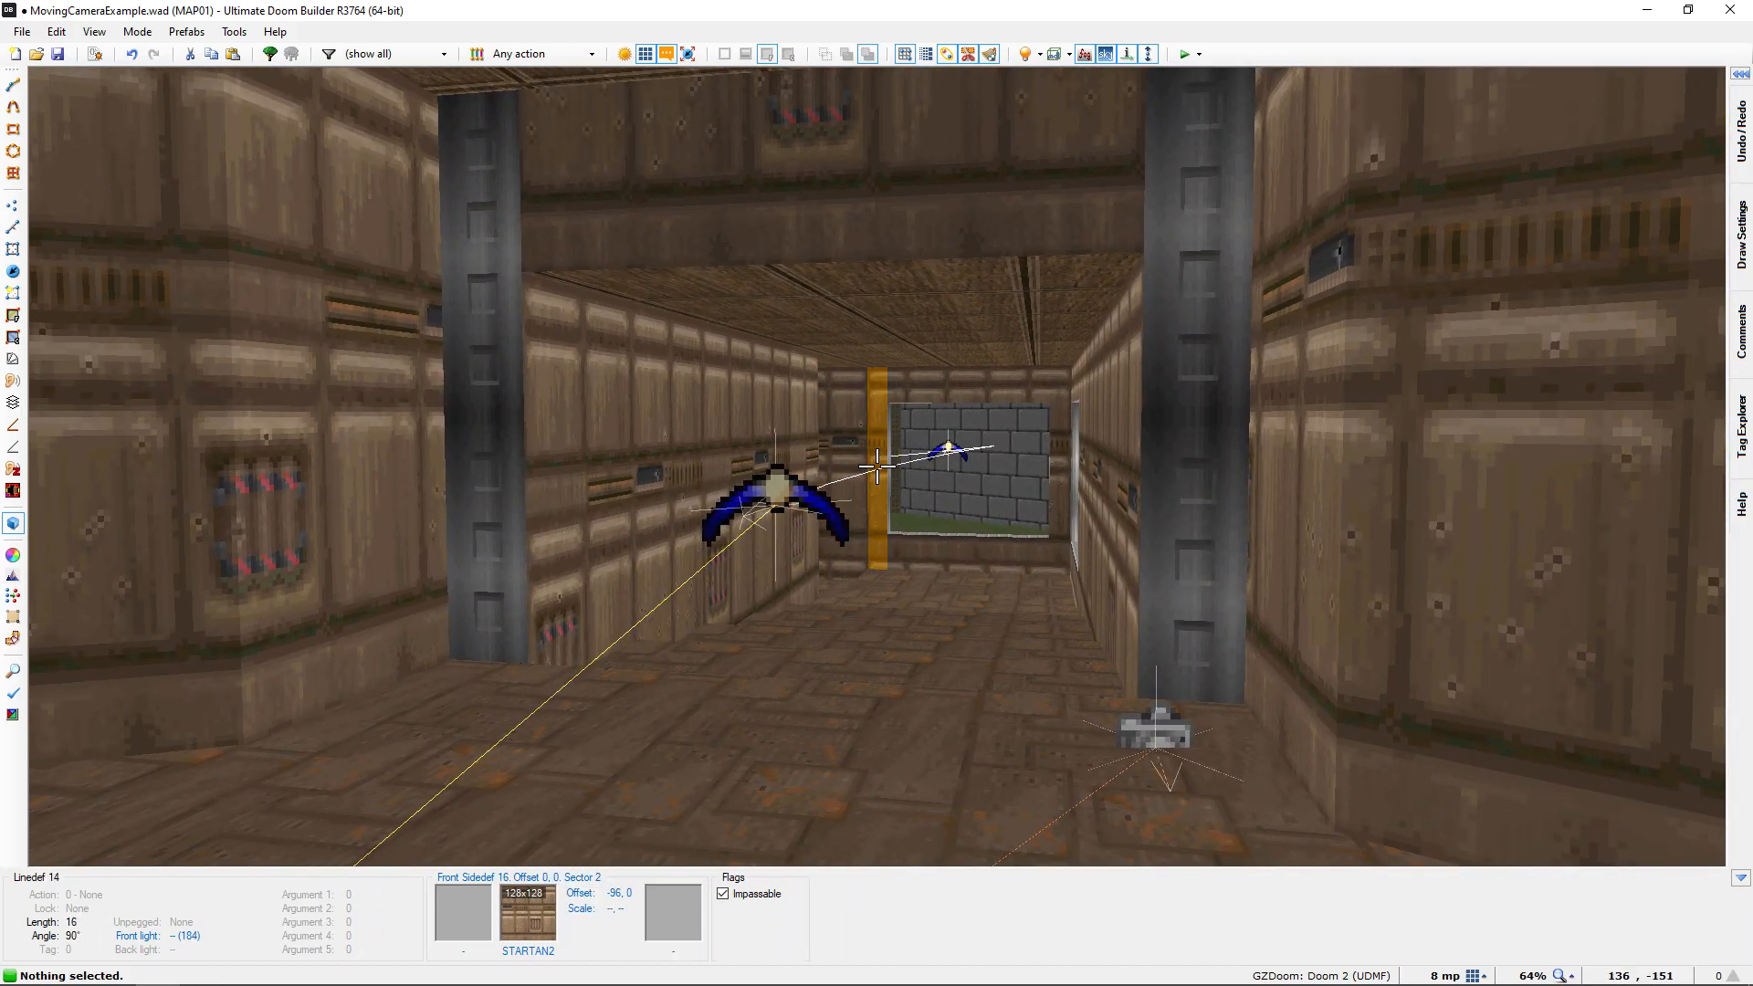
{"action": "key", "text": "w"}
{"action": "key", "text": "s"}
{"action": "key", "text": "d"}
{"action": "key", "text": "a"}
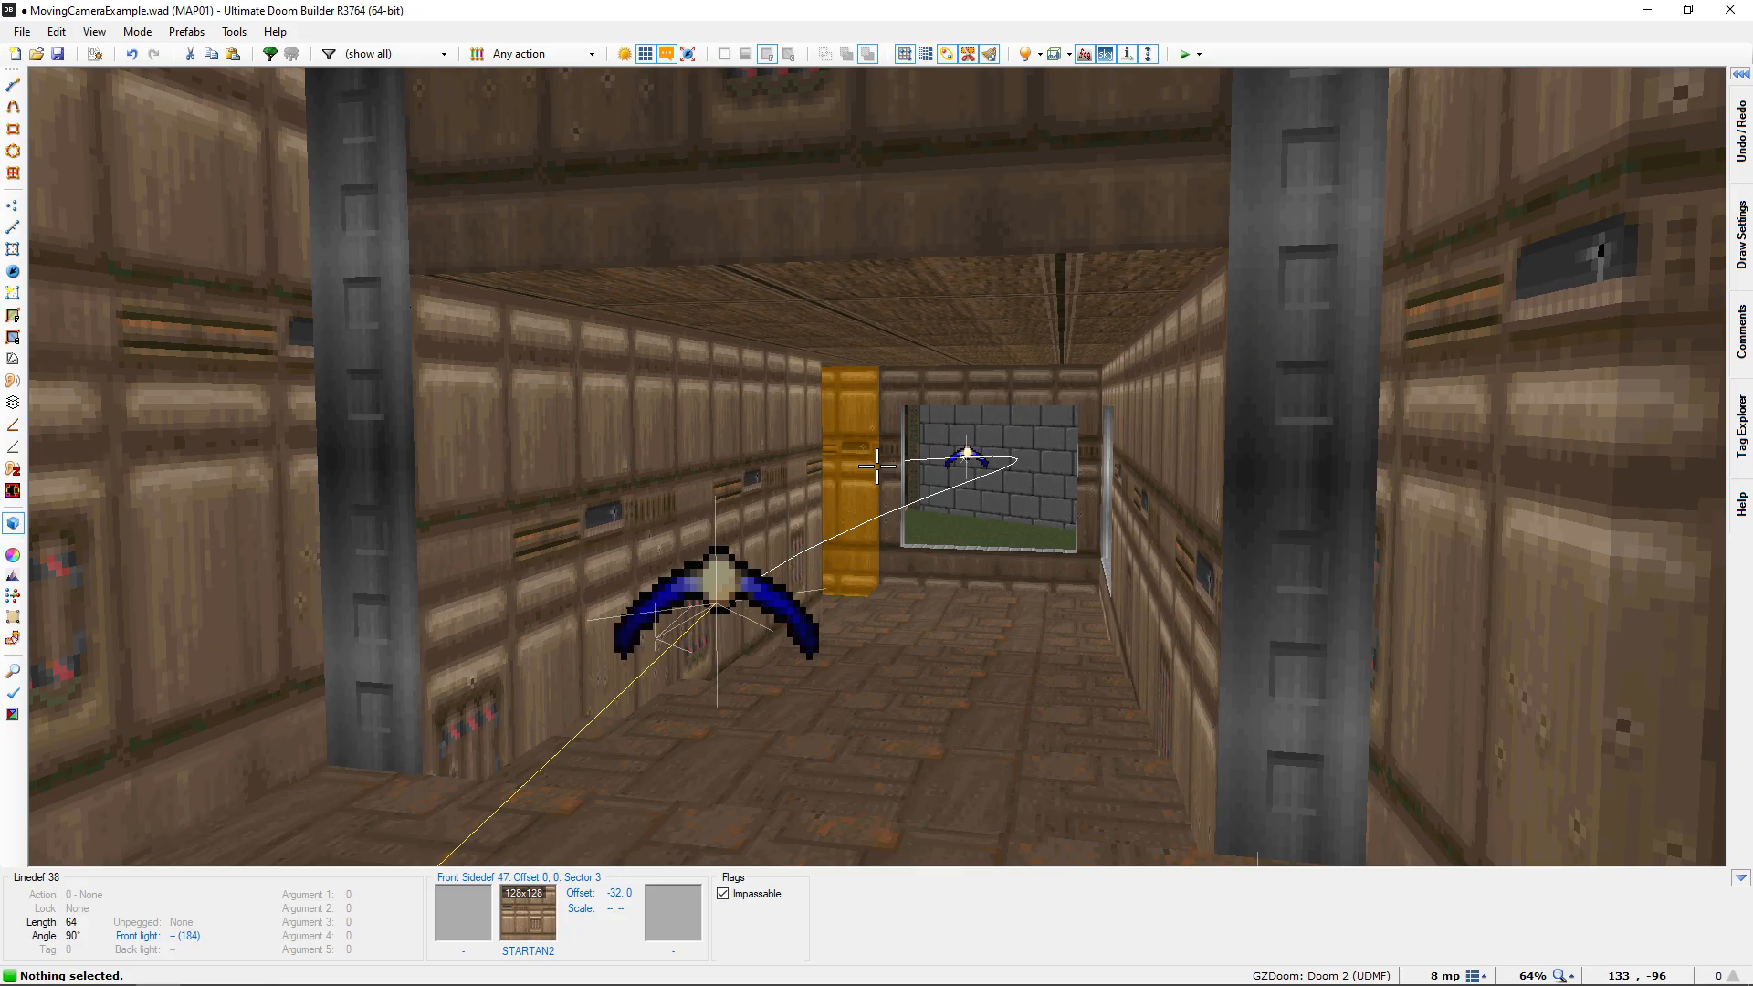
{"action": "key", "text": "q"}
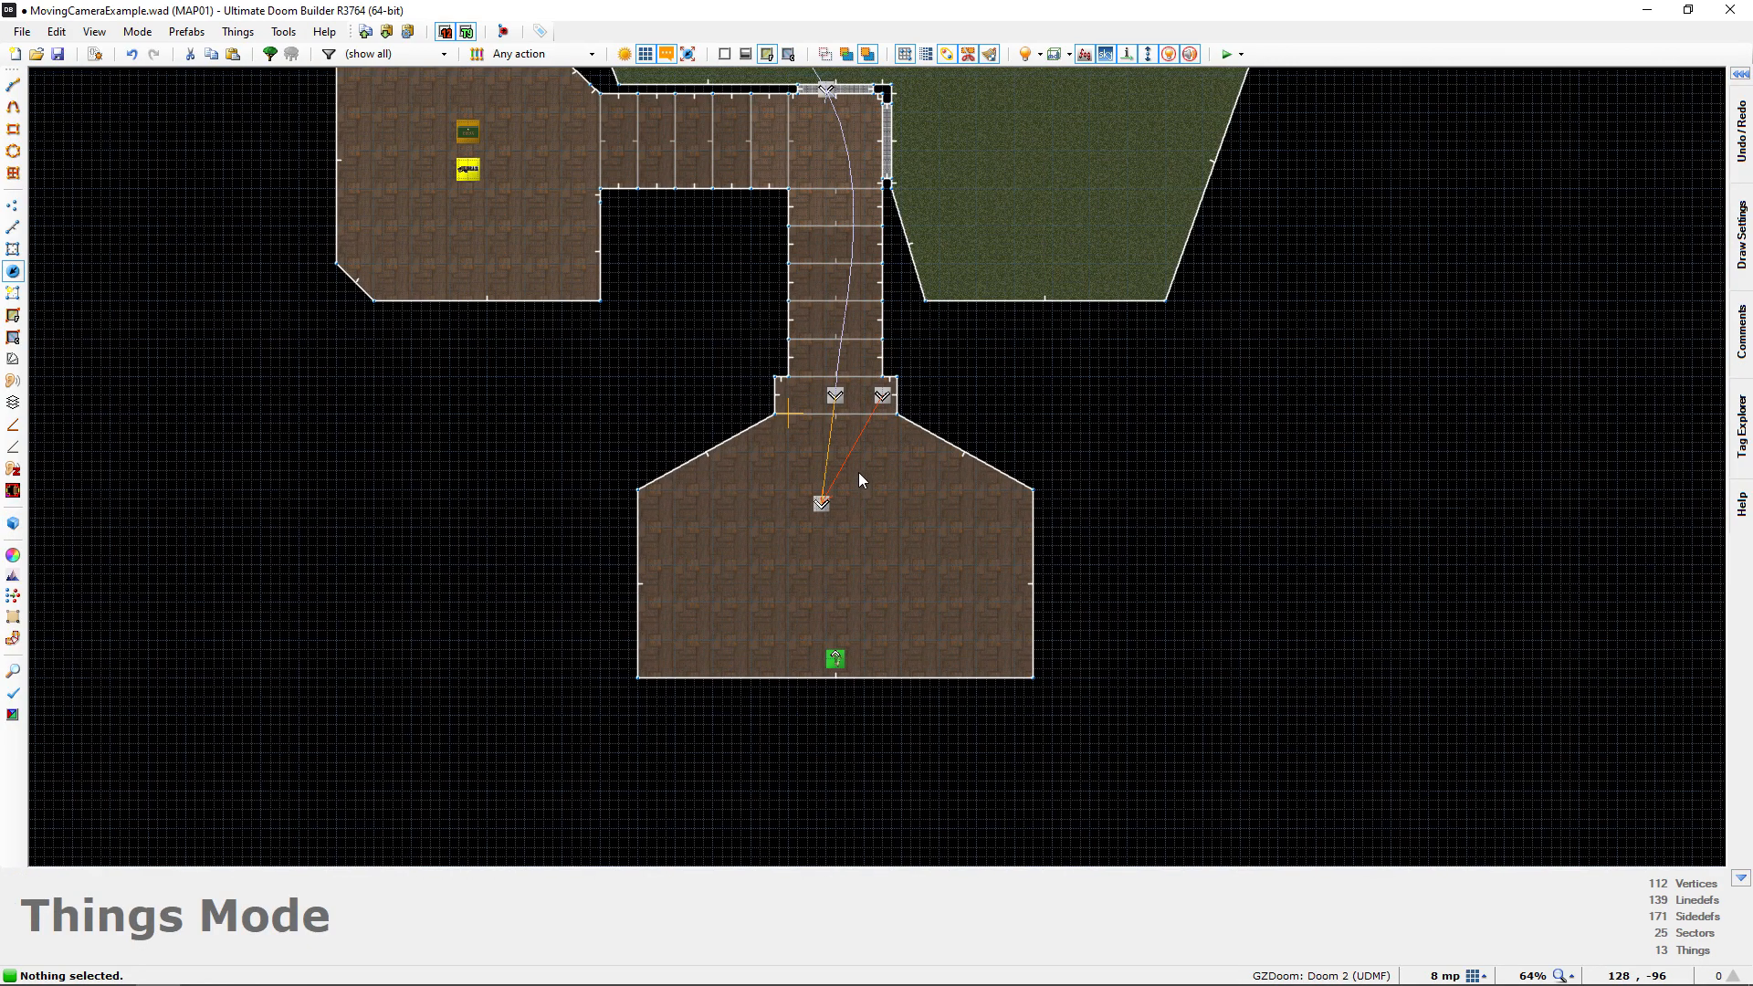
Set the travel time of the Interpolation Point at the corridor entrance (tag 2) to 8: 1 second
{"action": "scroll", "coordinate": [862, 473], "scroll_direction": "up", "scroll_amount": 3}
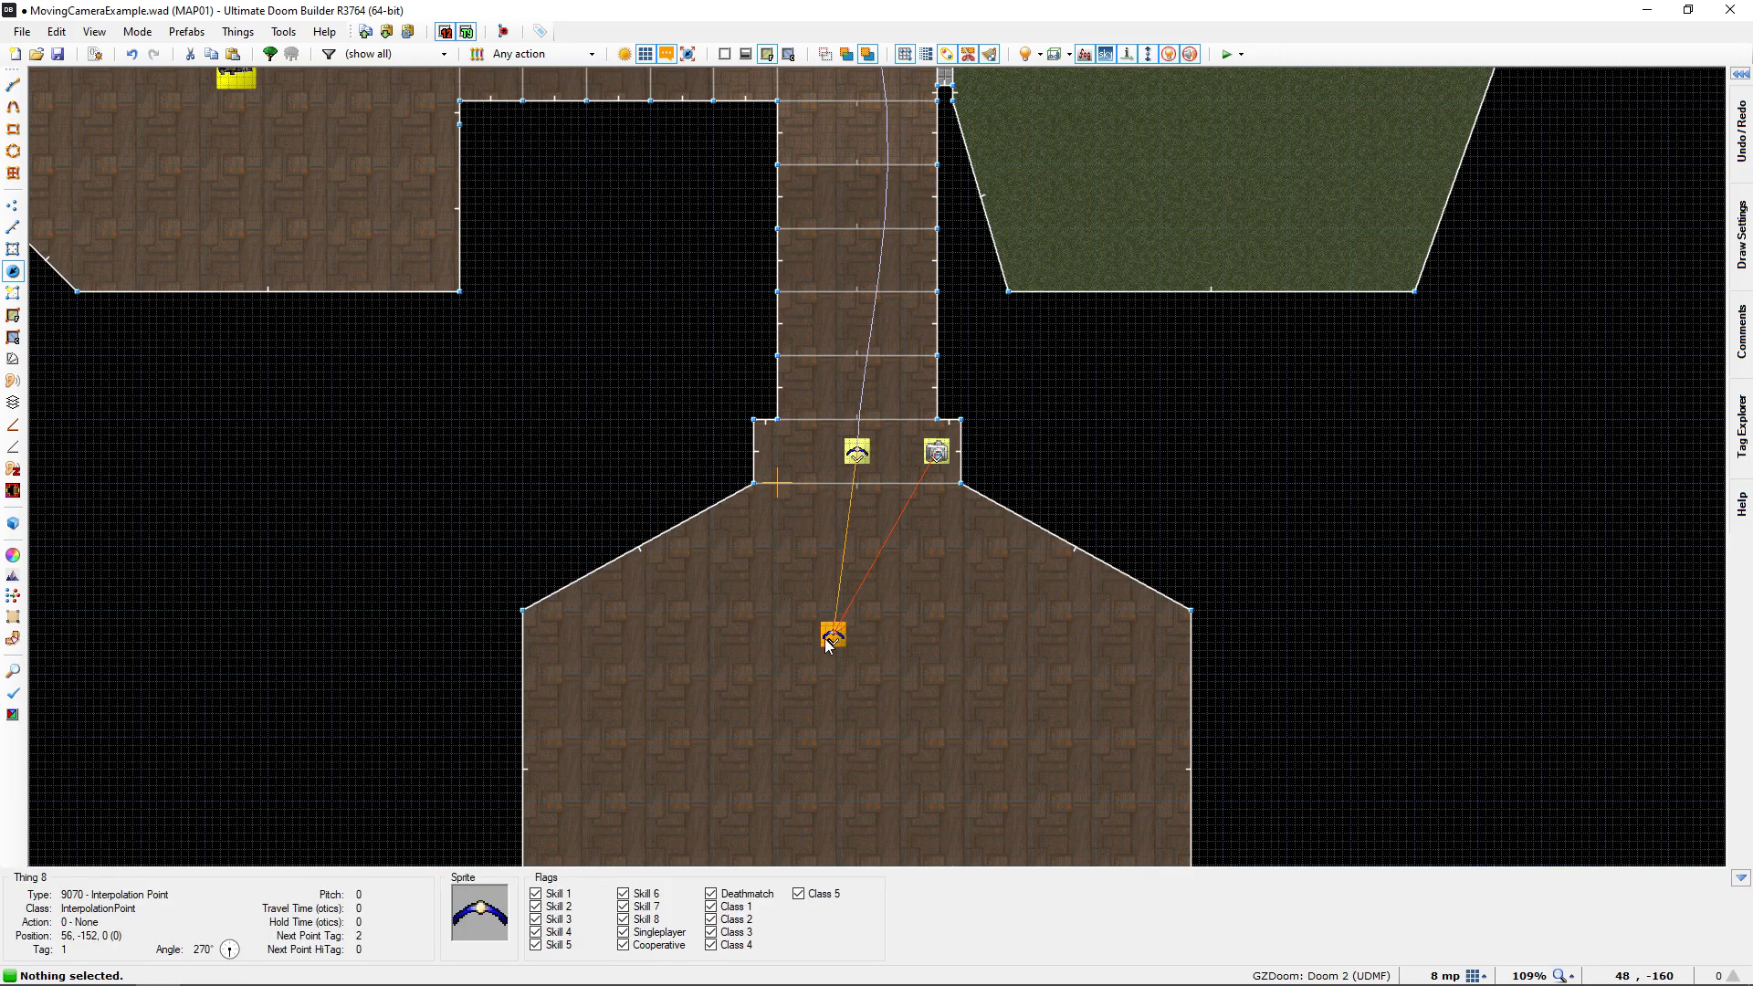
{"action": "middle_click_drag", "start_coordinate": [798, 539], "coordinate": [838, 600]}
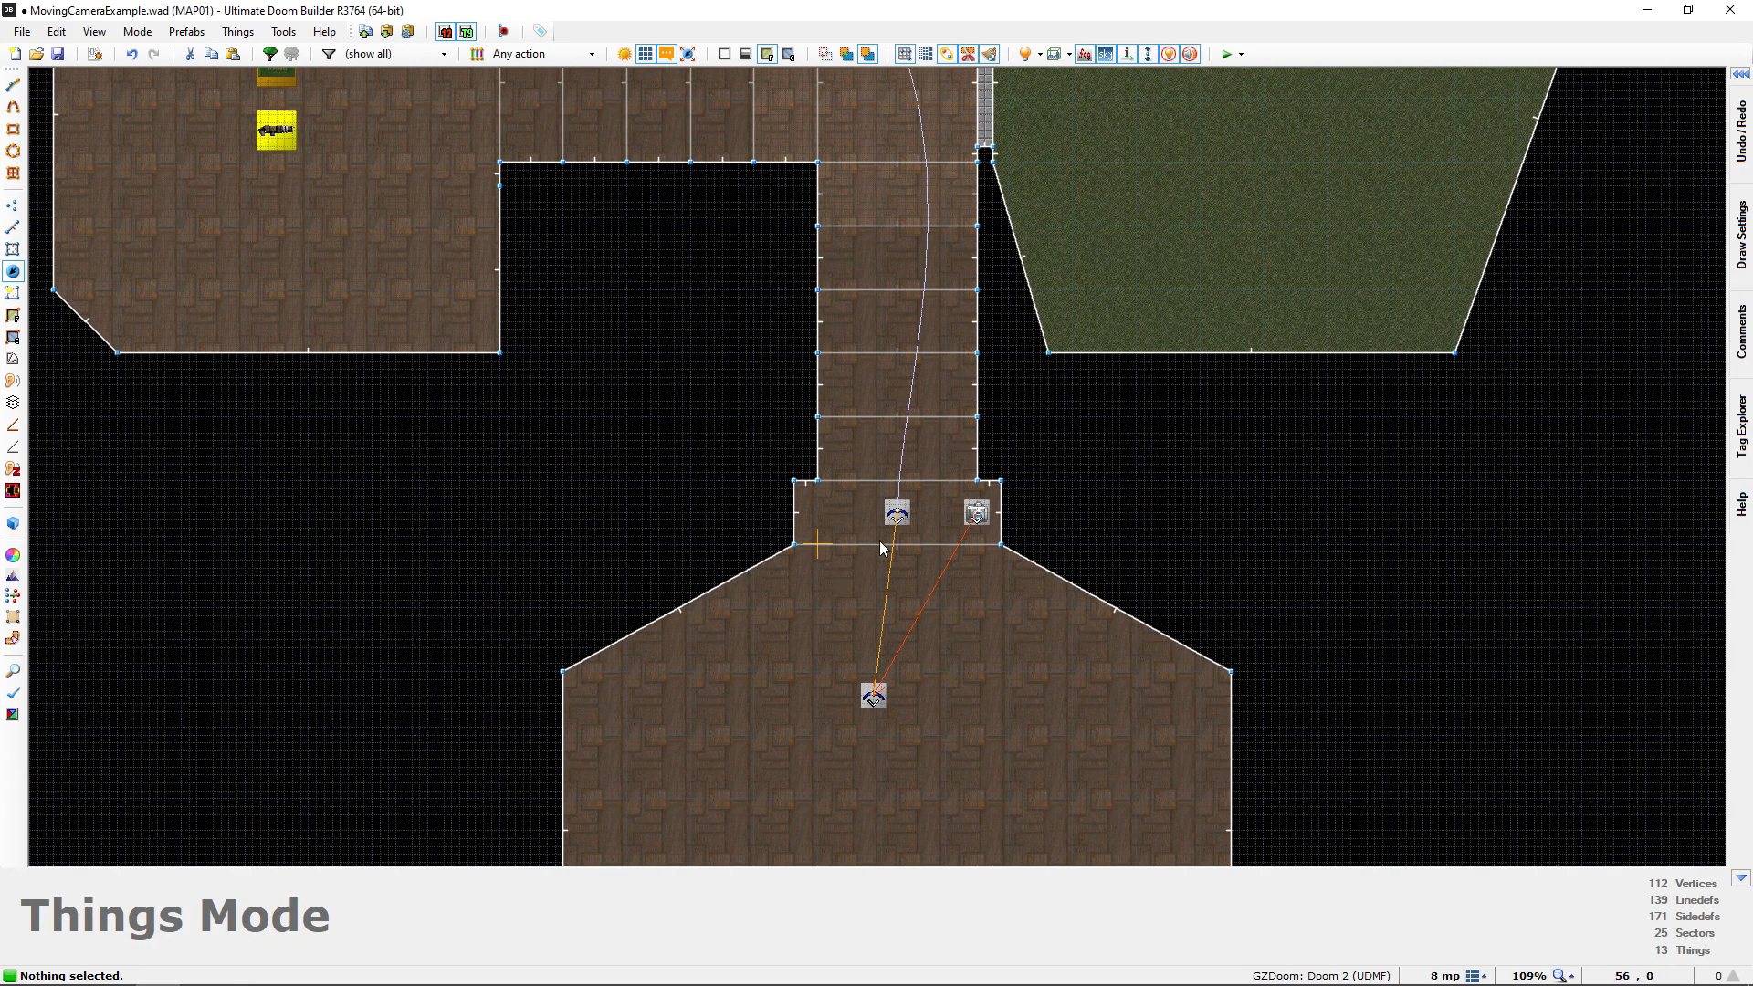
{"action": "middle_click_drag", "start_coordinate": [888, 519], "coordinate": [786, 594]}
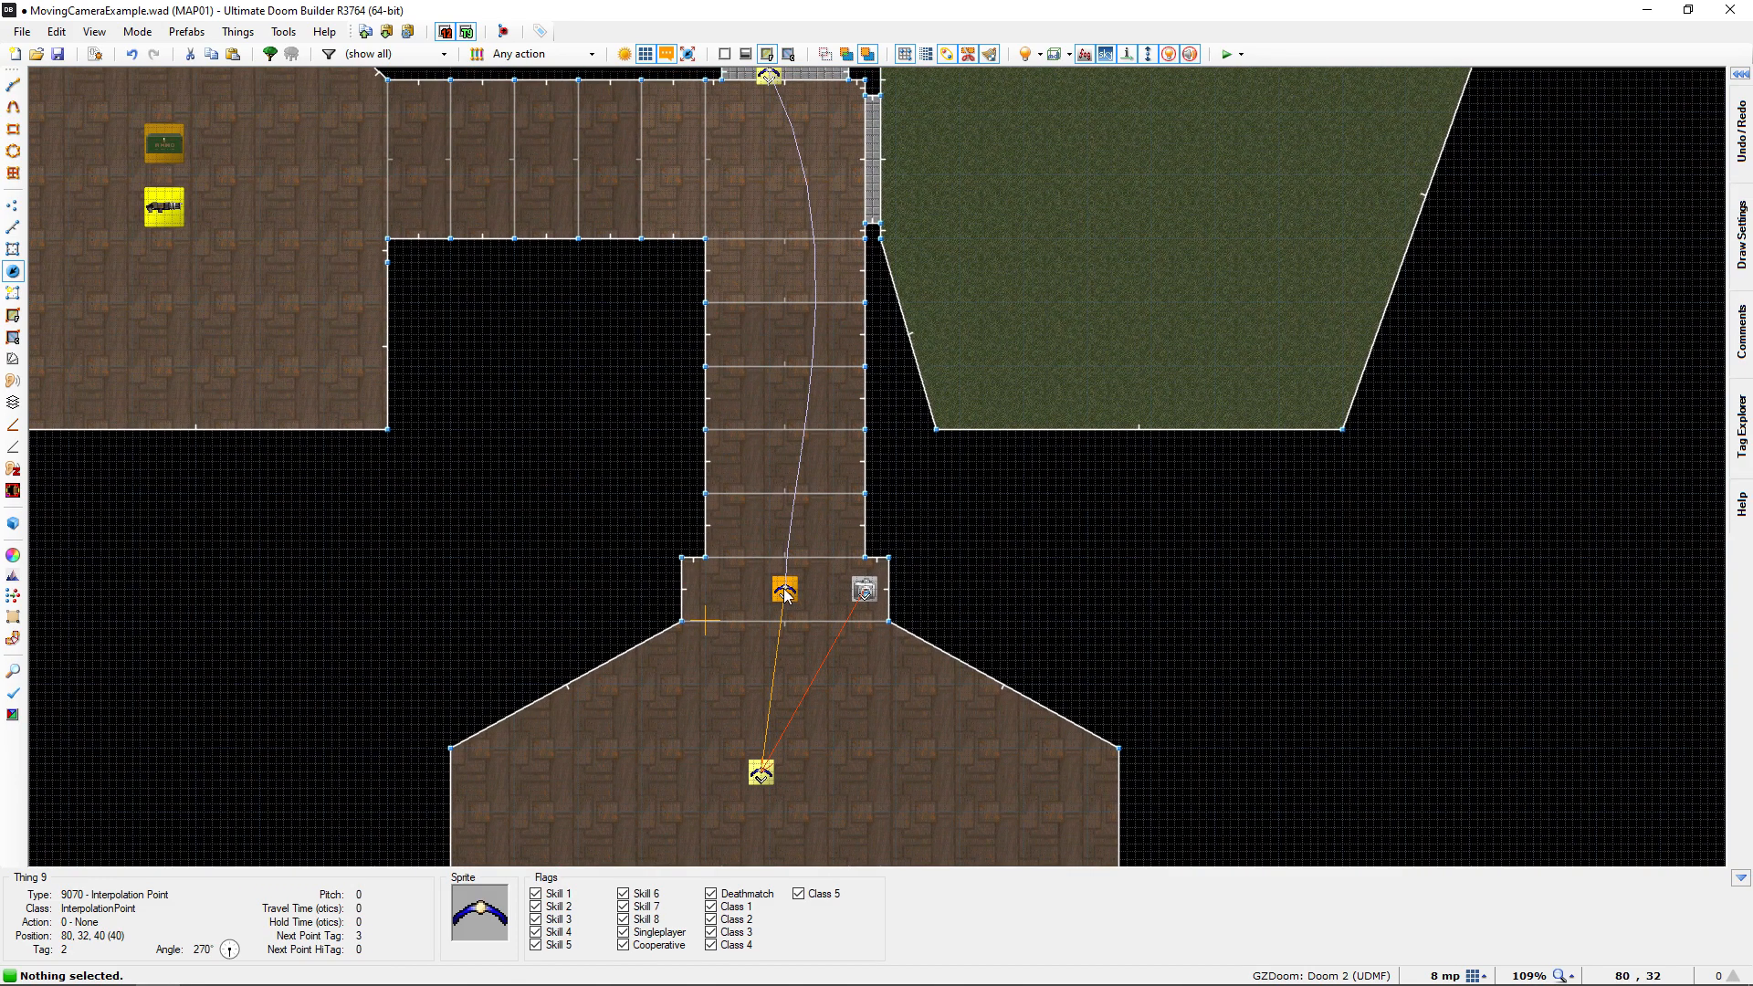
{"action": "left_click", "coordinate": [788, 594]}
{"action": "right_click", "coordinate": [787, 595]}
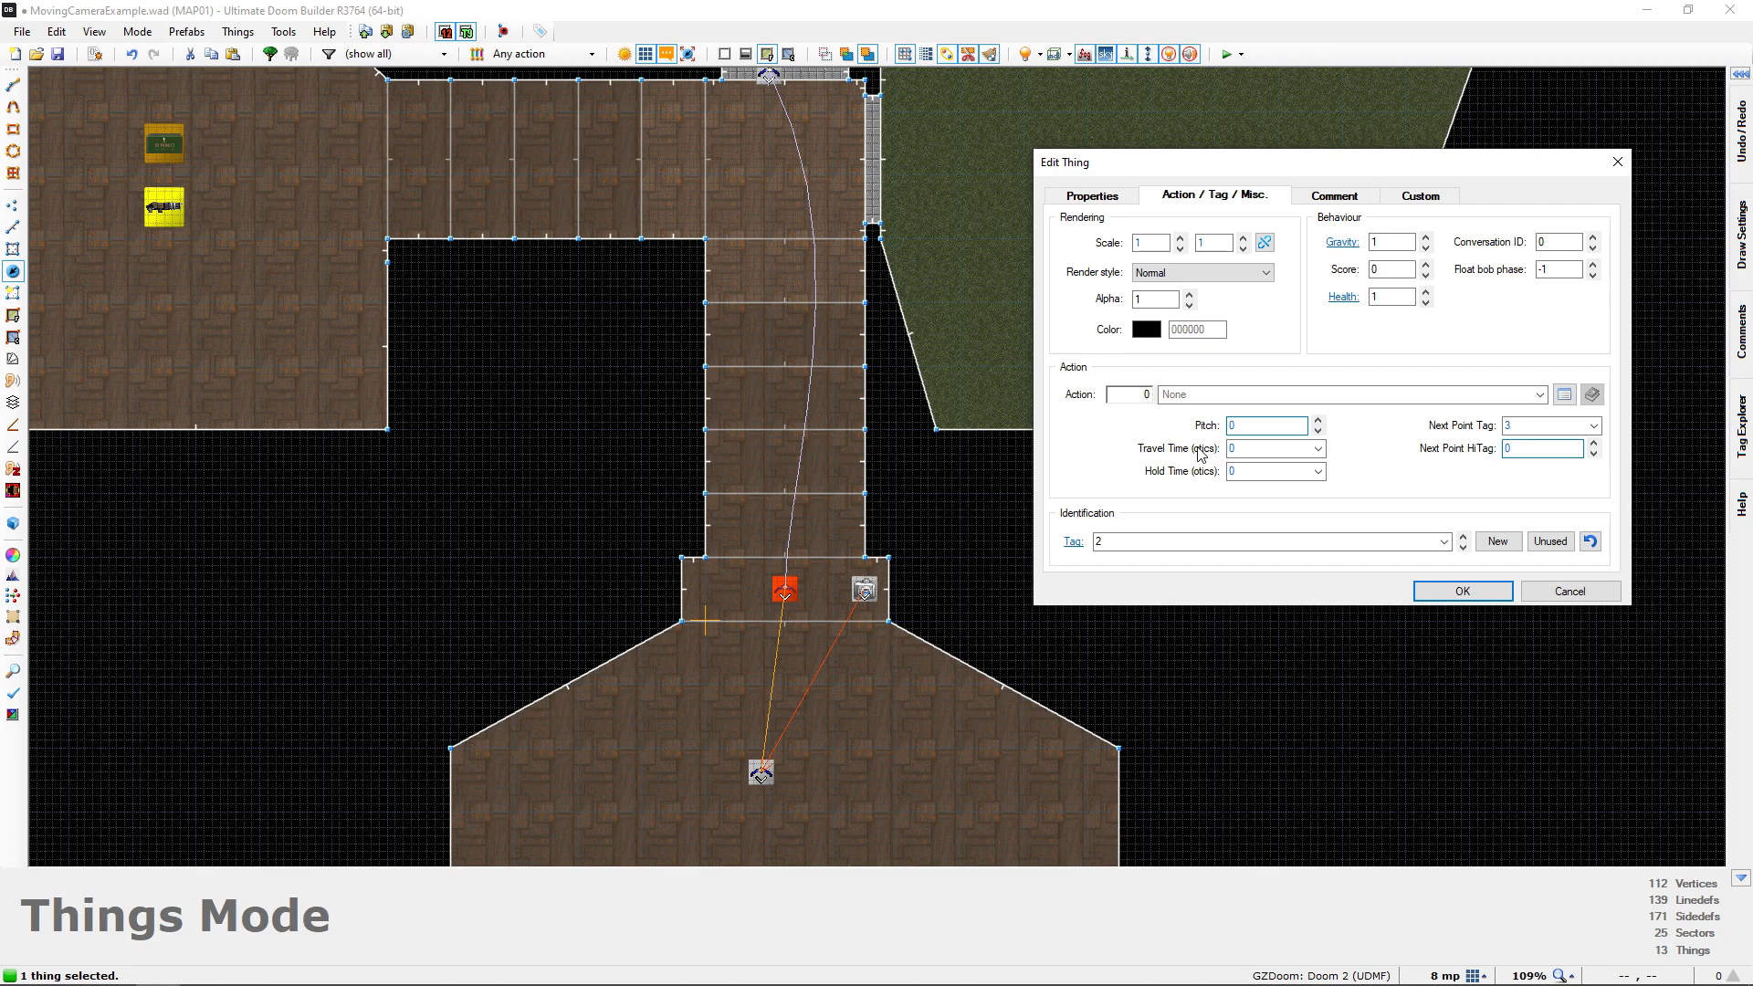
{"action": "left_click", "coordinate": [1319, 449]}
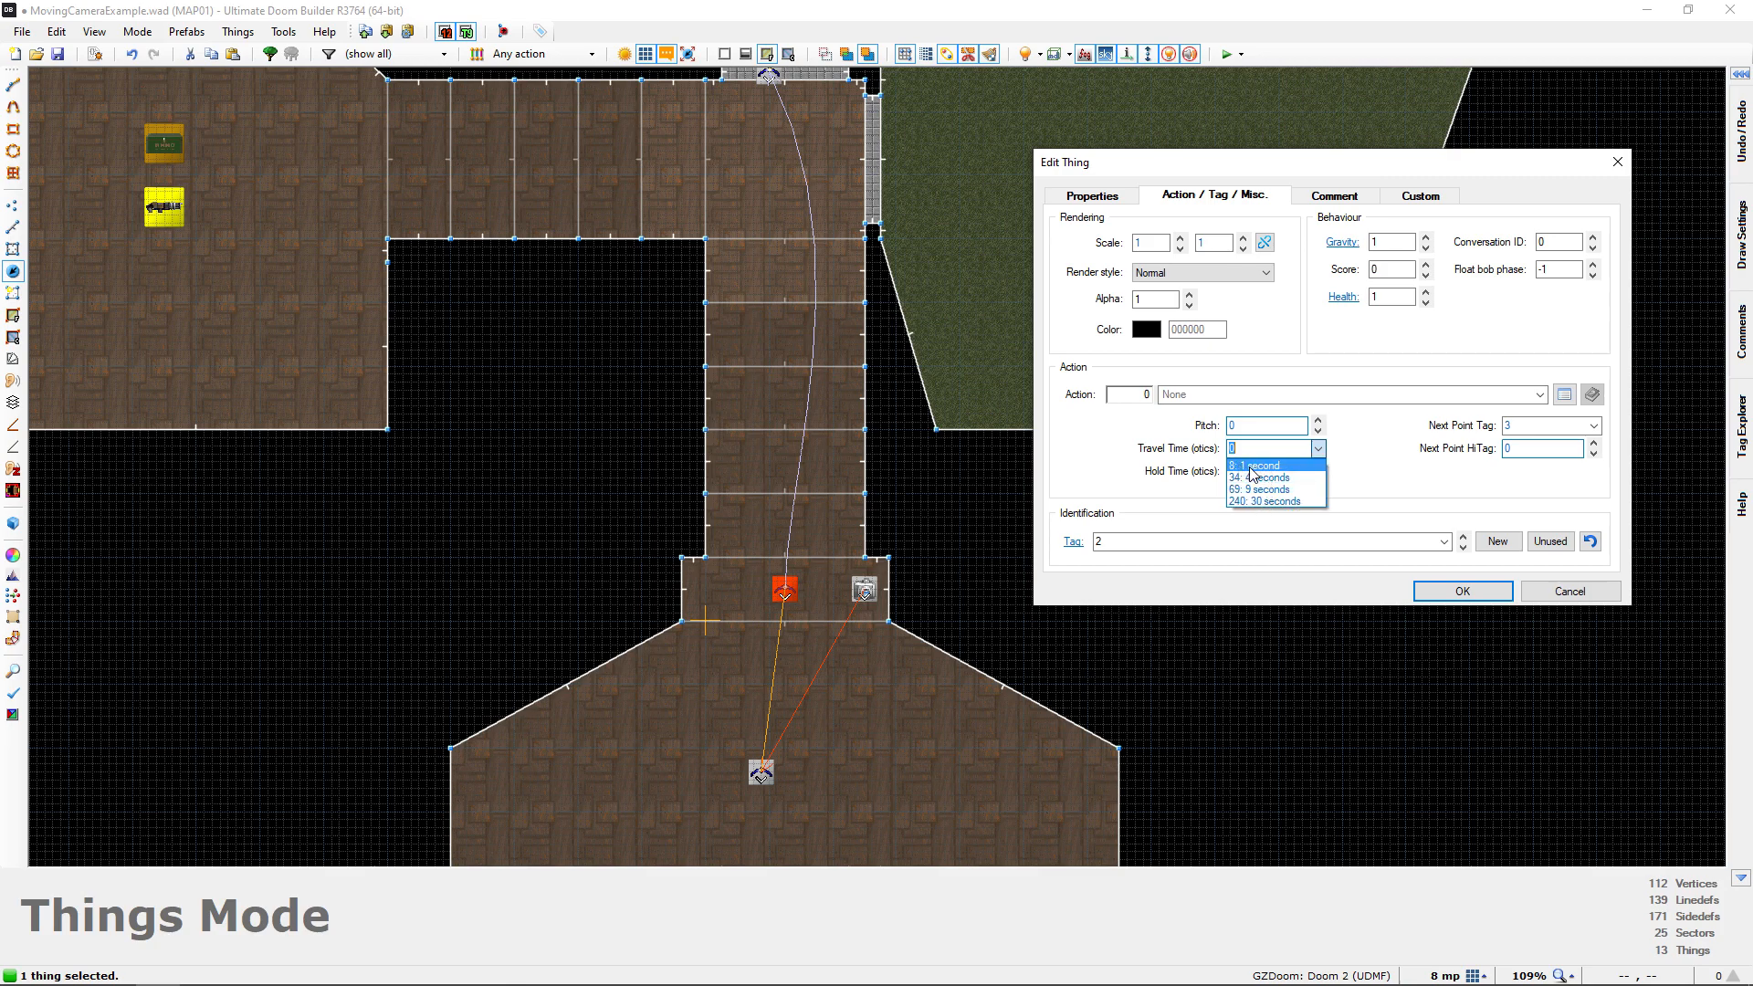
{"action": "left_click", "coordinate": [1253, 468]}
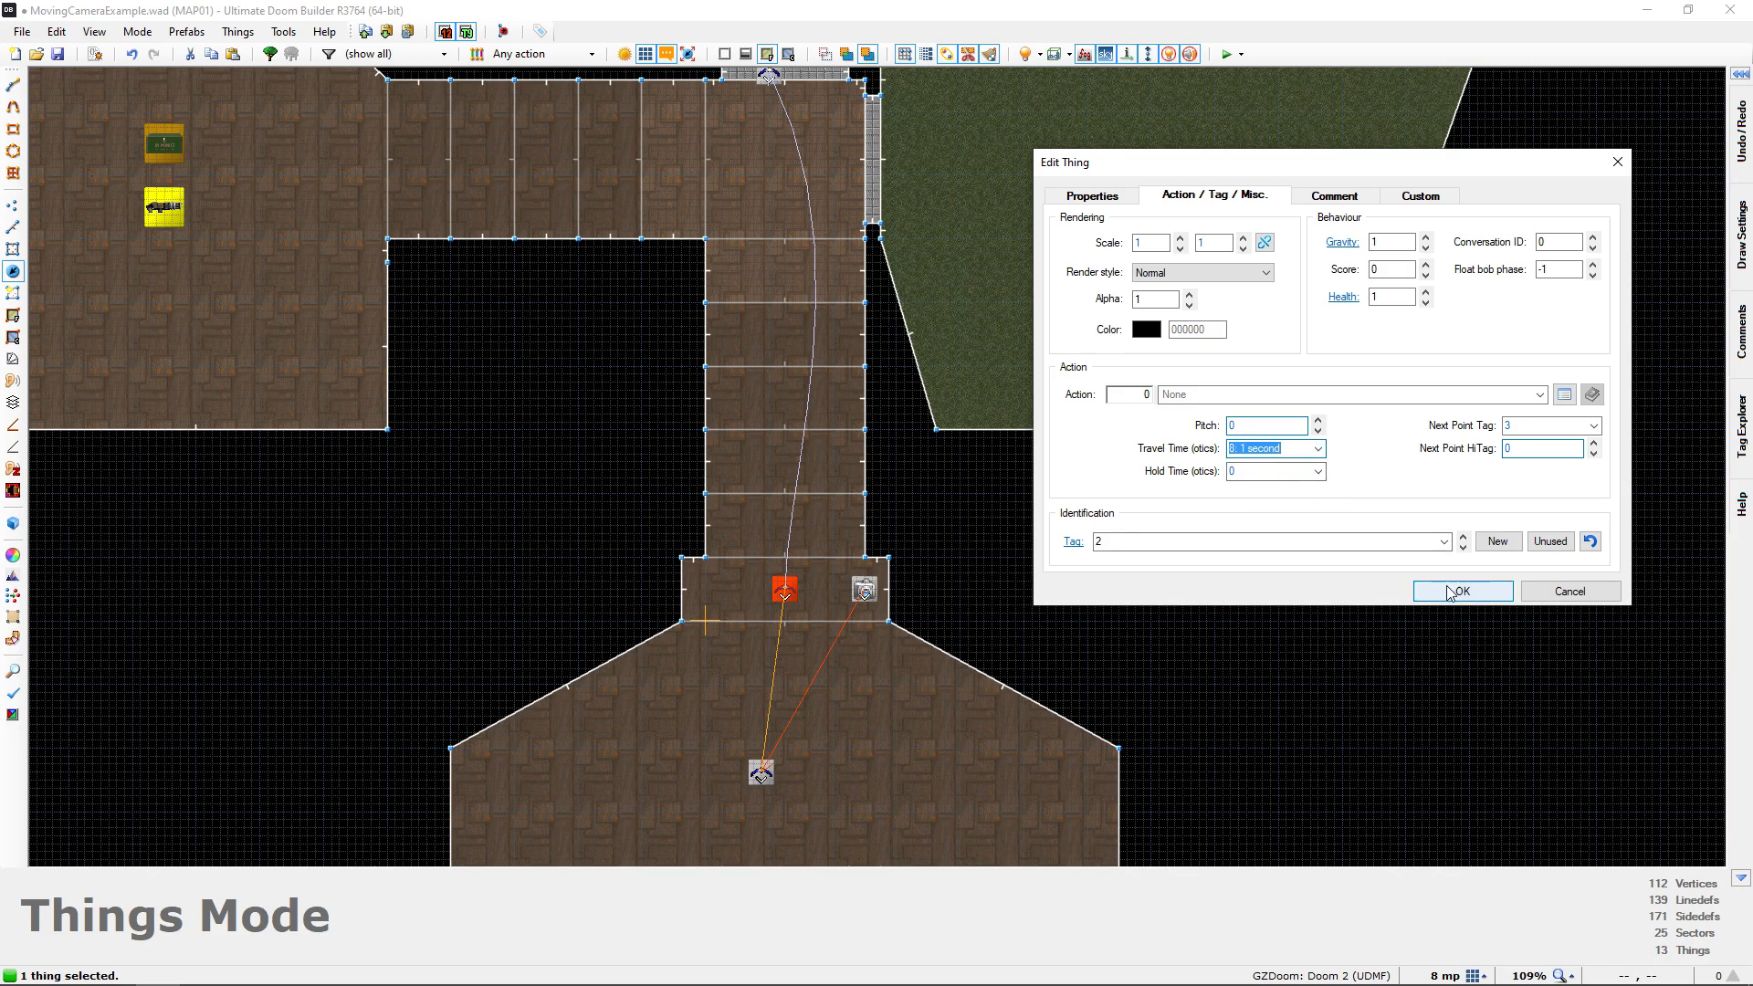
{"action": "left_click", "coordinate": [1450, 592]}
Set the travel time of the Interpolation Point at the corridor window (tag 3) to 8: 1 second
{"action": "middle_click_drag", "start_coordinate": [1084, 509], "coordinate": [1163, 599]}
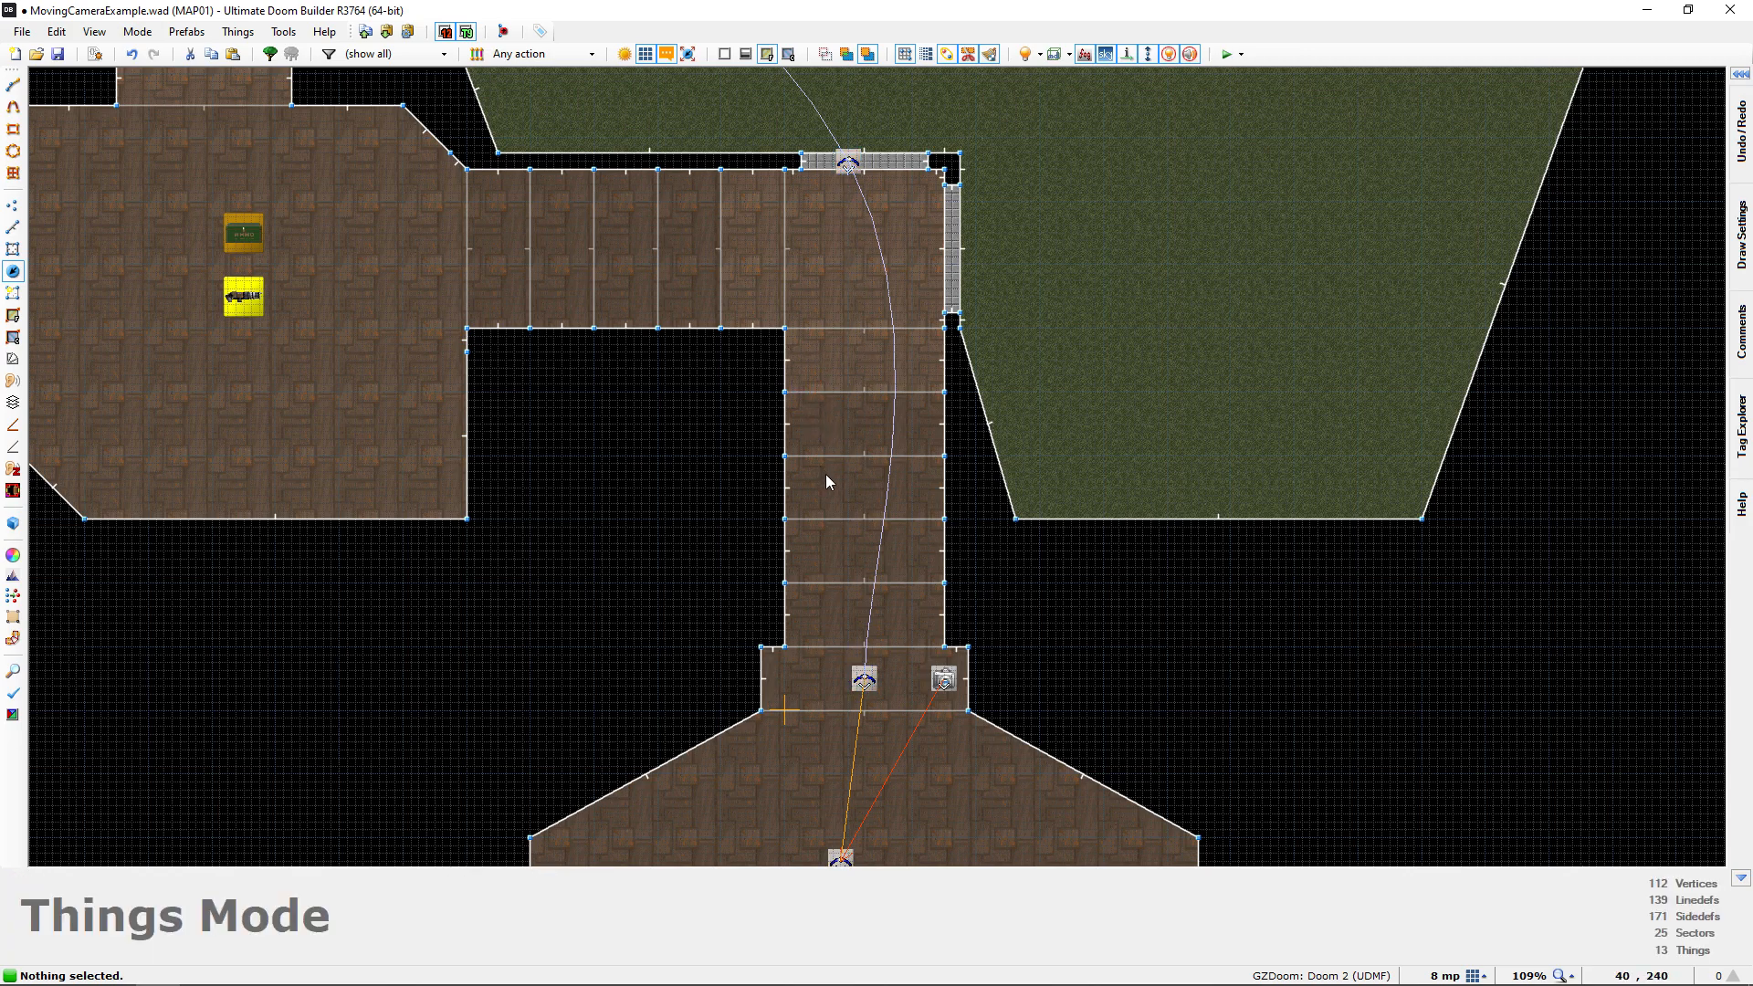
{"action": "middle_click_drag", "start_coordinate": [780, 364], "coordinate": [780, 356]}
{"action": "middle_click_drag", "start_coordinate": [702, 225], "coordinate": [852, 575]}
{"action": "left_click", "coordinate": [998, 510]}
{"action": "right_click", "coordinate": [1000, 509]}
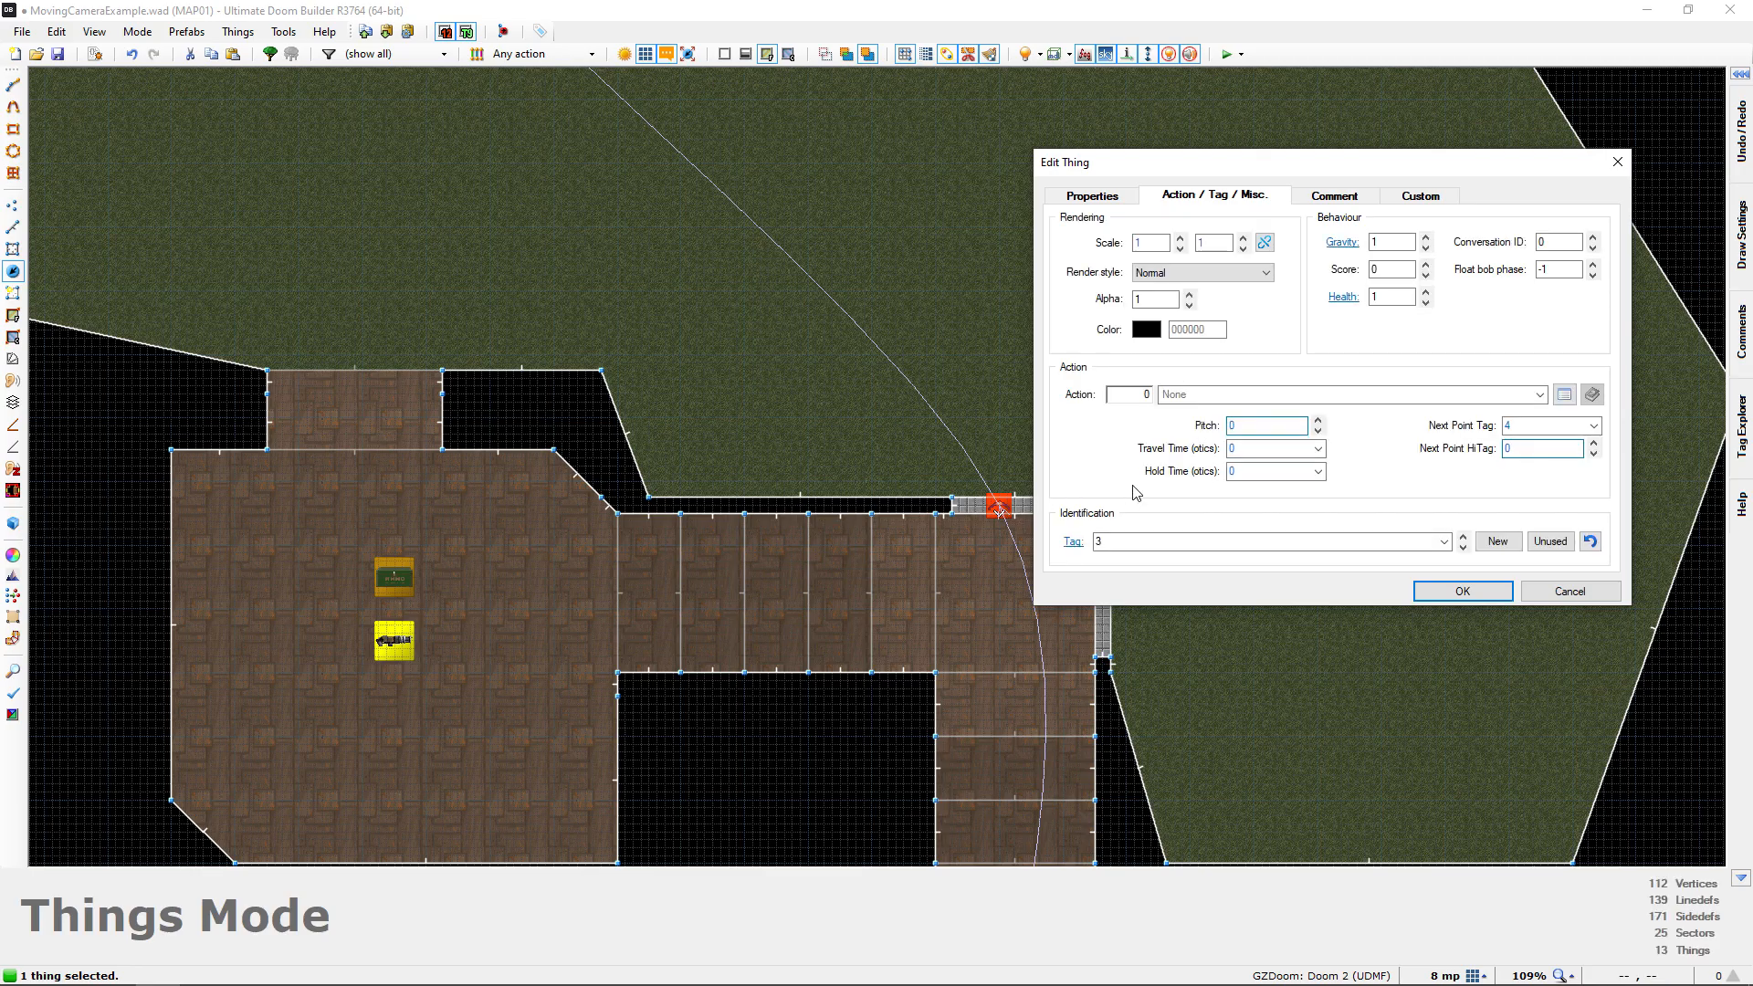
{"action": "left_click", "coordinate": [1318, 448]}
{"action": "left_click", "coordinate": [1292, 464]}
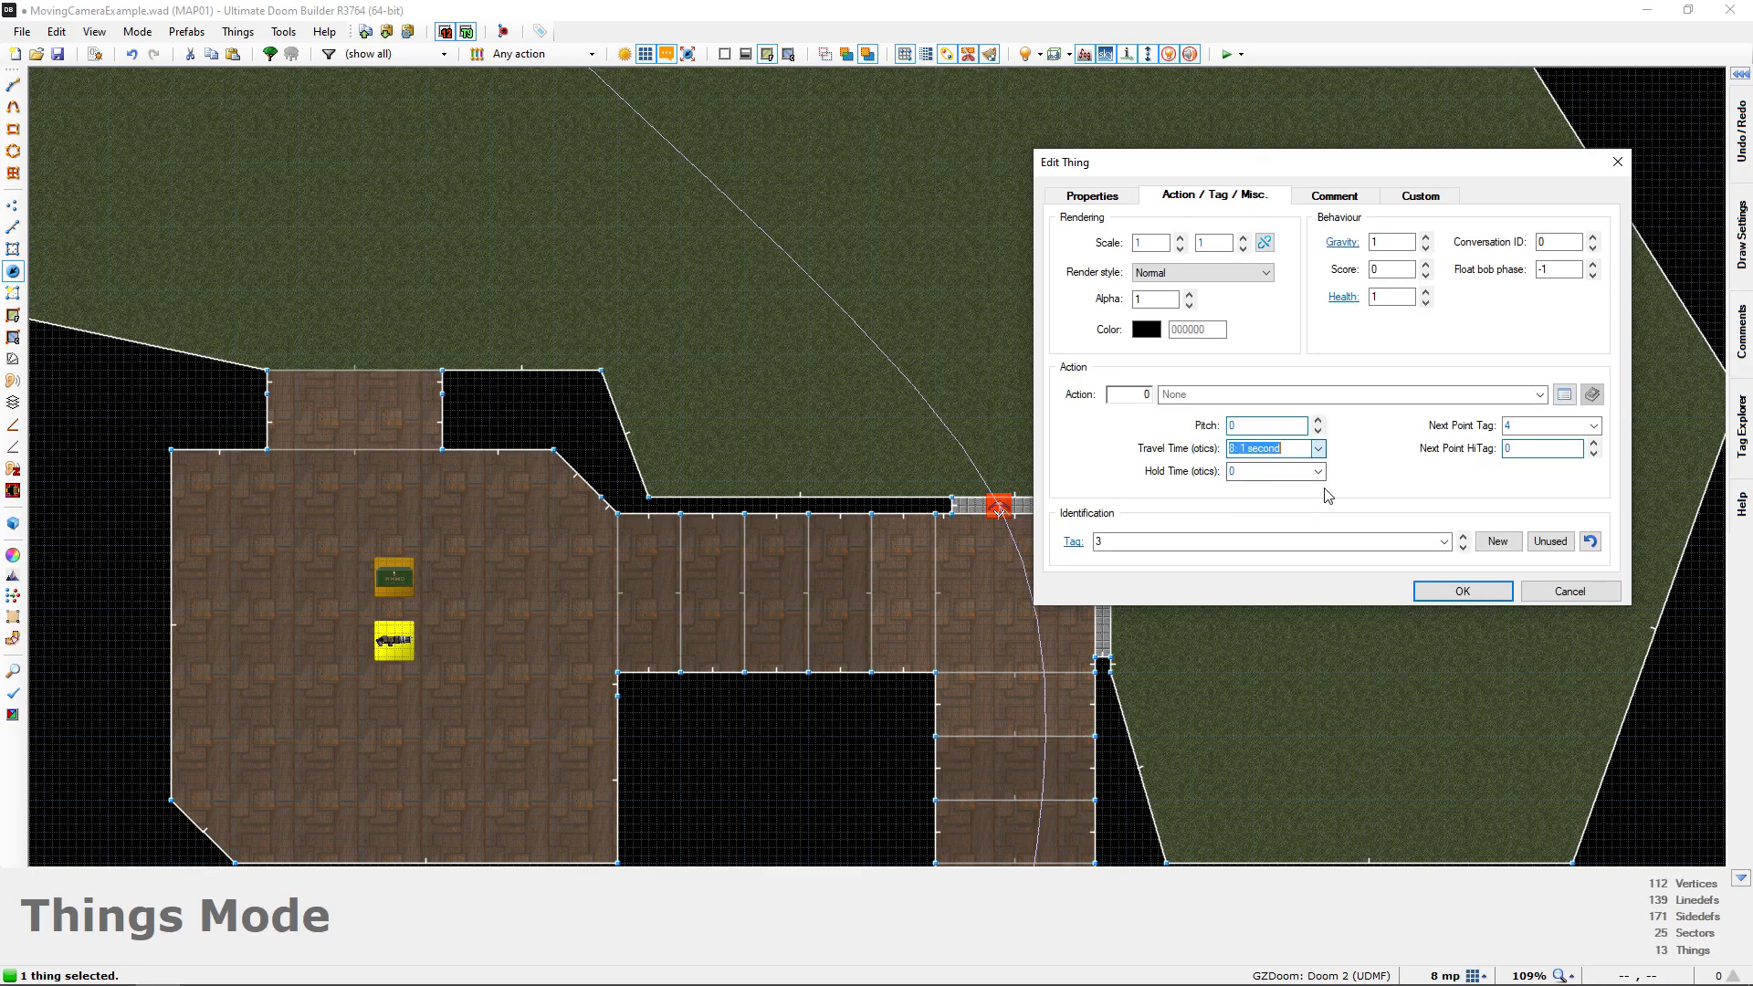
{"action": "left_click", "coordinate": [1460, 592]}
Check the path's last points at the porch on the map, and view its corridor section in 3D
{"action": "scroll", "coordinate": [1186, 573], "scroll_direction": "down", "scroll_amount": 4}
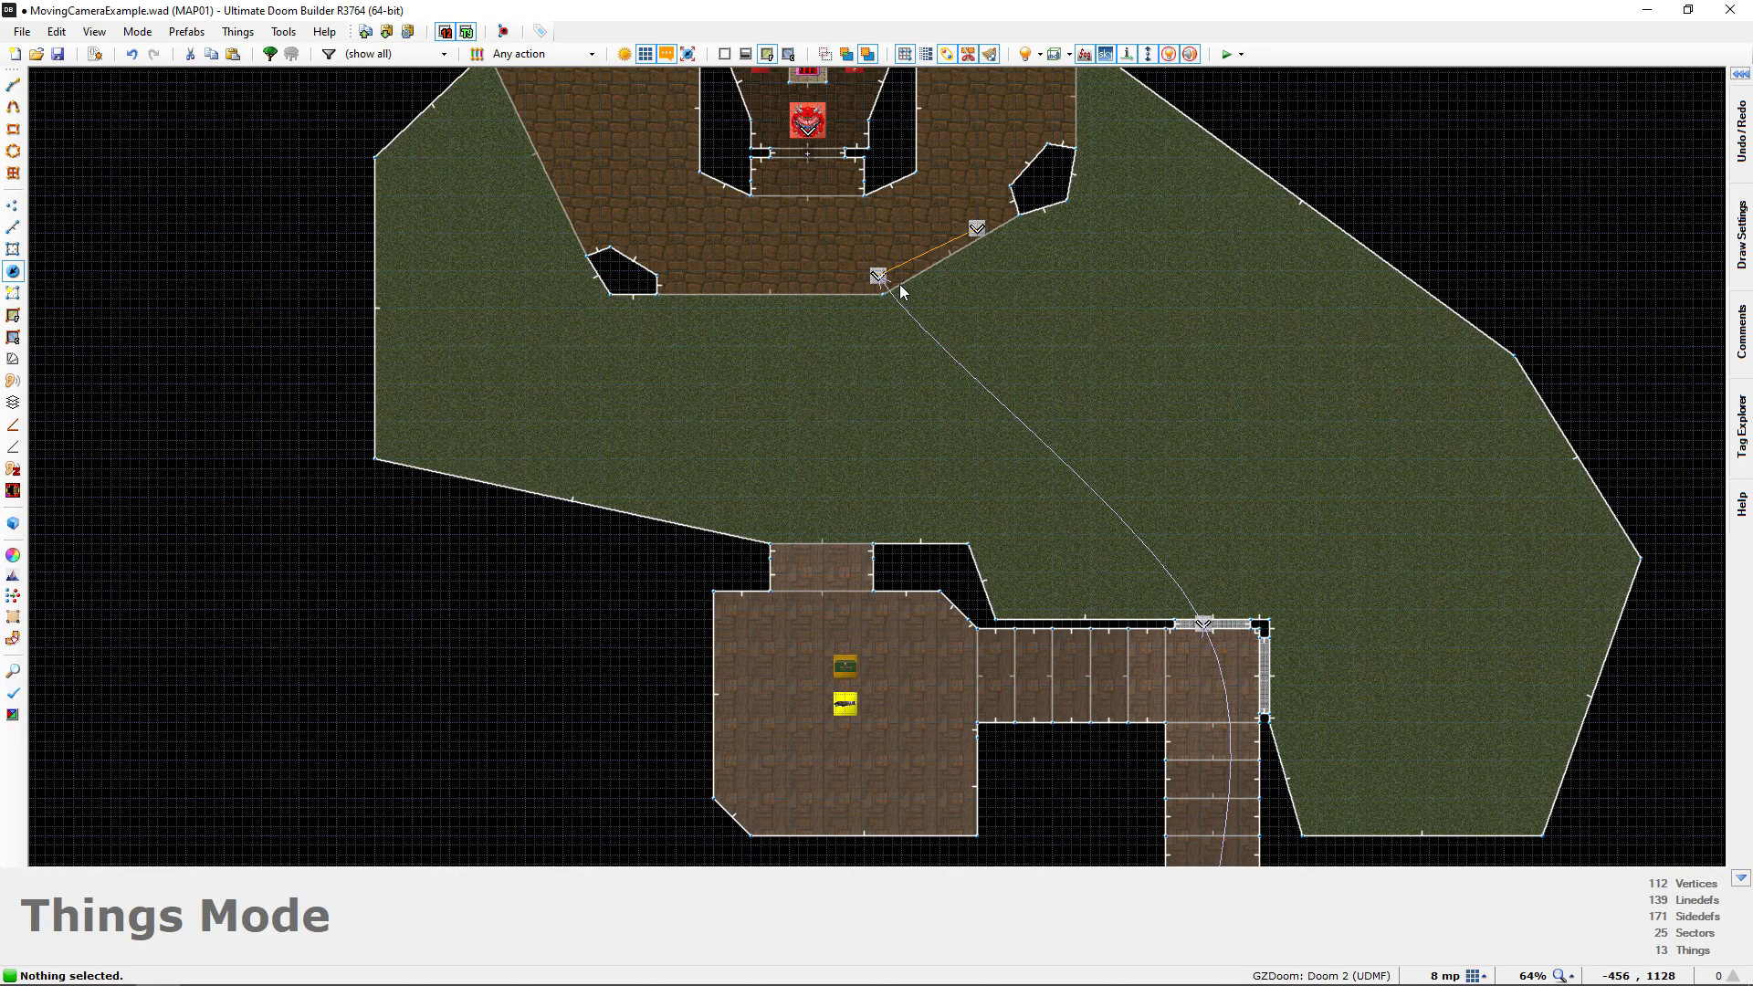
{"action": "middle_click_drag", "start_coordinate": [1161, 552], "coordinate": [890, 451]}
{"action": "key", "text": "q"}
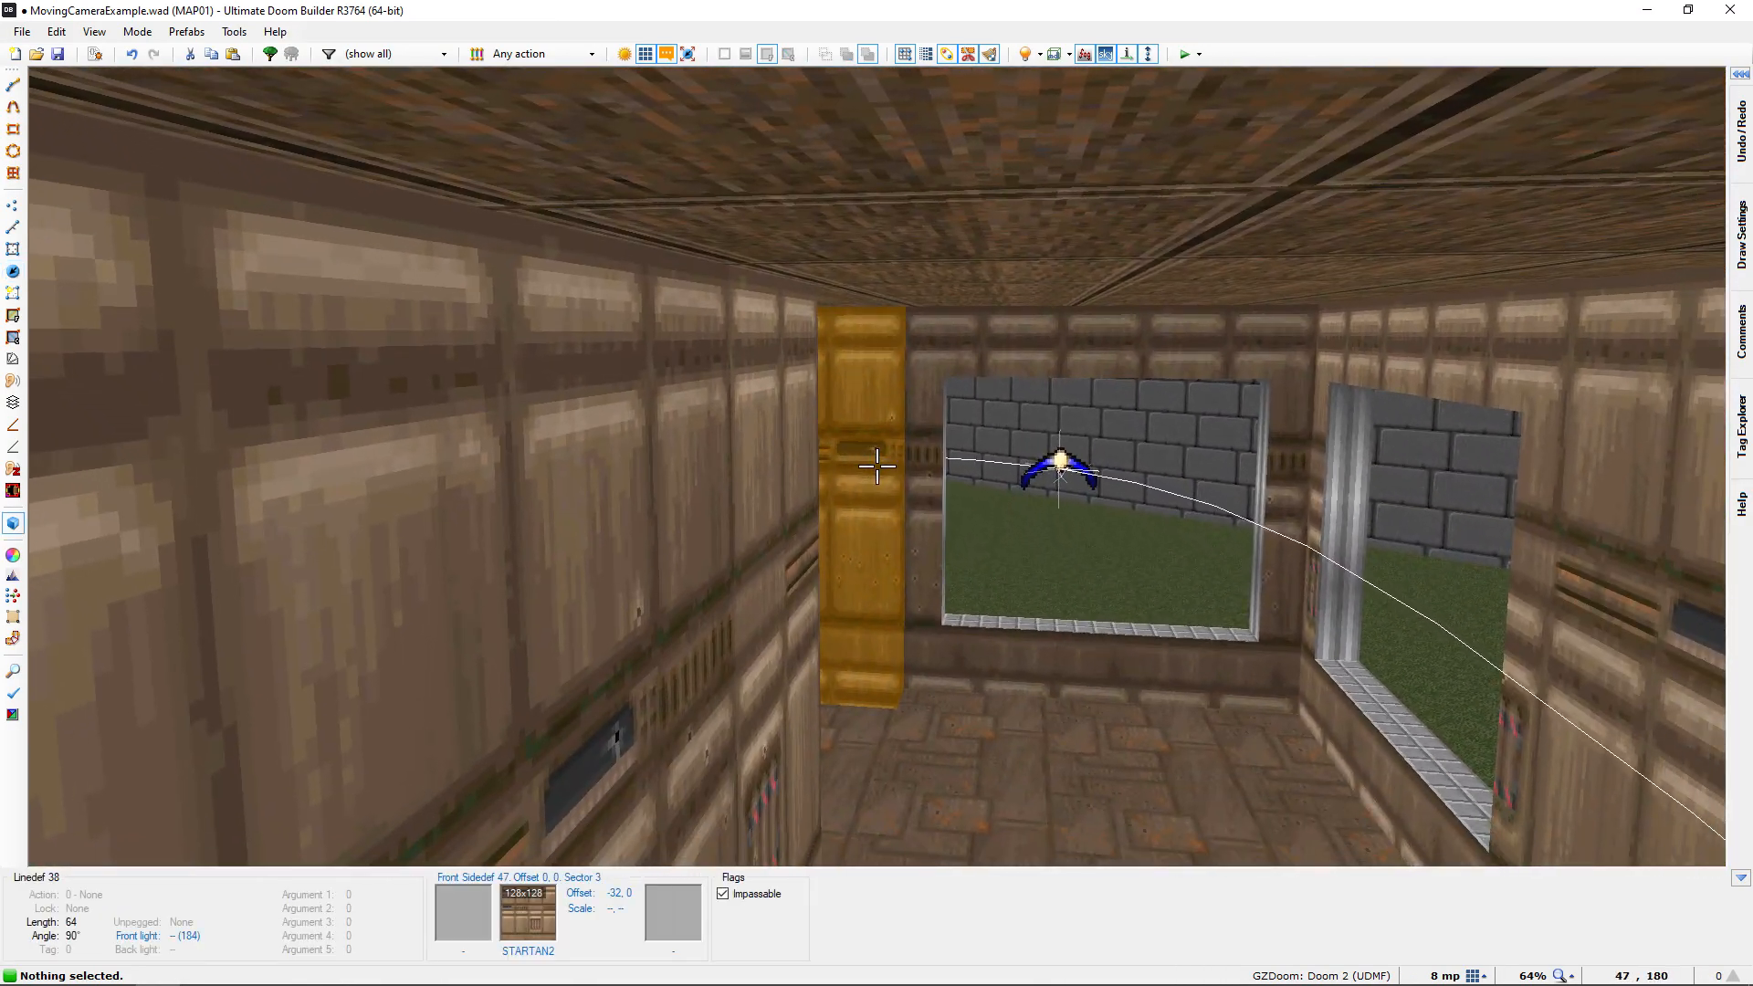
{"action": "key", "text": "d"}
{"action": "key", "text": "e"}
{"action": "key", "text": "f"}
{"action": "key", "text": "d"}
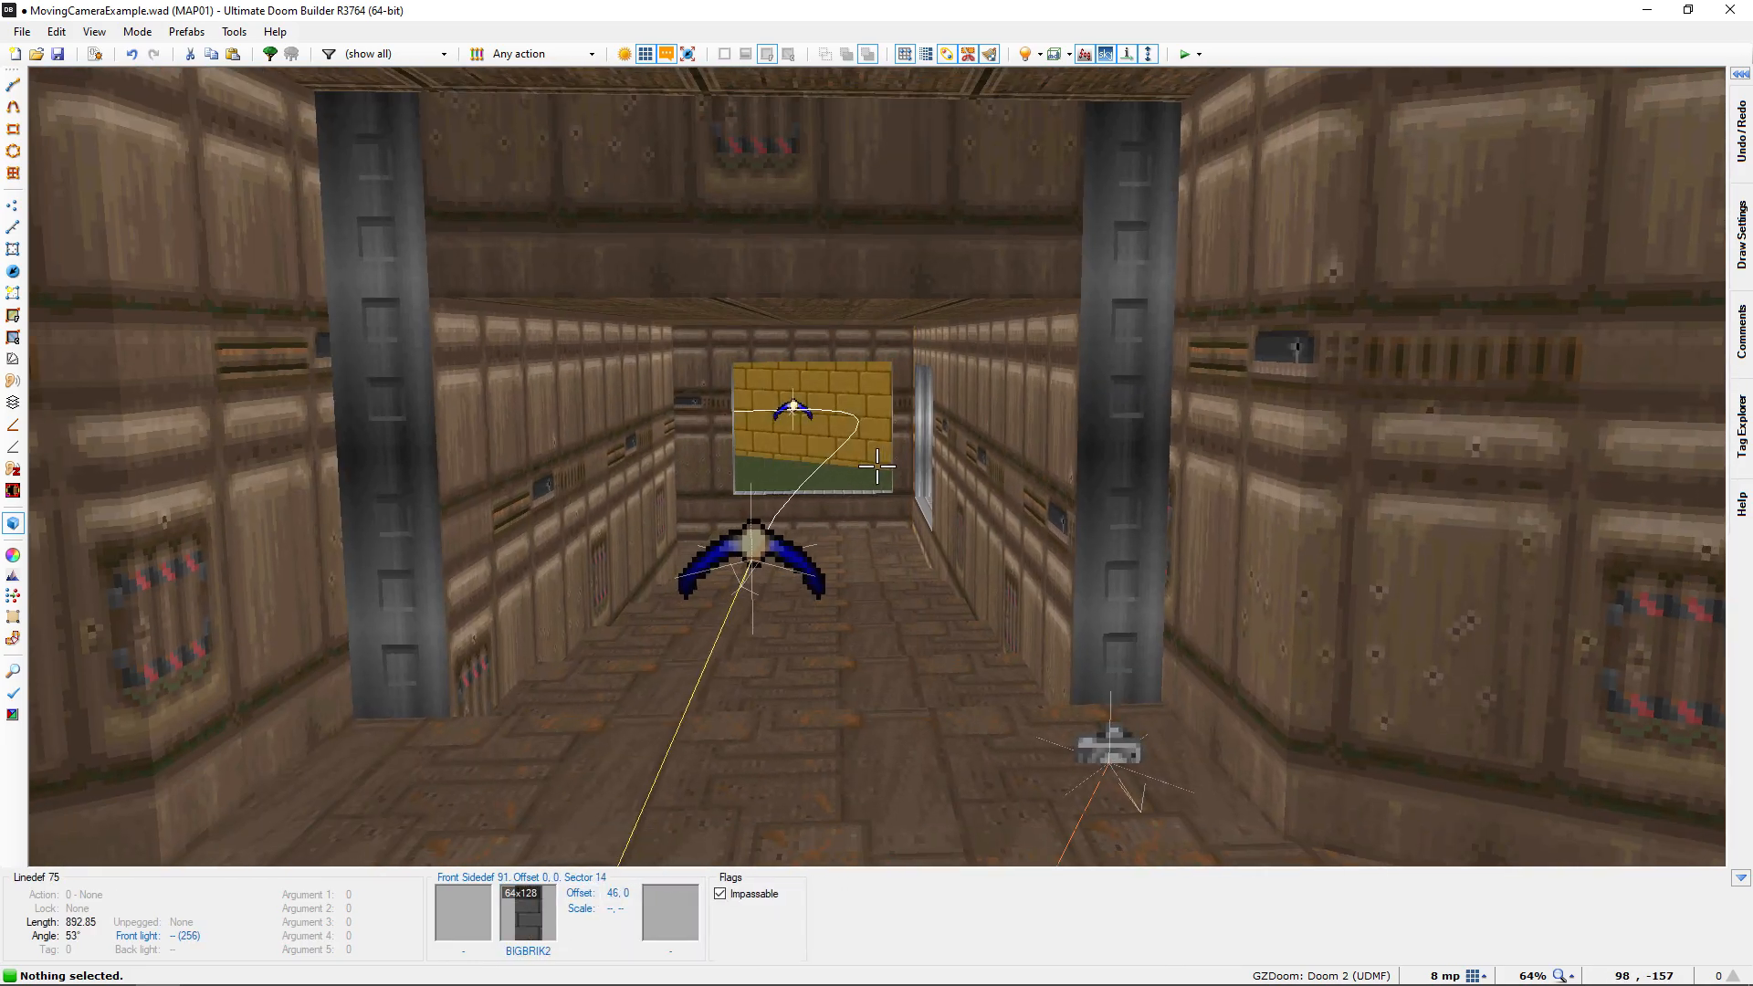
{"action": "key", "text": "e"}
{"action": "key", "text": "d"}
{"action": "key", "text": "e"}
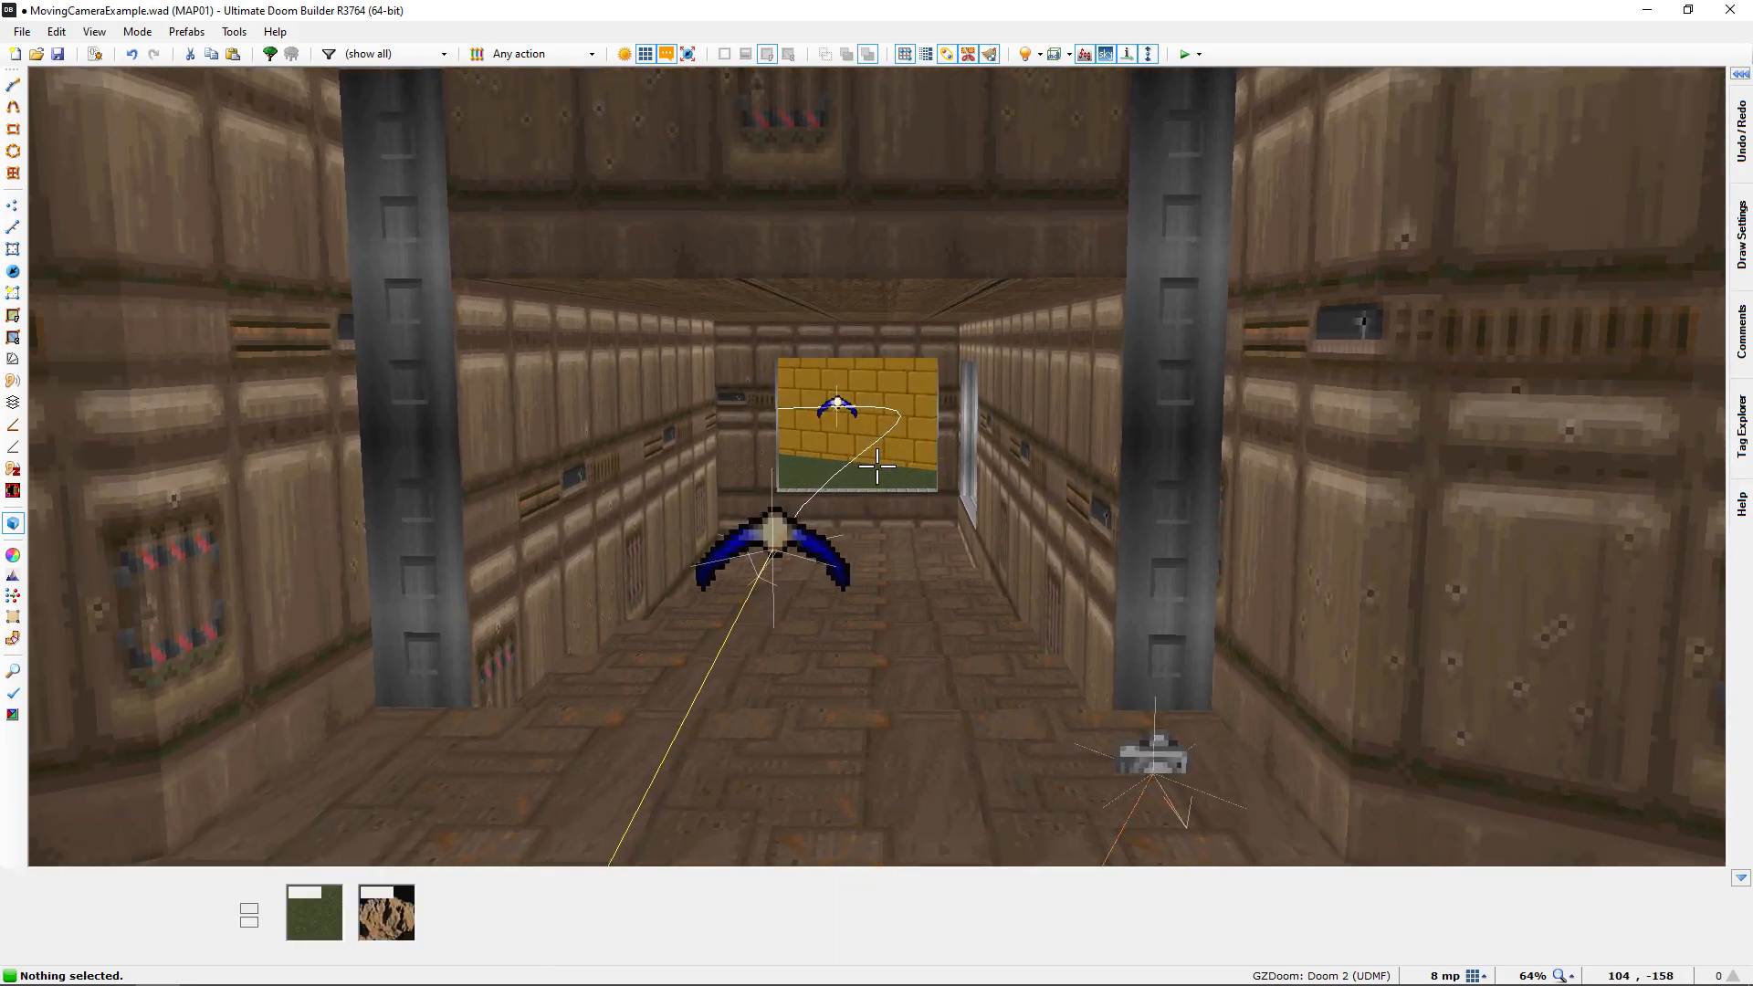
Trace the curved path in 3D from the corridor entrance past the window to the porch points, and return to the map
{"action": "key", "text": "s"}
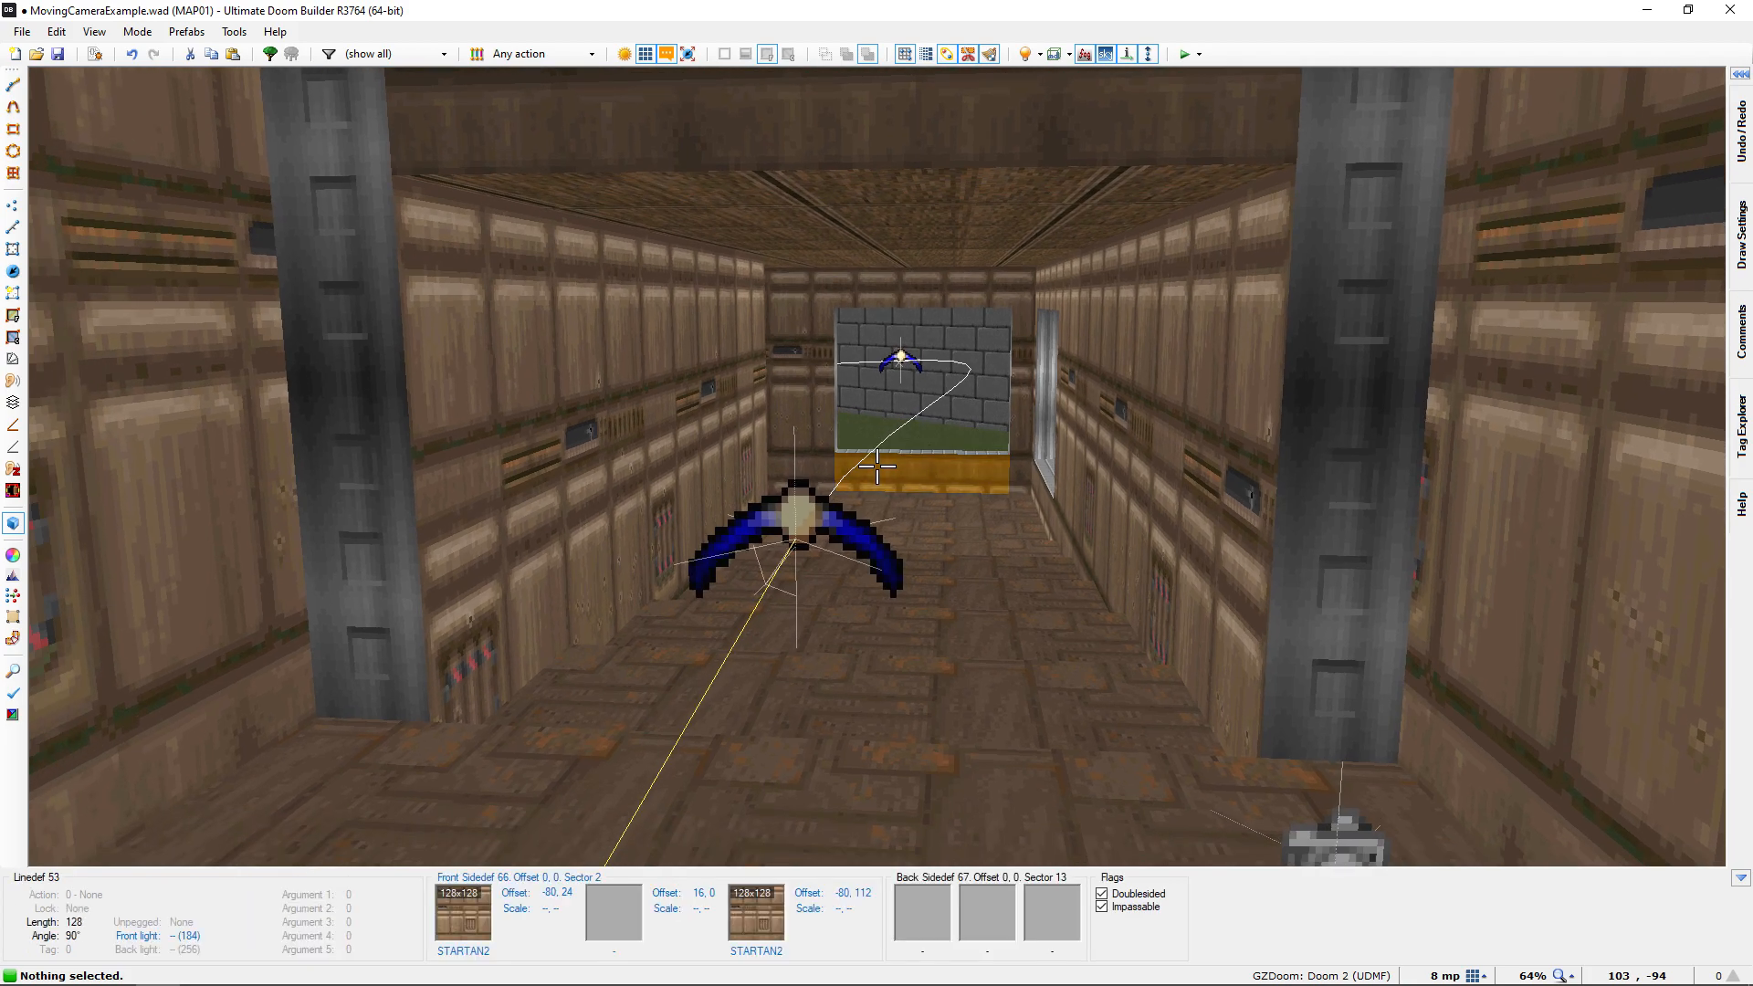
{"action": "key", "text": "e"}
{"action": "key", "text": "d"}
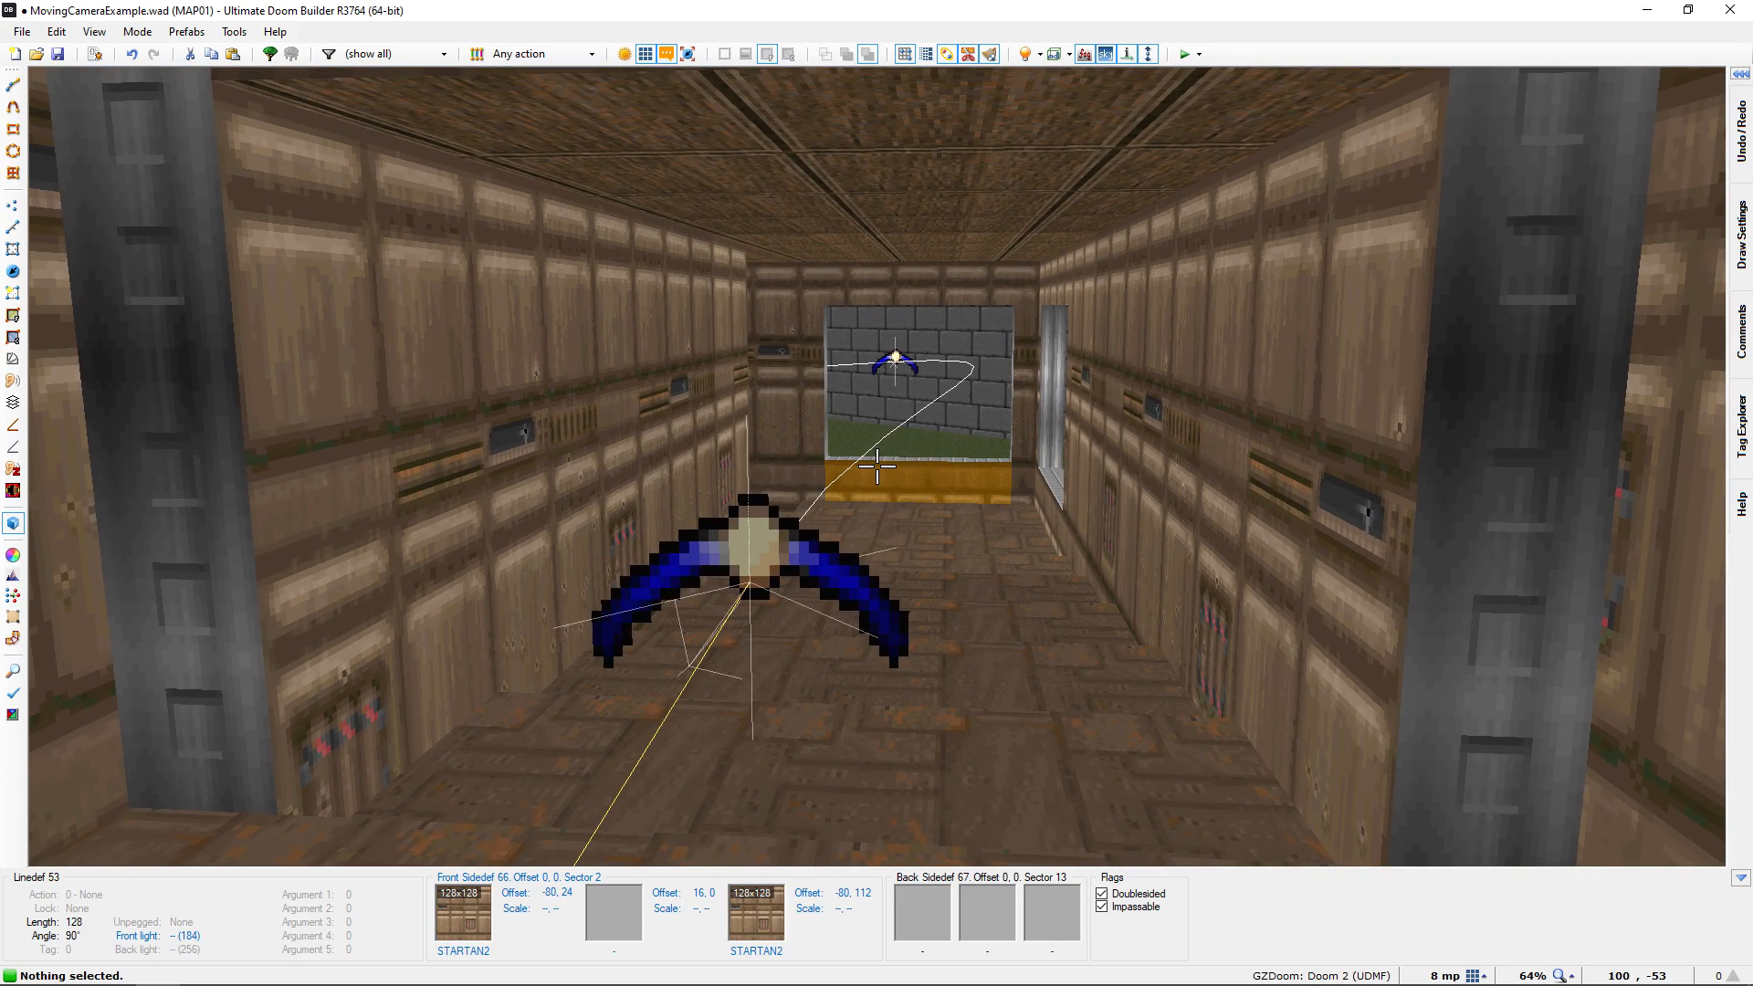
{"action": "key", "text": "e"}
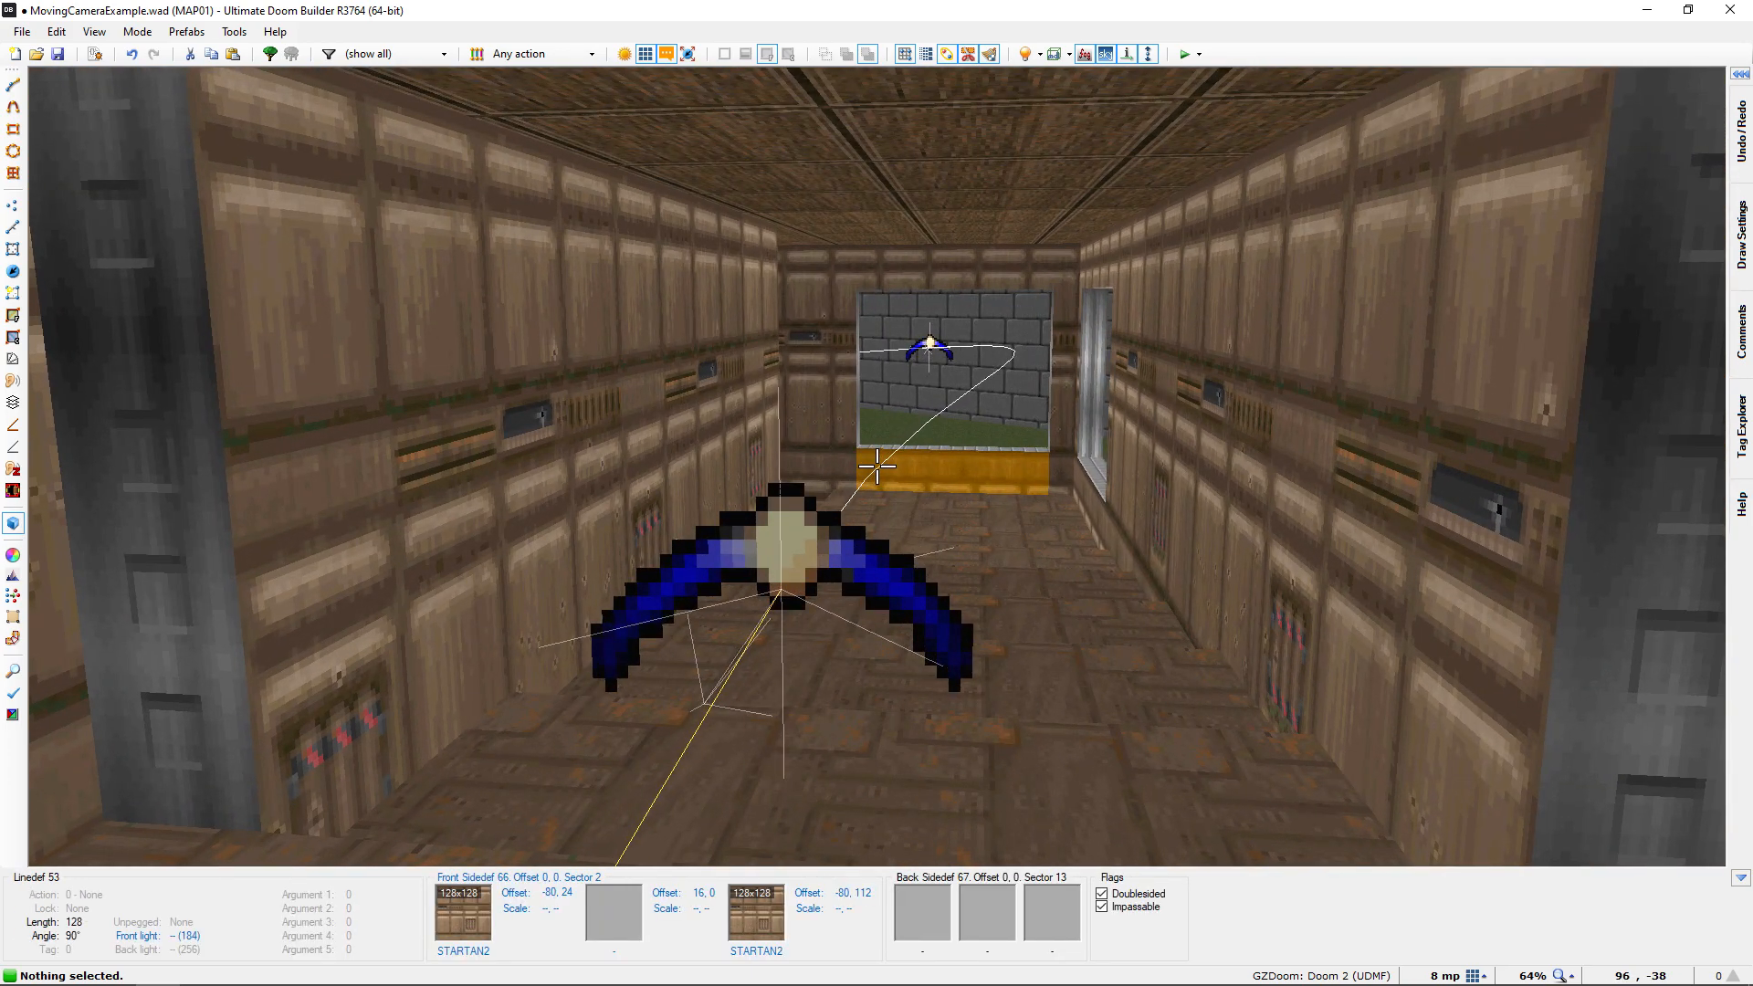
{"action": "key", "text": "e"}
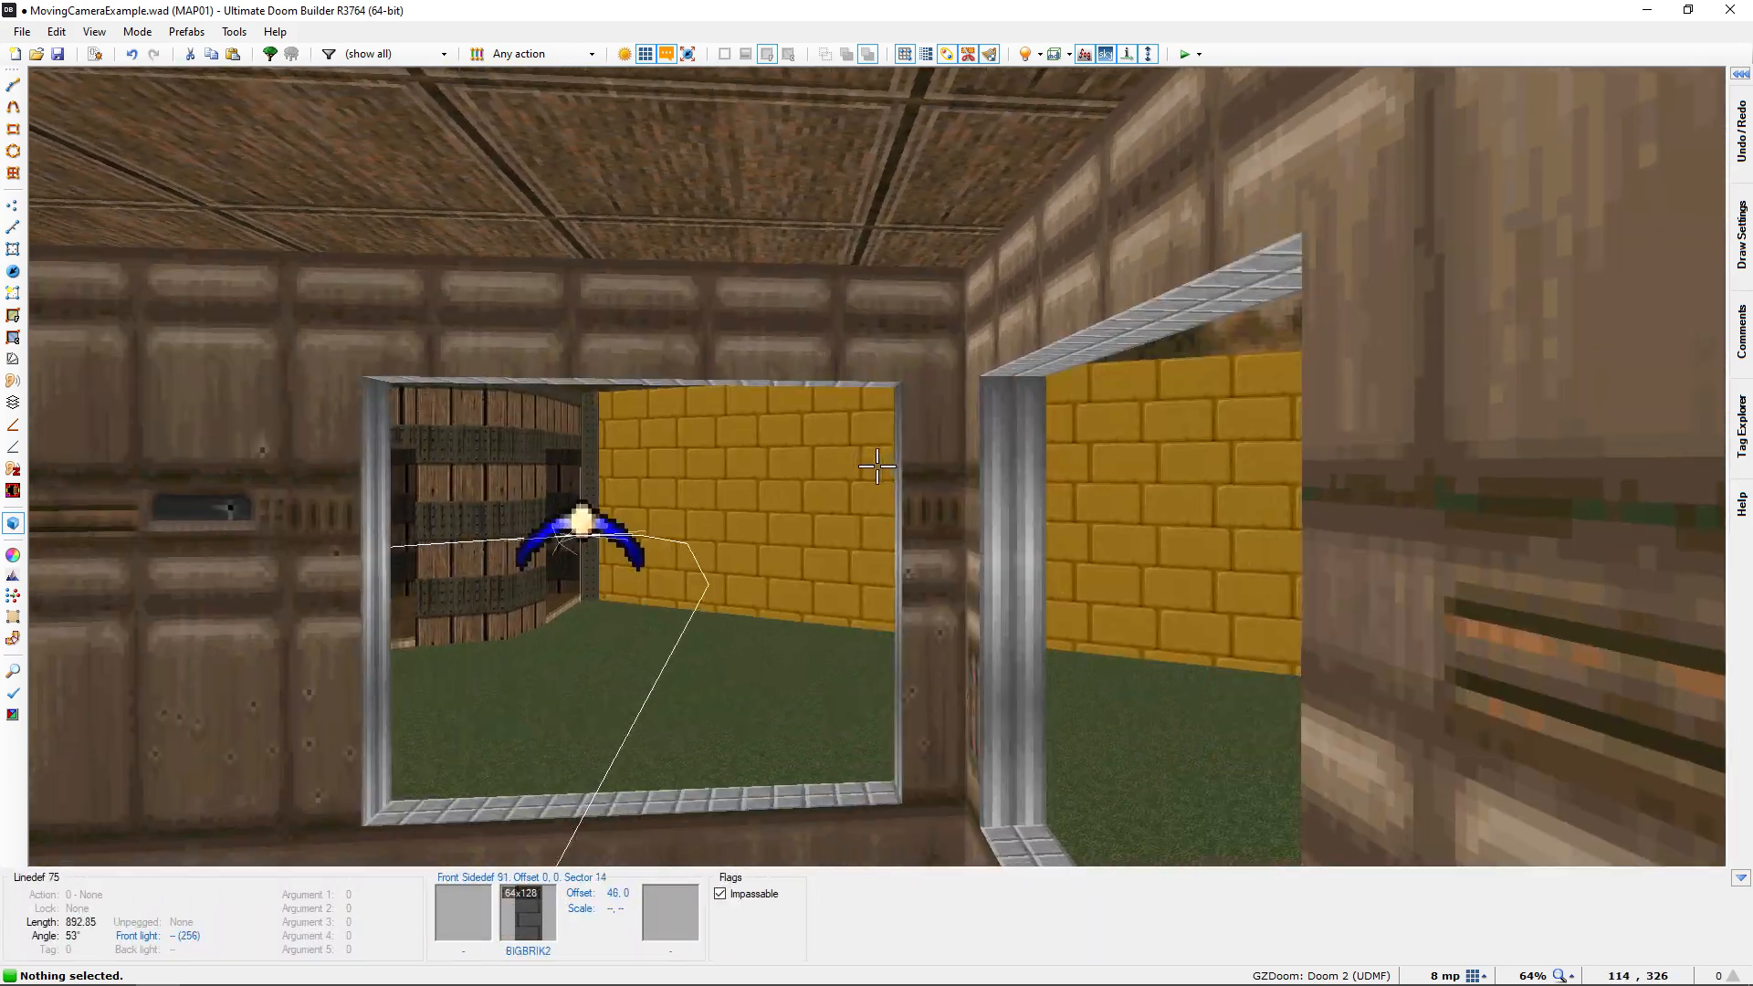
{"action": "key", "text": "d"}
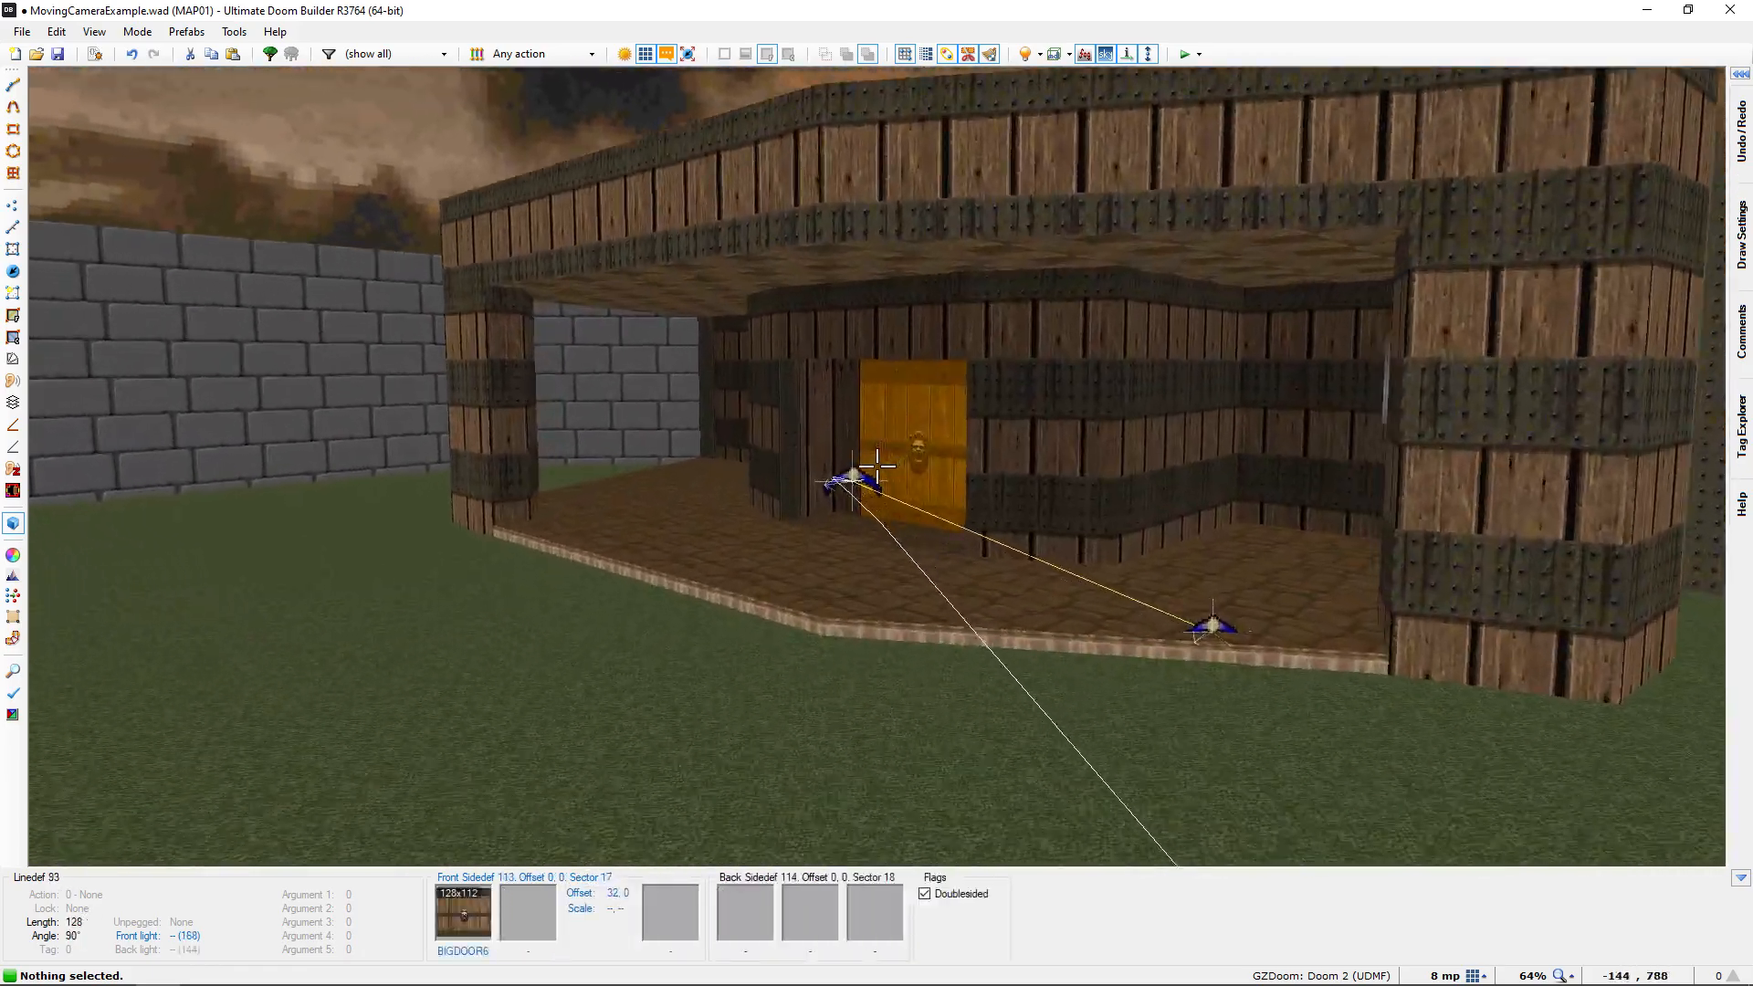
{"action": "key", "text": "e"}
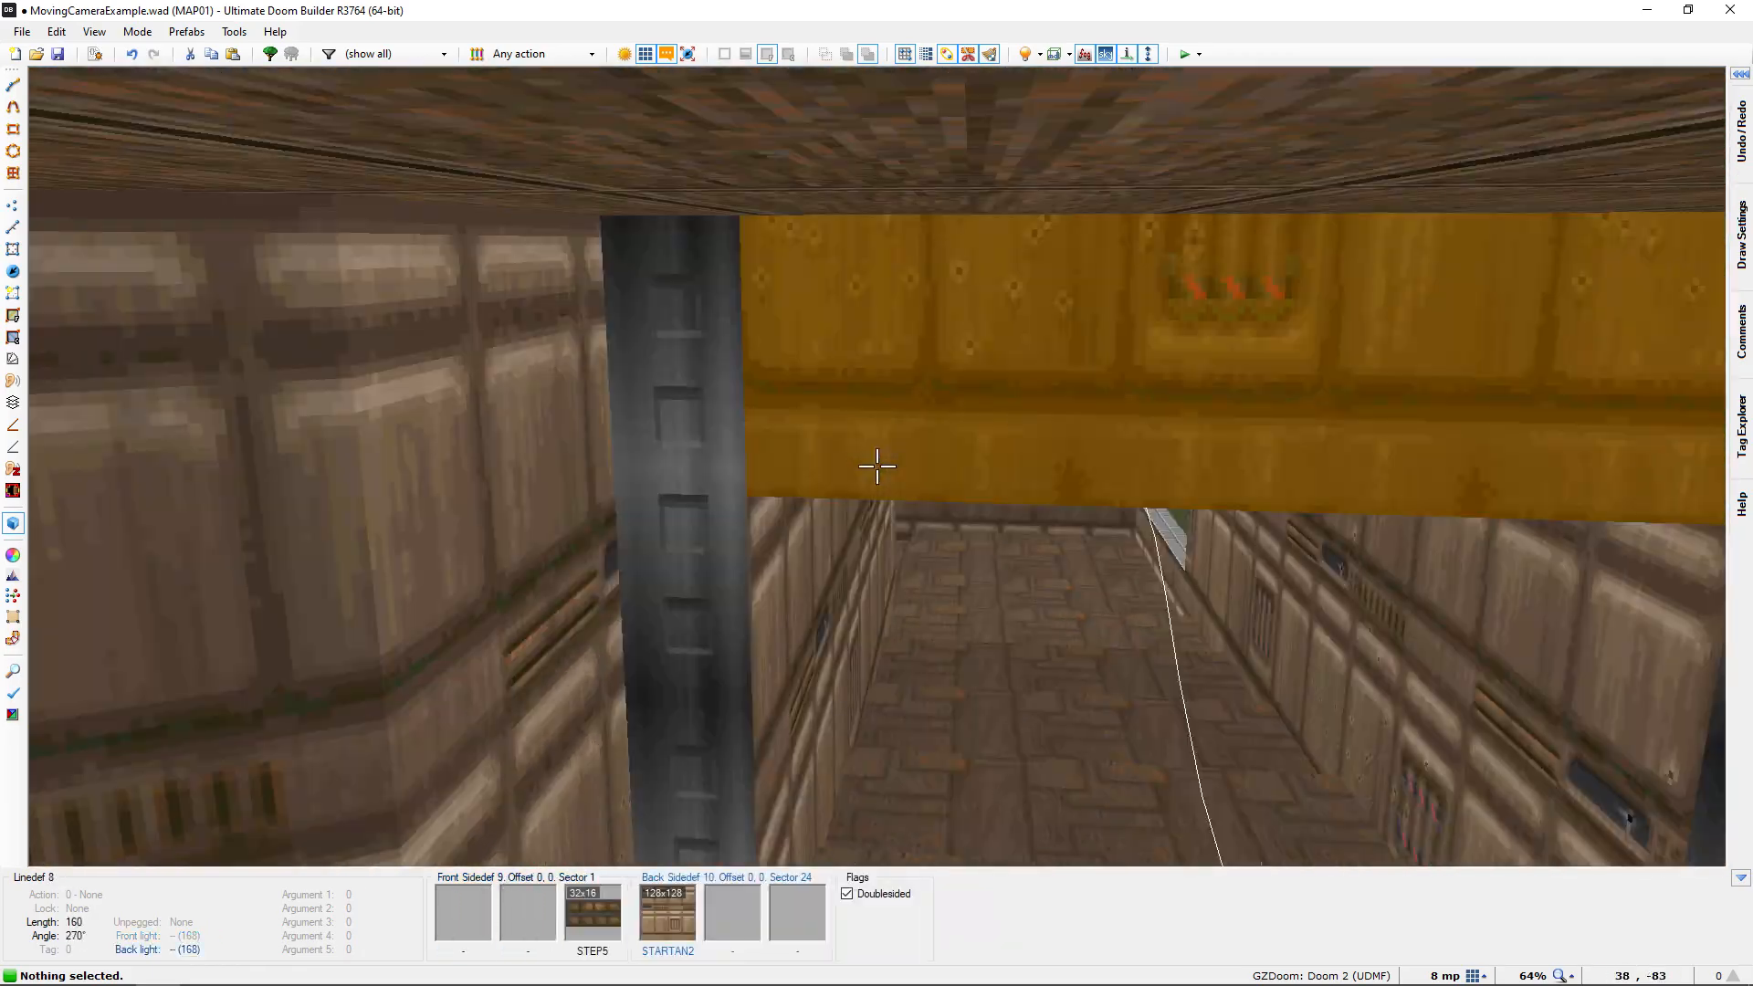
{"action": "key", "text": "f"}
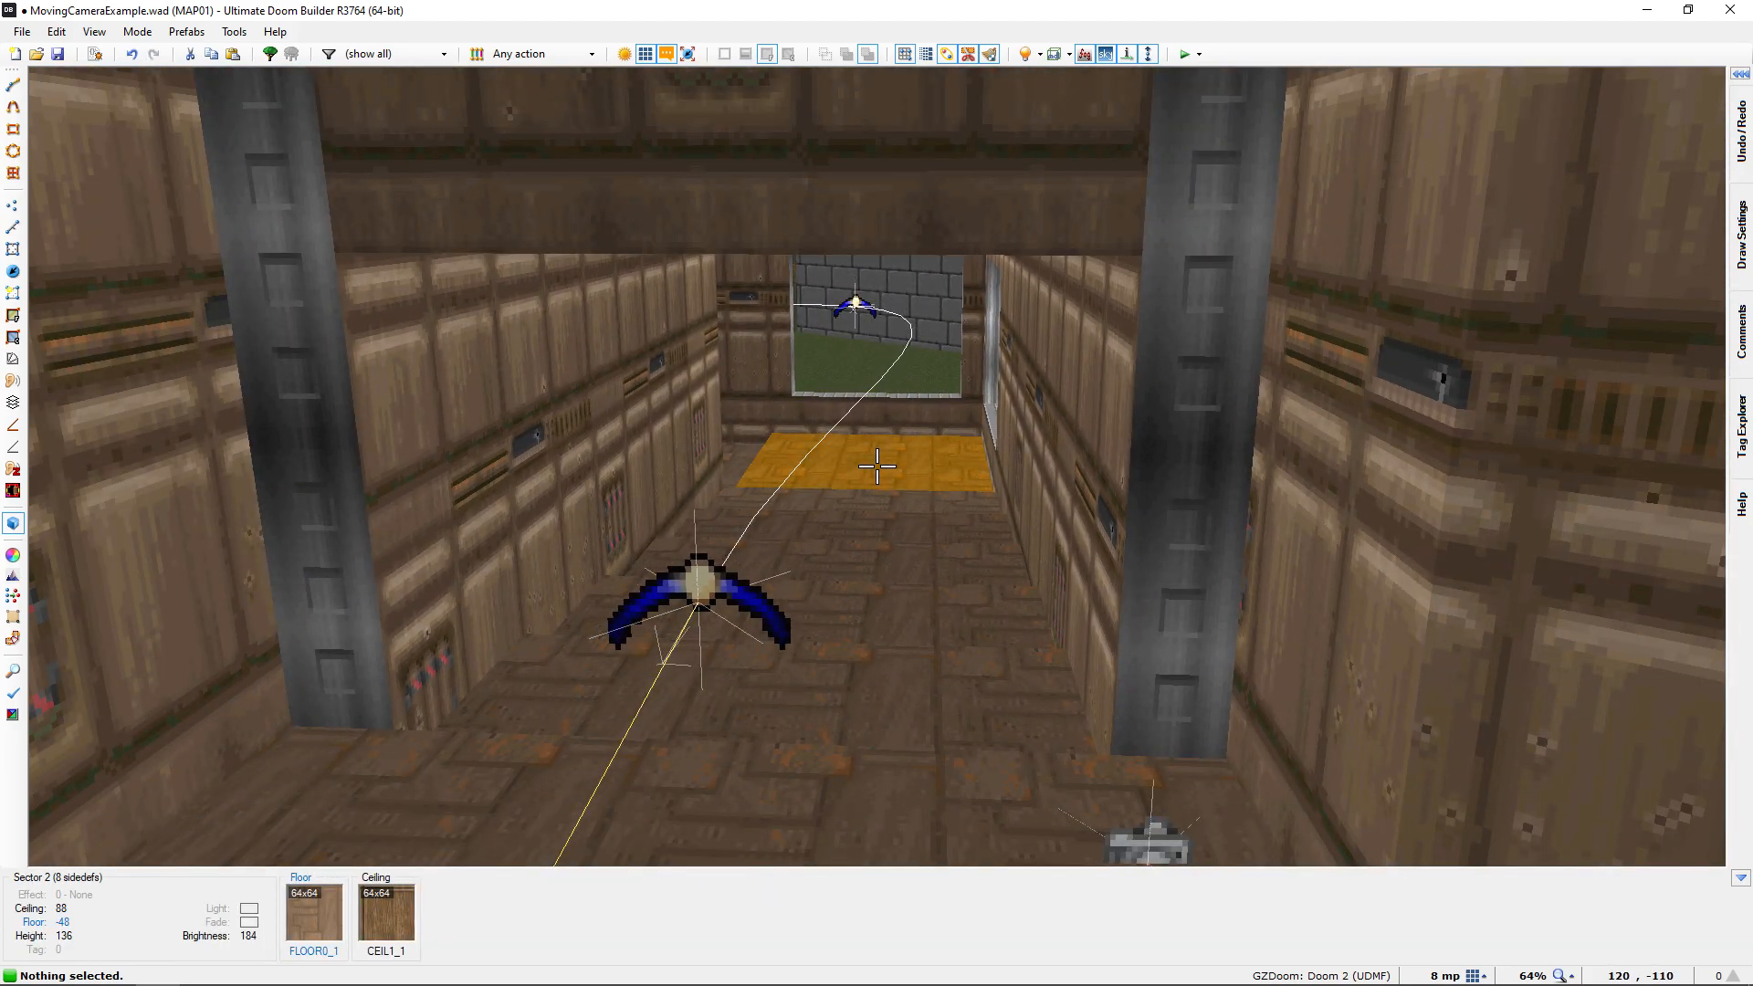
{"action": "key", "text": "q"}
Enable Use point angle, Use point pitch and Face movement direction in the options of the Moving Camera at the corridor entrance
{"action": "scroll", "coordinate": [864, 486], "scroll_direction": "up", "scroll_amount": 4}
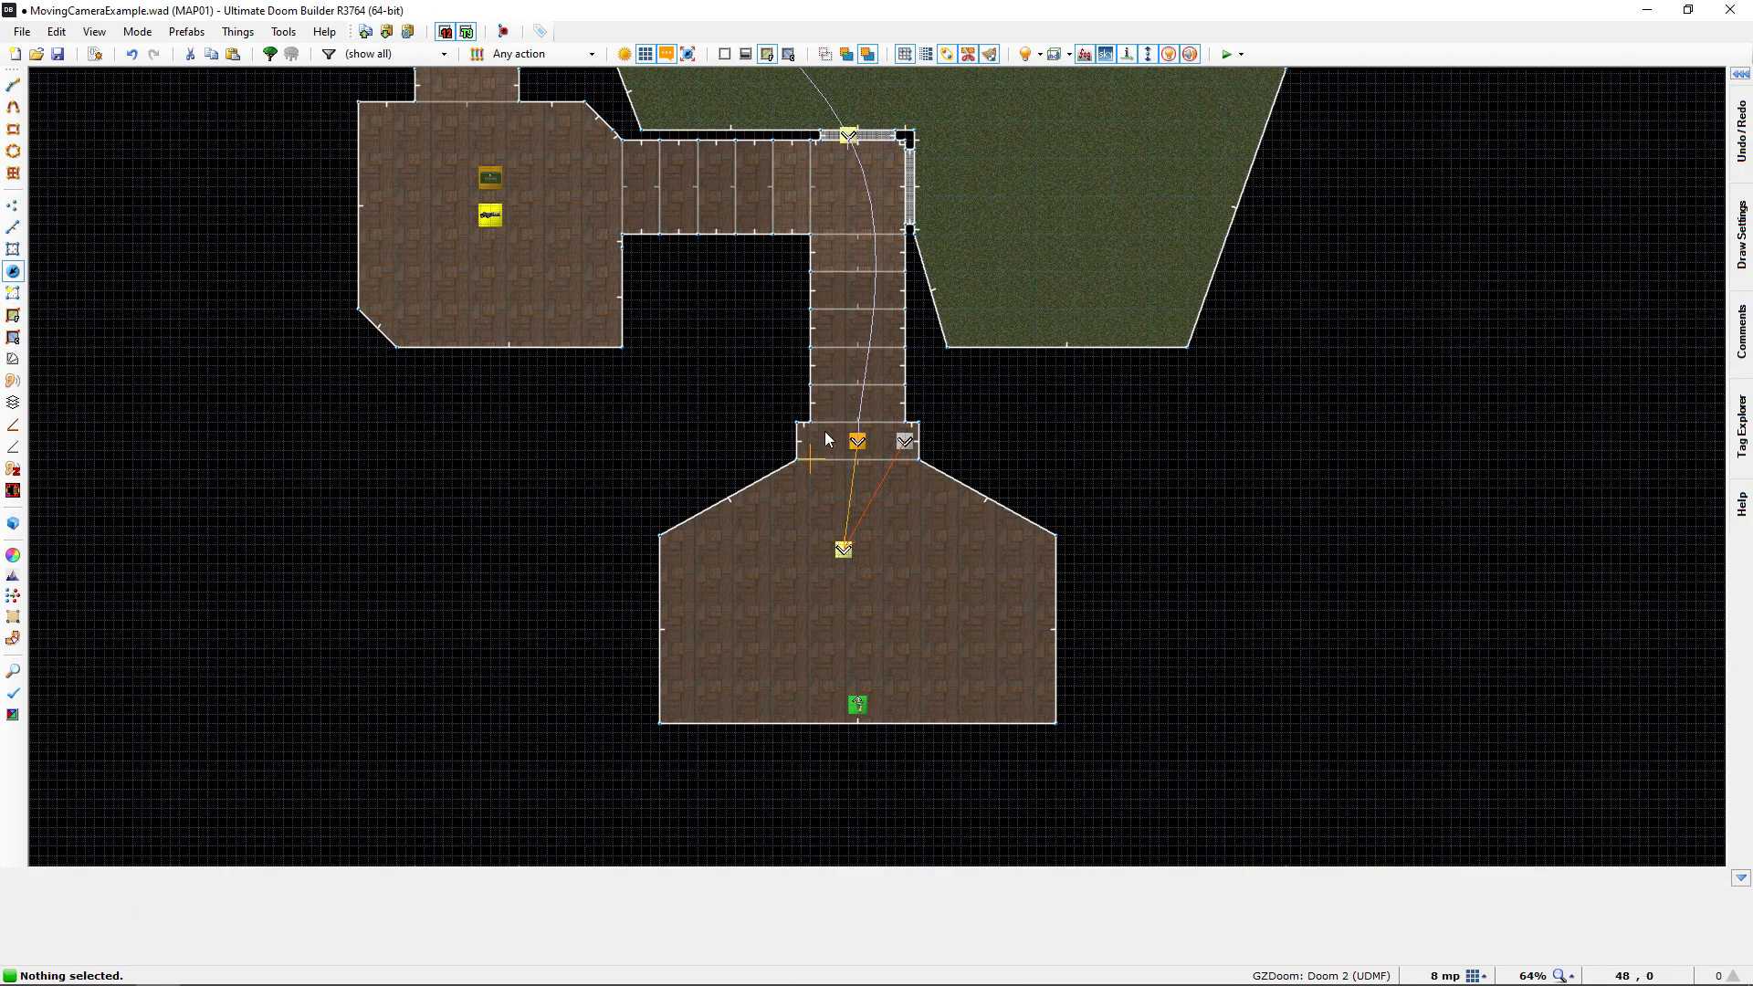
{"action": "scroll", "coordinate": [932, 422], "scroll_direction": "up", "scroll_amount": 2}
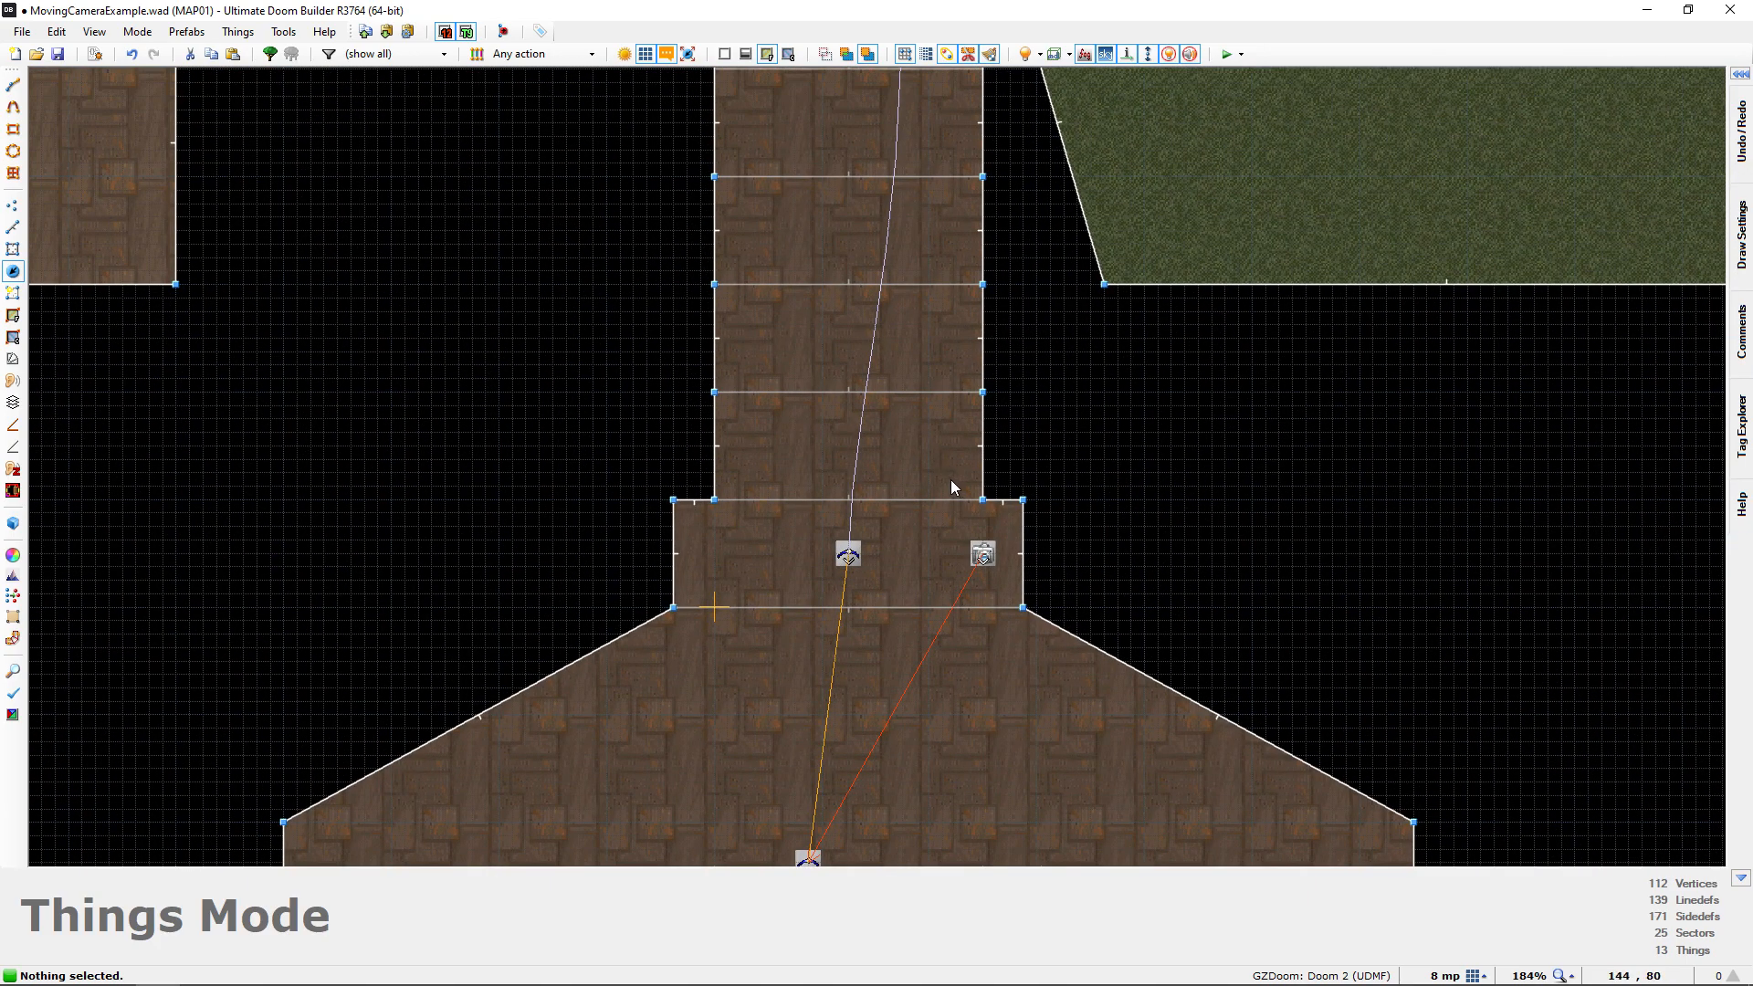
{"action": "left_click", "coordinate": [981, 559]}
{"action": "right_click", "coordinate": [981, 558]}
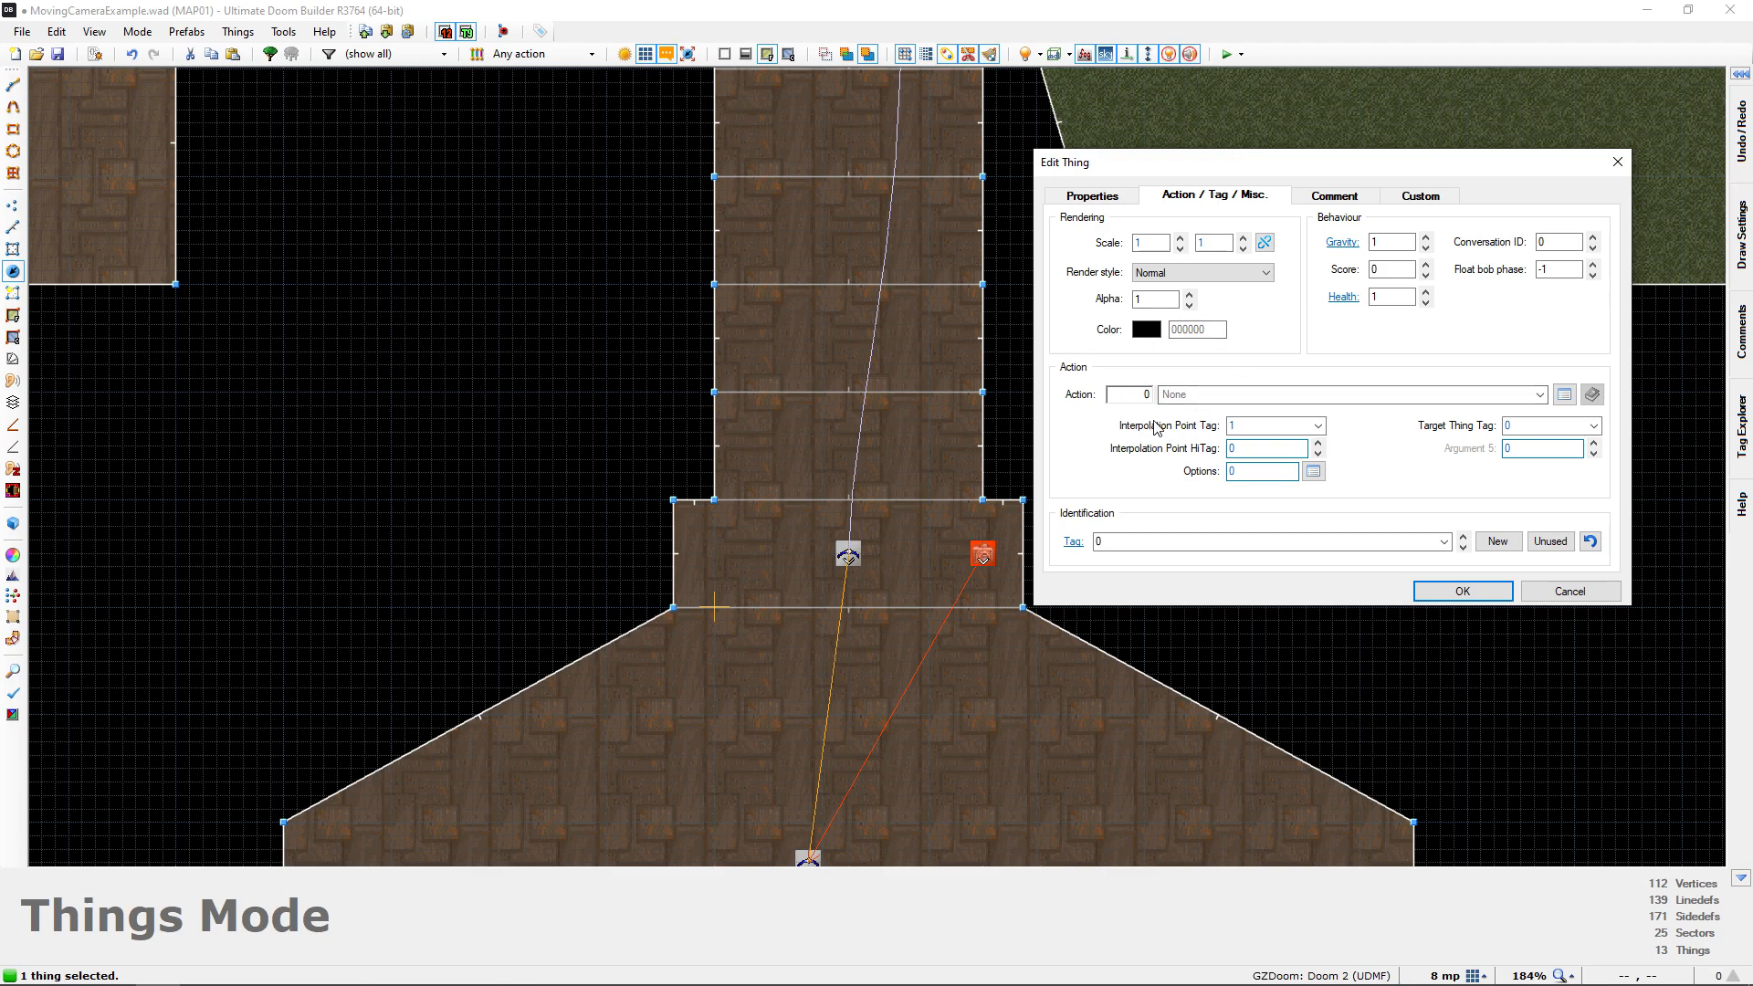
{"action": "left_click", "coordinate": [1313, 472]}
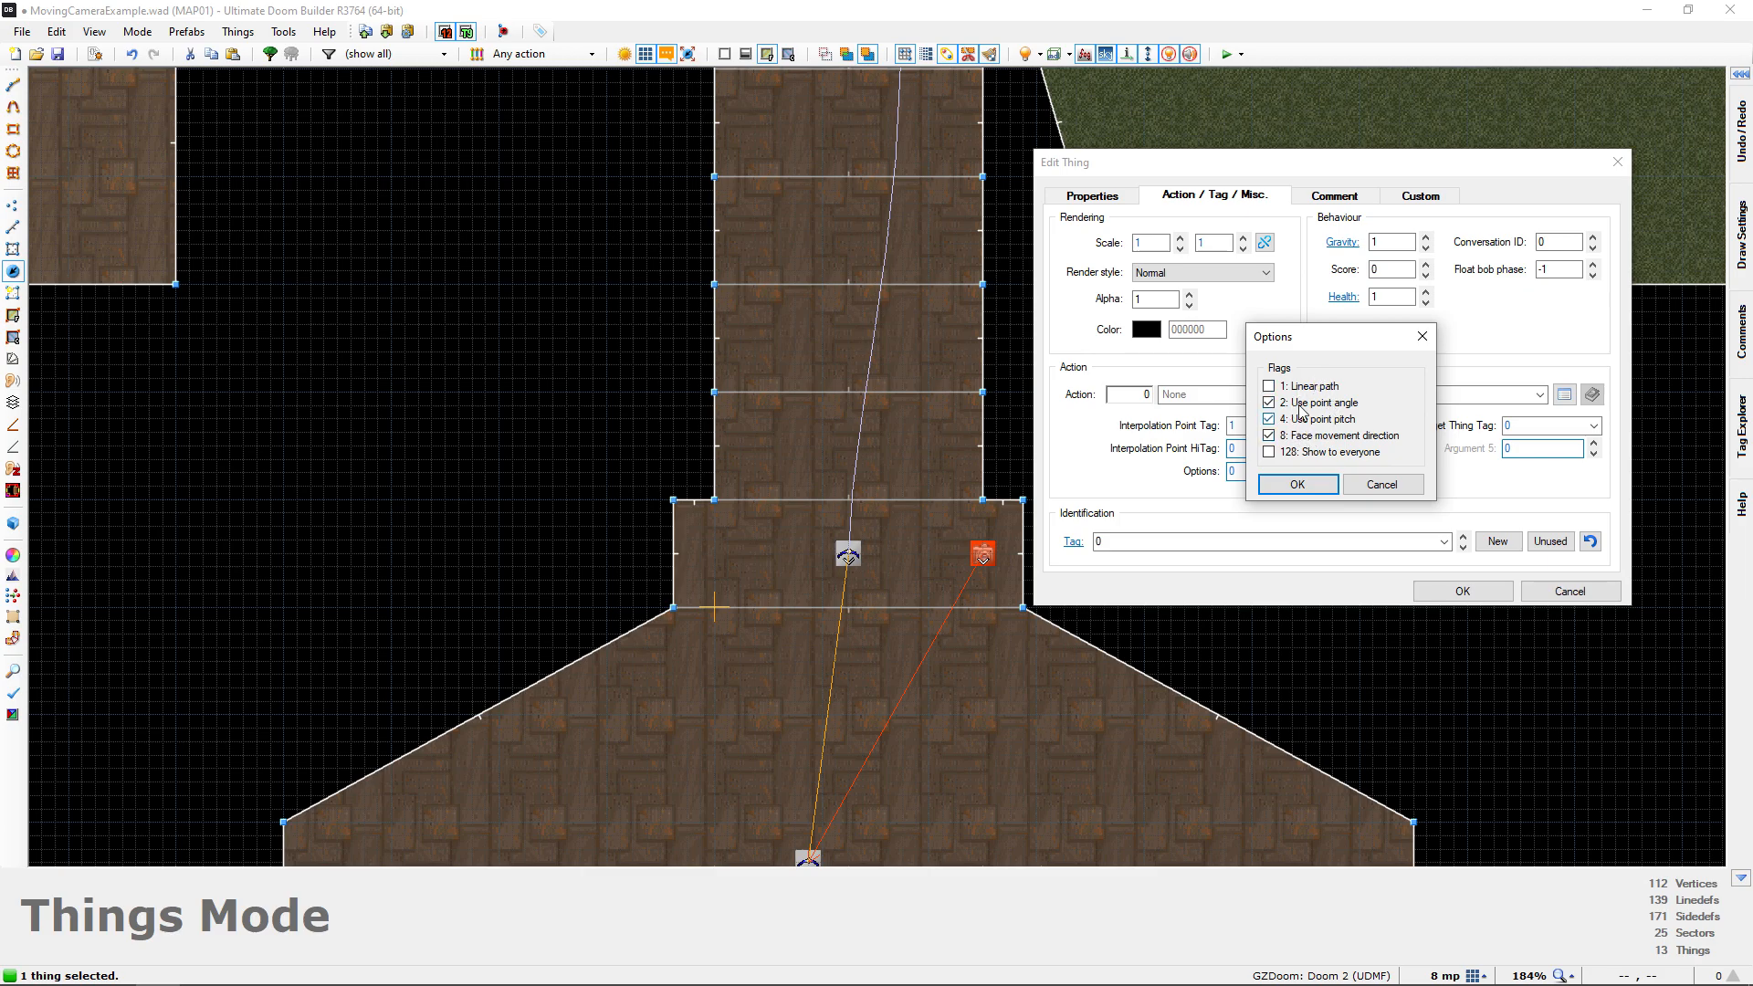
{"action": "left_click", "coordinate": [1298, 484]}
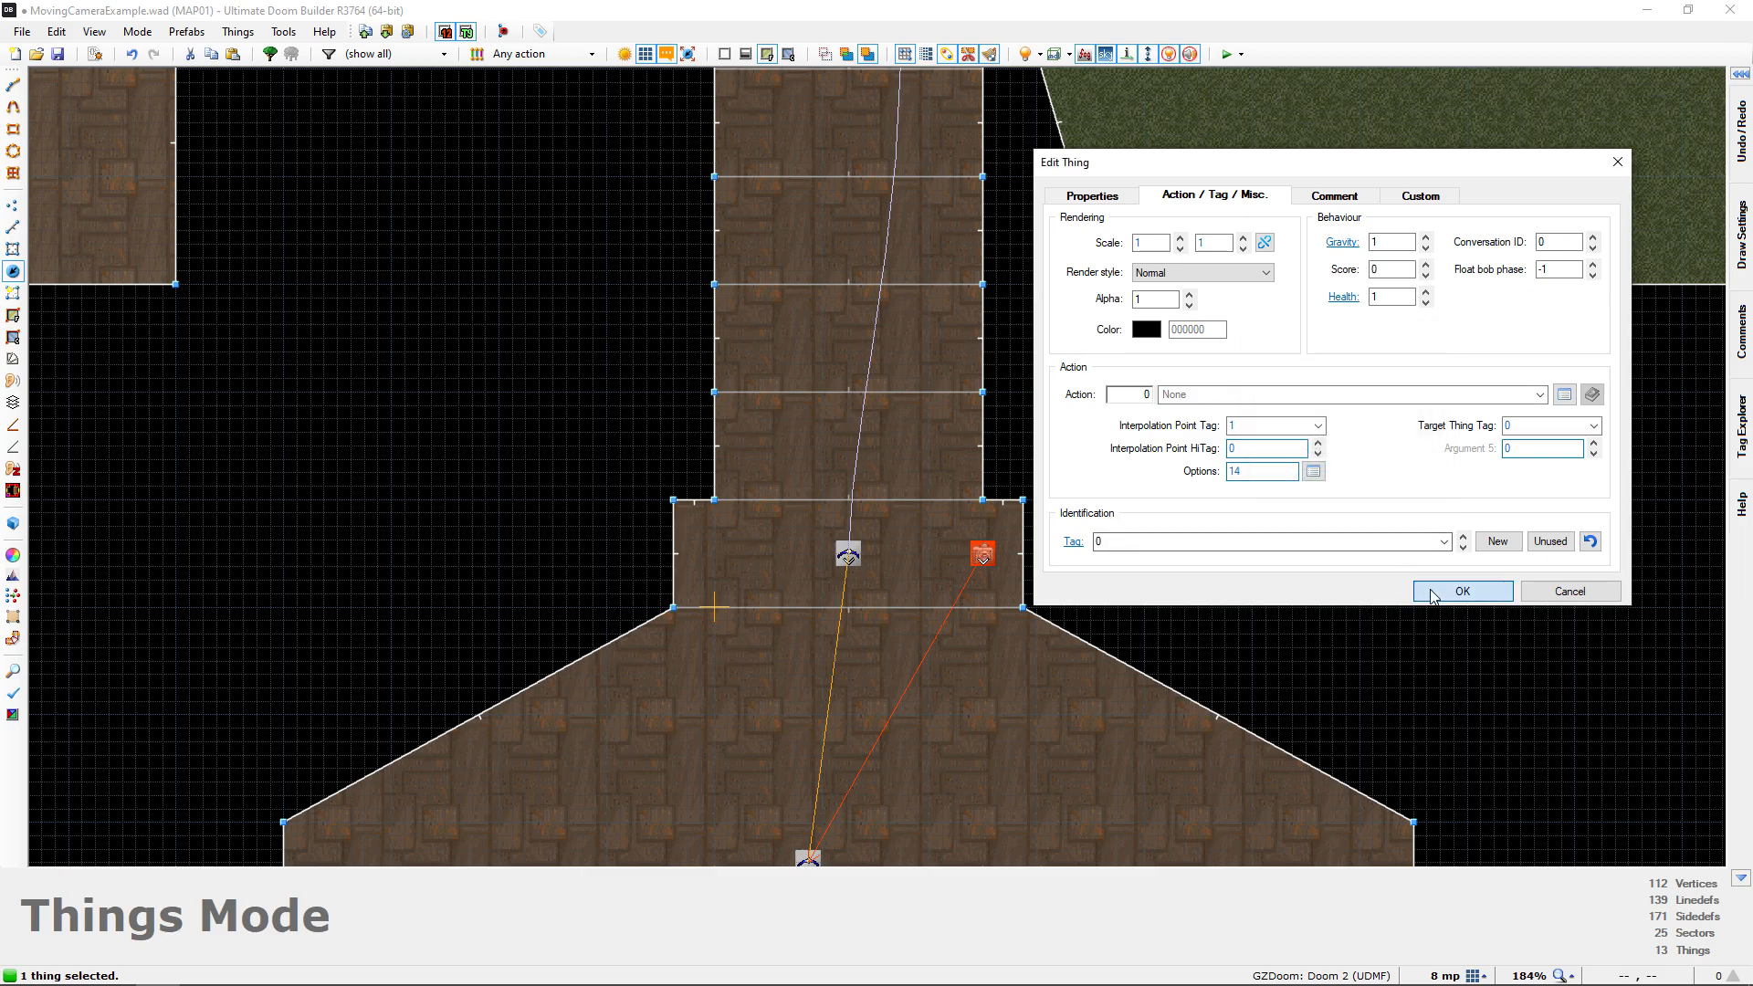
{"action": "left_click", "coordinate": [1462, 591]}
Trace the camera path in 3D through the corridor, out of the window and up to the porch door
{"action": "key", "text": "q"}
{"action": "key", "text": "w"}
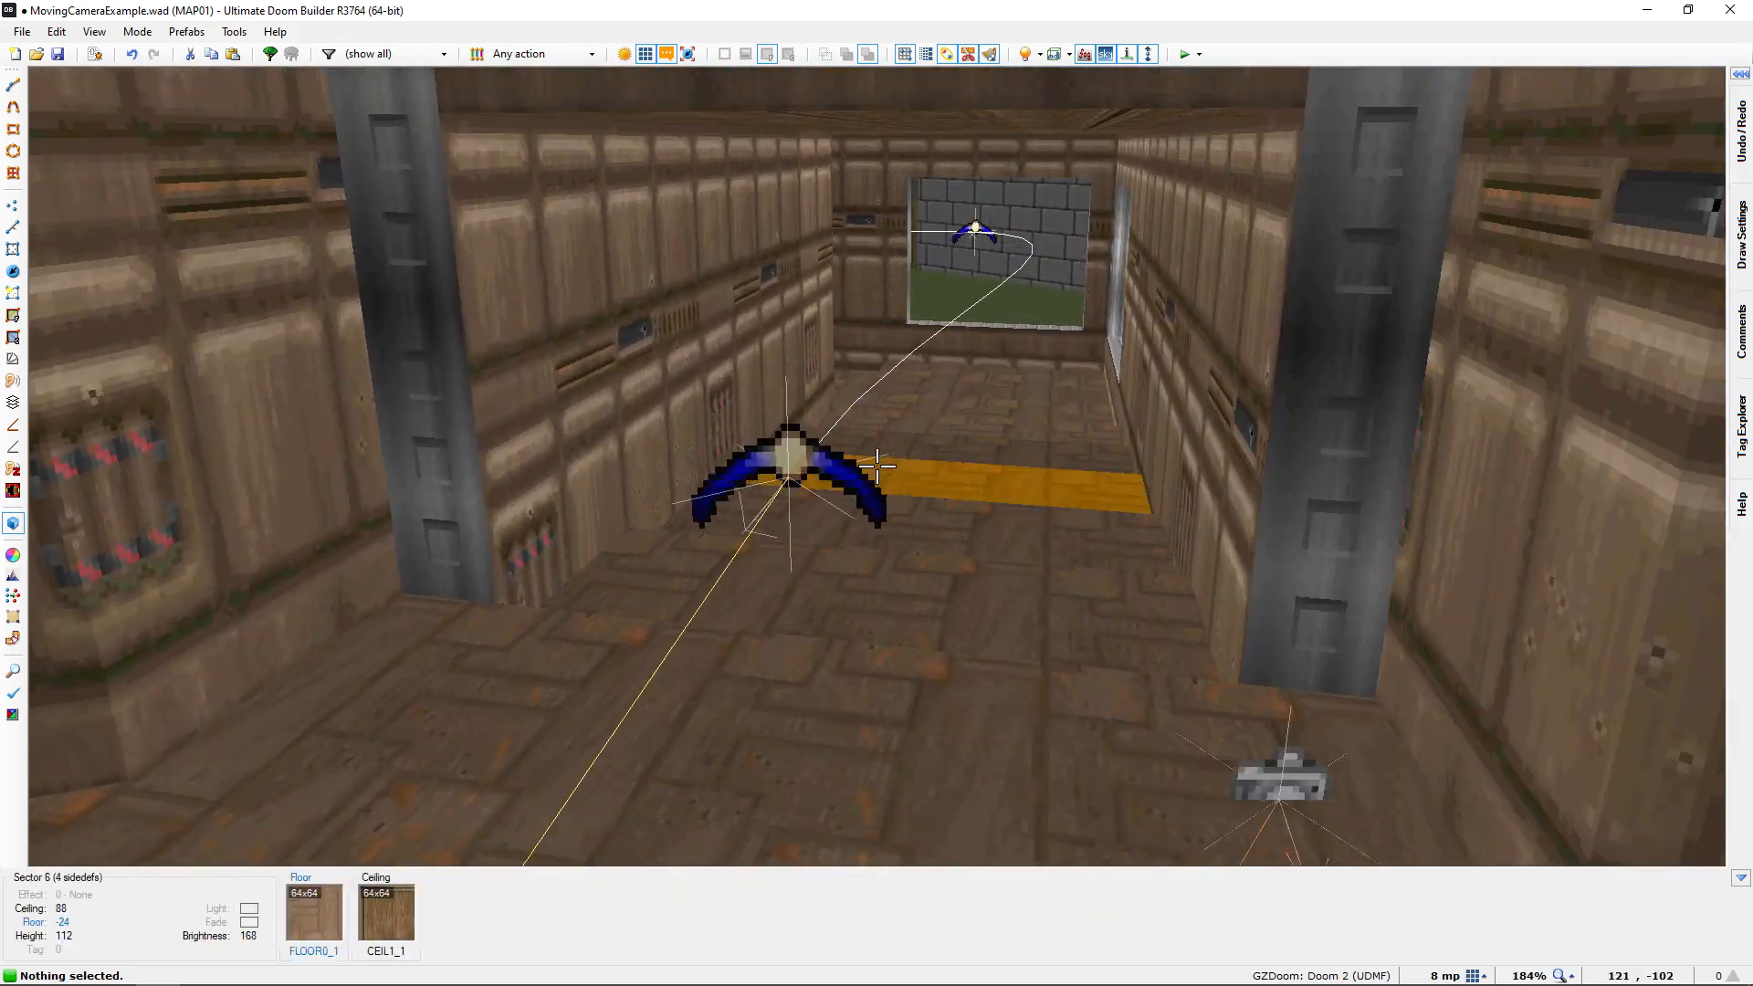
{"action": "key", "text": "w"}
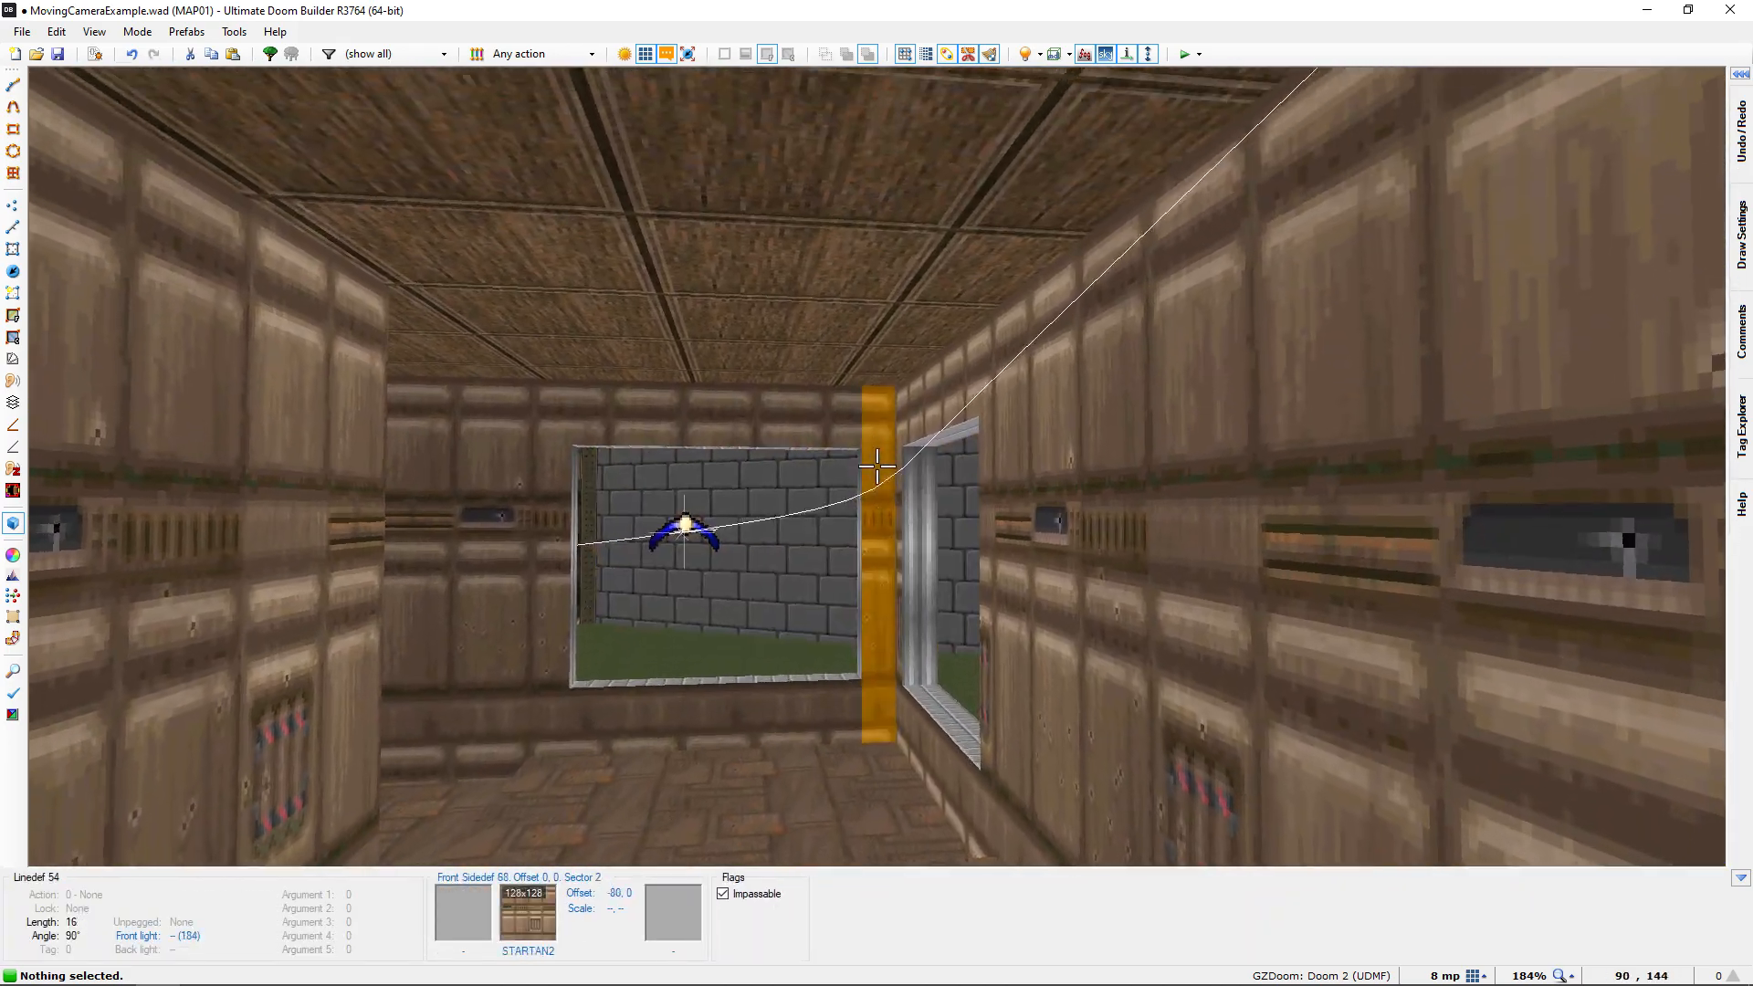
{"action": "key", "text": "w"}
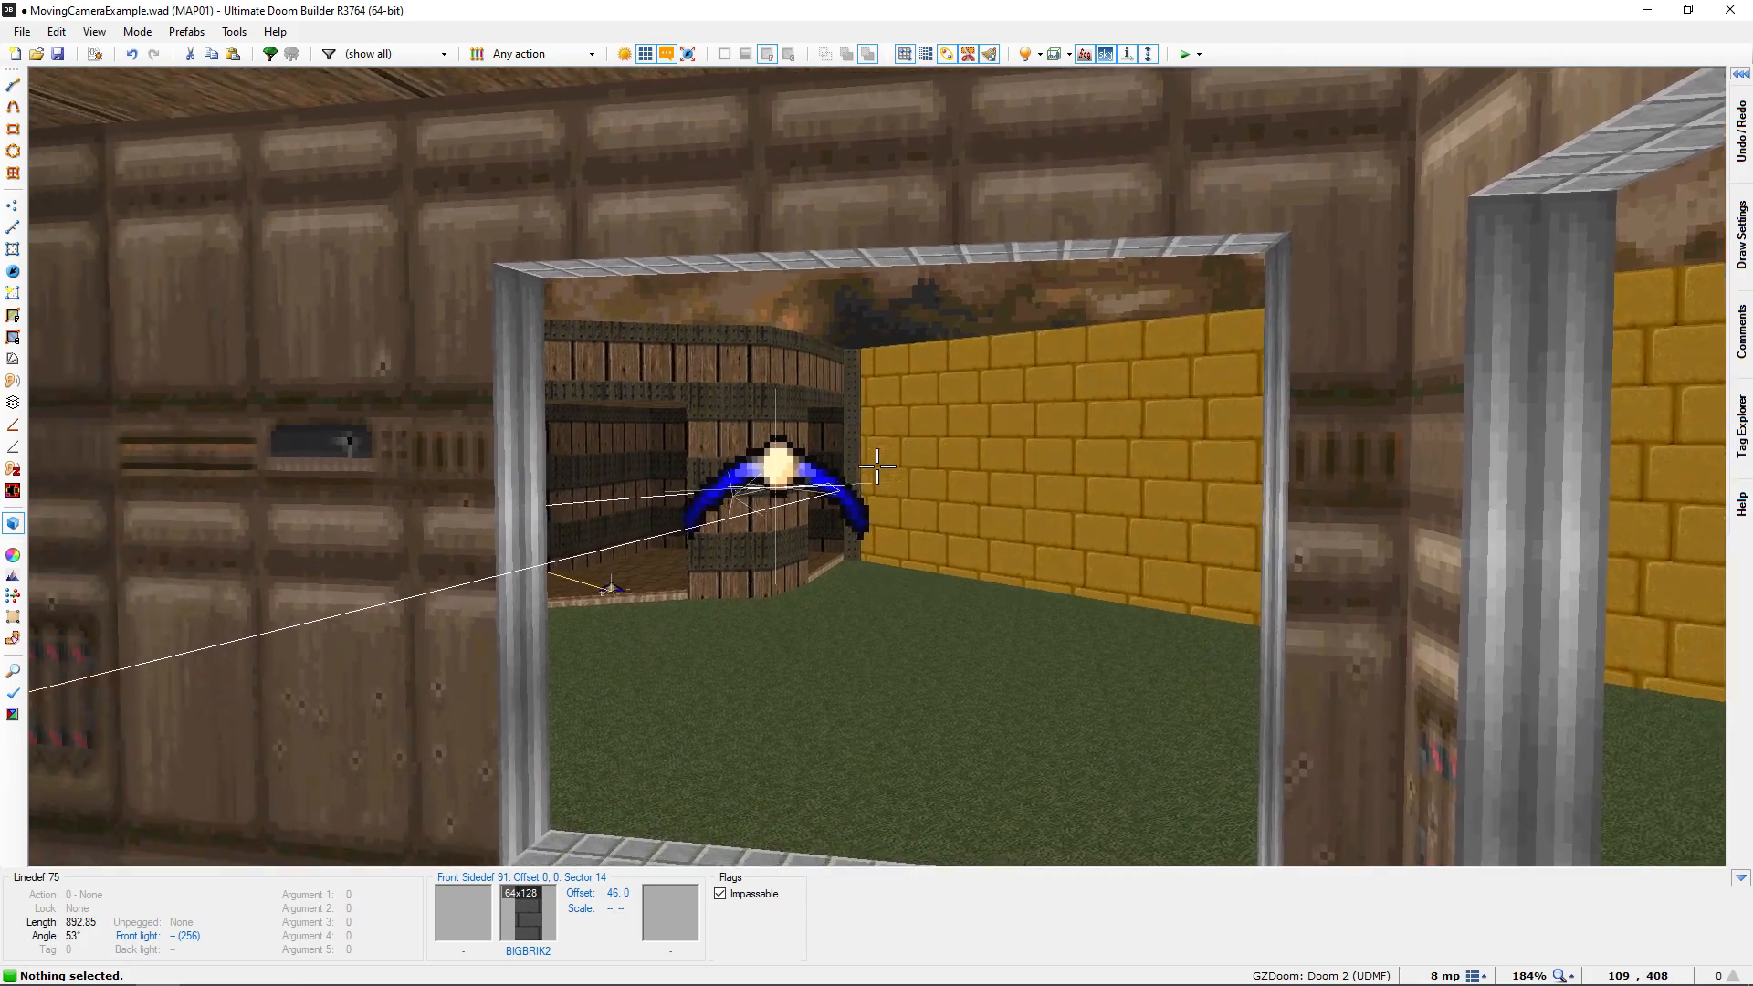
{"action": "key", "text": "w"}
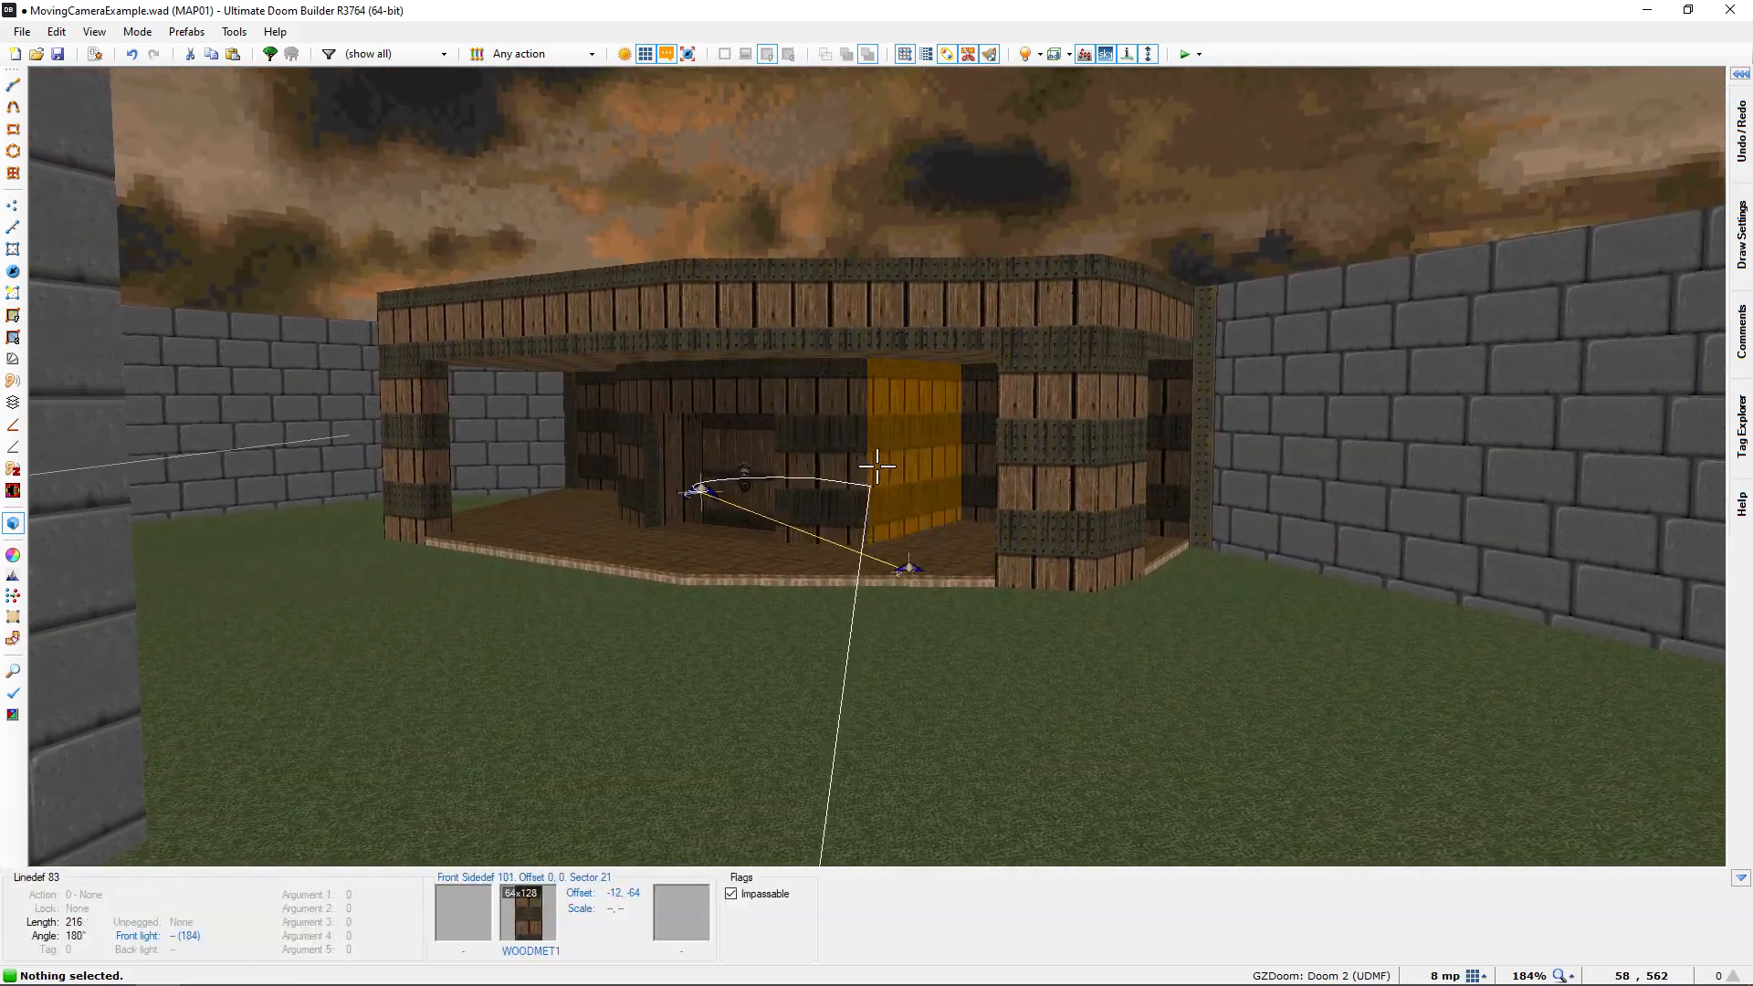
{"action": "key", "text": "w"}
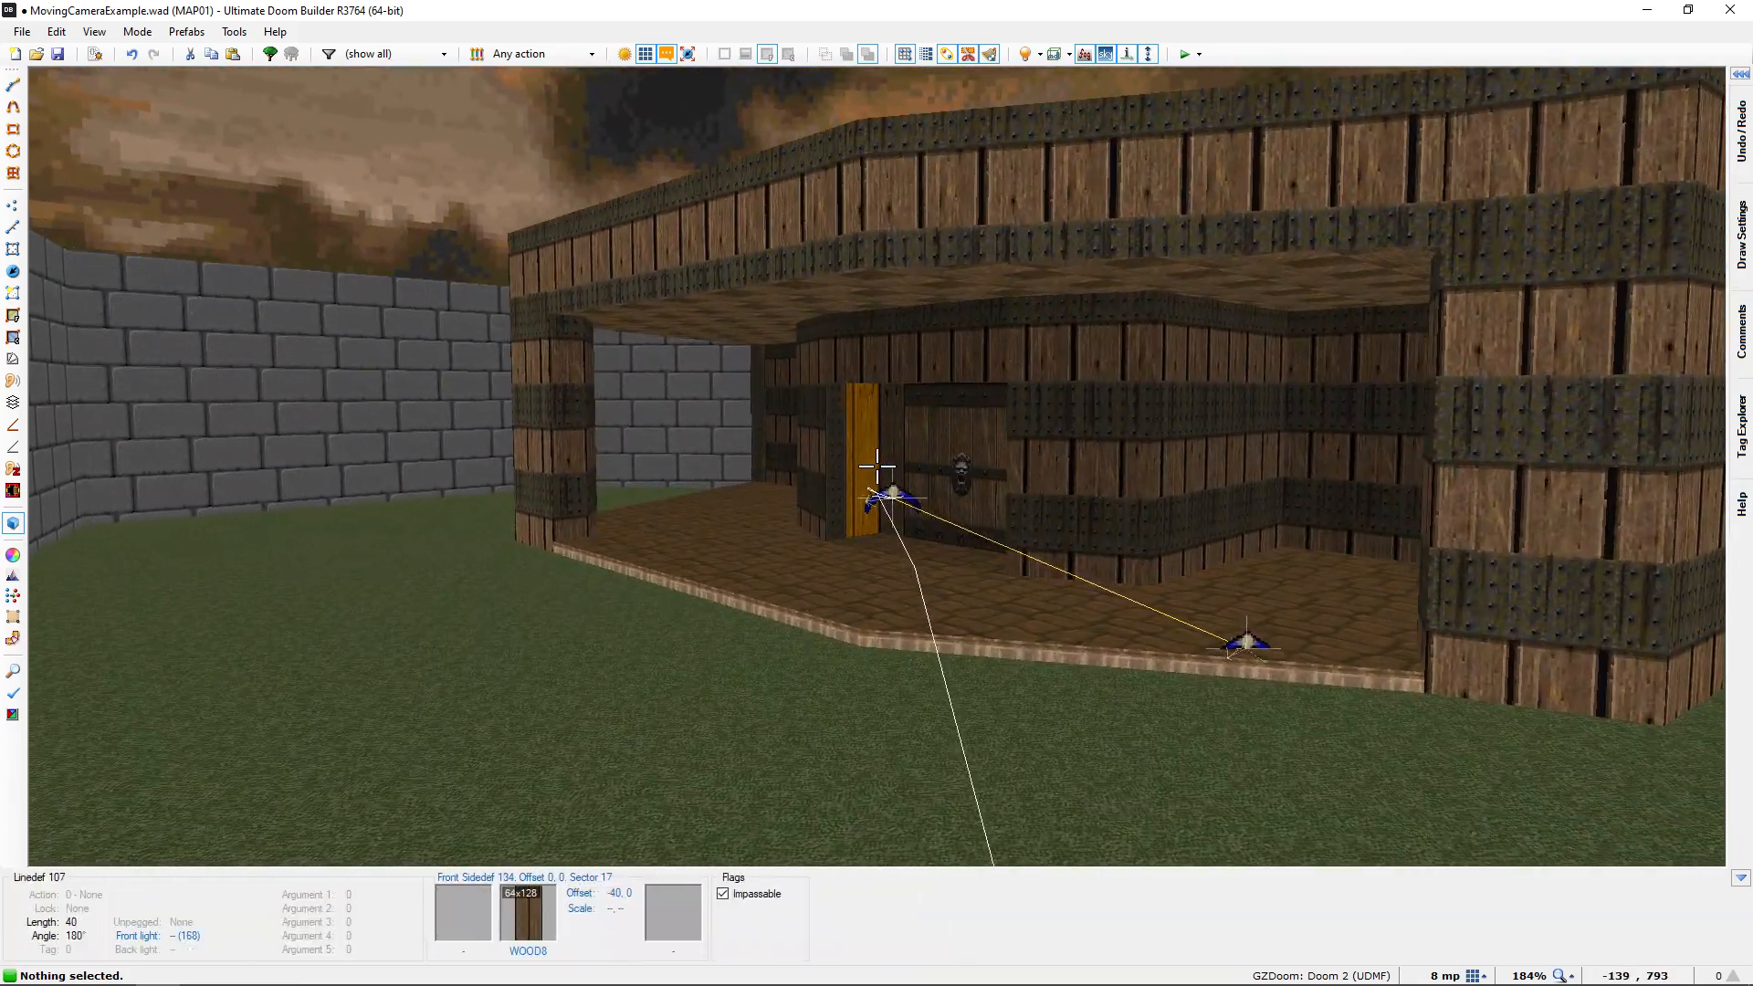
{"action": "key", "text": "w"}
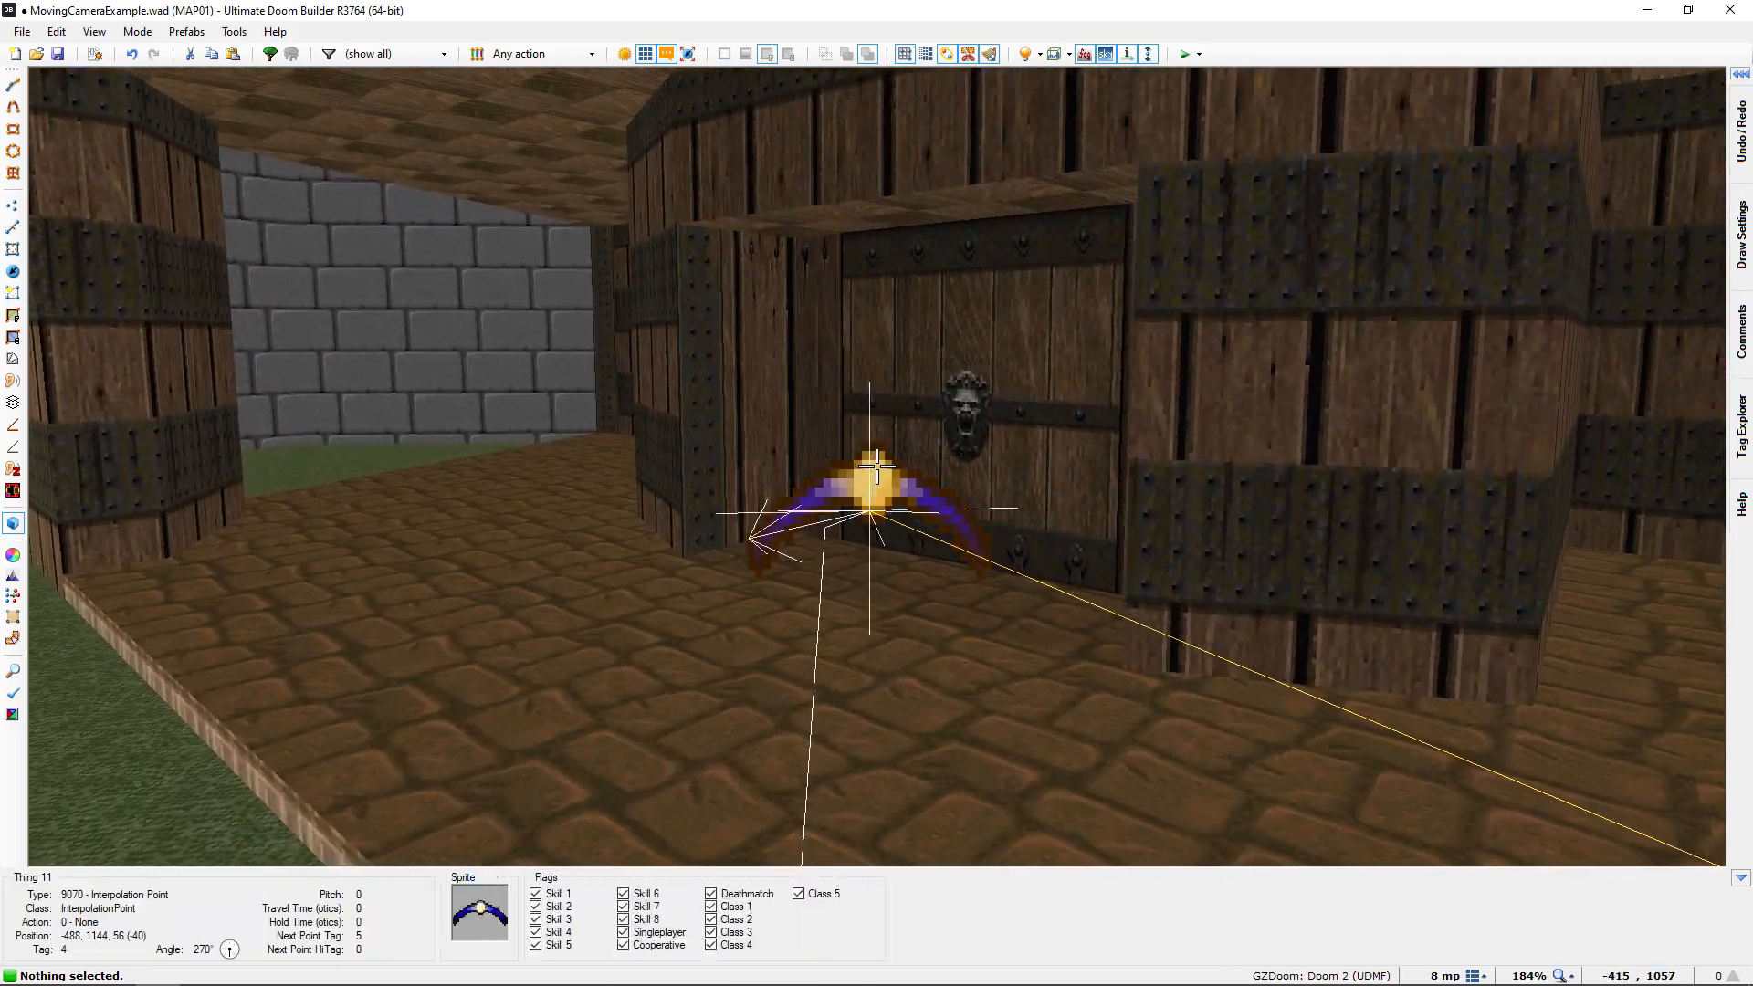
{"action": "key", "text": "q"}
Review the option flags of the Moving Camera at the corridor entrance, keeping its current settings
{"action": "scroll", "coordinate": [907, 482], "scroll_direction": "down", "scroll_amount": 3}
{"action": "middle_click_drag", "start_coordinate": [908, 486], "coordinate": [731, 282]}
{"action": "middle_click_drag", "start_coordinate": [1050, 592], "coordinate": [909, 404]}
{"action": "middle_click_drag", "start_coordinate": [980, 576], "coordinate": [931, 348]}
{"action": "middle_click_drag", "start_coordinate": [961, 528], "coordinate": [903, 403]}
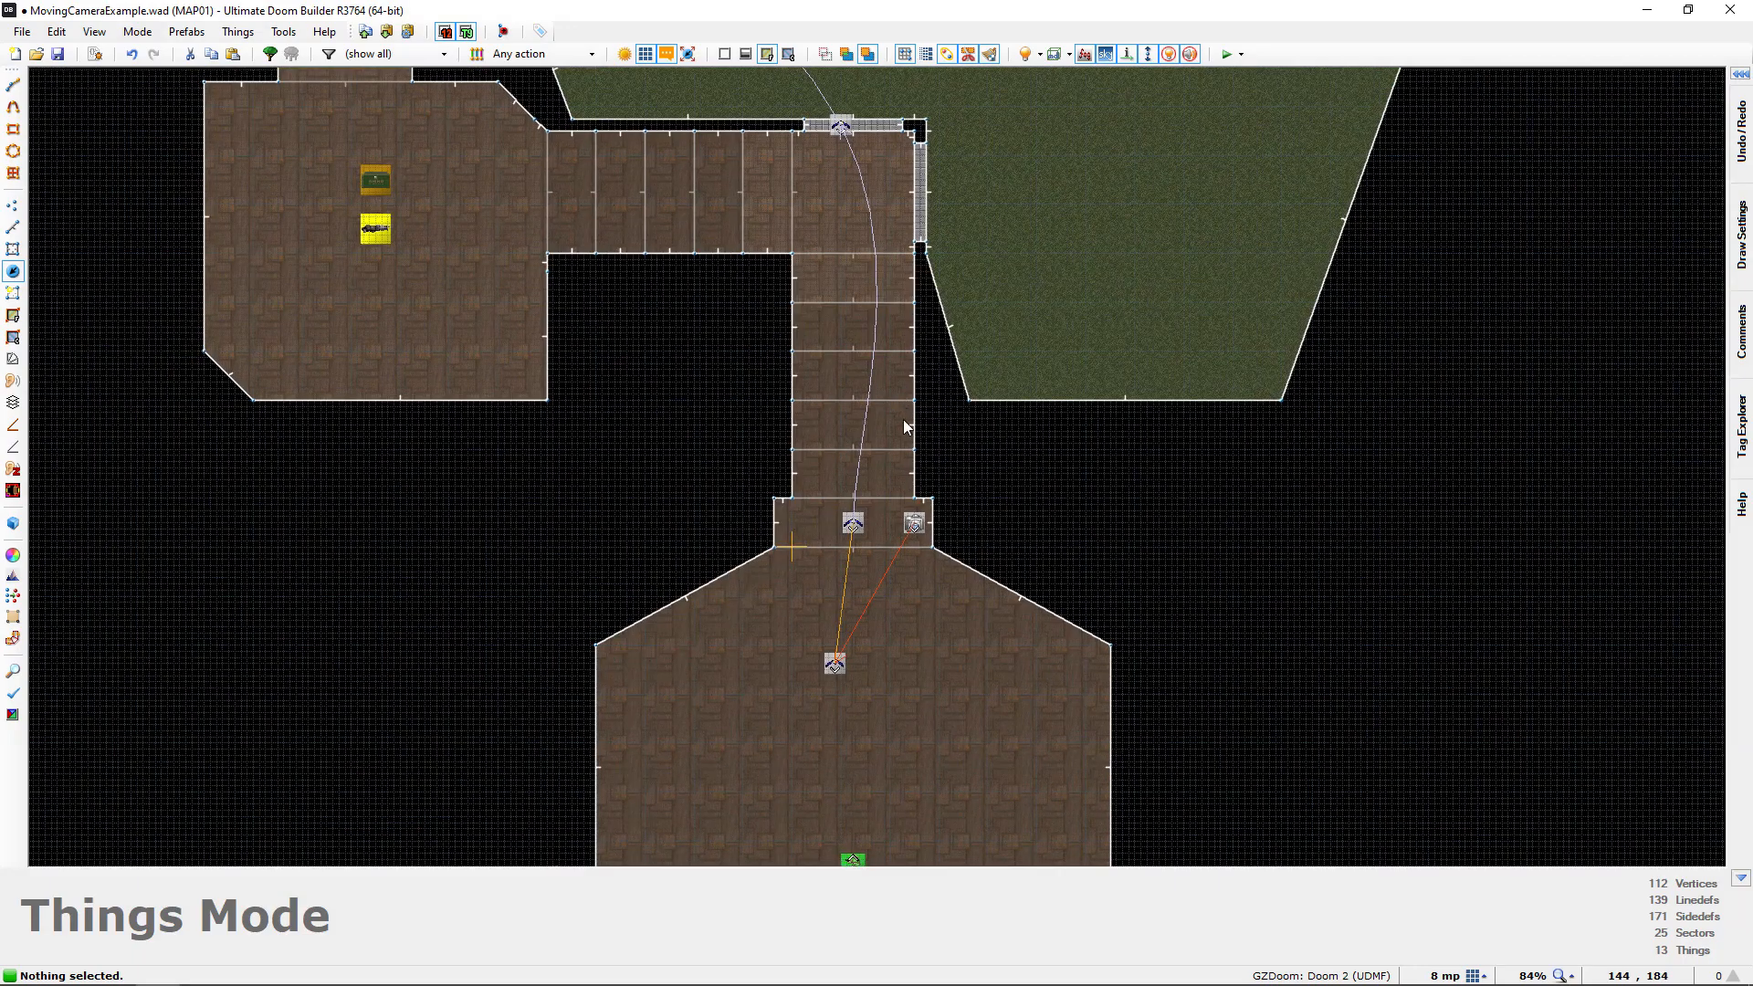
{"action": "scroll", "coordinate": [906, 439], "scroll_direction": "up", "scroll_amount": 3}
{"action": "right_click", "coordinate": [921, 566]}
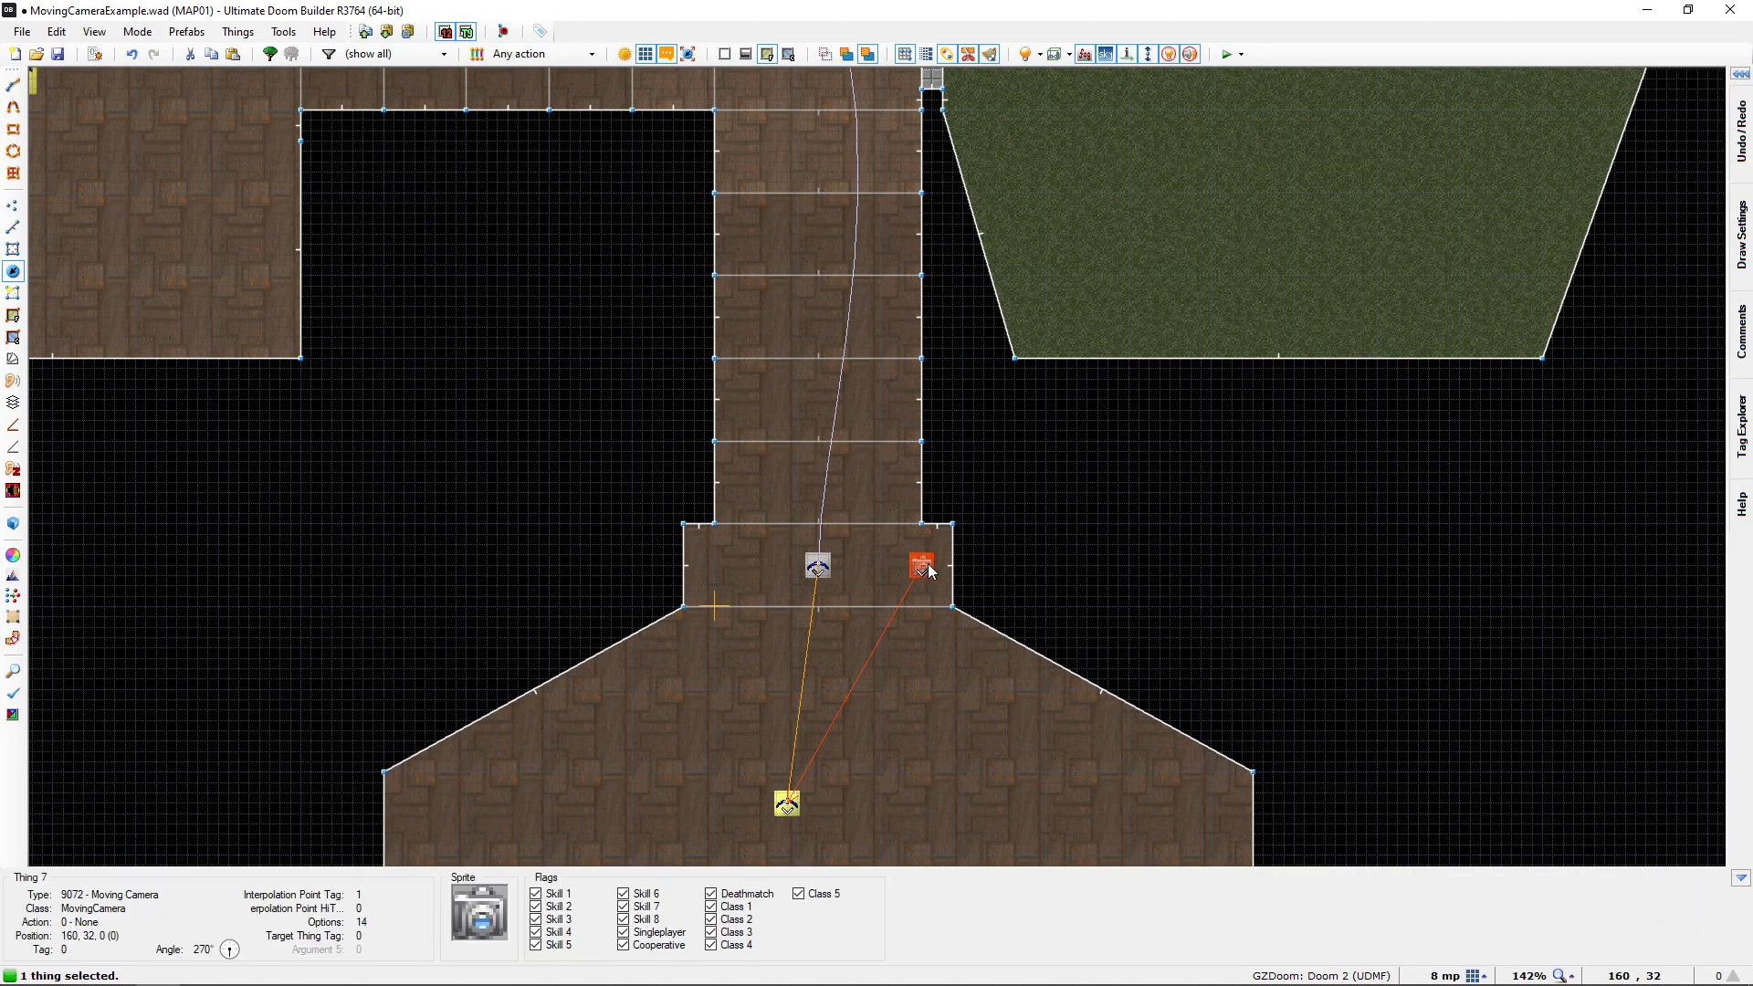
{"action": "left_click", "coordinate": [1326, 471]}
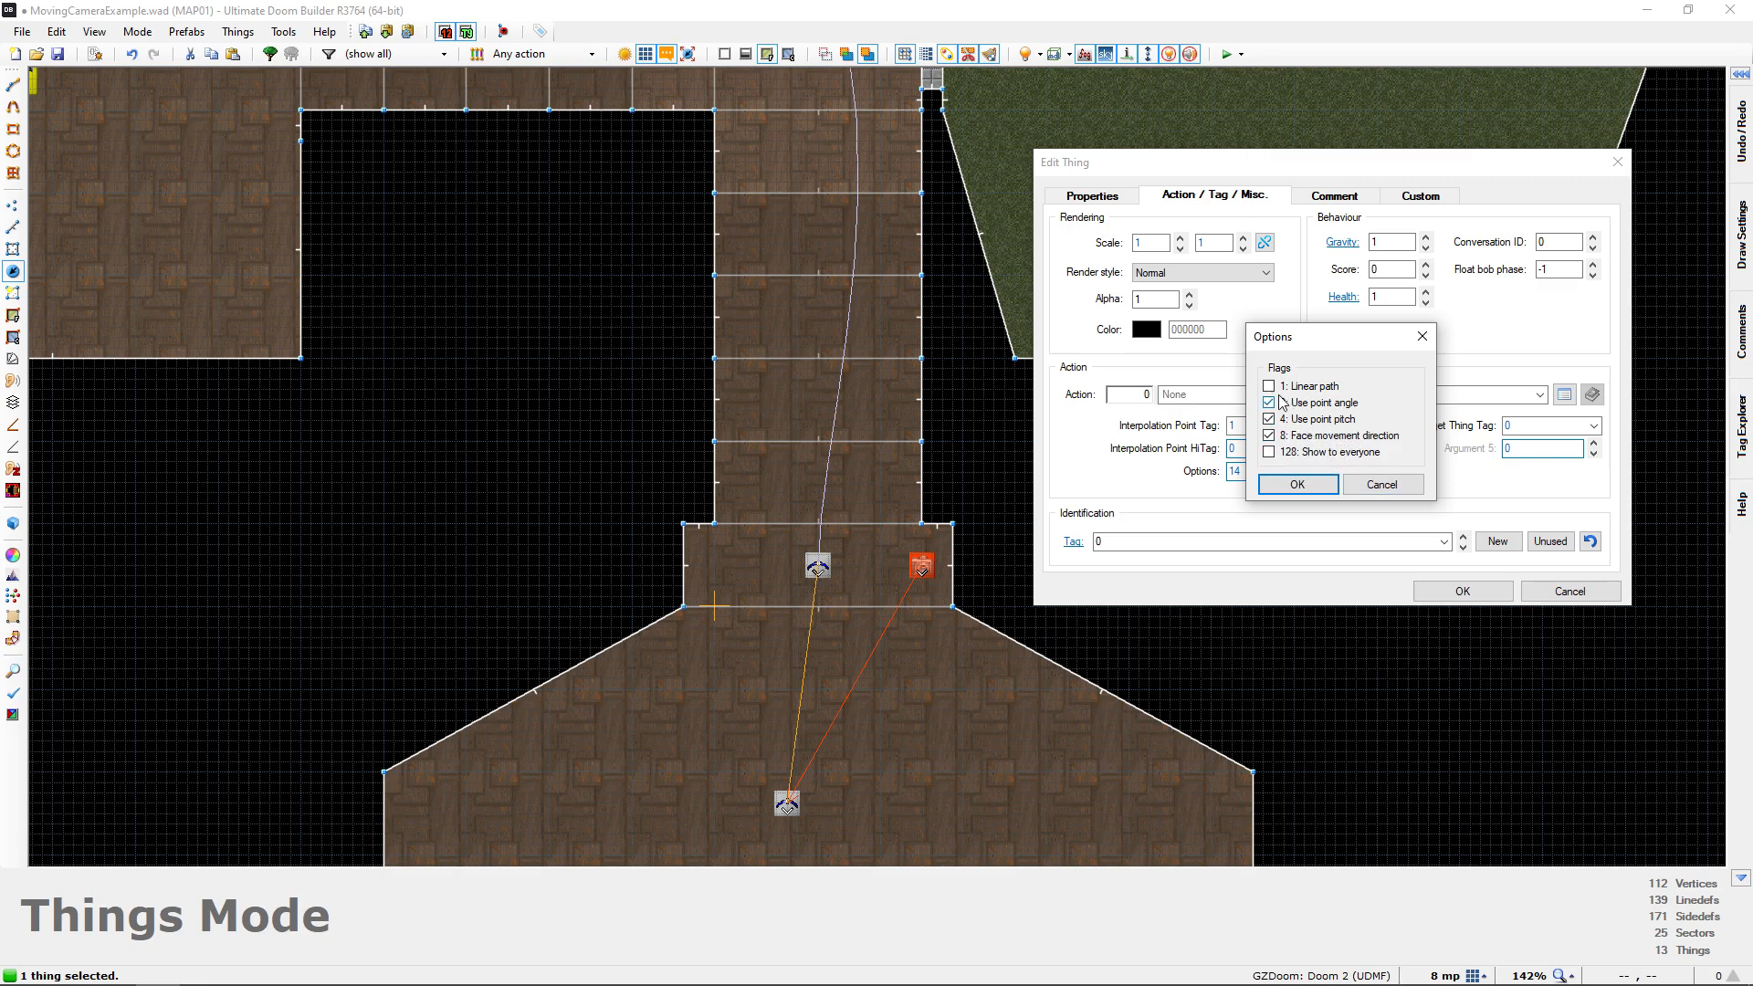
{"action": "left_click", "coordinate": [1297, 484]}
{"action": "left_click", "coordinate": [1462, 591]}
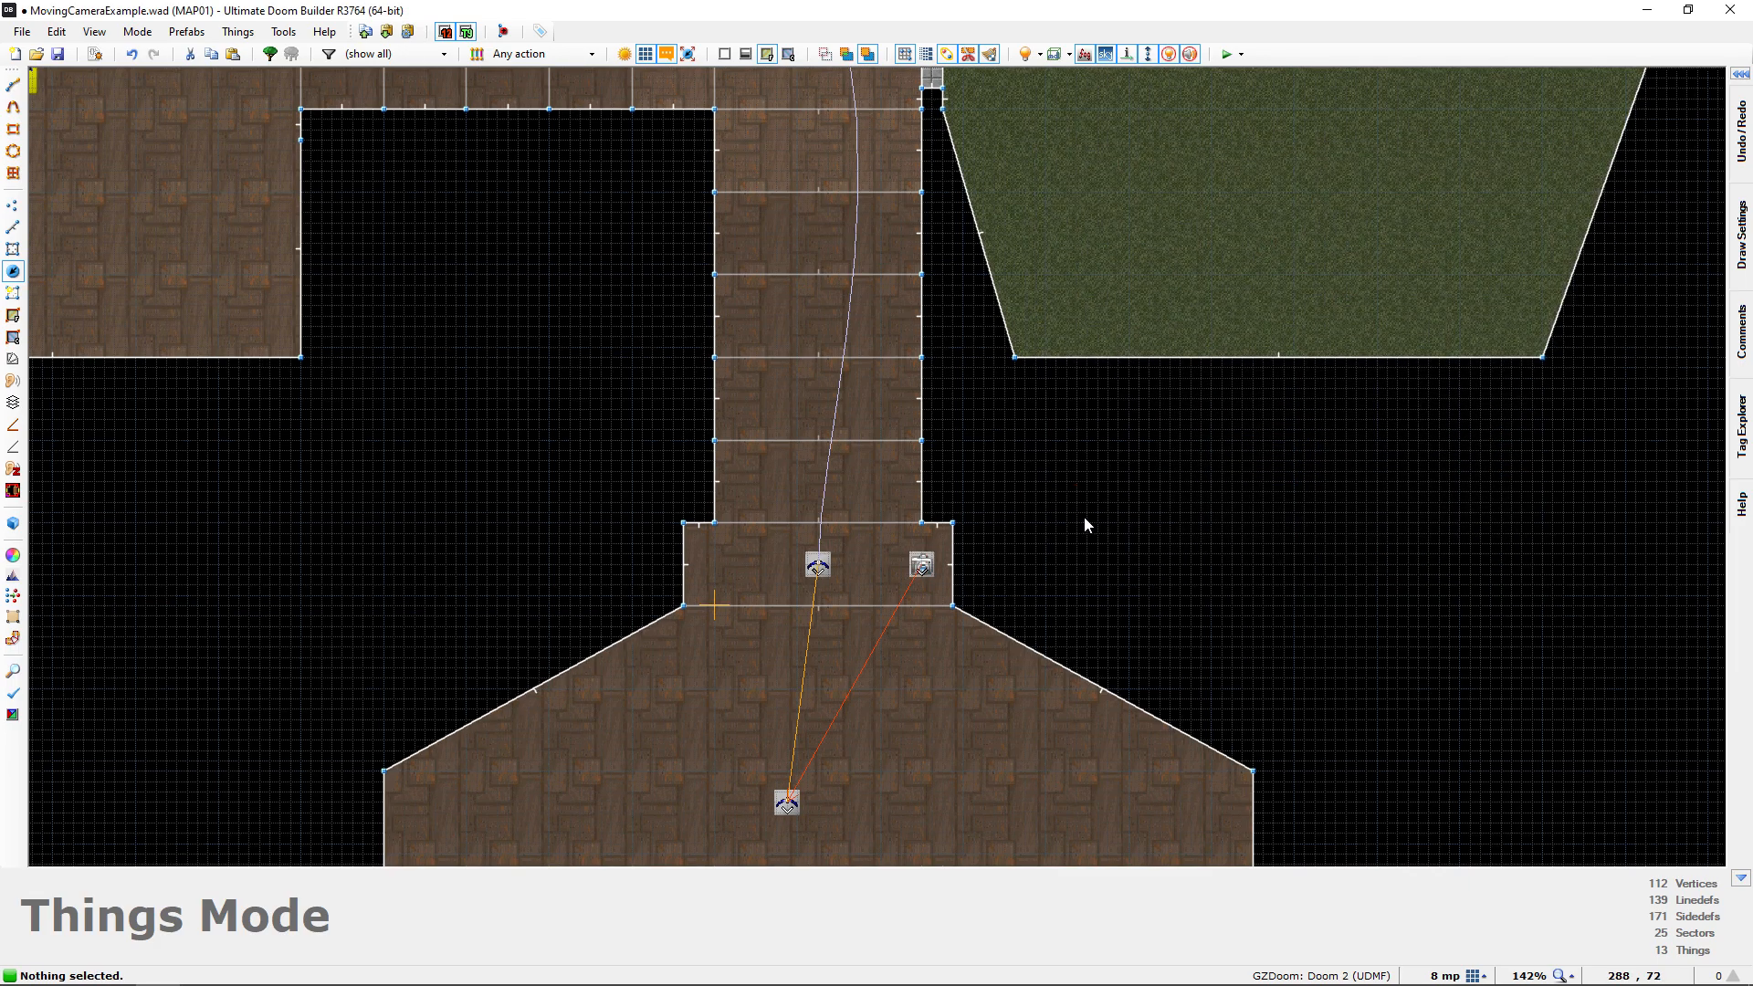
Examine the Interpolation Point at the corridor entrance (tag 2) and its facing direction in 3D from several sides
{"action": "middle_click_drag", "start_coordinate": [1083, 517], "coordinate": [1126, 545]}
{"action": "scroll", "coordinate": [988, 496], "scroll_direction": "down", "scroll_amount": 2}
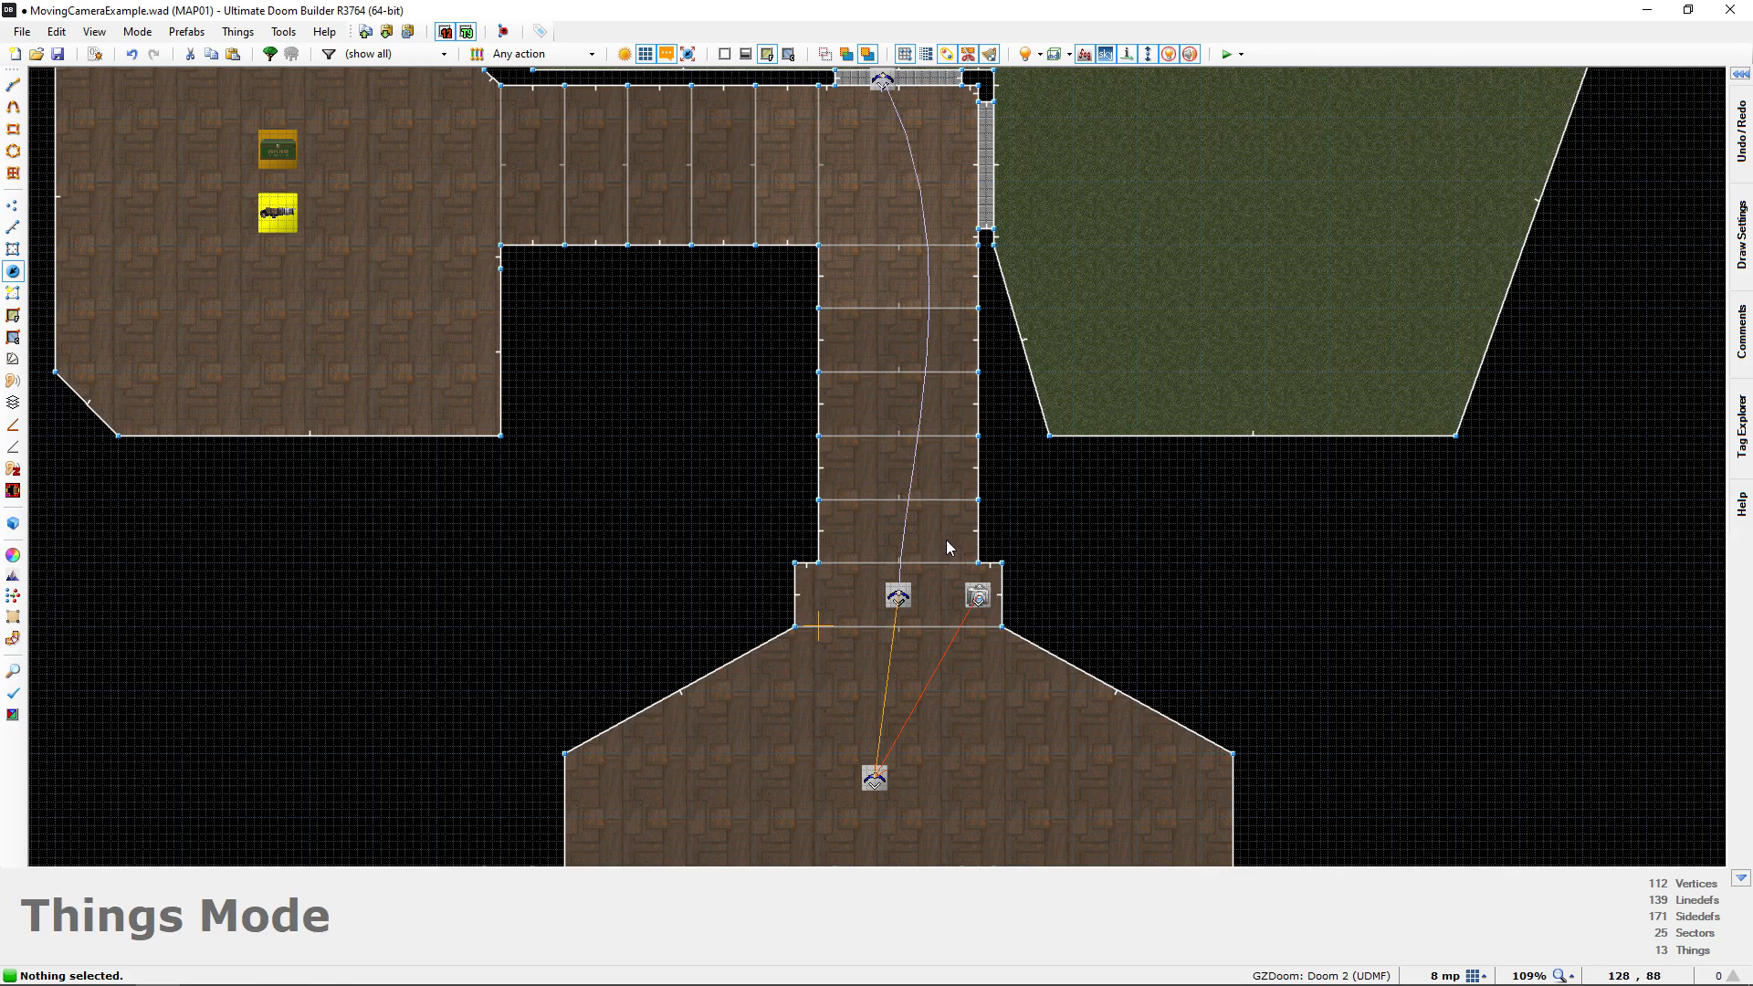
{"action": "scroll", "coordinate": [900, 598], "scroll_direction": "up", "scroll_amount": 3}
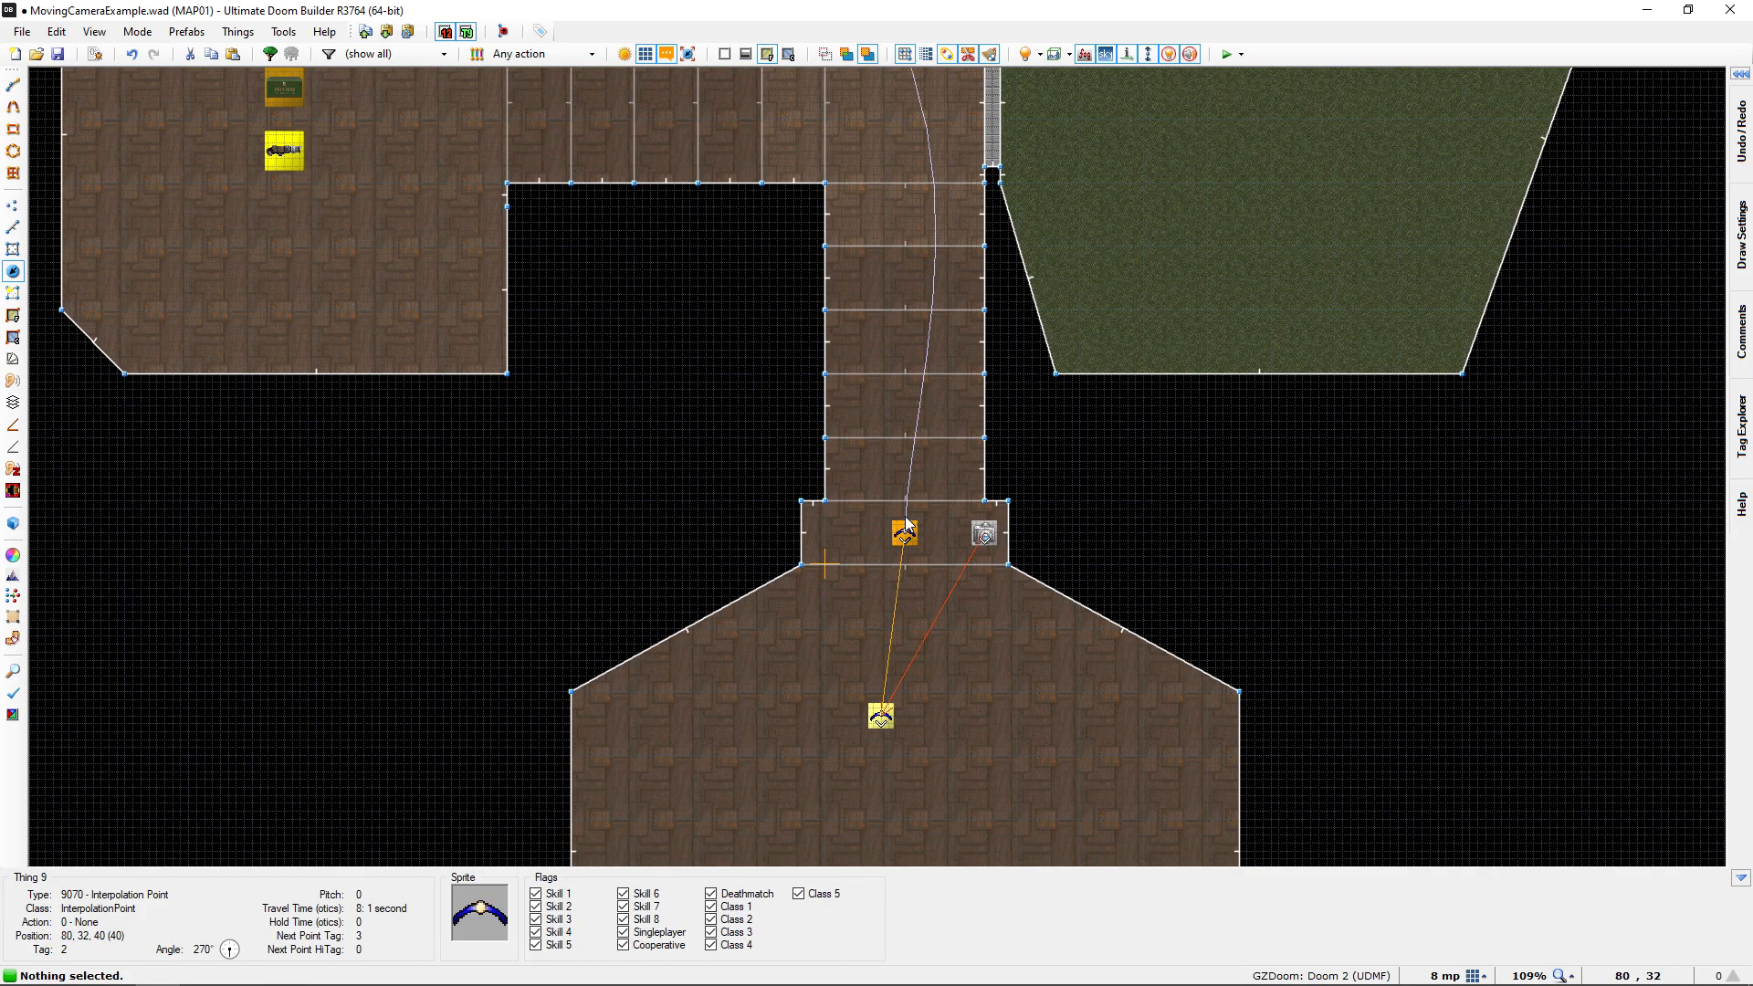
{"action": "key", "text": "q"}
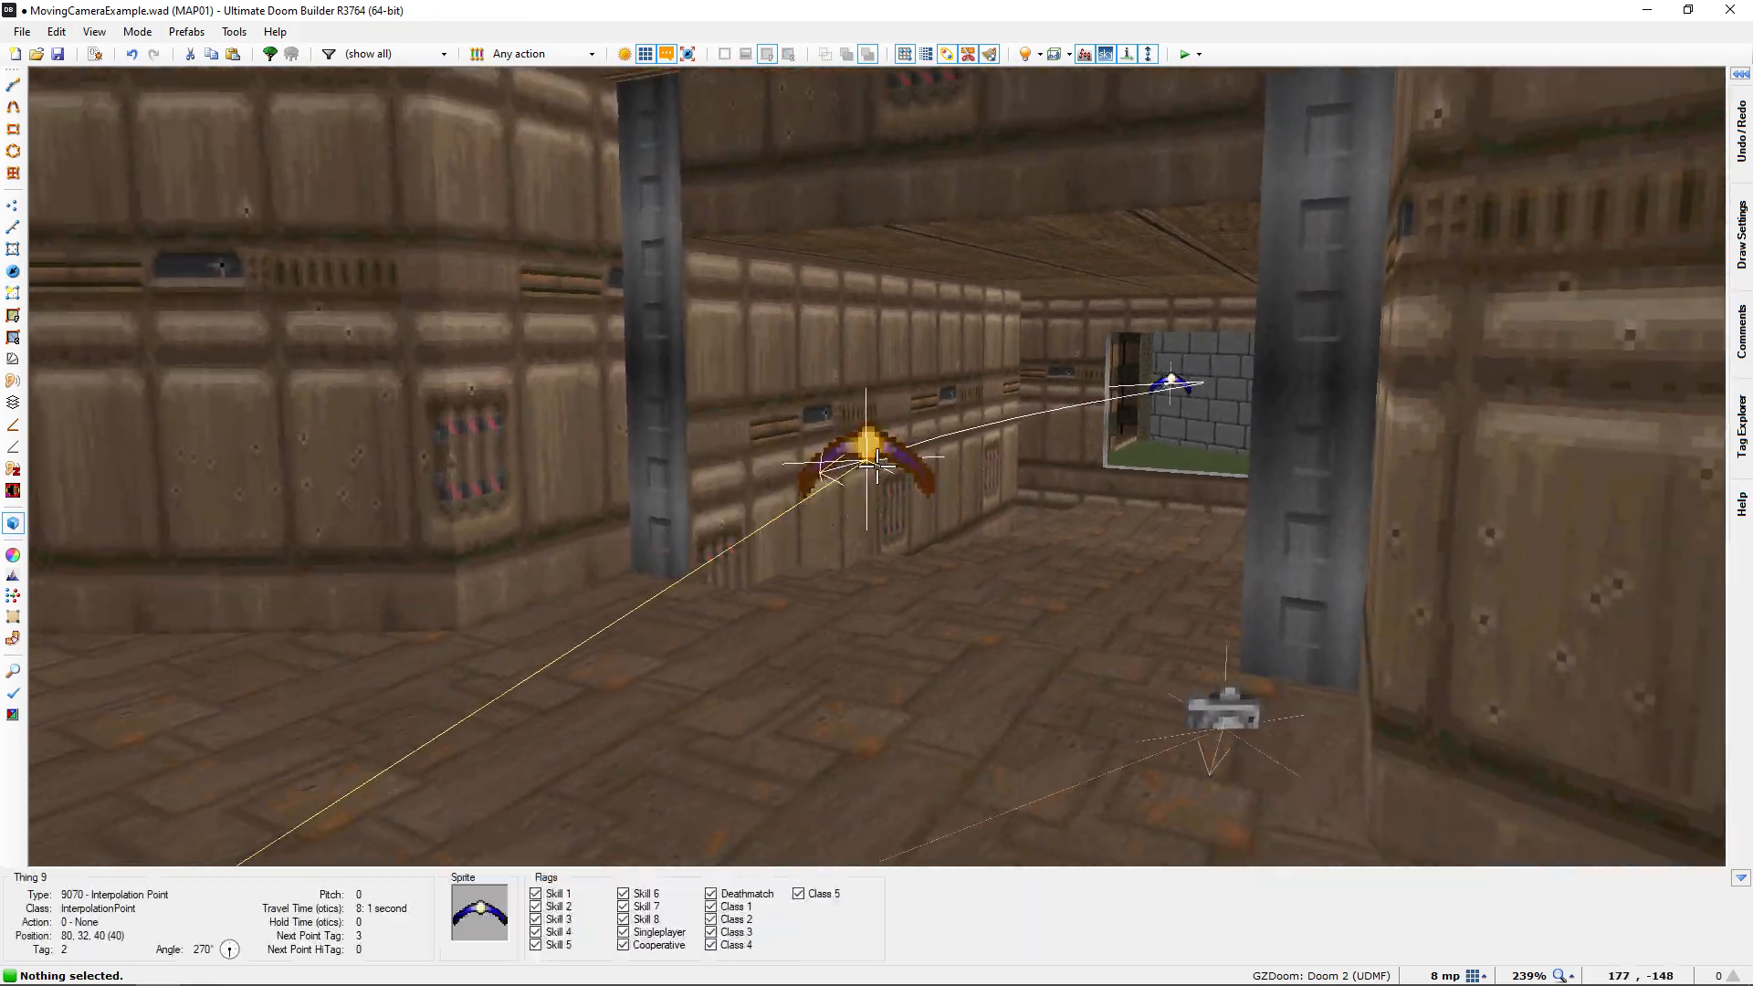
{"action": "key", "text": "d"}
{"action": "key", "text": "e"}
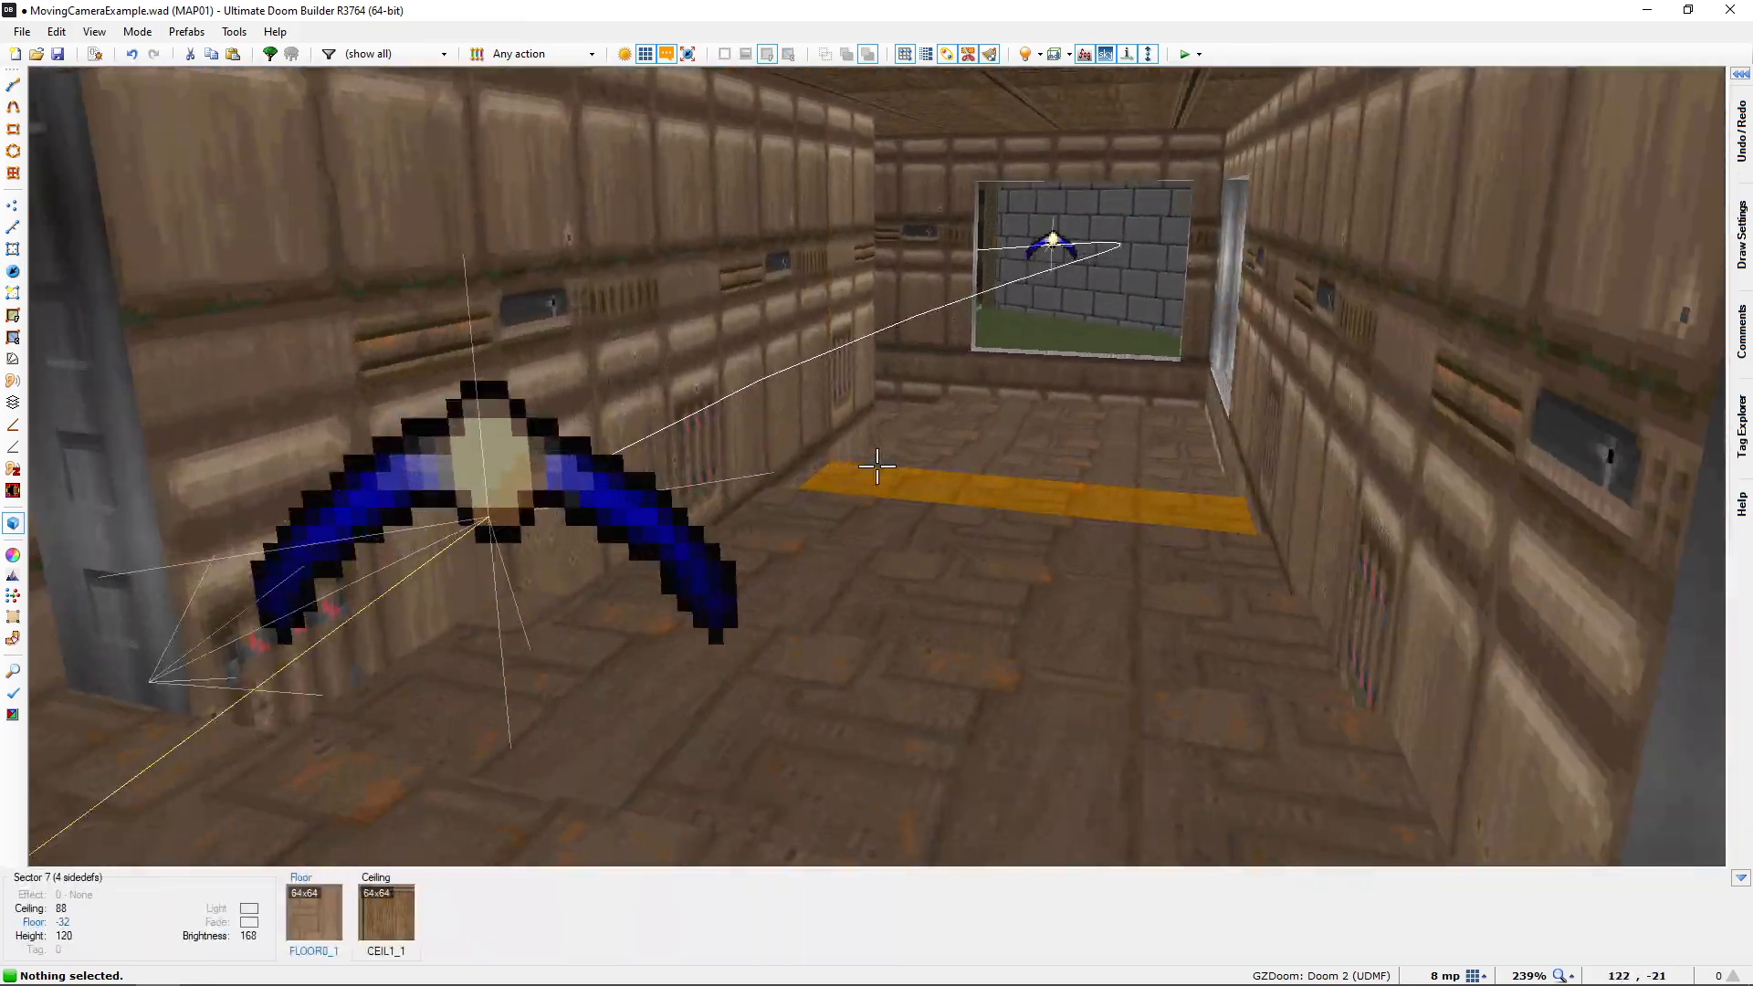
{"action": "key", "text": "d"}
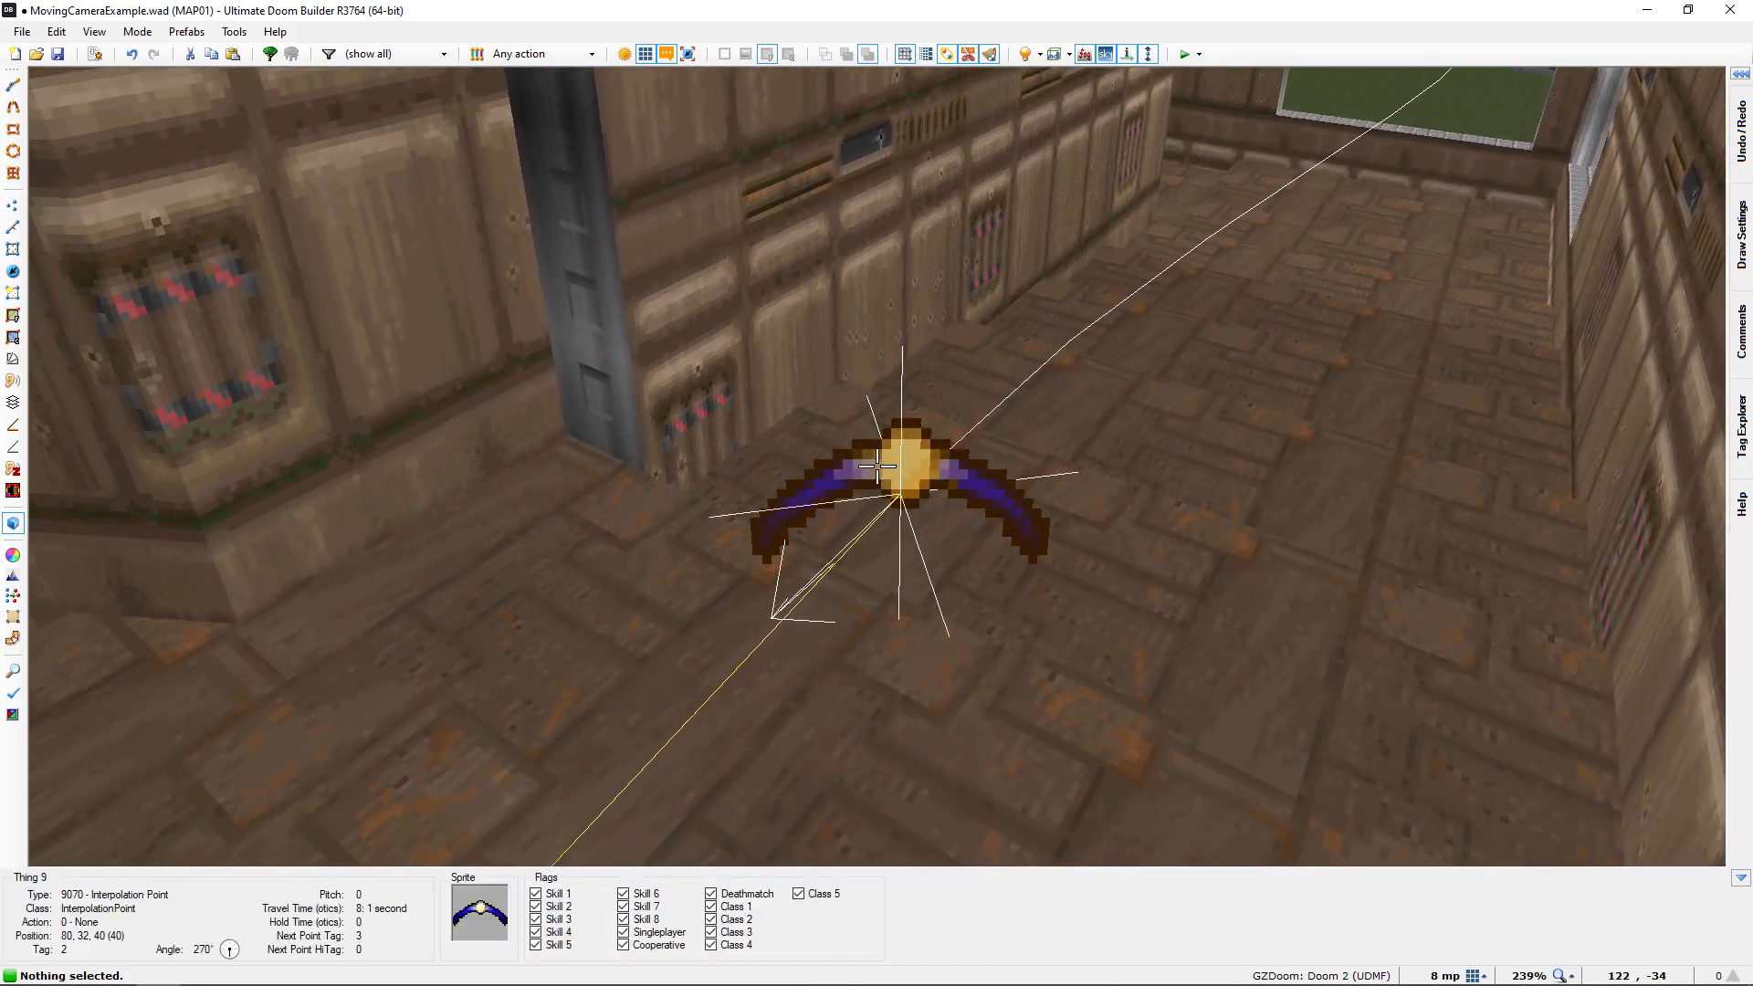
{"action": "key", "text": "s"}
{"action": "key", "text": "e"}
{"action": "key", "text": "d"}
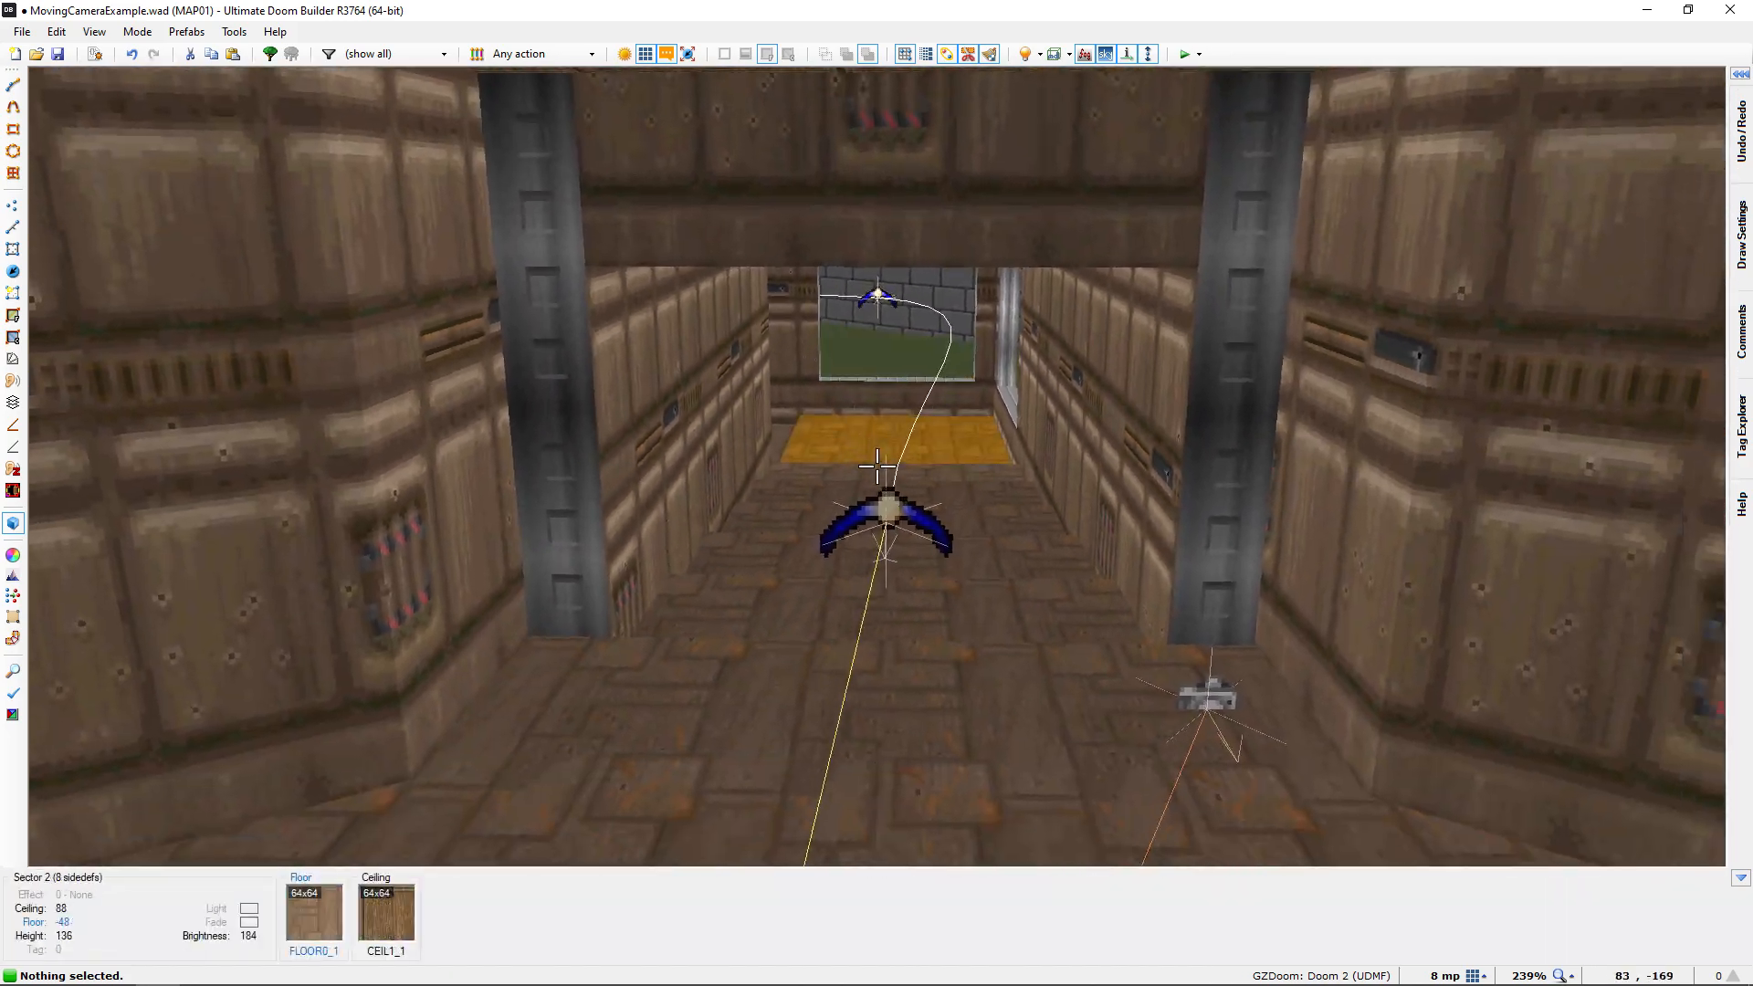
{"action": "key", "text": "e"}
{"action": "key", "text": "e"}
{"action": "key", "text": "d"}
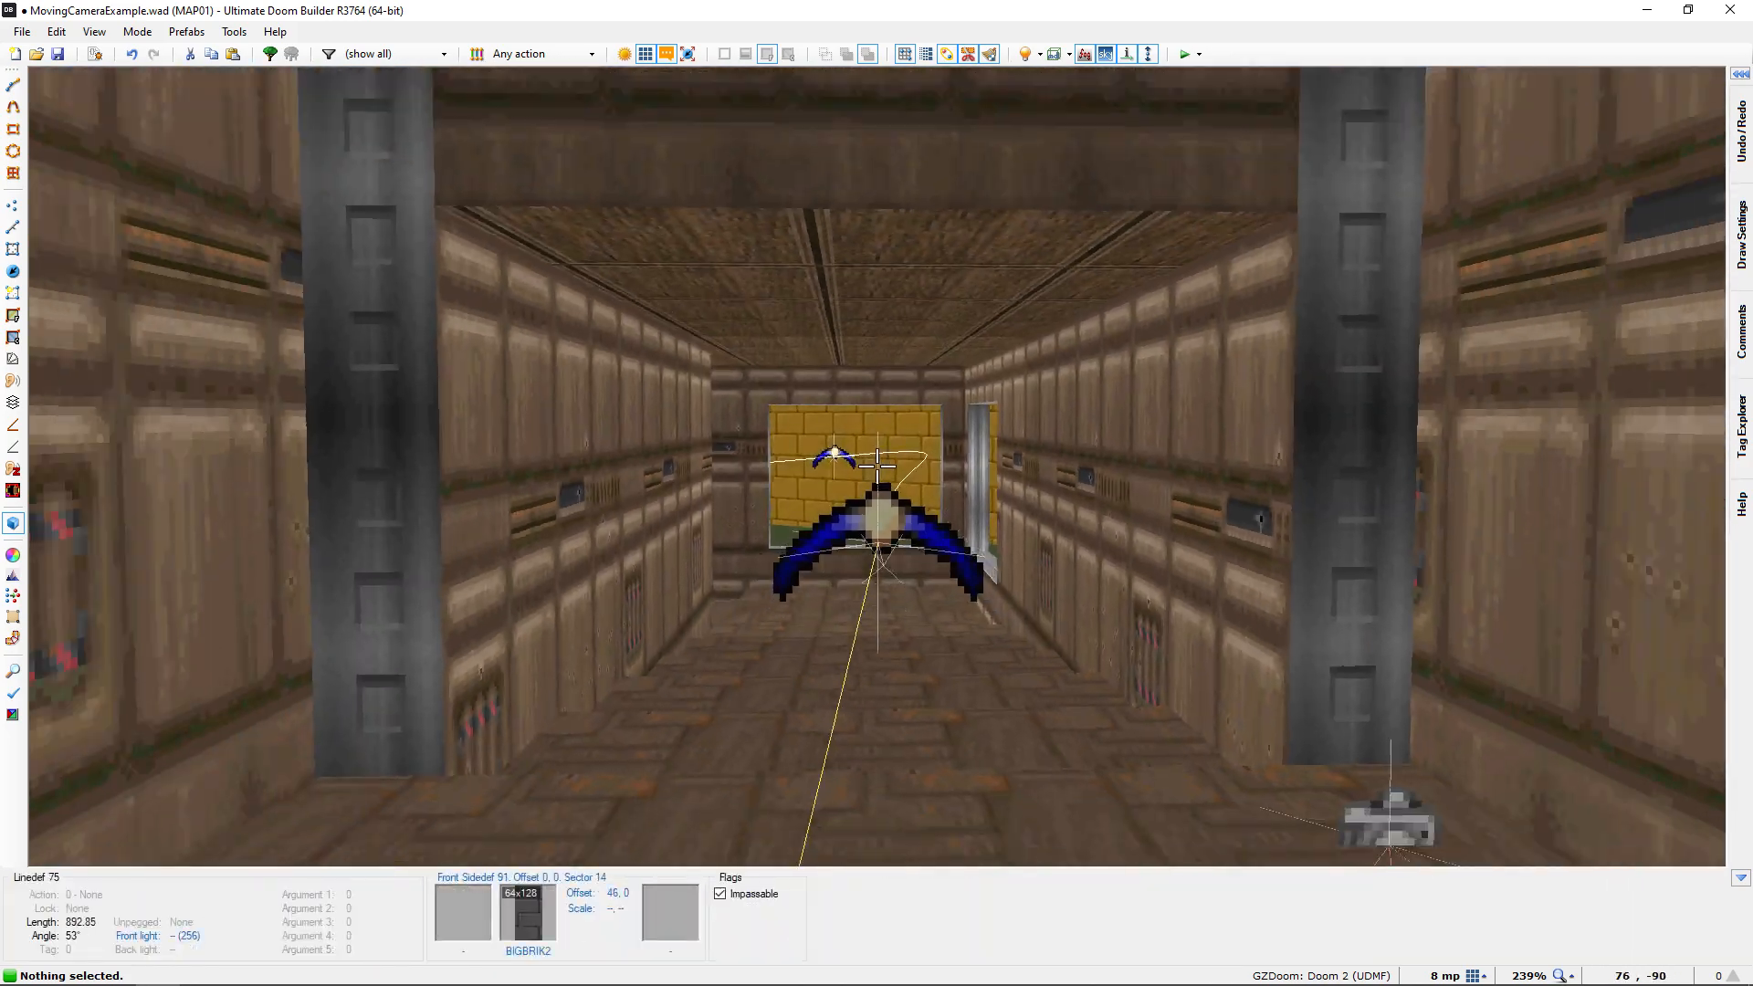
{"action": "key", "text": "e"}
{"action": "key", "text": "s"}
{"action": "key", "text": "e"}
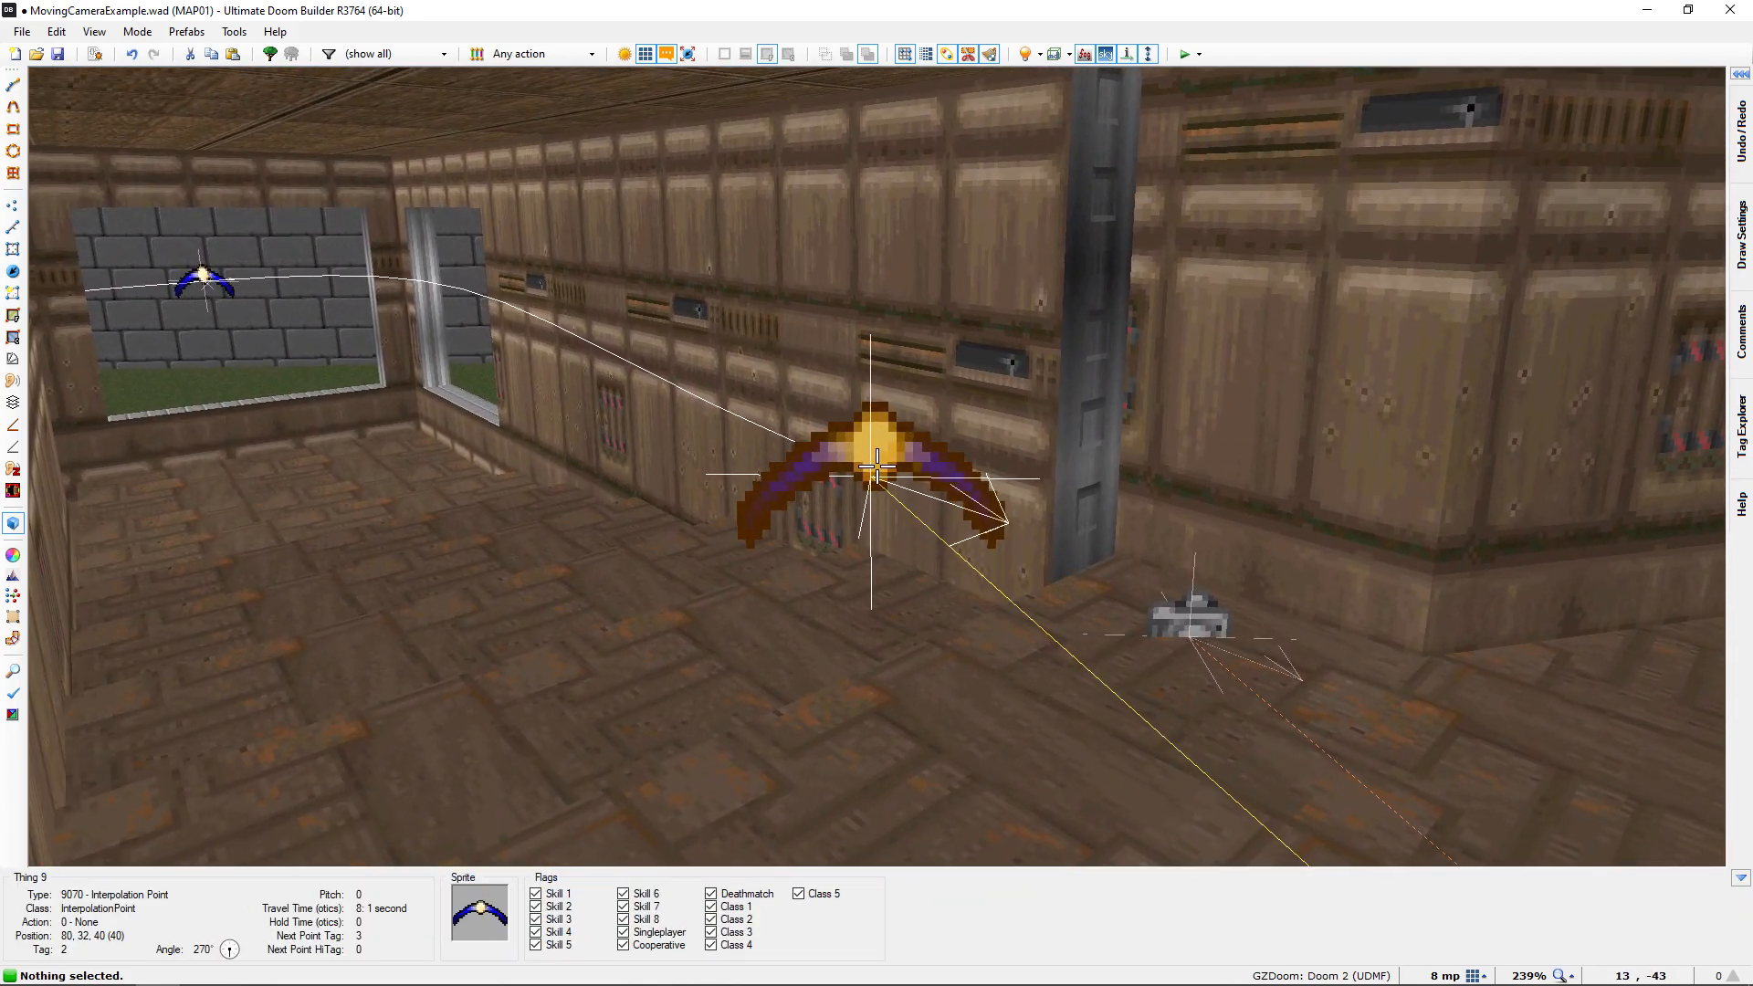
Follow the path in 3D past the corridor window to the porch points, and recheck the Moving Camera and window point
{"action": "key", "text": "e"}
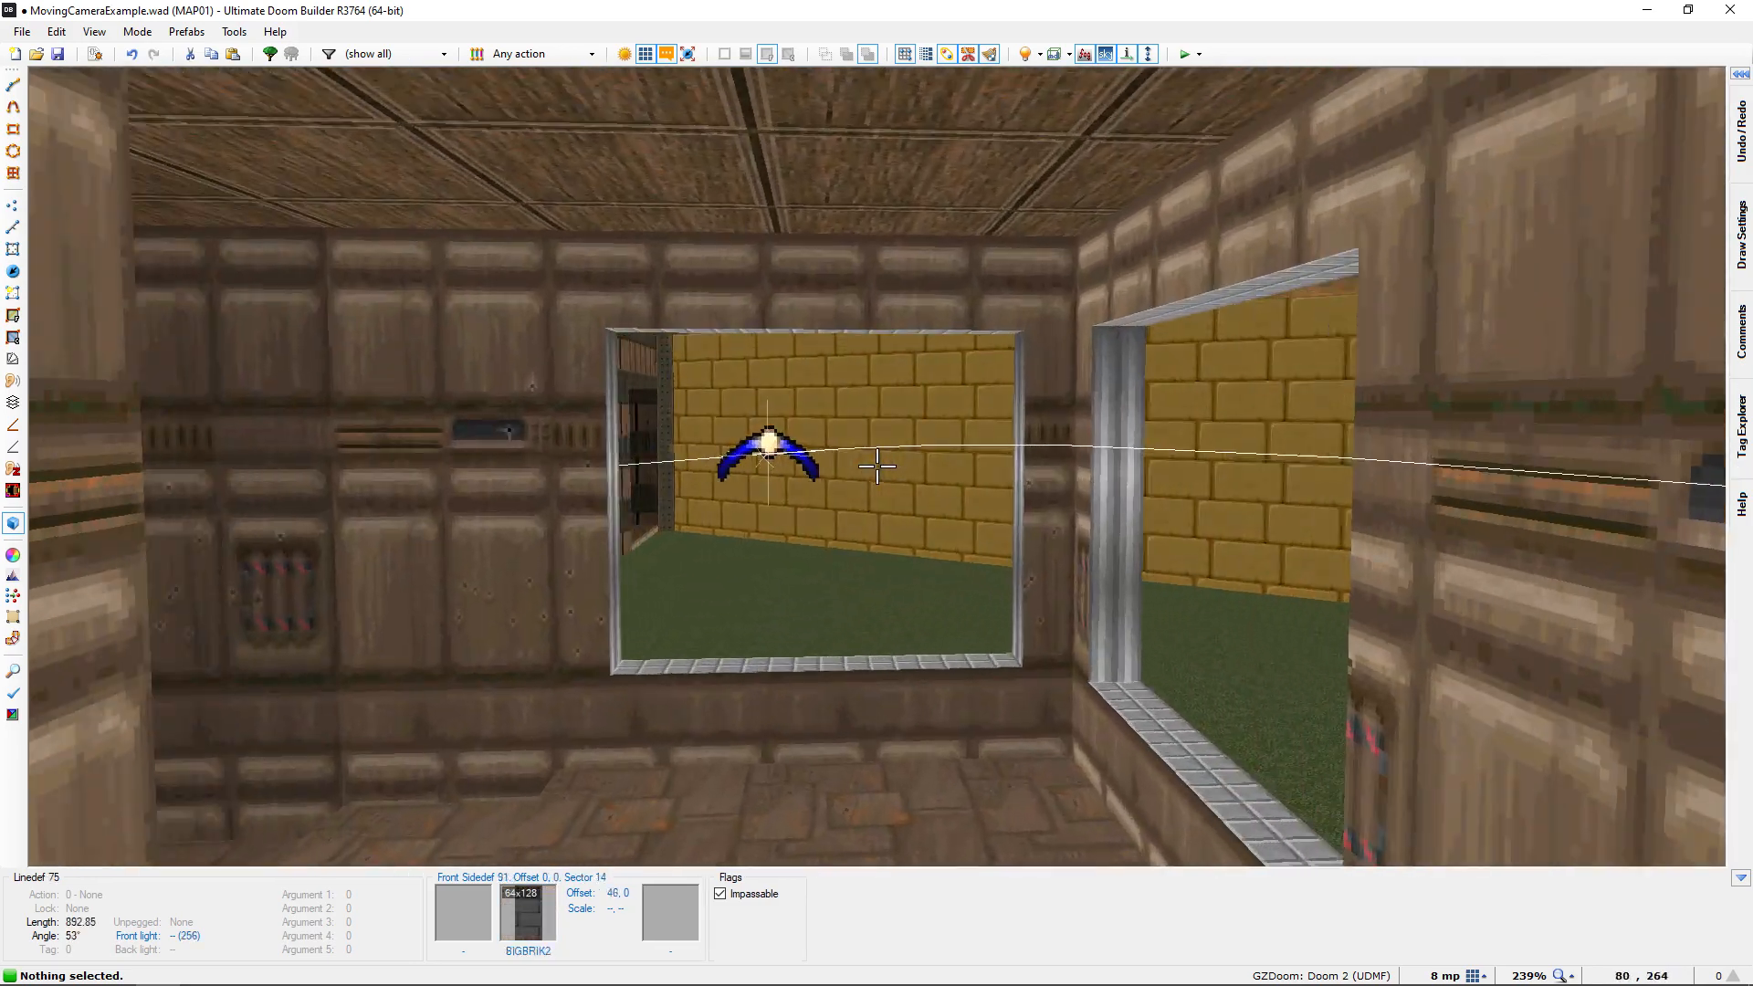
{"action": "key", "text": "e"}
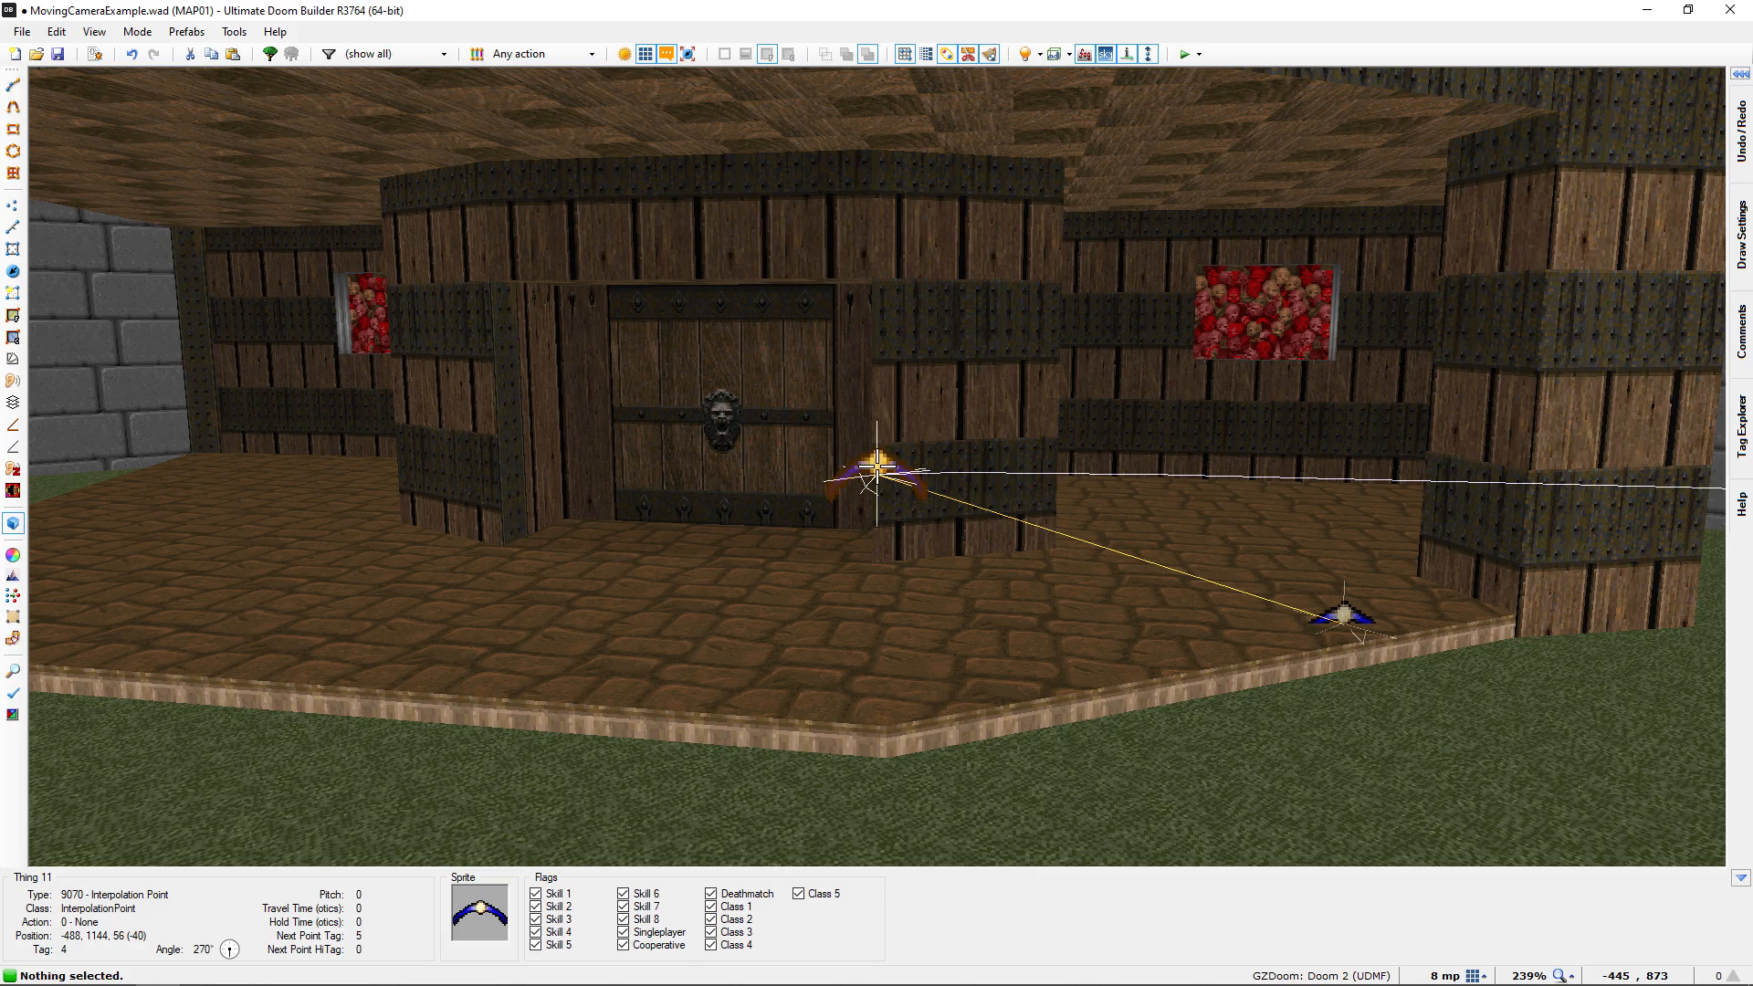
{"action": "key", "text": "d"}
{"action": "key", "text": "d"}
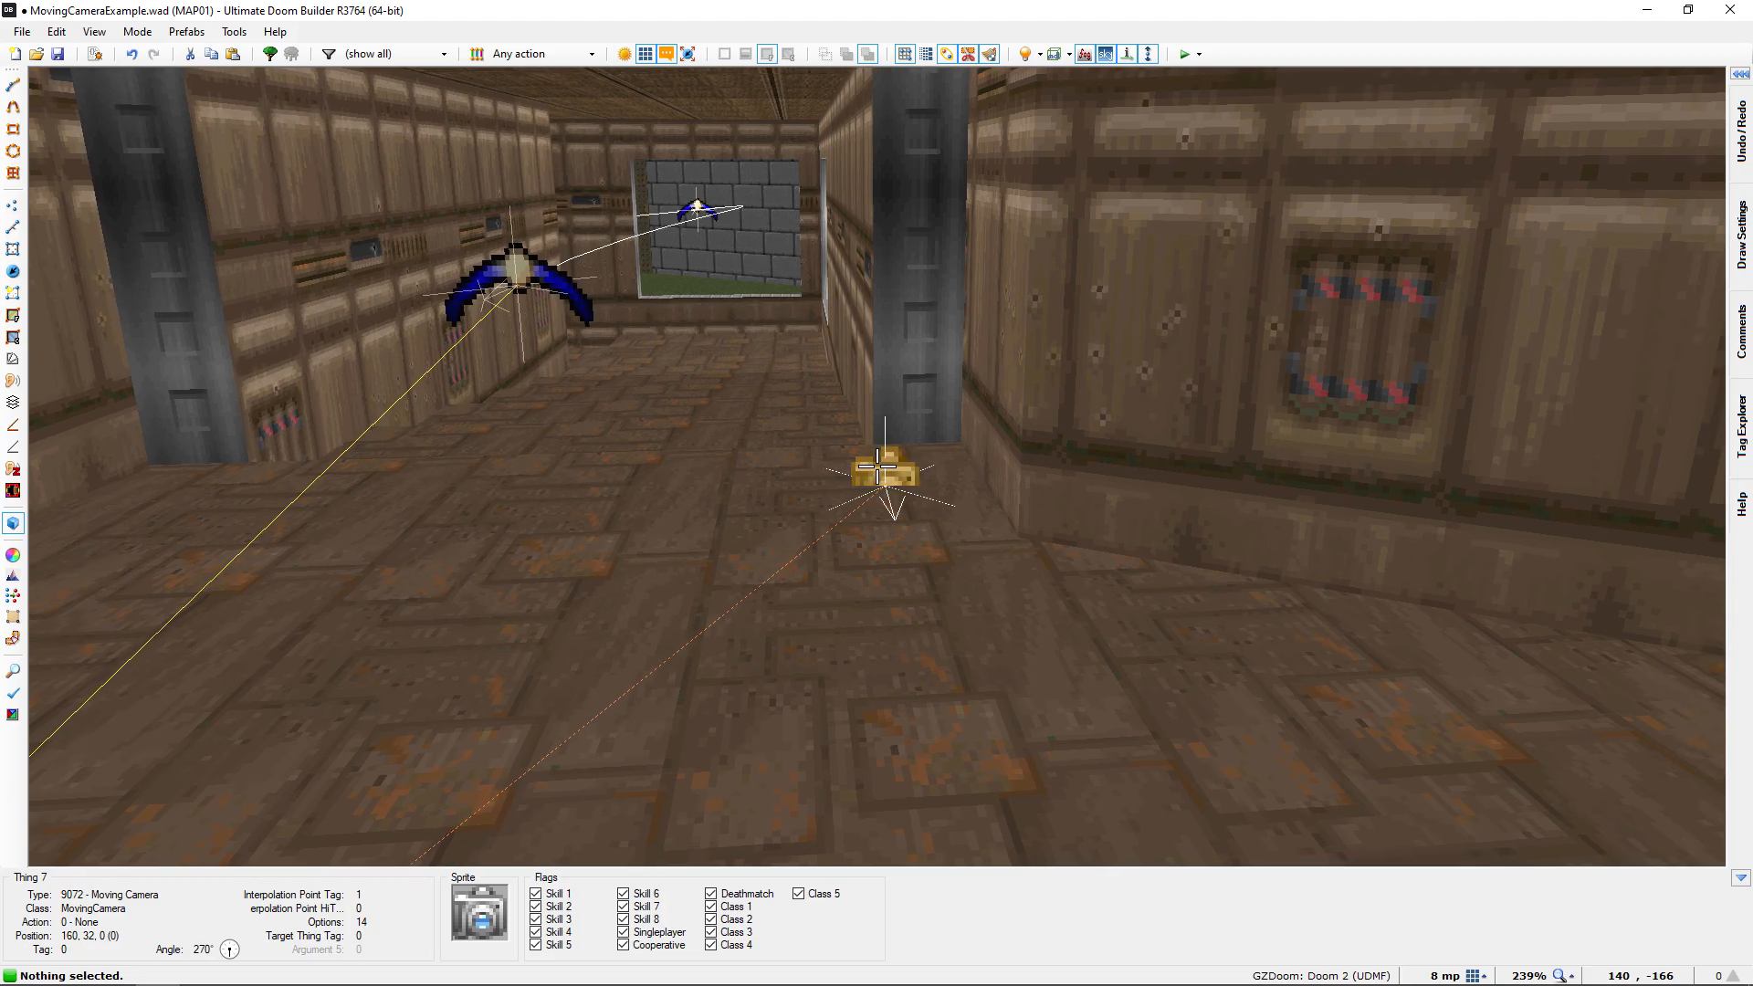
{"action": "key", "text": "w"}
{"action": "key", "text": "w"}
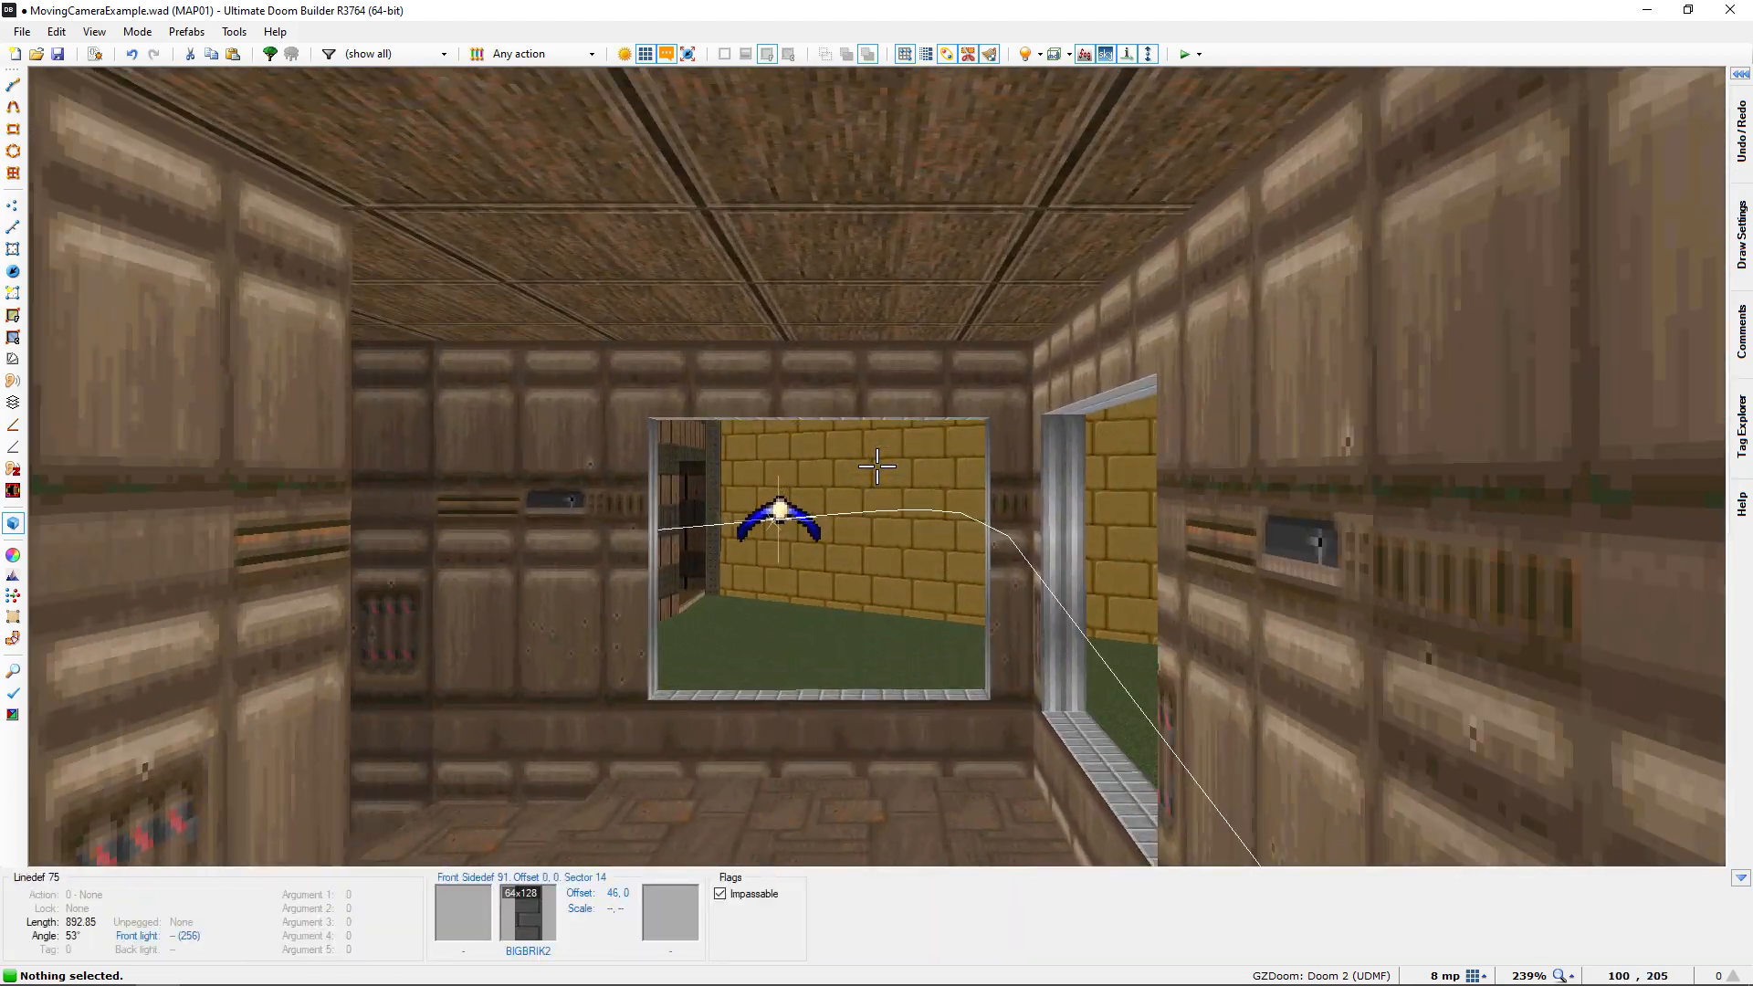
{"action": "key", "text": "q"}
Look over the whole camera path on the map and save the map
{"action": "scroll", "coordinate": [856, 502], "scroll_direction": "down", "scroll_amount": 7}
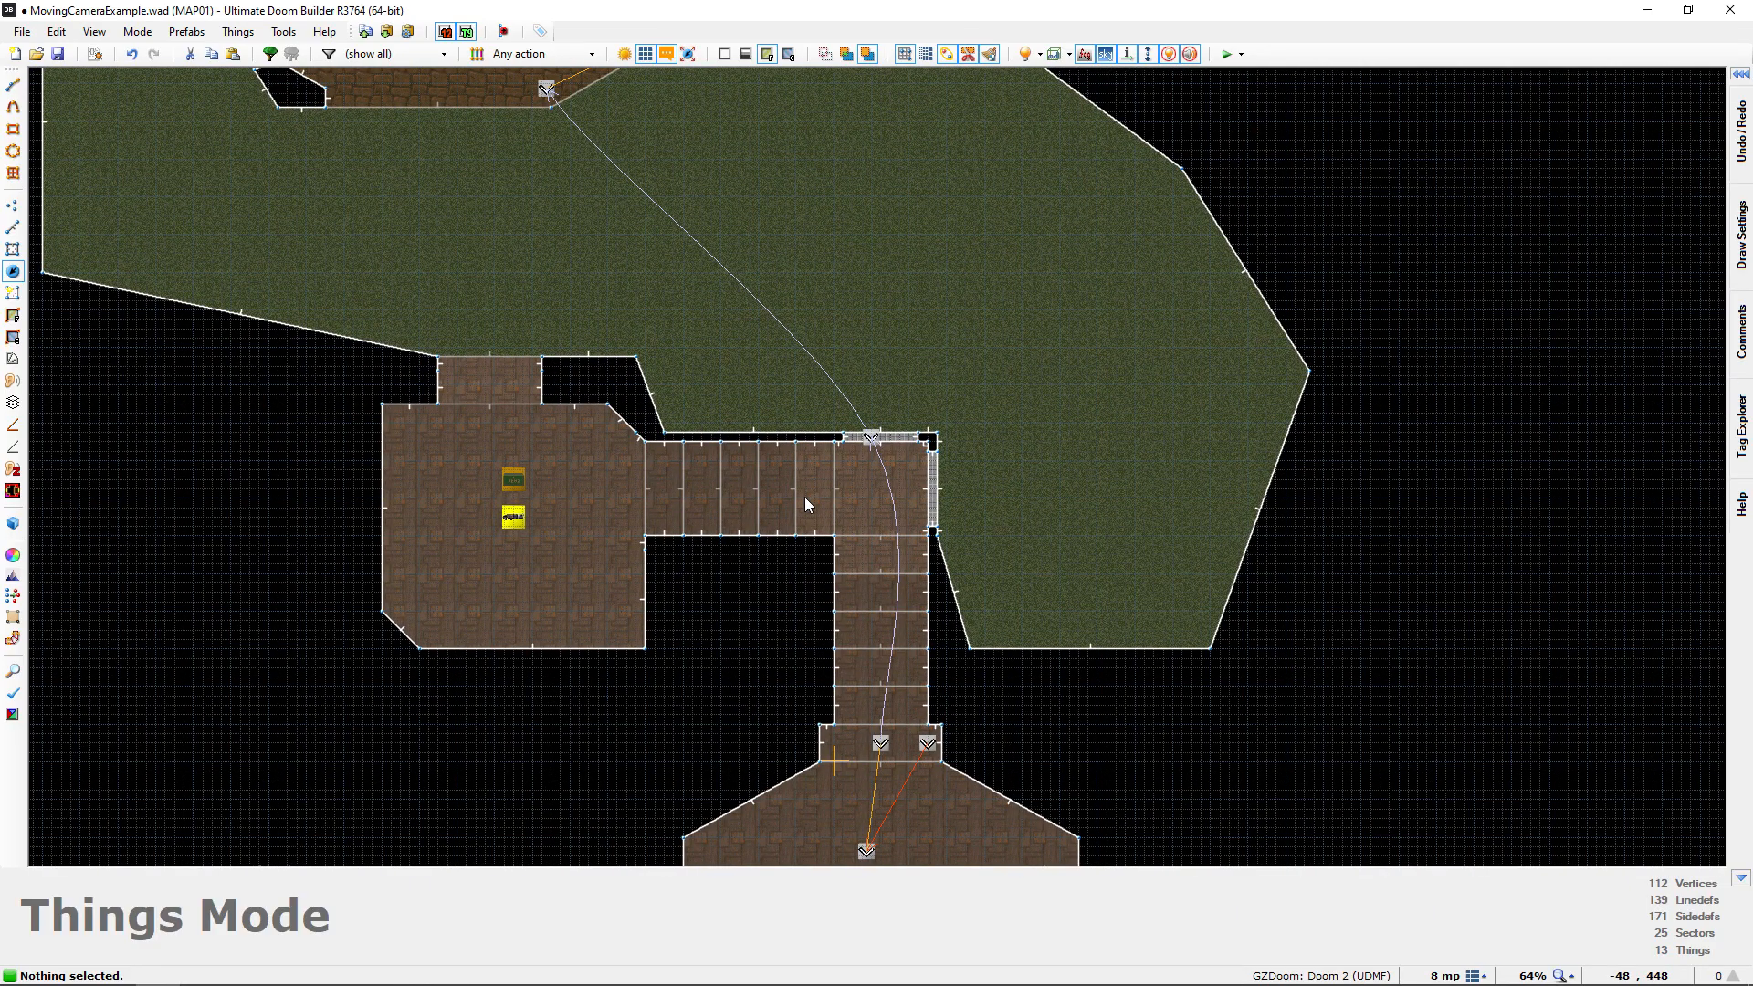
{"action": "scroll", "coordinate": [805, 504], "scroll_direction": "down", "scroll_amount": 1}
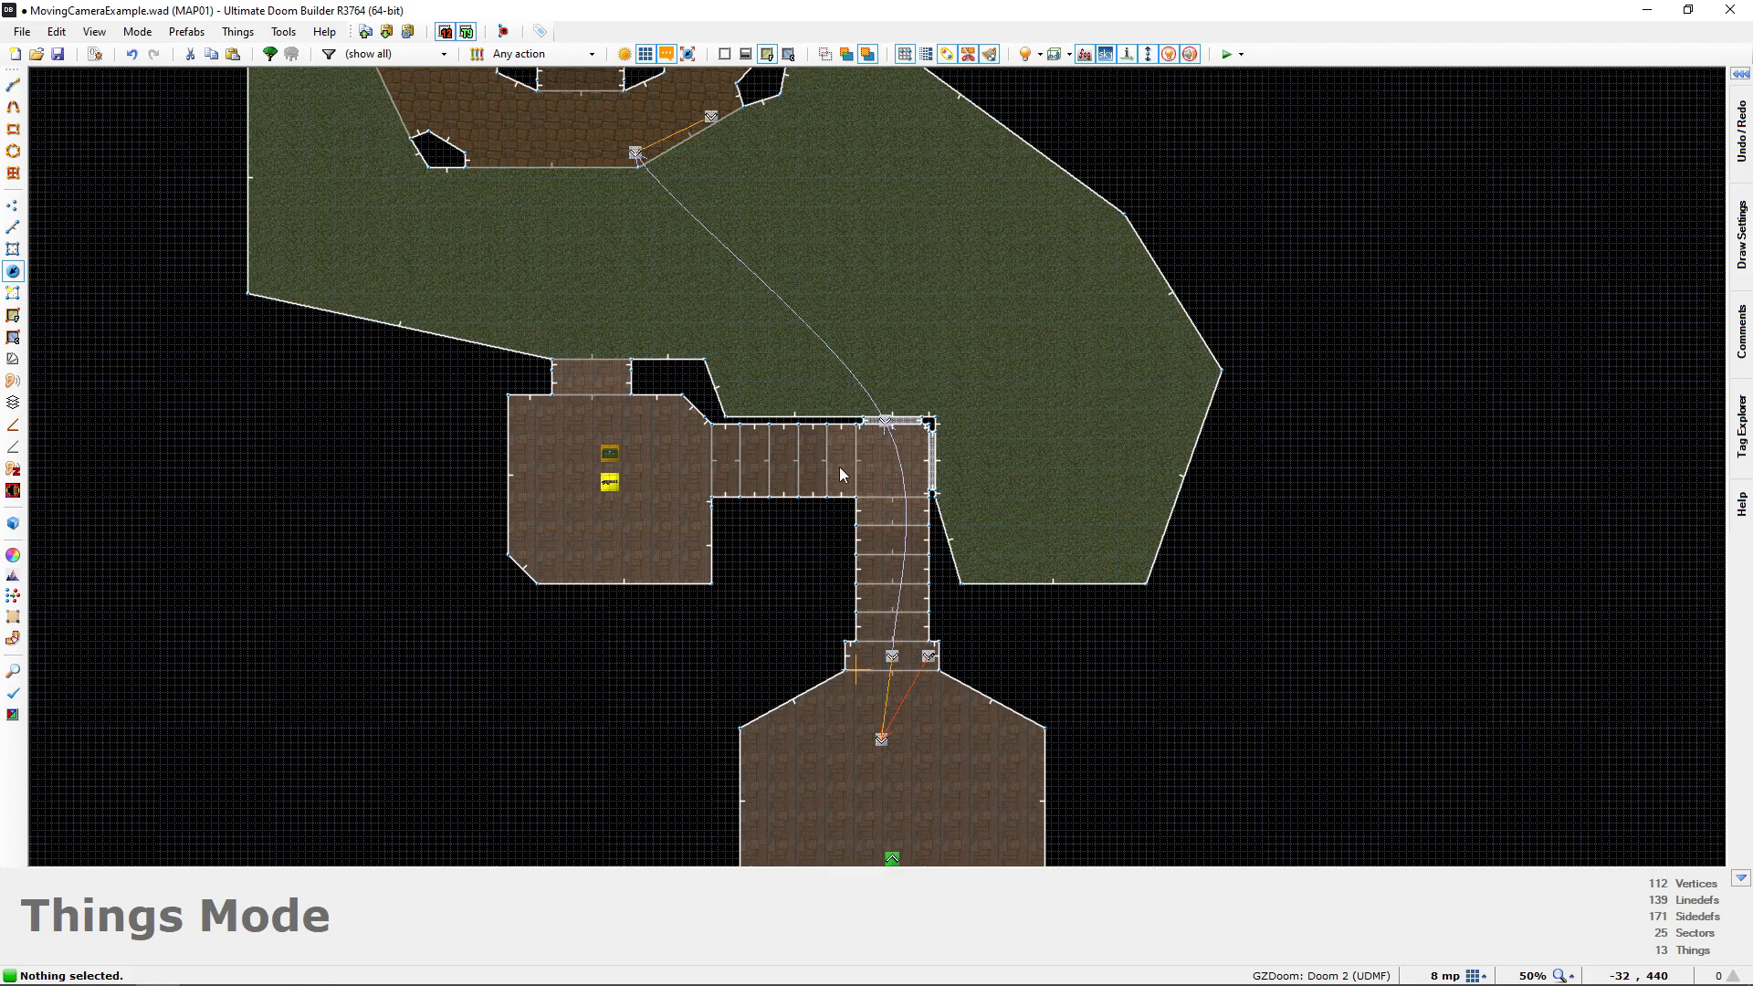
{"action": "middle_click_drag", "start_coordinate": [842, 475], "coordinate": [822, 334]}
{"action": "key", "text": "ctrl+s"}
Open the map's script editor and add the line #include "zcommon.acs" to SCRIPTS, followed by a blank line
{"action": "scroll", "coordinate": [829, 461], "scroll_direction": "up", "scroll_amount": 5}
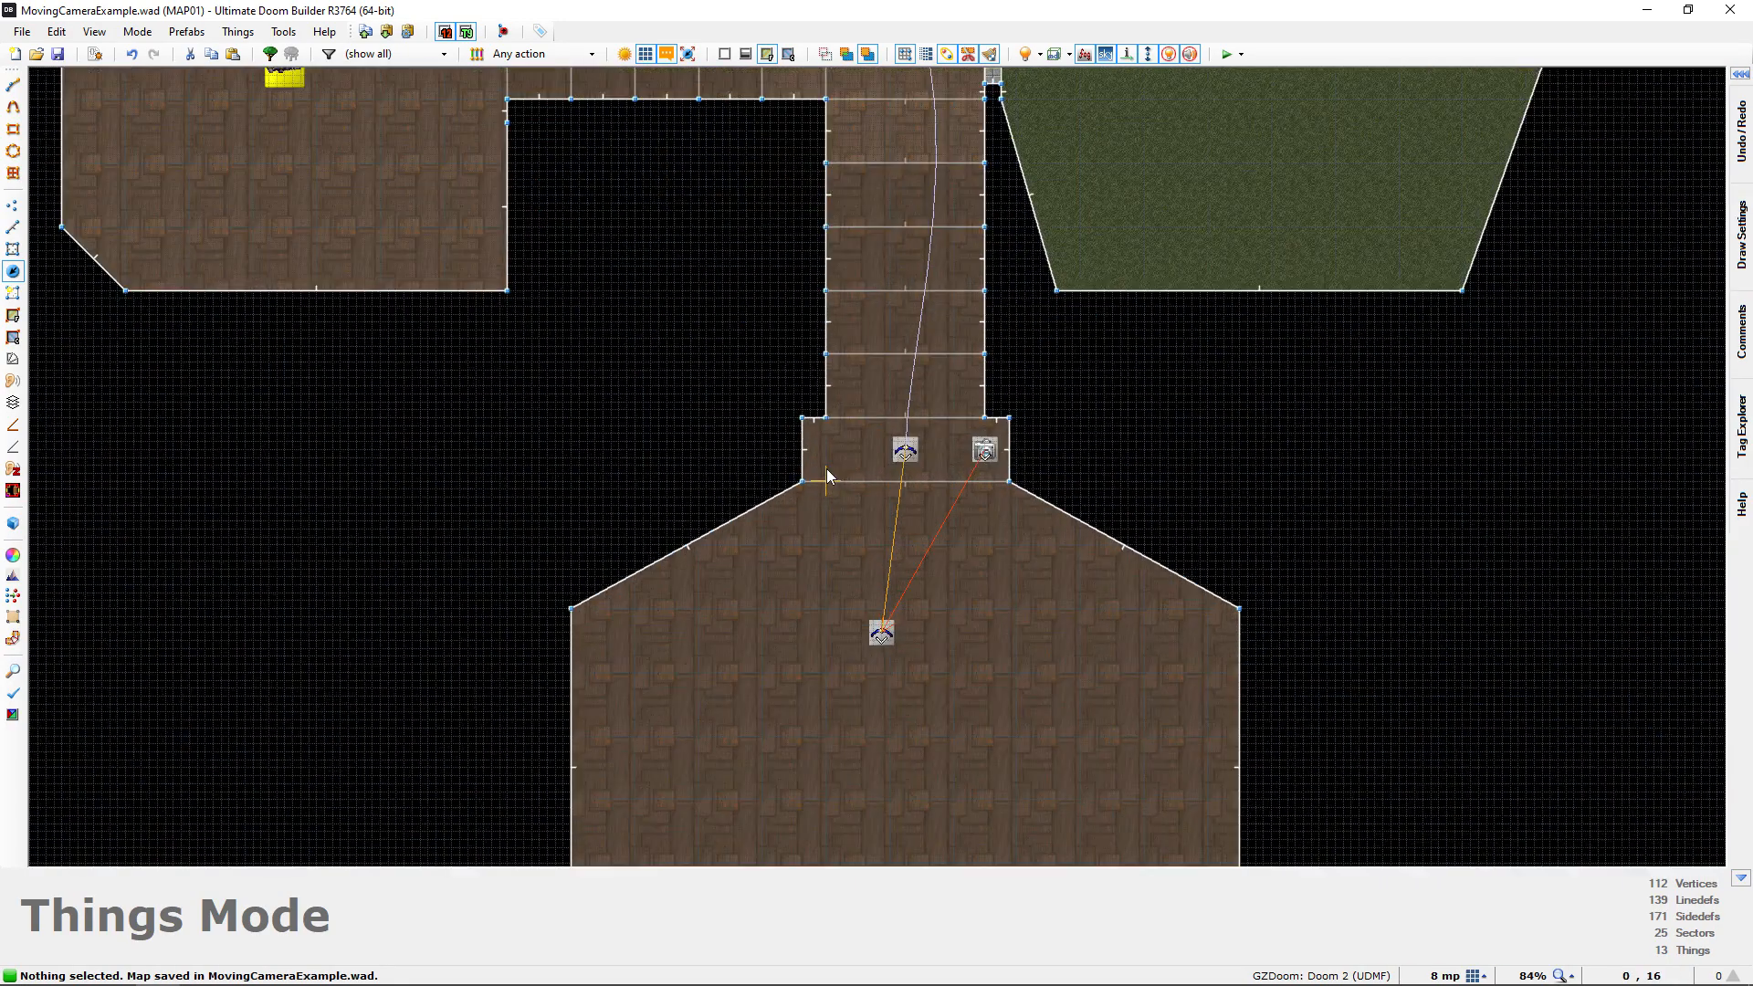
{"action": "scroll", "coordinate": [924, 490], "scroll_direction": "up", "scroll_amount": 1}
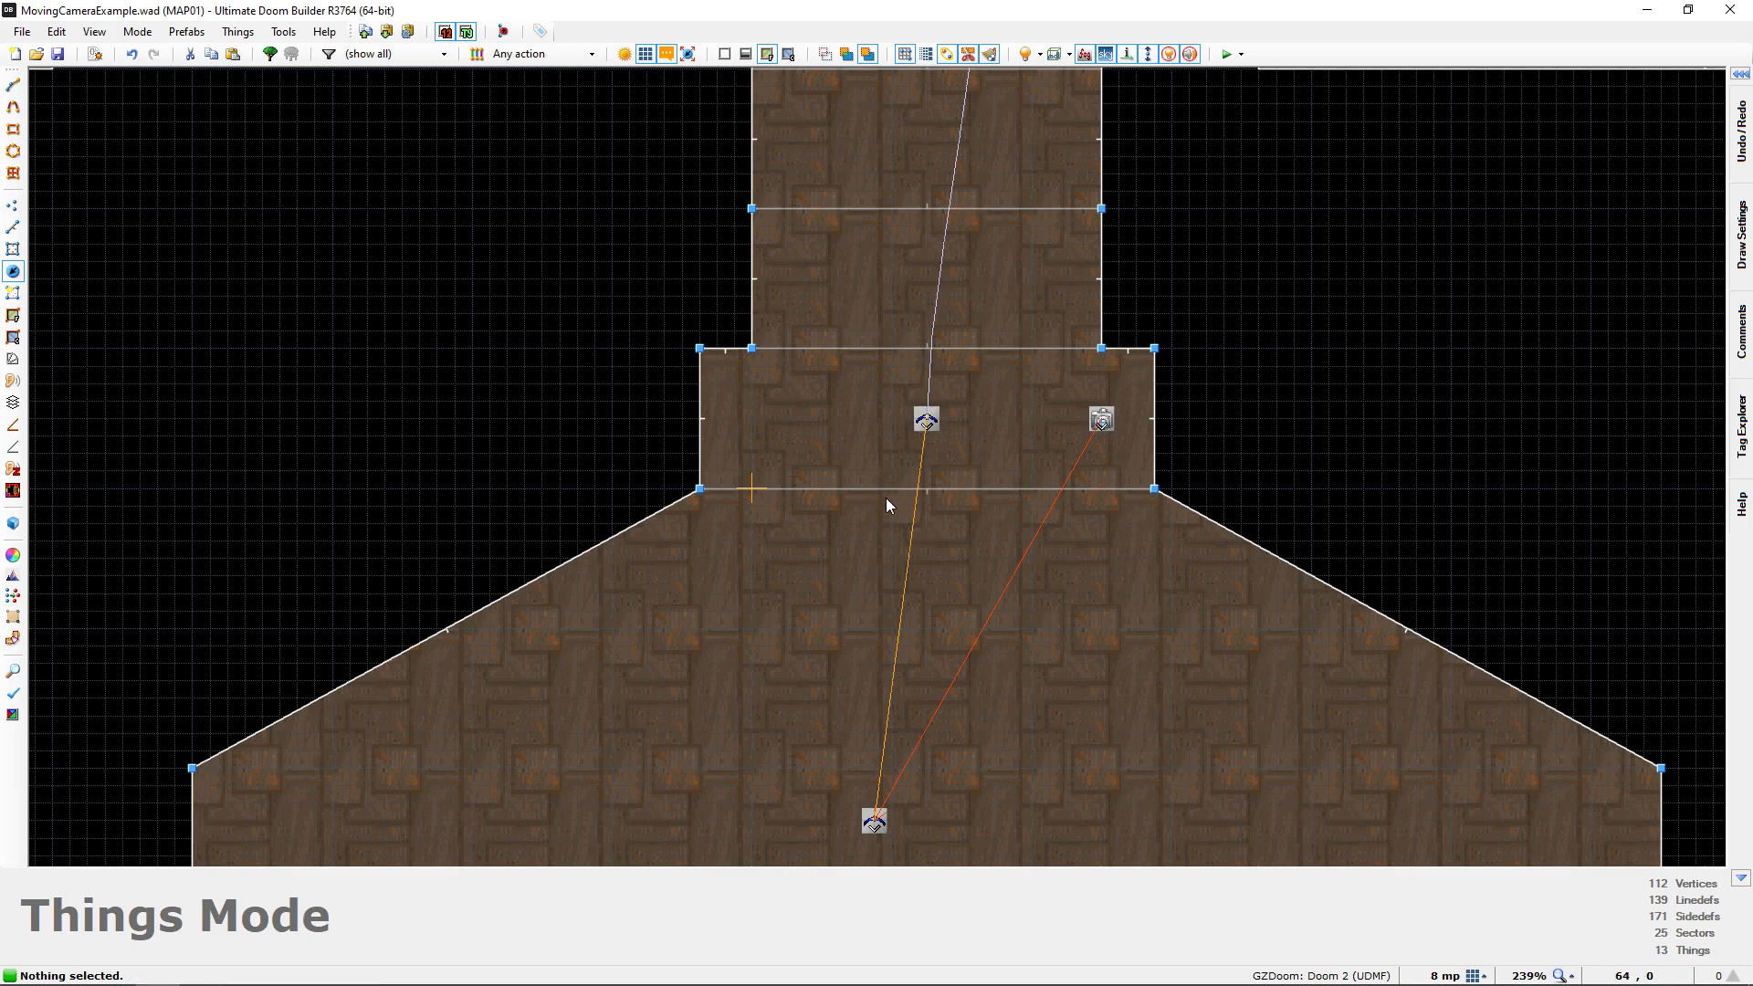
{"action": "middle_click_drag", "start_coordinate": [873, 486], "coordinate": [851, 523]}
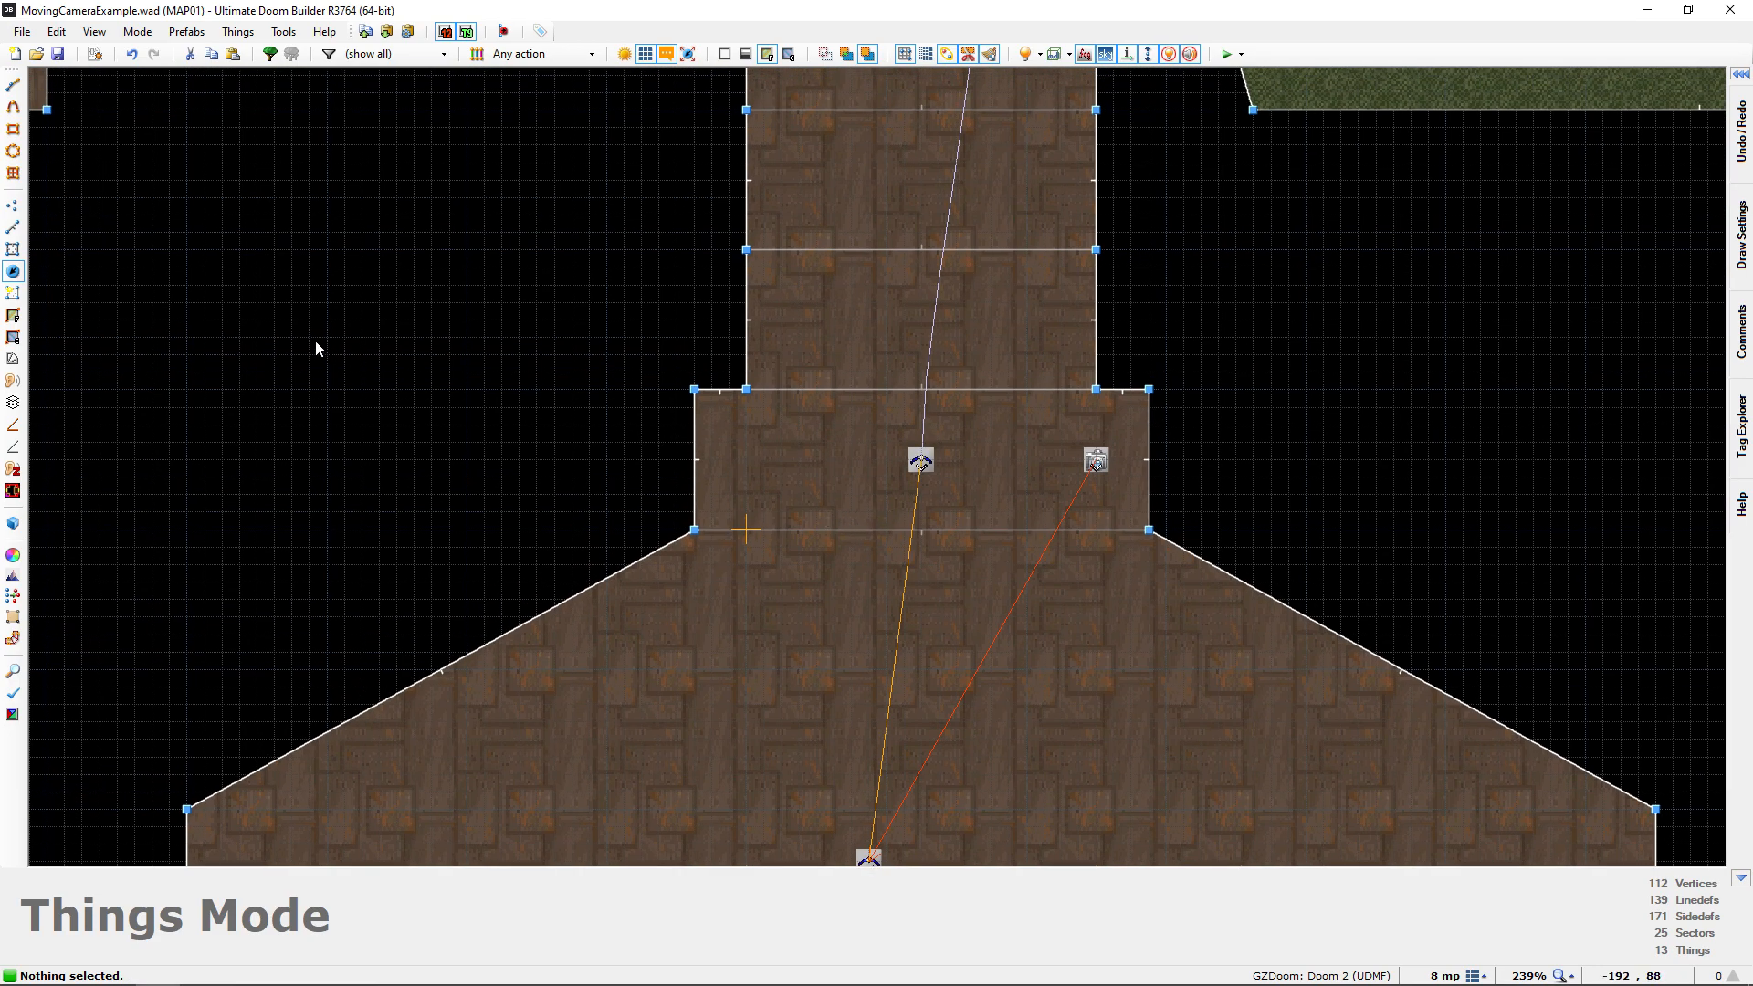
{"action": "left_click", "coordinate": [95, 53]}
{"action": "scroll", "coordinate": [838, 329], "scroll_direction": "up", "scroll_amount": 2, "text": "ctrl"}
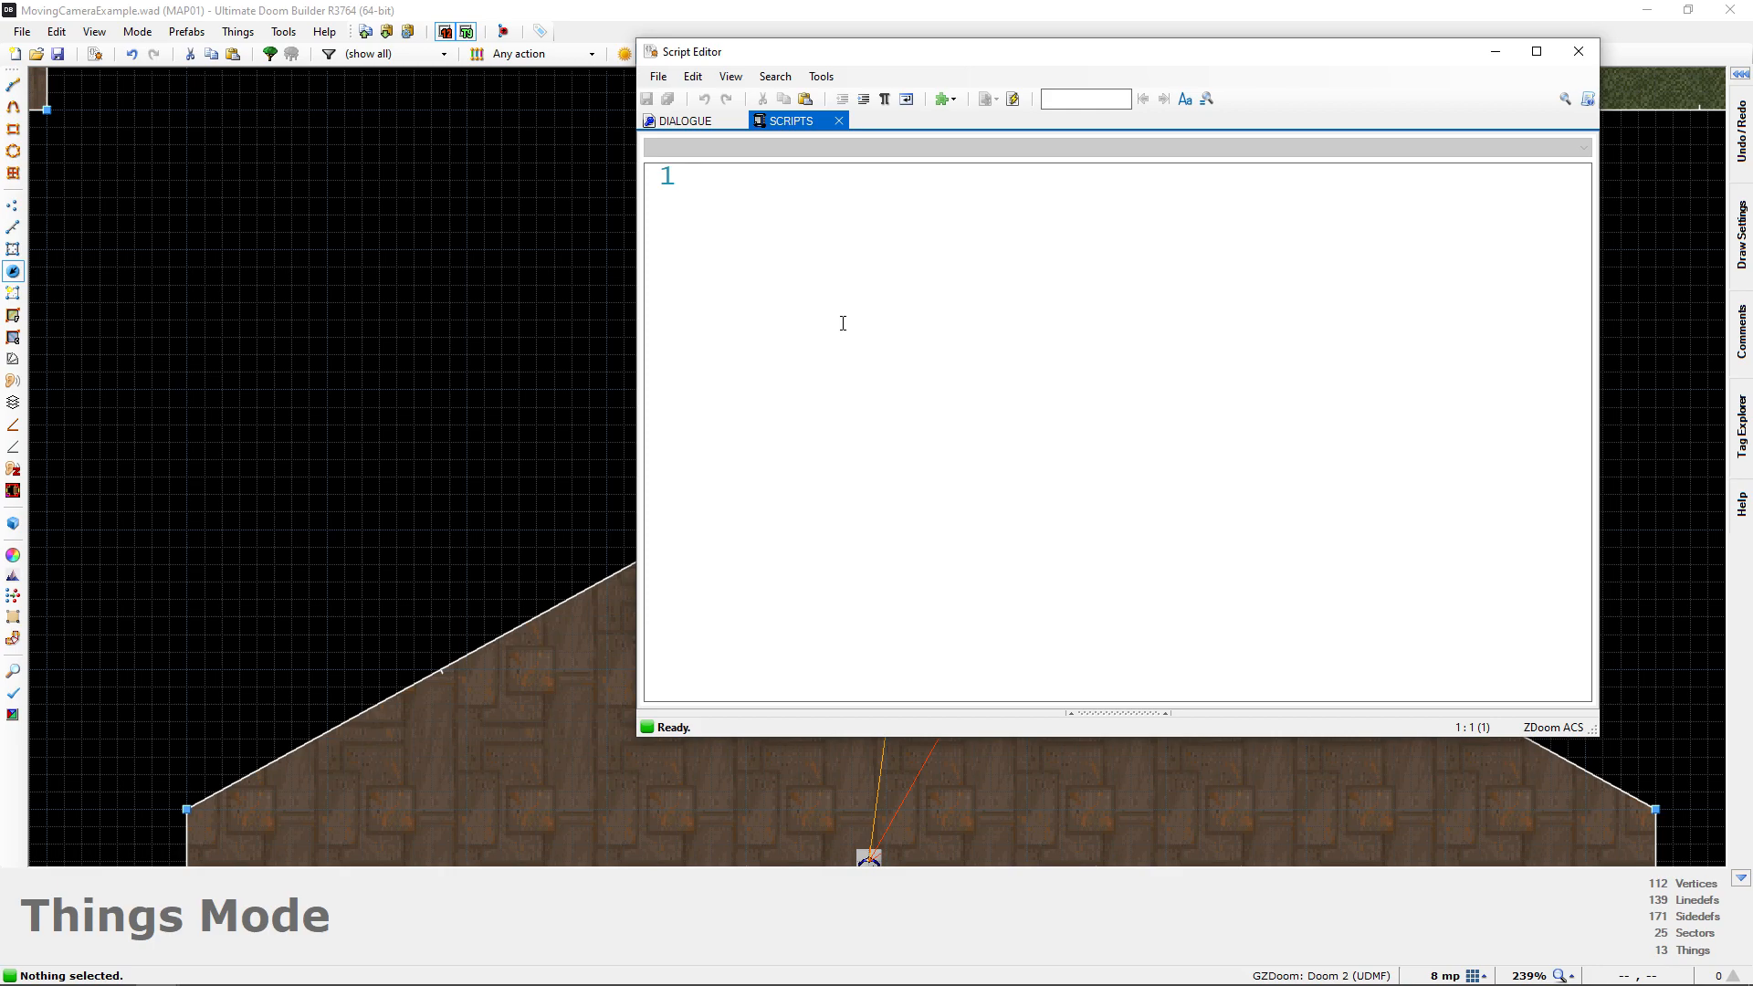
{"action": "type", "text": "#"}
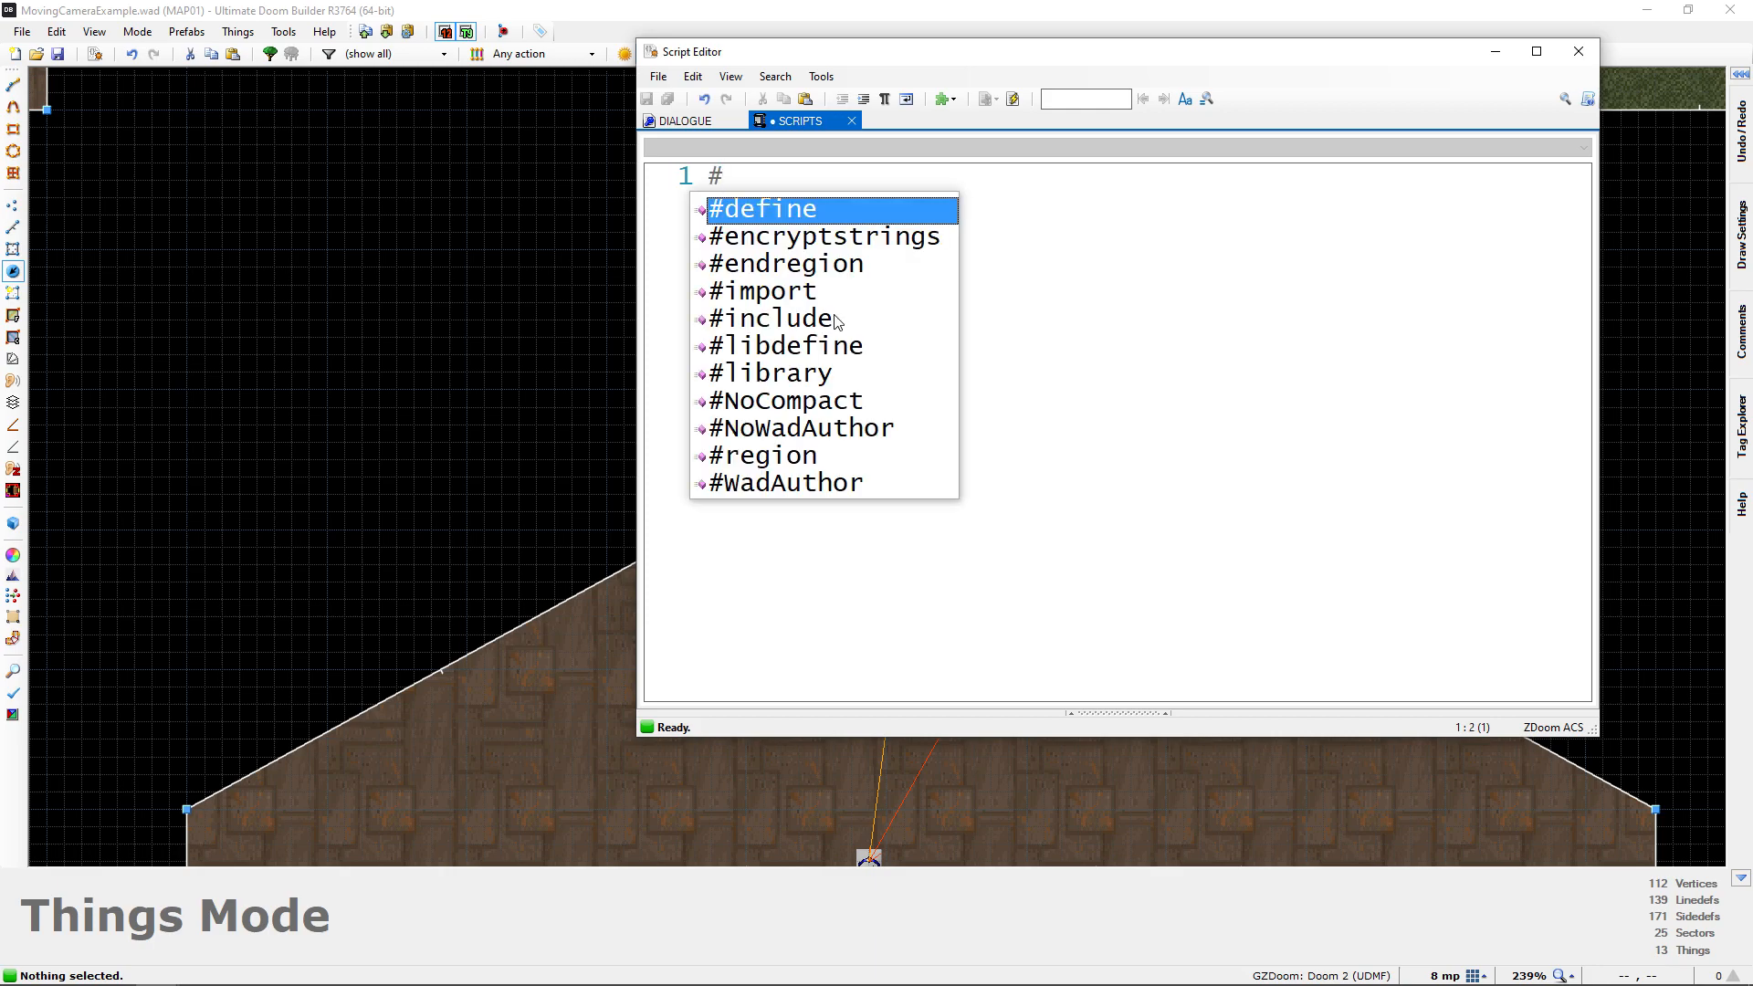
{"action": "type", "text": "include \"\"zc"}
{"action": "key", "text": "BackSpace"}
{"action": "key", "text": "BackSpace"}
{"action": "key", "text": "BackSpace"}
{"action": "type", "text": "zcommon.acs\""}
{"action": "key", "text": "Return"}
{"action": "key", "text": "Return"}
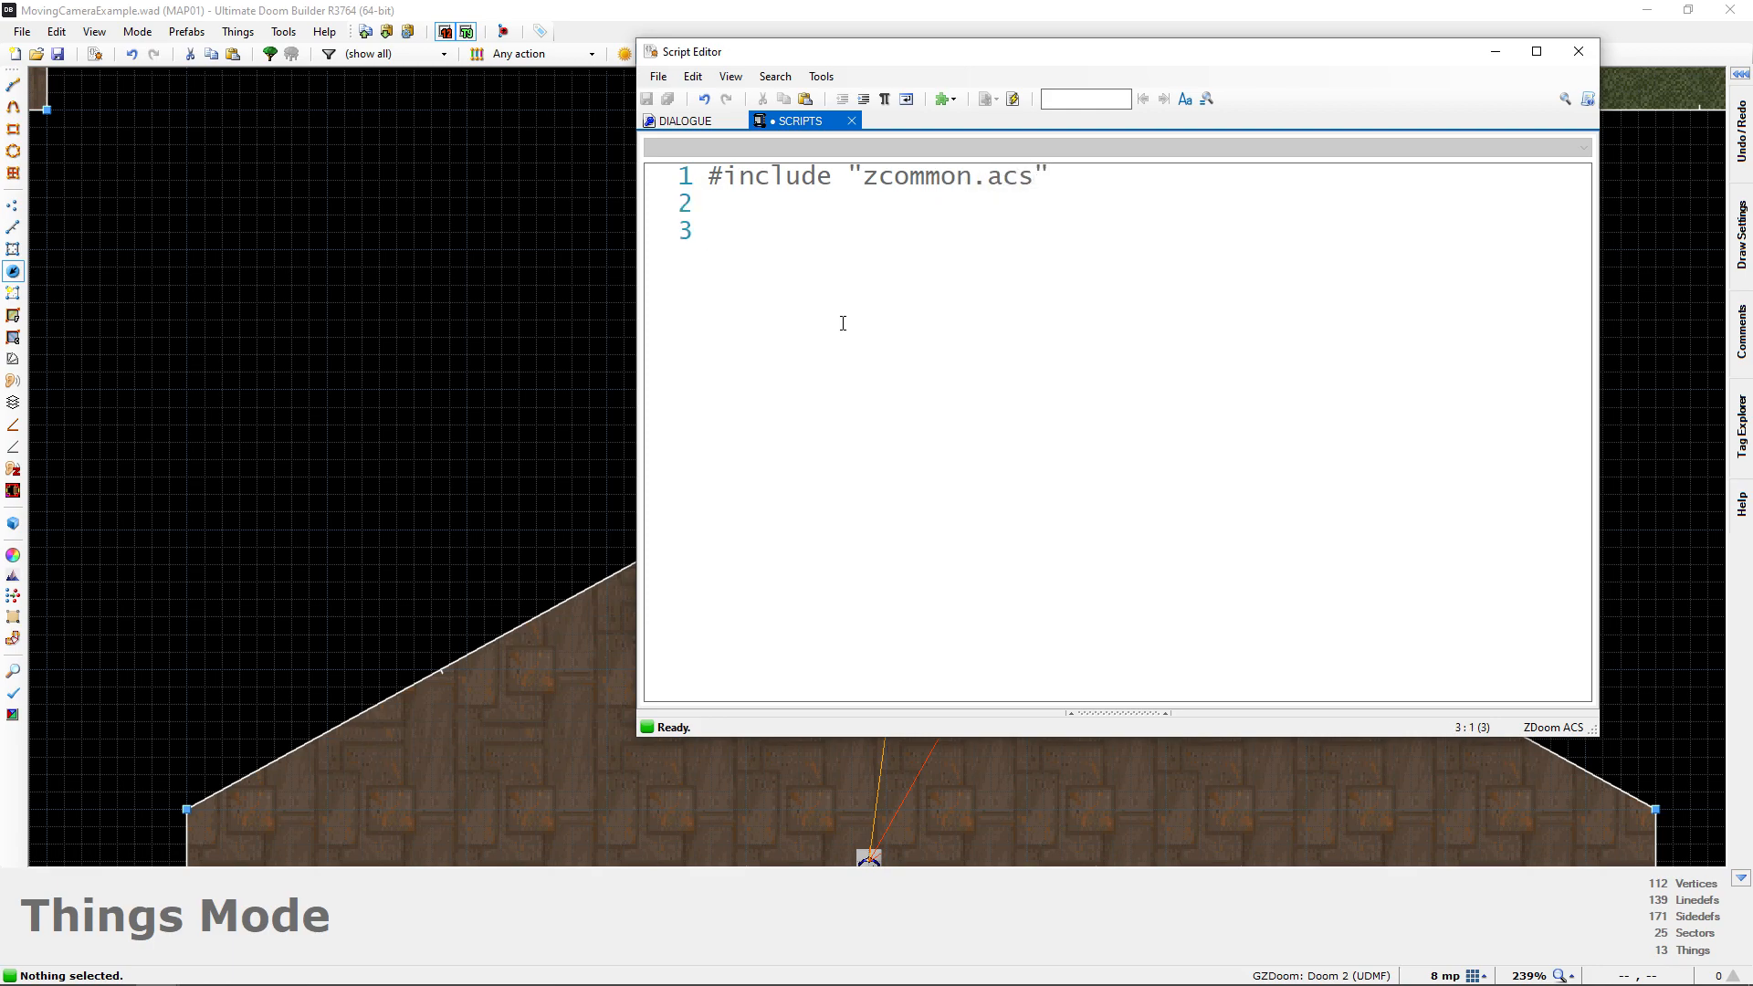
Declare the script "Activate Moving Camera" (void) below the include line, with an empty body in braces
{"action": "type", "text": "sc"}
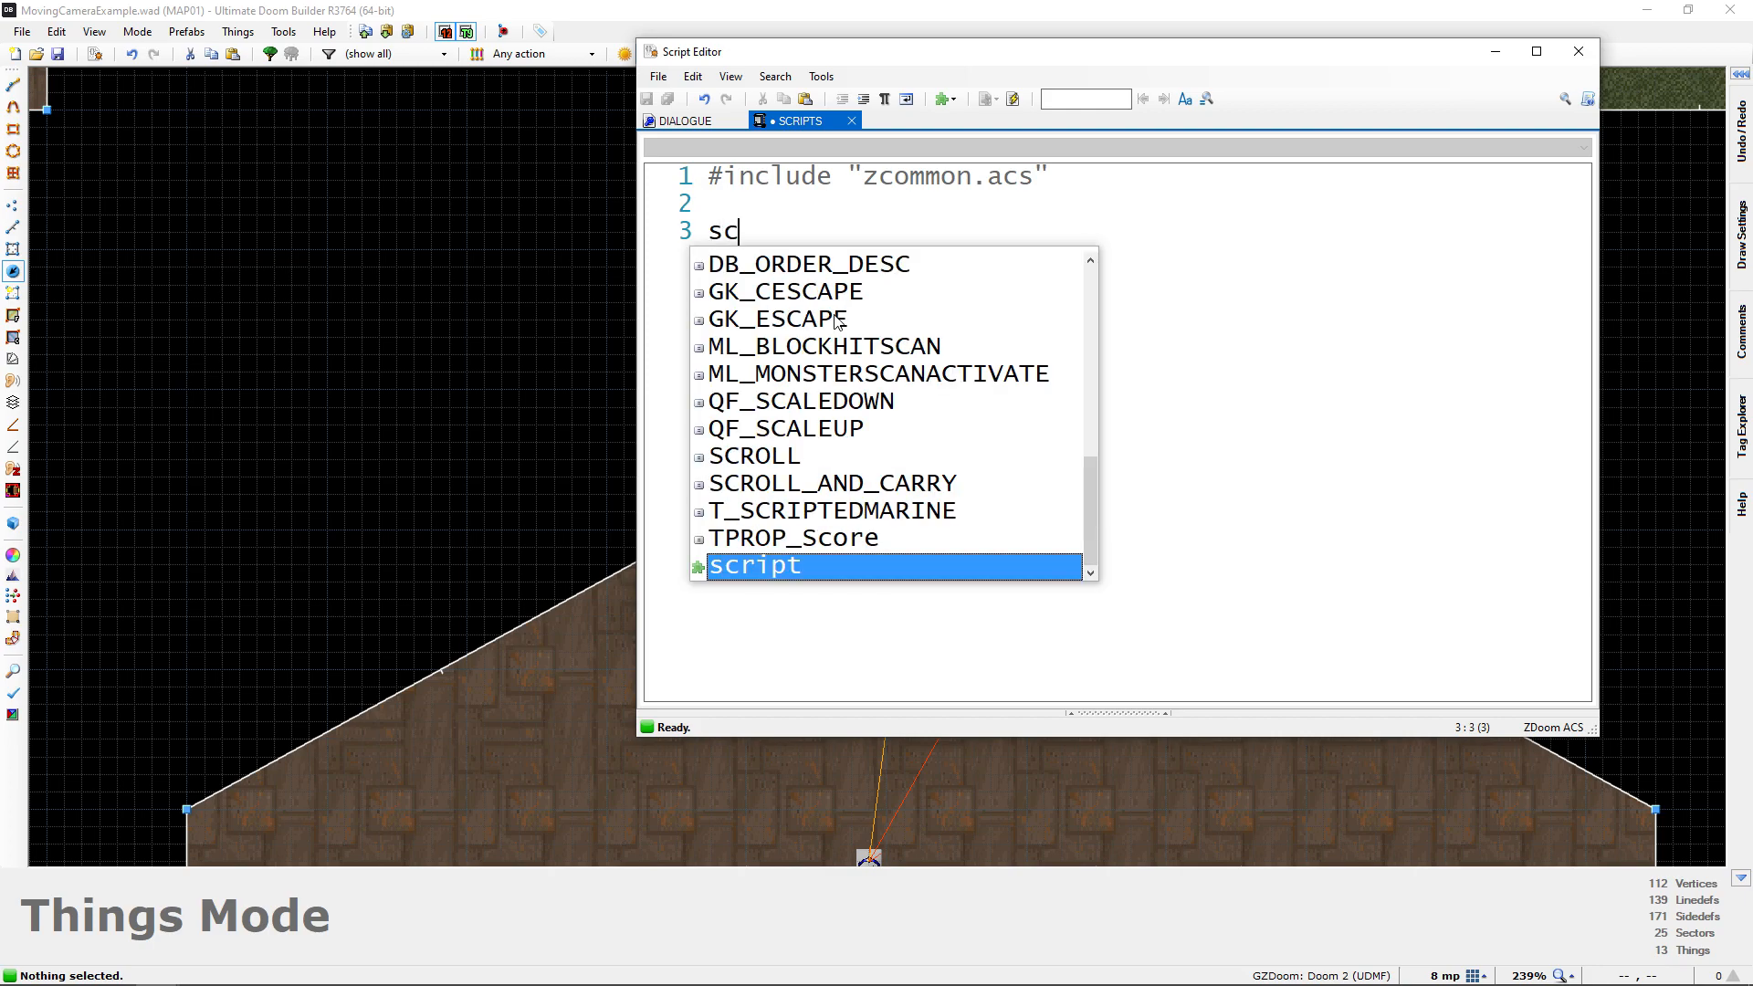
{"action": "type", "text": "ript \"Activate Moving Camera\" (void)"}
{"action": "key", "text": "Return"}
{"action": "type", "text": "{"}
{"action": "key", "text": "Return"}
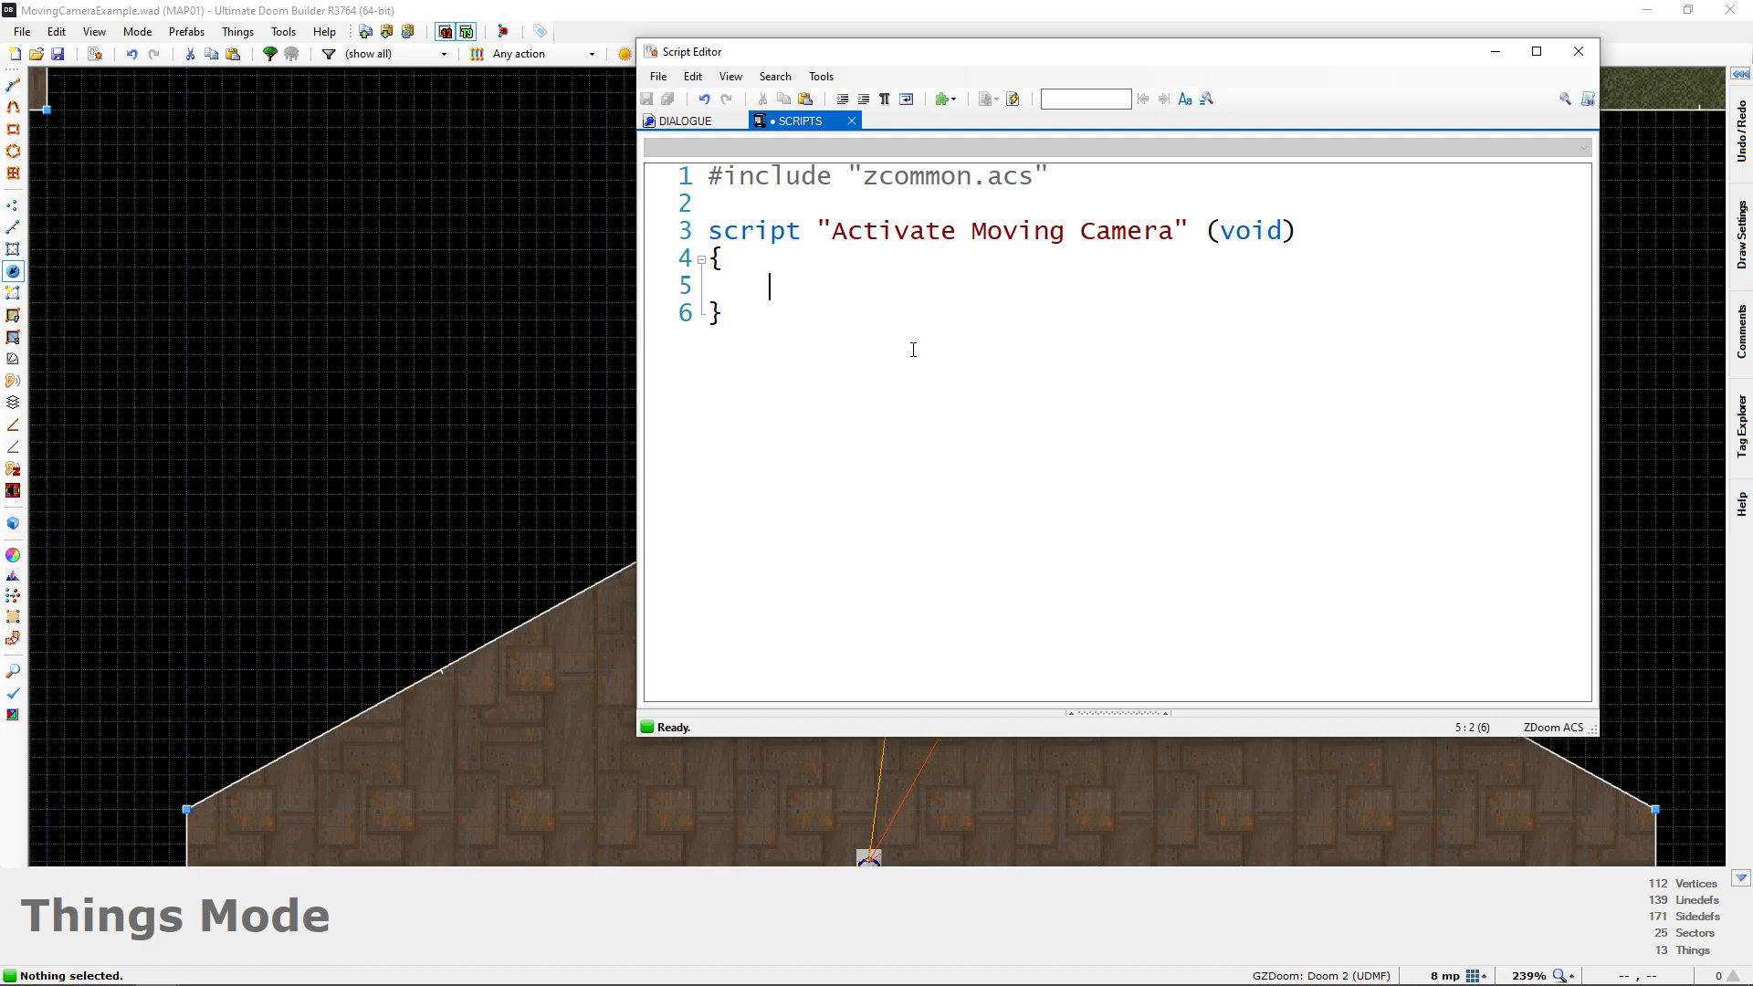
Inside the script body, add the comment "// Stop and freeze player" followed by the line Thing_Stop();
{"action": "type", "text": "// Stop and freeze player"}
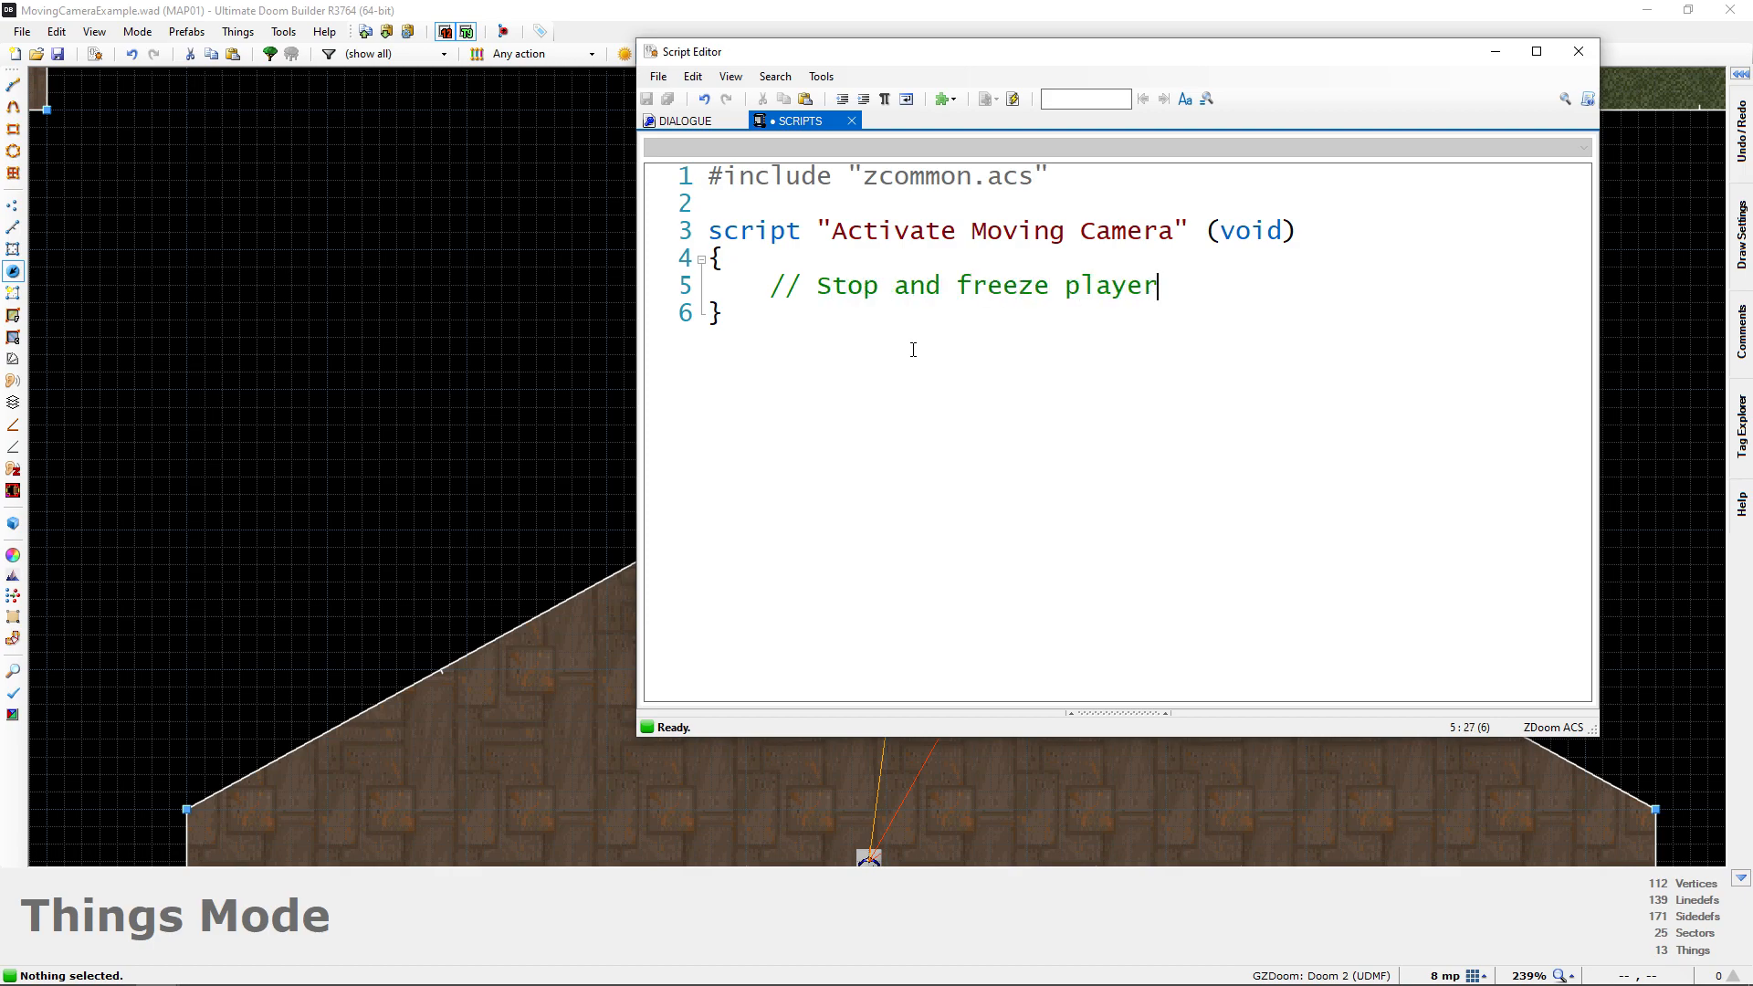
{"action": "key", "text": "Return"}
{"action": "type", "text": "Thing_S"}
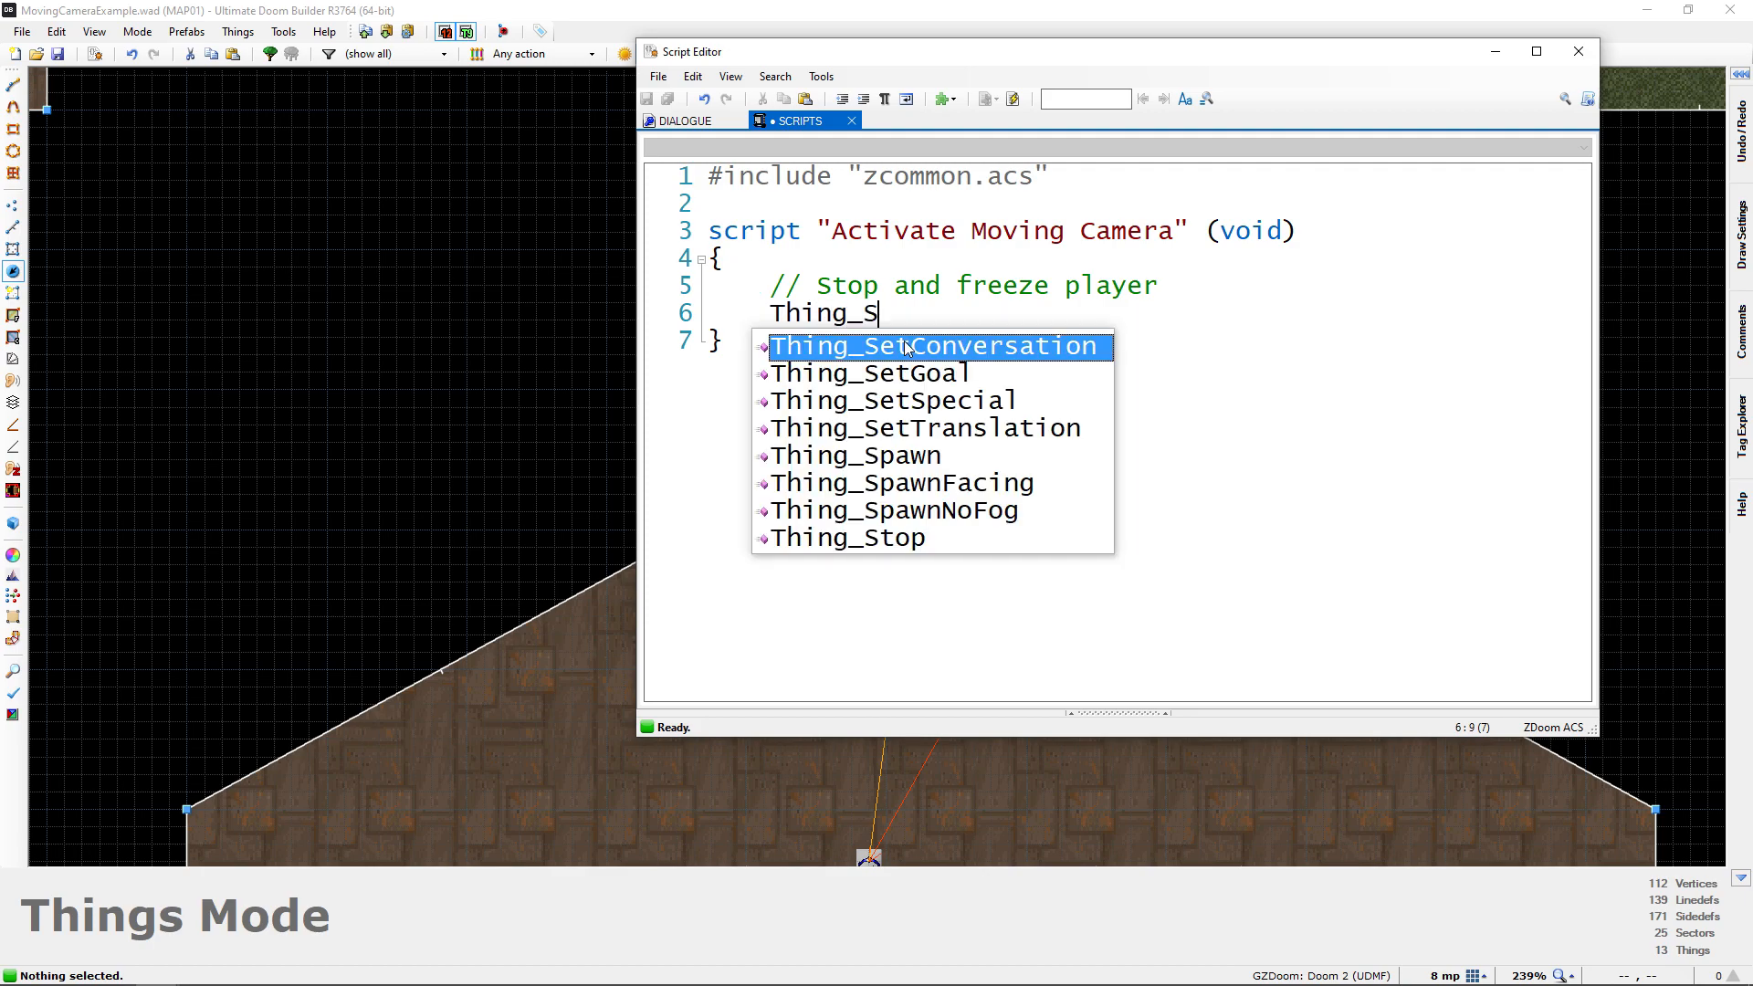
{"action": "type", "text": "top()"}
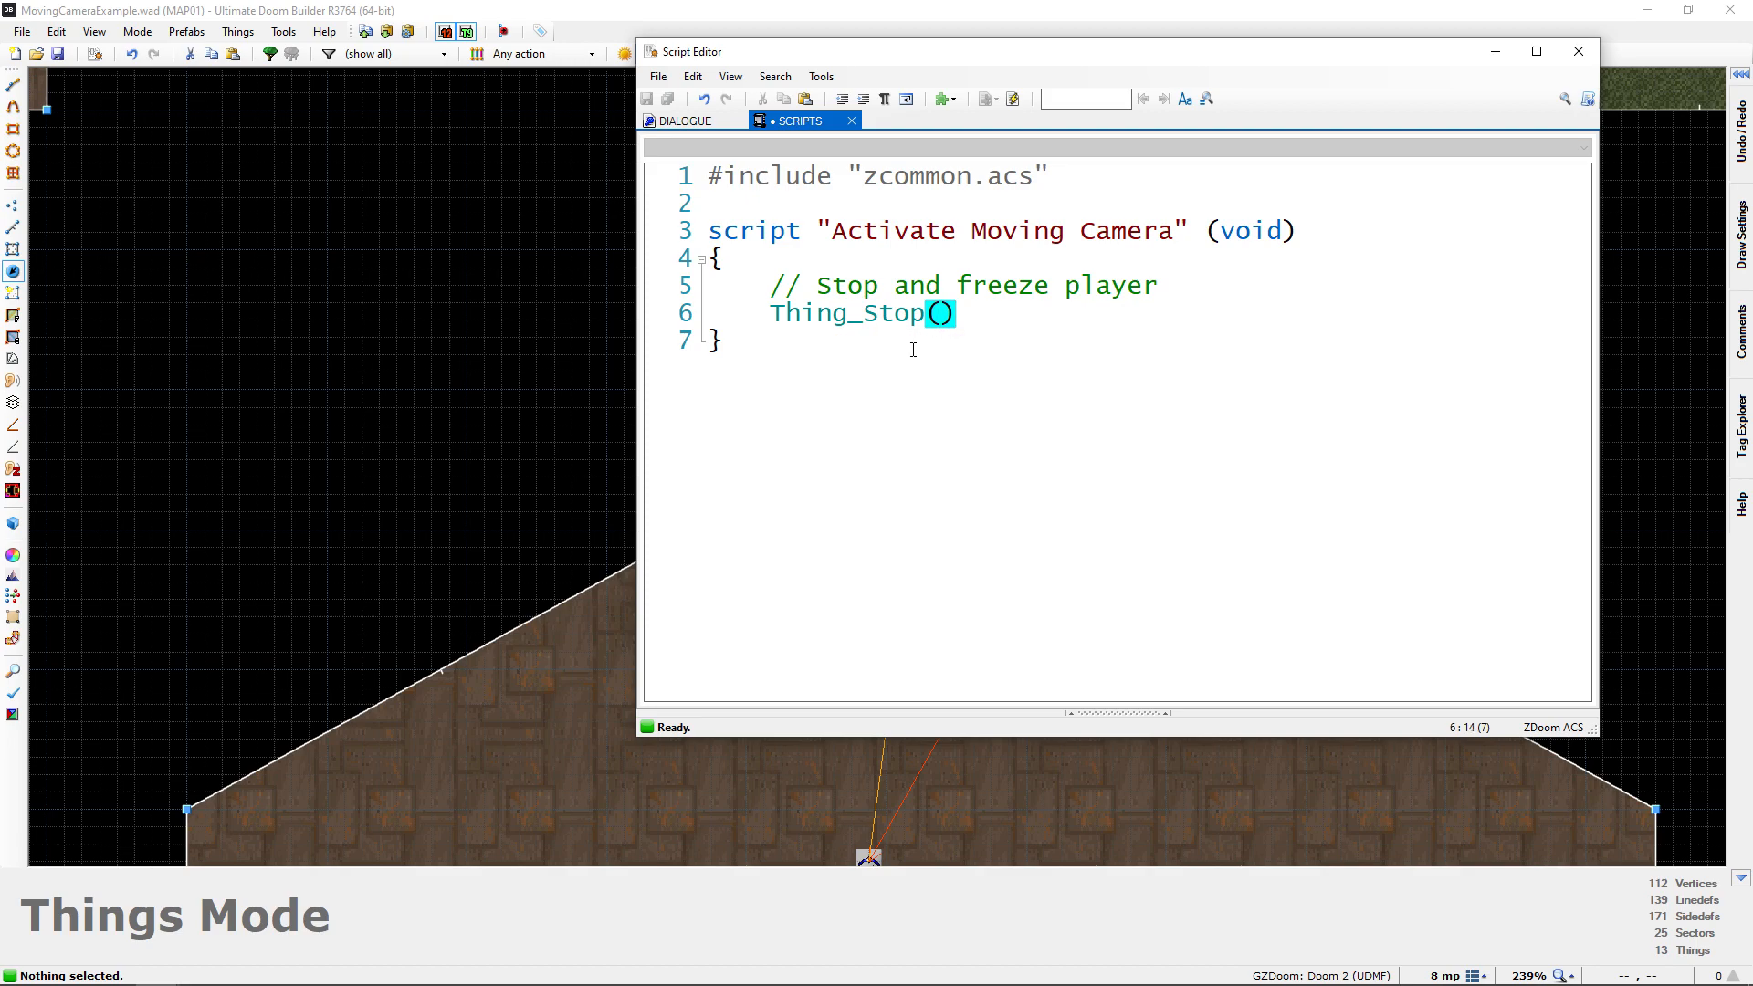
{"action": "type", "text": ";"}
{"action": "key", "text": "Return"}
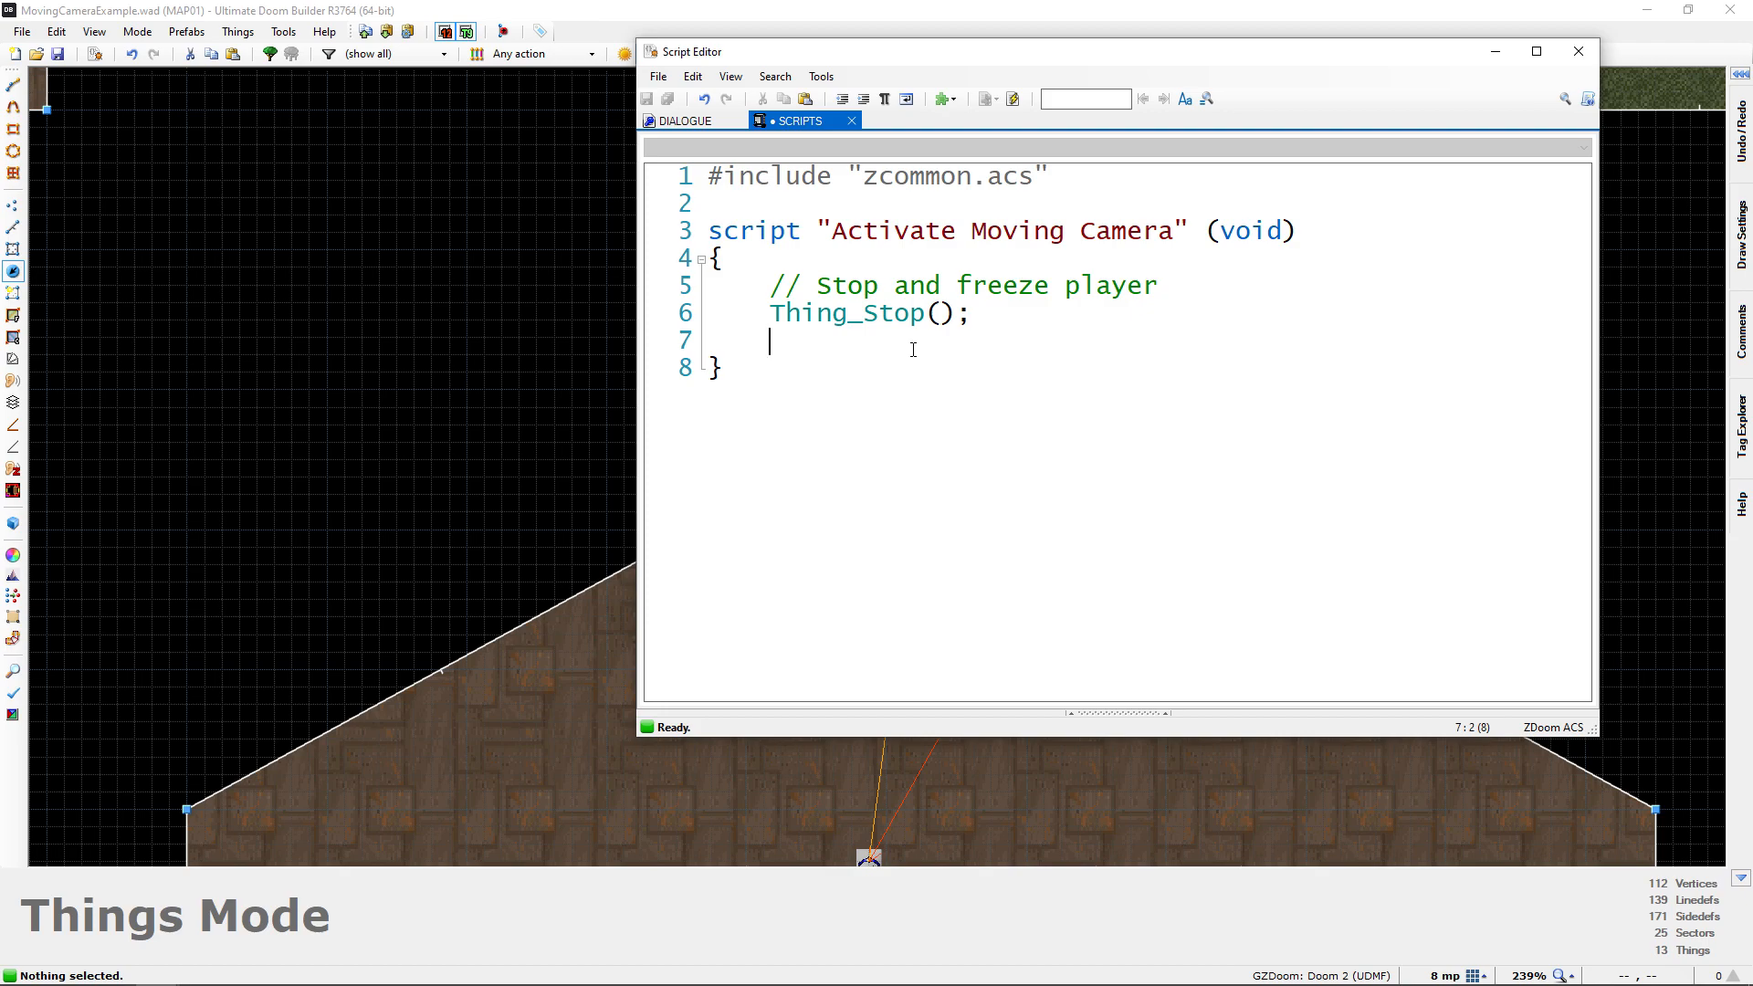
Add the line SetPlayerProperty(1, 1, PROP_TOTALLYFROZEN); below the Thing_Stop call and compile the script
{"action": "type", "text": "SetPla"}
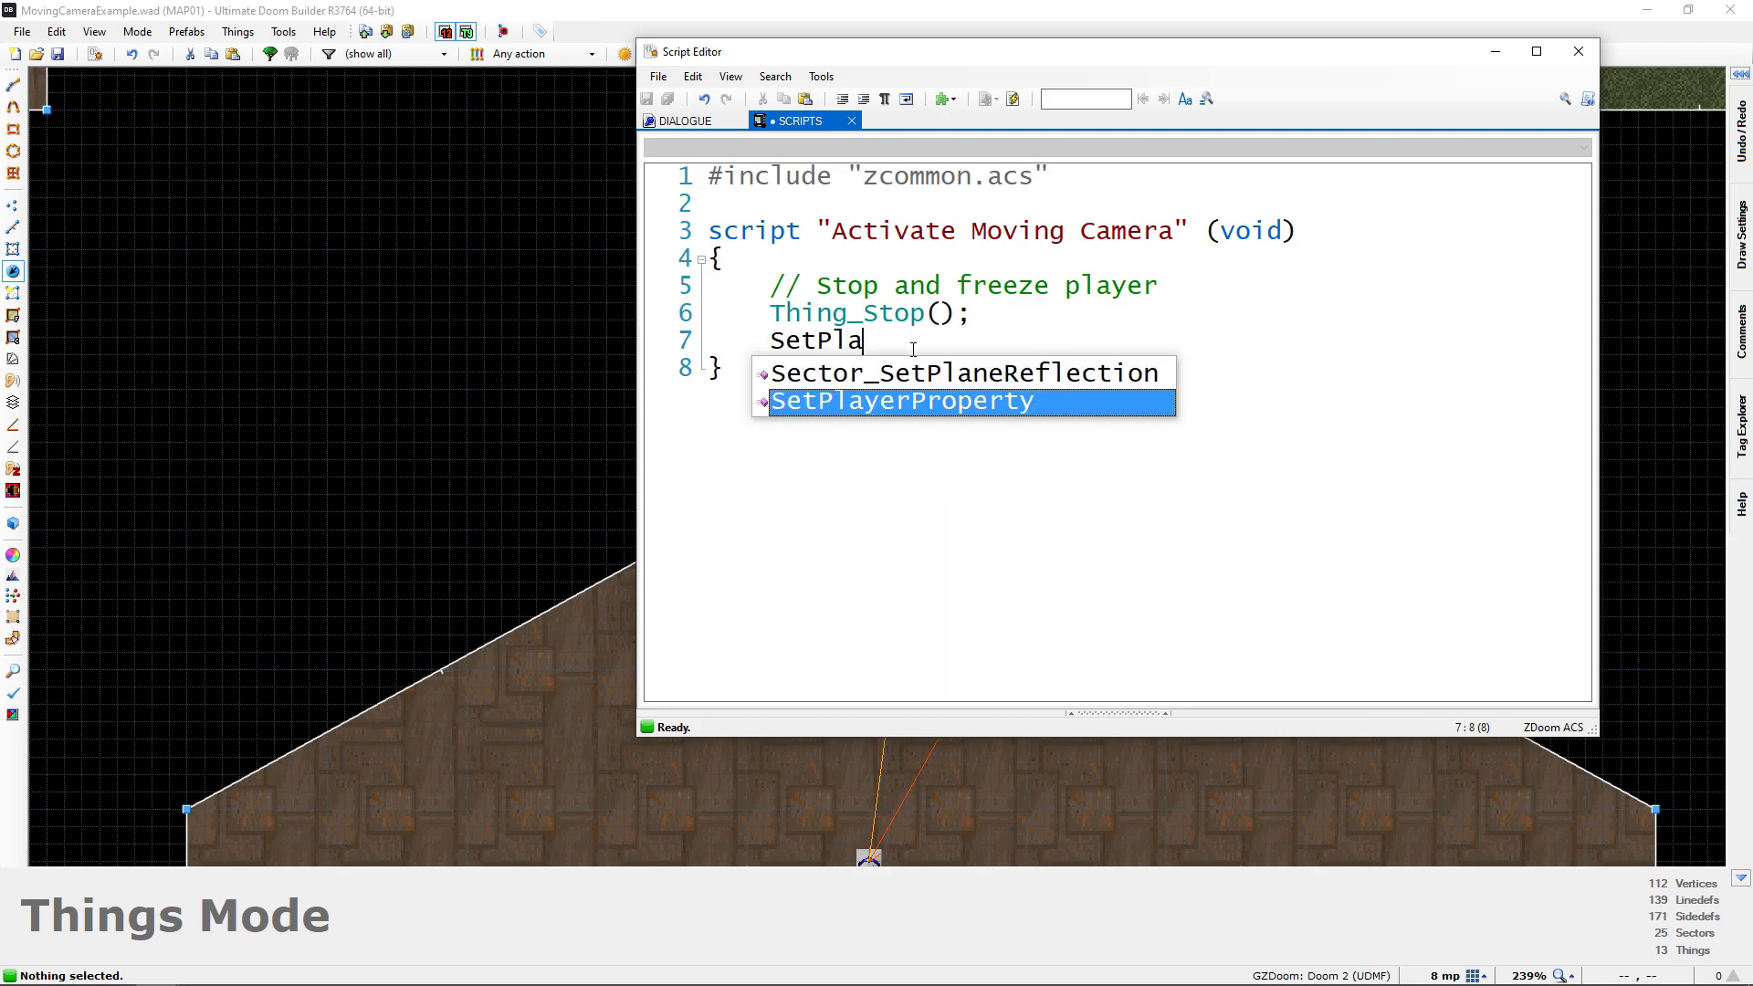
{"action": "type", "text": "yerProperty("}
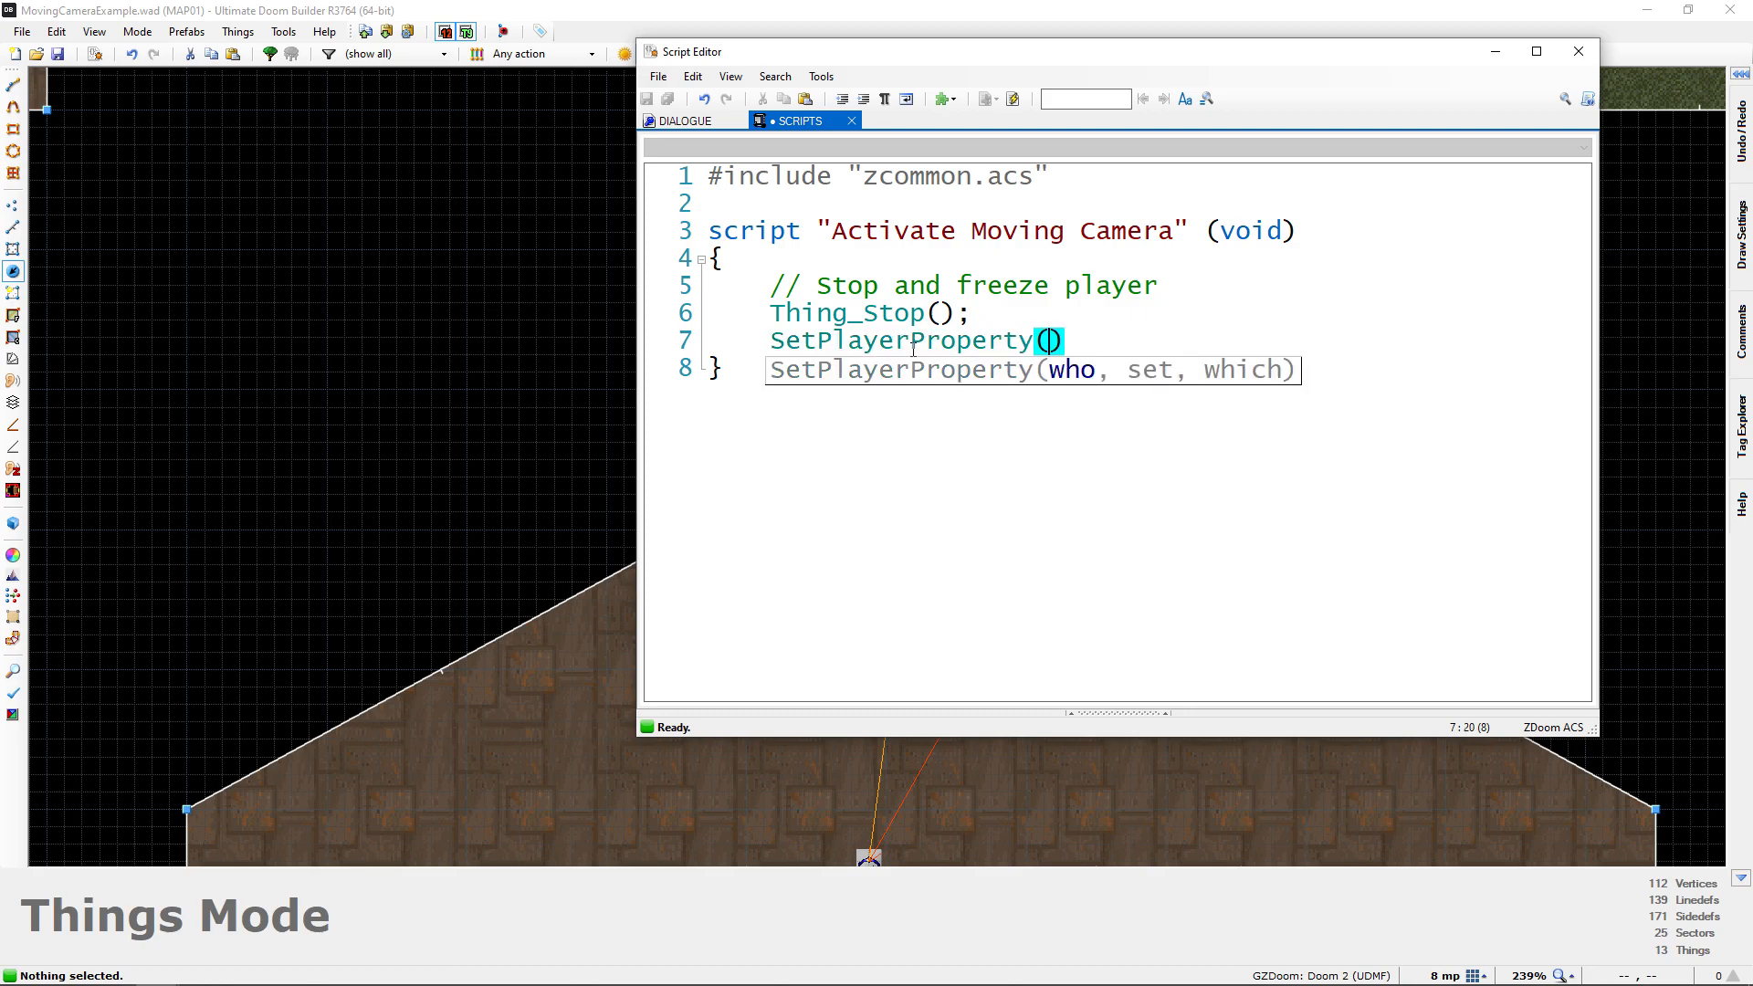
{"action": "type", "text": "1,"}
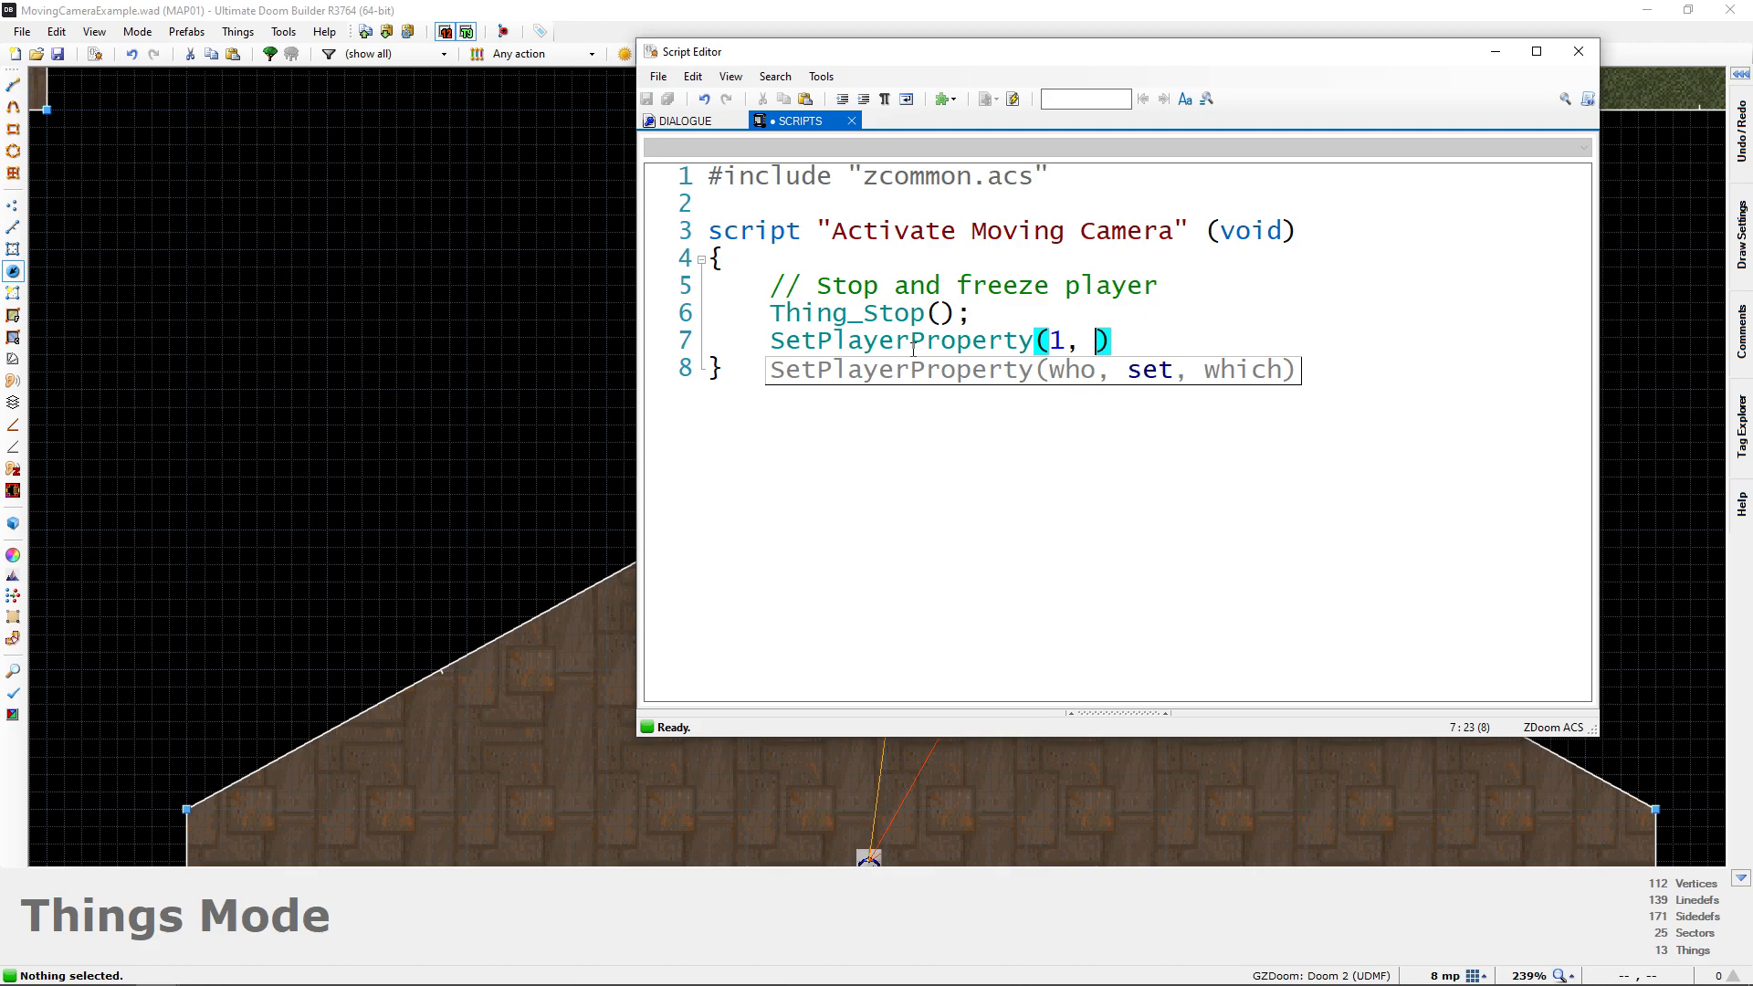
{"action": "type", "text": "1, "}
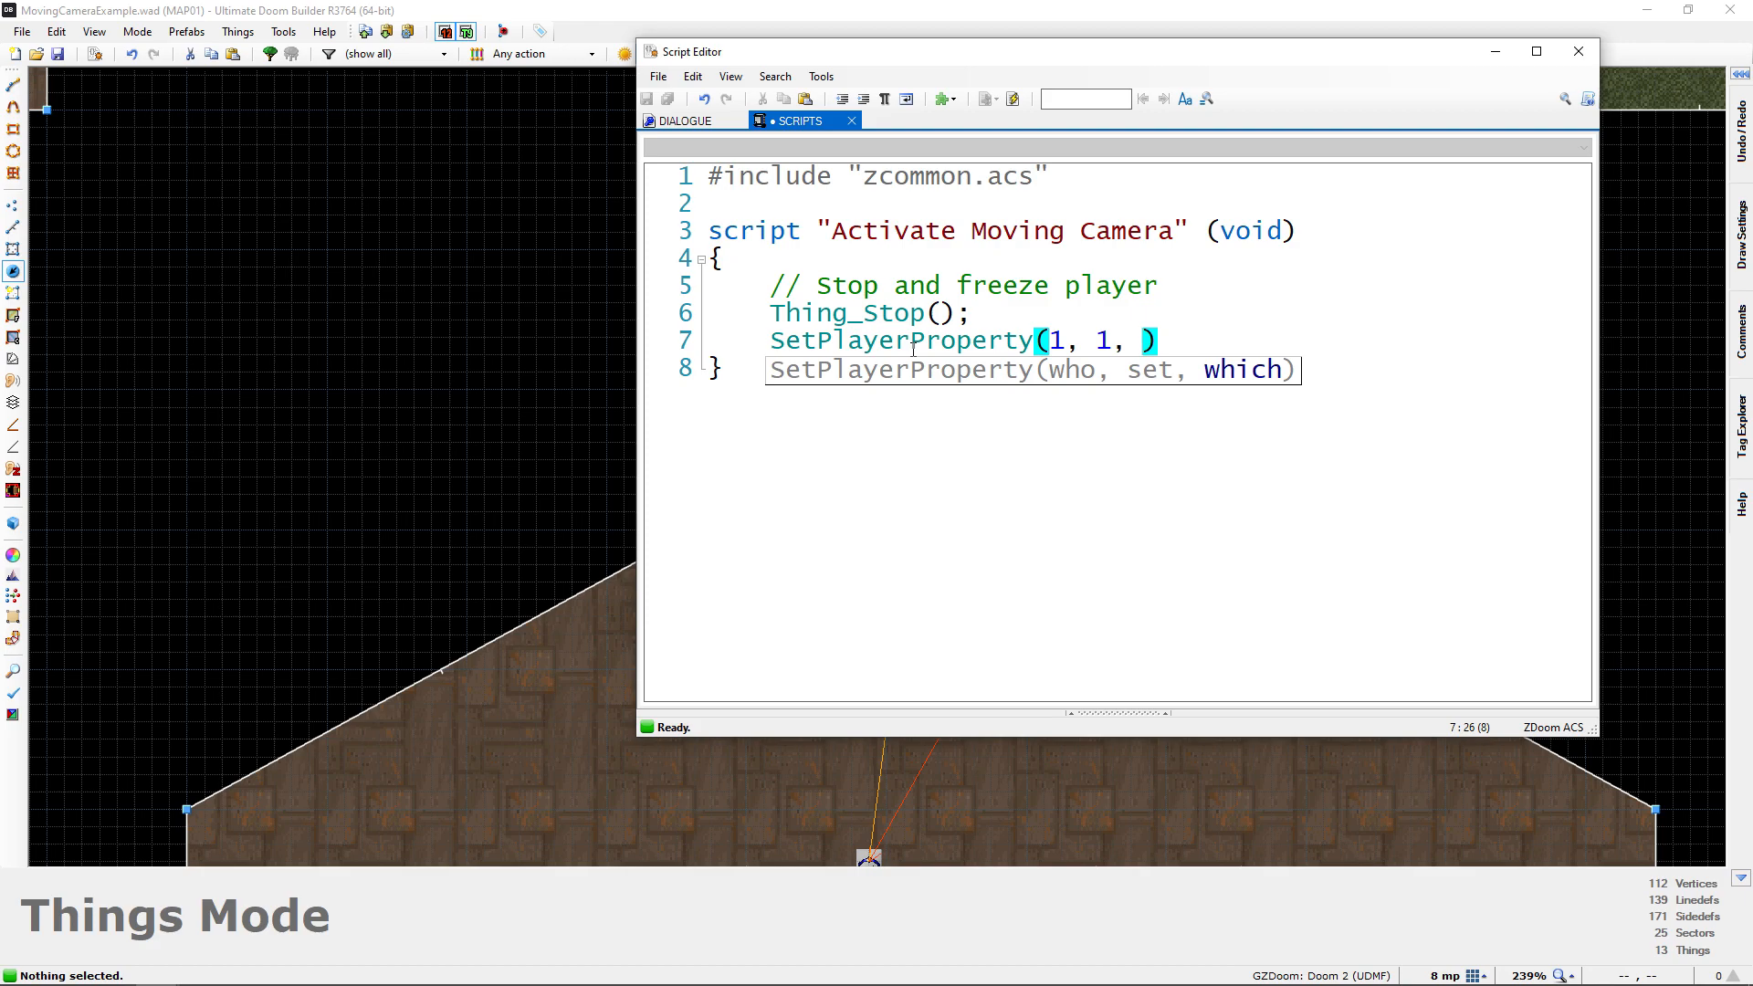
{"action": "type", "text": "PROP_TOT"}
{"action": "key", "text": "Return"}
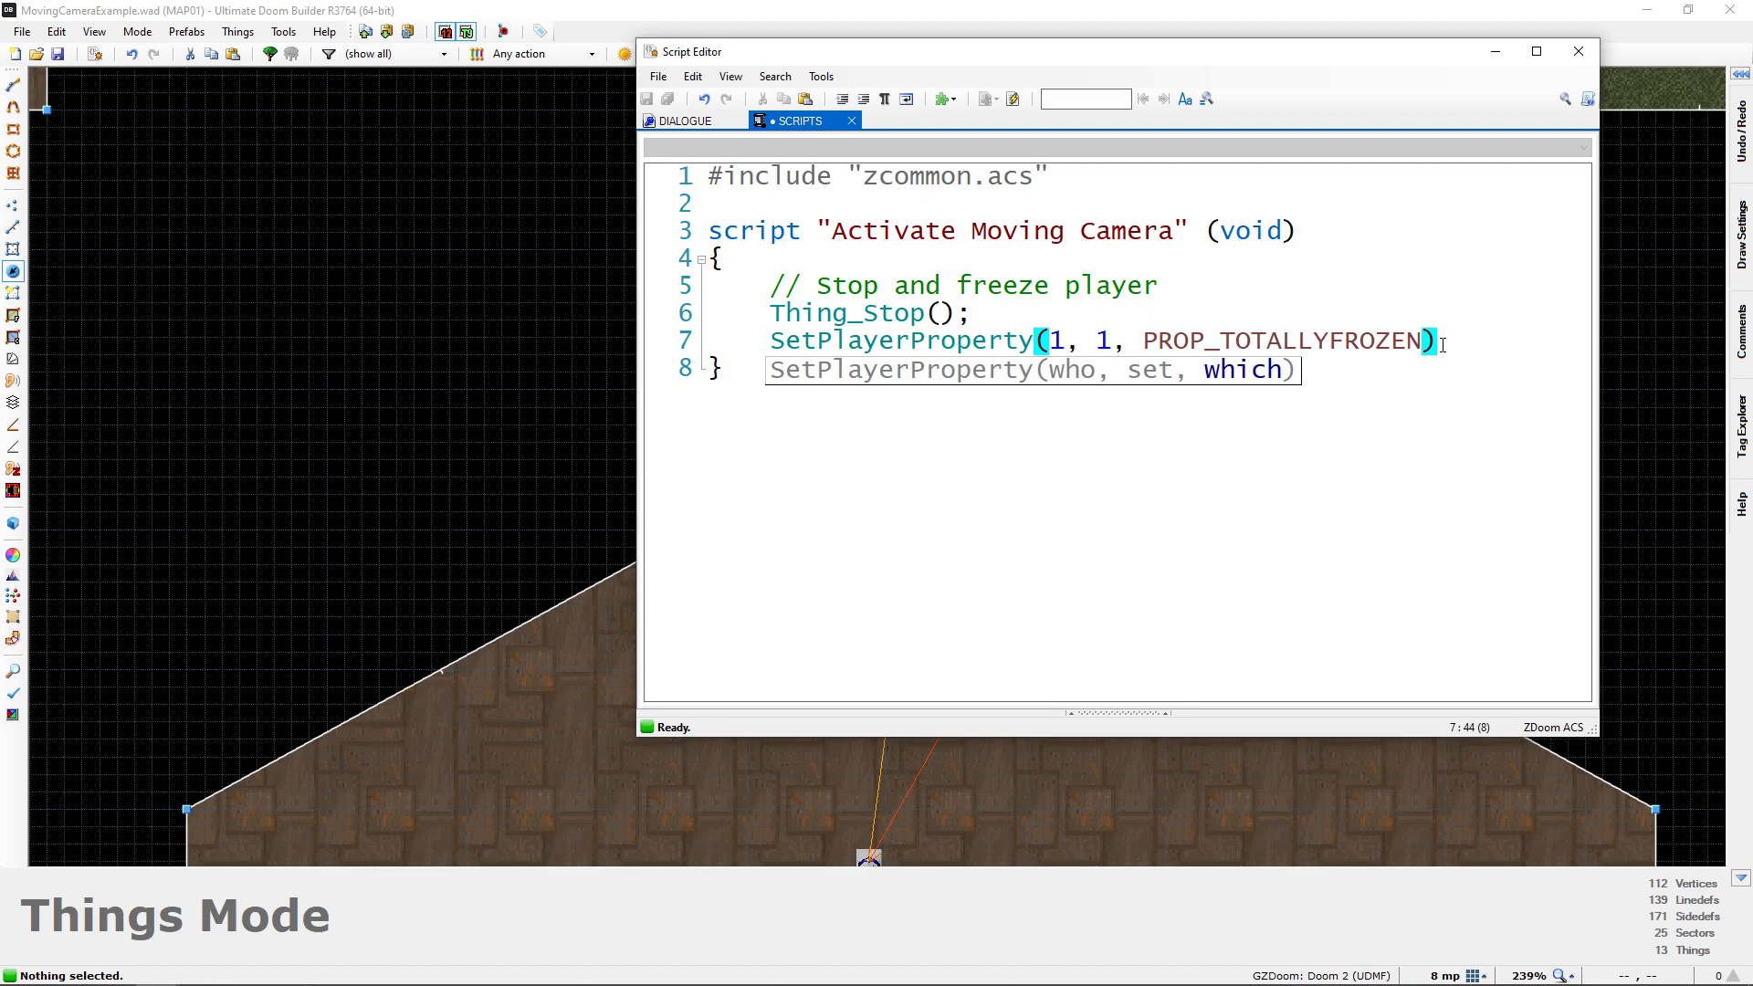
{"action": "type", "text": ")"}
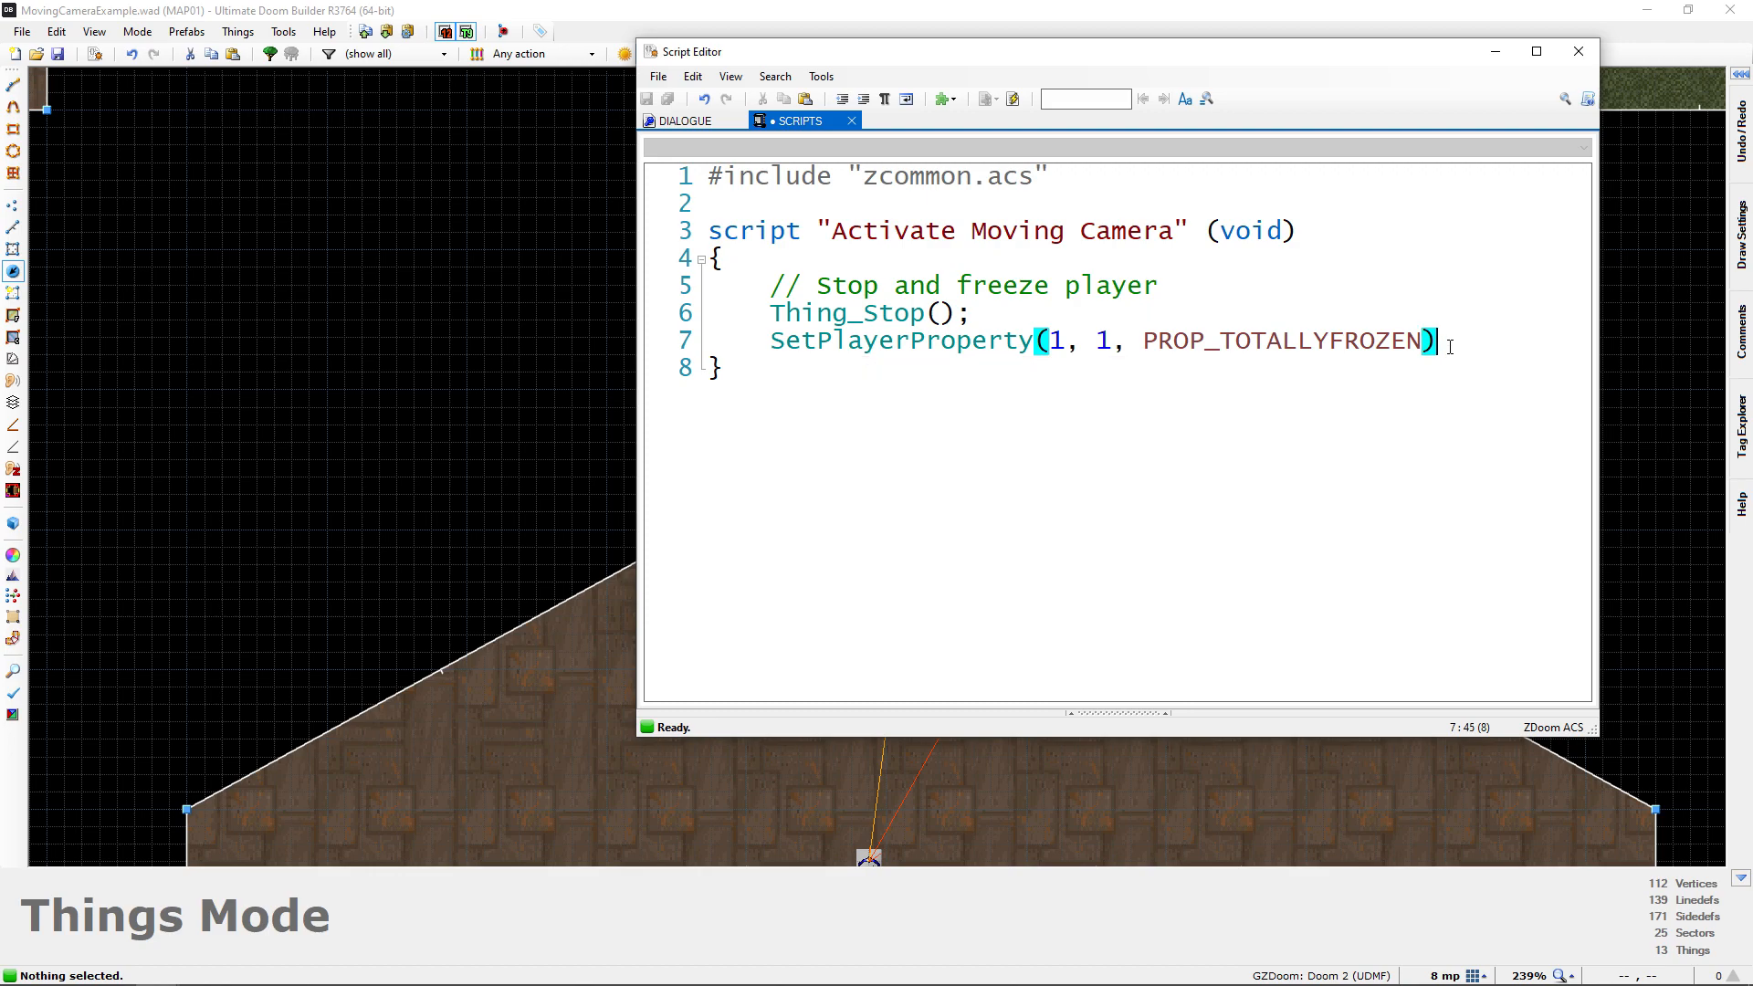
{"action": "type", "text": ";"}
{"action": "left_click", "coordinate": [1012, 98]}
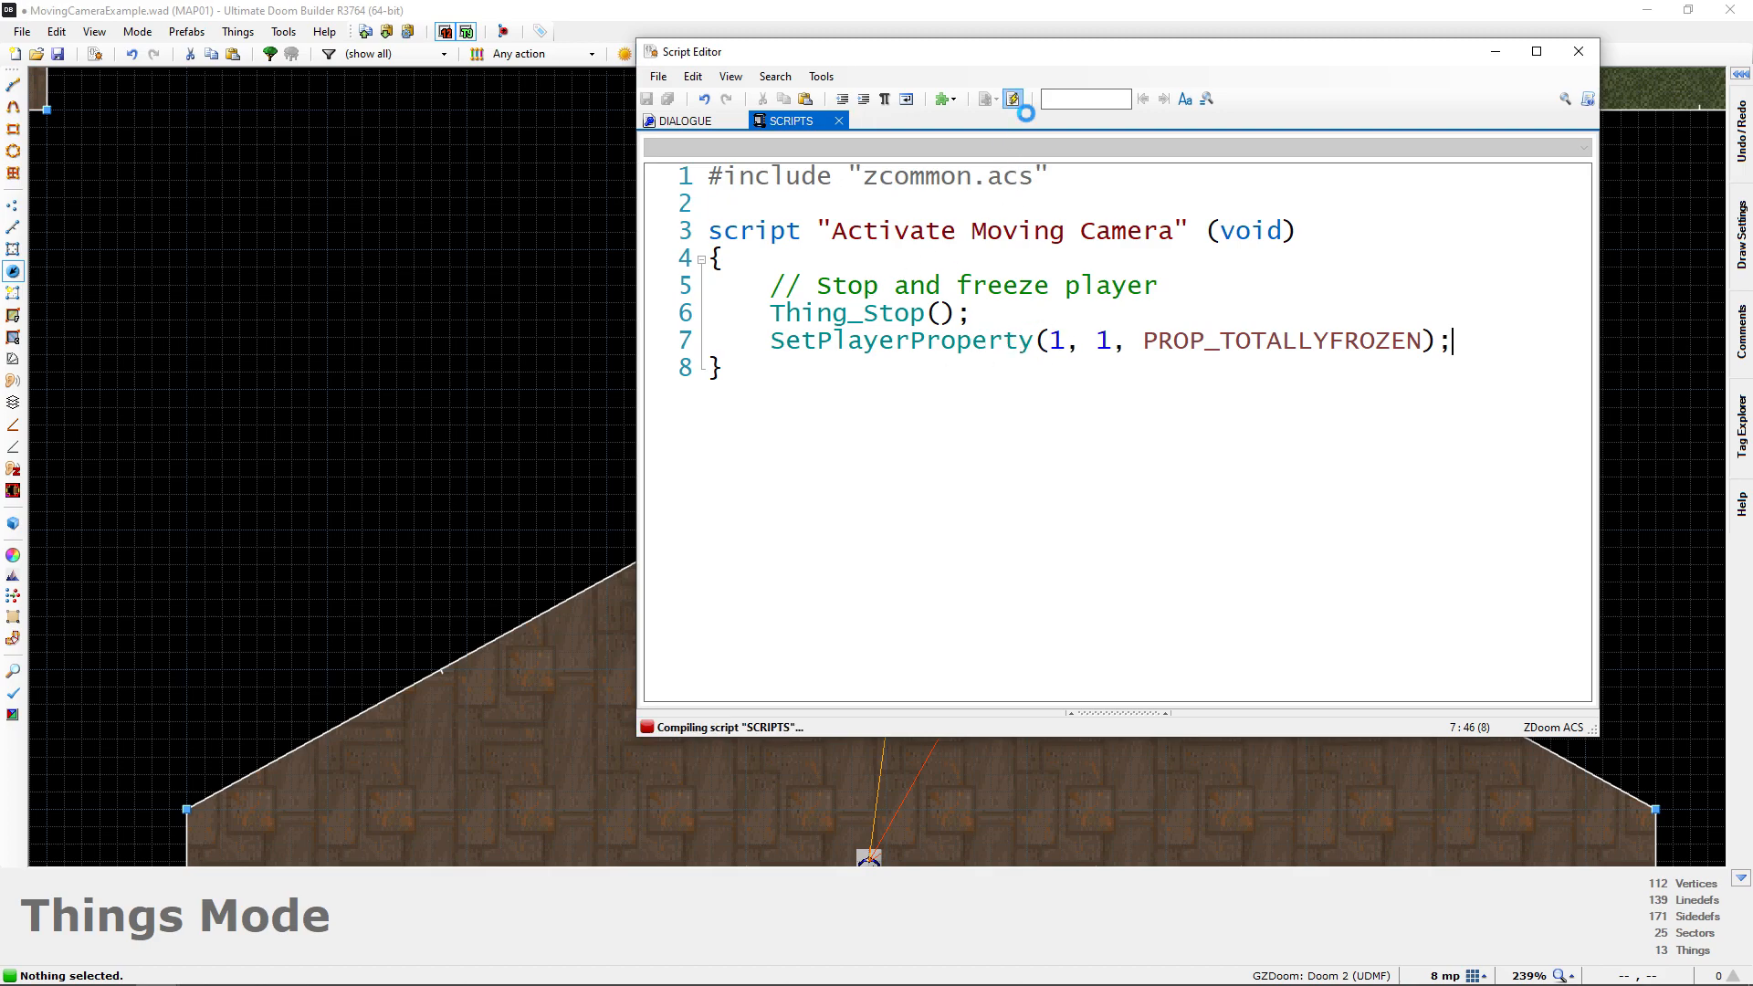
Give the Thing_Stop call the argument 0 and recompile the script
{"action": "left_click", "coordinate": [936, 319]}
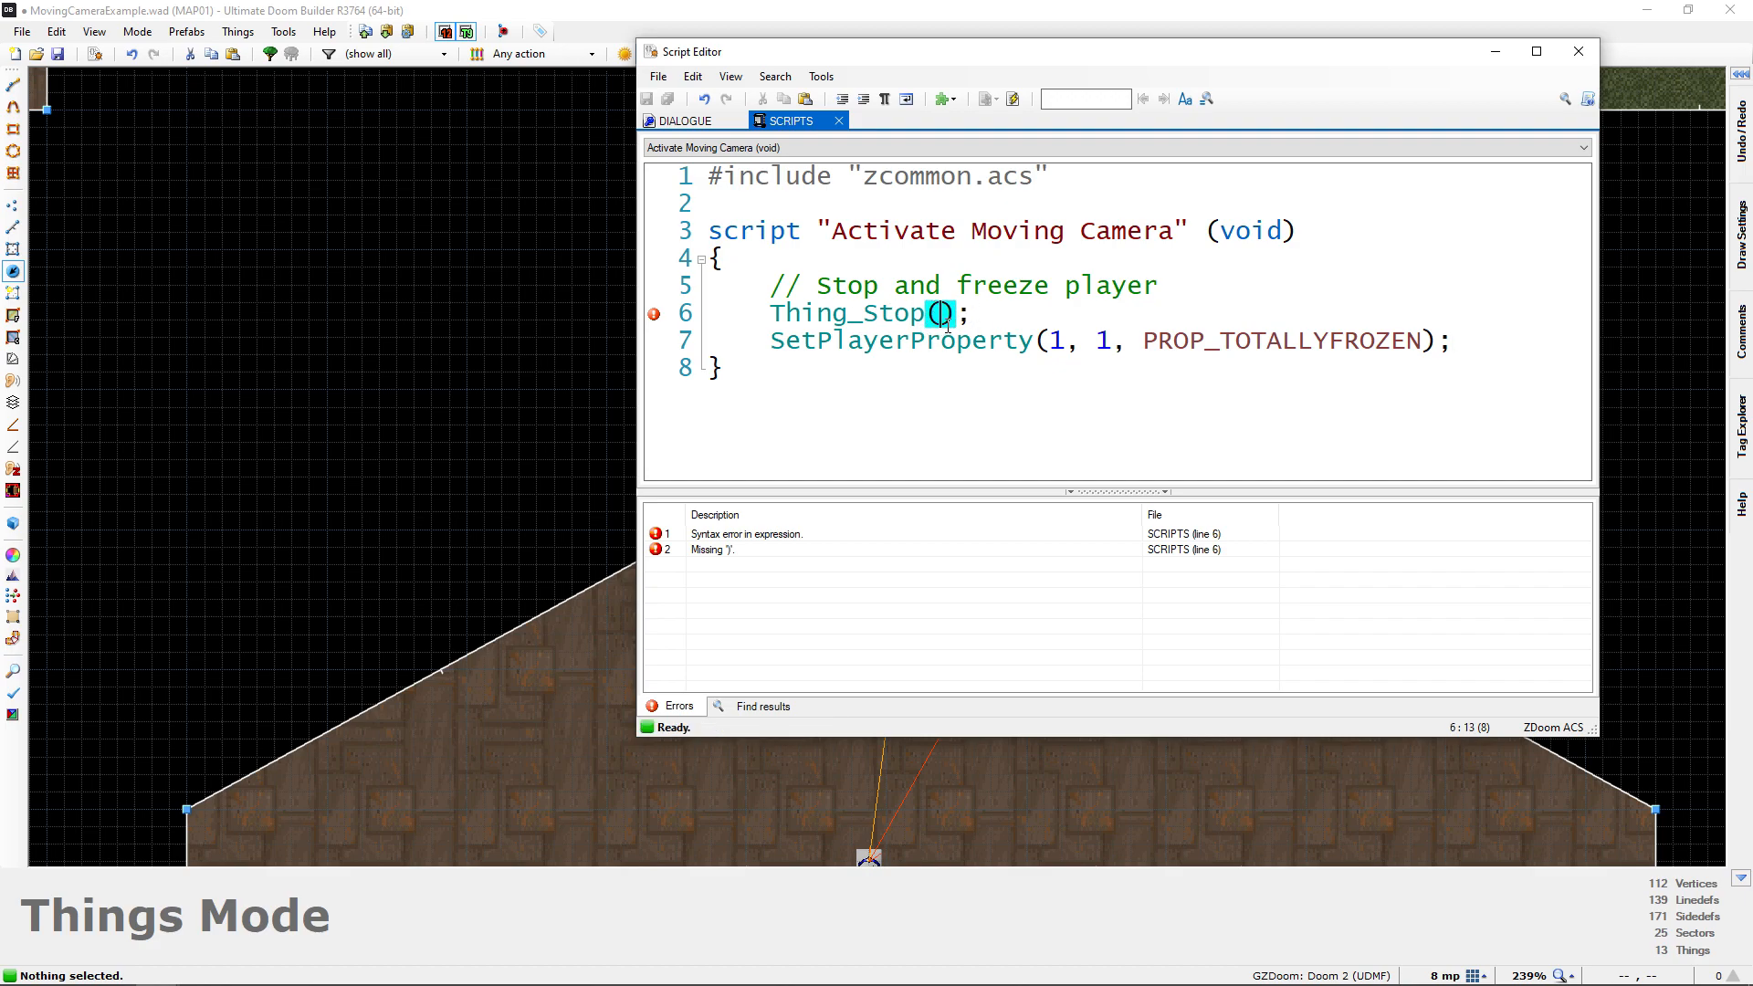
{"action": "left_click_drag", "start_coordinate": [936, 317], "coordinate": [946, 316]}
{"action": "left_click", "coordinate": [933, 315]}
{"action": "type", "text": "0"}
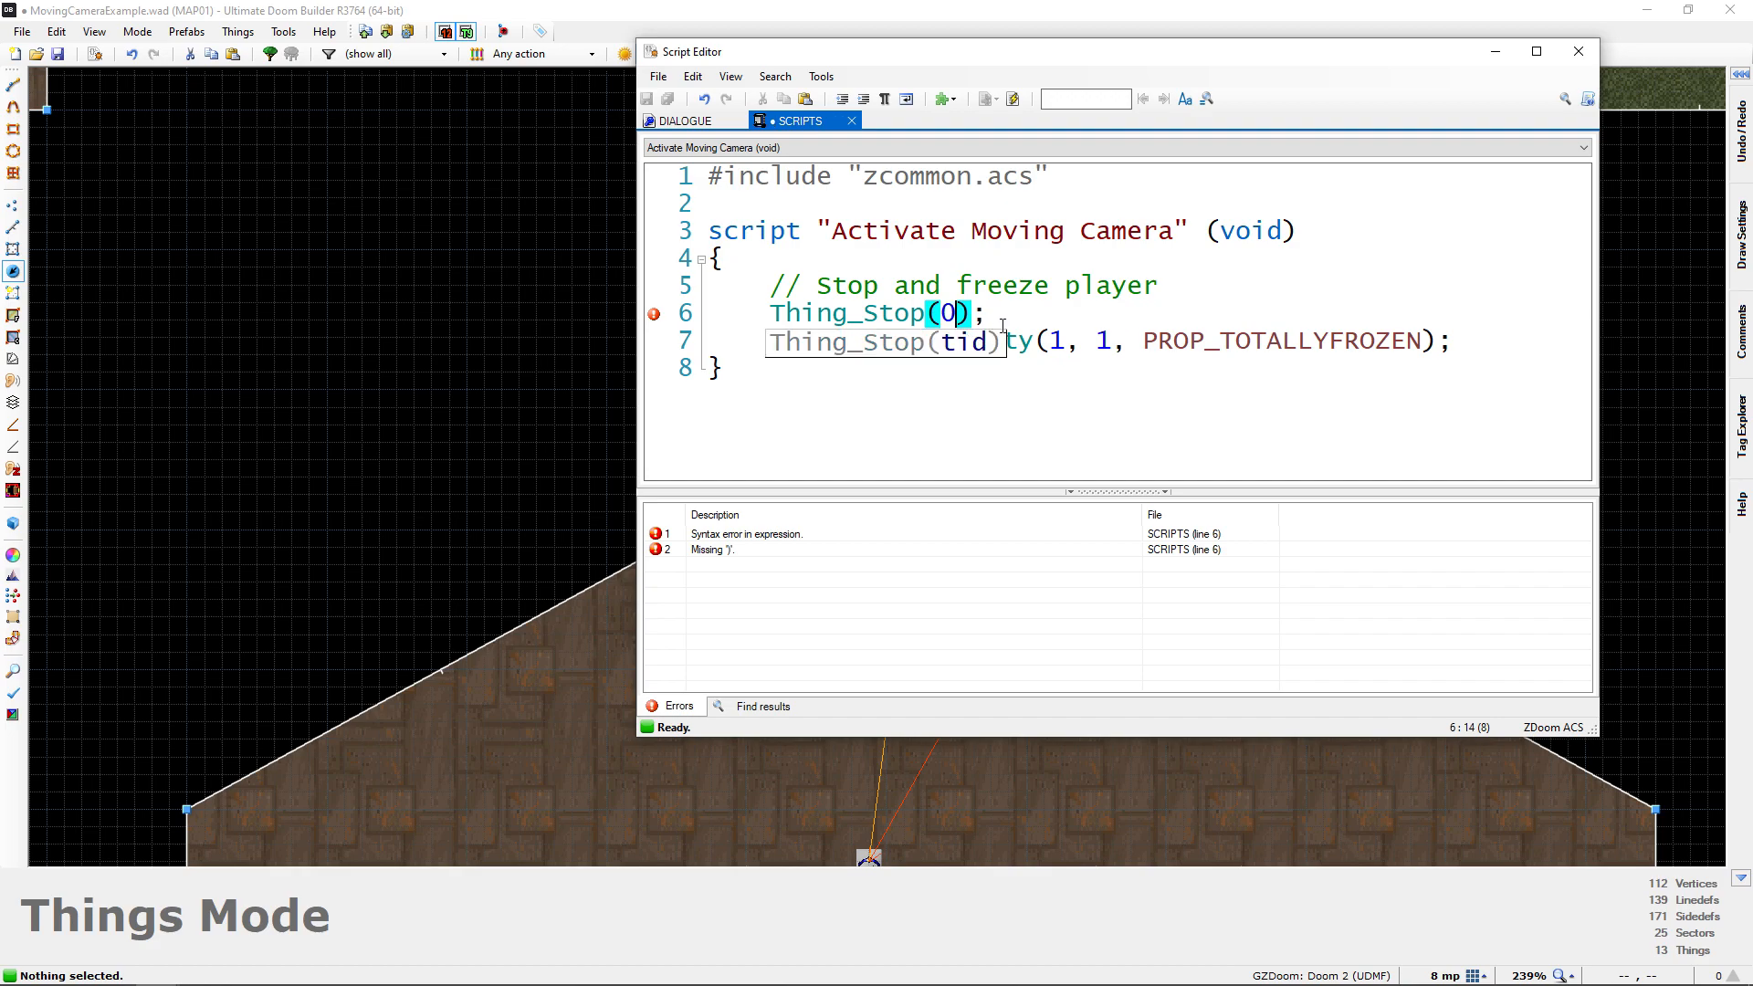
{"action": "double_click", "coordinate": [947, 317]}
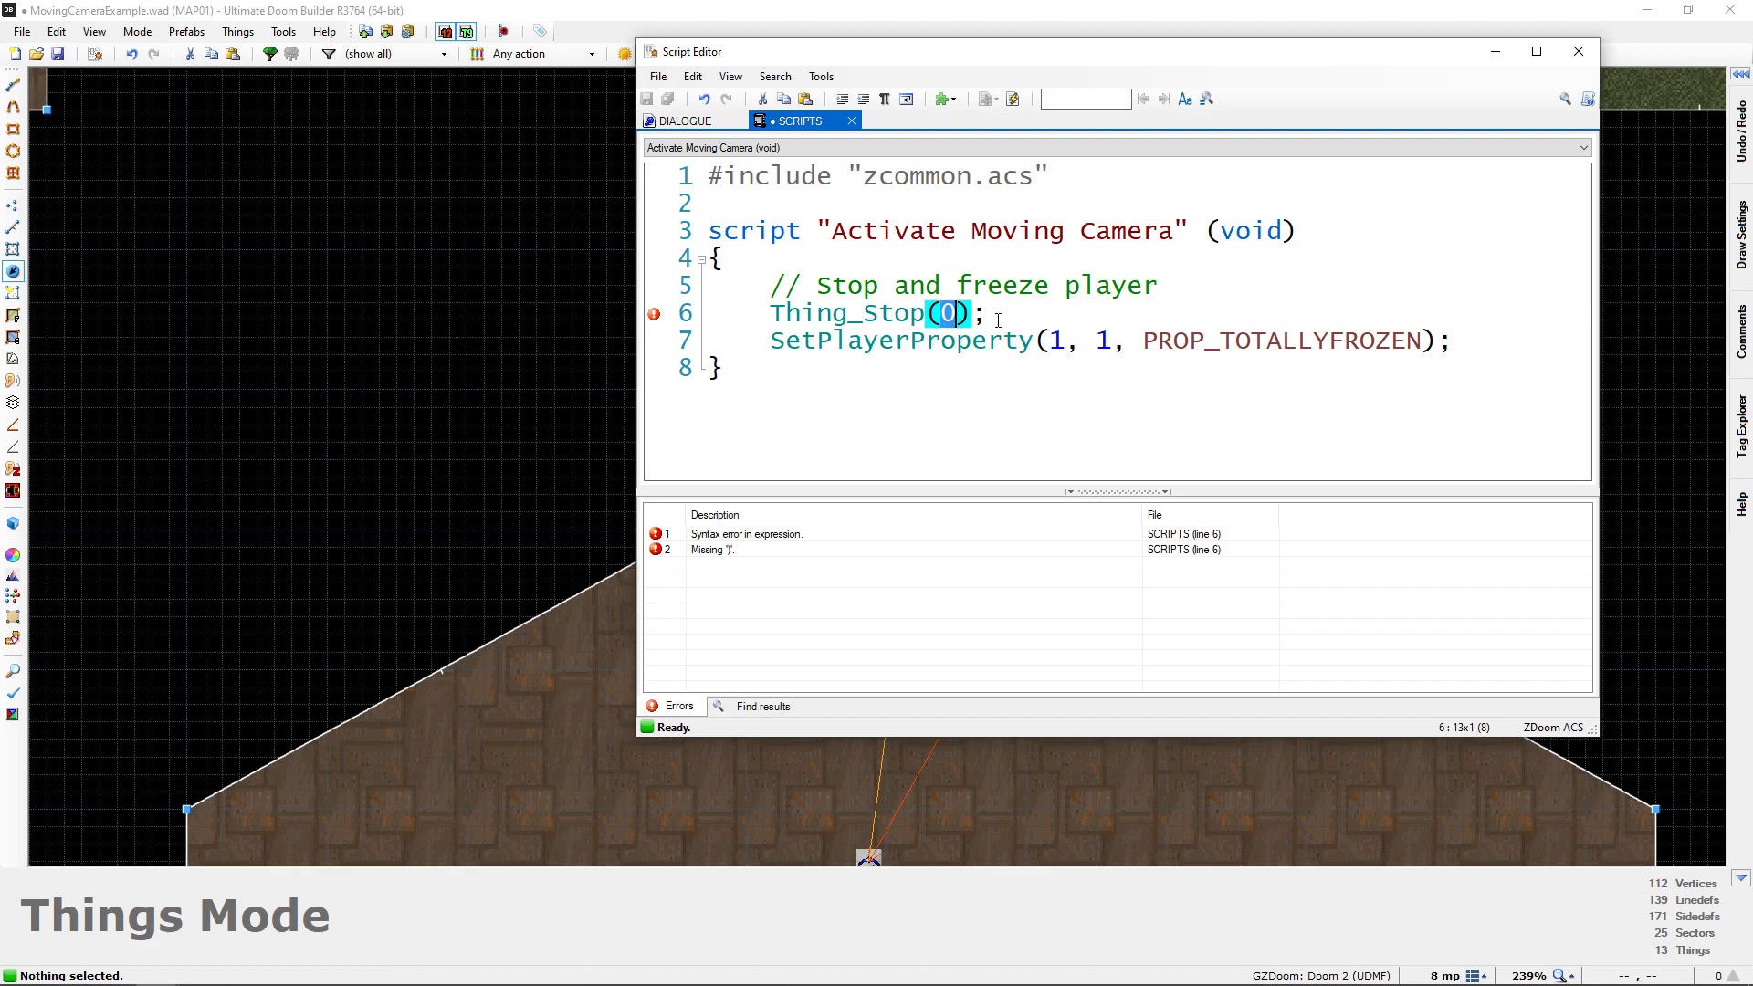
{"action": "left_click", "coordinate": [996, 320]}
{"action": "left_click", "coordinate": [1013, 99]}
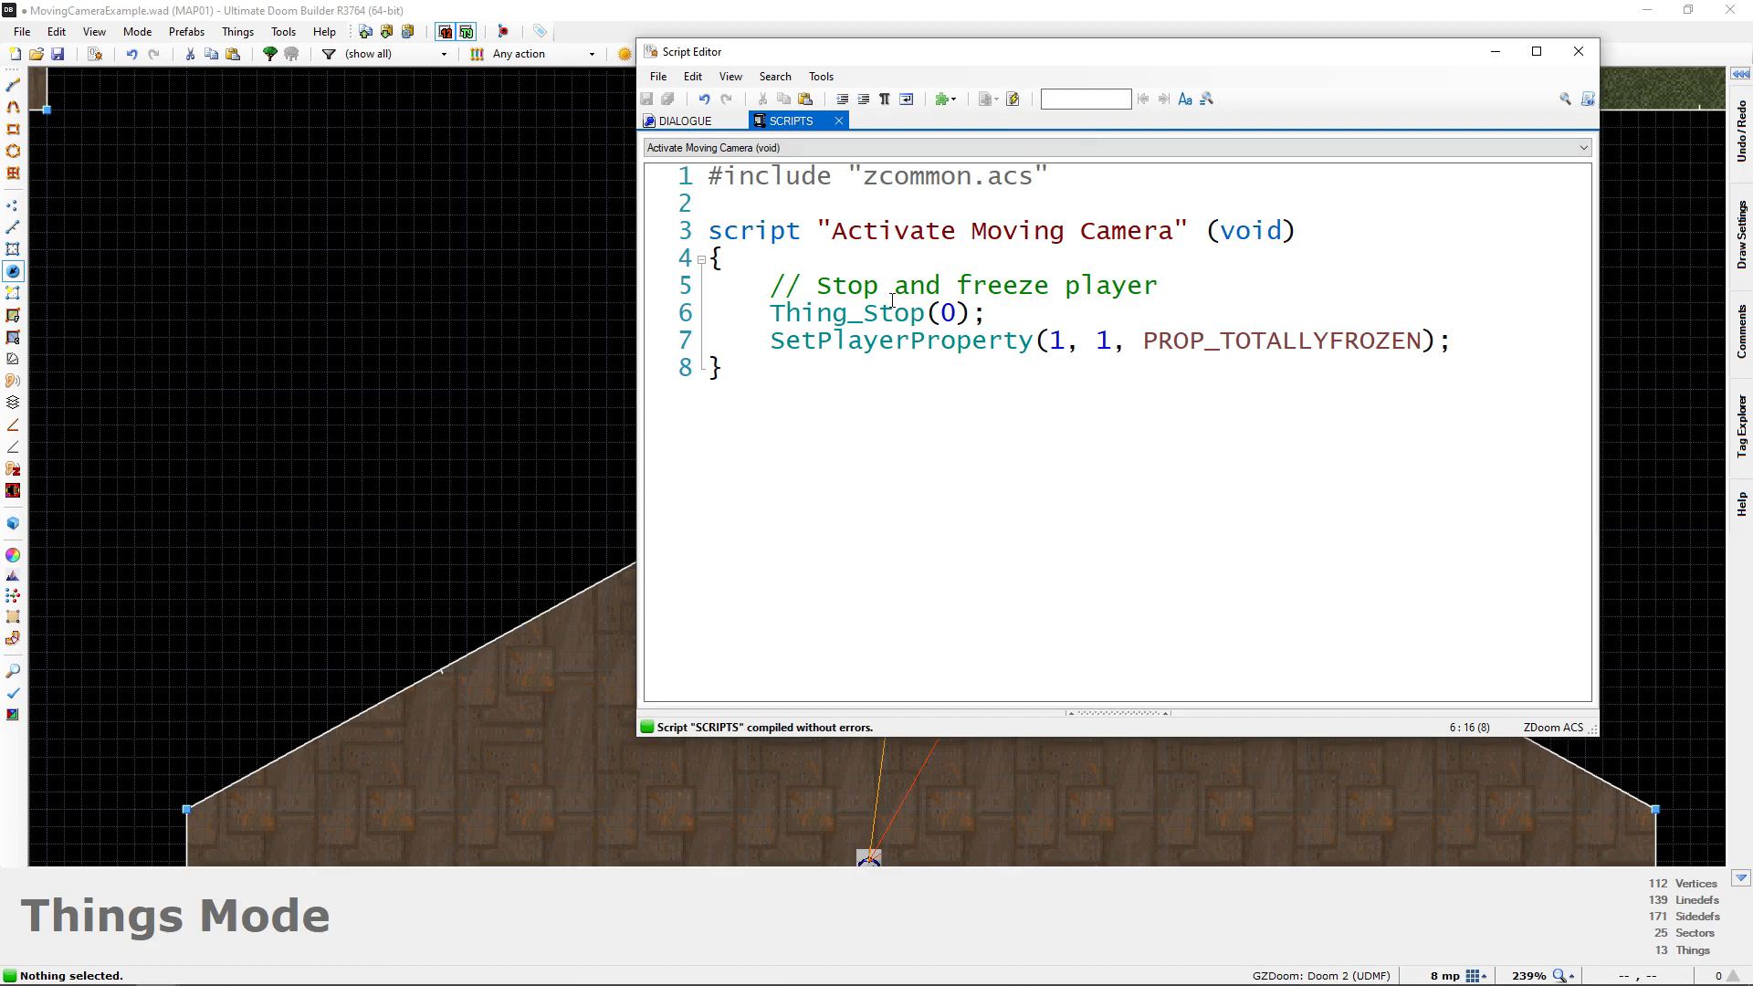
{"action": "left_click_drag", "start_coordinate": [972, 317], "coordinate": [926, 318]}
{"action": "left_click", "coordinate": [1032, 320]}
{"action": "left_click_drag", "start_coordinate": [1461, 351], "coordinate": [662, 298]}
{"action": "left_click_drag", "start_coordinate": [801, 315], "coordinate": [1014, 317]}
{"action": "left_click_drag", "start_coordinate": [772, 345], "coordinate": [1486, 344]}
After a blank line below the freeze code, add the comment "// Change to camera, and activate it" and begin a ChangeCamera call beneath it
{"action": "left_click", "coordinate": [1469, 356]}
{"action": "key", "text": "Return"}
{"action": "key", "text": "Return"}
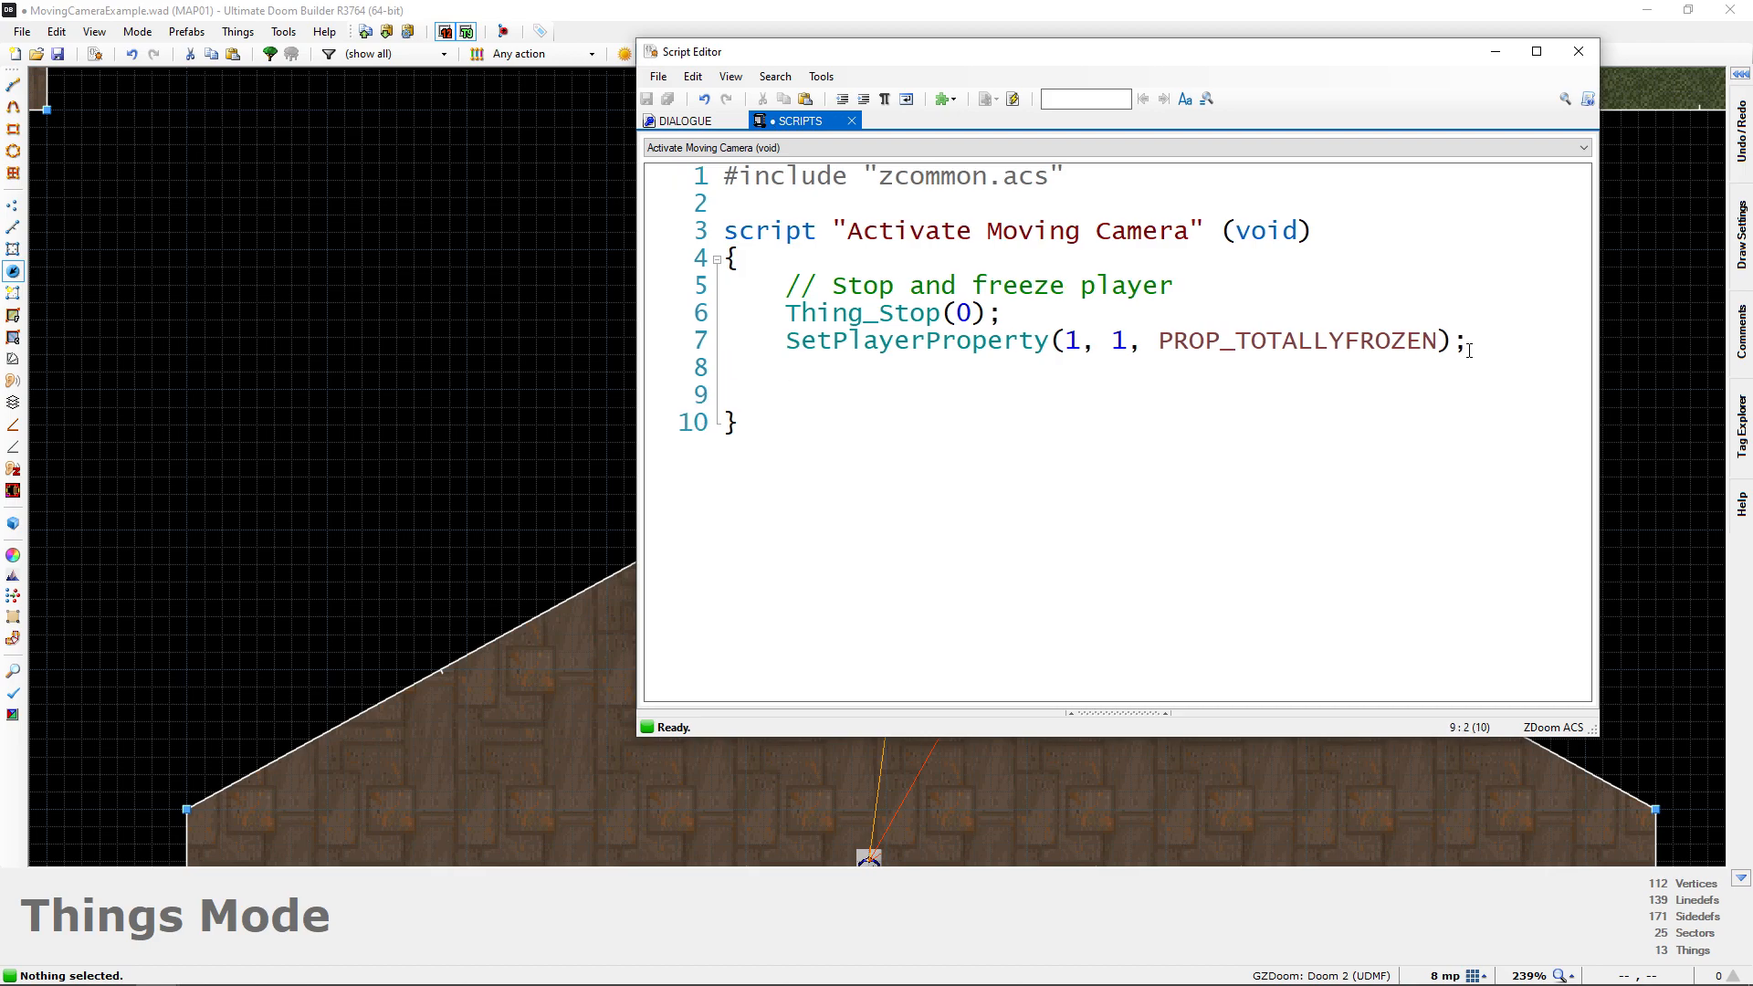
{"action": "type", "text": "// Change to "}
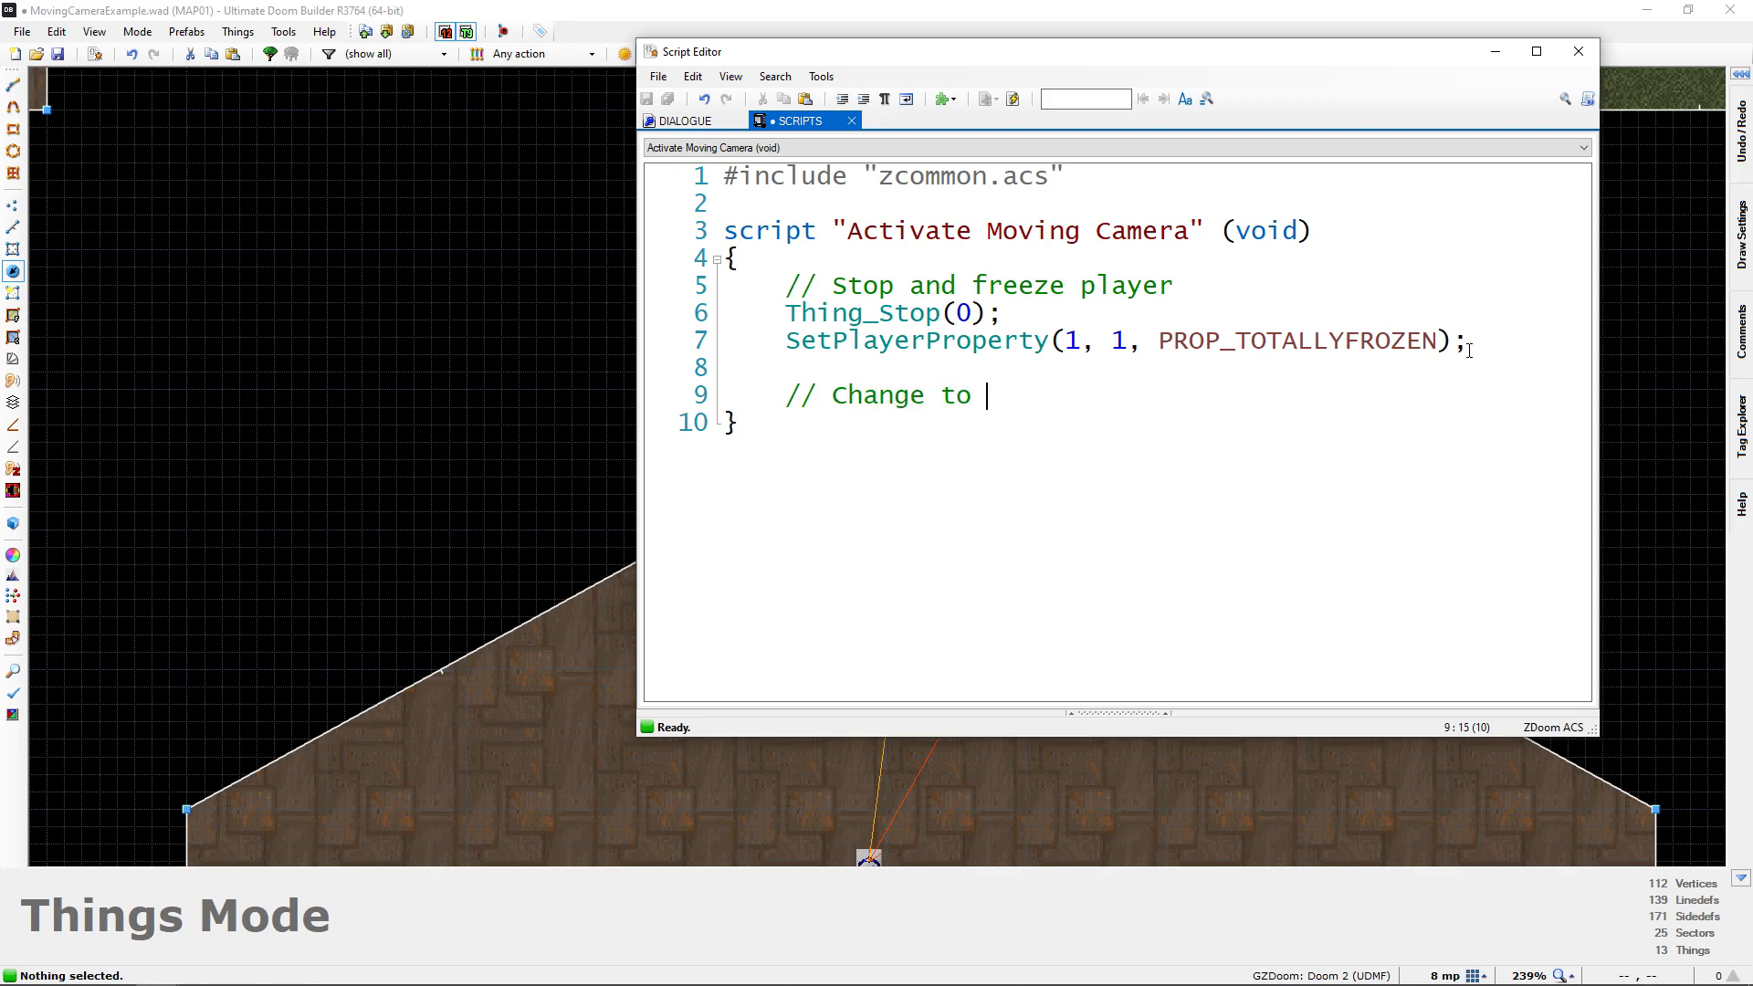
{"action": "type", "text": "camera, and activate it"}
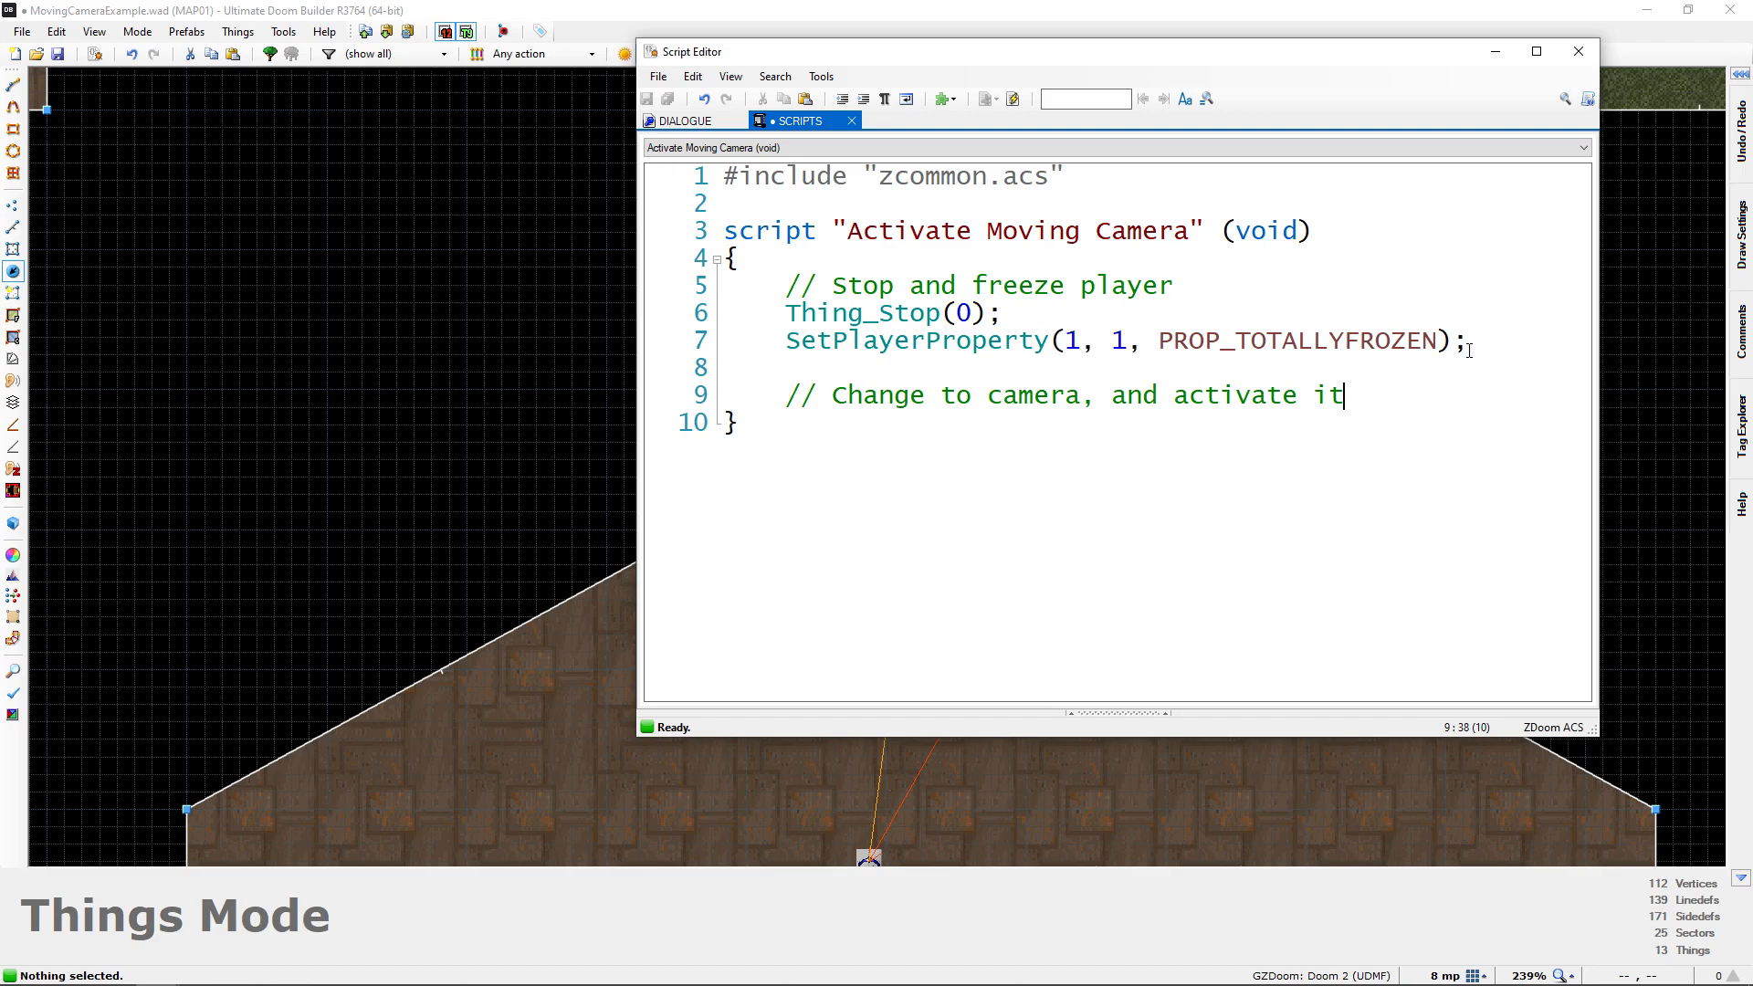
{"action": "key", "text": "Return"}
{"action": "type", "text": "ChangeCamera"}
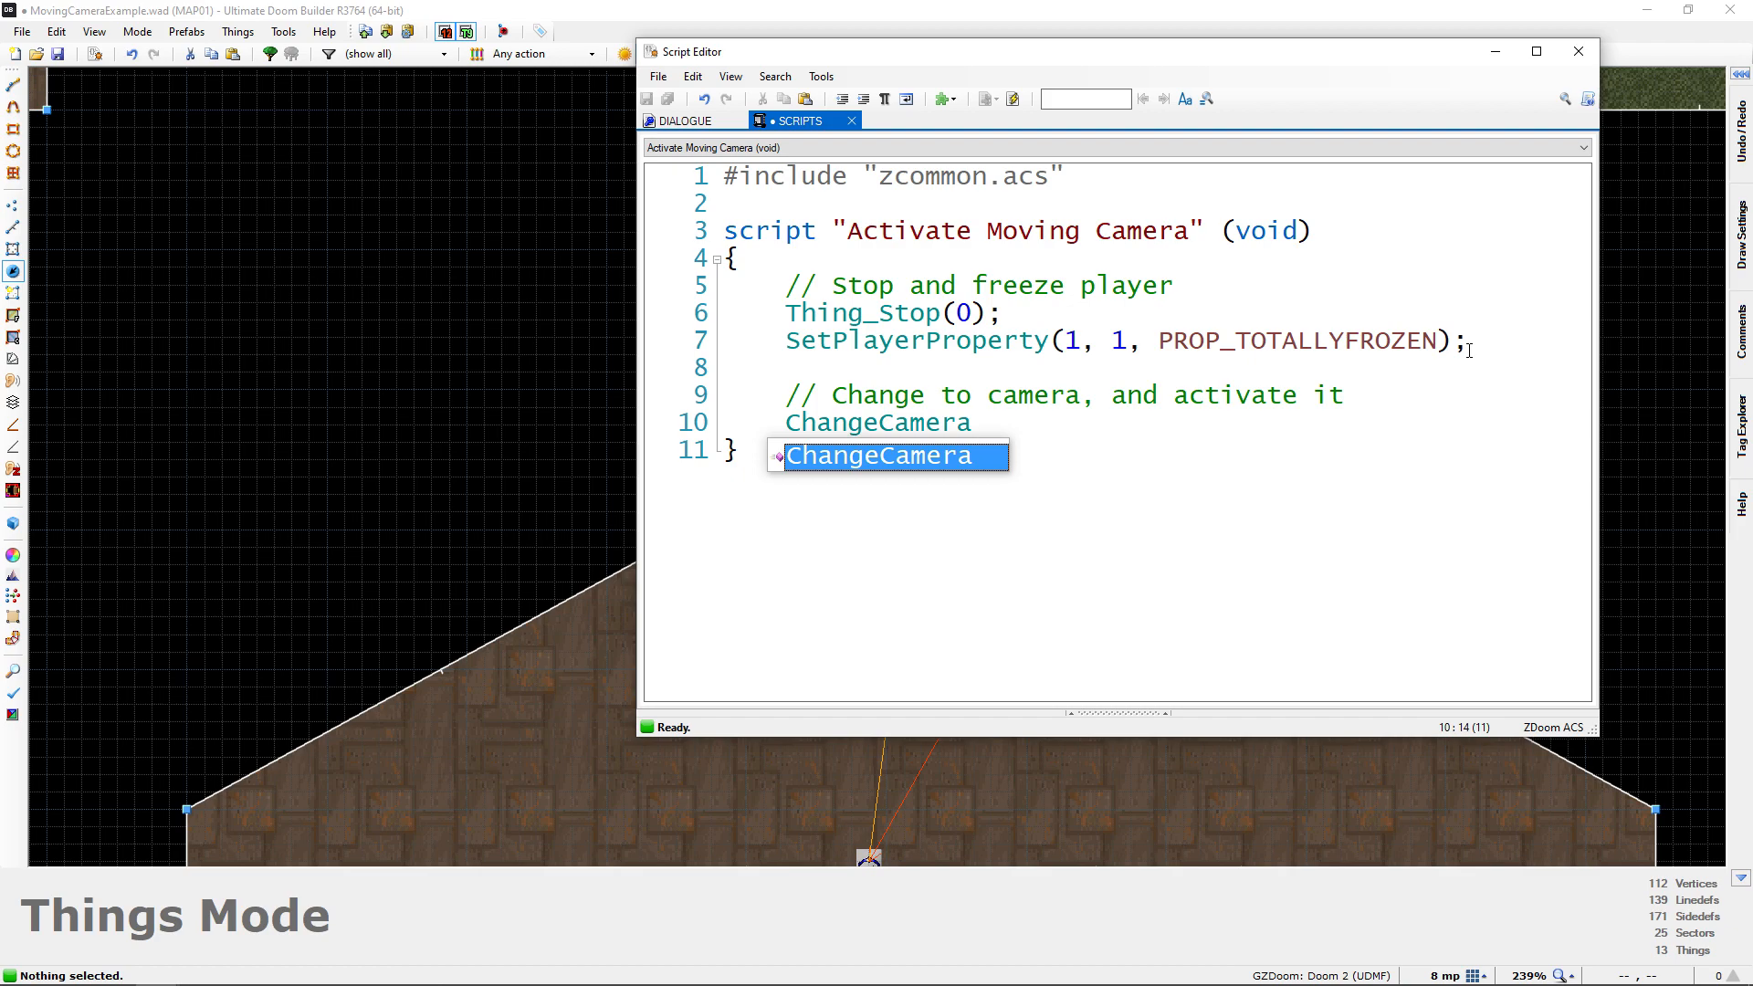
{"action": "type", "text": "("}
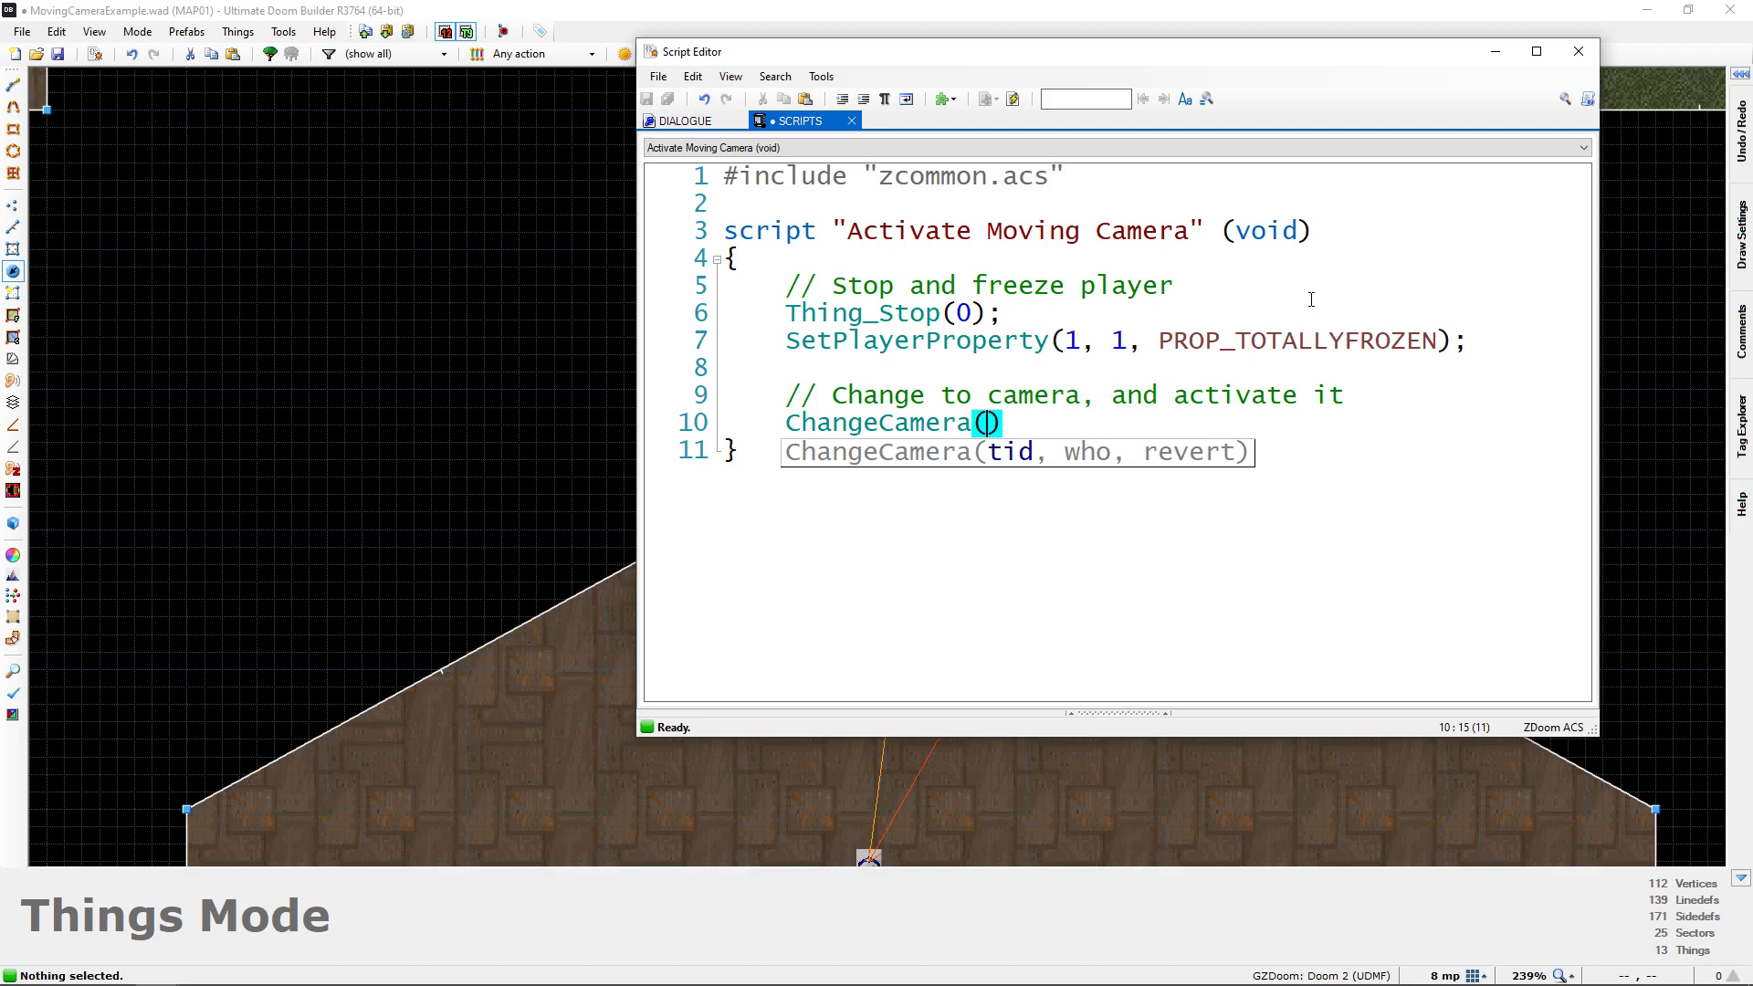
Leave the script editor and assign the unused tag 6 to the Moving Camera thing
{"action": "left_click", "coordinate": [1579, 51]}
{"action": "middle_click_drag", "start_coordinate": [1099, 439], "coordinate": [885, 455]}
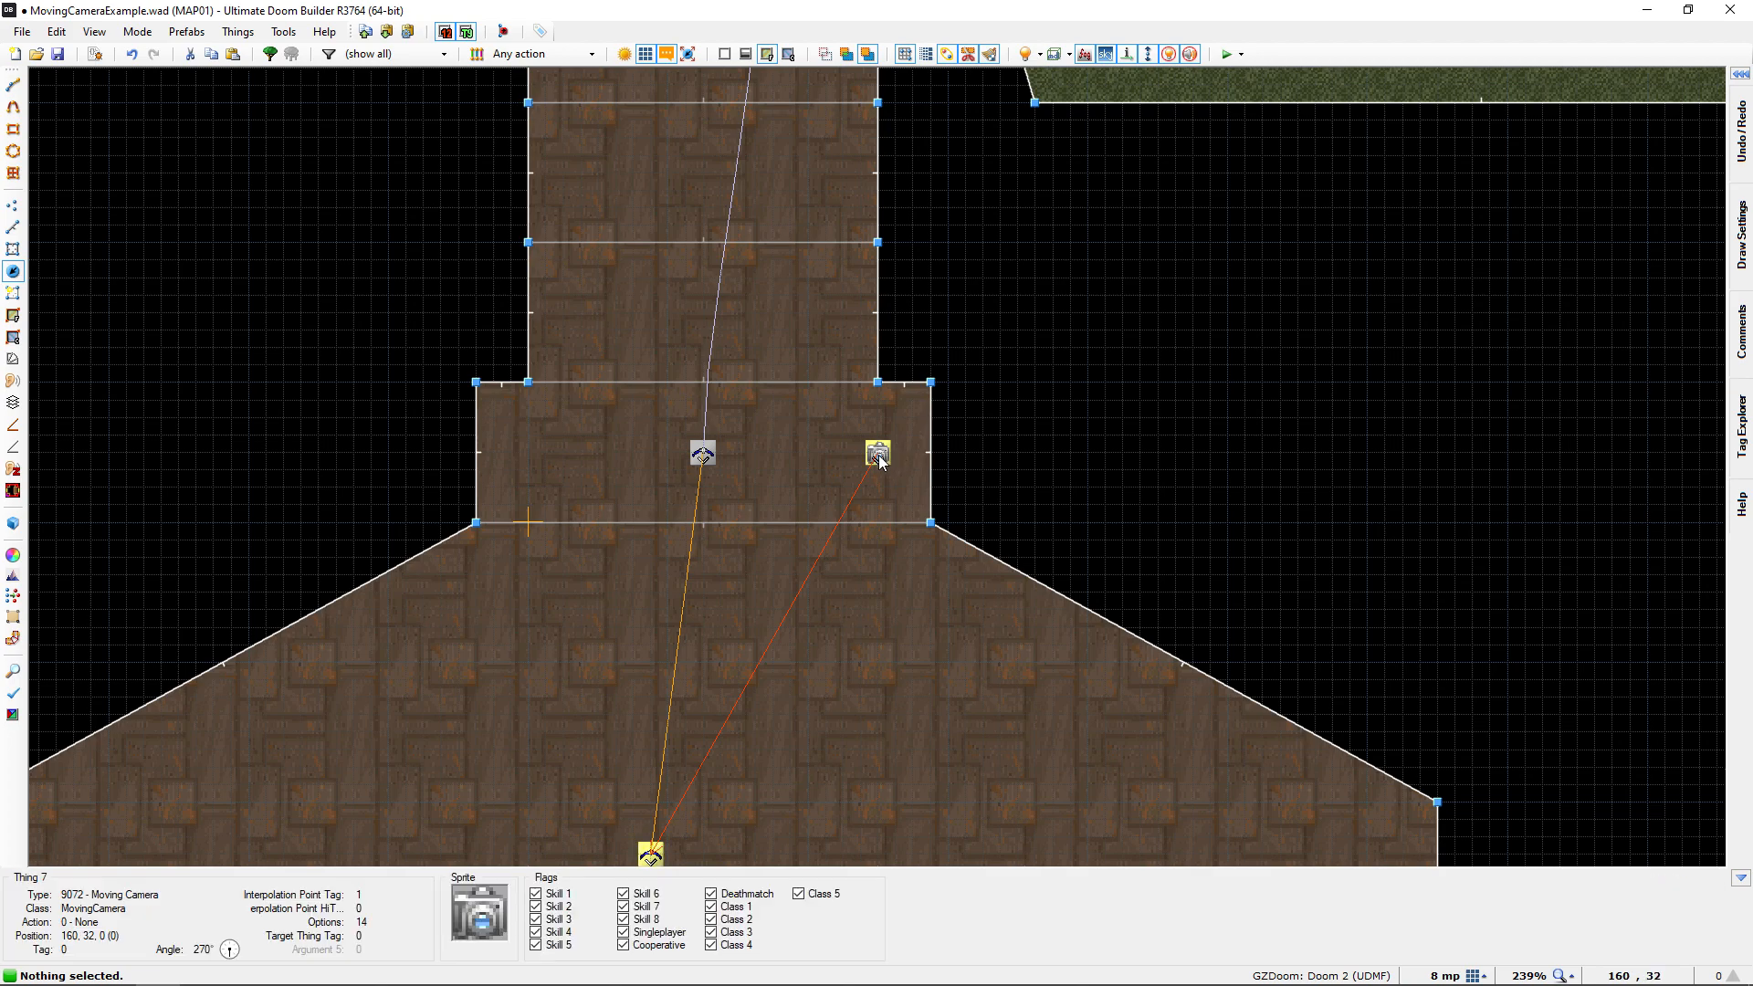
{"action": "left_click", "coordinate": [878, 456]}
{"action": "right_click", "coordinate": [1019, 396]}
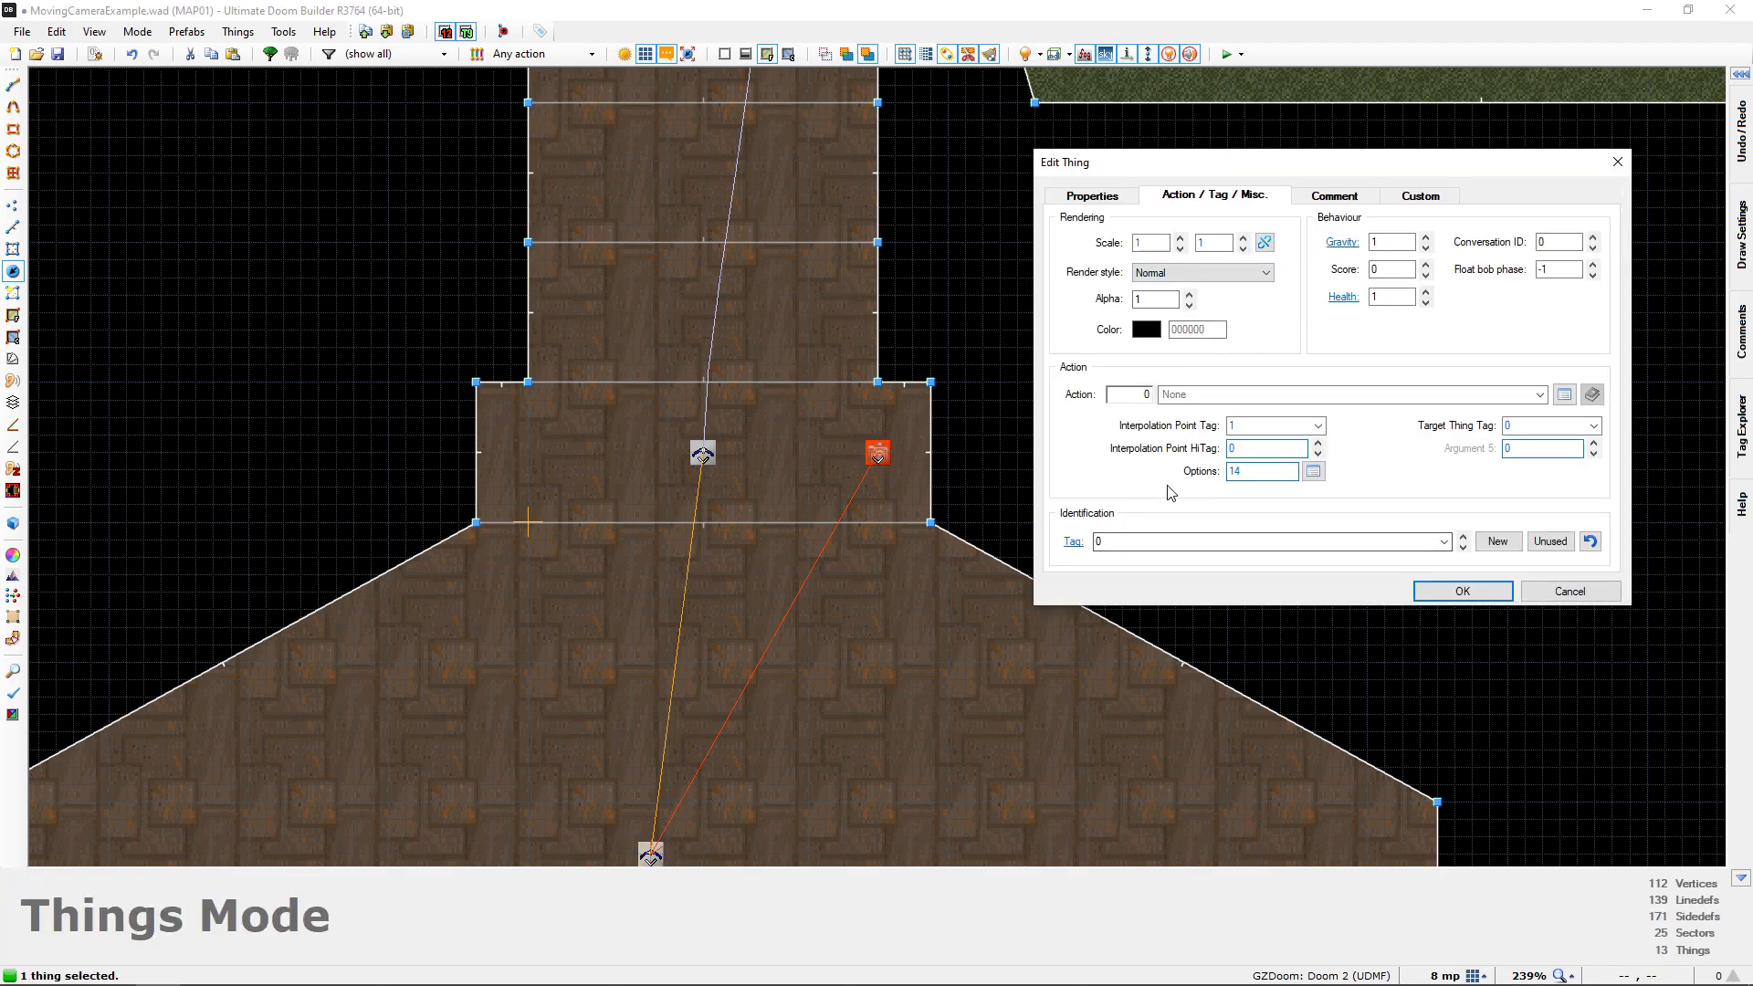
{"action": "left_click", "coordinate": [1553, 545]}
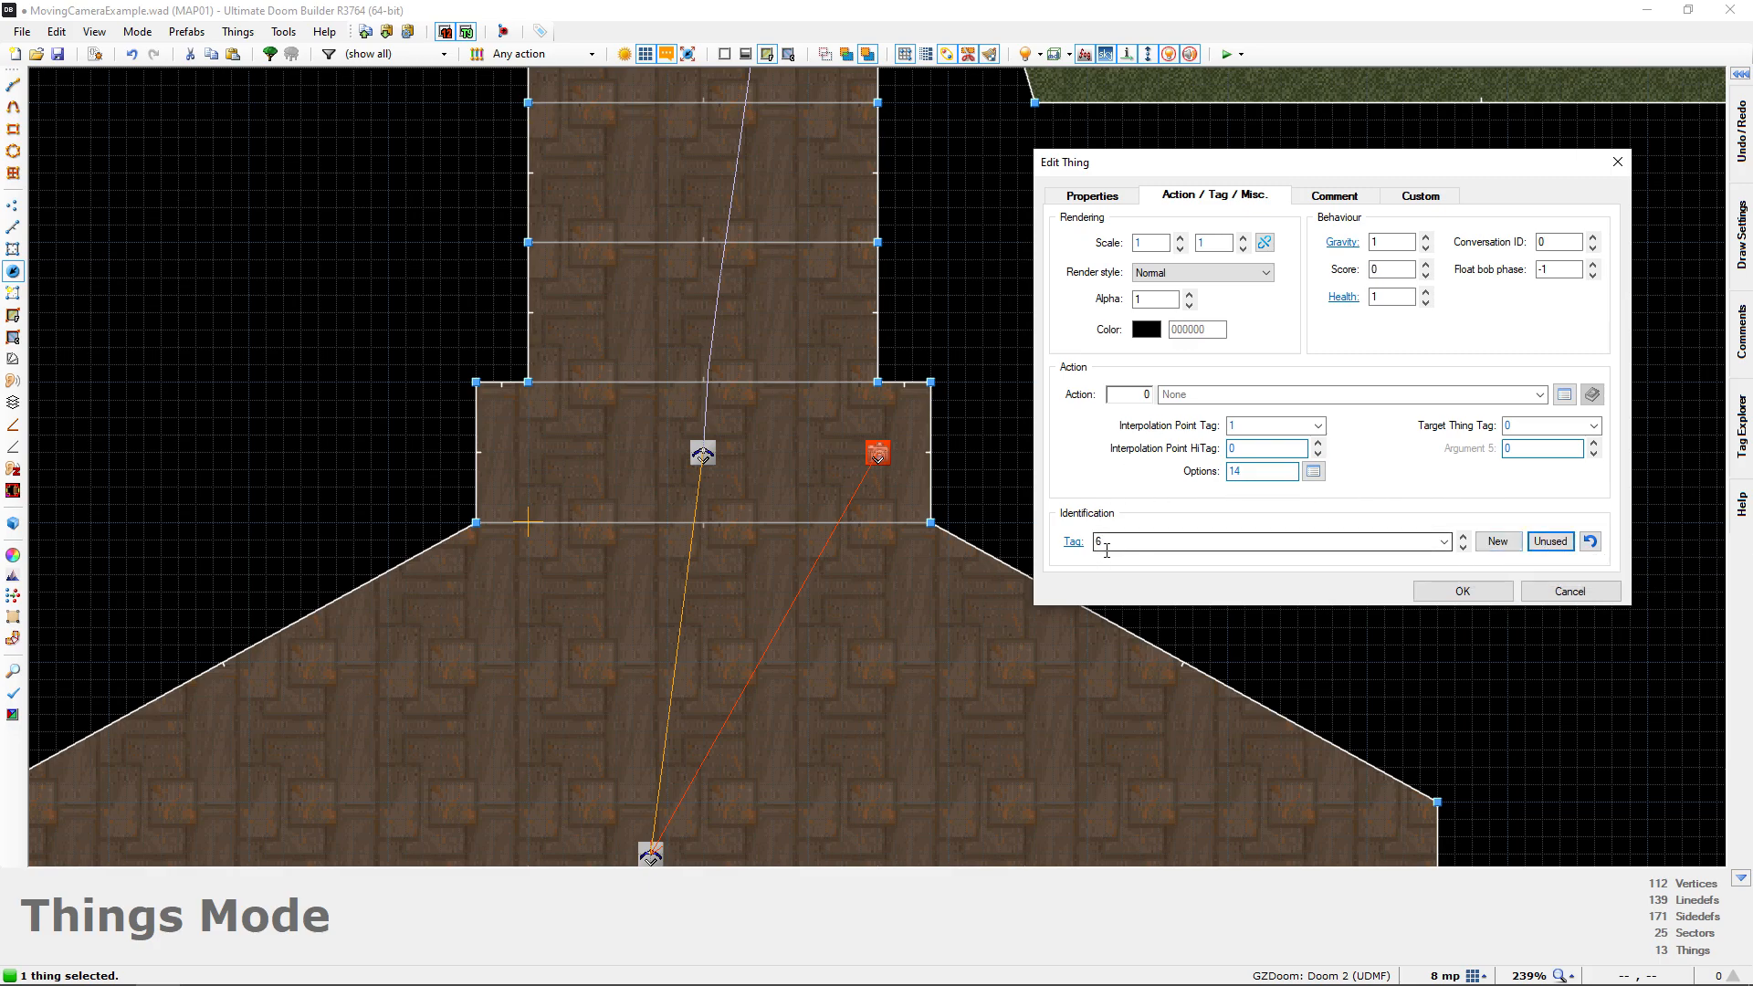
{"action": "left_click", "coordinate": [1462, 592]}
{"action": "middle_click_drag", "start_coordinate": [1044, 513], "coordinate": [1262, 628]}
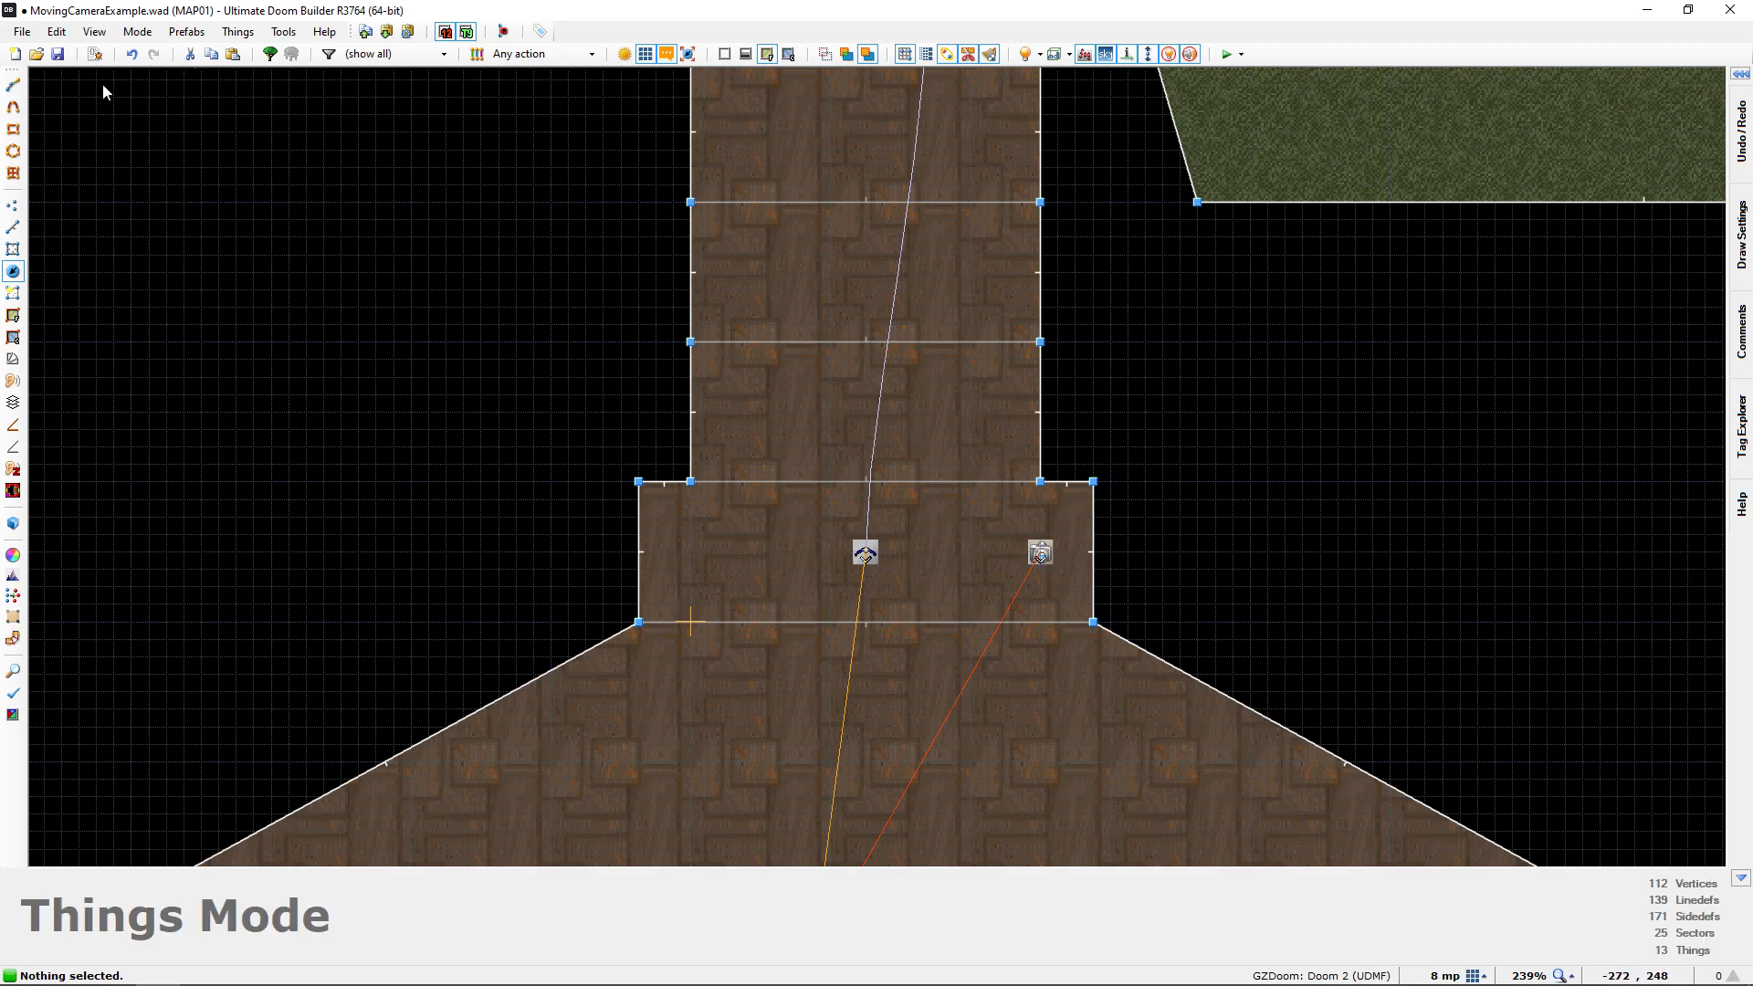
Reopen the script and complete the camera call as ChangeCamera(6, 1, 0); followed by a new line
{"action": "left_click", "coordinate": [95, 53]}
{"action": "scroll", "coordinate": [861, 339], "scroll_direction": "up", "scroll_amount": 5, "text": "ctrl"}
{"action": "scroll", "coordinate": [860, 339], "scroll_direction": "up", "scroll_amount": 2, "text": "ctrl"}
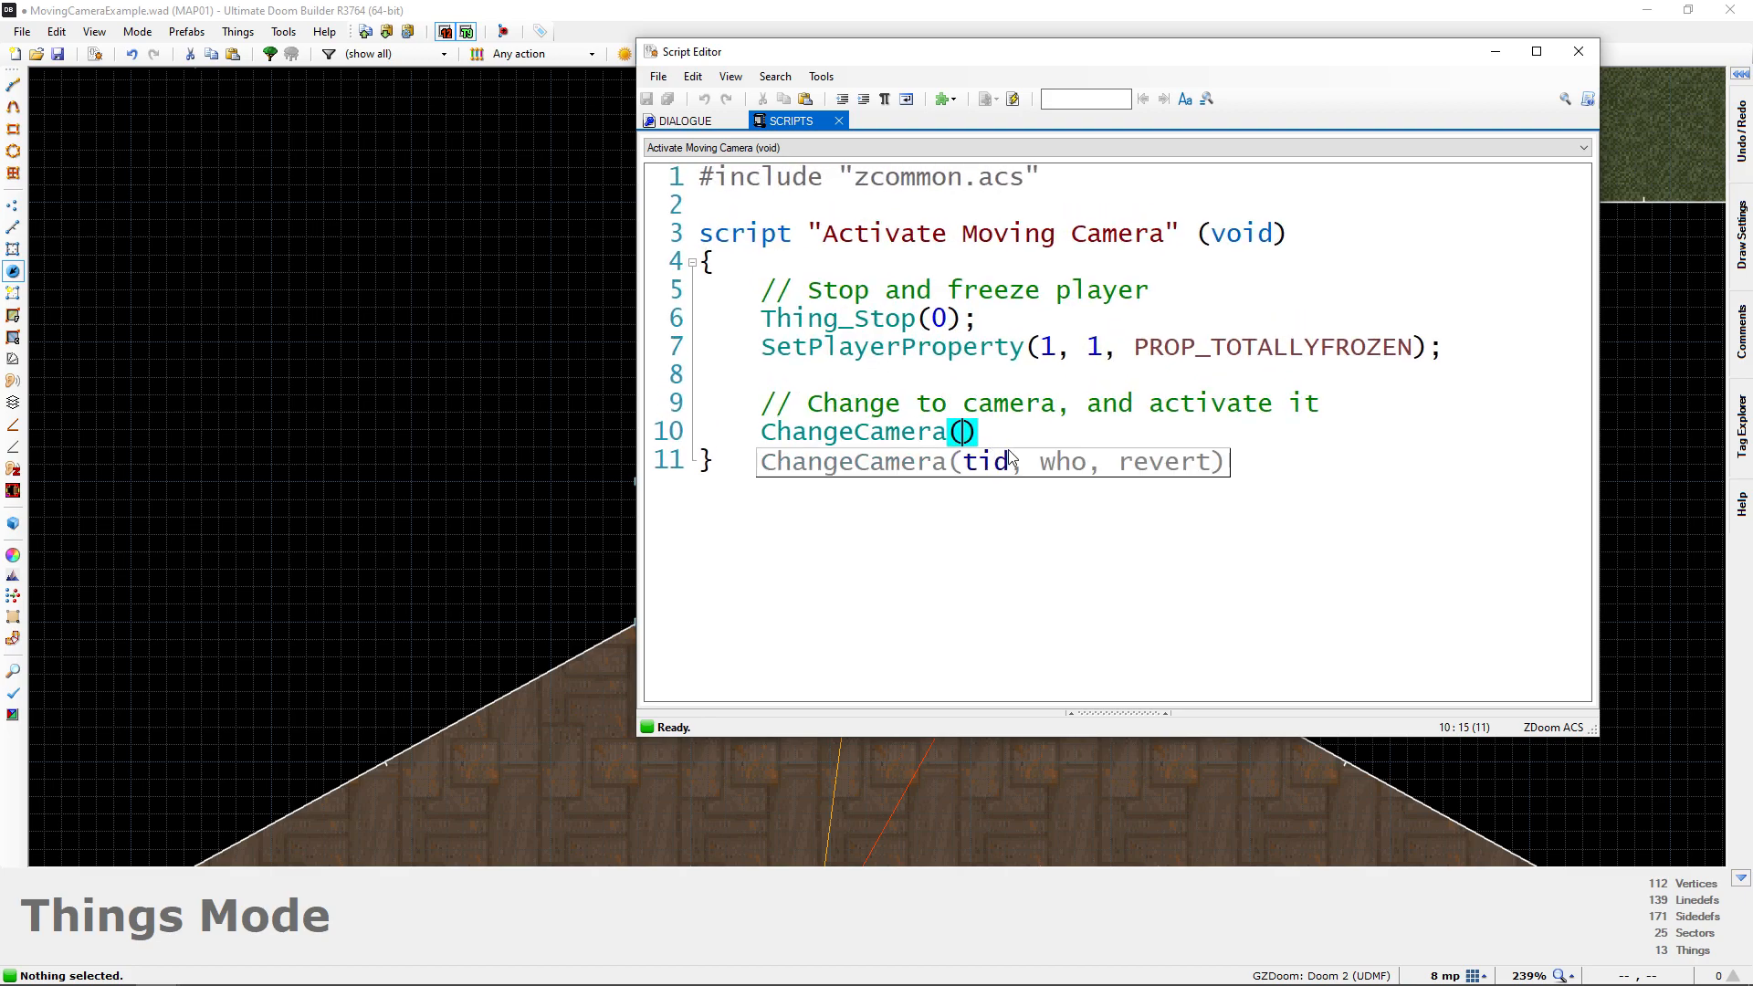
{"action": "type", "text": "6,"}
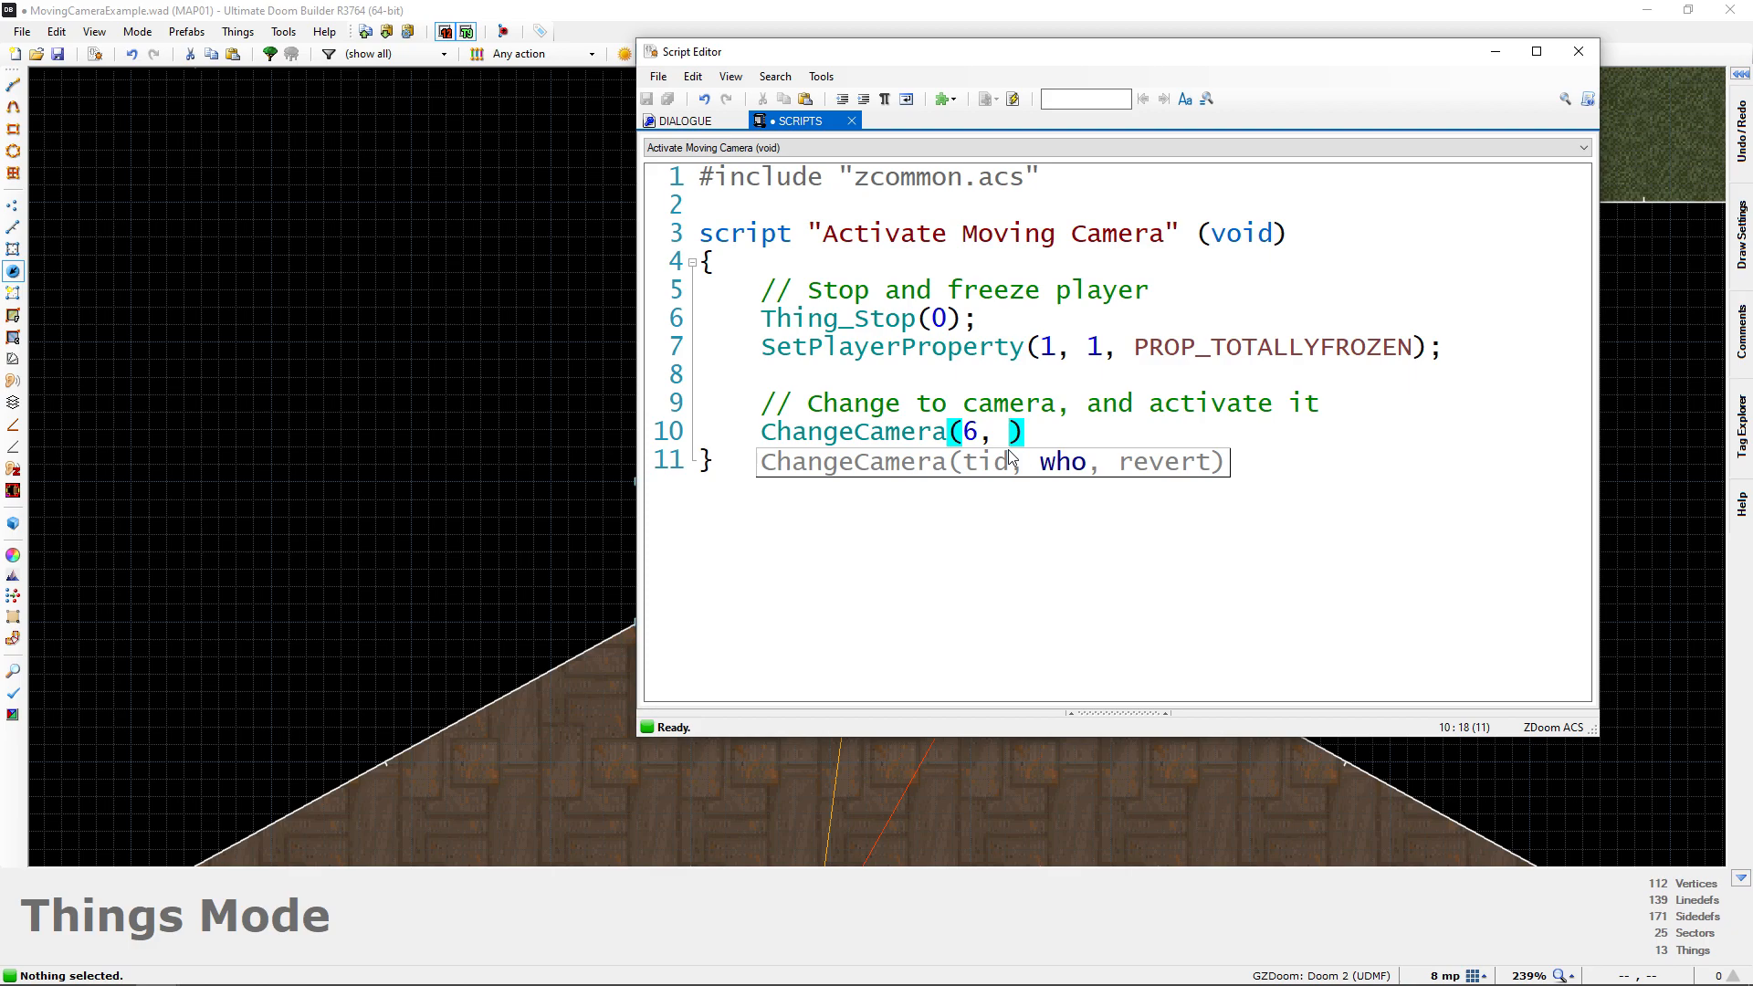
{"action": "type", "text": "1,"}
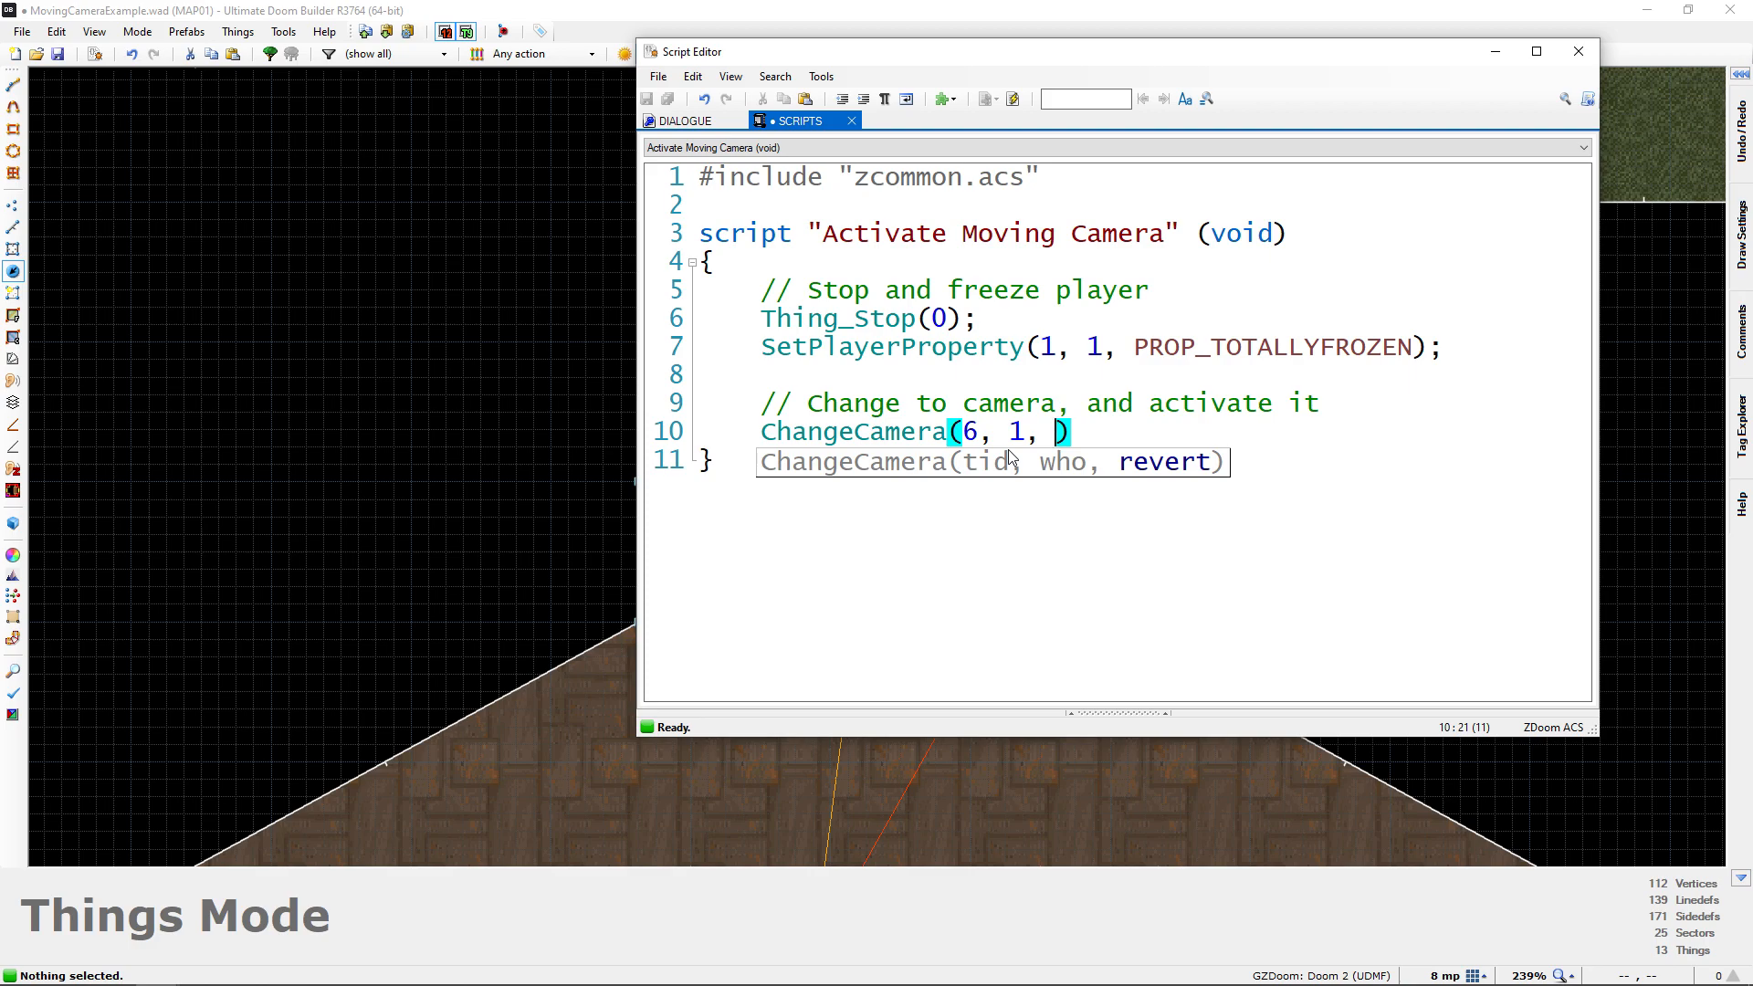
{"action": "type", "text": "0"}
{"action": "key", "text": "End"}
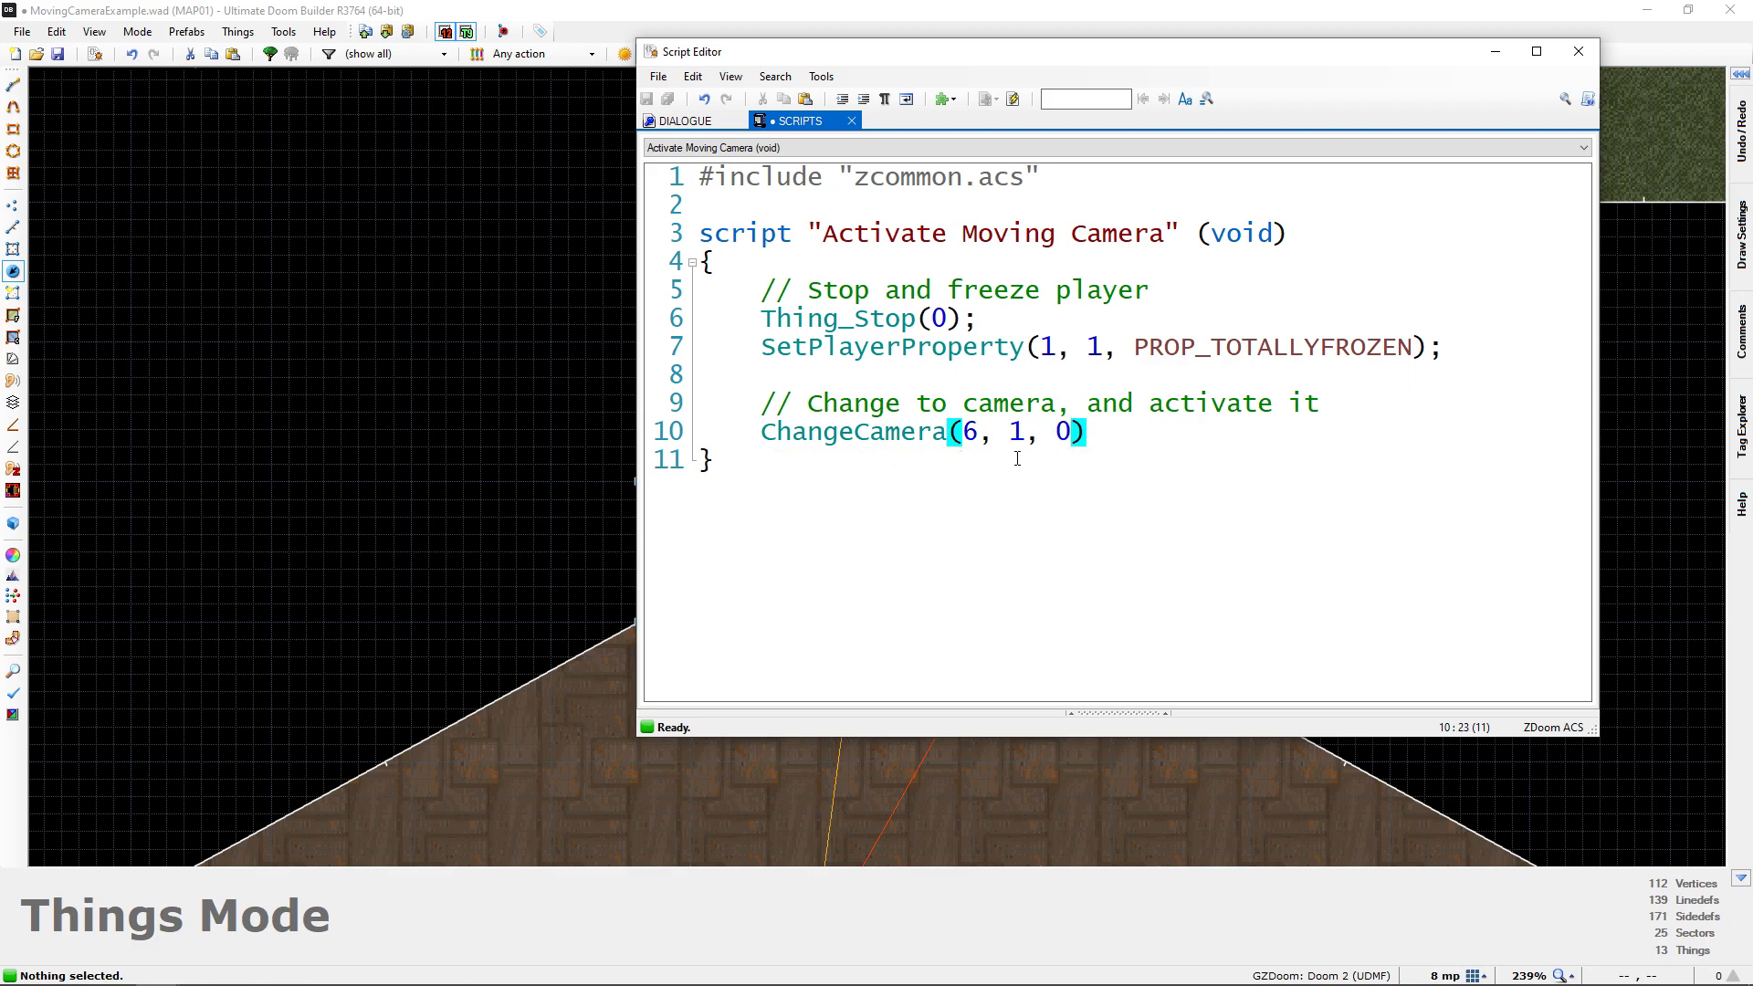
{"action": "type", "text": ";"}
{"action": "key", "text": "Return"}
Add the line Thing_Activate(6); below the ChangeCamera call and check its number against the Moving Camera's tag on the map
{"action": "left_click_drag", "start_coordinate": [763, 320], "coordinate": [1461, 352]}
{"action": "left_click_drag", "start_coordinate": [762, 446], "coordinate": [1169, 450]}
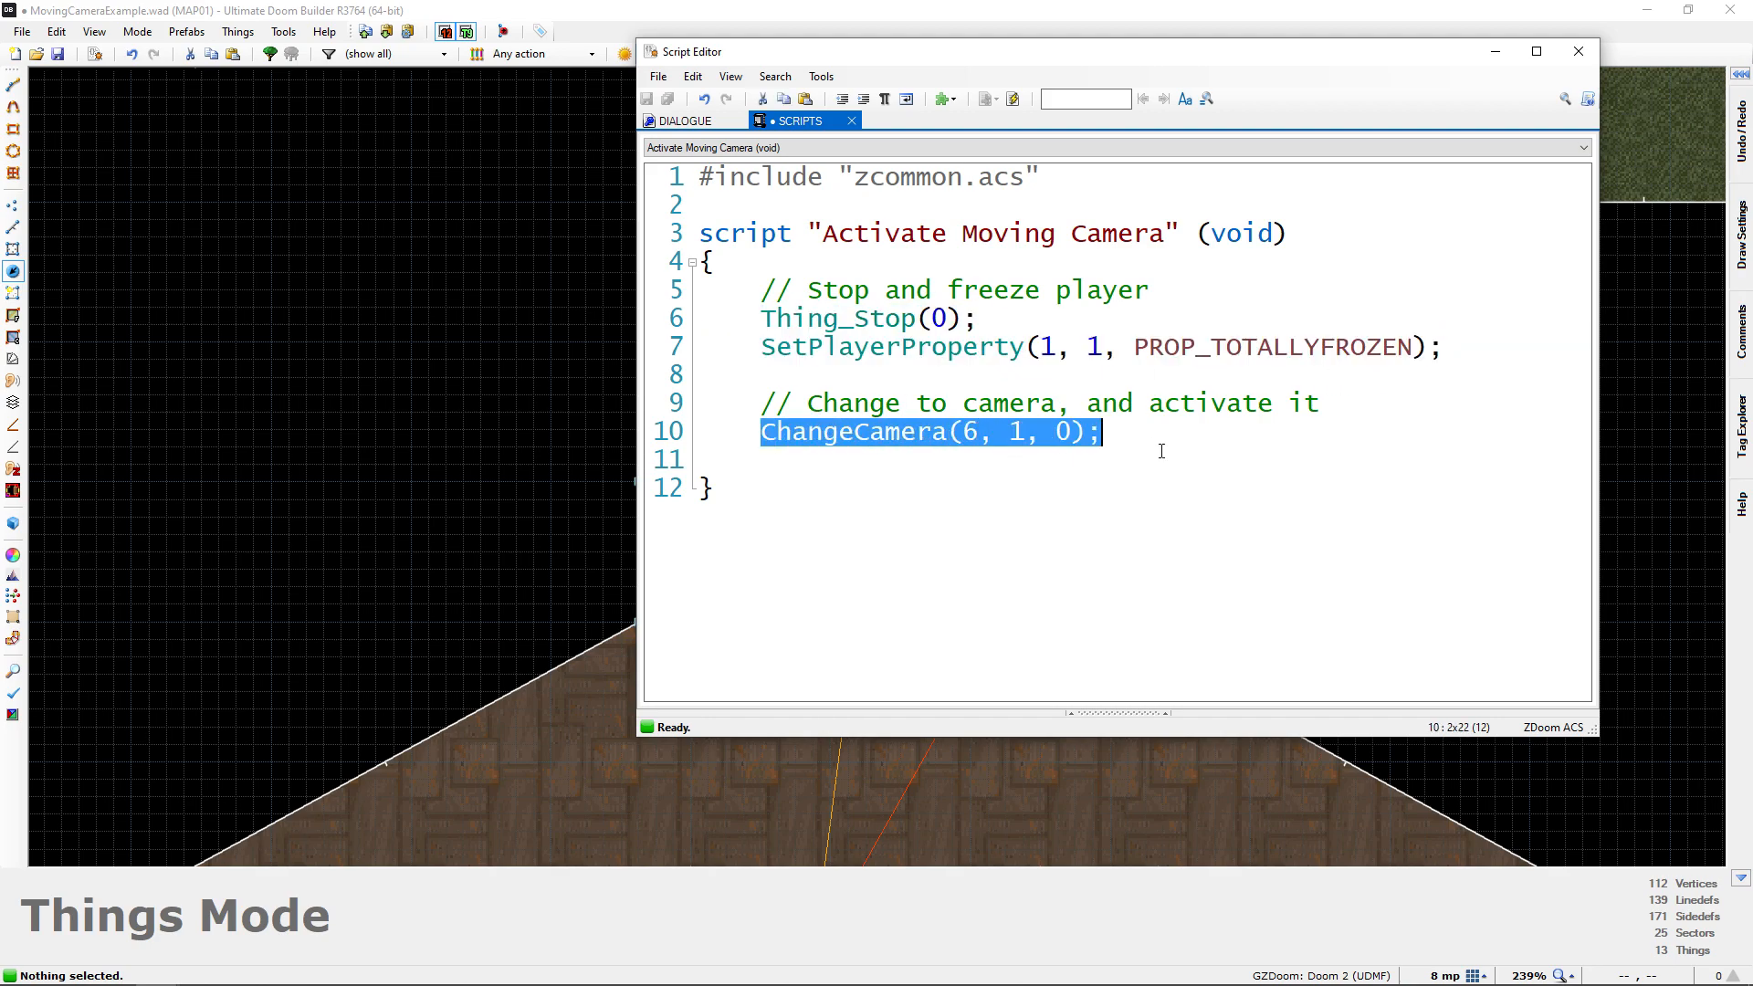
{"action": "left_click", "coordinate": [941, 475]}
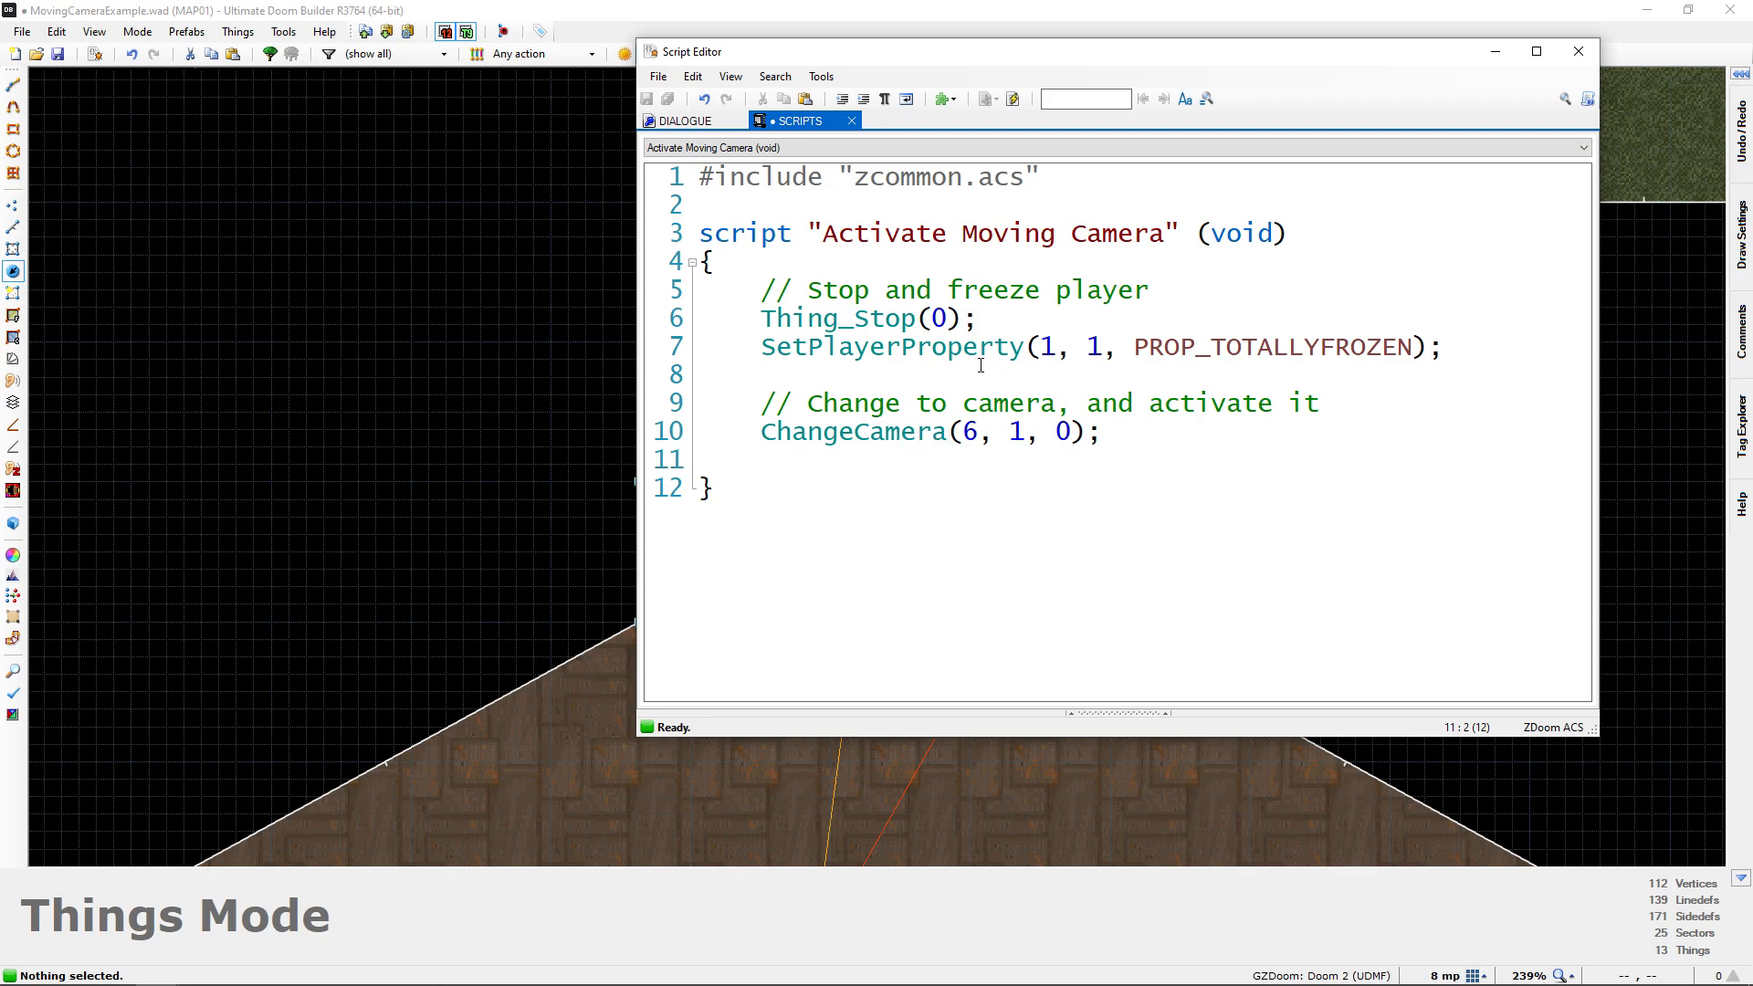
{"action": "type", "text": "Thing_Acti"}
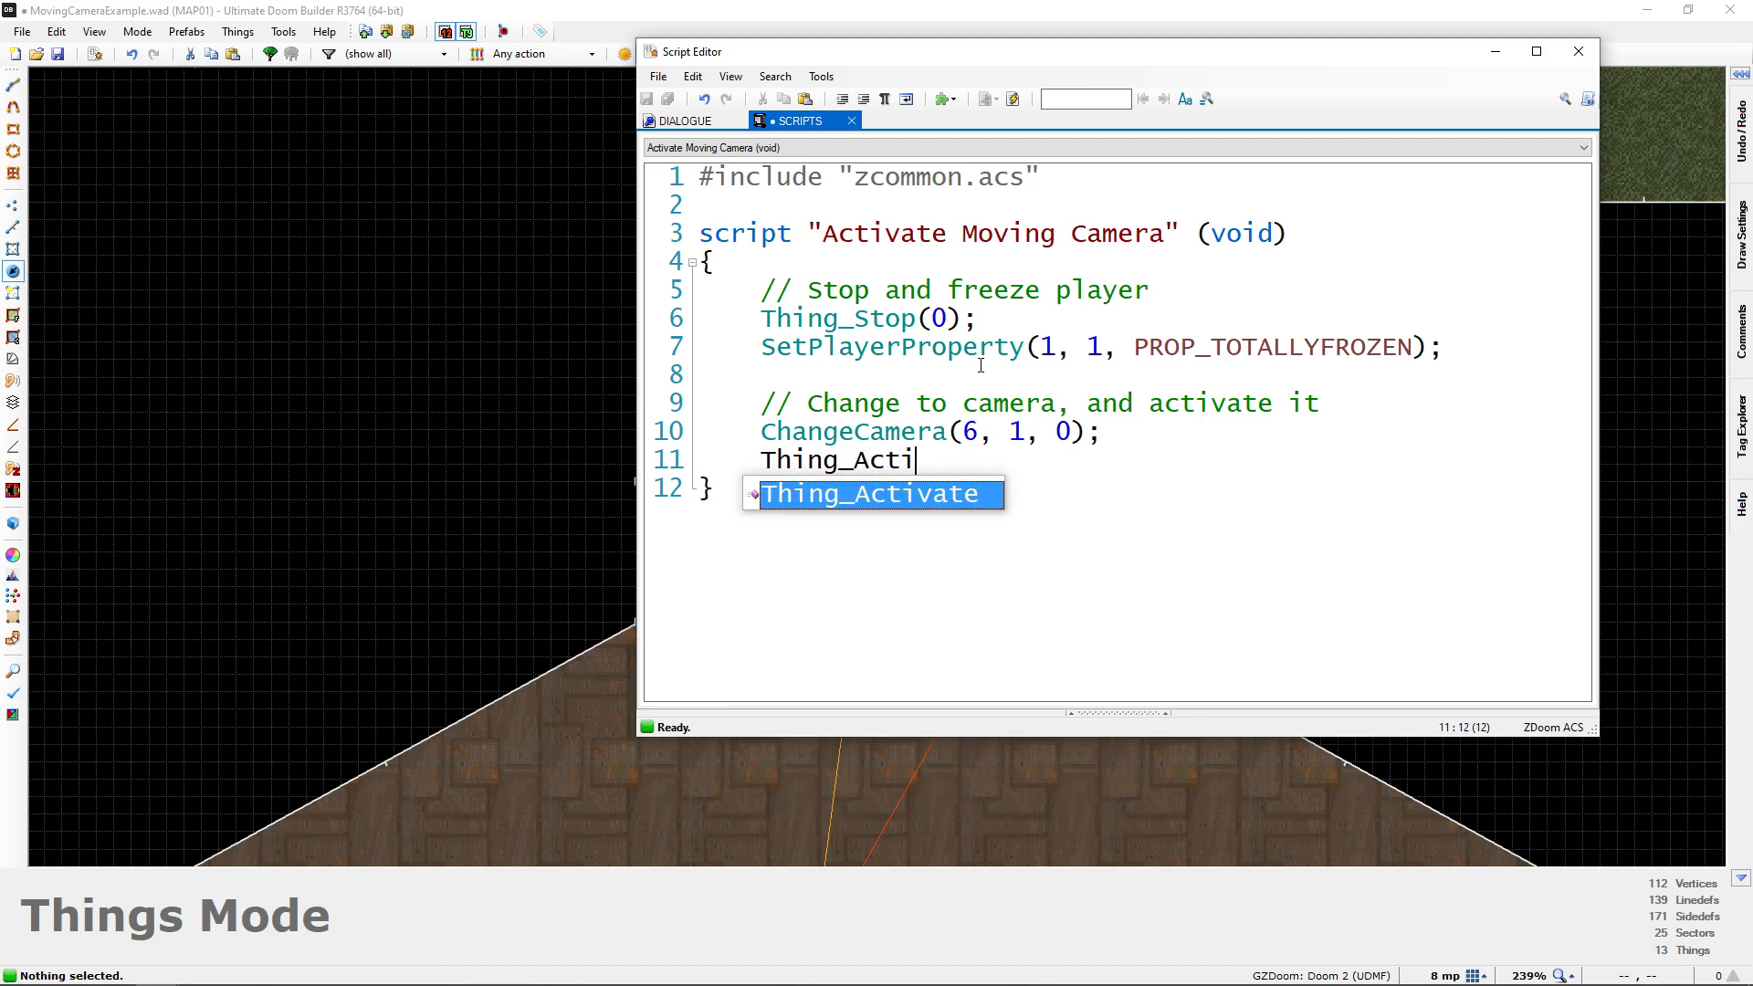
{"action": "type", "text": "vate("}
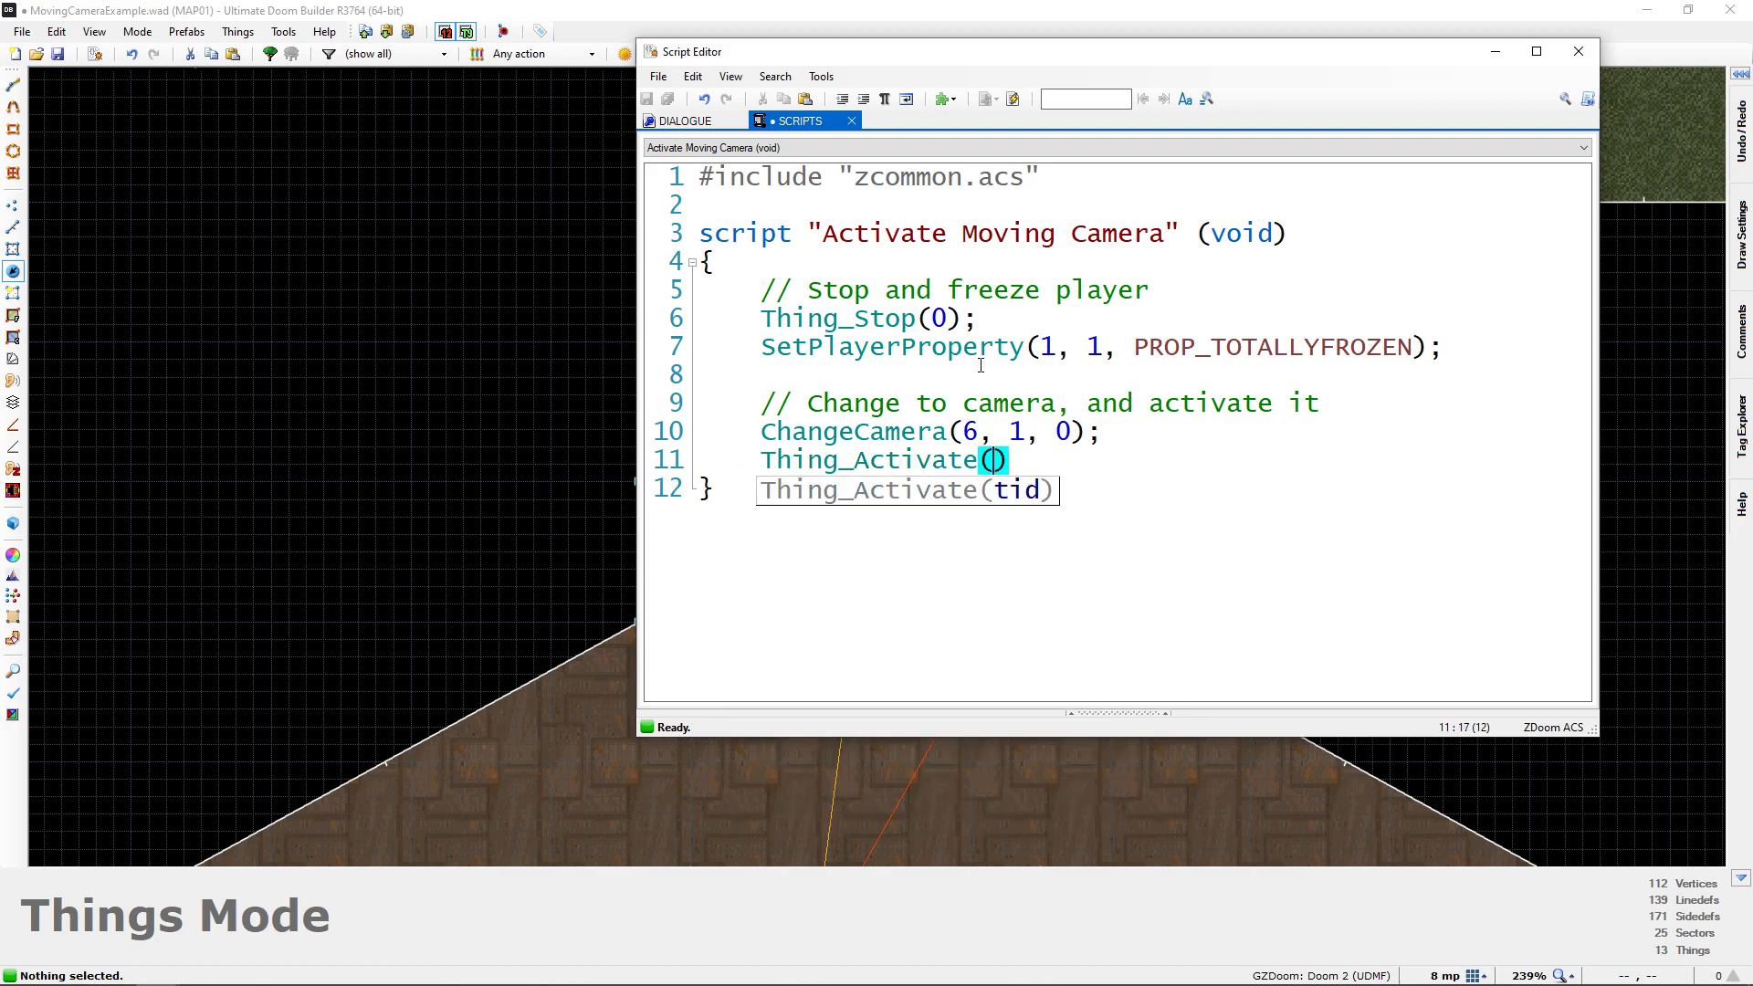
{"action": "type", "text": "6);"}
{"action": "left_click_drag", "start_coordinate": [1045, 57], "coordinate": [343, 64]}
{"action": "mouse_move", "coordinate": [1046, 557]}
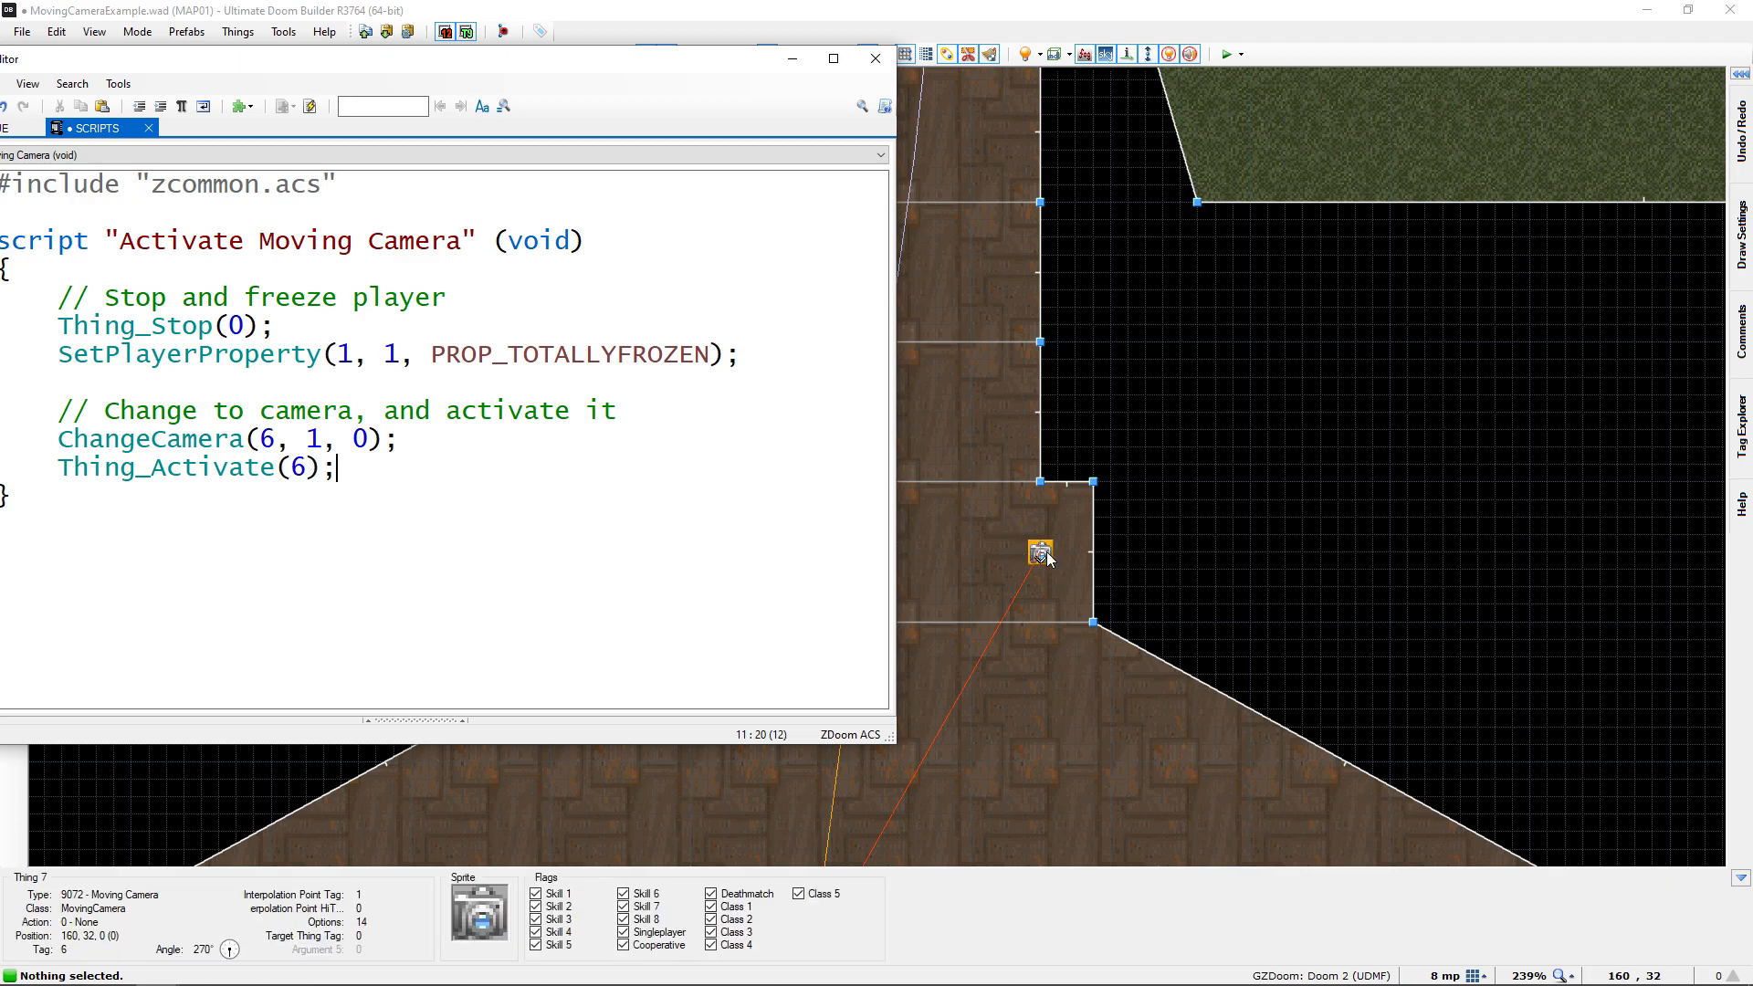
Move the script editor aside so the whole script is in view and compile the Activate Moving Camera script
{"action": "left_click_drag", "start_coordinate": [464, 64], "coordinate": [966, 64]}
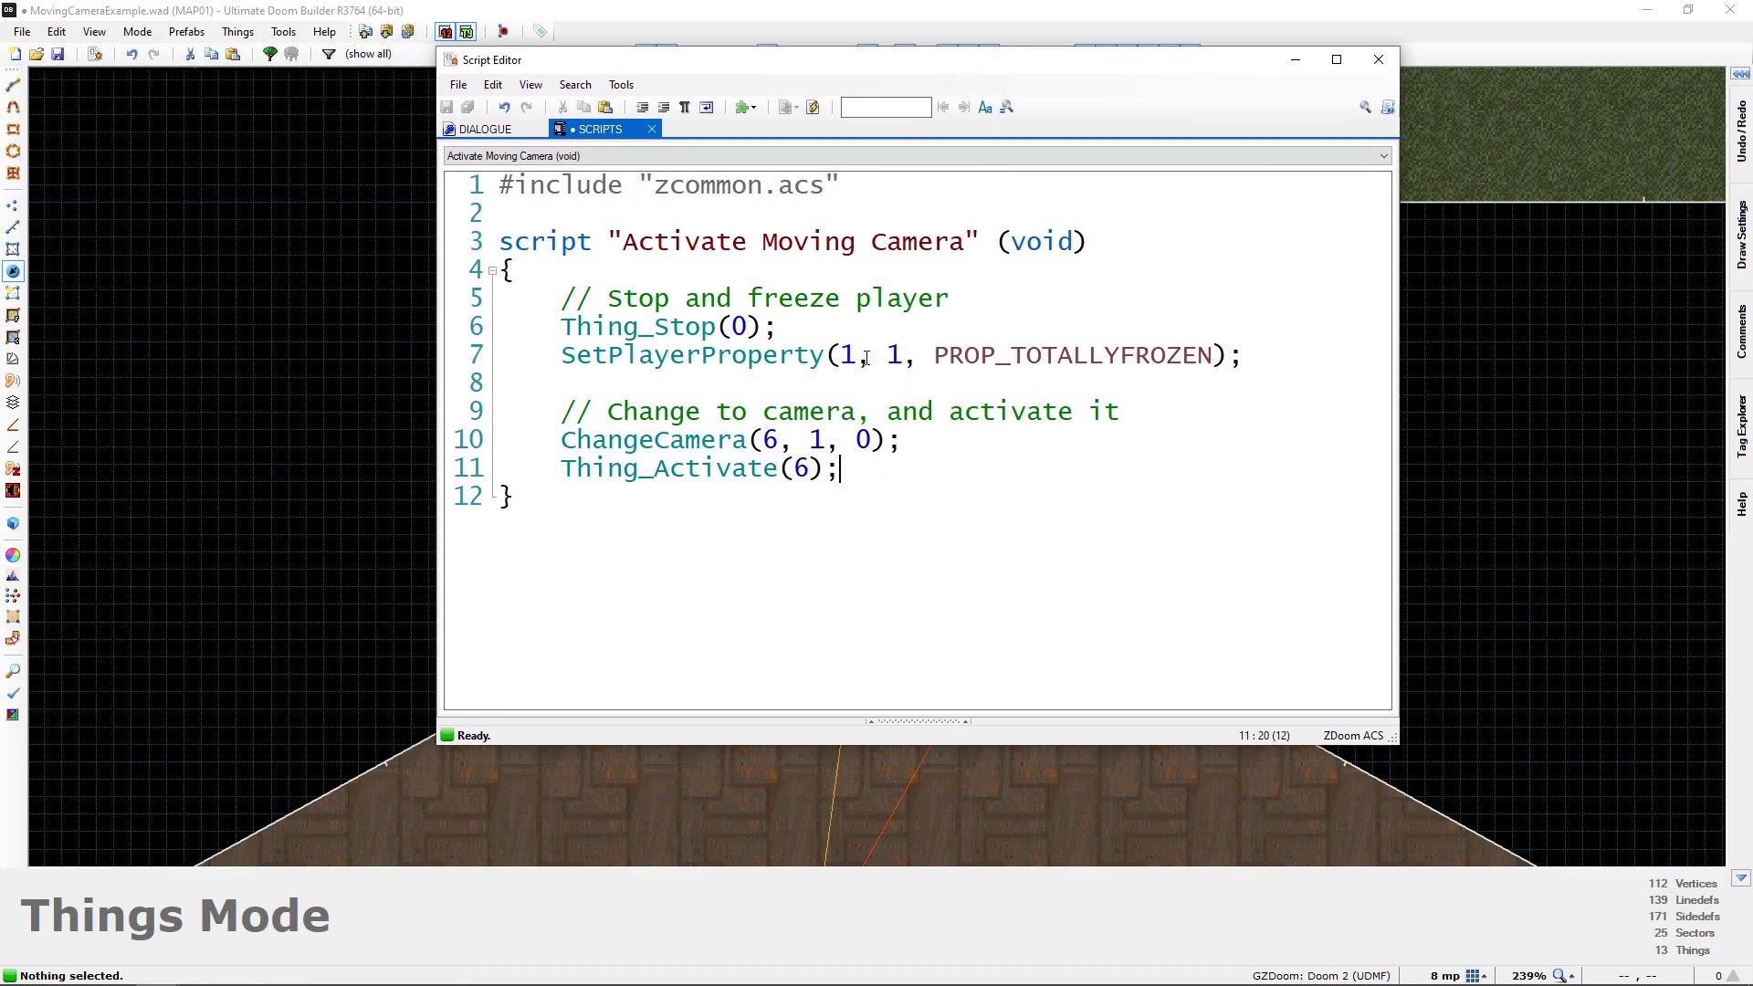
{"action": "left_click", "coordinate": [813, 107]}
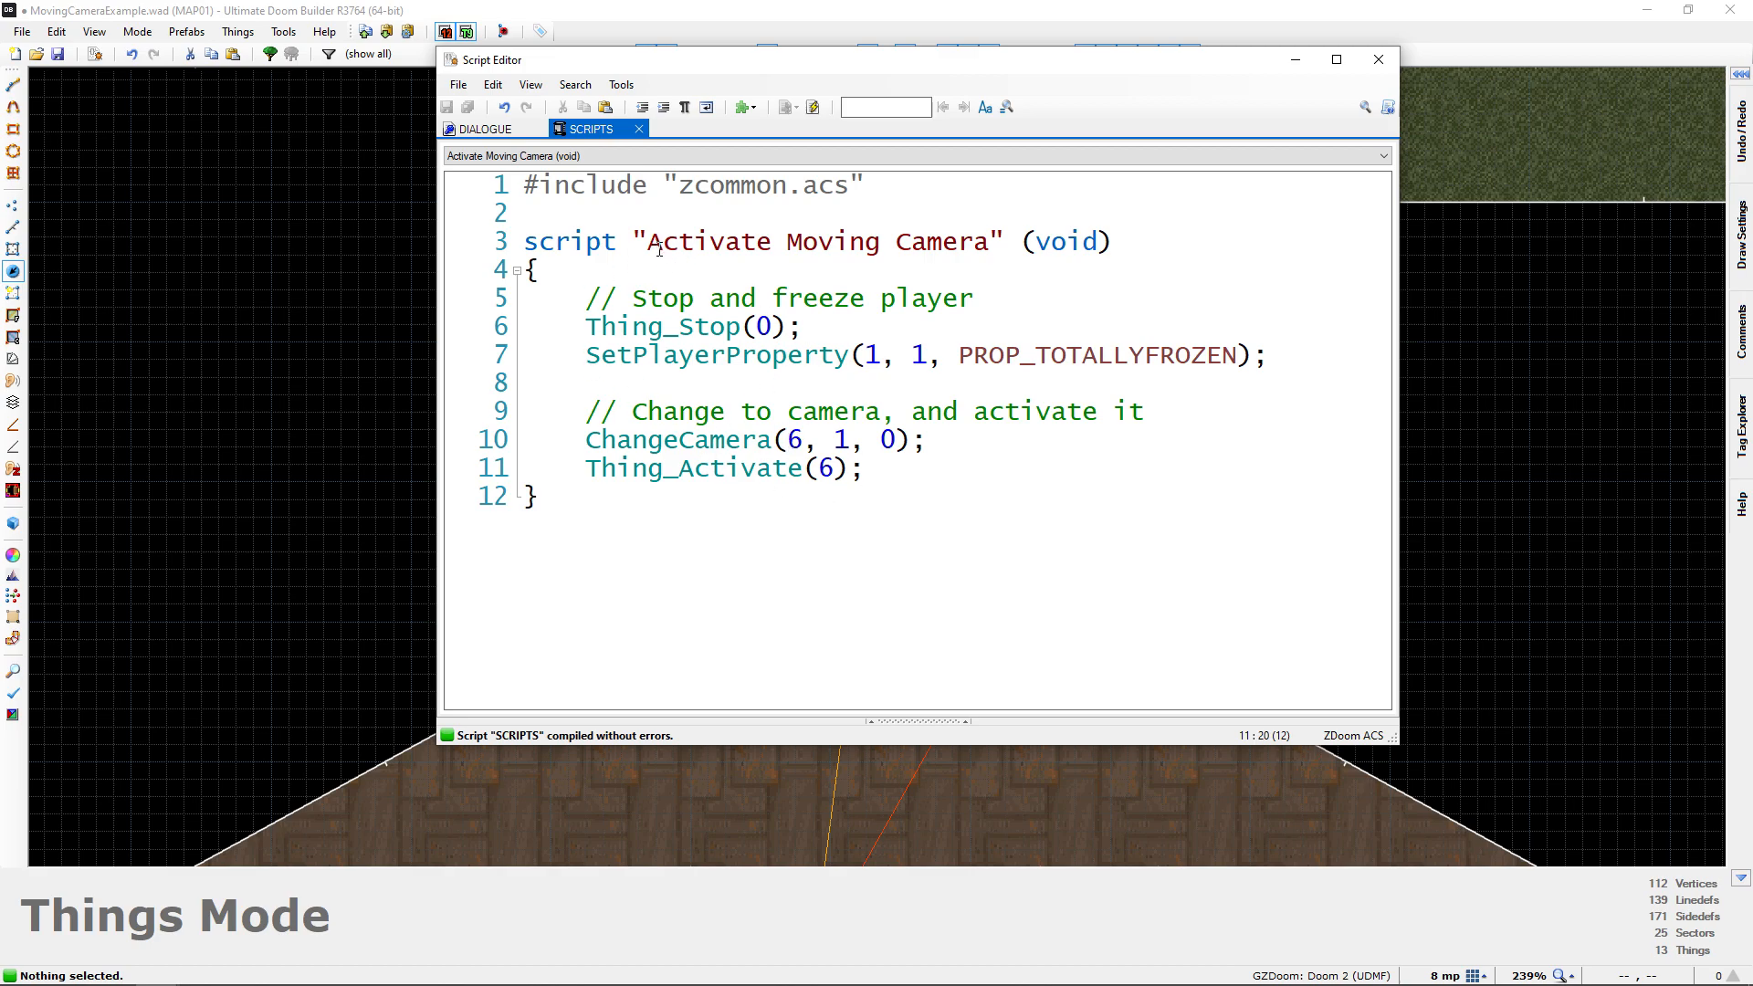
Review the script's name and its freeze, ChangeCamera and Thing_Activate calls line by line, recompile it and close the script editor
{"action": "left_click_drag", "start_coordinate": [645, 245], "coordinate": [989, 245]}
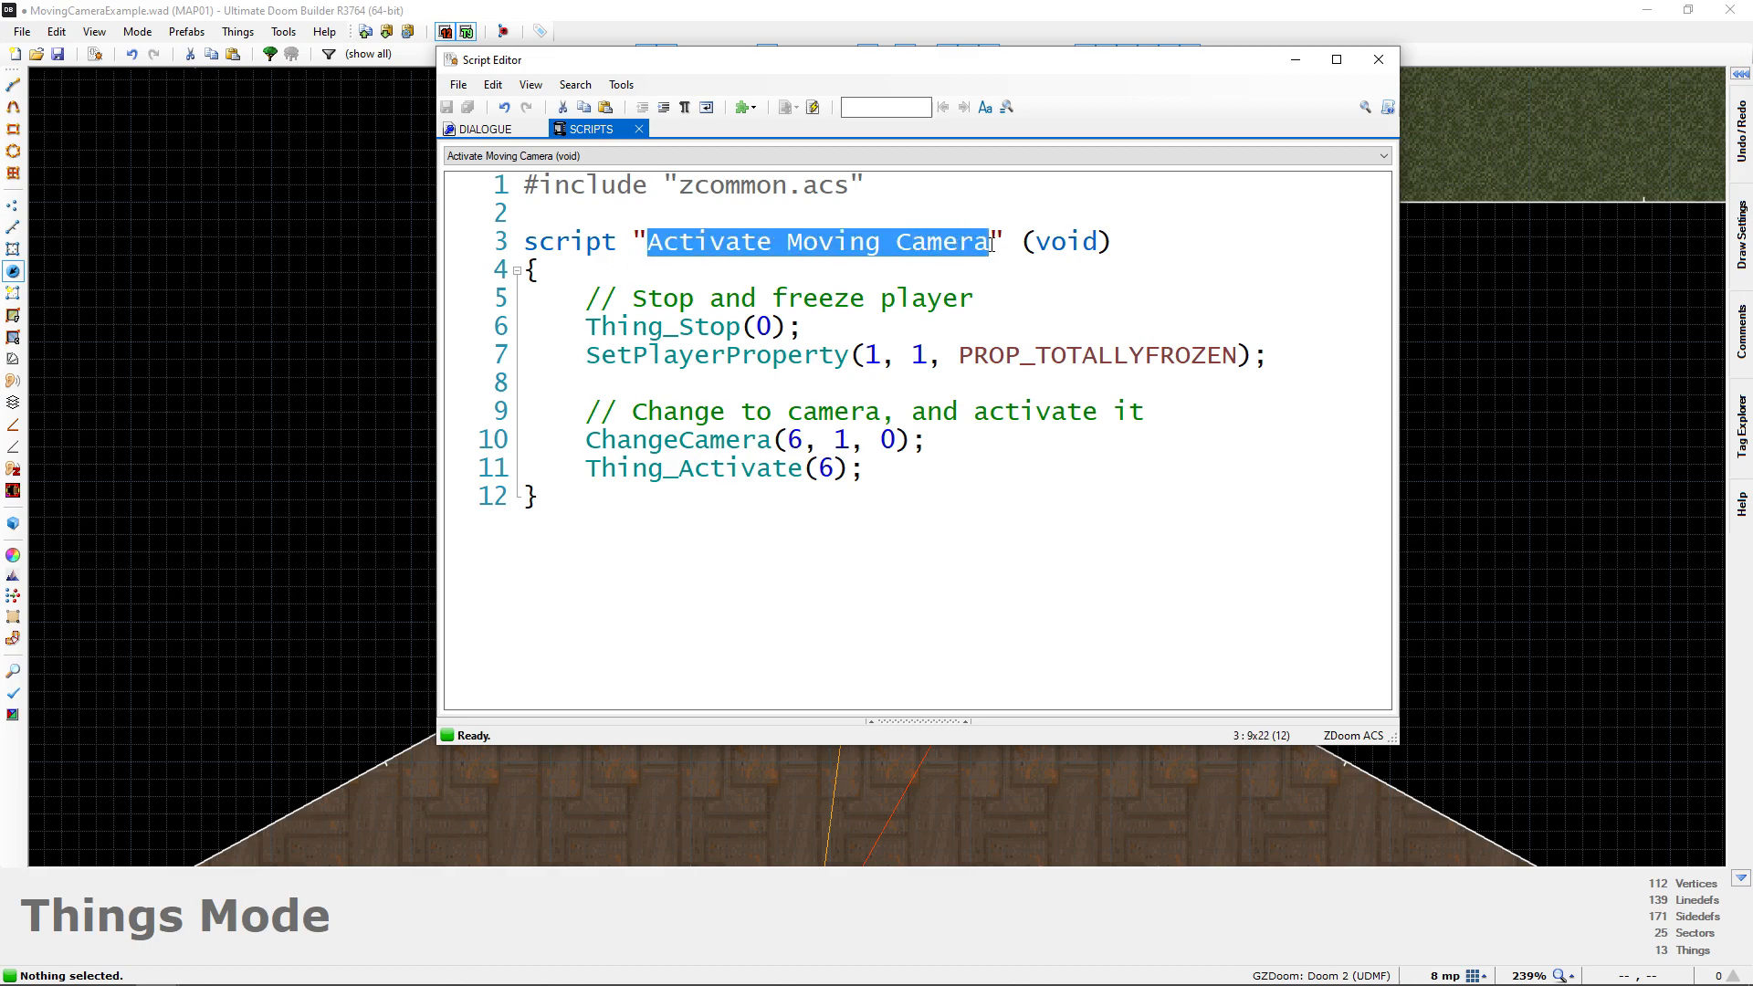
{"action": "left_click", "coordinate": [635, 308]}
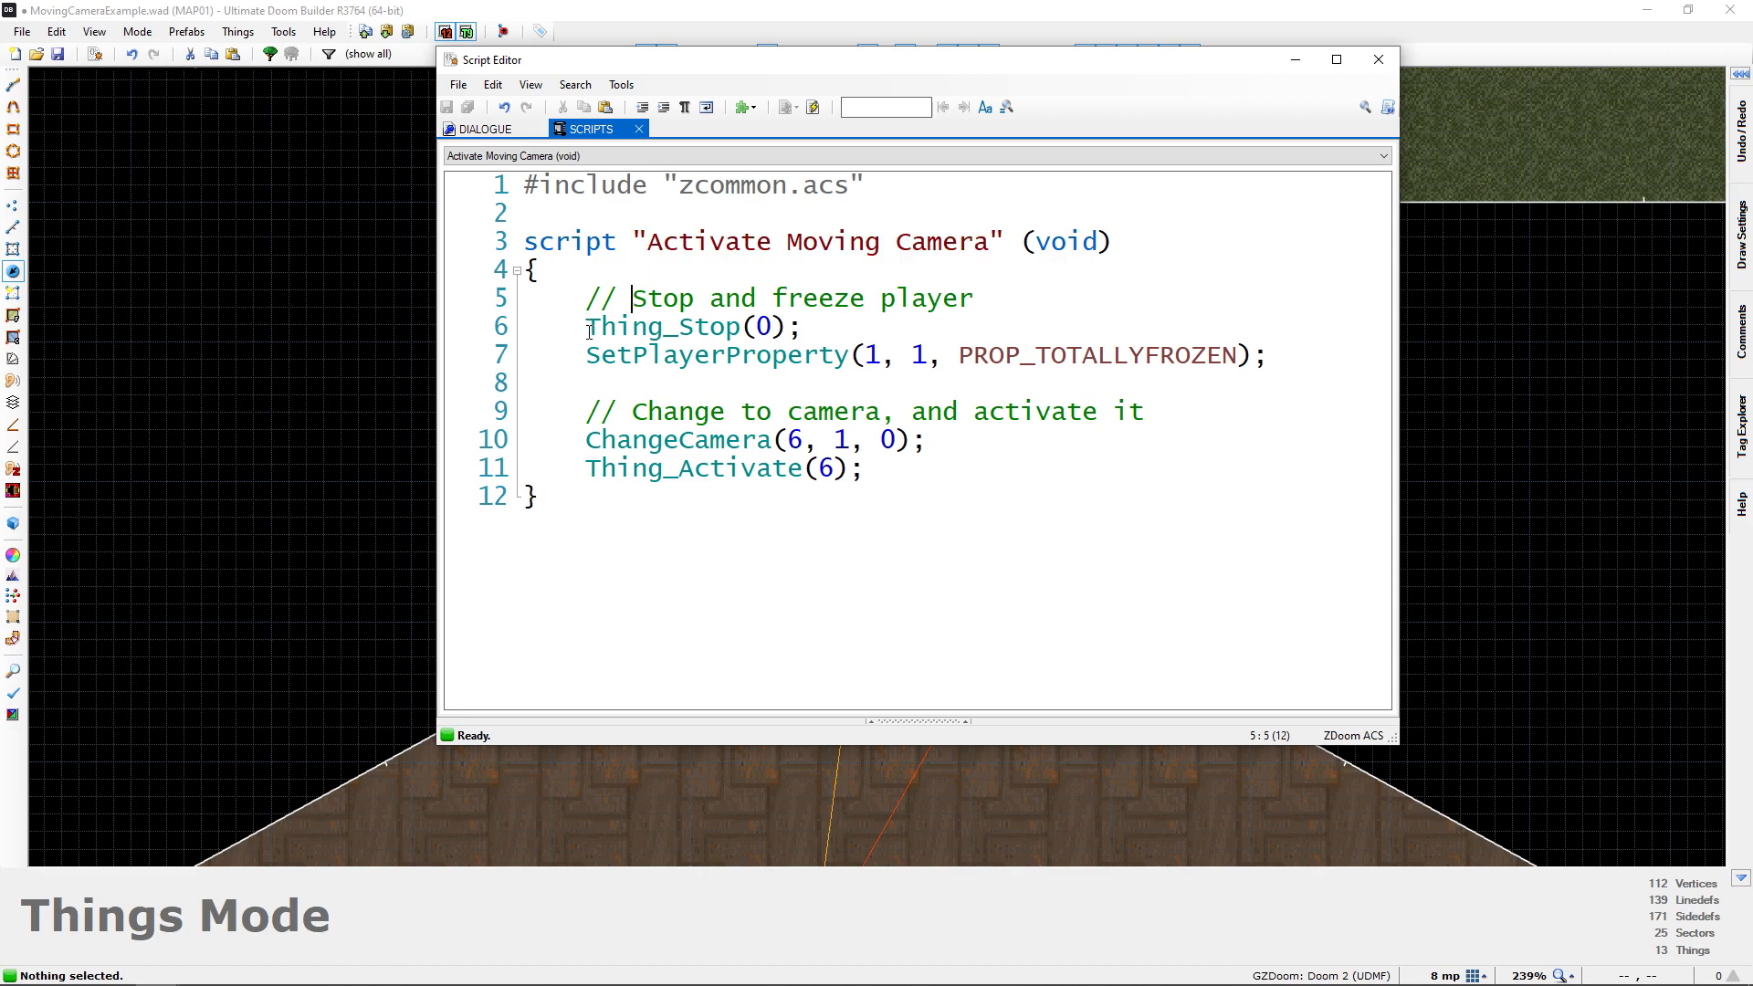
{"action": "left_click_drag", "start_coordinate": [590, 331], "coordinate": [802, 330]}
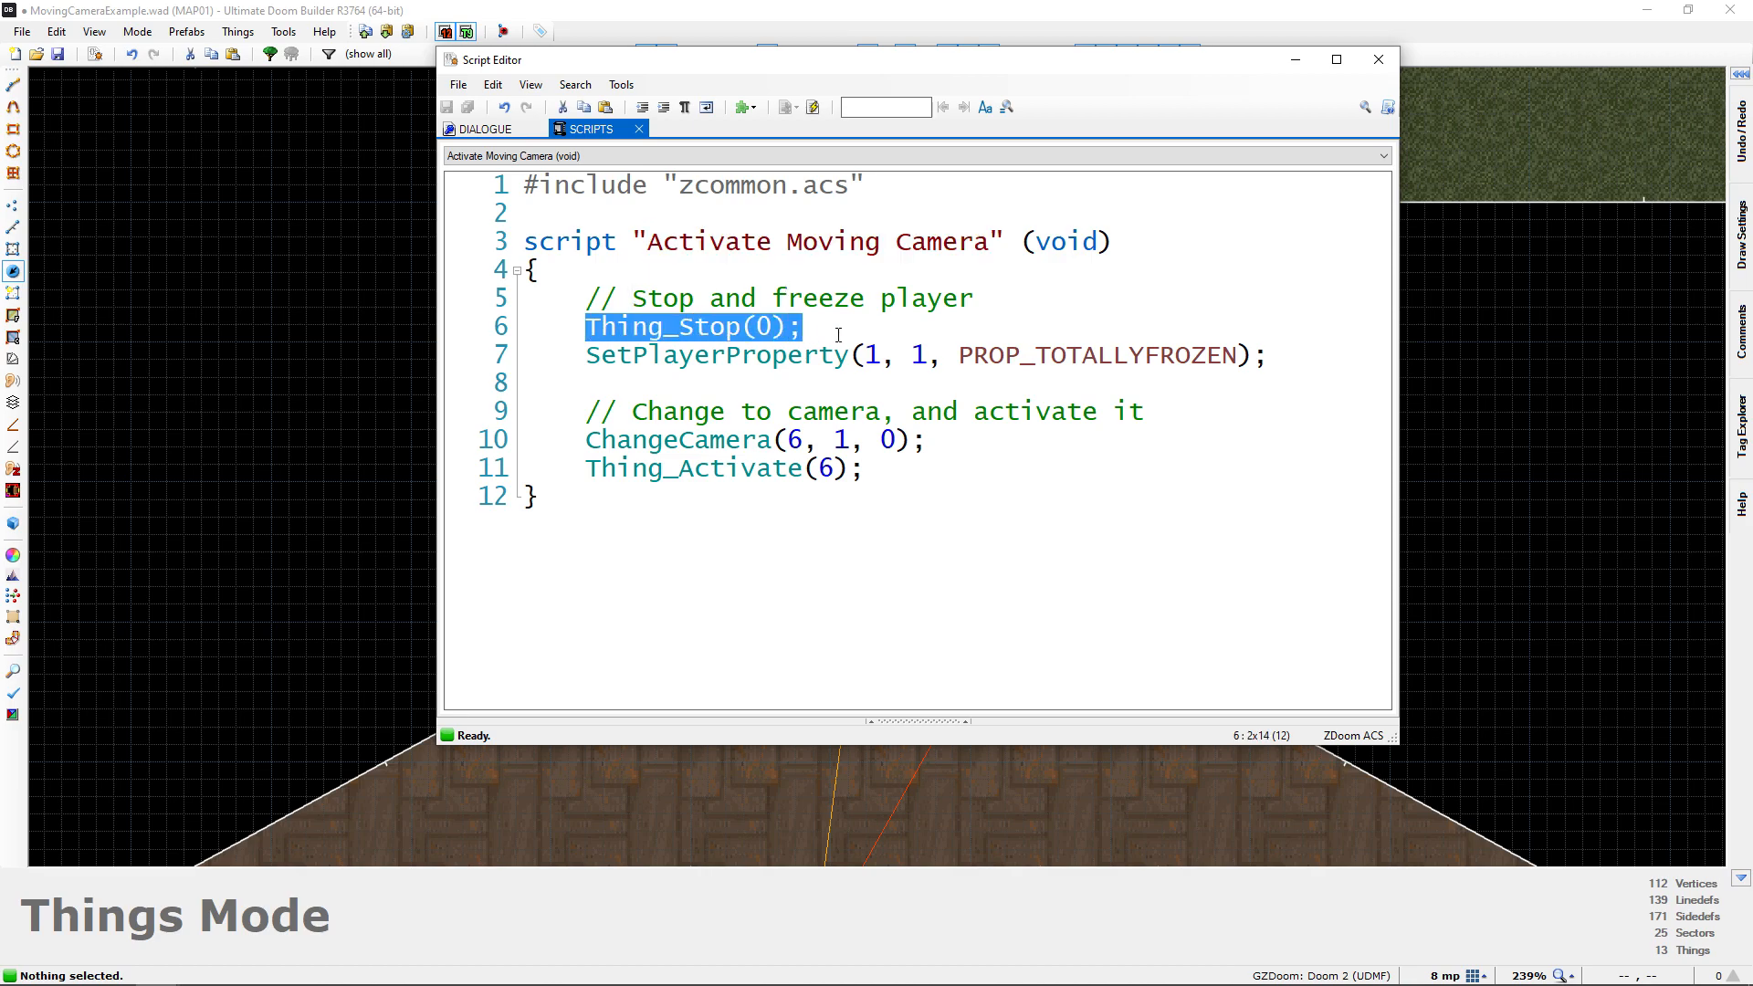
{"action": "left_click_drag", "start_coordinate": [588, 358], "coordinate": [1250, 358]}
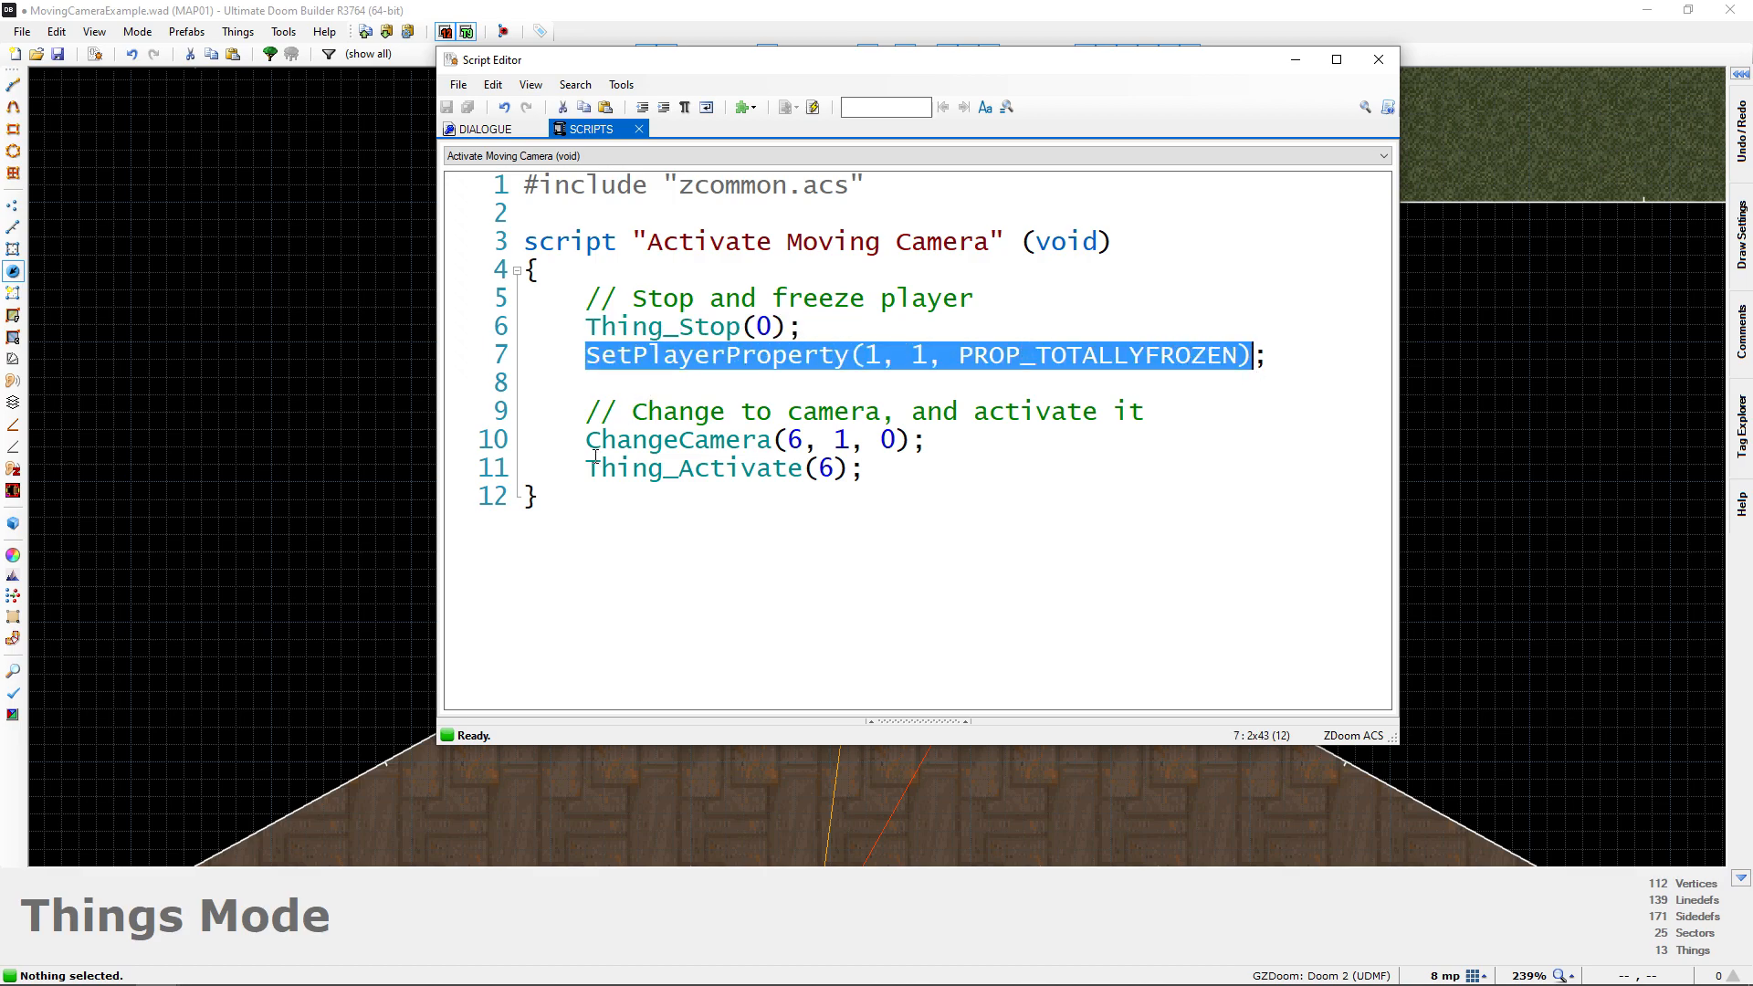
{"action": "left_click_drag", "start_coordinate": [588, 440], "coordinate": [927, 440]}
{"action": "left_click_drag", "start_coordinate": [589, 470], "coordinate": [864, 470]}
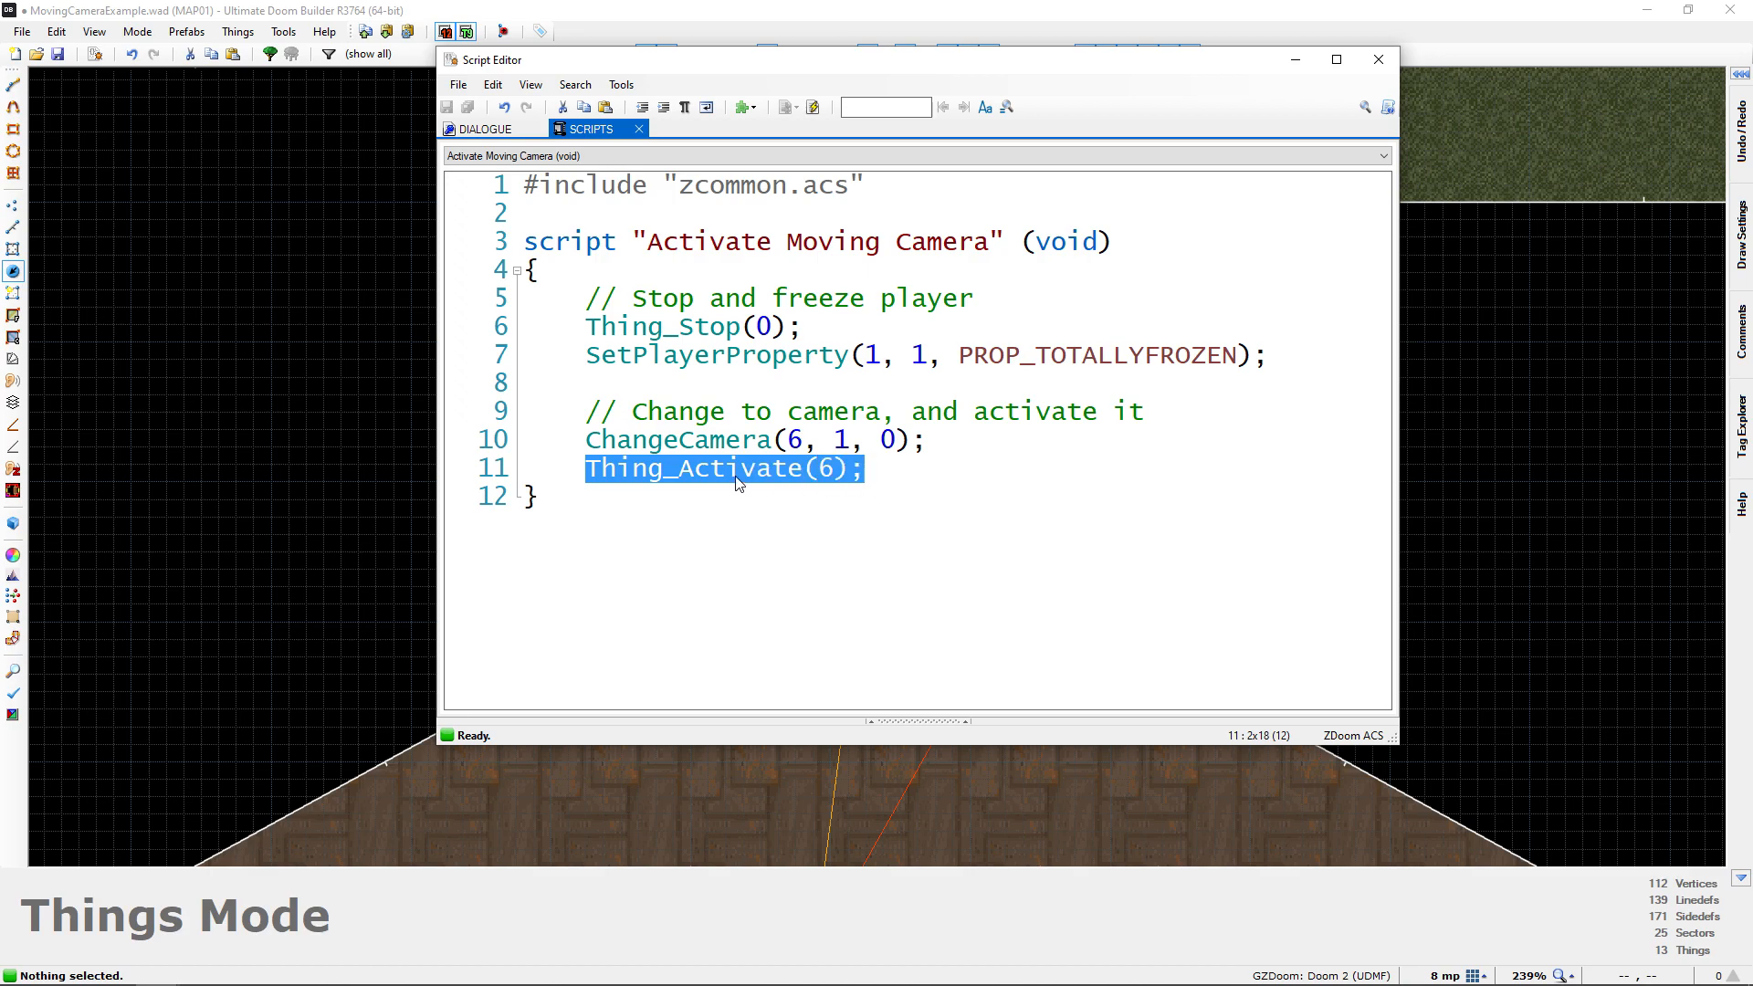
{"action": "left_click", "coordinate": [940, 475]}
{"action": "left_click", "coordinate": [811, 108]}
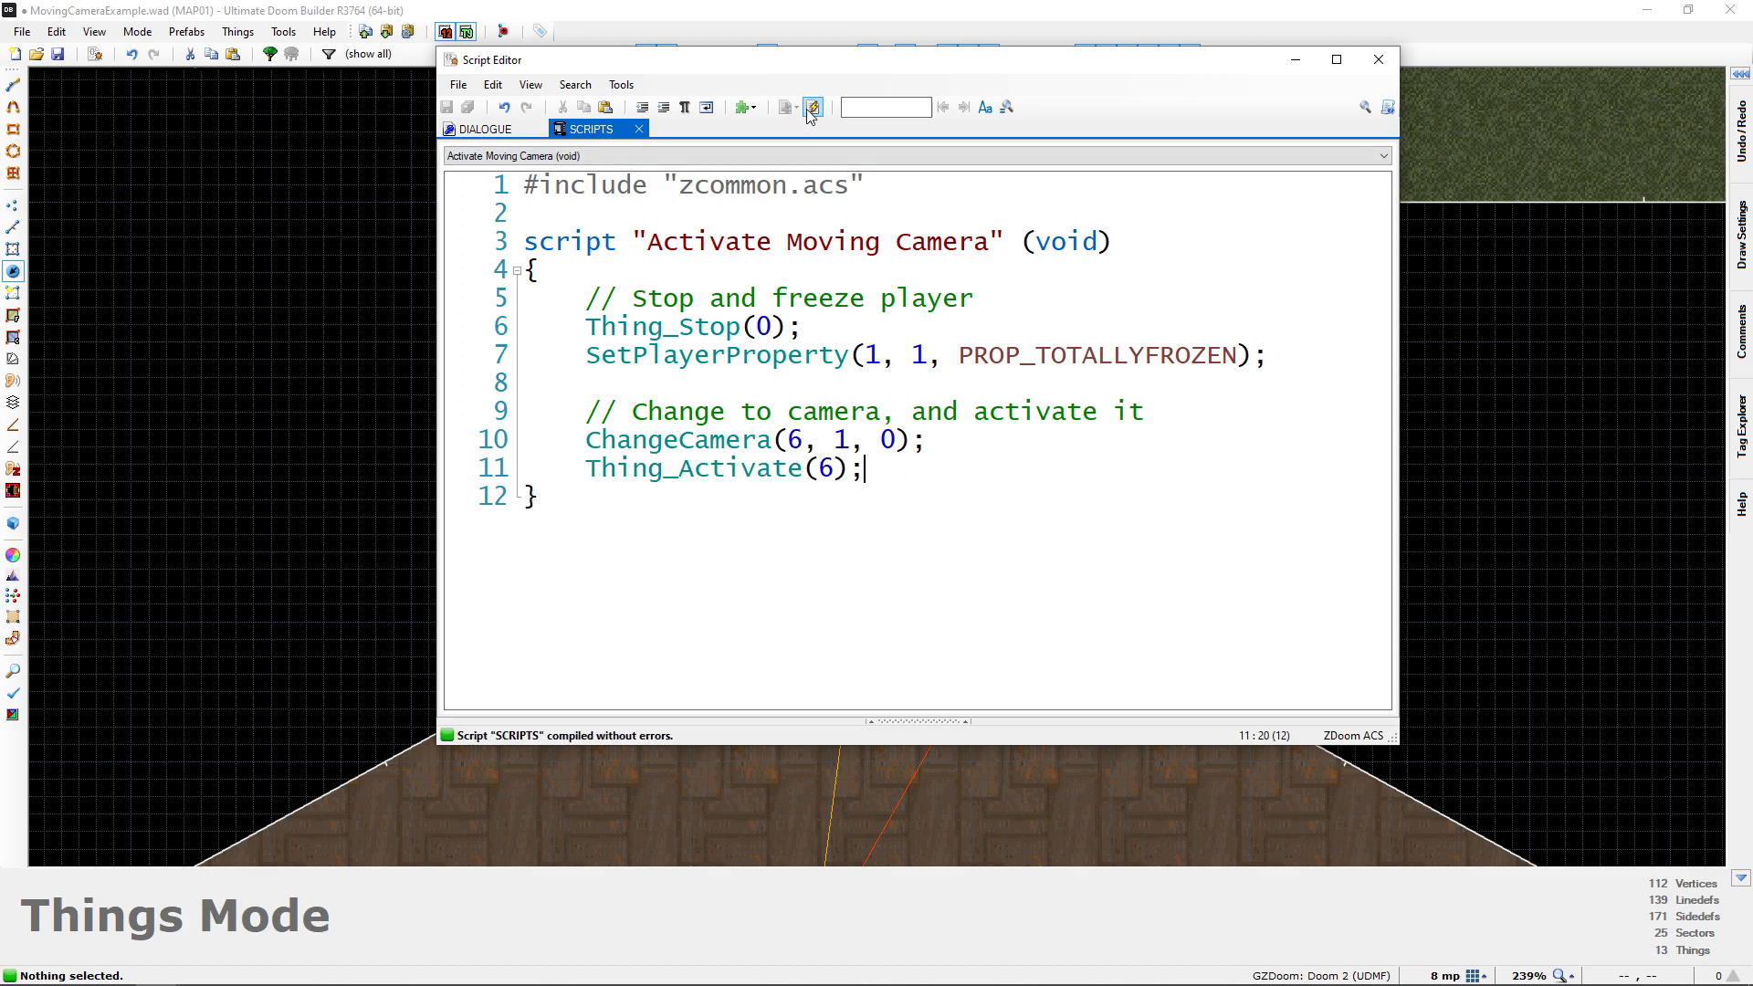
{"action": "left_click", "coordinate": [1379, 60]}
Examine the camera's route in 3D, from the start room along the hallway and past the windows to the lion-head door
{"action": "key", "text": "q"}
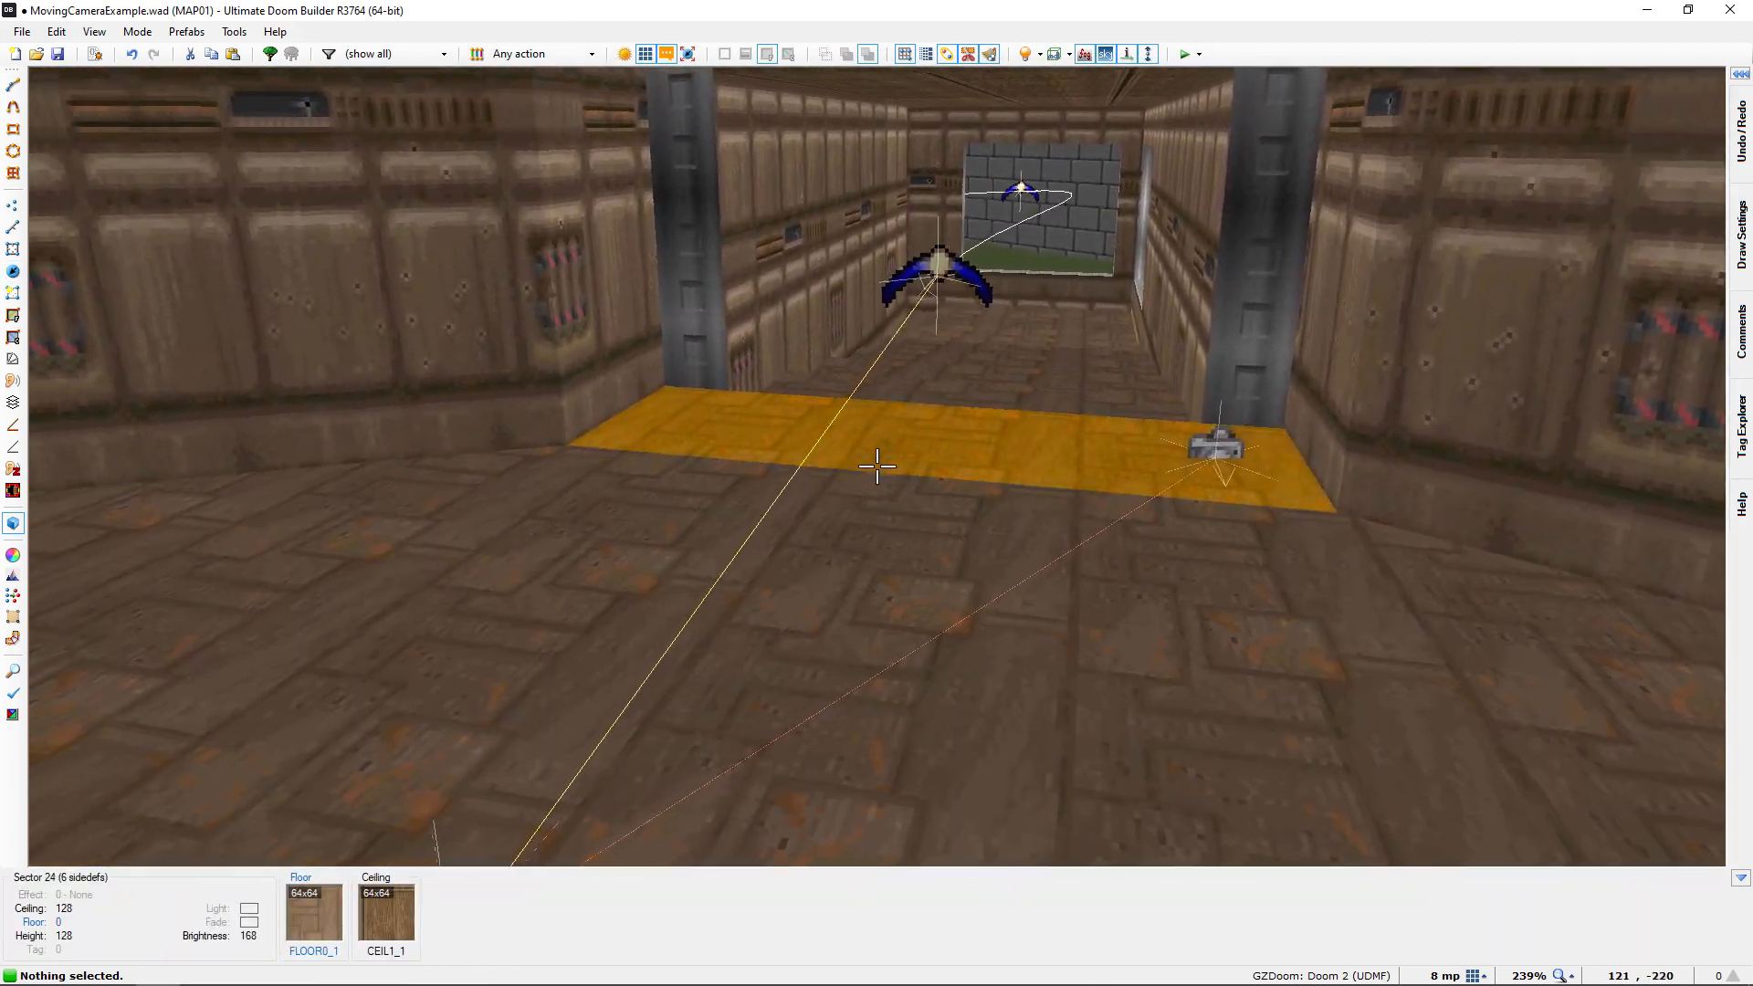
{"action": "key", "text": "w"}
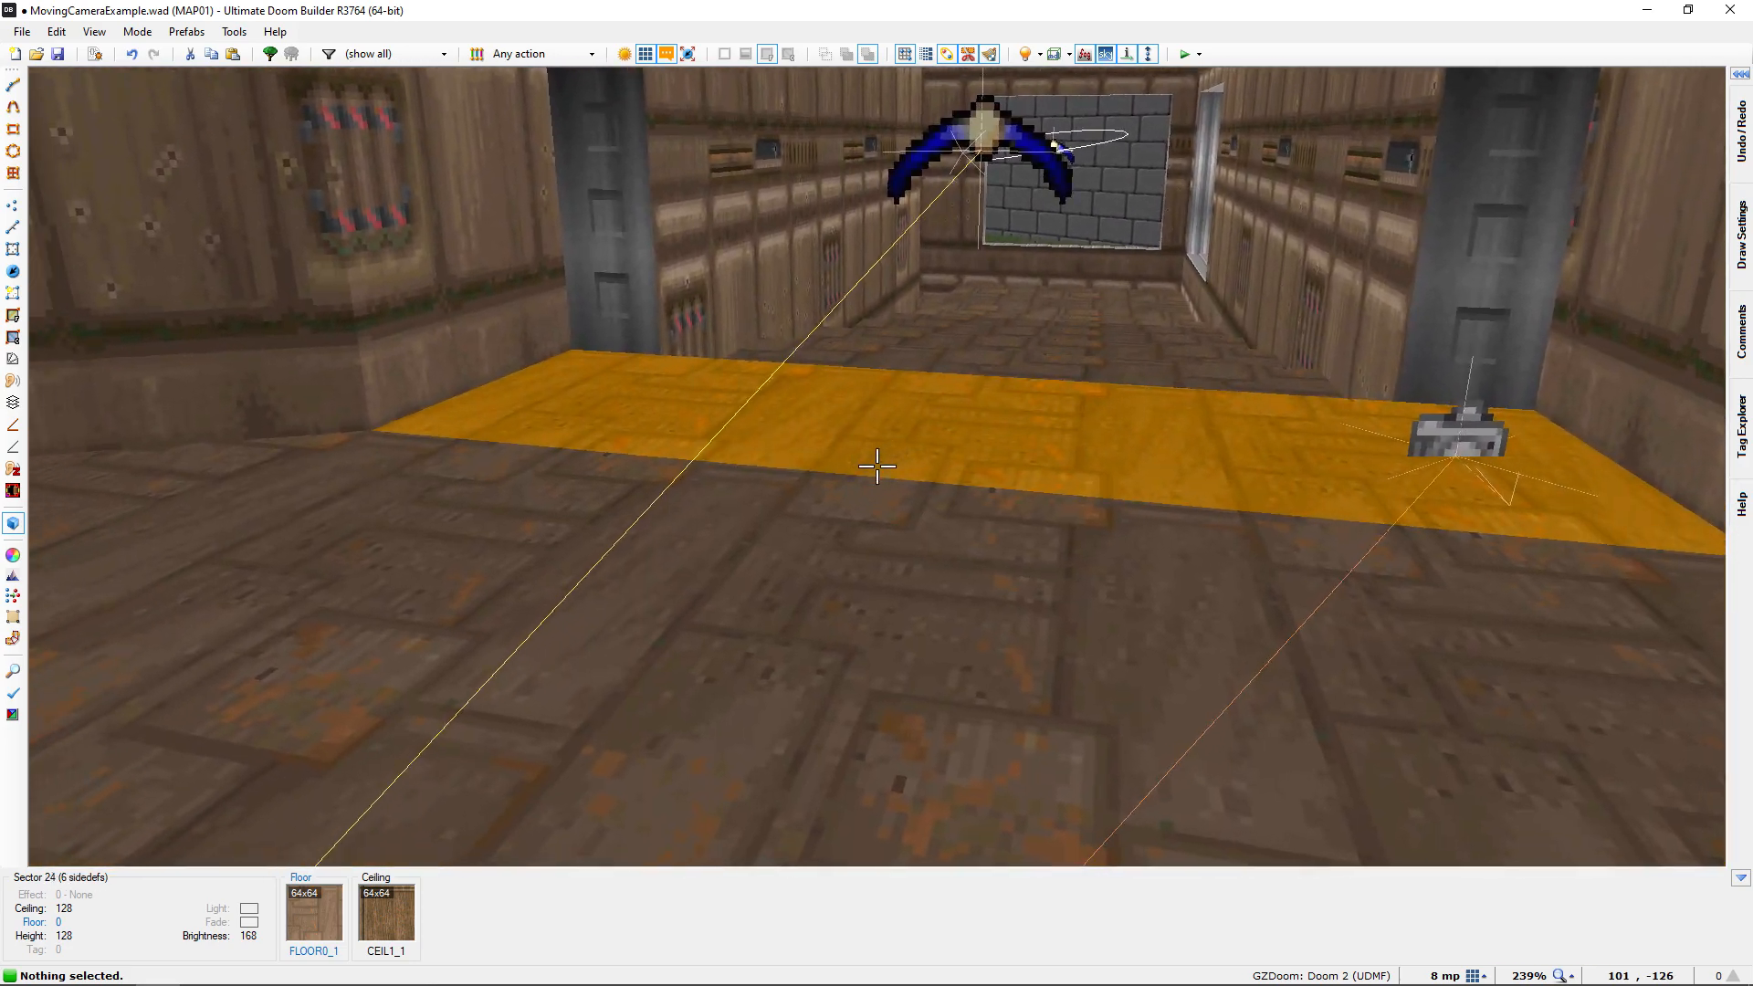
{"action": "key", "text": "s"}
{"action": "key", "text": "w"}
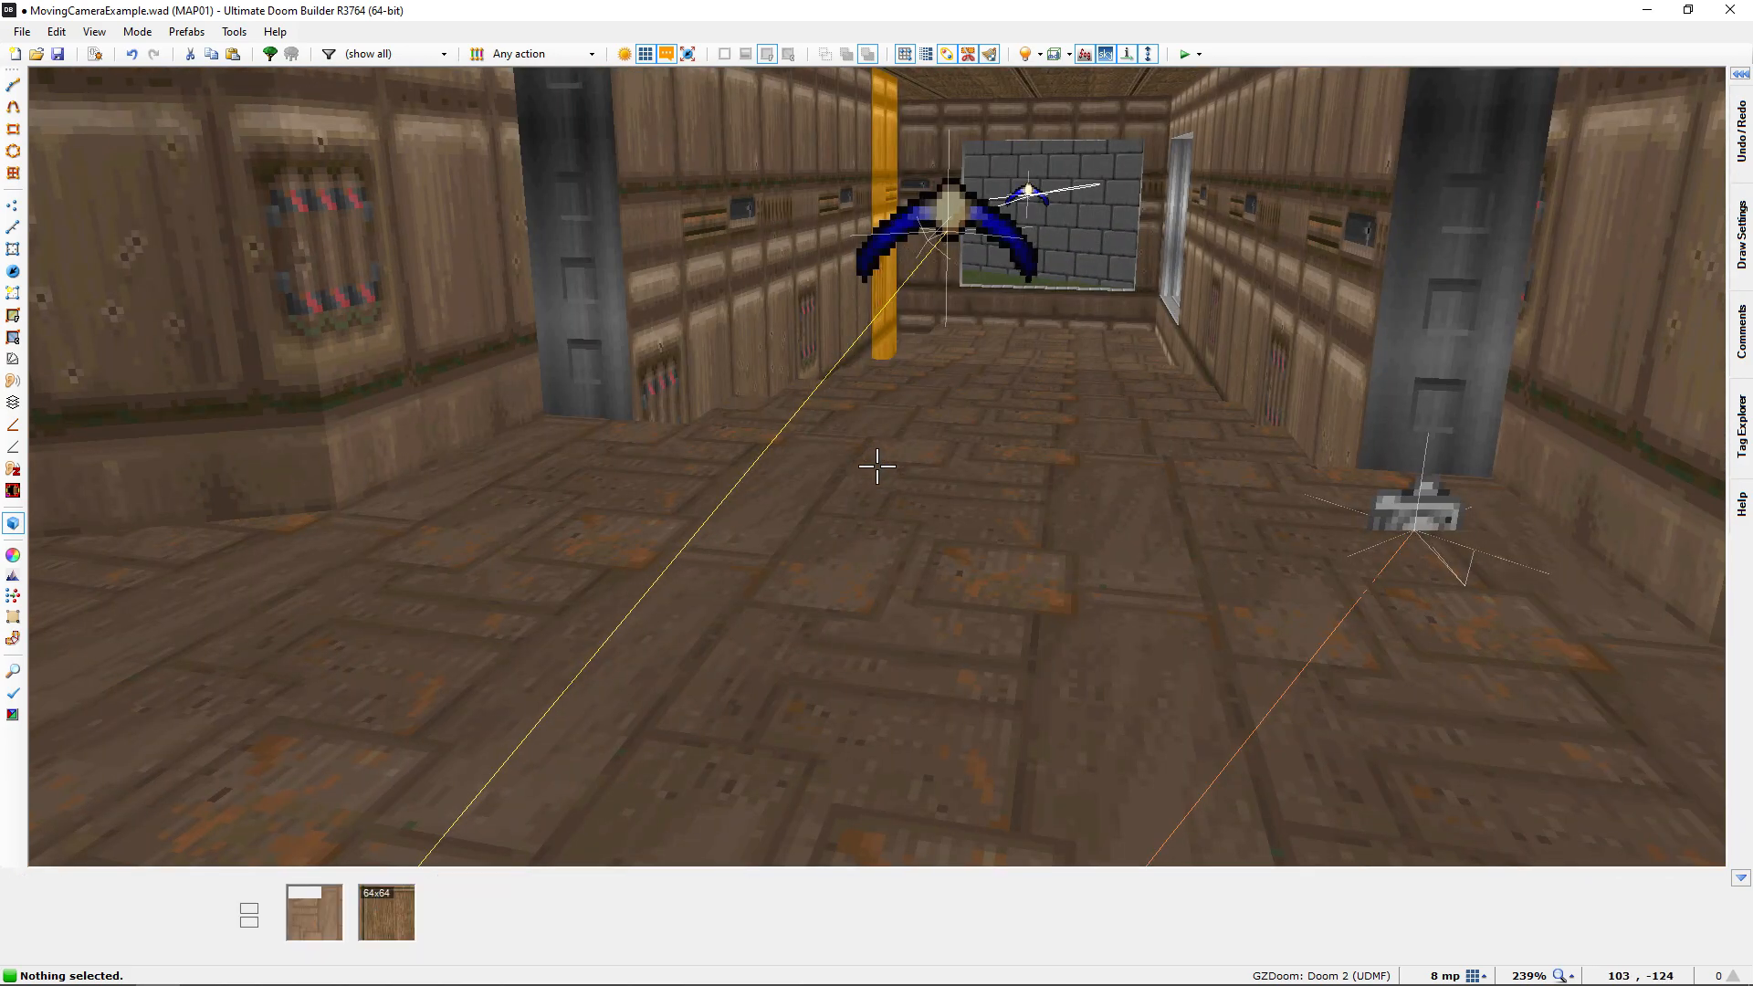
{"action": "key", "text": "w"}
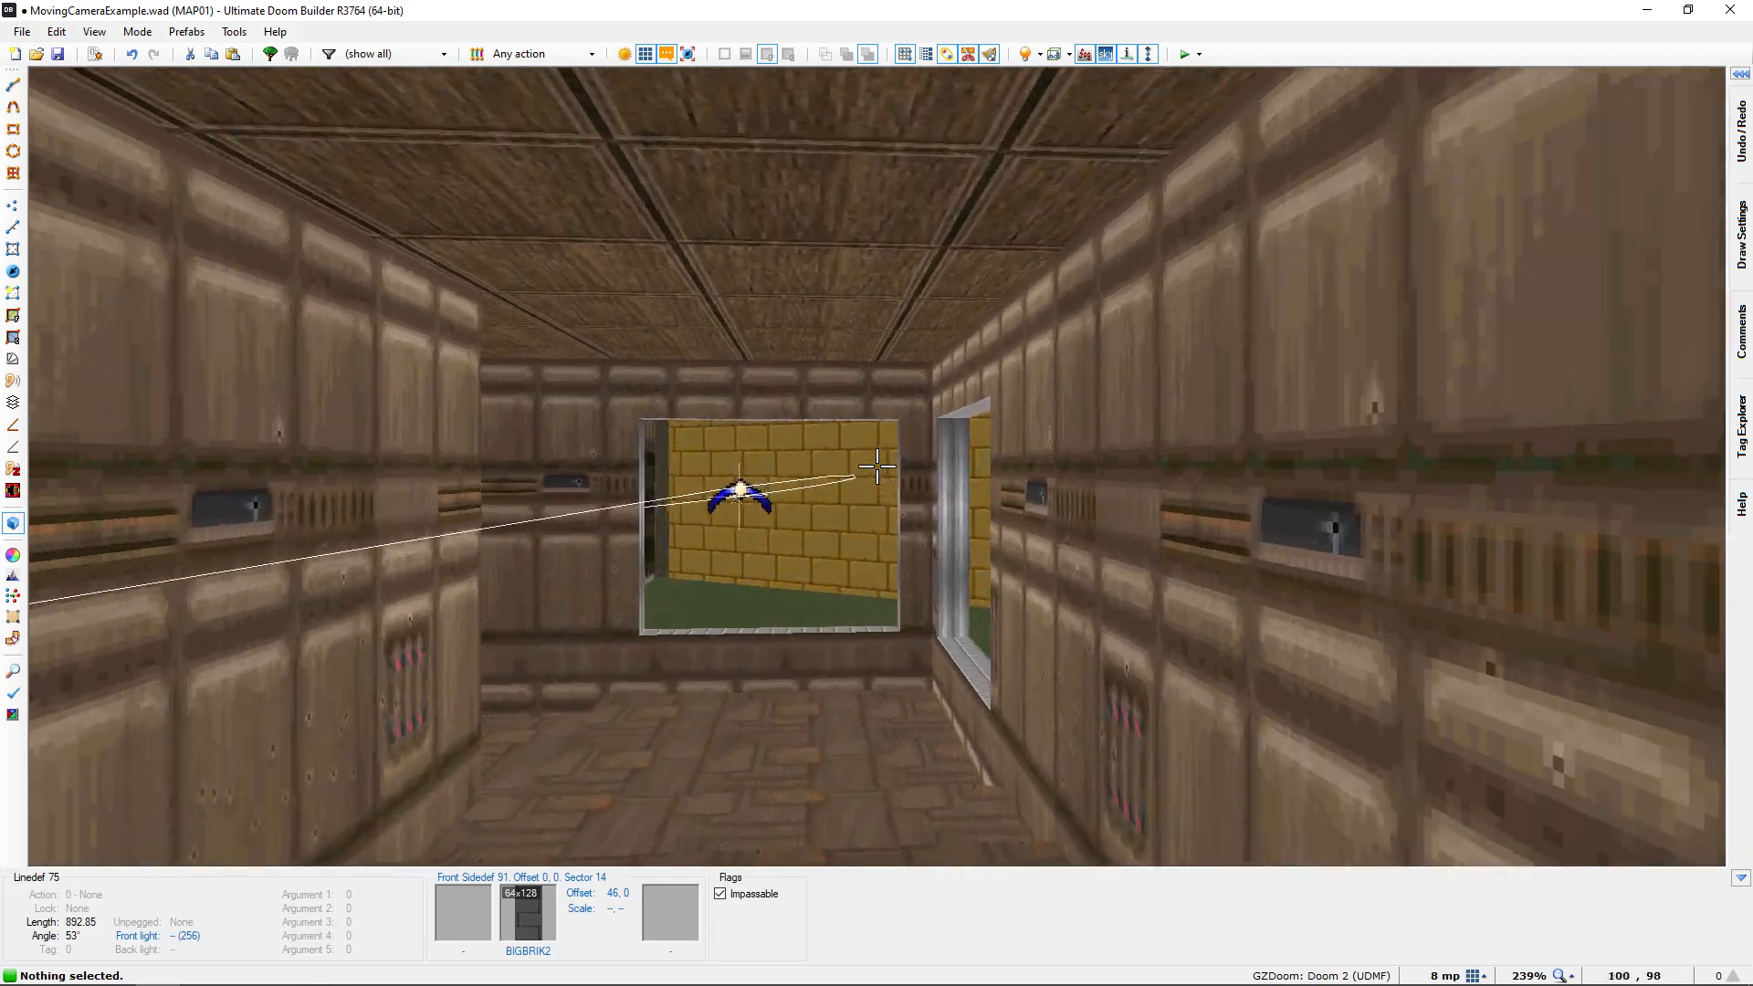
{"action": "key", "text": "w"}
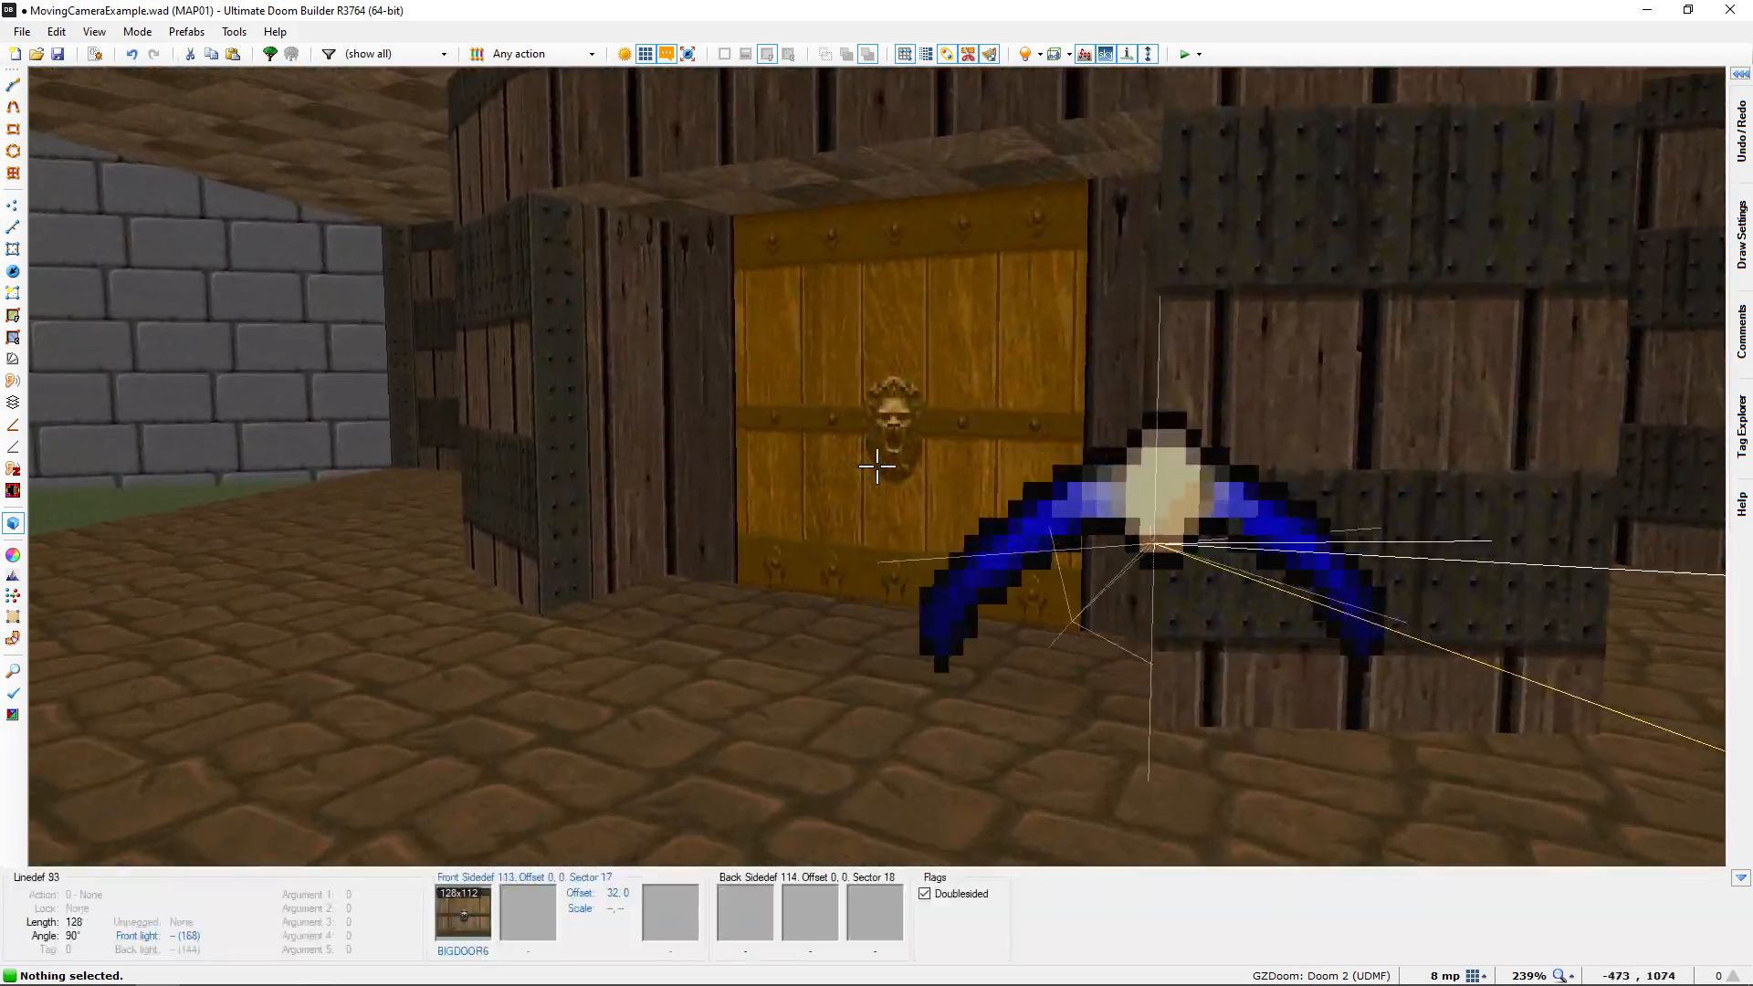
{"action": "key", "text": "s"}
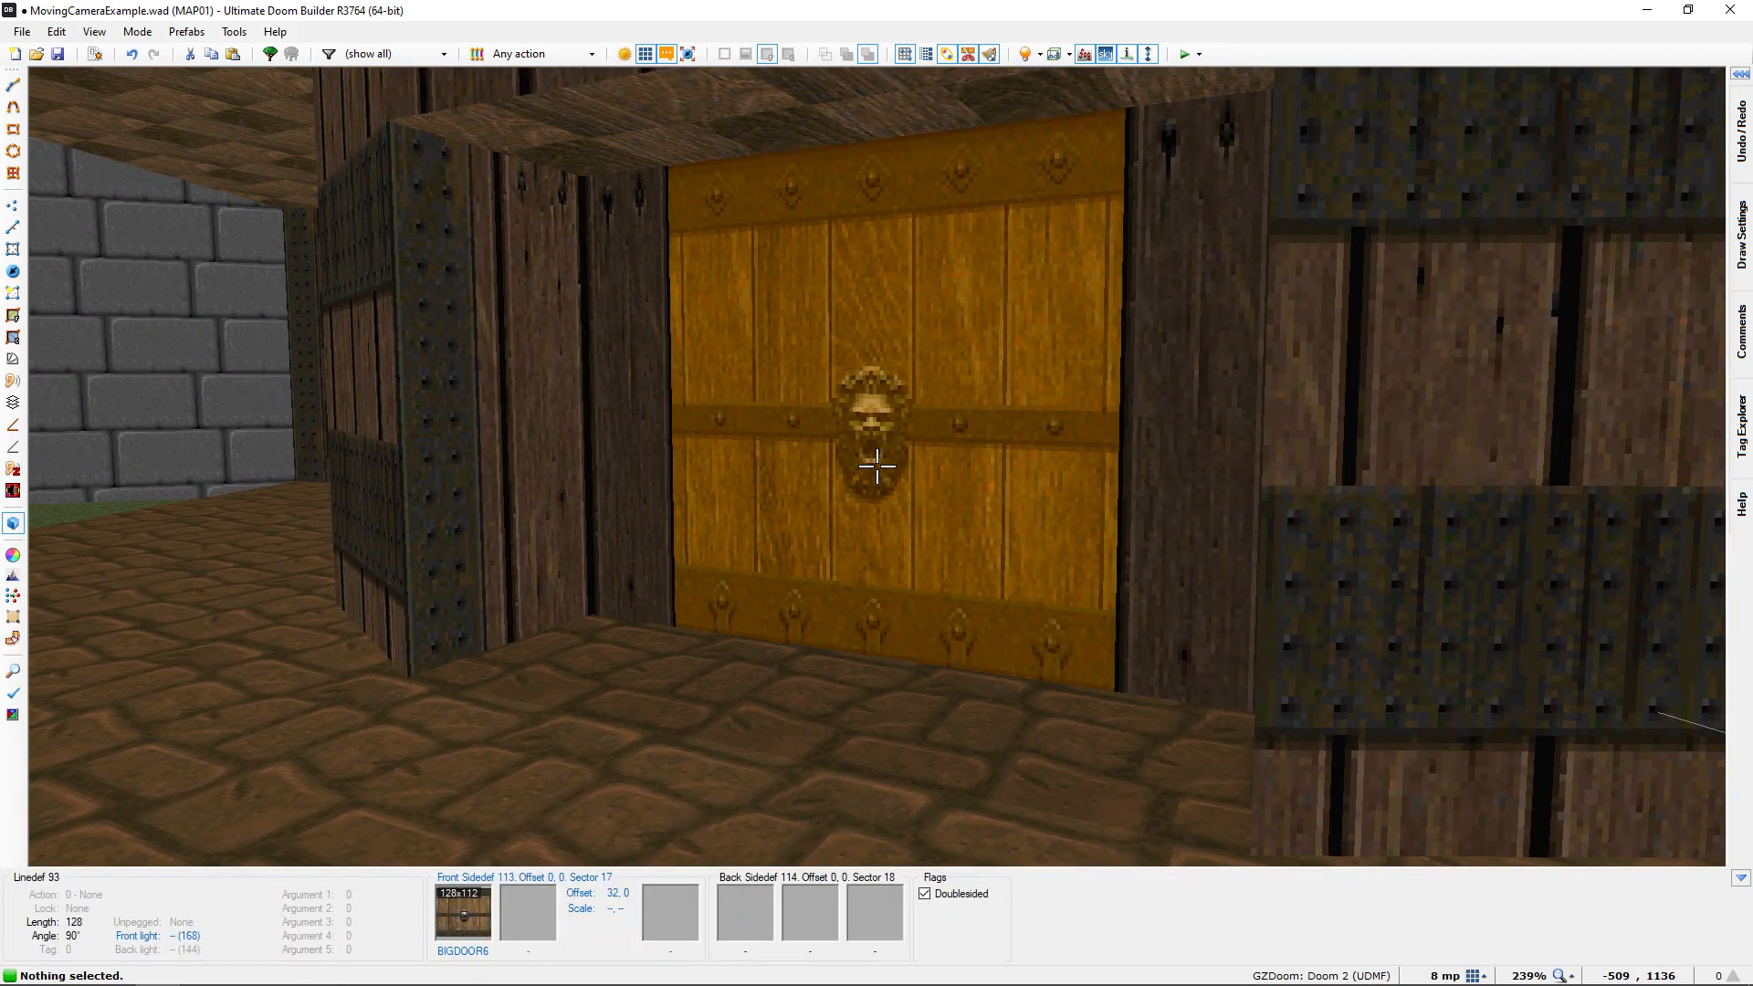
{"action": "key", "text": "q"}
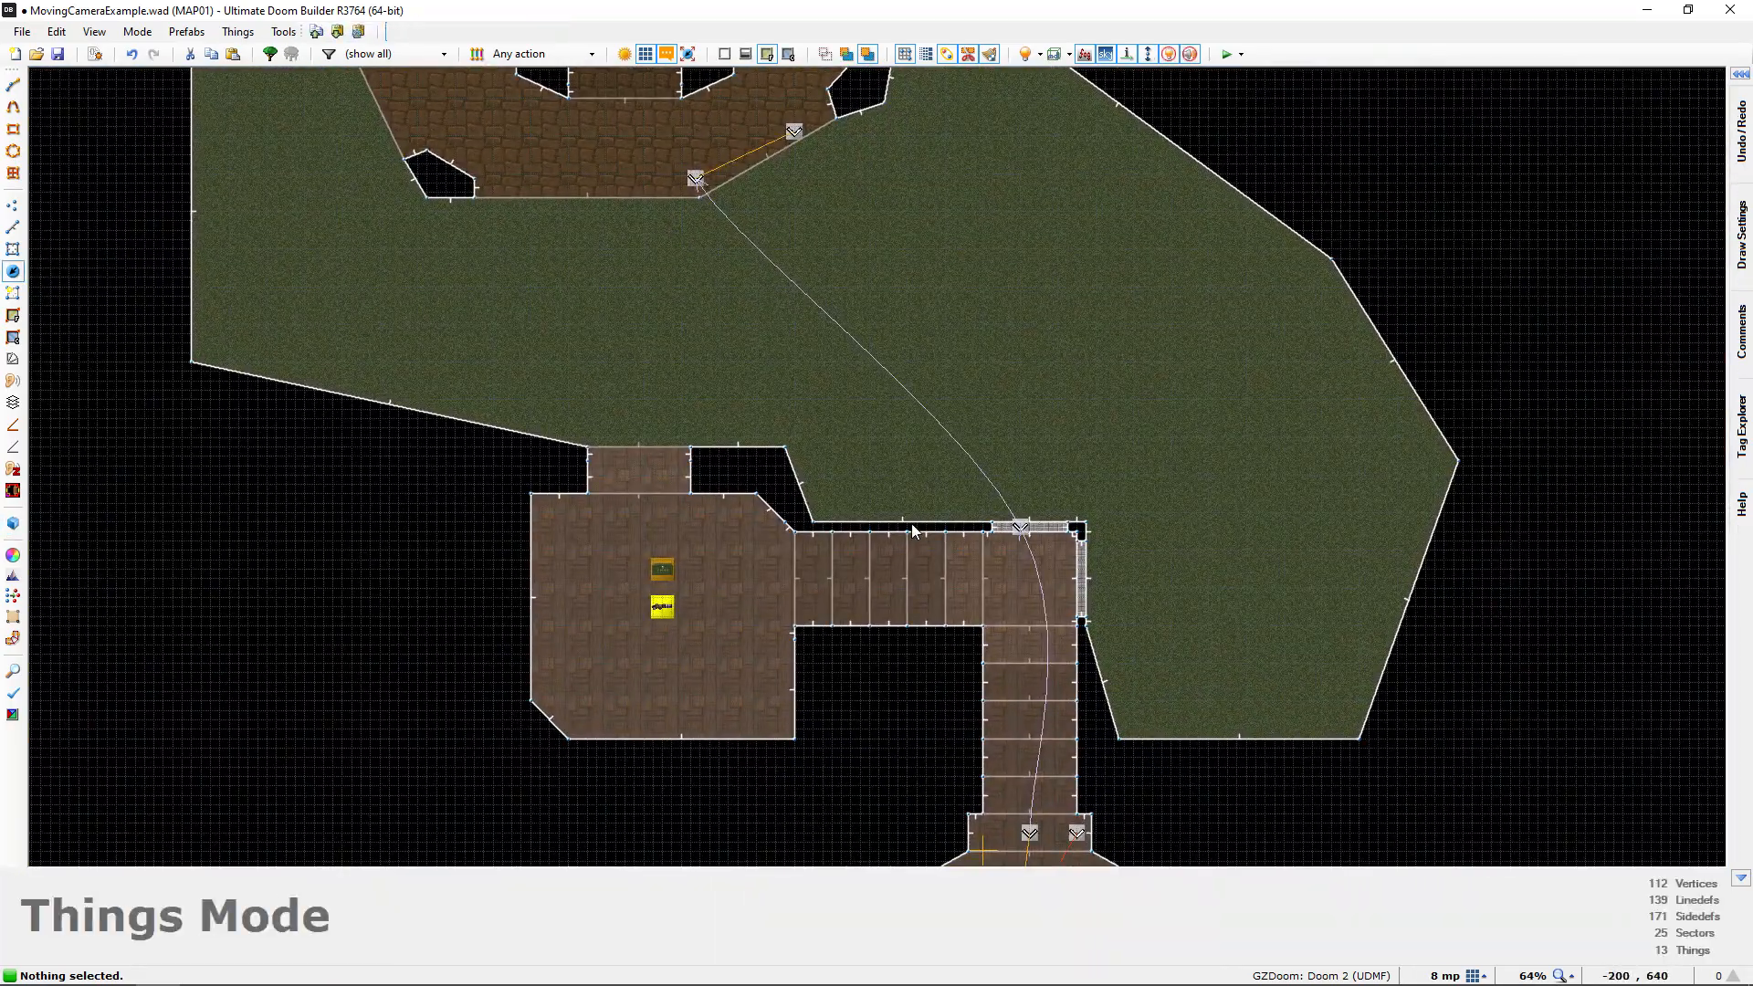
Switch to linedef editing and examine the doorway line between the start room and the hallway in 2D and 3D
{"action": "key", "text": "l"}
{"action": "middle_click_drag", "start_coordinate": [807, 416], "coordinate": [649, 208]}
{"action": "scroll", "coordinate": [911, 617], "scroll_direction": "up", "scroll_amount": 3}
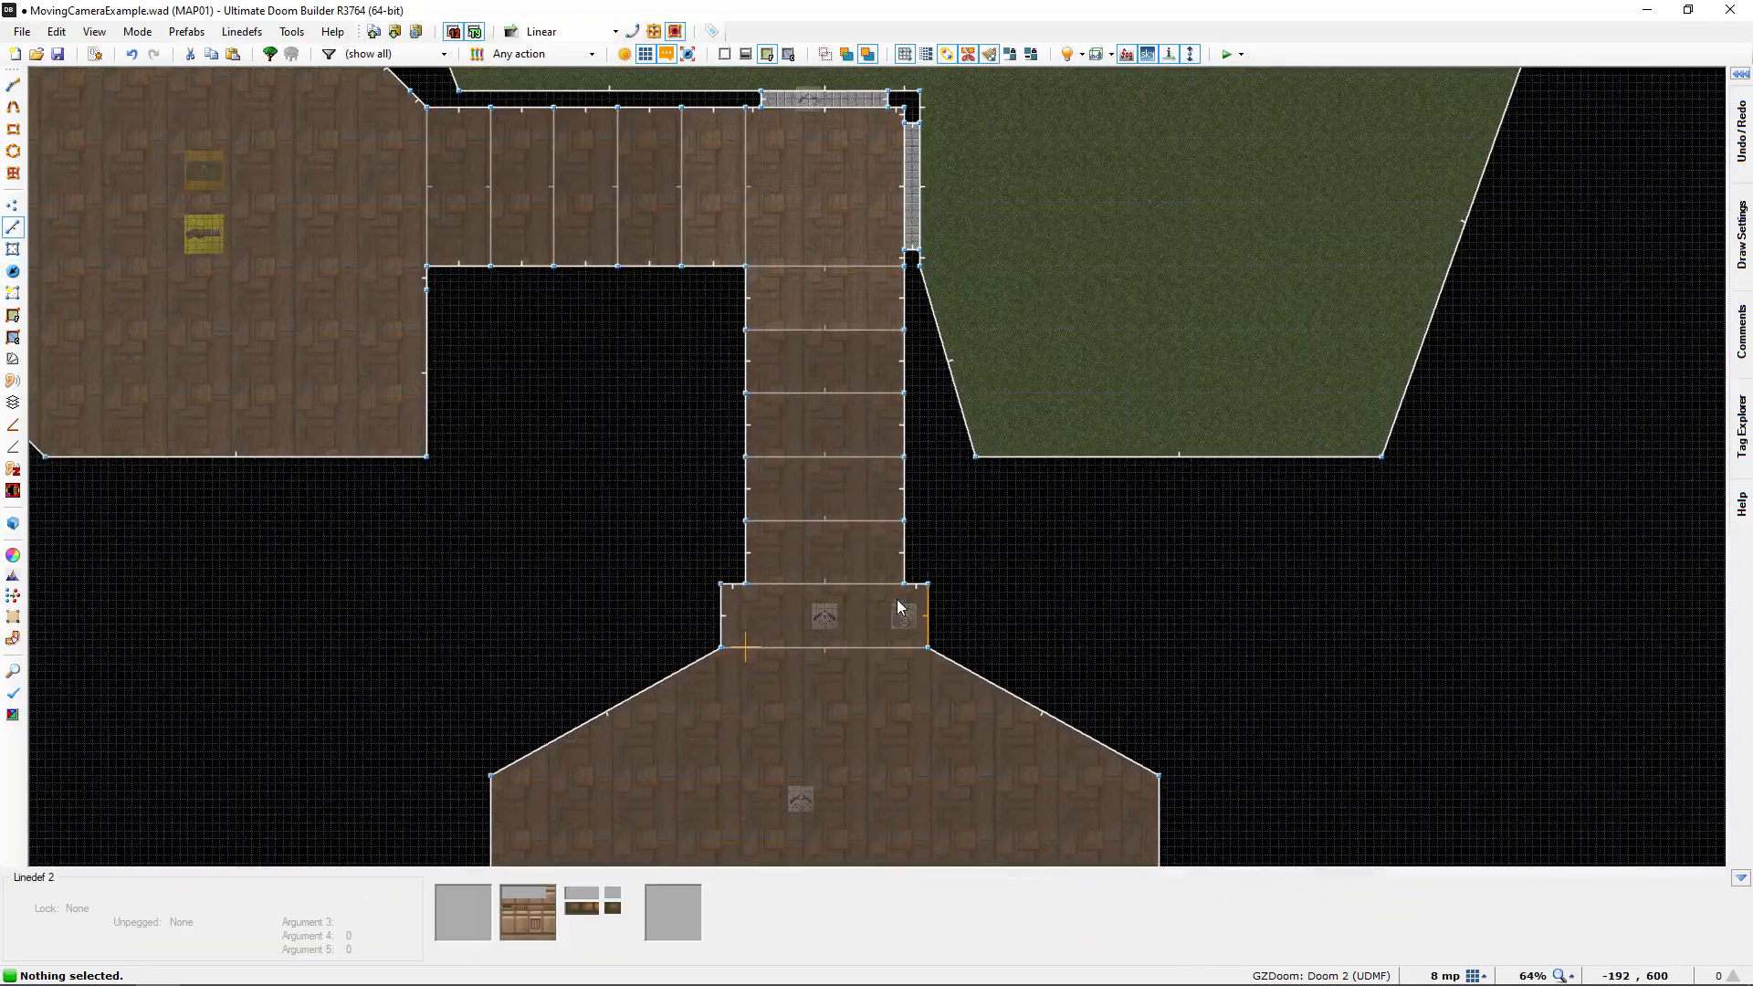
{"action": "middle_click_drag", "start_coordinate": [911, 614], "coordinate": [906, 475]}
{"action": "scroll", "coordinate": [800, 523], "scroll_direction": "up", "scroll_amount": 3}
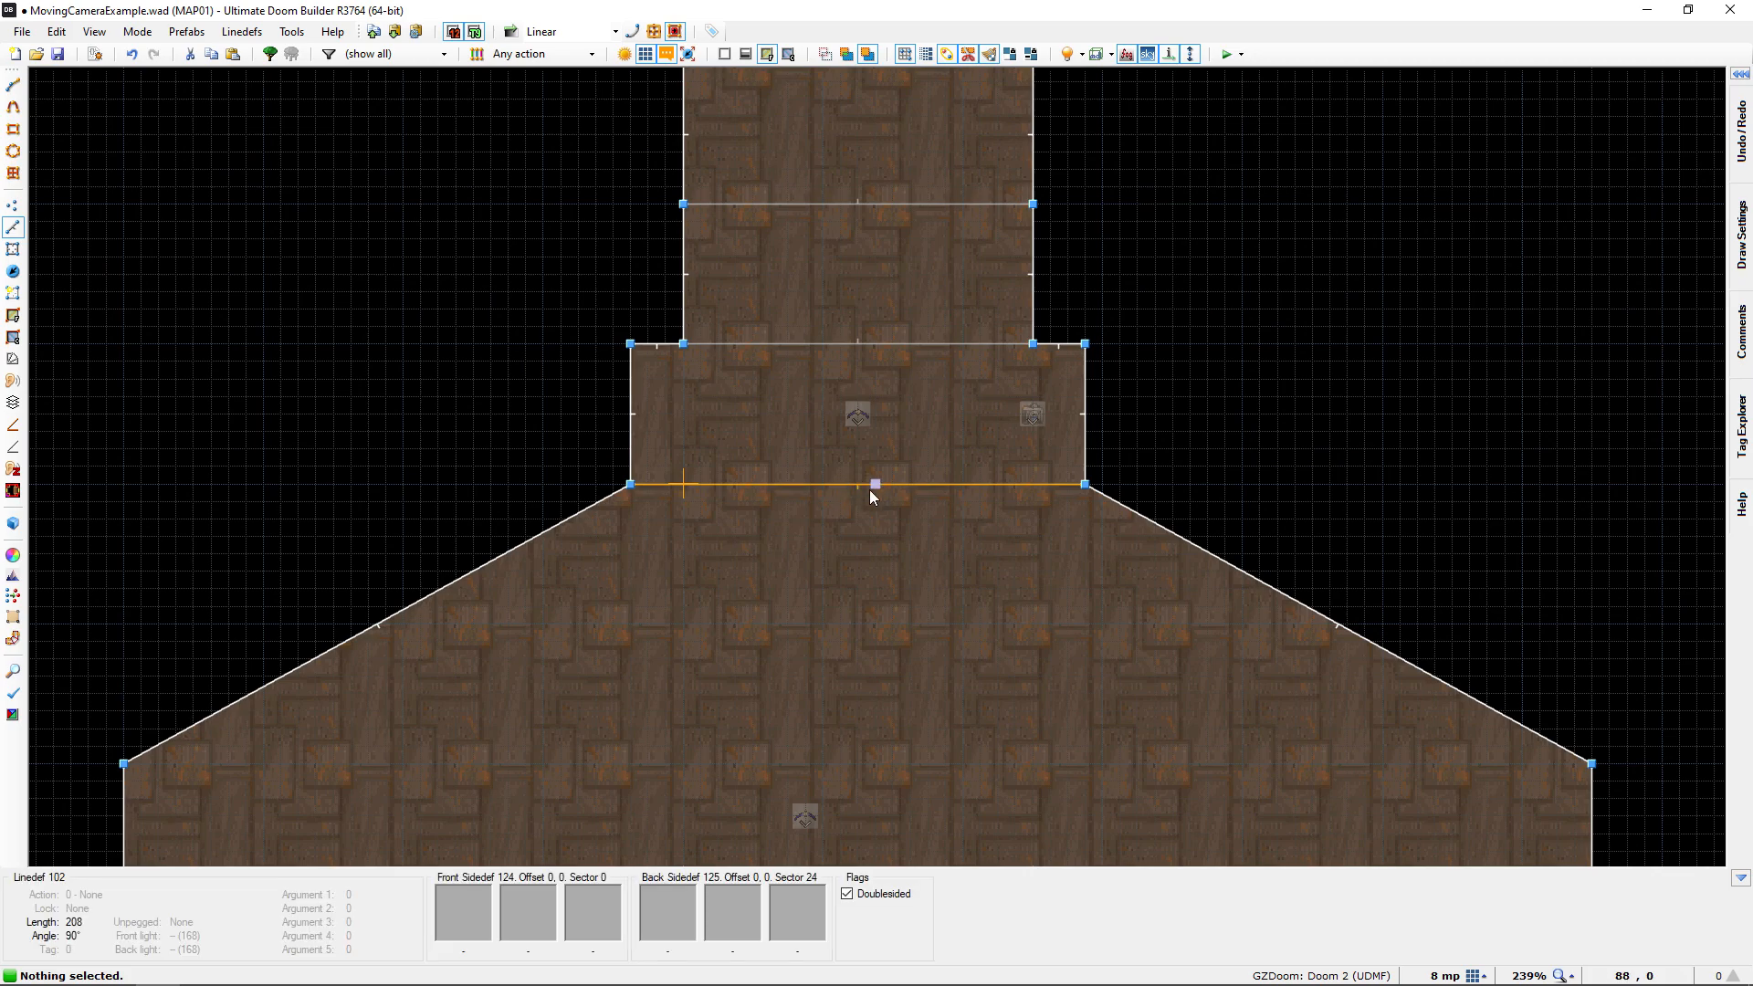
{"action": "key", "text": "q"}
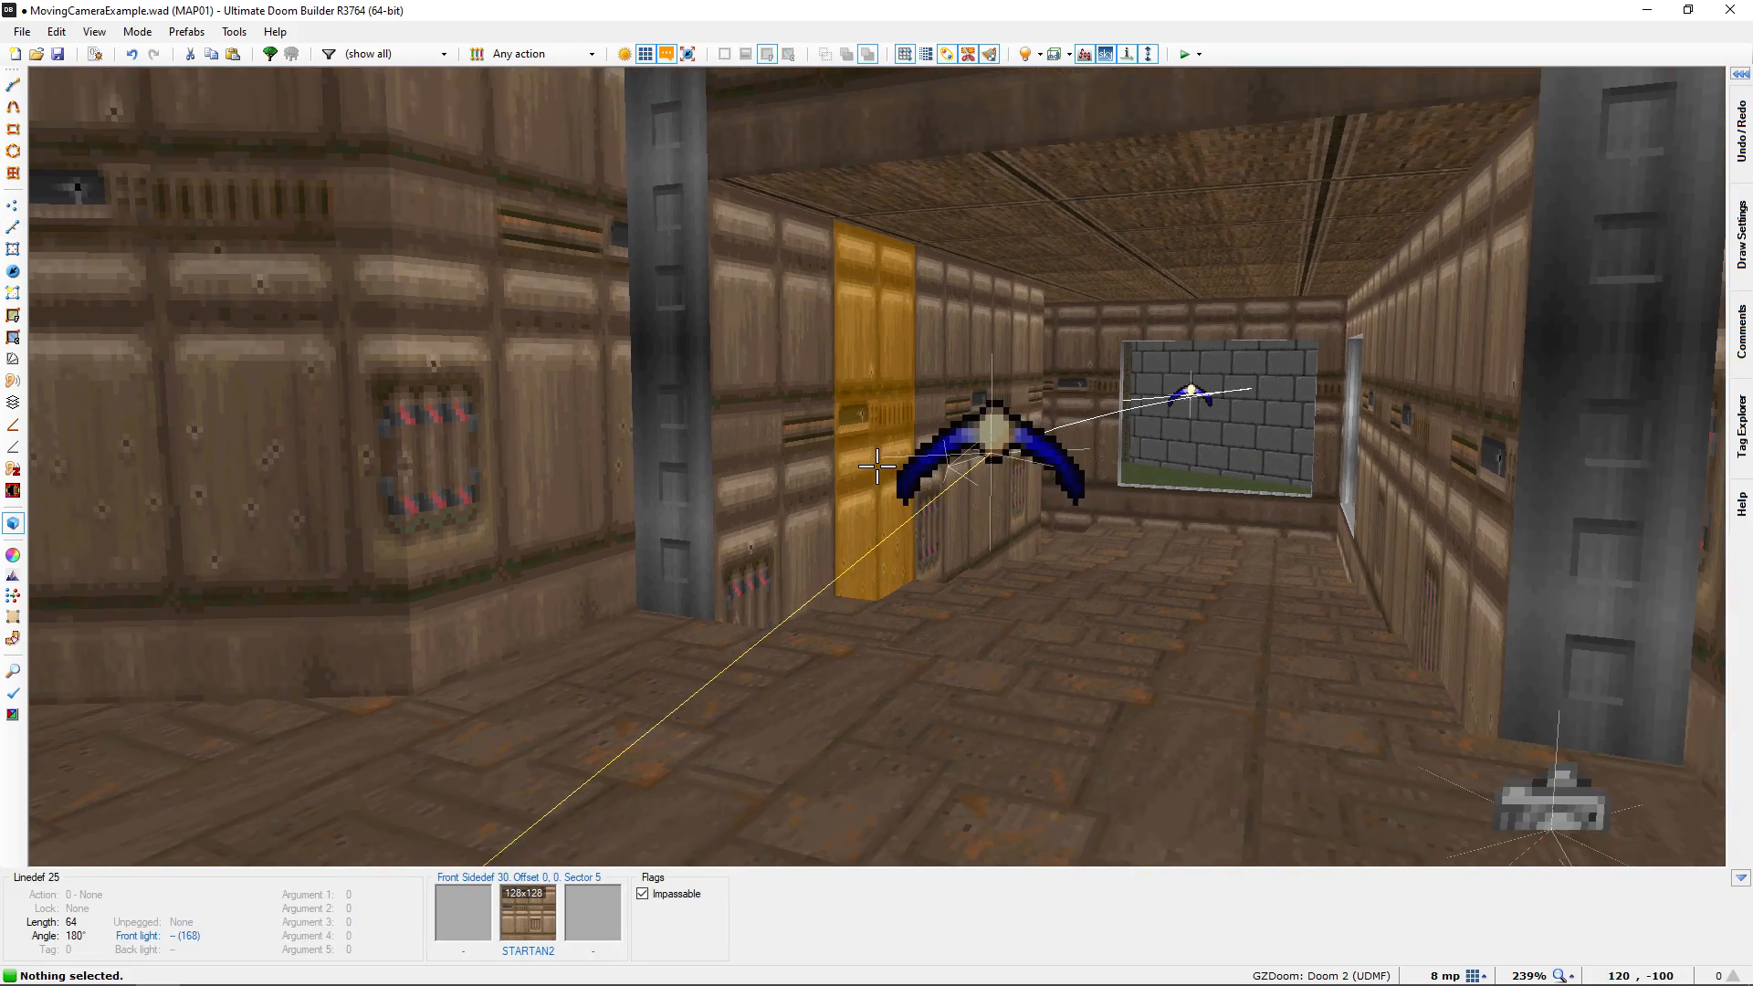
{"action": "key", "text": "q"}
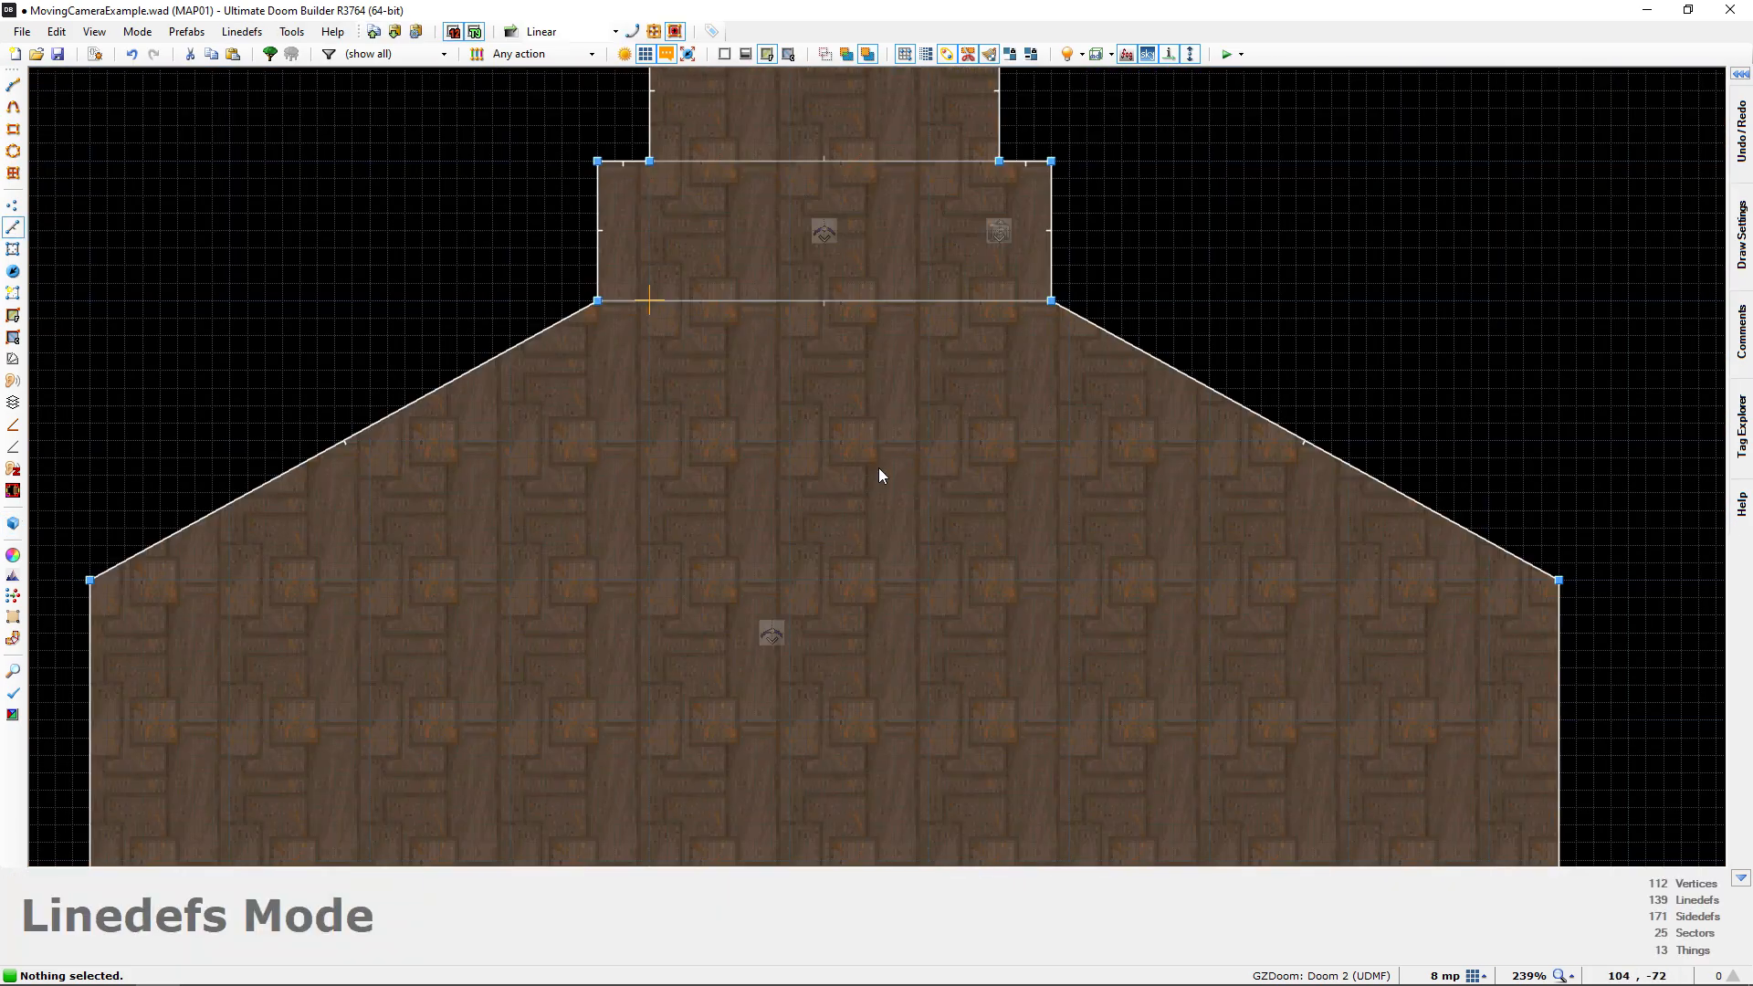
Give the doorway line action 80 Script Execute with the named script "Activate Moving Camera", triggered when the player walks over it
{"action": "right_click", "coordinate": [882, 444]}
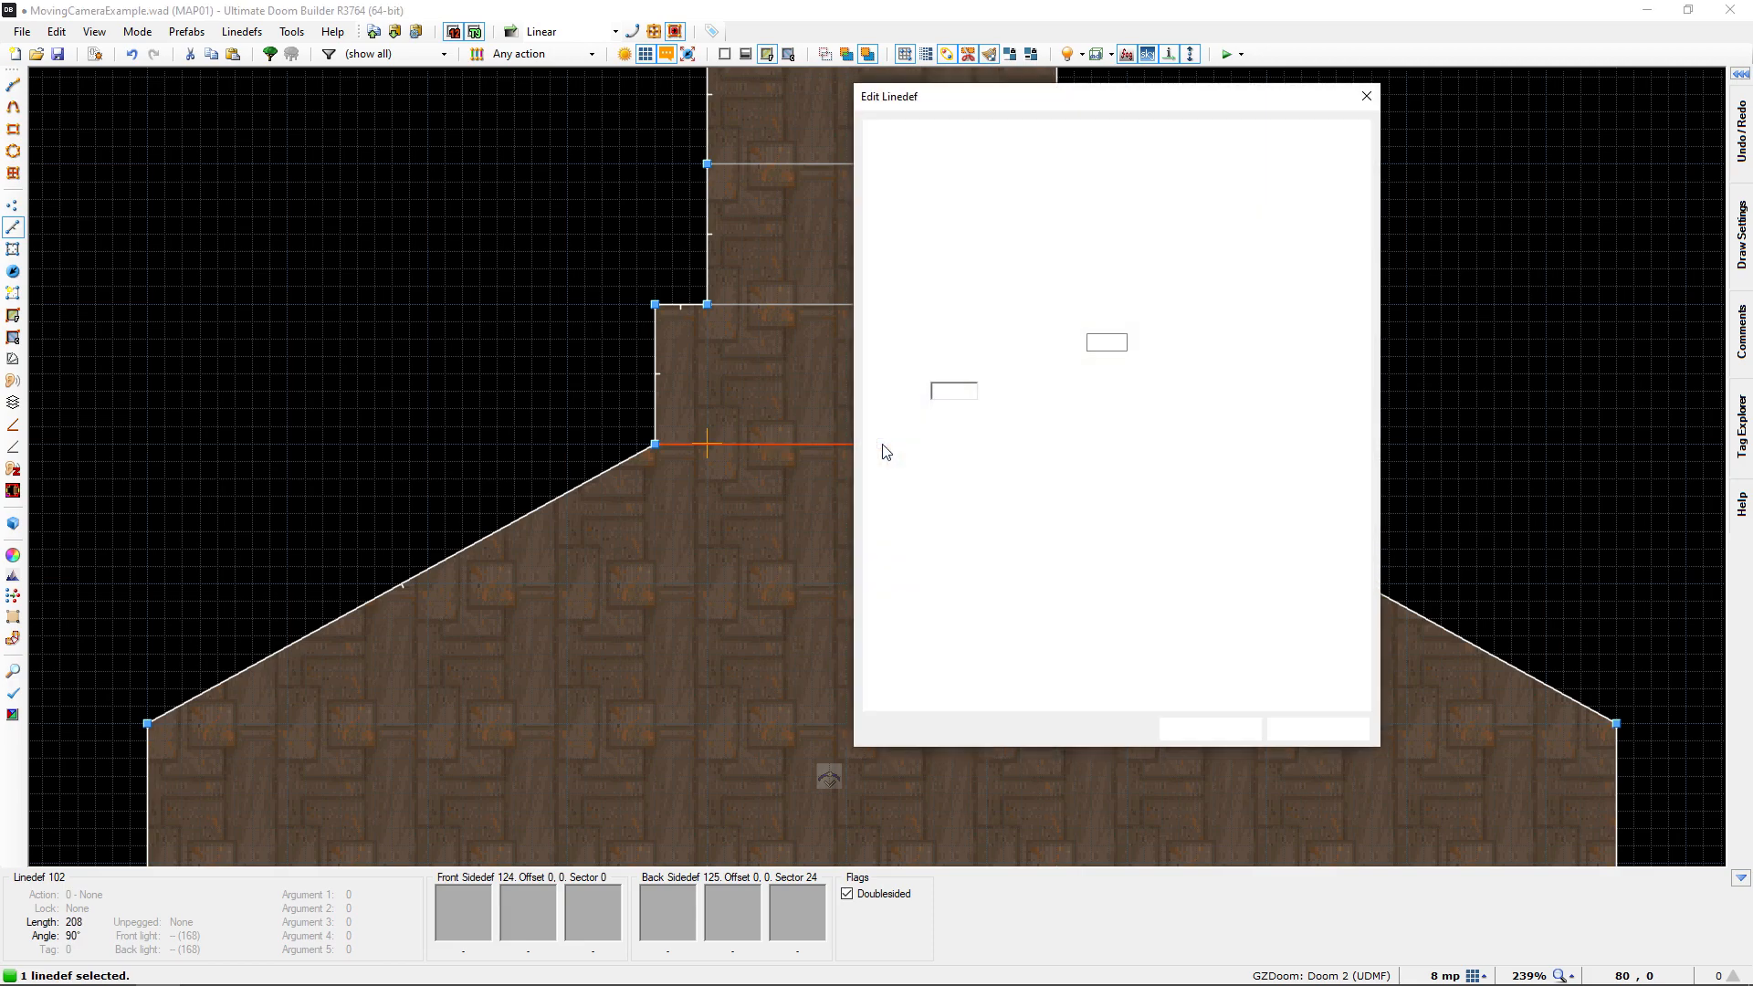
{"action": "left_click", "coordinate": [969, 391]}
{"action": "type", "text": "80"}
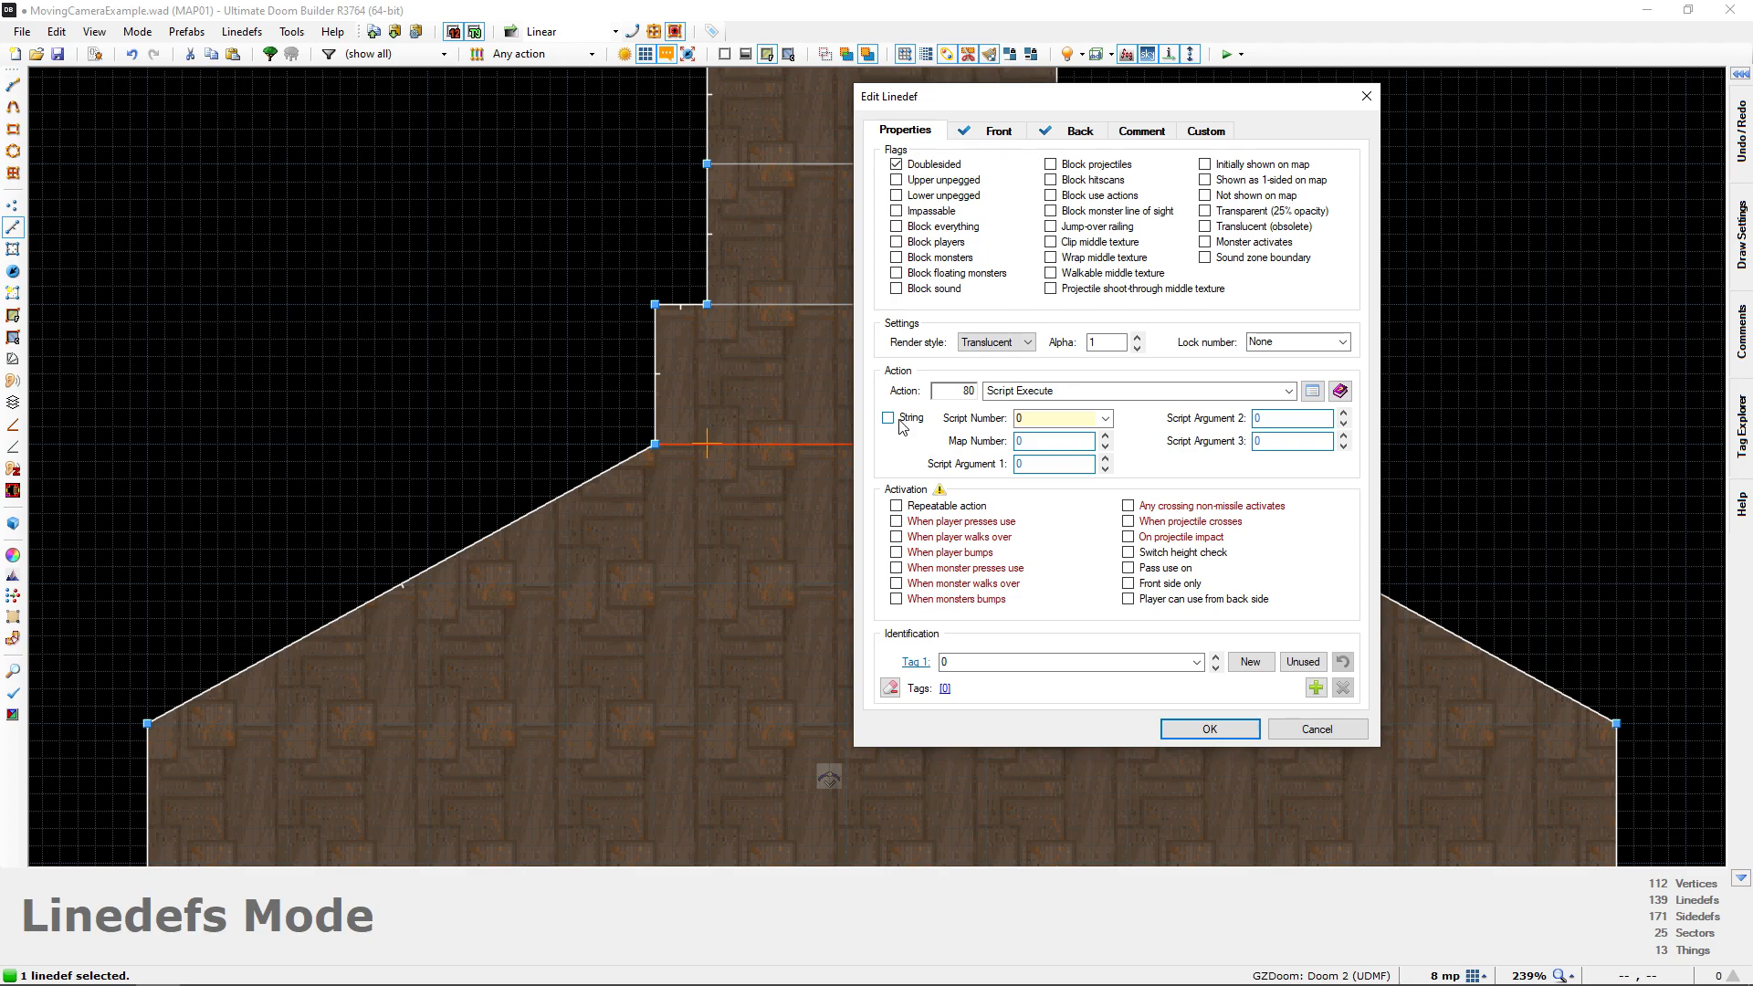
{"action": "left_click", "coordinate": [888, 419]}
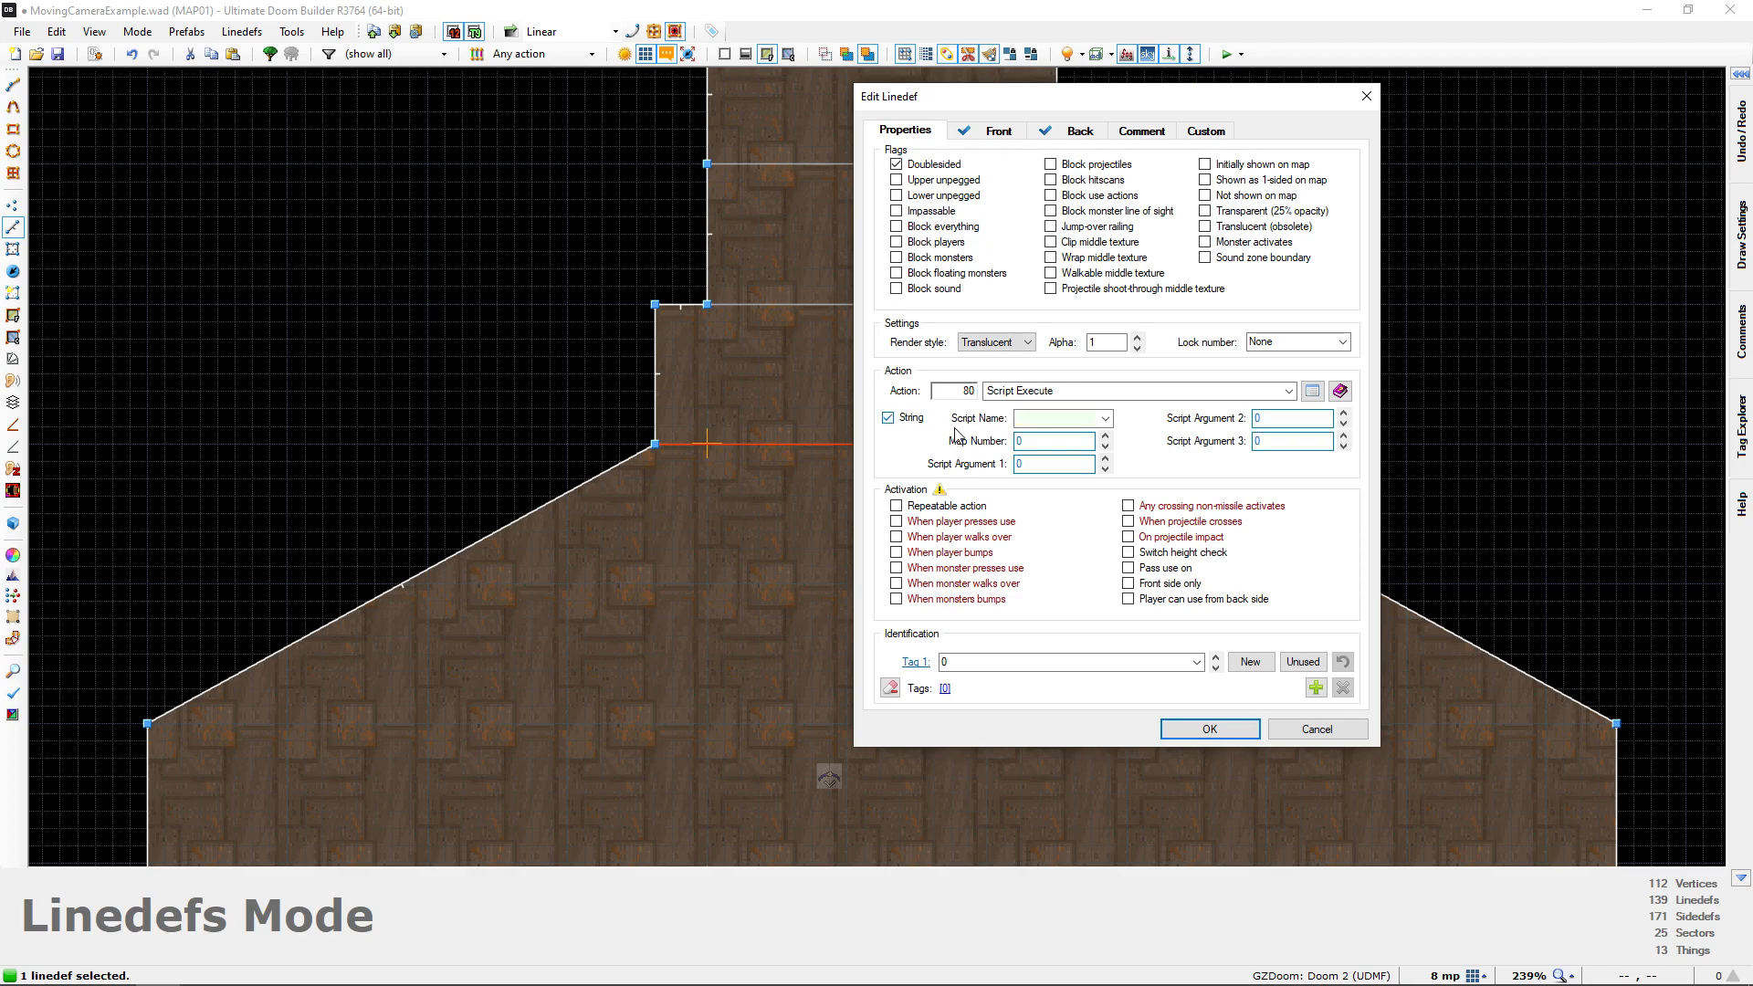
{"action": "left_click", "coordinate": [1104, 418]}
{"action": "left_click", "coordinate": [1062, 438]}
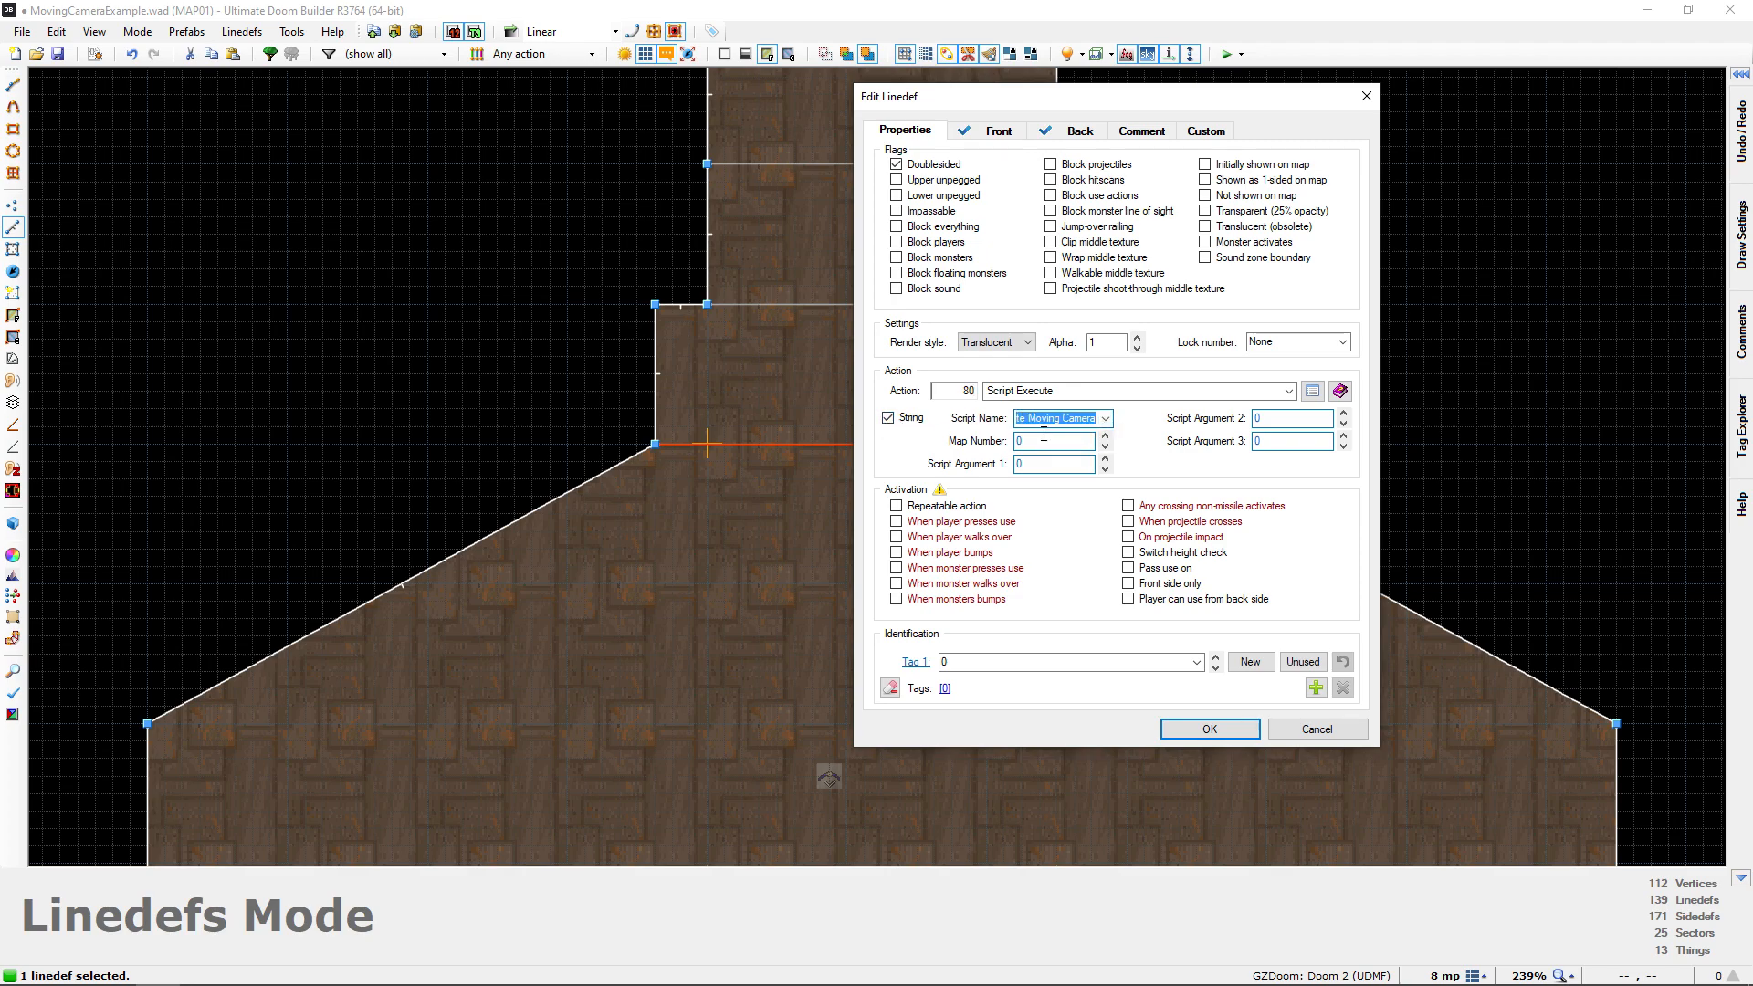
{"action": "left_click", "coordinate": [941, 542]}
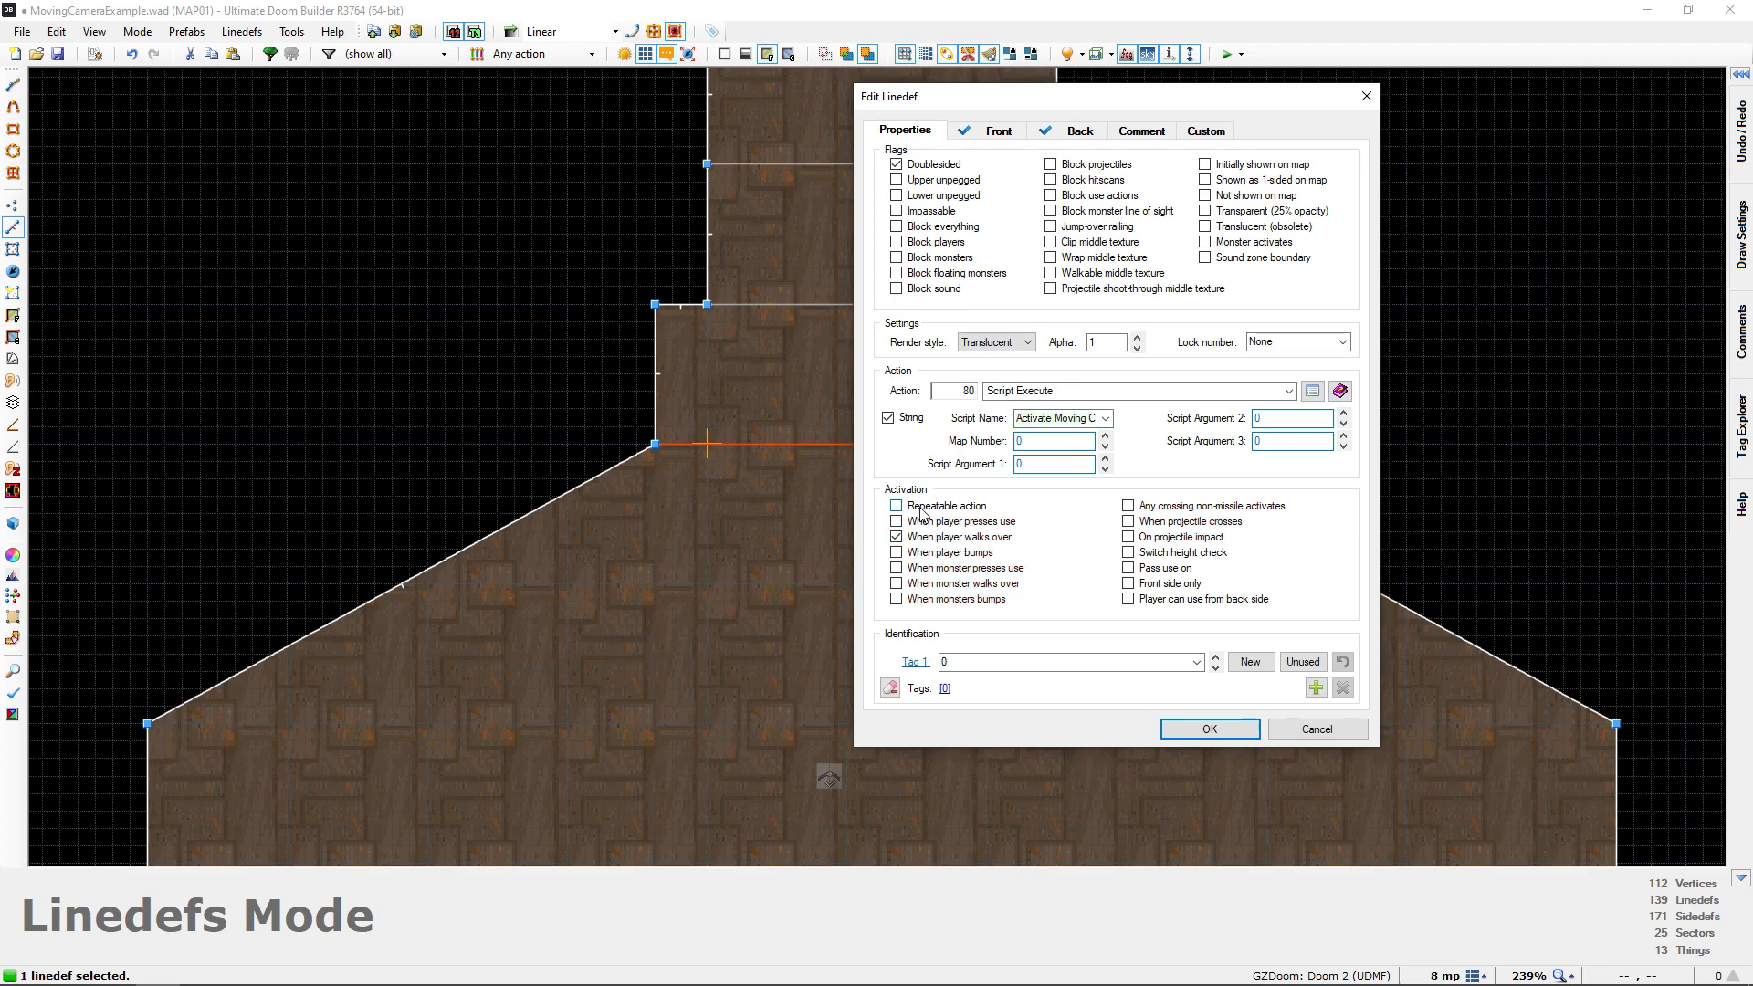
{"action": "left_click", "coordinate": [1210, 728]}
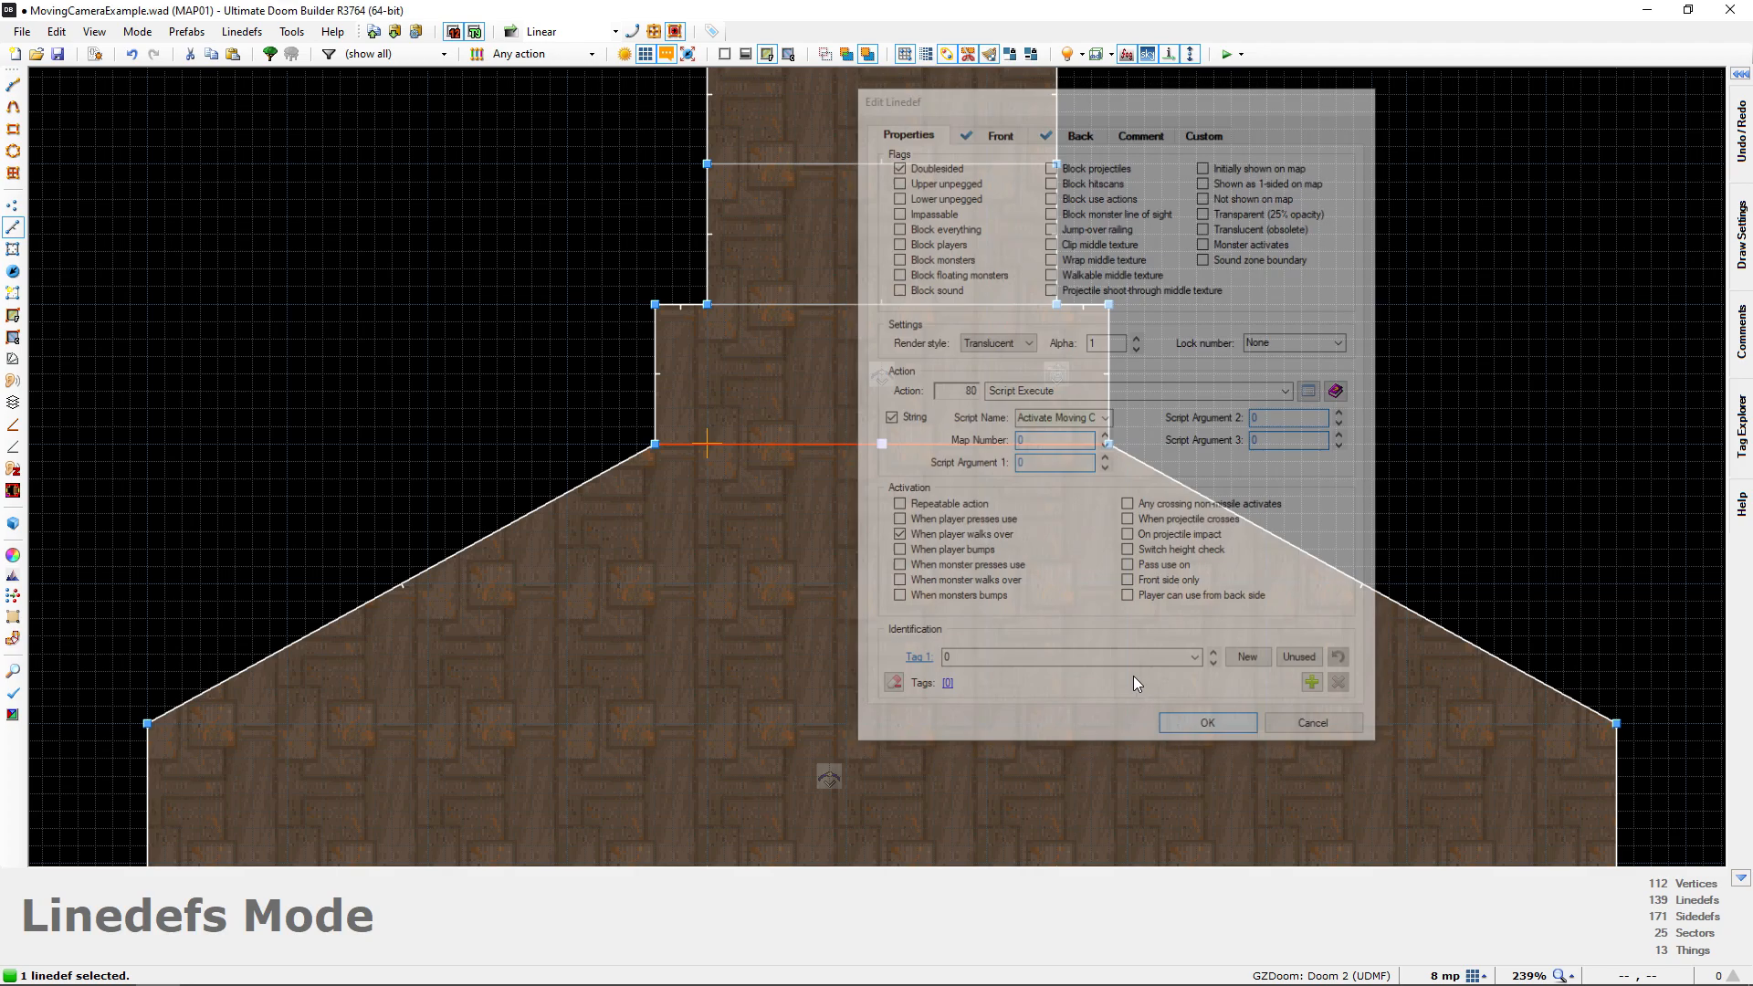
Save the map and launch a test run of it in GZDoom
{"action": "scroll", "coordinate": [907, 512], "scroll_direction": "down", "scroll_amount": 3}
{"action": "key", "text": "ctrl+s"}
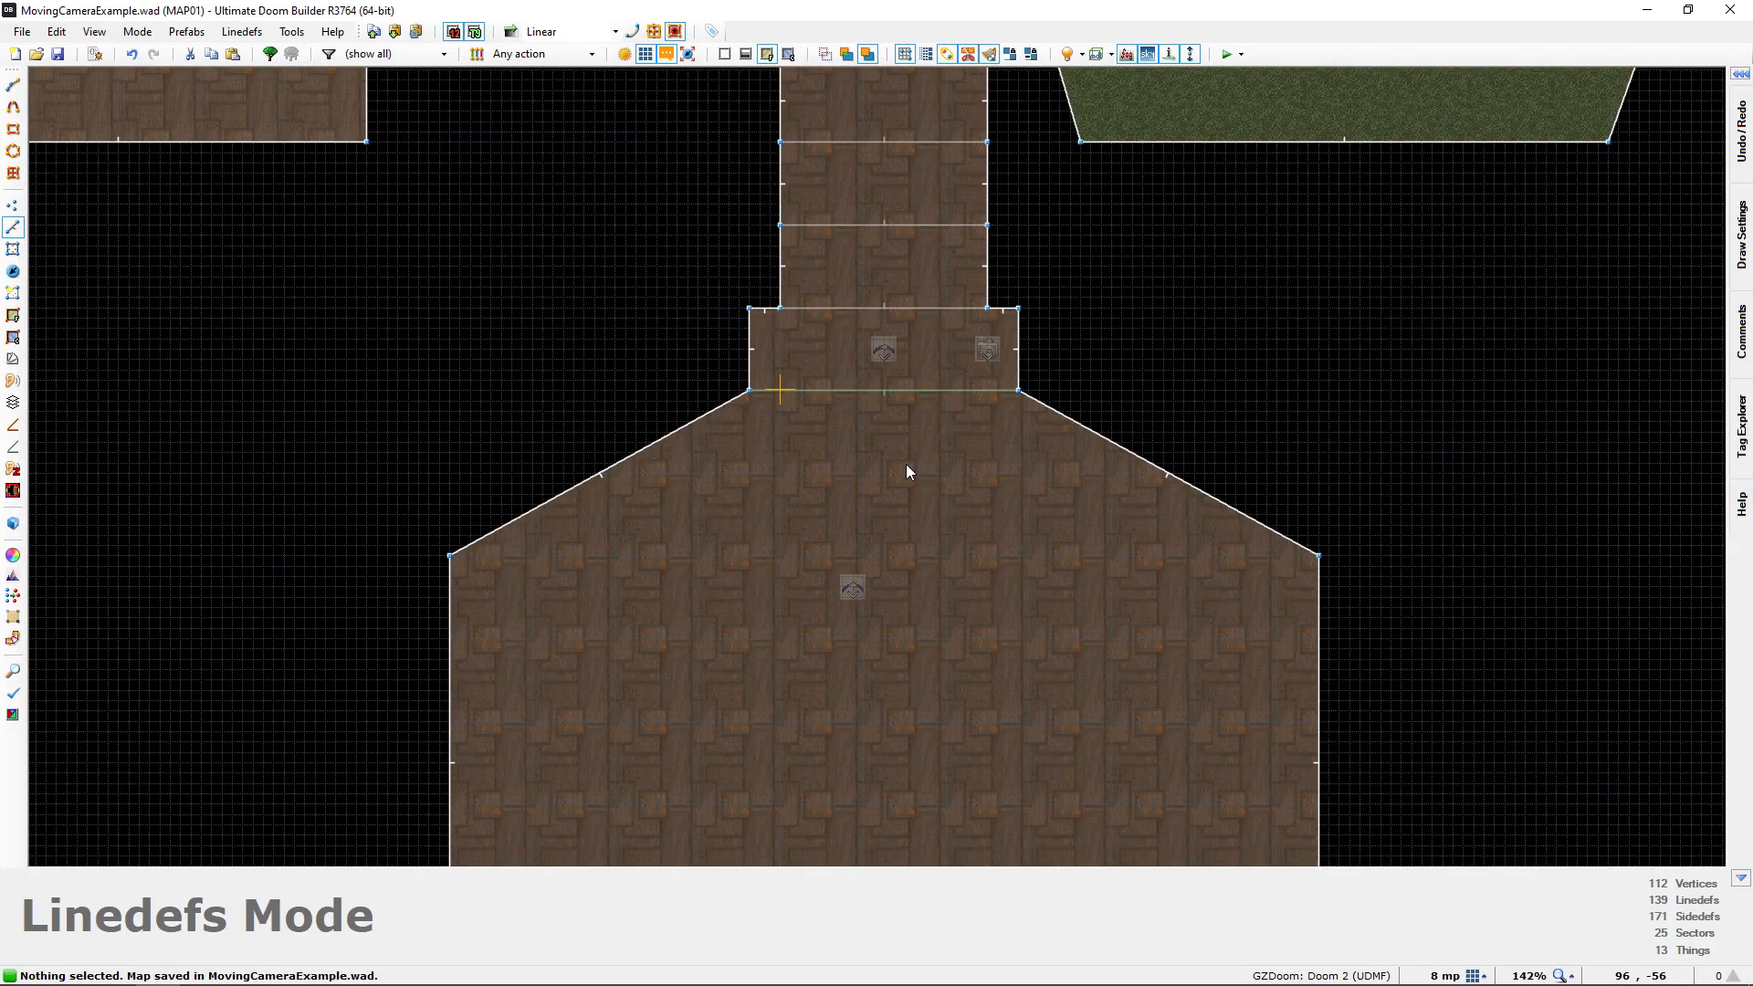
{"action": "scroll", "coordinate": [907, 468], "scroll_direction": "down", "scroll_amount": 2}
{"action": "scroll", "coordinate": [895, 406], "scroll_direction": "down", "scroll_amount": 1}
{"action": "middle_click_drag", "start_coordinate": [883, 419], "coordinate": [884, 547]}
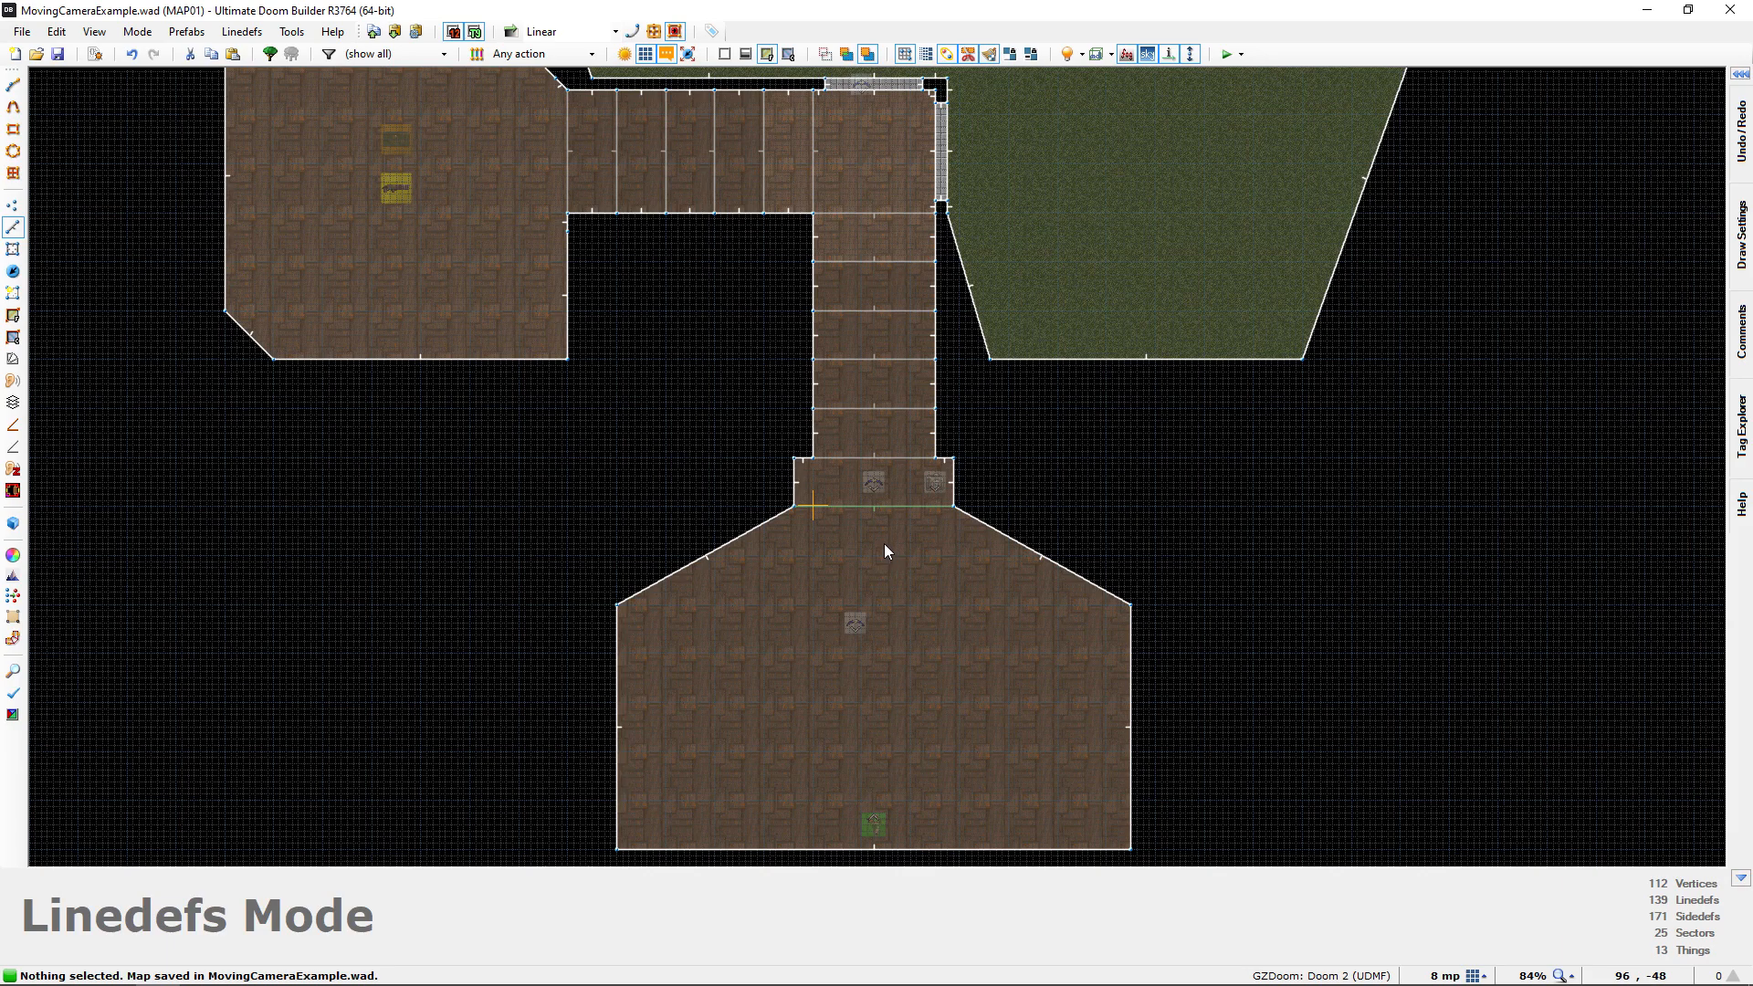
{"action": "key", "text": "F9"}
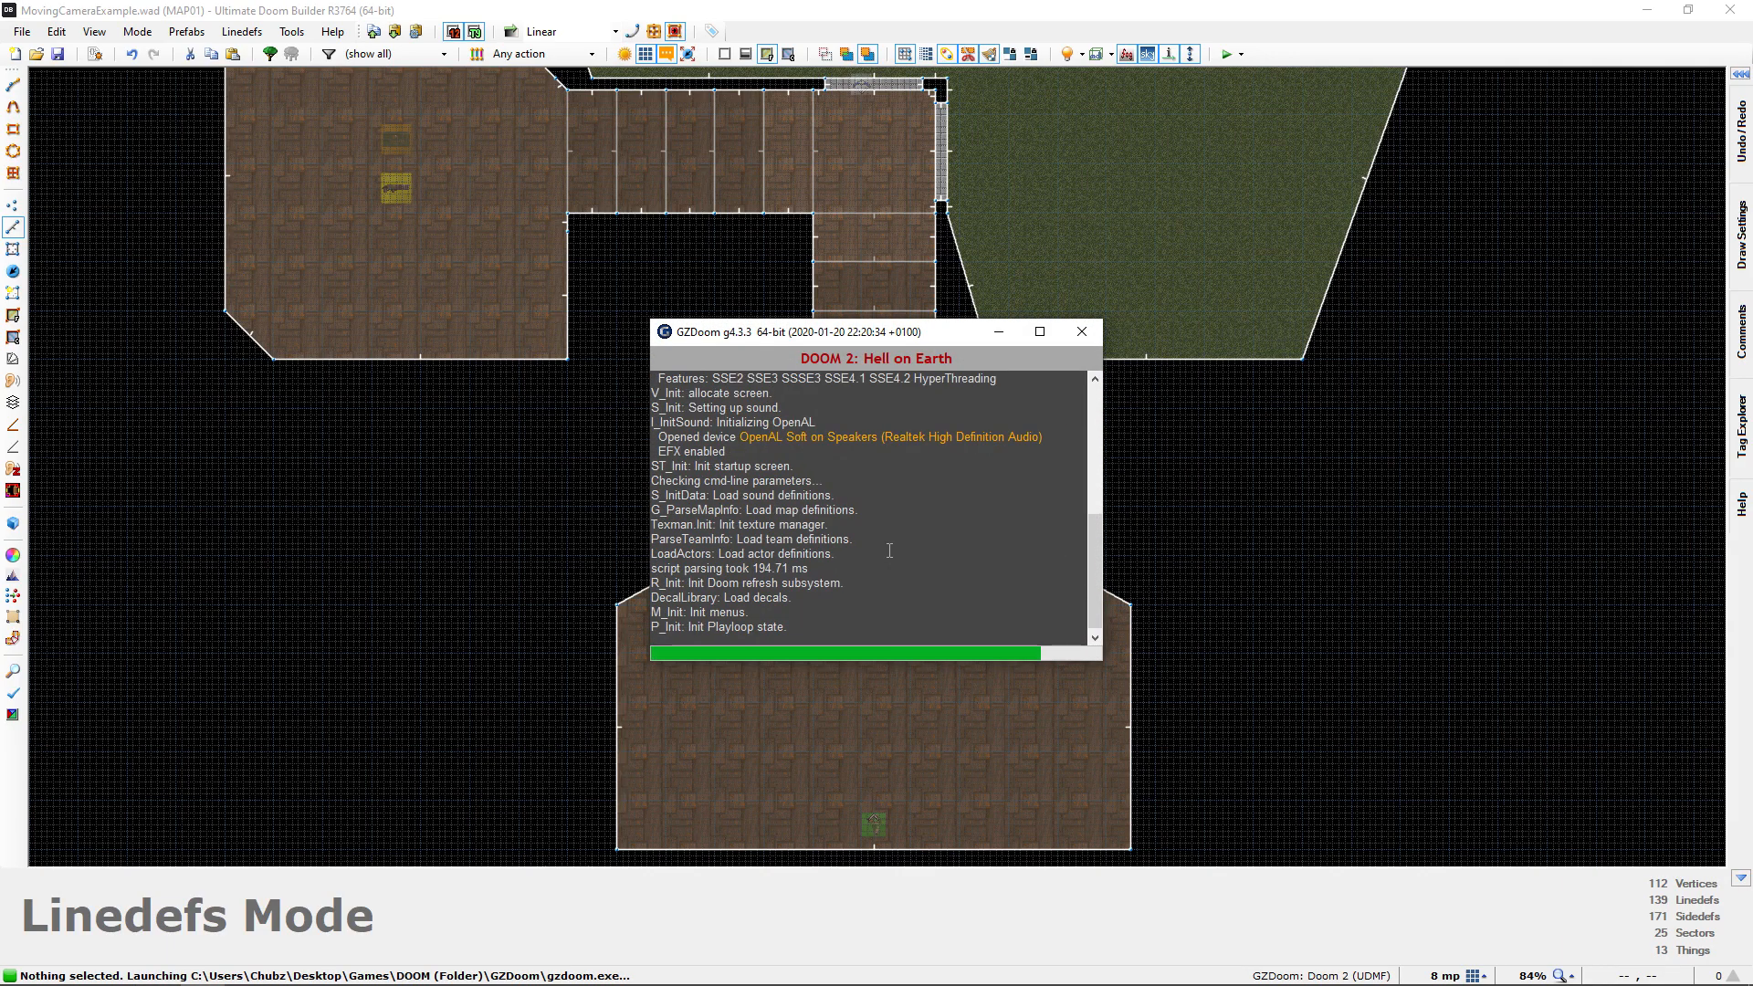
Walk the player across the trigger line, watch the camera cutscene play to the wooden door, and return to the map editor
{"action": "key", "text": "w"}
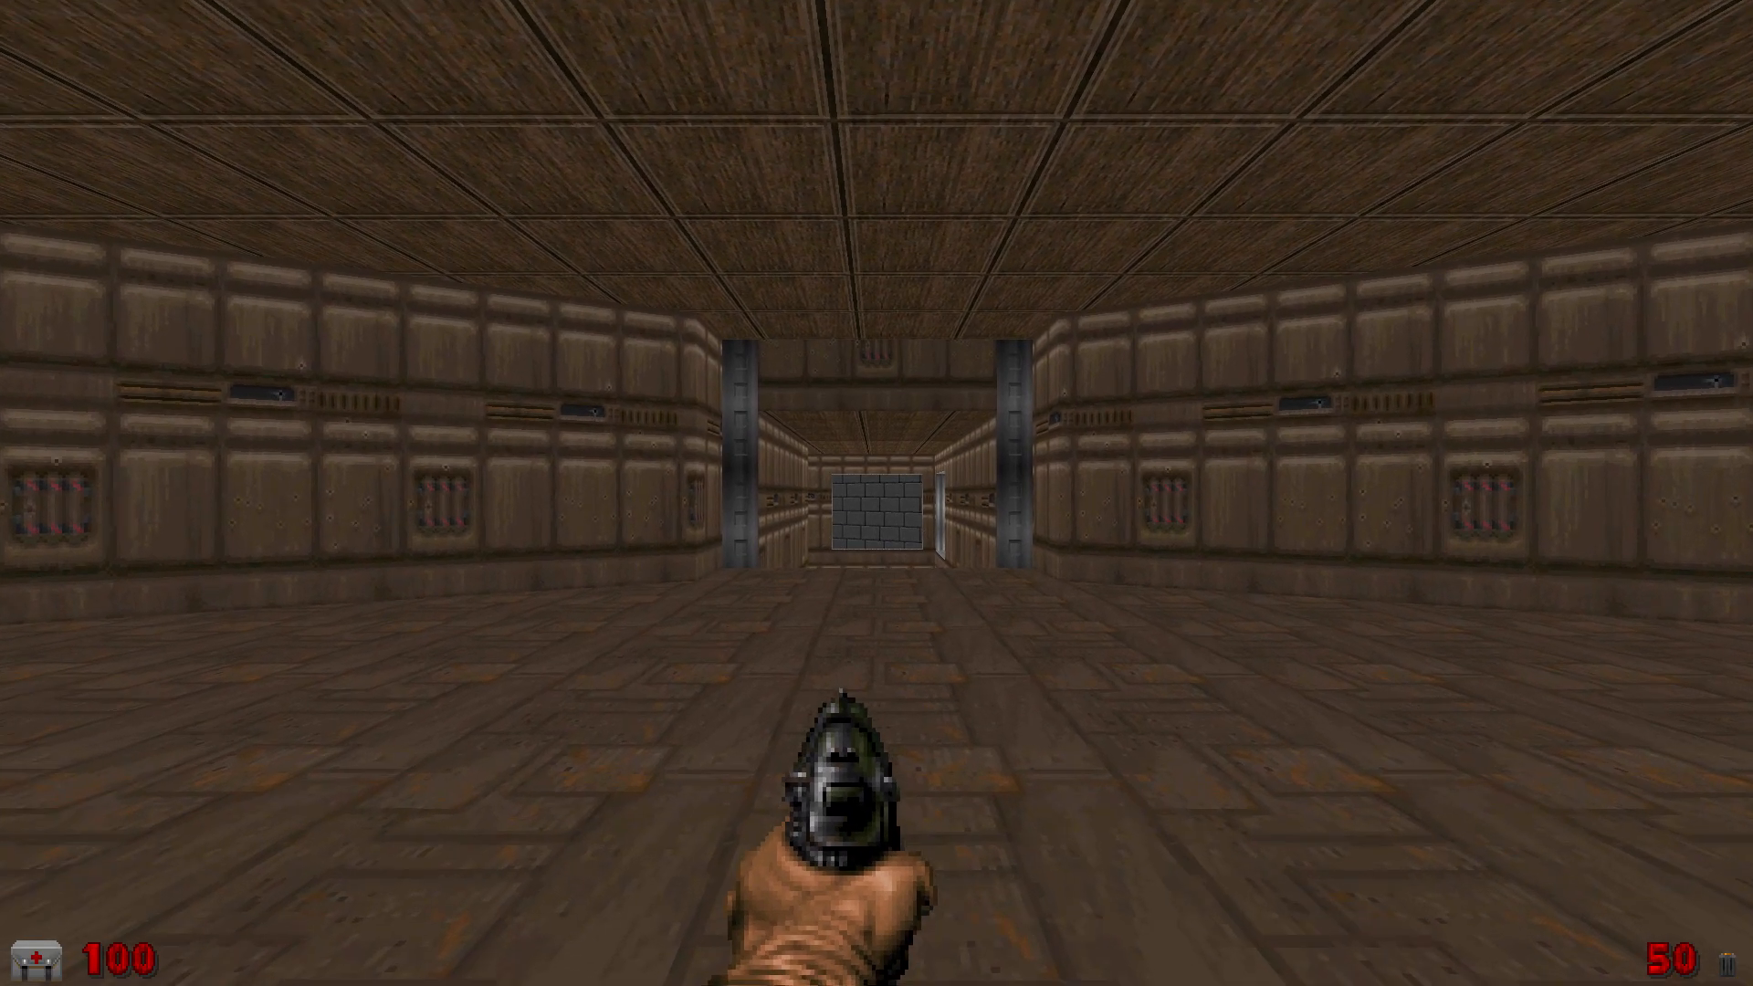
{"action": "key", "text": "w"}
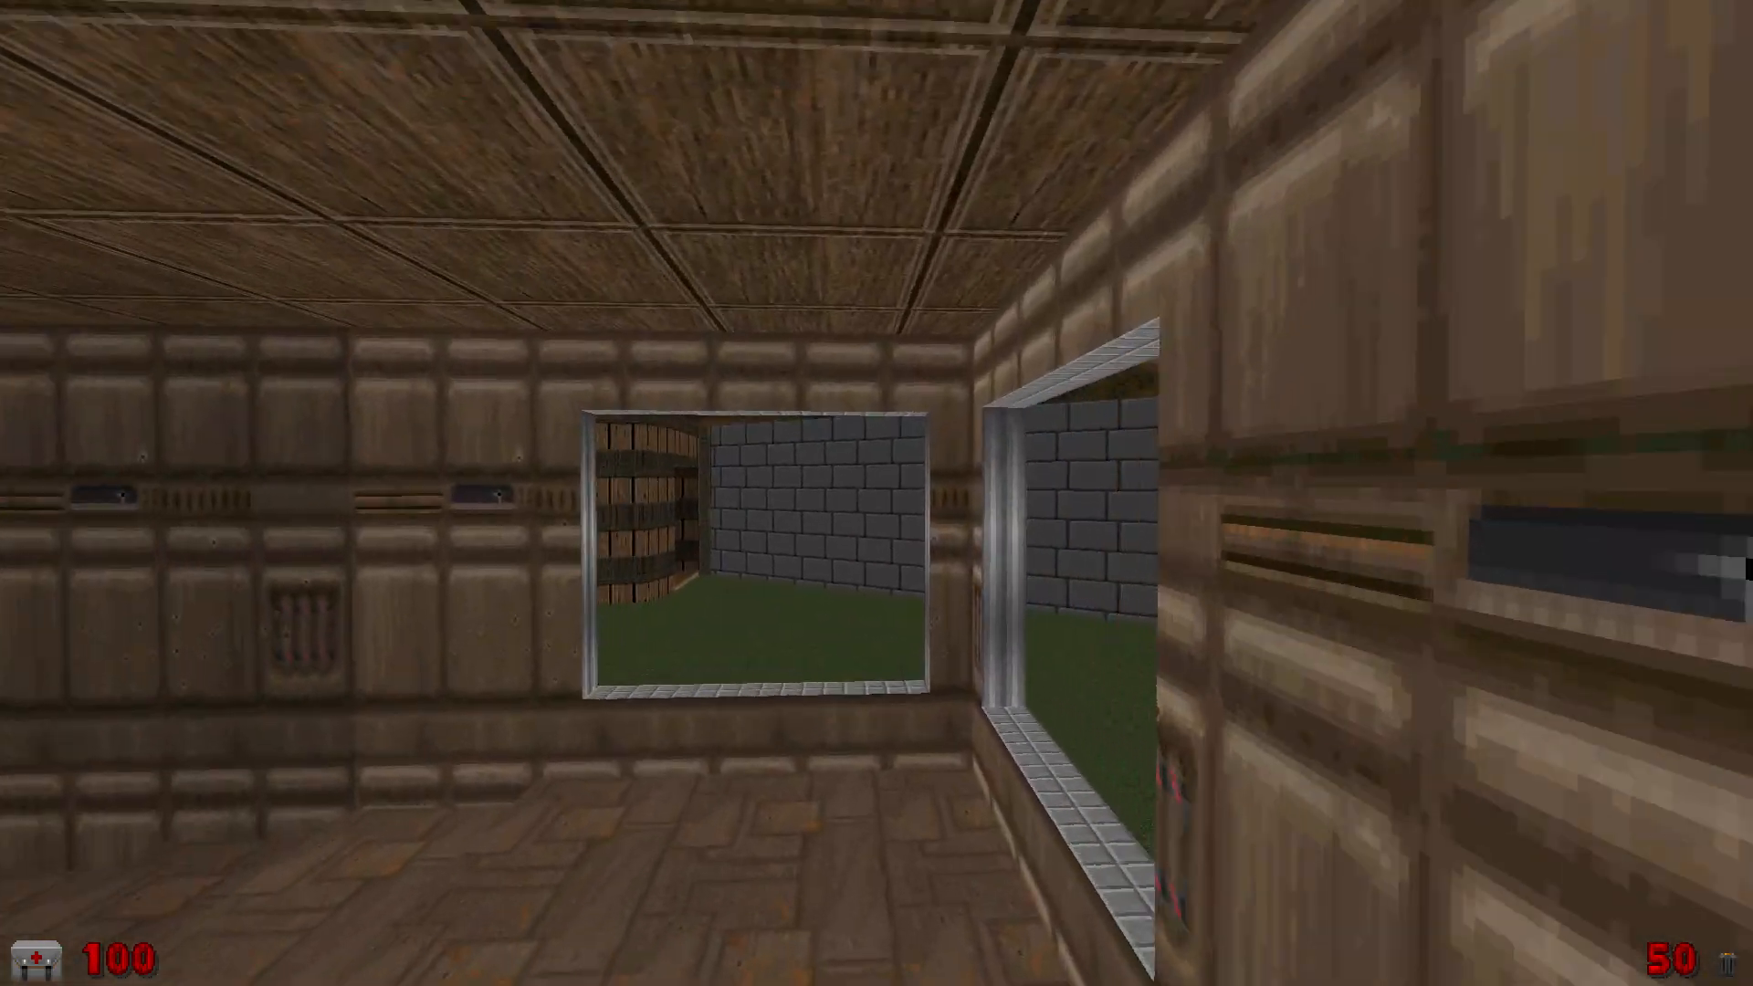
{"action": "key", "text": "w"}
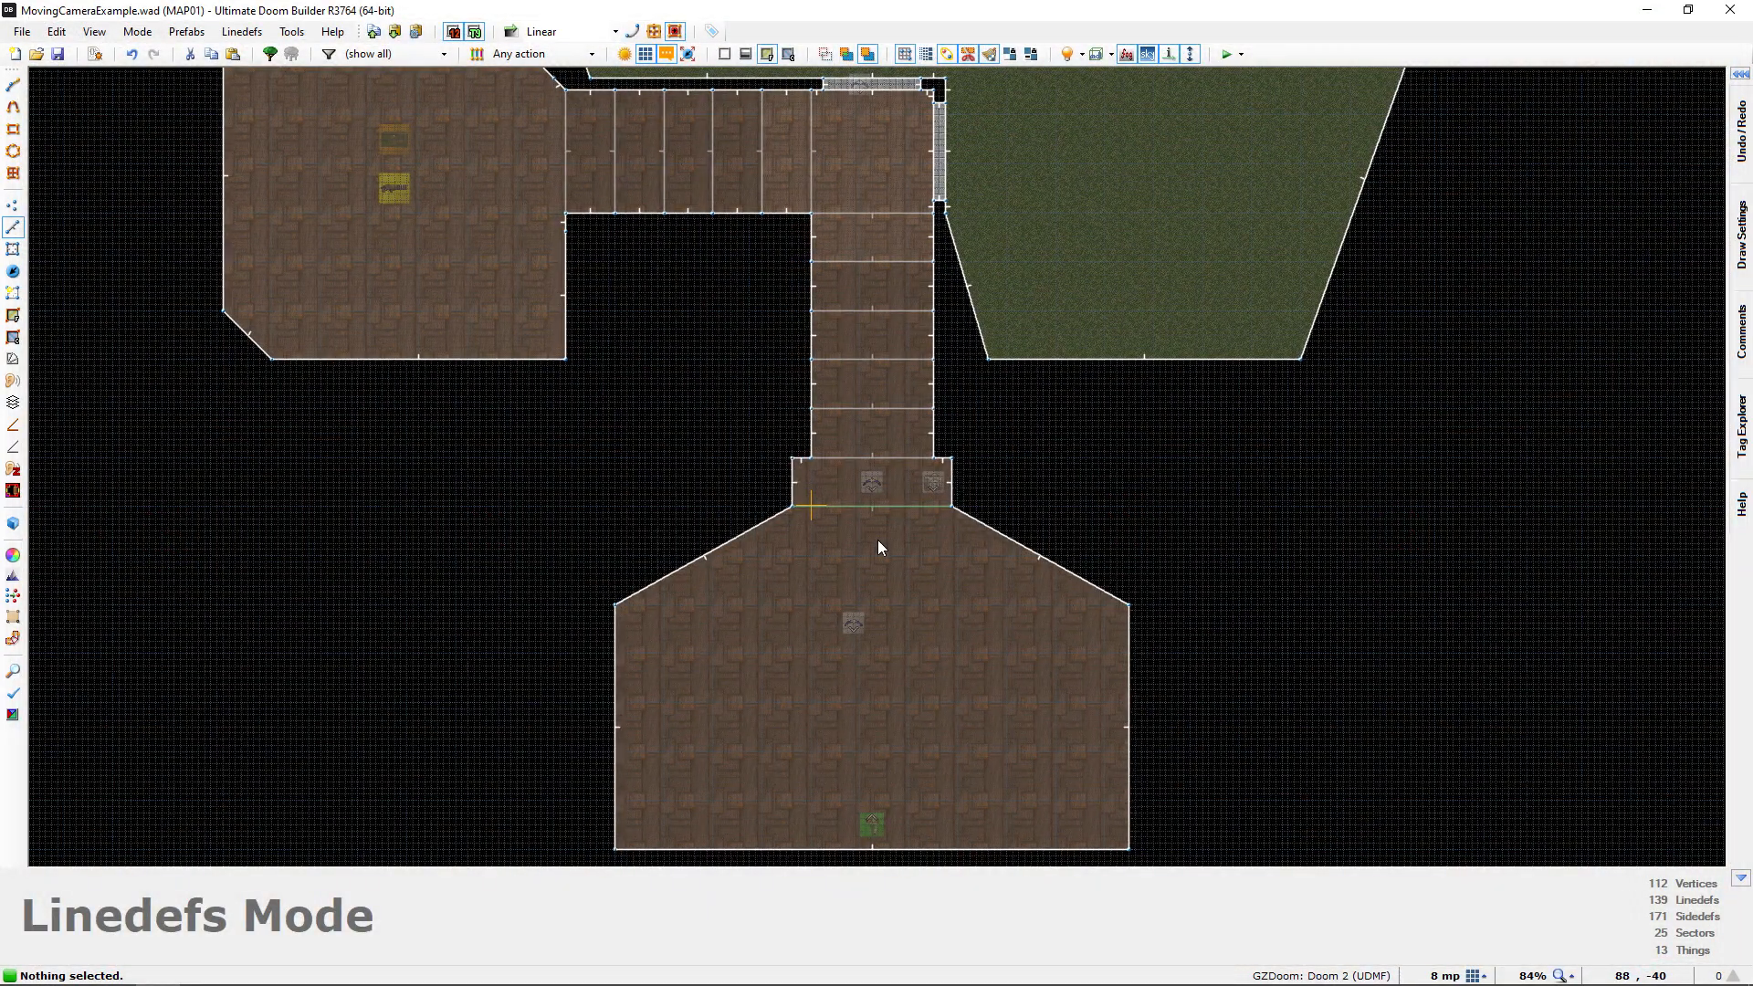
{"action": "middle_click_drag", "start_coordinate": [879, 540], "coordinate": [852, 570]}
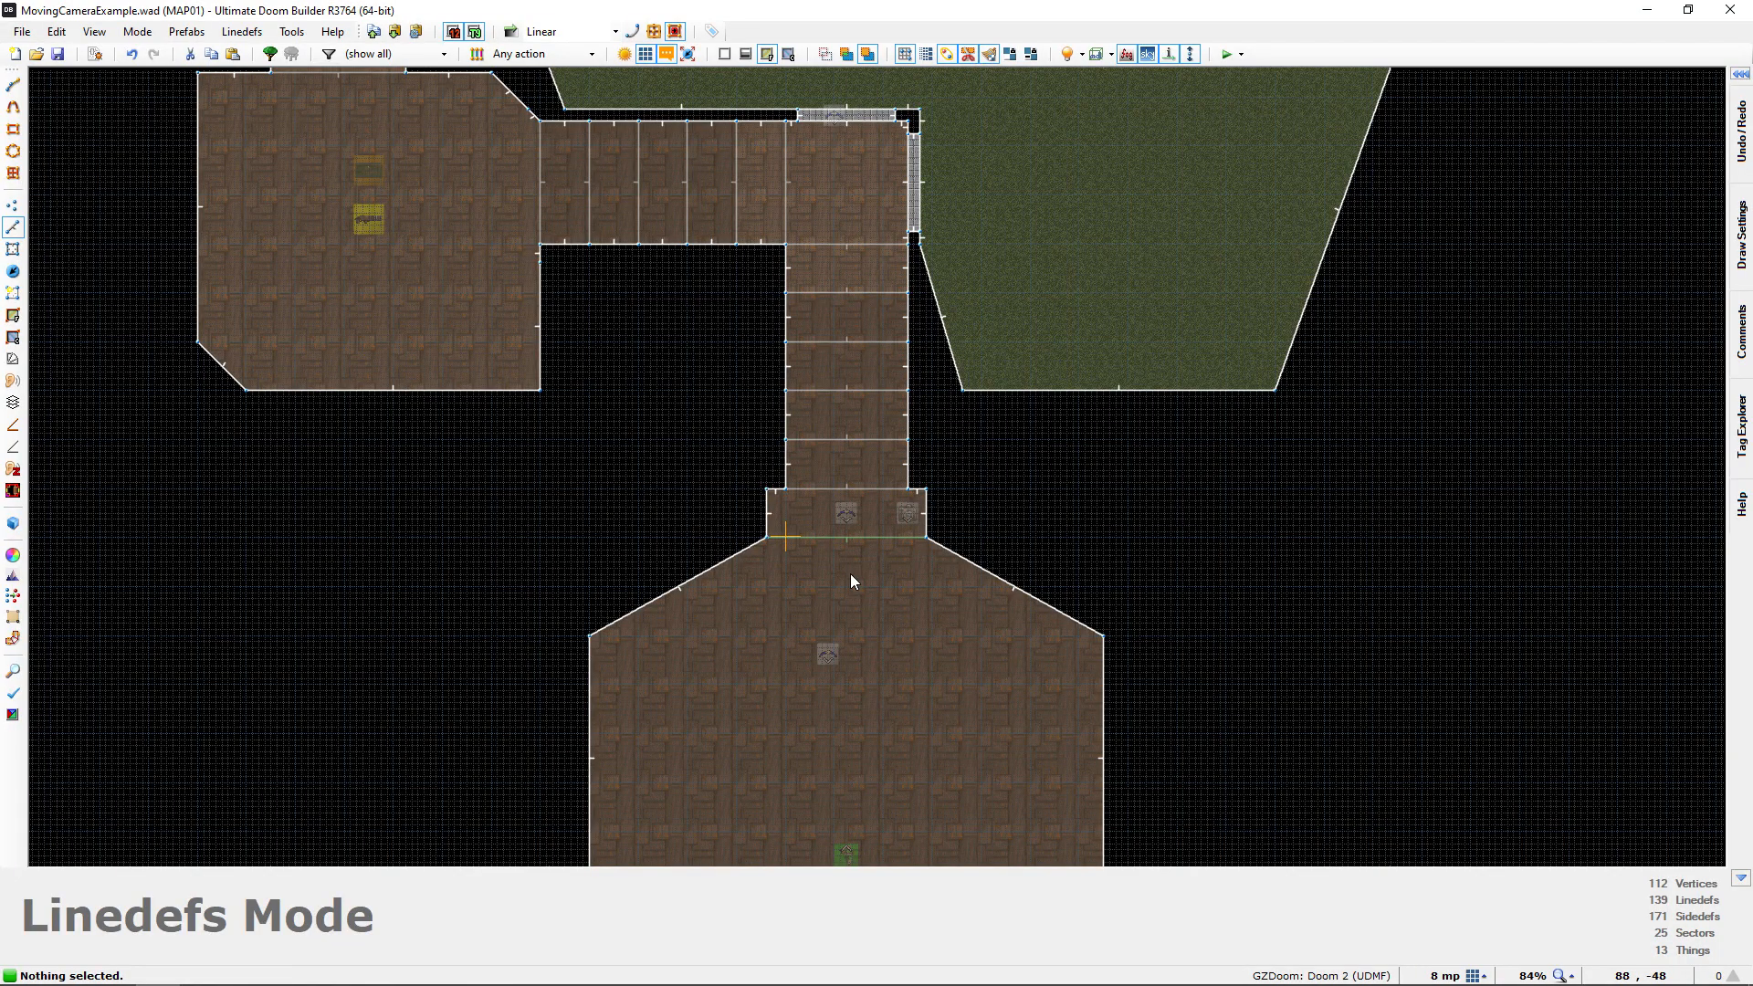
Retrace the camera's path in 3D from the hallway doorway through the window to its end point at the lion-head door
{"action": "scroll", "coordinate": [851, 575], "scroll_direction": "down", "scroll_amount": 1}
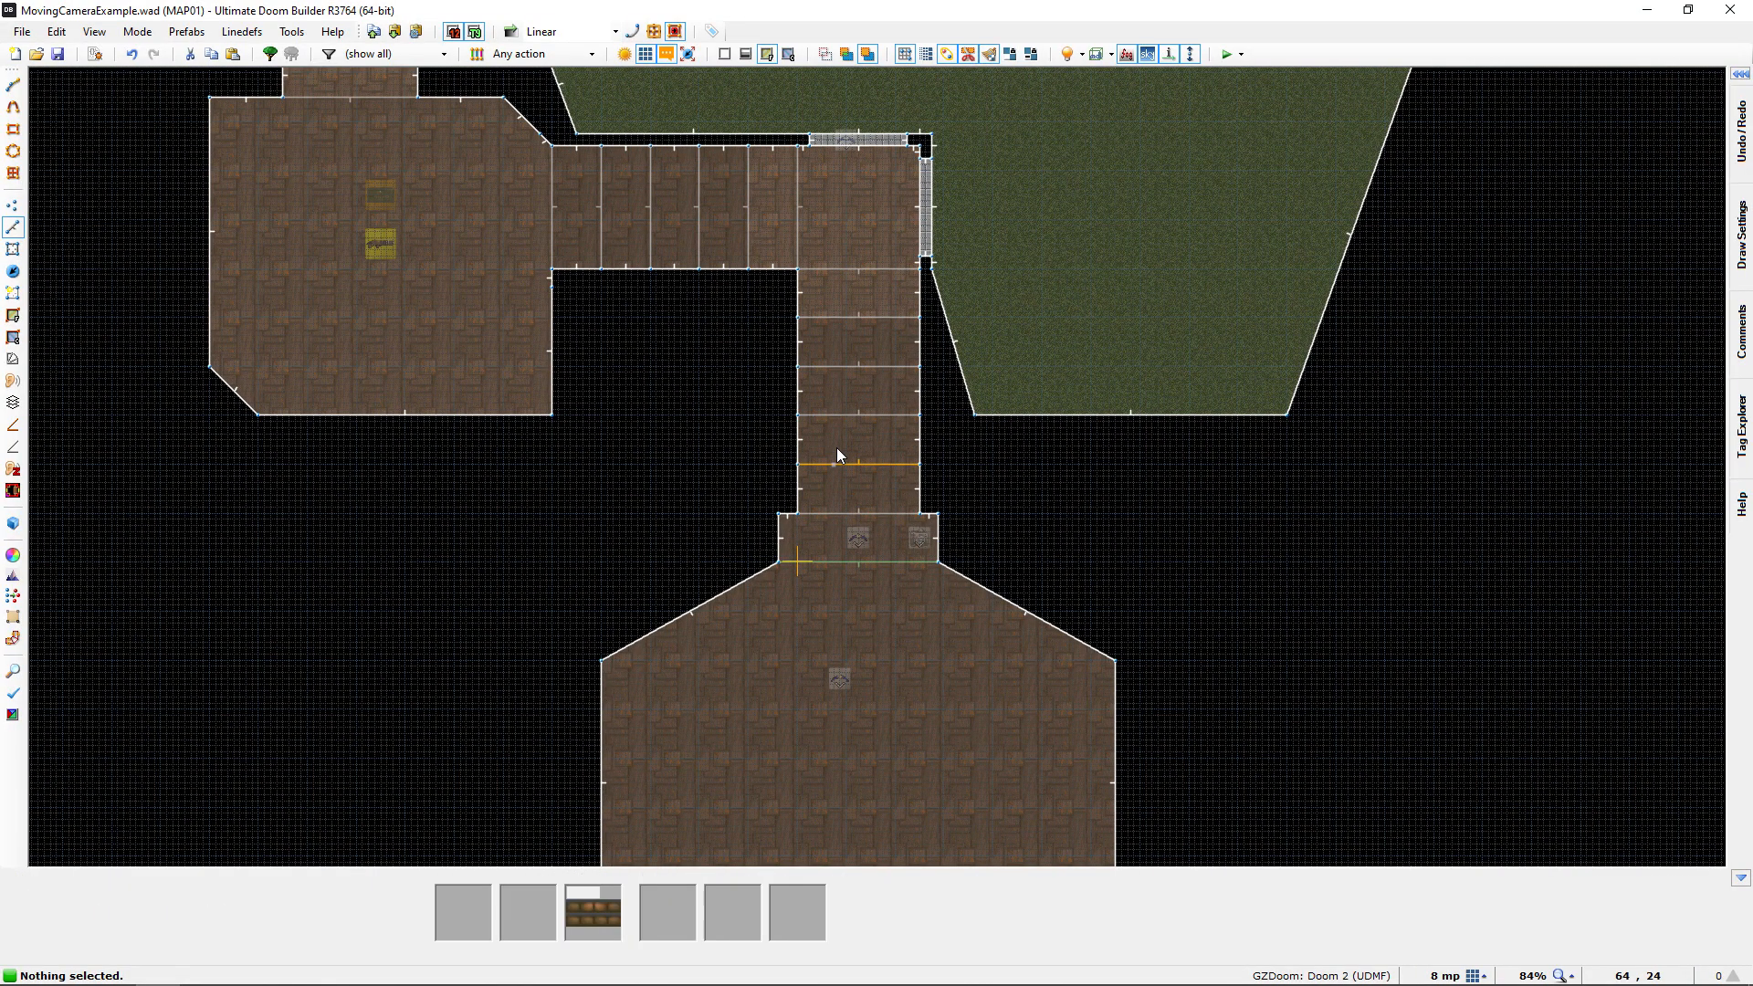
{"action": "scroll", "coordinate": [872, 600], "scroll_direction": "down", "scroll_amount": 2}
{"action": "key", "text": "w"}
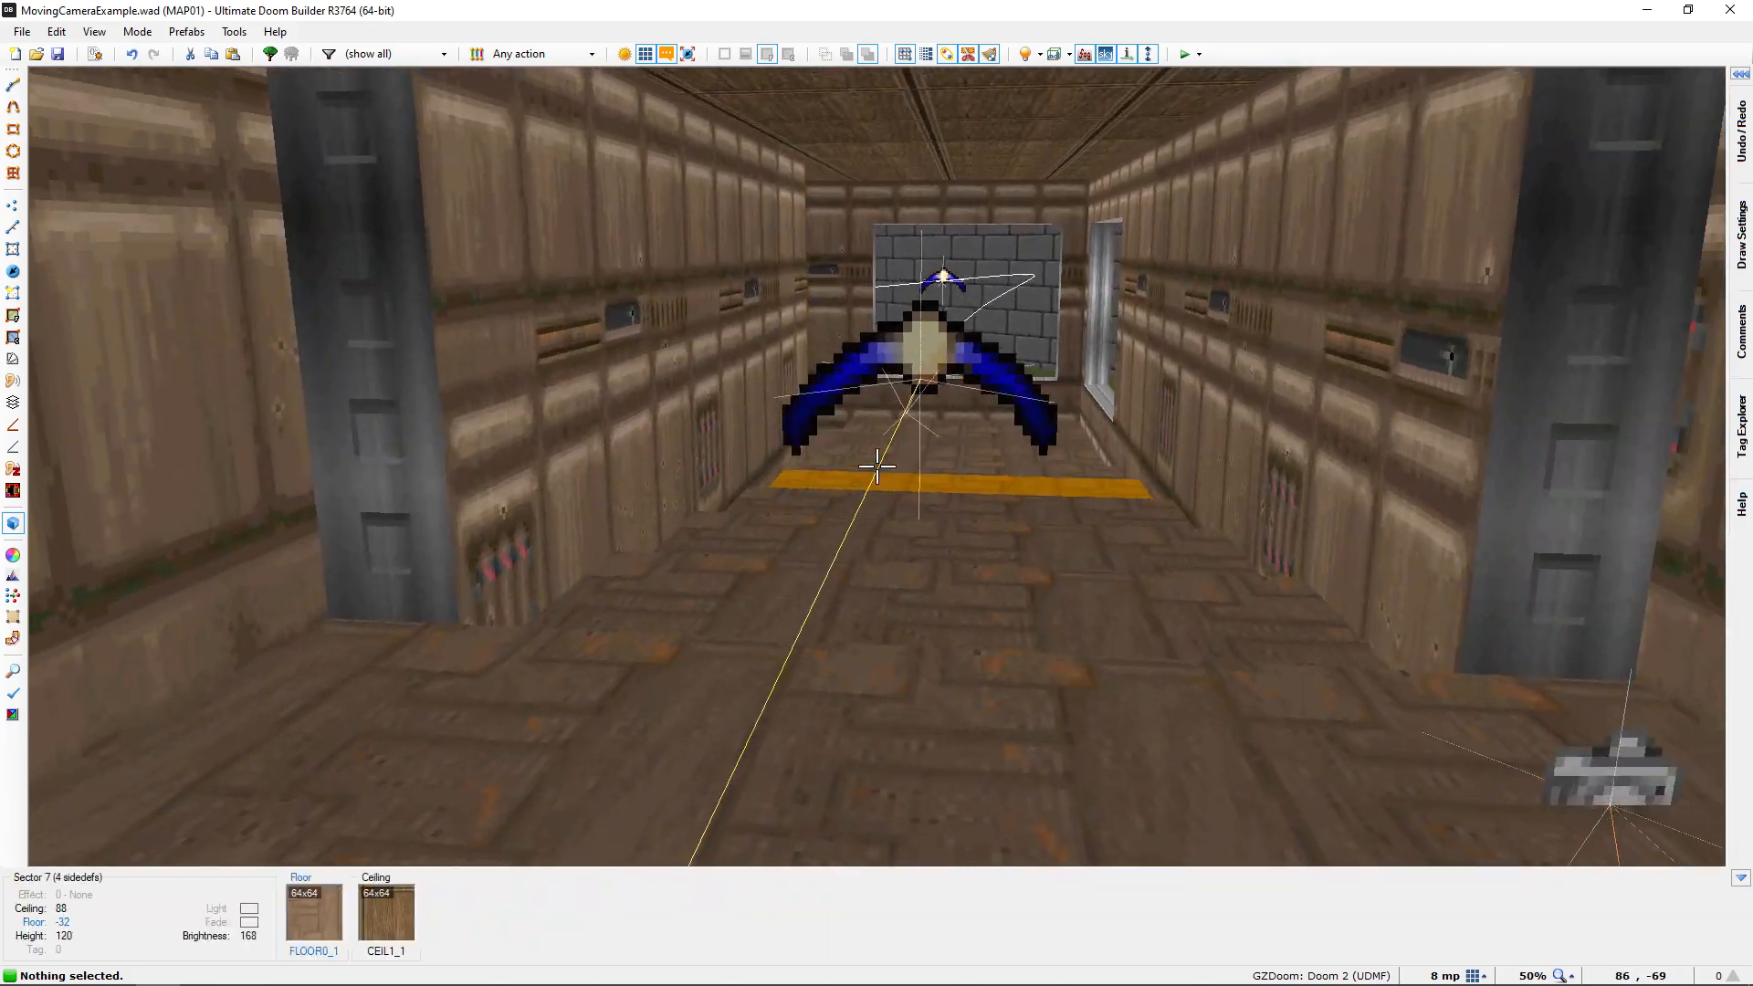
{"action": "key", "text": "e"}
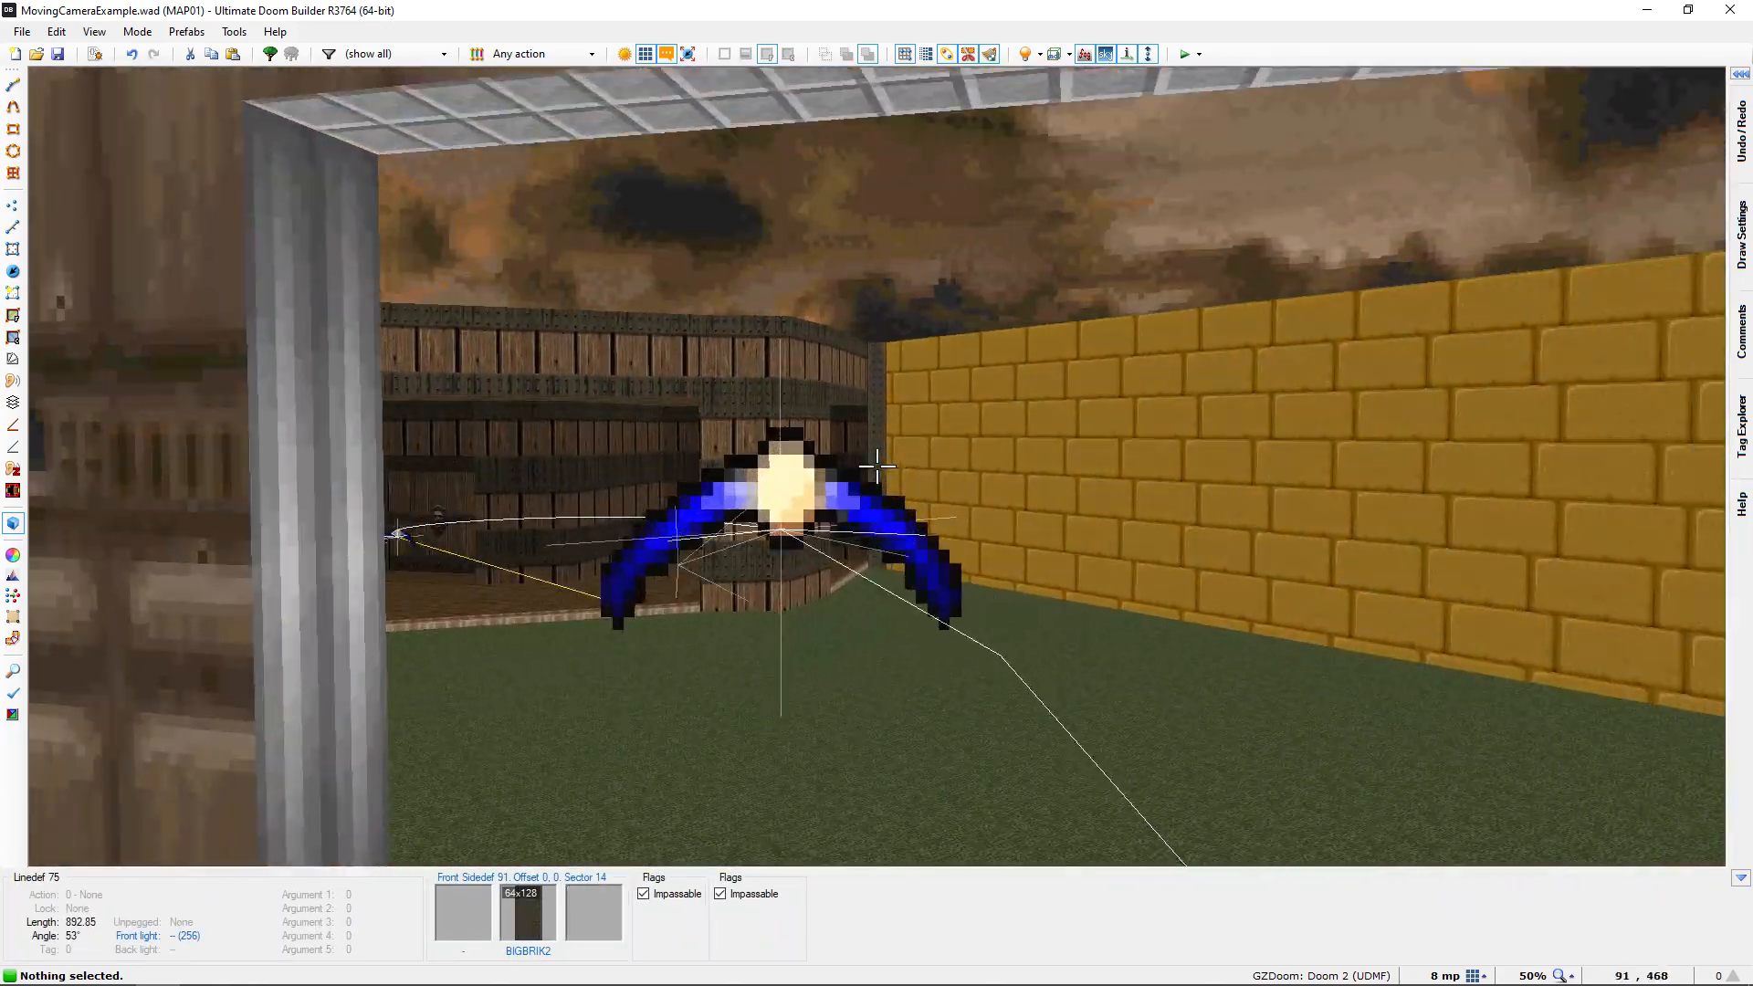
{"action": "key", "text": "w"}
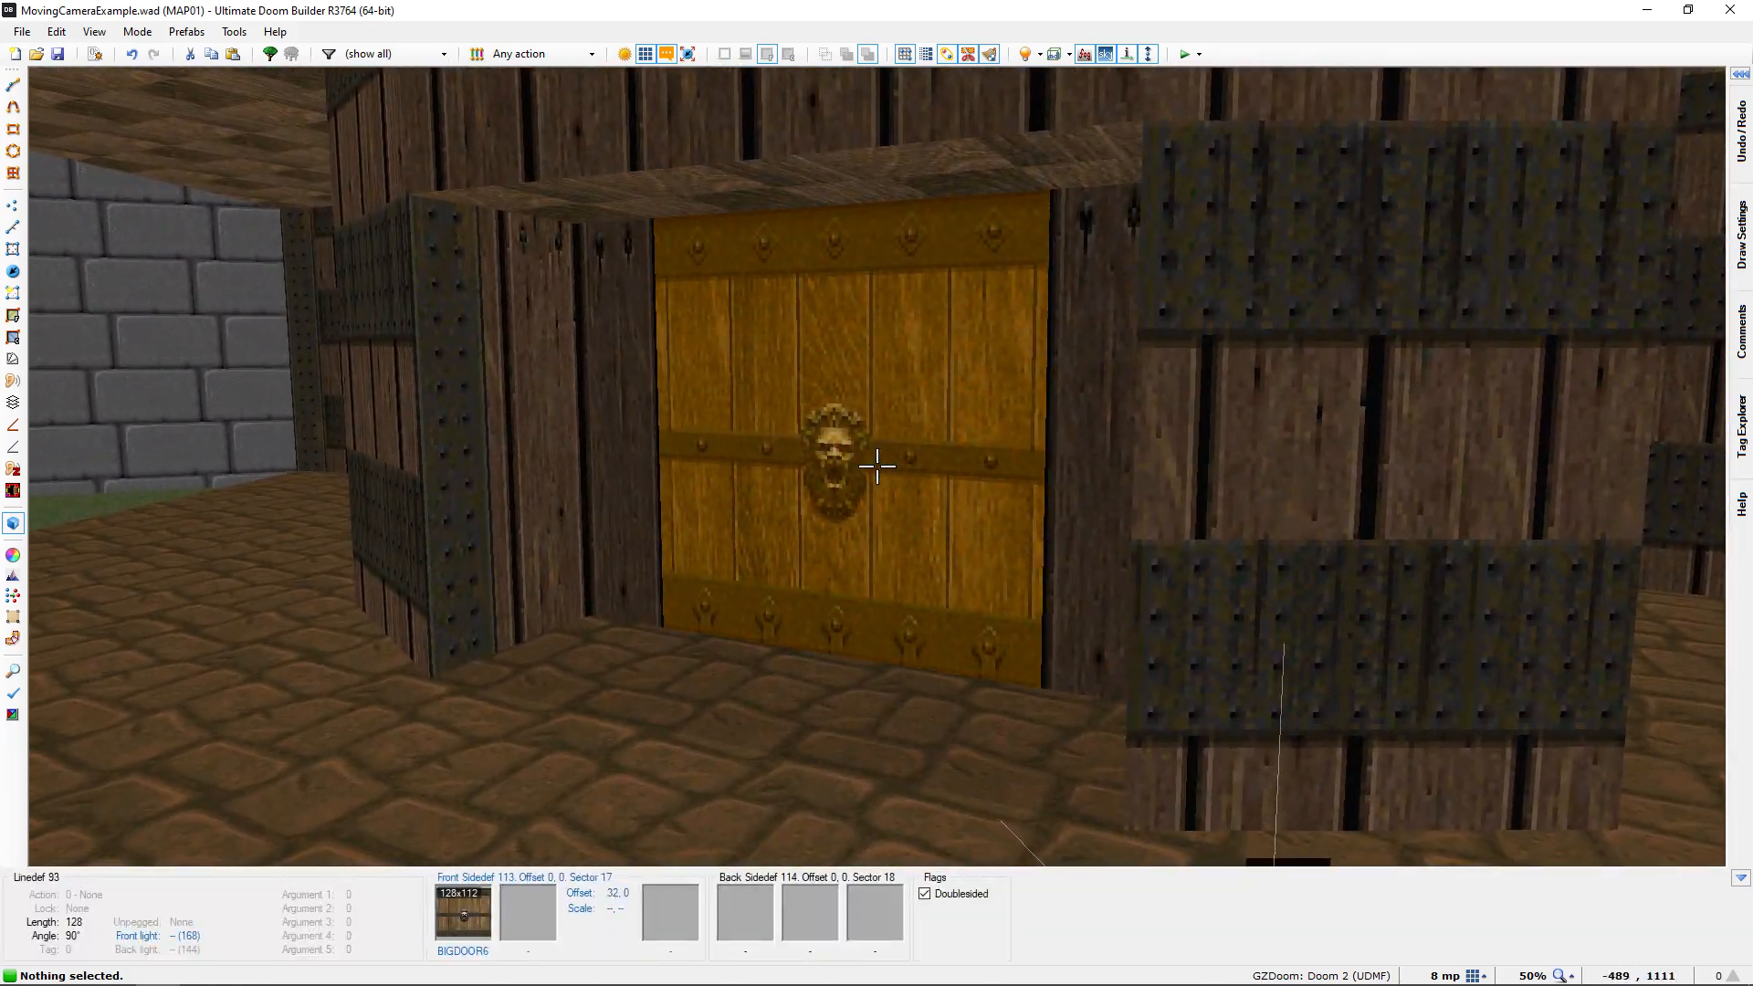
Set the travel time of the interpolation point with tag 2, in the hallway doorway, to 16 octics
{"action": "key", "text": "w"}
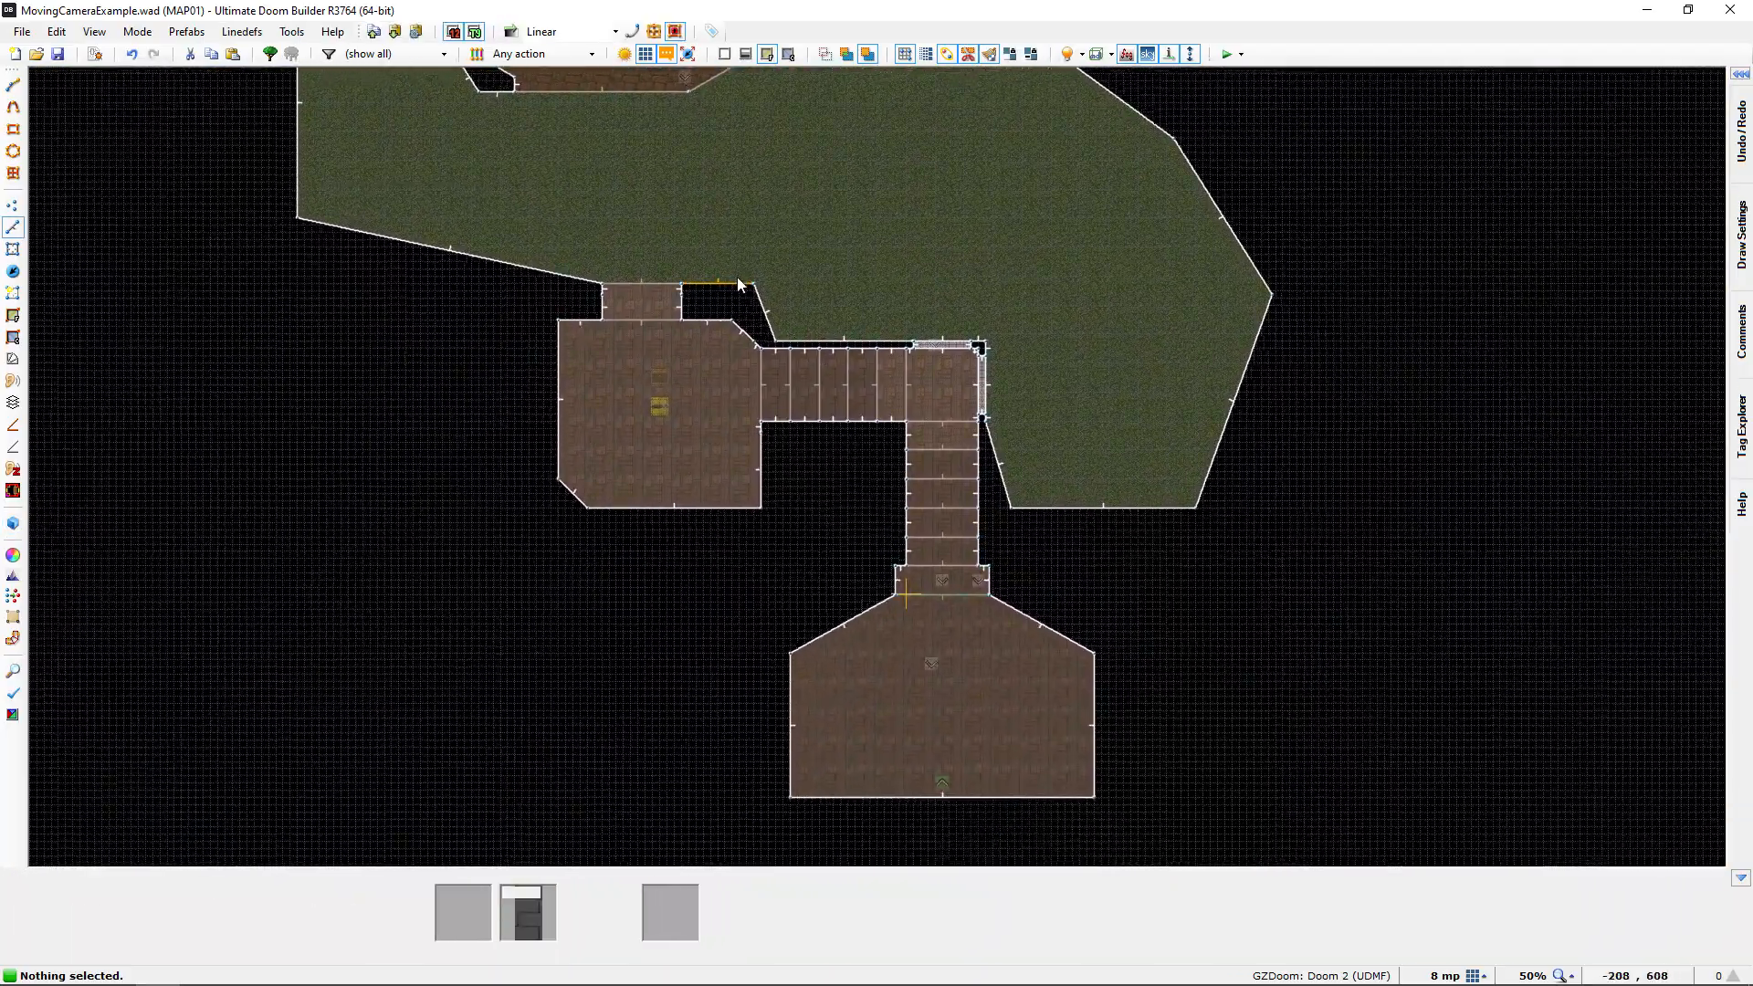
{"action": "key", "text": "t"}
{"action": "scroll", "coordinate": [655, 471], "scroll_direction": "up", "scroll_amount": 3}
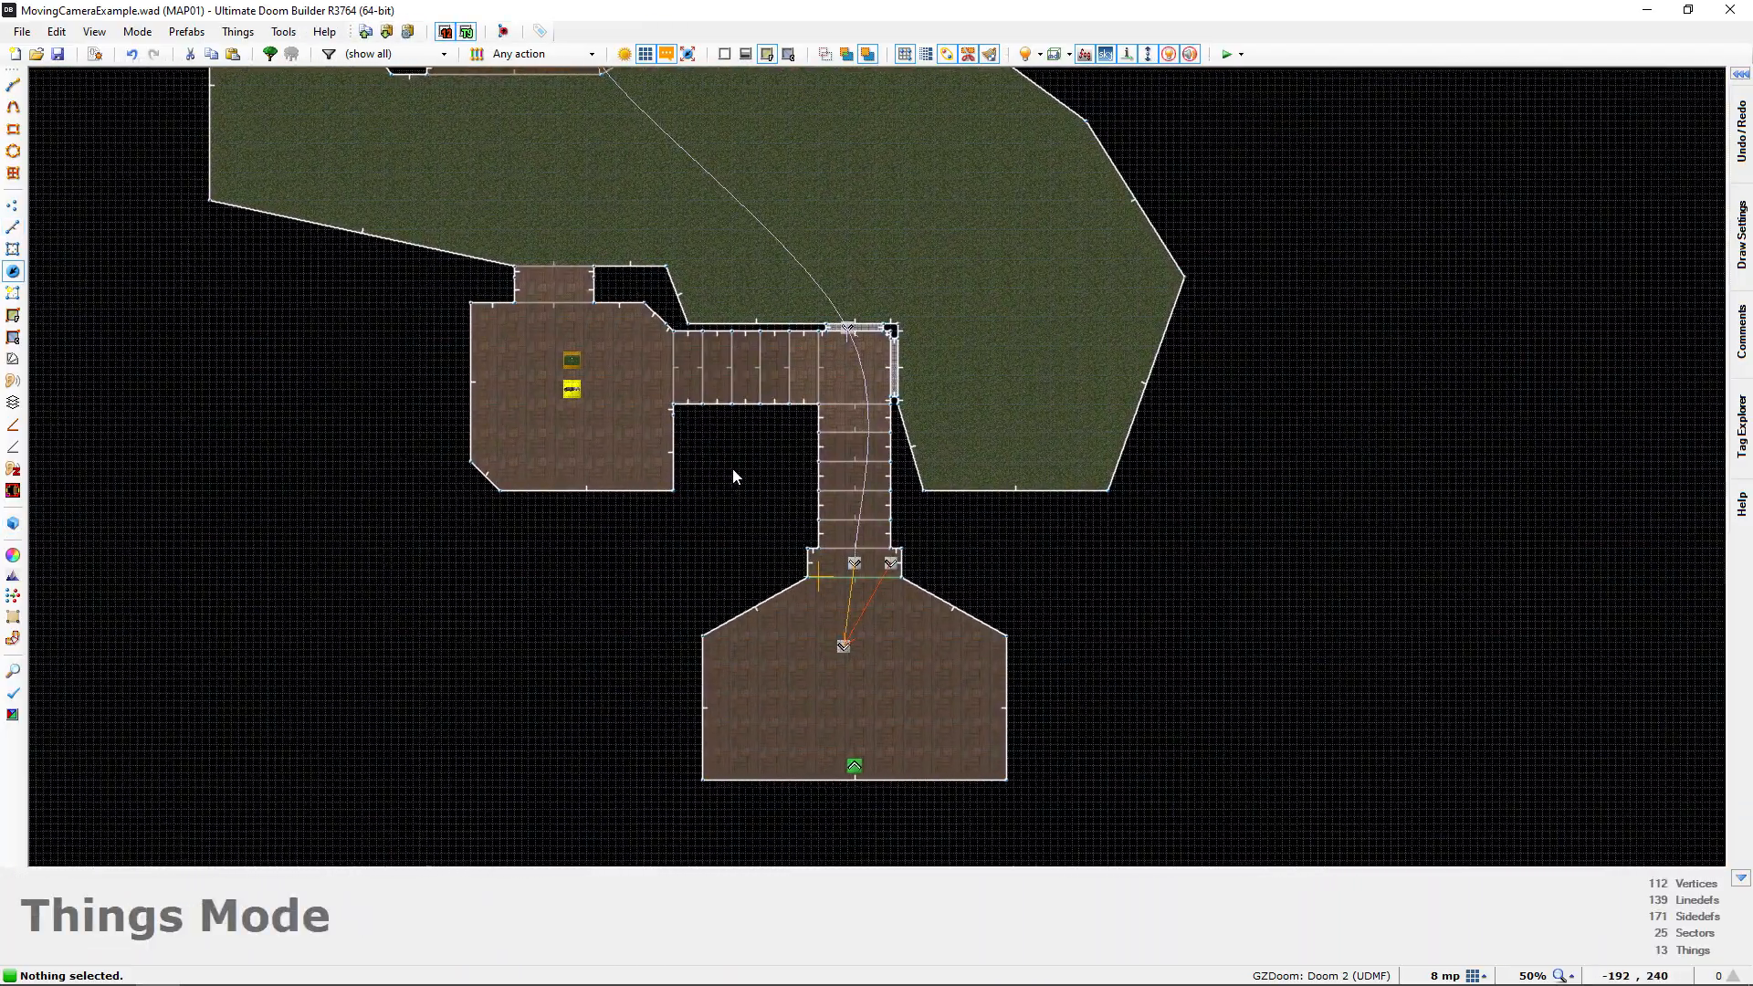
{"action": "middle_click_drag", "start_coordinate": [651, 472], "coordinate": [493, 451]}
{"action": "middle_click_drag", "start_coordinate": [791, 607], "coordinate": [954, 582]}
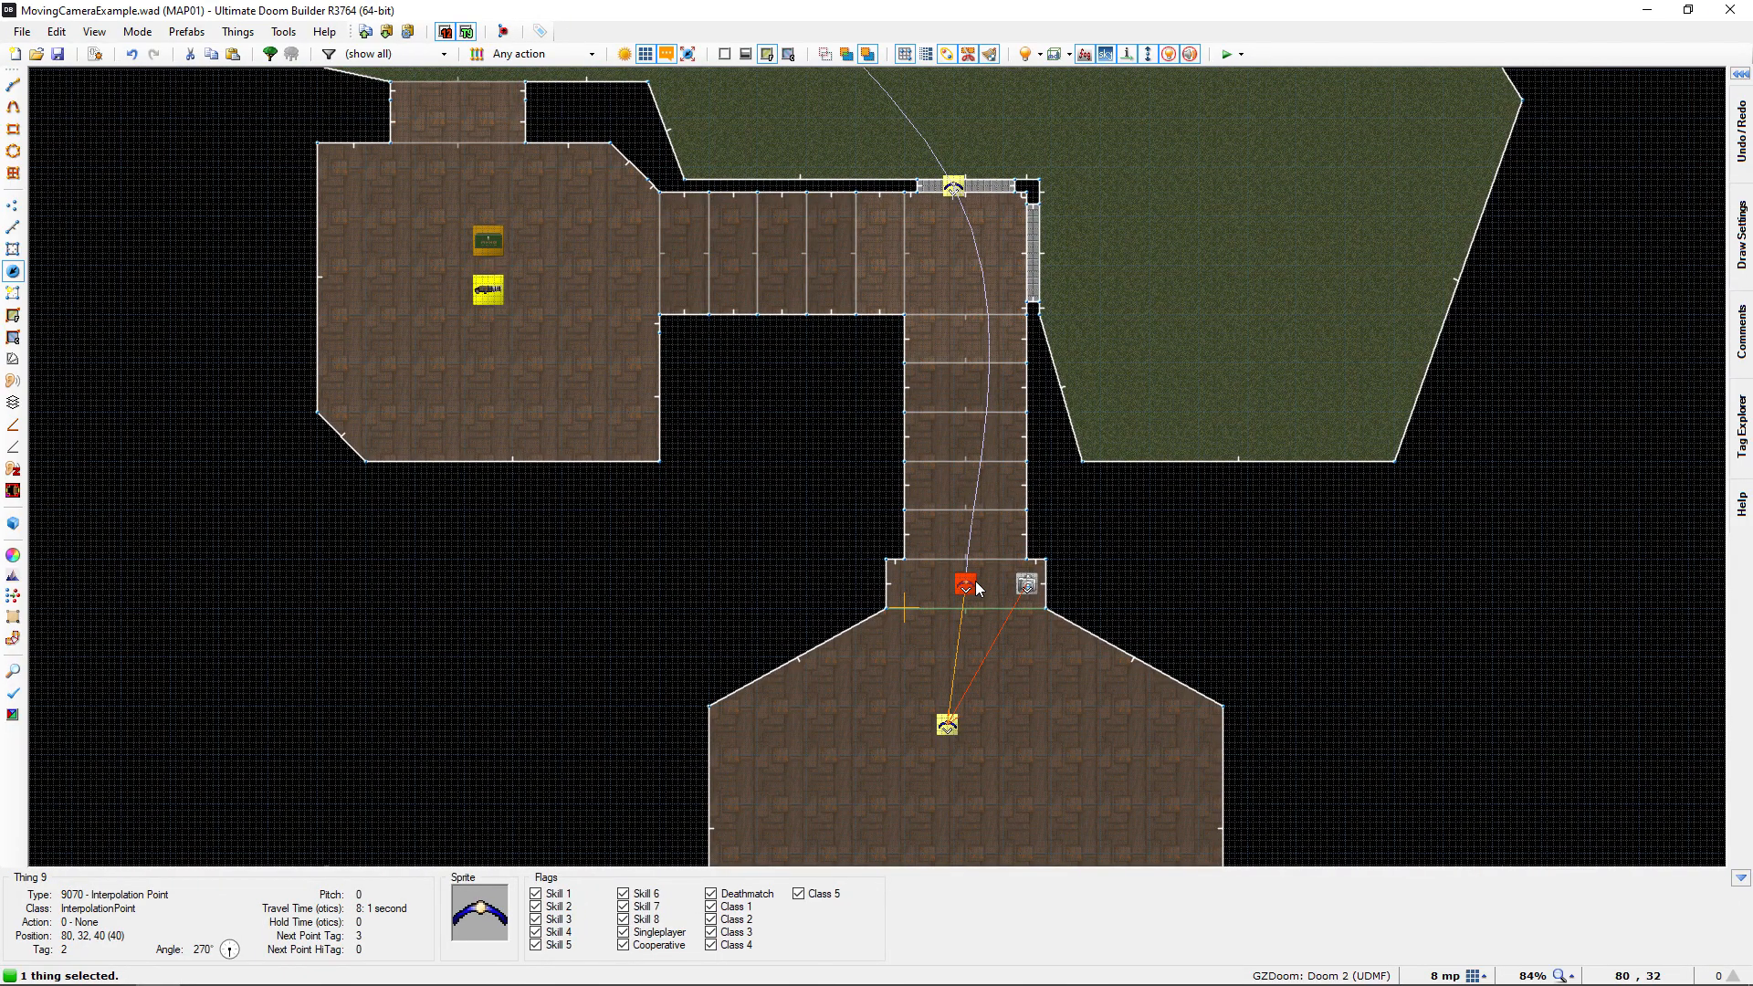
{"action": "right_click", "coordinate": [1046, 561]}
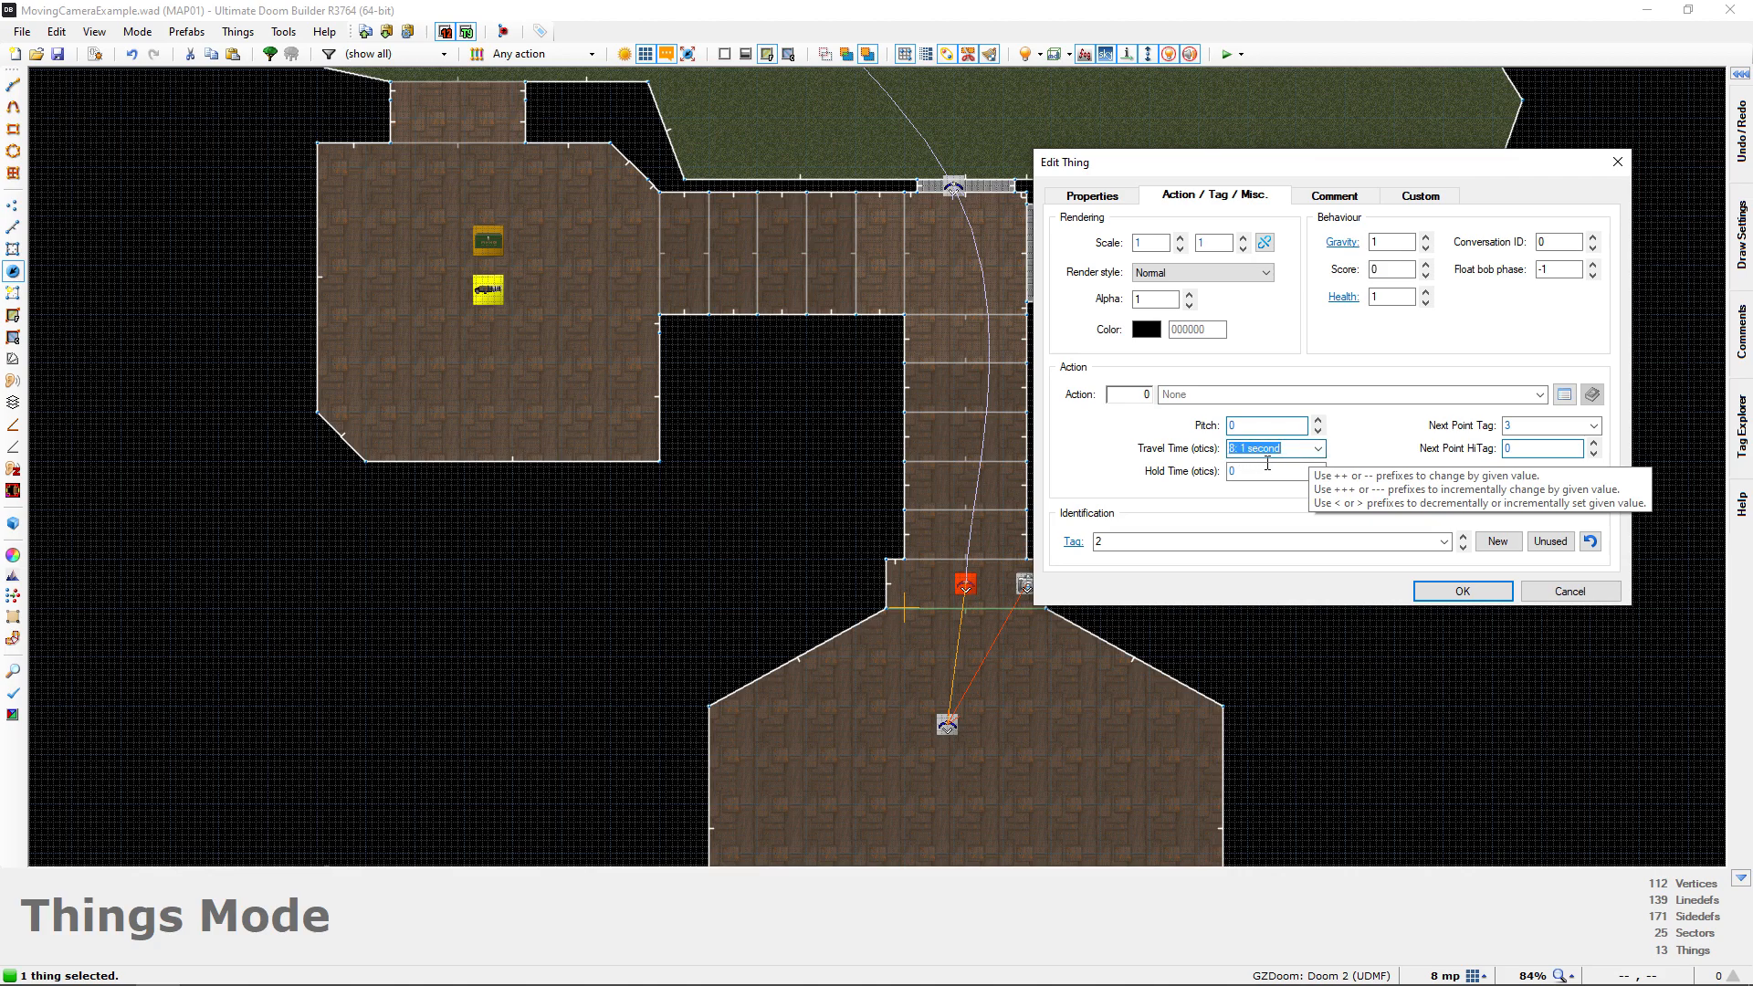
{"action": "left_click", "coordinate": [1461, 591]}
Set the travel time of the interpolation point with tag 3, at the hallway window, to 24 octics
{"action": "scroll", "coordinate": [1057, 437], "scroll_direction": "down", "scroll_amount": 5}
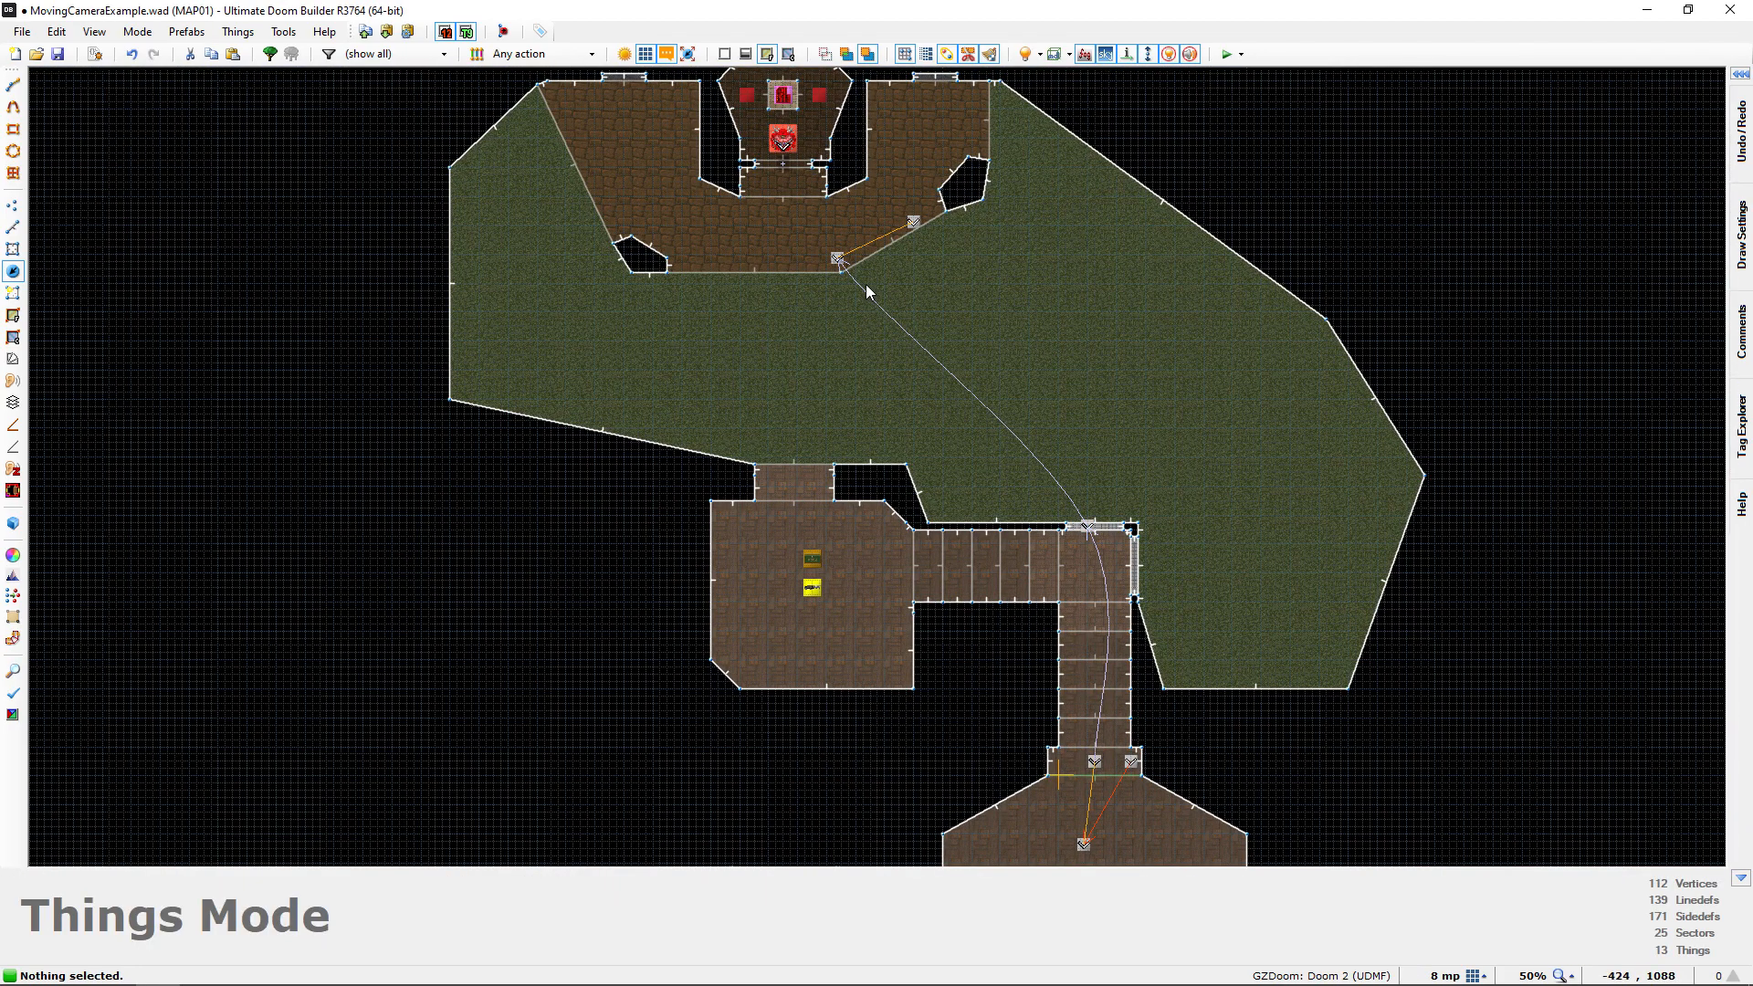
{"action": "scroll", "coordinate": [1089, 528], "scroll_direction": "up", "scroll_amount": 6}
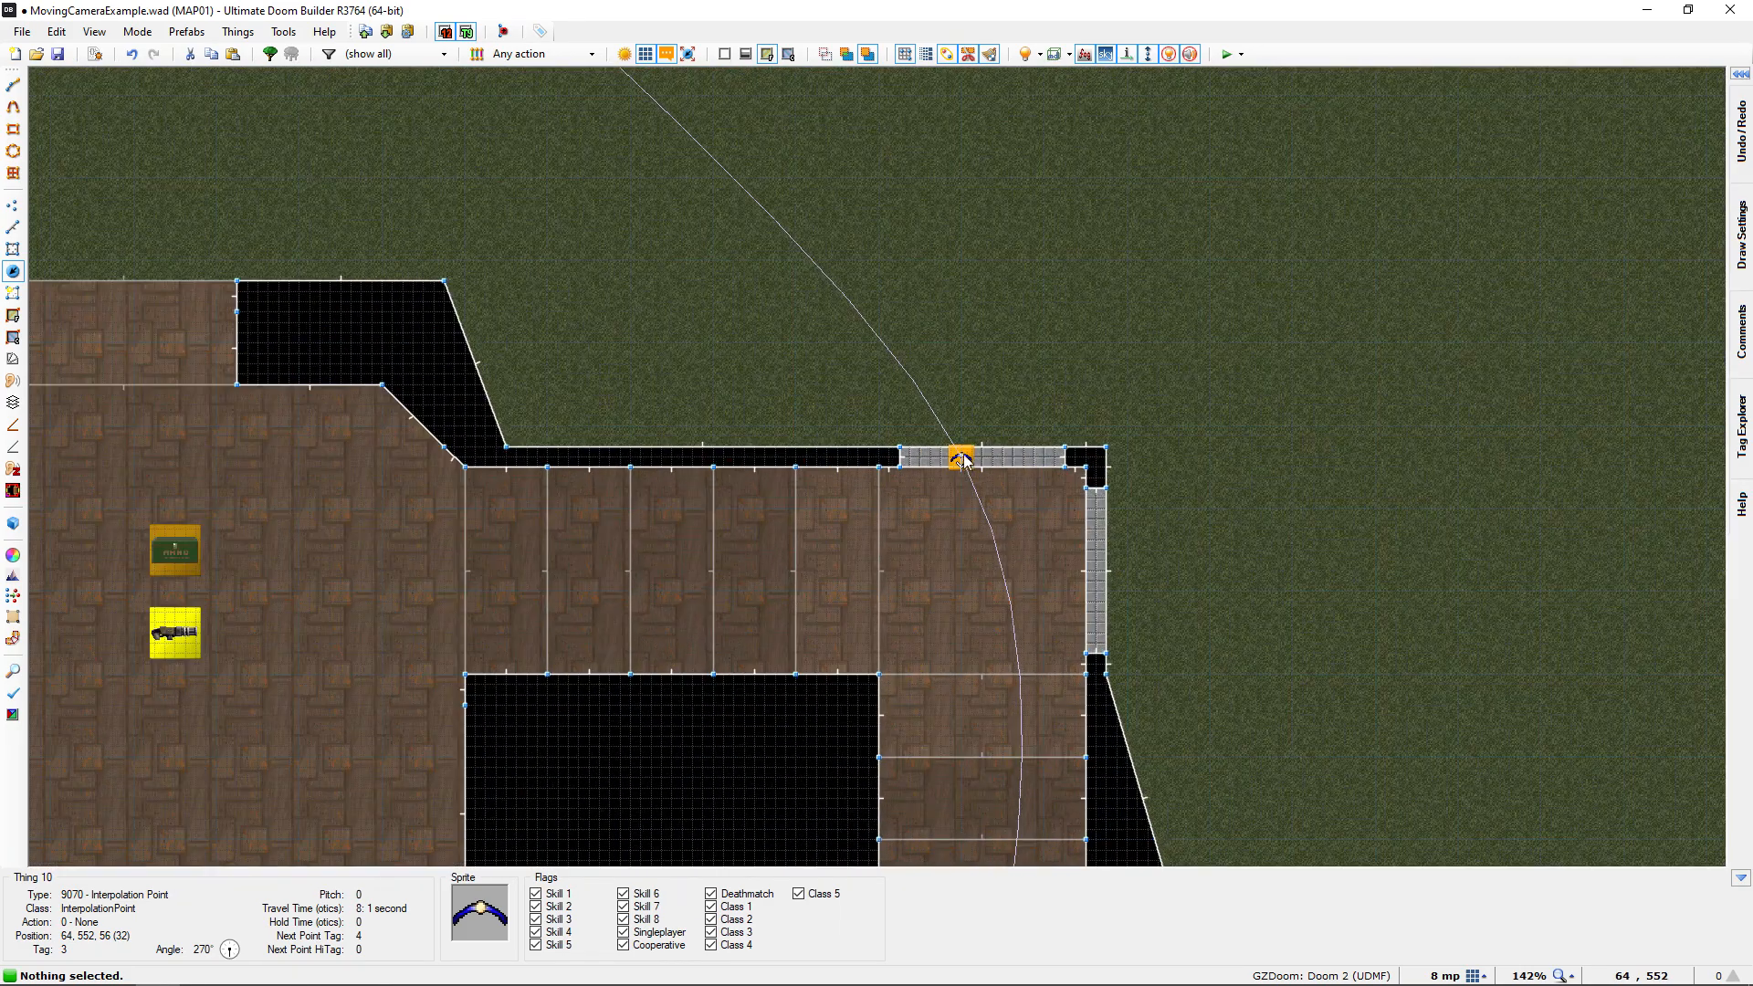
{"action": "right_click", "coordinate": [973, 463]}
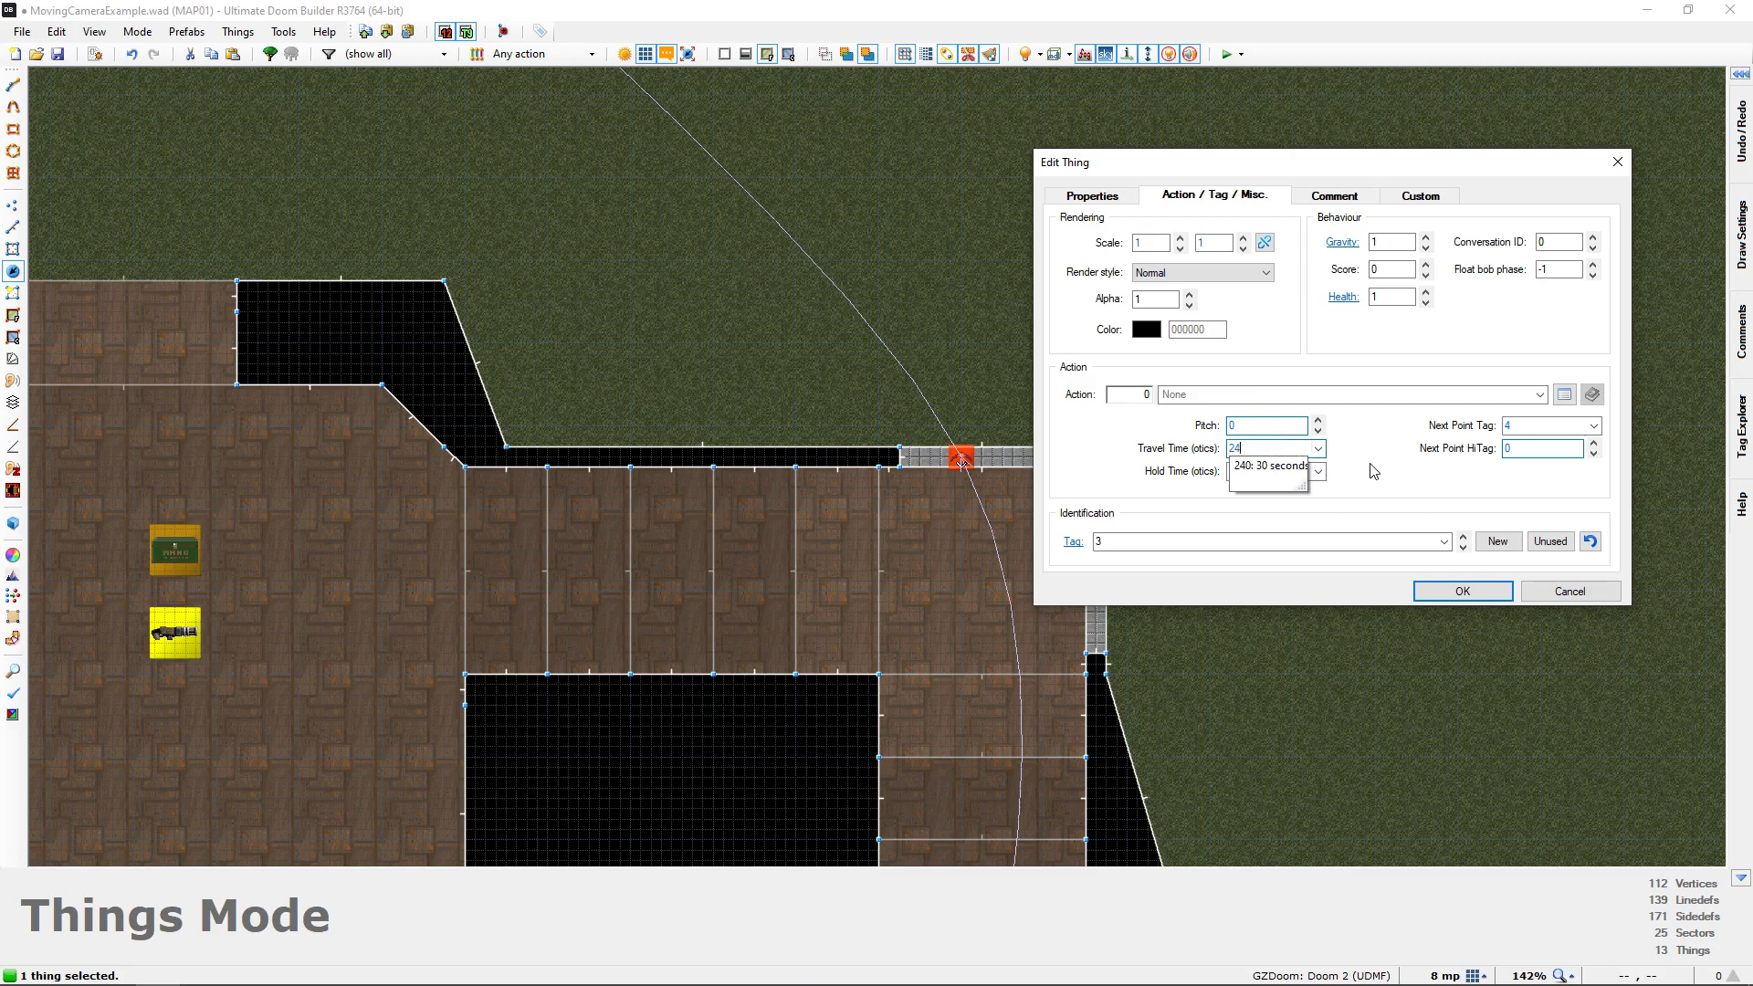
{"action": "left_click", "coordinate": [1462, 591]}
Launch a test run of the map, walk the player over the trigger line to watch the cutscene, and return to the editor
{"action": "scroll", "coordinate": [1178, 554], "scroll_direction": "down", "scroll_amount": 4}
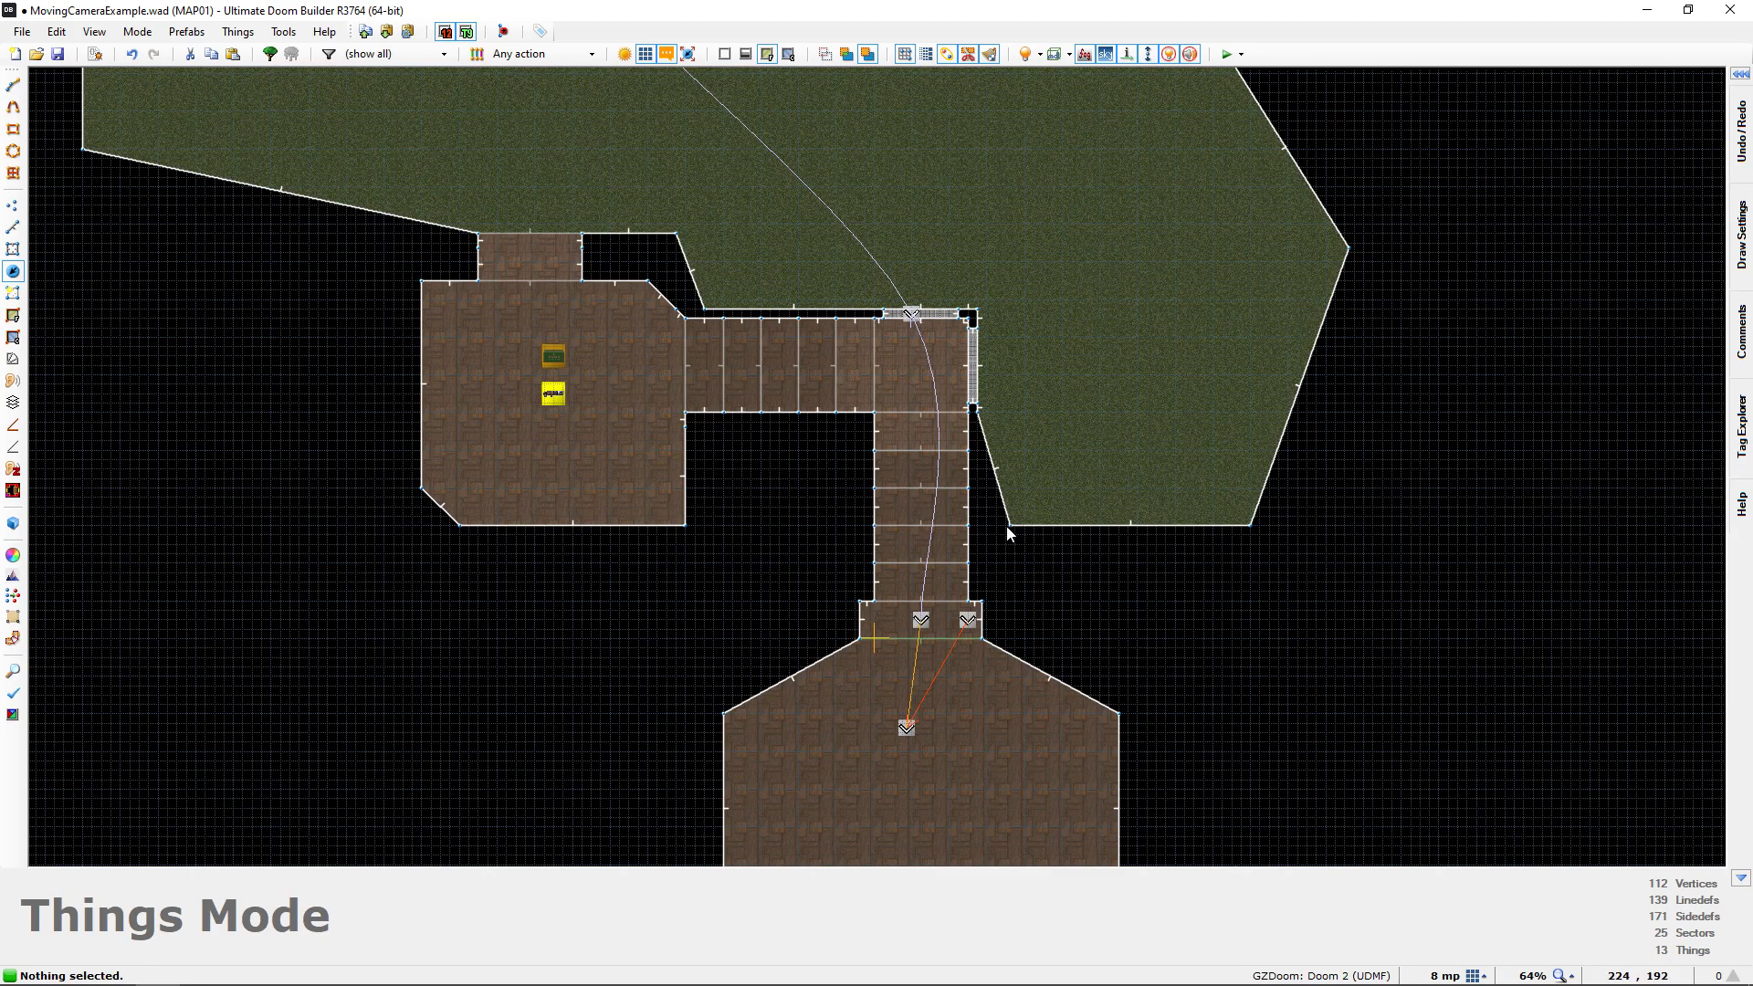
{"action": "middle_click_drag", "start_coordinate": [1006, 524], "coordinate": [1000, 541]}
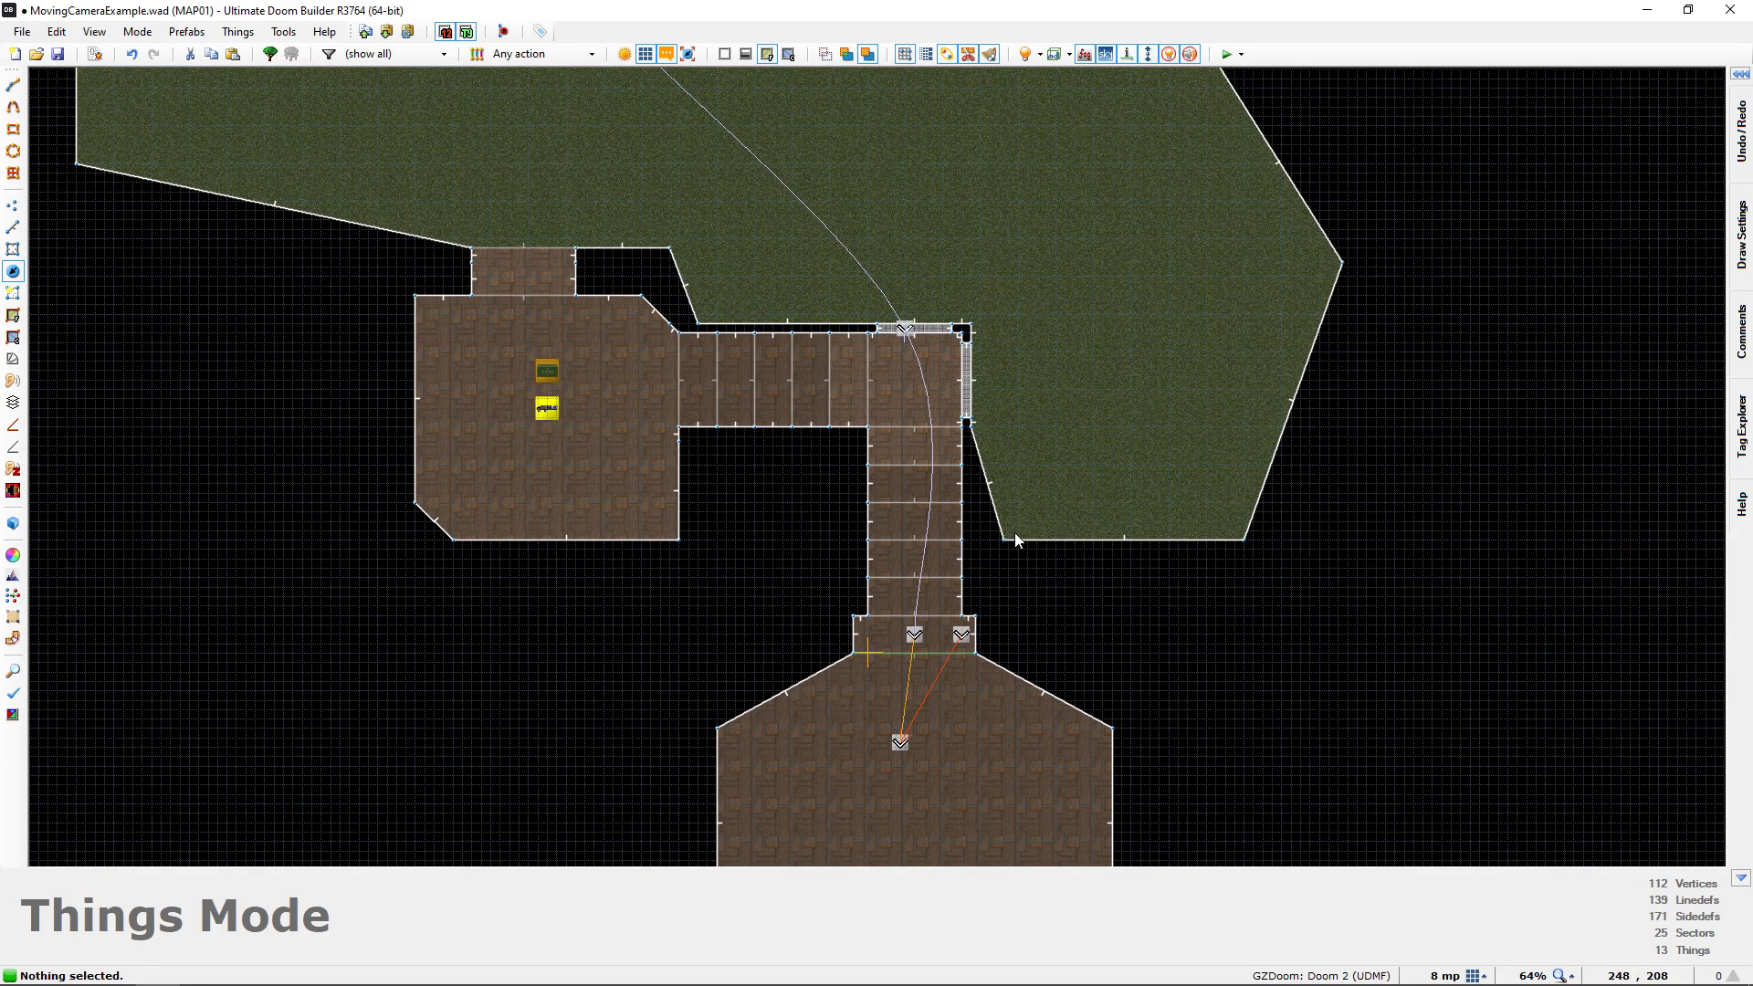
{"action": "key", "text": "F9"}
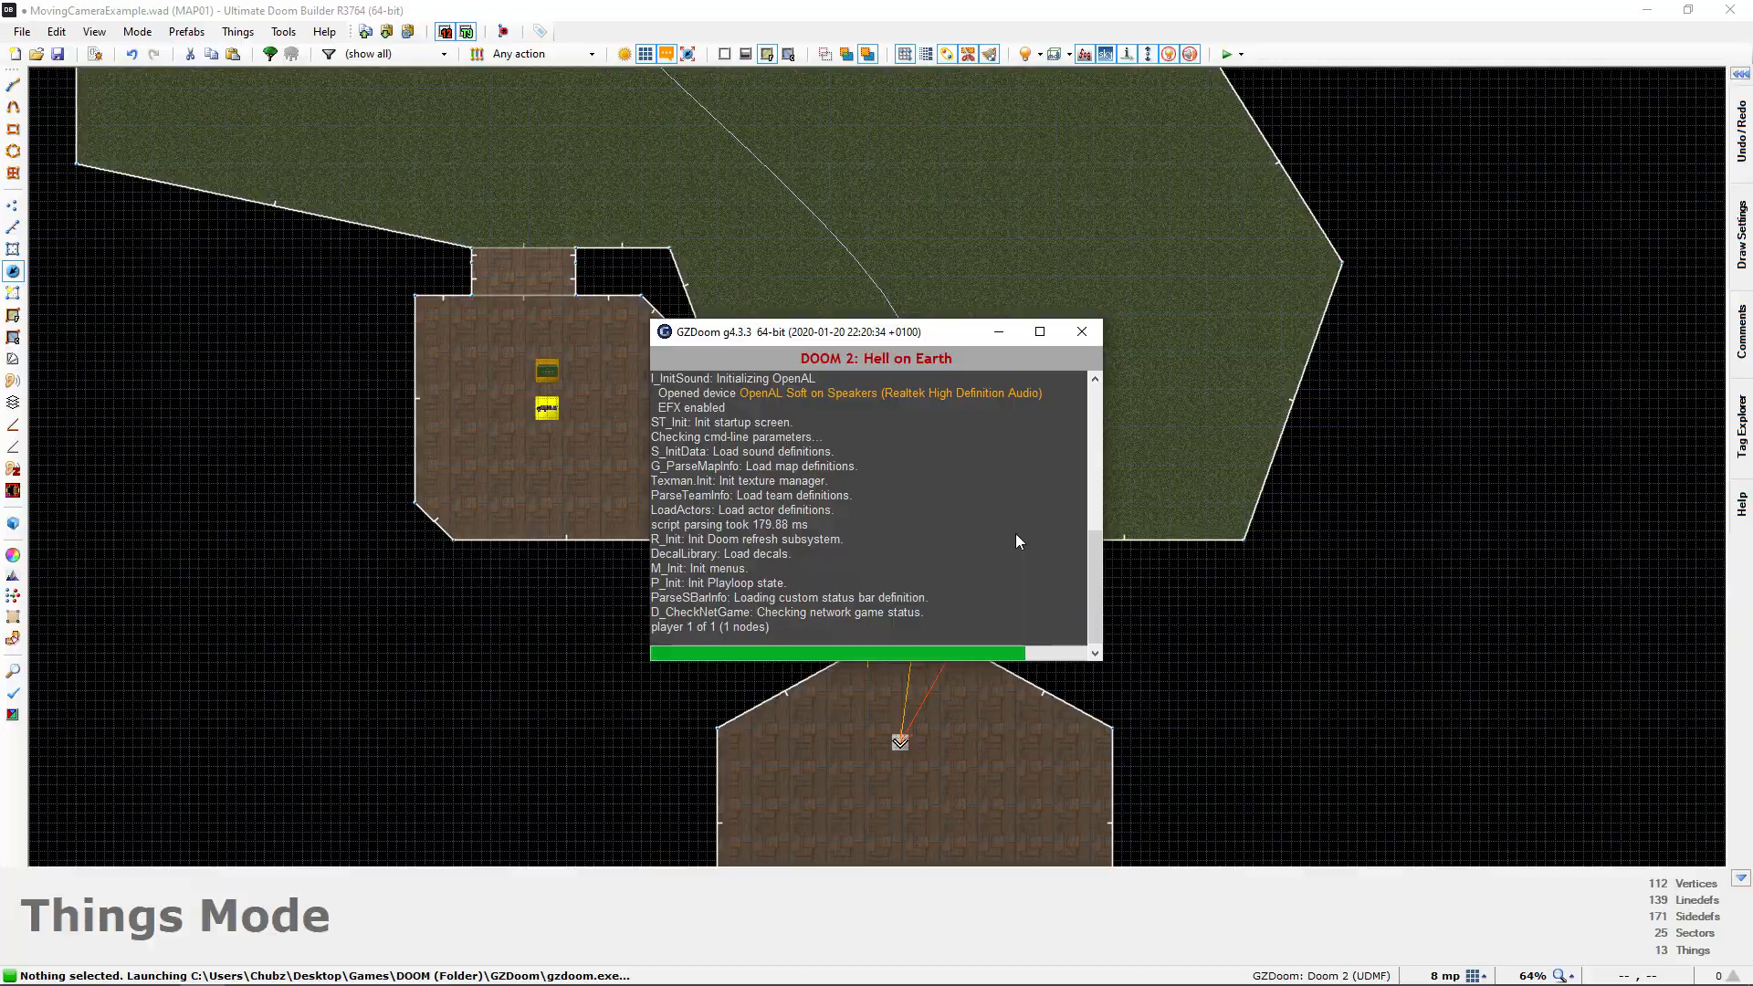
{"action": "key", "text": "w"}
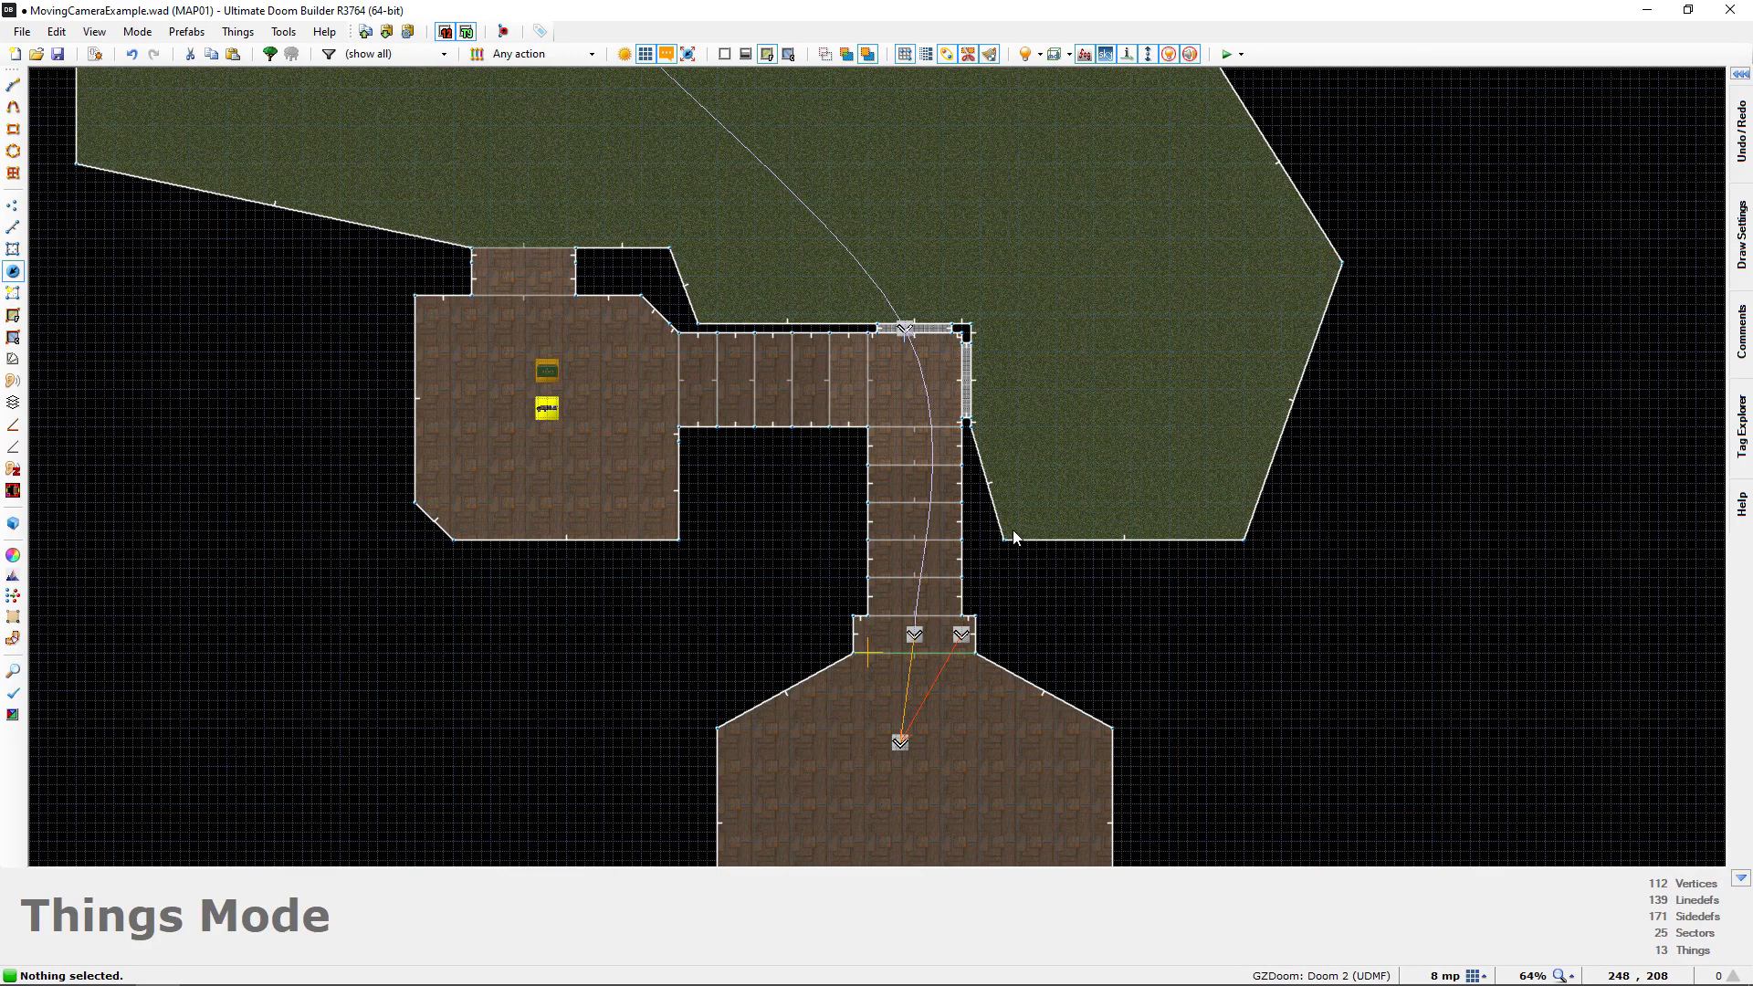
Raise the interpolation point with tag 4, in front of the lion-head door, to height 64 in the 3D view
{"action": "key", "text": "w"}
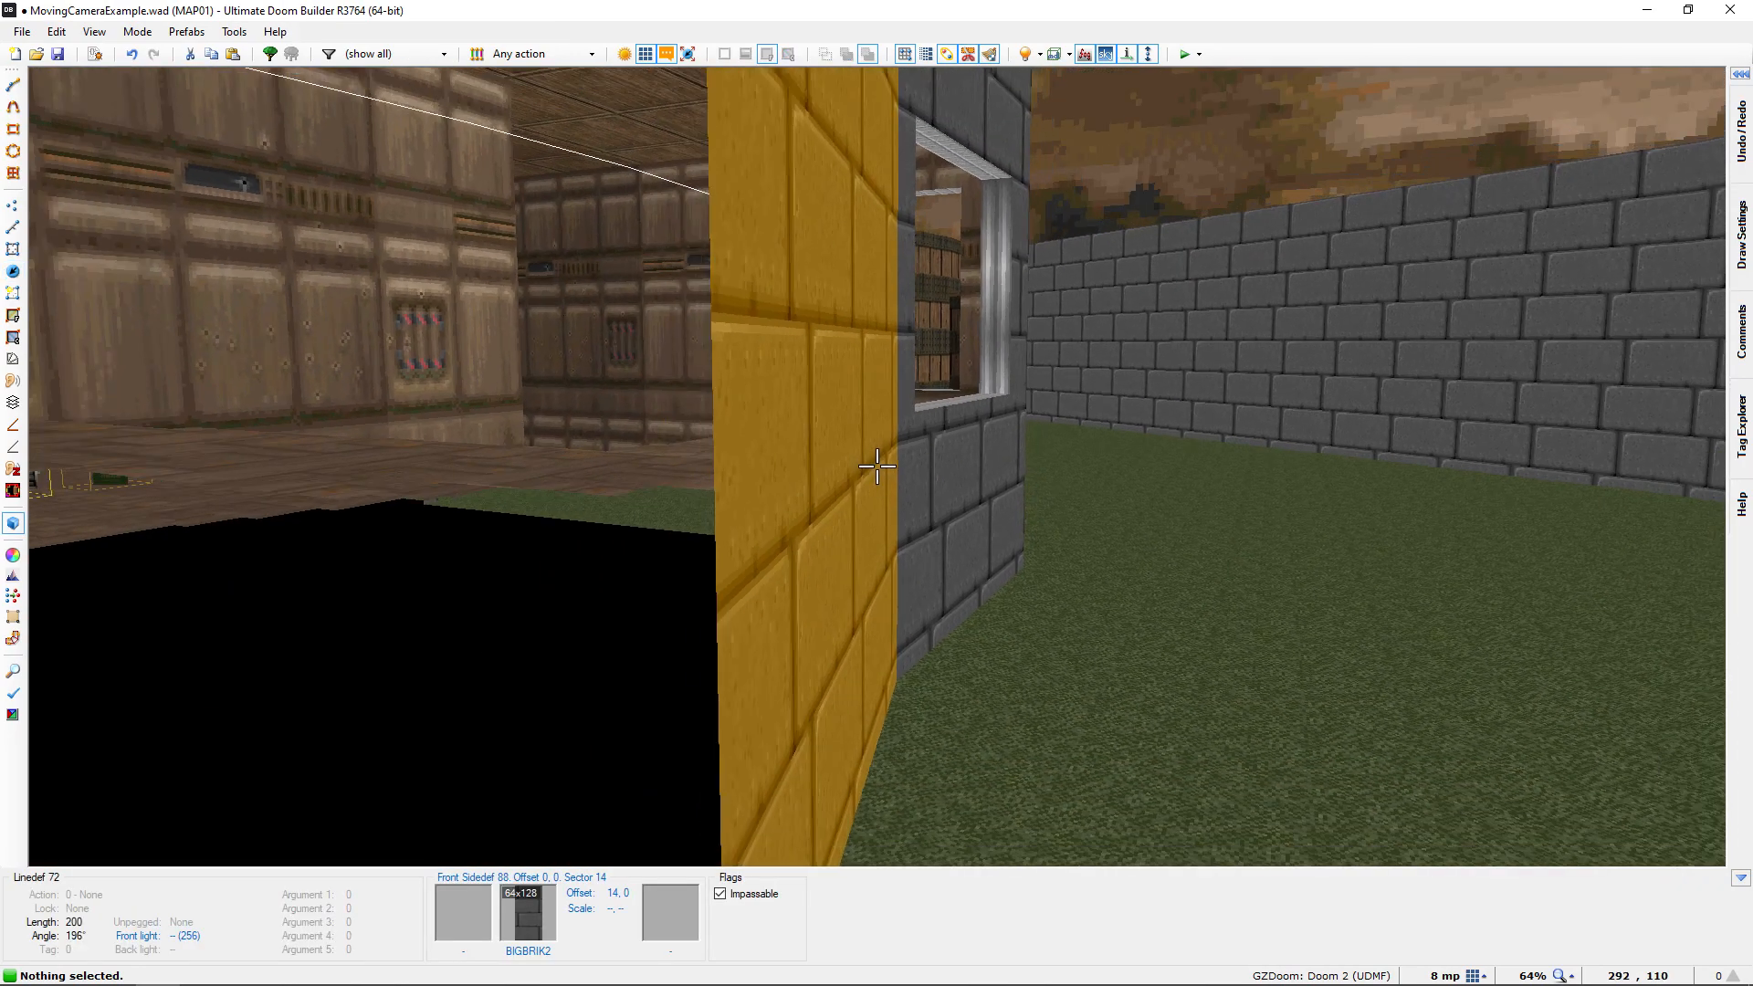
{"action": "key", "text": "e"}
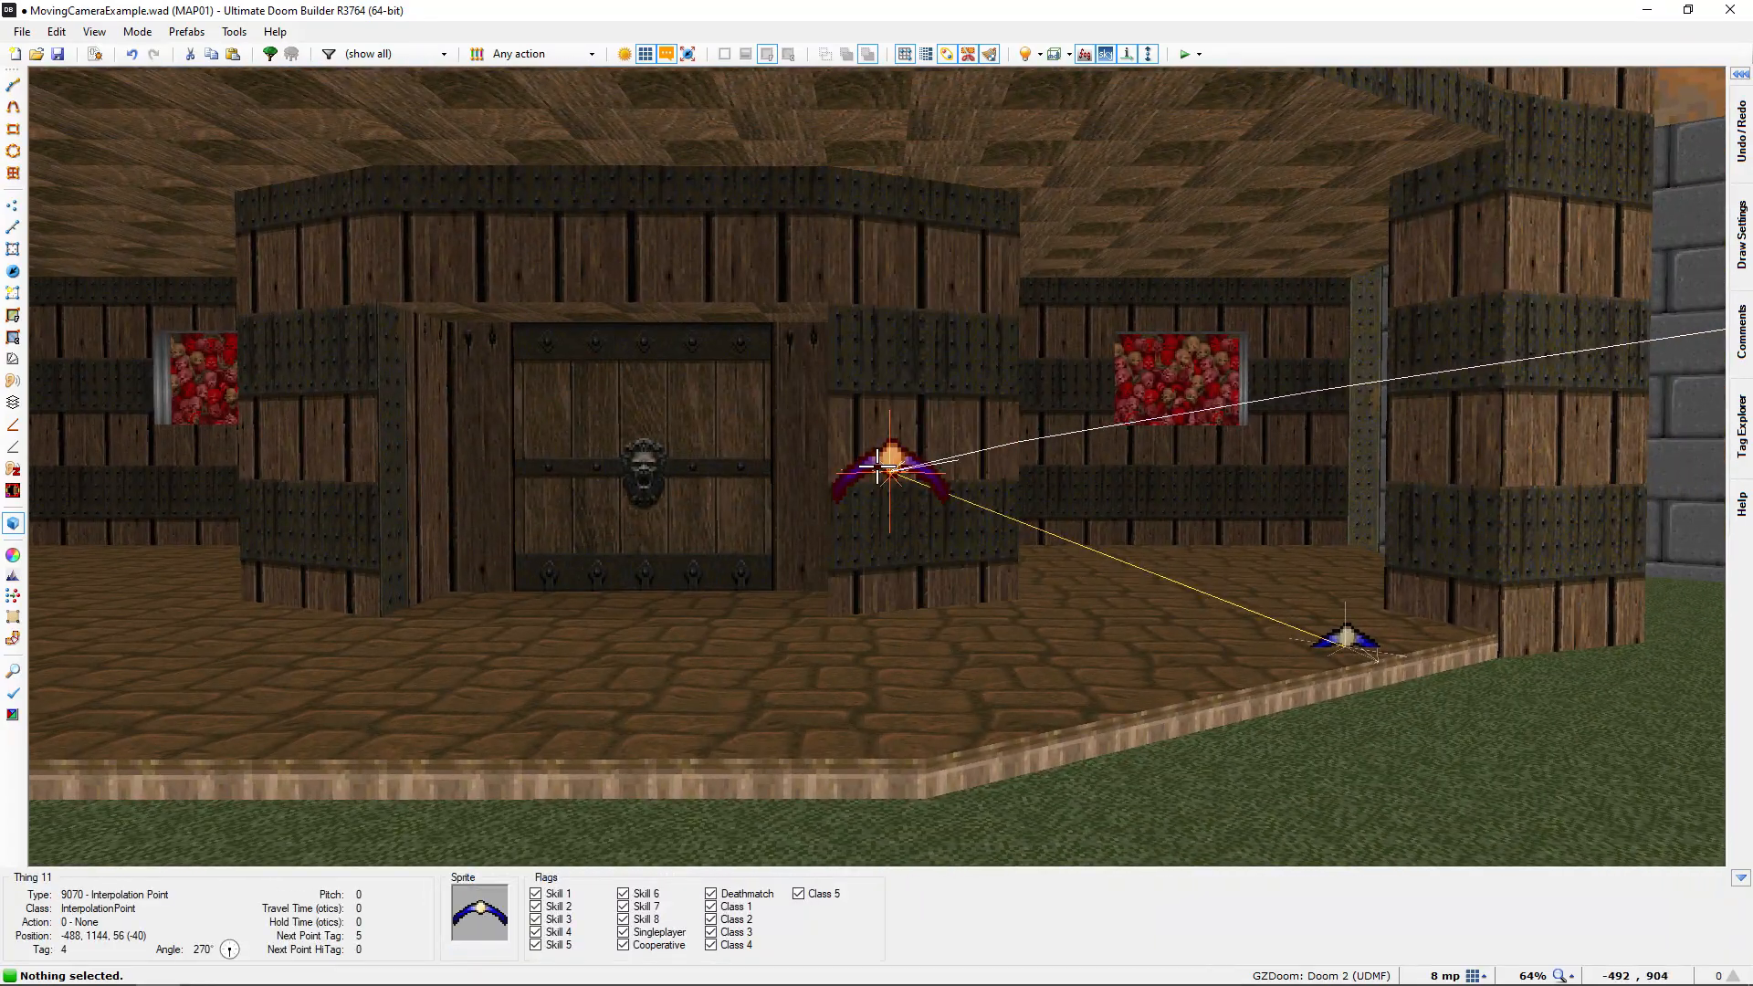
{"action": "scroll", "coordinate": [877, 467], "scroll_direction": "up", "scroll_amount": 1}
{"action": "key", "text": "d"}
{"action": "key", "text": "f"}
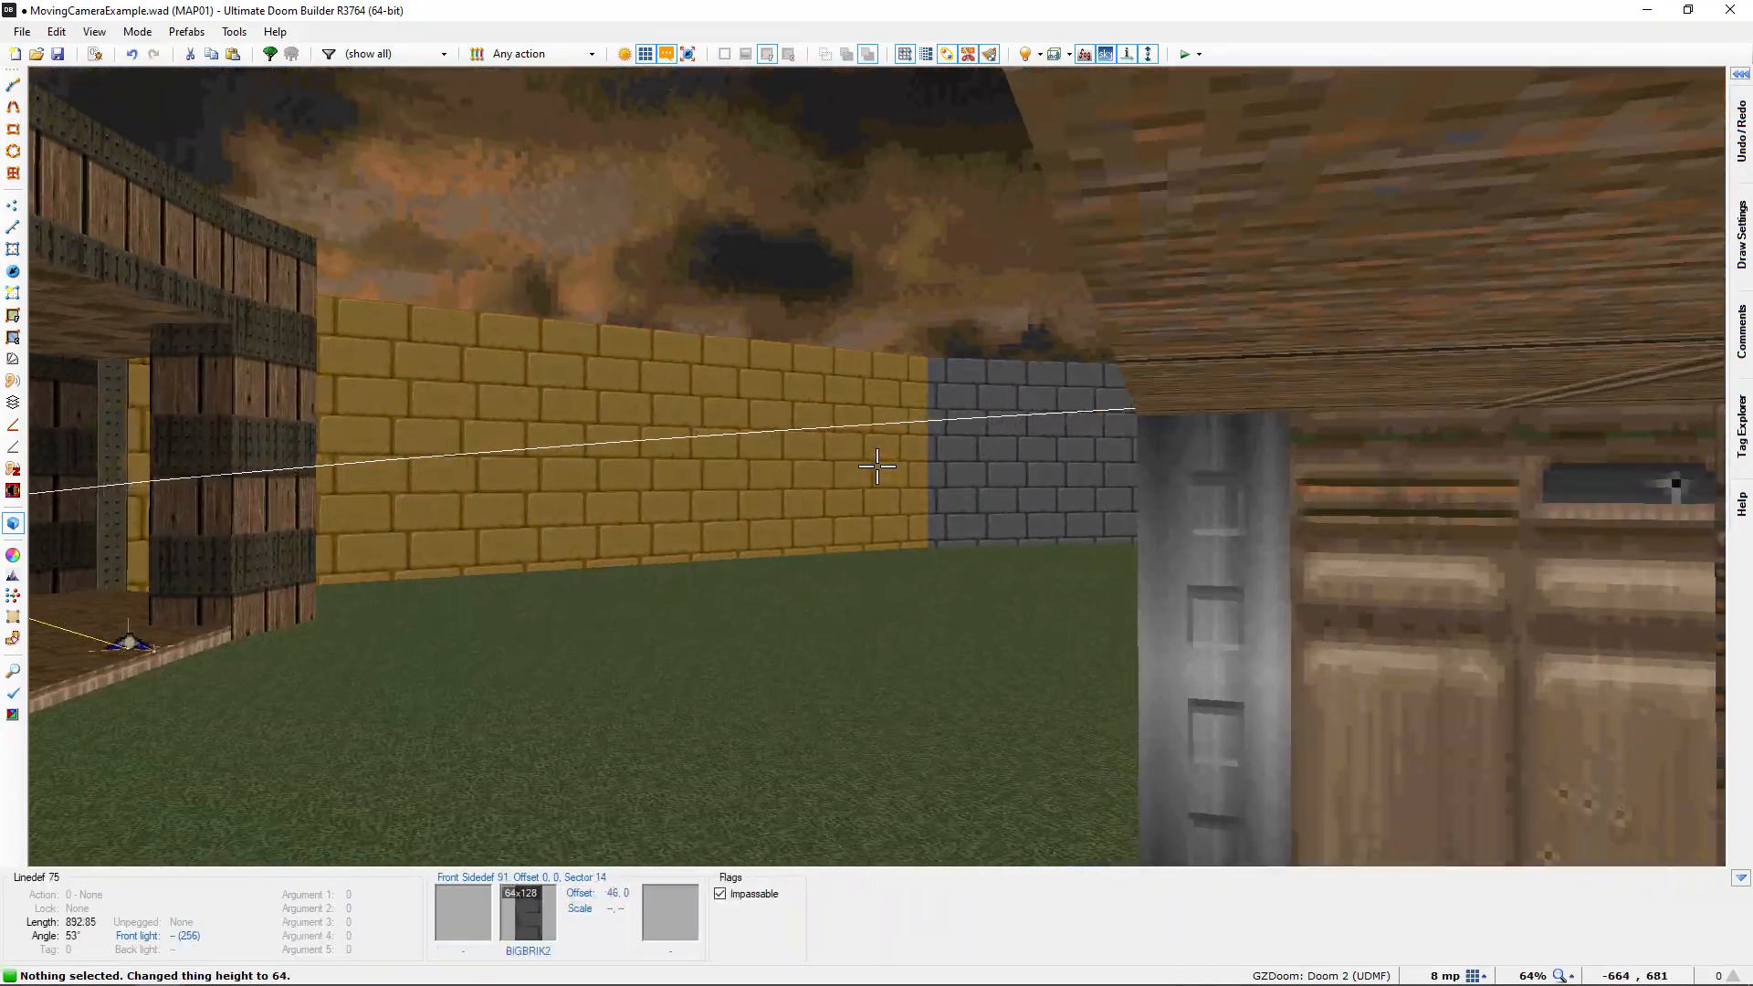
Examine the camera path in 3D from the courtyard back to the doorway and first interpolation point in the starting room
{"action": "key", "text": "e"}
{"action": "key", "text": "e"}
{"action": "key", "text": "d"}
{"action": "key", "text": "e"}
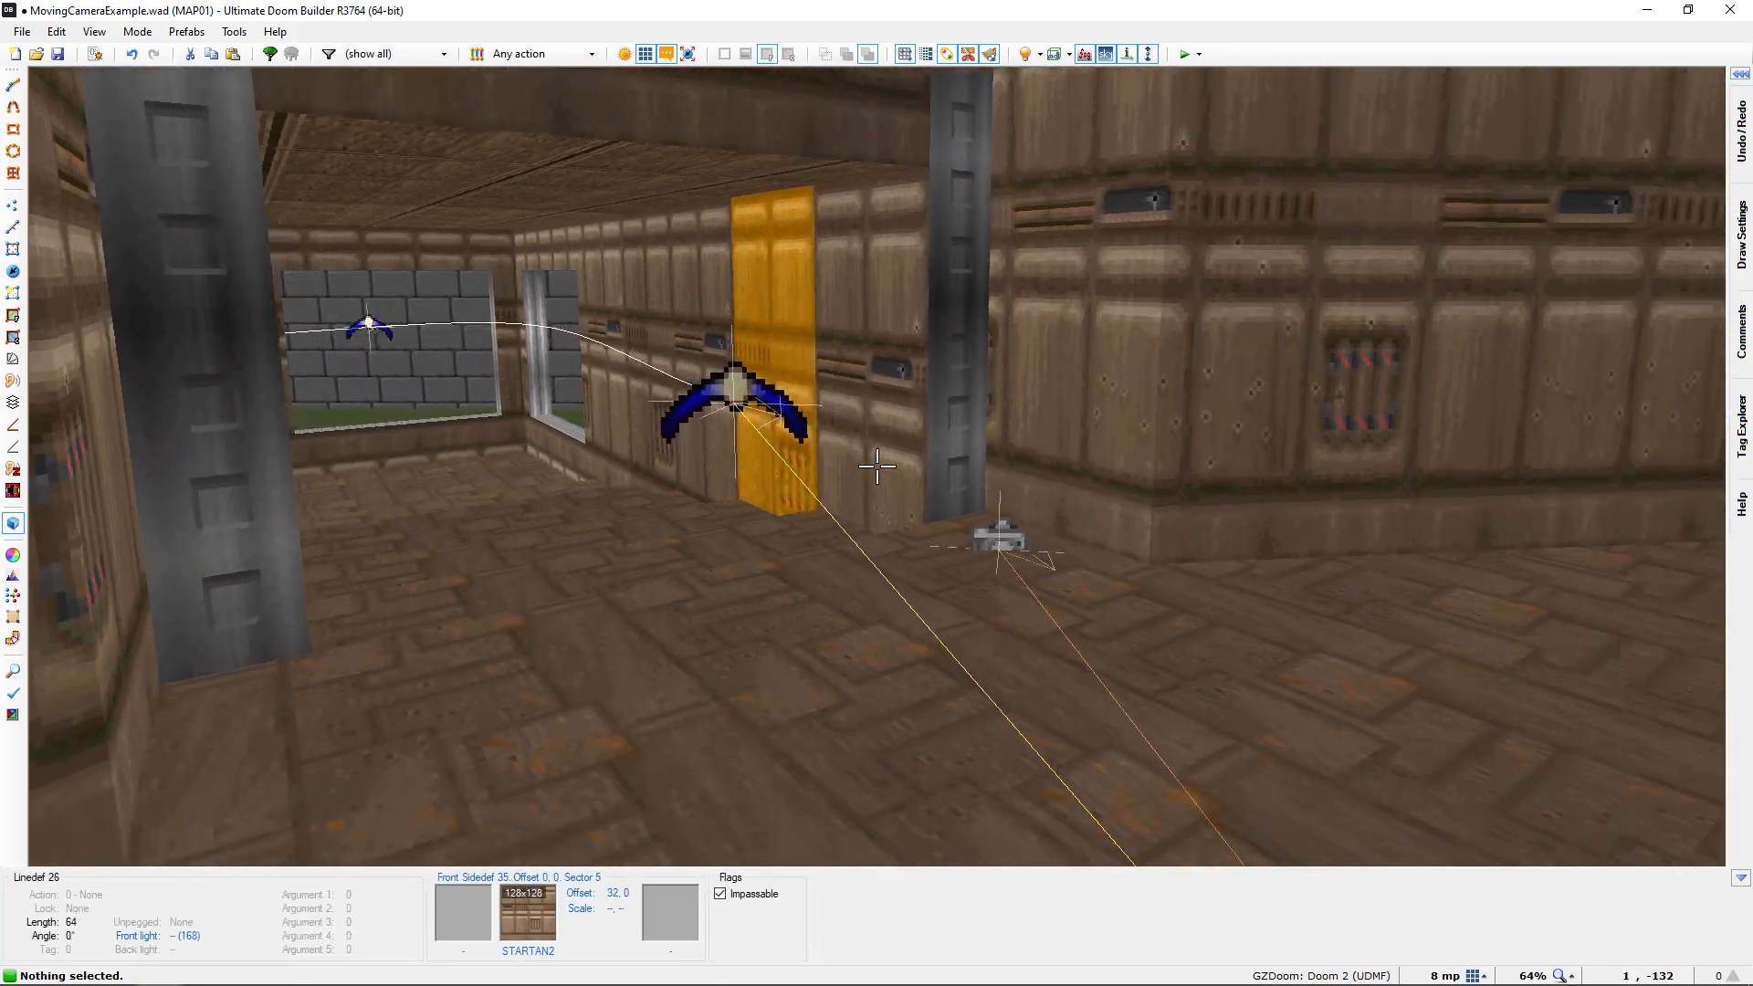
{"action": "key", "text": "e"}
{"action": "key", "text": "f"}
{"action": "key", "text": "e"}
{"action": "key", "text": "s"}
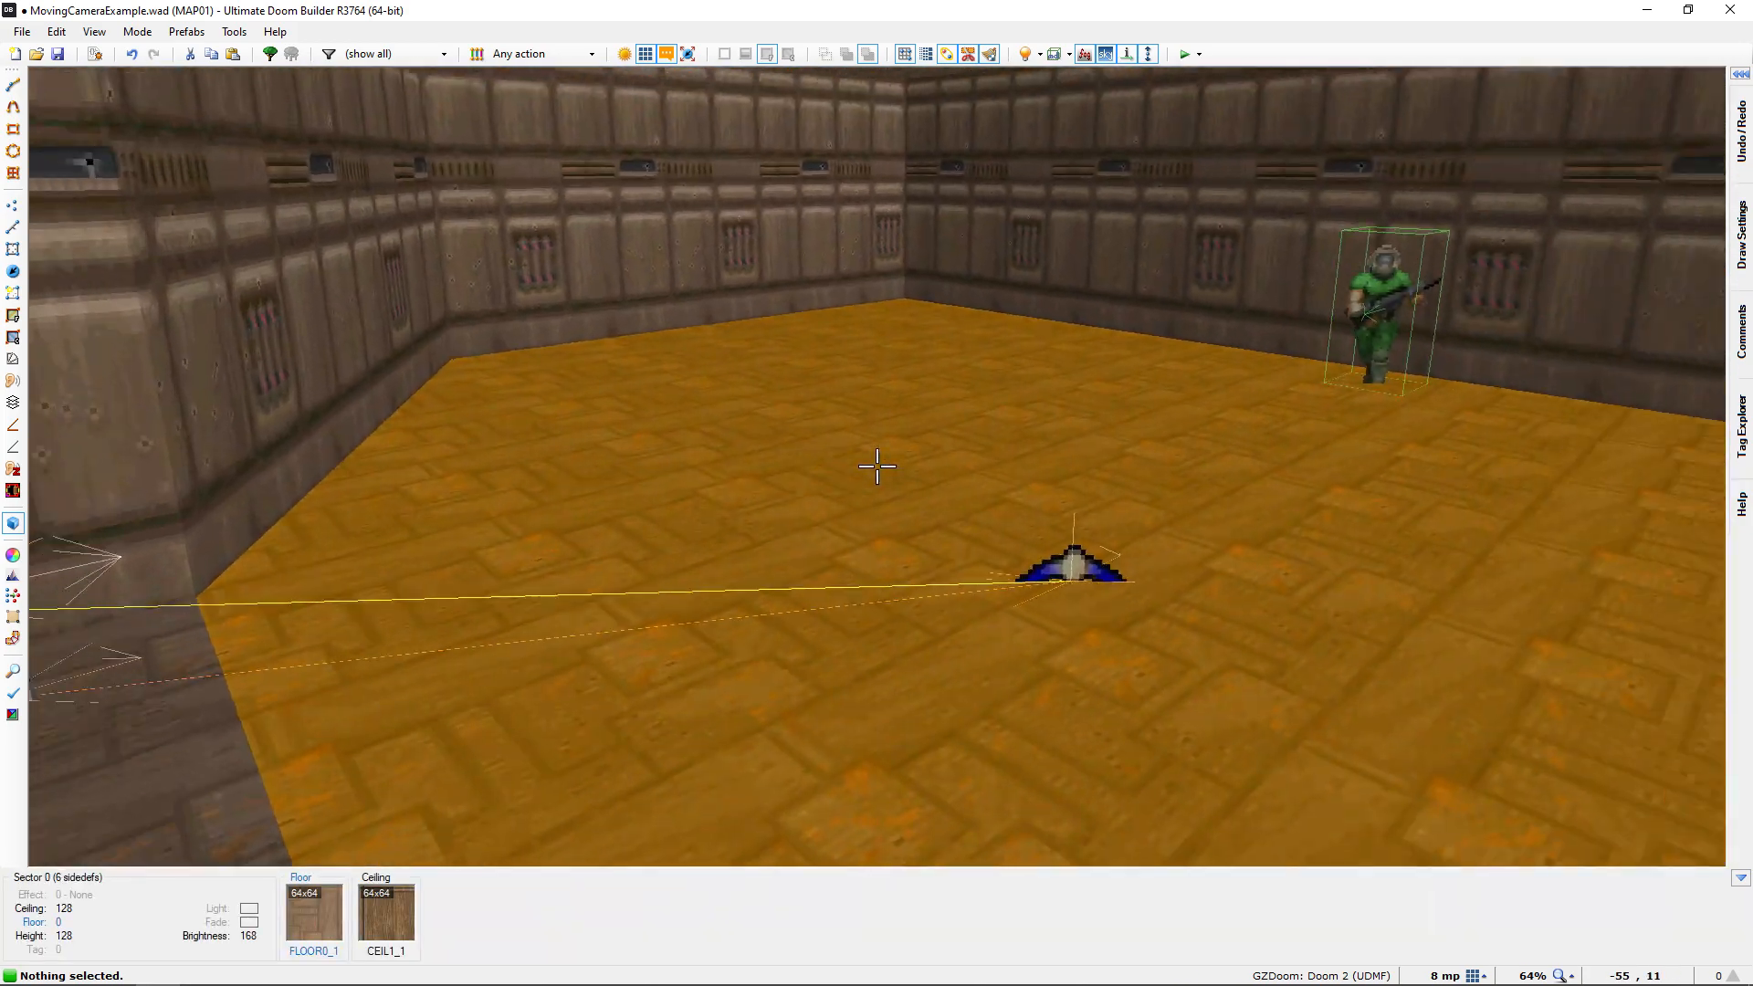
{"action": "key", "text": "d"}
{"action": "key", "text": "f"}
{"action": "key", "text": "d"}
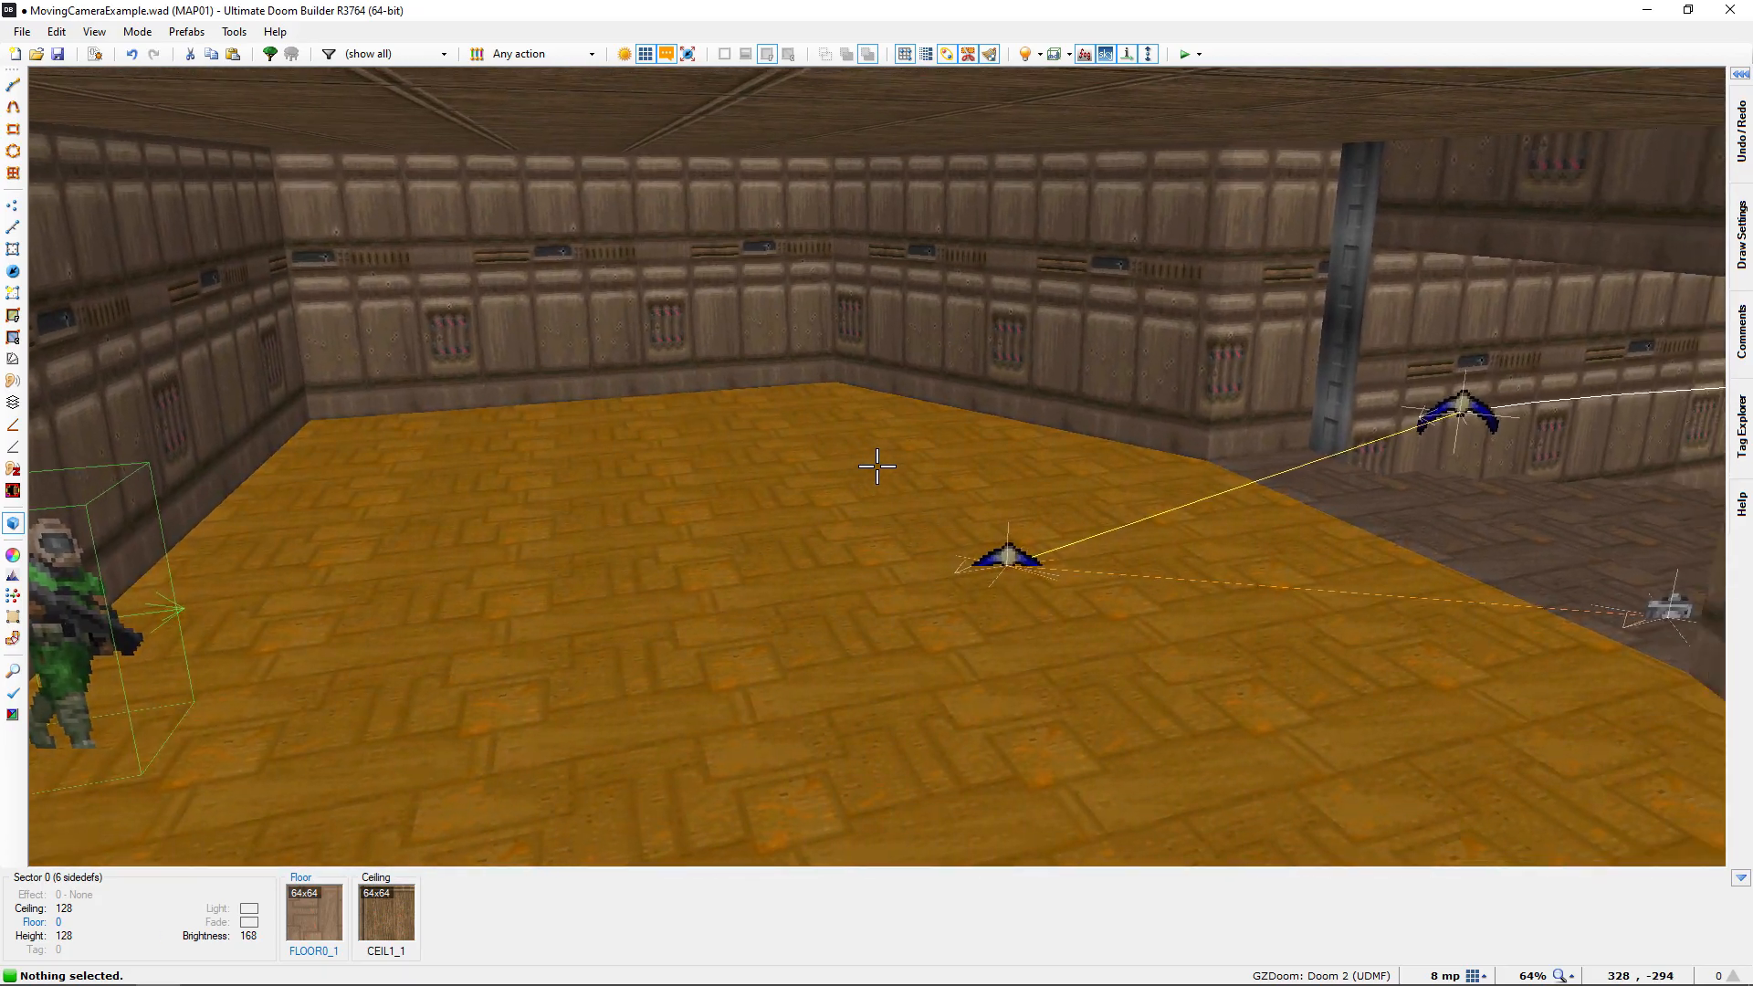
{"action": "key", "text": "e"}
{"action": "key", "text": "s"}
{"action": "key", "text": "q"}
Select the starting room's interpolation point plus the doorway's point and camera, and set the angle of all three to 90
{"action": "scroll", "coordinate": [787, 461], "scroll_direction": "up", "scroll_amount": 5}
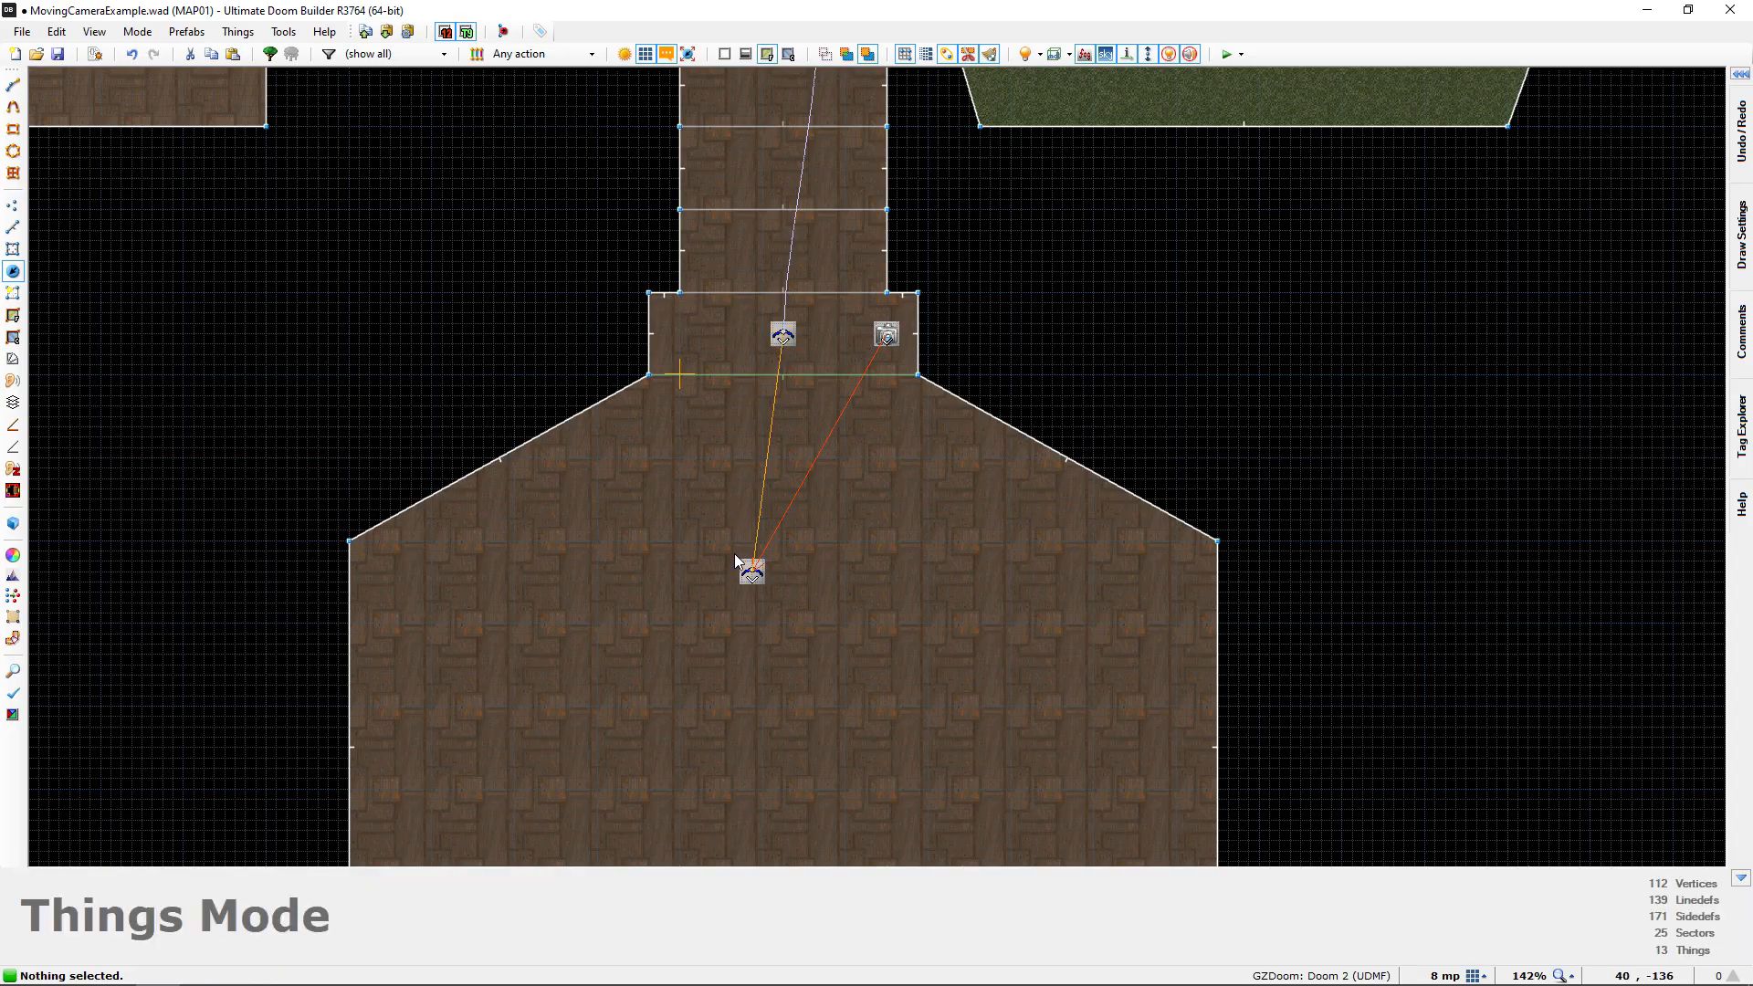
{"action": "middle_click_drag", "start_coordinate": [768, 408], "coordinate": [769, 521]}
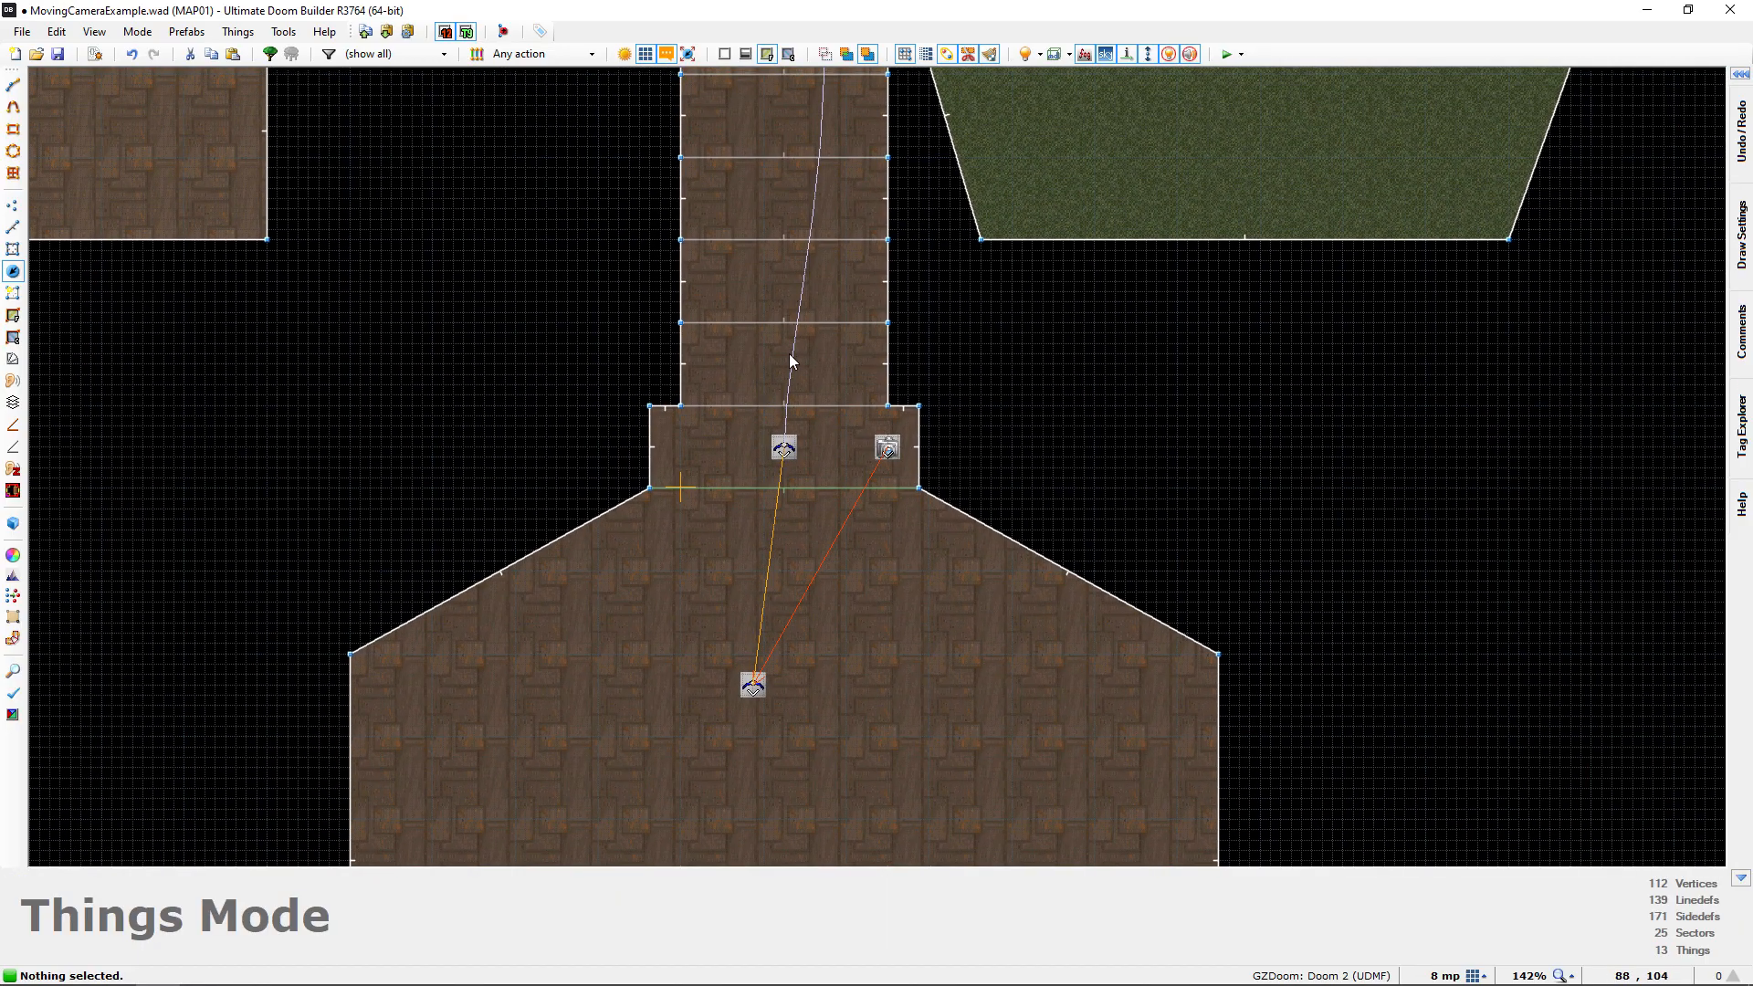
{"action": "scroll", "coordinate": [791, 353], "scroll_direction": "down", "scroll_amount": 2}
{"action": "scroll", "coordinate": [783, 524], "scroll_direction": "down", "scroll_amount": 1}
{"action": "scroll", "coordinate": [812, 372], "scroll_direction": "up", "scroll_amount": 1}
{"action": "scroll", "coordinate": [810, 354], "scroll_direction": "up", "scroll_amount": 1}
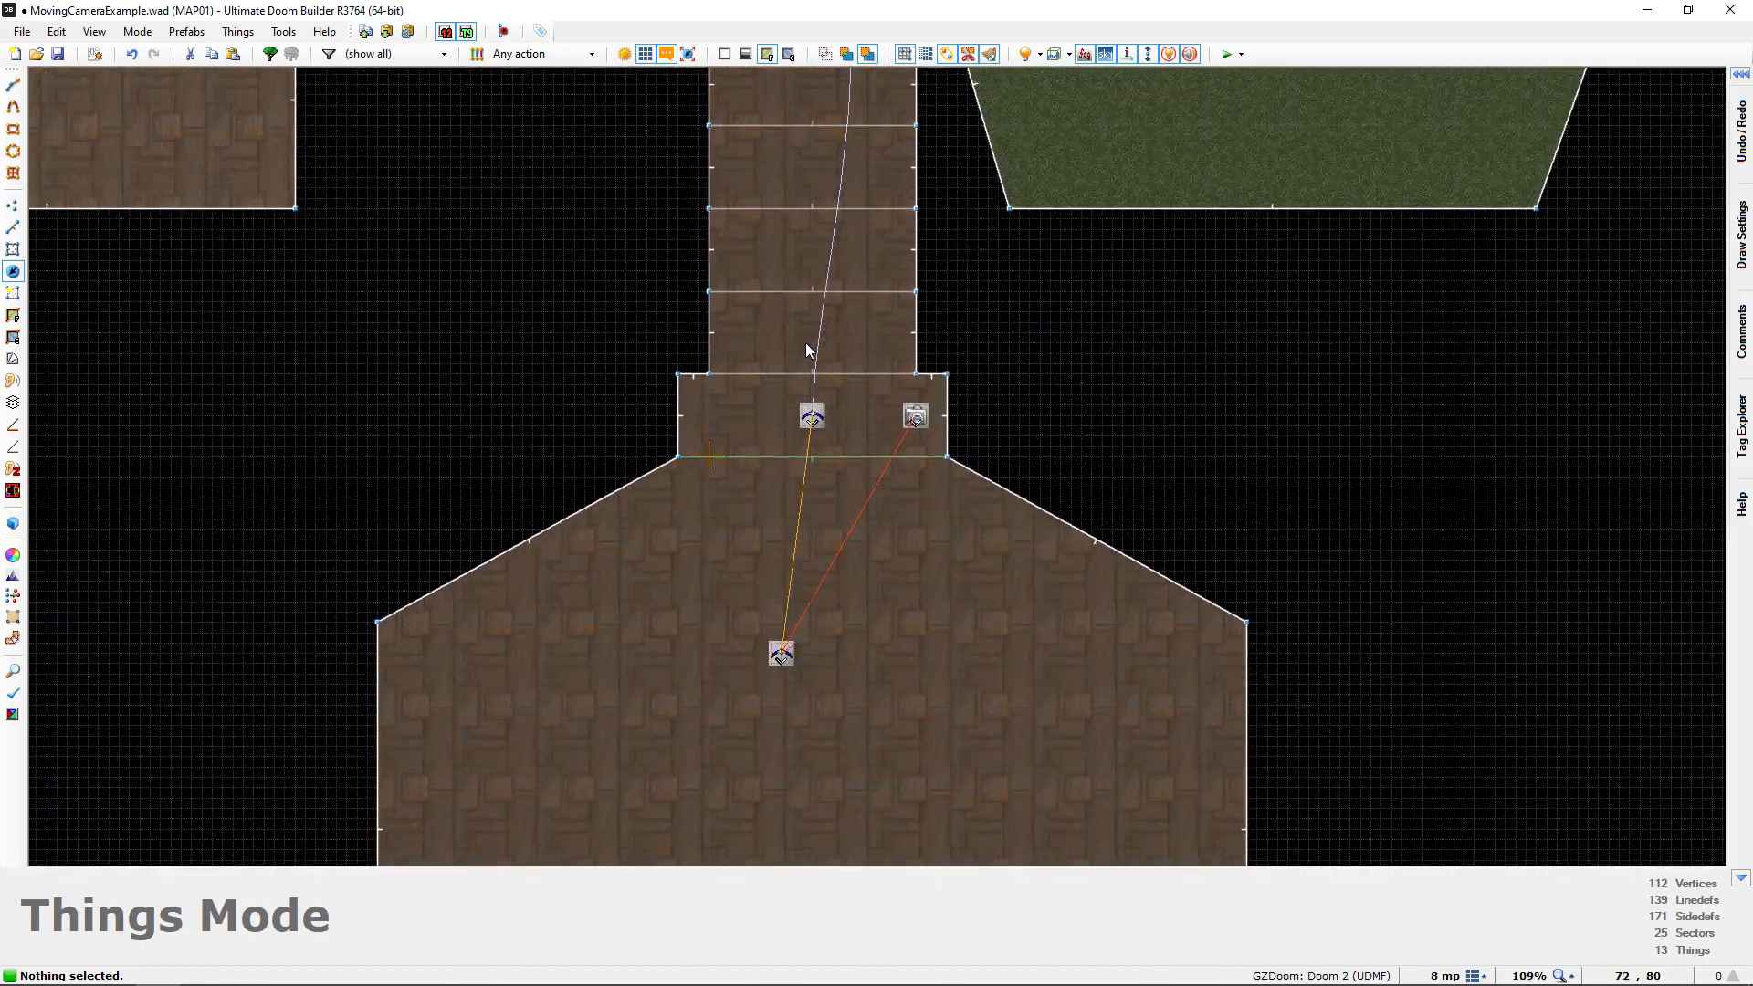
{"action": "middle_click_drag", "start_coordinate": [810, 352], "coordinate": [821, 288]}
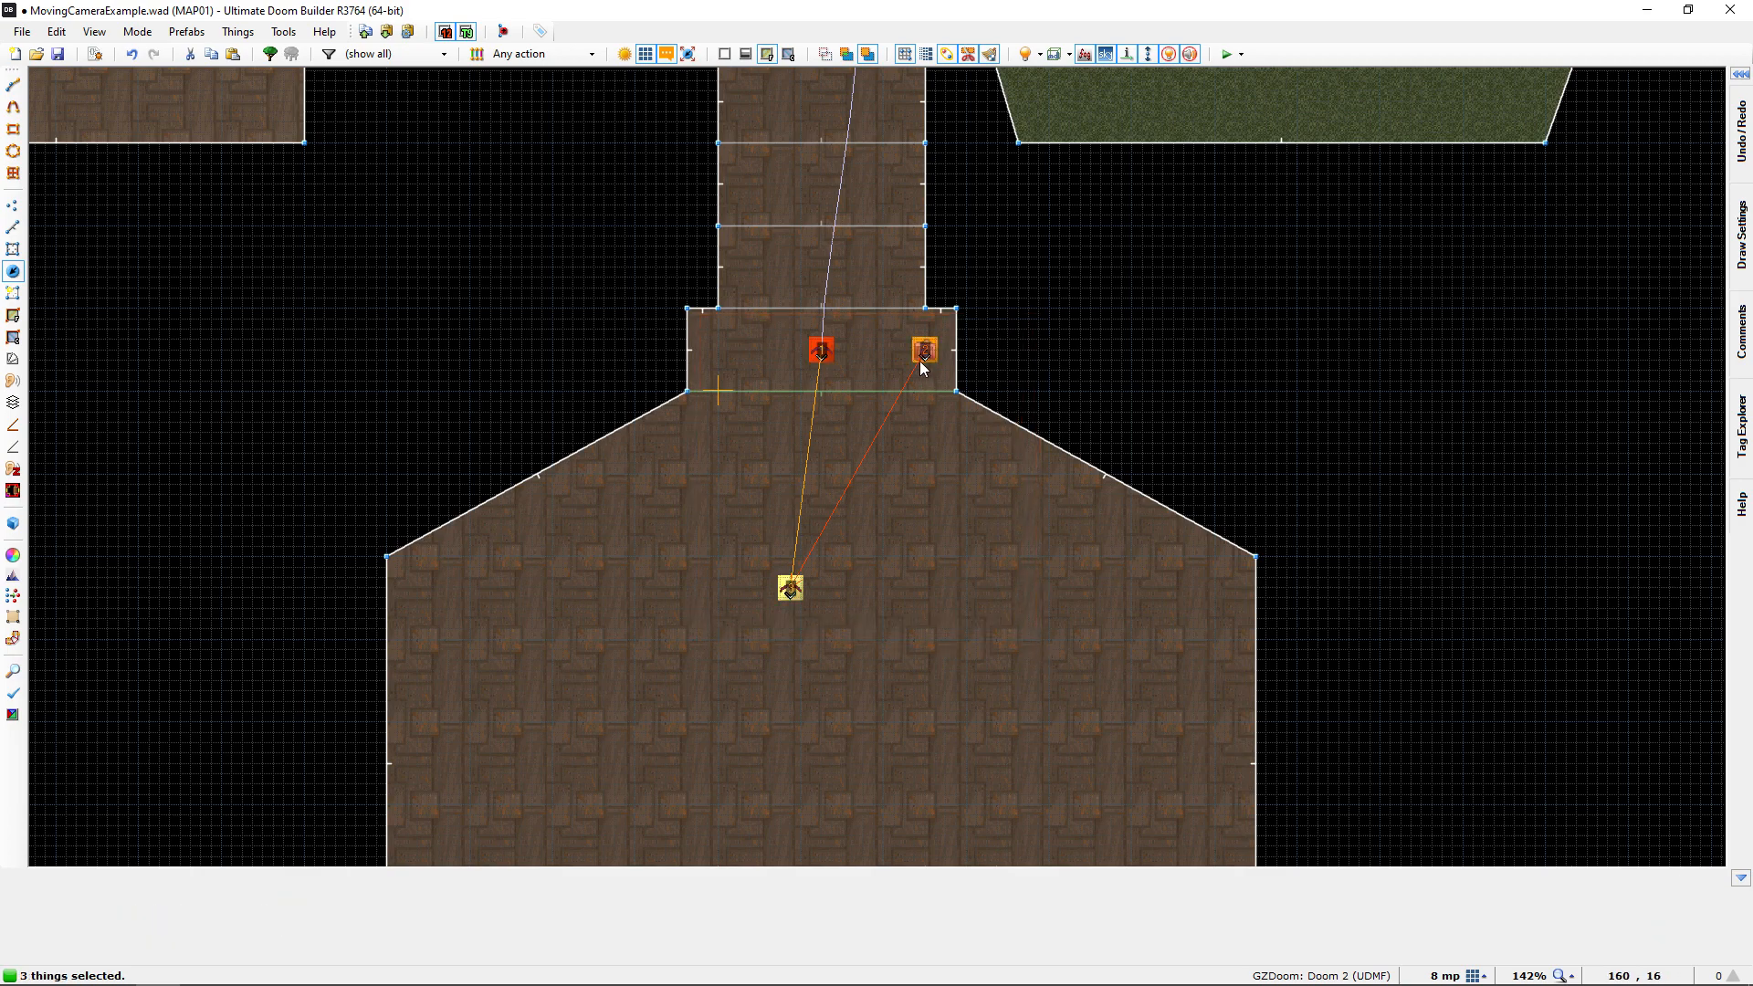
{"action": "right_click", "coordinate": [943, 362]}
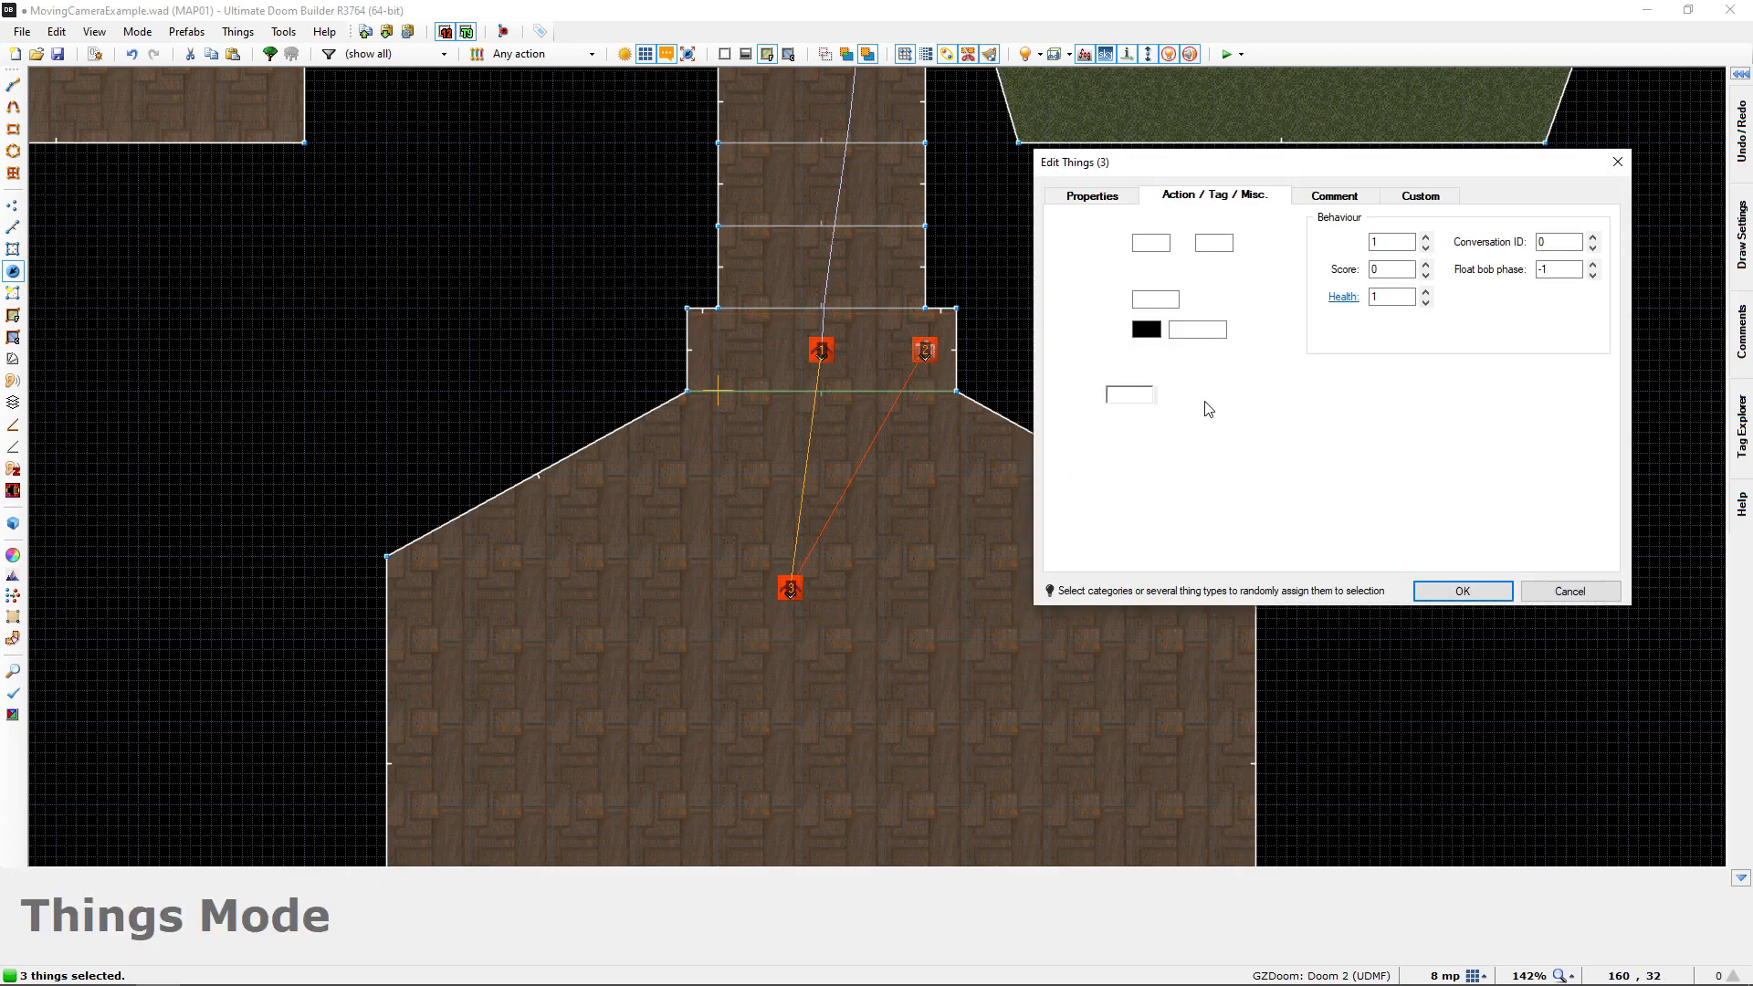
{"action": "left_click", "coordinate": [1095, 196]}
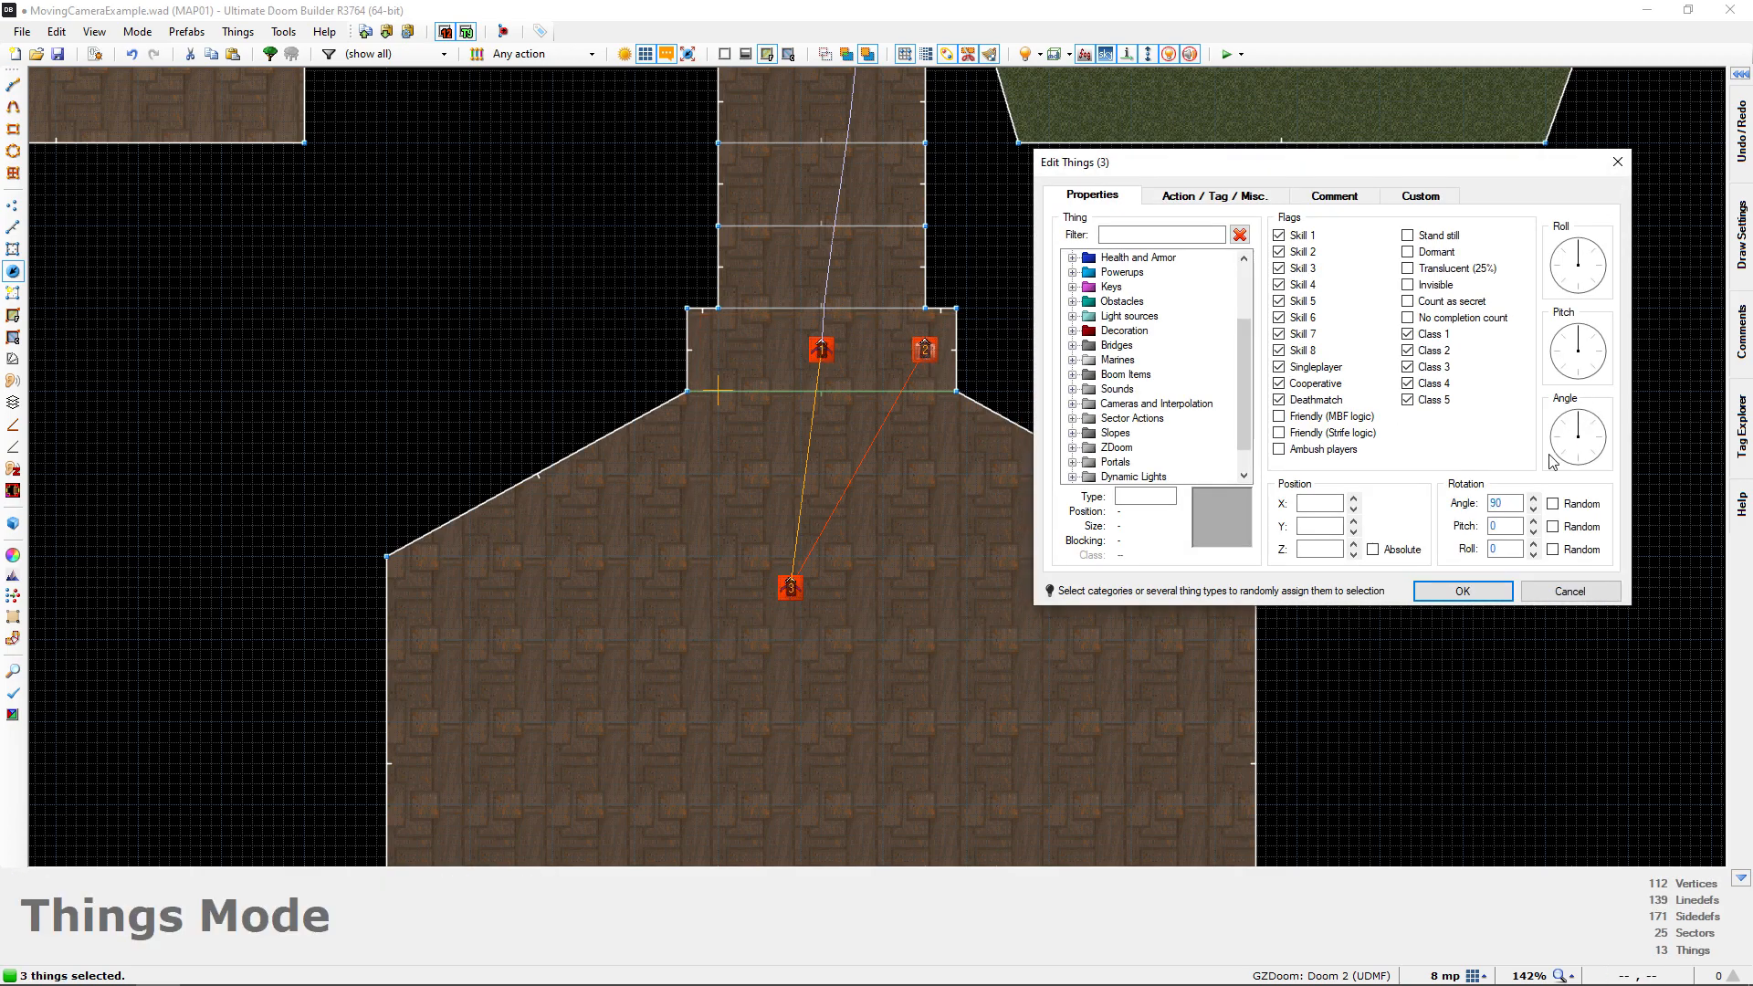
{"action": "left_click", "coordinate": [1463, 592]}
{"action": "scroll", "coordinate": [1027, 475], "scroll_direction": "down", "scroll_amount": 5}
{"action": "left_click", "coordinate": [988, 495]}
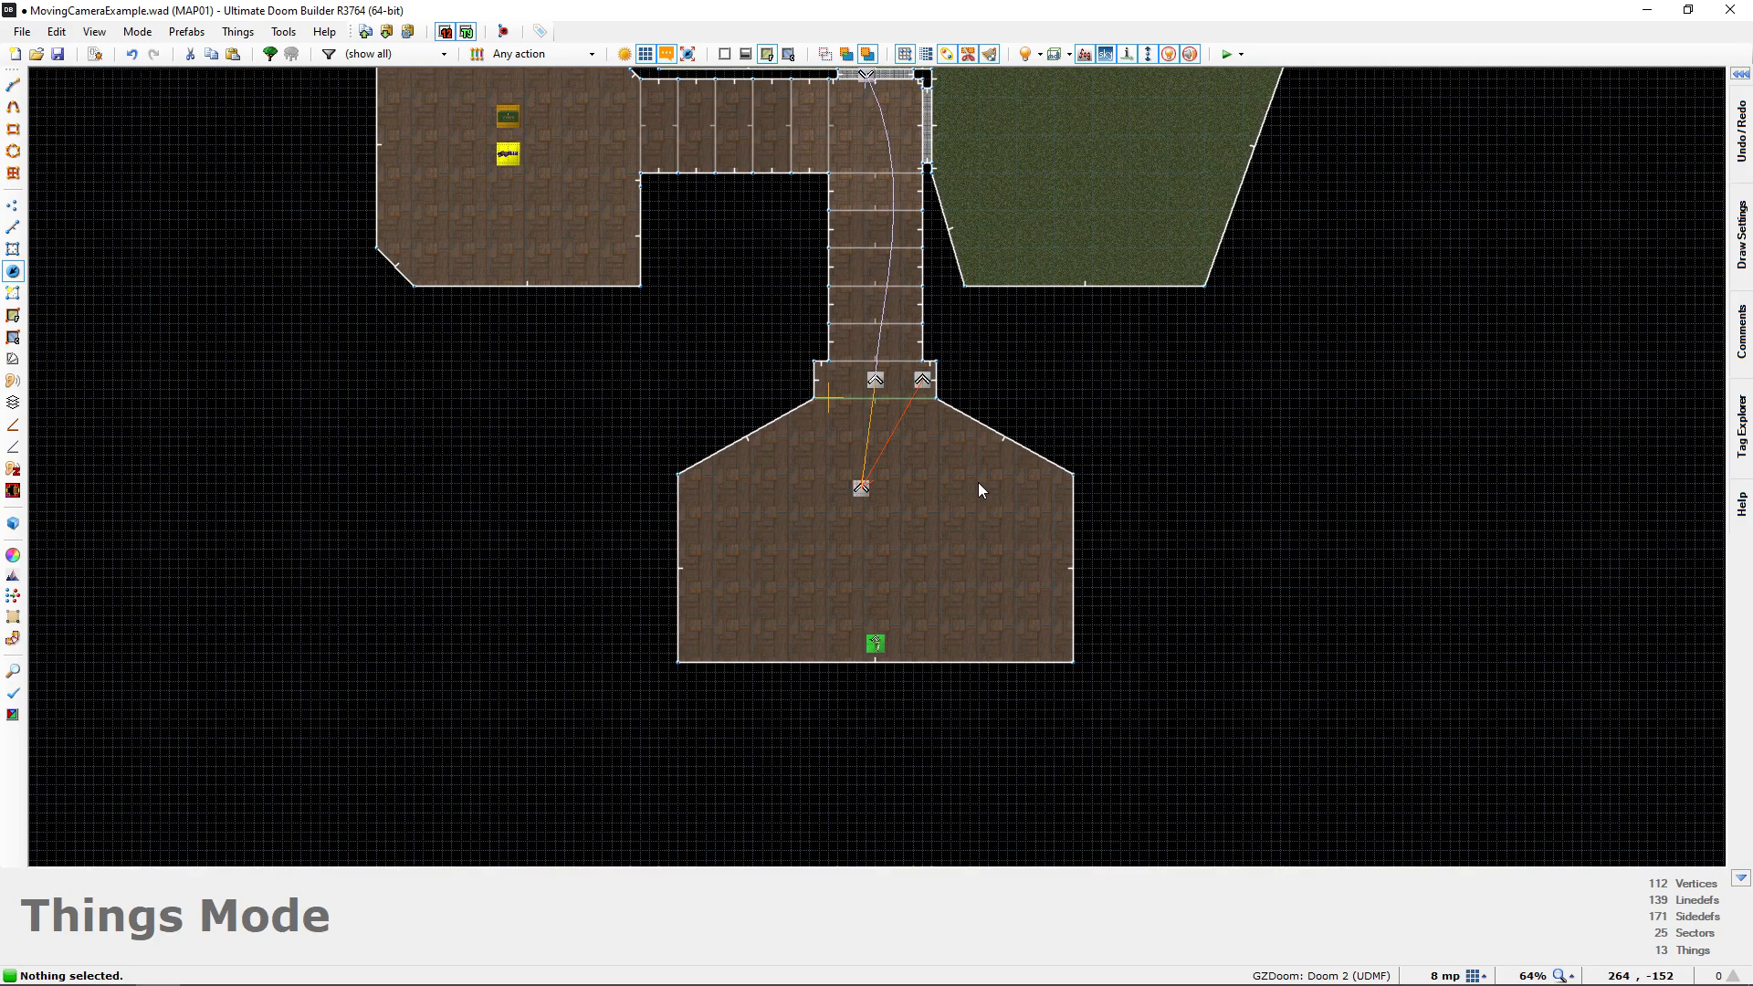
Check in 3D how the doorway interpolation point and camera face along the hallway towards the window
{"action": "scroll", "coordinate": [930, 445], "scroll_direction": "up", "scroll_amount": 6}
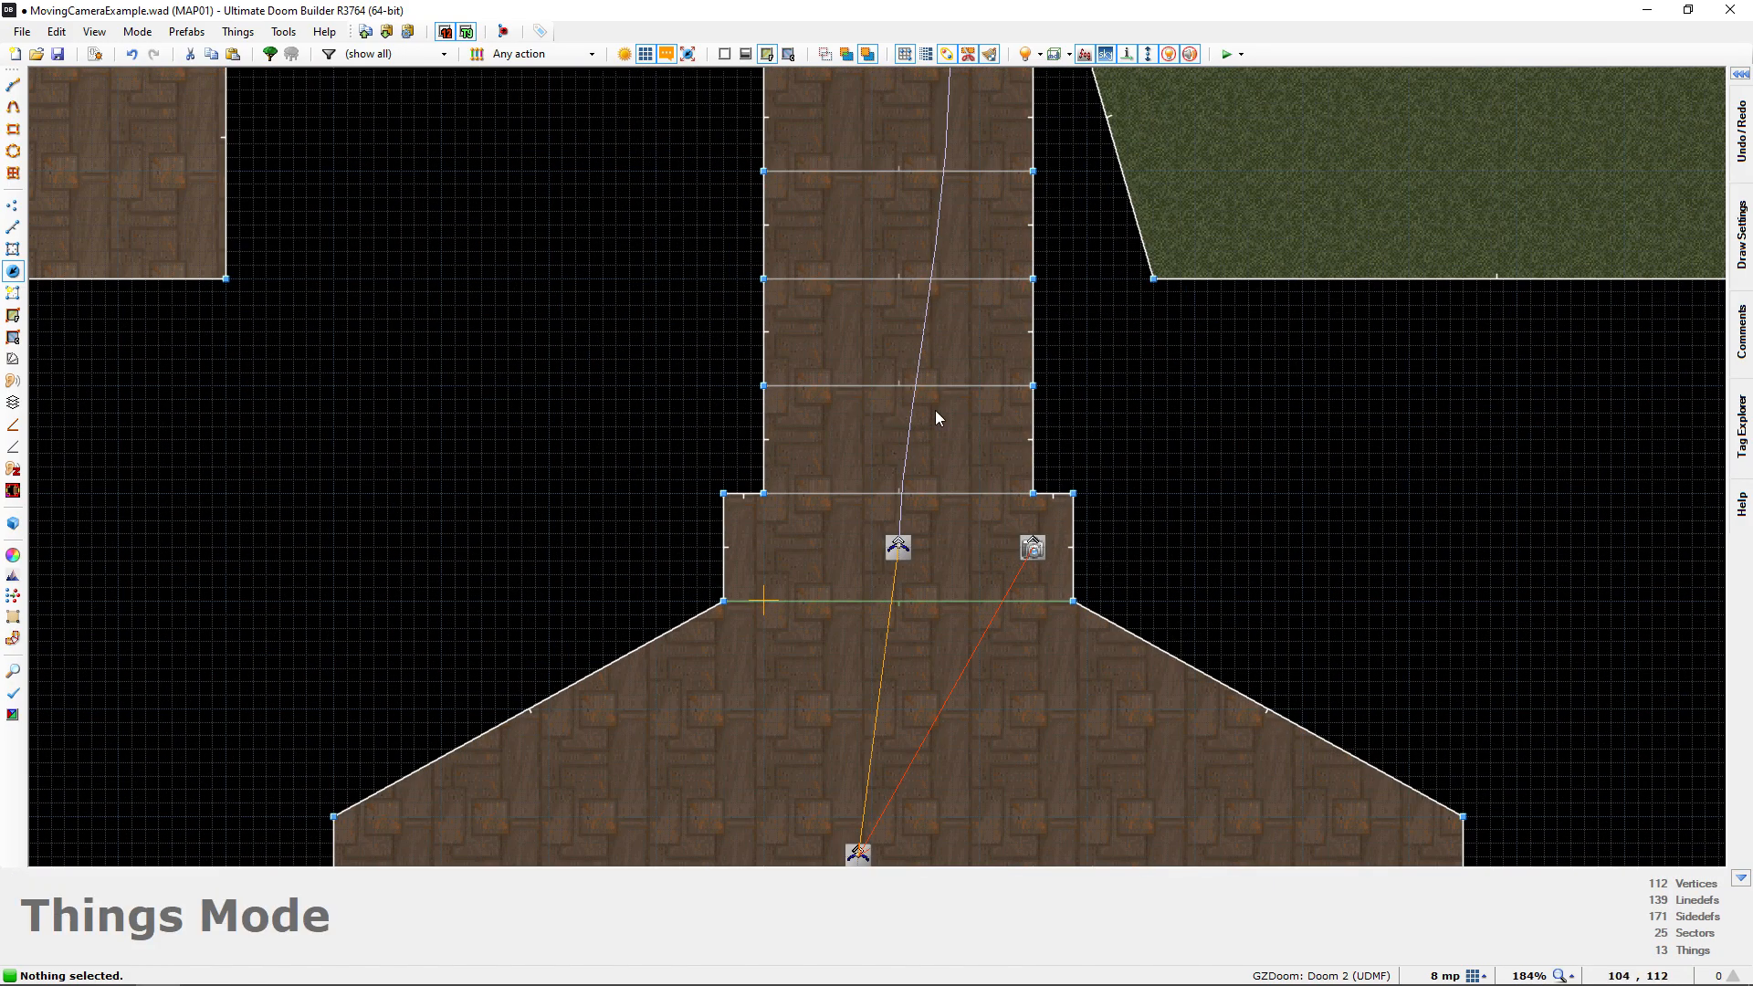
{"action": "key", "text": "q"}
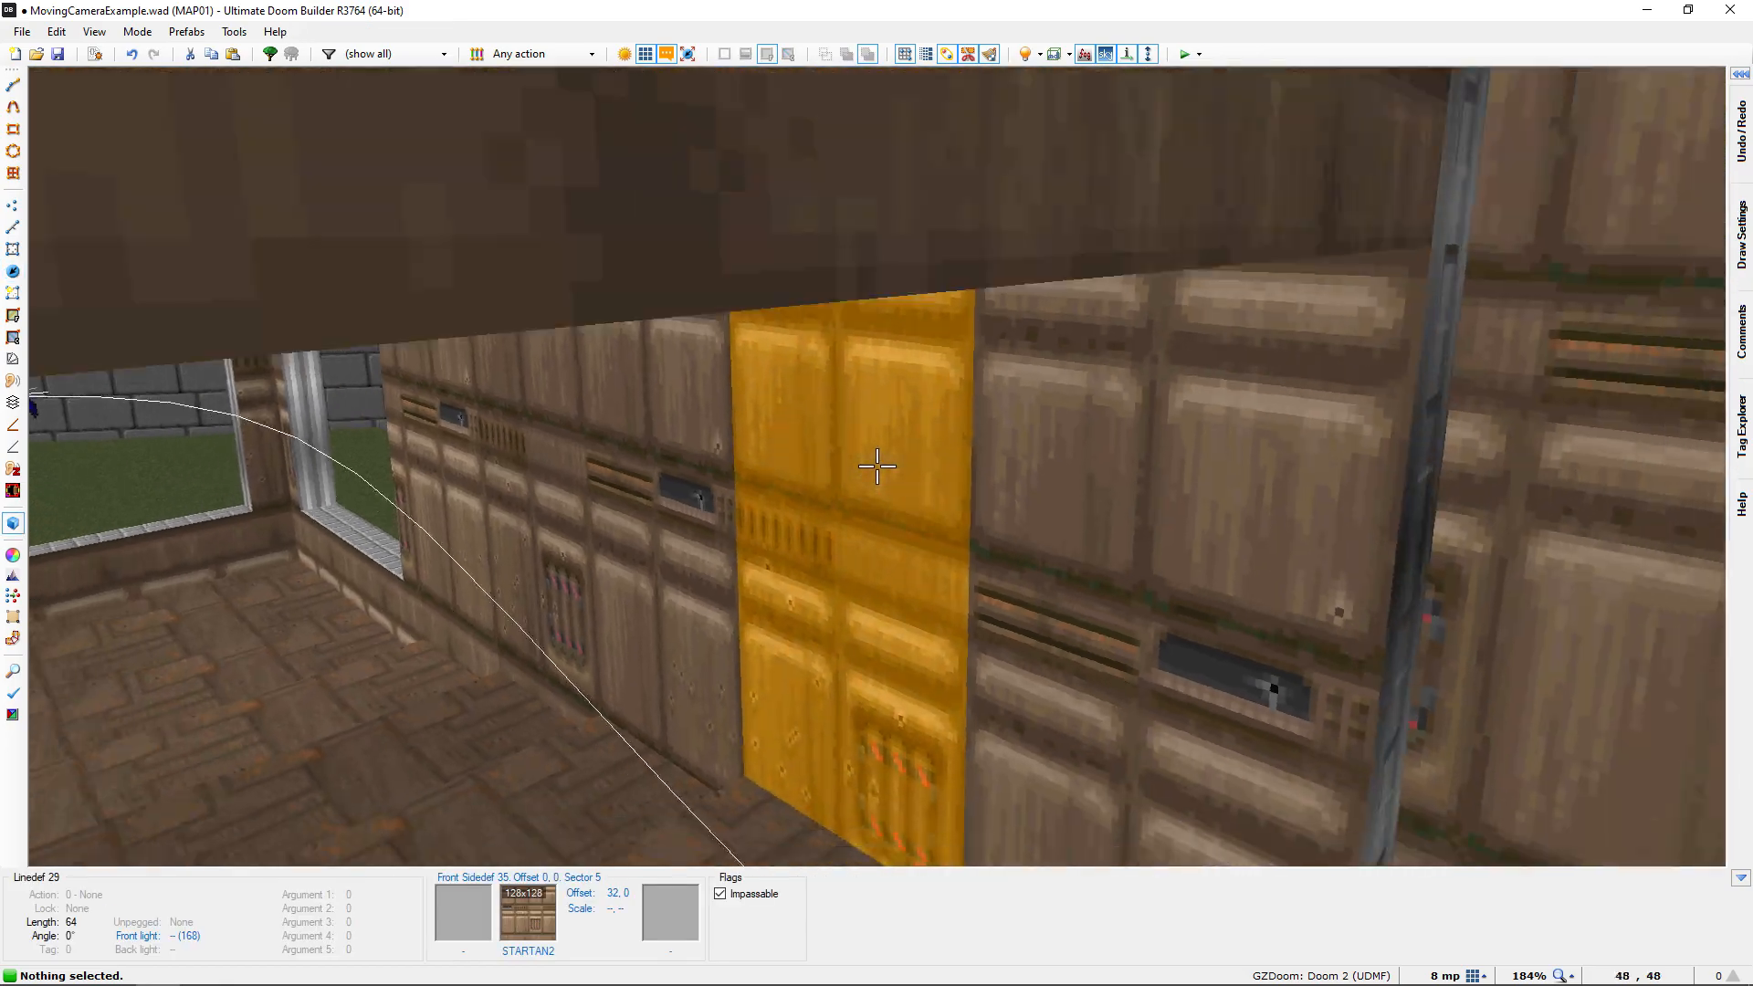
{"action": "key", "text": "e"}
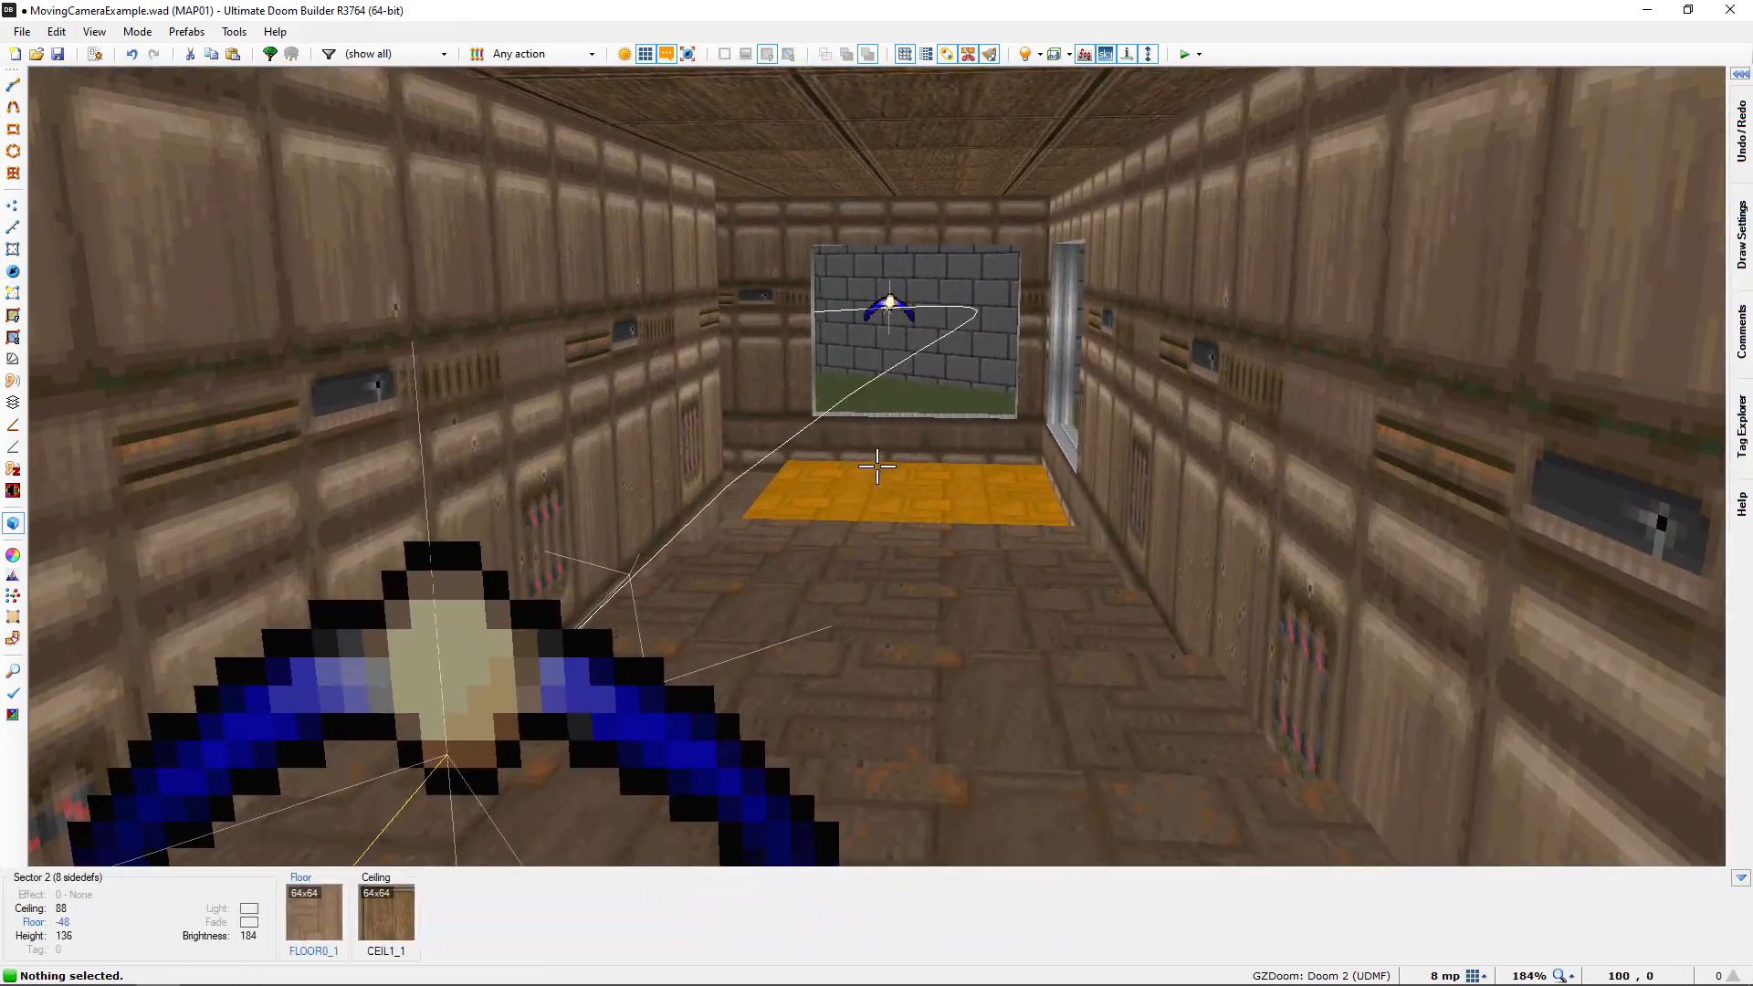
{"action": "key", "text": "d"}
{"action": "key", "text": "q"}
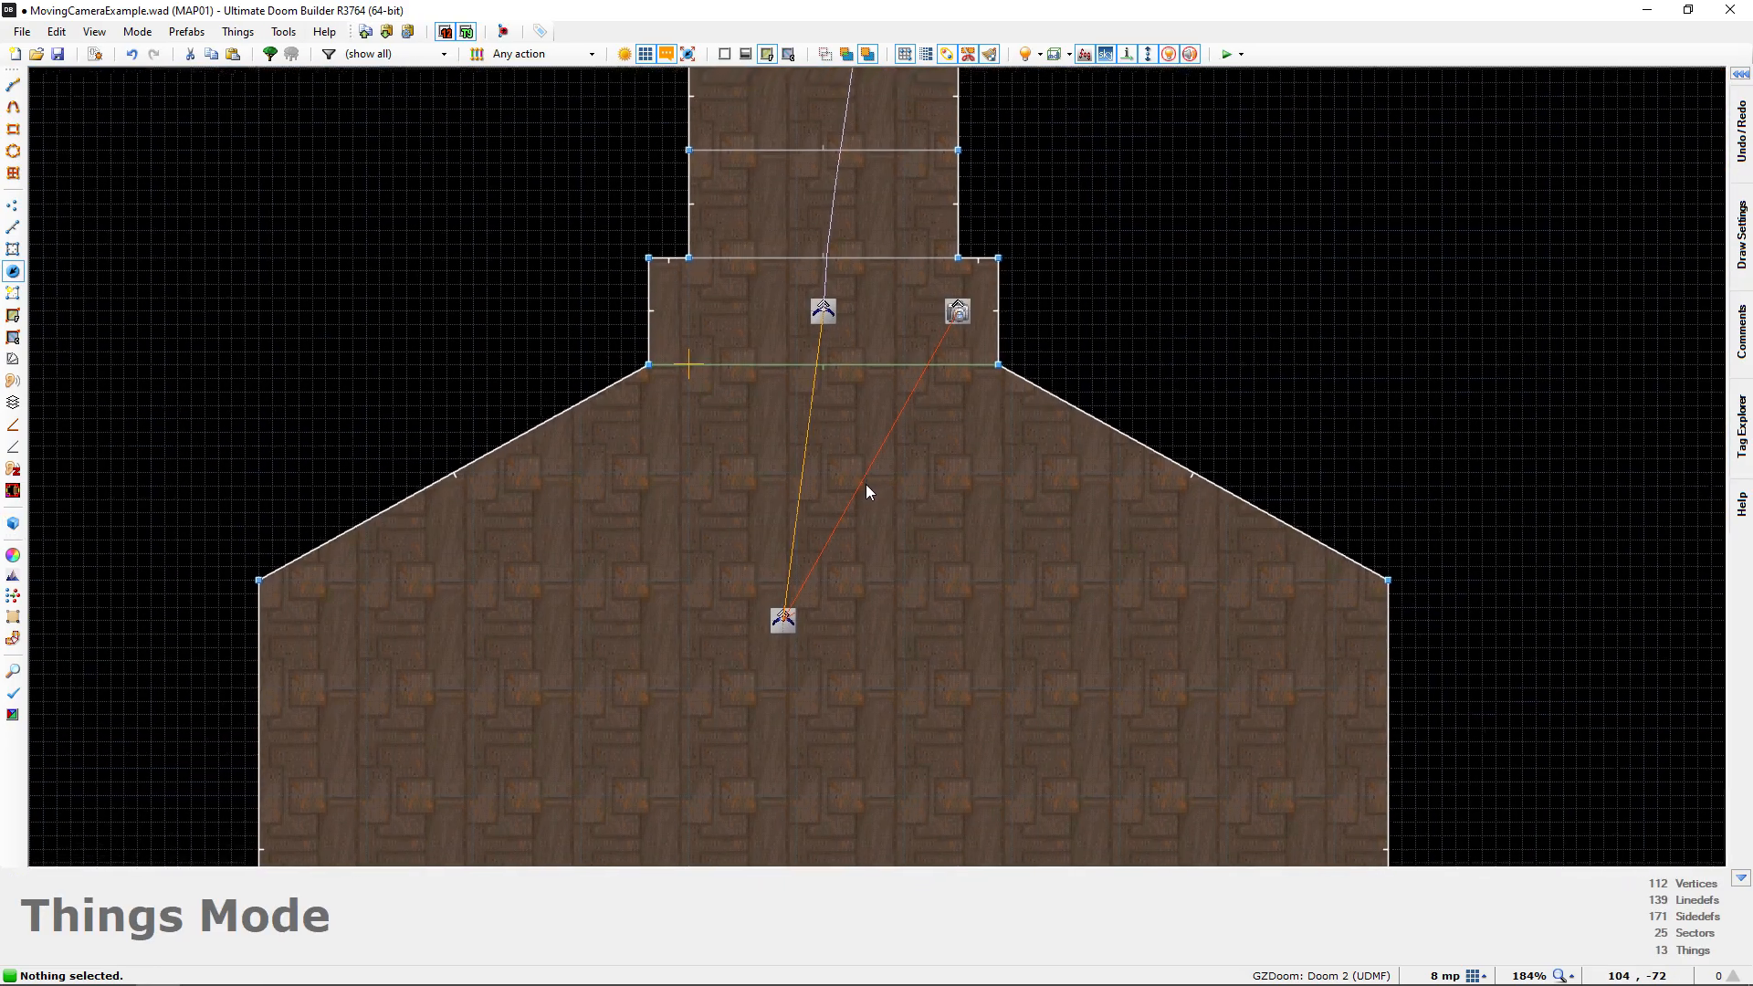
{"action": "scroll", "coordinate": [866, 482], "scroll_direction": "down", "scroll_amount": 7}
{"action": "scroll", "coordinate": [719, 423], "scroll_direction": "up", "scroll_amount": 1}
{"action": "middle_click_drag", "start_coordinate": [822, 510], "coordinate": [733, 313]}
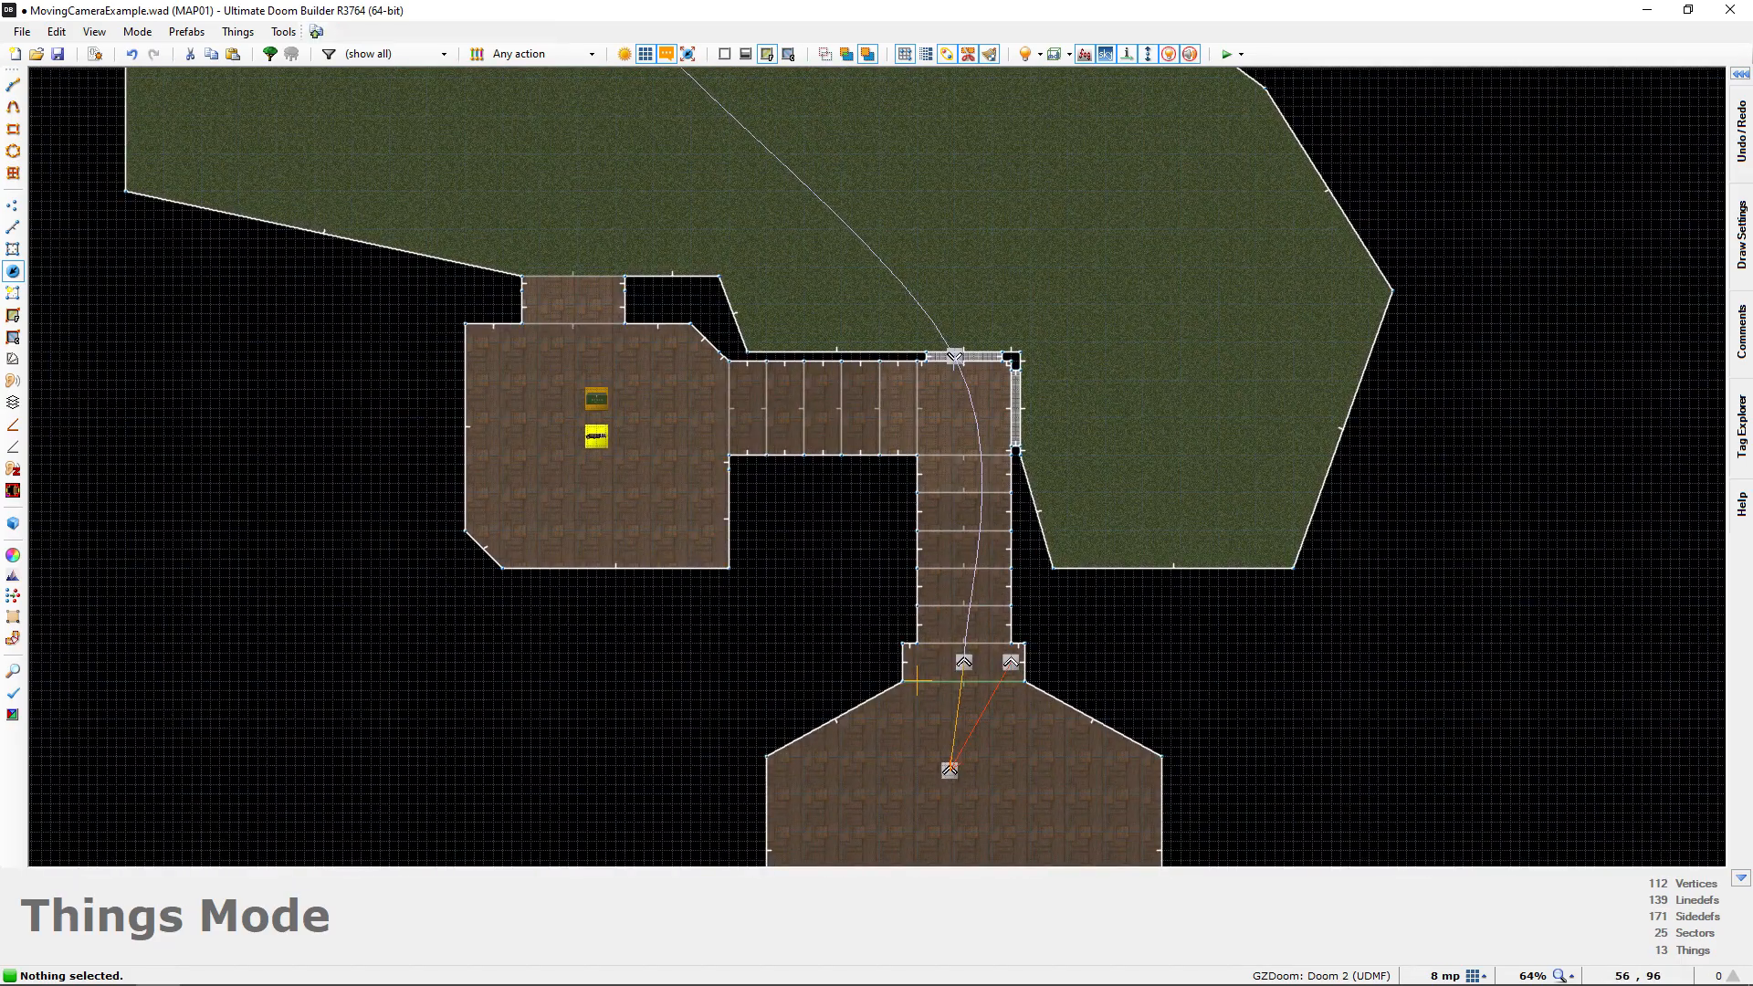
Follow the camera path in 3D from the hallway doorway out to the interpolation points by the lion-head door
{"action": "key", "text": "q"}
{"action": "key", "text": "d"}
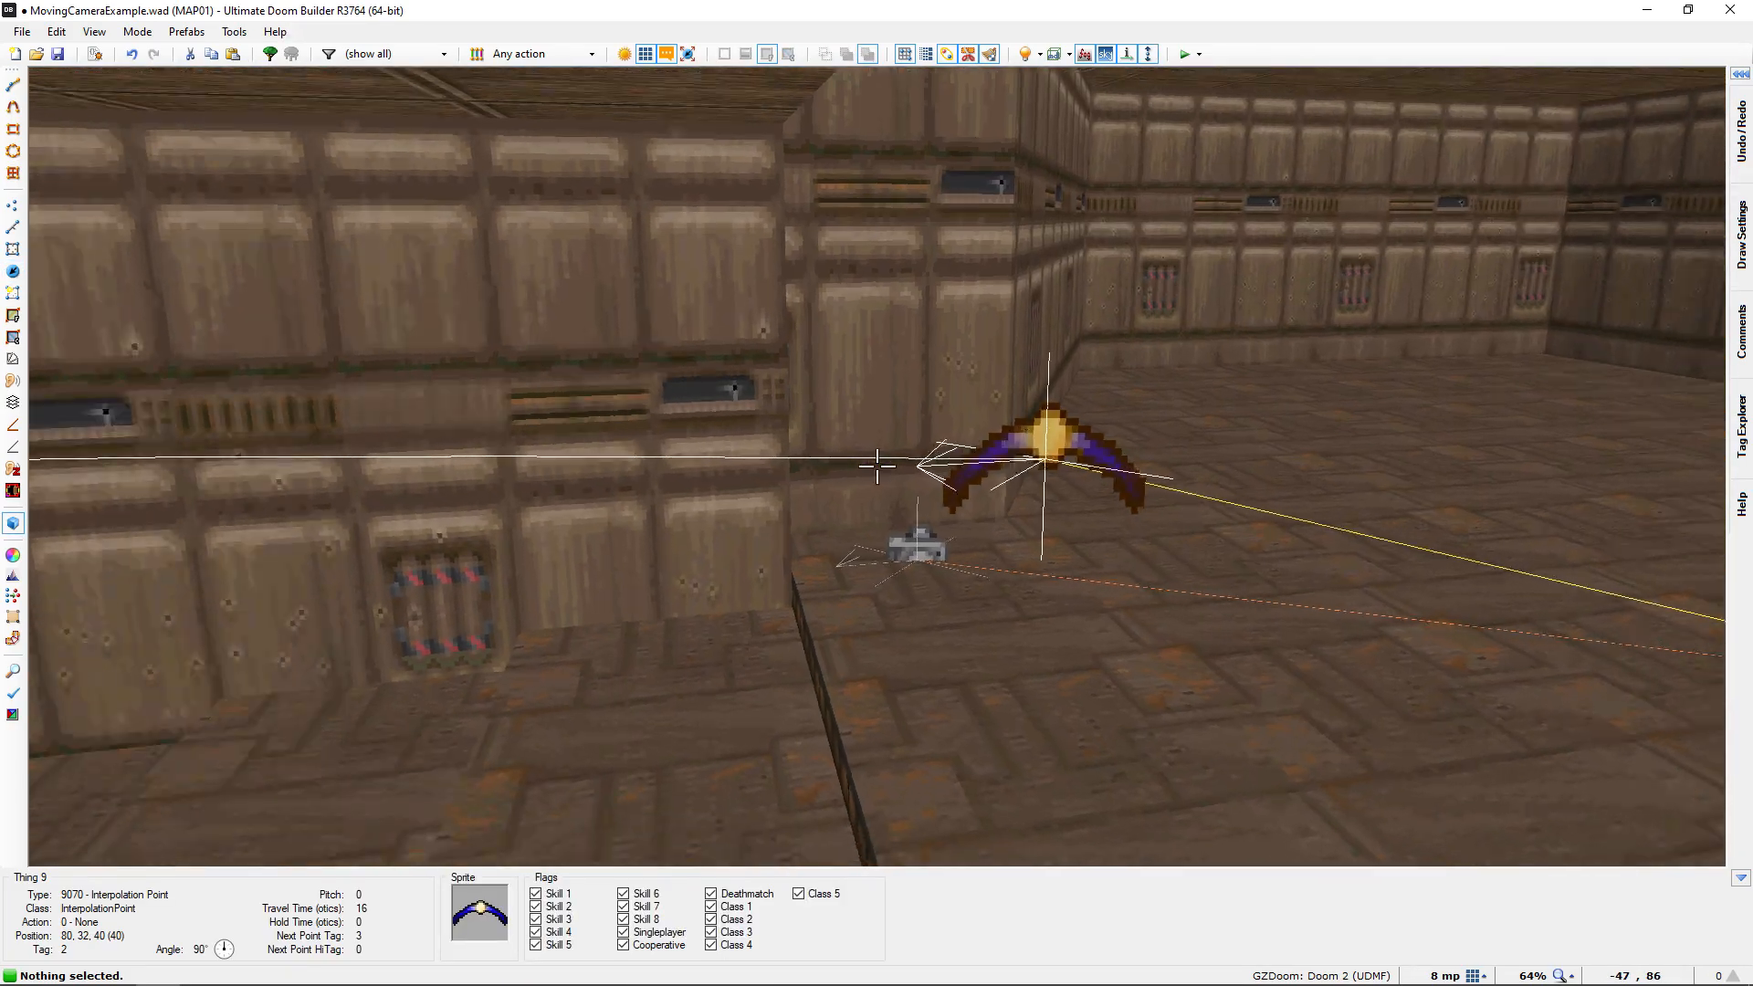
{"action": "key", "text": "e"}
{"action": "key", "text": "e"}
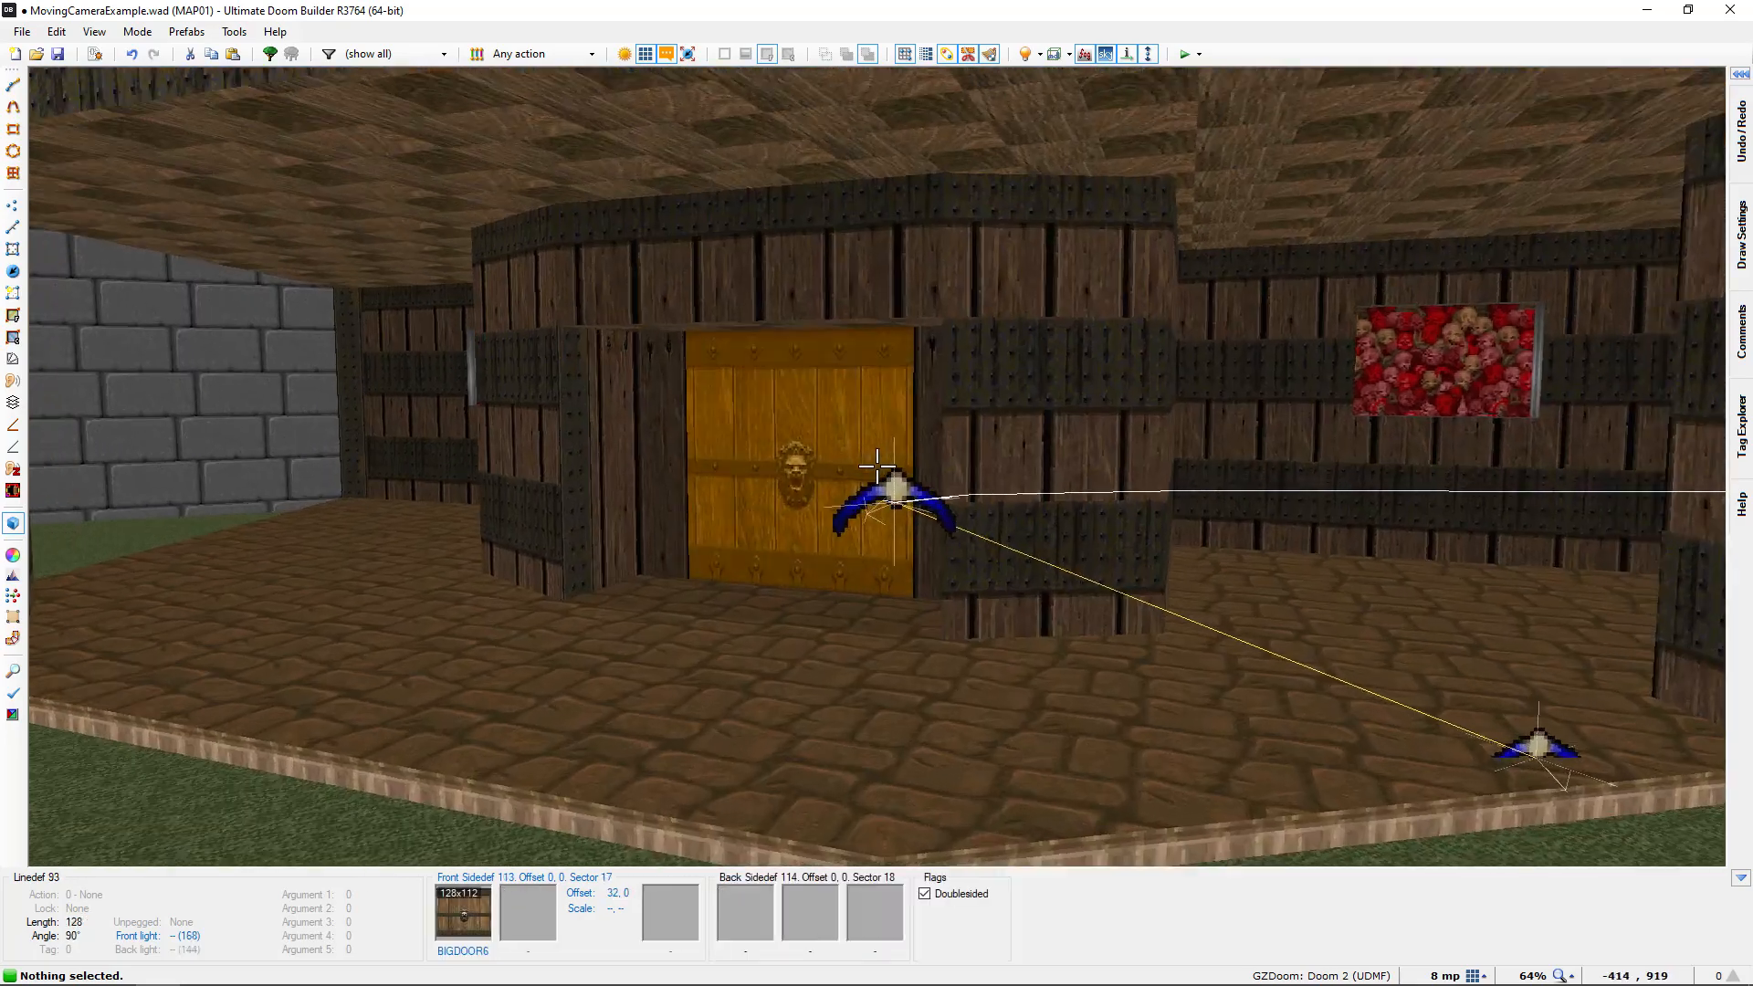
{"action": "key", "text": "d"}
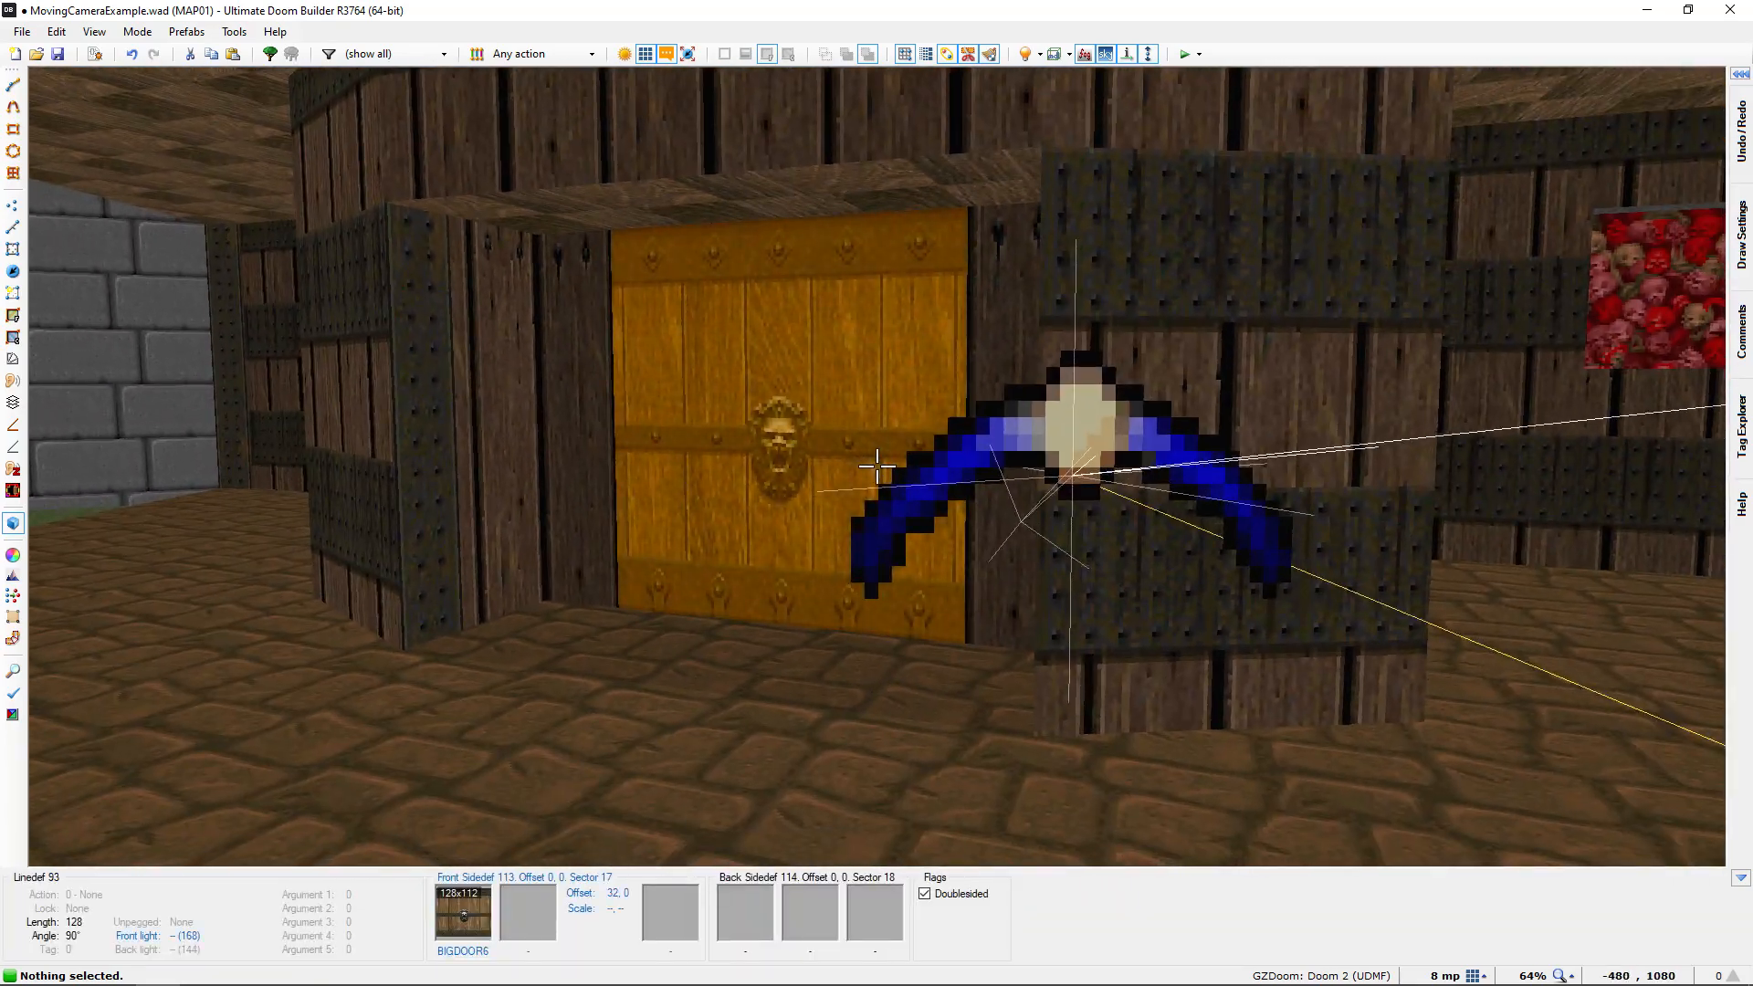
{"action": "key", "text": "q"}
{"action": "middle_click_drag", "start_coordinate": [877, 468], "coordinate": [814, 434]}
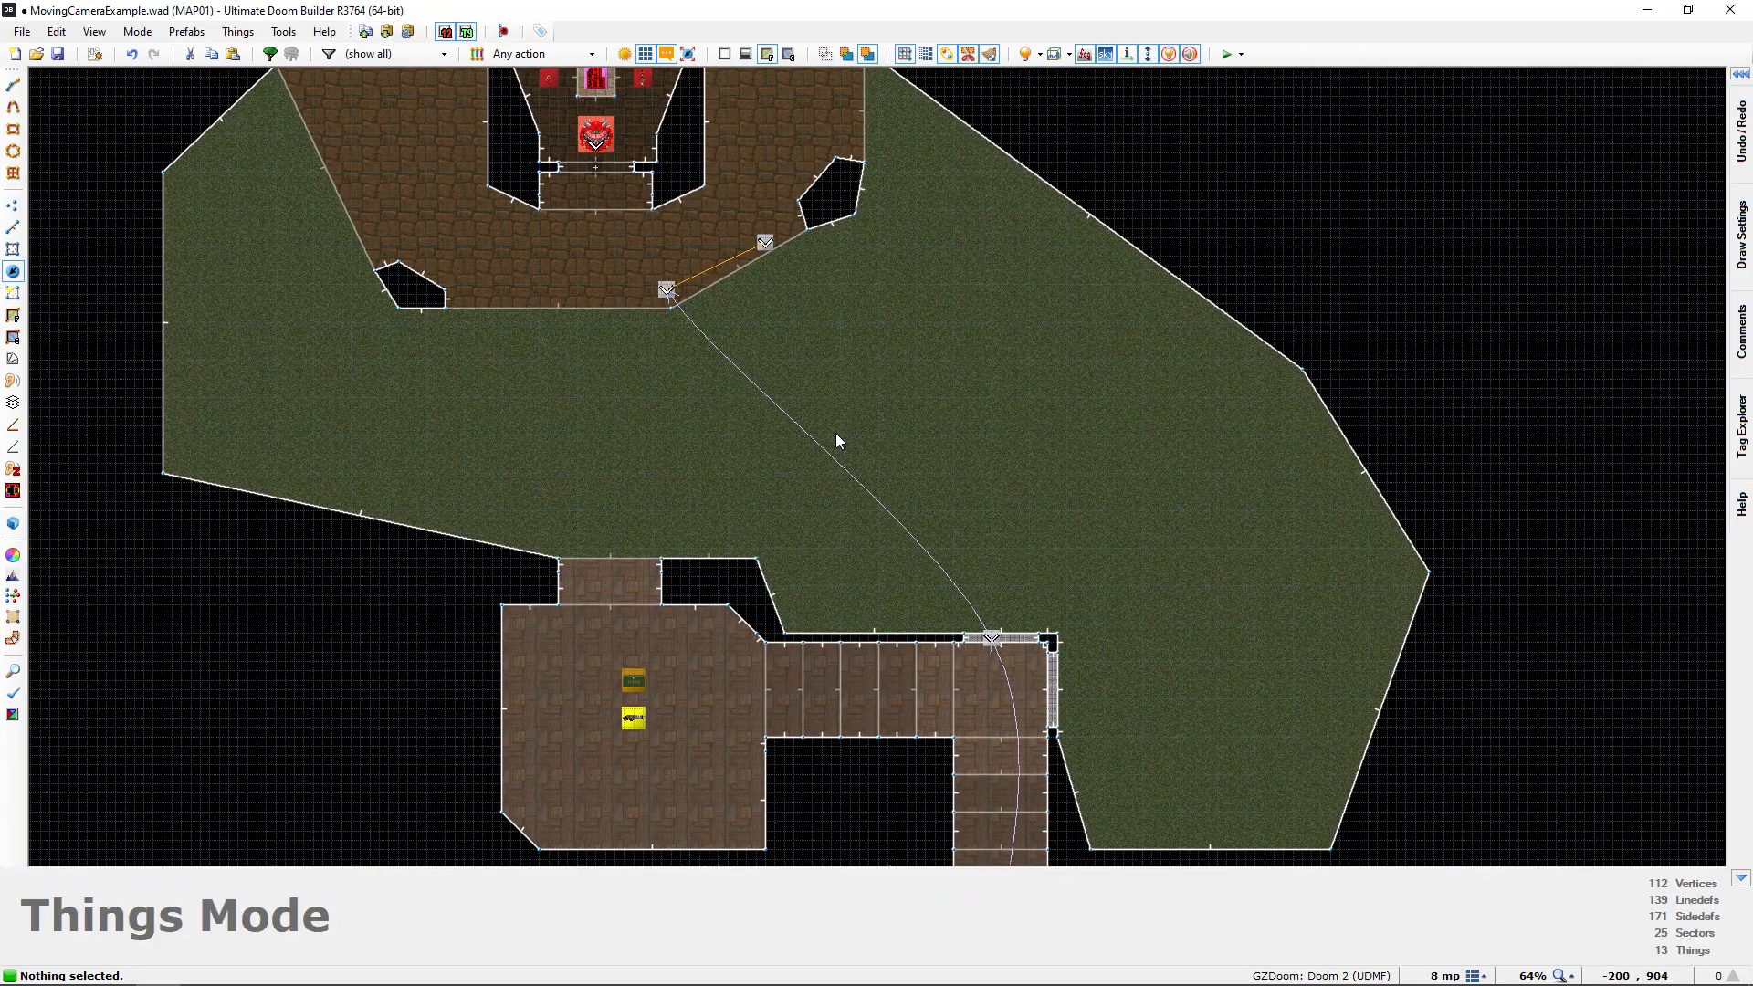
Test the map in-game, walking through the starting room's doorway to watch the camera cutscene
{"action": "key", "text": "F9"}
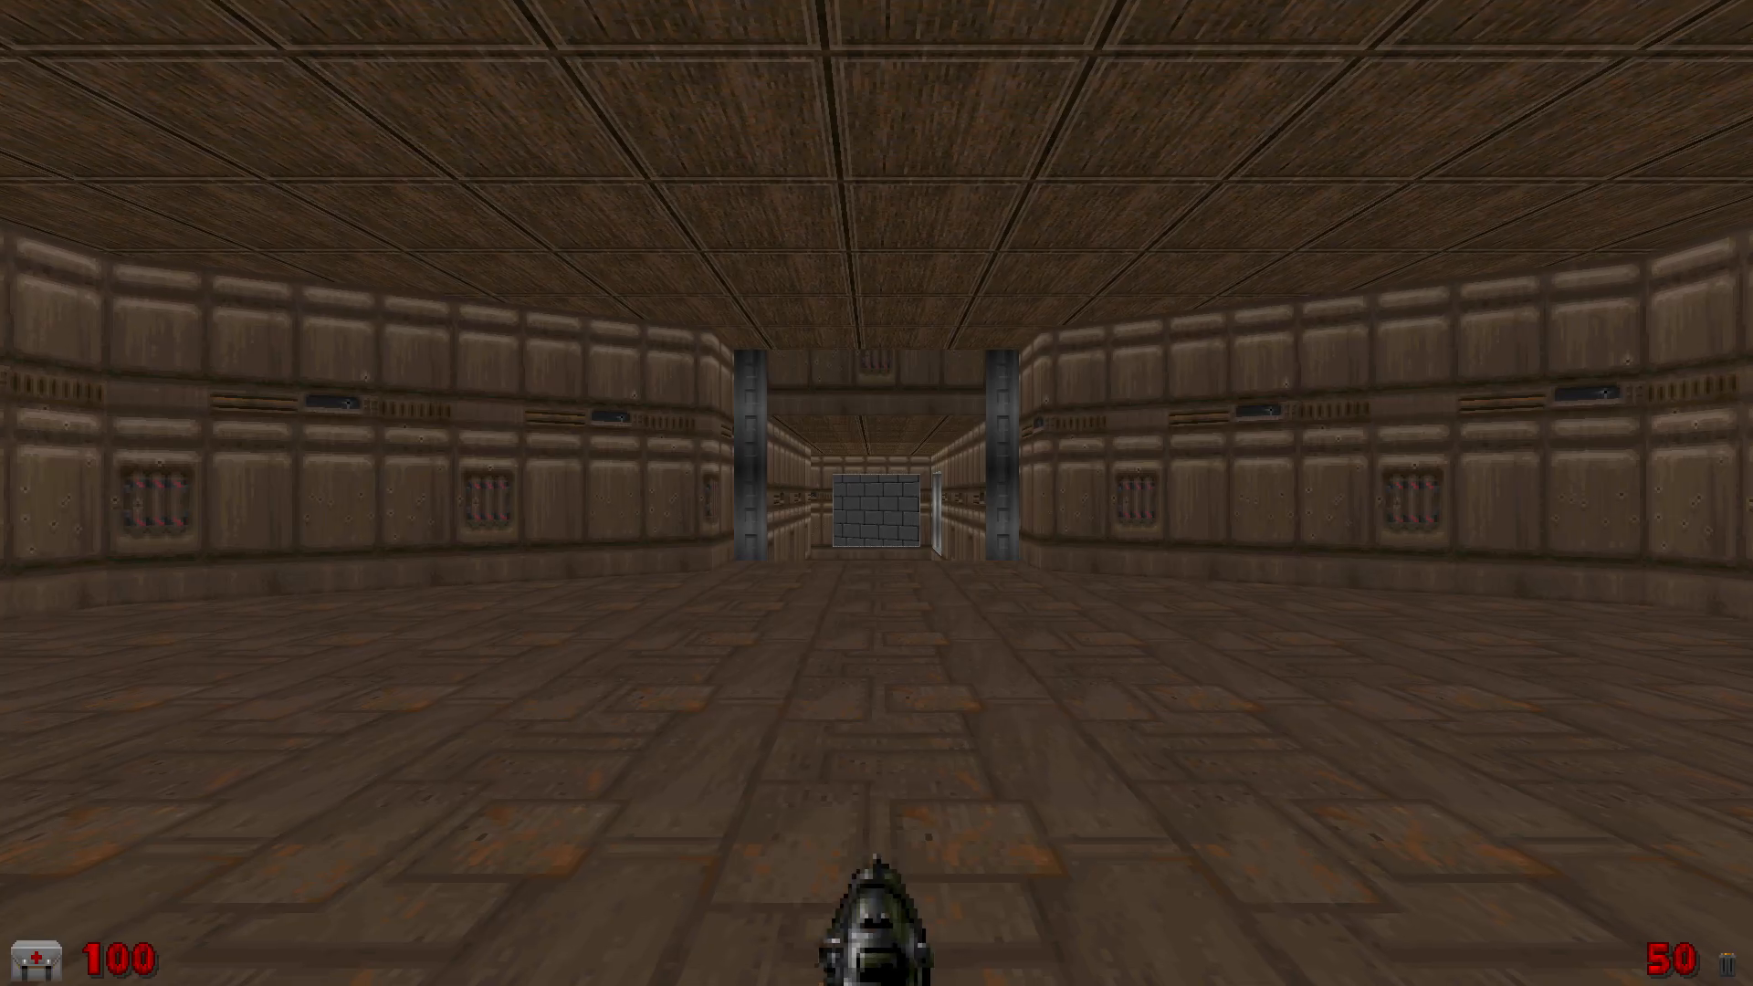
{"action": "key", "text": "w"}
{"action": "key", "text": "d"}
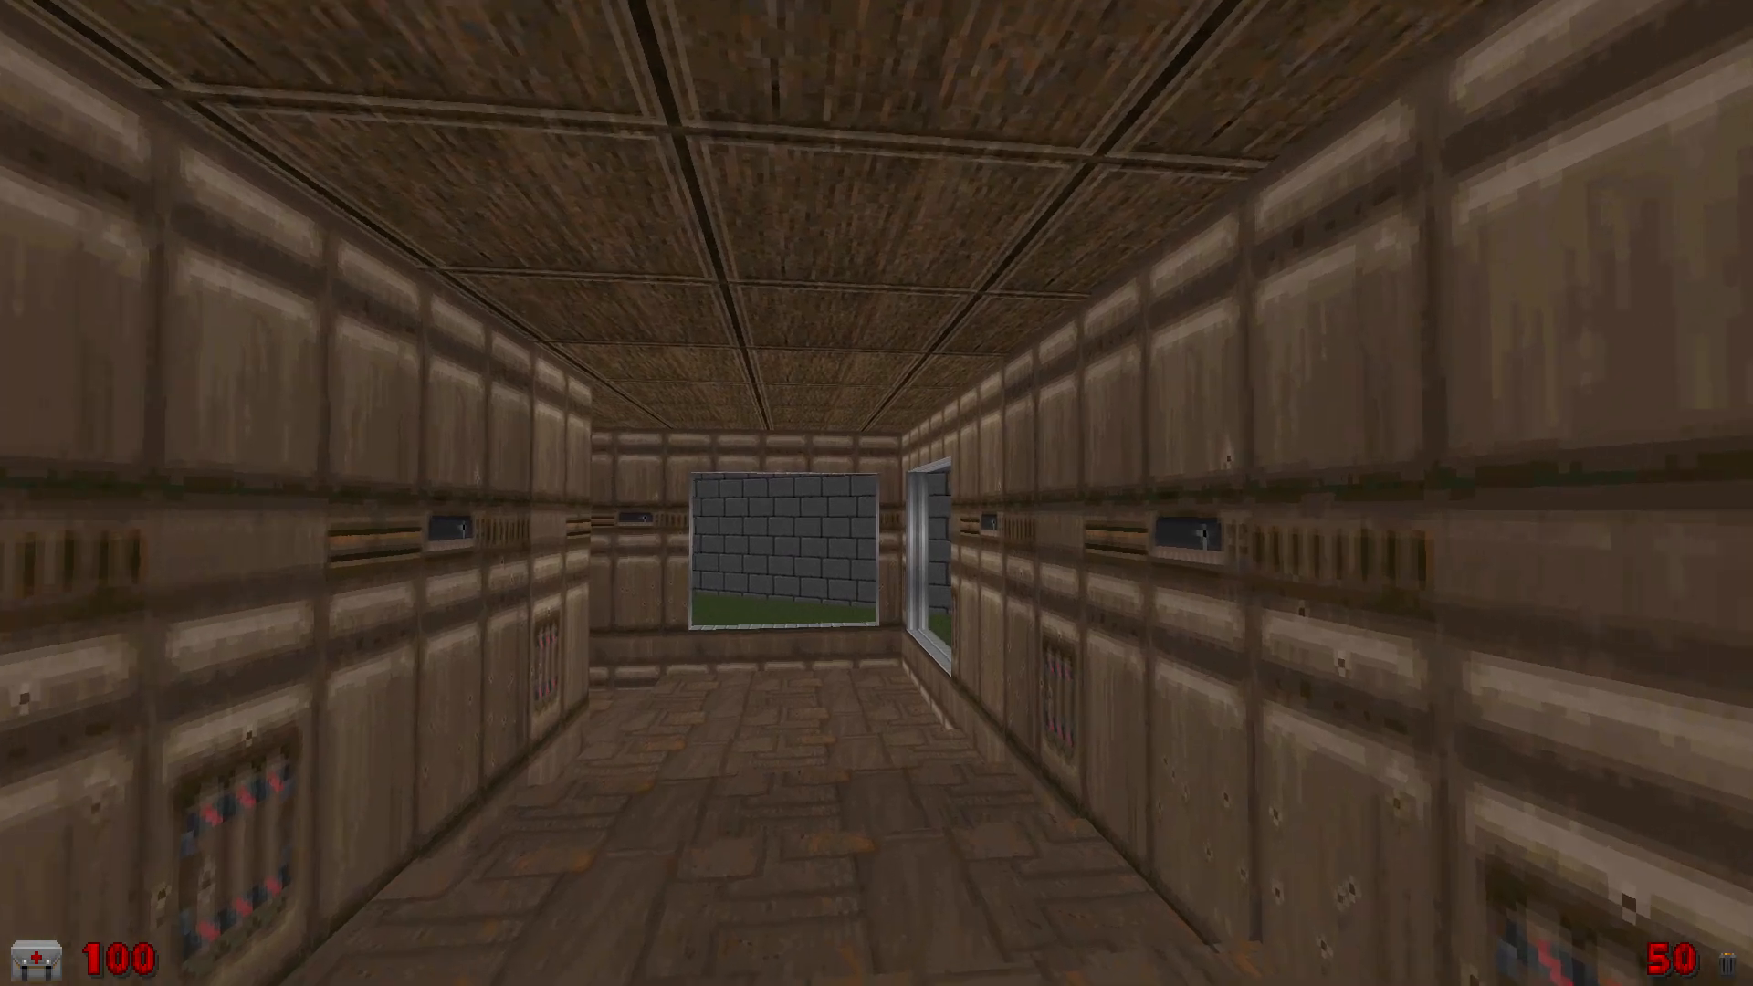
{"action": "key", "text": "w"}
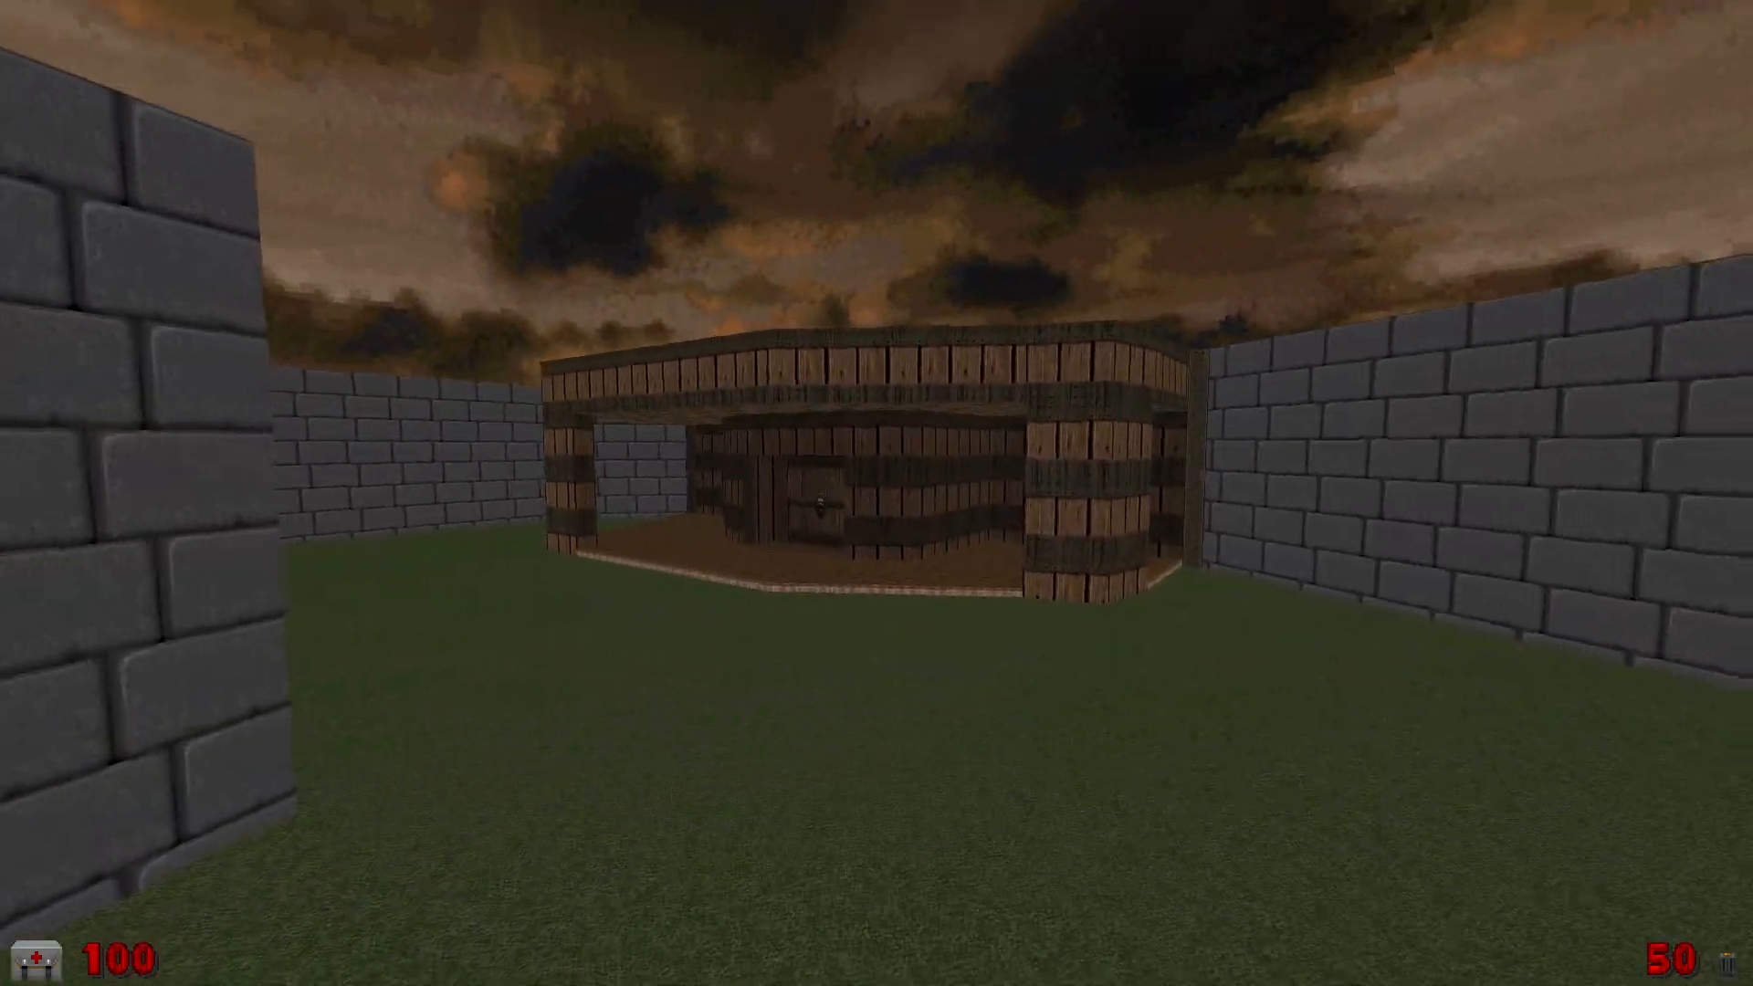
{"action": "key", "text": "w"}
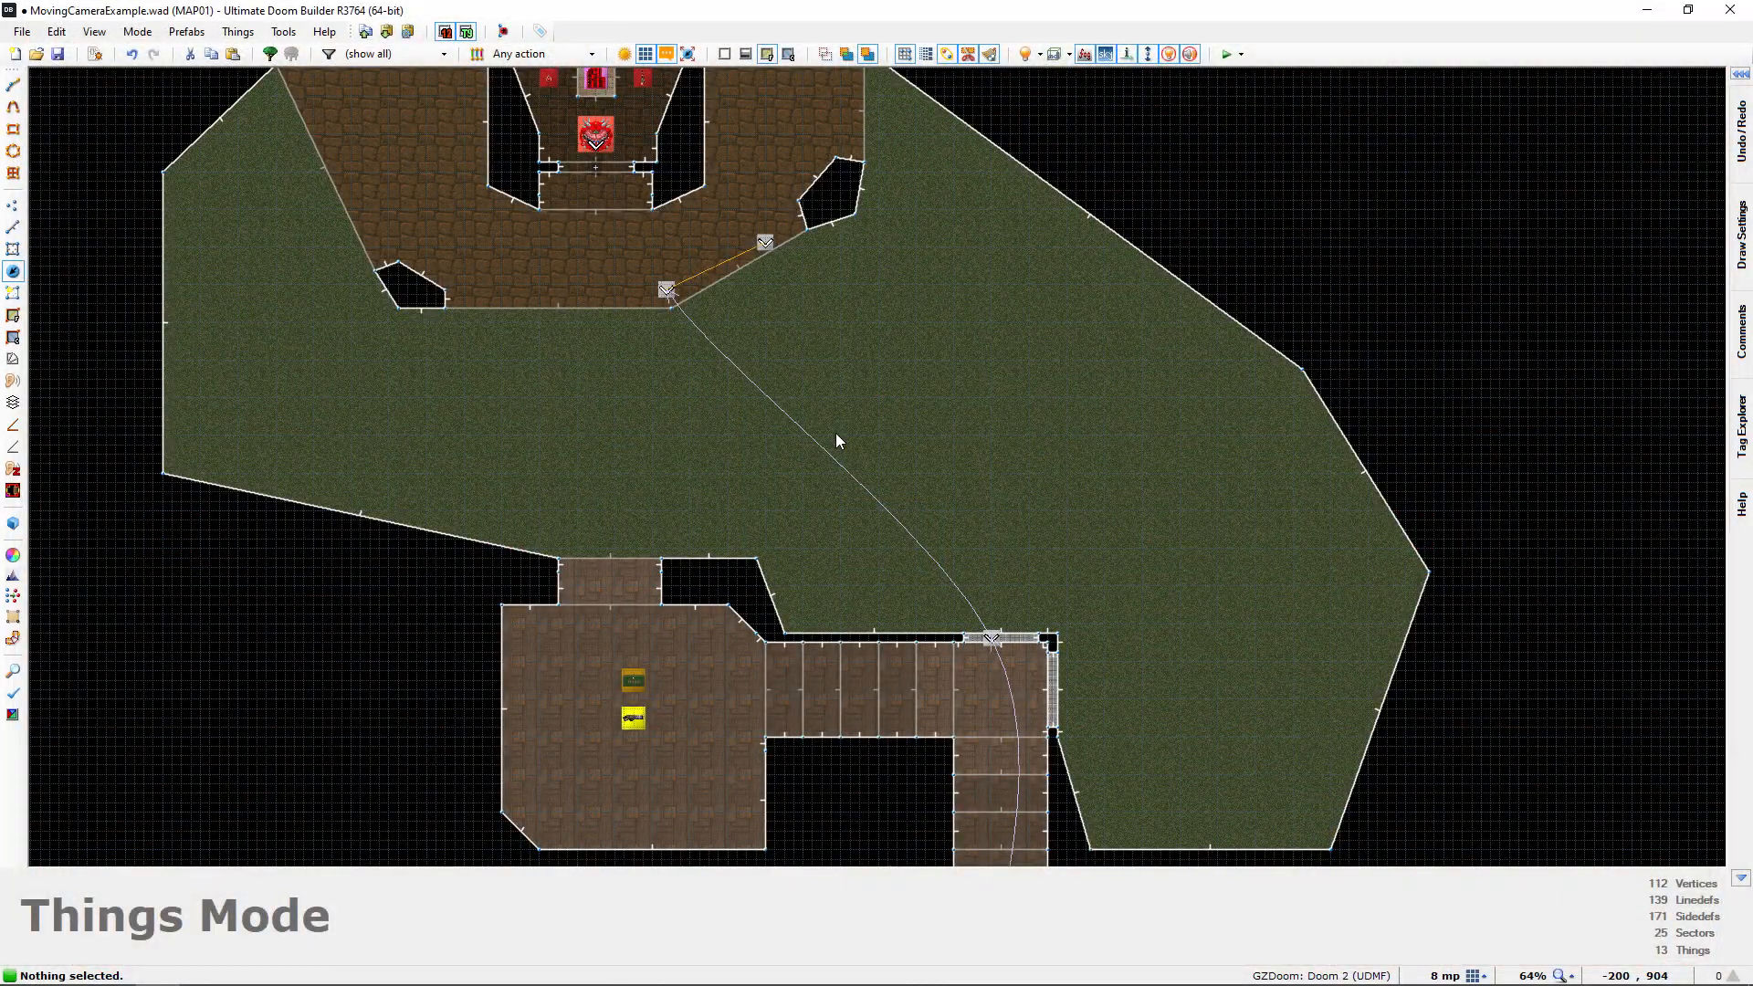
Return to the starting room and examine the doorway interpolation point and camera in 3D
{"action": "middle_click_drag", "start_coordinate": [835, 433], "coordinate": [737, 217]}
{"action": "middle_click_drag", "start_coordinate": [853, 562], "coordinate": [774, 309]}
{"action": "scroll", "coordinate": [841, 482], "scroll_direction": "up", "scroll_amount": 3}
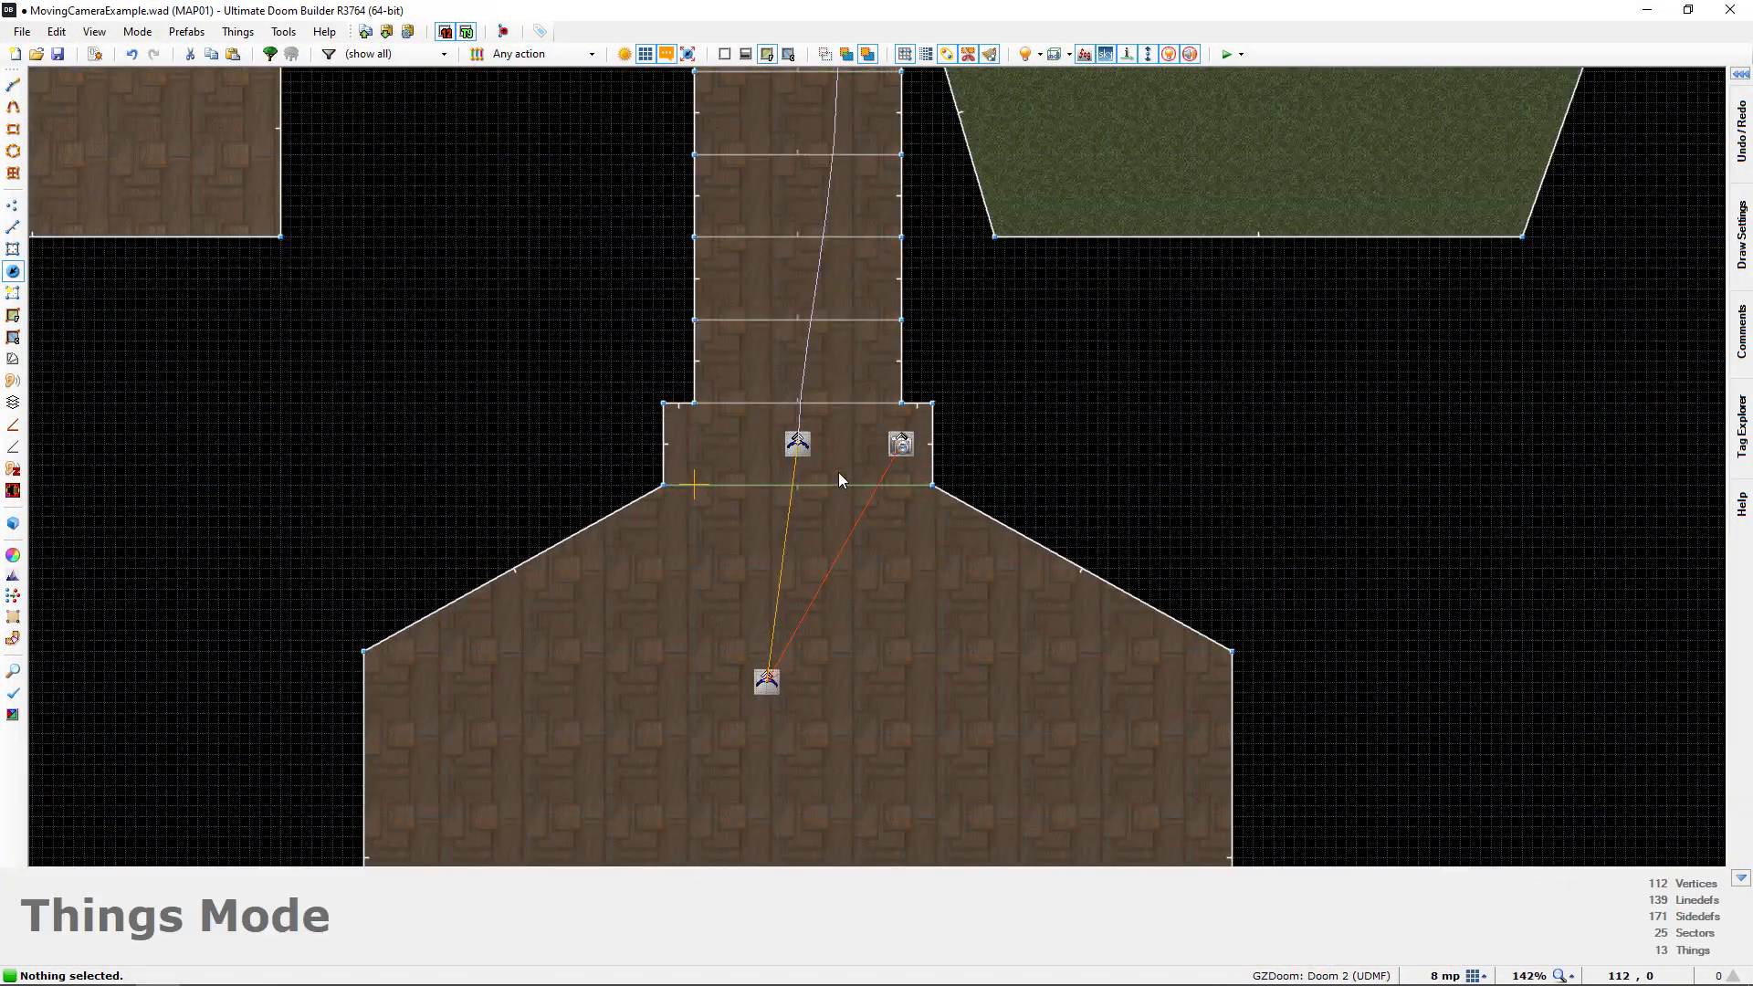
{"action": "middle_click_drag", "start_coordinate": [726, 465], "coordinate": [742, 380]}
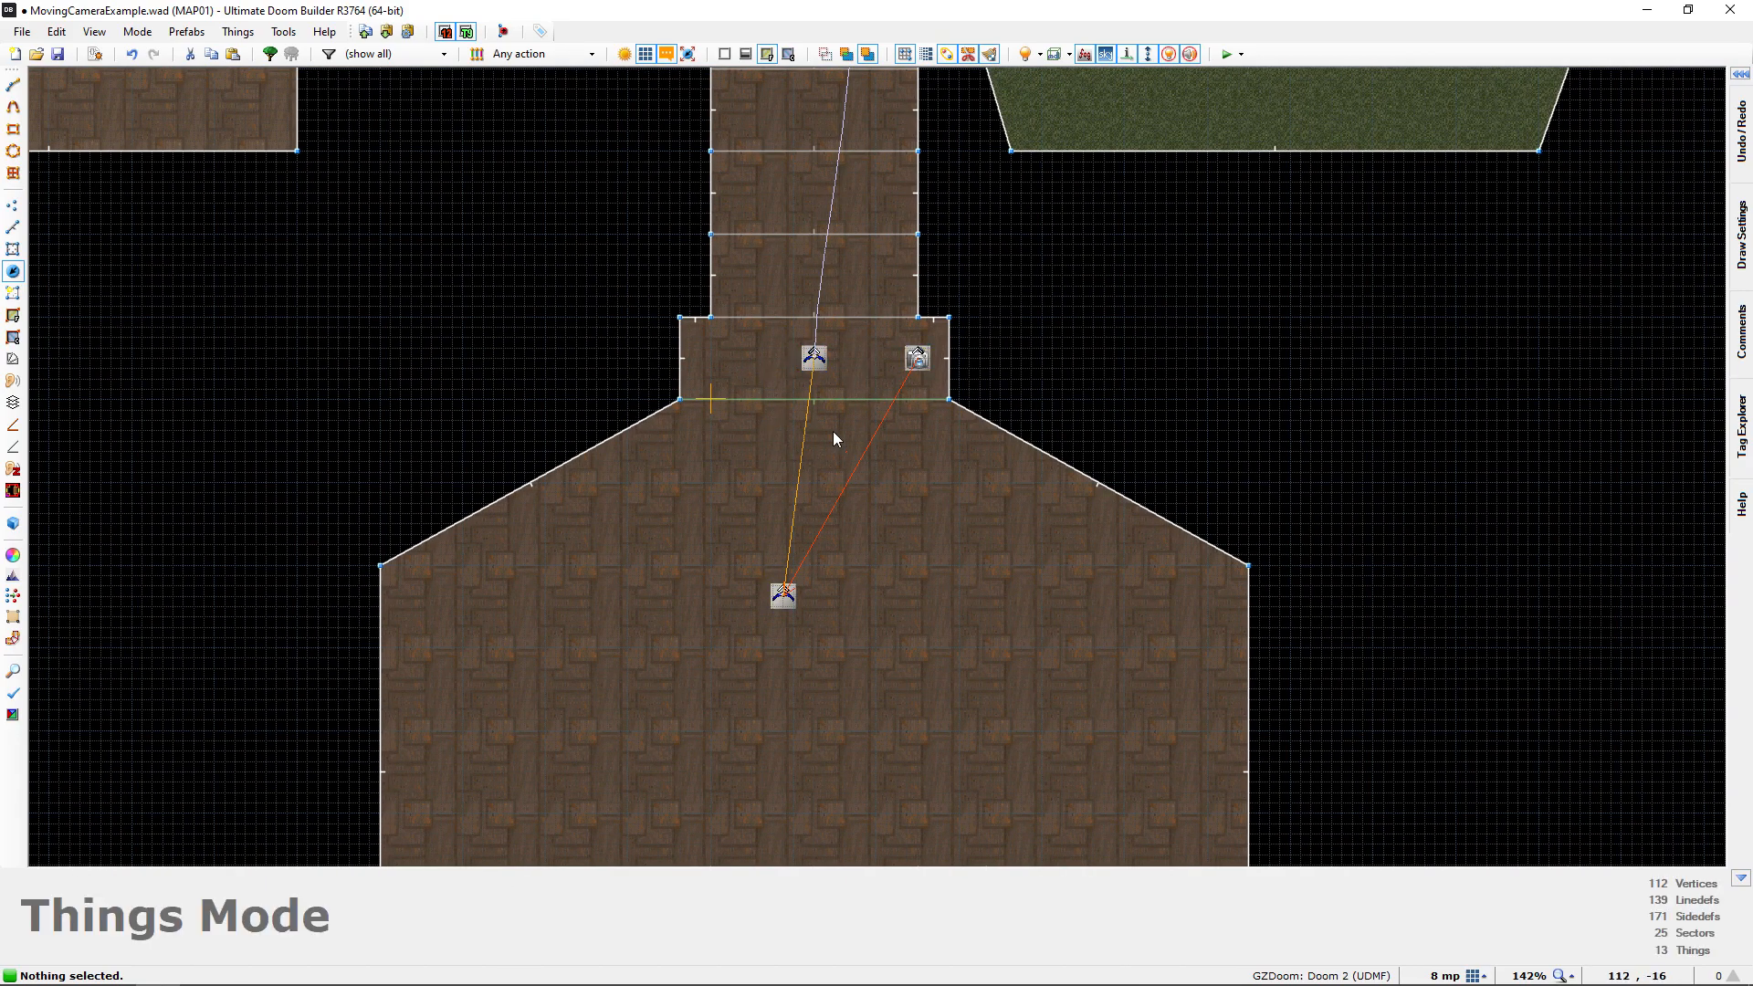
{"action": "middle_click_drag", "start_coordinate": [747, 381], "coordinate": [739, 363]}
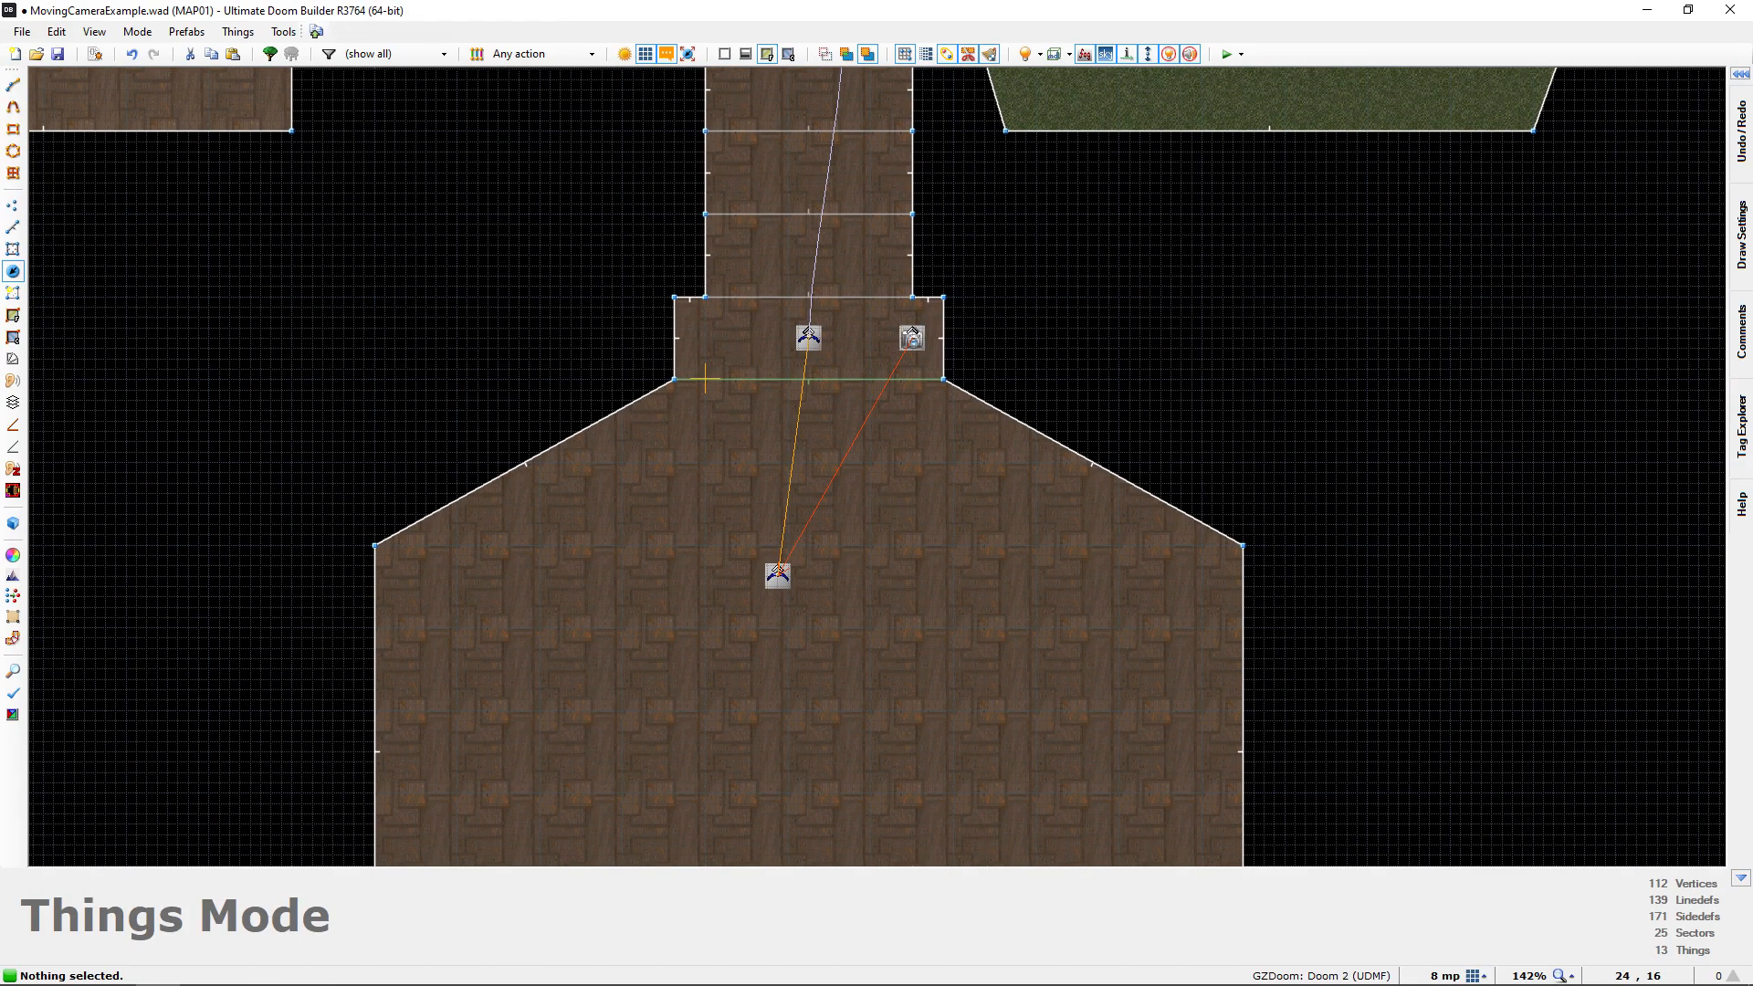
{"action": "key", "text": "w"}
{"action": "key", "text": "d"}
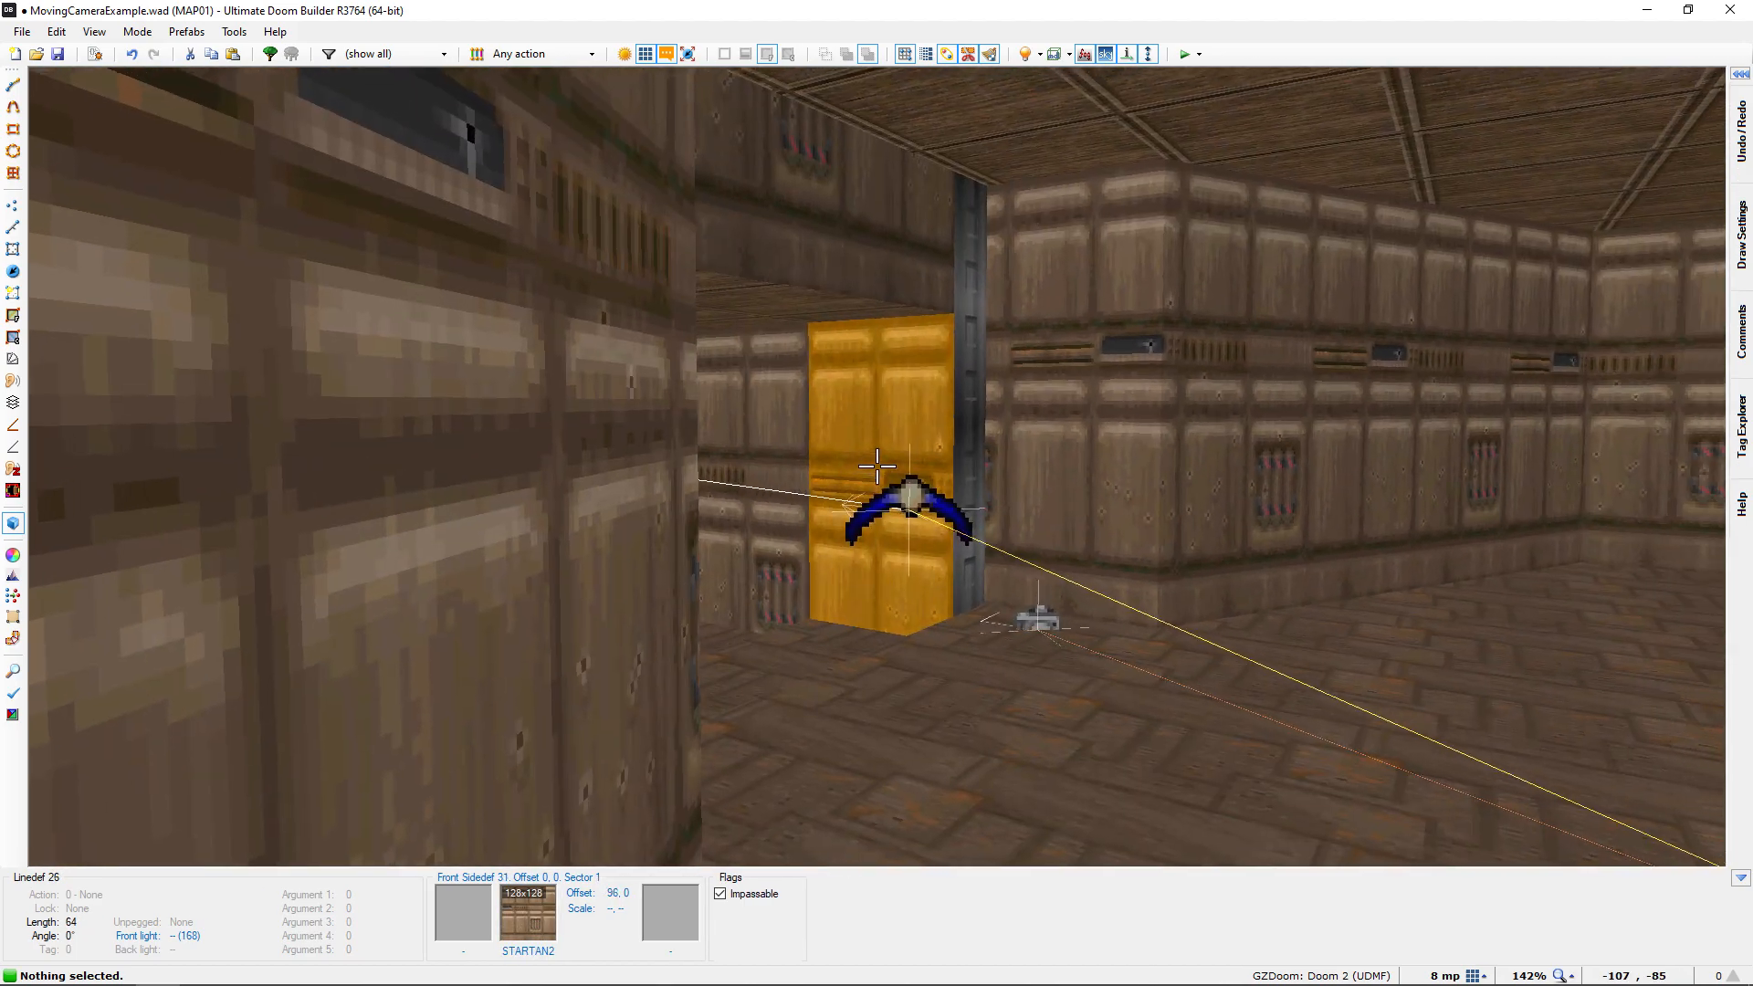
{"action": "key", "text": "e"}
{"action": "key", "text": "d"}
{"action": "key", "text": "e"}
{"action": "key", "text": "d"}
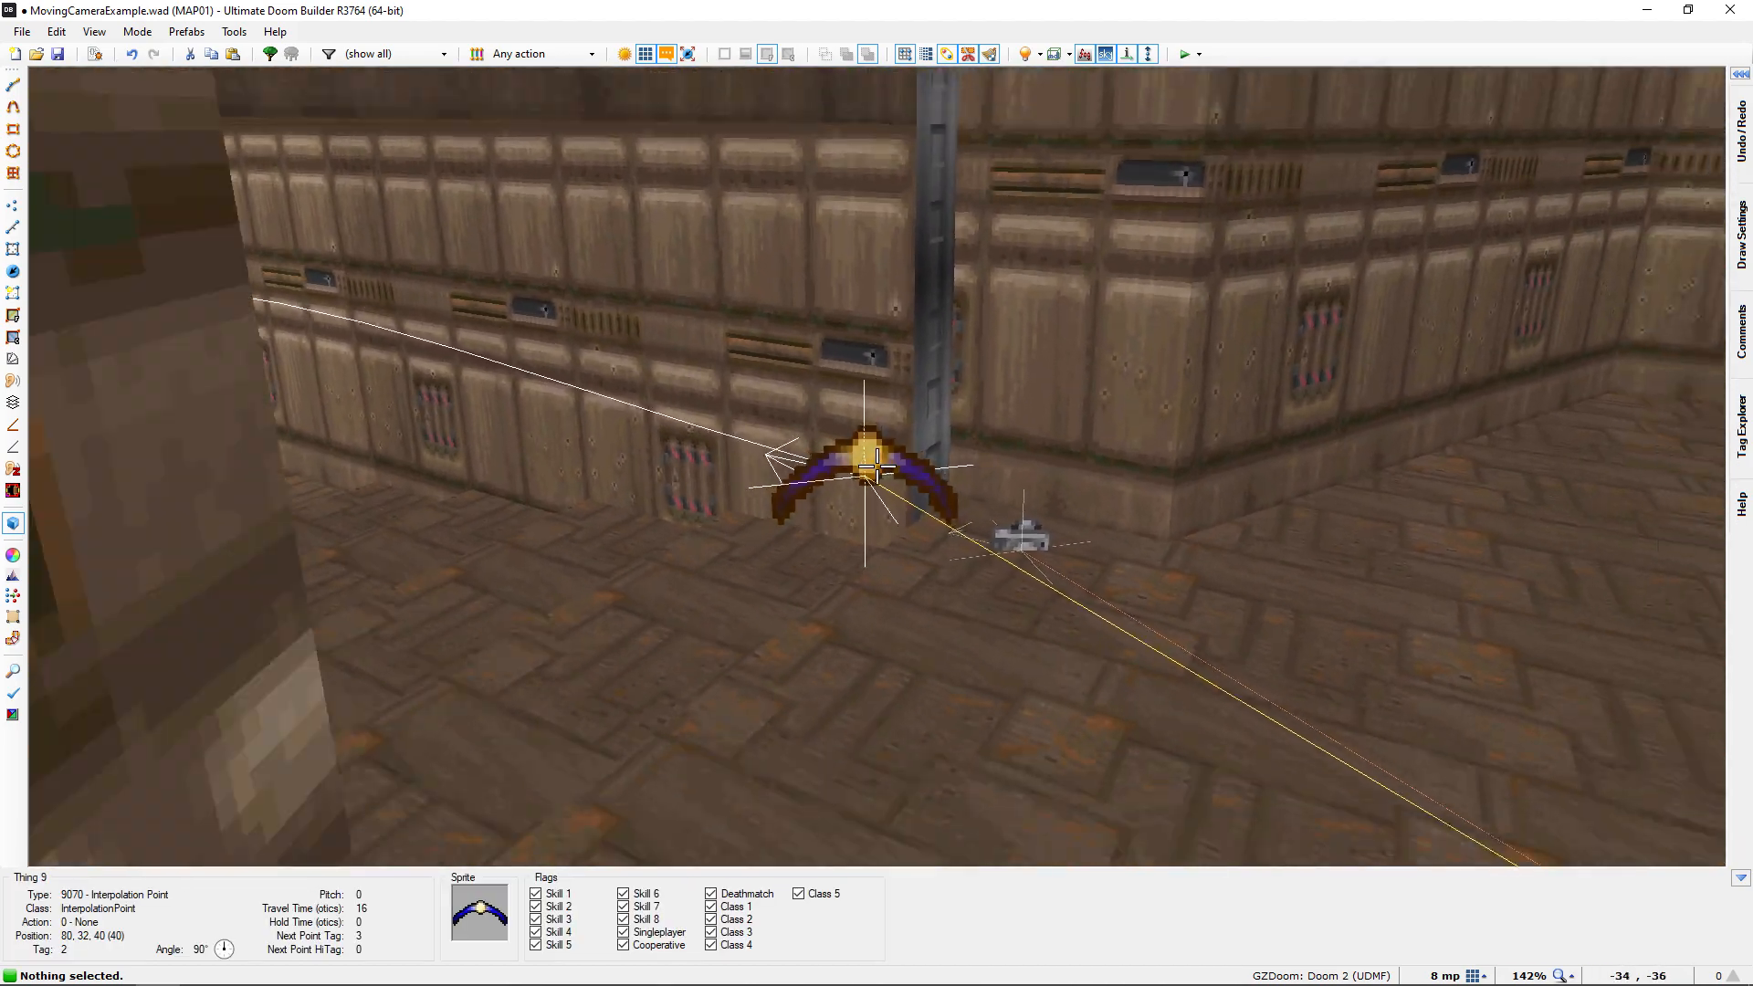
{"action": "key", "text": "e"}
{"action": "key", "text": "f"}
{"action": "key", "text": "s"}
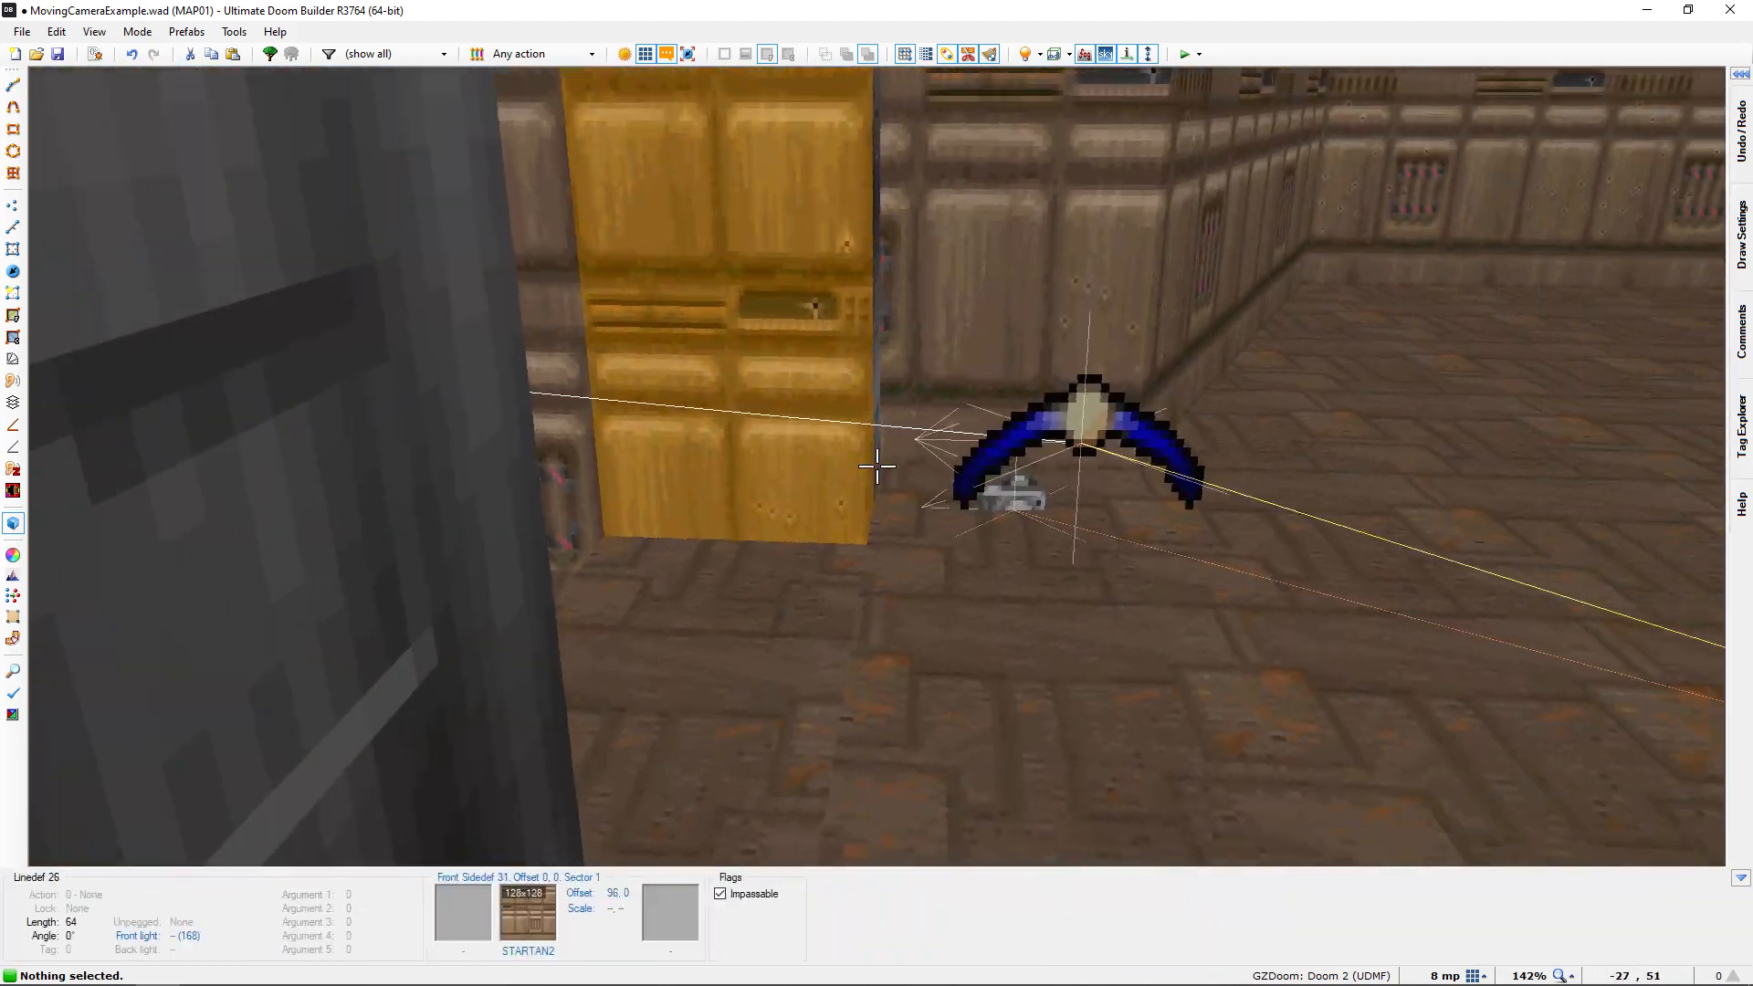
Check the doorway interpolation point's facing direction up close, from the side and from behind along the hallway
{"action": "key", "text": "e"}
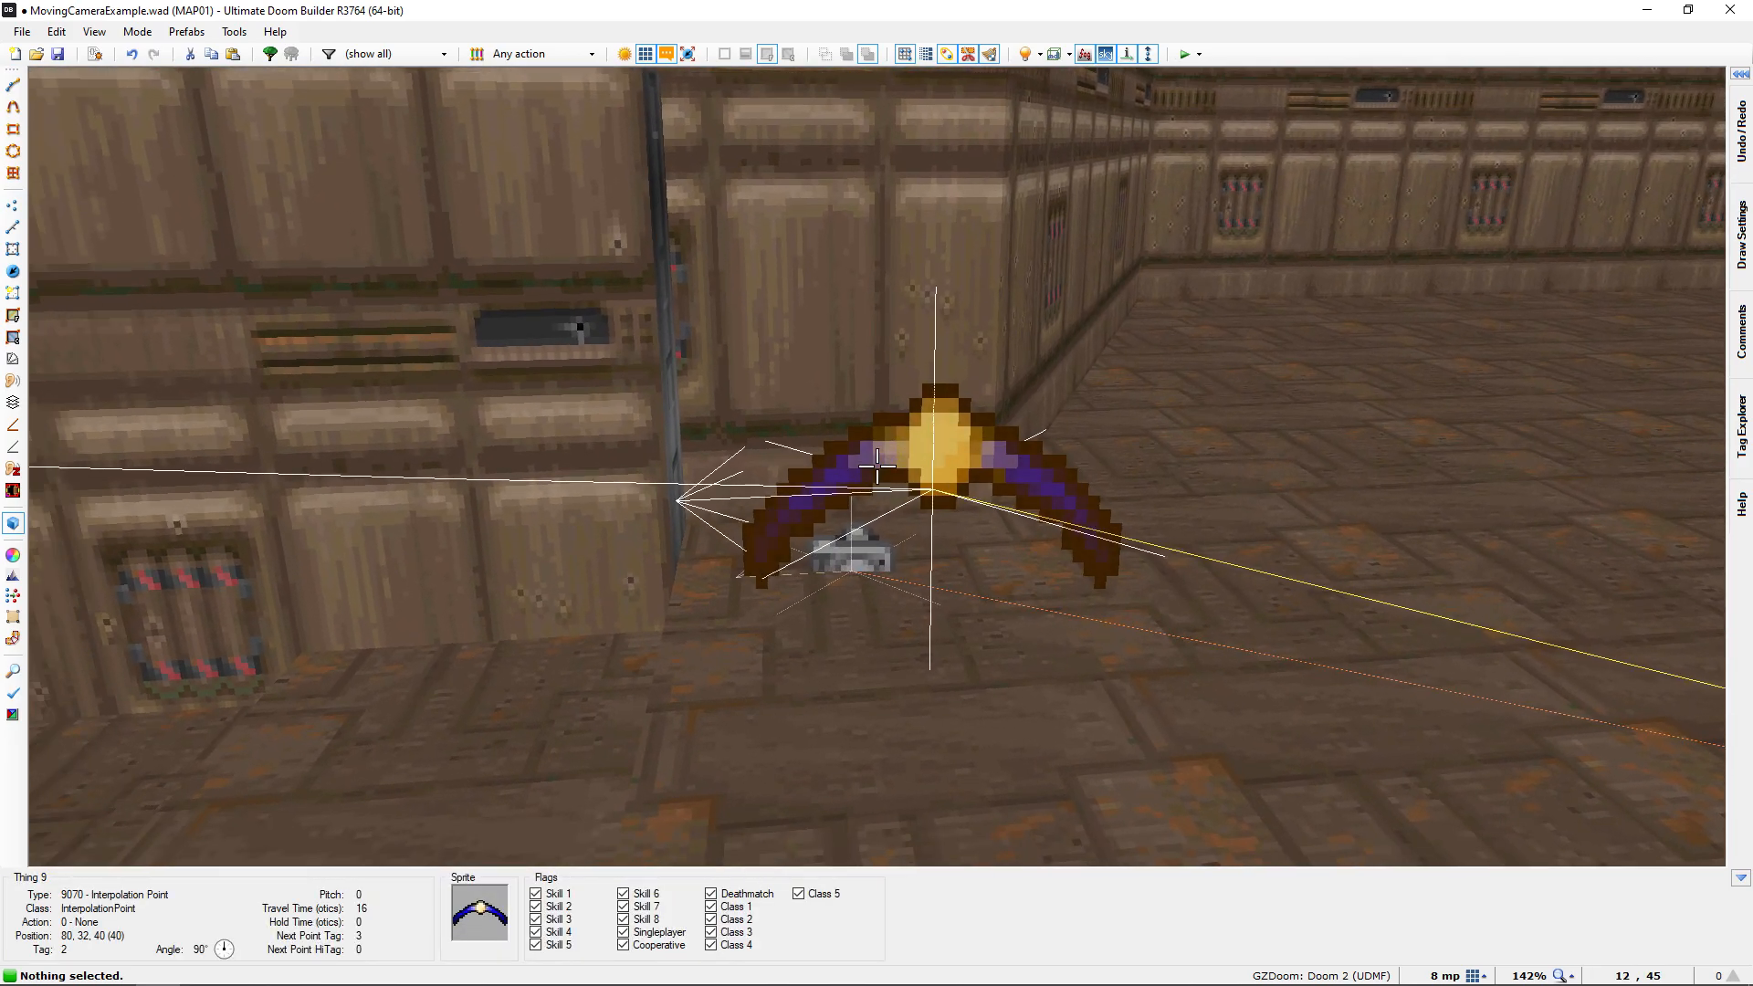
{"action": "key", "text": "d"}
{"action": "key", "text": "e"}
{"action": "key", "text": "s"}
{"action": "key", "text": "e"}
{"action": "key", "text": "d"}
{"action": "key", "text": "e"}
{"action": "key", "text": "f"}
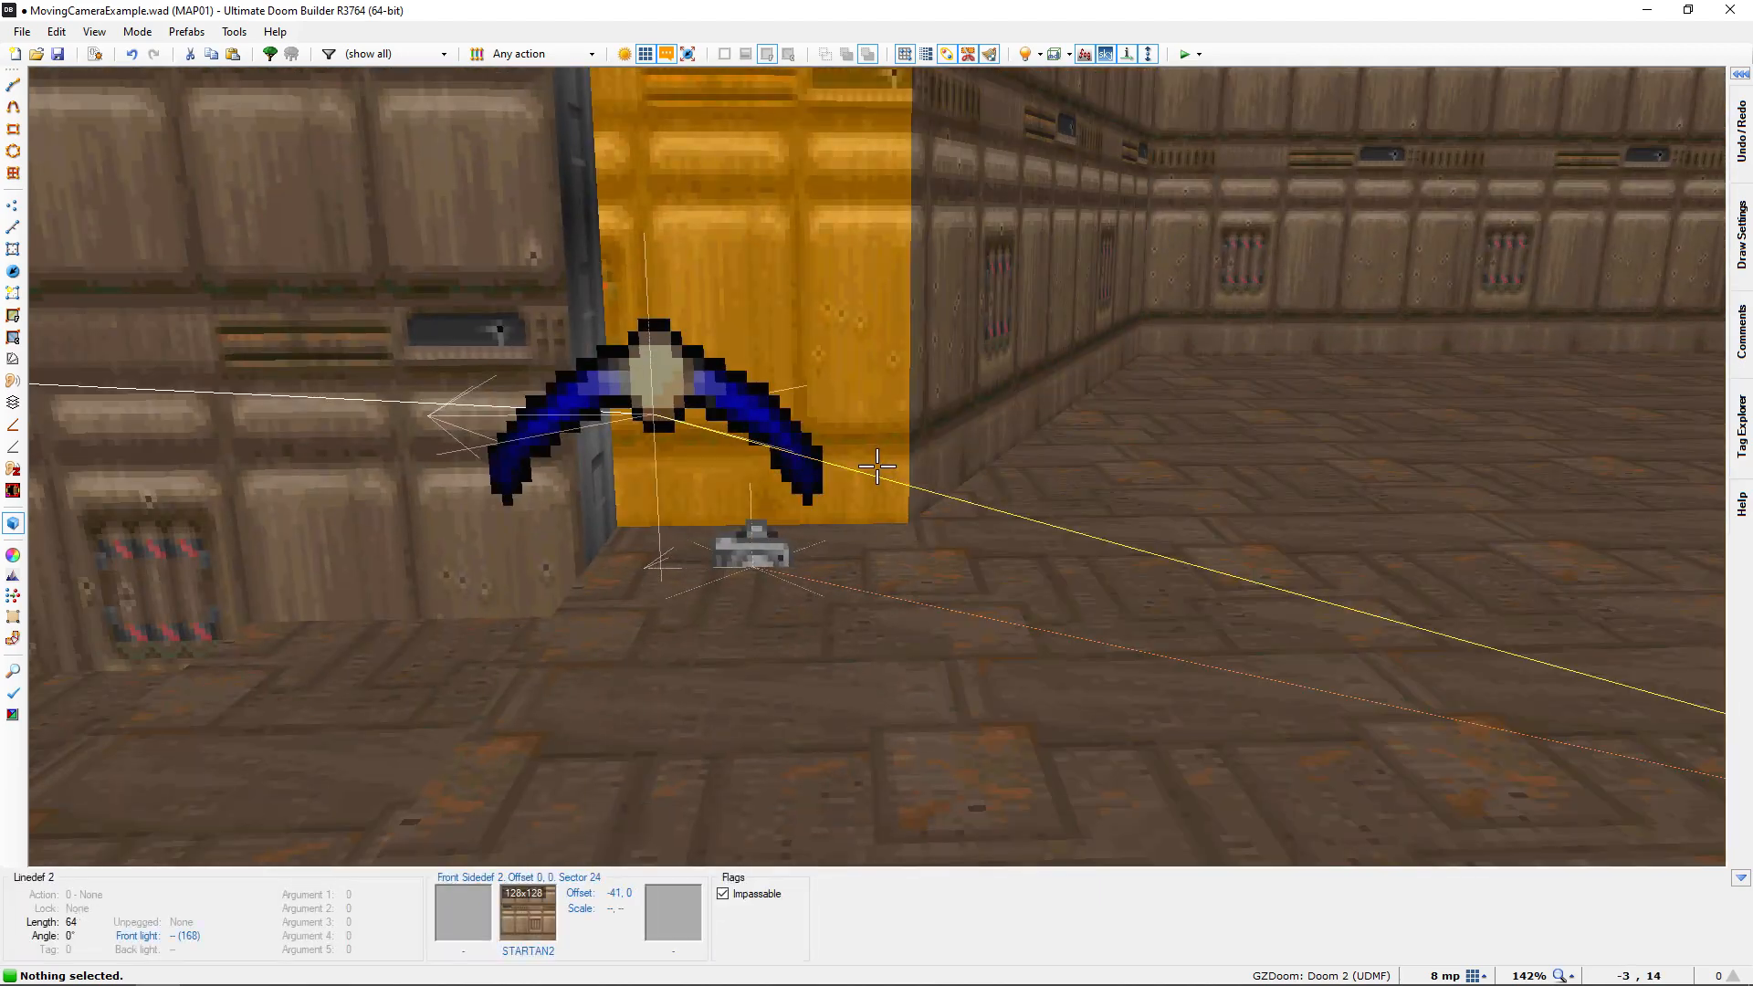
{"action": "key", "text": "e"}
{"action": "key", "text": "d"}
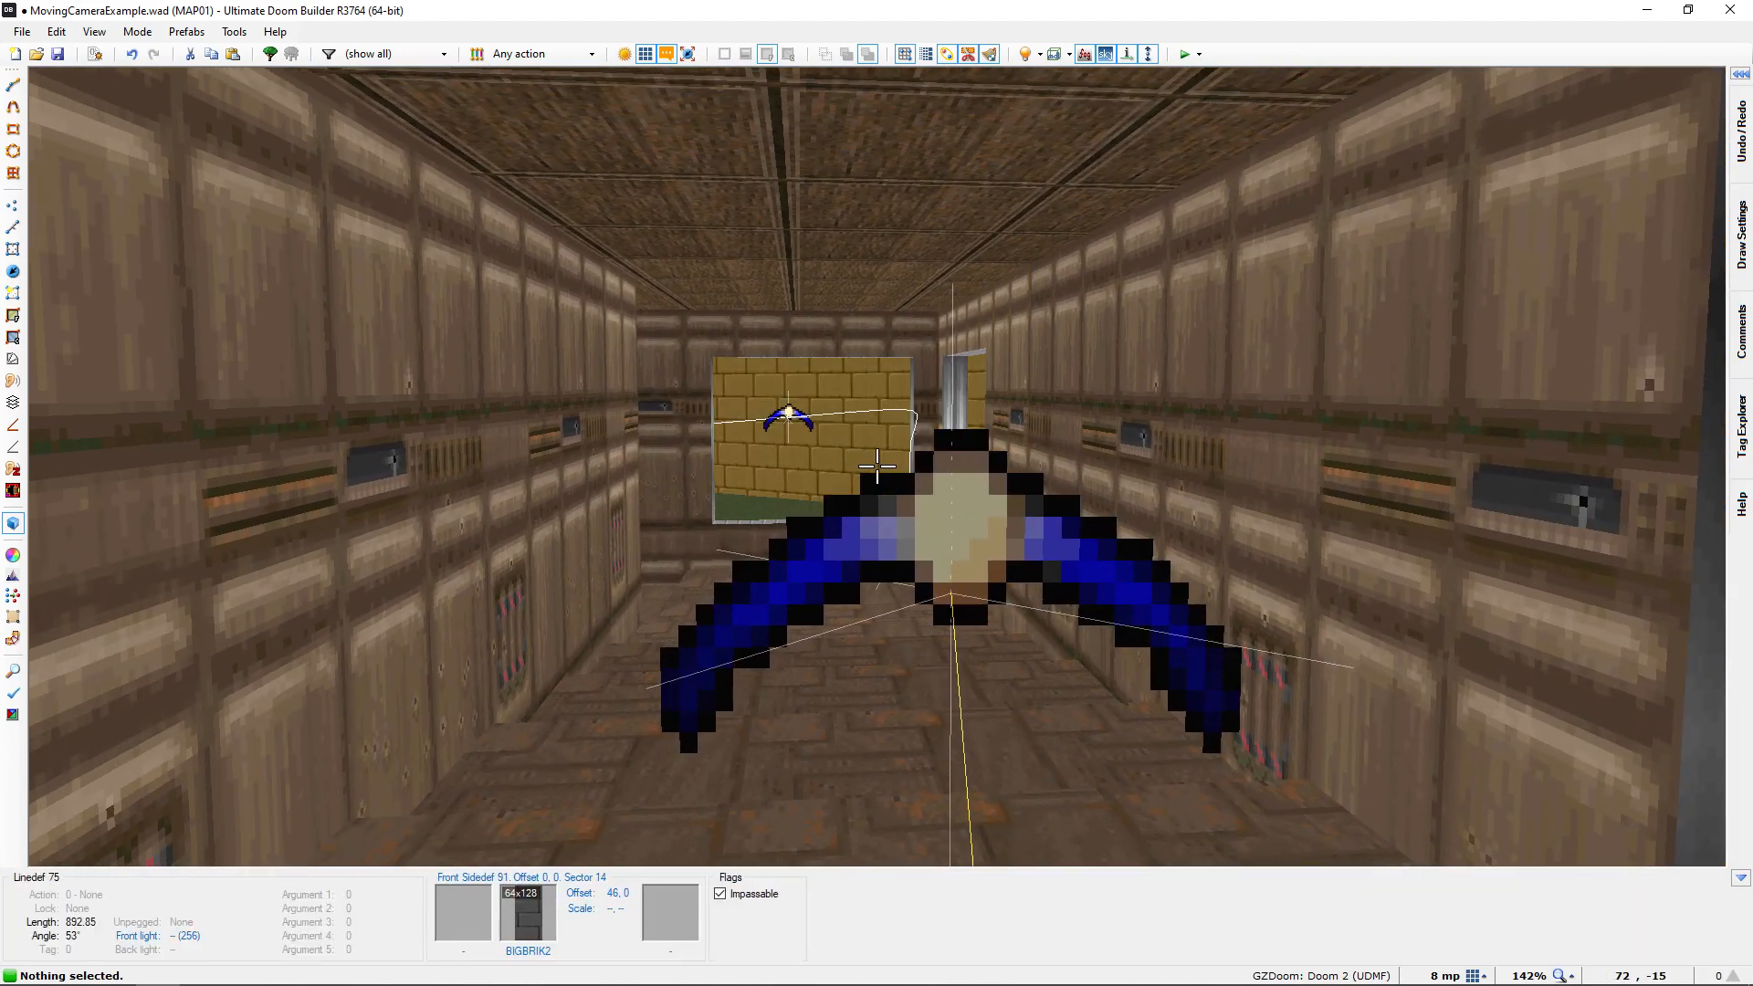
Trace the camera path in 3D from the doorway past the window point to the two points by the lion-head door
{"action": "key", "text": "e"}
{"action": "key", "text": "e"}
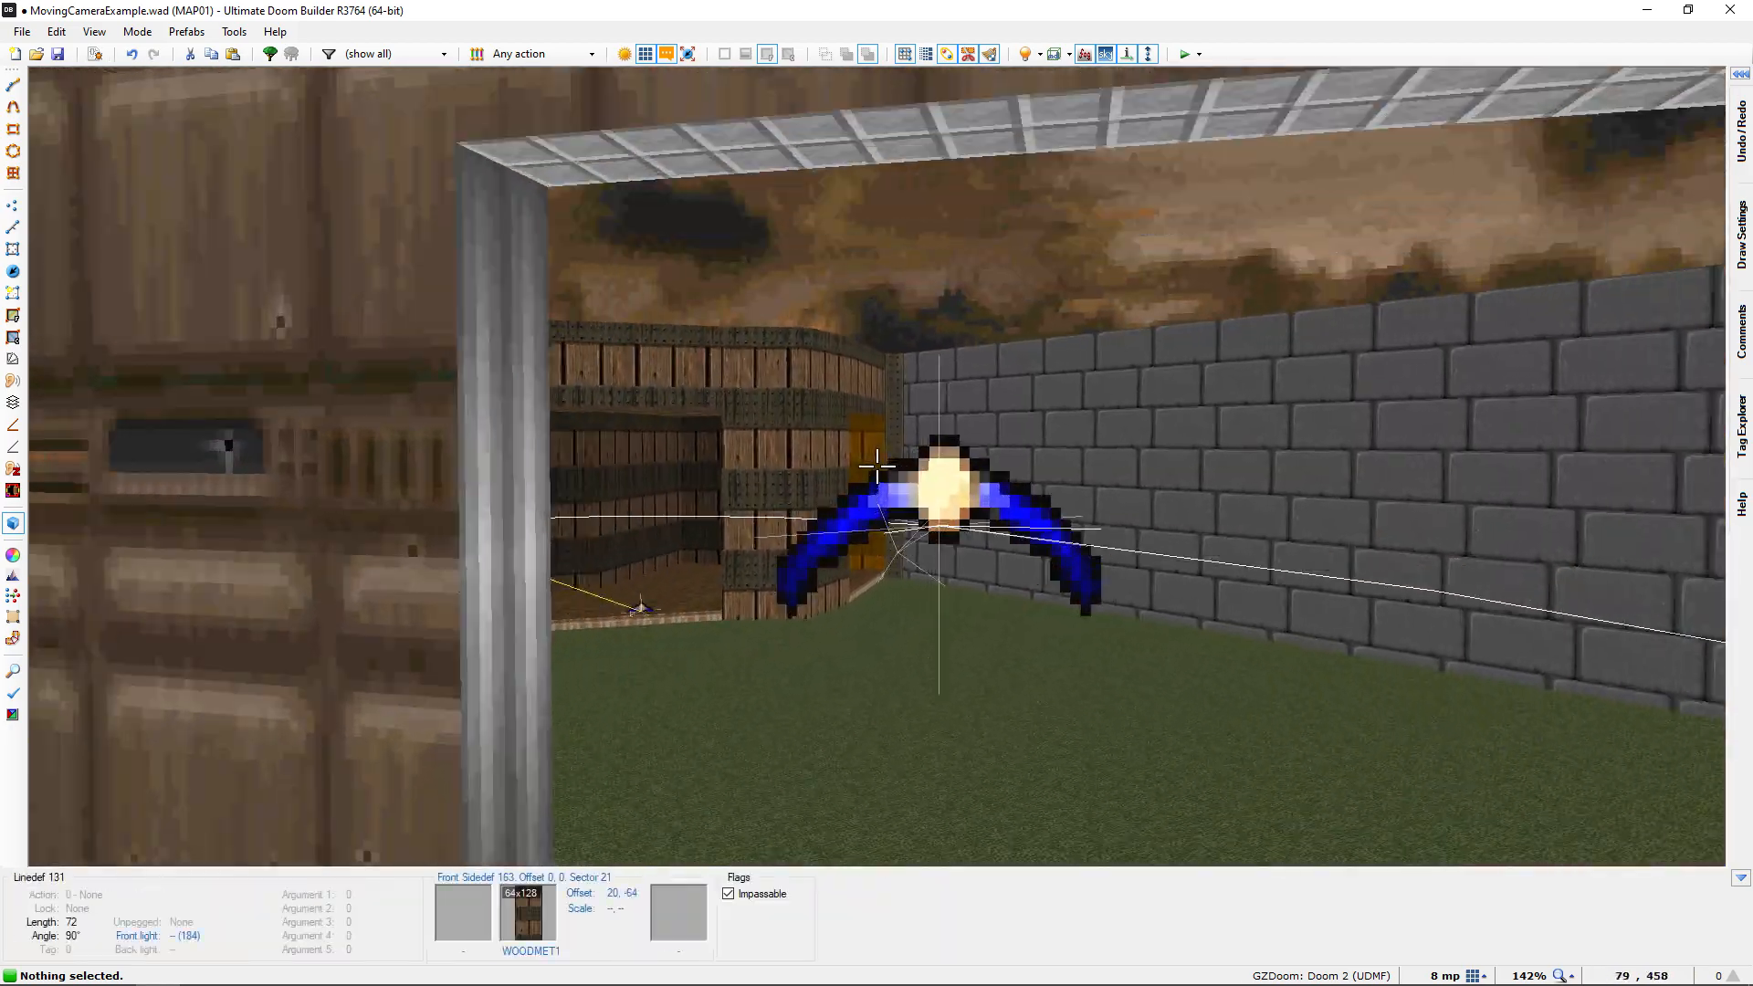
{"action": "key", "text": "e"}
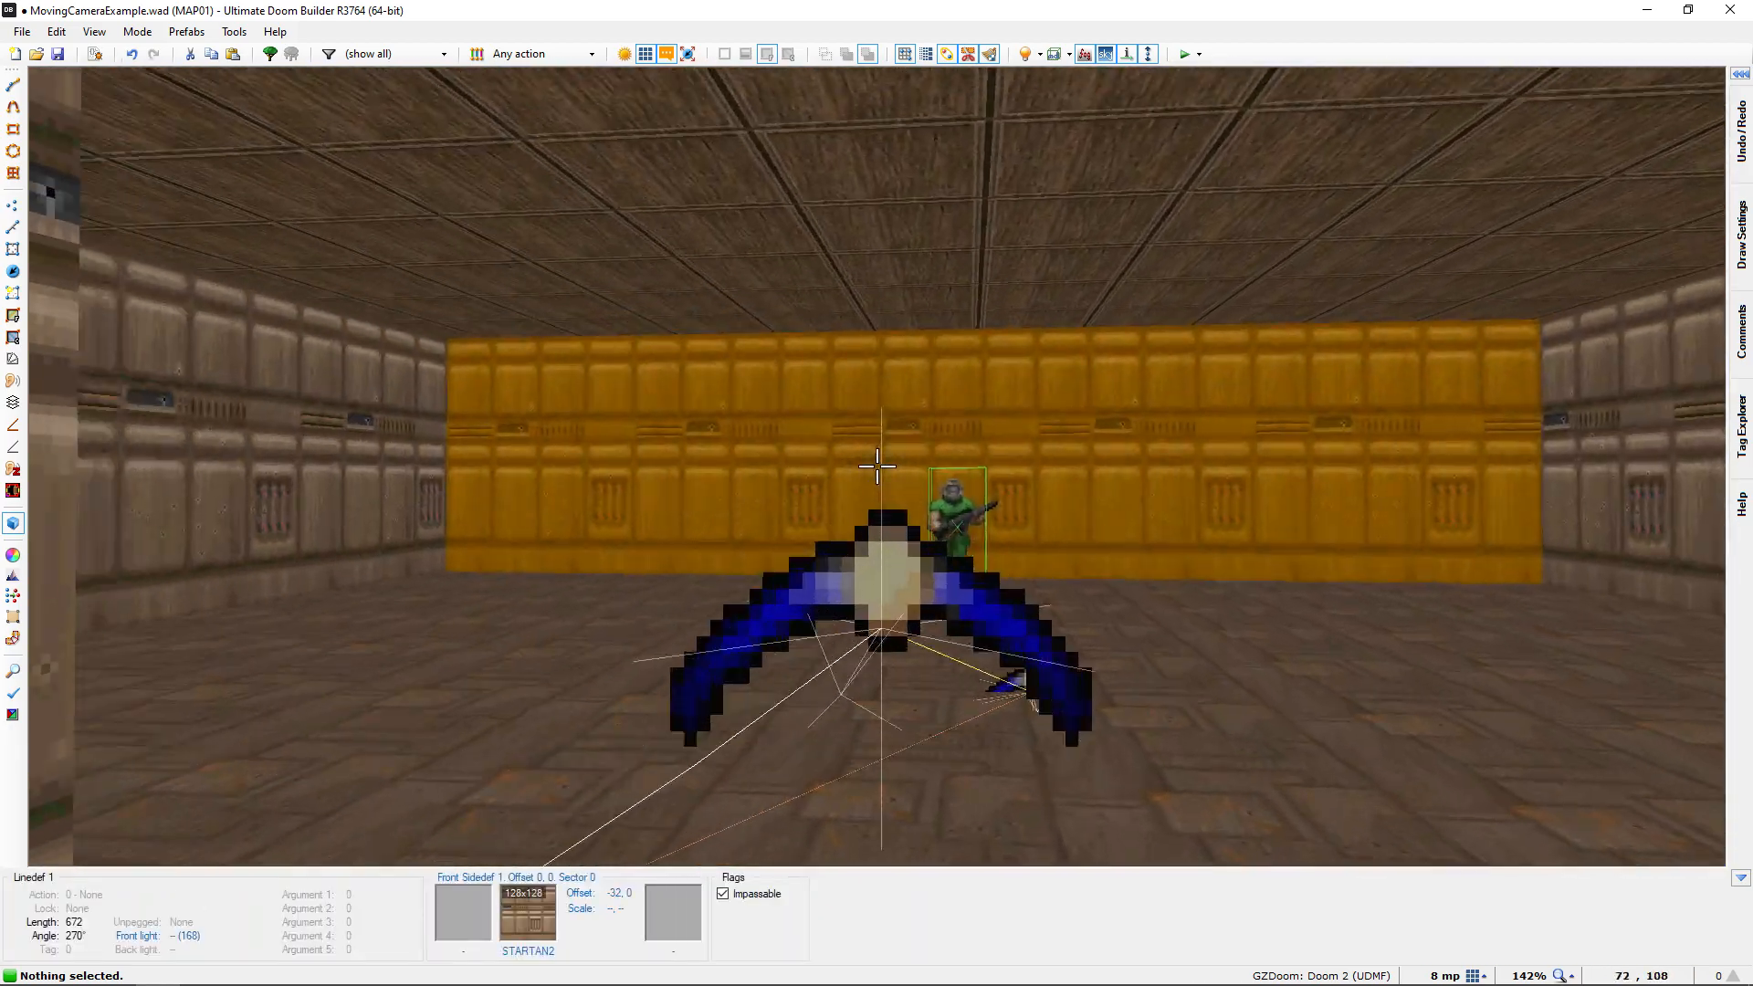
{"action": "key", "text": "d"}
{"action": "key", "text": "f"}
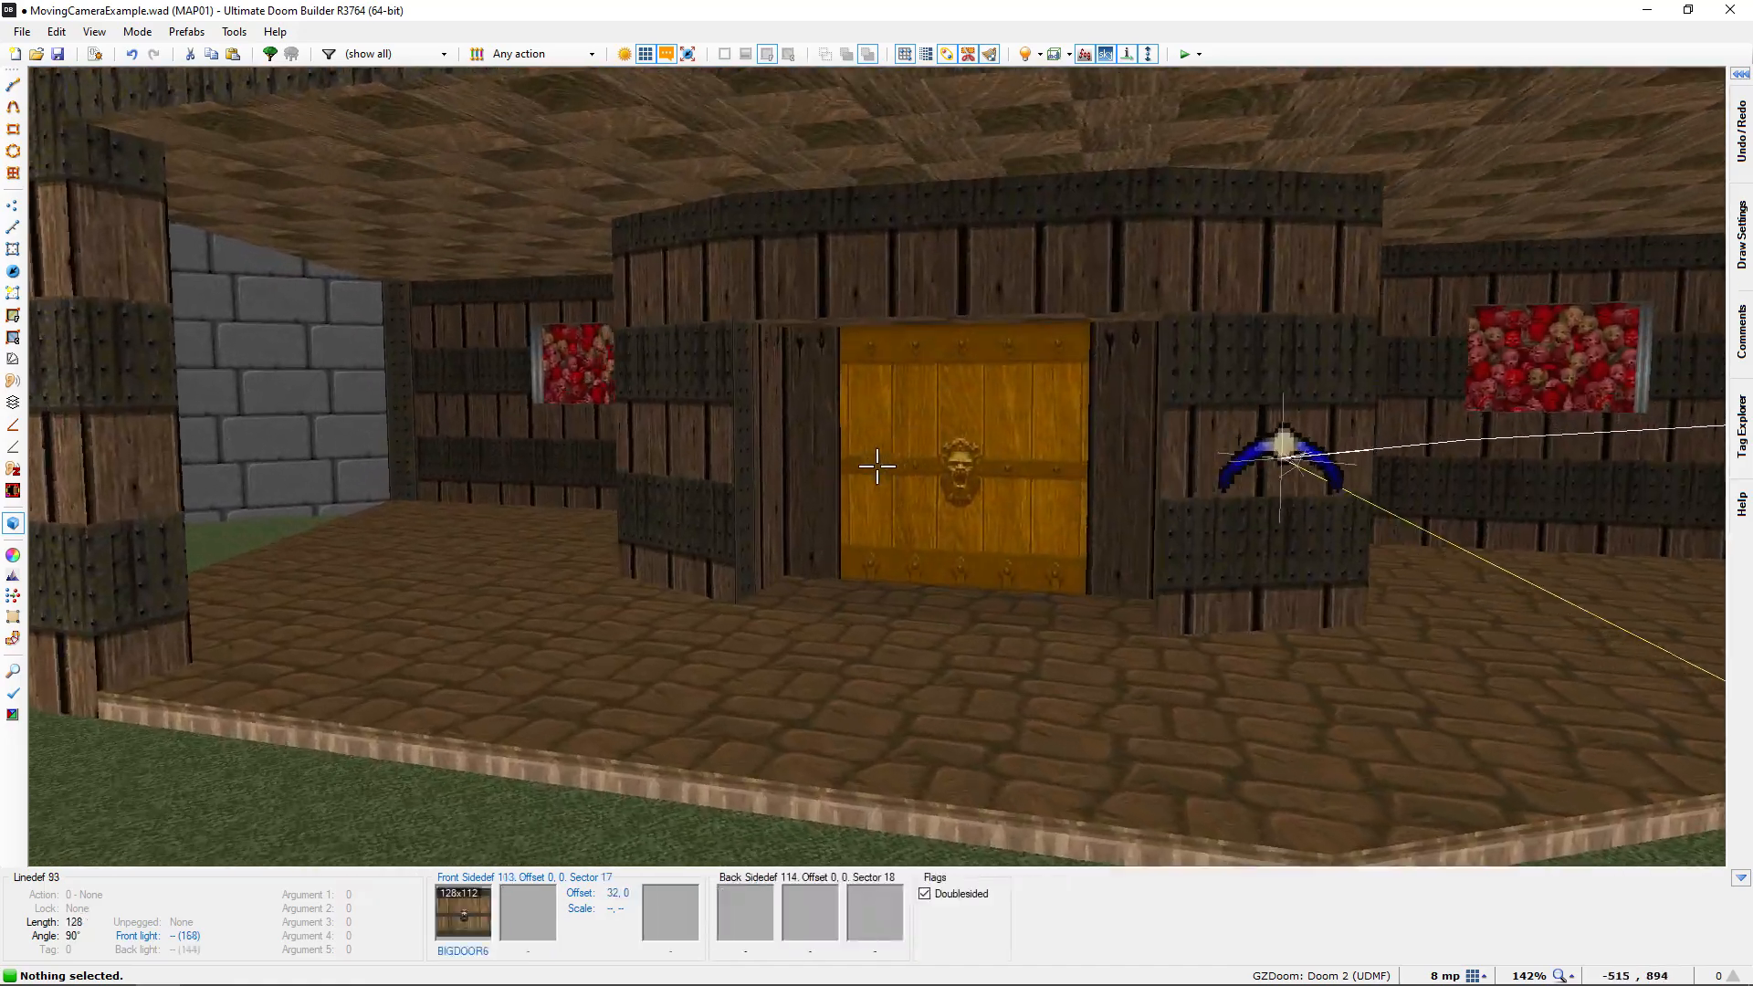
{"action": "key", "text": "d"}
{"action": "key", "text": "f"}
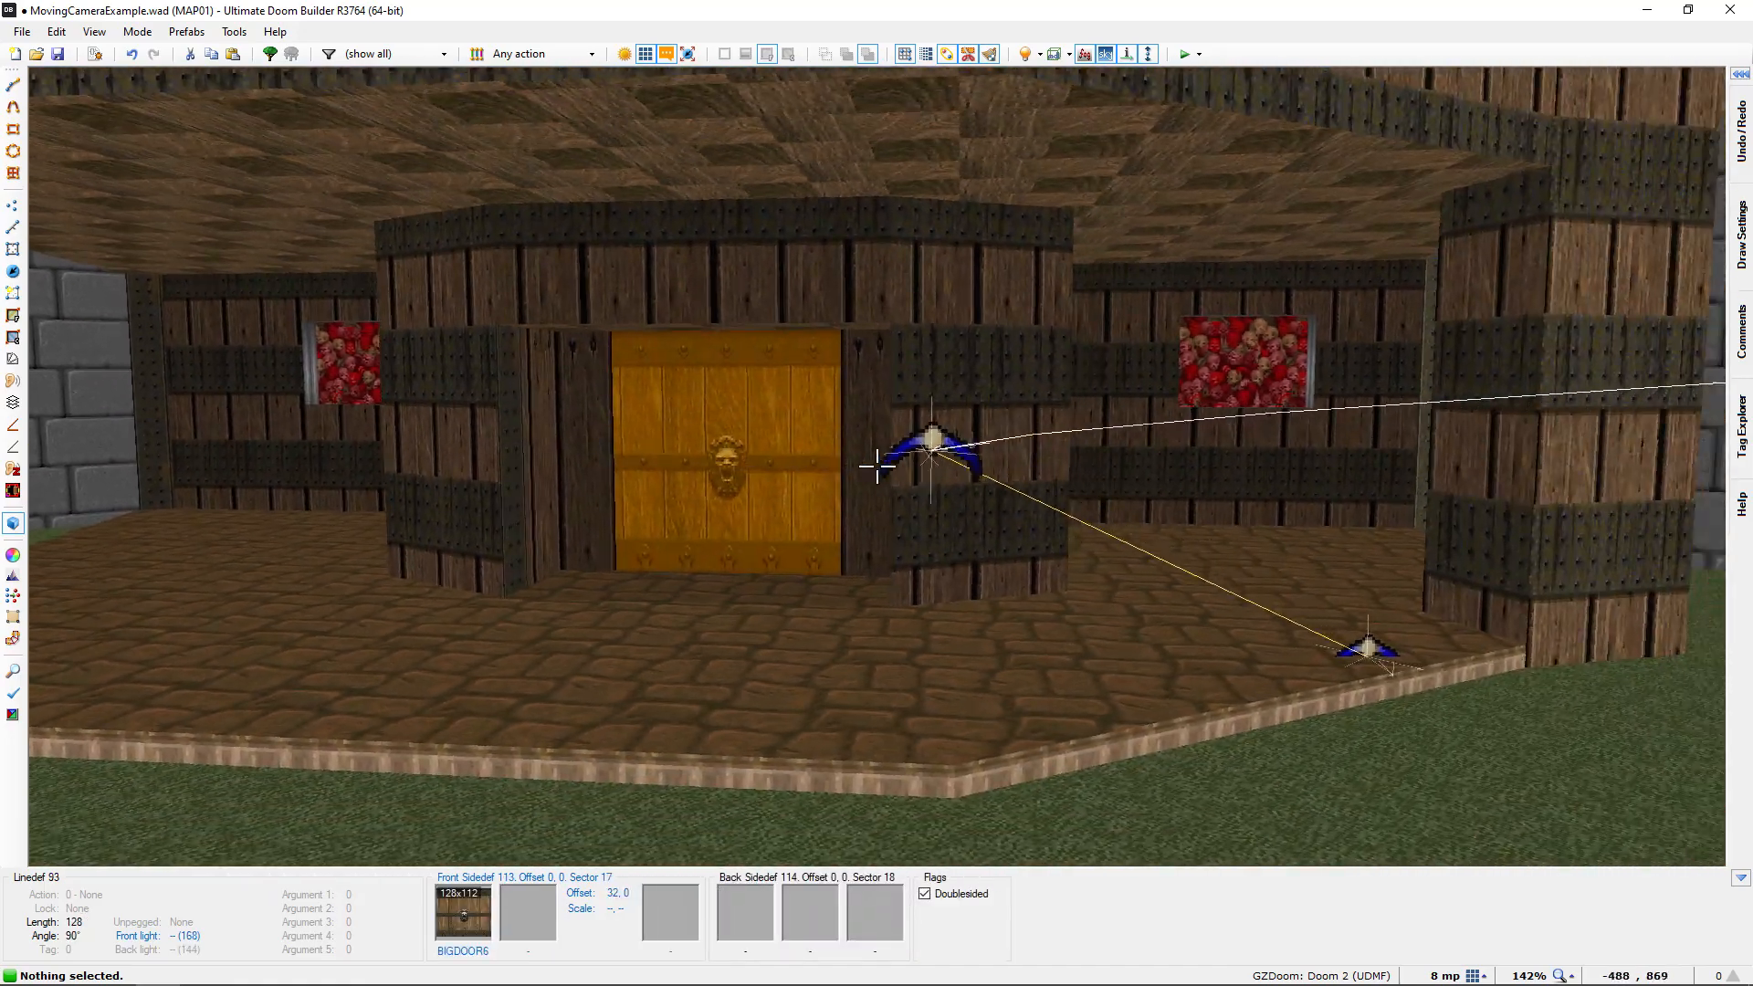
{"action": "key", "text": "e"}
{"action": "key", "text": "d"}
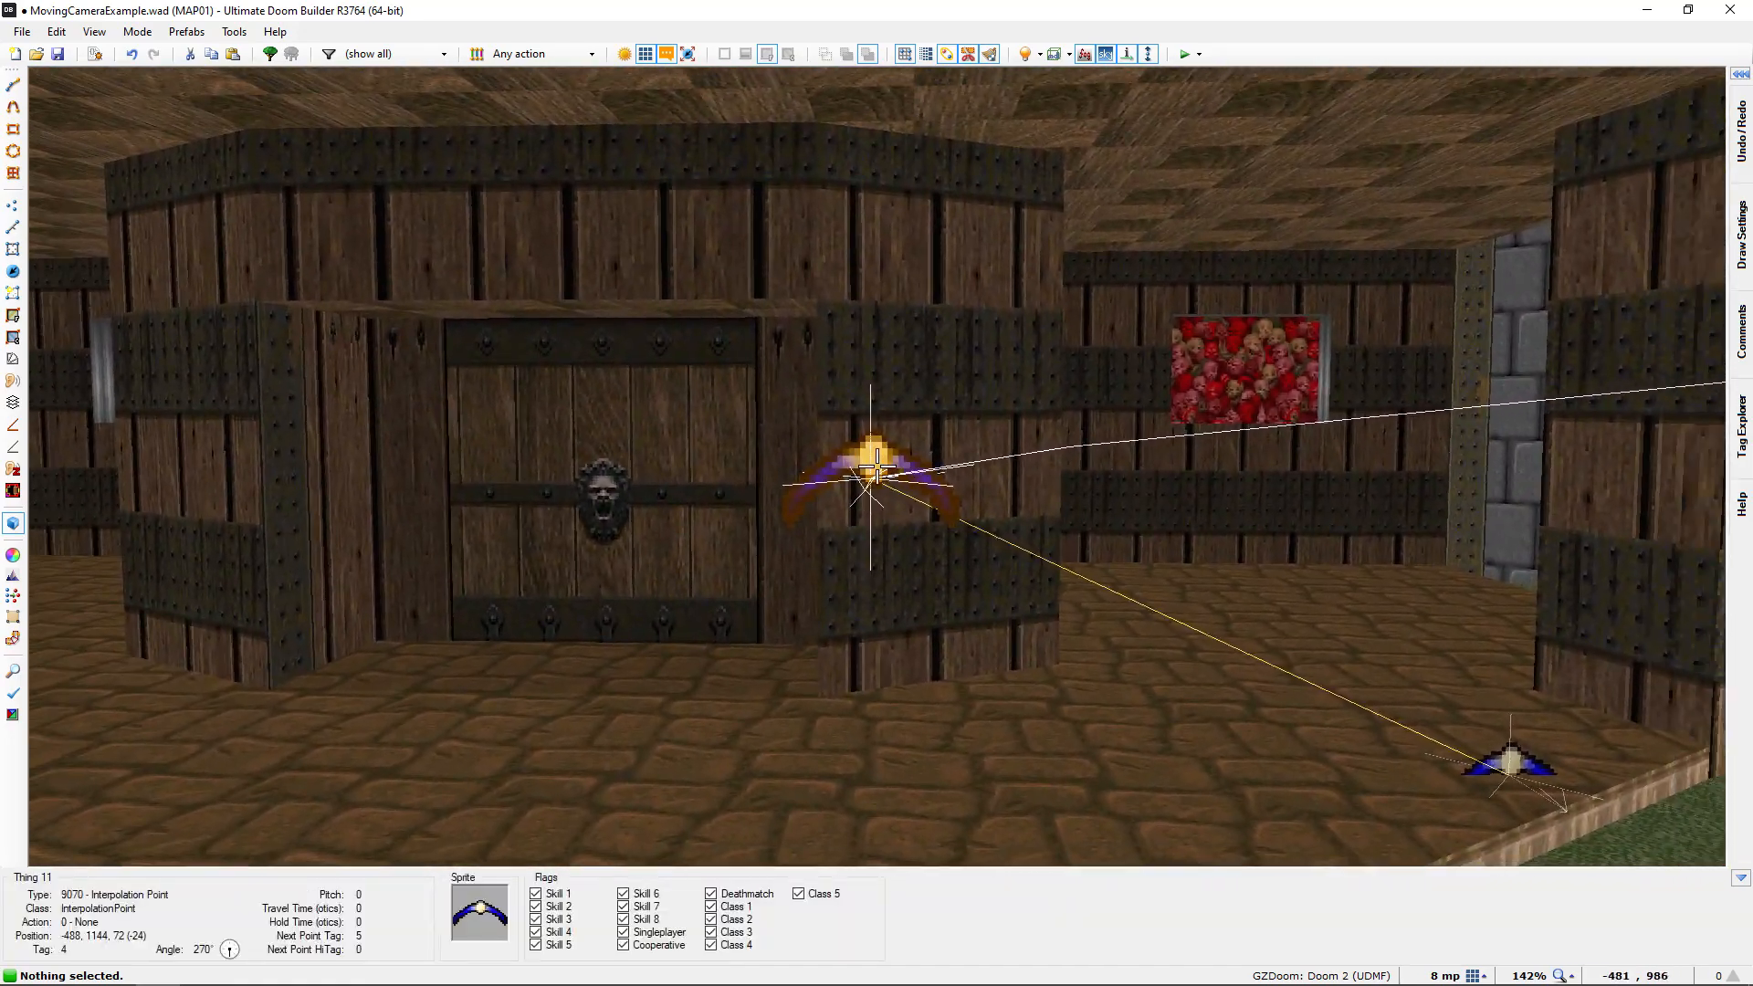
Inspect the lion-head door, the Cacodemon behind it and the ammo room in 3D, and return to the 2D map
{"action": "key", "text": "s"}
{"action": "key", "text": "e"}
{"action": "key", "text": "e"}
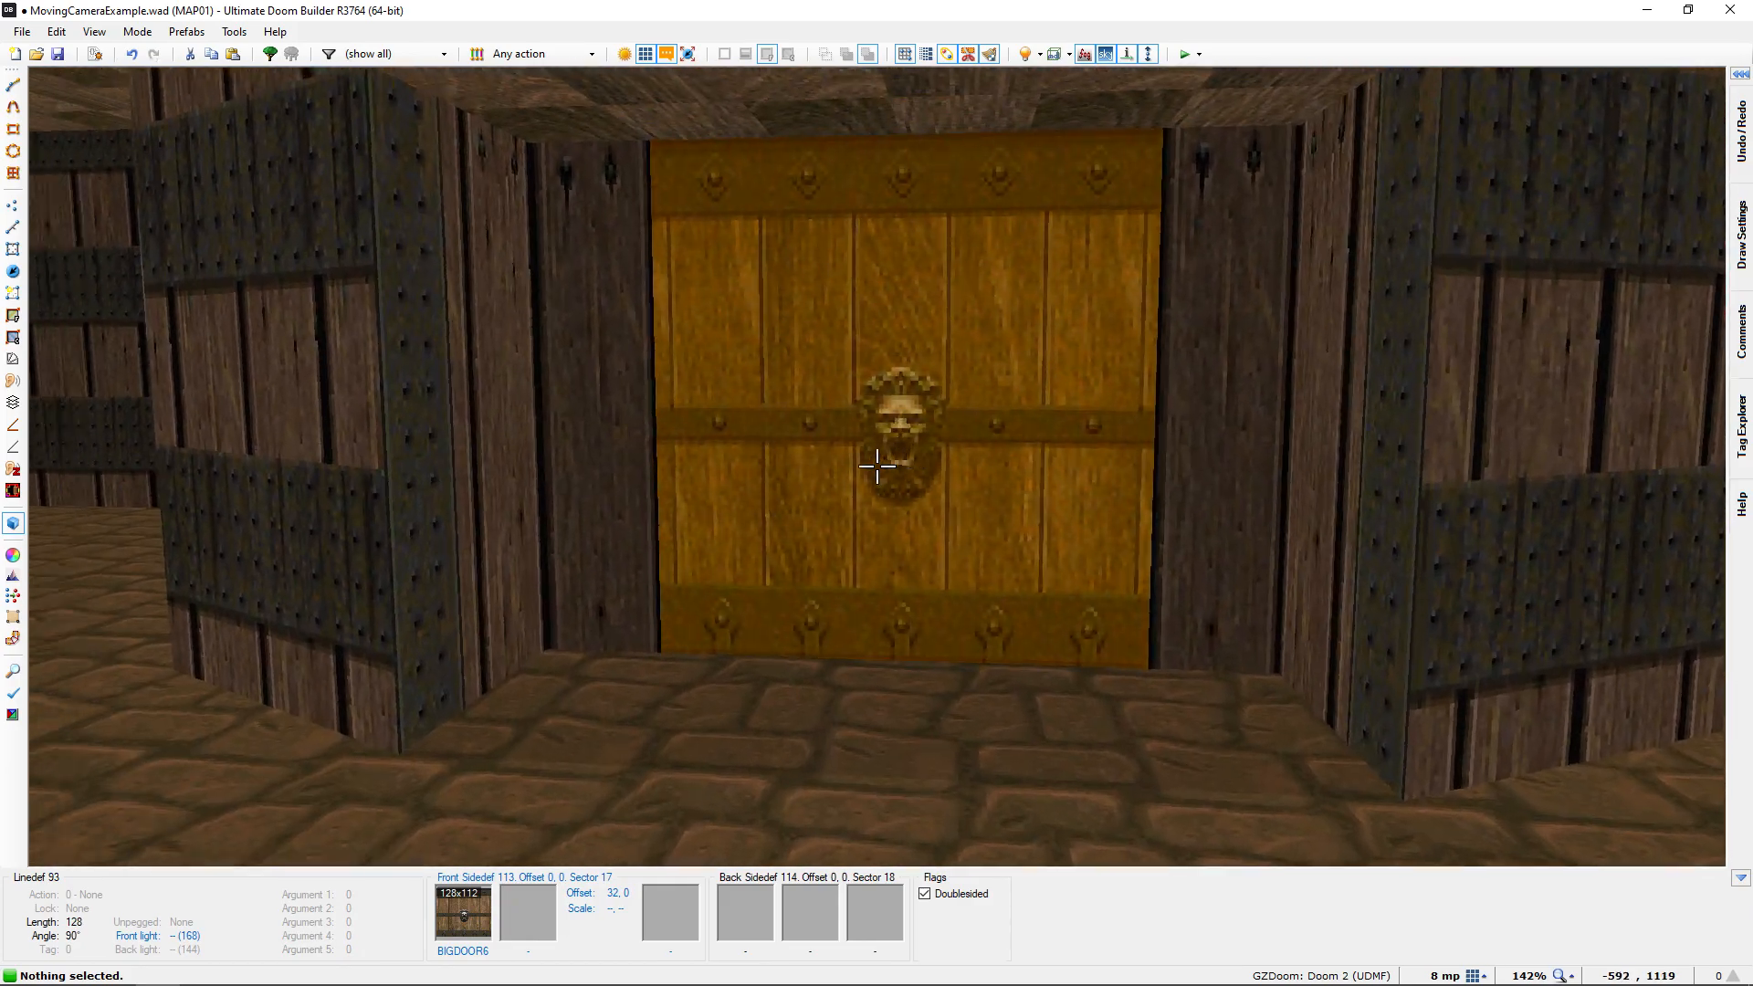
{"action": "key", "text": "e"}
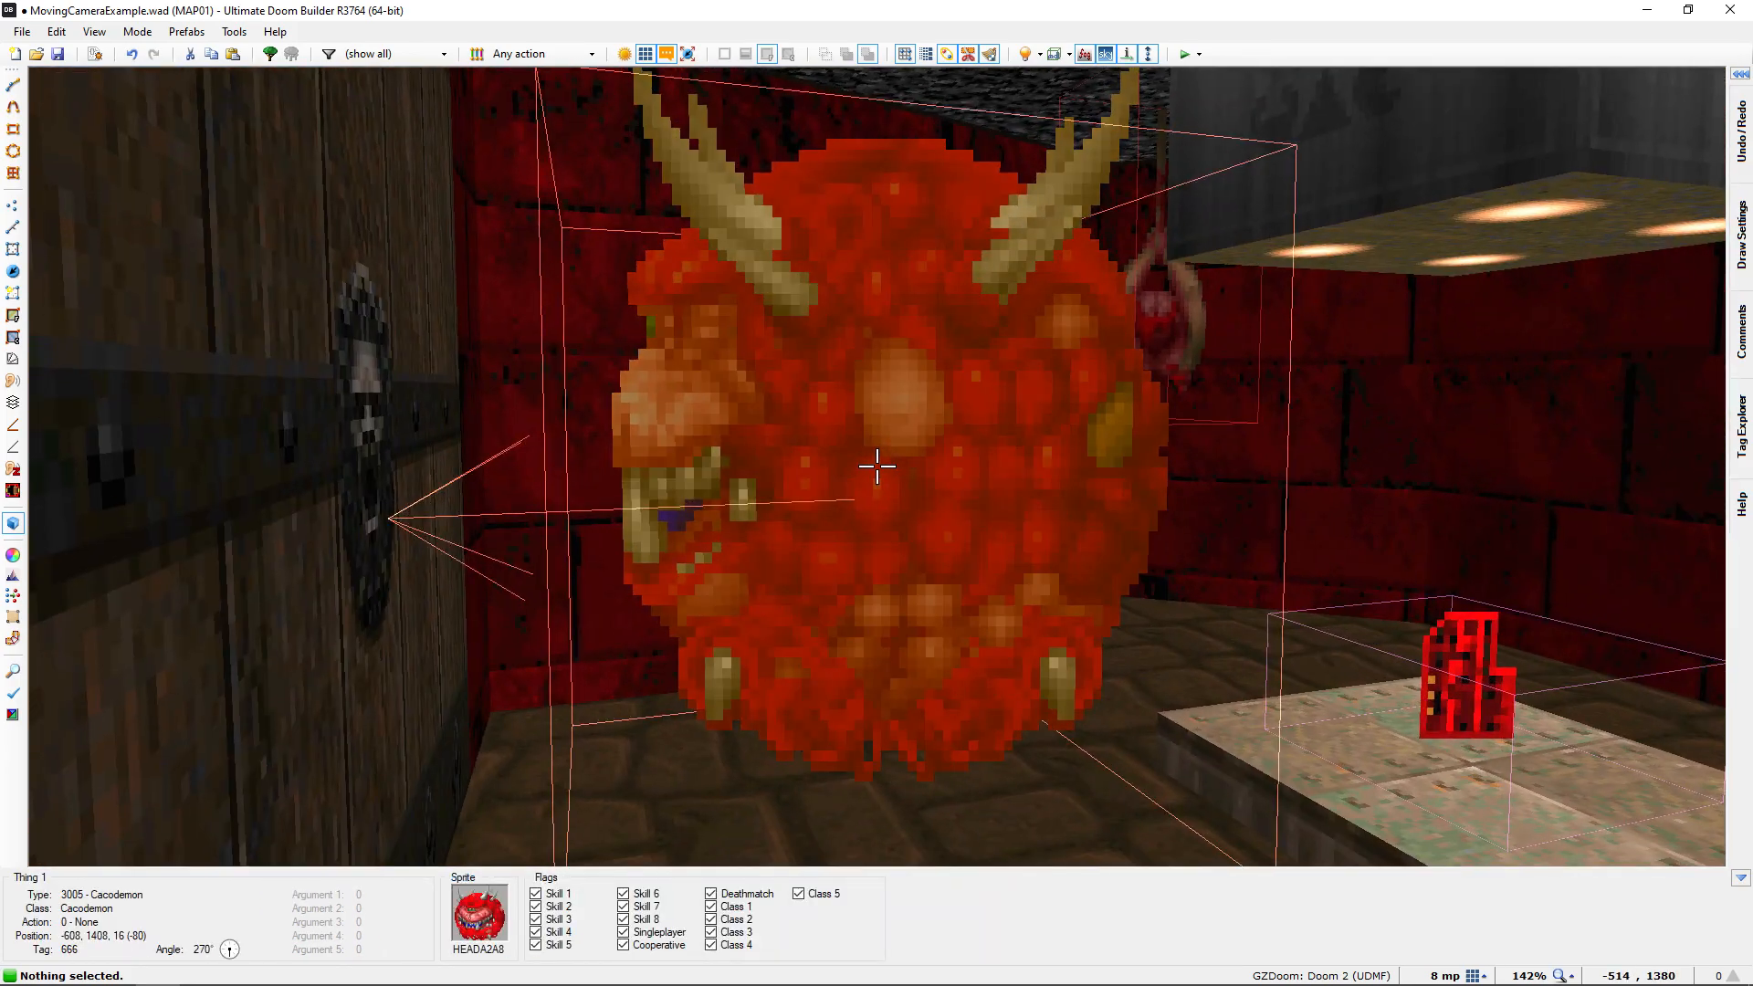
{"action": "key", "text": "d"}
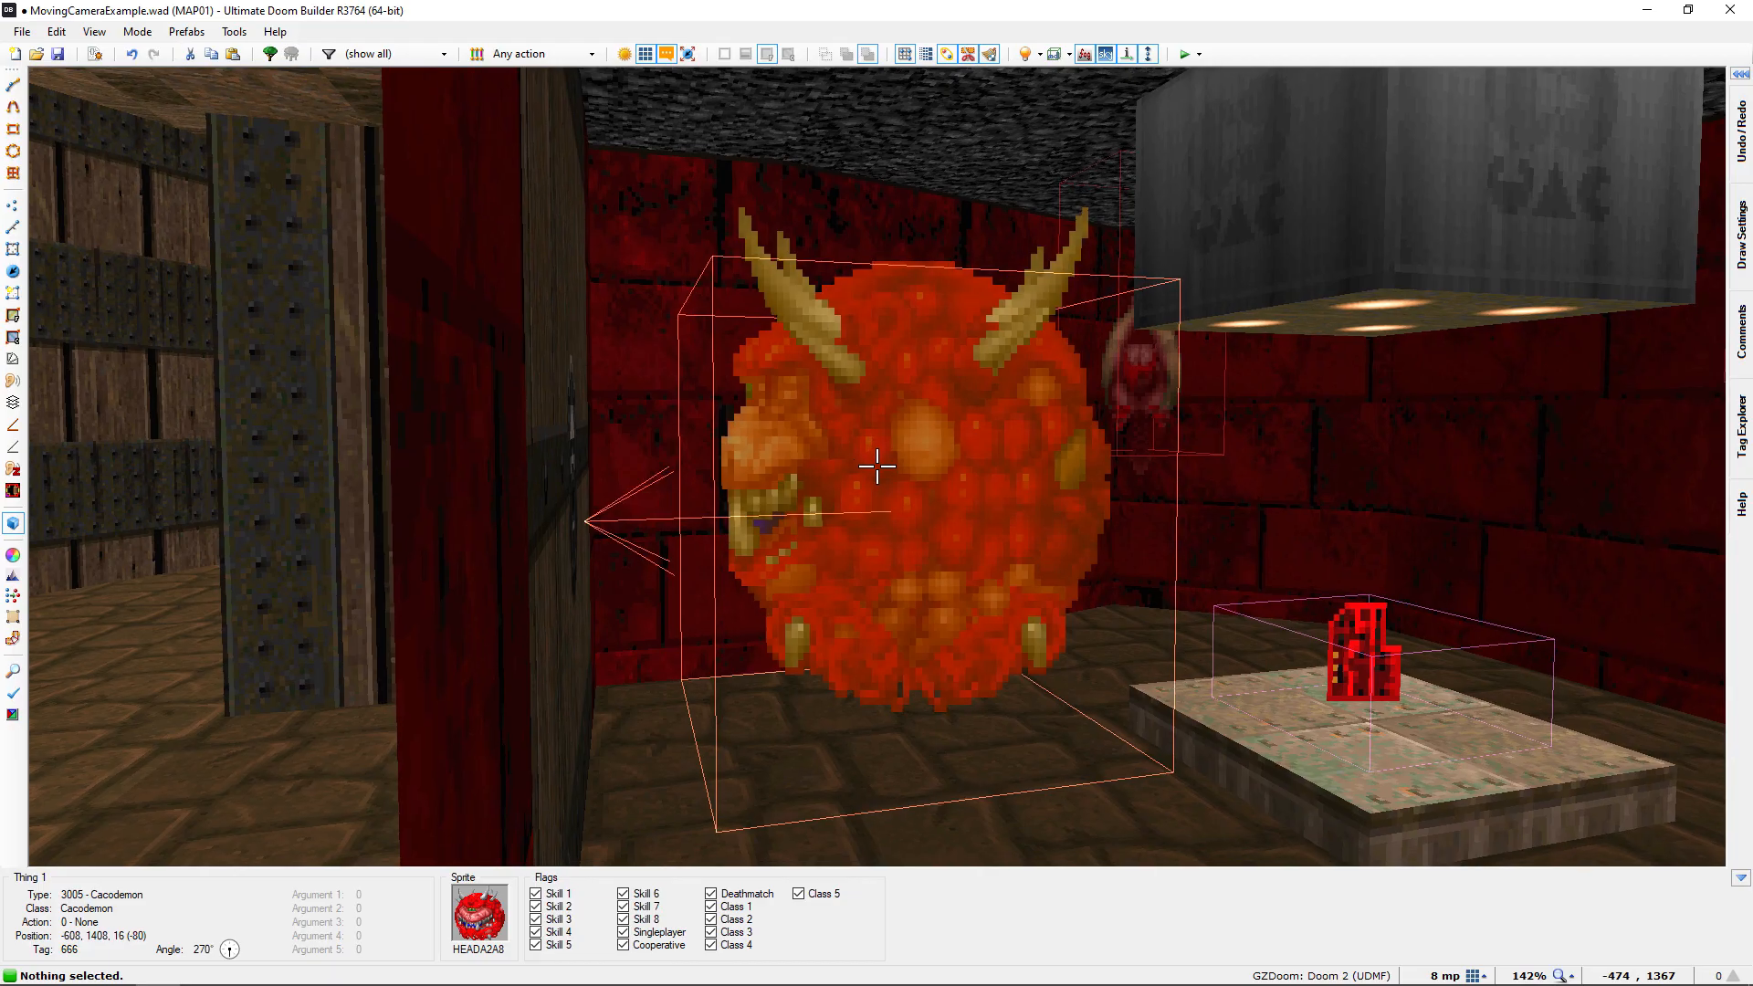
{"action": "key", "text": "e"}
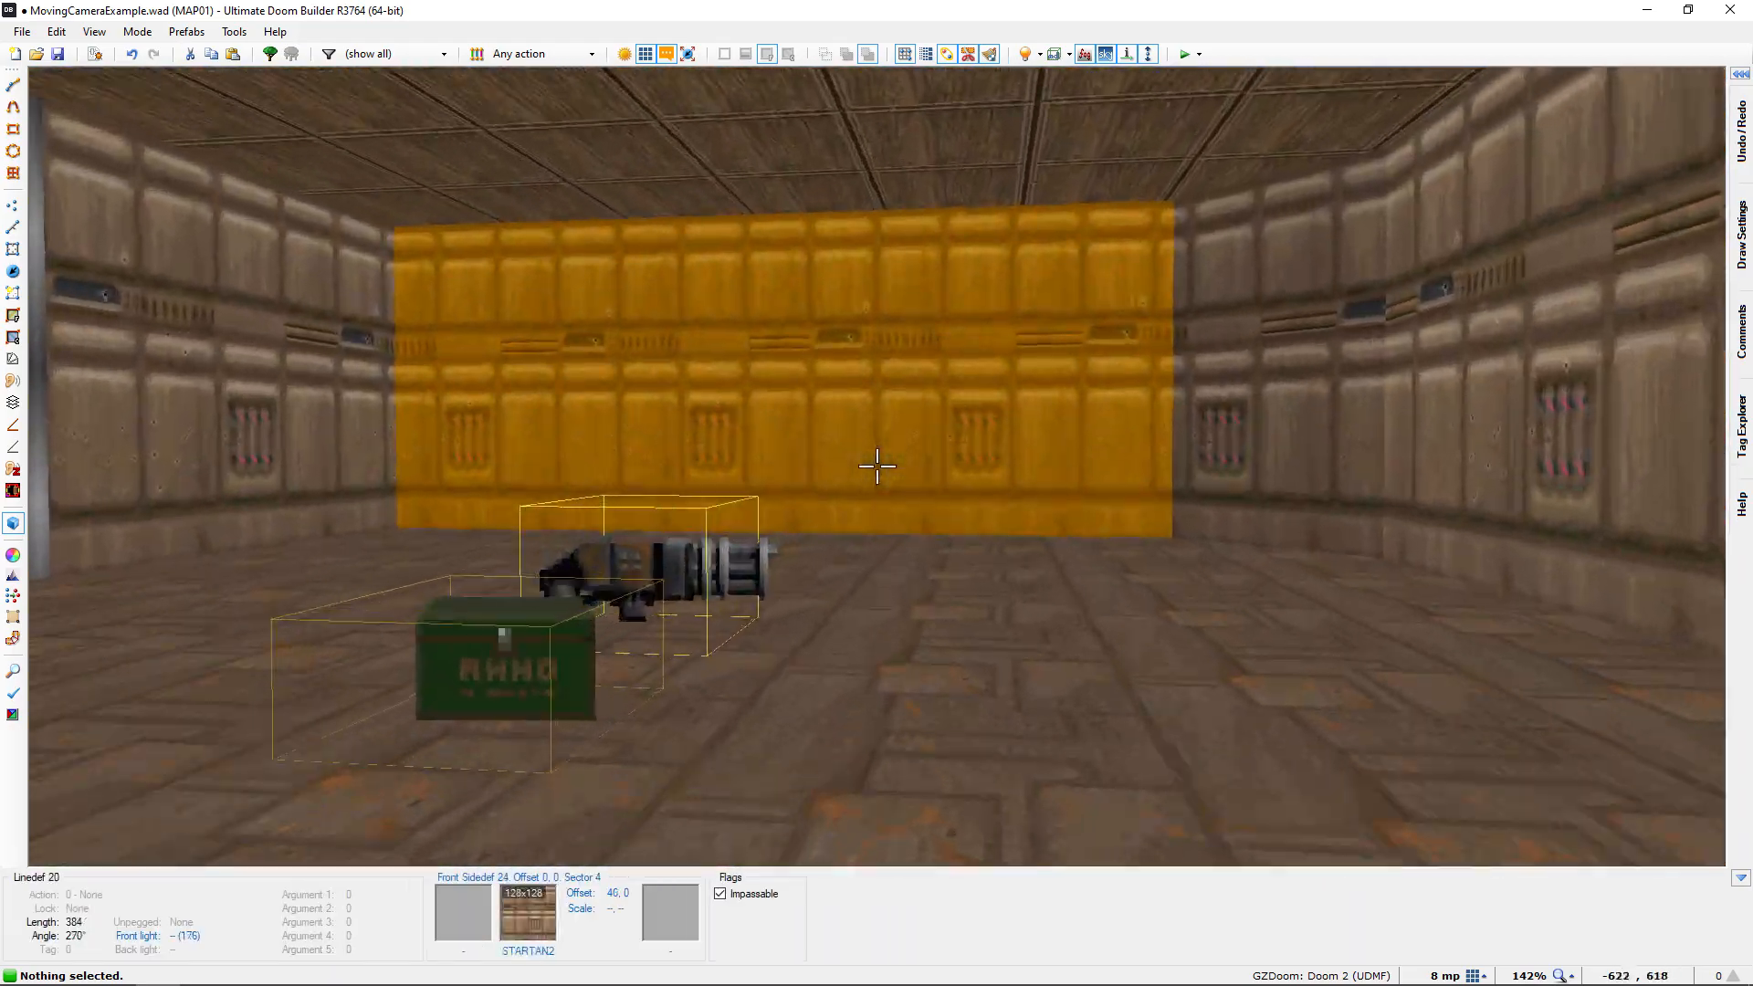
{"action": "key", "text": "e"}
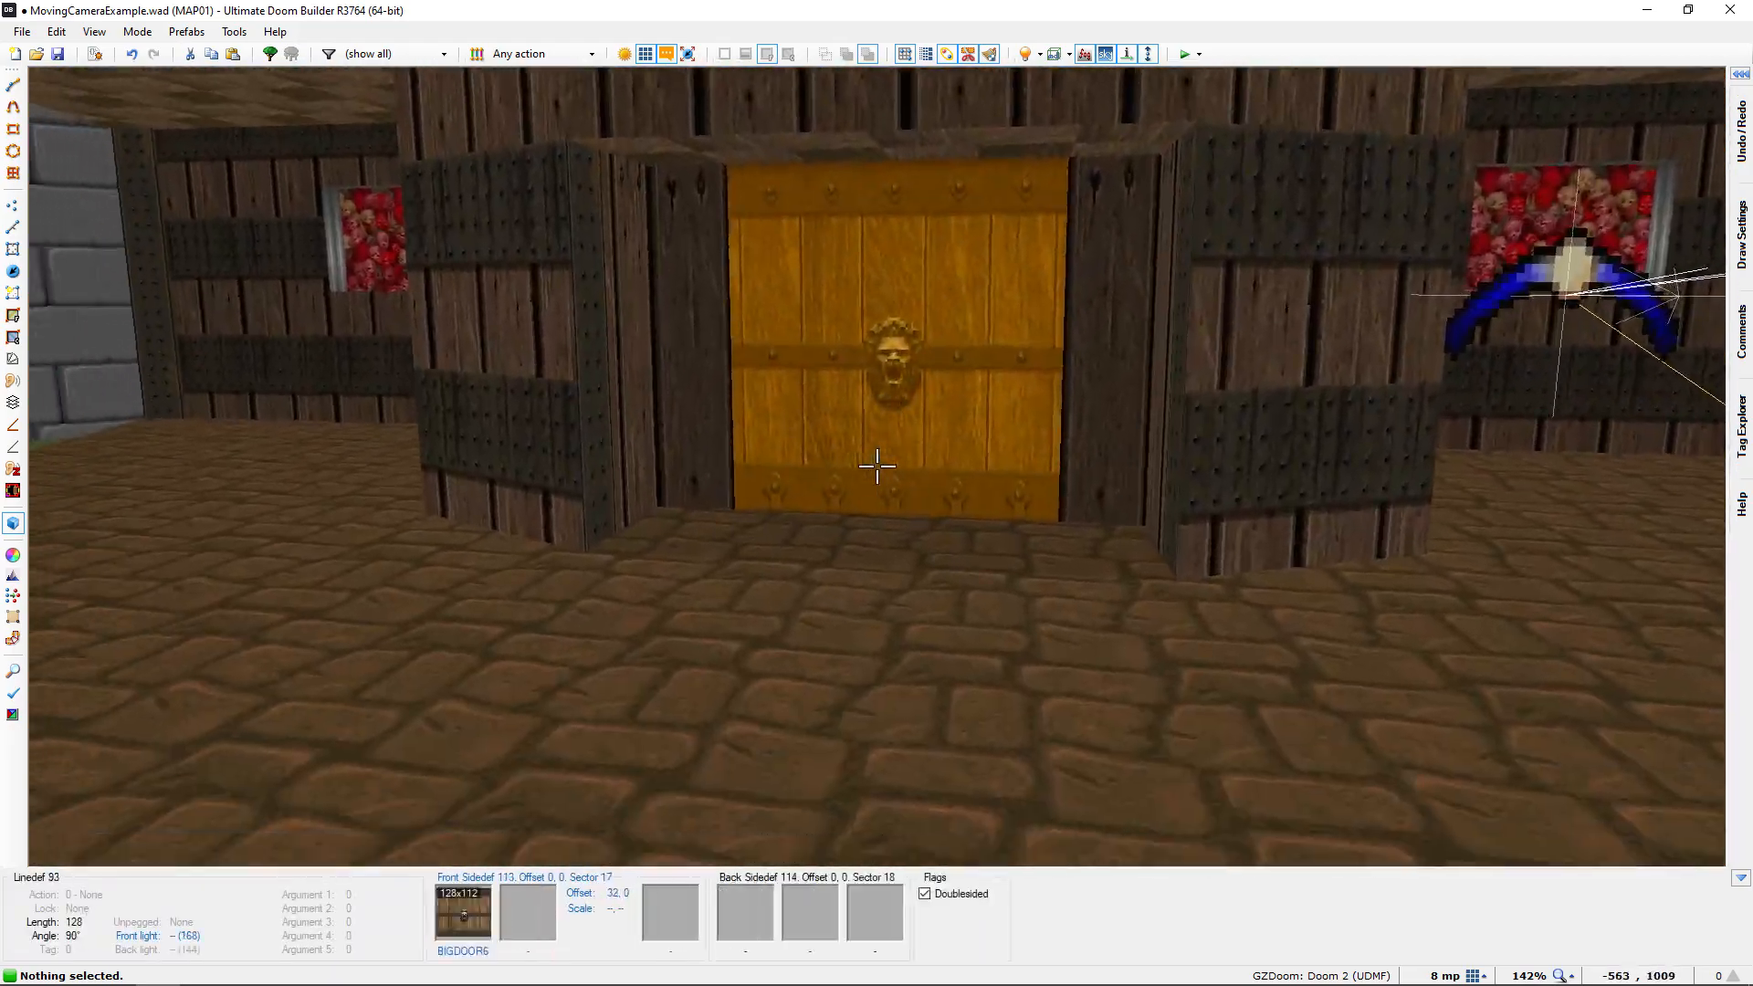
{"action": "key", "text": "d"}
{"action": "key", "text": "f"}
{"action": "key", "text": "q"}
Insert an Interpolation Special (type 9075) on the grass beside the two interpolation points near the lion-head door
{"action": "scroll", "coordinate": [874, 468], "scroll_direction": "down", "scroll_amount": 3}
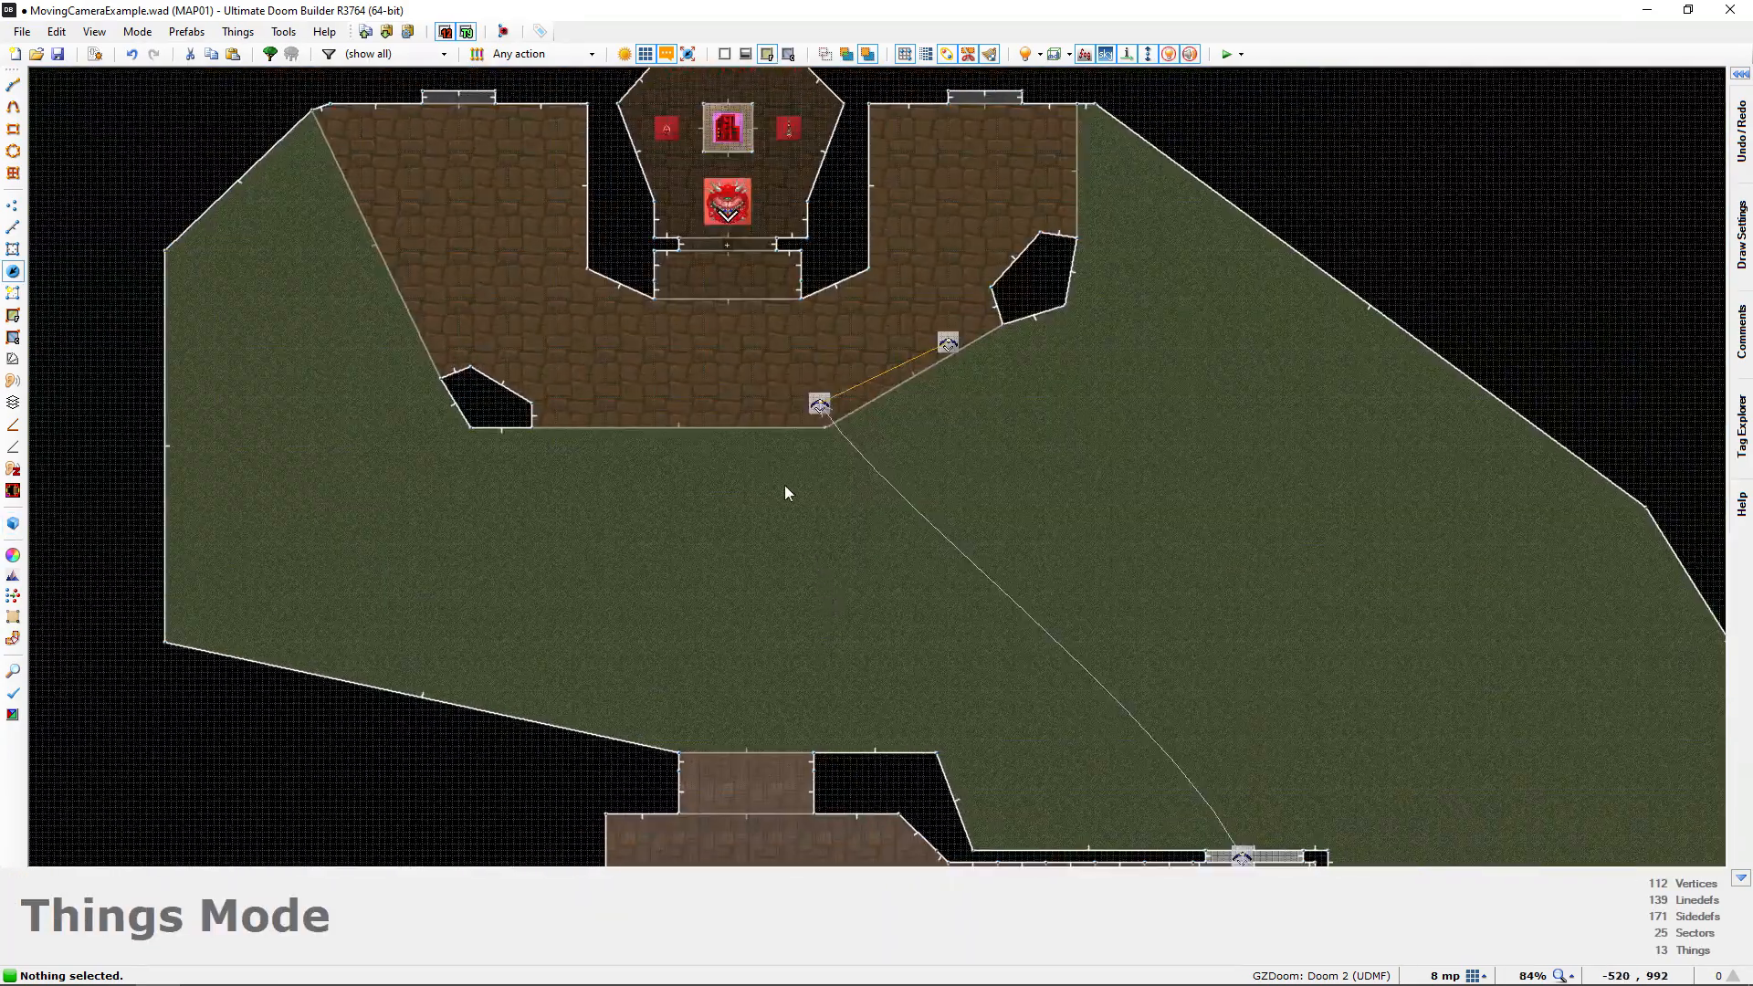
{"action": "scroll", "coordinate": [807, 433], "scroll_direction": "up", "scroll_amount": 3}
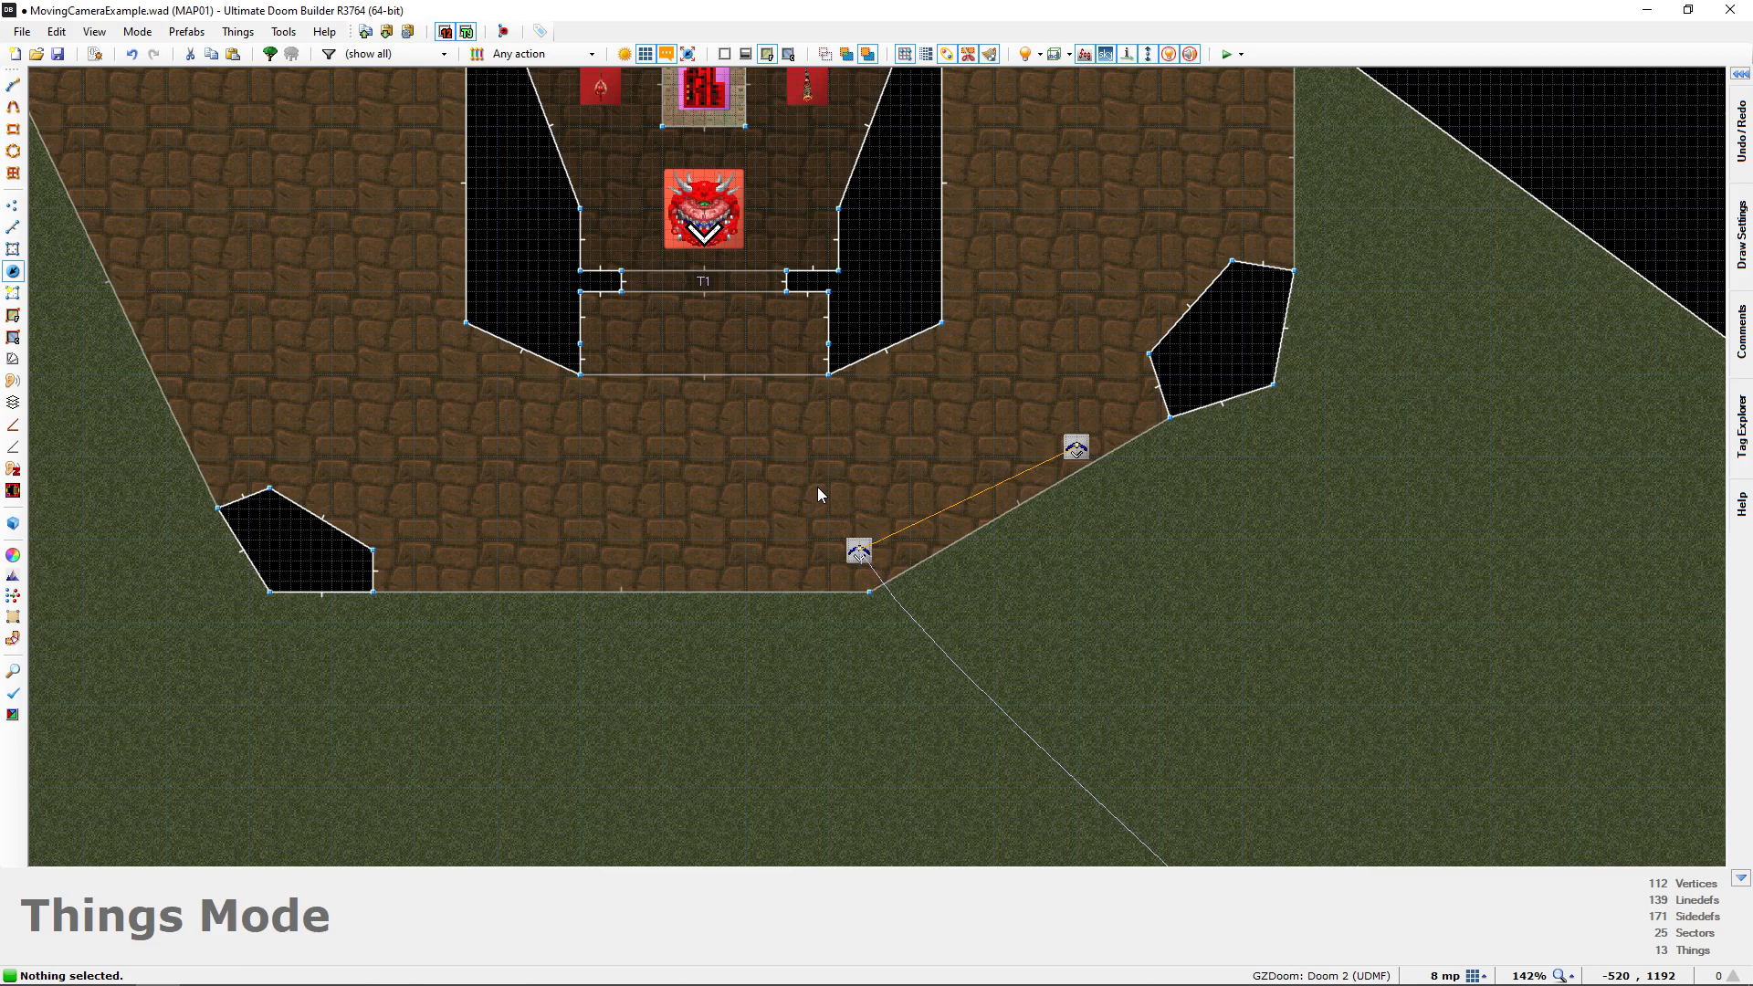
{"action": "middle_click_drag", "start_coordinate": [818, 485], "coordinate": [818, 463]}
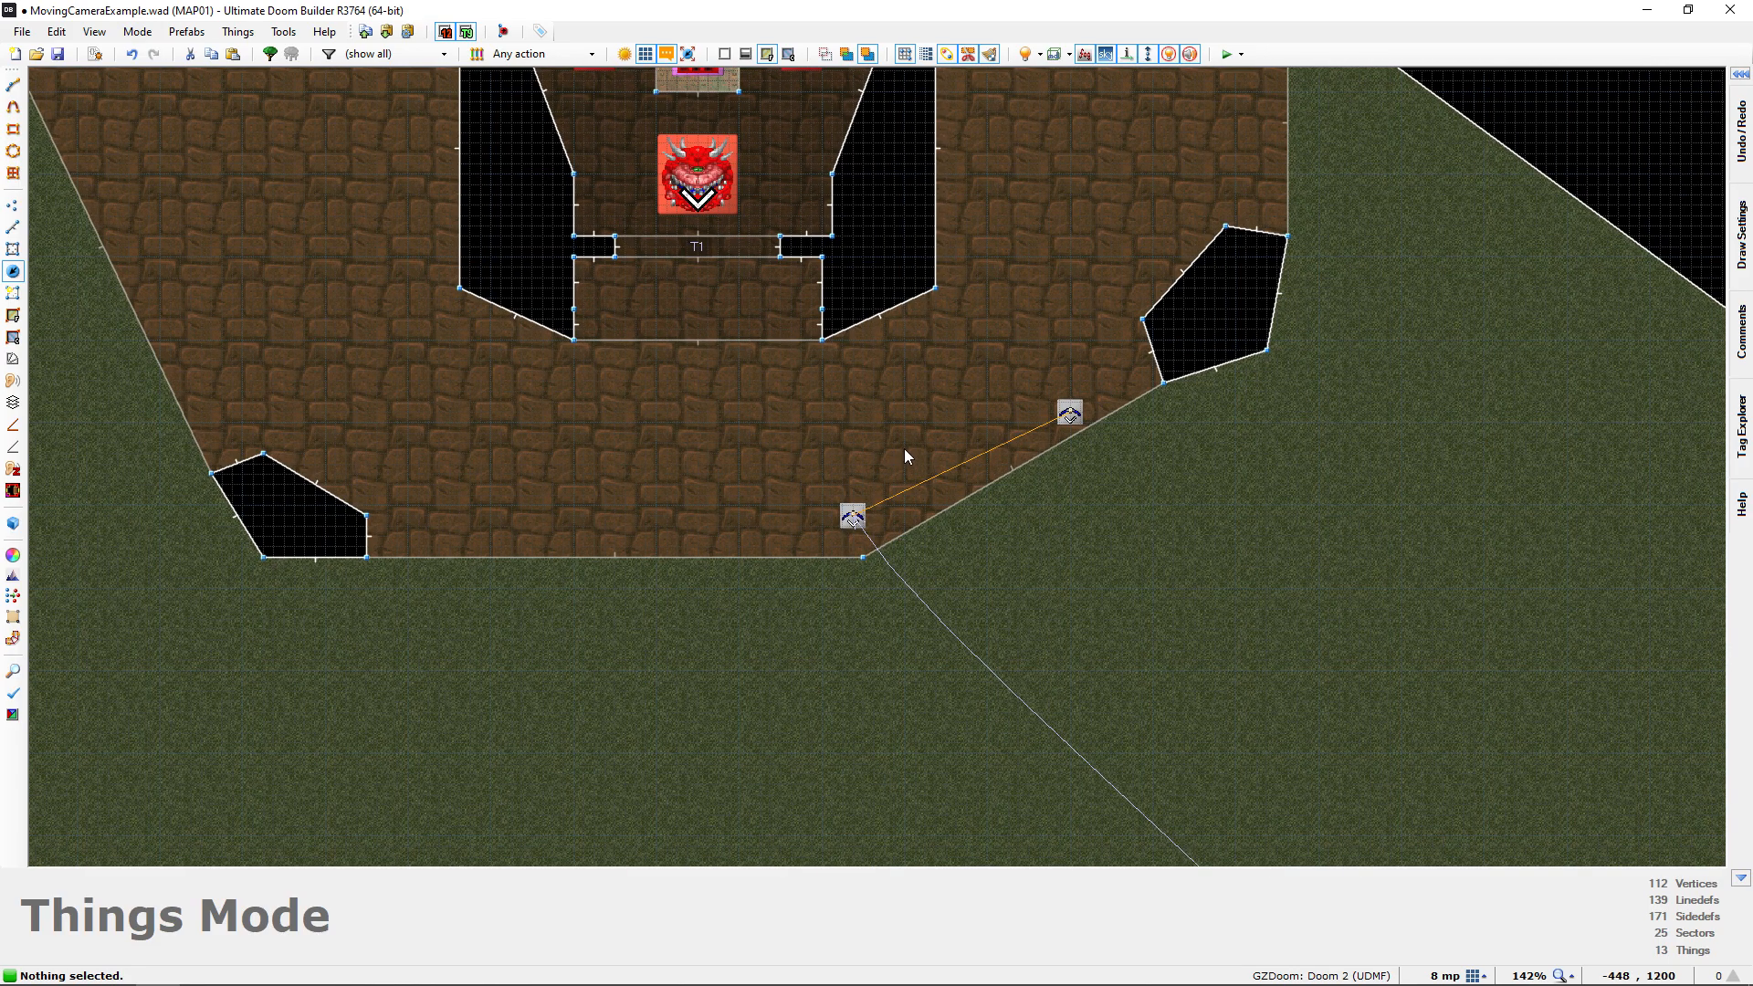
{"action": "mouse_move", "coordinate": [908, 396]}
{"action": "middle_mouse_down"}
{"action": "mouse_move", "coordinate": [870, 415]}
{"action": "mouse_move", "coordinate": [877, 395]}
{"action": "middle_mouse_up"}
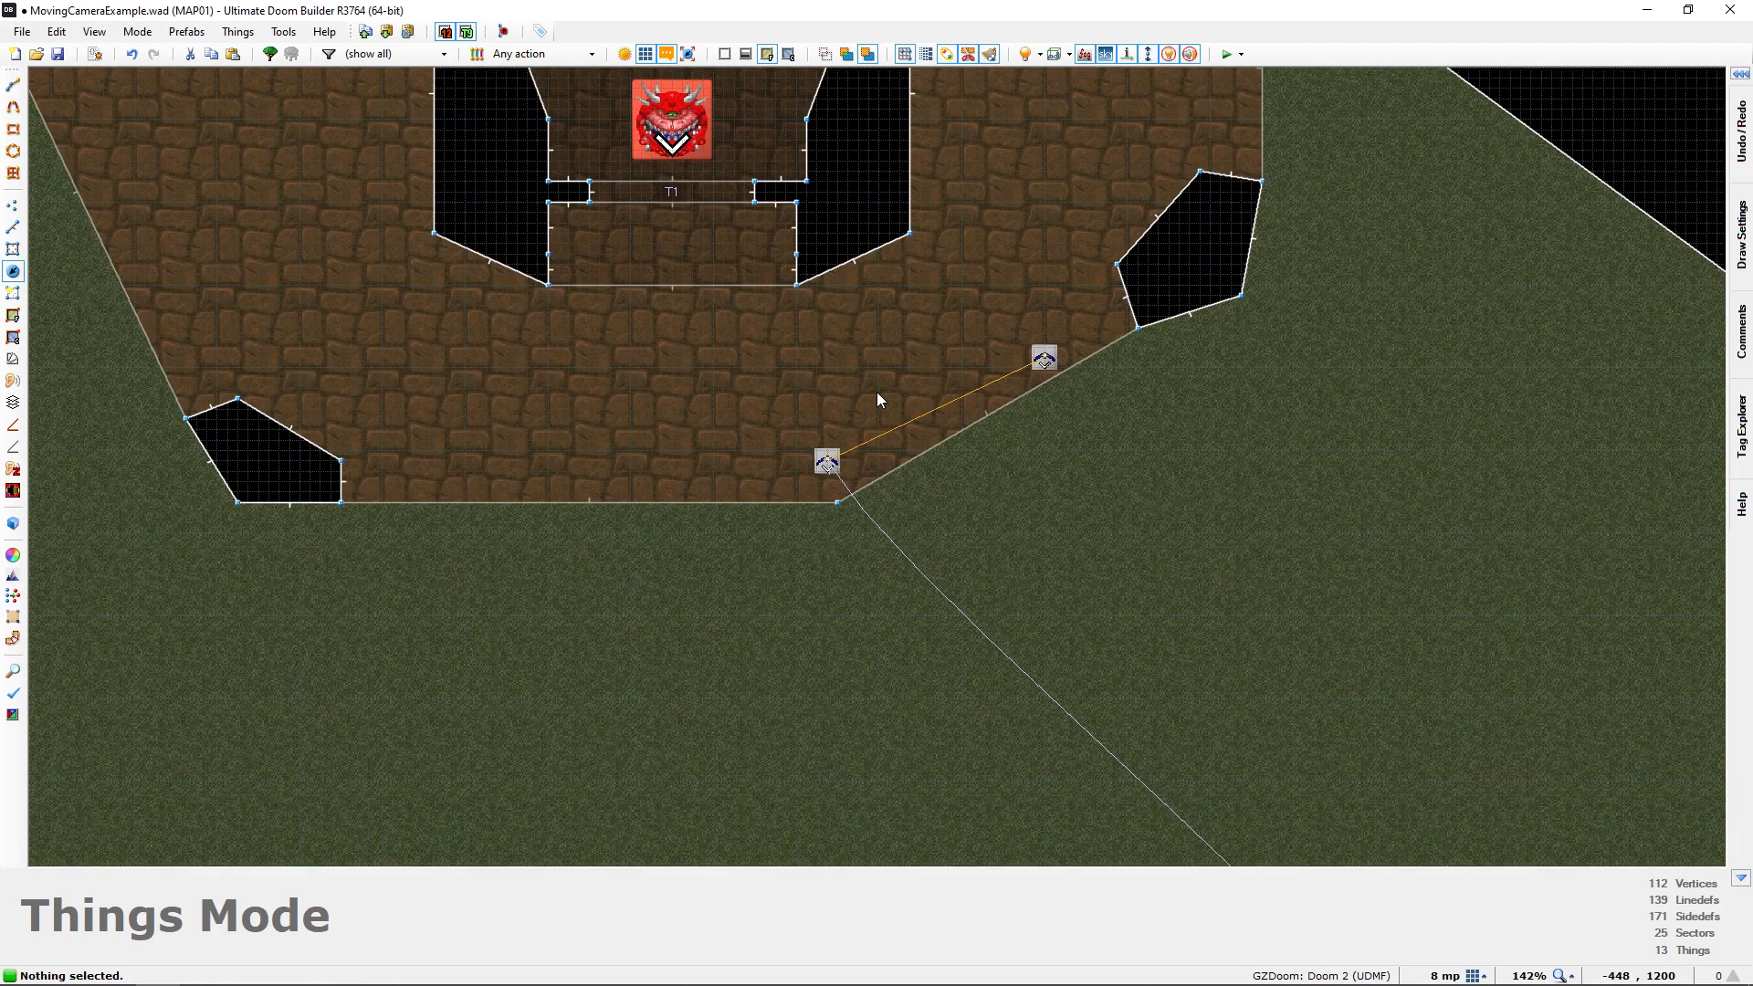
{"action": "middle_click_drag", "start_coordinate": [932, 455], "coordinate": [884, 433]}
{"action": "scroll", "coordinate": [889, 425], "scroll_direction": "up", "scroll_amount": 2}
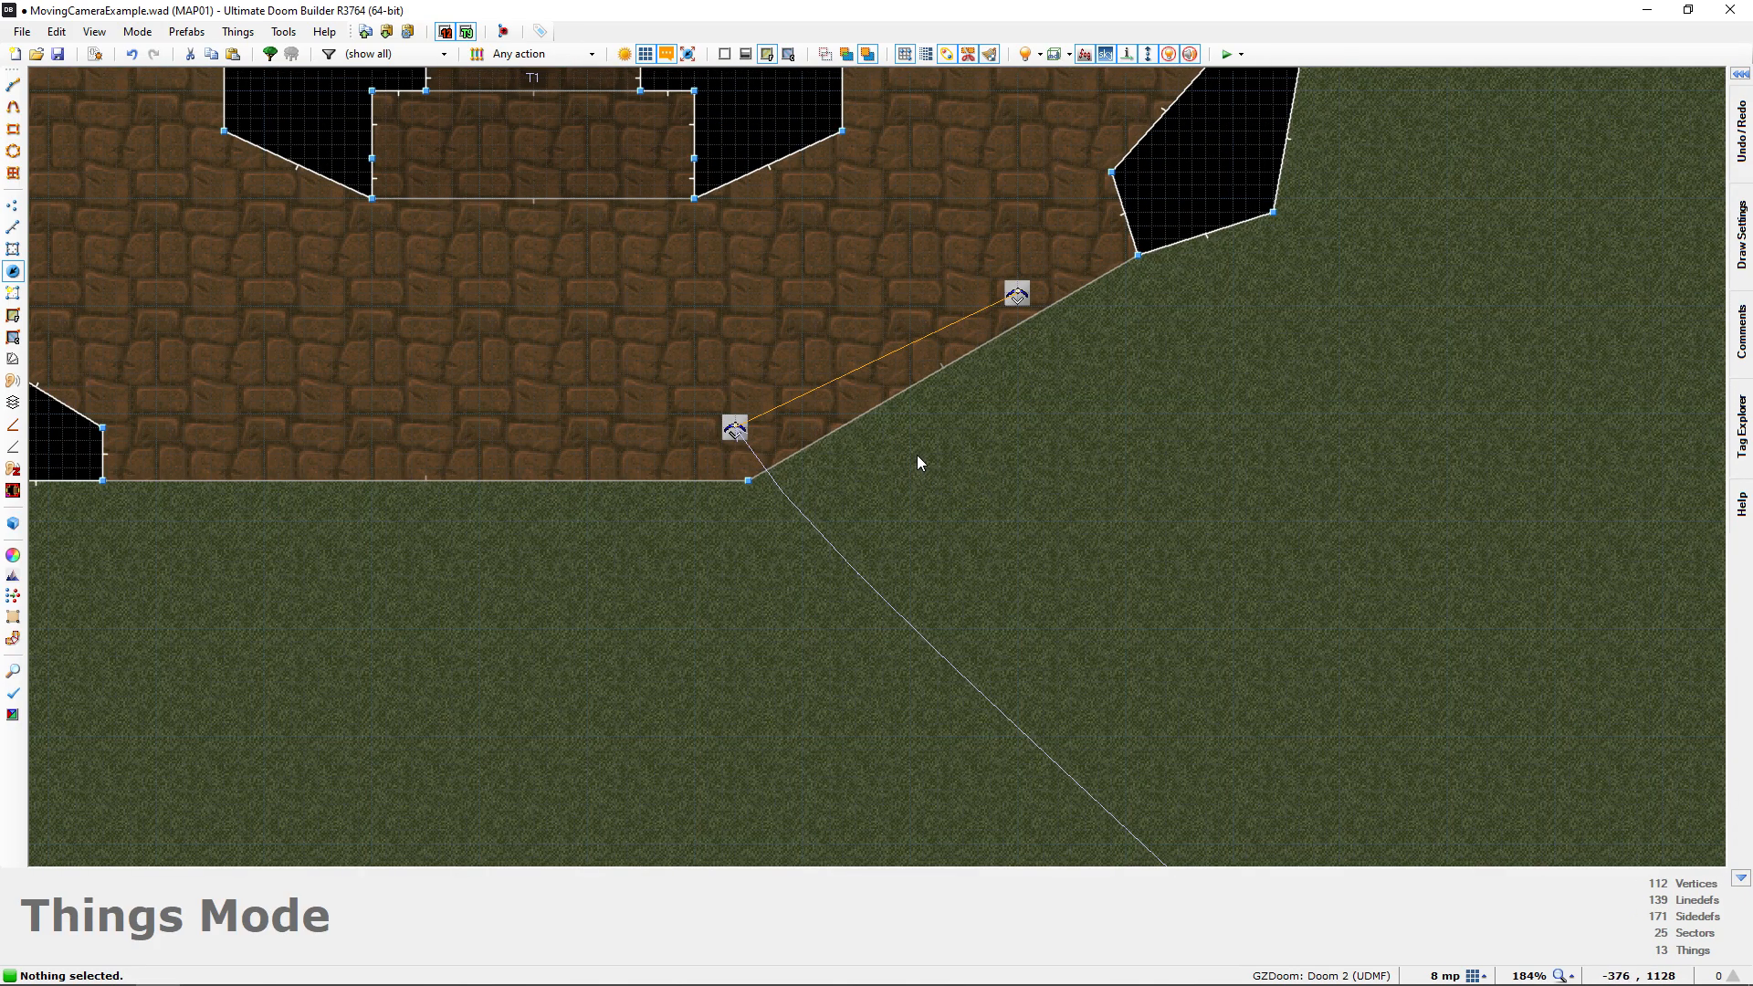
{"action": "right_click", "coordinate": [917, 455]}
{"action": "right_click", "coordinate": [926, 450]}
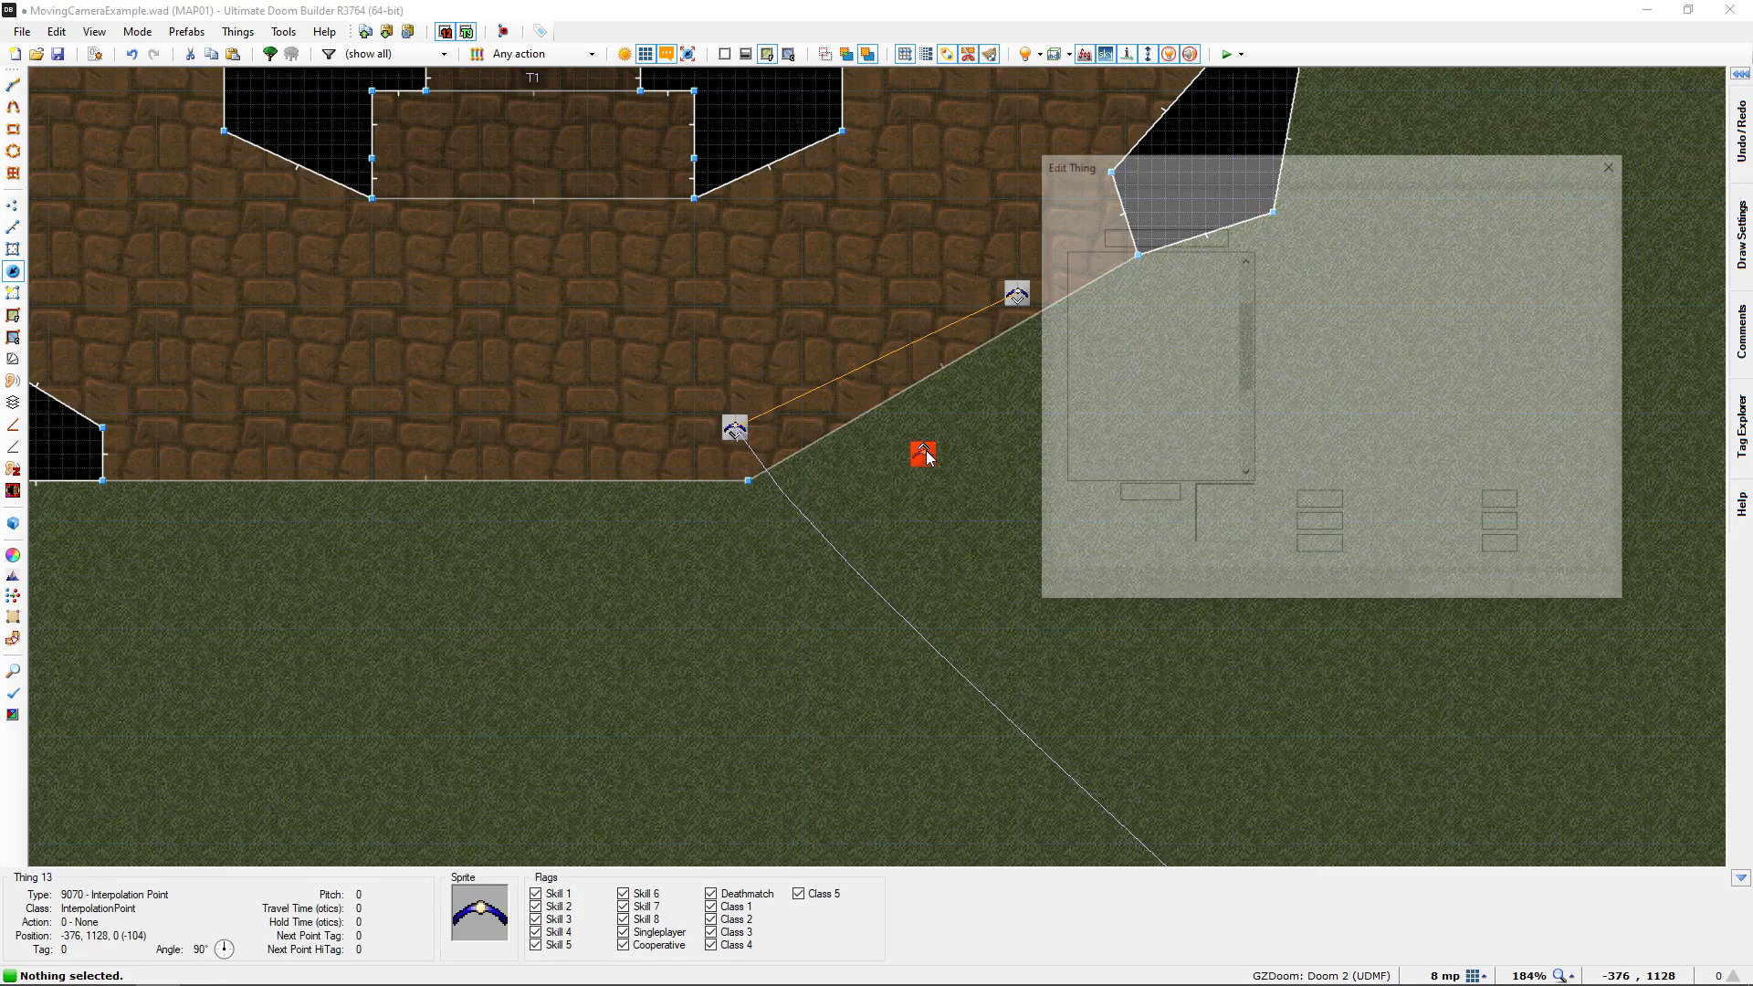
{"action": "left_click", "coordinate": [1160, 433]}
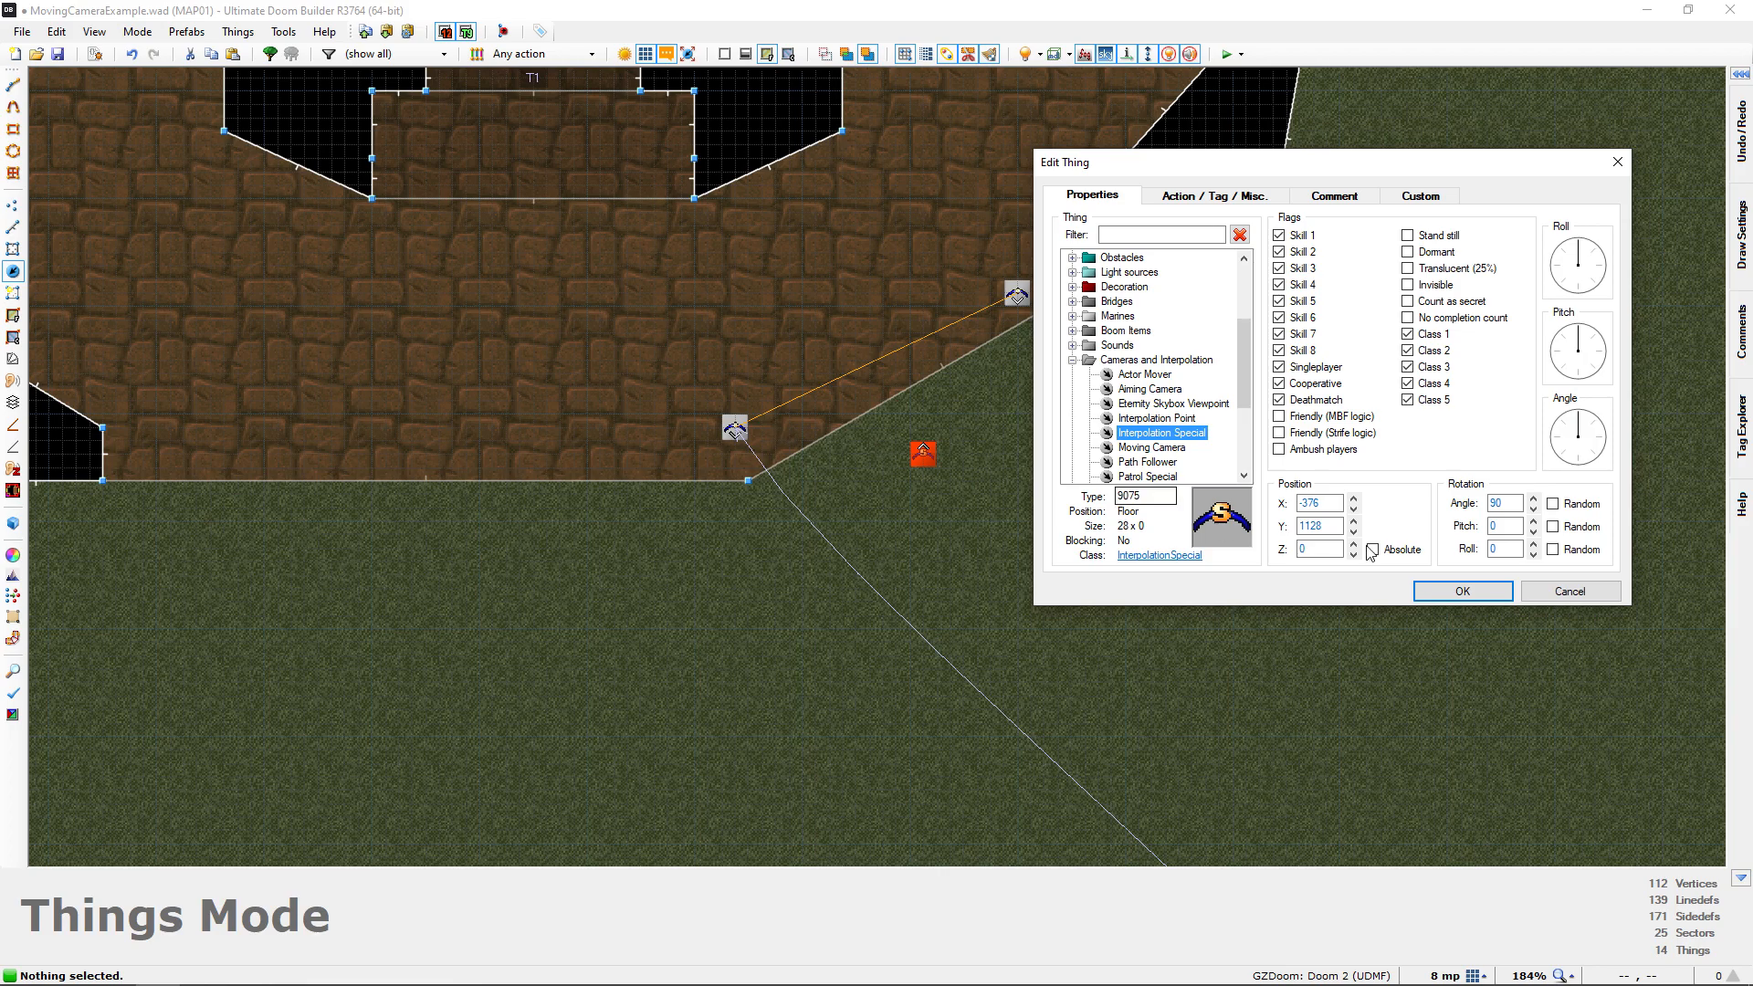
{"action": "left_click", "coordinate": [1465, 592]}
Move the Interpolation Special across the grass to X -352, Y 1112
{"action": "middle_click_drag", "start_coordinate": [1084, 609], "coordinate": [1118, 671]}
{"action": "mouse_move", "coordinate": [956, 526]}
{"action": "middle_mouse_down"}
{"action": "mouse_move", "coordinate": [1025, 531]}
{"action": "mouse_move", "coordinate": [986, 548]}
{"action": "mouse_move", "coordinate": [1039, 637]}
{"action": "middle_mouse_up"}
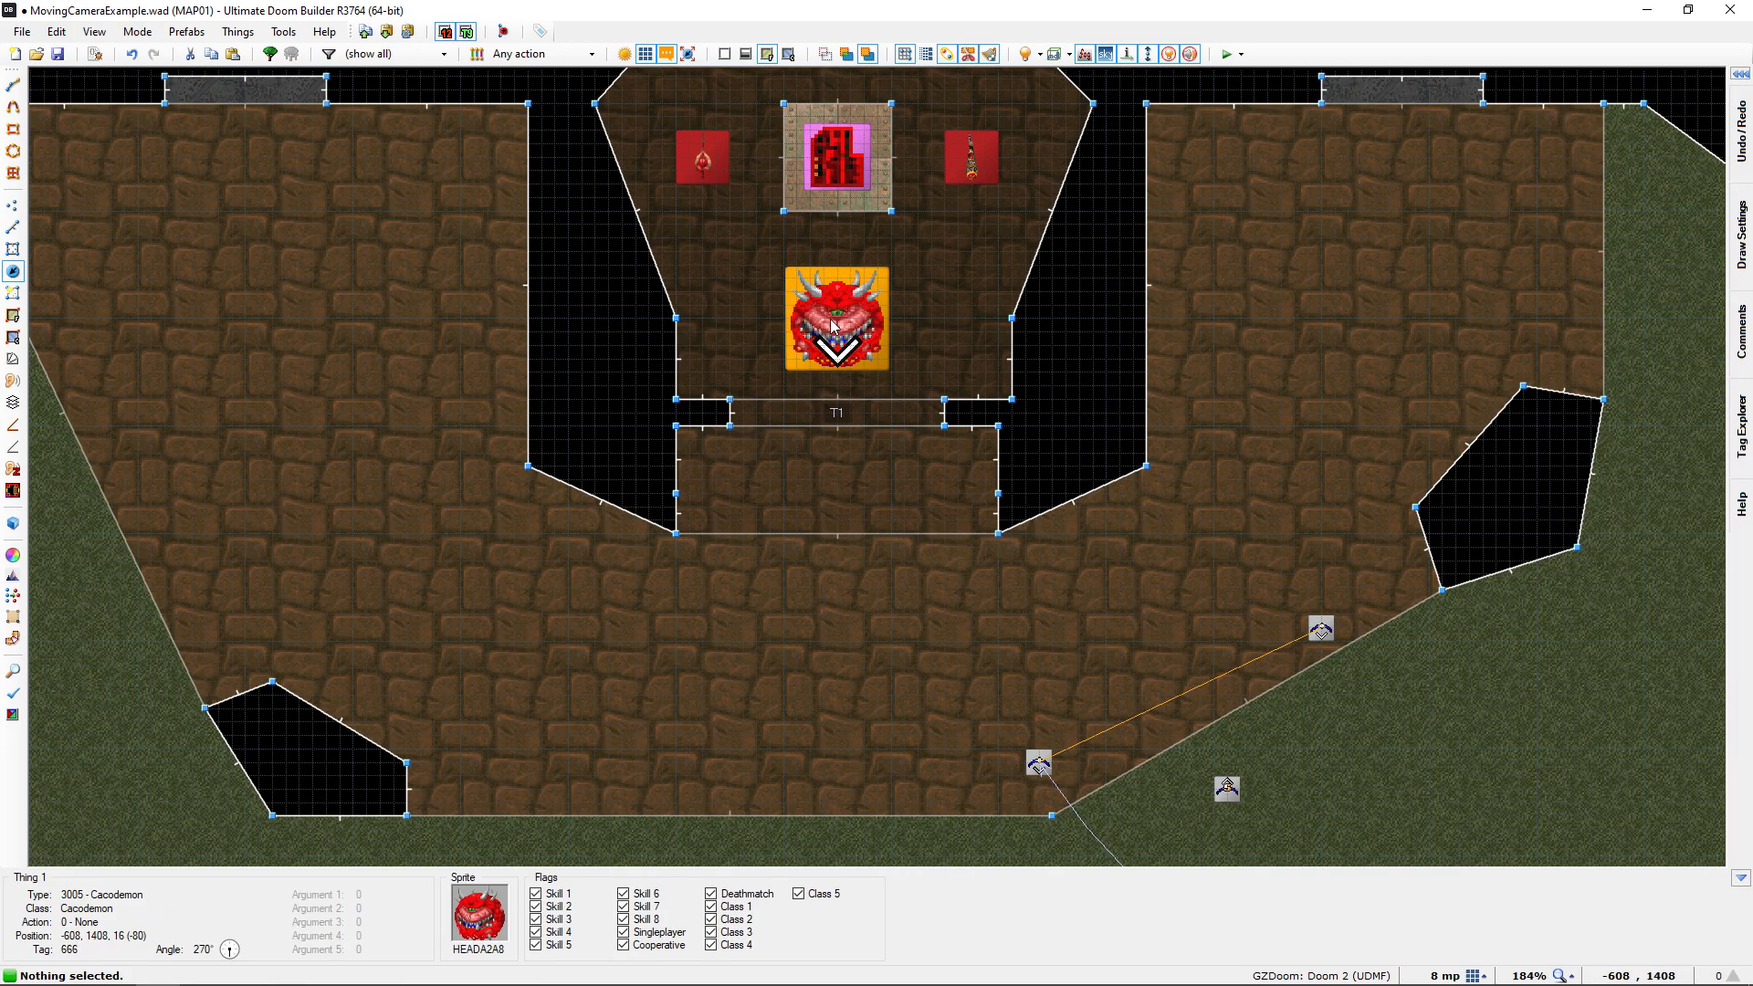
{"action": "middle_click_drag", "start_coordinate": [1039, 451], "coordinate": [896, 258]}
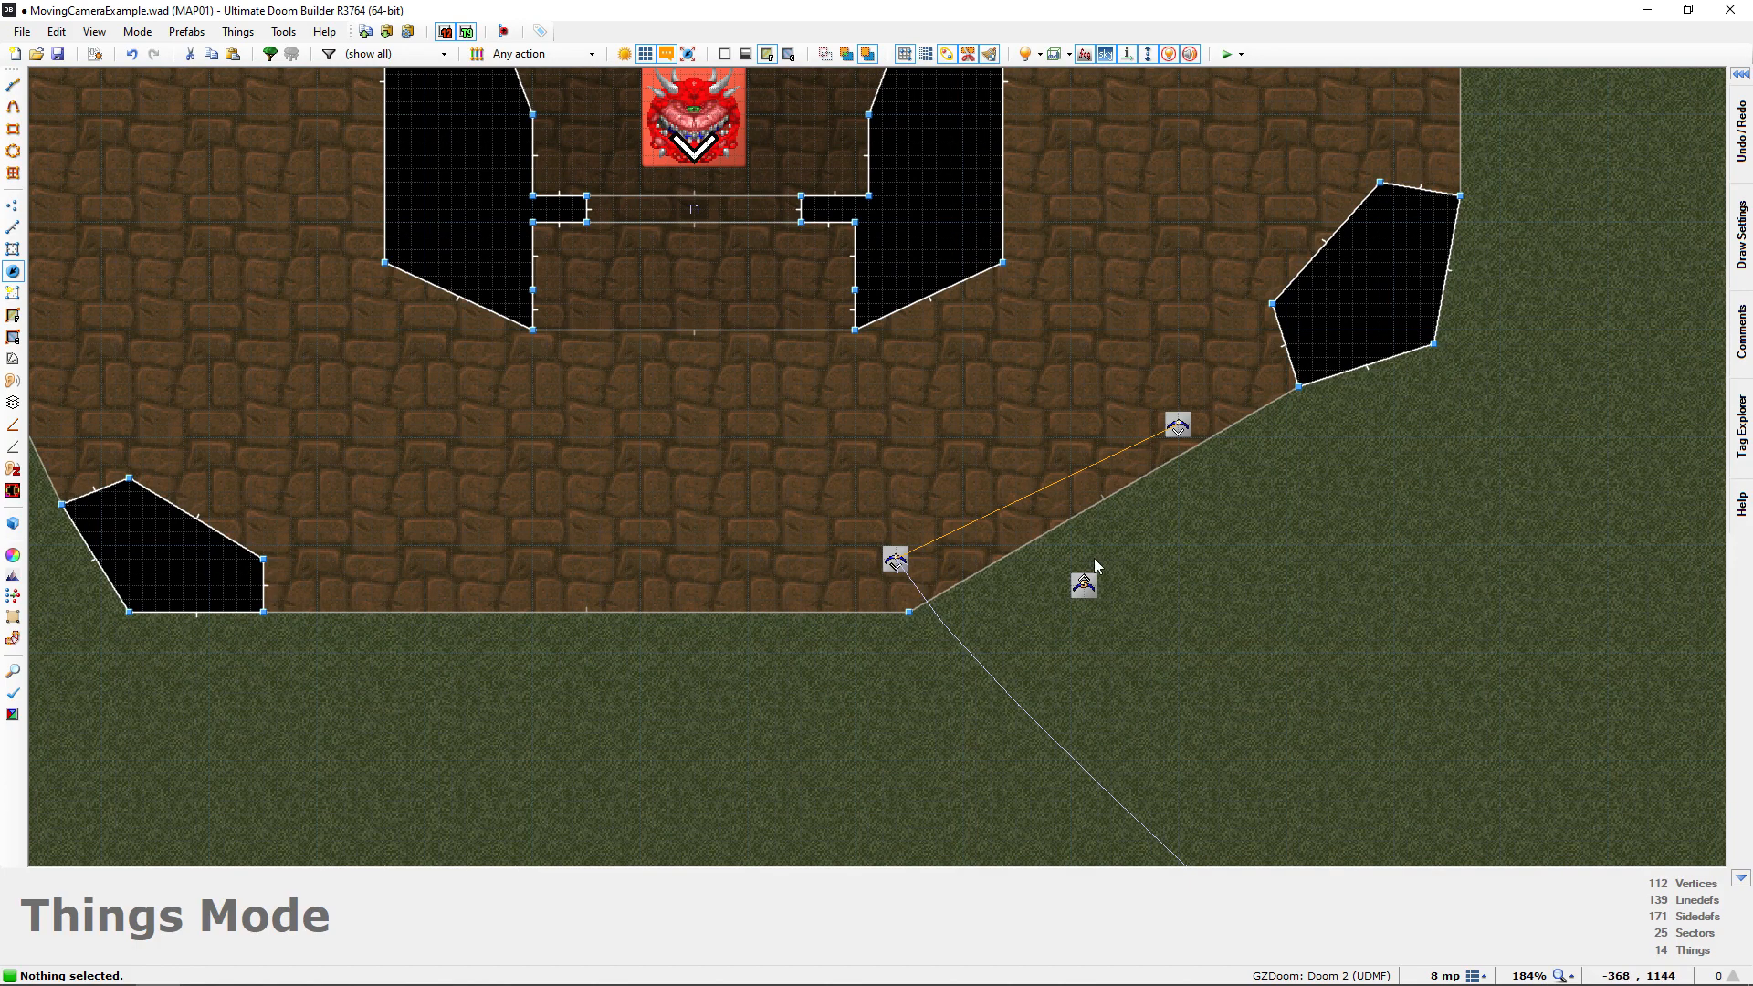
{"action": "middle_click_drag", "start_coordinate": [1090, 592], "coordinate": [1019, 520]}
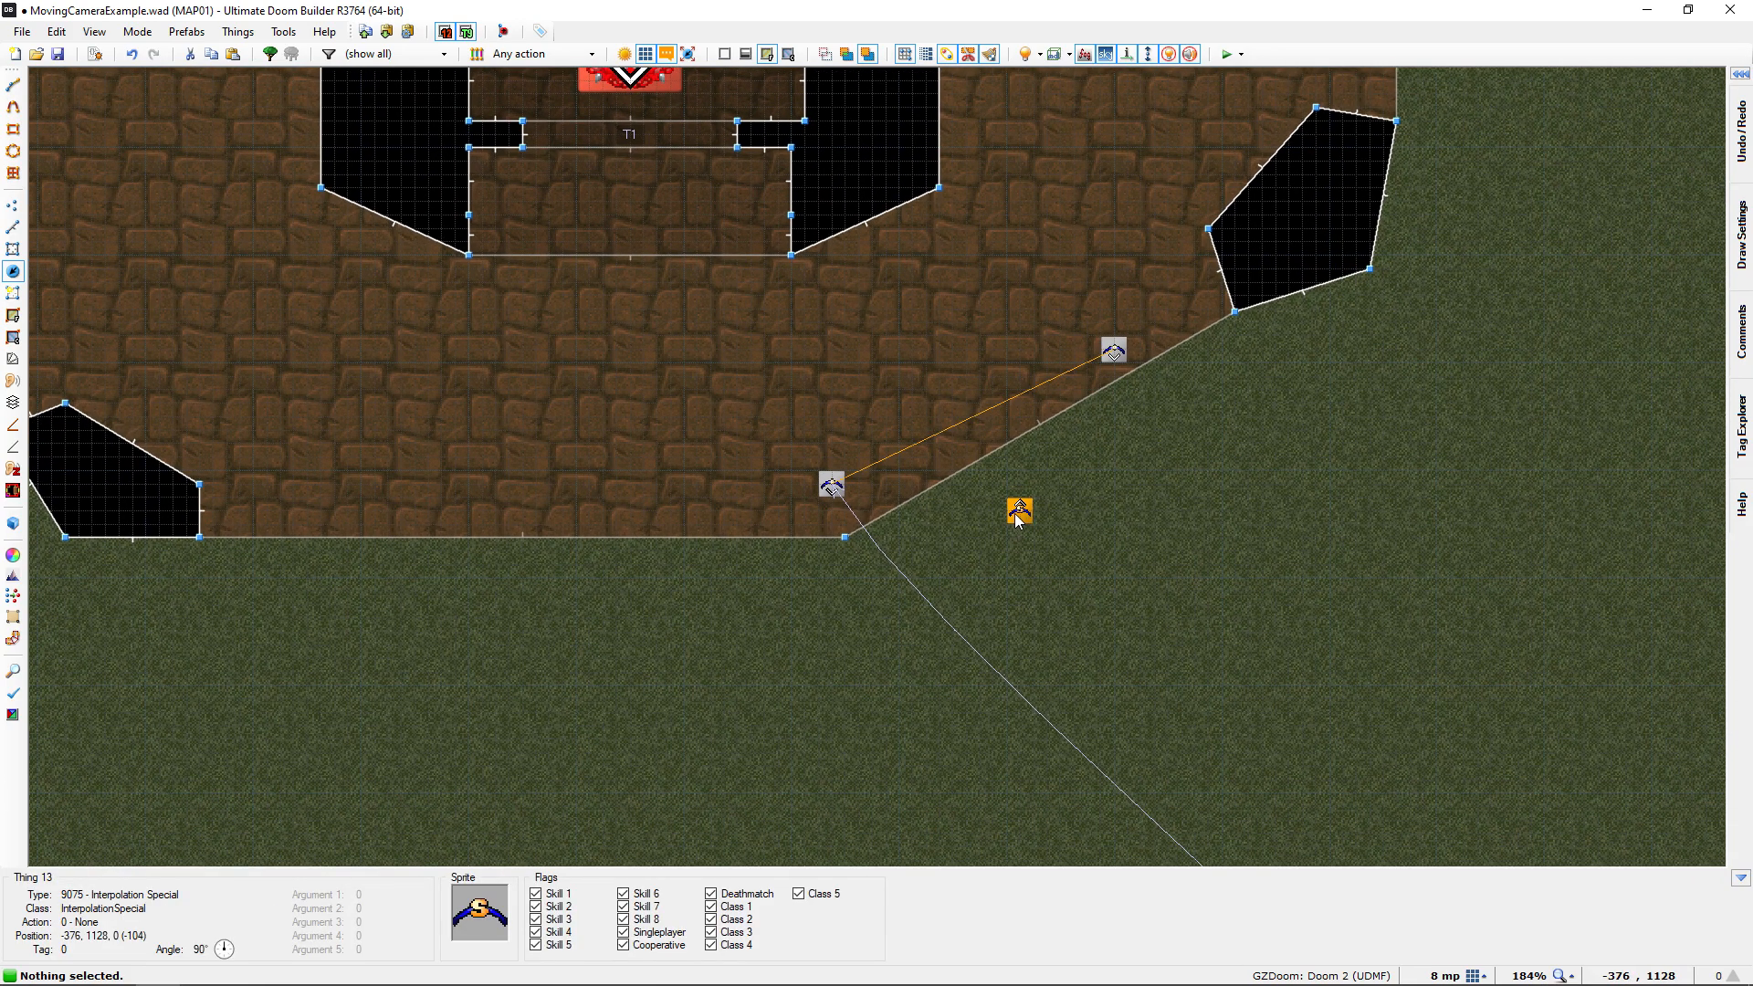
{"action": "left_click_drag", "start_coordinate": [1019, 518], "coordinate": [1008, 469]}
{"action": "left_click_drag", "start_coordinate": [1054, 524], "coordinate": [1059, 539]}
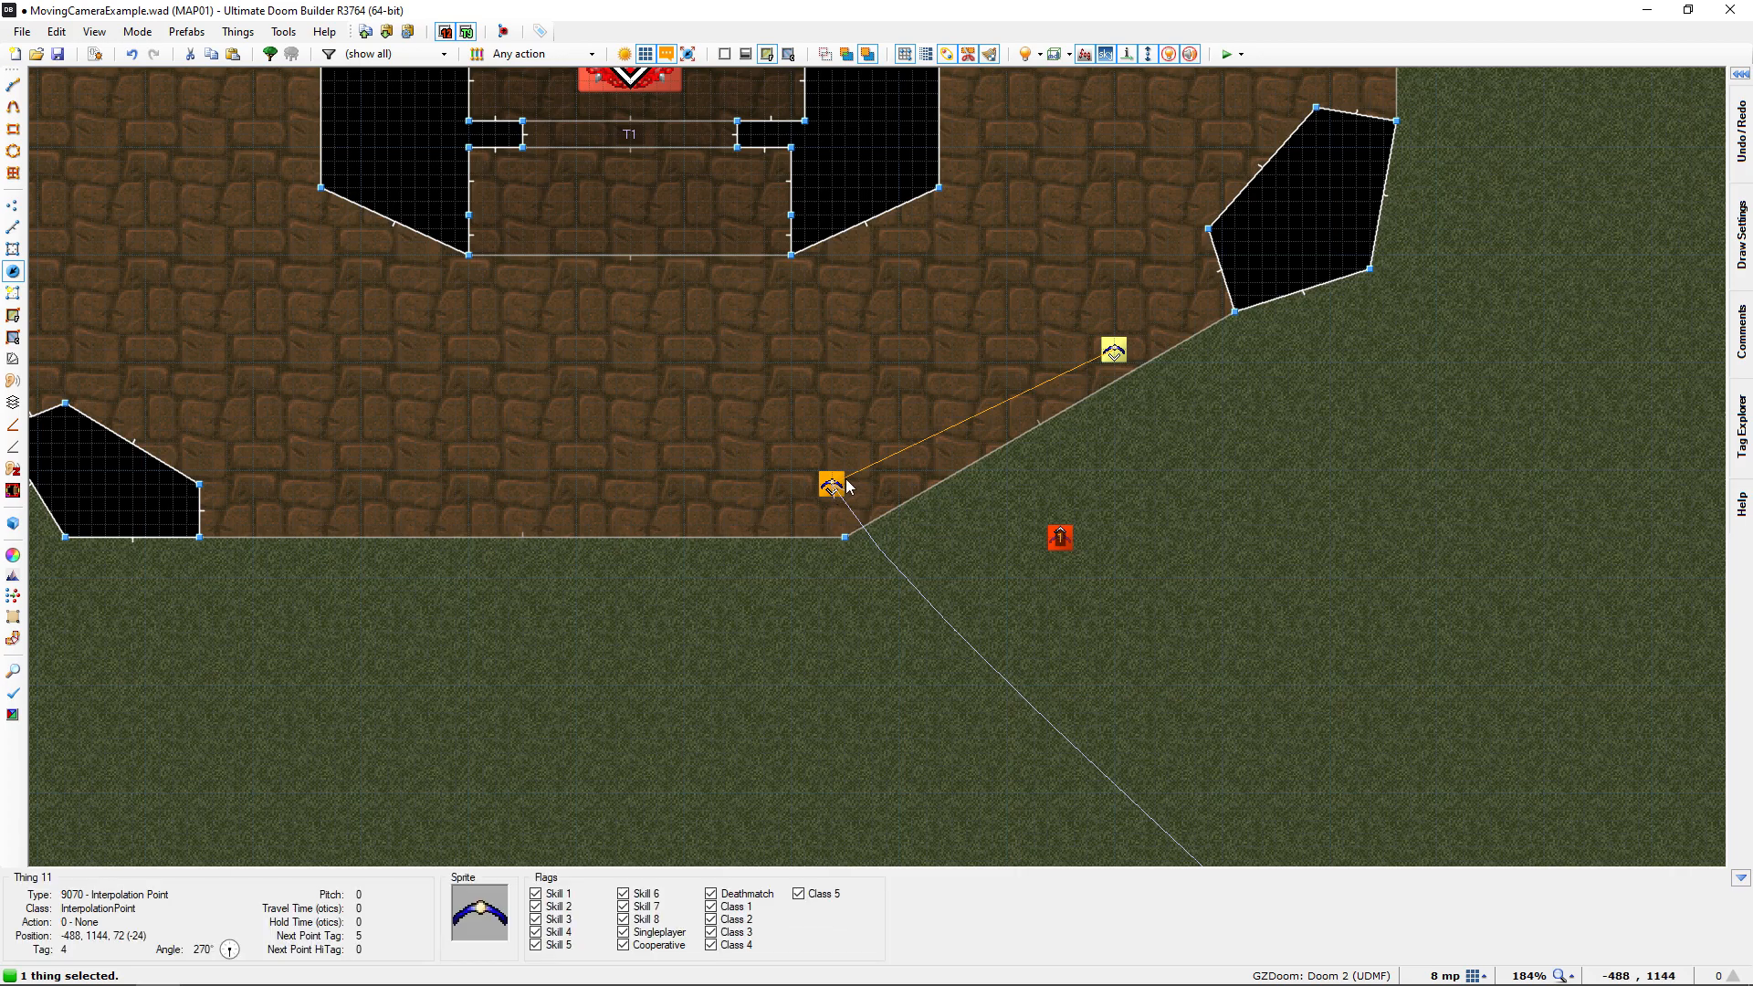
Check the tag settings of the Interpolation Special and of the interpolation point in front of the lion-head door
{"action": "right_click", "coordinate": [1059, 538]}
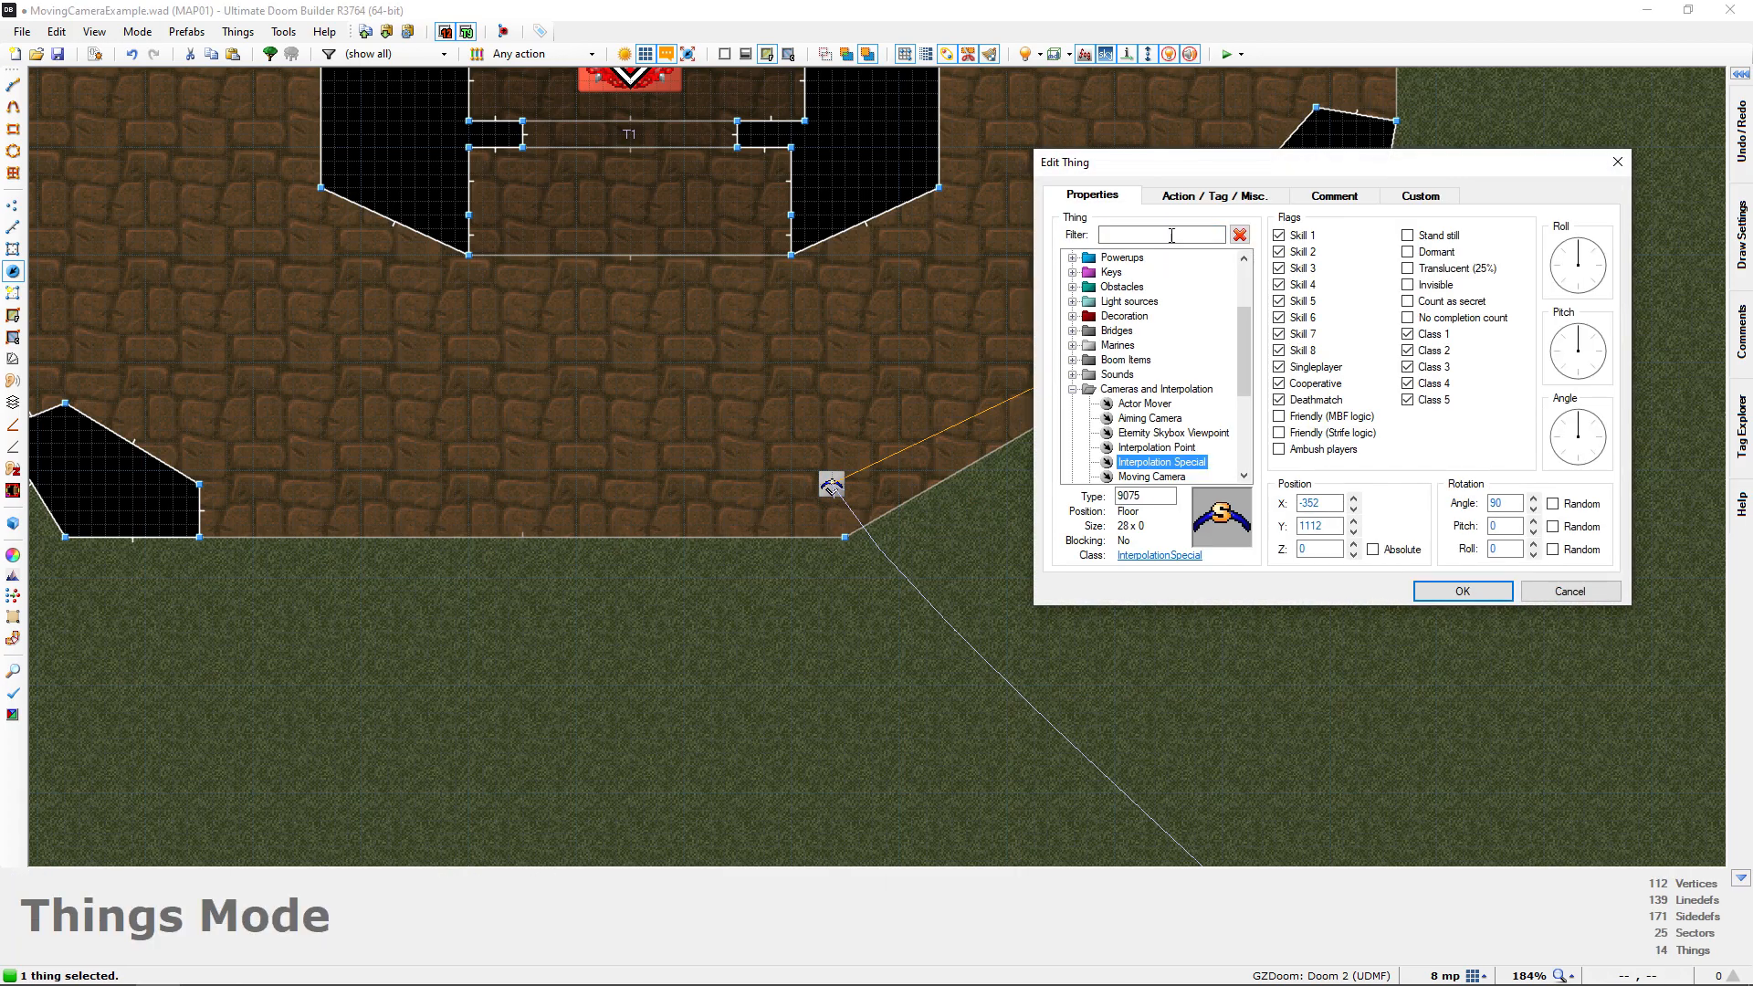
{"action": "left_click", "coordinate": [1188, 197]}
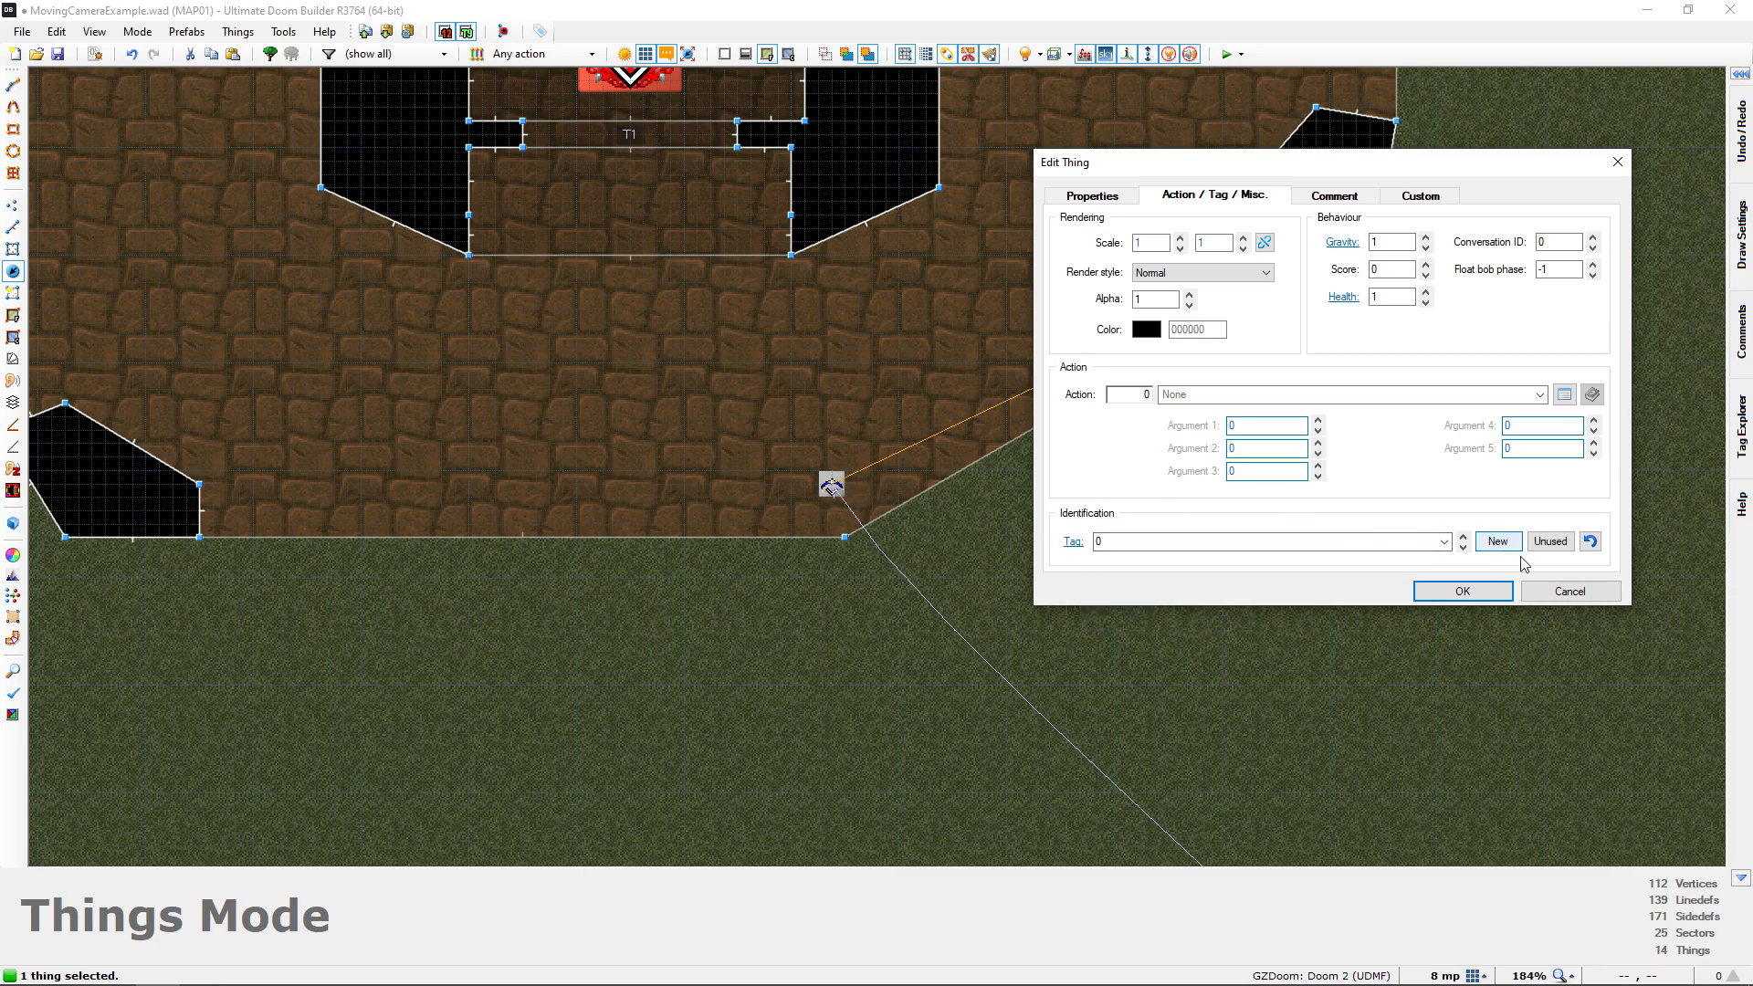
{"action": "left_click", "coordinate": [1543, 591]}
{"action": "left_click", "coordinate": [830, 491]}
{"action": "right_click", "coordinate": [1116, 567]}
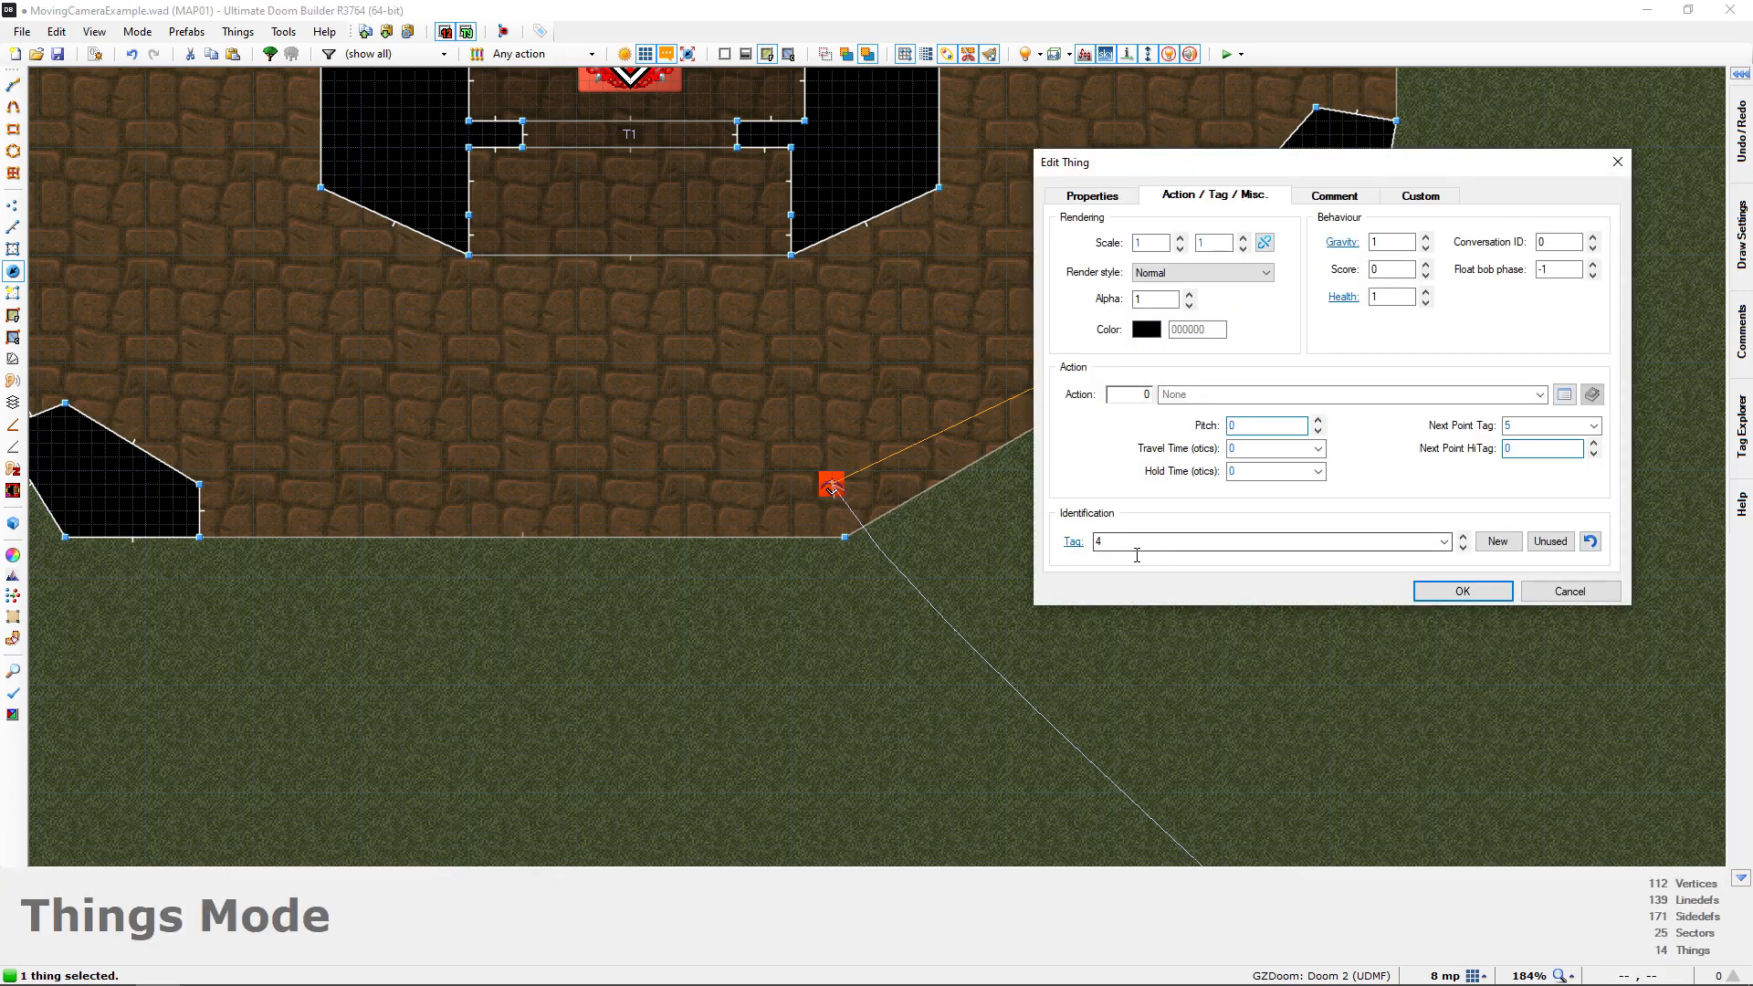
{"action": "left_click", "coordinate": [1573, 592]}
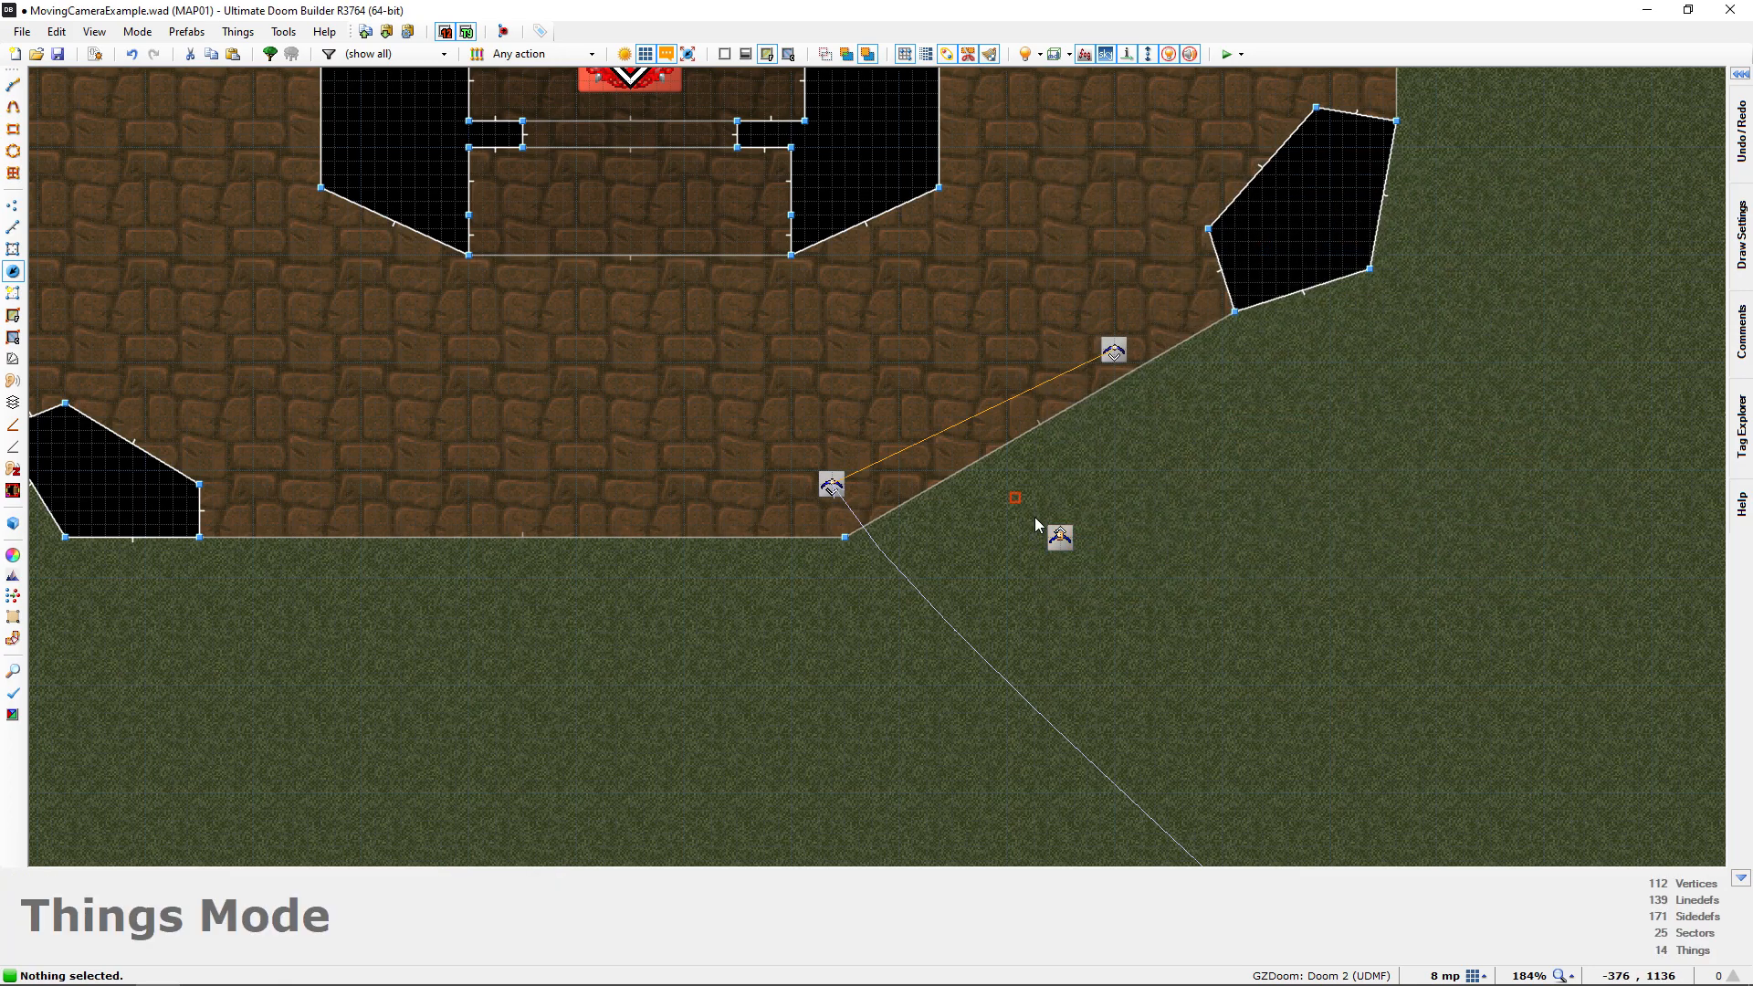
Give the Interpolation Special tag 4, matching the interpolation point in front of the door
{"action": "left_click", "coordinate": [1061, 539]}
{"action": "right_click", "coordinate": [1088, 514]}
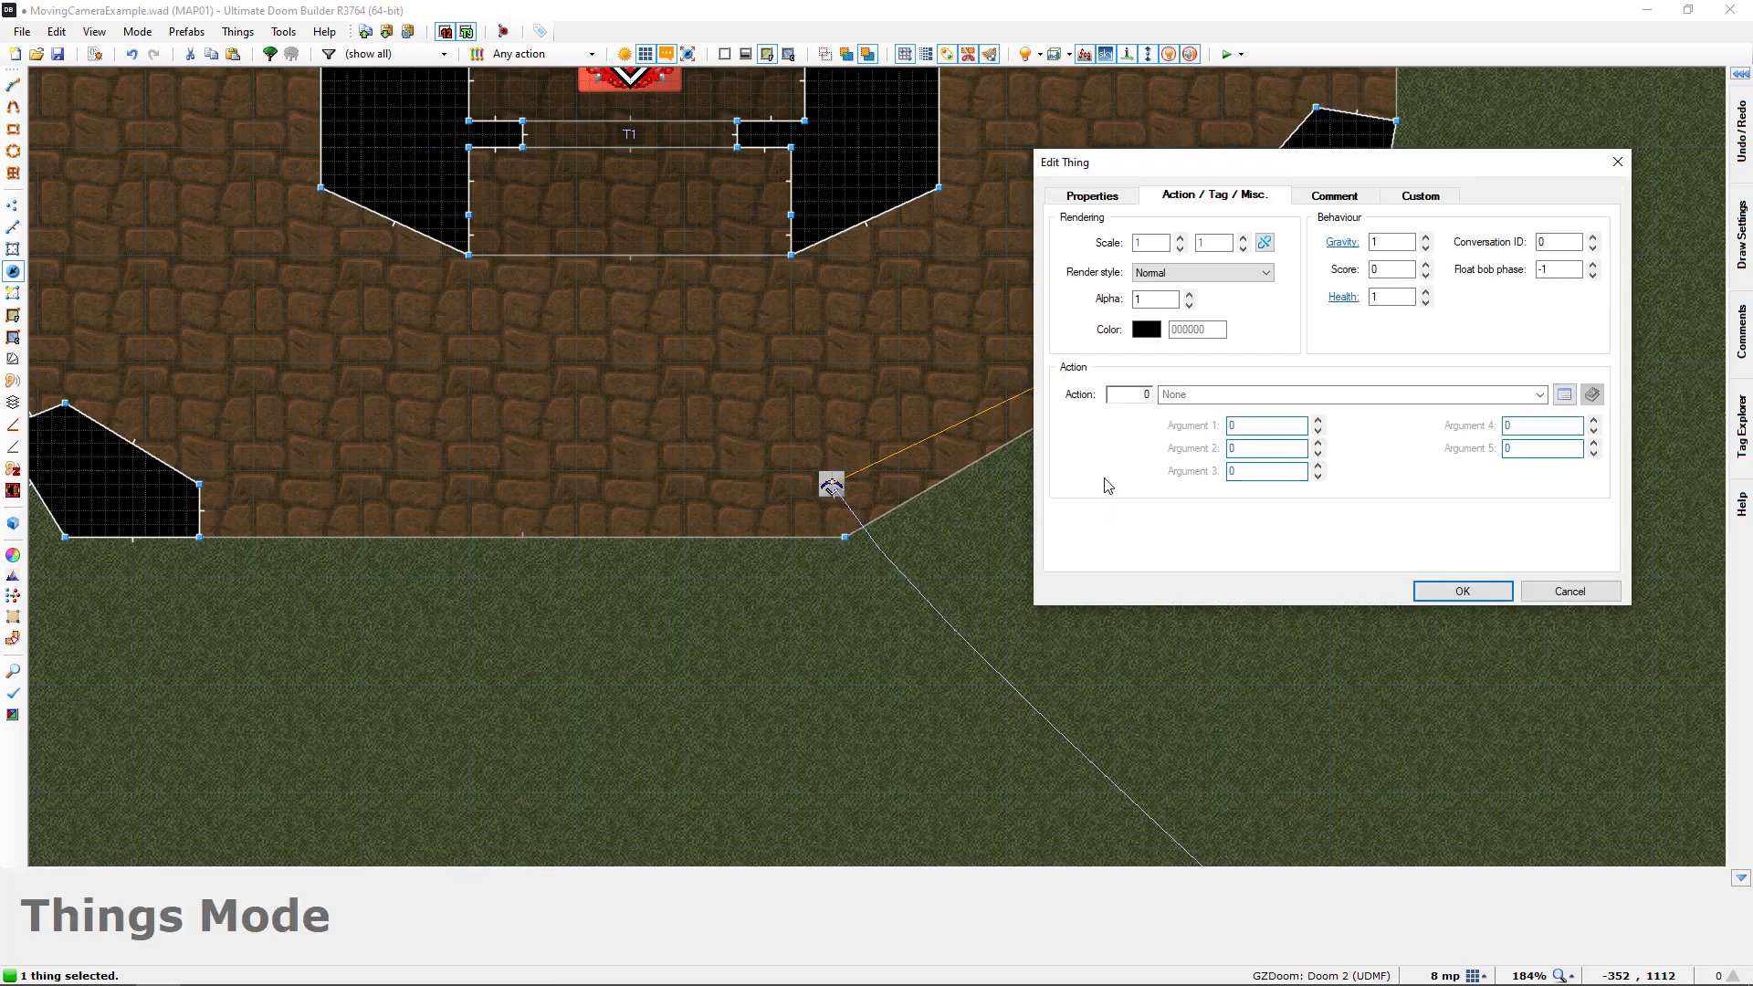
{"action": "left_click", "coordinate": [1187, 542]}
{"action": "type", "text": "4"}
{"action": "left_click", "coordinate": [1463, 592]}
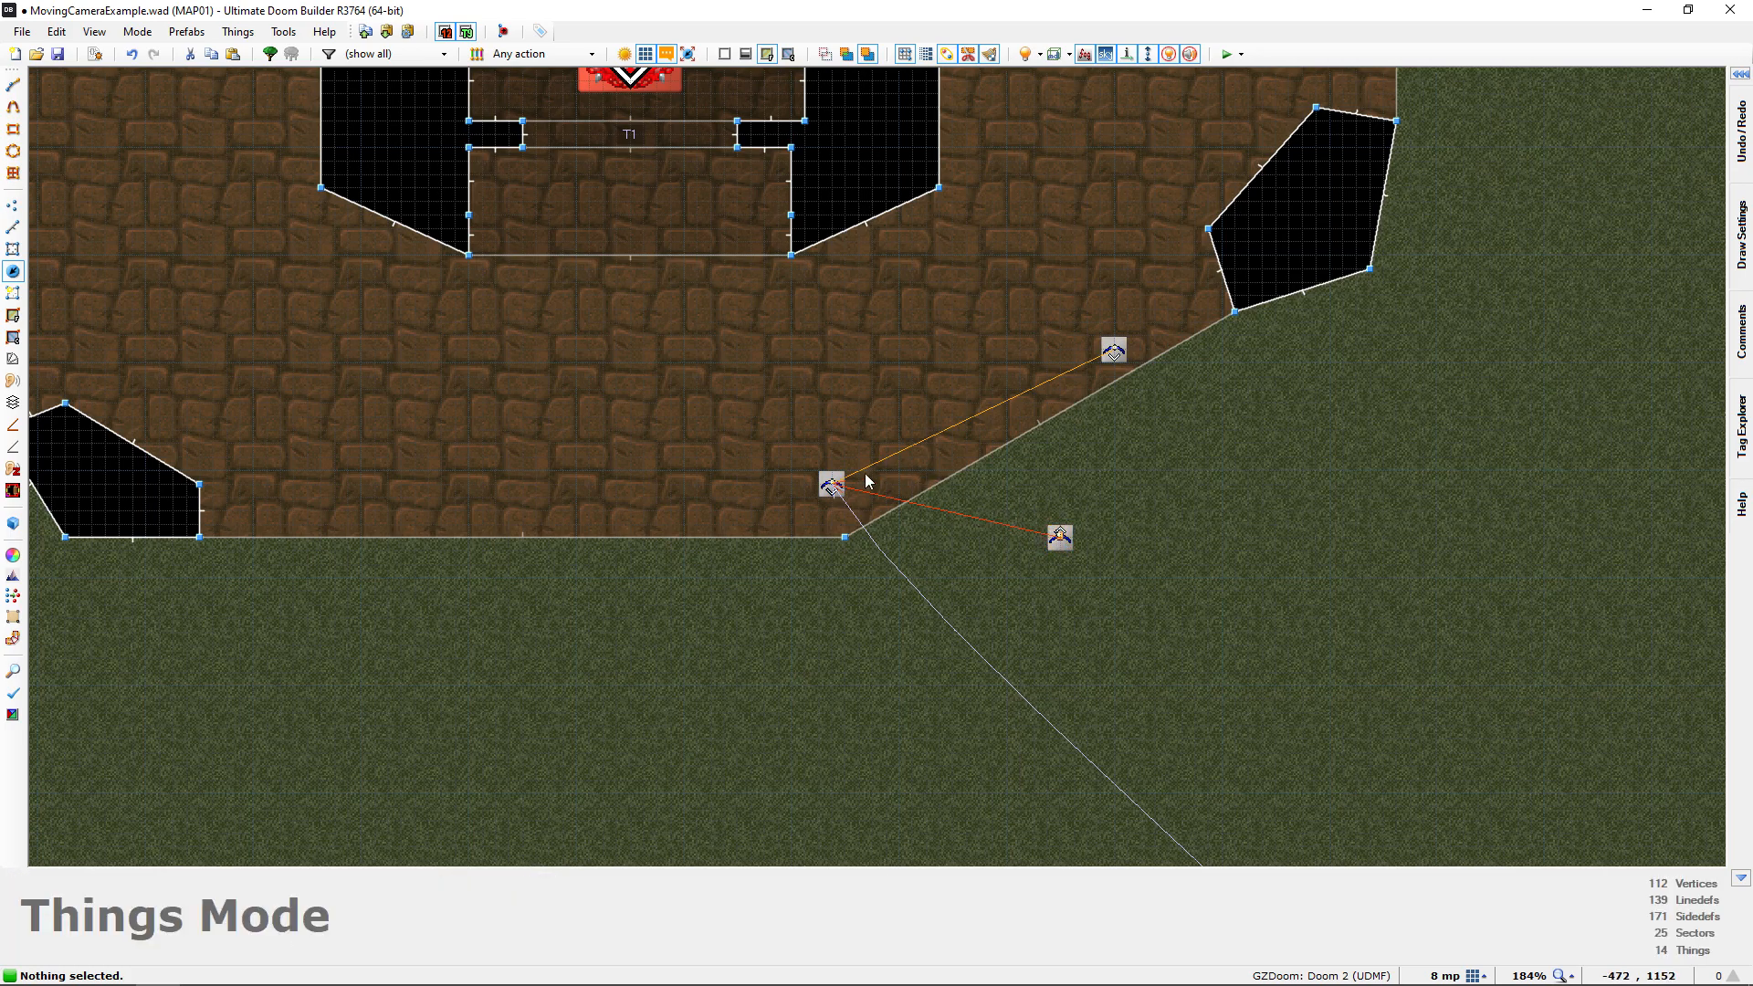
In the script editor, add an empty script "Last Interpolation Point" (void) below the "Activate Moving Camera" script
{"action": "middle_click_drag", "start_coordinate": [583, 368], "coordinate": [659, 507]}
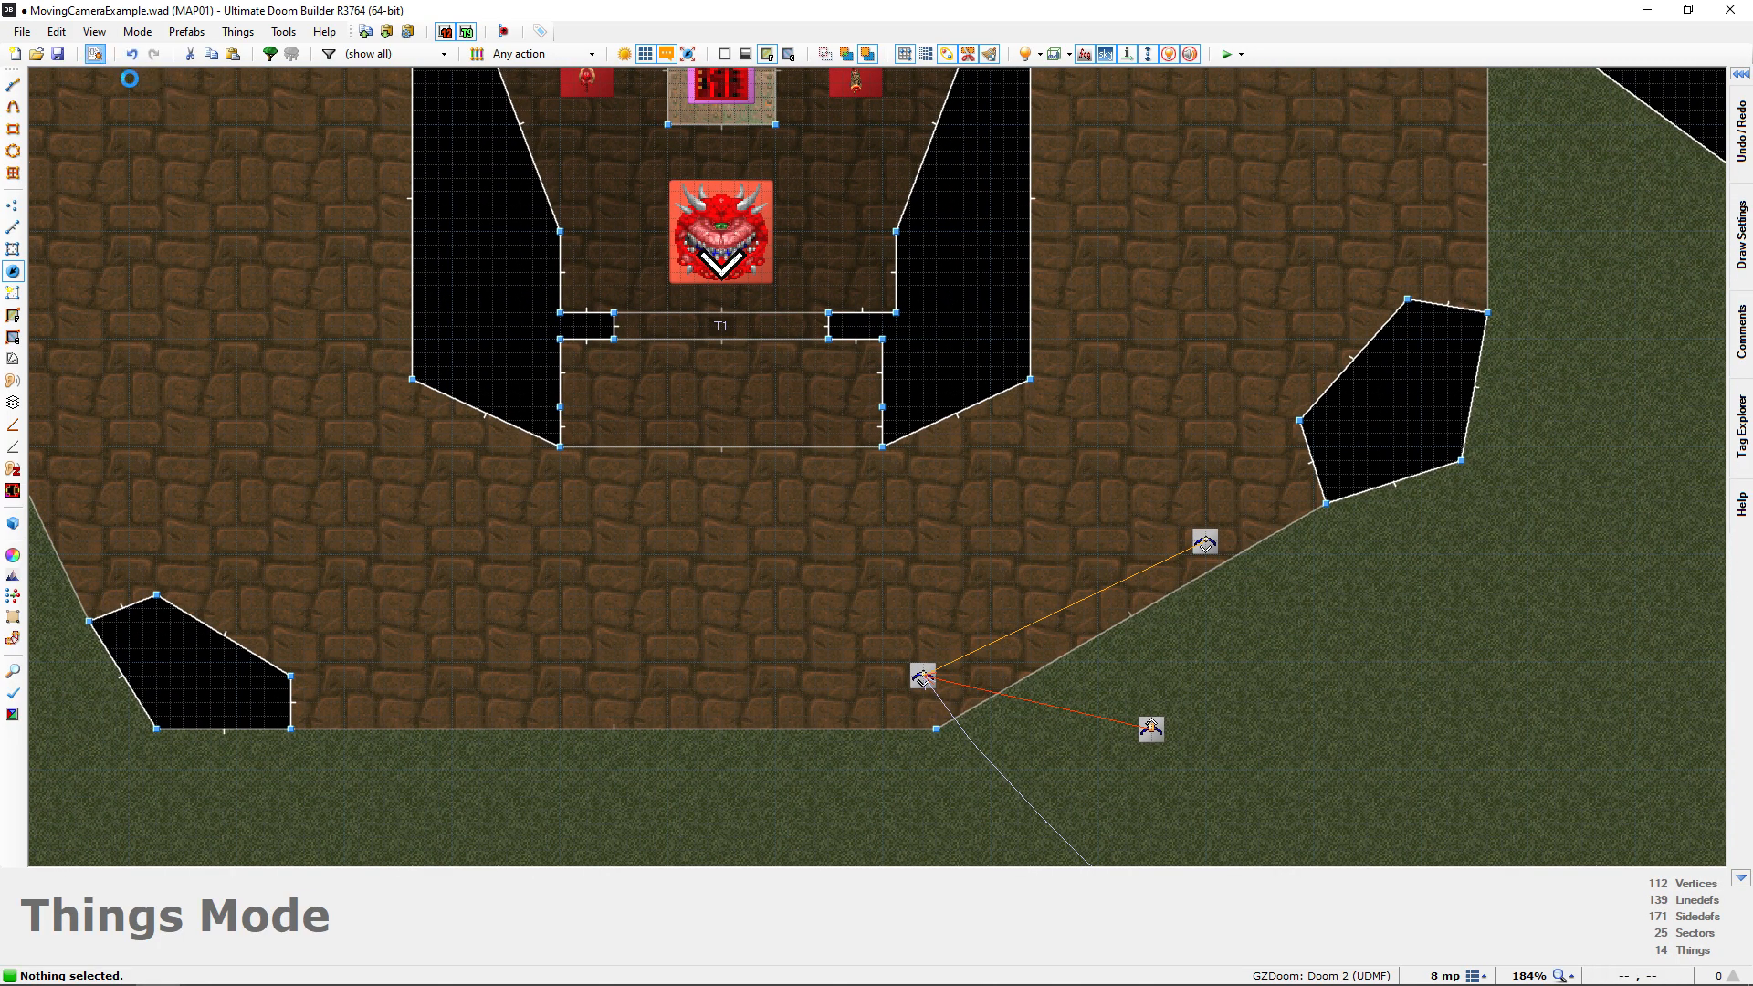
{"action": "left_click", "coordinate": [95, 53]}
{"action": "left_click_drag", "start_coordinate": [758, 64], "coordinate": [1173, 38]}
{"action": "left_click", "coordinate": [1097, 401]}
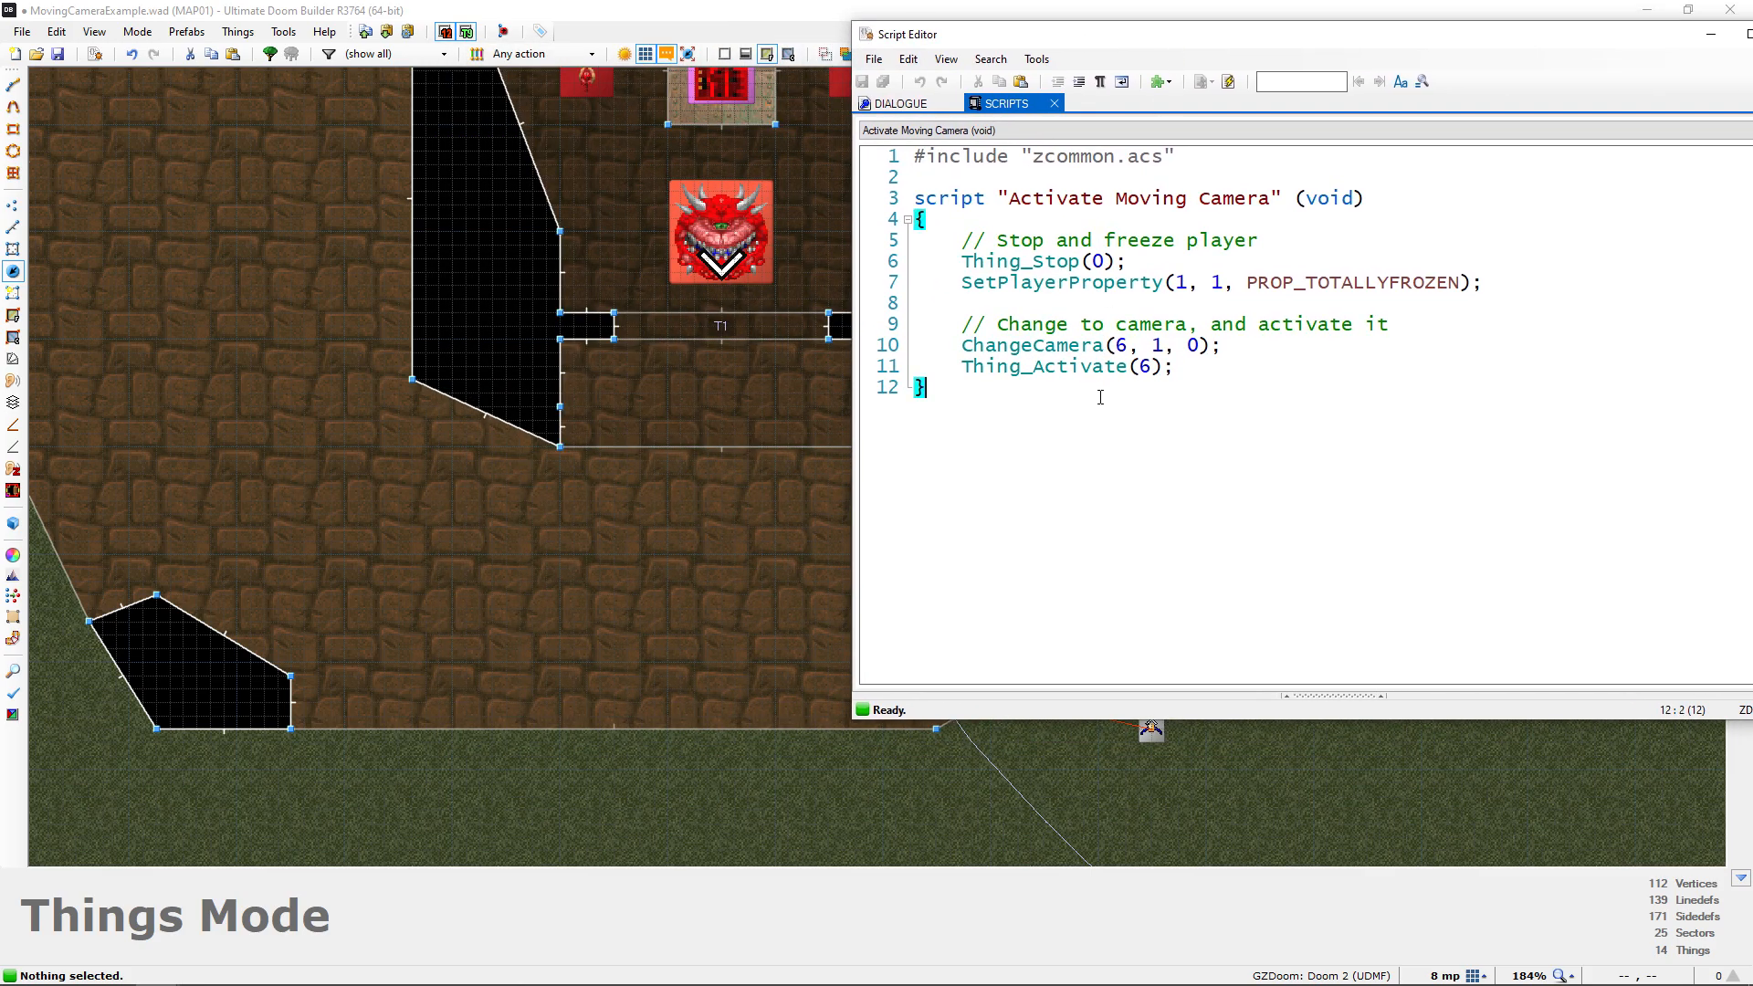
{"action": "key", "text": "Return"}
{"action": "key", "text": "Return"}
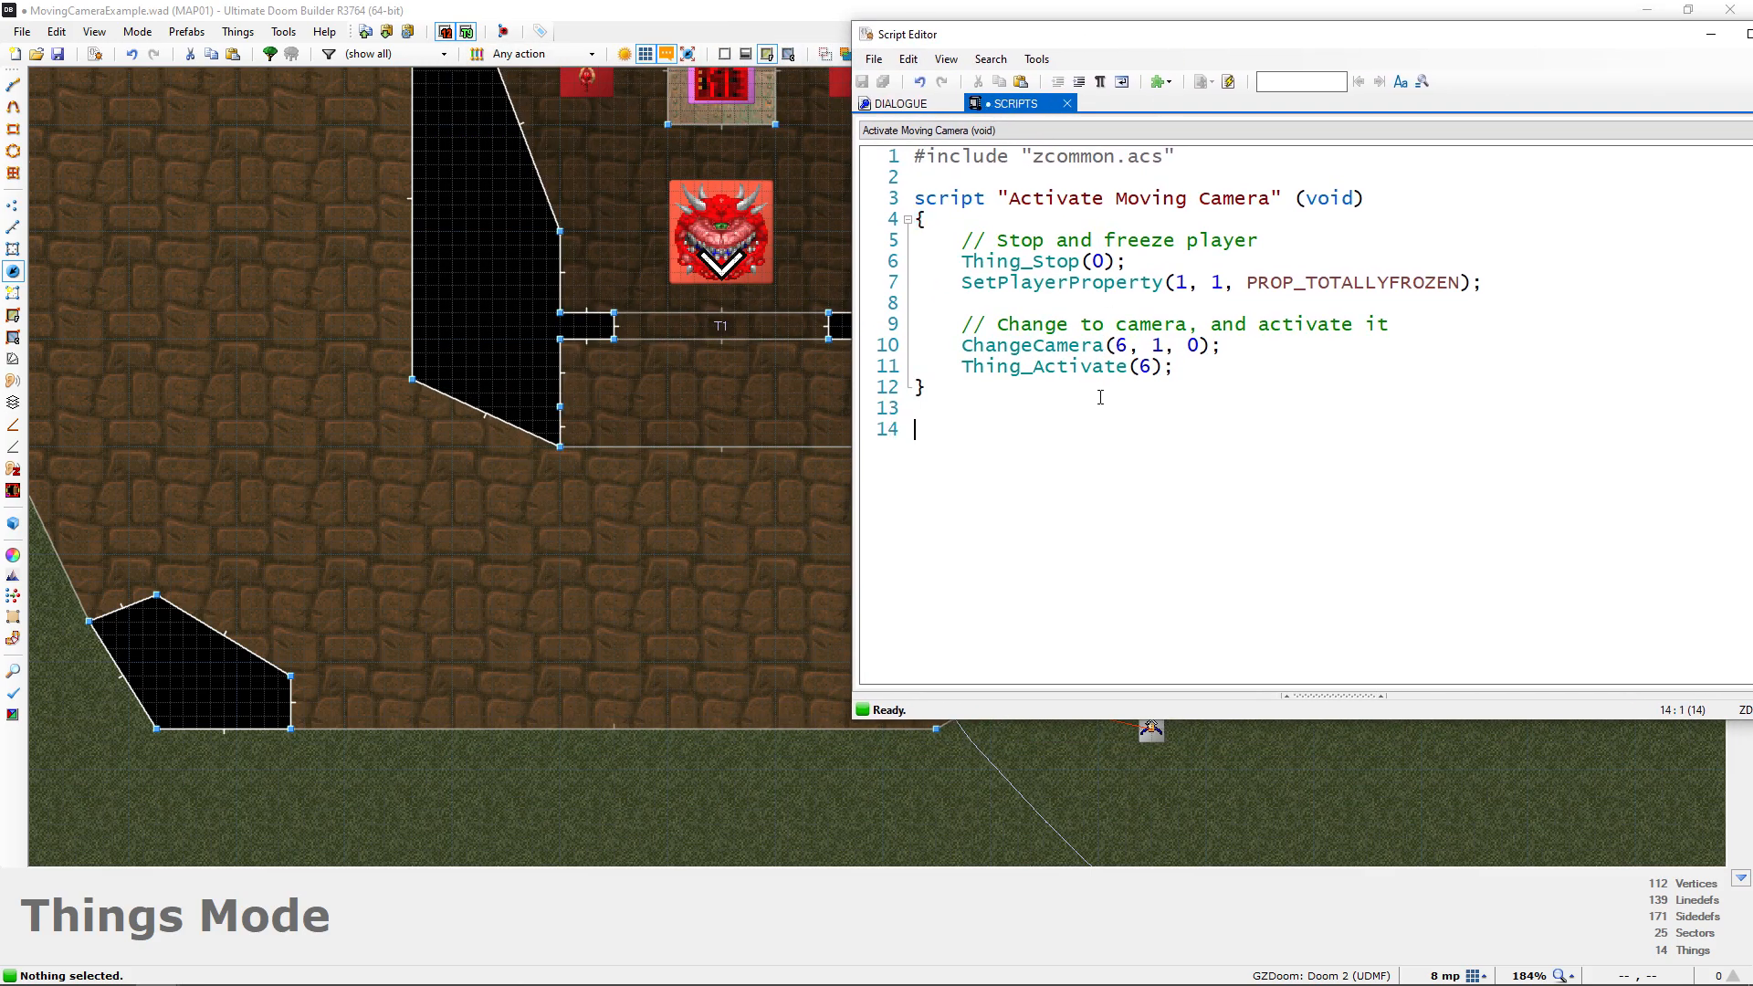
{"action": "type", "text": "script \"Last I"}
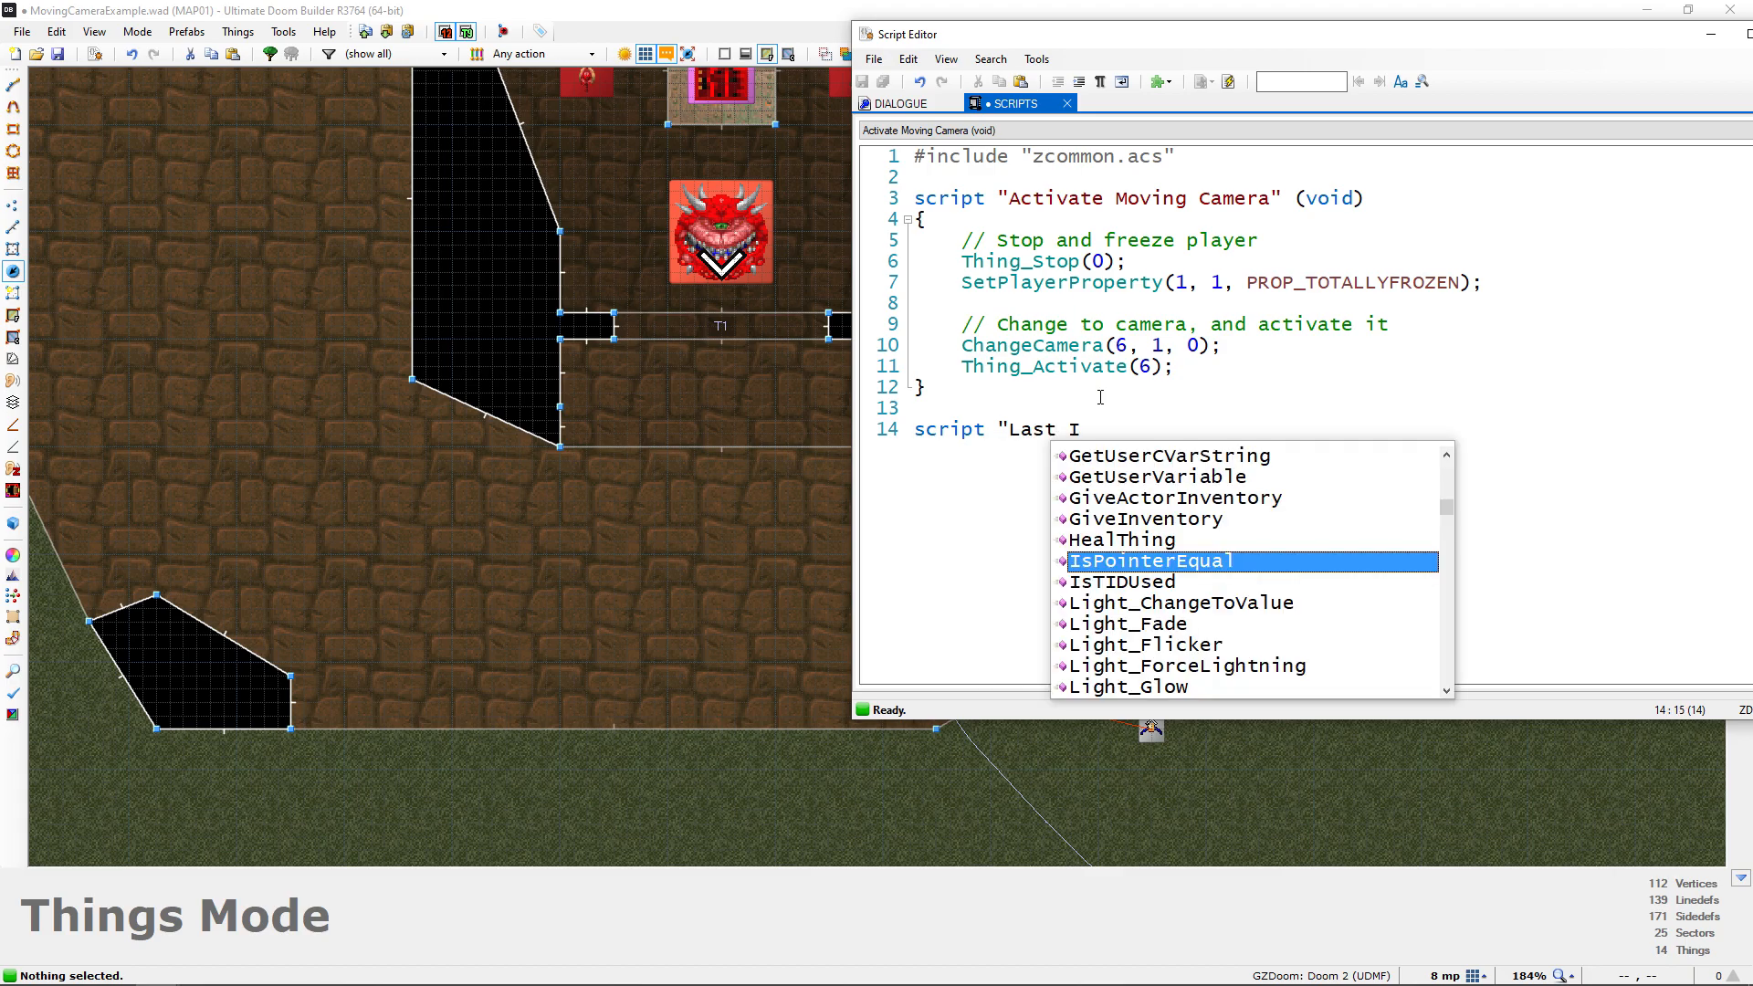
{"action": "type", "text": "nterpolation Point\" (void)"}
{"action": "key", "text": "Return"}
{"action": "type", "text": "{"}
{"action": "key", "text": "Return"}
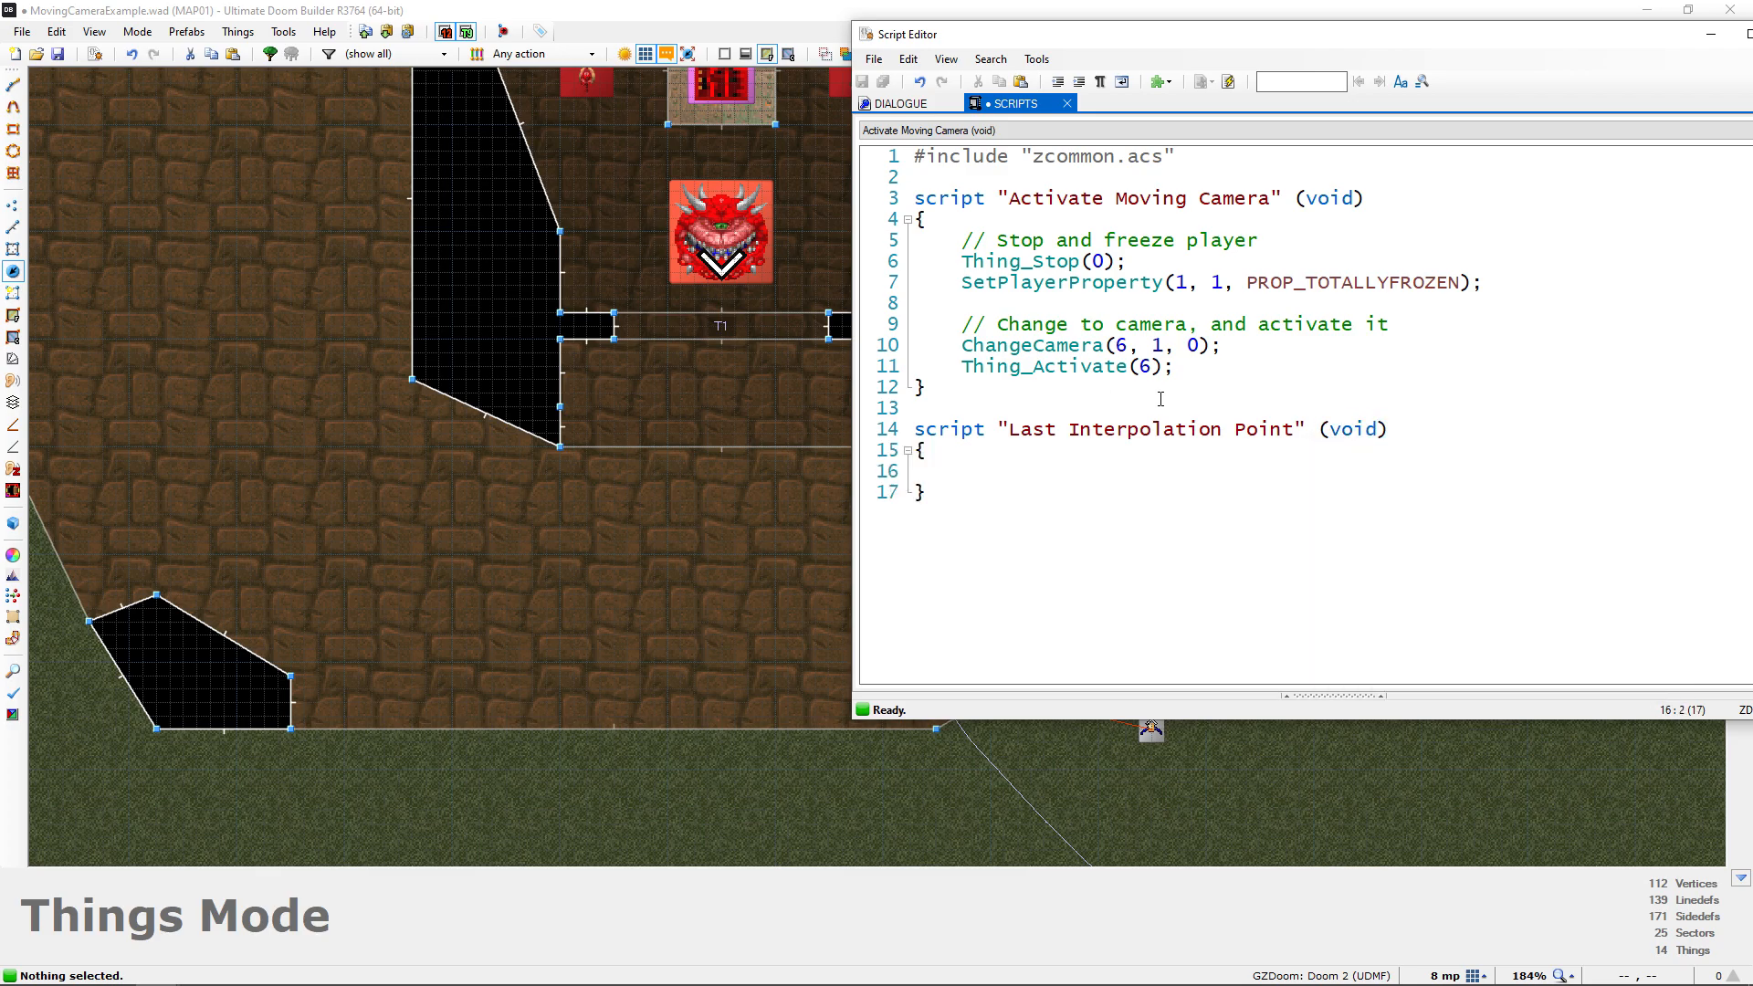
{"action": "left_click_drag", "start_coordinate": [1011, 438], "coordinate": [1281, 432]}
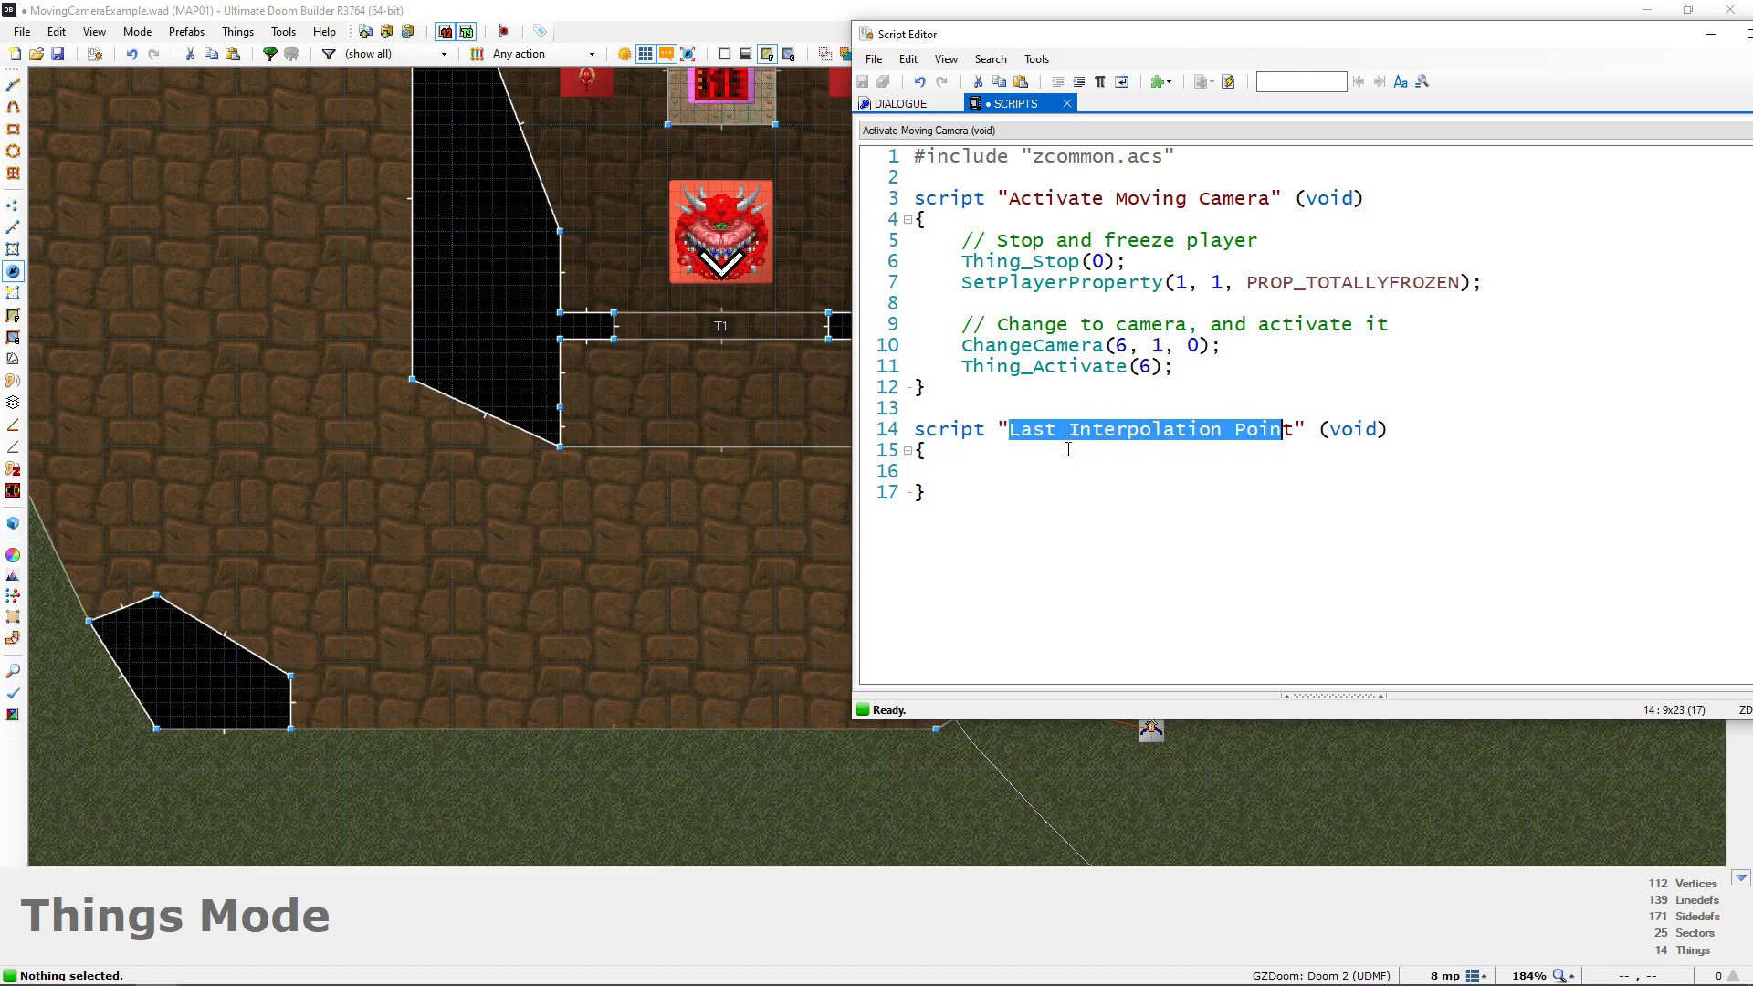
{"action": "left_click", "coordinate": [1021, 475]}
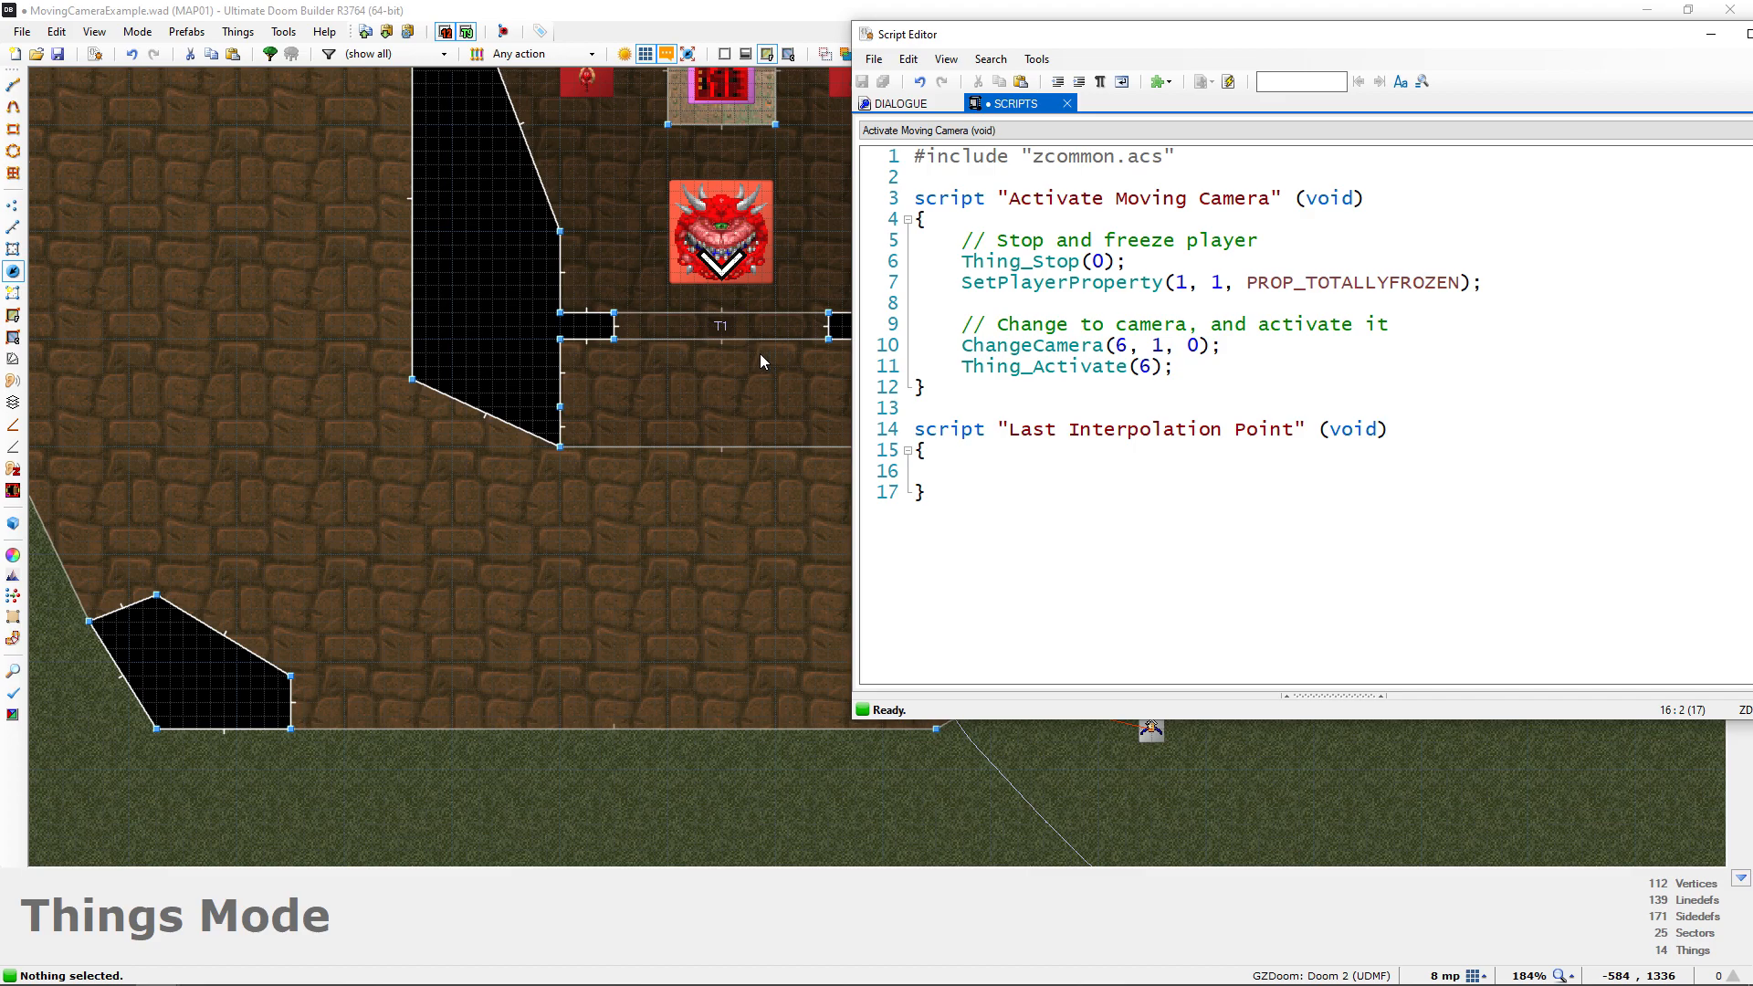
Check the sector tag of the lion-head door in Sectors Mode, keeping the script editor open alongside the map
{"action": "left_click_drag", "start_coordinate": [1099, 40], "coordinate": [1303, 70]}
{"action": "middle_click_drag", "start_coordinate": [739, 418], "coordinate": [716, 469]}
{"action": "key", "text": "s"}
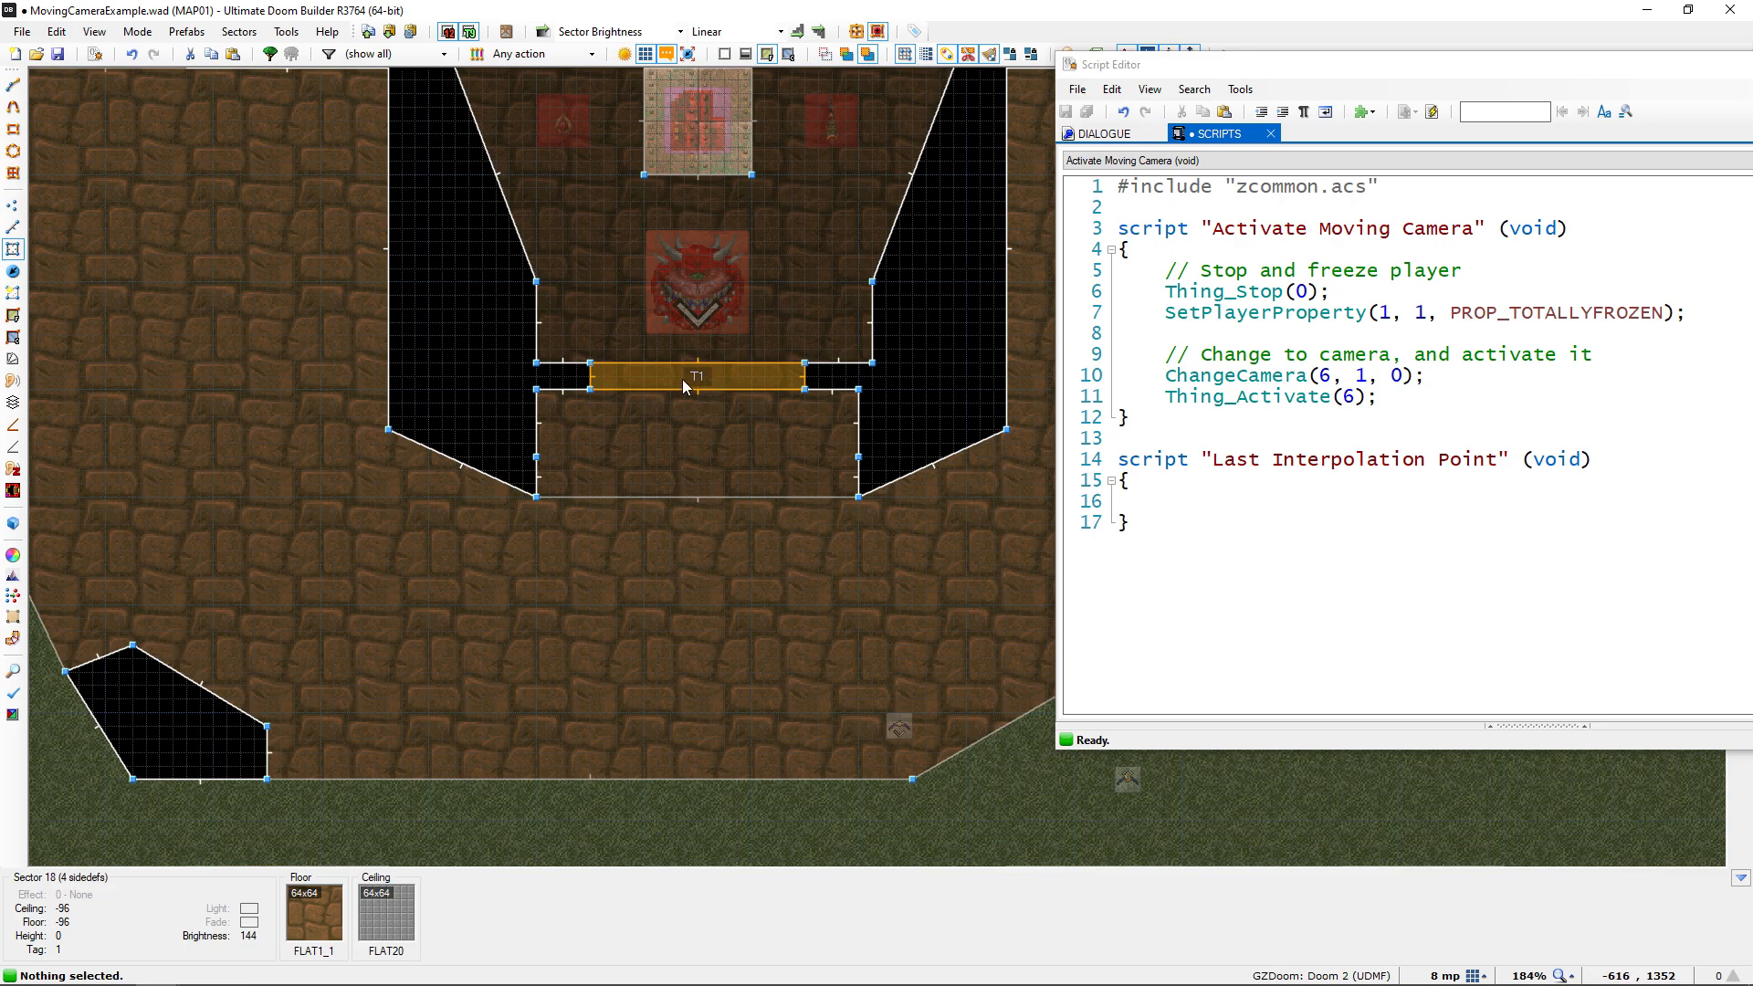
{"action": "left_click", "coordinate": [1187, 500]}
{"action": "left_click_drag", "start_coordinate": [1345, 76], "coordinate": [1166, 73]}
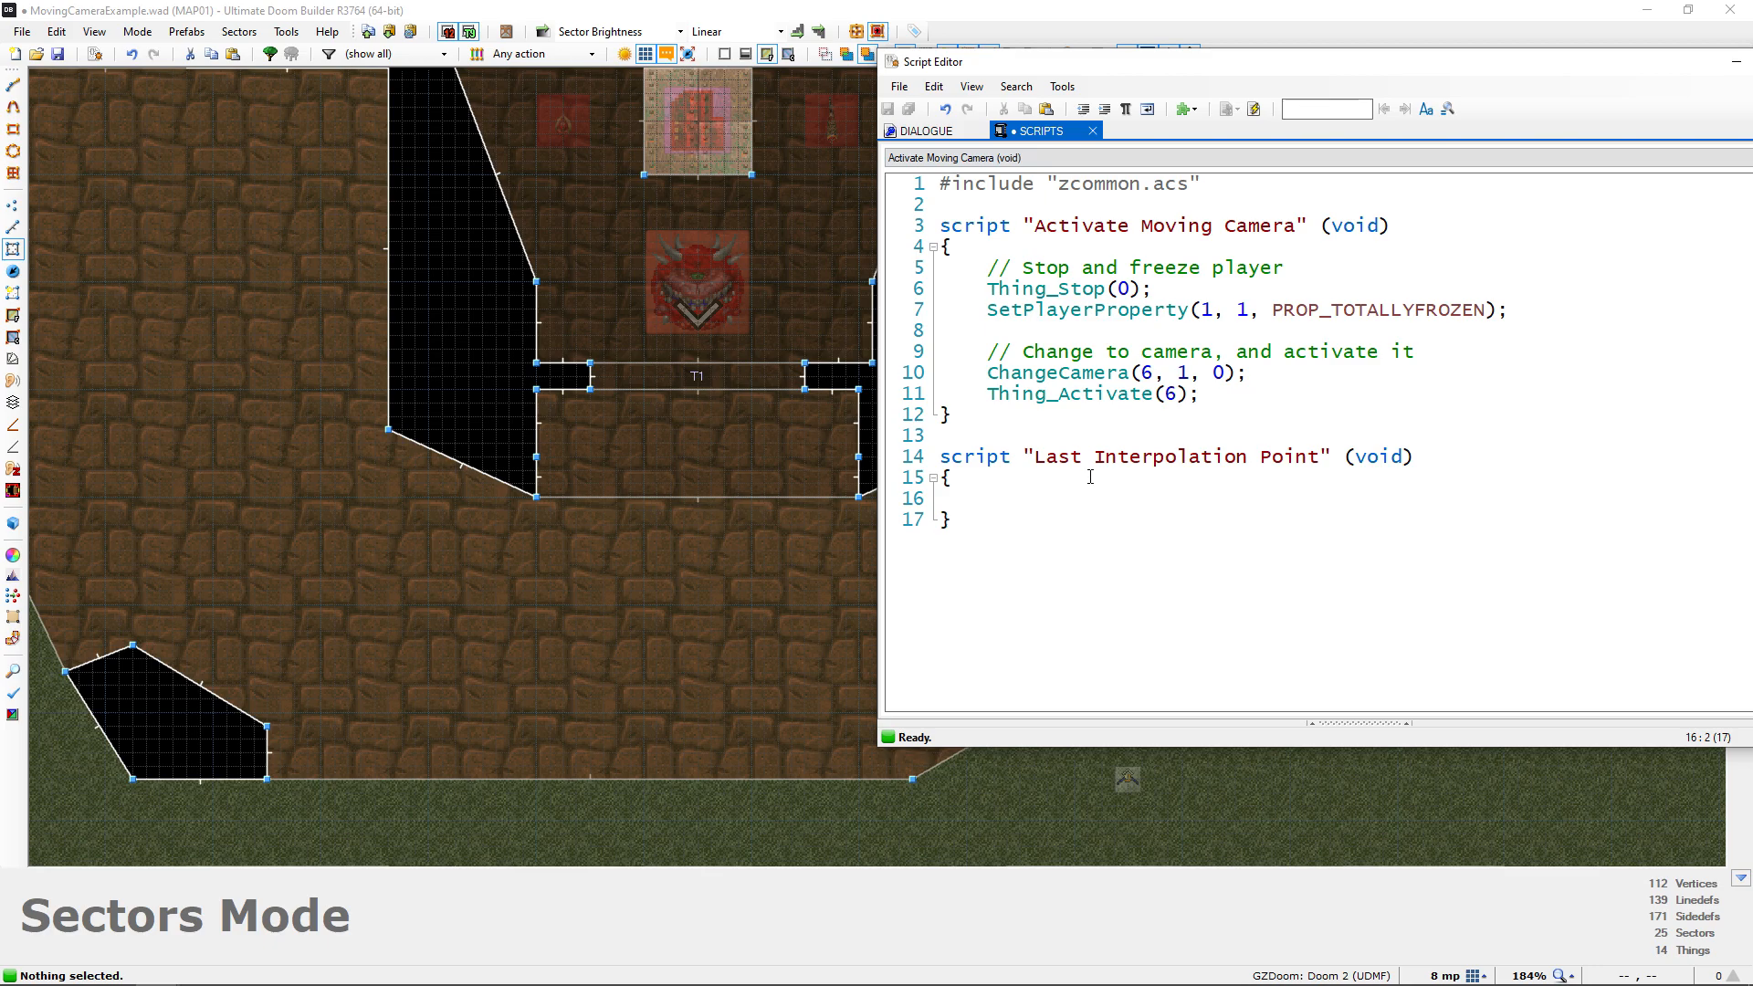
Add Door_Open(1, 32, 0); to the "Last Interpolation Point" script, compile it and close the script editor
{"action": "type", "text": "Door_Op"}
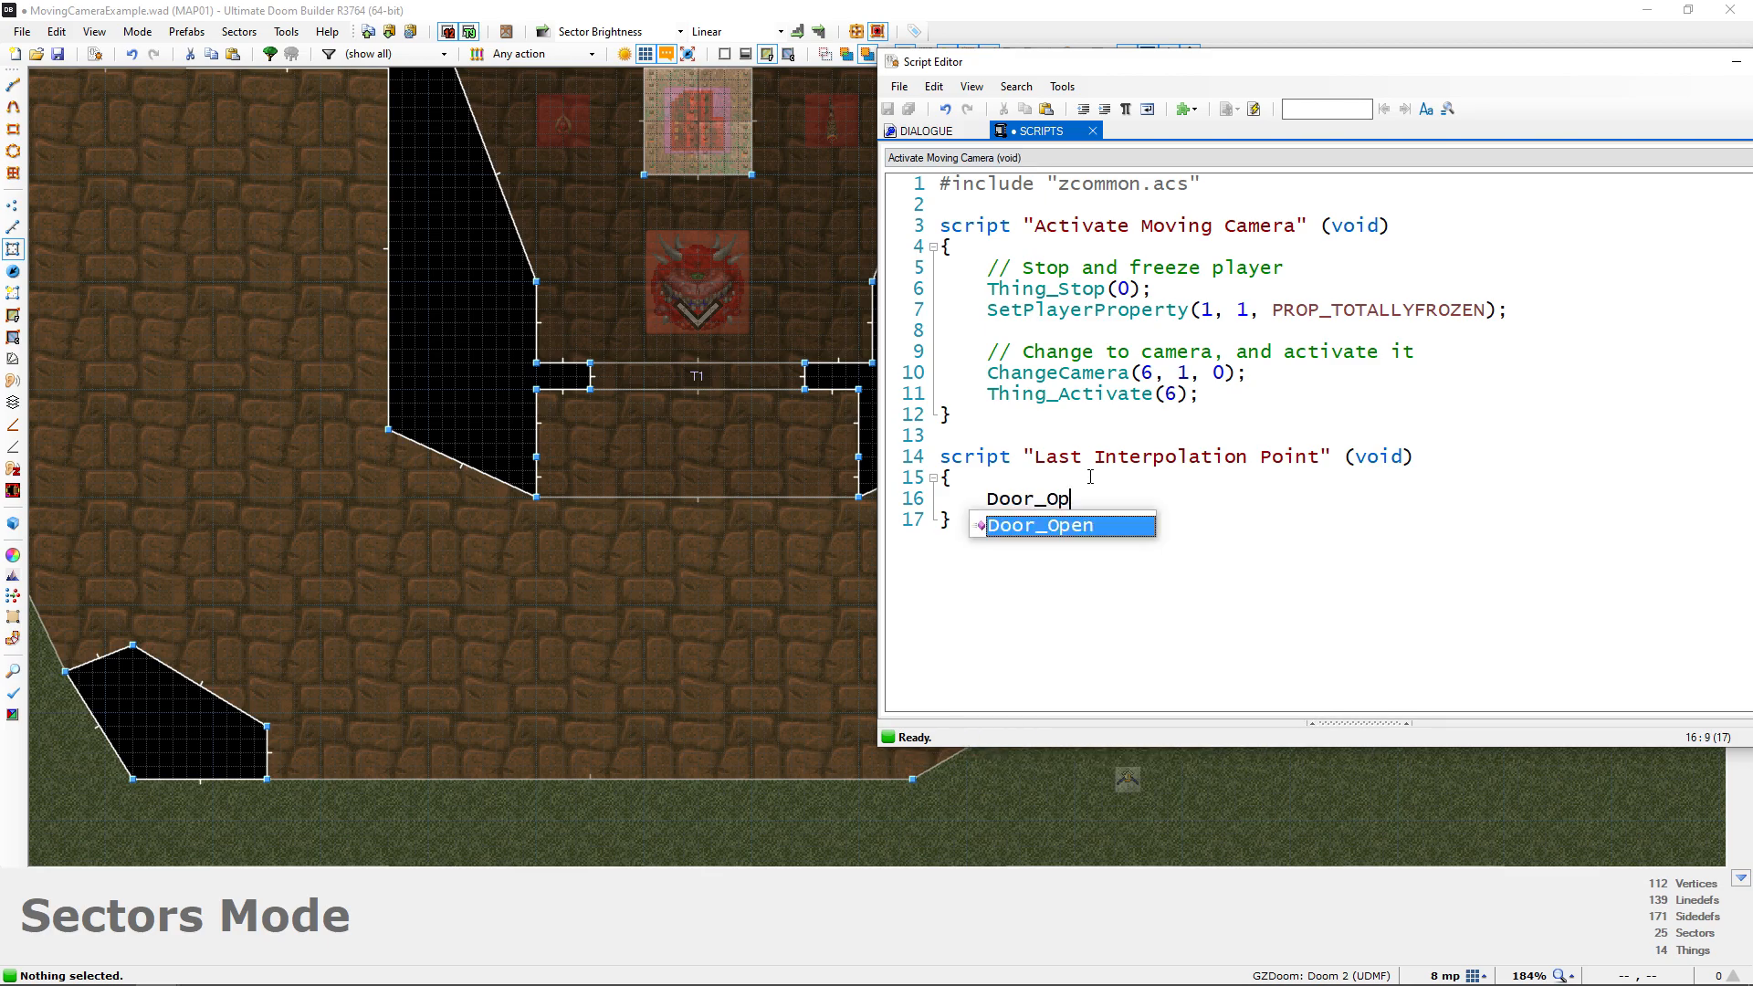
{"action": "type", "text": "en("}
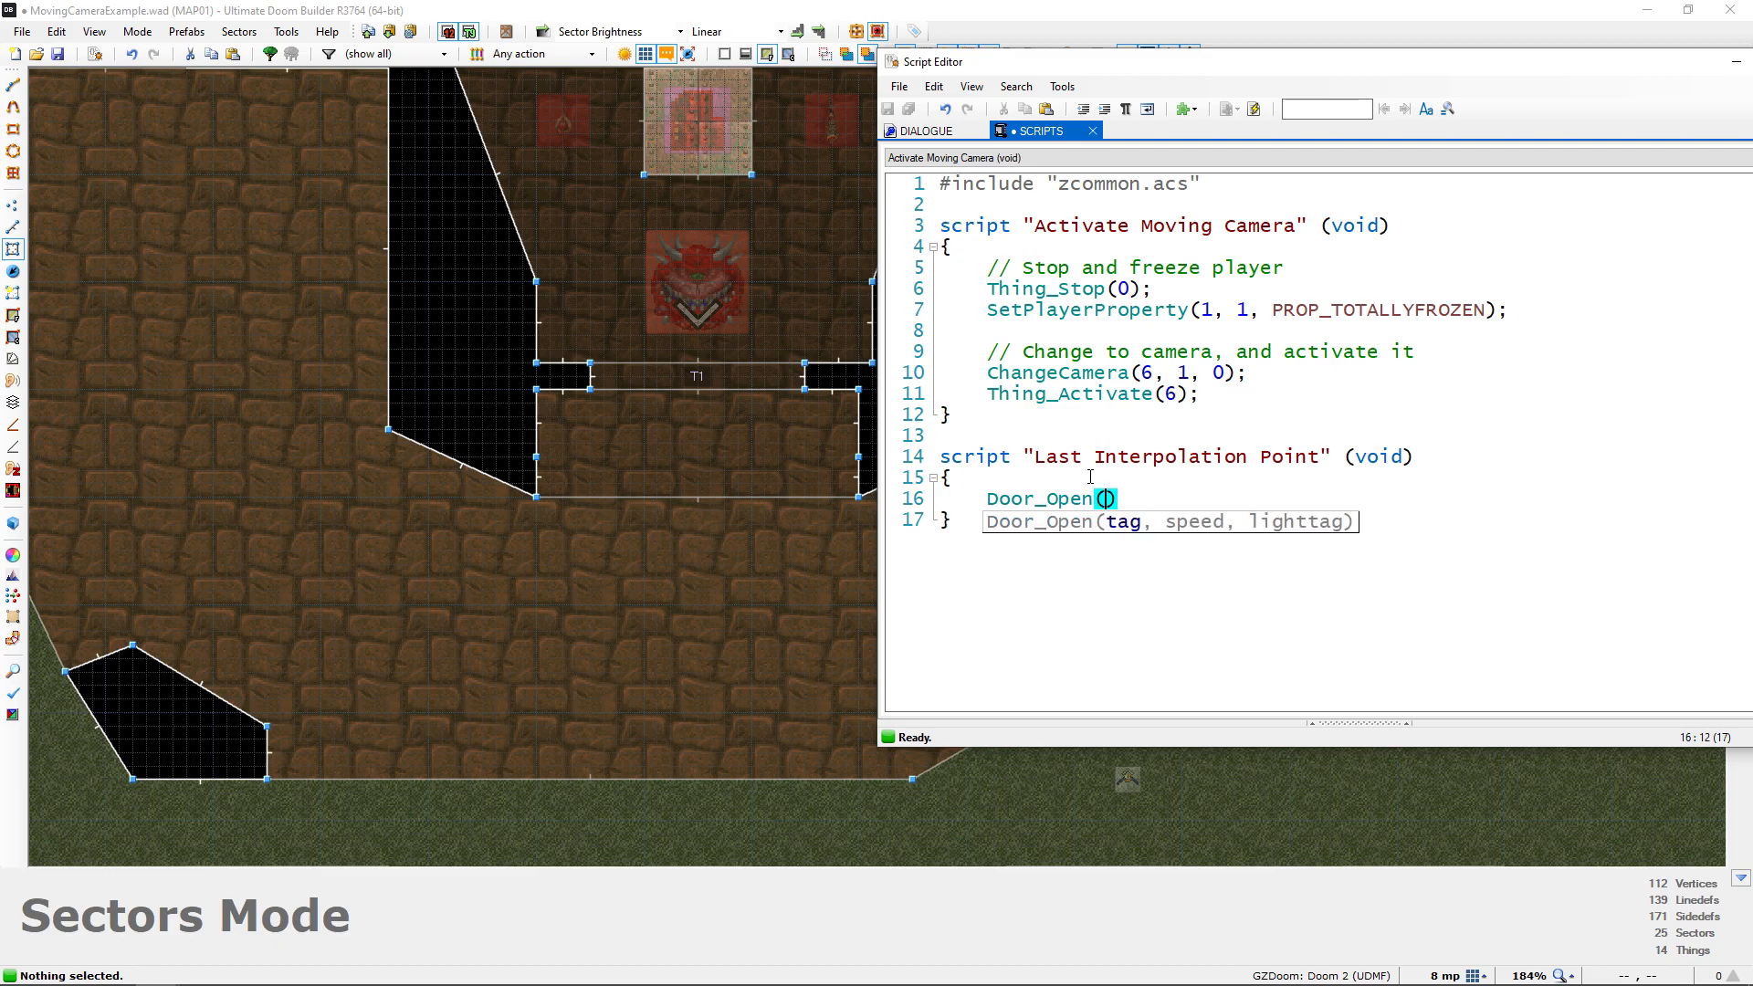
{"action": "type", "text": "1, 32, "}
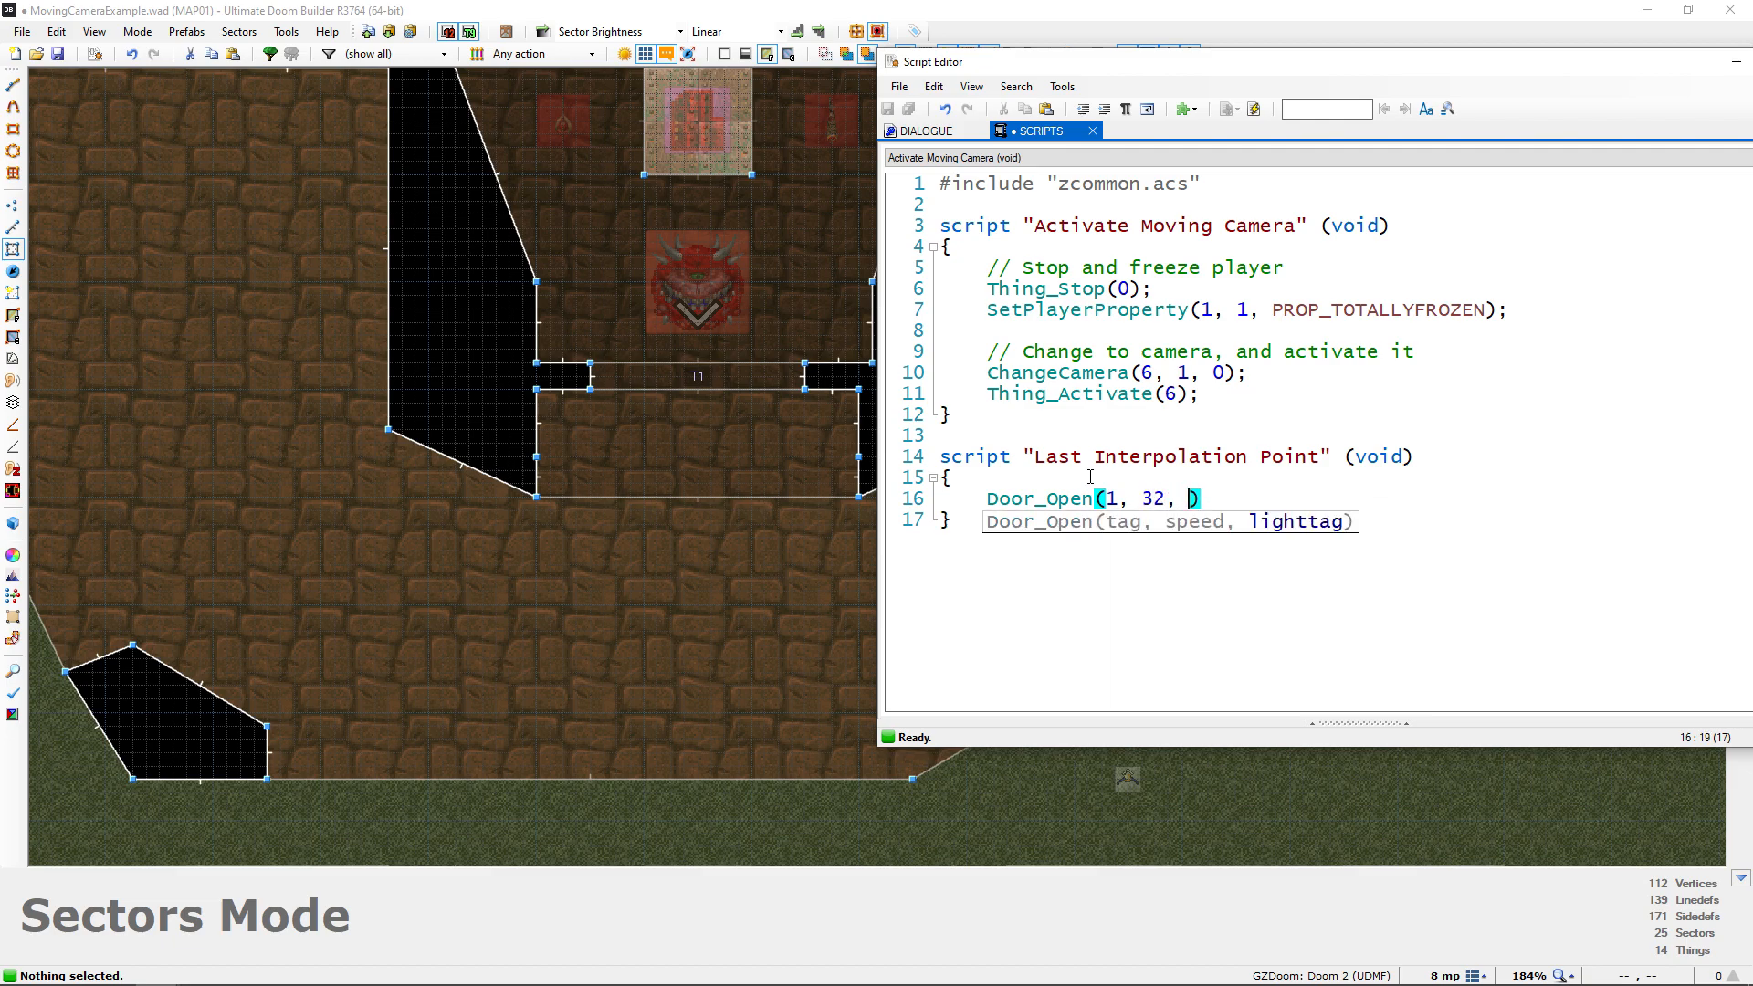
{"action": "type", "text": "0);"}
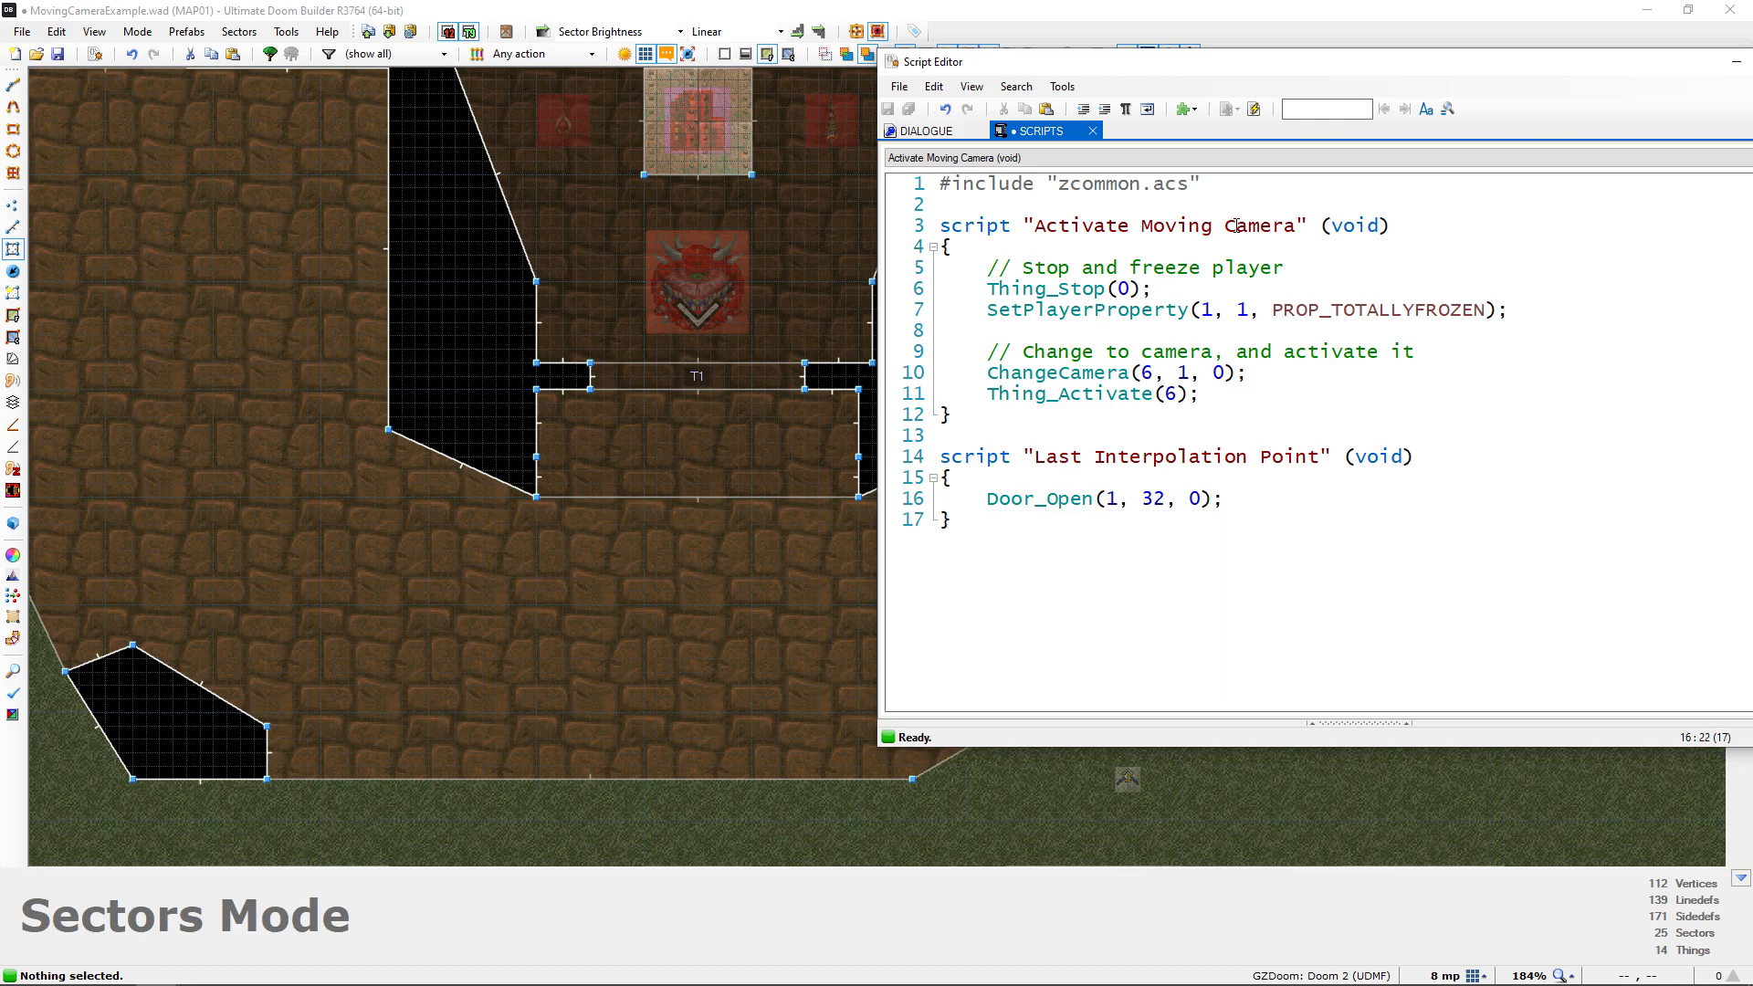
{"action": "left_click", "coordinate": [1253, 108]}
{"action": "left_click_drag", "start_coordinate": [1393, 69], "coordinate": [1074, 54]}
{"action": "left_click_drag", "start_coordinate": [638, 442], "coordinate": [923, 535]}
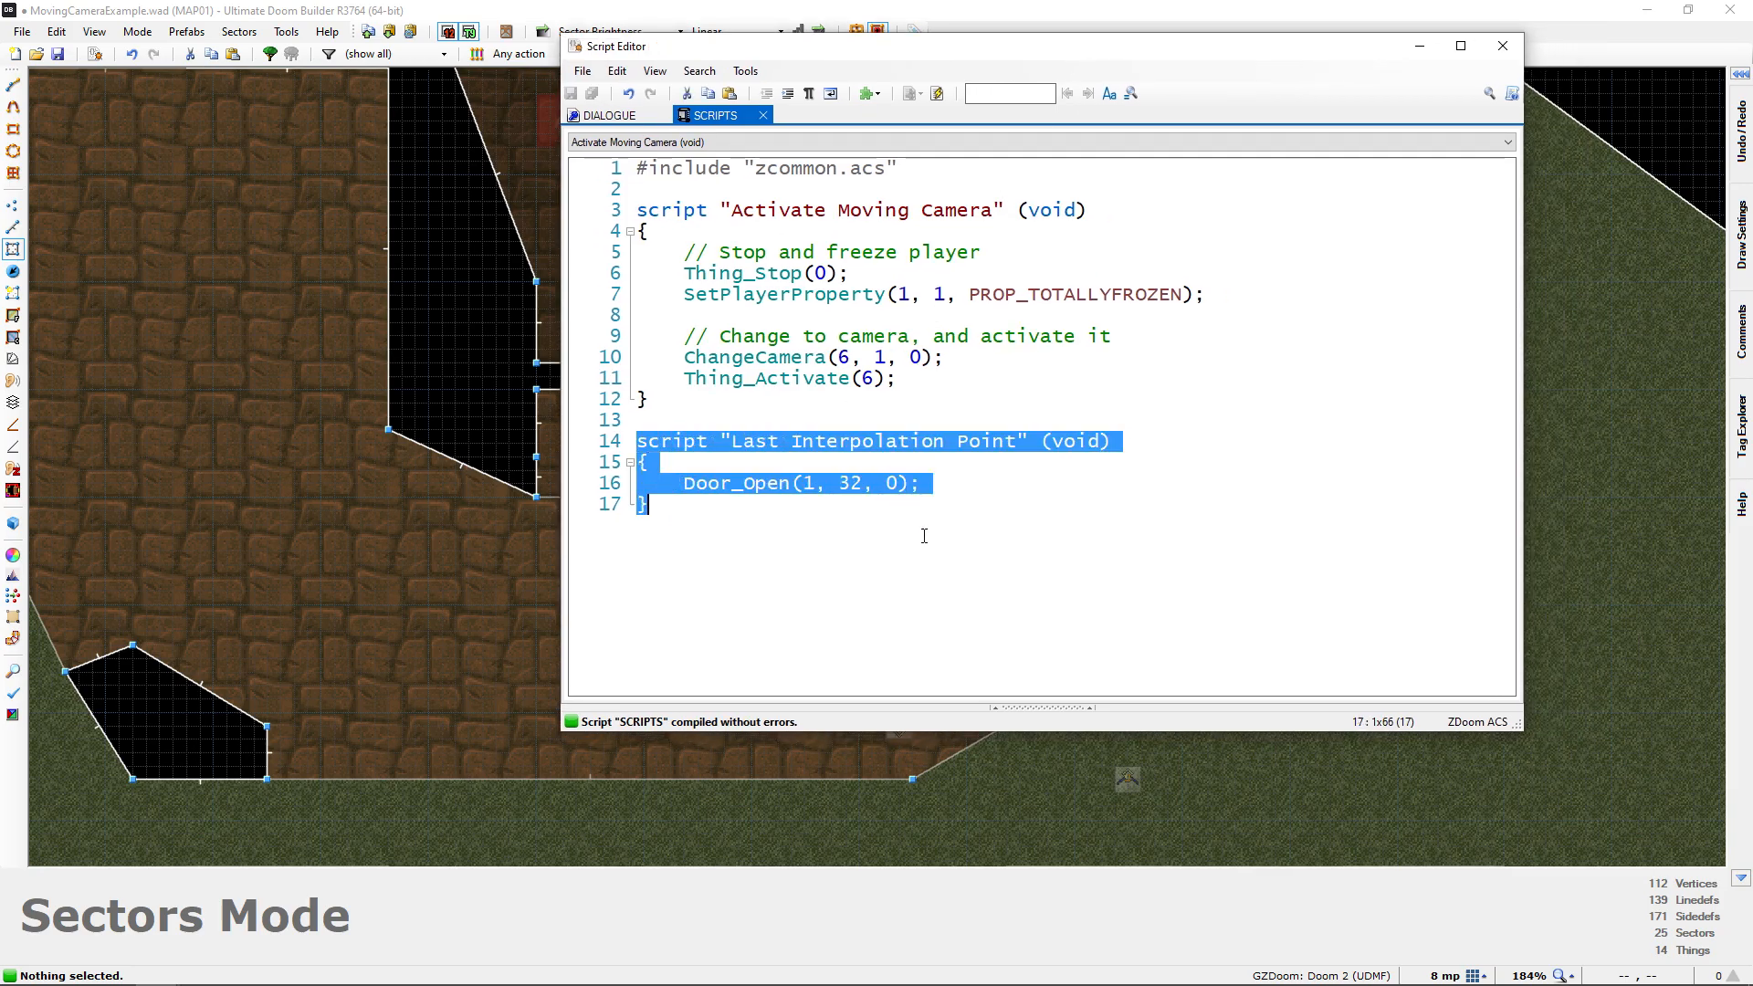
{"action": "left_click", "coordinate": [1503, 46]}
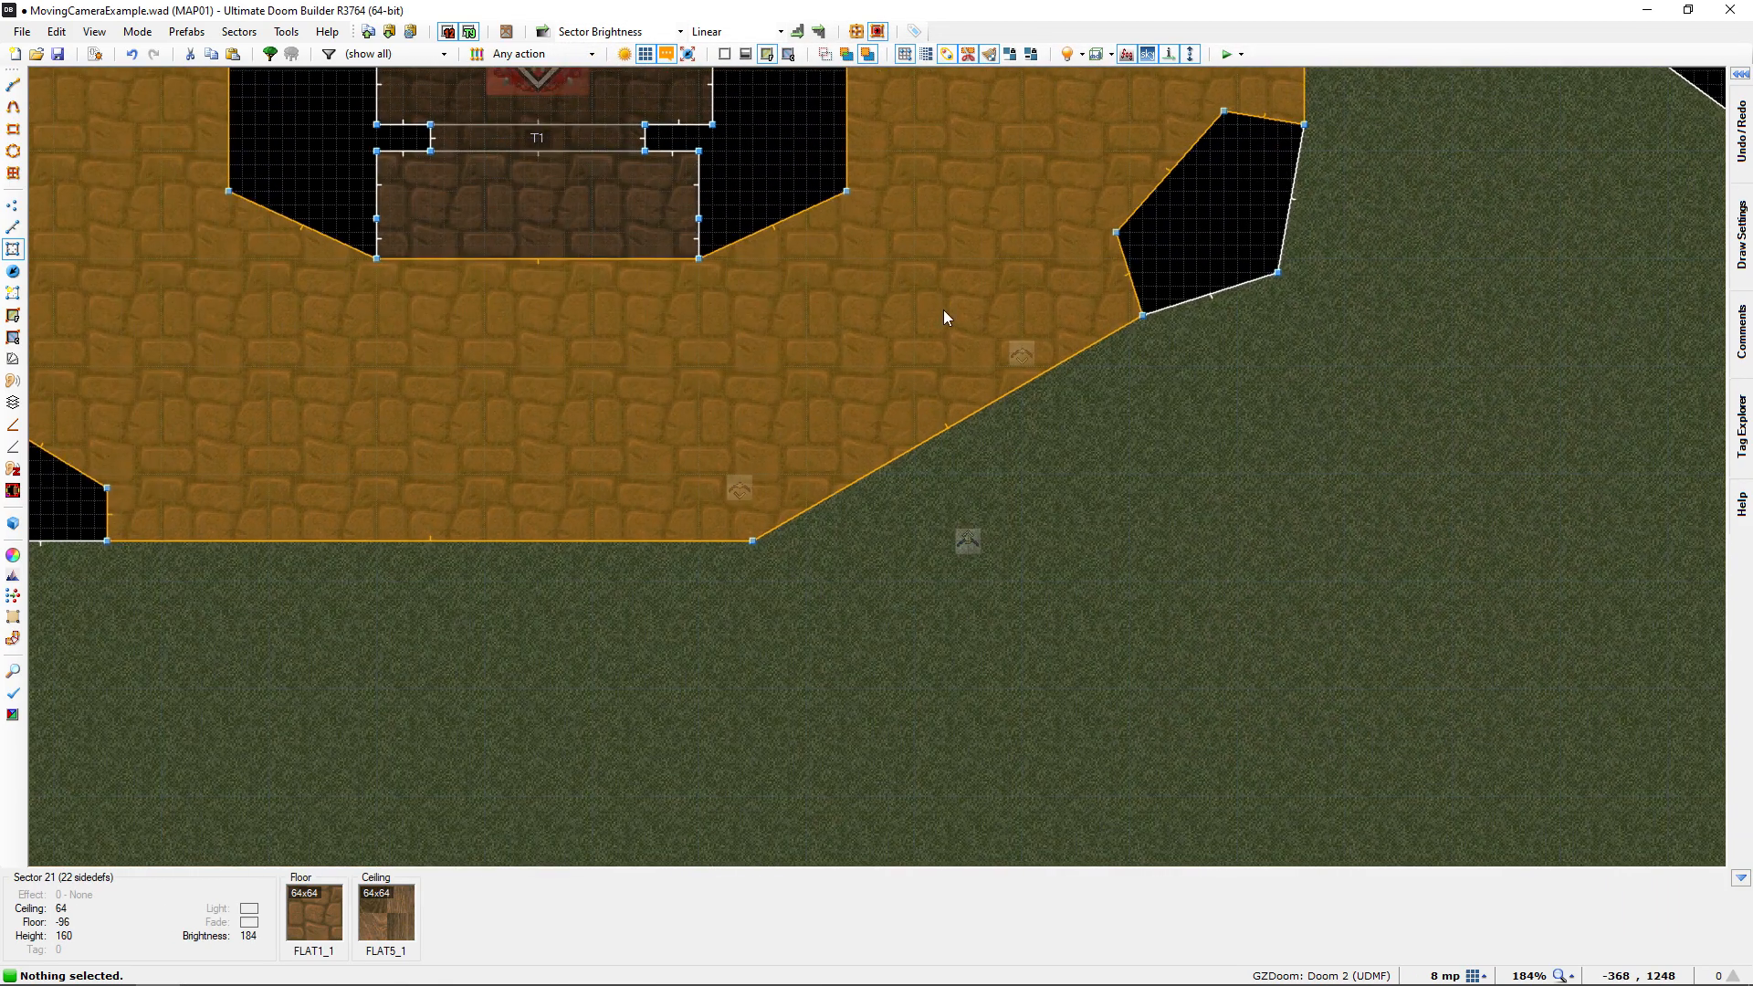
Set the Interpolation Special's action to 80 Script Execute, using the named script "Last Interpolation Point"
{"action": "key", "text": "t"}
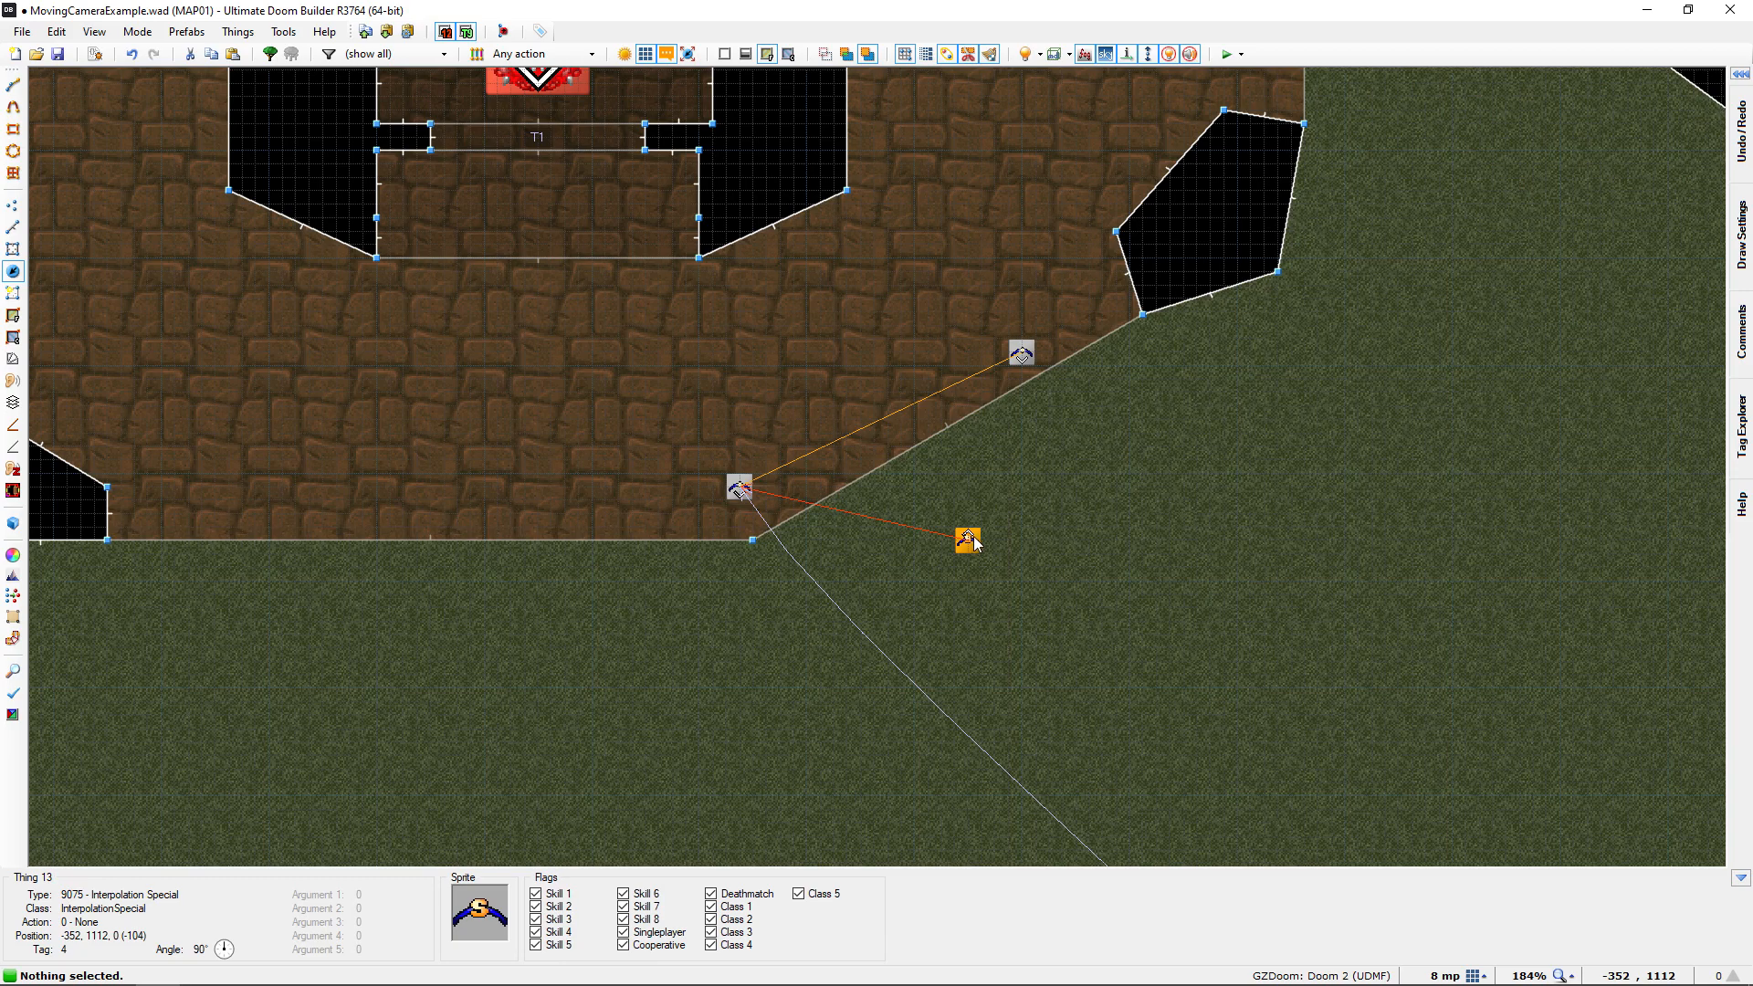
{"action": "right_click", "coordinate": [973, 535]}
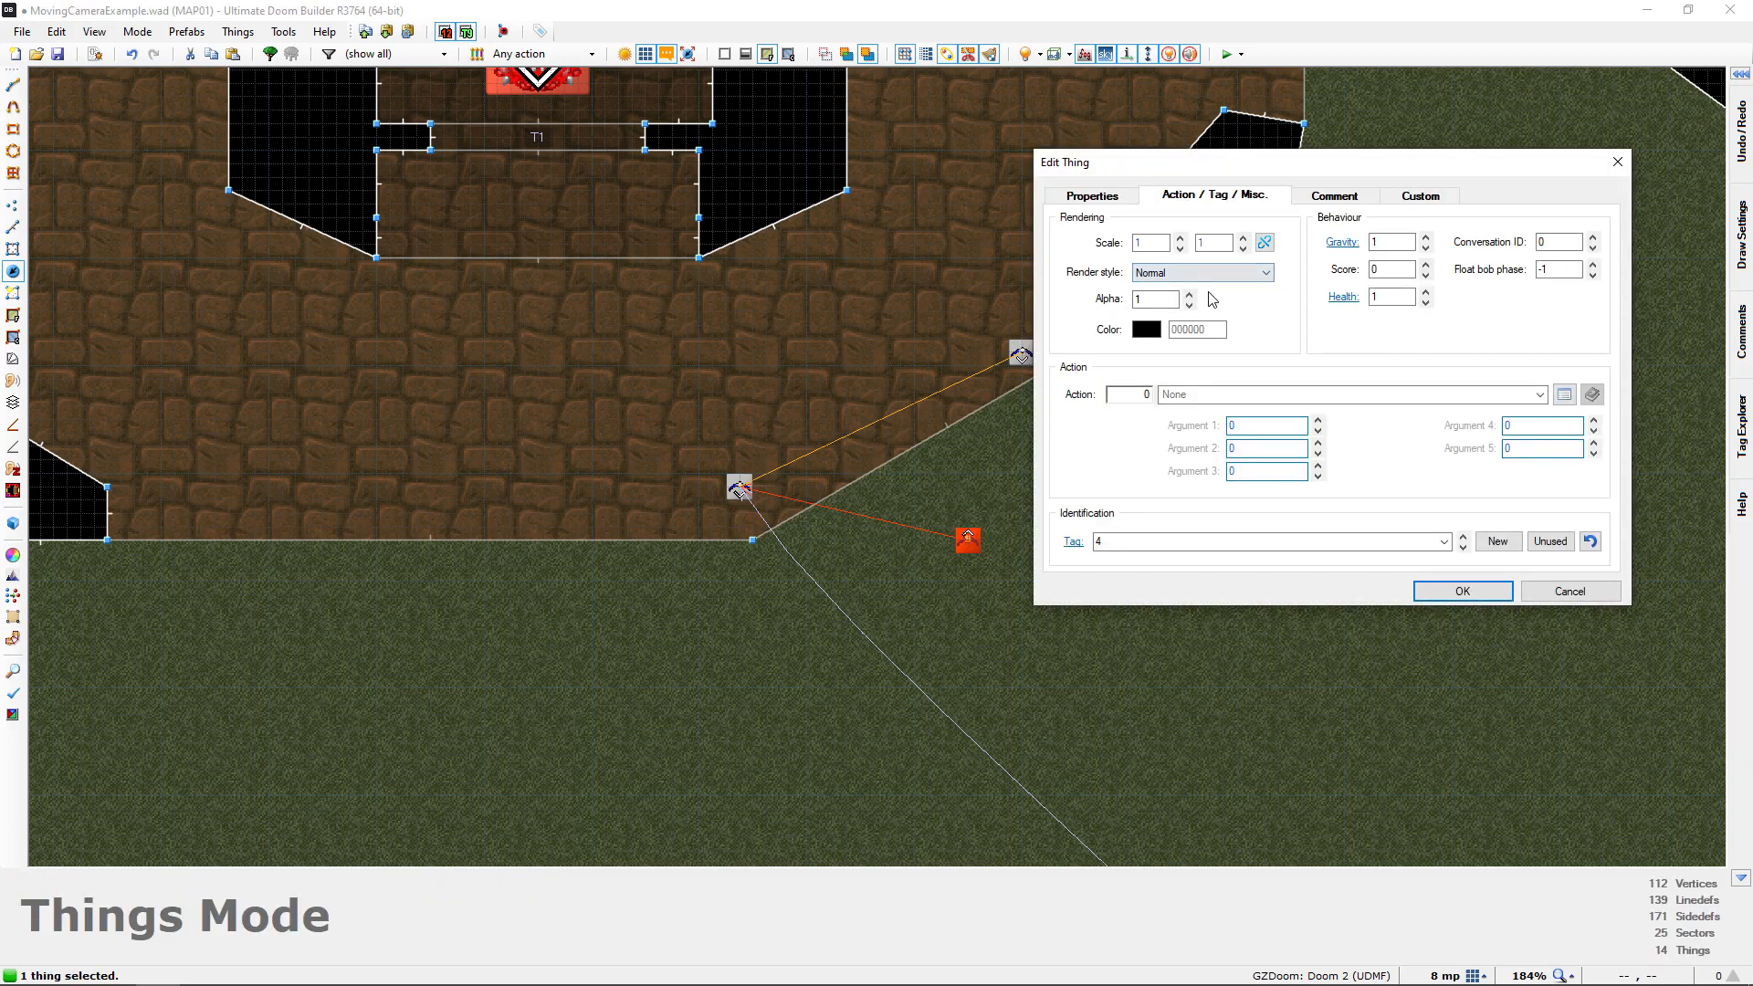
{"action": "left_click", "coordinate": [1135, 403]}
{"action": "type", "text": "80"}
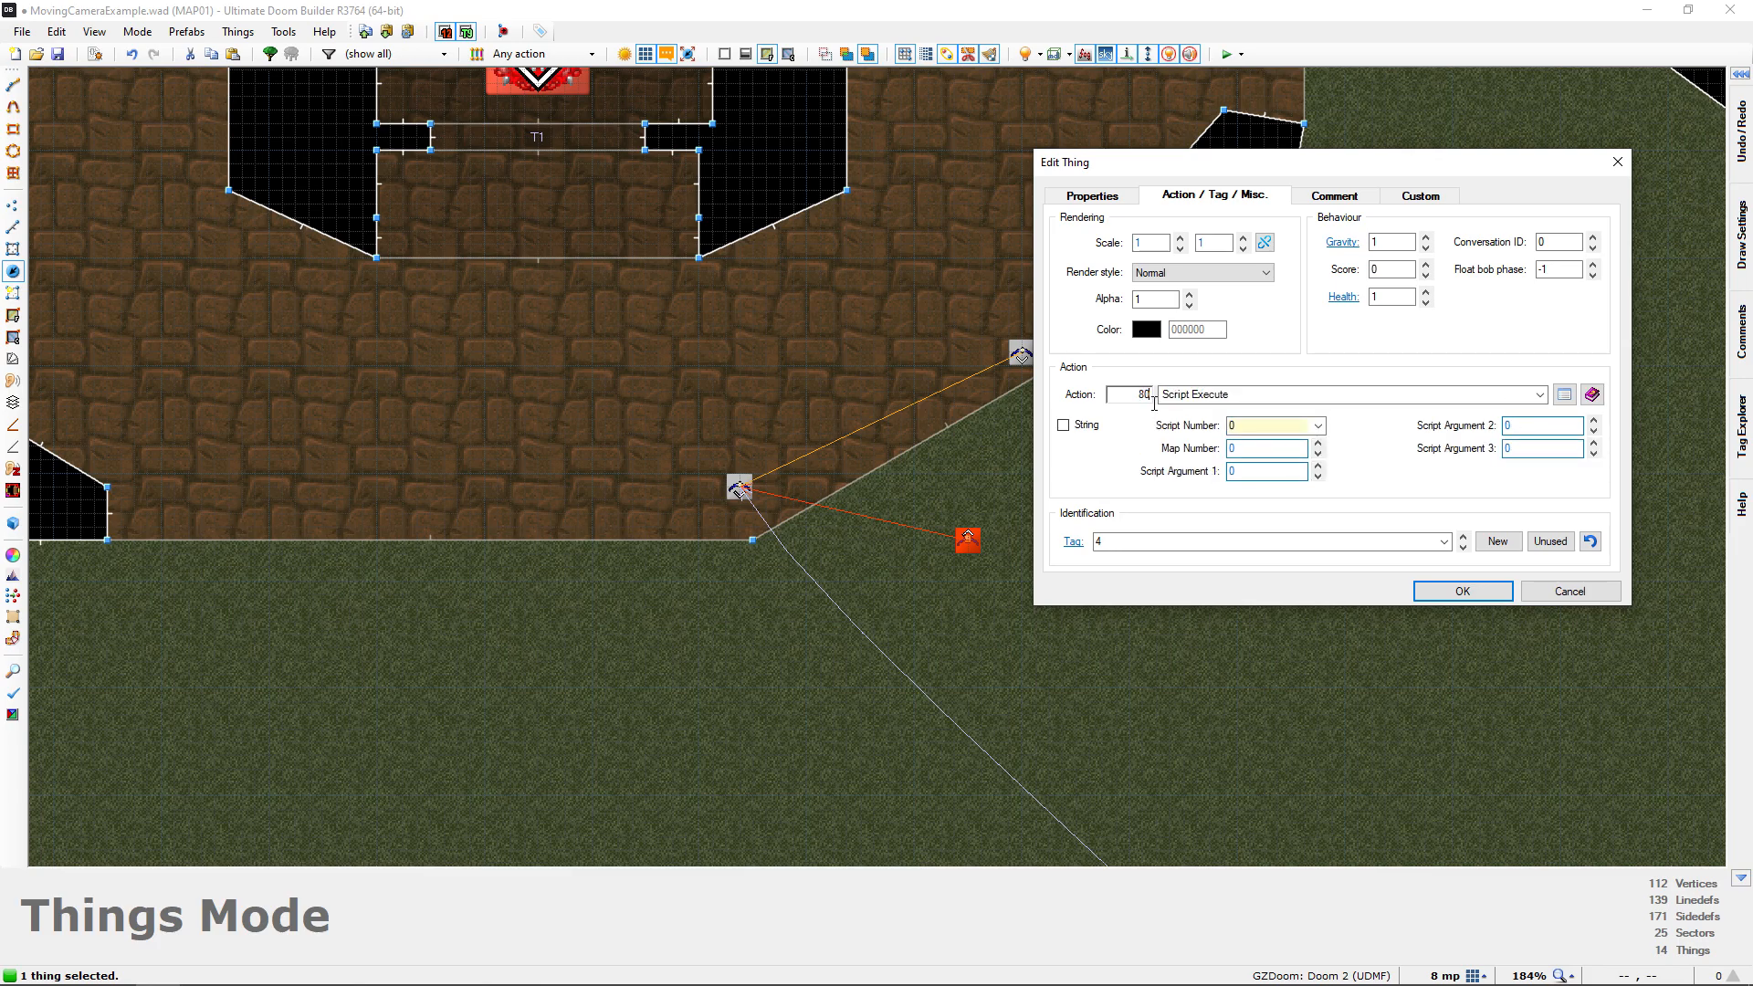
{"action": "left_click", "coordinate": [1064, 425]}
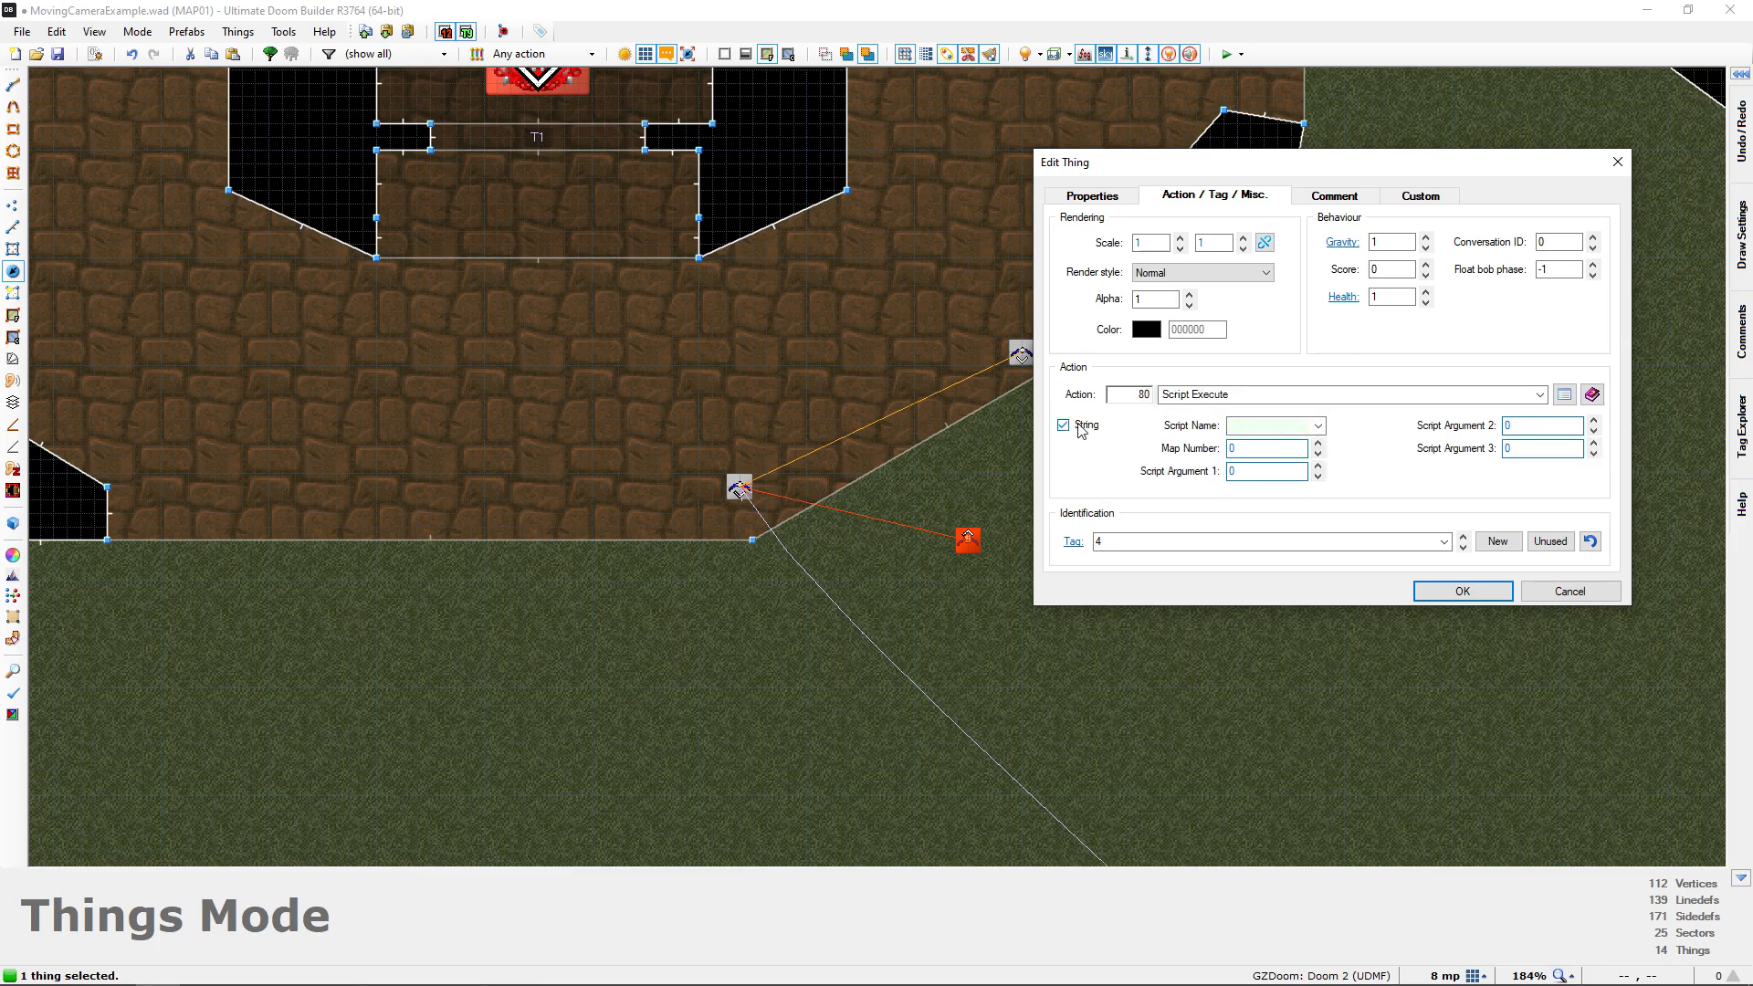
{"action": "left_click", "coordinate": [1319, 426]}
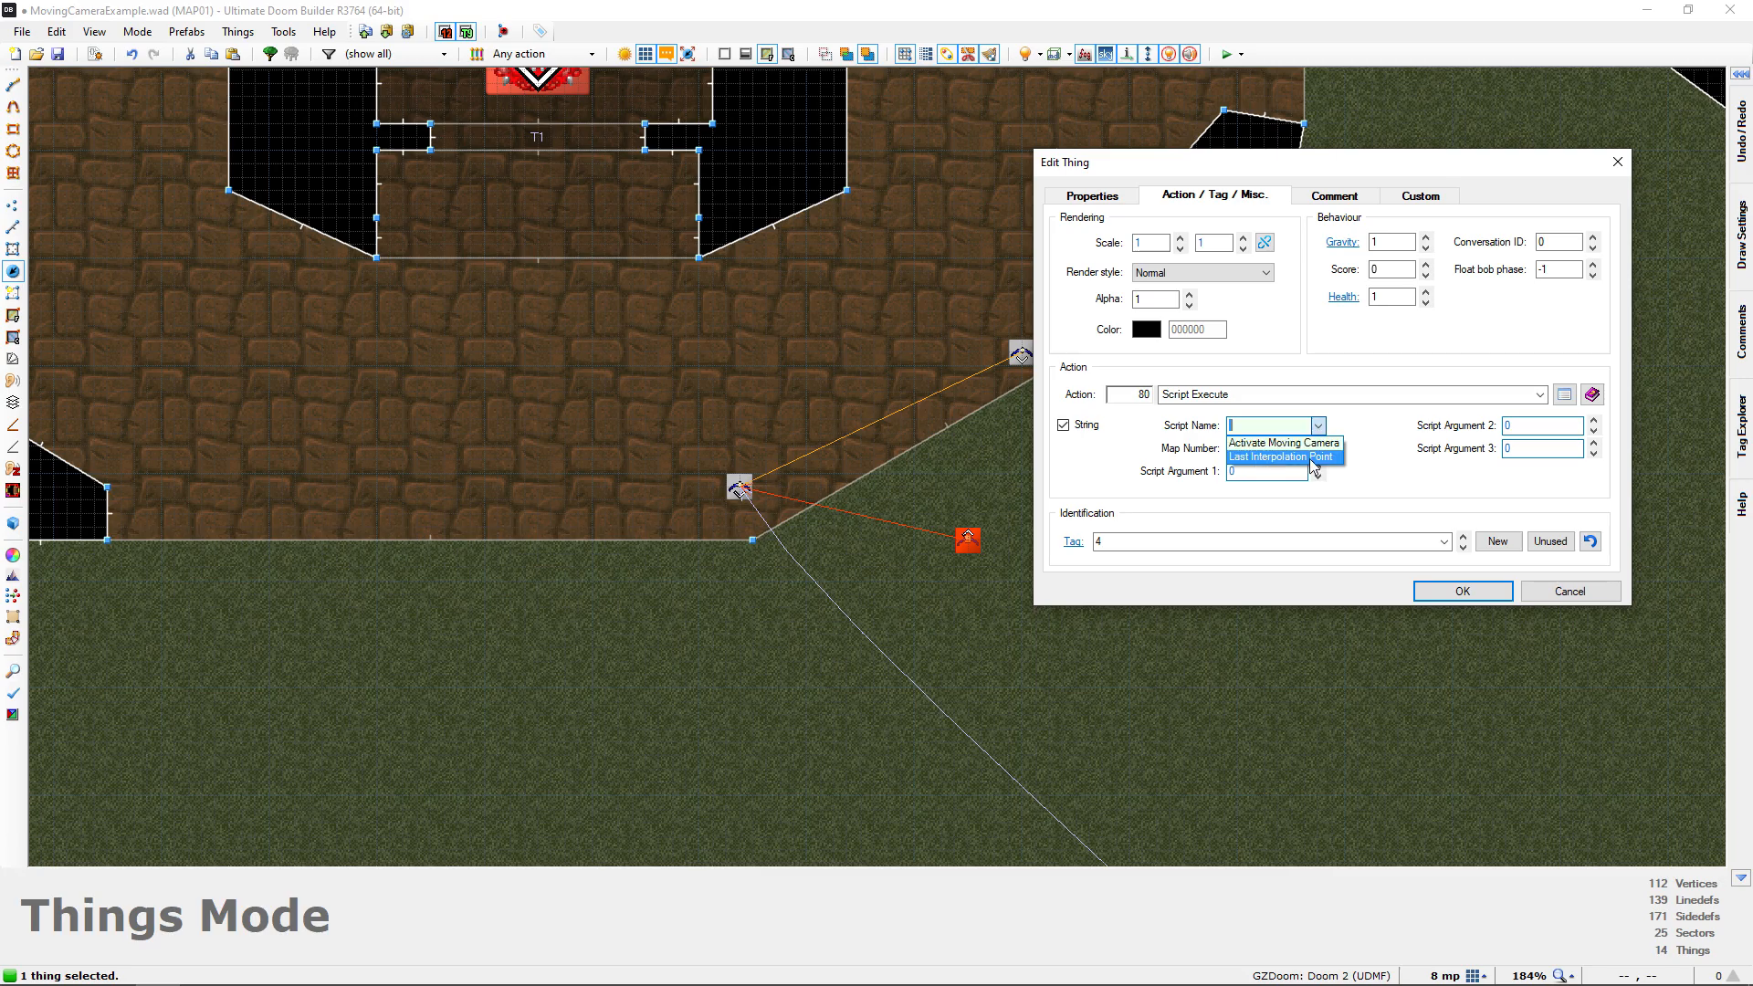
{"action": "left_click", "coordinate": [1257, 458]}
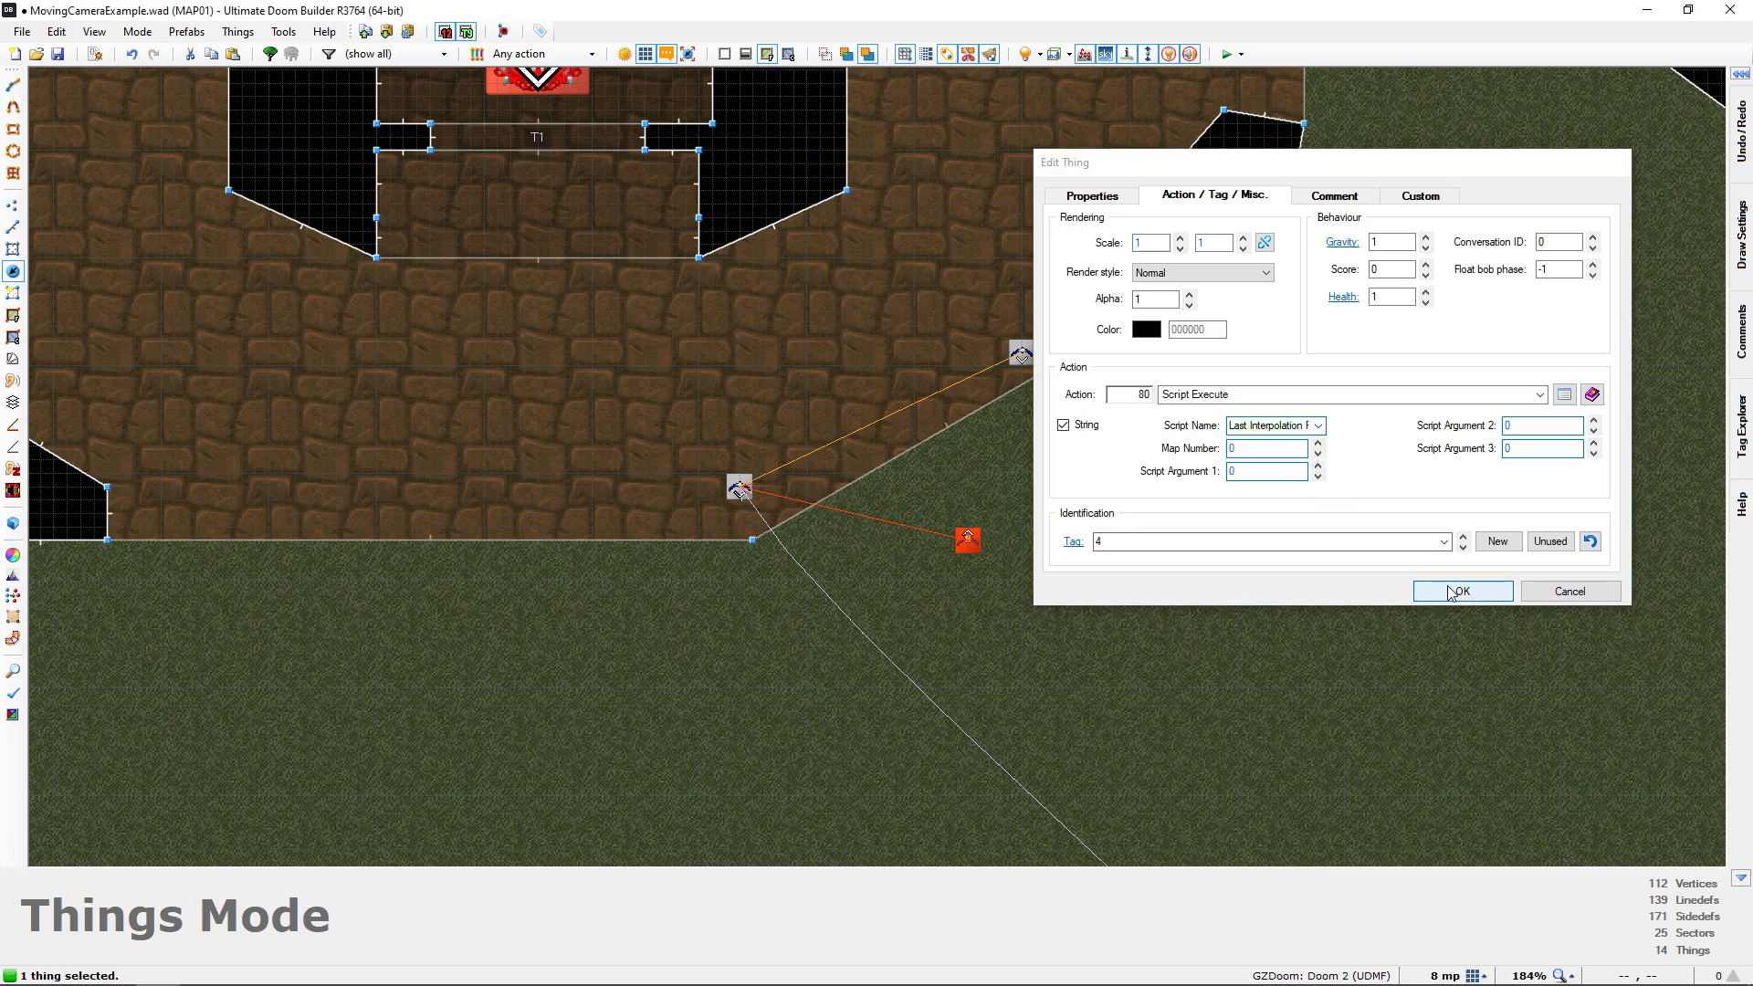
{"action": "left_click", "coordinate": [1462, 591]}
Inspect the interpolation point, the Interpolation Special and the lion-head door in 3D, and return to the 2D map
{"action": "scroll", "coordinate": [1078, 454], "scroll_direction": "down", "scroll_amount": 2}
{"action": "scroll", "coordinate": [1065, 431], "scroll_direction": "down", "scroll_amount": 3}
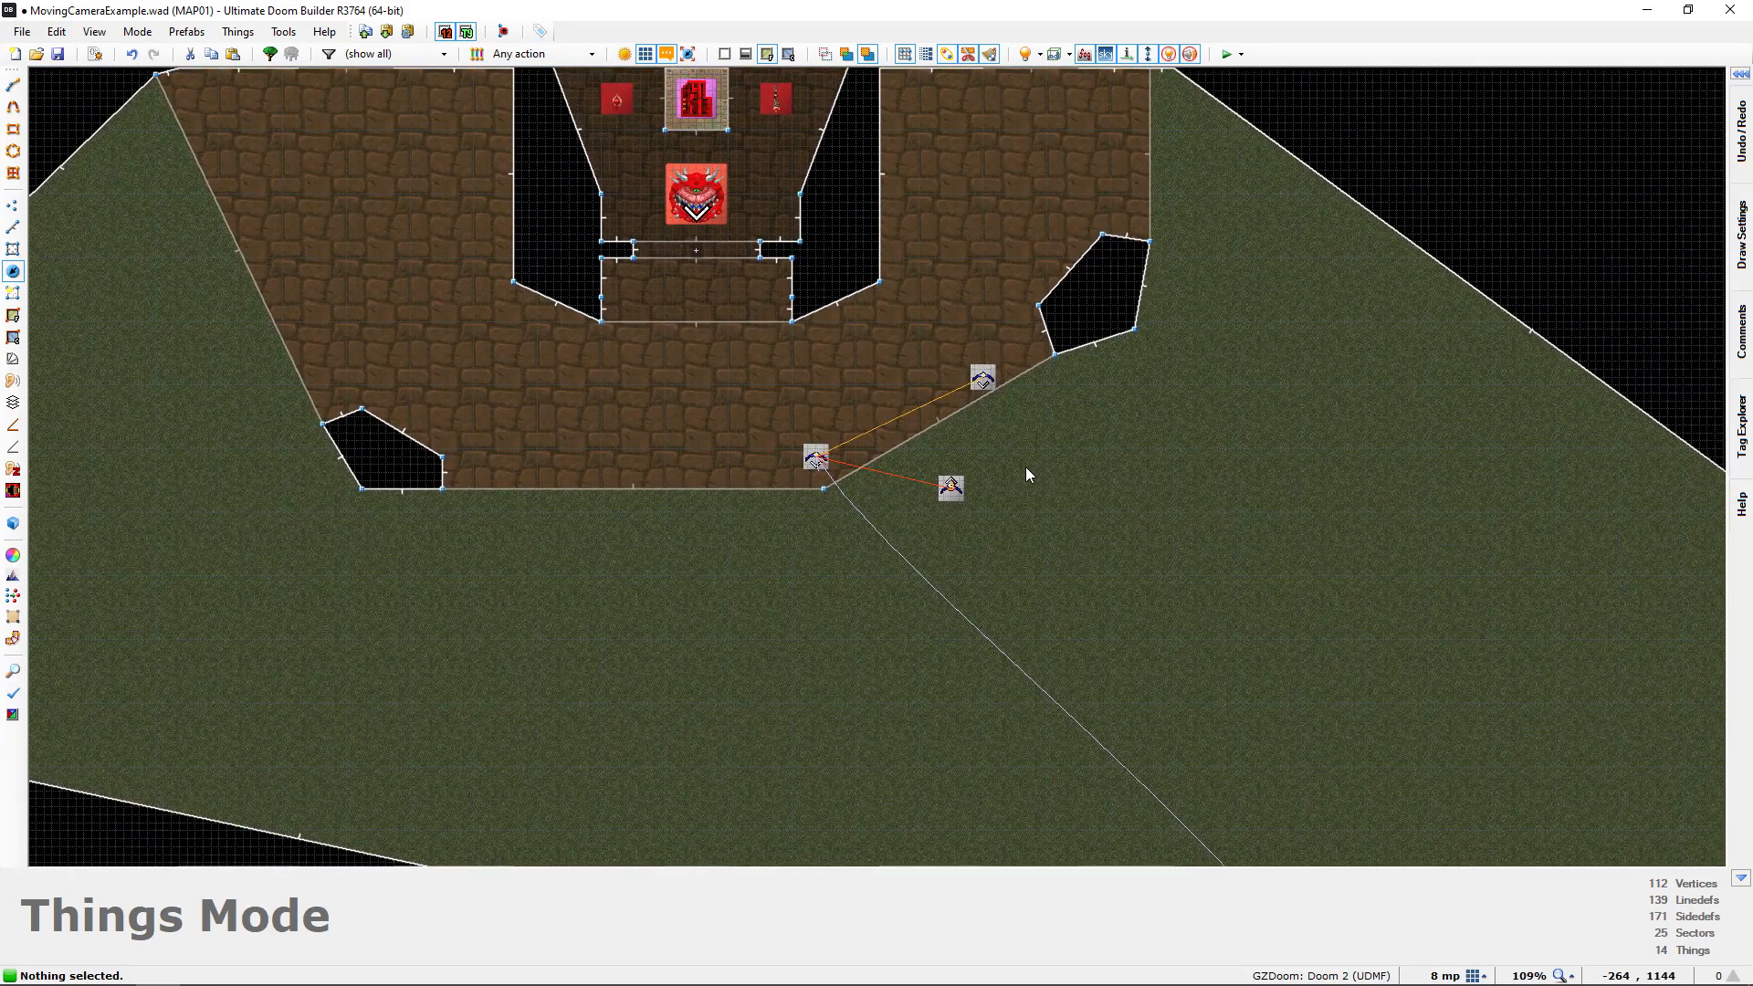
{"action": "key", "text": "q"}
{"action": "key", "text": "d"}
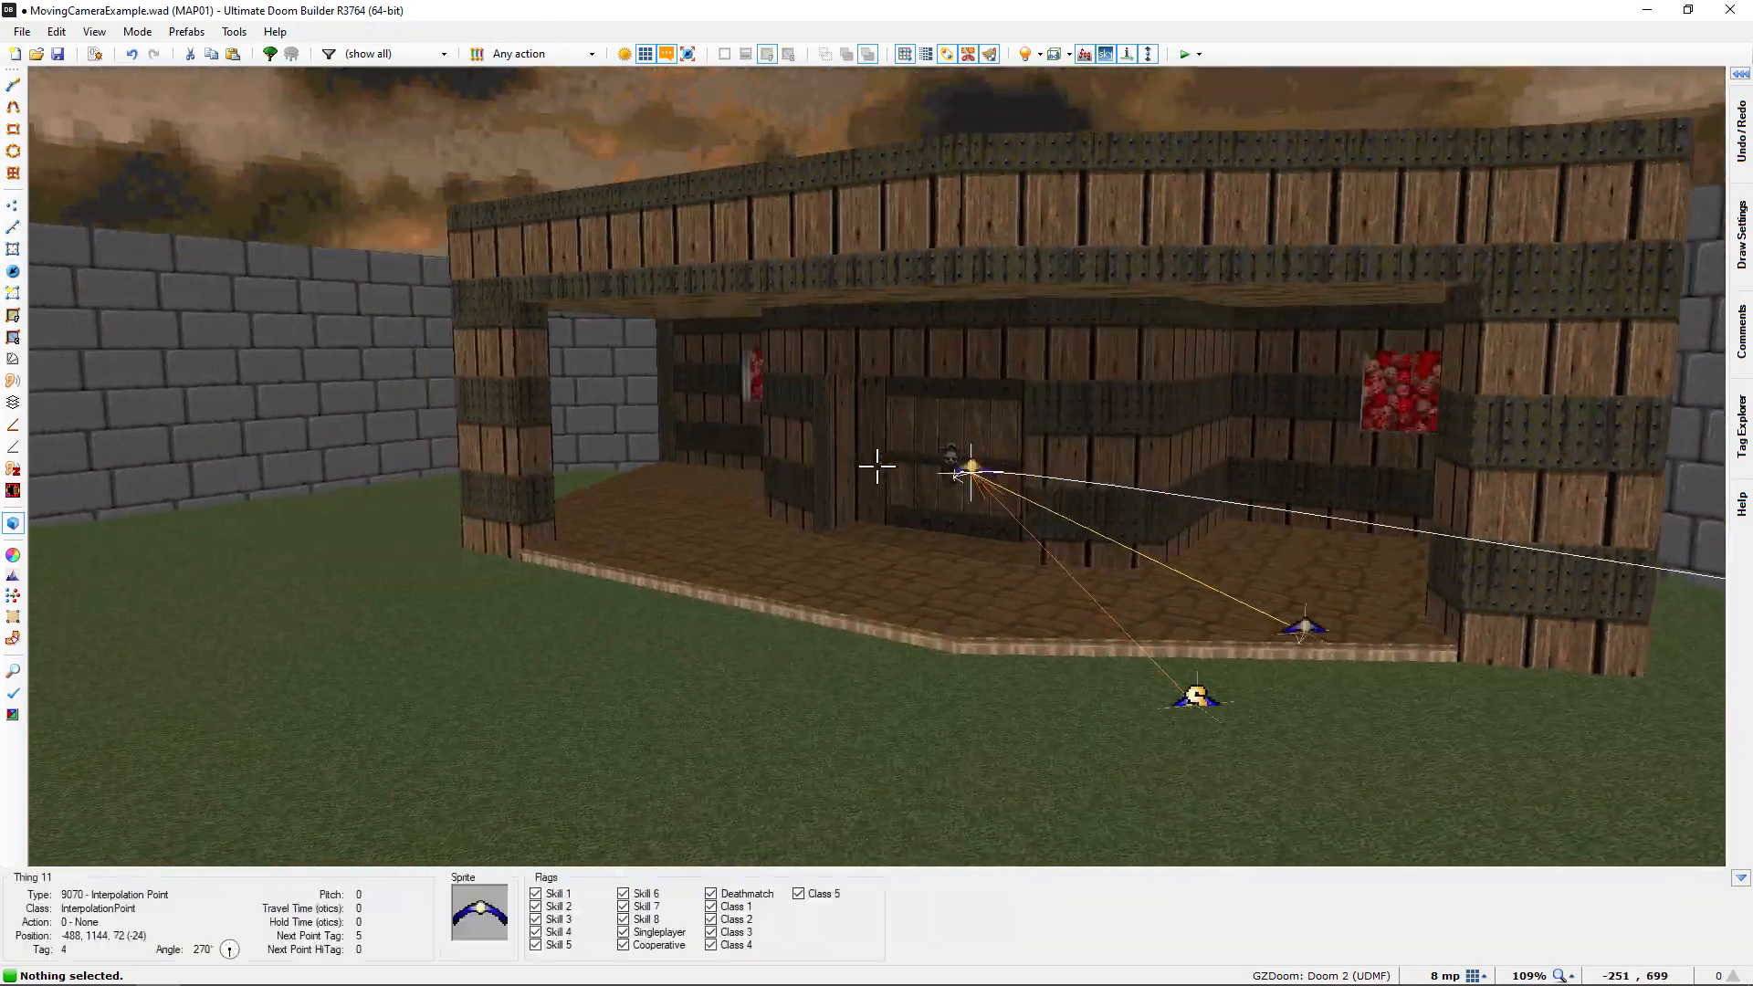
{"action": "key", "text": "s"}
{"action": "key", "text": "e"}
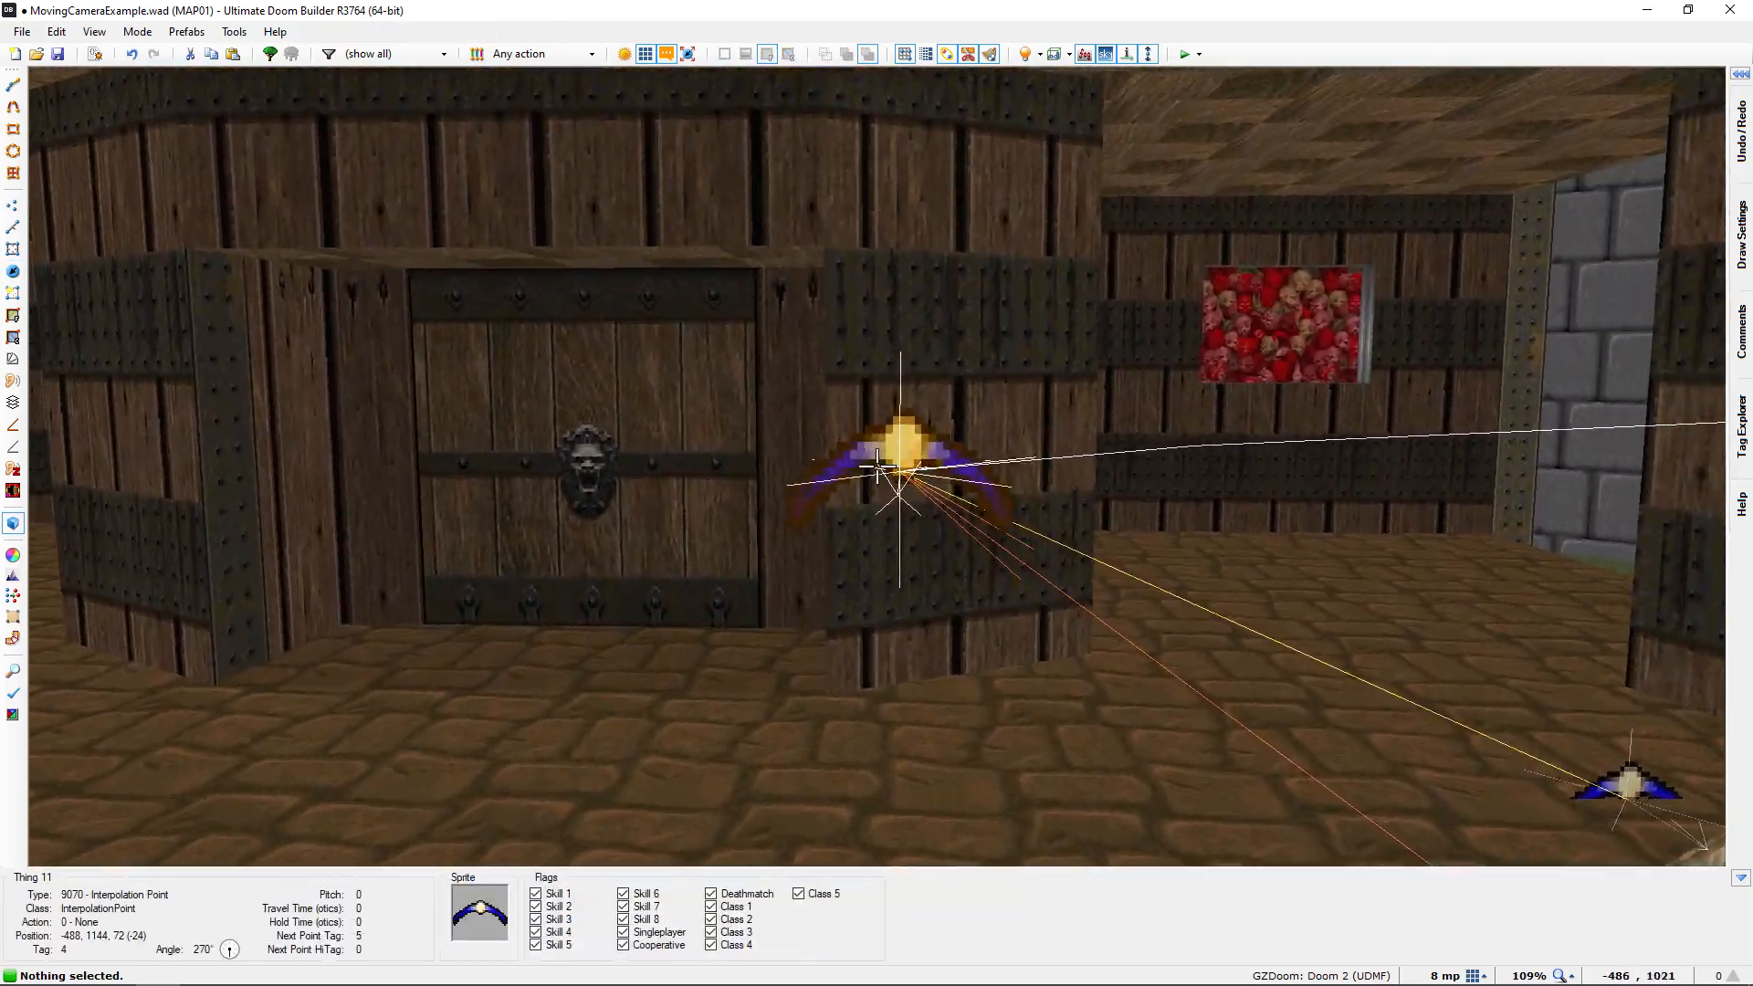
{"action": "key", "text": "d"}
{"action": "key", "text": "e"}
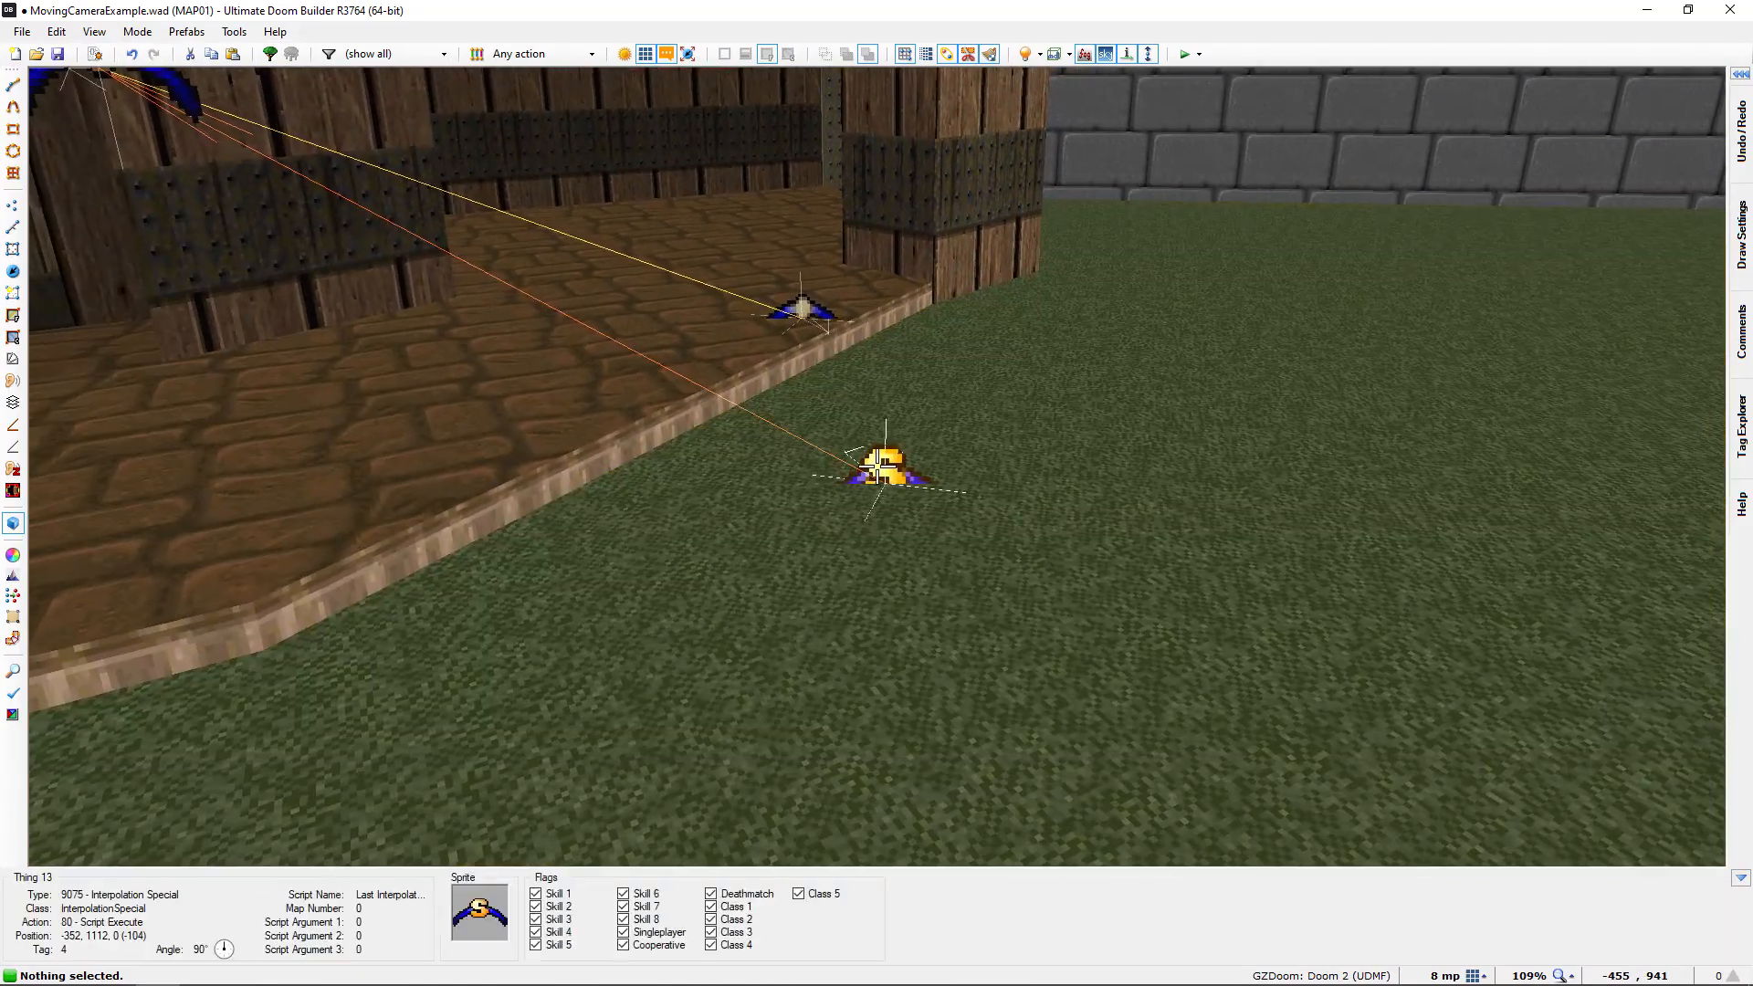
{"action": "key", "text": "e"}
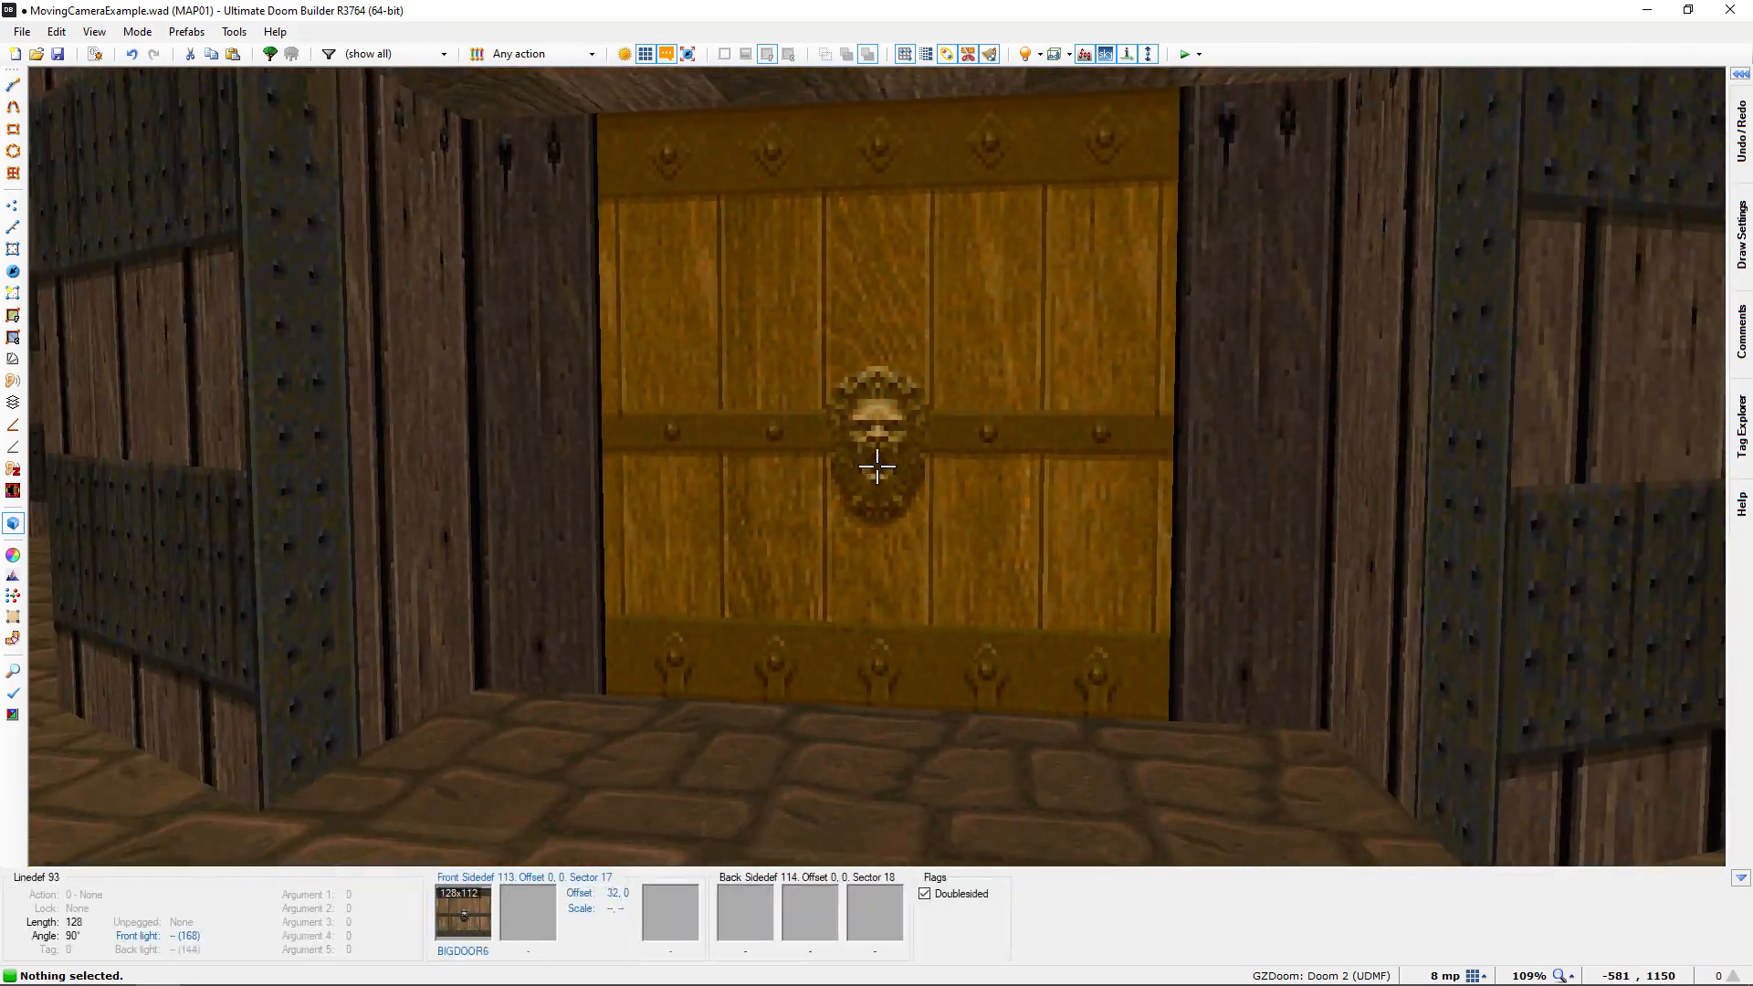
{"action": "key", "text": "d"}
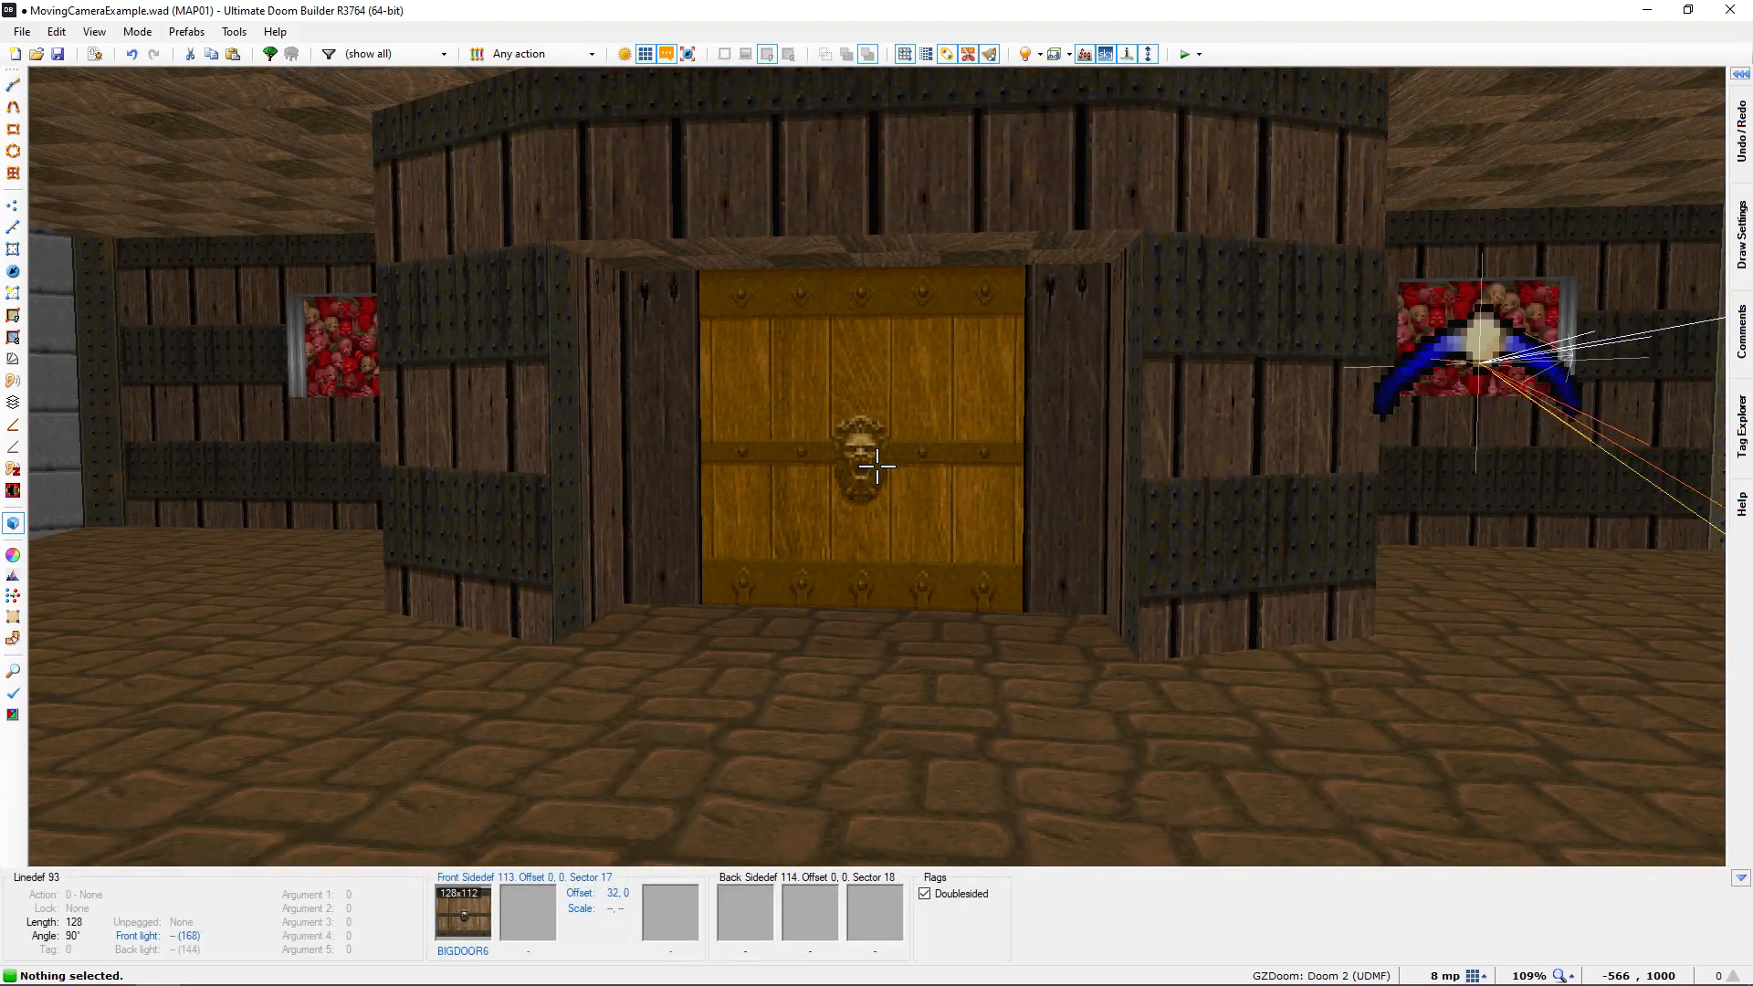
{"action": "key", "text": "q"}
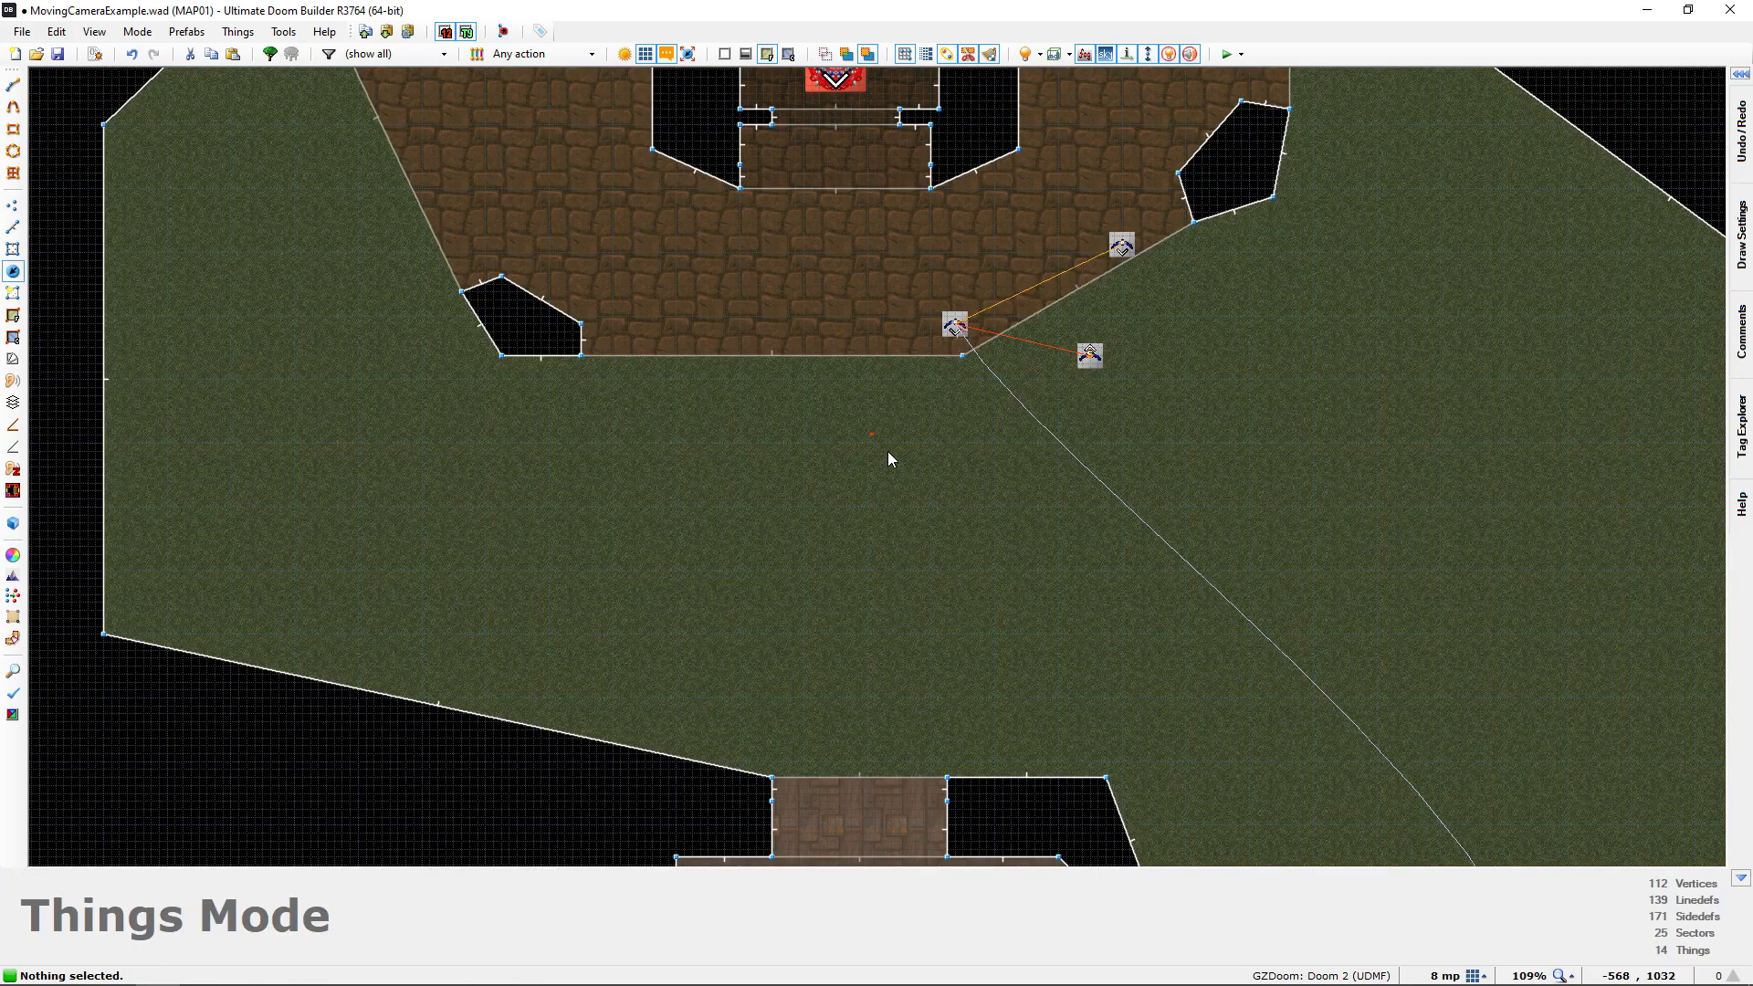
Test the map in-game, going through the corridor and watching the camera cutscene open the lion-head door
{"action": "key", "text": "F9"}
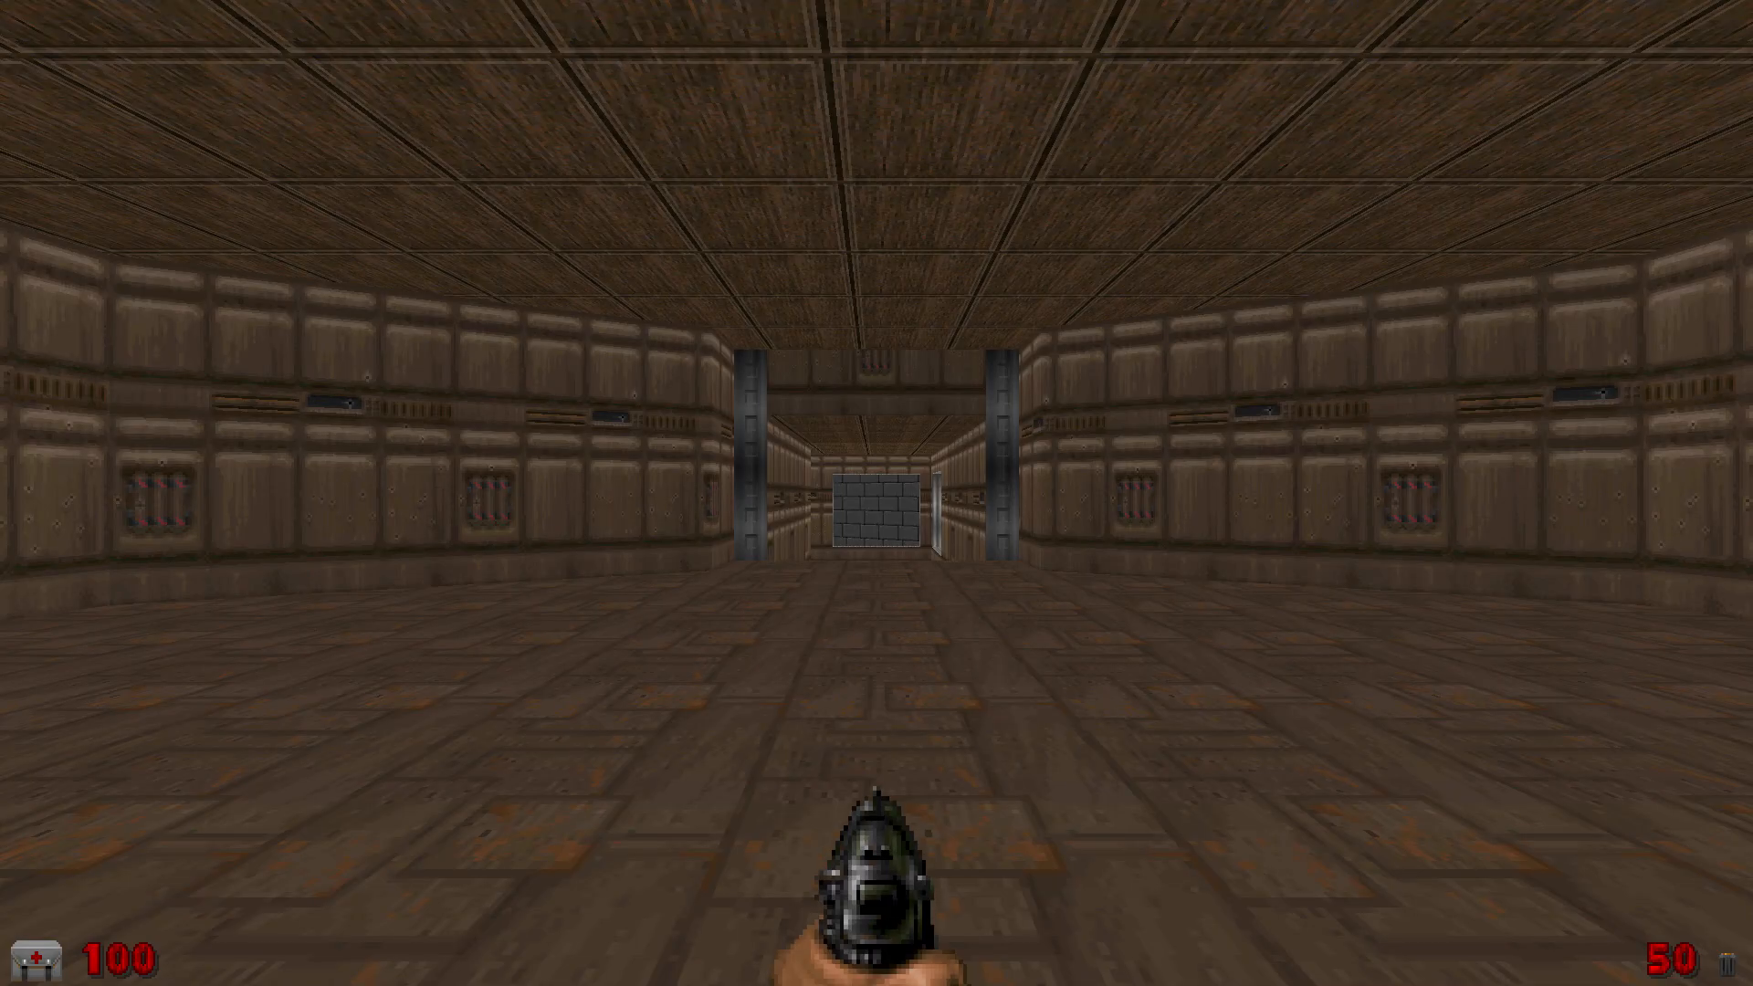
{"action": "key", "text": "w"}
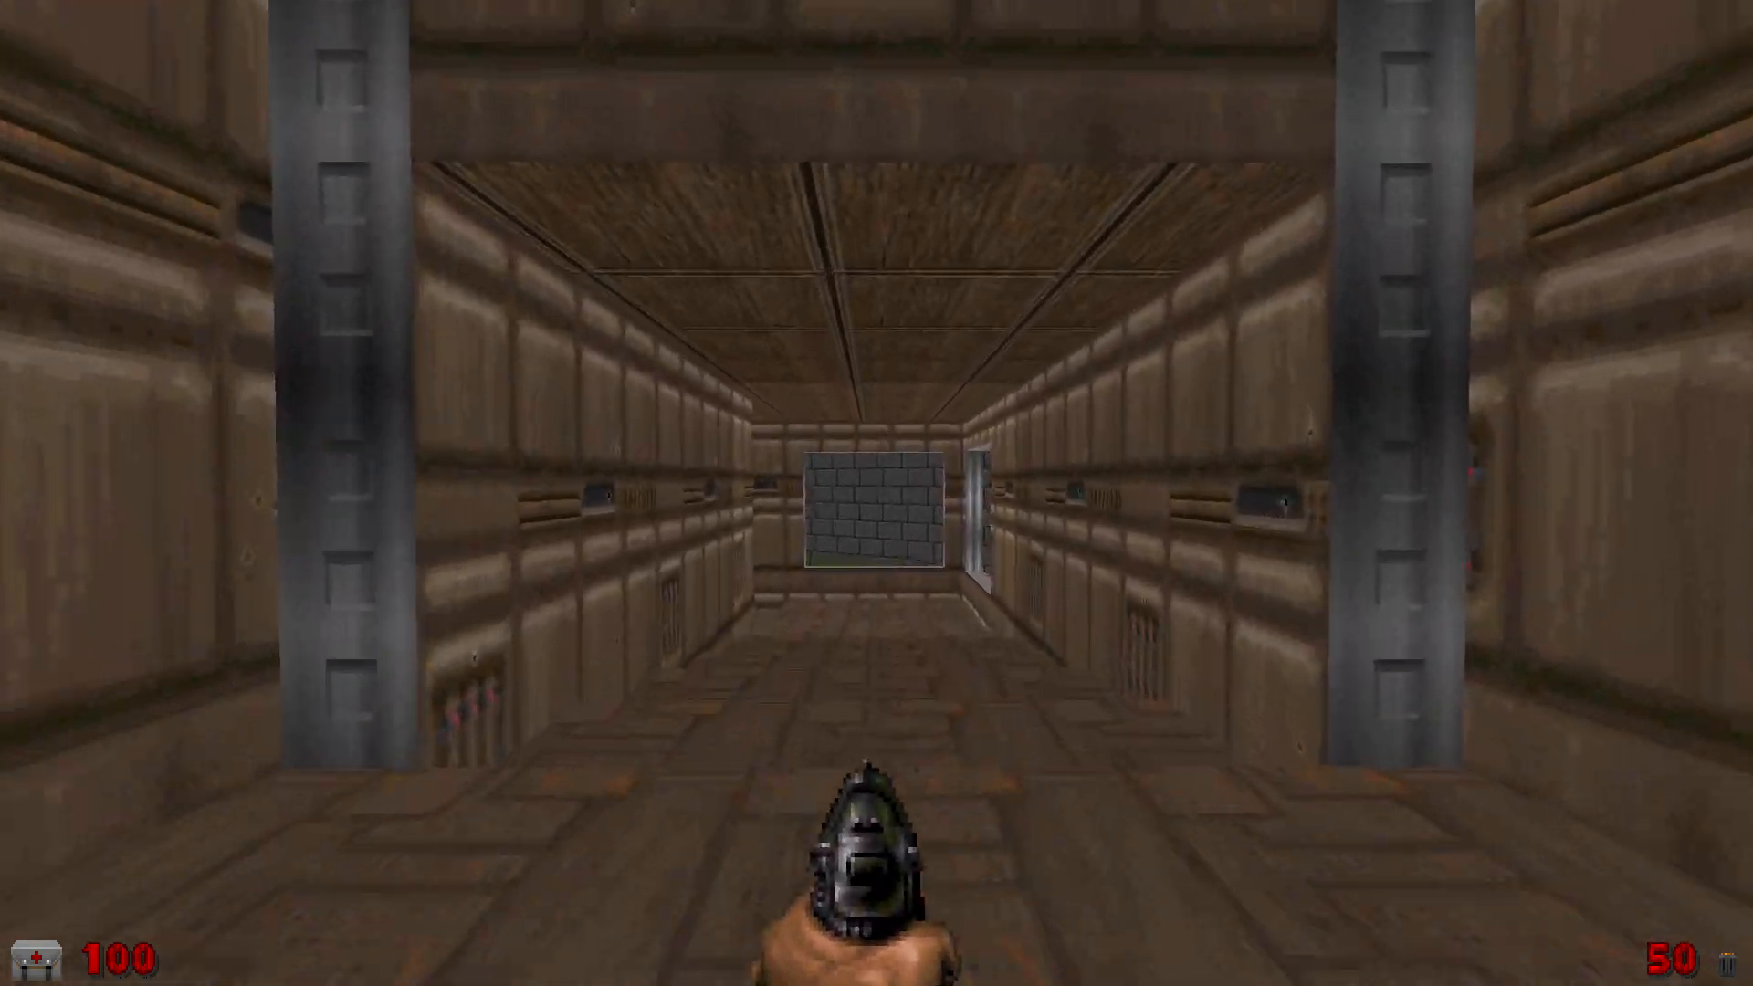
{"action": "key", "text": "w"}
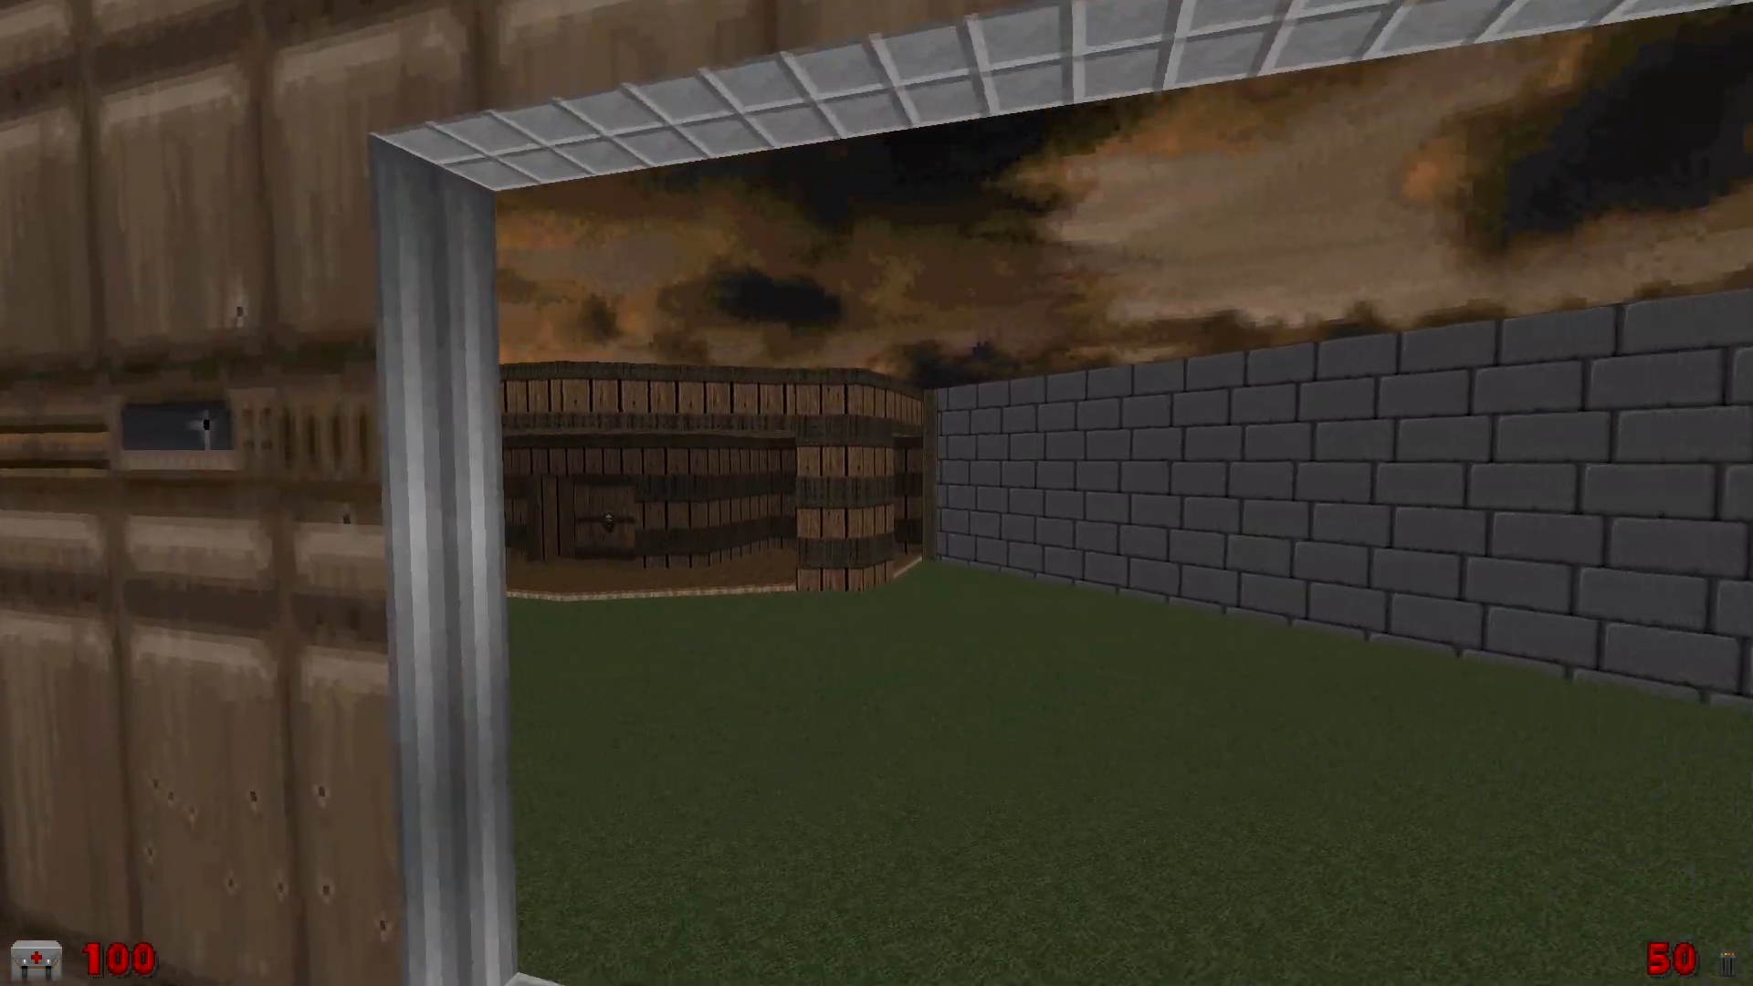
{"action": "key", "text": "w"}
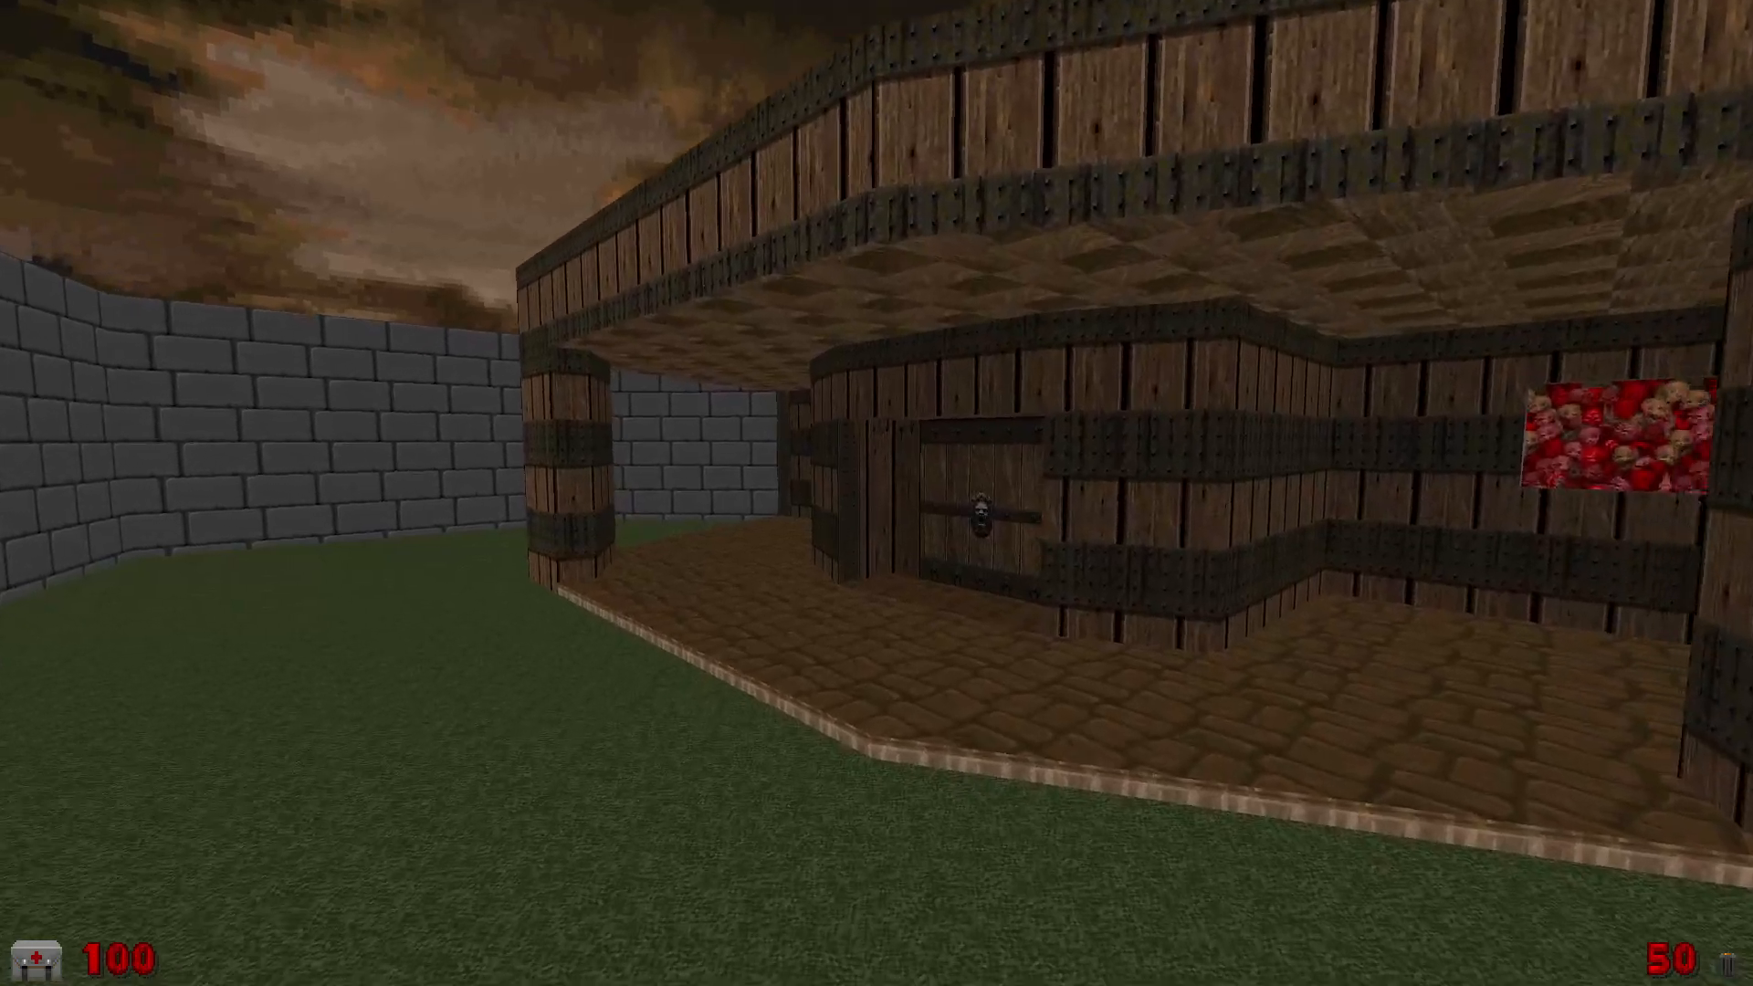
{"action": "key", "text": "w"}
{"action": "key", "text": "e"}
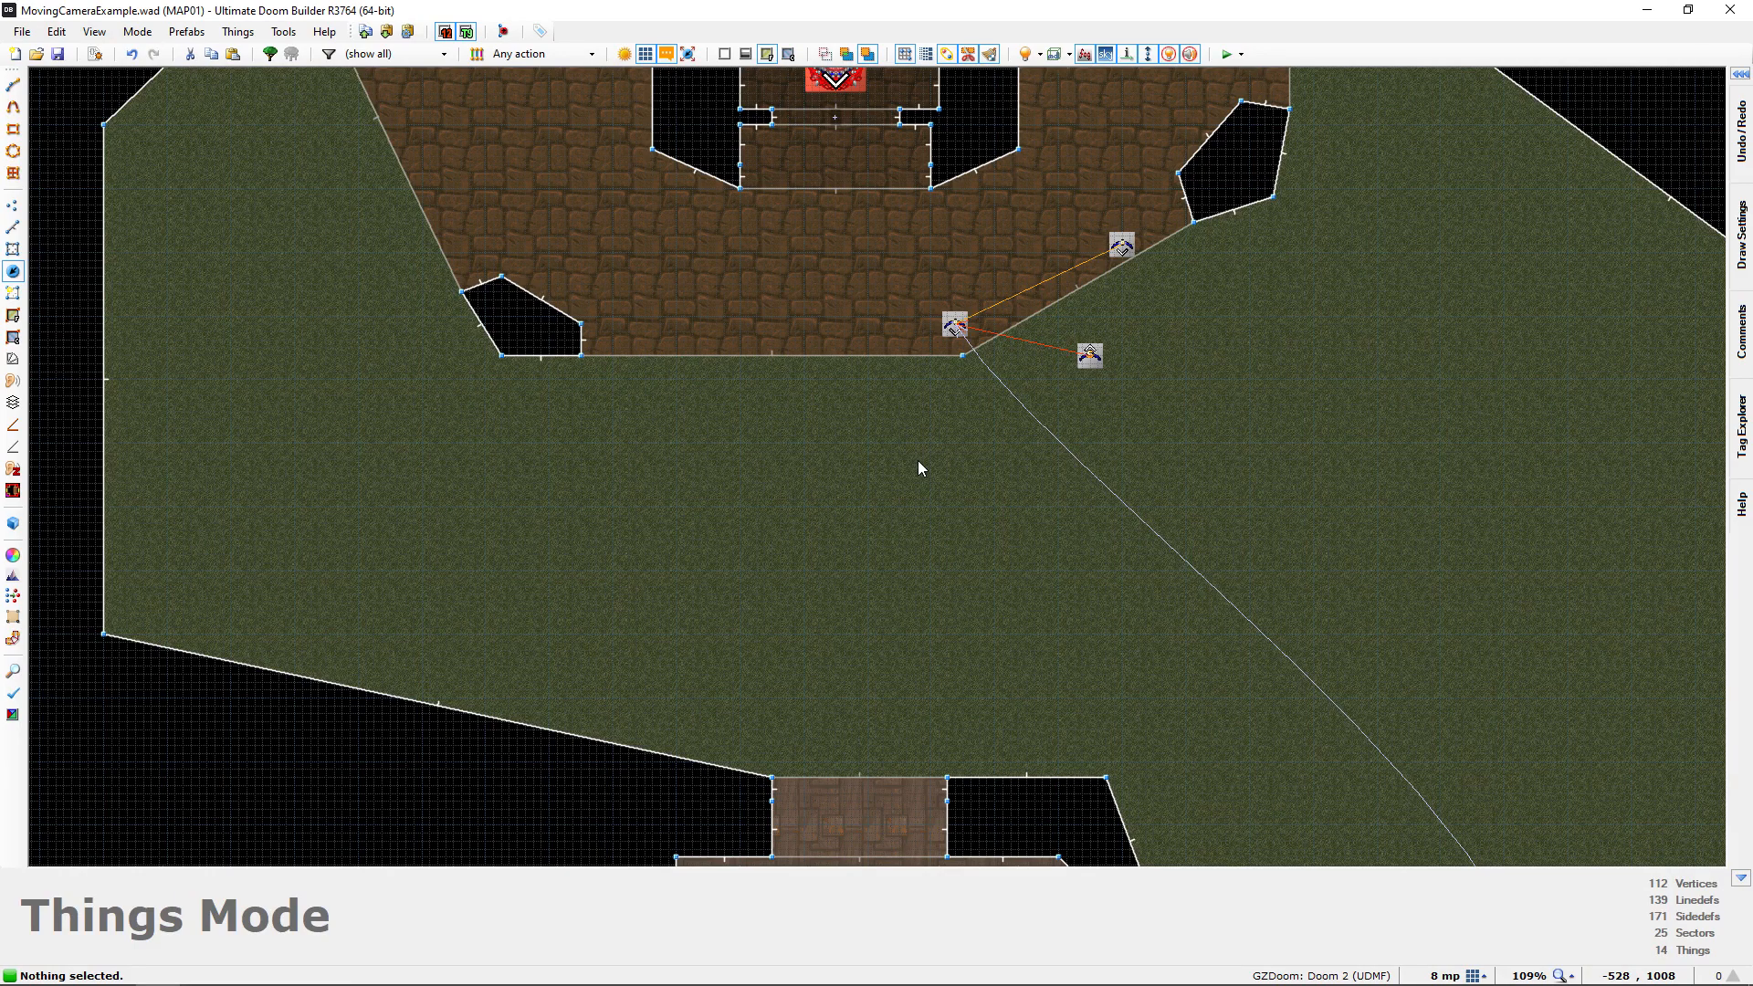
Check the last interpolation point's view of the lion-head door in 3D, then move that point to -512, 1168 on the 2D map
{"action": "key", "text": "q"}
{"action": "key", "text": "d"}
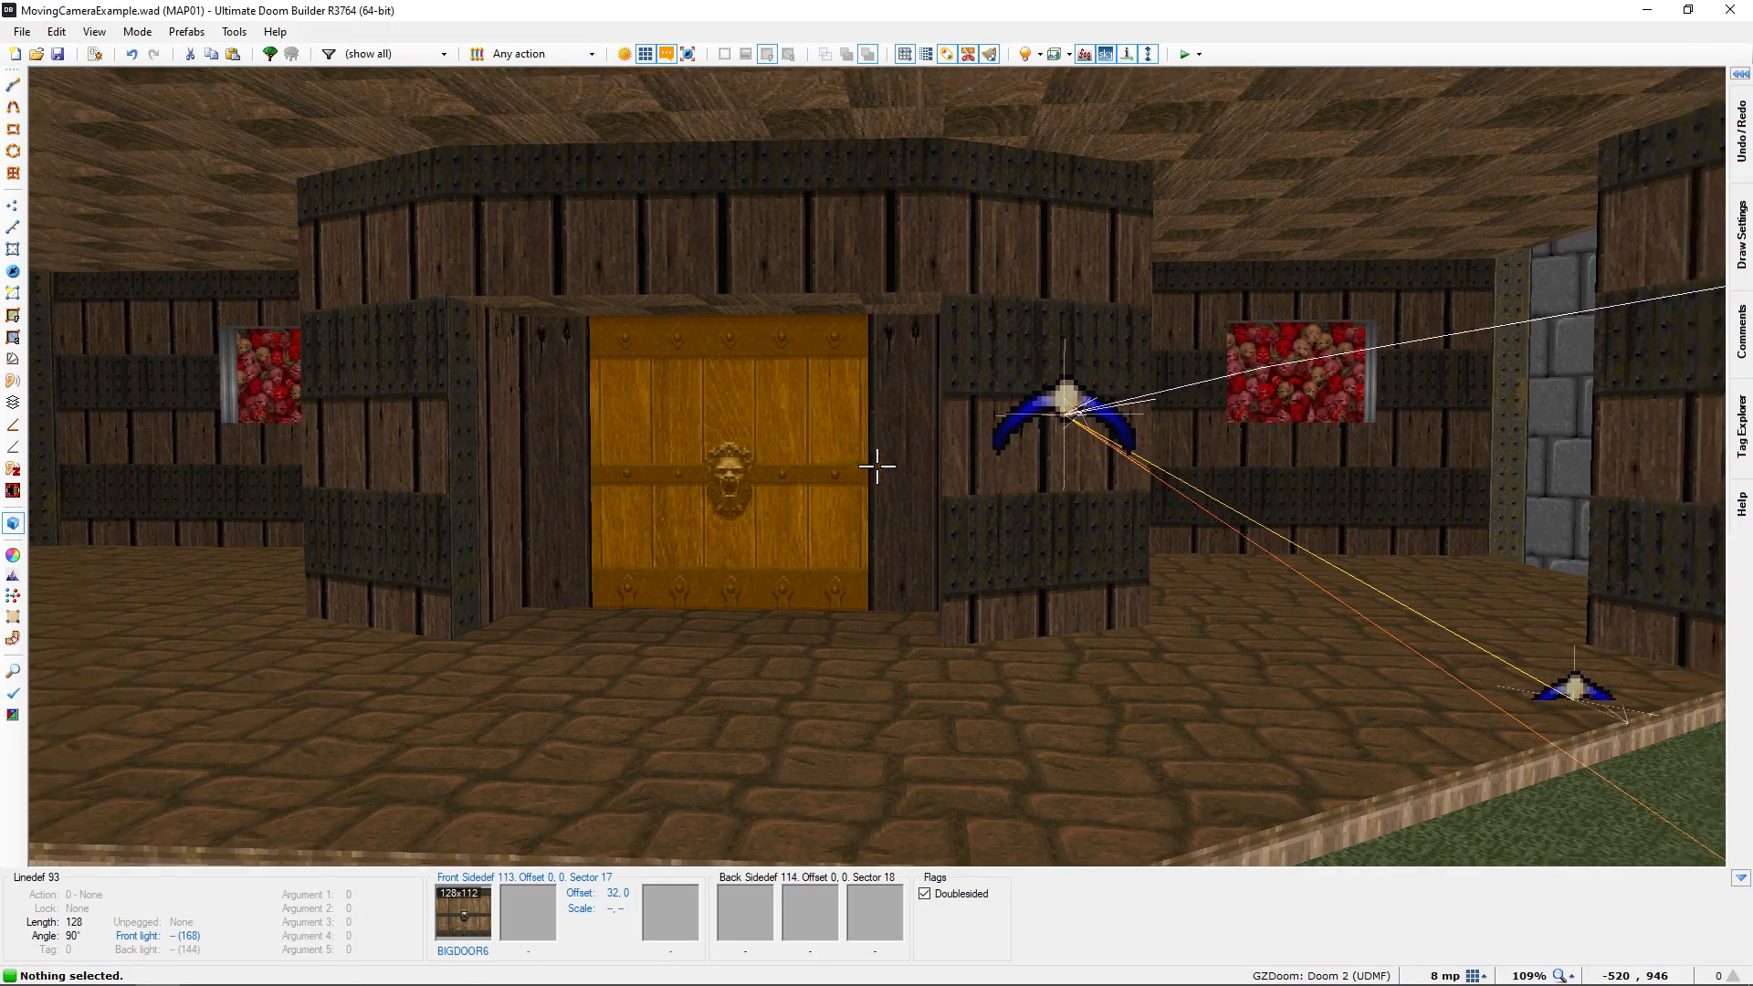
{"action": "key", "text": "e"}
{"action": "key", "text": "d"}
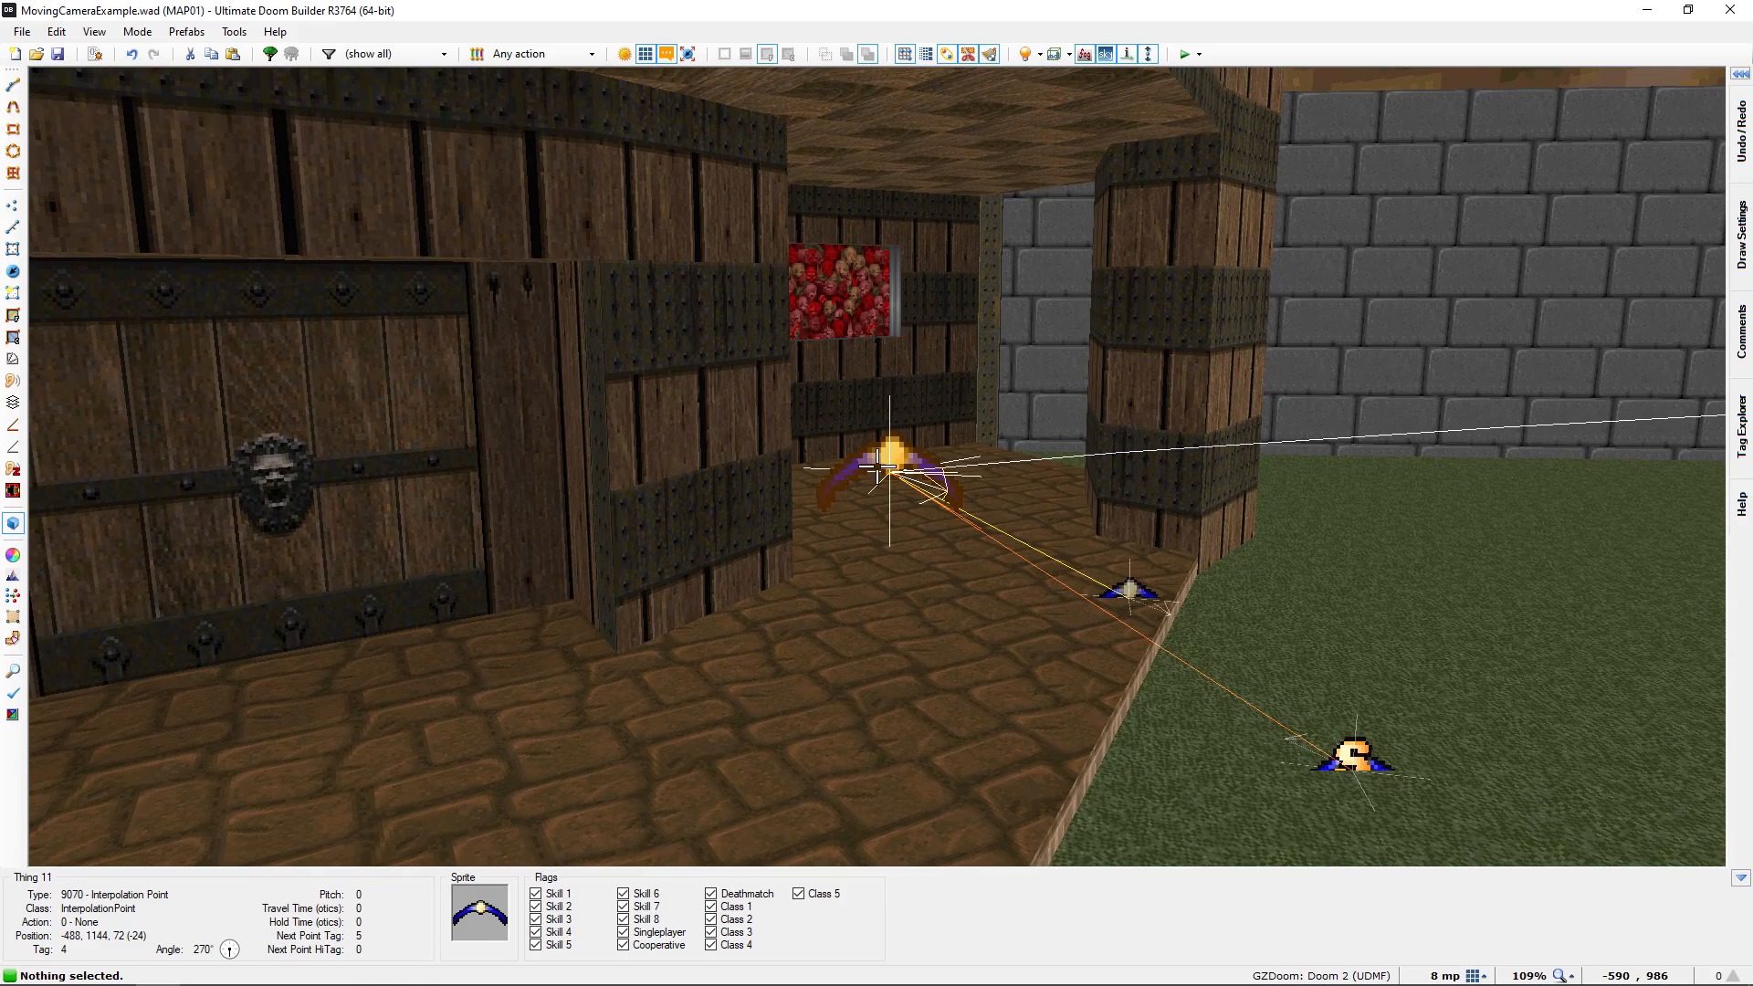
{"action": "key", "text": "q"}
{"action": "scroll", "coordinate": [878, 475], "scroll_direction": "up", "scroll_amount": 3}
{"action": "left_click", "coordinate": [899, 541]}
{"action": "left_click_drag", "start_coordinate": [900, 540], "coordinate": [859, 500]}
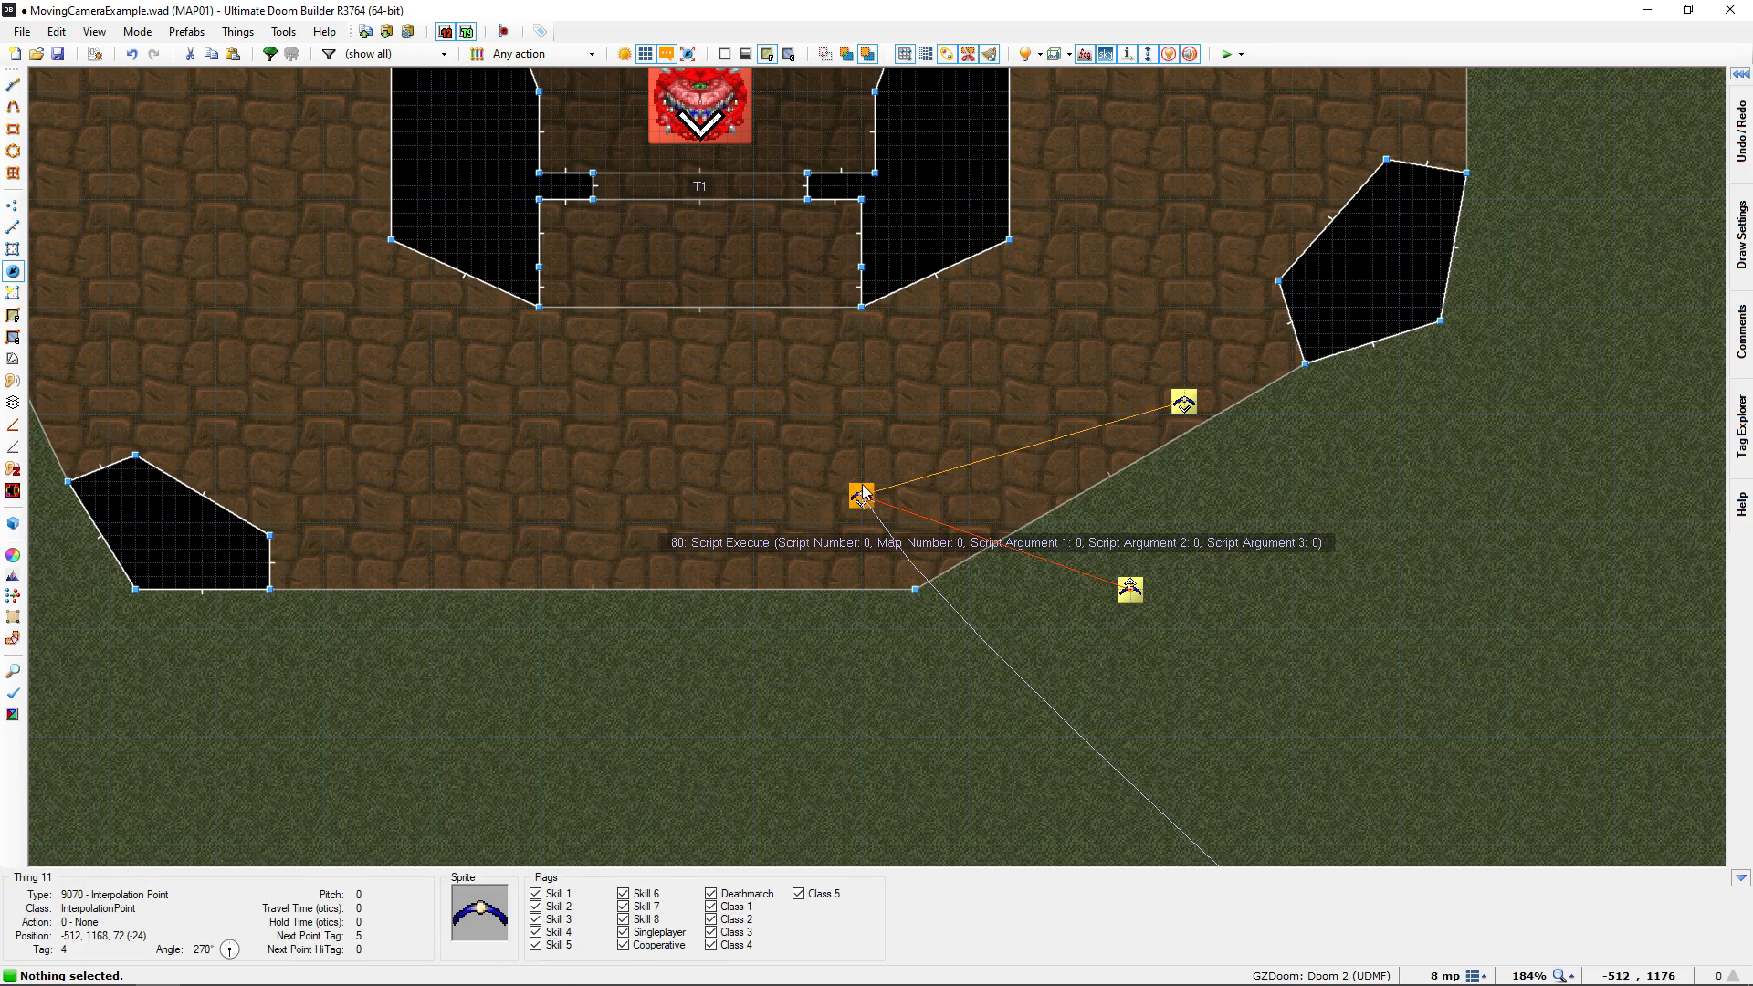
Check the tag of the Cacodemon behind the lion-head door, leaving its properties unchanged
{"action": "middle_click_drag", "start_coordinate": [809, 364], "coordinate": [870, 549]}
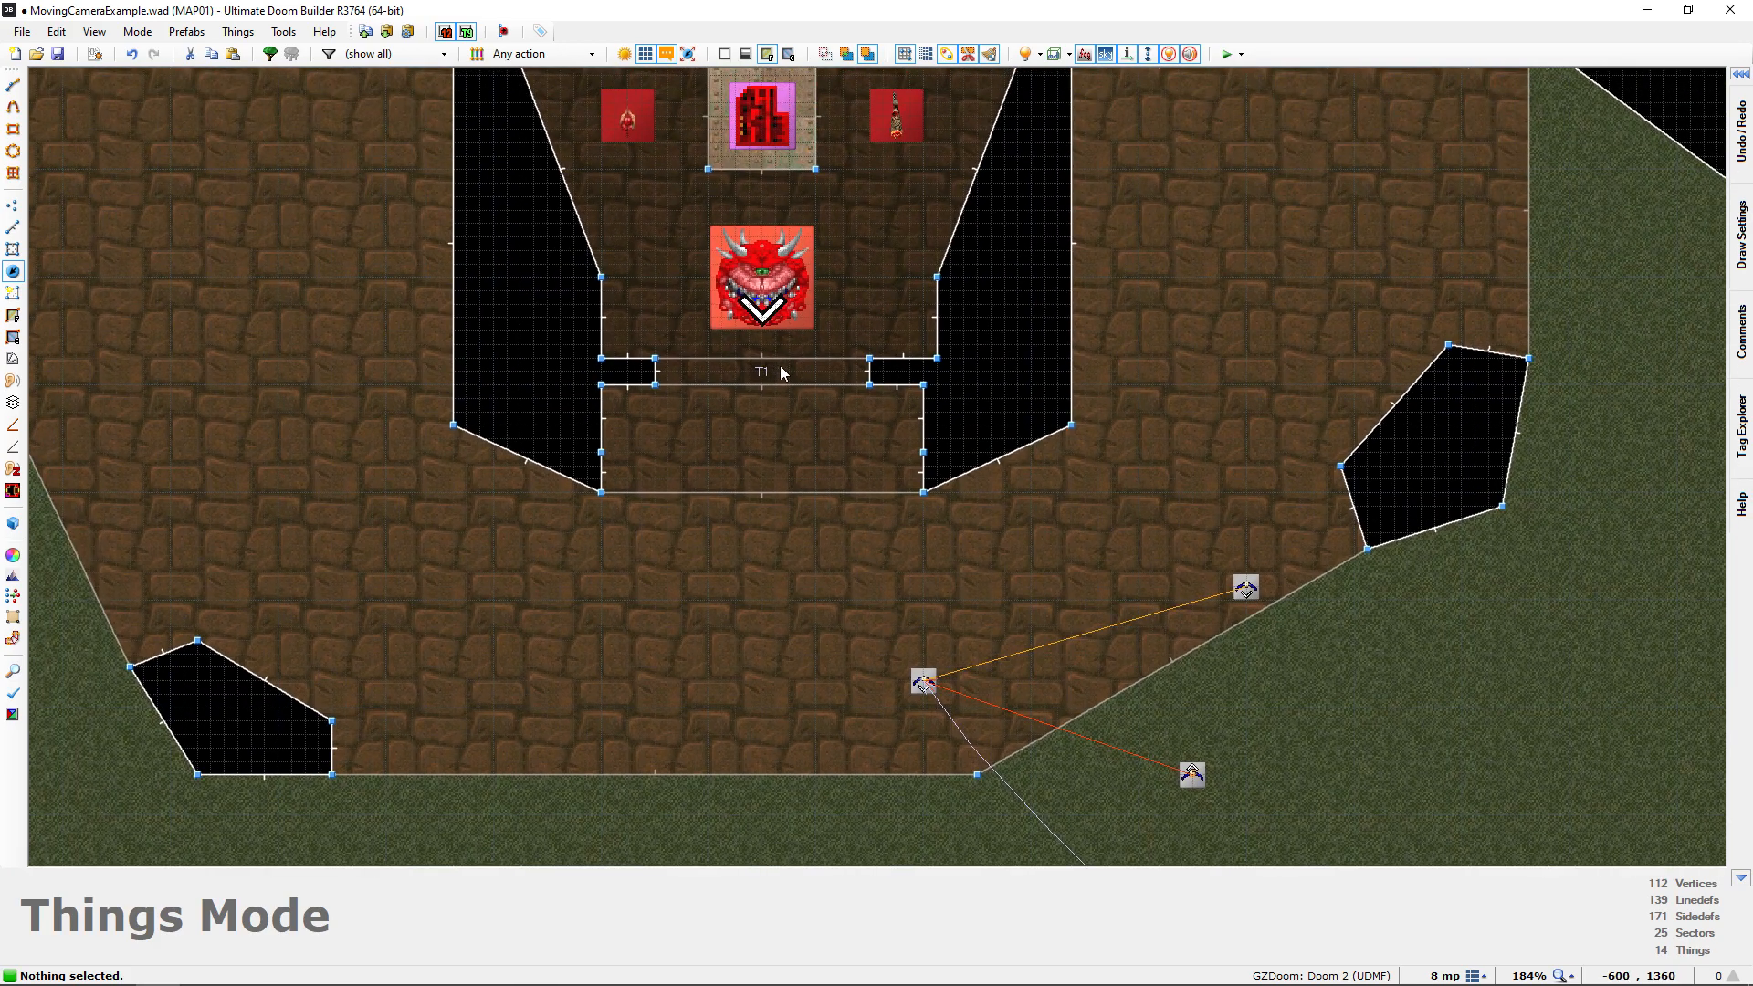
{"action": "scroll", "coordinate": [785, 402], "scroll_direction": "down", "scroll_amount": 1}
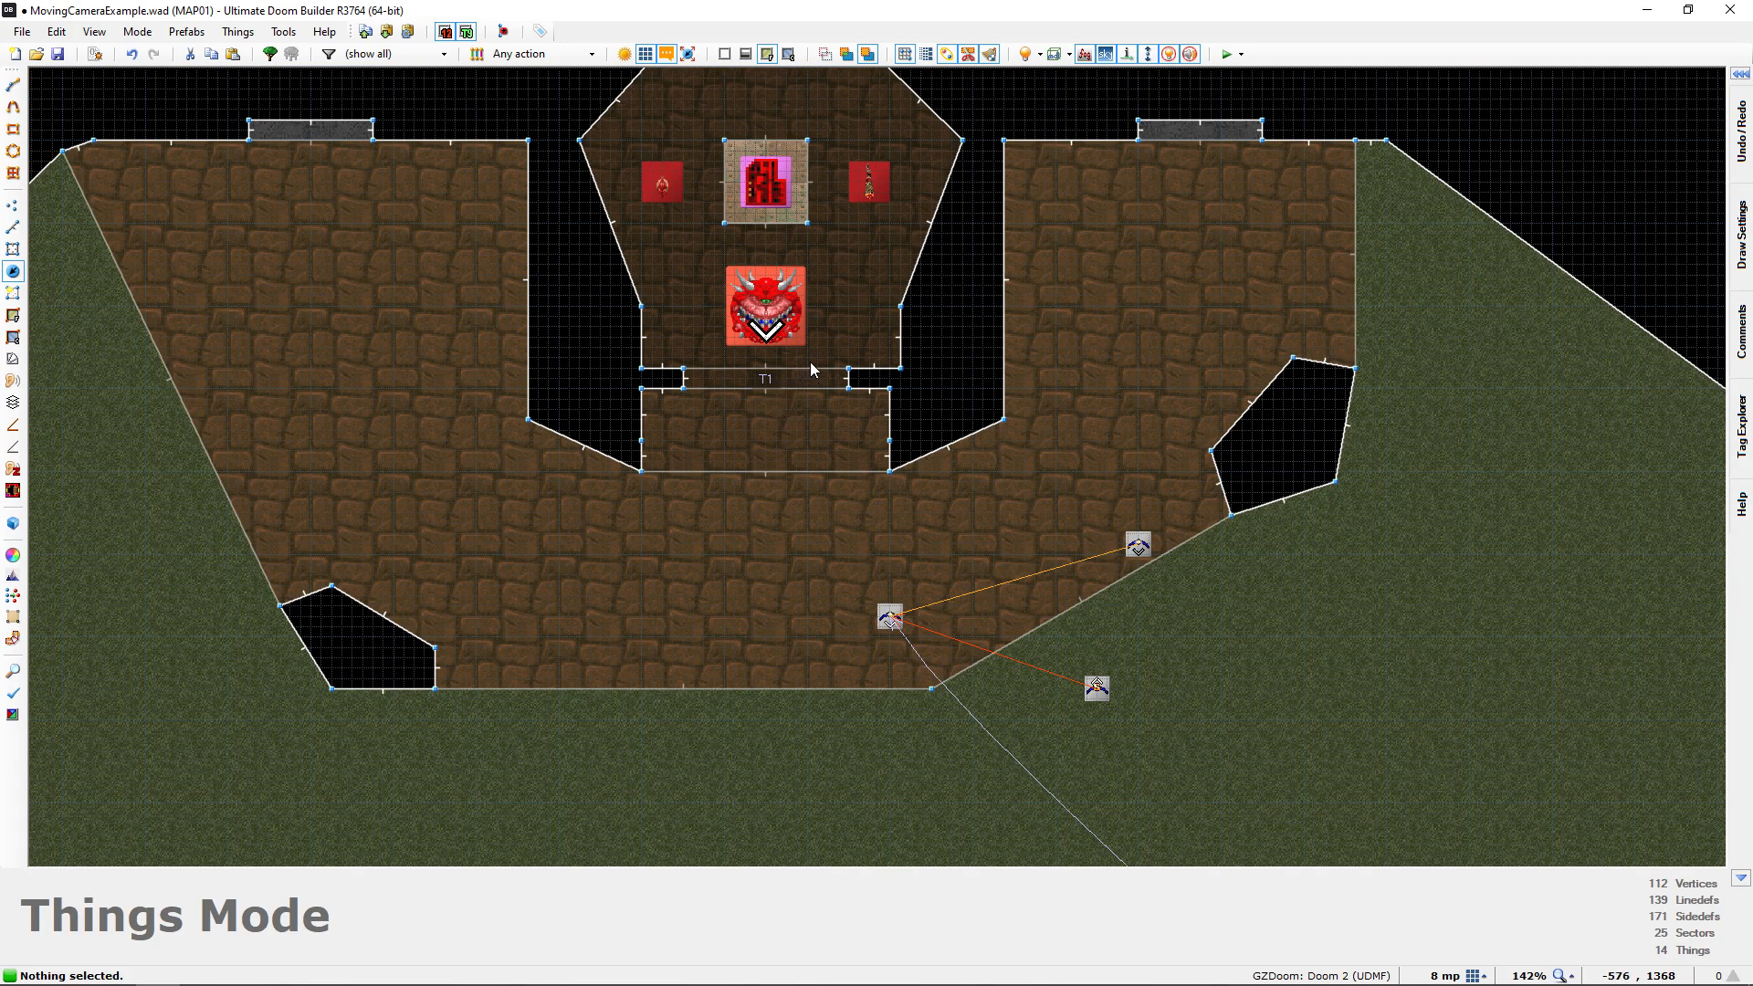
{"action": "middle_click_drag", "start_coordinate": [775, 326], "coordinate": [804, 402]}
{"action": "scroll", "coordinate": [804, 402], "scroll_direction": "up", "scroll_amount": 1}
{"action": "left_click", "coordinate": [810, 411]}
{"action": "double_click", "coordinate": [809, 411]}
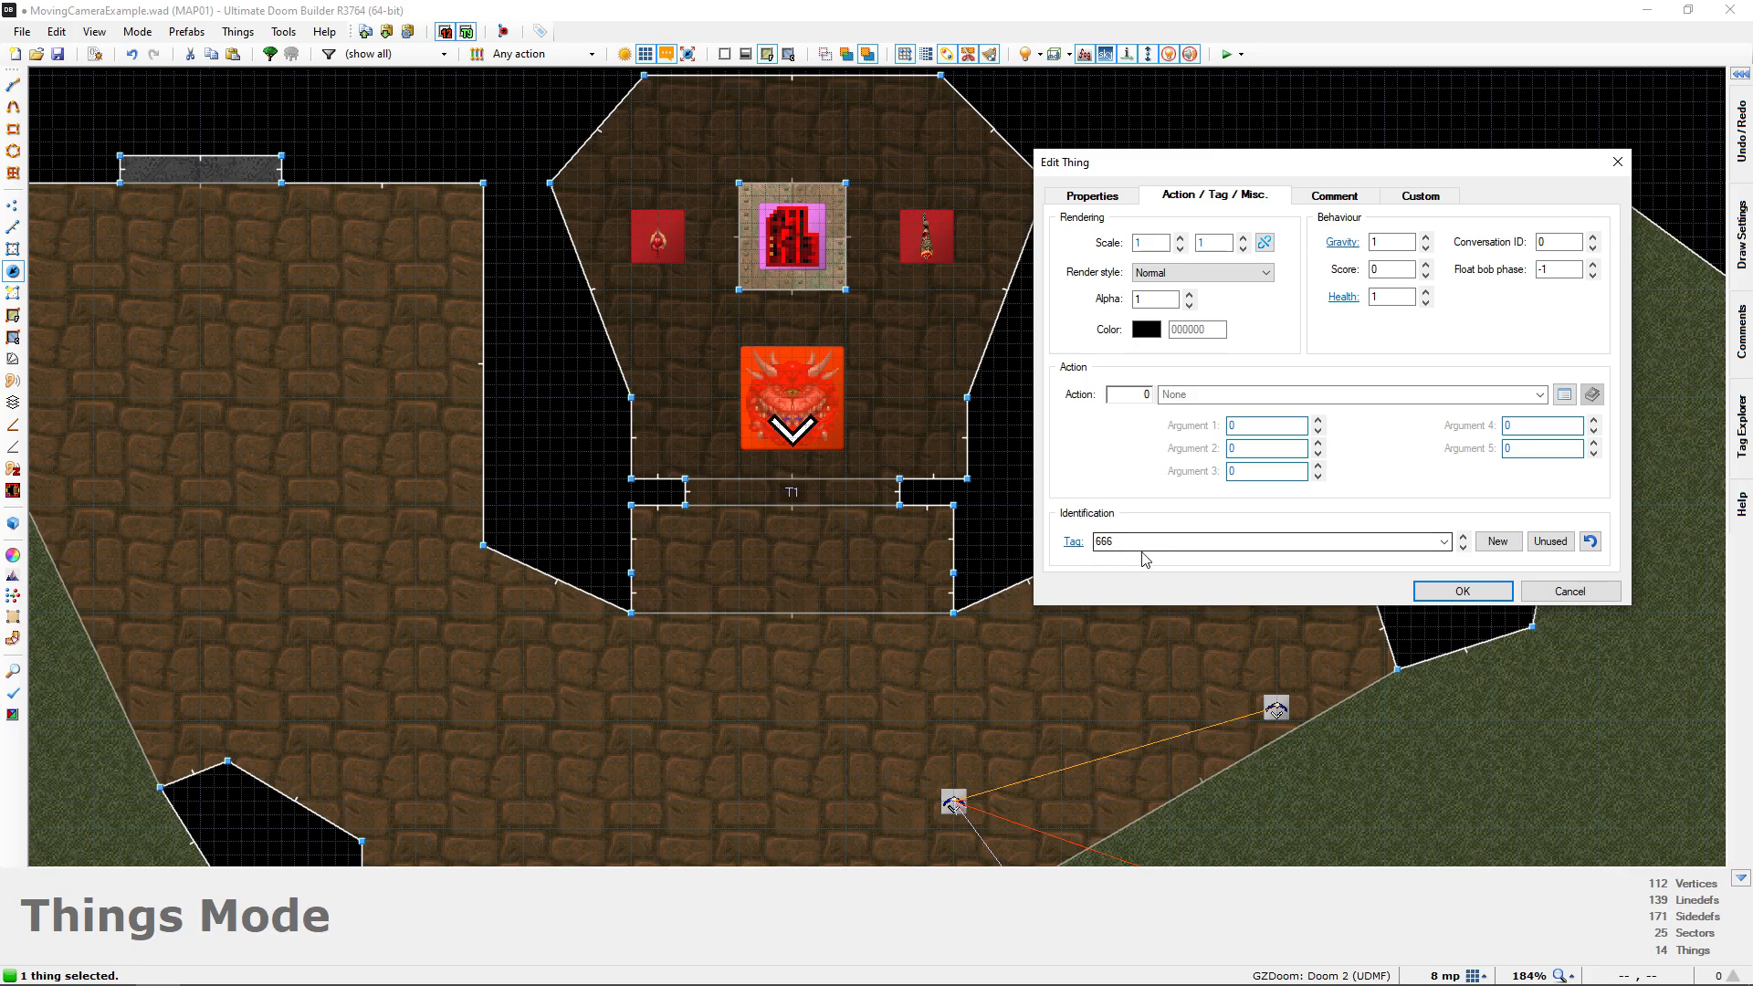
{"action": "left_click", "coordinate": [1564, 593]}
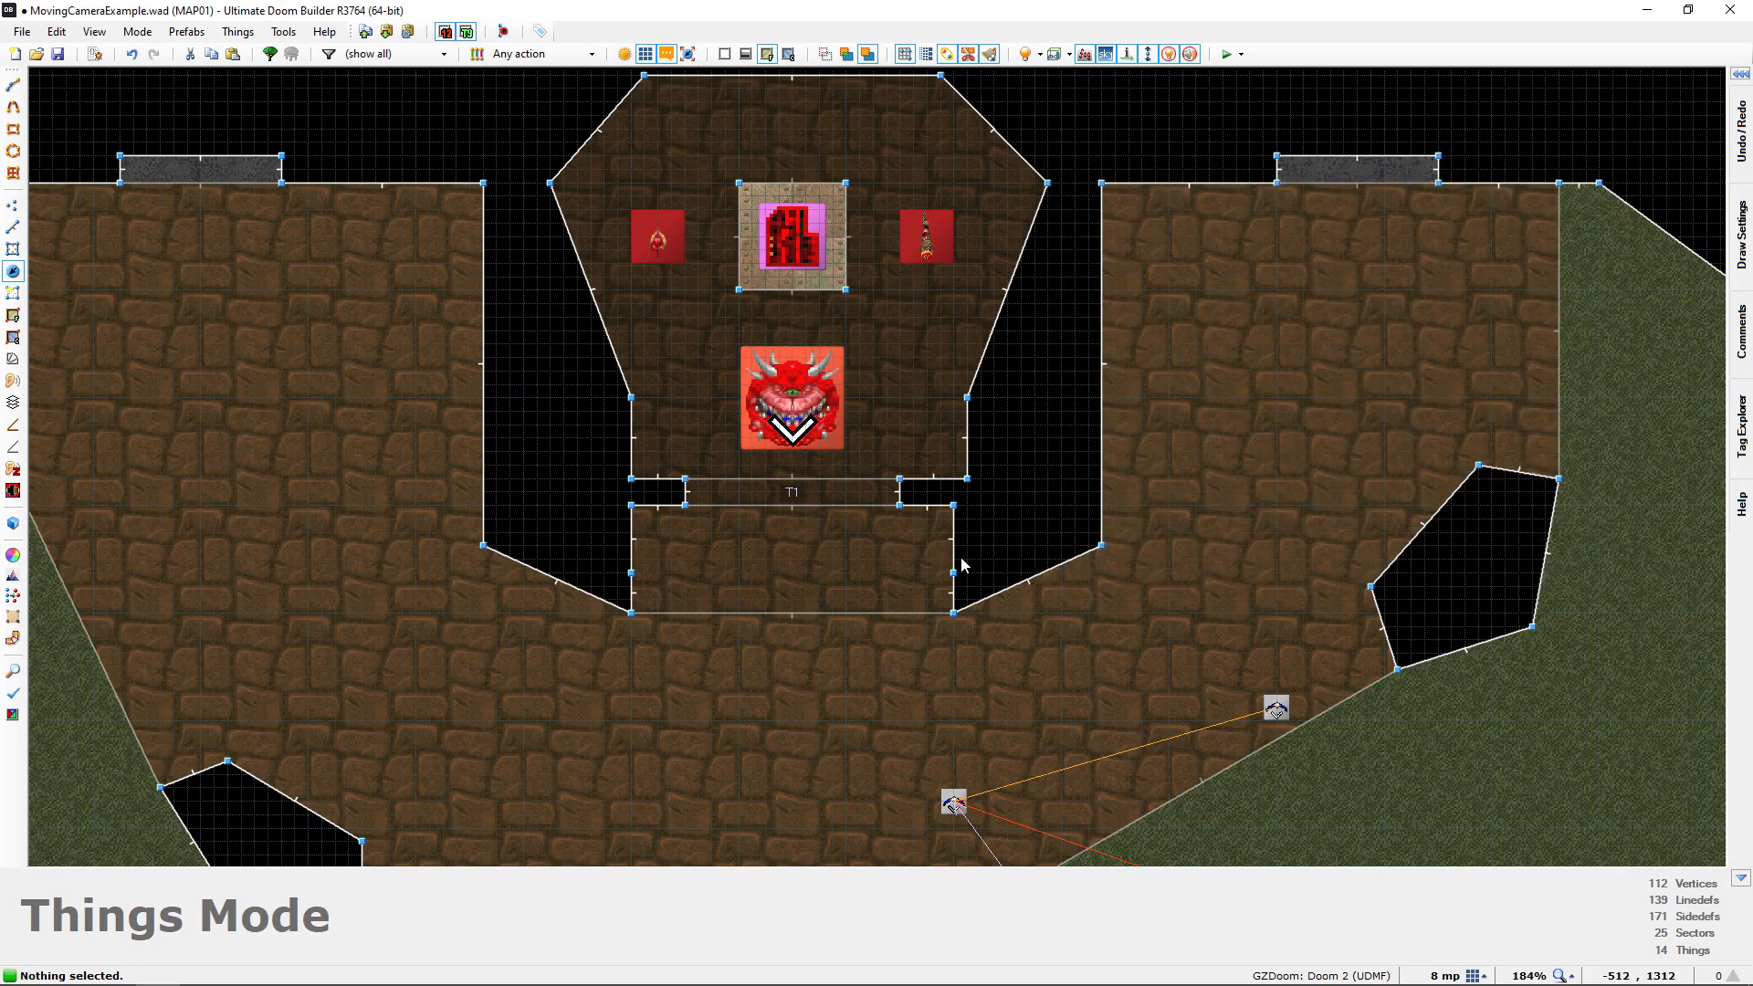
Examine the room with the weapon and ammo box and its line to the lion-head door, in 2D and 3D
{"action": "scroll", "coordinate": [962, 564], "scroll_direction": "down", "scroll_amount": 1}
{"action": "middle_click_drag", "start_coordinate": [963, 563], "coordinate": [937, 444]}
{"action": "scroll", "coordinate": [937, 443], "scroll_direction": "down", "scroll_amount": 4}
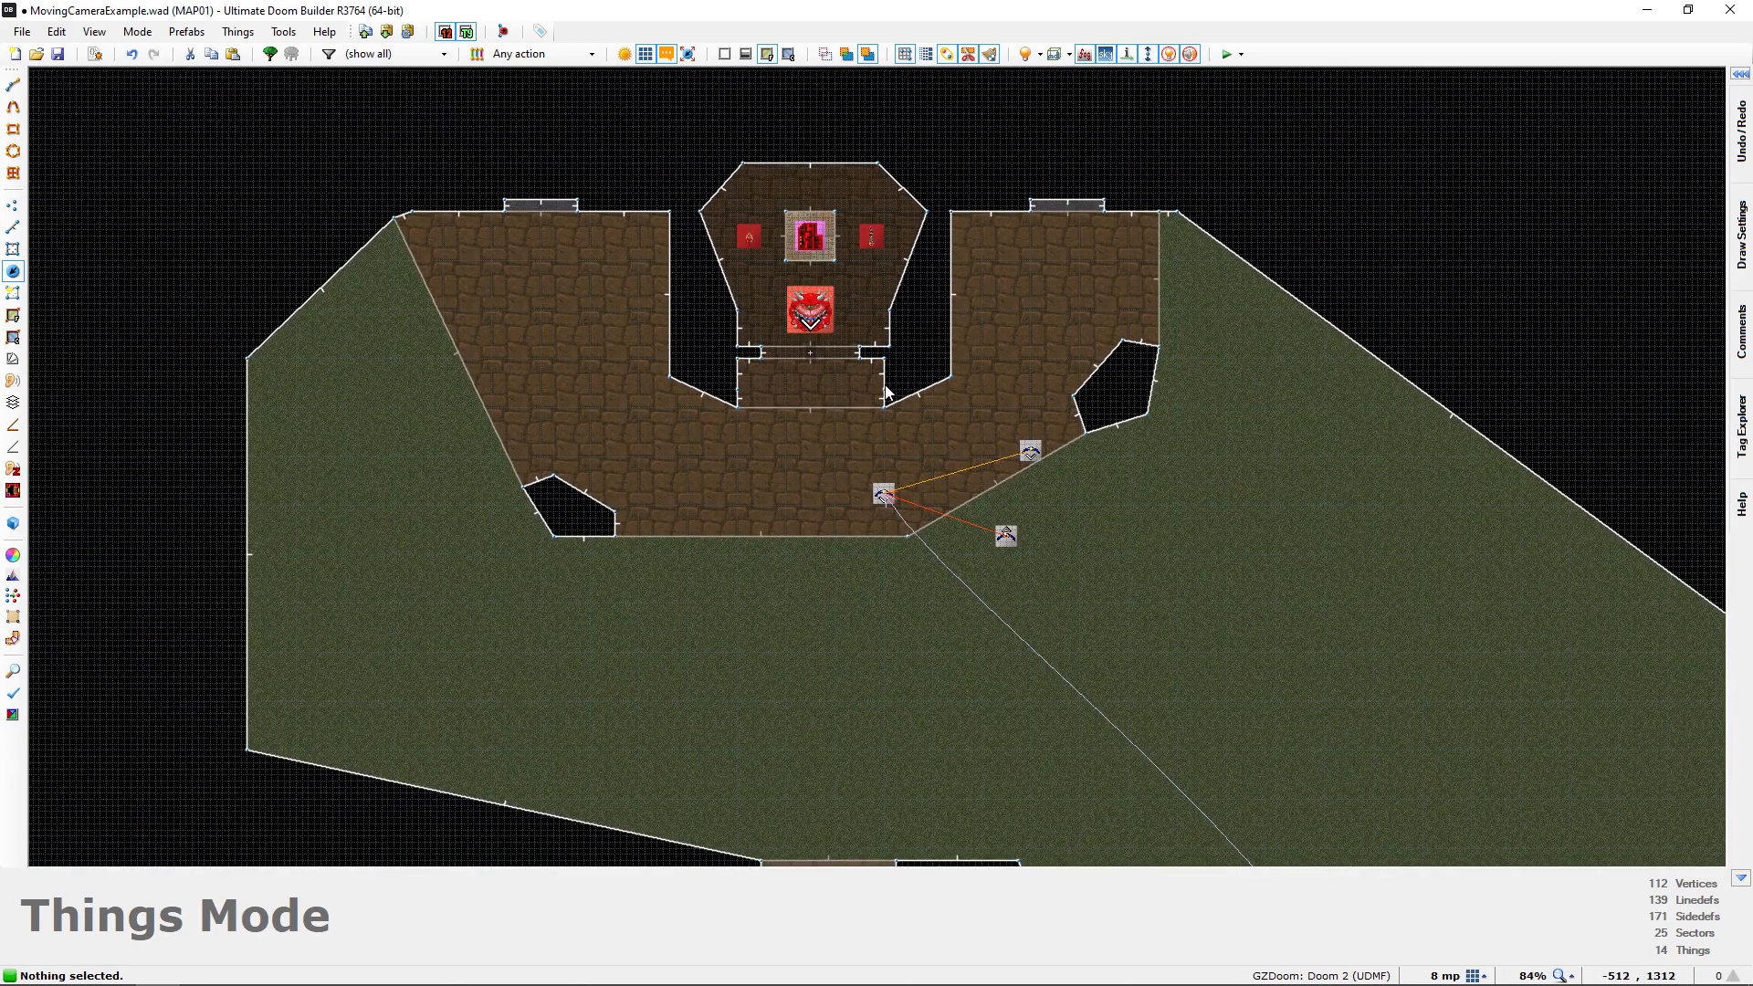
{"action": "mouse_move", "coordinate": [838, 346]}
{"action": "middle_mouse_down"}
{"action": "mouse_move", "coordinate": [786, 219]}
{"action": "mouse_move", "coordinate": [781, 146]}
{"action": "middle_mouse_up"}
{"action": "middle_click_drag", "start_coordinate": [797, 390], "coordinate": [789, 222]}
{"action": "middle_click_drag", "start_coordinate": [796, 566], "coordinate": [793, 460]}
{"action": "scroll", "coordinate": [807, 473], "scroll_direction": "up", "scroll_amount": 1}
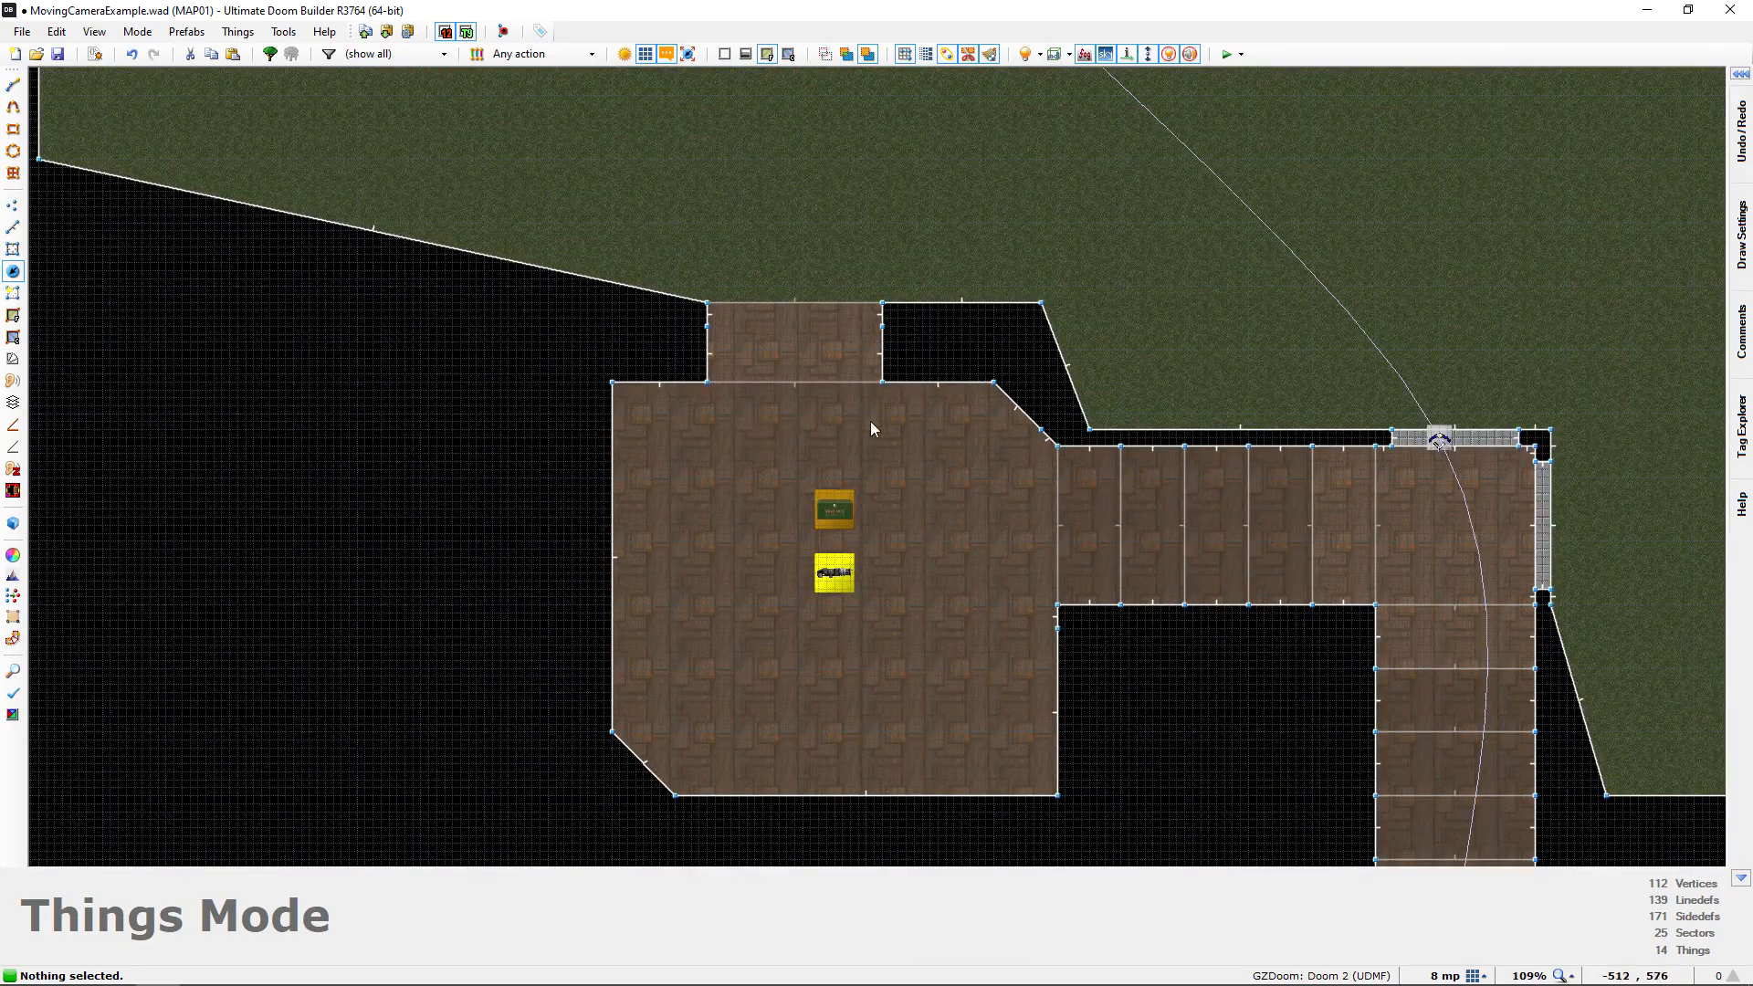
{"action": "key", "text": "w"}
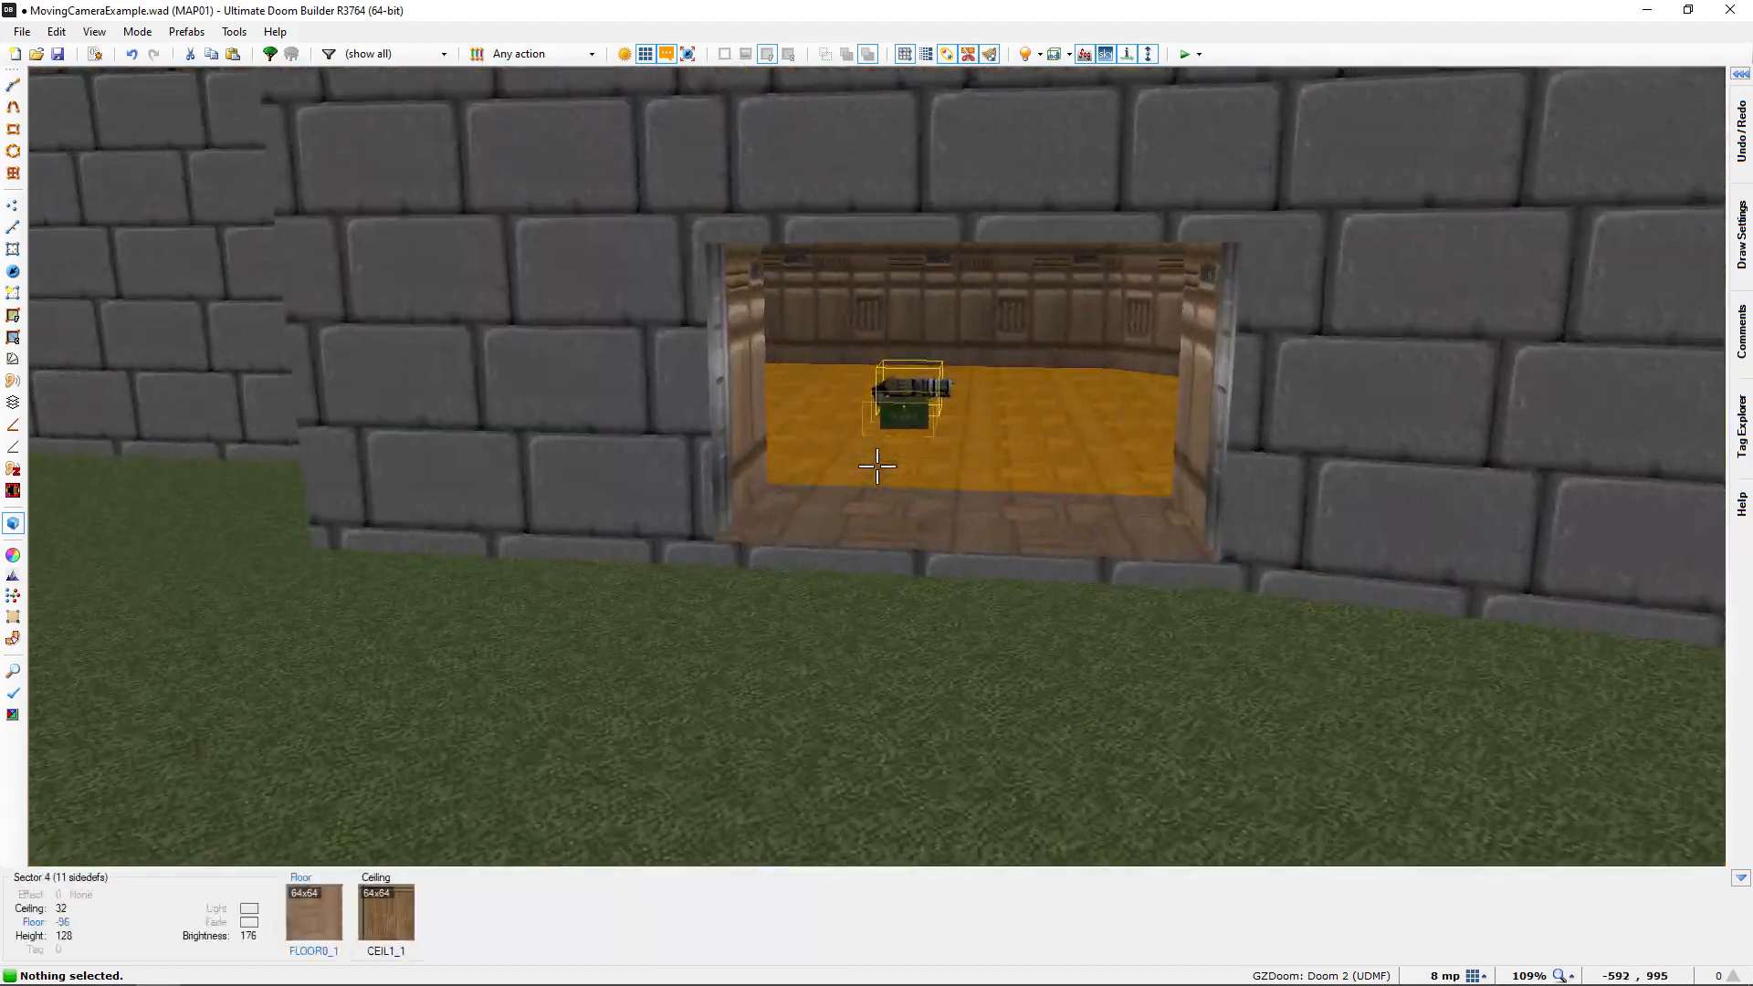
{"action": "key", "text": "e"}
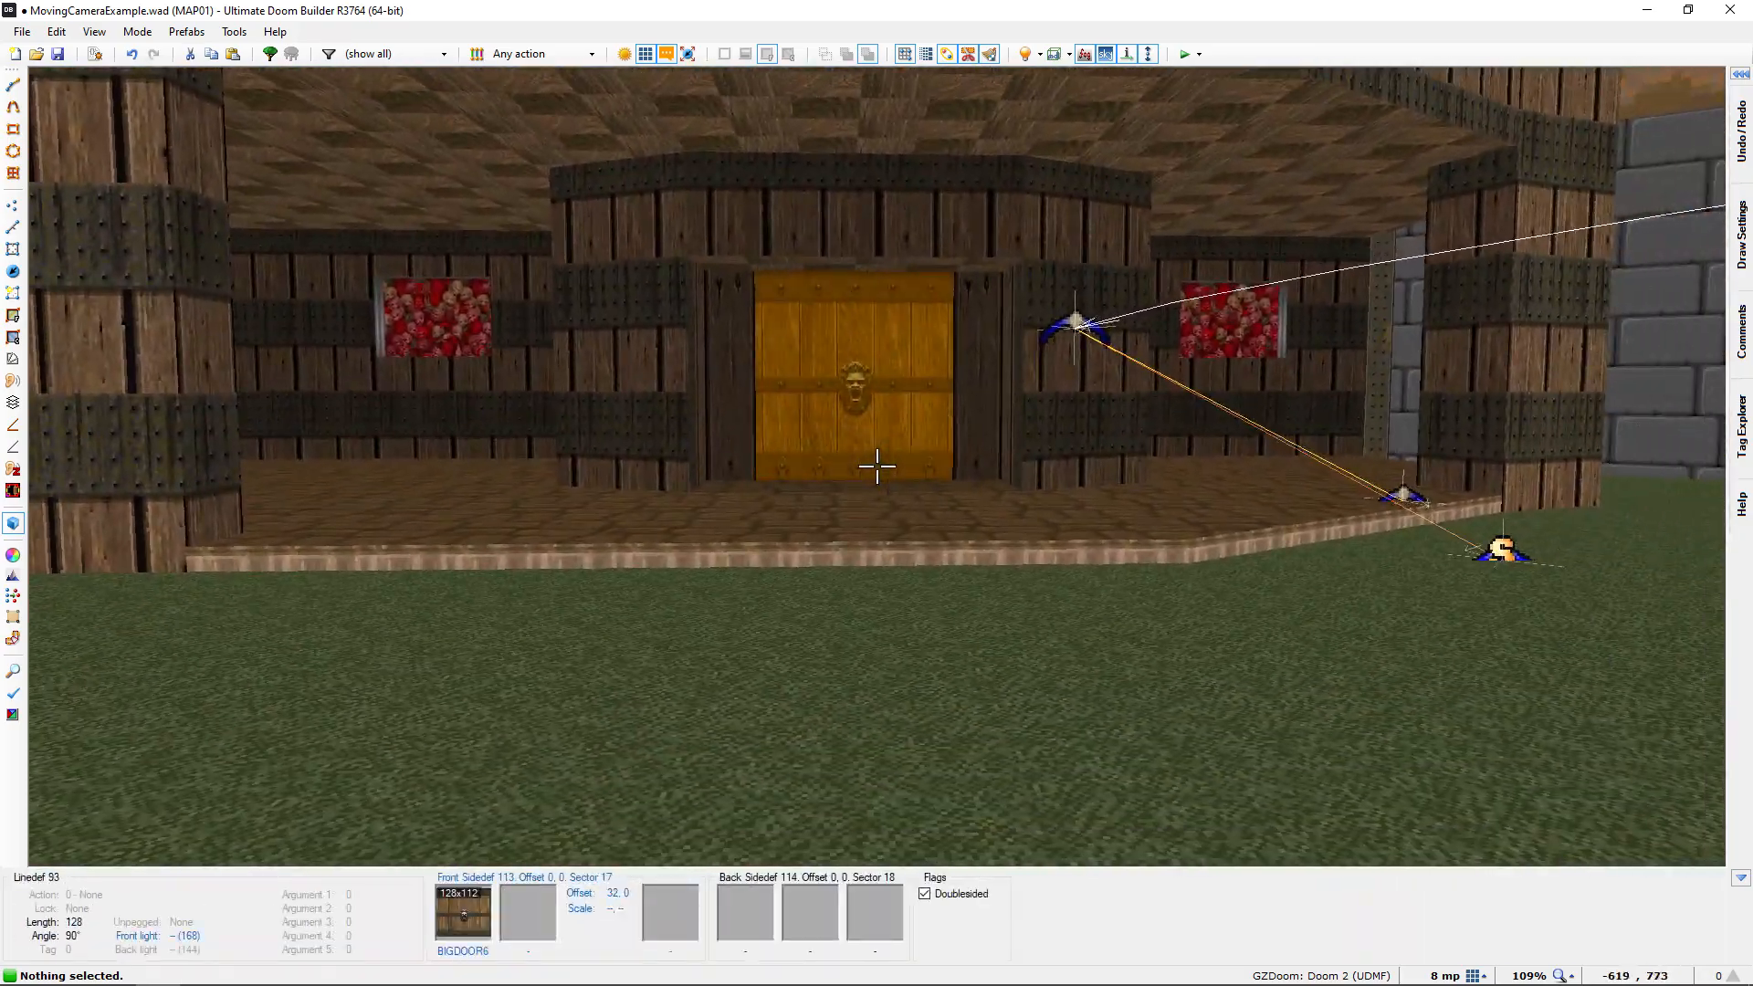
{"action": "key", "text": "q"}
Add a Patrol Point thing in the room with the weapon and ammo box, placed at -608, 536
{"action": "scroll", "coordinate": [878, 468], "scroll_direction": "down", "scroll_amount": 2}
{"action": "middle_click_drag", "start_coordinate": [878, 468], "coordinate": [830, 372]}
{"action": "scroll", "coordinate": [868, 493], "scroll_direction": "up", "scroll_amount": 2}
{"action": "right_click", "coordinate": [847, 573]}
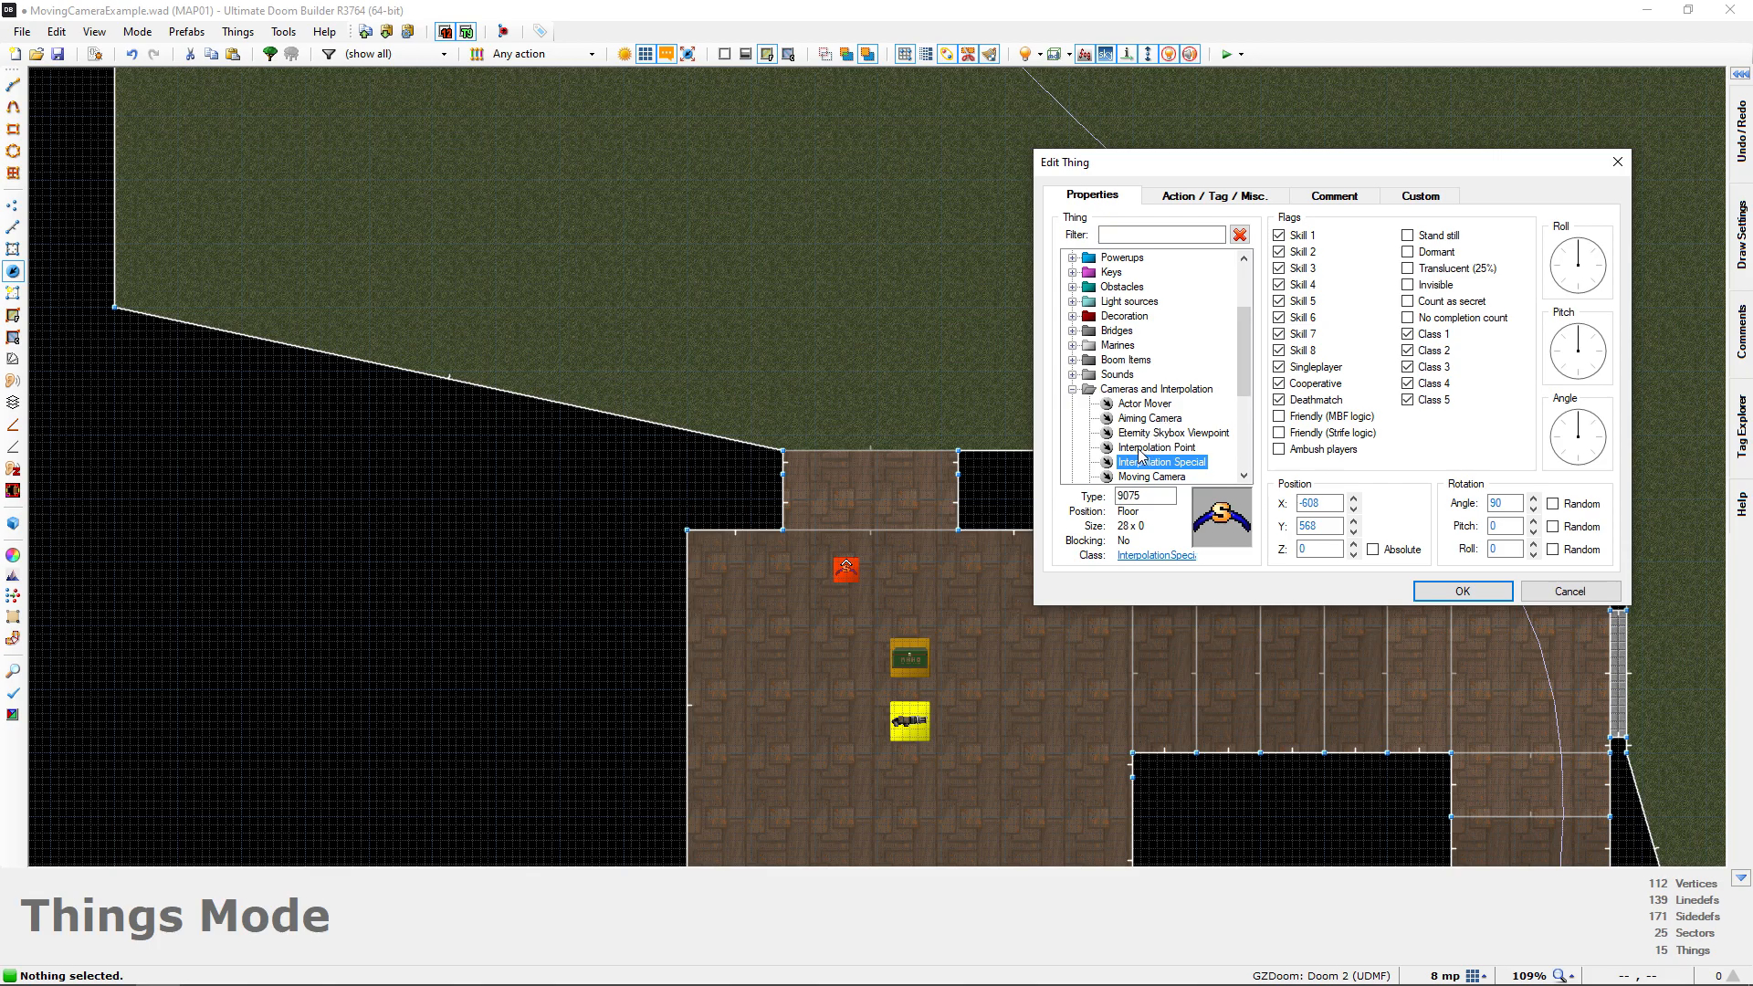
{"action": "left_click", "coordinate": [1139, 449]}
{"action": "left_click", "coordinate": [1074, 390]}
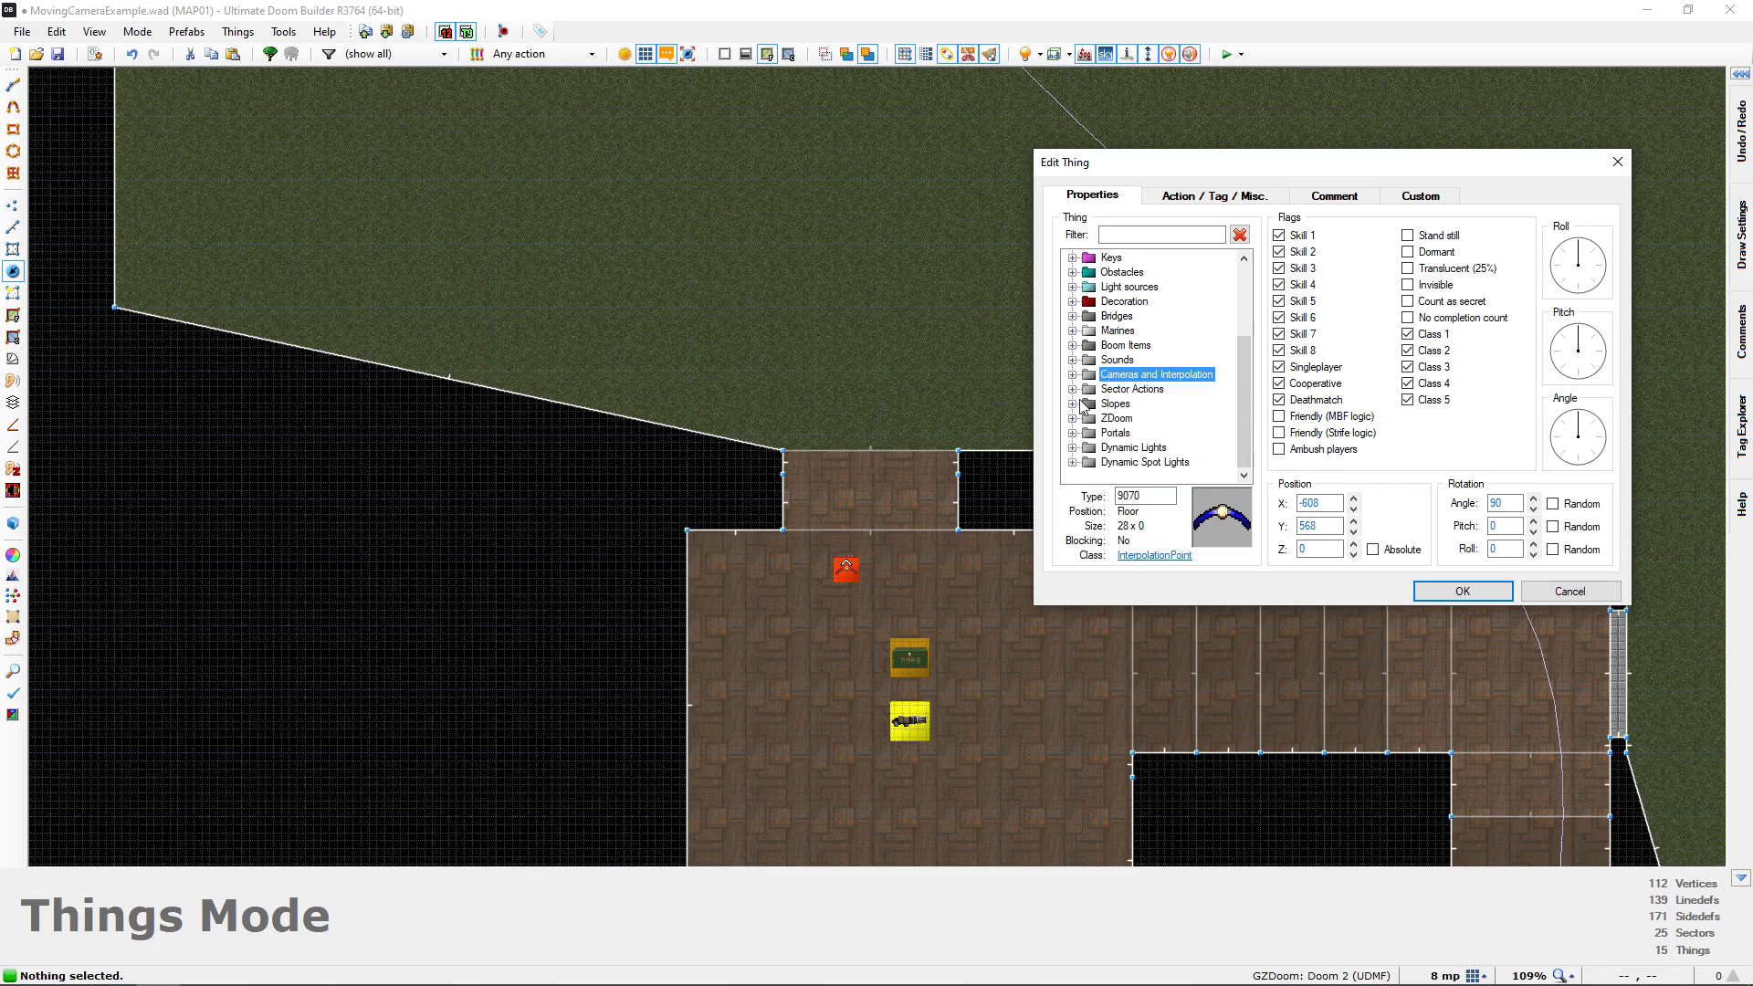
{"action": "left_click", "coordinate": [1075, 418]}
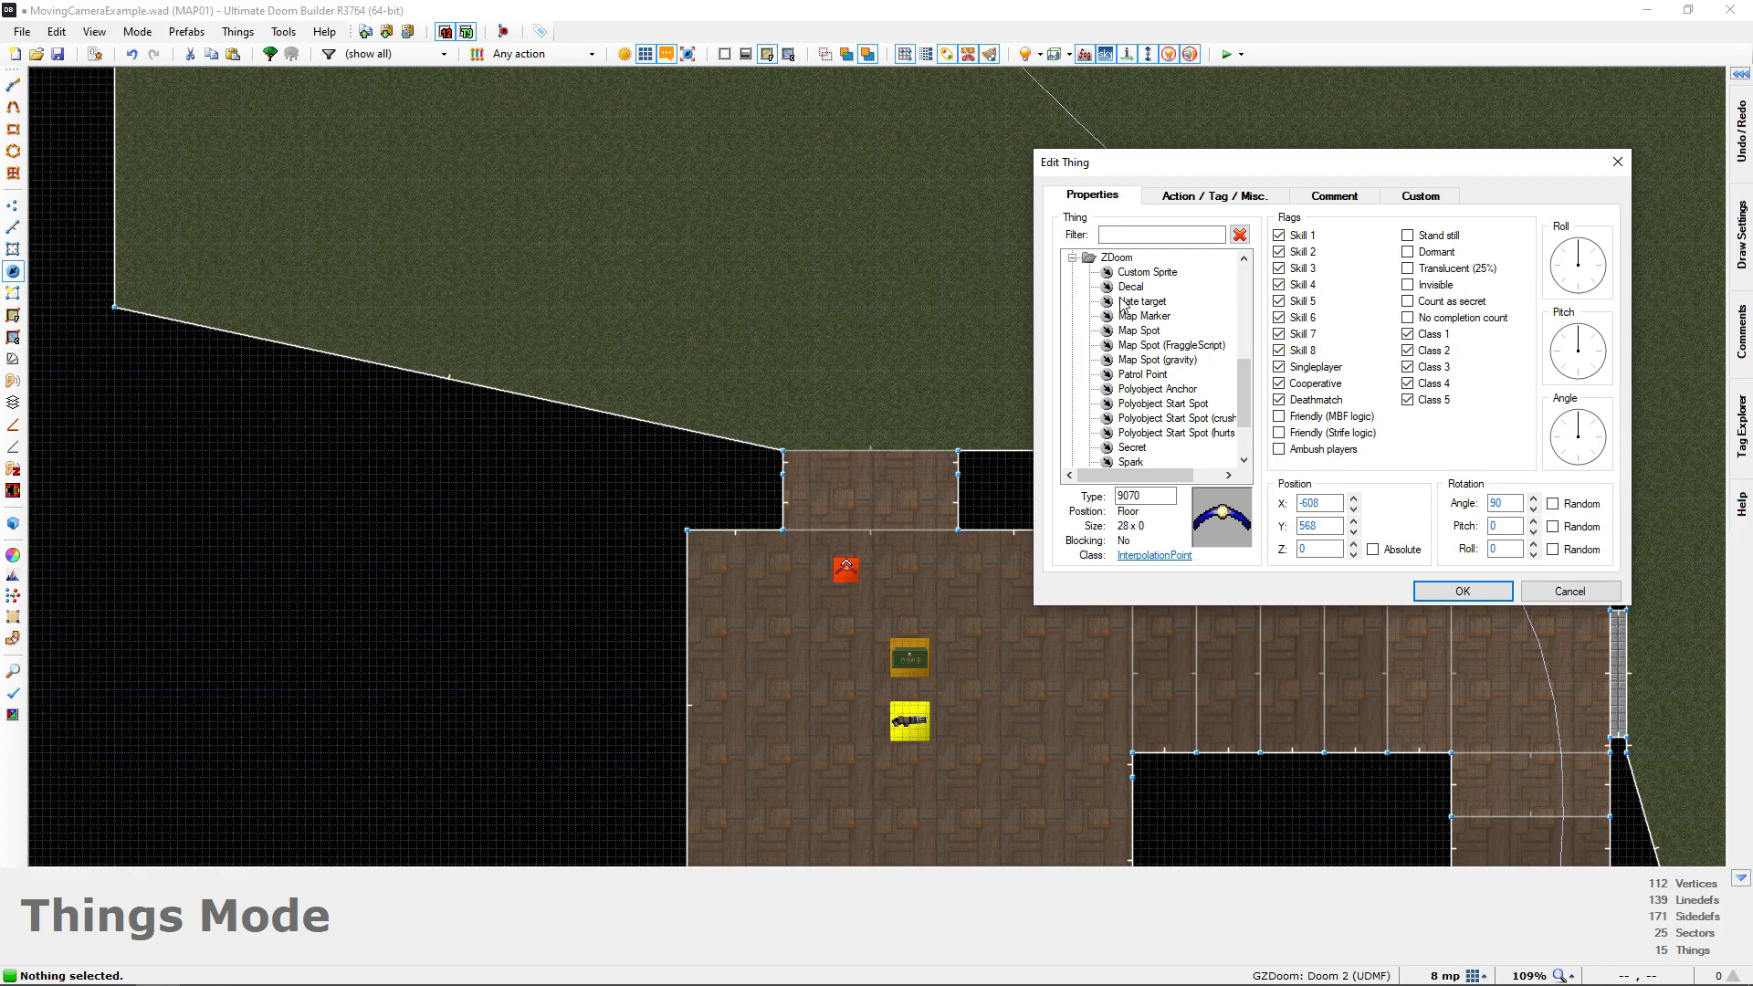
{"action": "left_click", "coordinate": [1136, 375]}
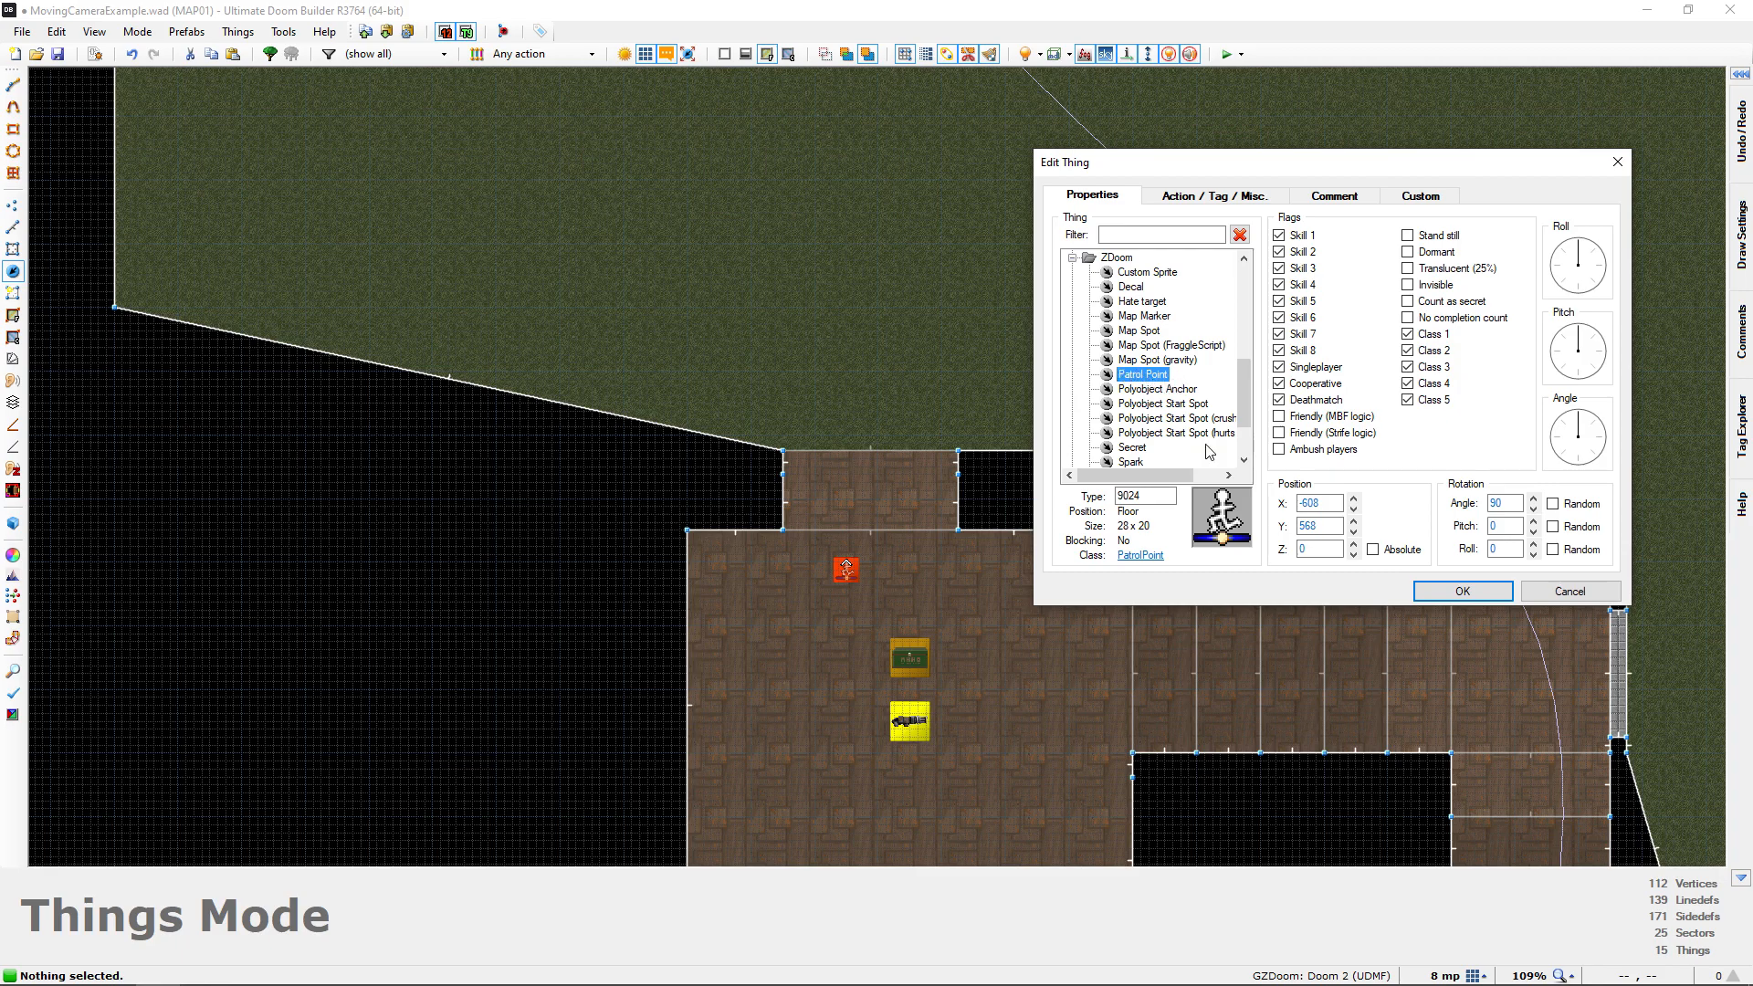
{"action": "left_click", "coordinate": [1461, 592]}
{"action": "right_click_drag", "start_coordinate": [849, 572], "coordinate": [850, 605]}
Inspect the new Patrol Point through the room's opening in 3D and return to the 2D map
{"action": "key", "text": "q"}
{"action": "key", "text": "s"}
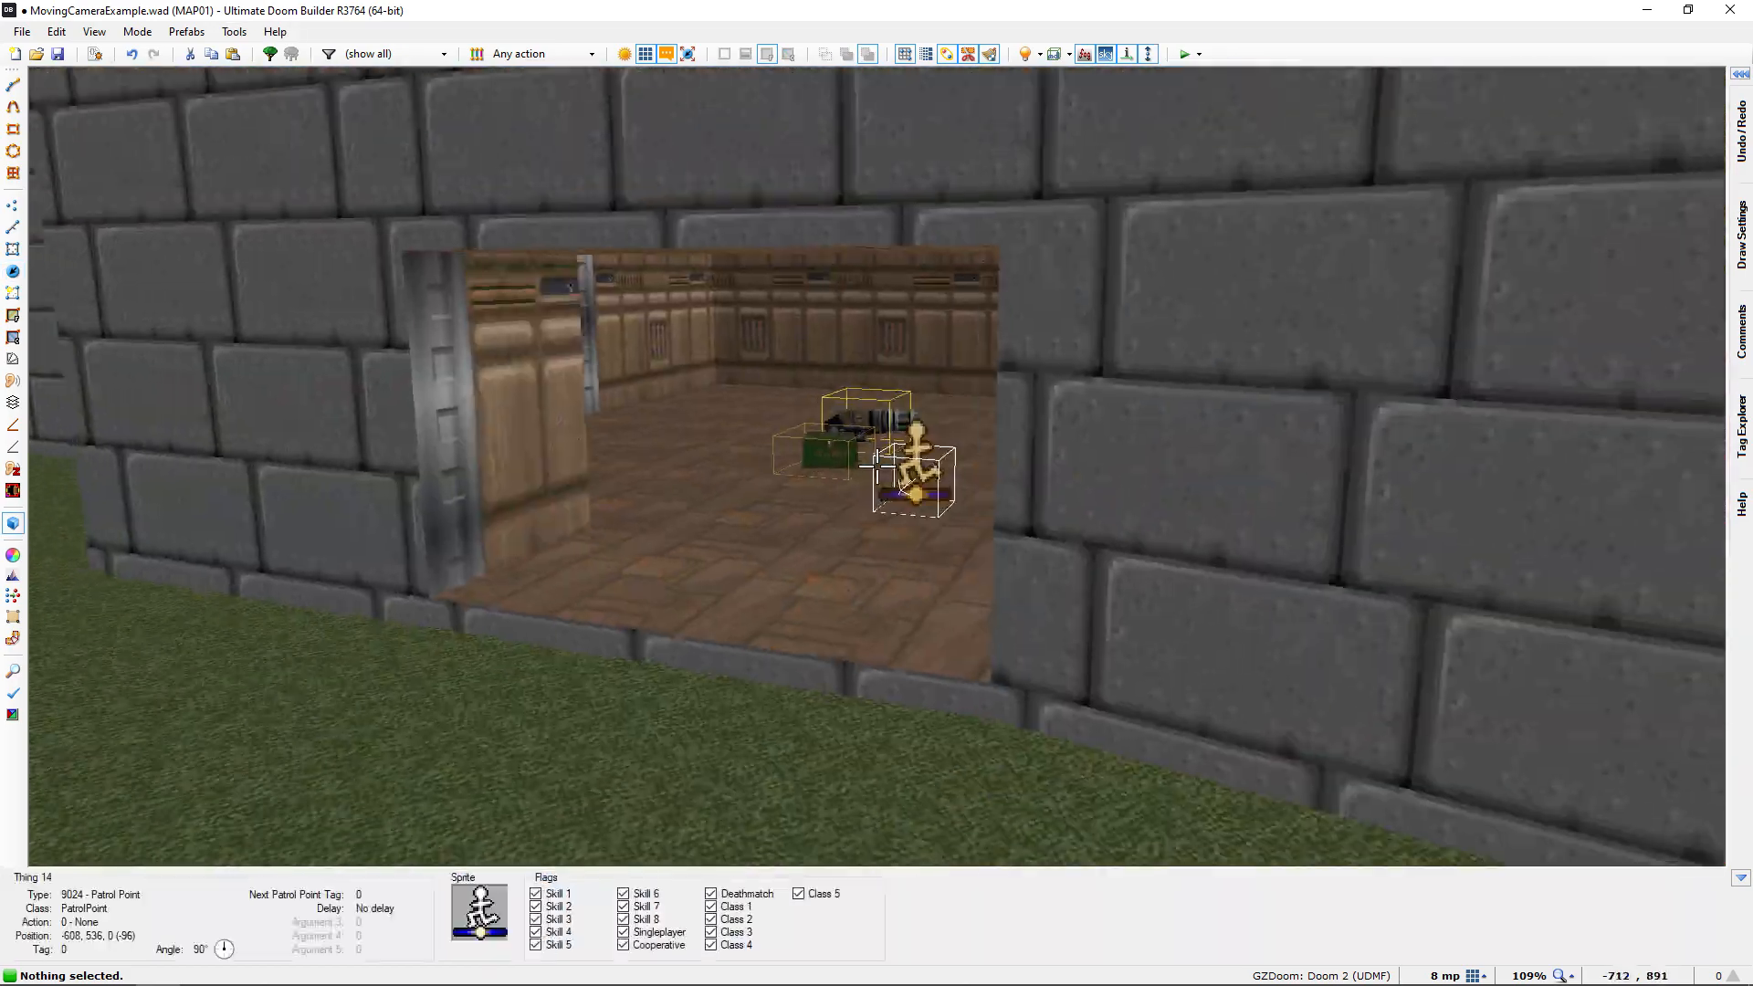
{"action": "key", "text": "w"}
{"action": "key", "text": "w"}
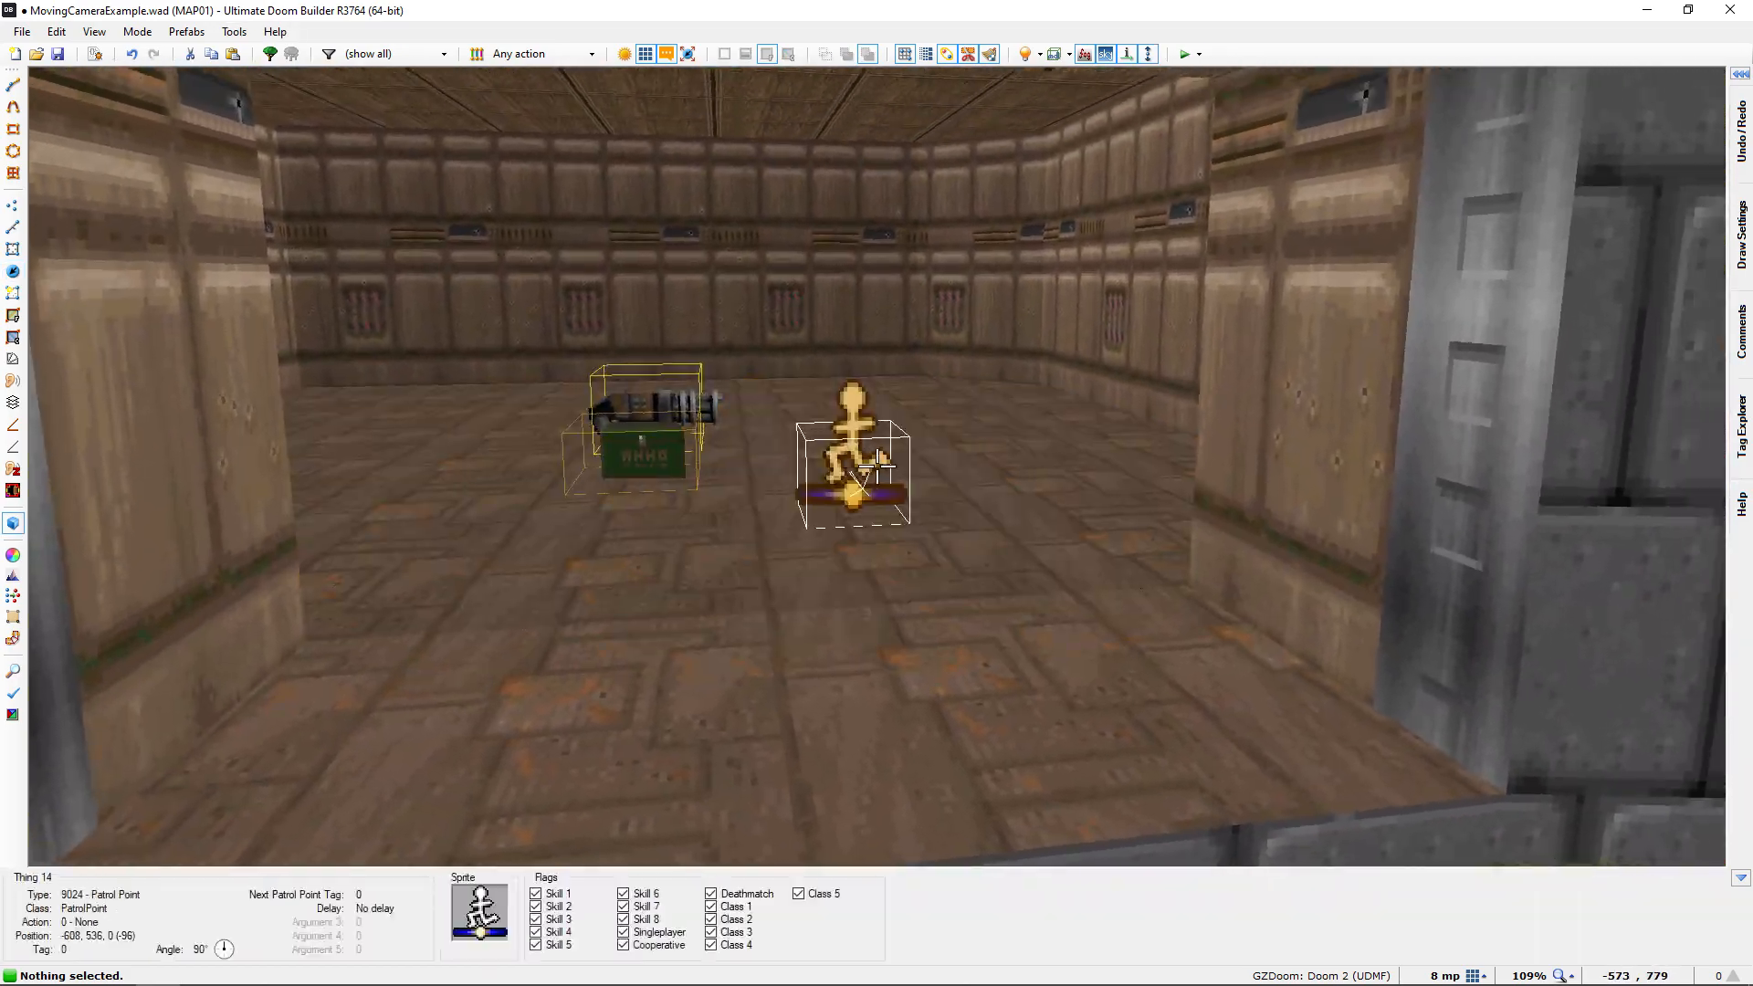
{"action": "key", "text": "w"}
{"action": "key", "text": "a"}
{"action": "key", "text": "q"}
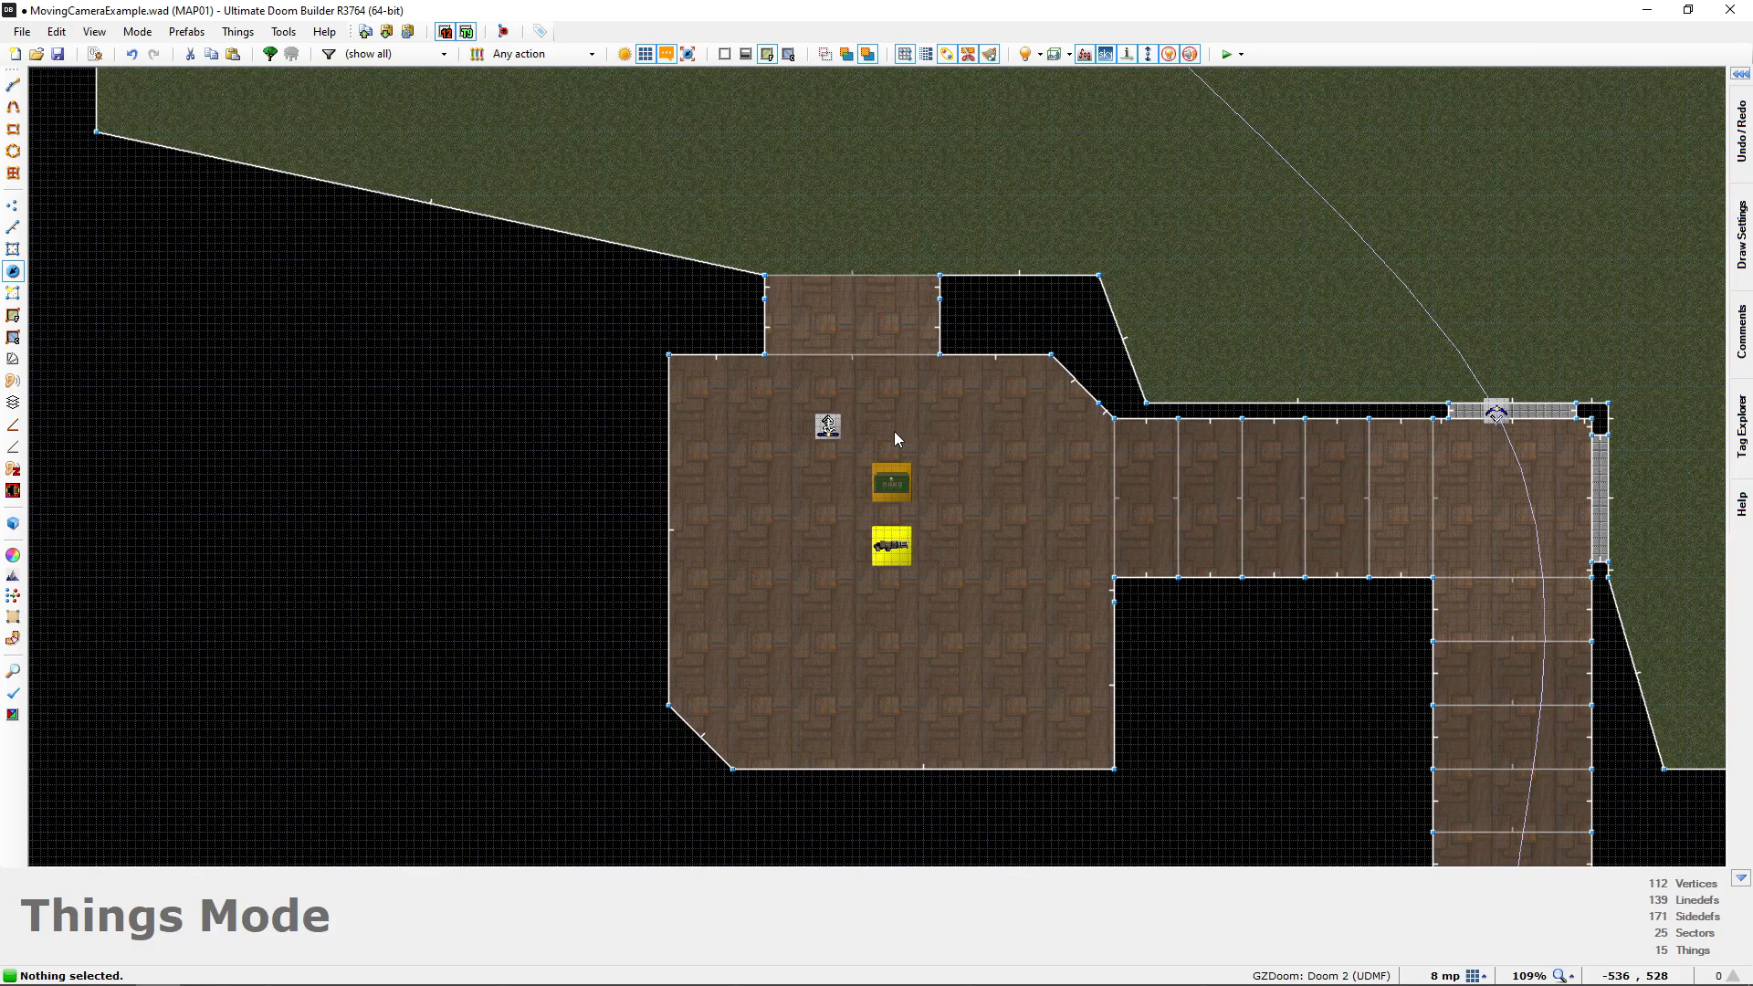
Assign the unused tag 7 to the Patrol Point
{"action": "left_click", "coordinate": [827, 431]}
{"action": "right_click", "coordinate": [826, 431]}
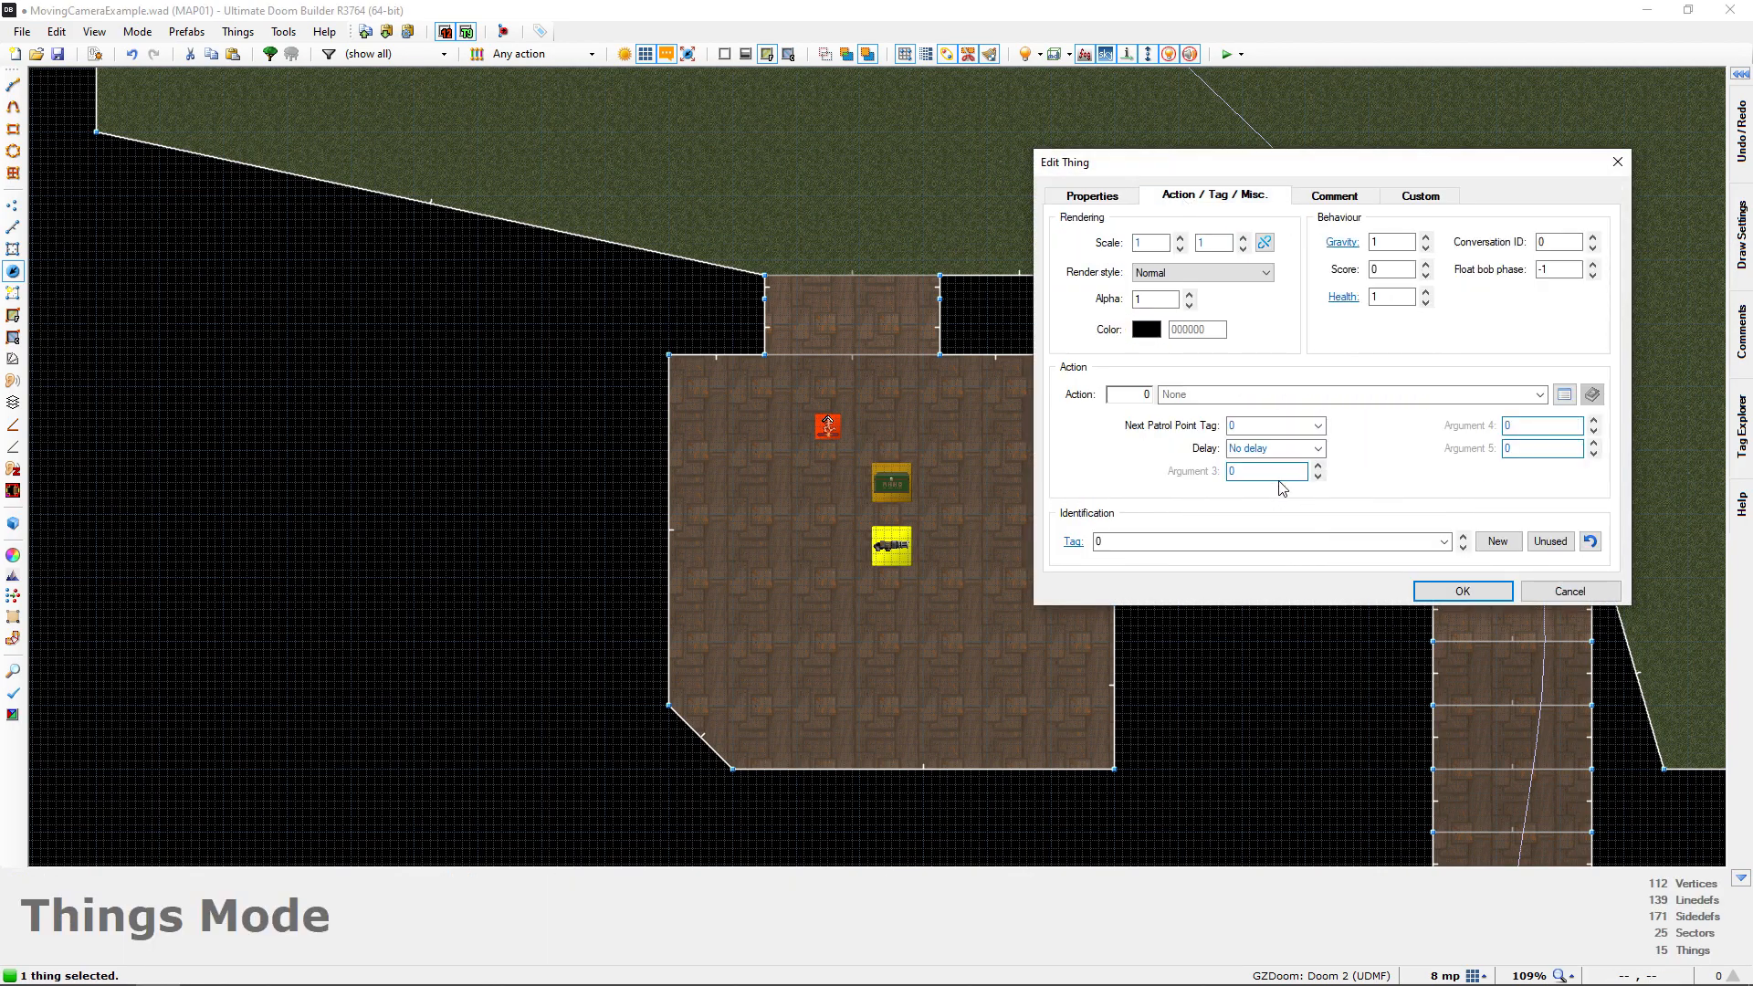
{"action": "left_click", "coordinate": [1549, 541]}
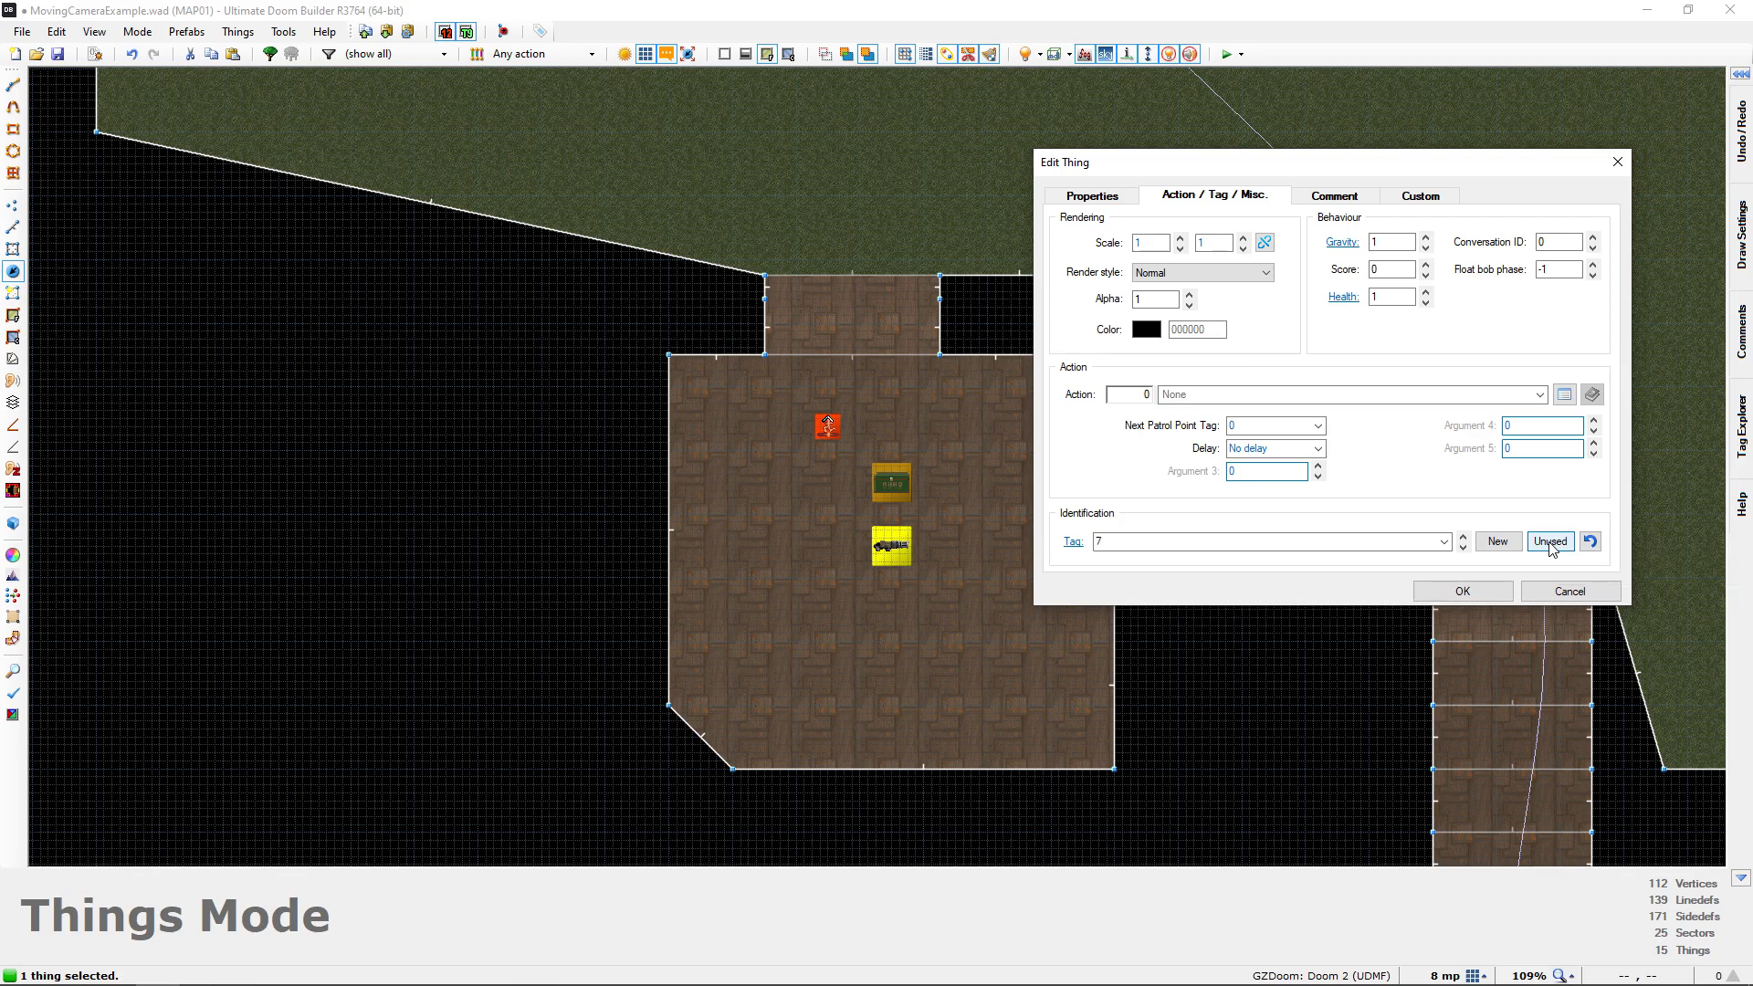
{"action": "left_click", "coordinate": [1462, 591]}
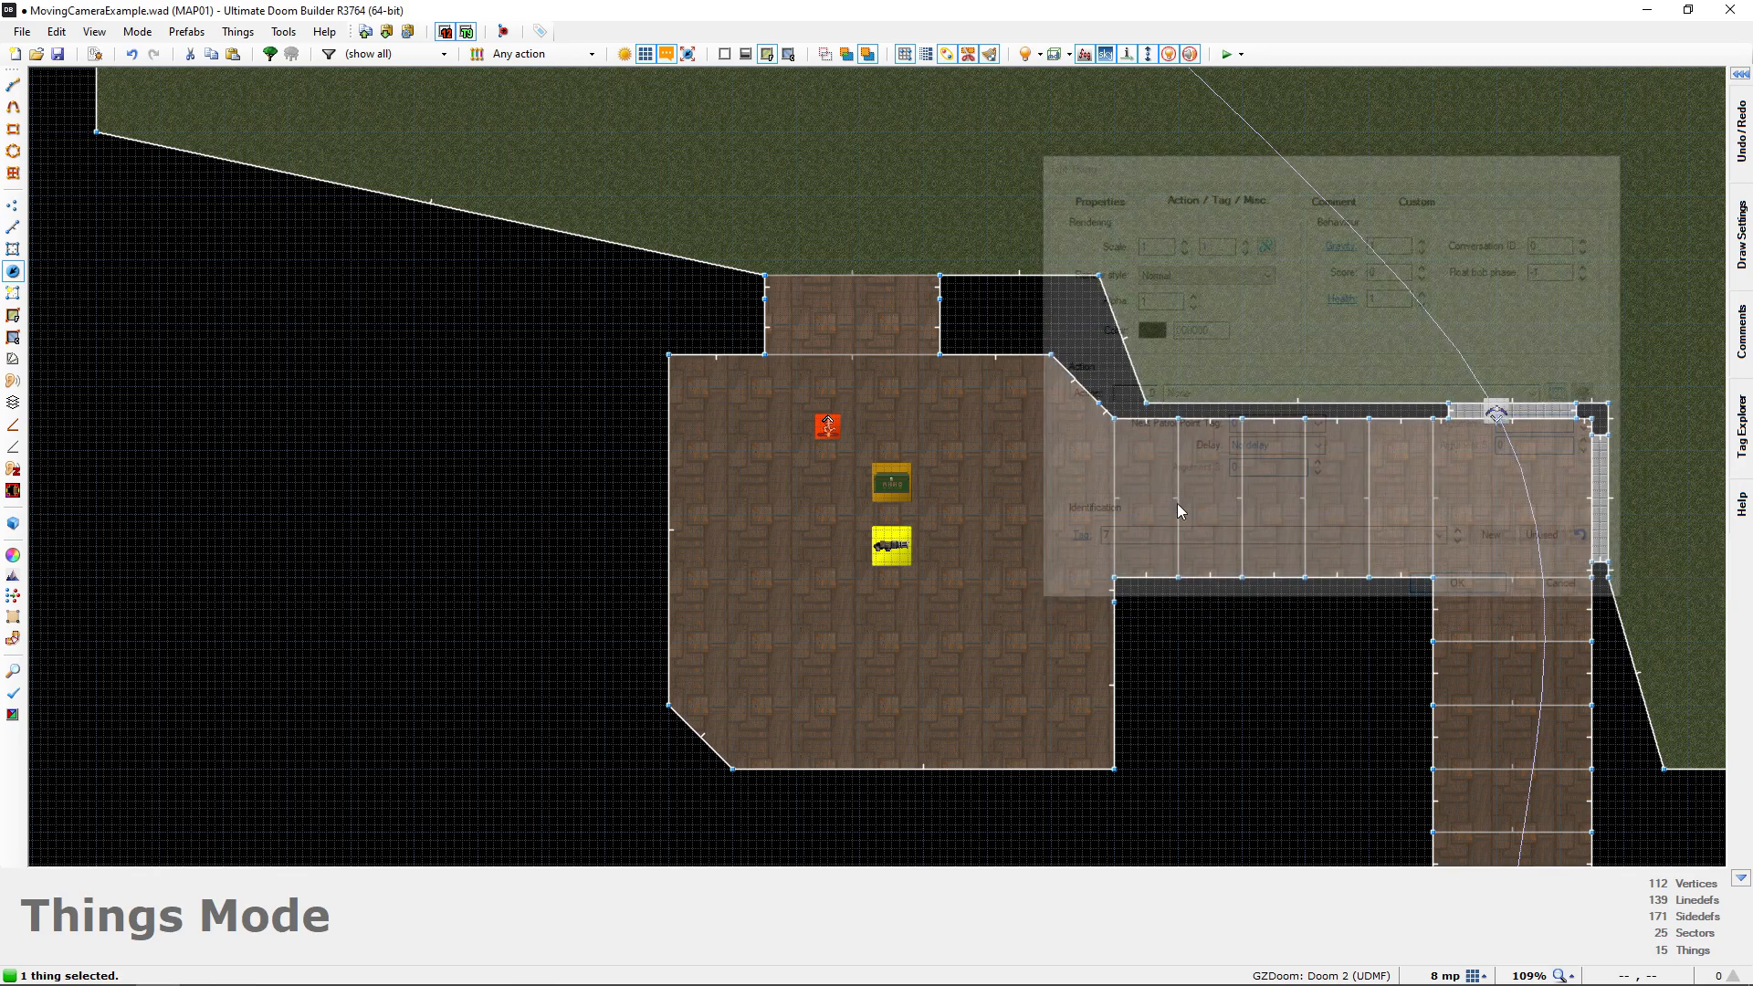
Check the tags and positions of the Cacodemon and the Patrol Point across the map
{"action": "middle_click_drag", "start_coordinate": [1015, 473], "coordinate": [947, 648]}
{"action": "scroll", "coordinate": [947, 648], "scroll_direction": "down", "scroll_amount": 1}
{"action": "middle_click_drag", "start_coordinate": [843, 412], "coordinate": [856, 579]}
{"action": "scroll", "coordinate": [857, 579], "scroll_direction": "down", "scroll_amount": 1}
{"action": "middle_click_drag", "start_coordinate": [854, 311], "coordinate": [856, 232]}
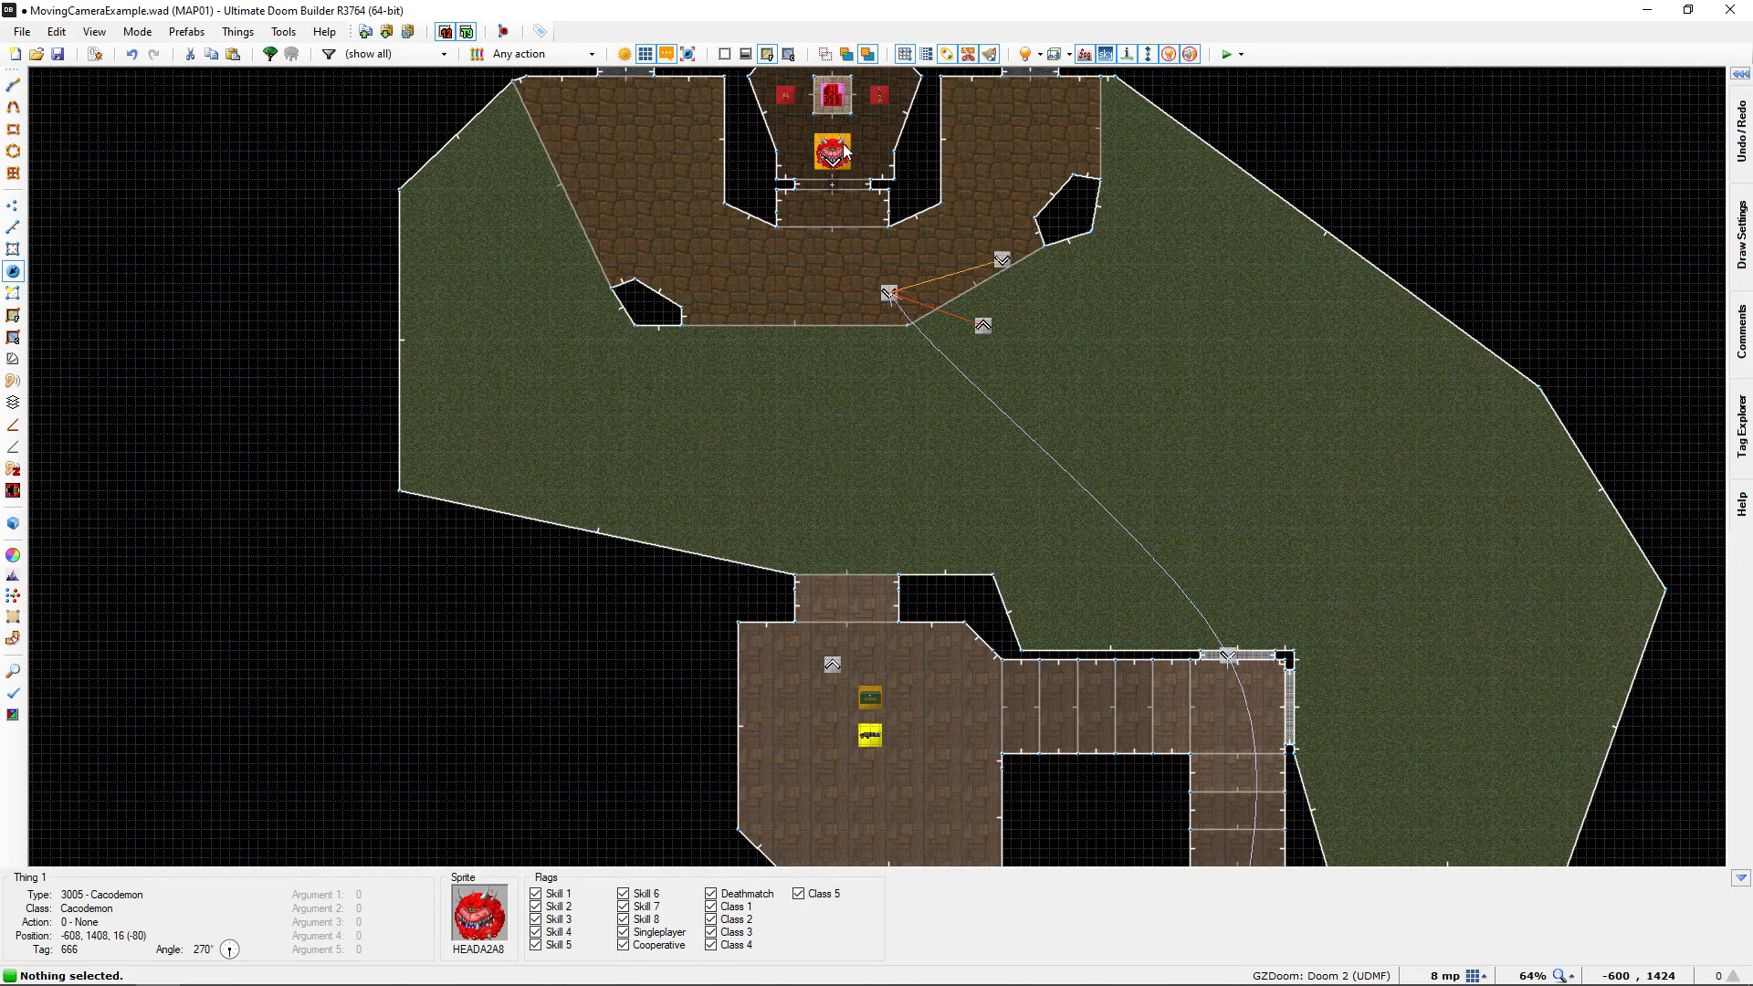
{"action": "middle_click_drag", "start_coordinate": [947, 472], "coordinate": [947, 289]}
{"action": "scroll", "coordinate": [878, 454], "scroll_direction": "up", "scroll_amount": 4}
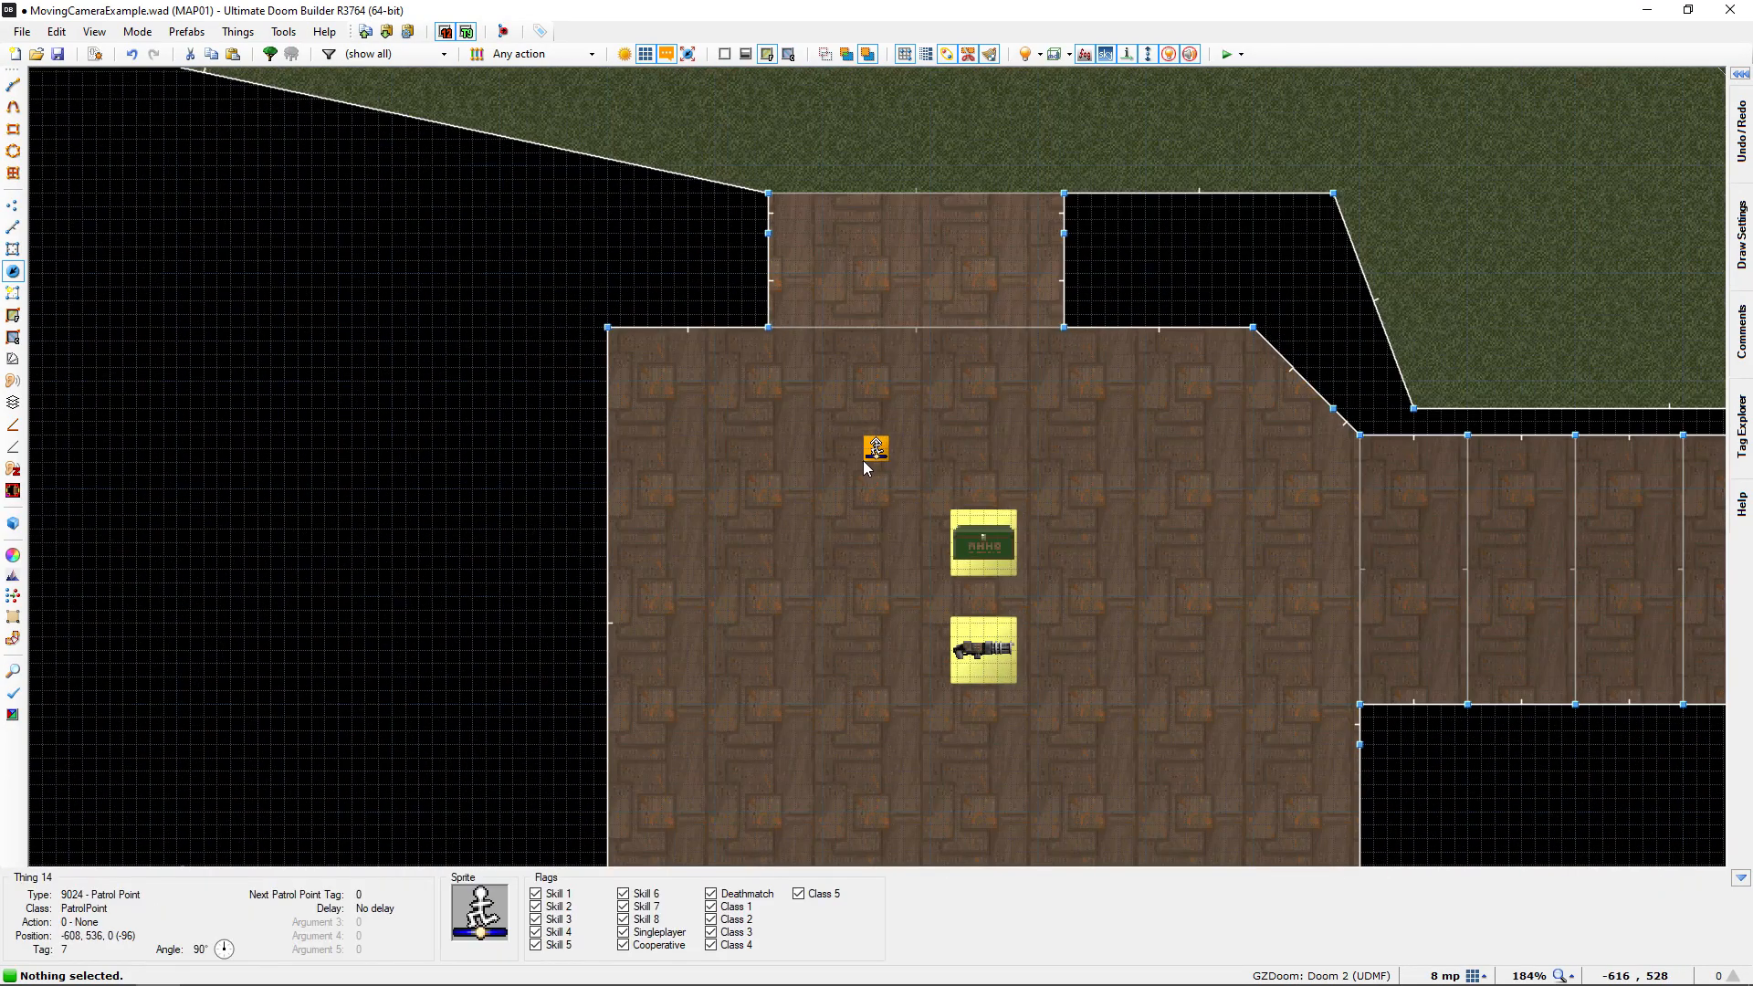
{"action": "scroll", "coordinate": [869, 447], "scroll_direction": "down", "scroll_amount": 3}
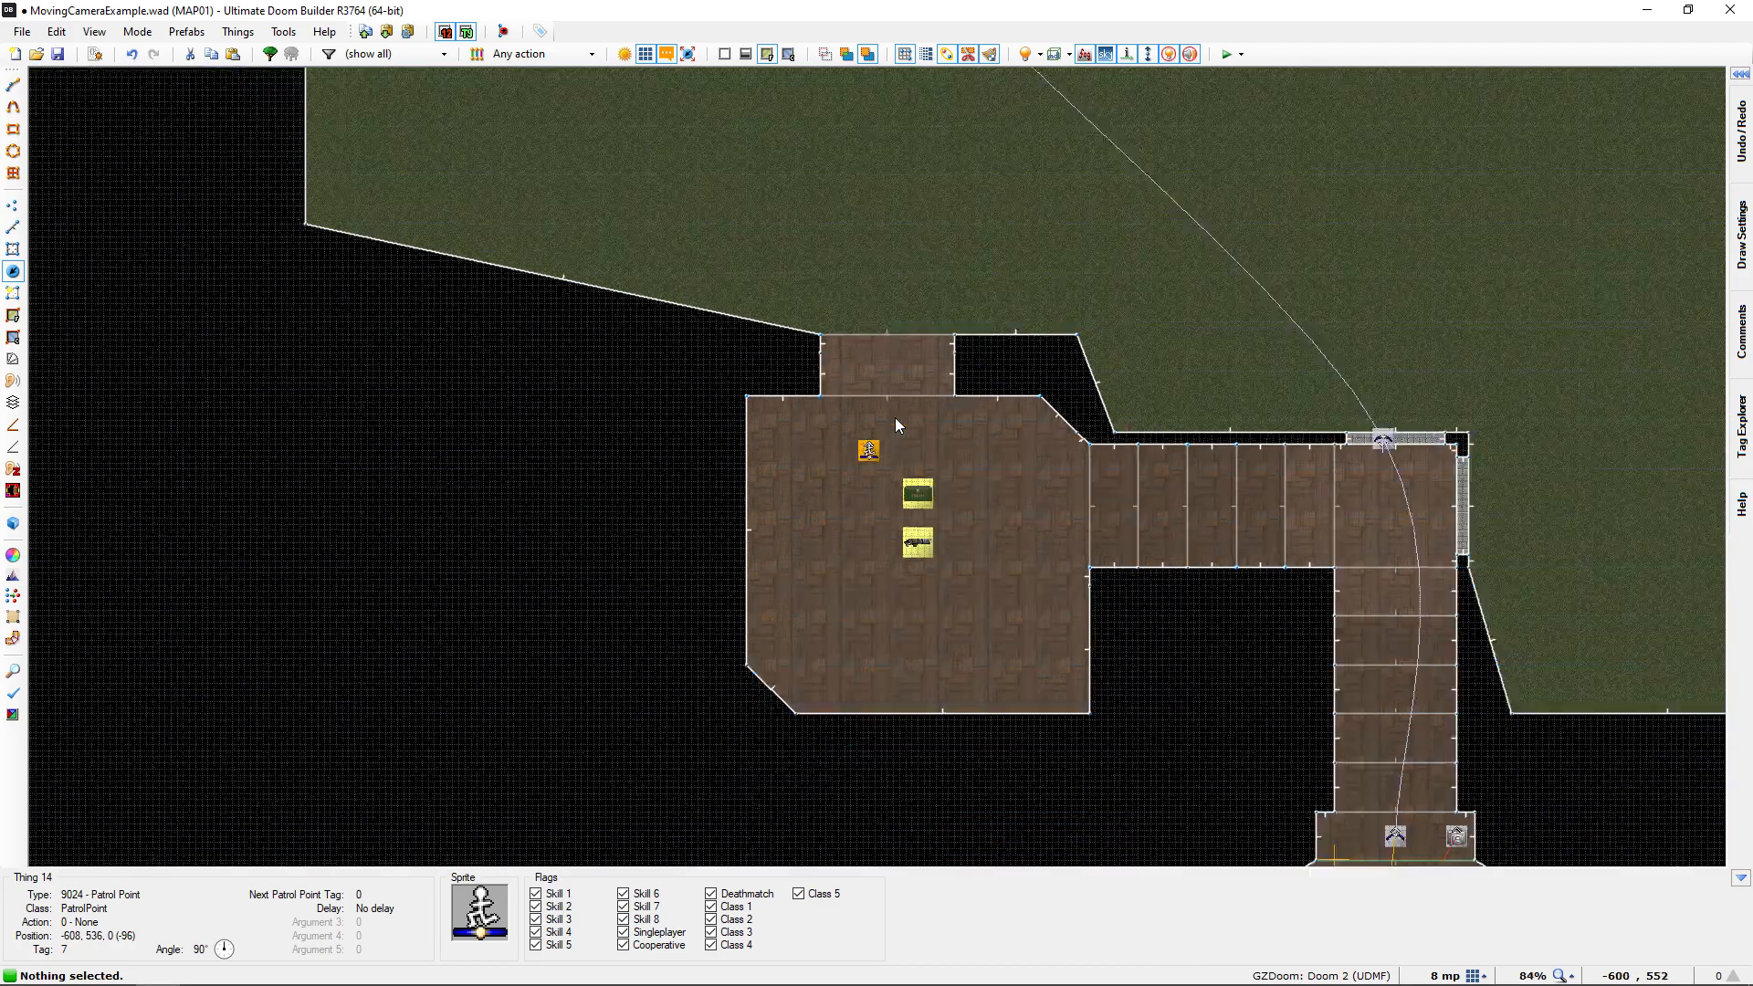
{"action": "middle_click_drag", "start_coordinate": [989, 326], "coordinate": [892, 575]}
{"action": "middle_click_drag", "start_coordinate": [906, 355], "coordinate": [957, 623]}
{"action": "scroll", "coordinate": [863, 382], "scroll_direction": "up", "scroll_amount": 1}
{"action": "scroll", "coordinate": [864, 384], "scroll_direction": "up", "scroll_amount": 4}
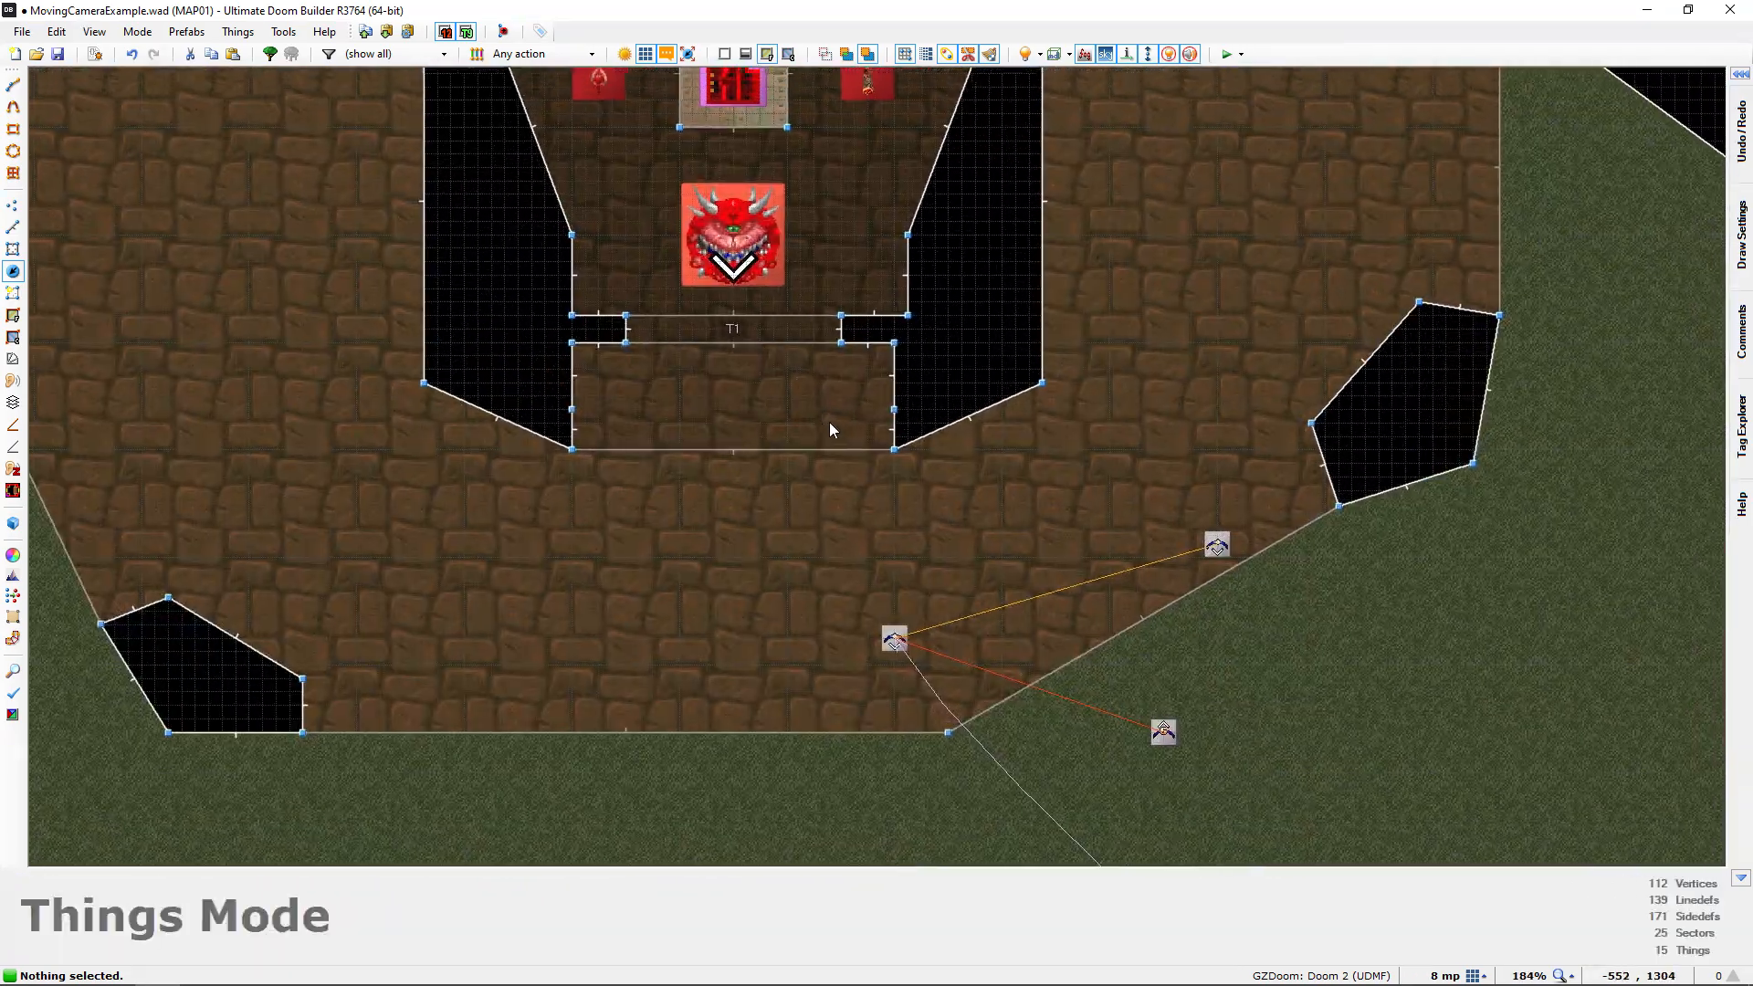
Save the map, open the script editor and add two new lines after Door_Open(1, 32, 0); in the "Last Interpolation Point" script
{"action": "key", "text": "ctrl+s"}
{"action": "left_click", "coordinate": [95, 53]}
{"action": "left_click", "coordinate": [942, 469]}
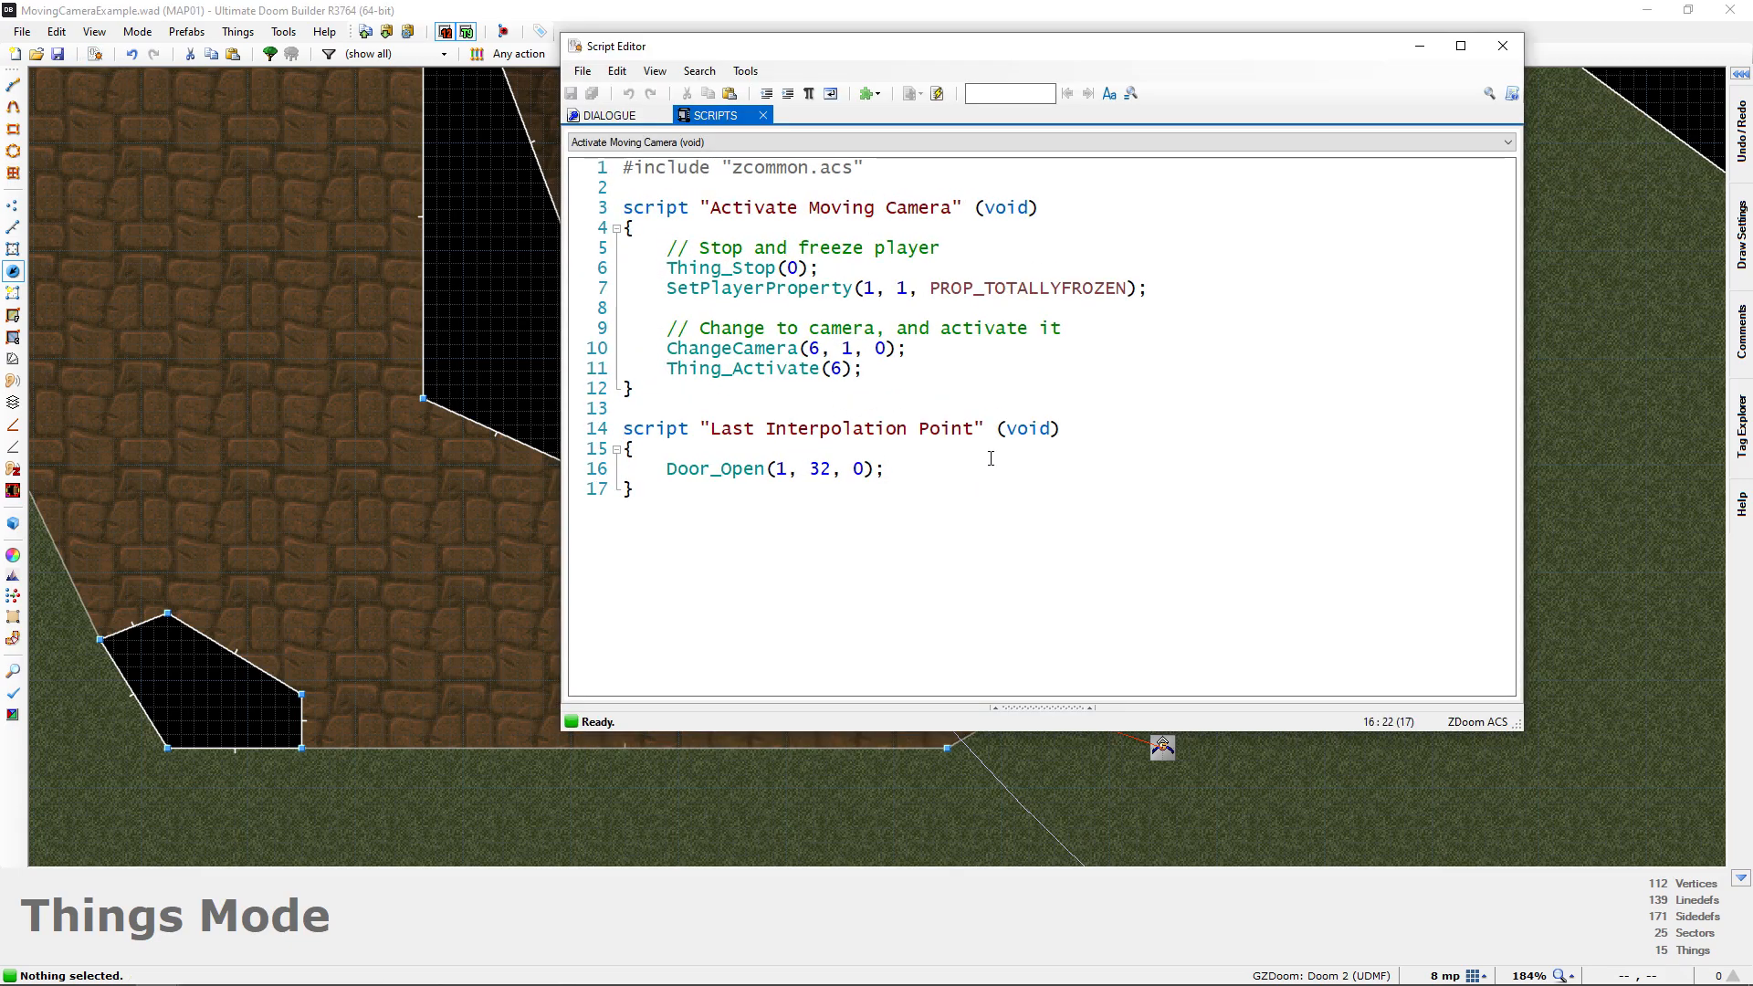
{"action": "key", "text": "Return"}
{"action": "key", "text": "Return"}
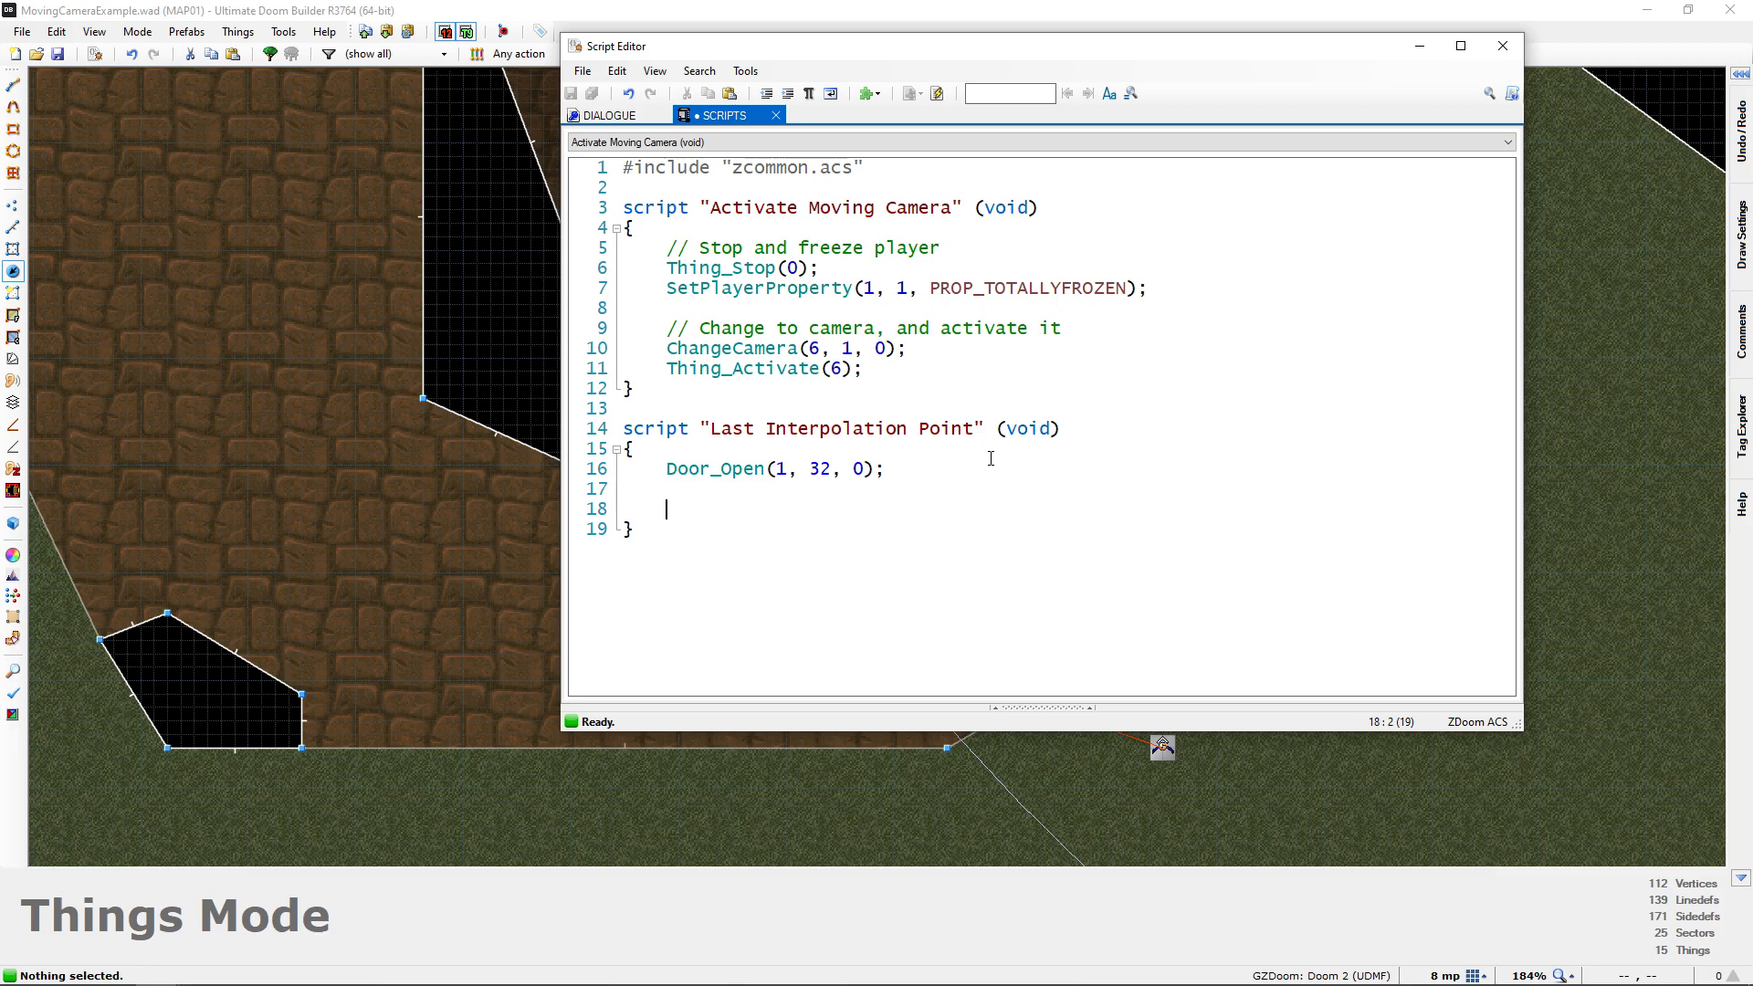
{"action": "type", "text": "Delay("}
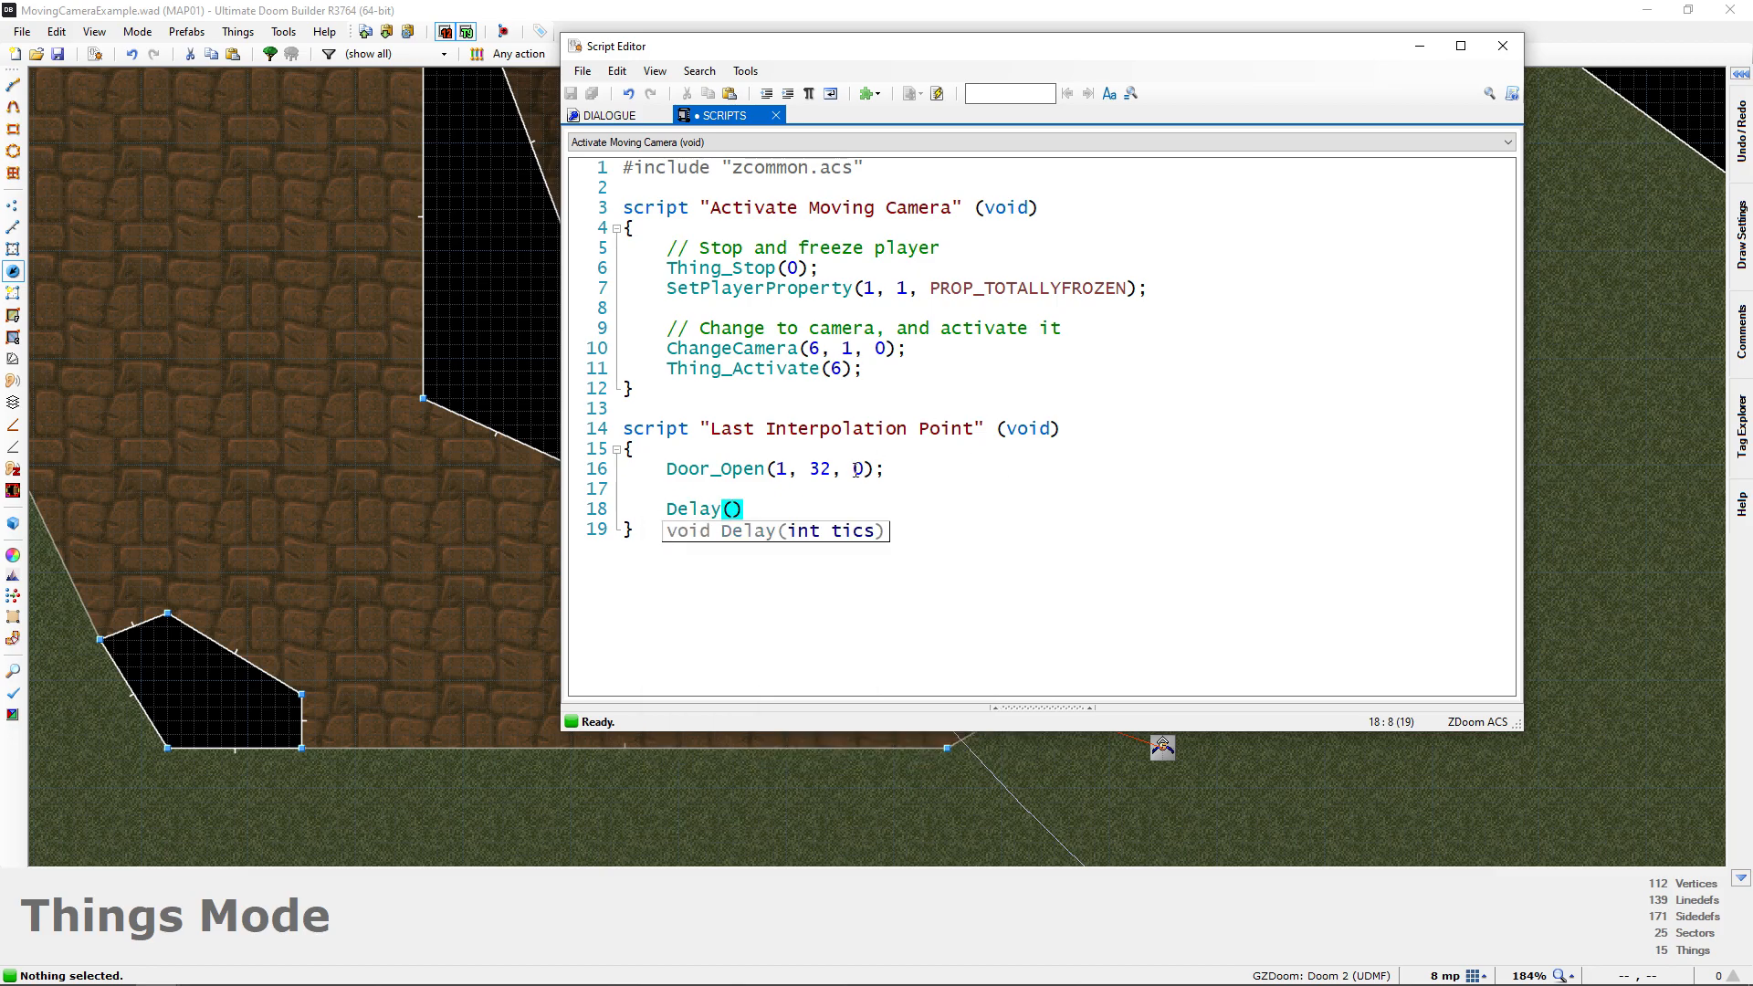
{"action": "left_click_drag", "start_coordinate": [780, 511], "coordinate": [623, 510]}
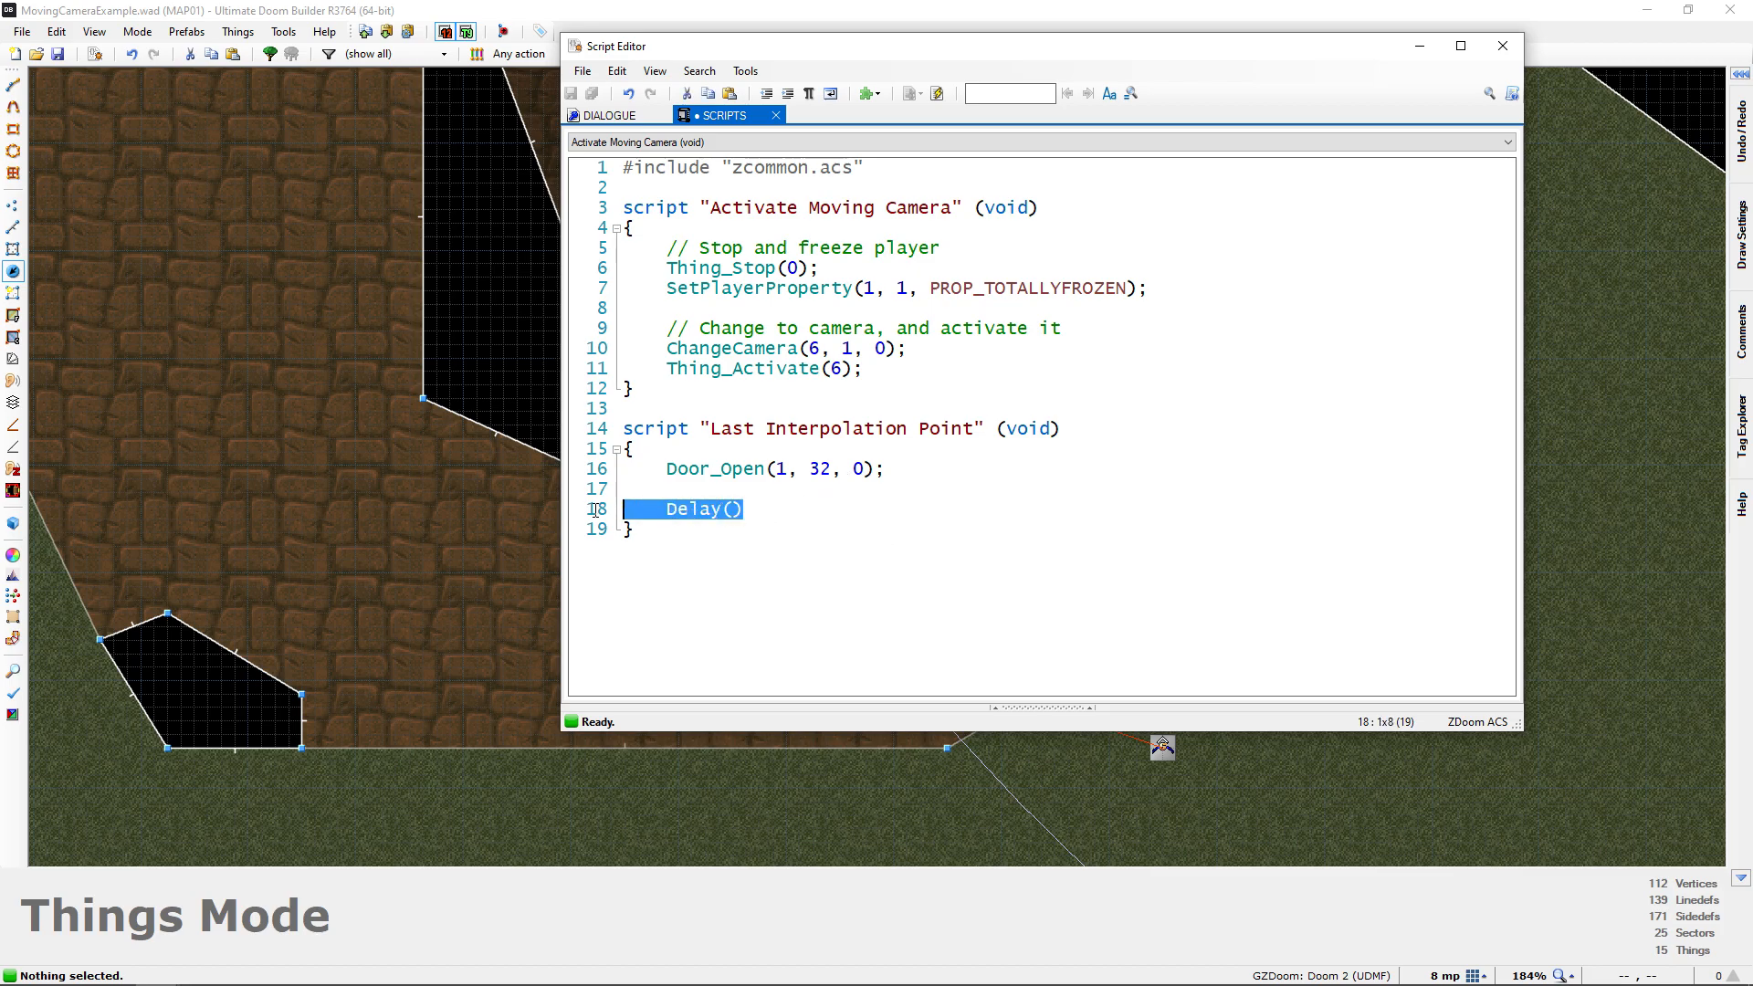
{"action": "key", "text": "BackSpace"}
{"action": "key", "text": "BackSpace"}
{"action": "key", "text": "BackSpace"}
{"action": "key", "text": "Return"}
{"action": "key", "text": "Return"}
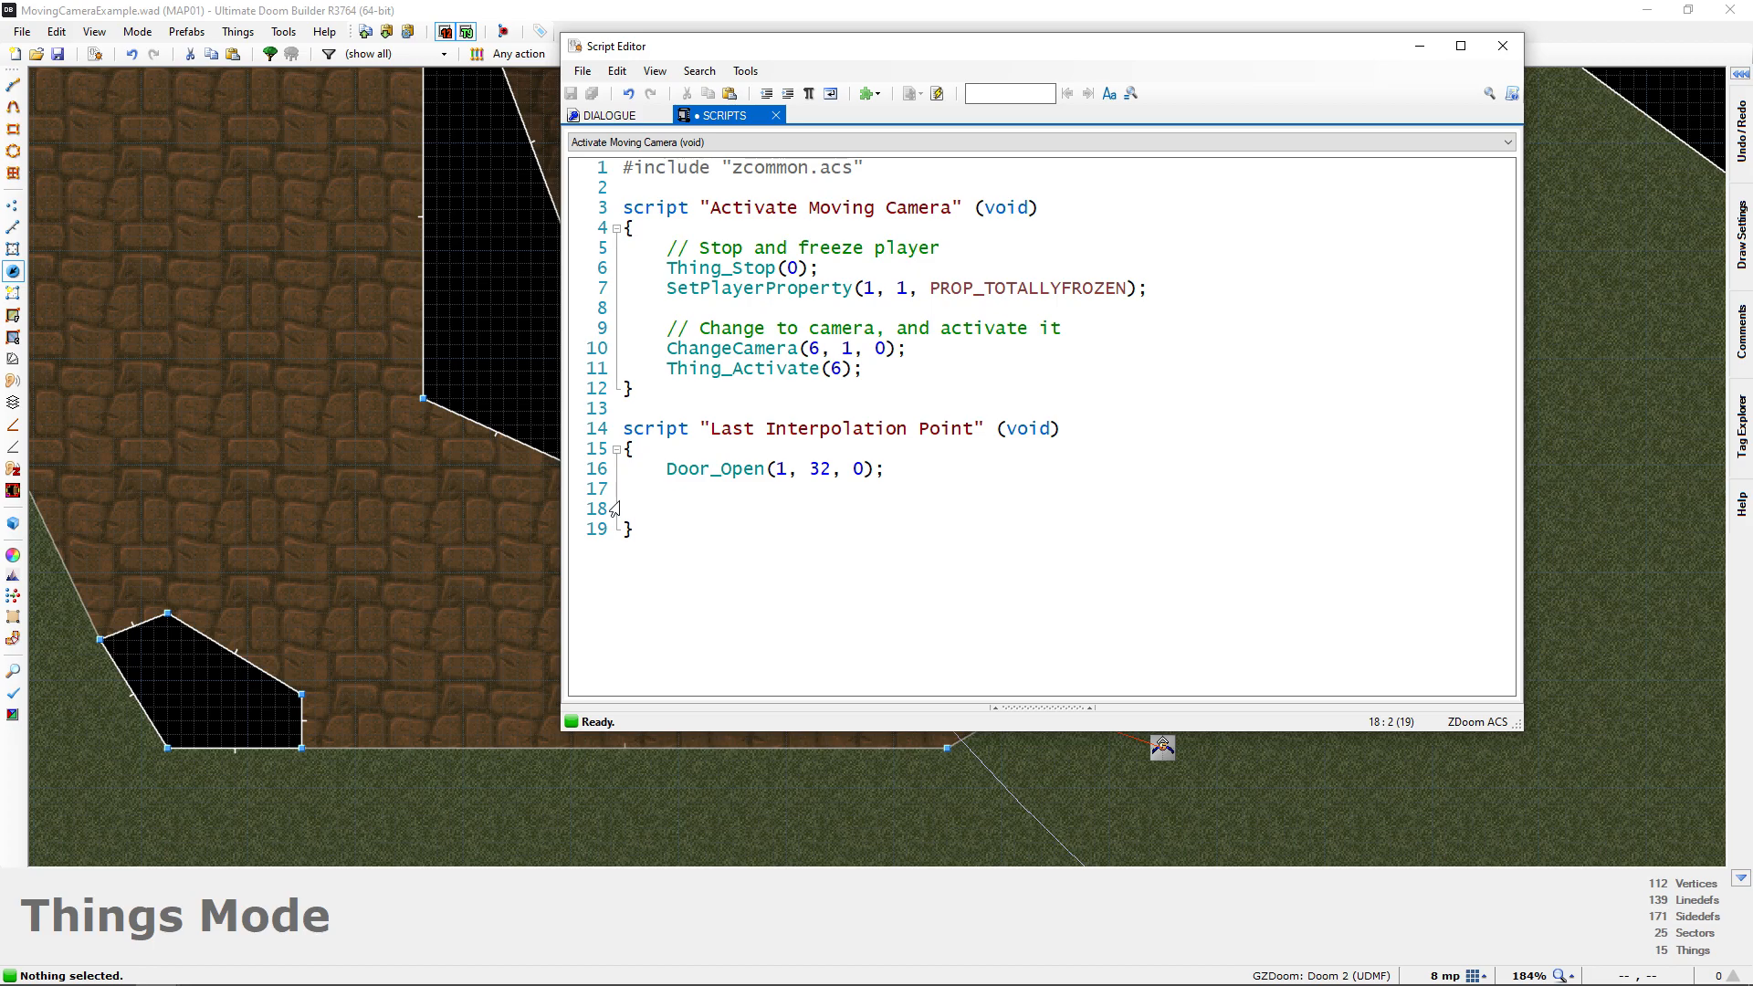
Add TagWait(1); below Door_Open(1, 32, 0); in the "Last Interpolation Point" script, followed by two new lines
{"action": "type", "text": "TagWait("}
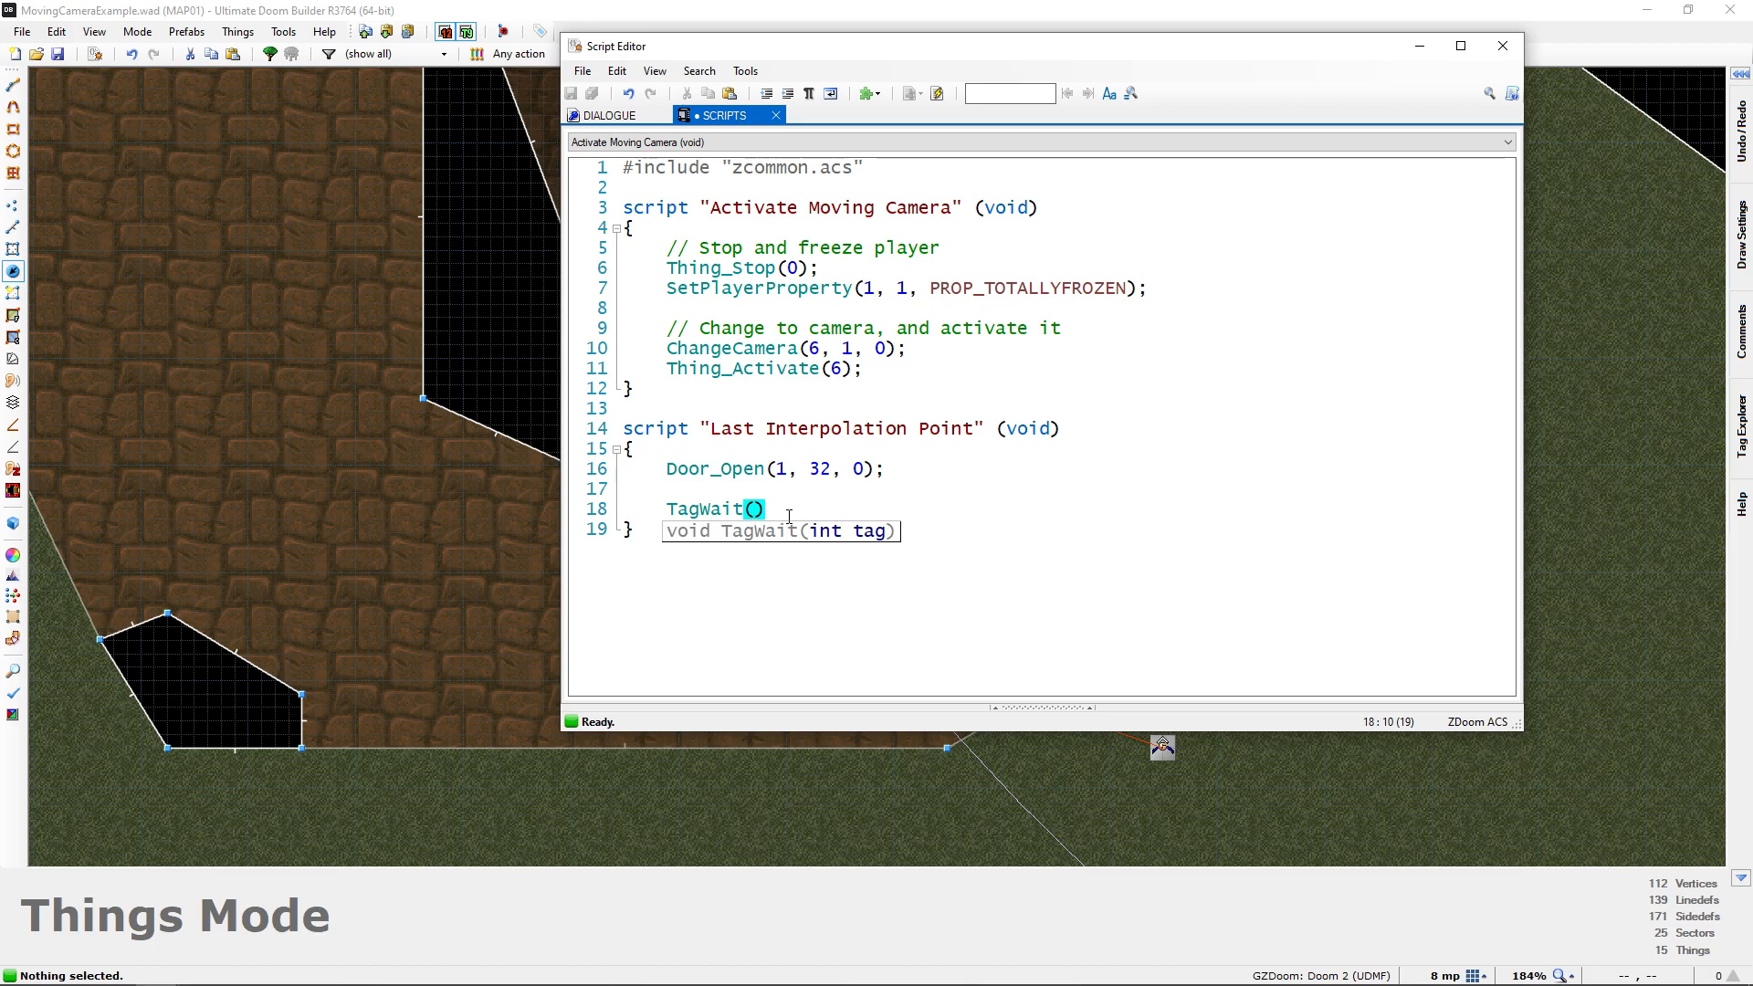
{"action": "key", "text": "shift+Home"}
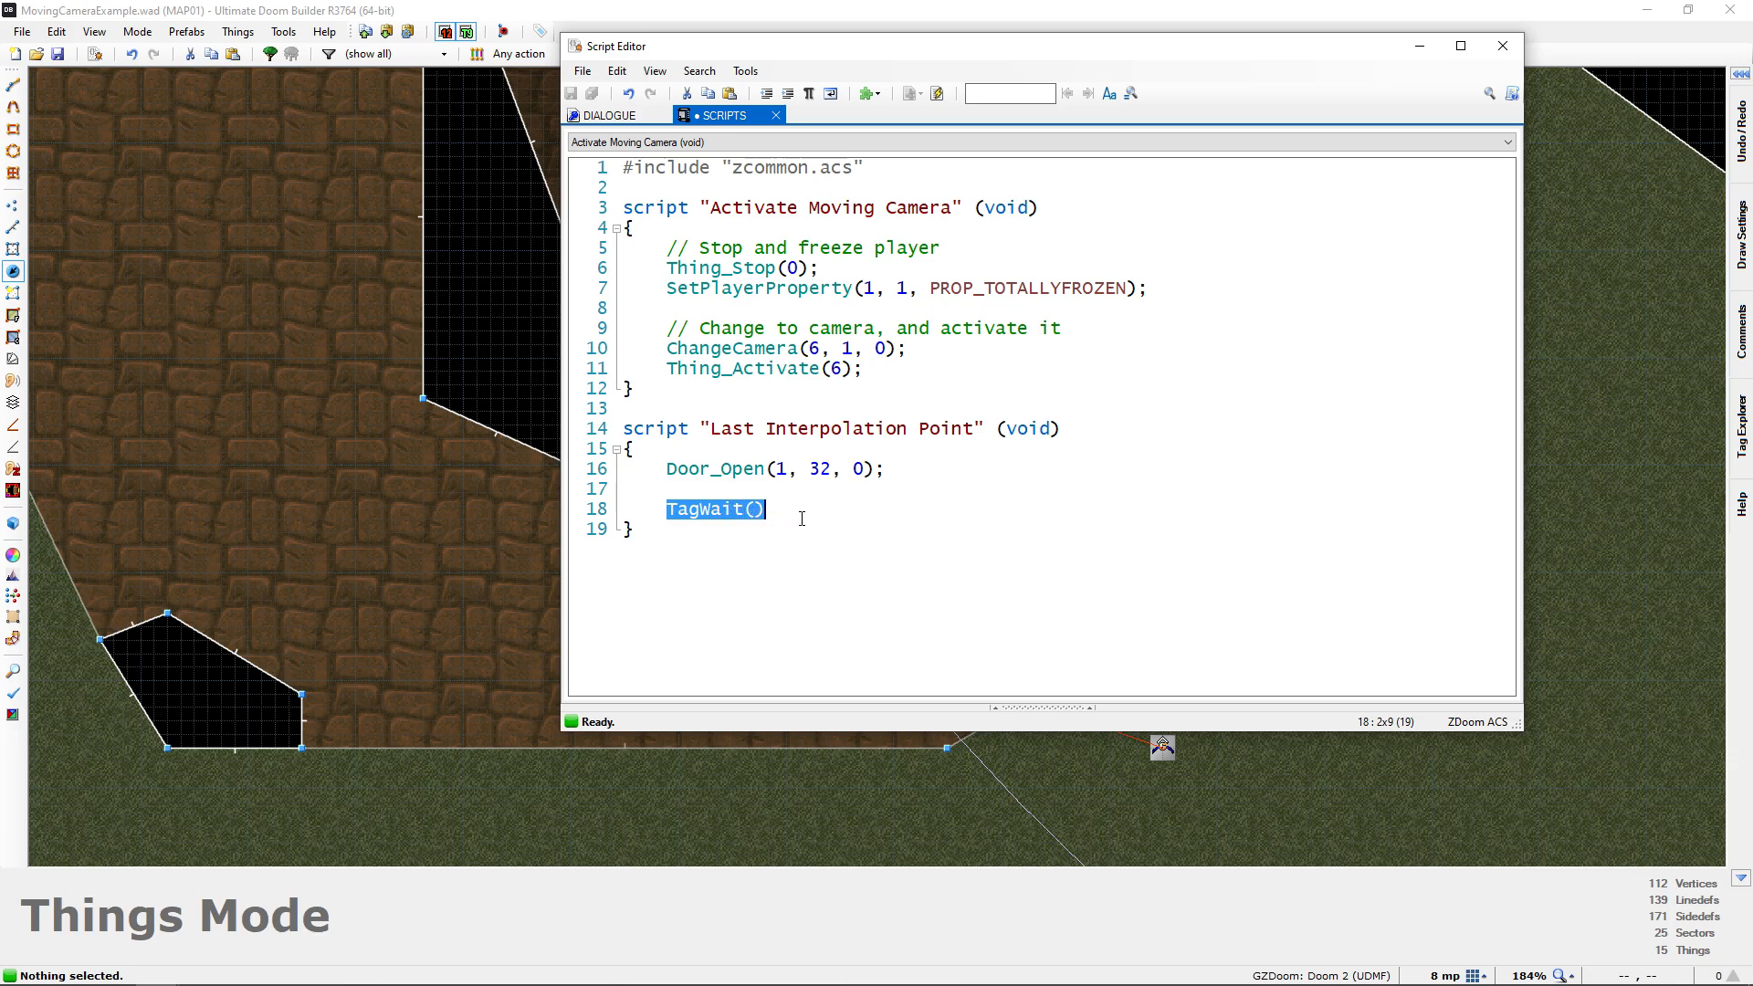
{"action": "left_click", "coordinate": [766, 517]}
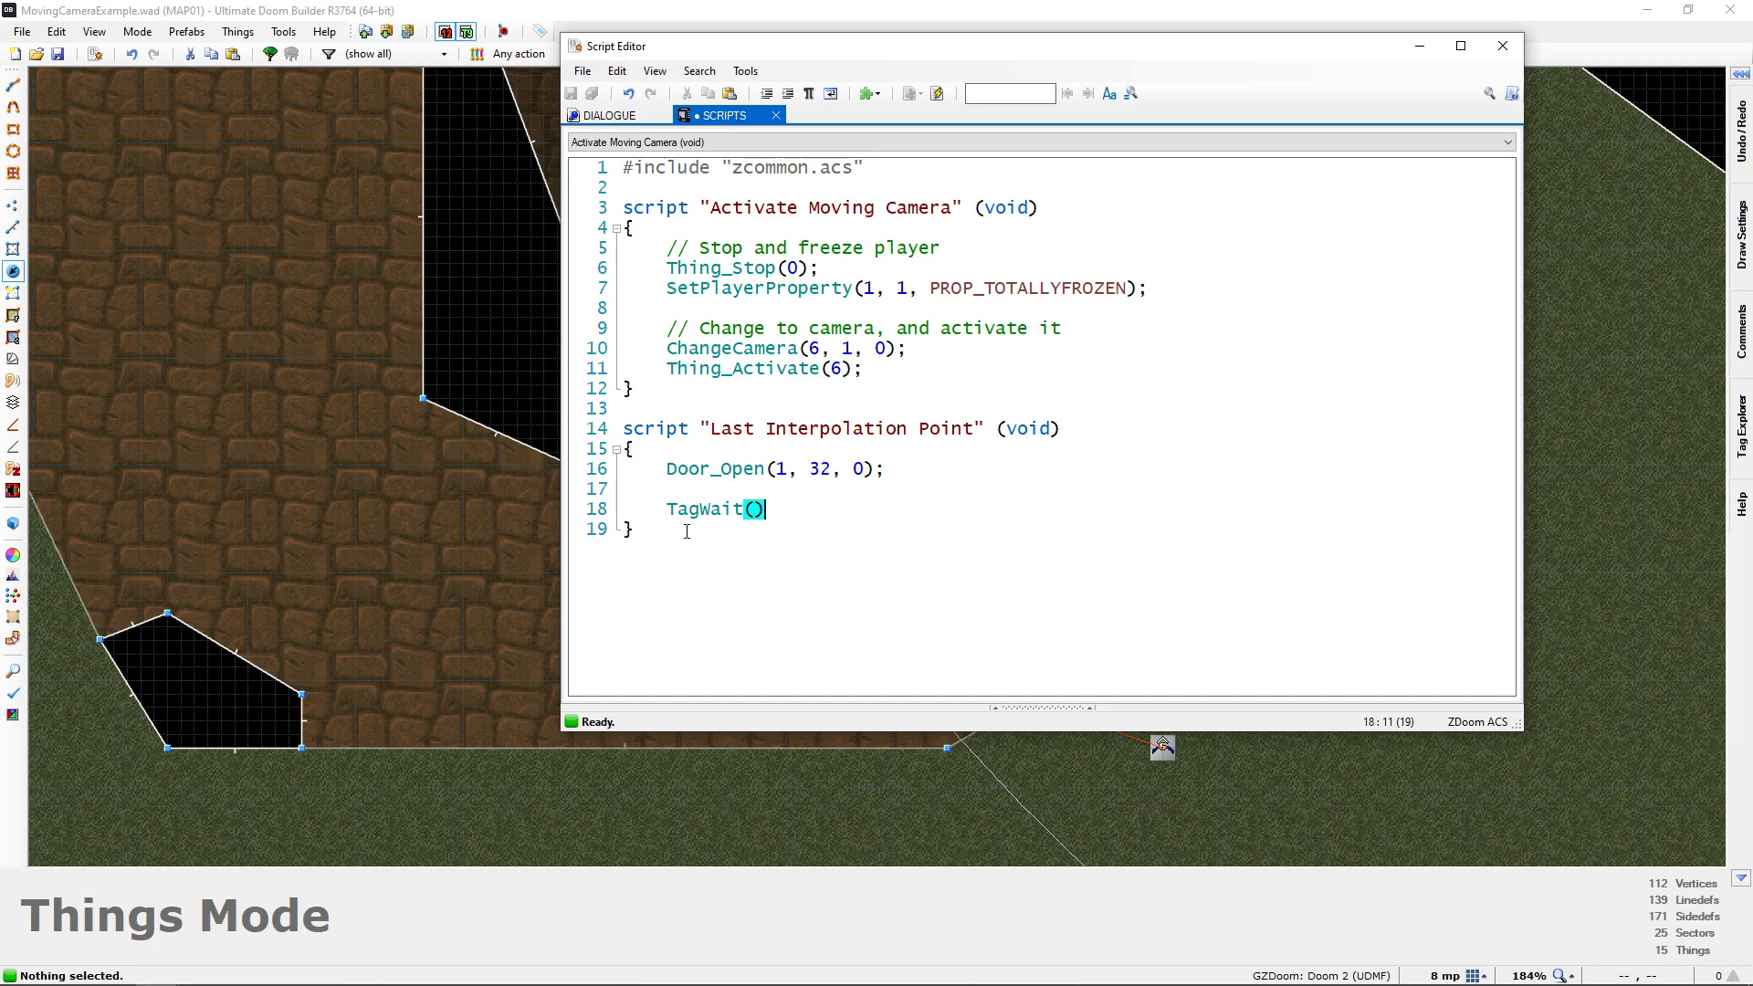
{"action": "key", "text": "Left"}
{"action": "type", "text": "1"}
{"action": "key", "text": "Right"}
{"action": "type", "text": ";"}
{"action": "key", "text": "Return"}
{"action": "key", "text": "Return"}
{"action": "type", "text": "// code here"}
{"action": "left_click_drag", "start_coordinate": [669, 509], "coordinate": [811, 509]}
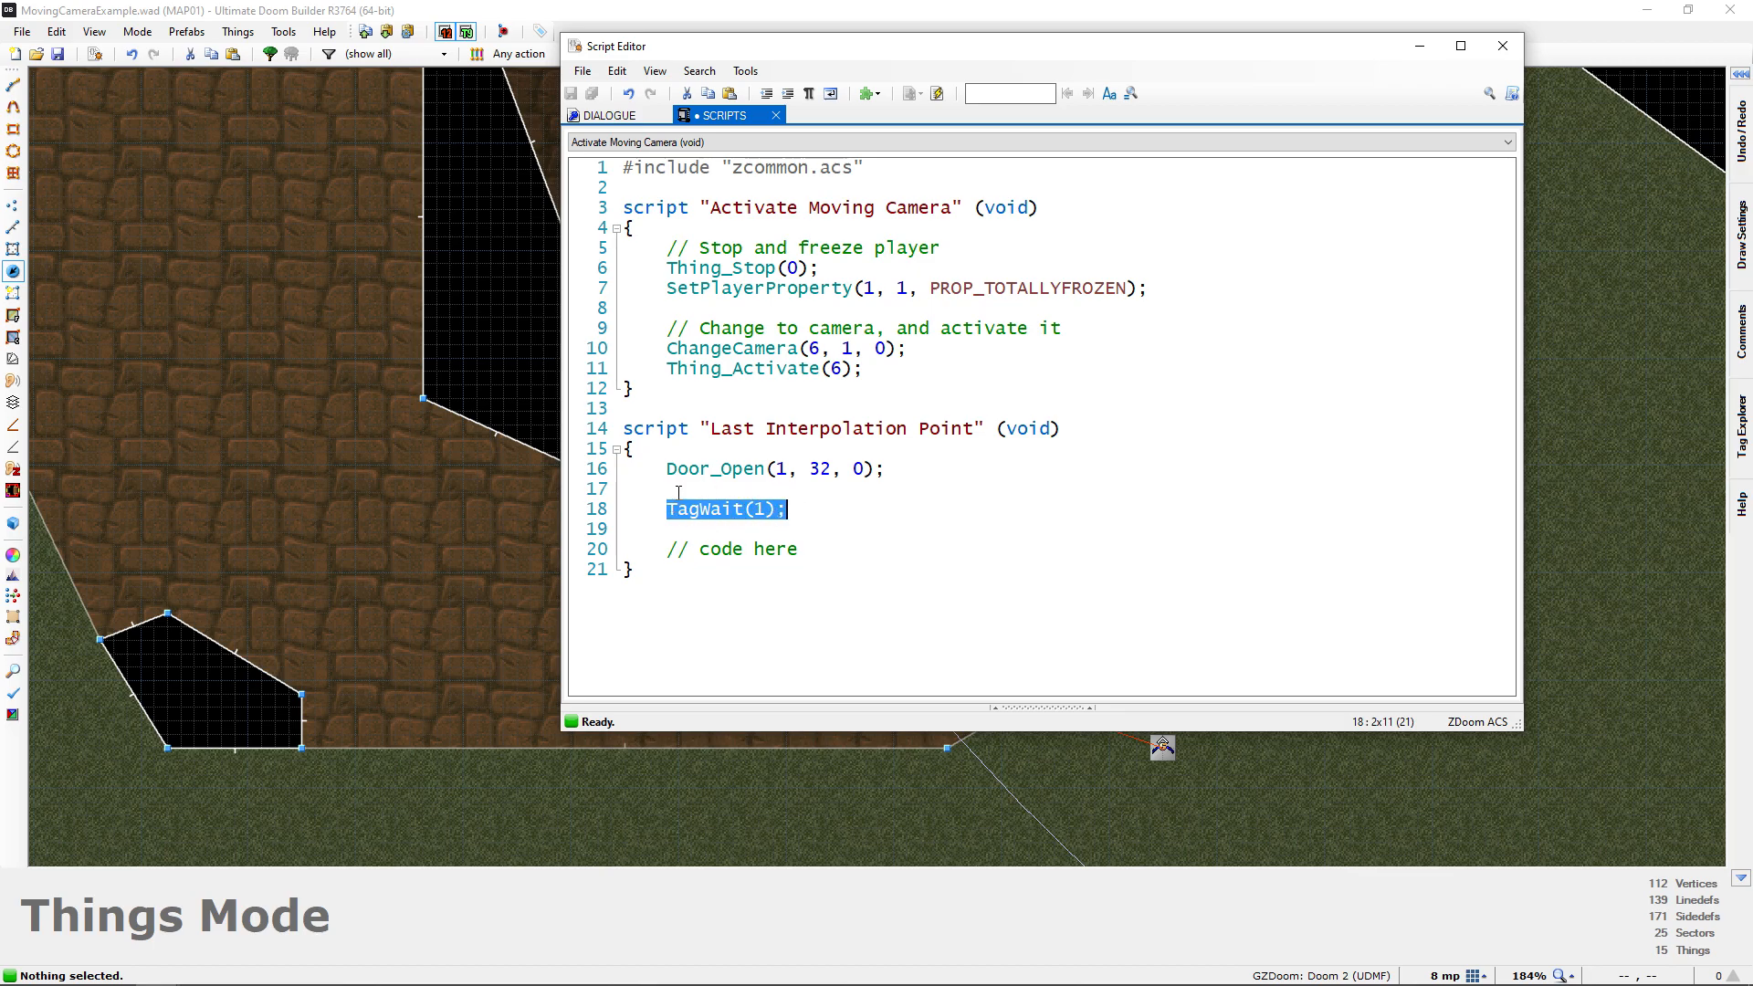
{"action": "mouse_move", "coordinate": [666, 552]}
{"action": "left_mouse_down"}
{"action": "mouse_move", "coordinate": [851, 560]}
{"action": "mouse_move", "coordinate": [637, 544]}
{"action": "left_mouse_up"}
{"action": "key", "text": "BackSpace"}
{"action": "key", "text": "Return"}
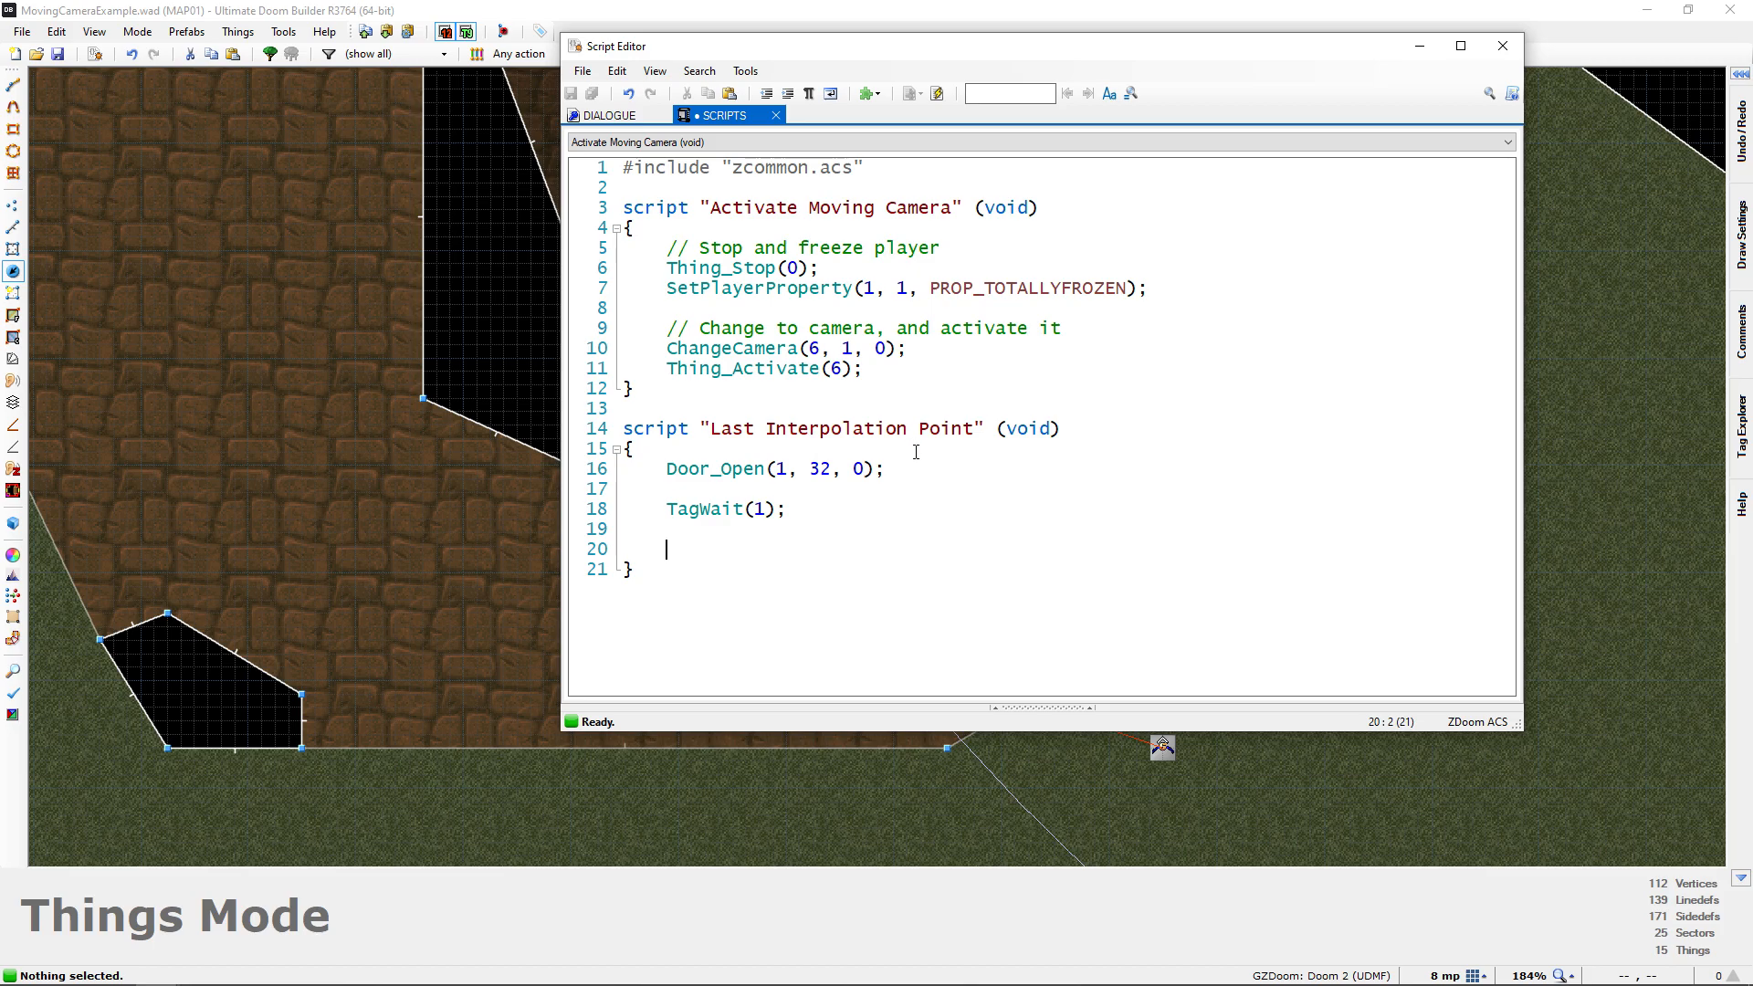
Review the Door_Open and TagWait lines, ending with the cursor on the blank line below them
{"action": "left_click_drag", "start_coordinate": [666, 470], "coordinate": [888, 470]}
{"action": "left_click_drag", "start_coordinate": [676, 511], "coordinate": [798, 538]}
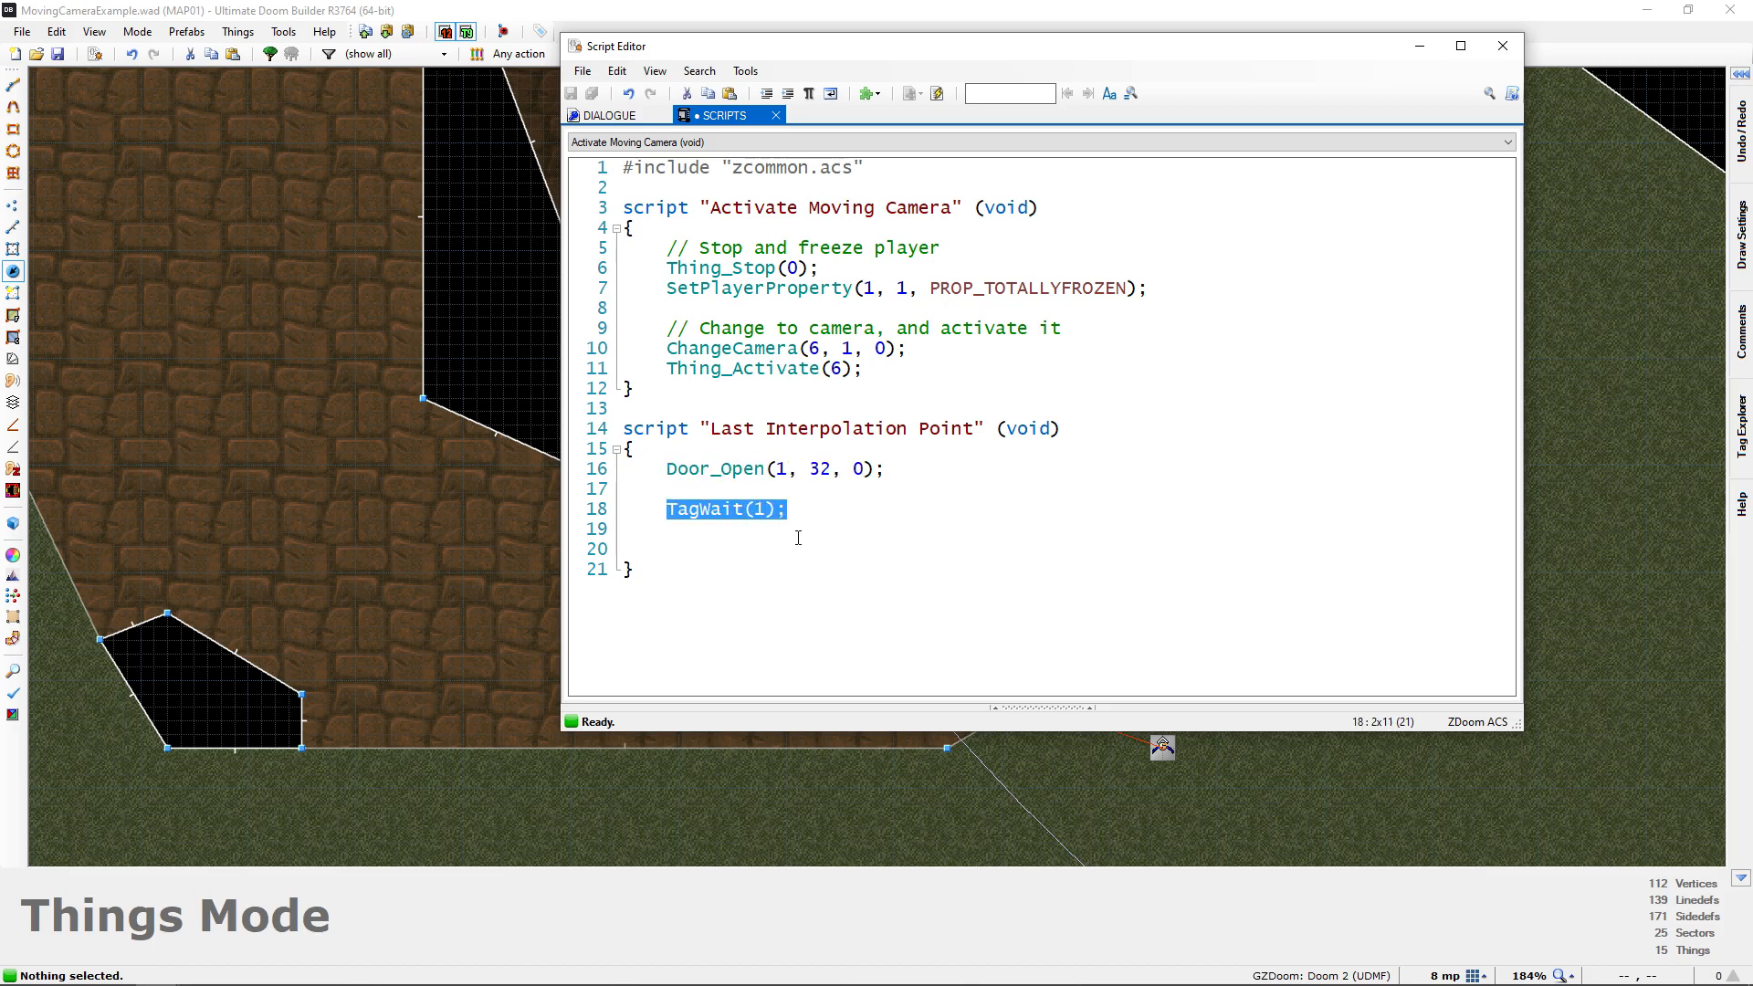
{"action": "left_click", "coordinate": [685, 557]}
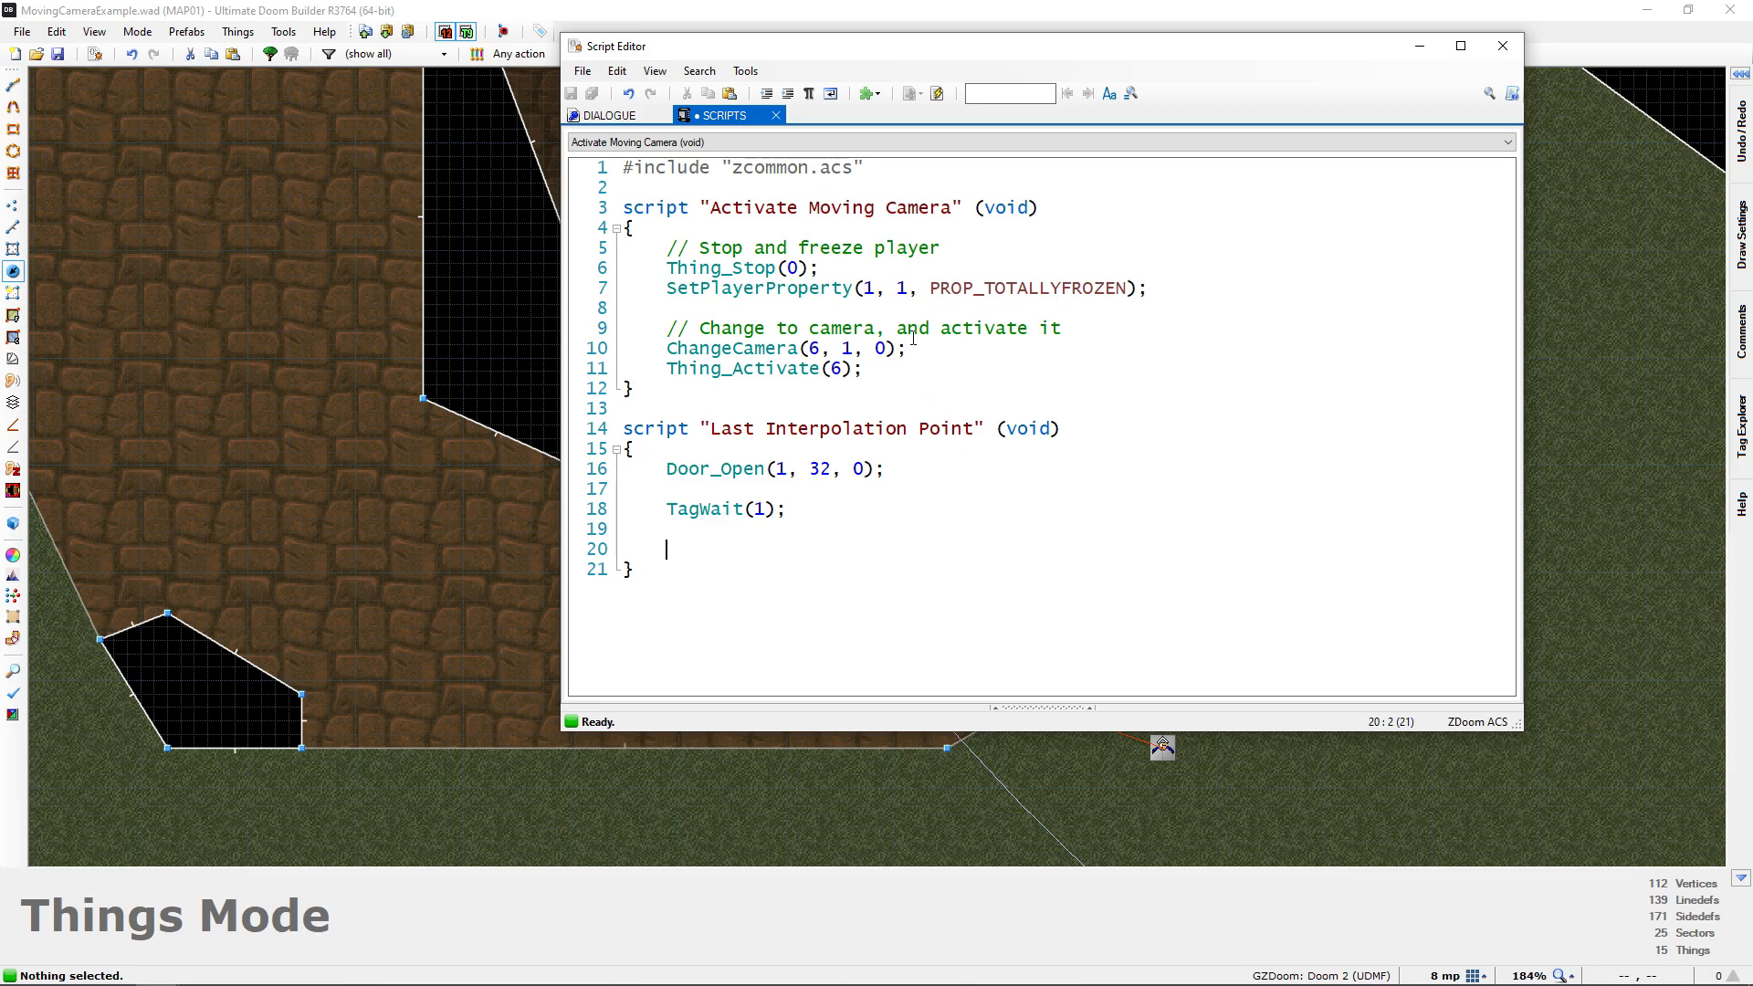
Close the script editor, switch to Chrome and read the PlayActorSound wiki page, especially the SOUND_See identifier
{"action": "left_click_drag", "start_coordinate": [868, 49], "coordinate": [1220, 46]}
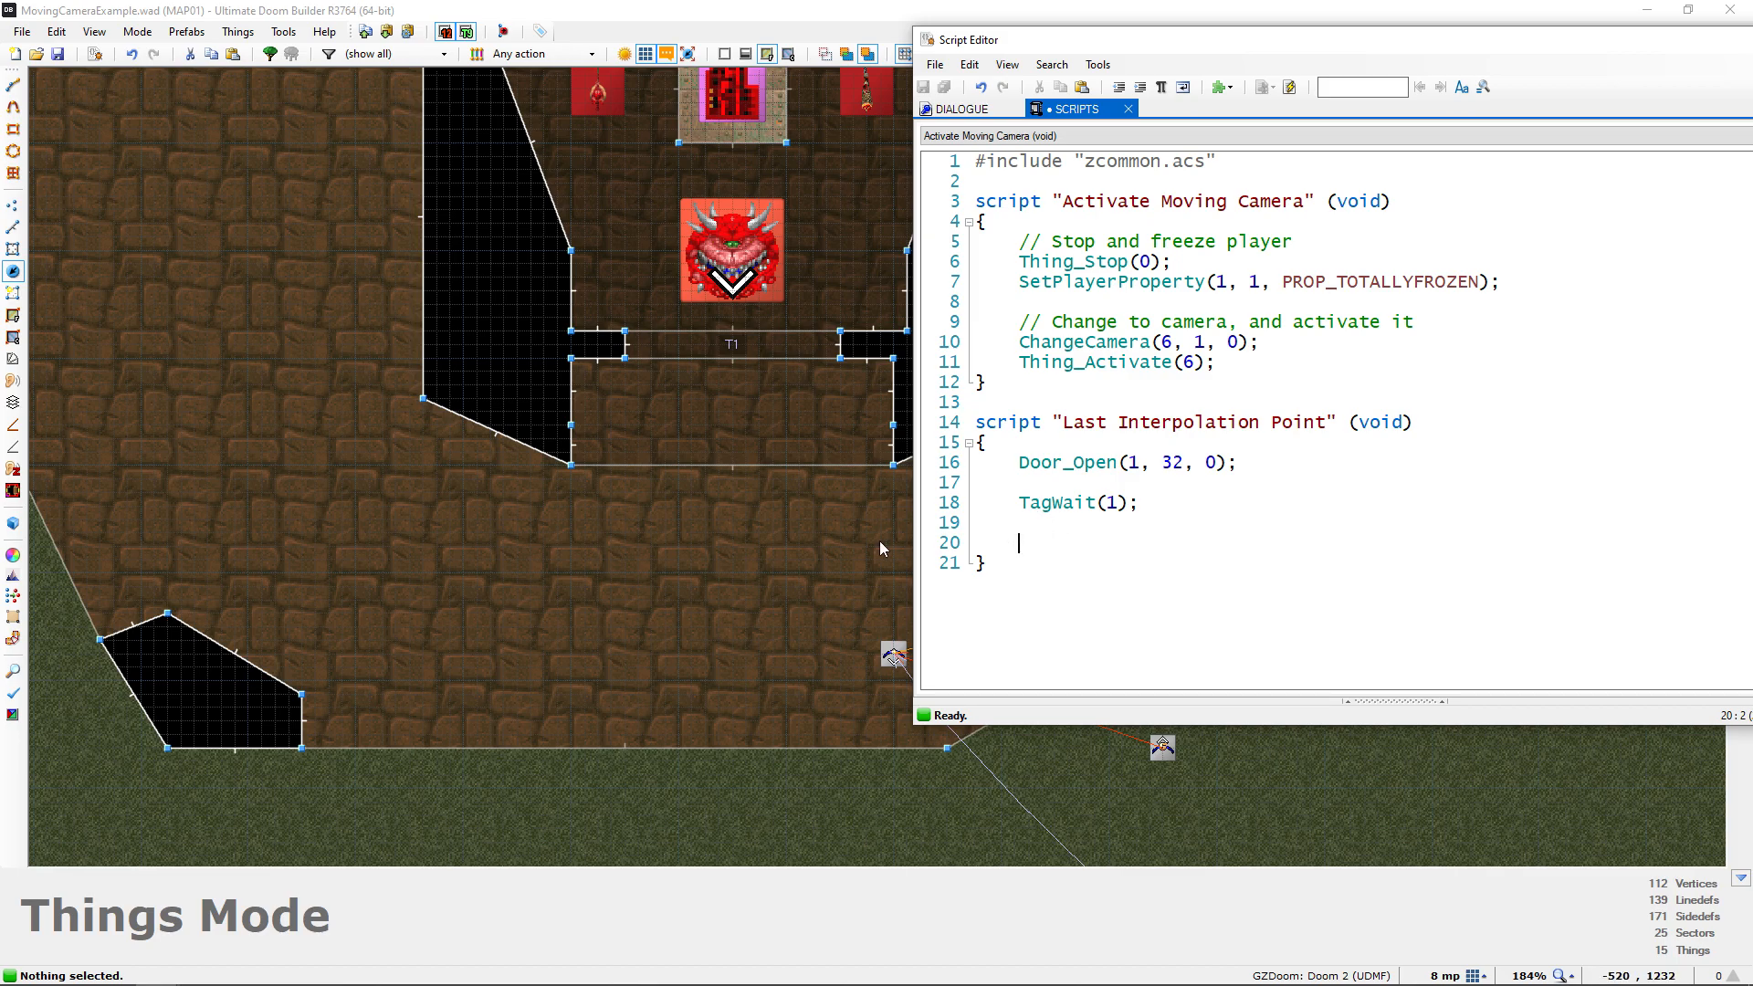
{"action": "left_click_drag", "start_coordinate": [1371, 41], "coordinate": [910, 88]}
{"action": "left_click", "coordinate": [1386, 92]}
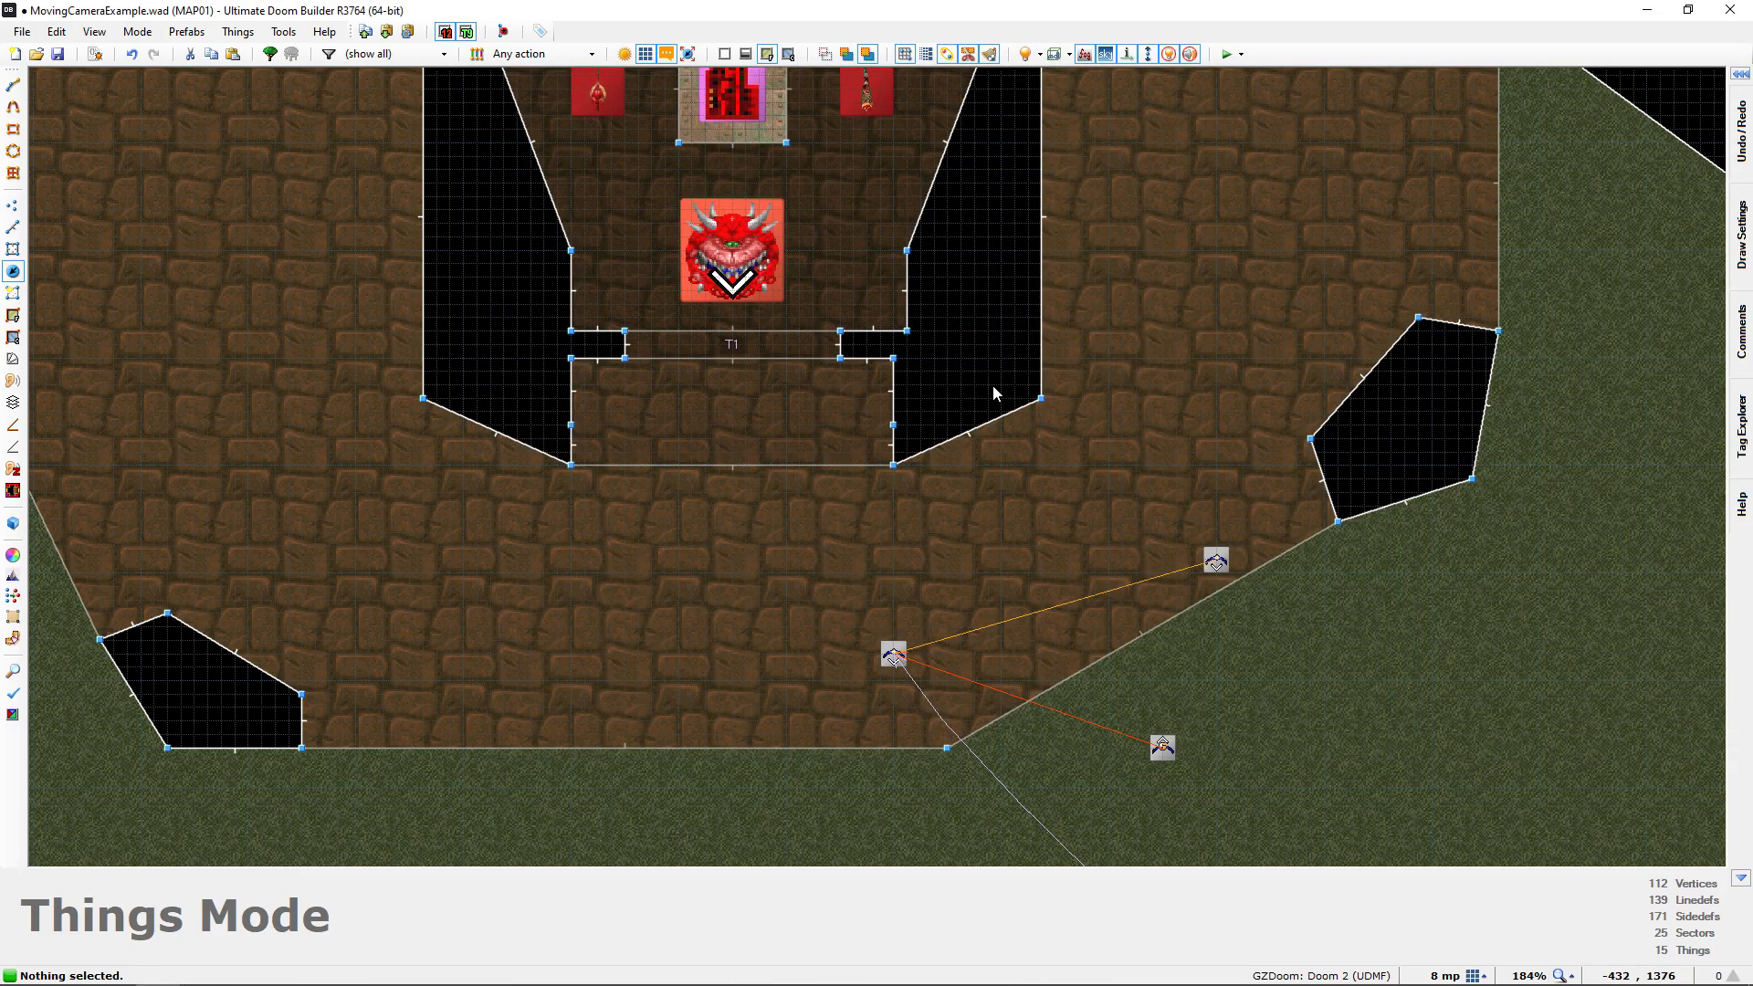
{"action": "key", "text": "alt+Tab"}
{"action": "key", "text": "Tab"}
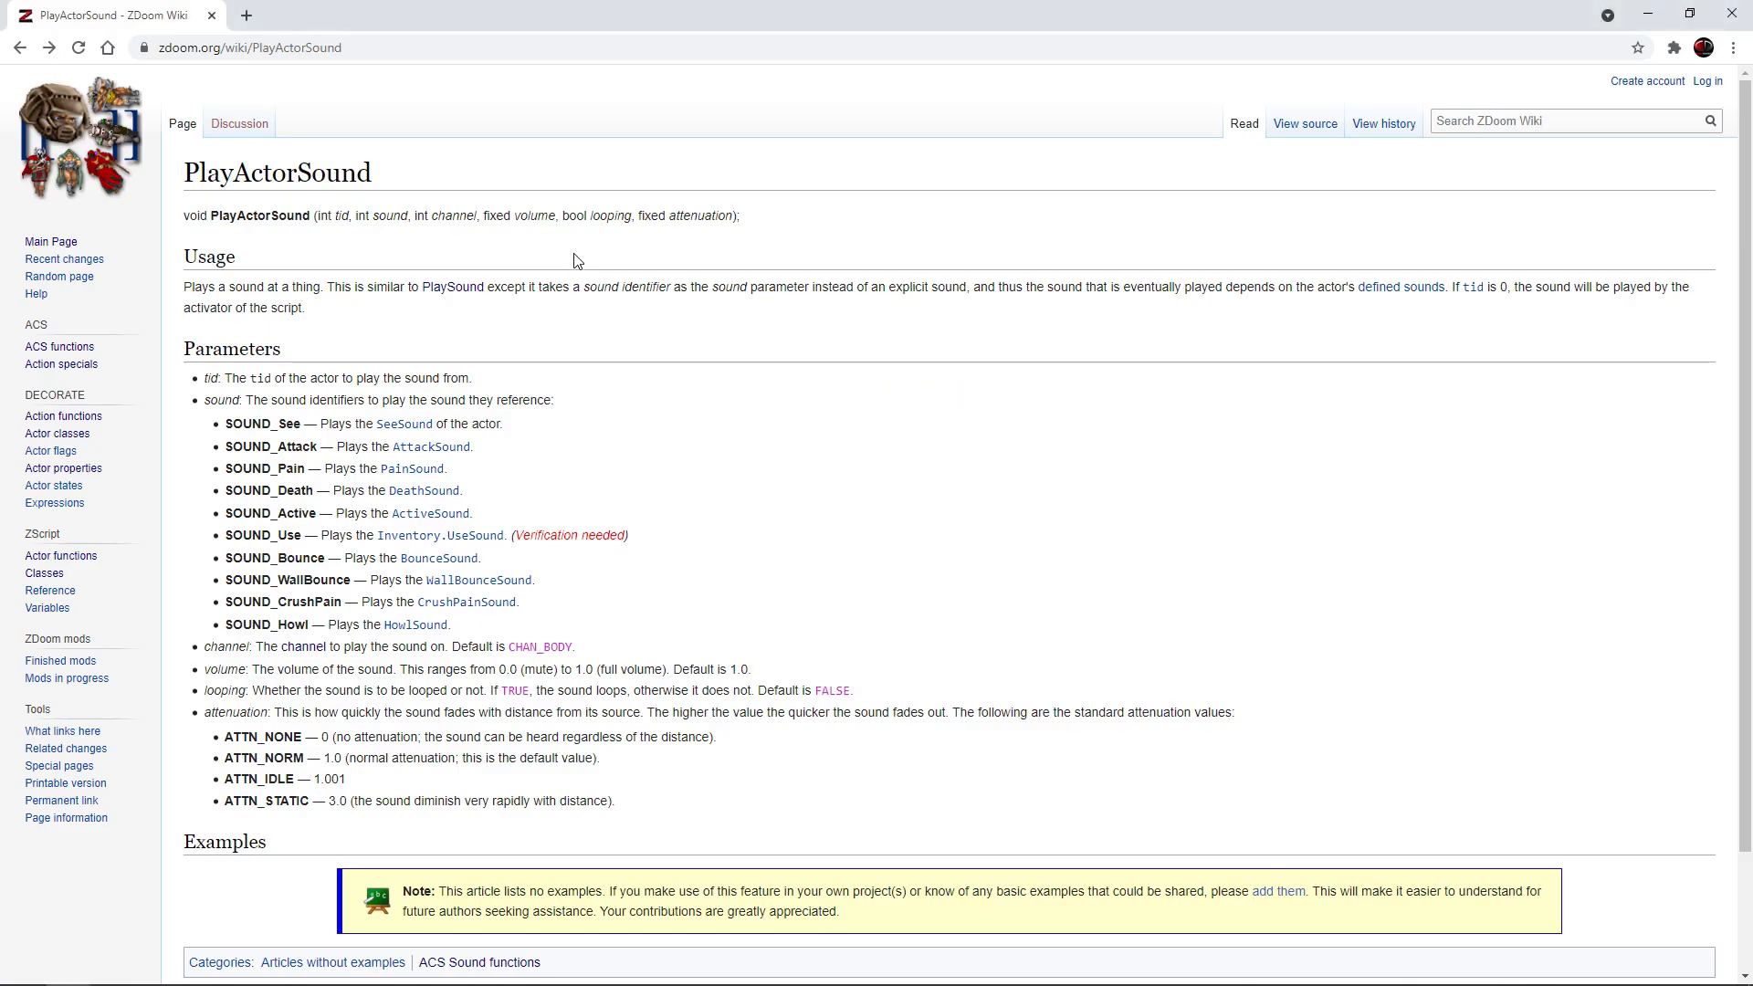
{"action": "left_click_drag", "start_coordinate": [186, 173], "coordinate": [411, 179]}
{"action": "left_click", "coordinate": [358, 188]}
{"action": "left_click_drag", "start_coordinate": [226, 427], "coordinate": [308, 431]}
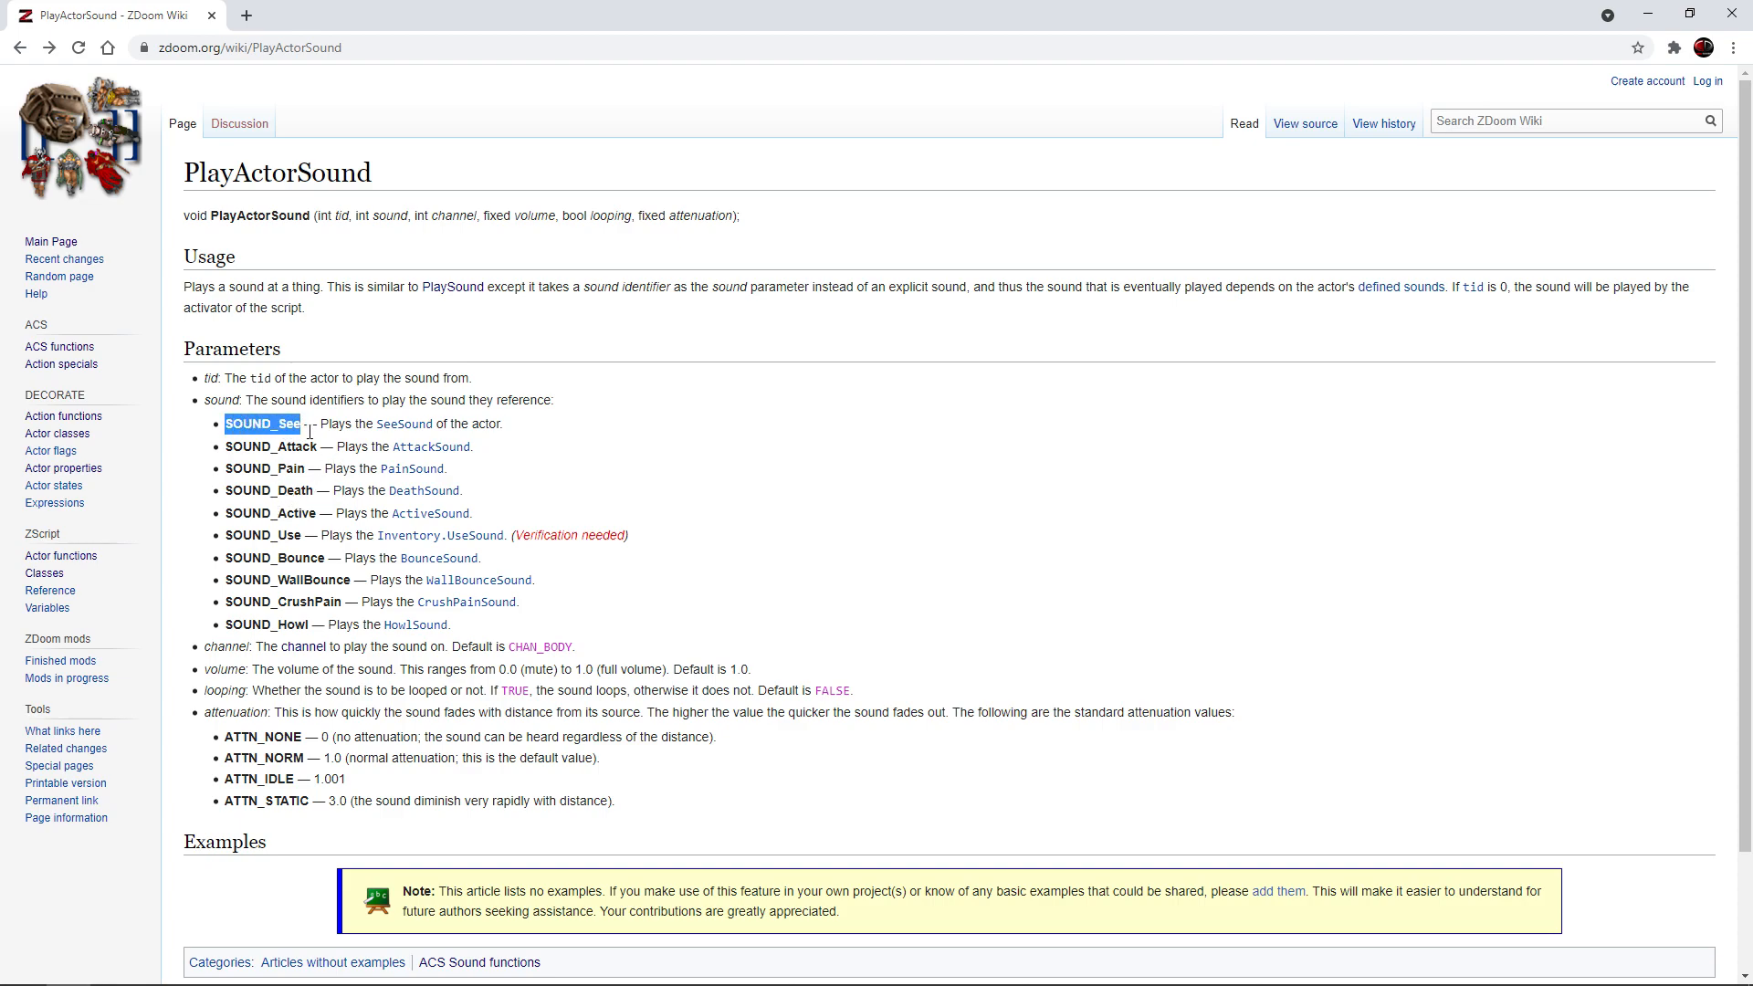
{"action": "left_click", "coordinate": [309, 431]}
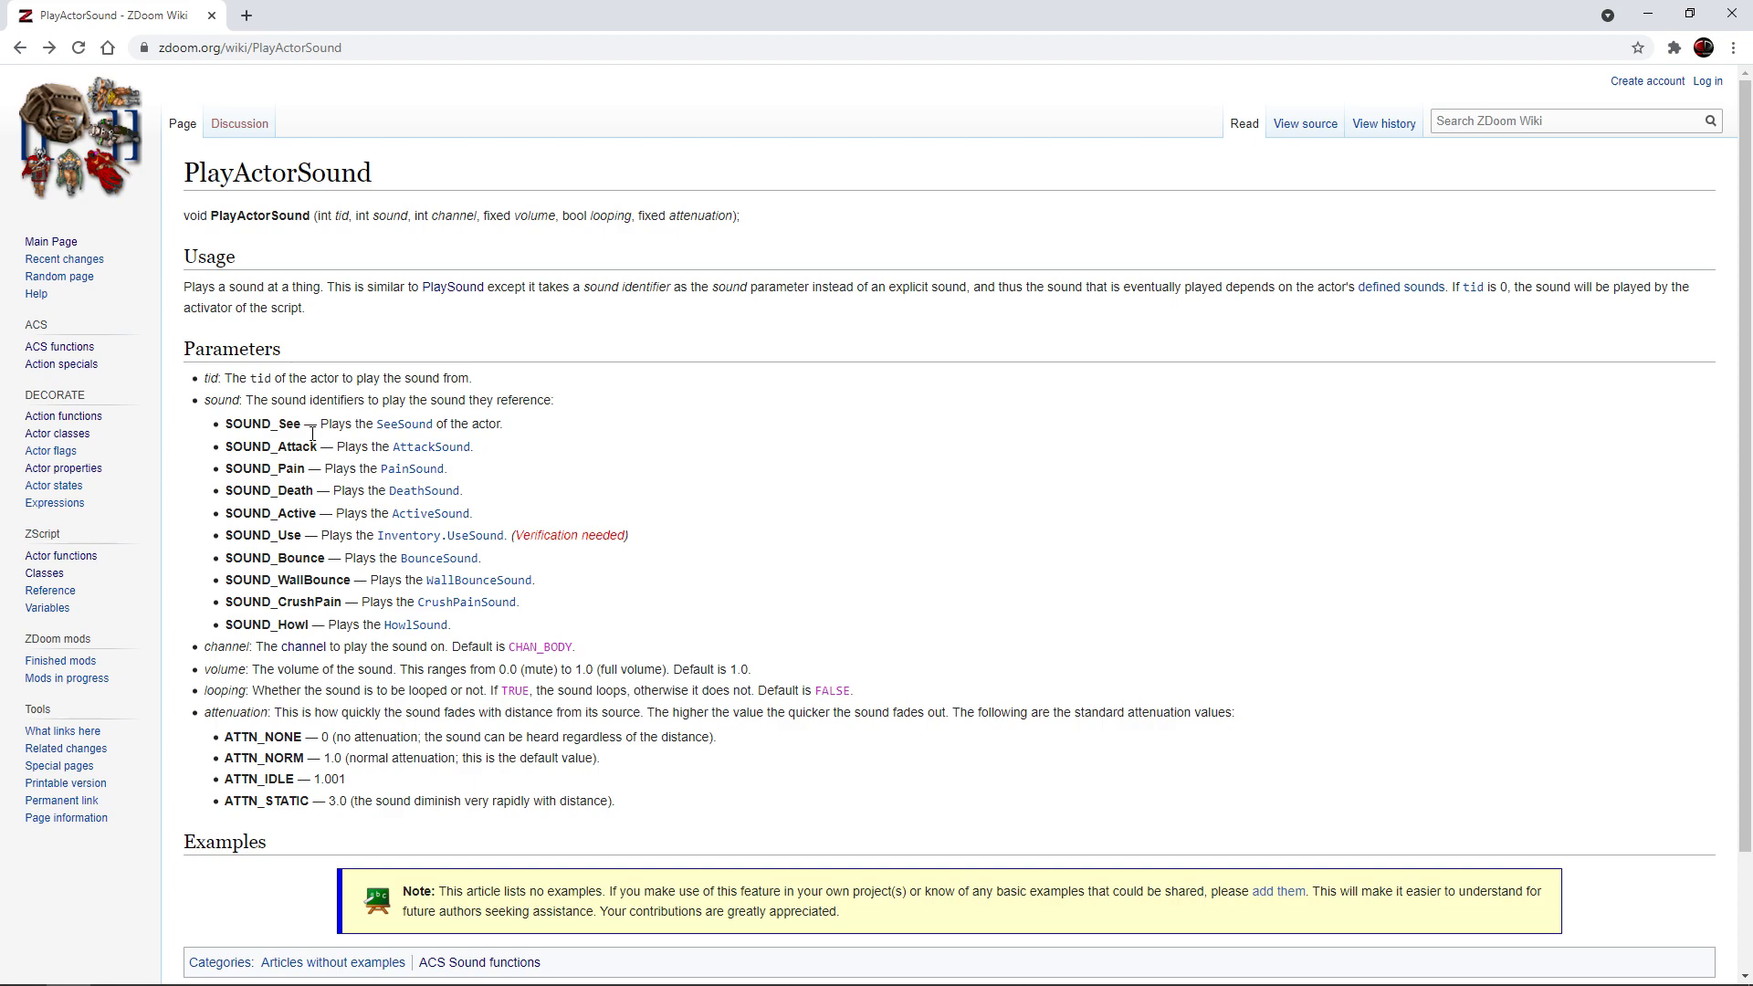
{"action": "left_click_drag", "start_coordinate": [312, 432], "coordinate": [226, 436]}
{"action": "left_click", "coordinate": [236, 437]}
Return to the map's script editor and start a PlayActorSound call below TagWait(1); with 666 as the tid
{"action": "key", "text": "alt+Tab"}
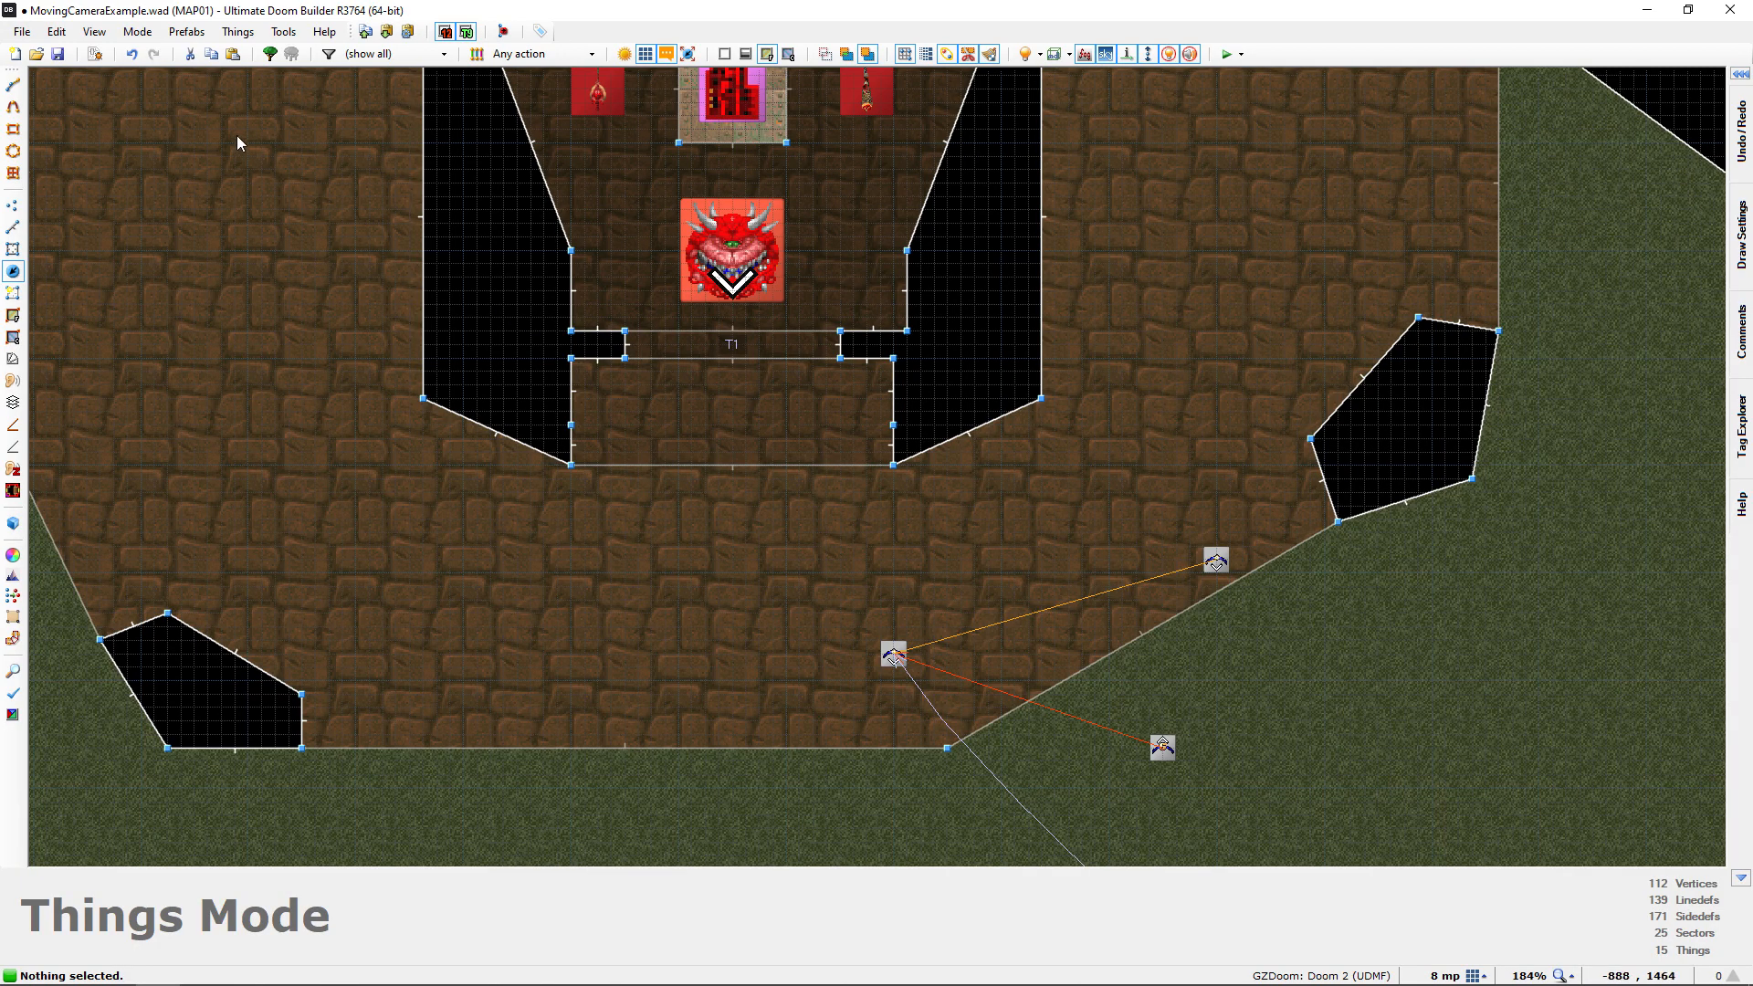
{"action": "left_click", "coordinate": [94, 53]}
{"action": "left_click", "coordinate": [599, 642]}
{"action": "key", "text": "Tab"}
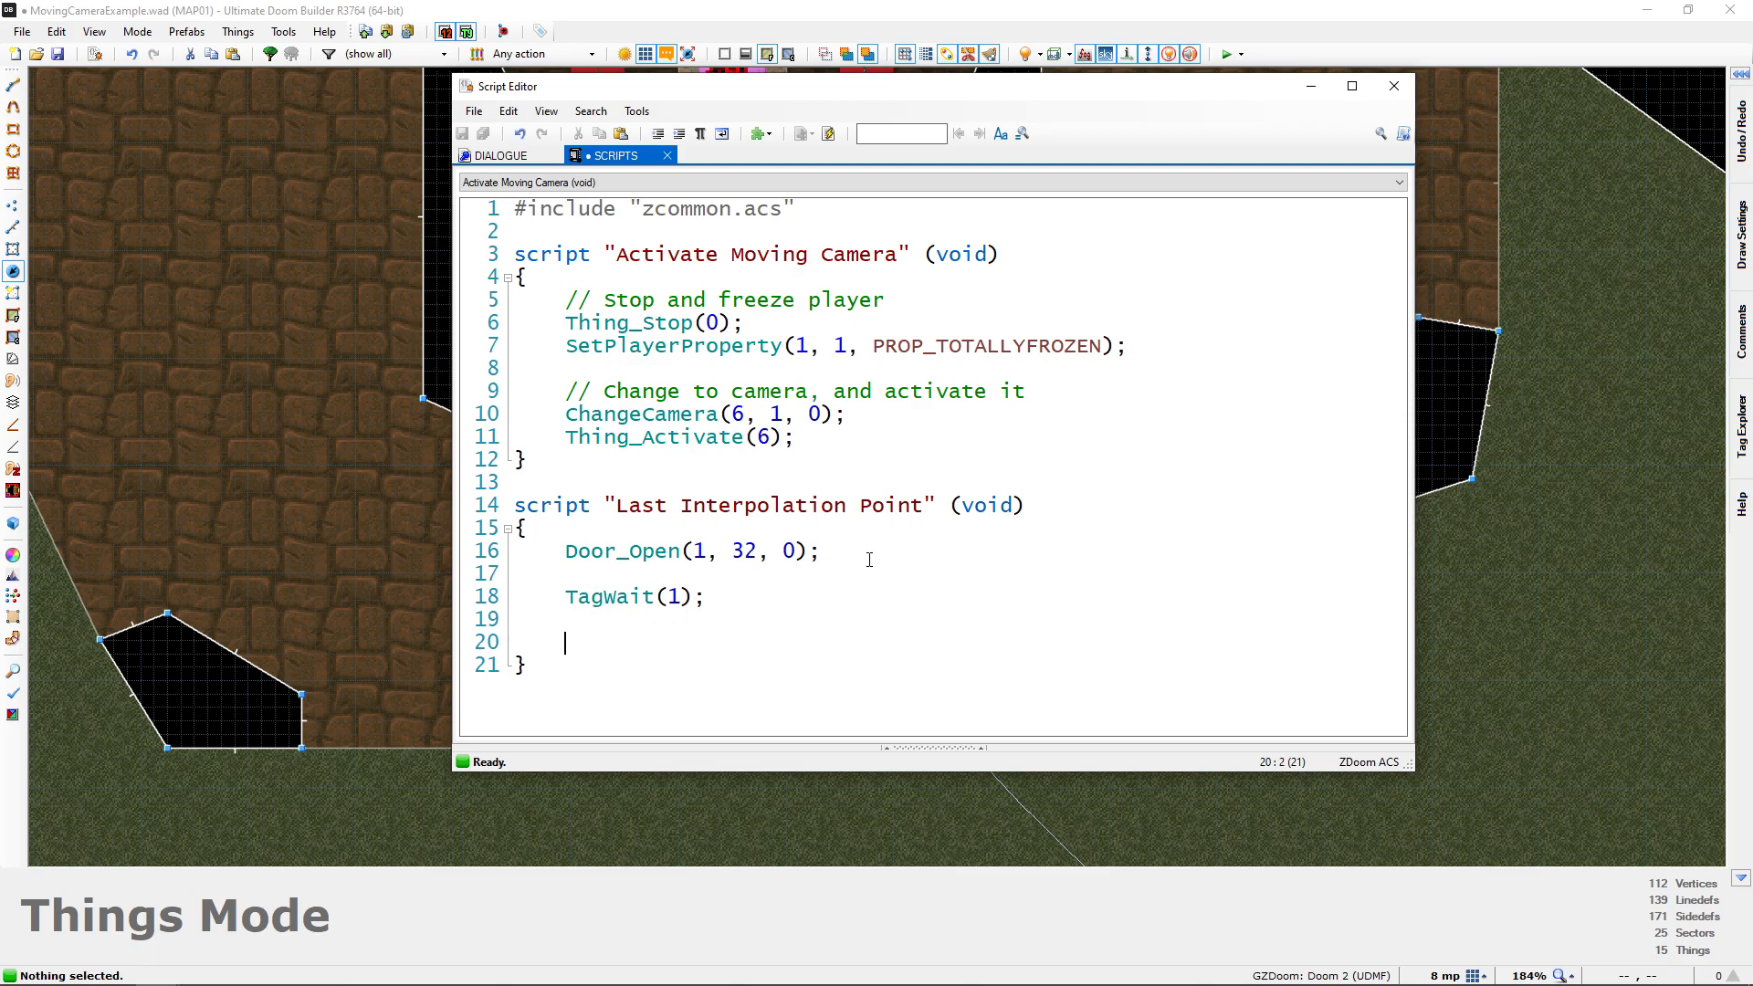
{"action": "type", "text": "S"}
{"action": "key", "text": "BackSpace"}
{"action": "type", "text": "P"}
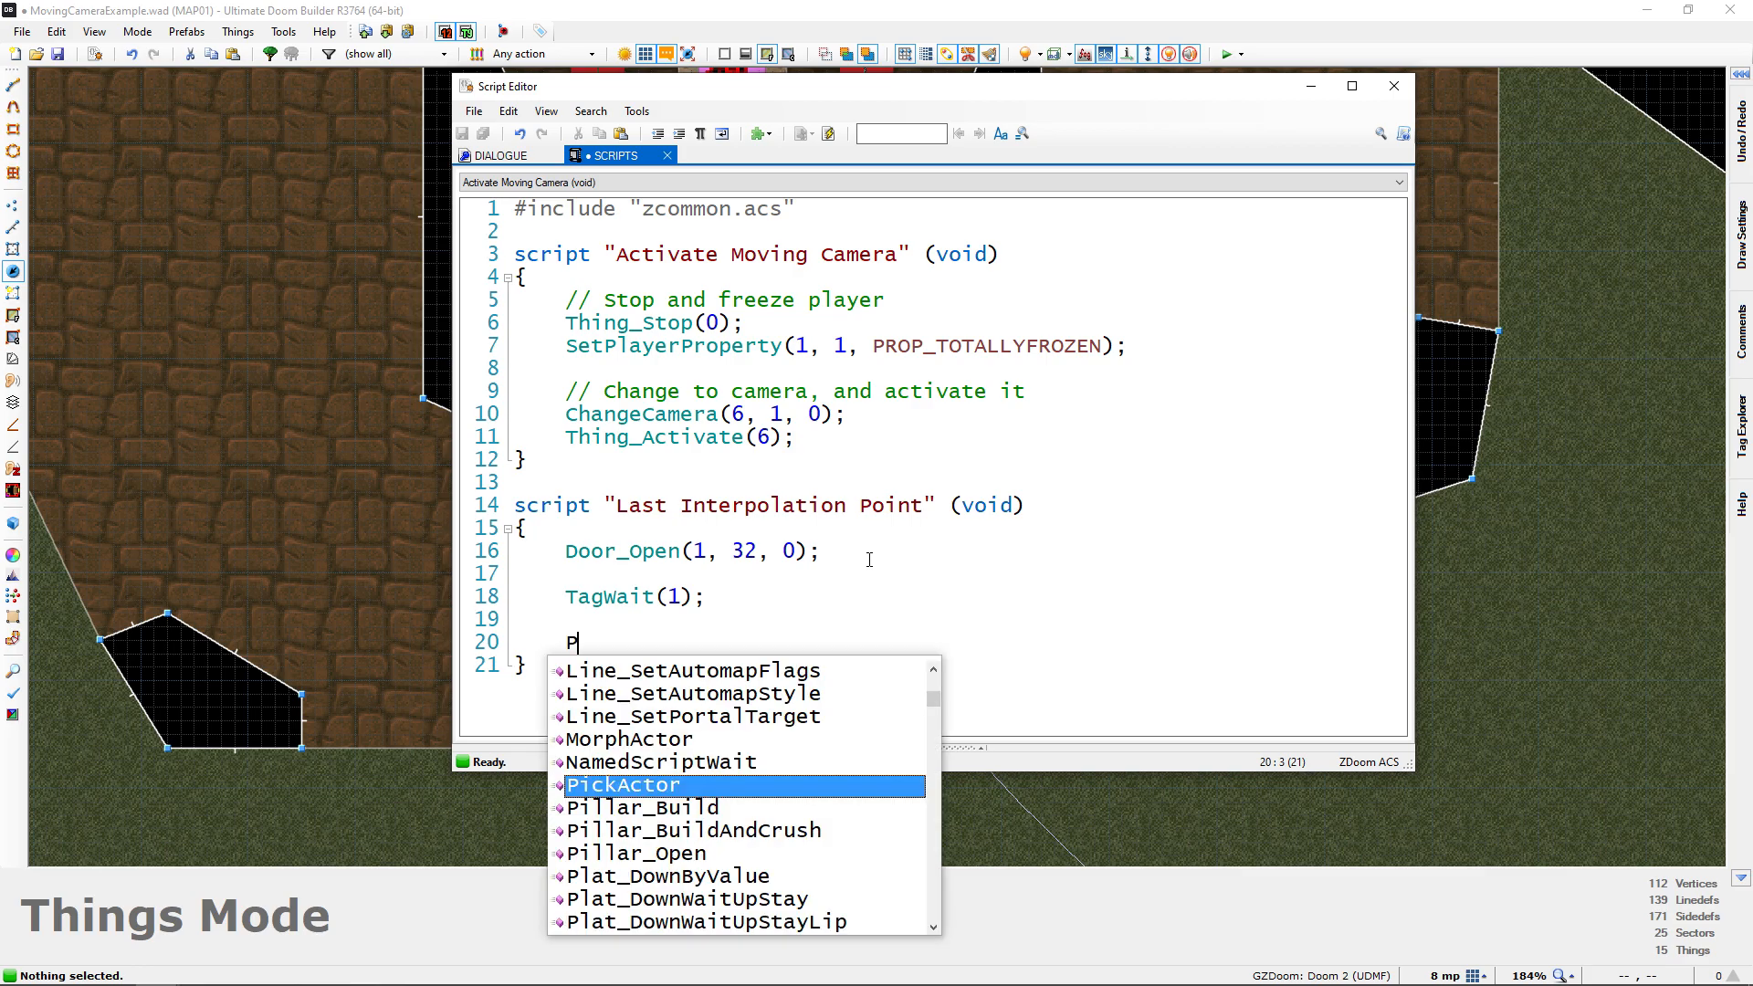
{"action": "type", "text": "layActorSound("}
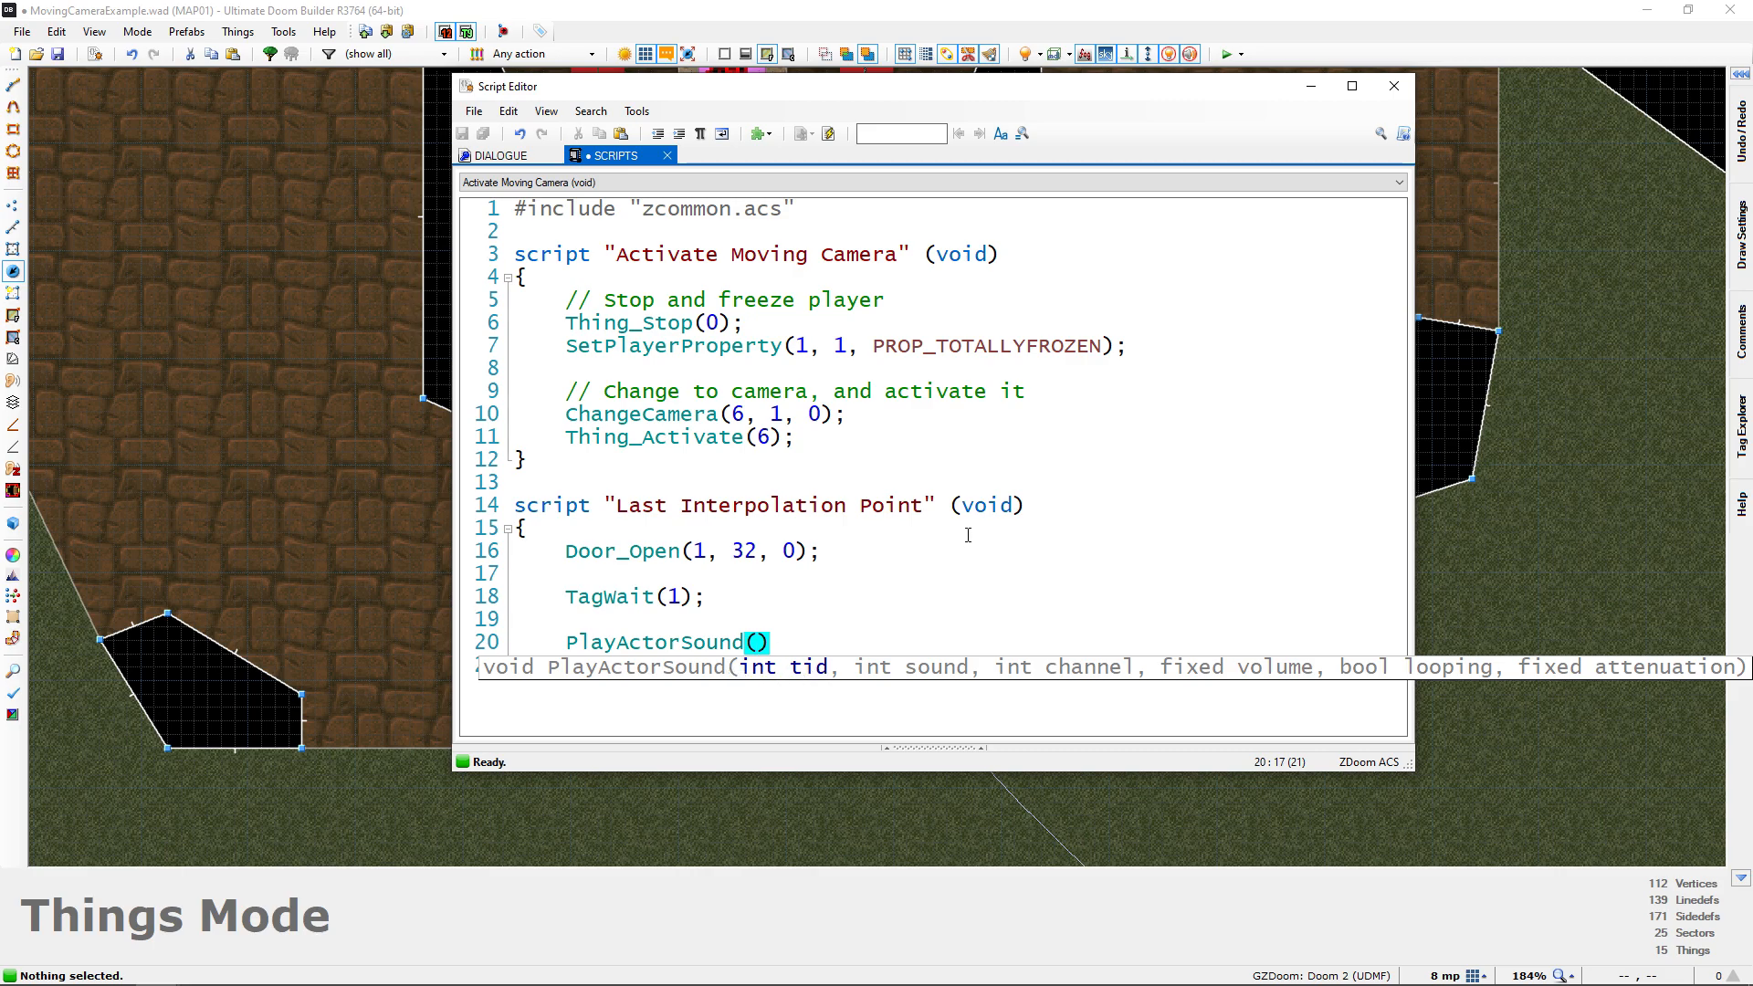
{"action": "type", "text": "666,"}
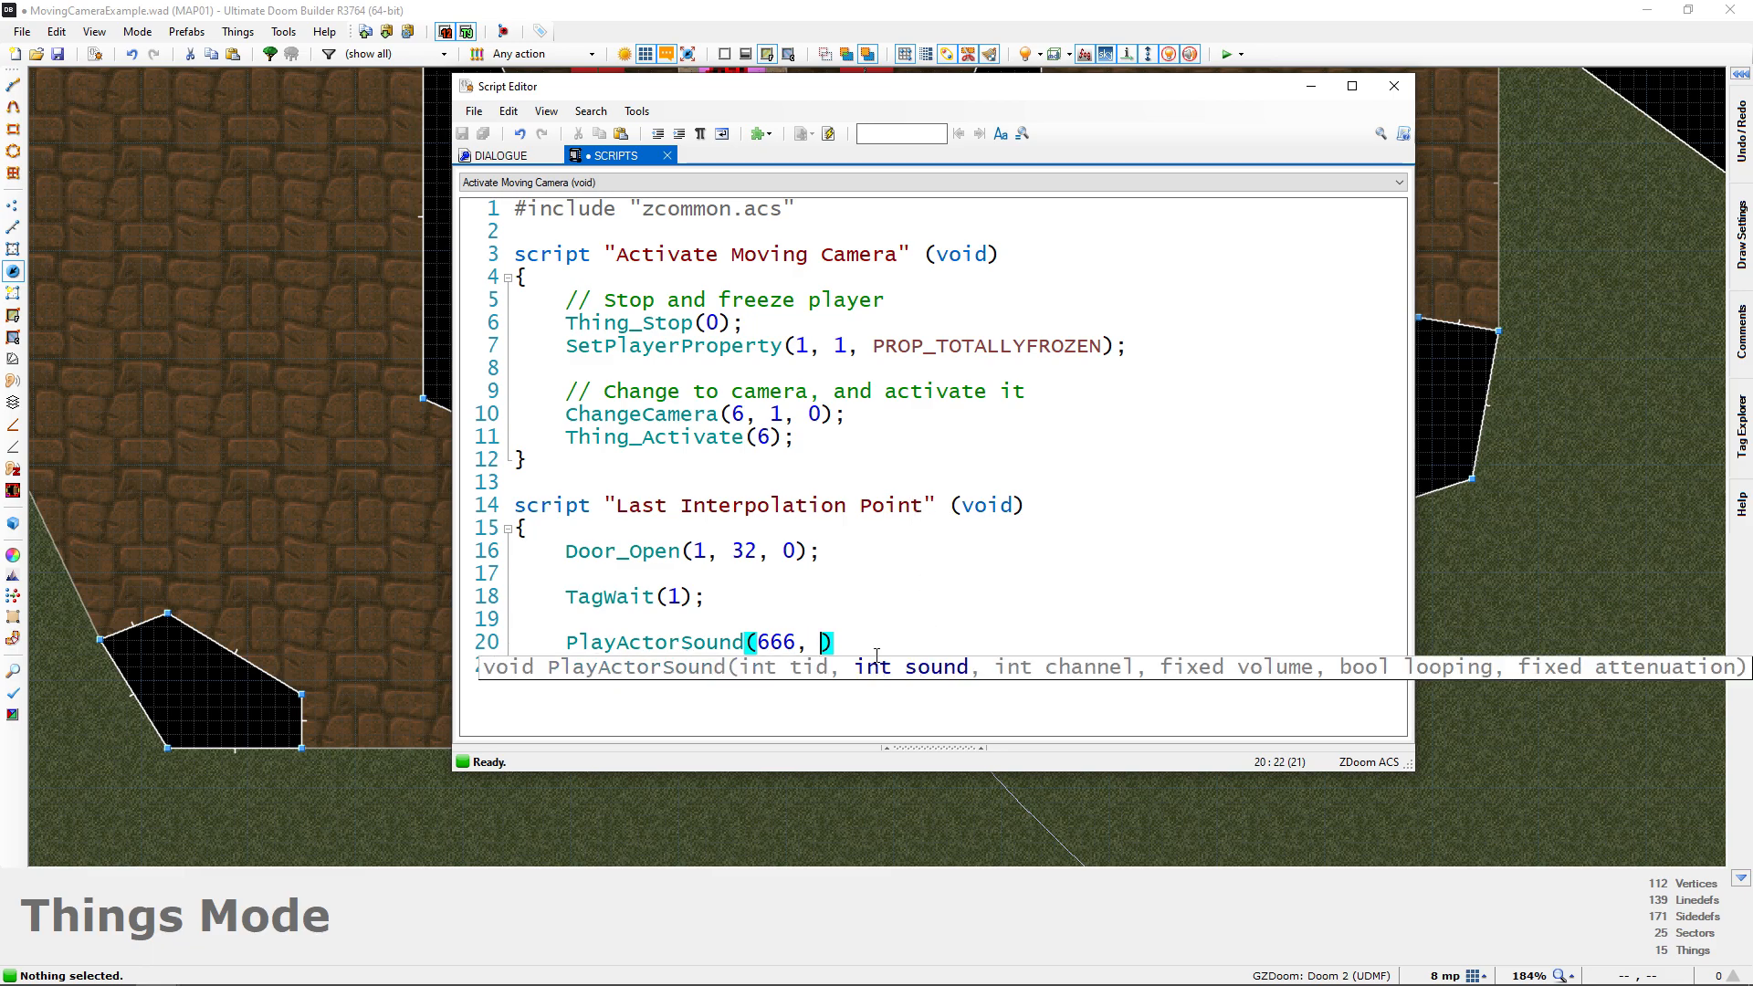
Copy SOUND_See from the PlayActorSound wiki page in Chrome and insert it as the call's sound argument
{"action": "left_click", "coordinate": [1309, 88]}
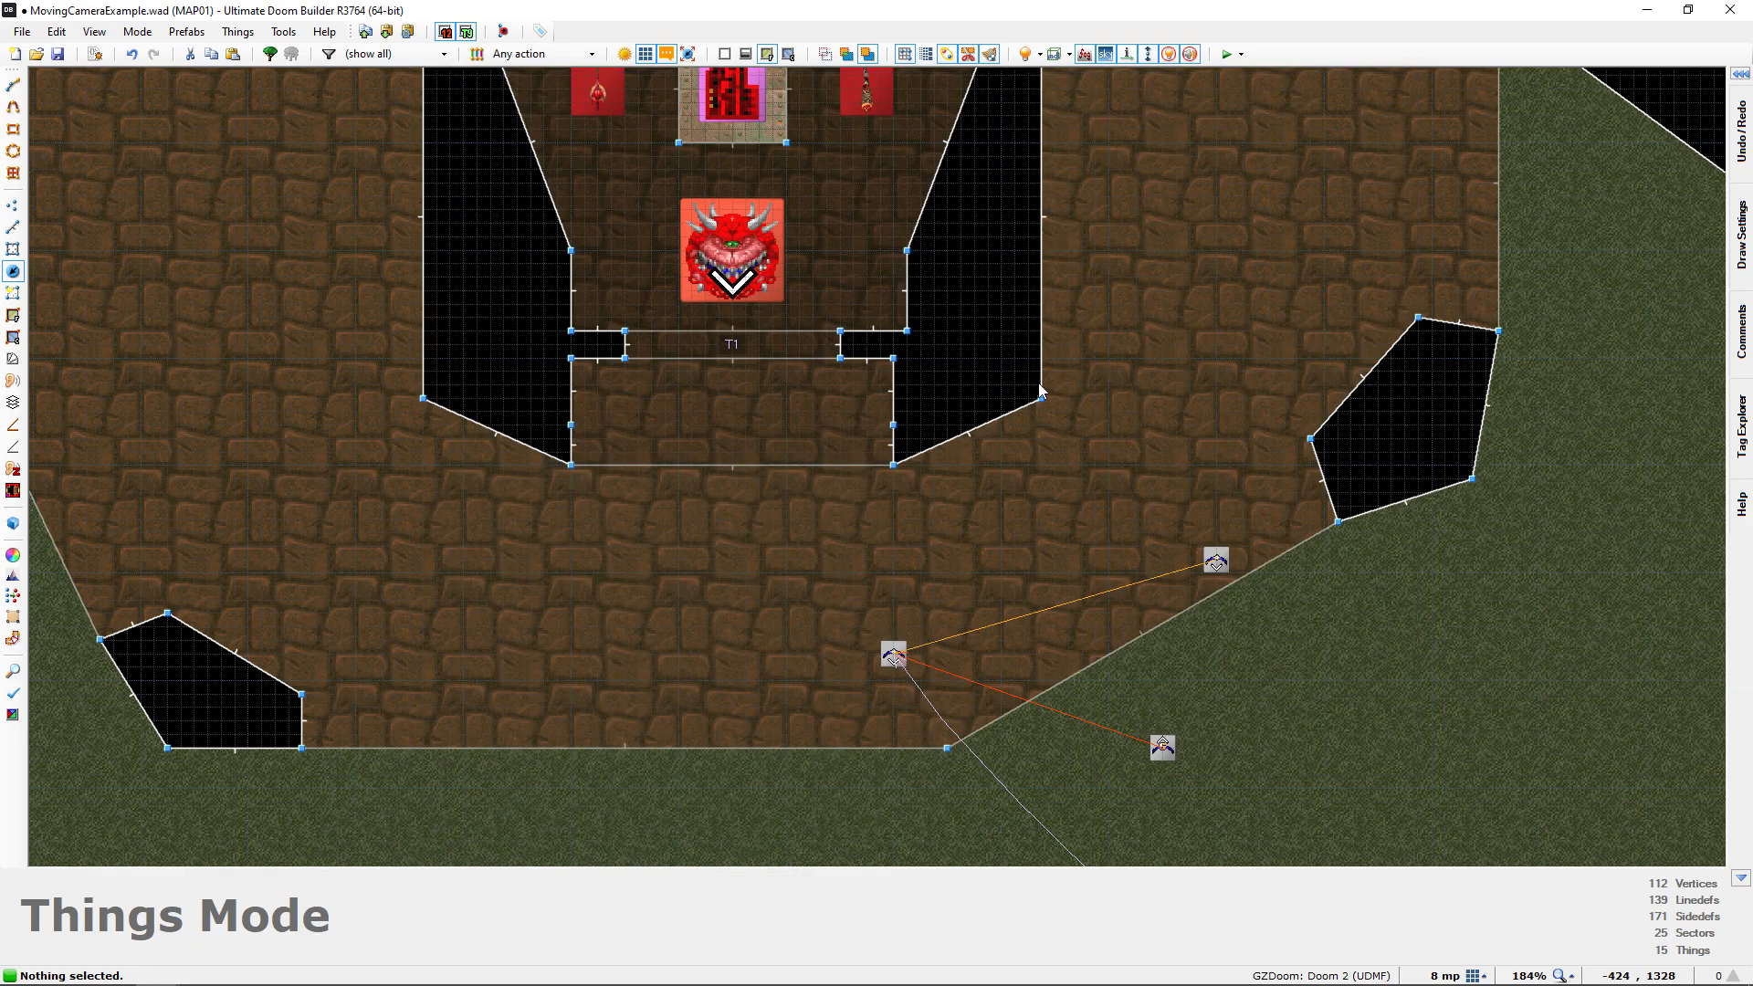
{"action": "key", "text": "alt+Tab"}
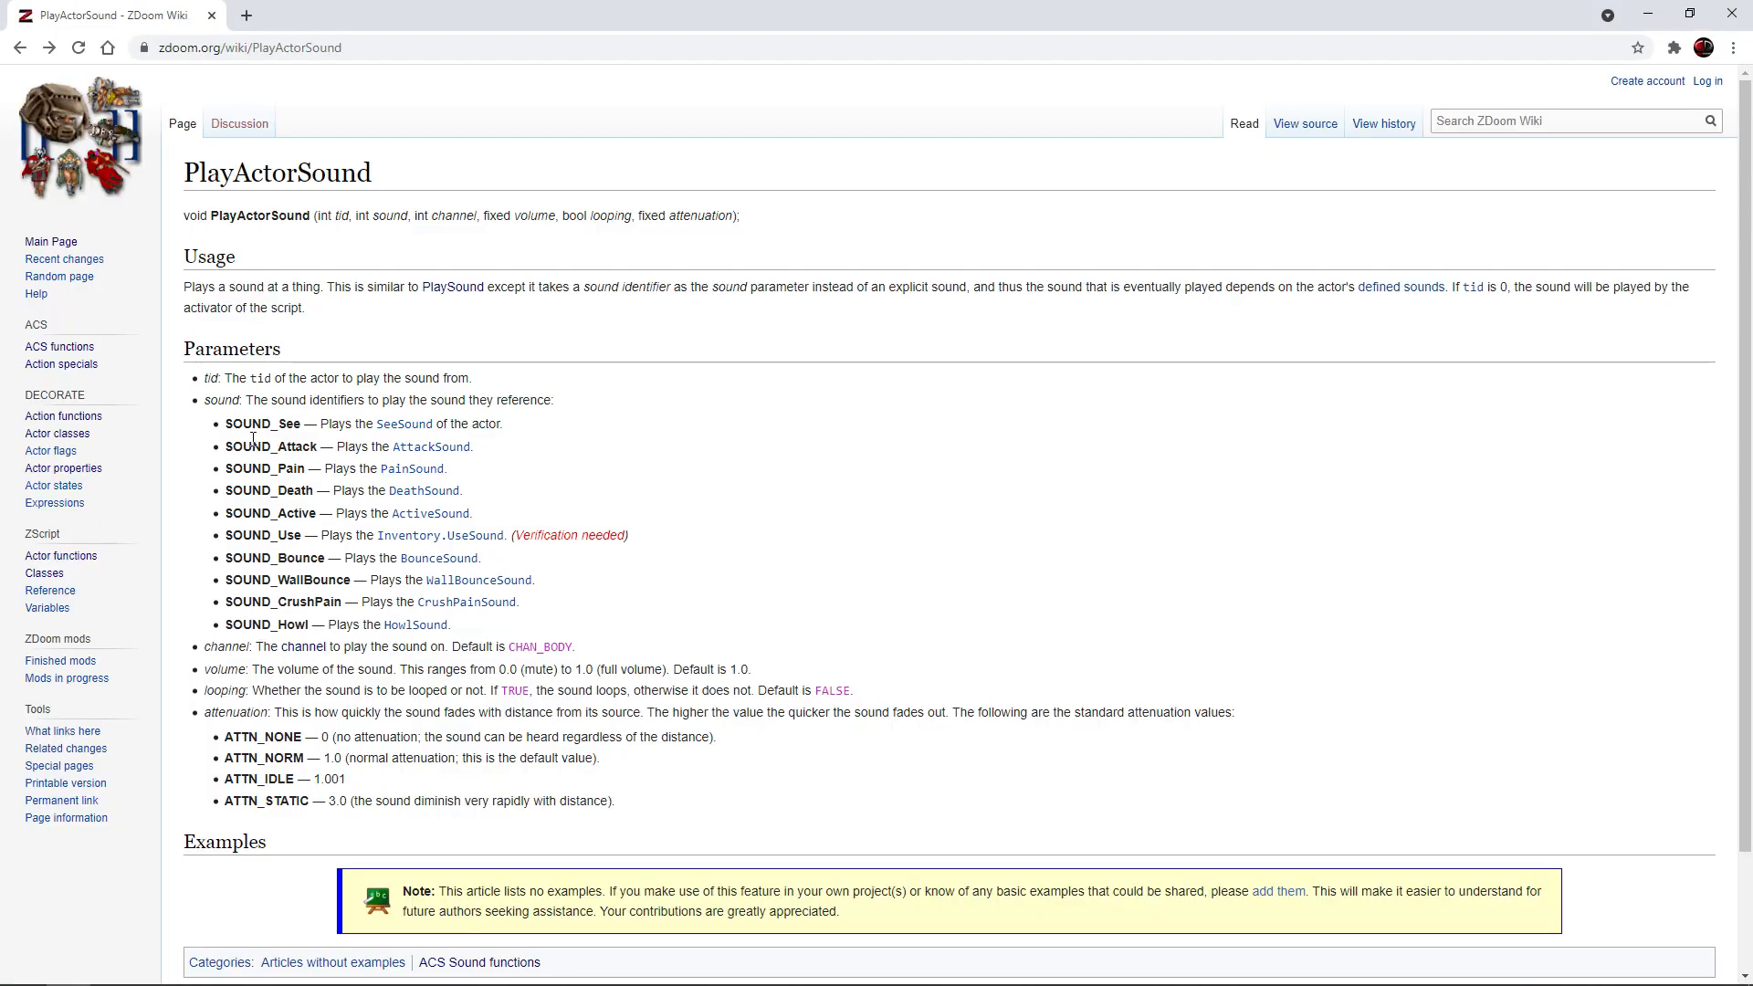
{"action": "left_click_drag", "start_coordinate": [228, 429], "coordinate": [310, 428]}
{"action": "key", "text": "ctrl+c"}
{"action": "key", "text": "alt+Tab"}
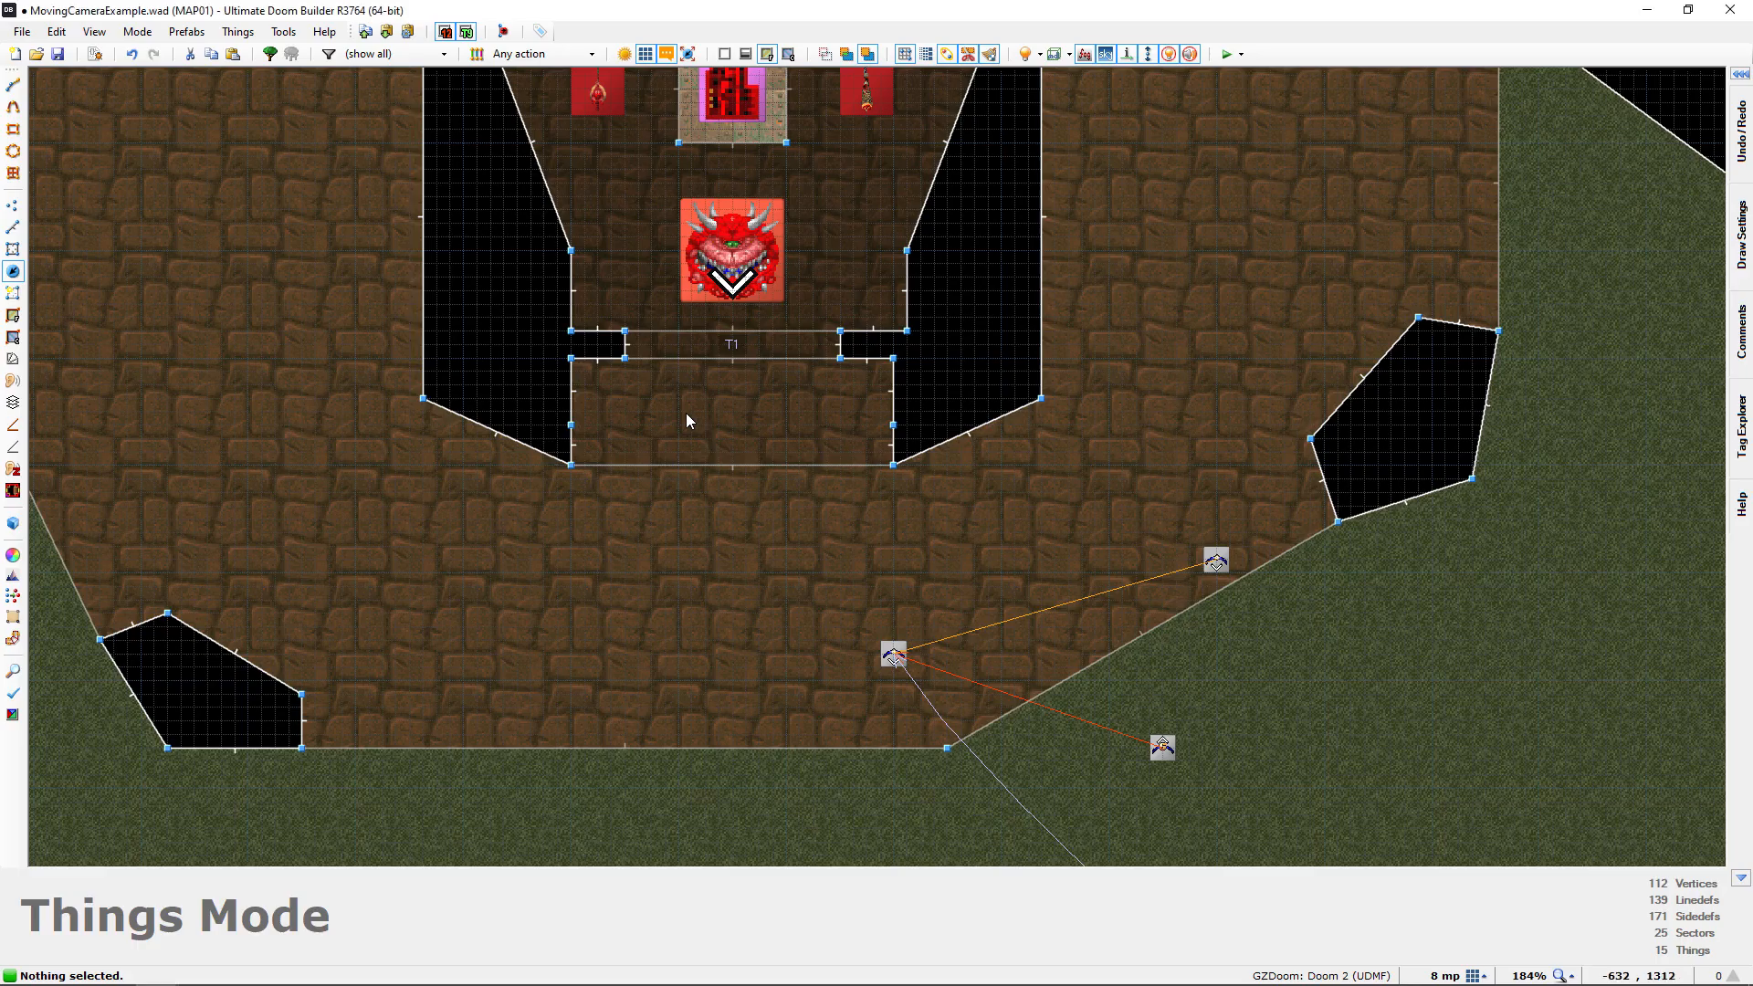
{"action": "key", "text": "alt+Tab"}
{"action": "key", "text": "ctrl+v"}
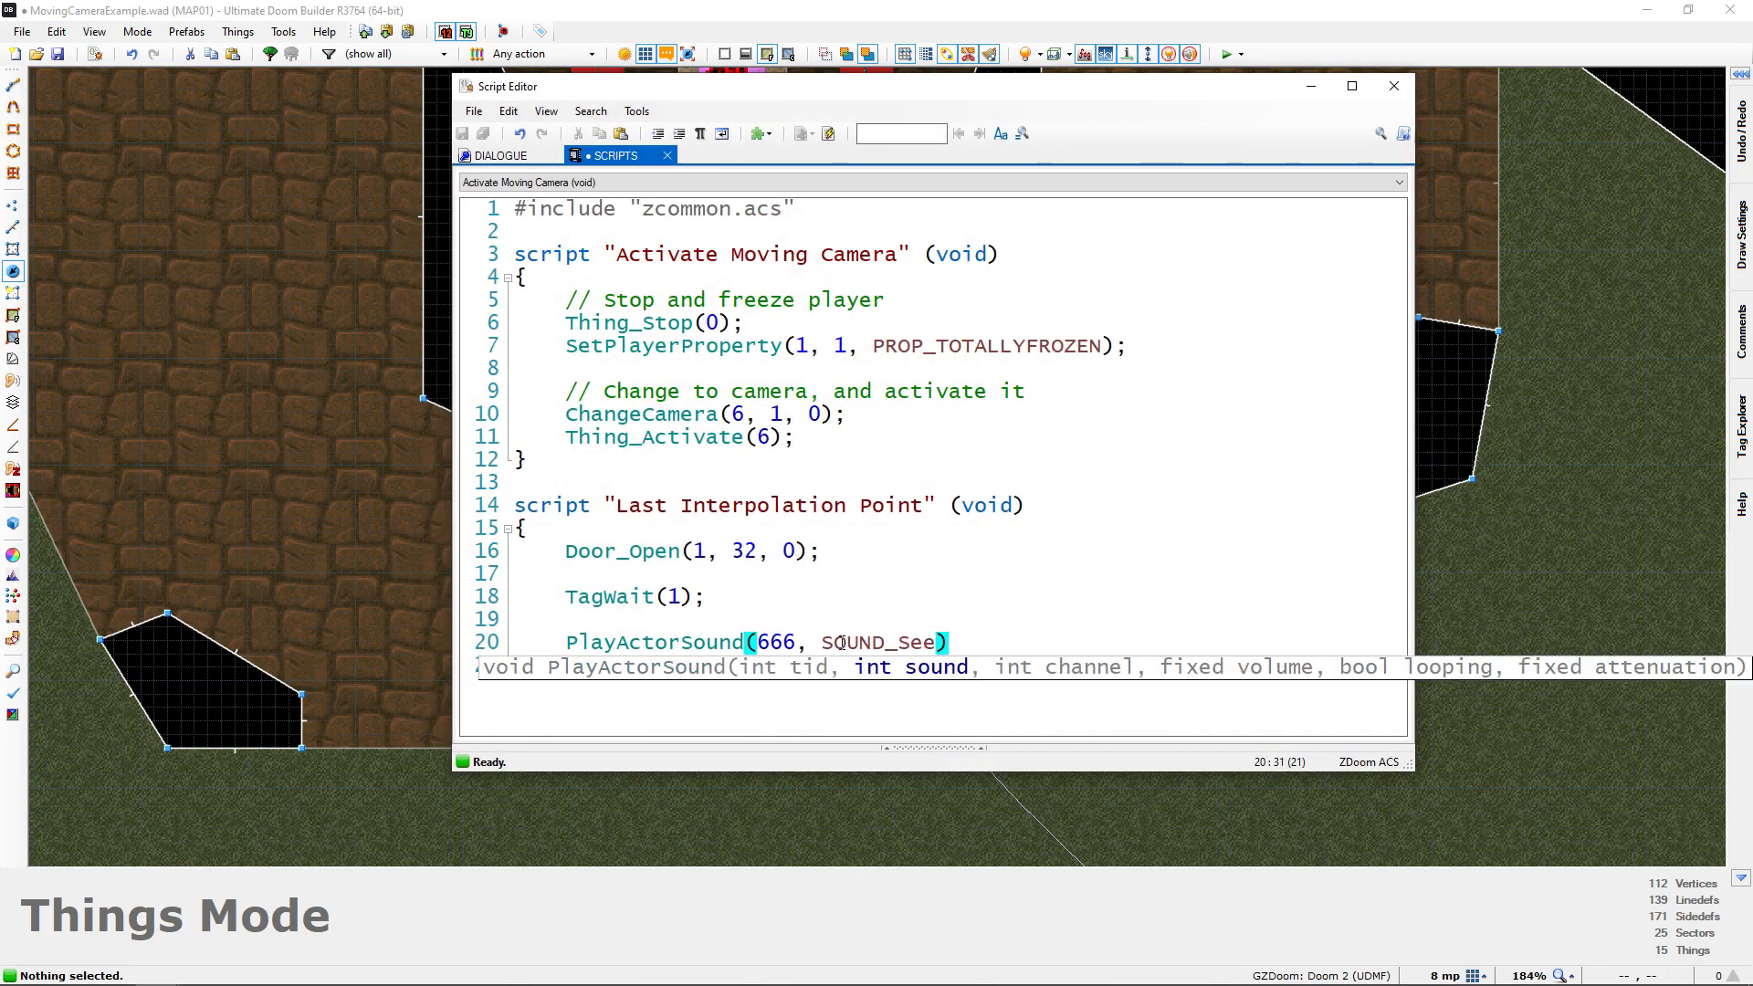
{"action": "type", "text": ","}
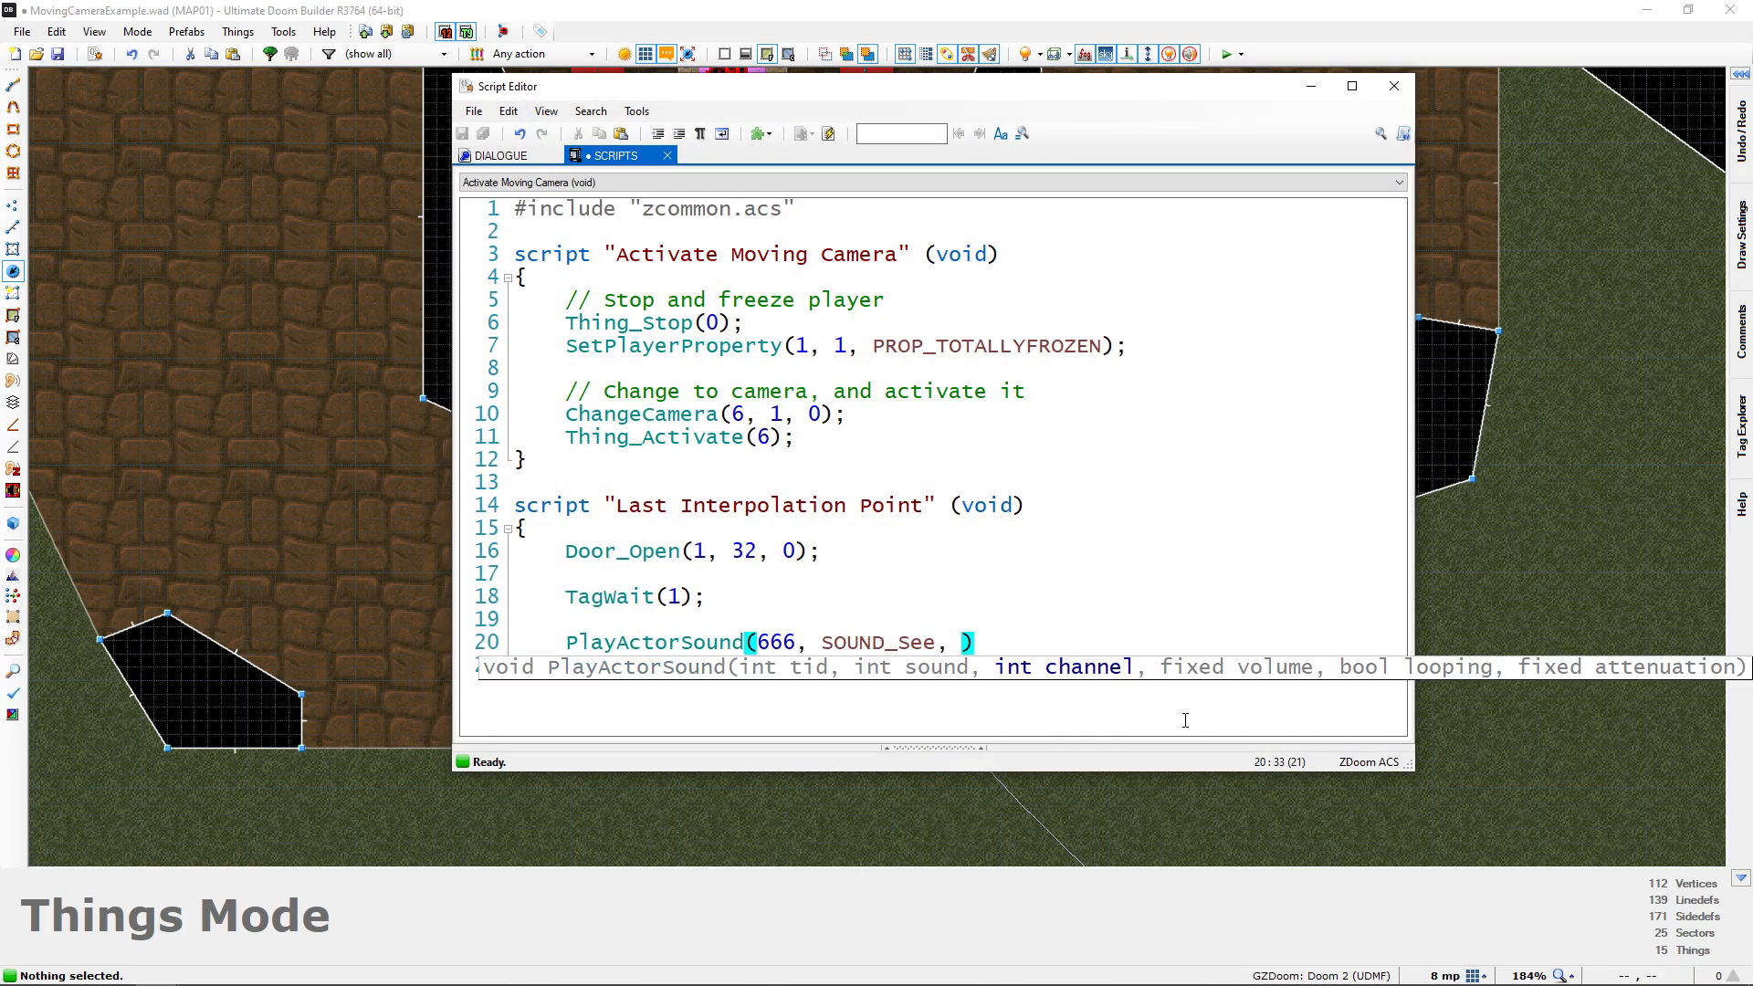
Switch to the PlayActorSound wiki page in Chrome and copy the default channel name CHAN_BODY
{"action": "left_click", "coordinate": [1312, 87]}
{"action": "key", "text": "alt+Tab"}
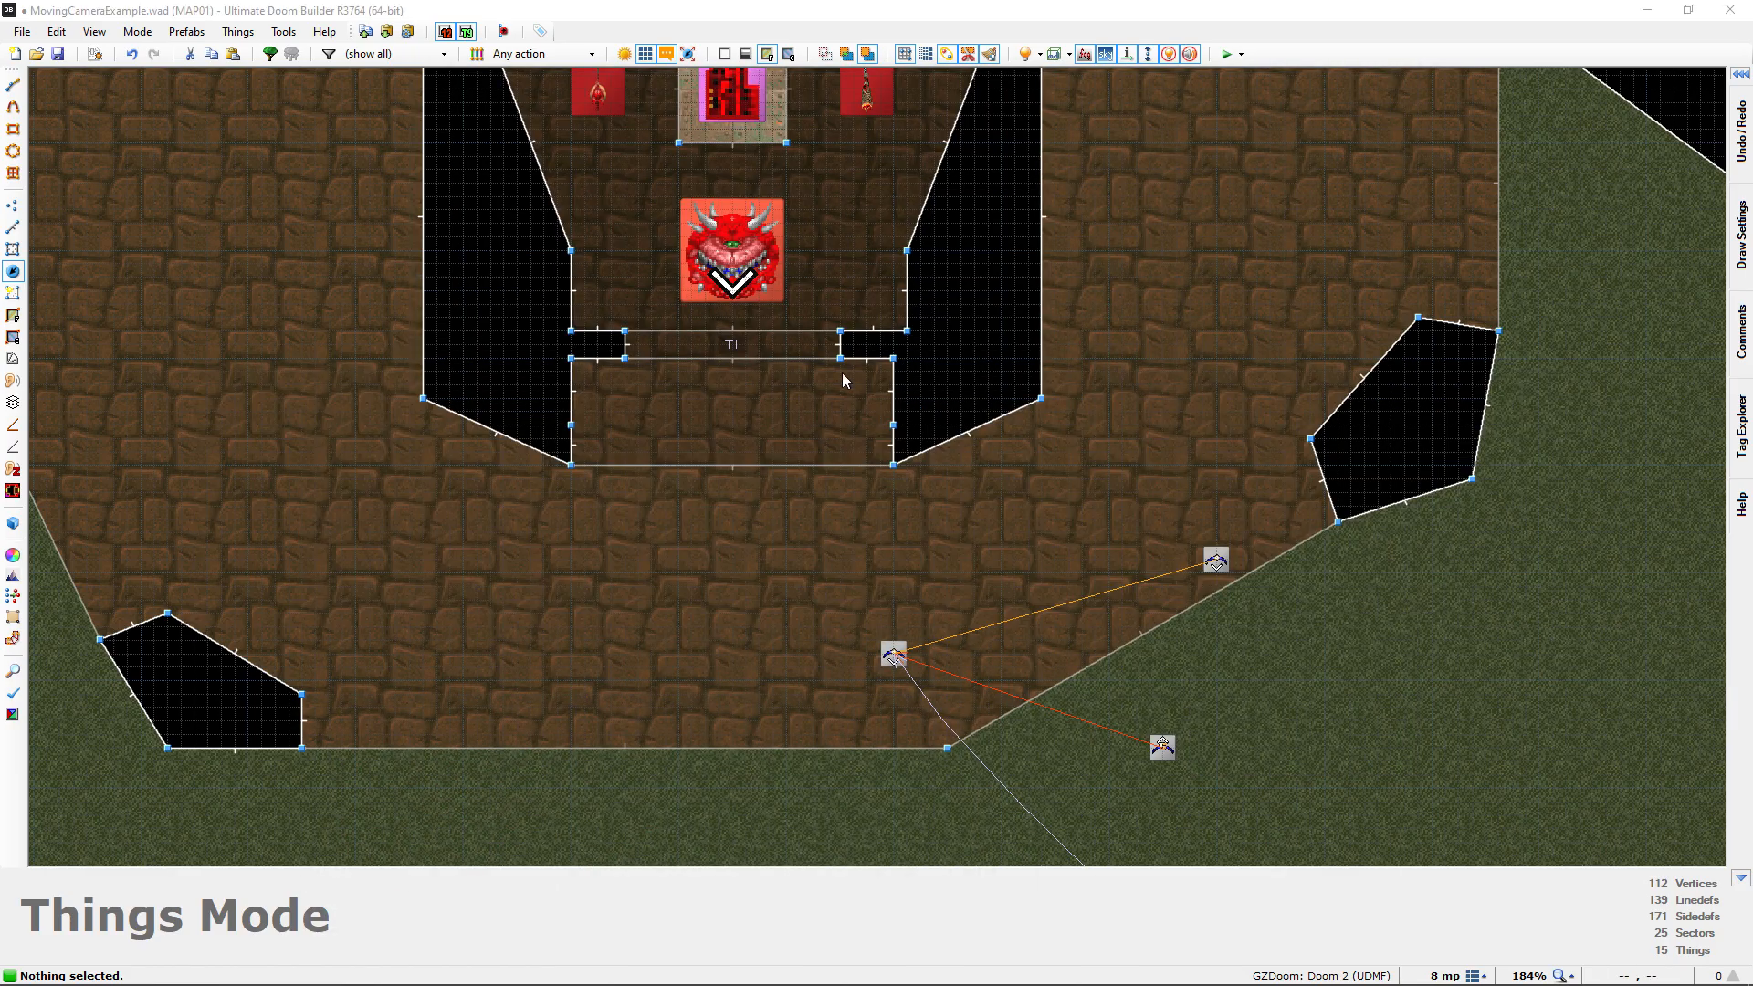
{"action": "left_click", "coordinate": [1311, 86]}
{"action": "key", "text": "alt+Tab"}
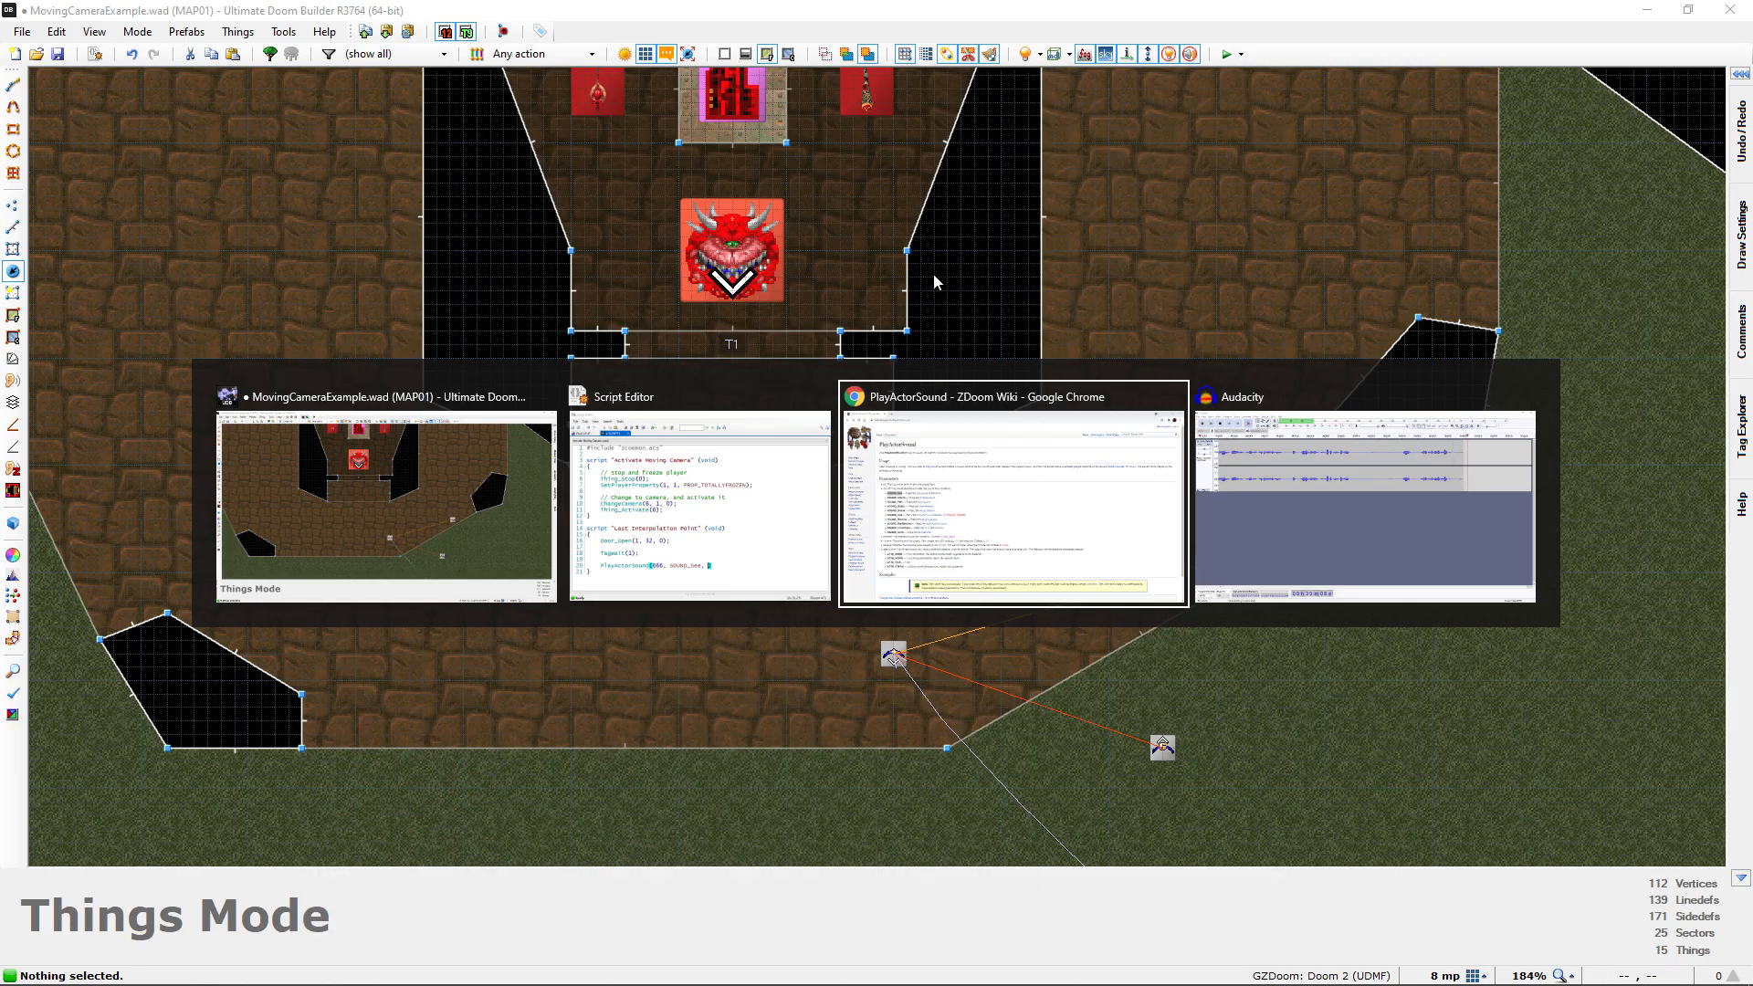
{"action": "left_click", "coordinate": [559, 370]}
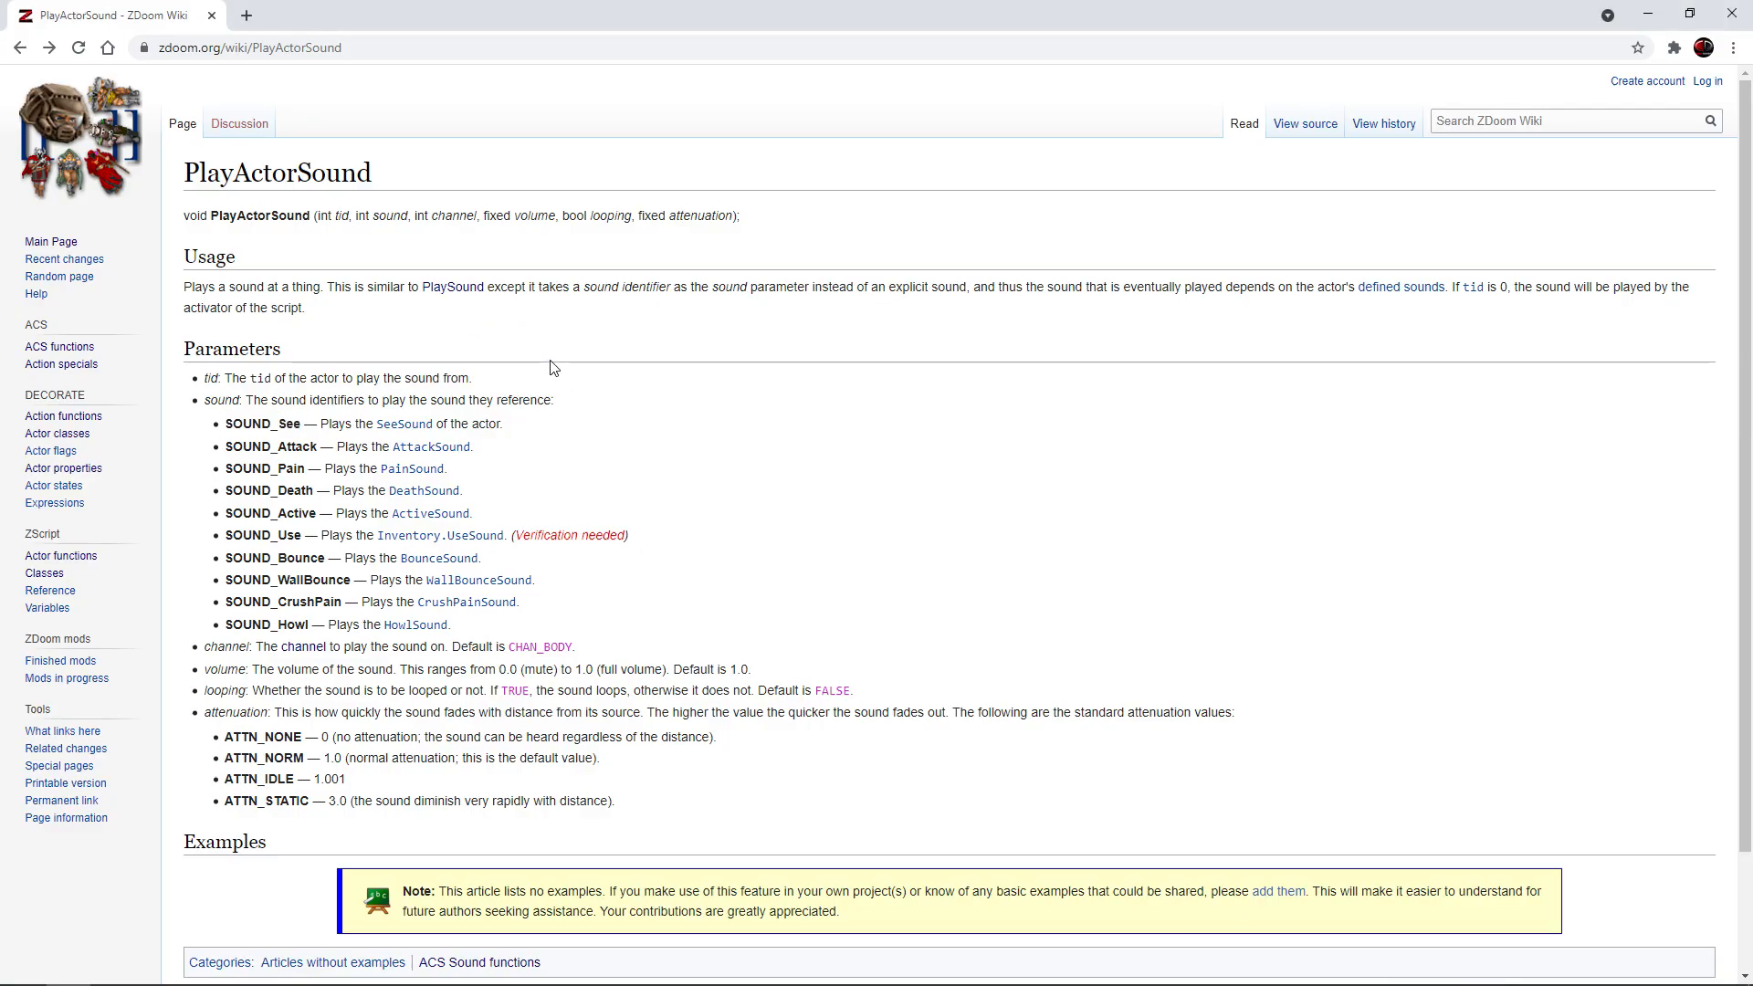
{"action": "scroll", "coordinate": [435, 476], "scroll_direction": "down", "scroll_amount": 1}
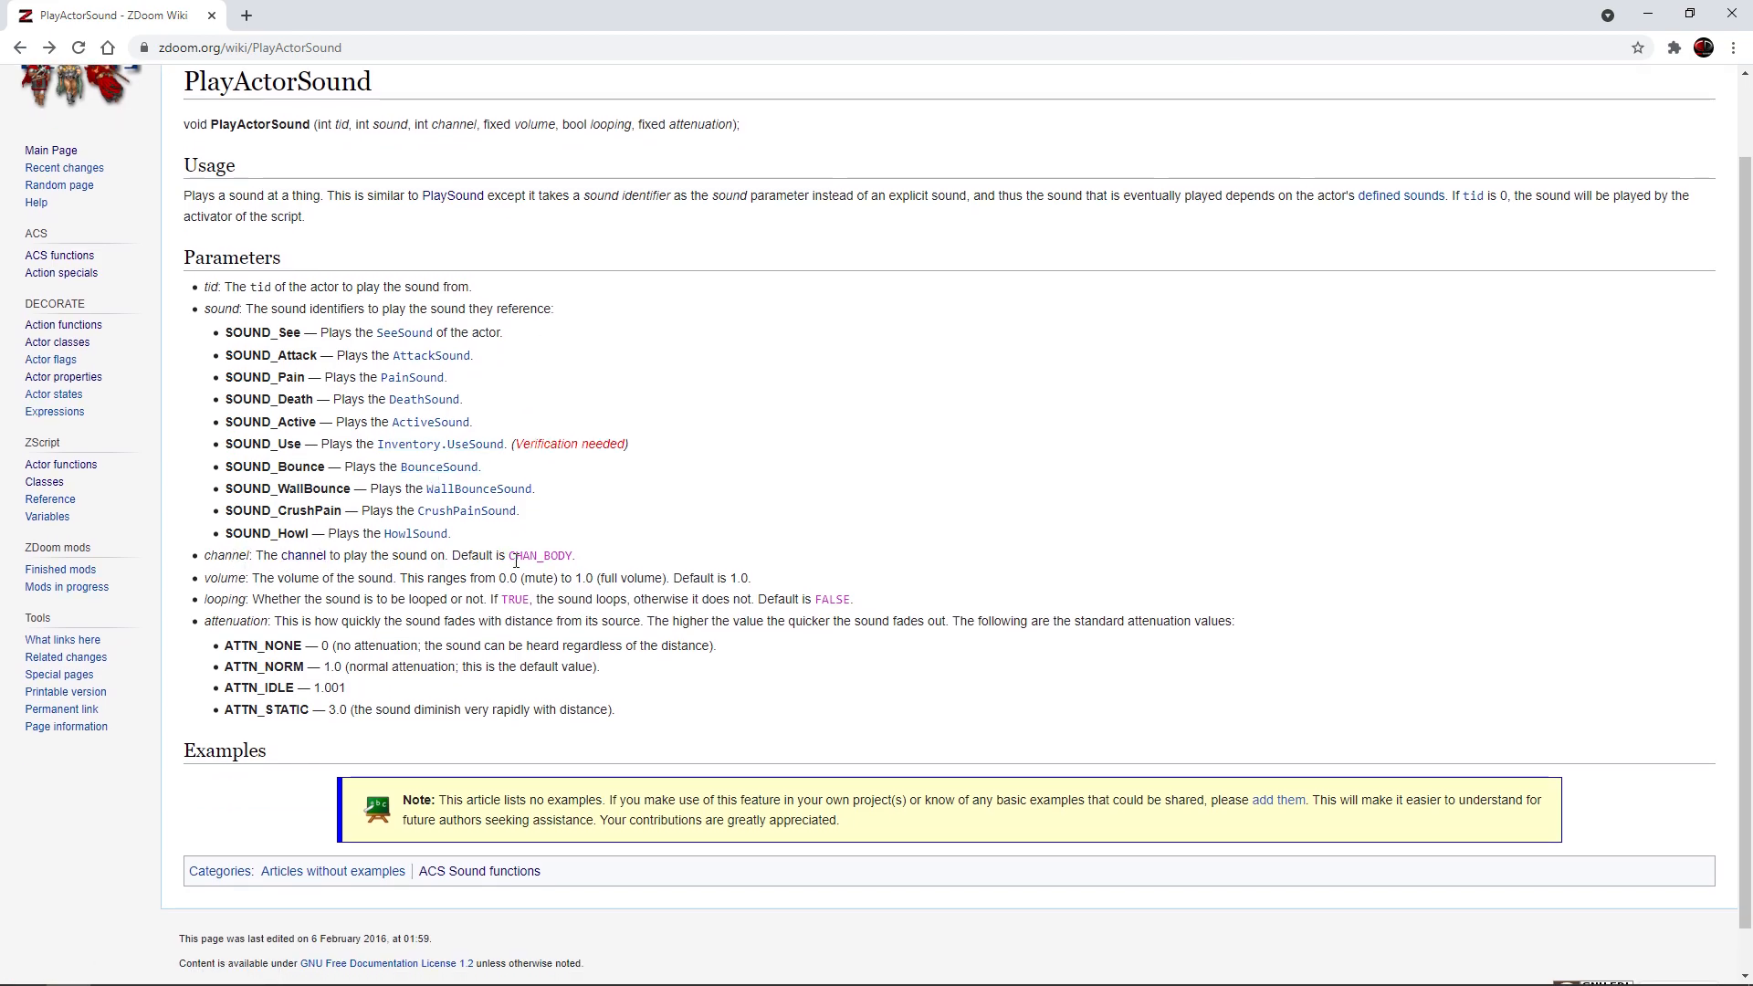
{"action": "left_click_drag", "start_coordinate": [510, 560], "coordinate": [580, 562]}
{"action": "key", "text": "ctrl+c"}
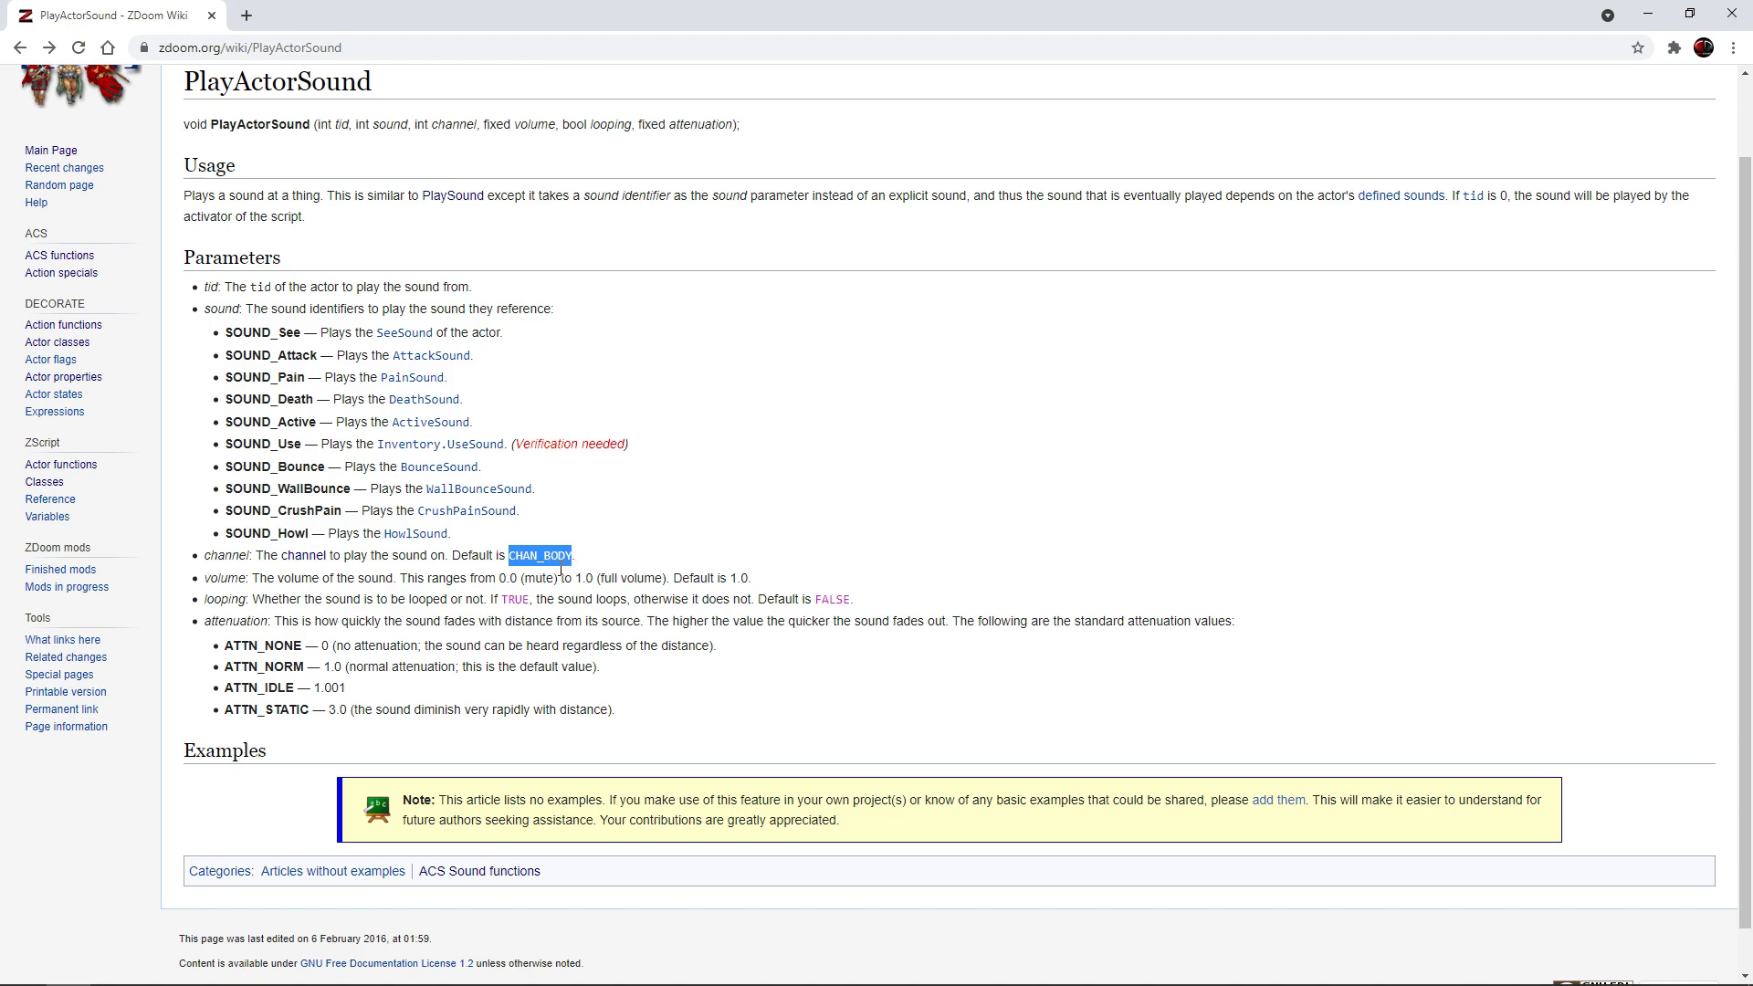
Back in the script editor, continue the PlayActorSound call with channel CHAN_BODY, volume 1.0 and looping FALSE
{"action": "key", "text": "alt+Tab"}
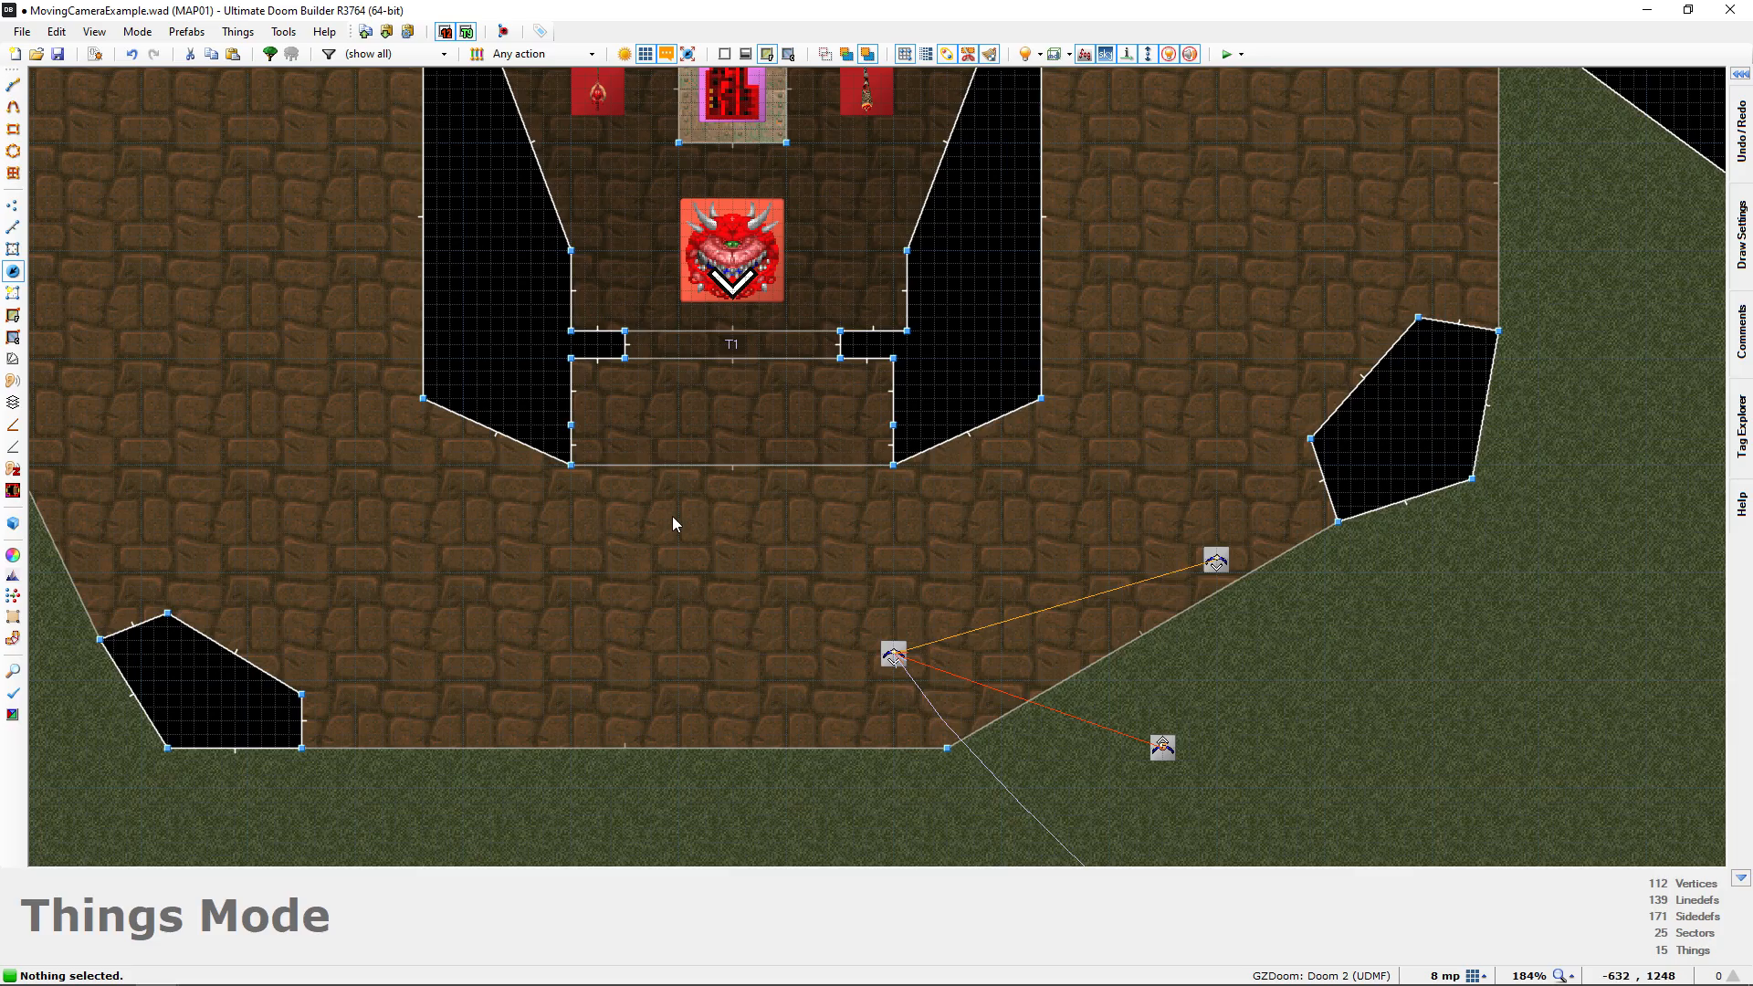
{"action": "left_click", "coordinate": [95, 53]}
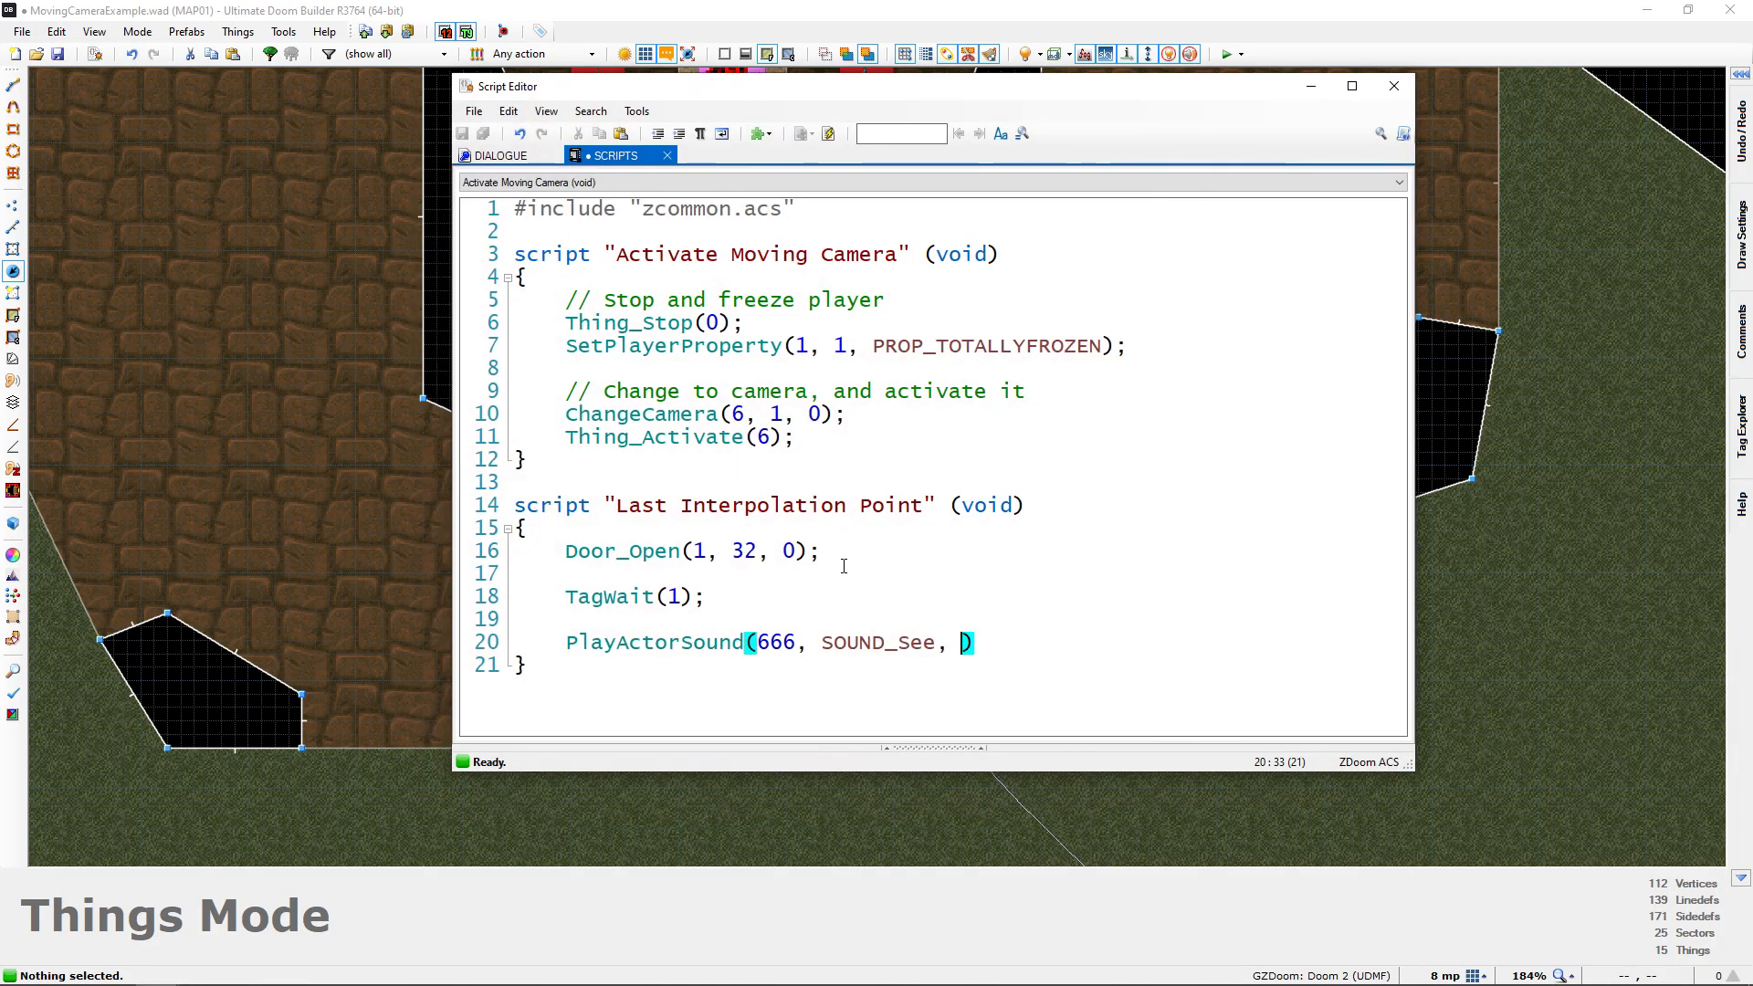
{"action": "key", "text": "ctrl+v"}
{"action": "type", "text": ","}
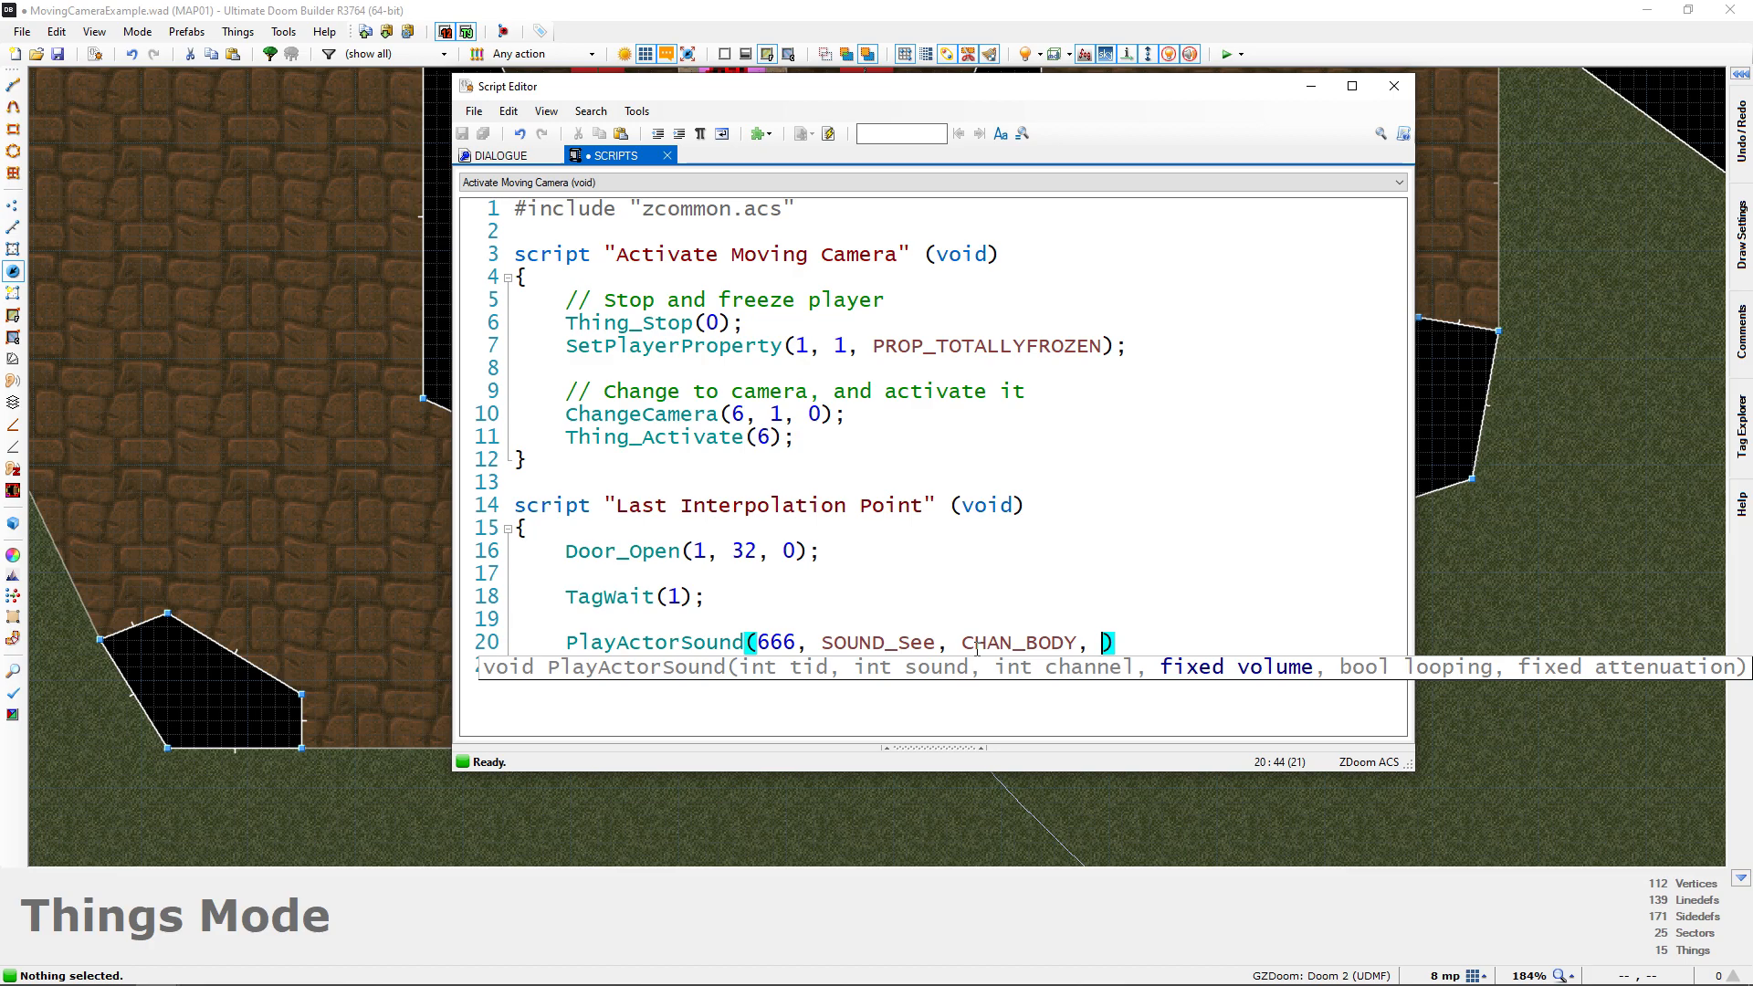
{"action": "type", "text": "1.0, "}
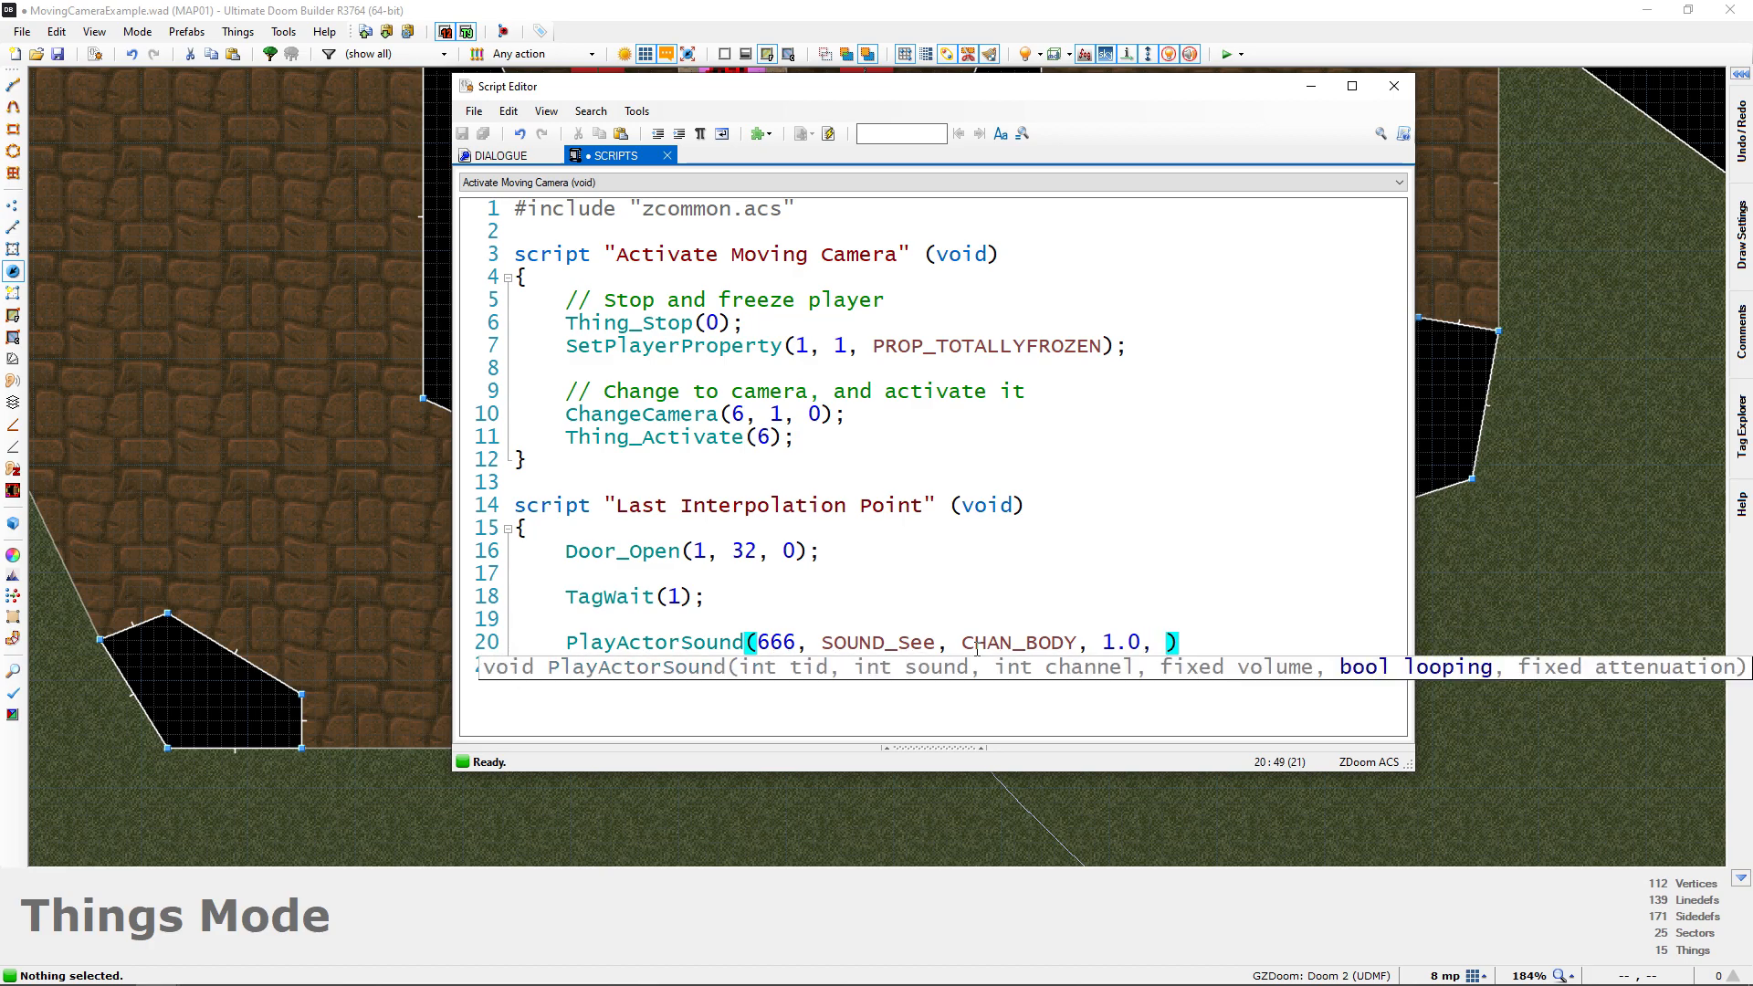
{"action": "type", "text": "FALSE,"}
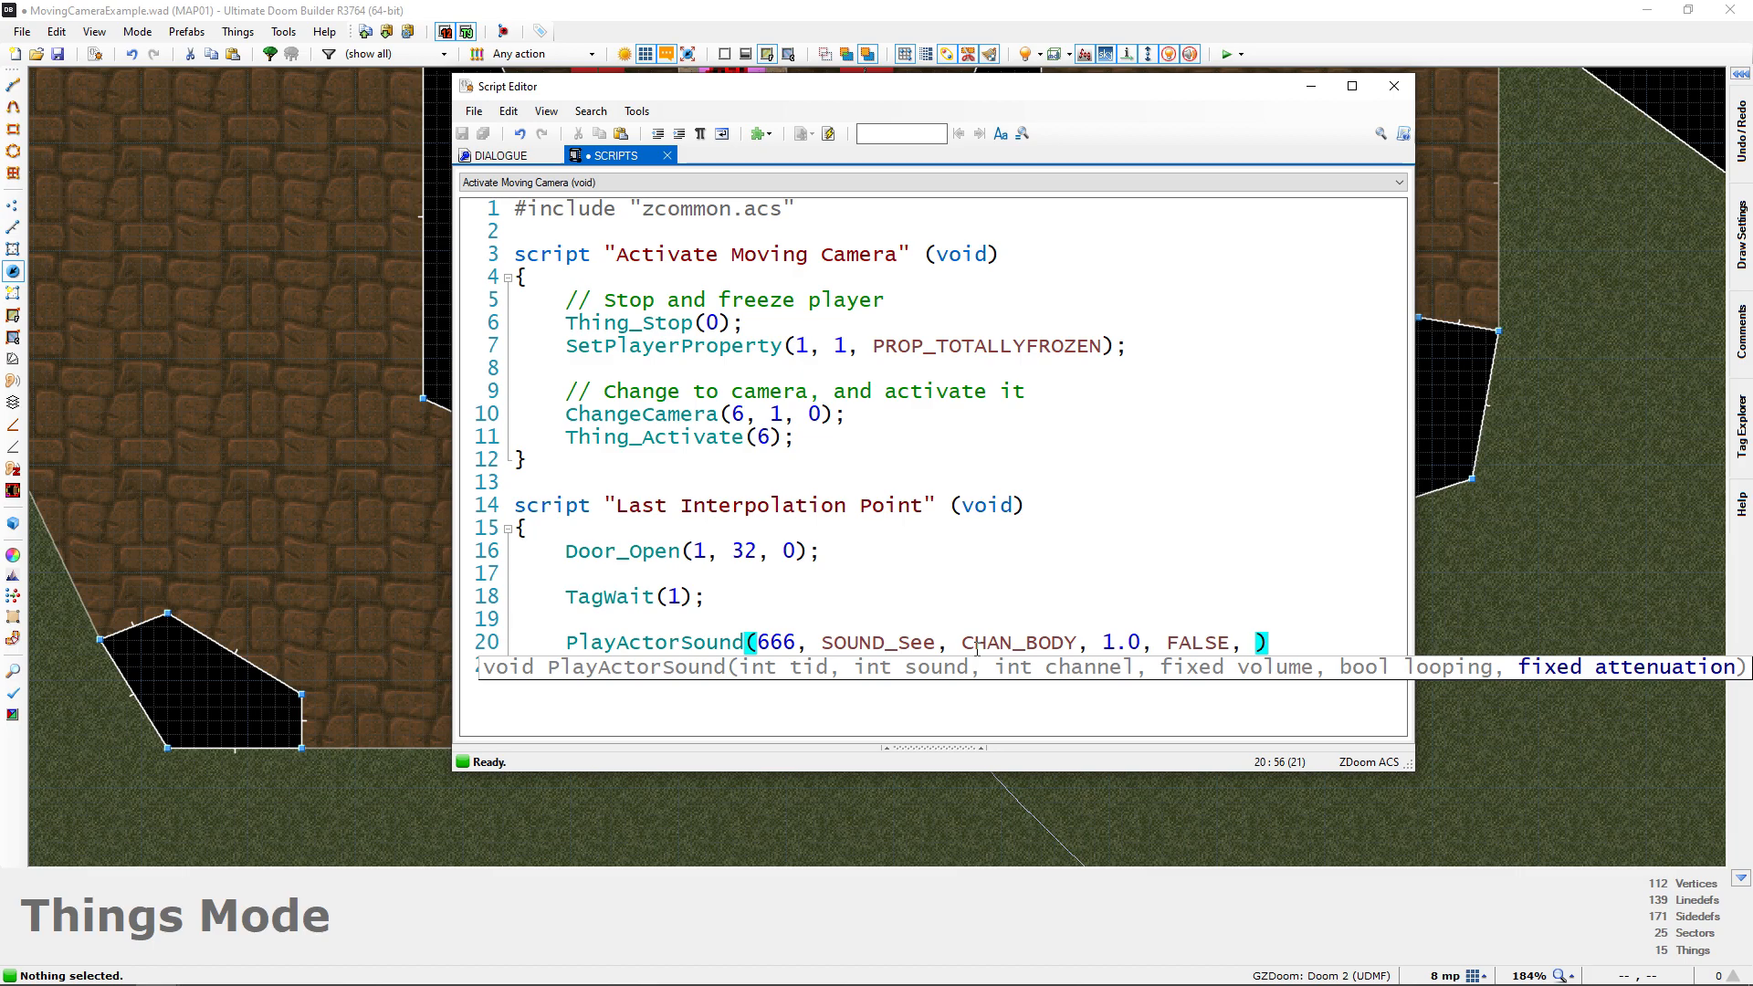
Switch to the PlayActorSound wiki page in Chrome and copy the attenuation constant ATTN_NONE
{"action": "left_click", "coordinate": [1311, 85]}
{"action": "key", "text": "alt+Tab"}
{"action": "key", "text": "Tab"}
{"action": "scroll", "coordinate": [1023, 375], "scroll_direction": "down", "scroll_amount": 1}
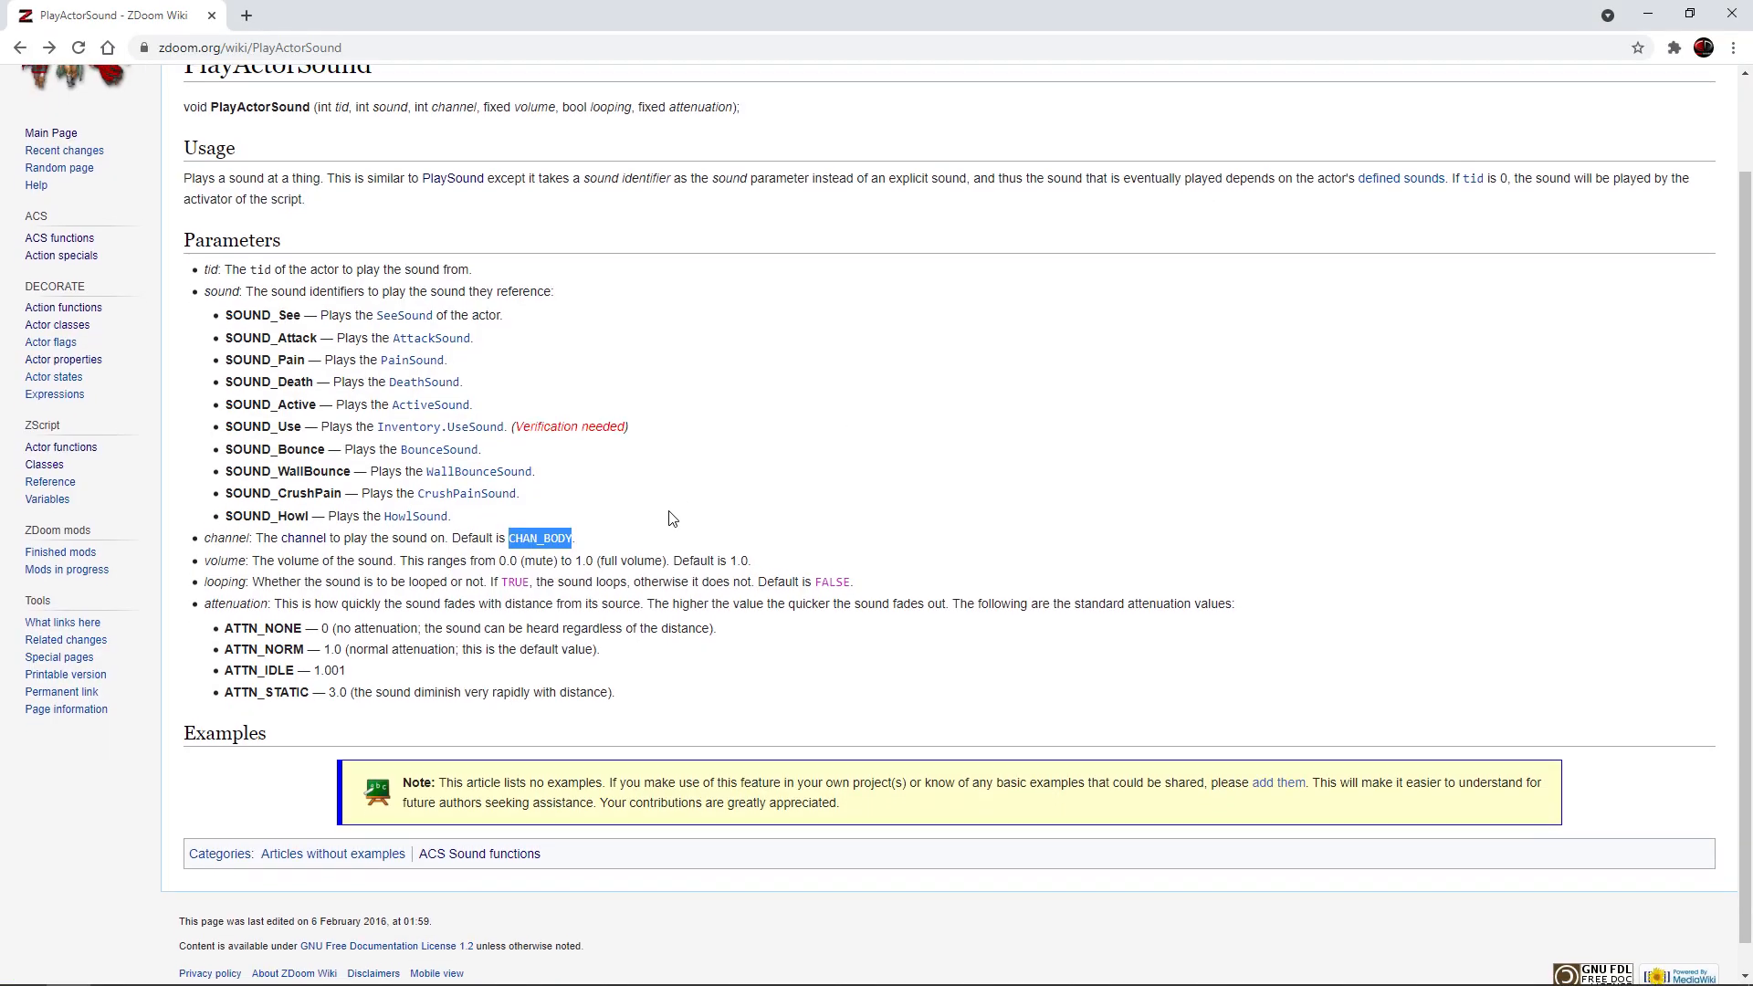
{"action": "left_click", "coordinate": [361, 570]}
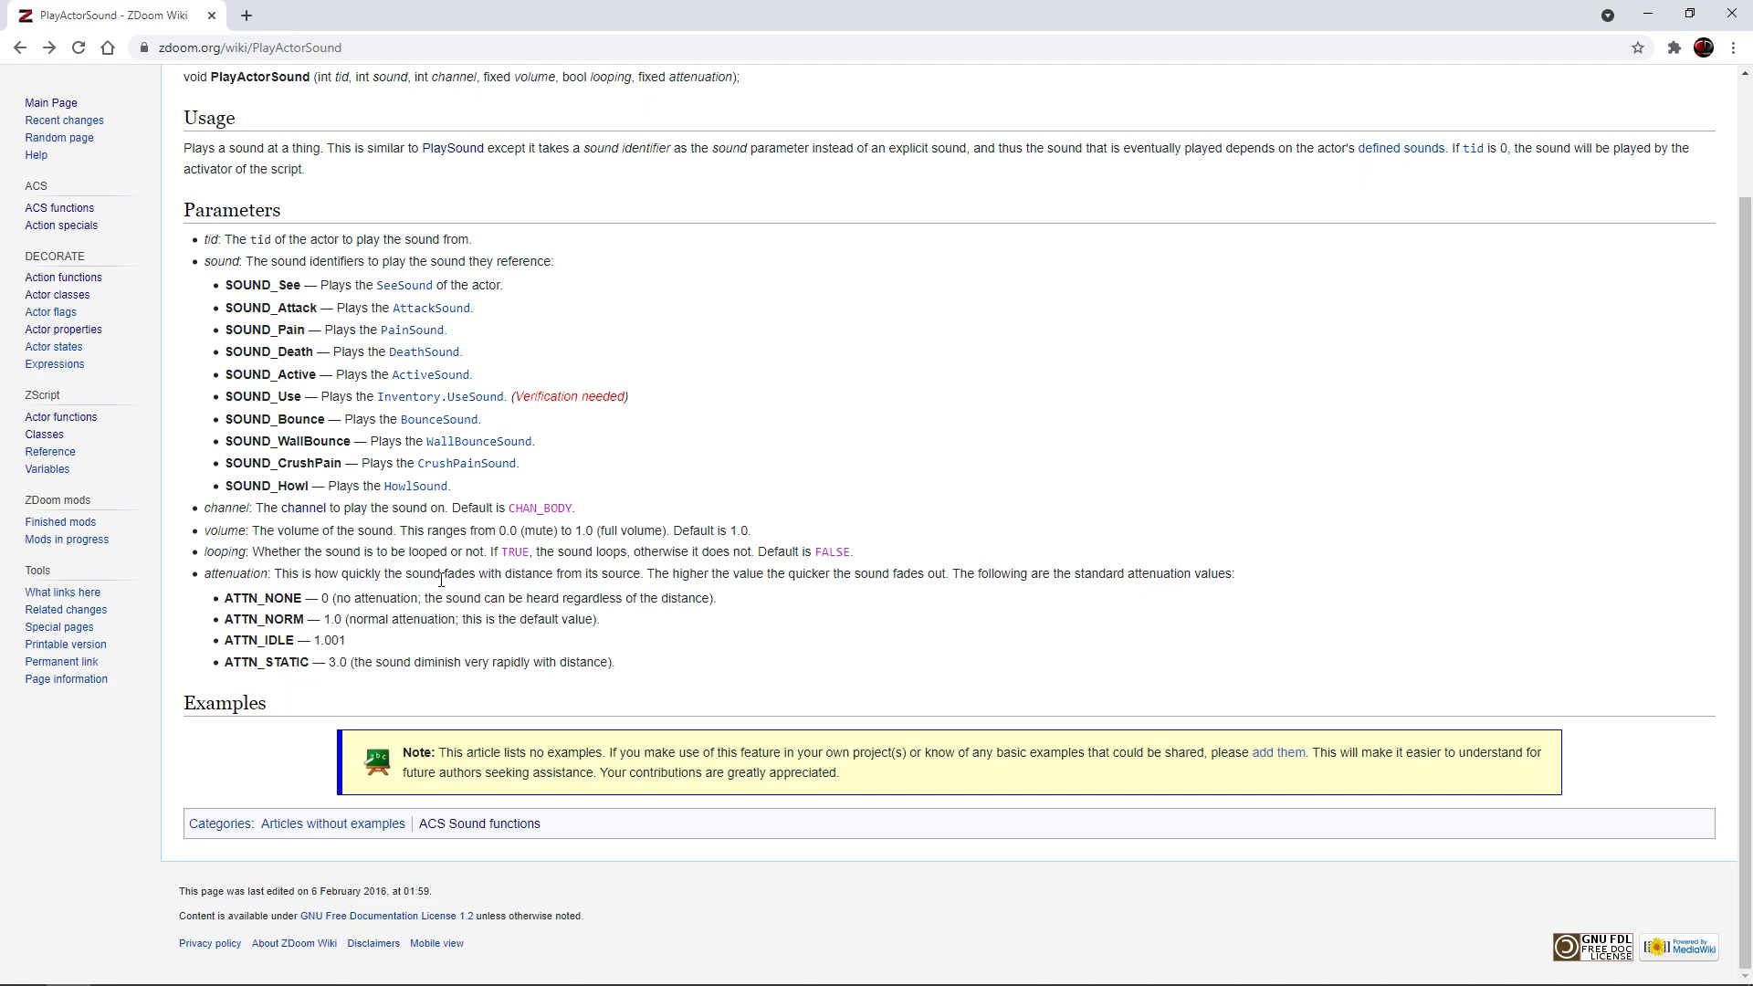
{"action": "double_click", "coordinate": [235, 604]}
{"action": "key", "text": "ctrl+c"}
Back in the map's script editor, insert ATTN_NONE as the attenuation argument, end the PlayActorSound call with a semicolon and compile the script
{"action": "key", "text": "alt+Tab"}
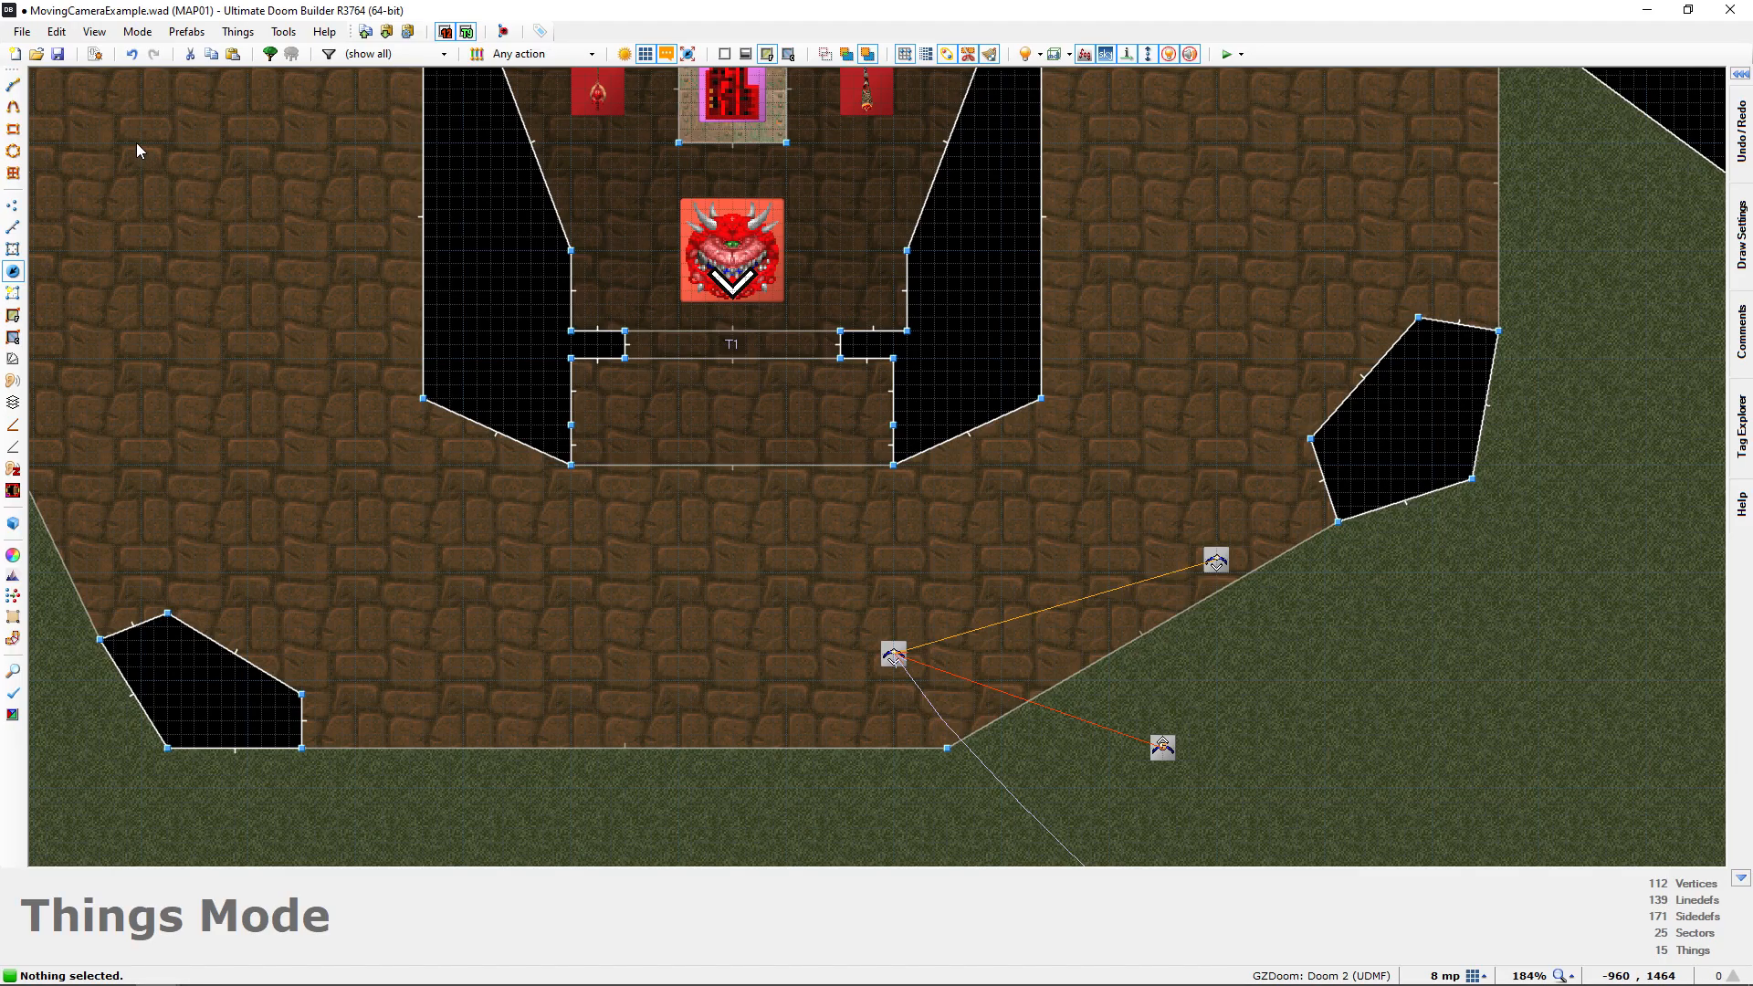
{"action": "left_click", "coordinate": [101, 56]}
{"action": "key", "text": "ctrl+v"}
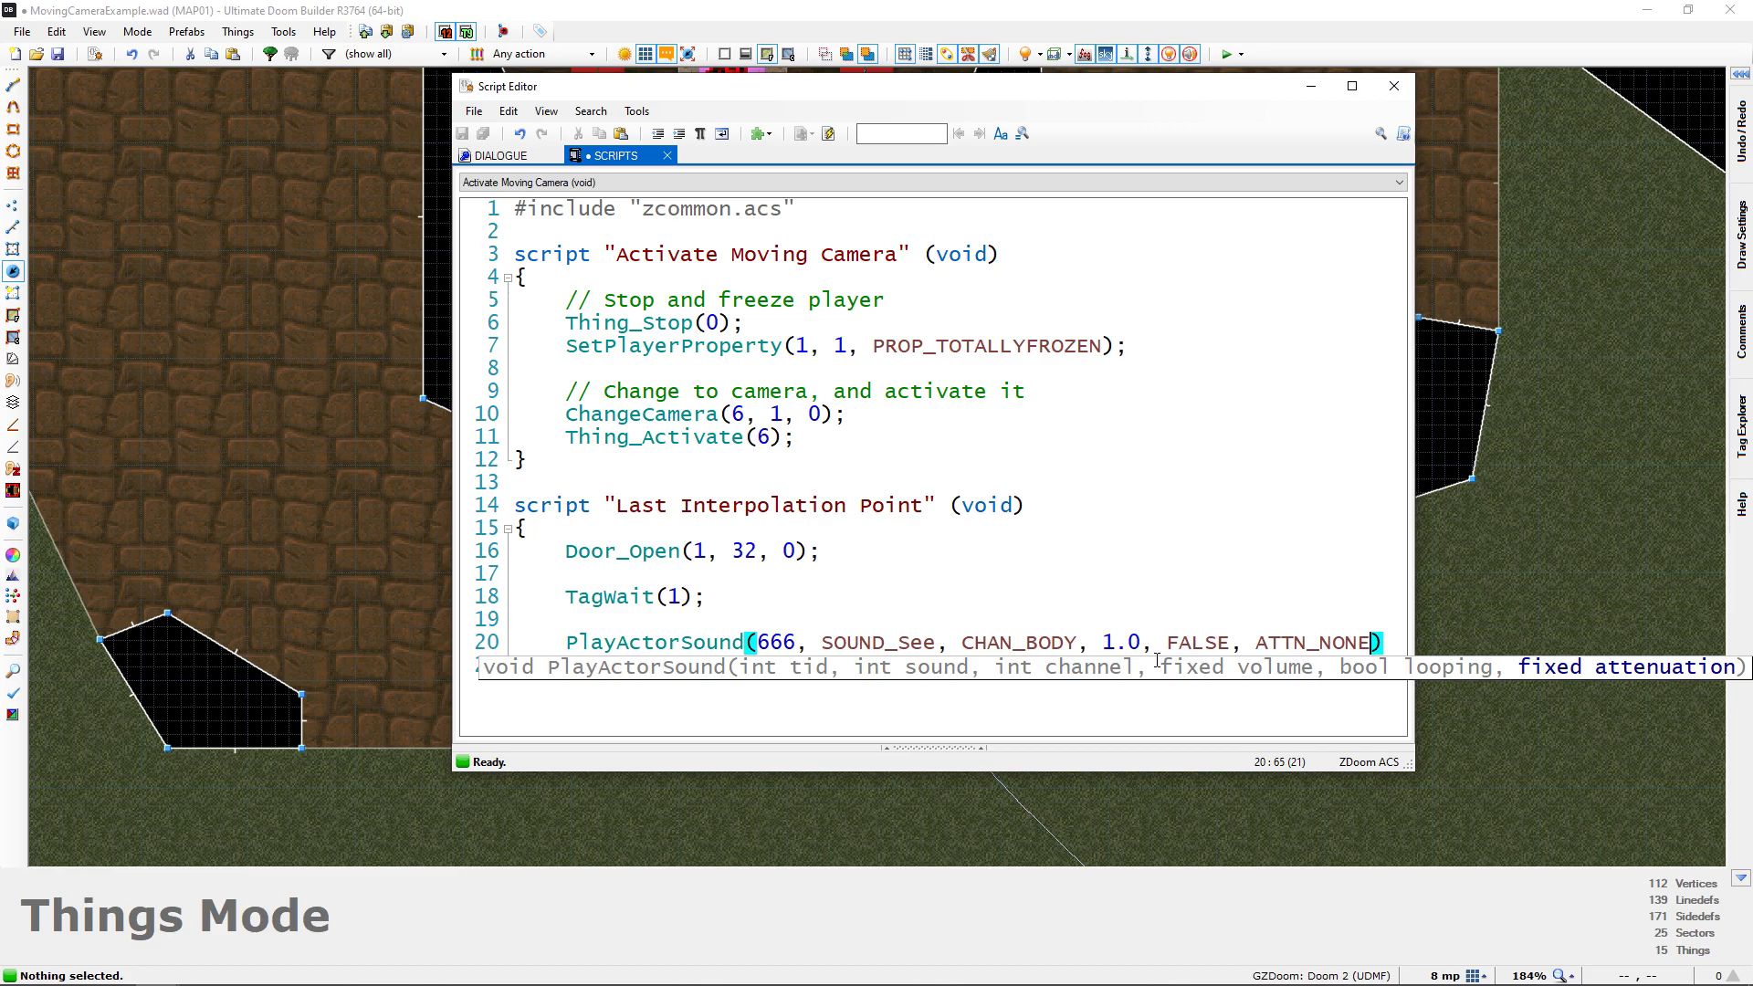
{"action": "type", "text": ";"}
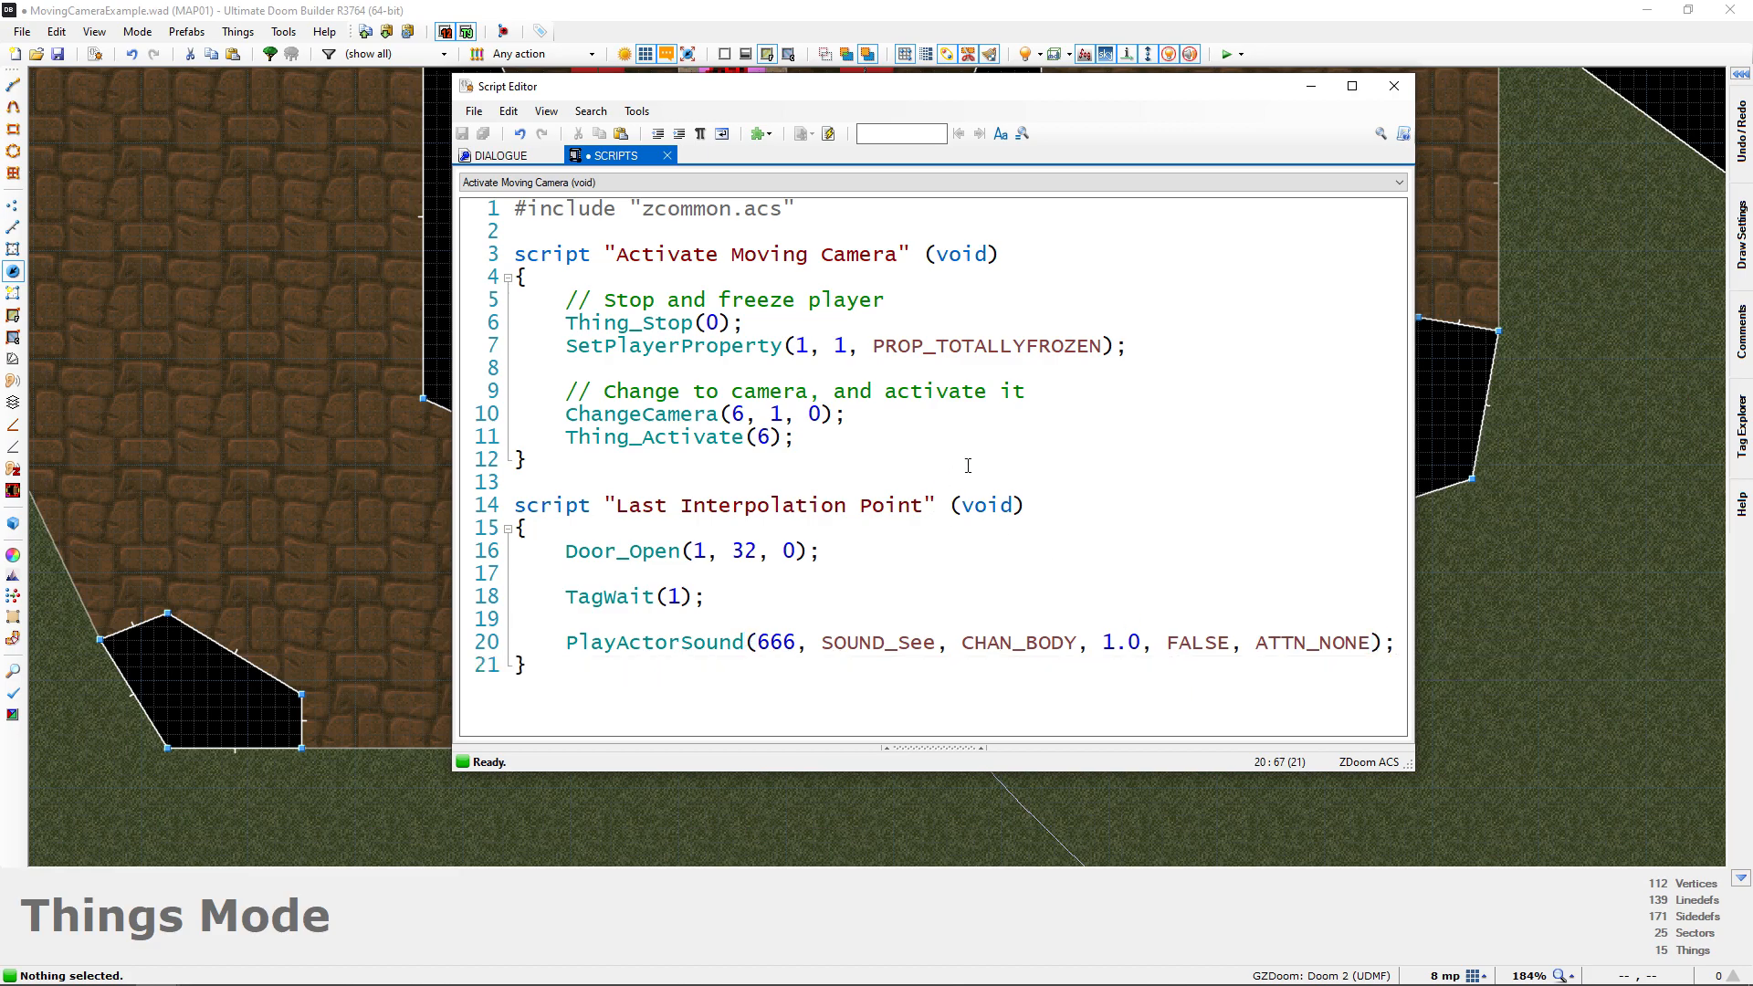
{"action": "left_click", "coordinate": [828, 134]}
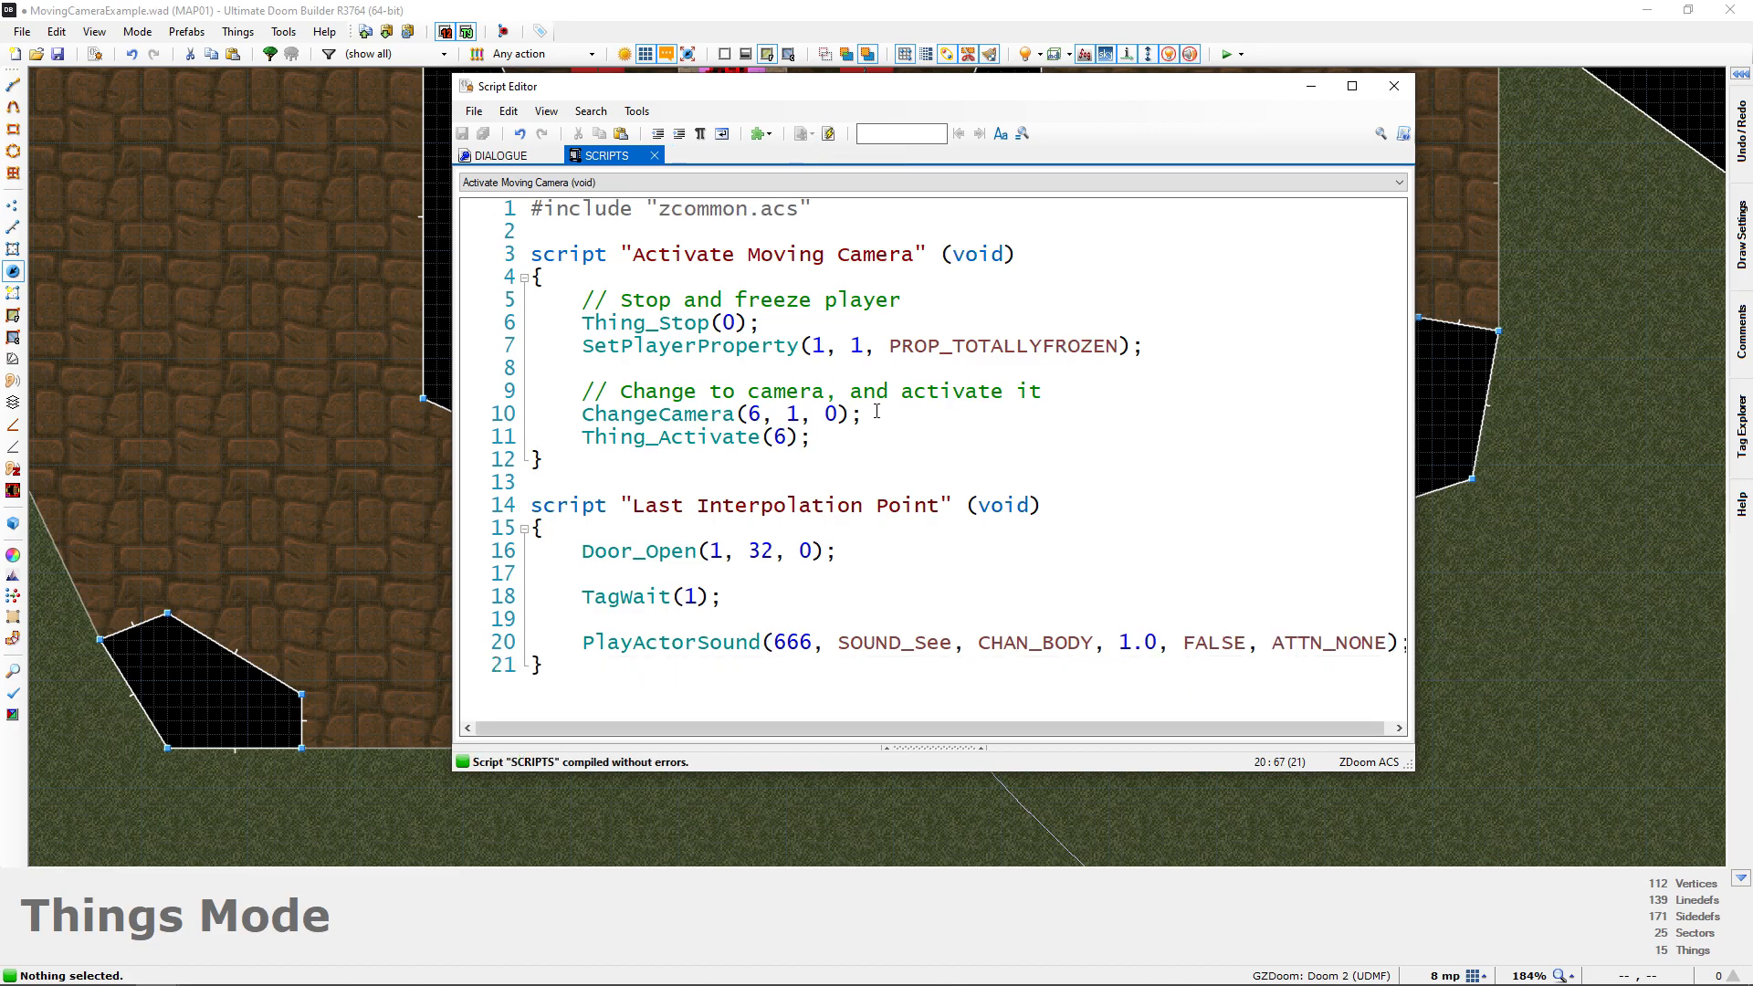
Add an empty line below the PlayActorSound call and review the door, wait and sound lines of the script
{"action": "key", "text": "Return"}
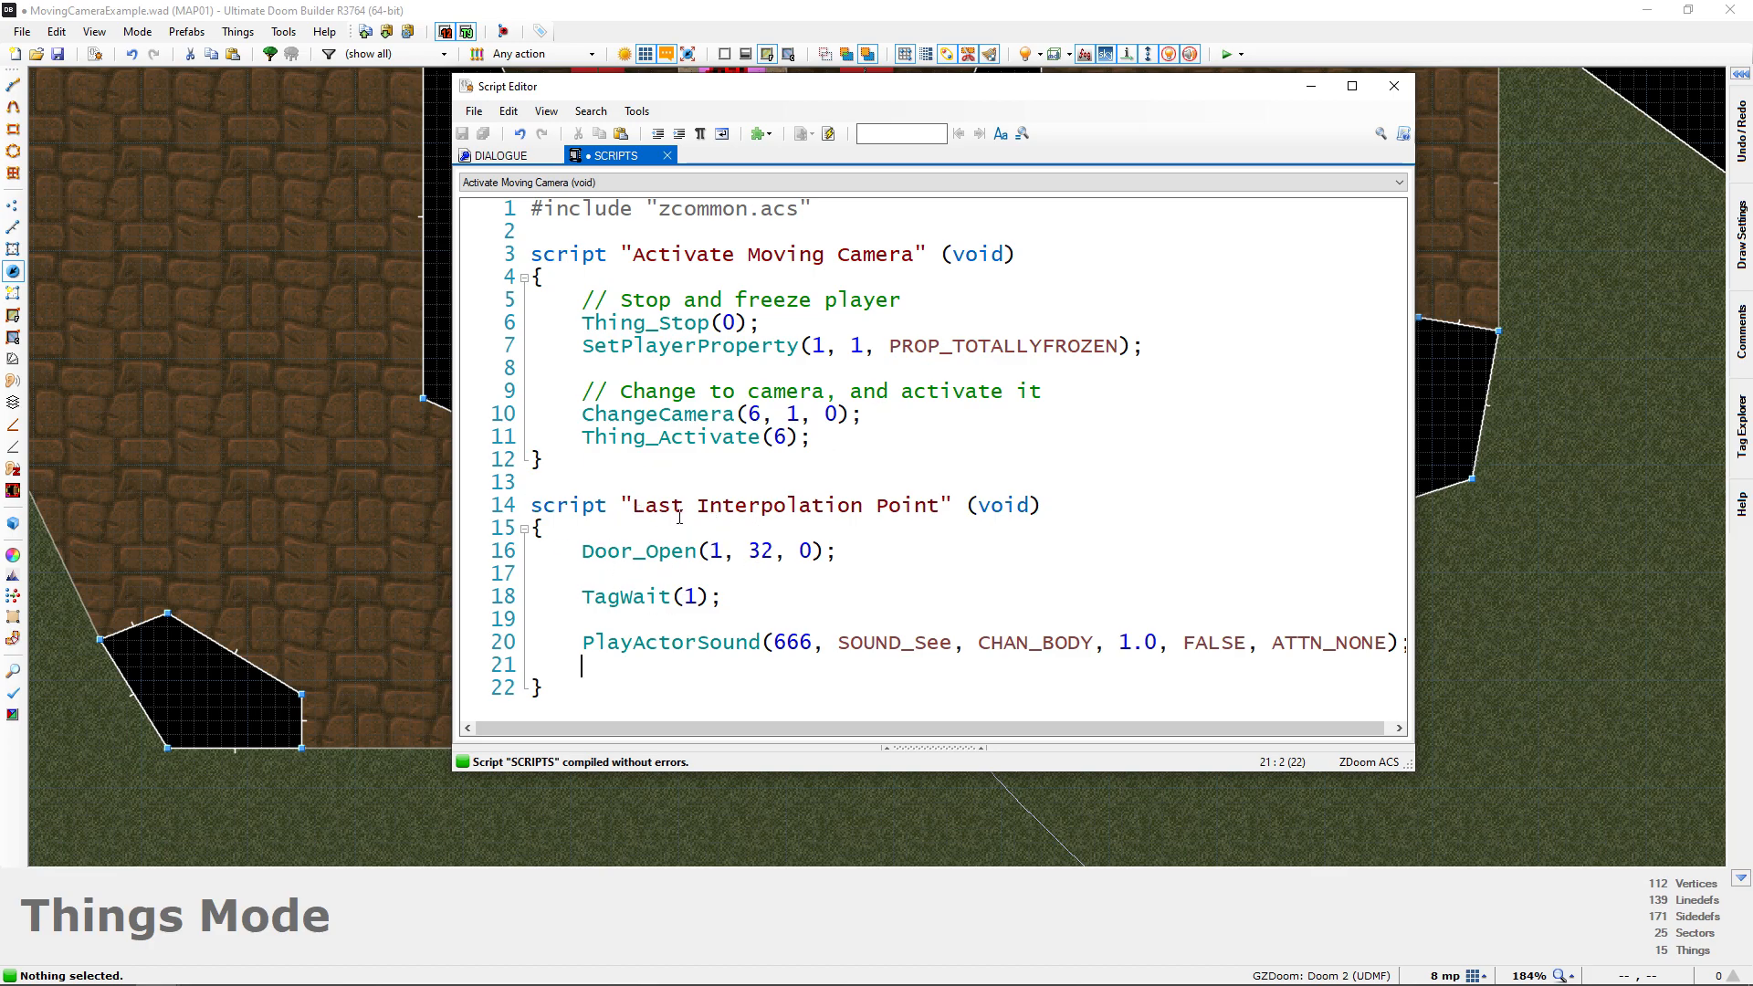
{"action": "left_click_drag", "start_coordinate": [583, 551], "coordinate": [839, 551]}
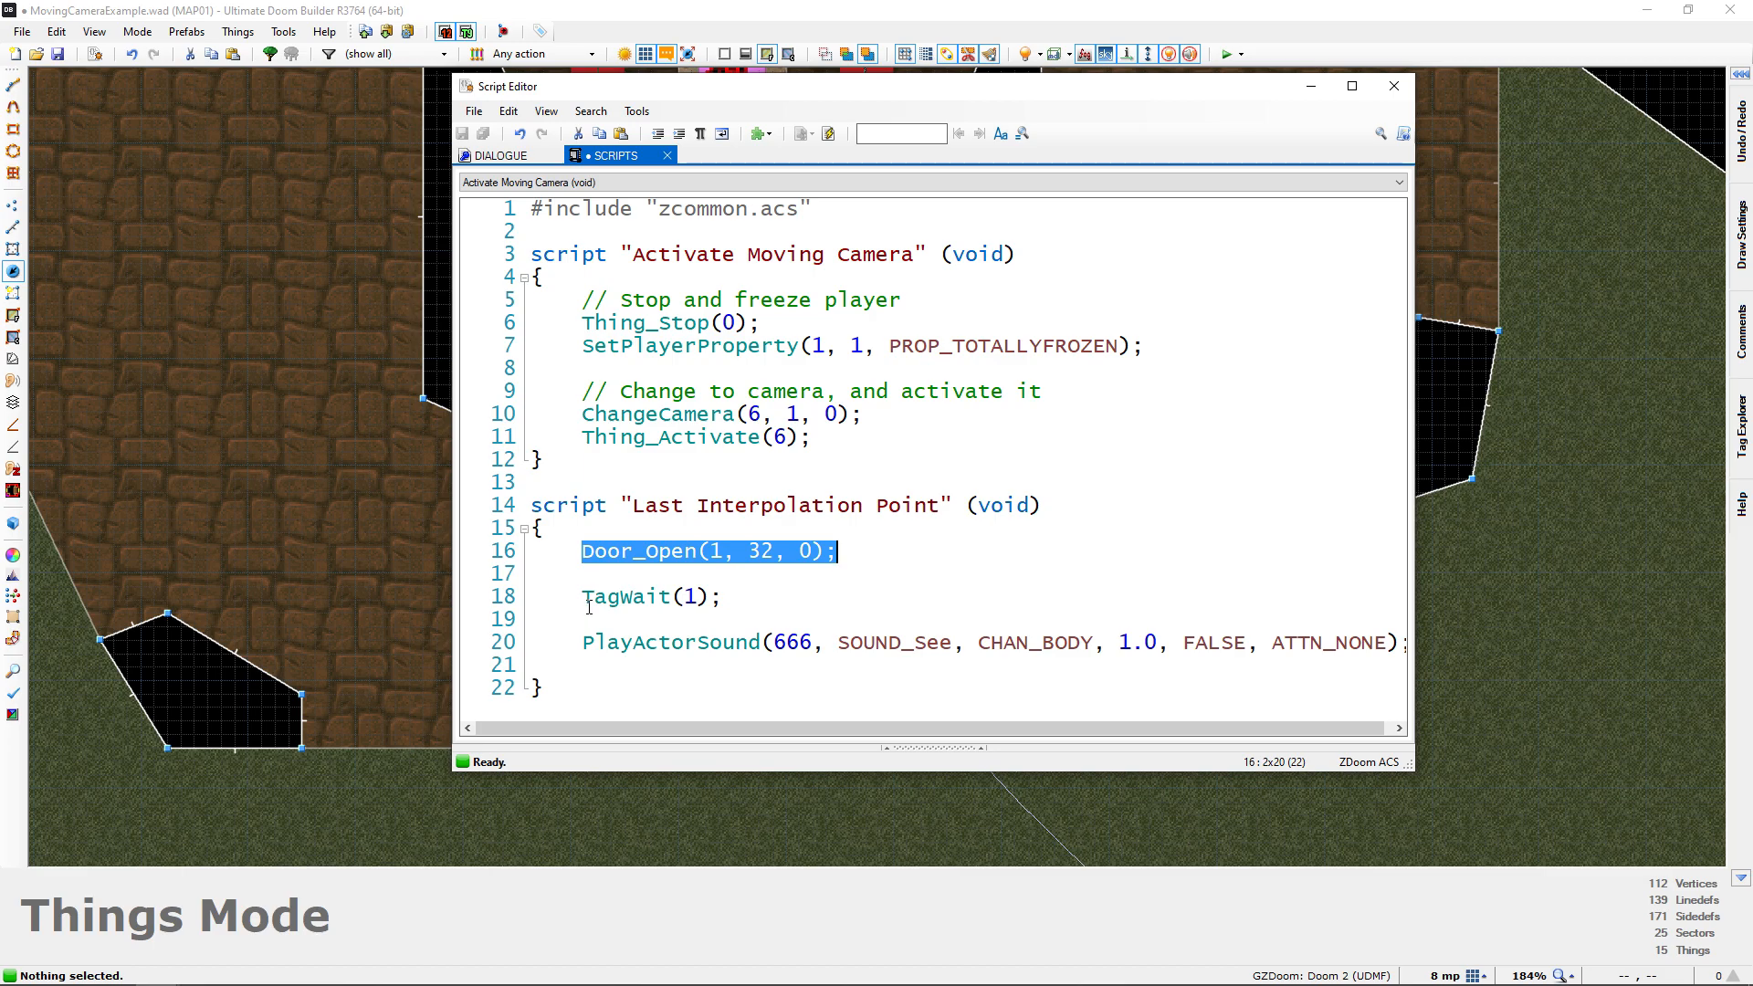
{"action": "left_click_drag", "start_coordinate": [584, 598], "coordinate": [722, 599]}
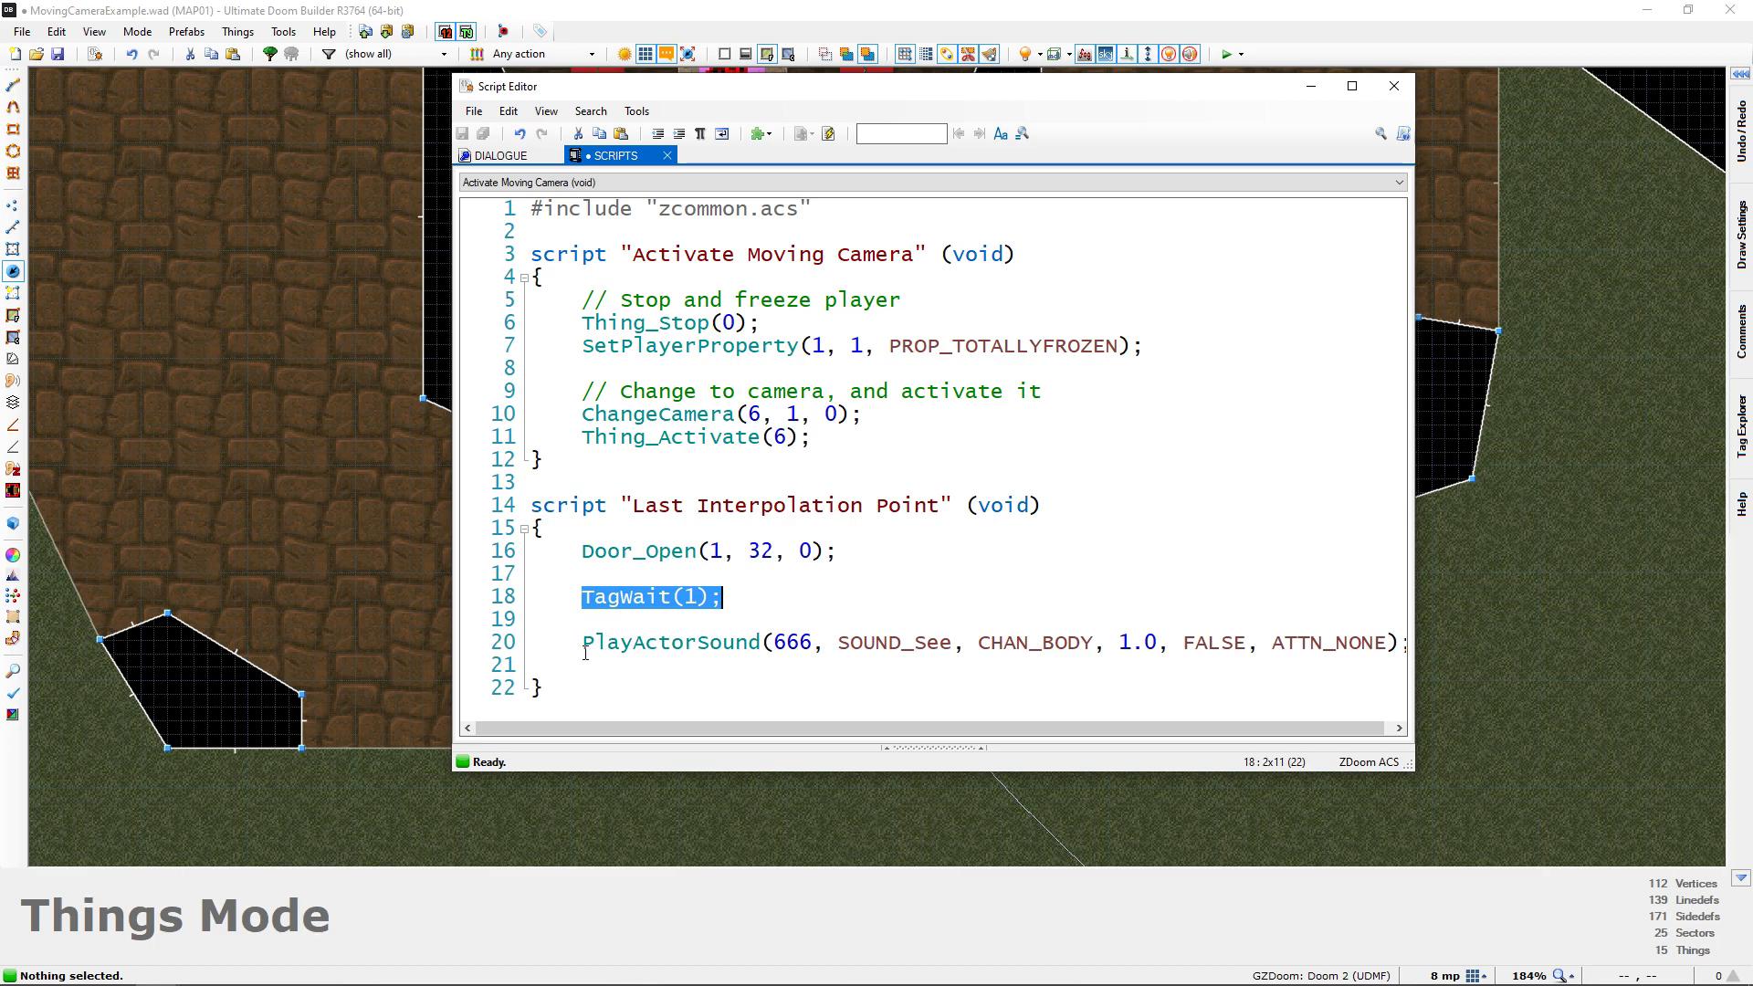
{"action": "left_click_drag", "start_coordinate": [583, 644], "coordinate": [1057, 645]}
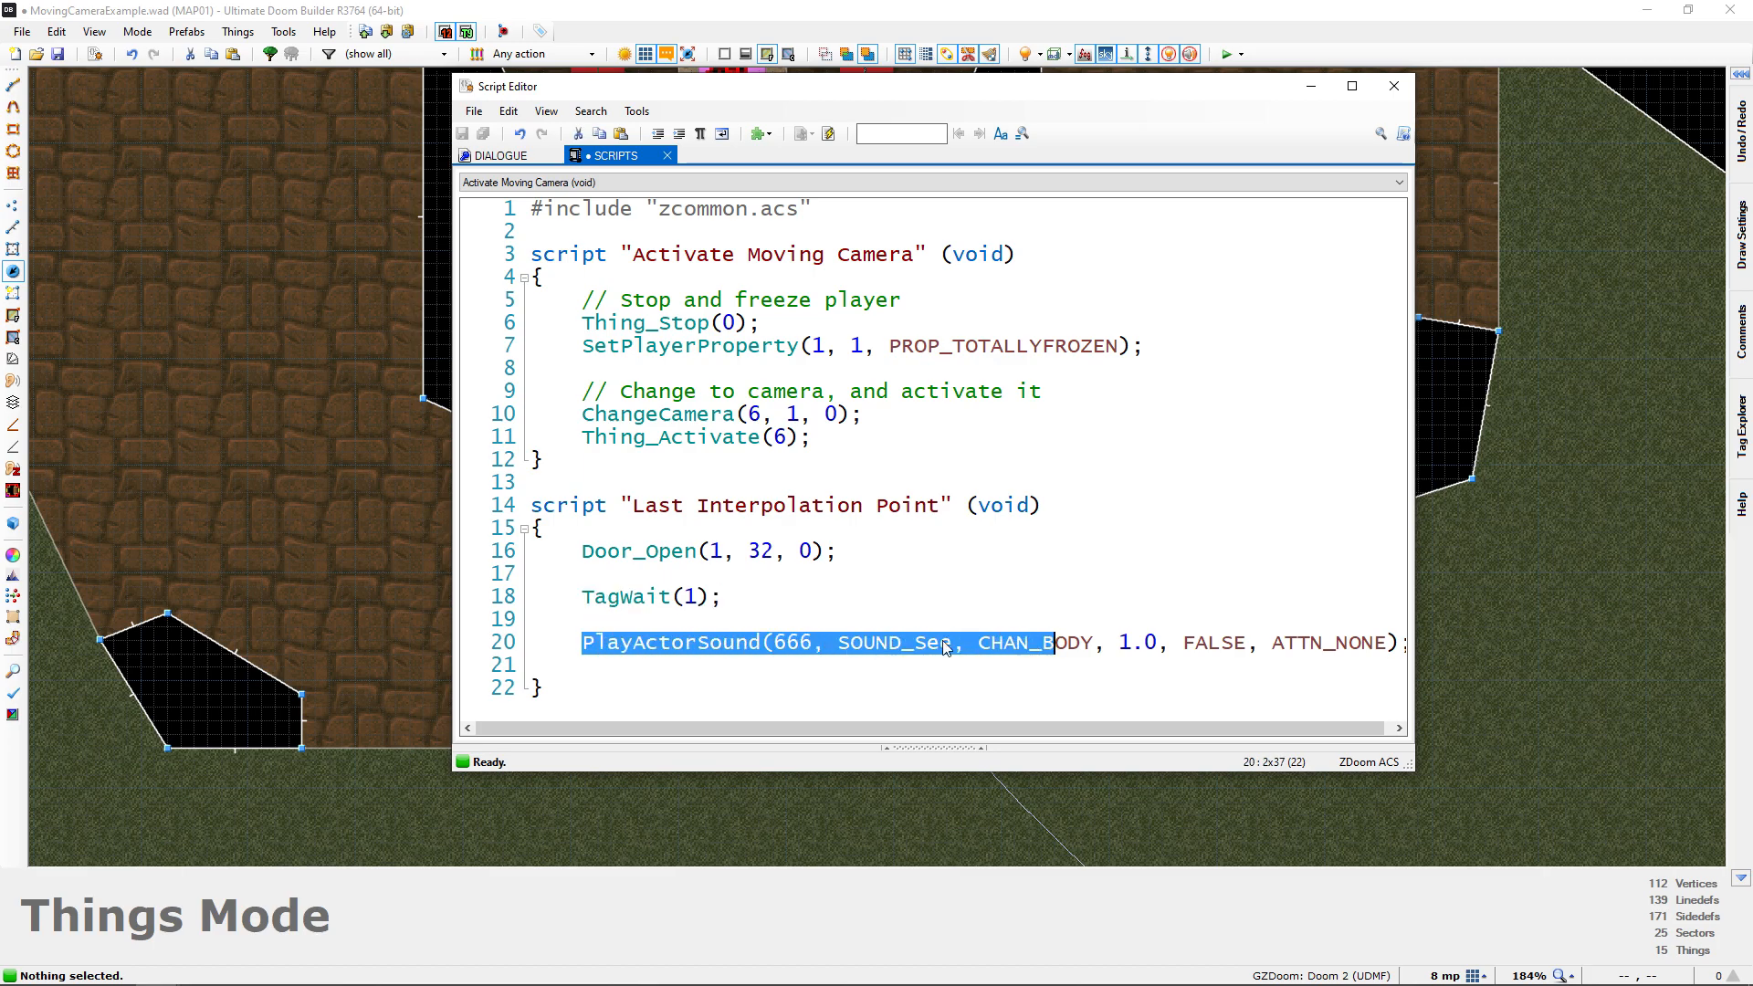
{"action": "left_click", "coordinate": [664, 676]}
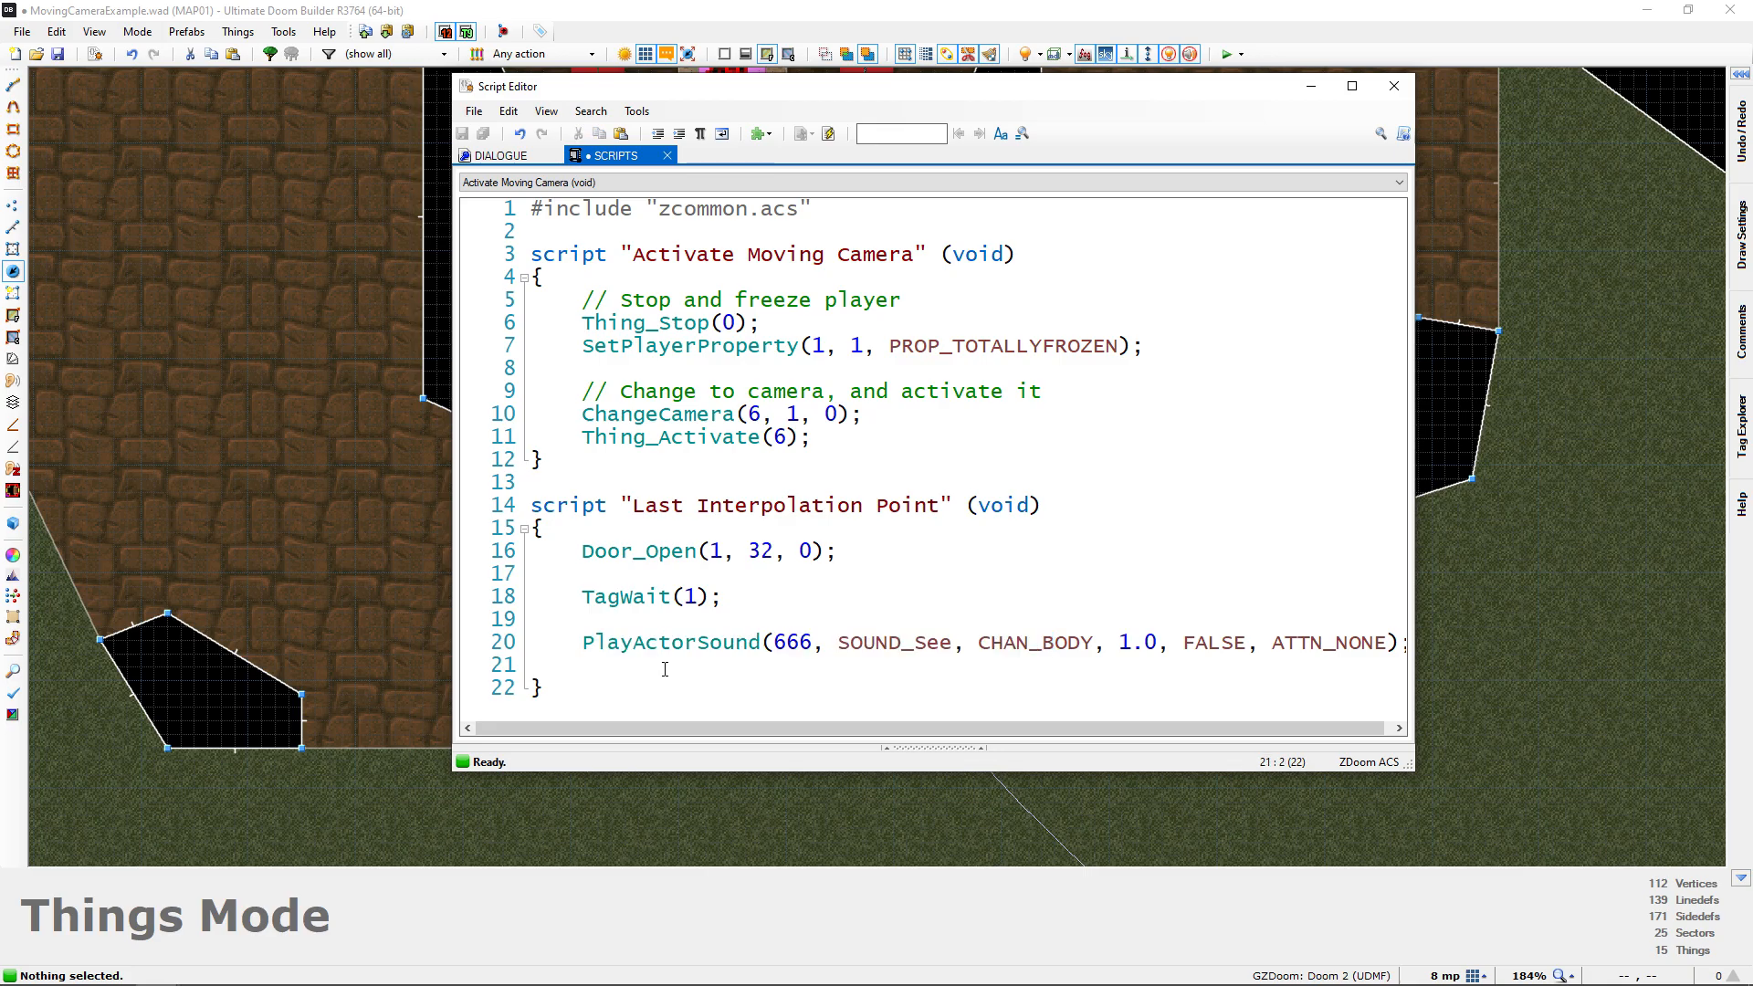
Close the script editor and check the patrol point's tag in the map's indoor room
{"action": "left_click", "coordinate": [1397, 87]}
{"action": "scroll", "coordinate": [886, 484], "scroll_direction": "down", "scroll_amount": 2}
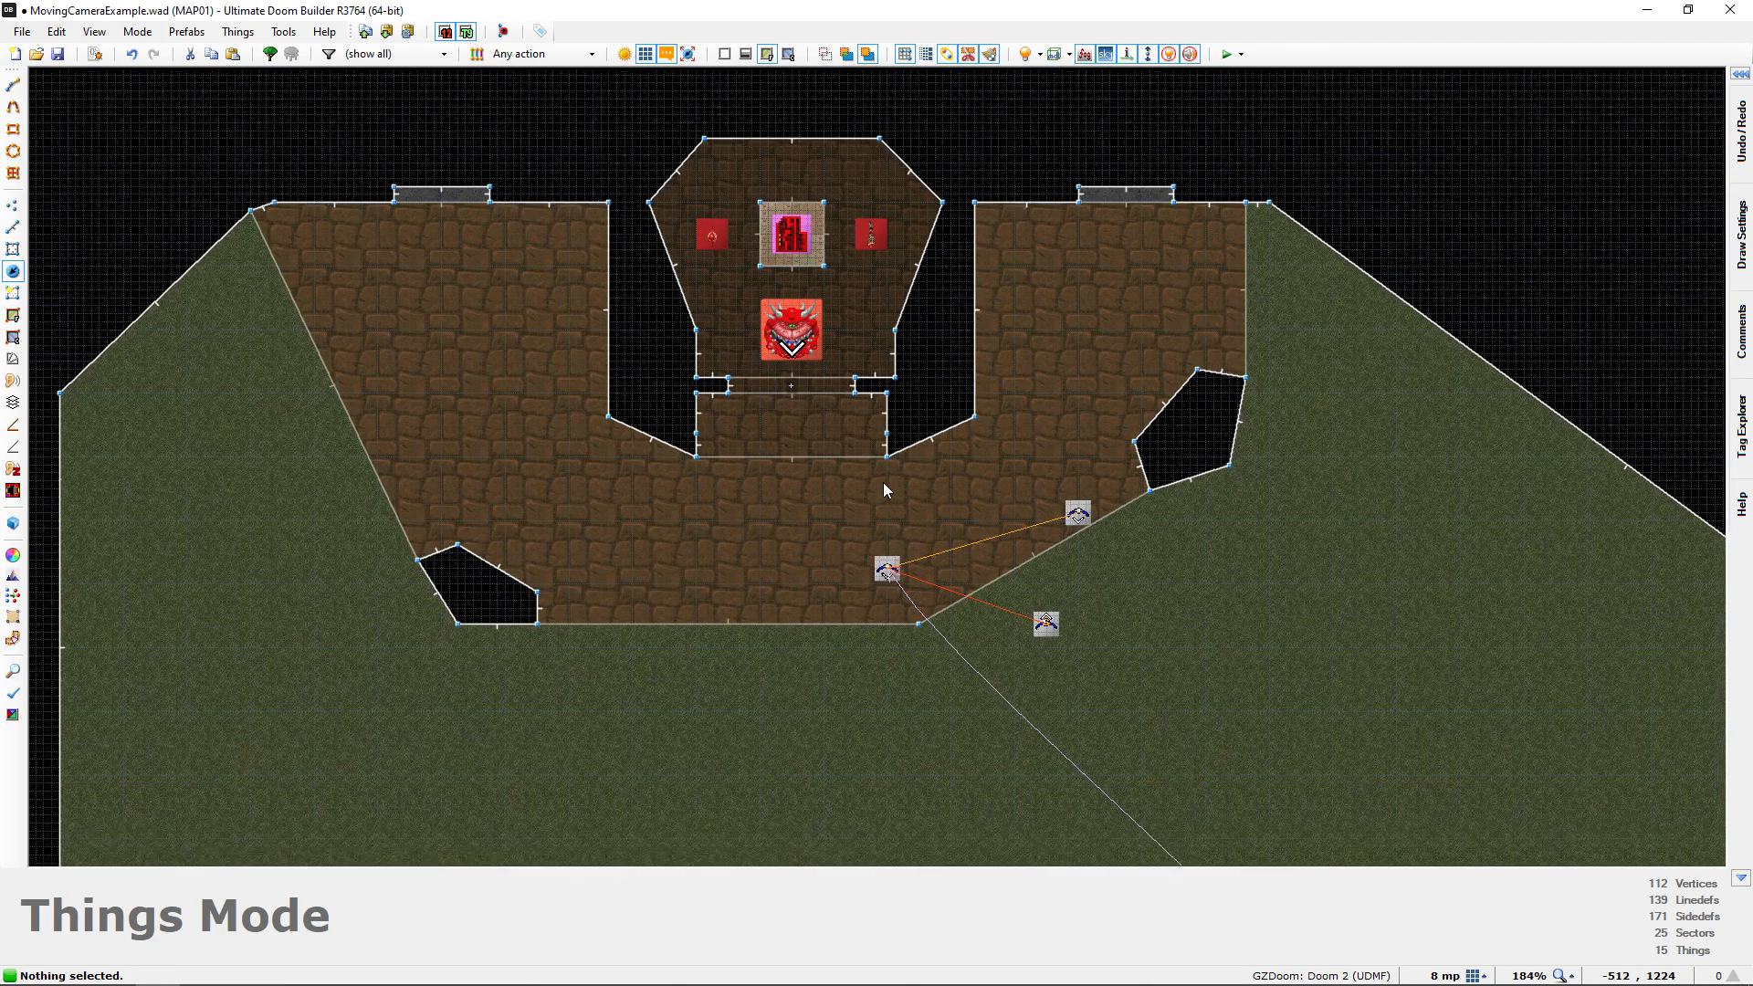
{"action": "middle_click_drag", "start_coordinate": [885, 493], "coordinate": [845, 343]}
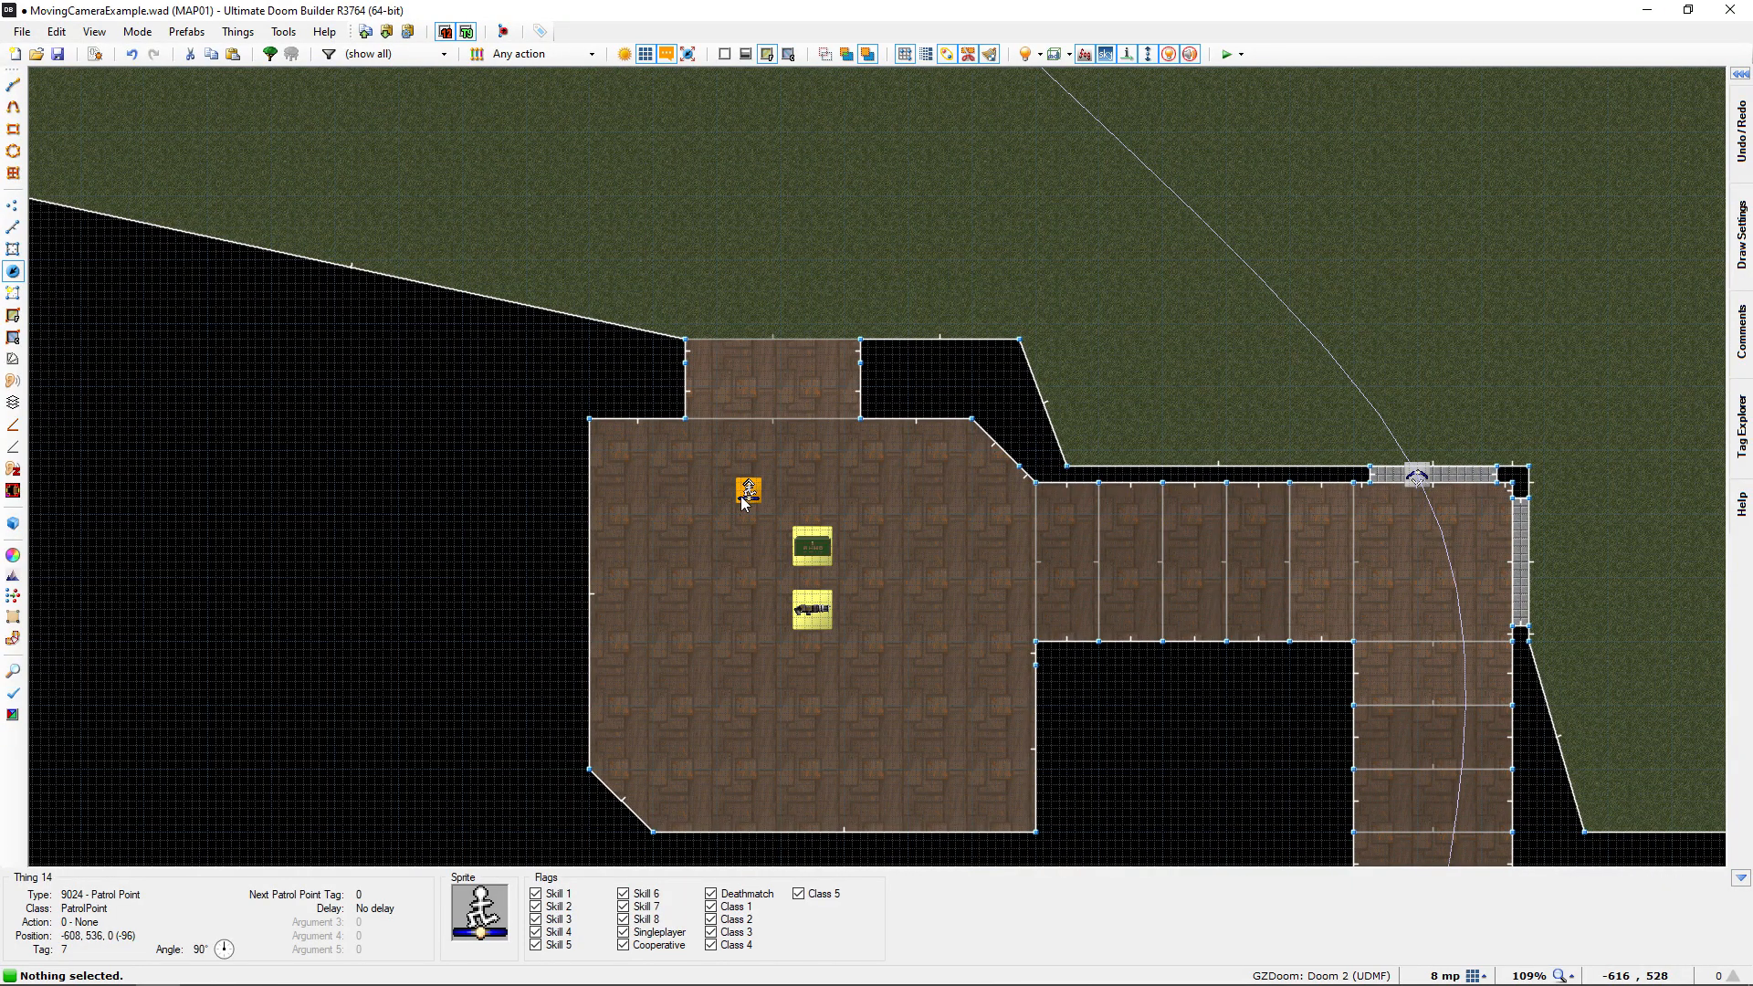
{"action": "middle_click_drag", "start_coordinate": [755, 317], "coordinate": [700, 443]}
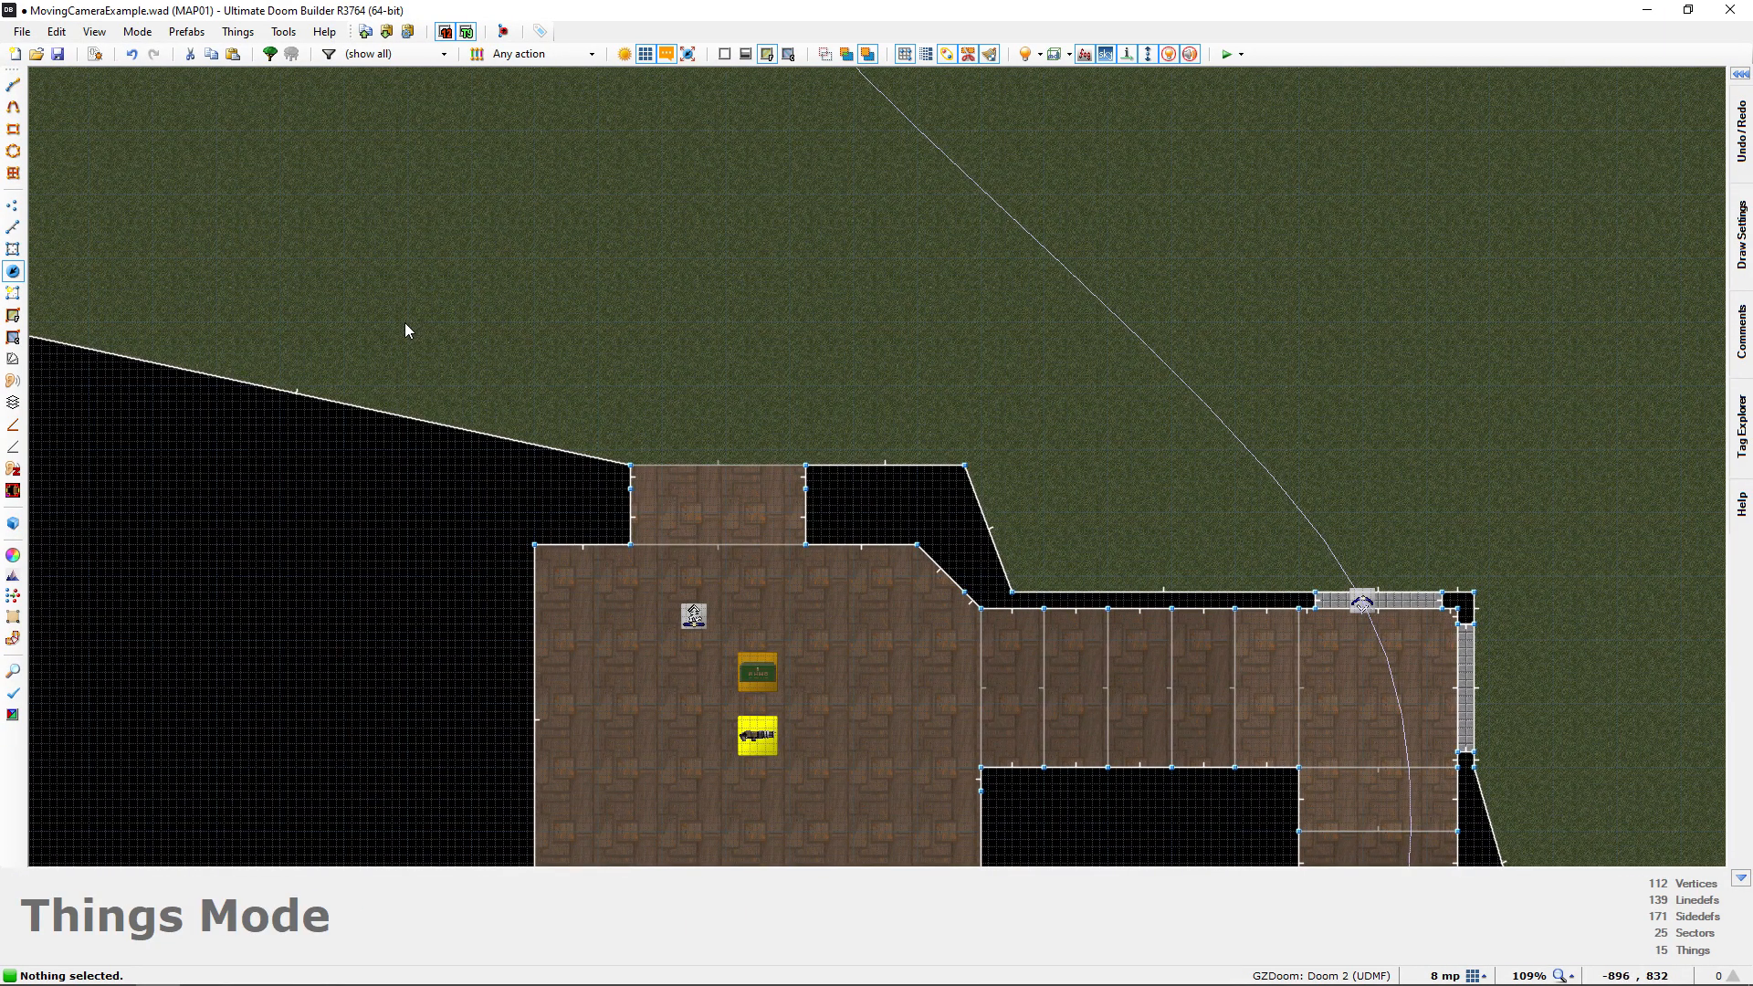
Reopen the script editor and start a Thing_SetGoal call below PlayActorSound with 666 as the tid
{"action": "left_click", "coordinate": [96, 54]}
{"action": "scroll", "coordinate": [639, 528], "scroll_direction": "up", "scroll_amount": 7, "text": "ctrl"}
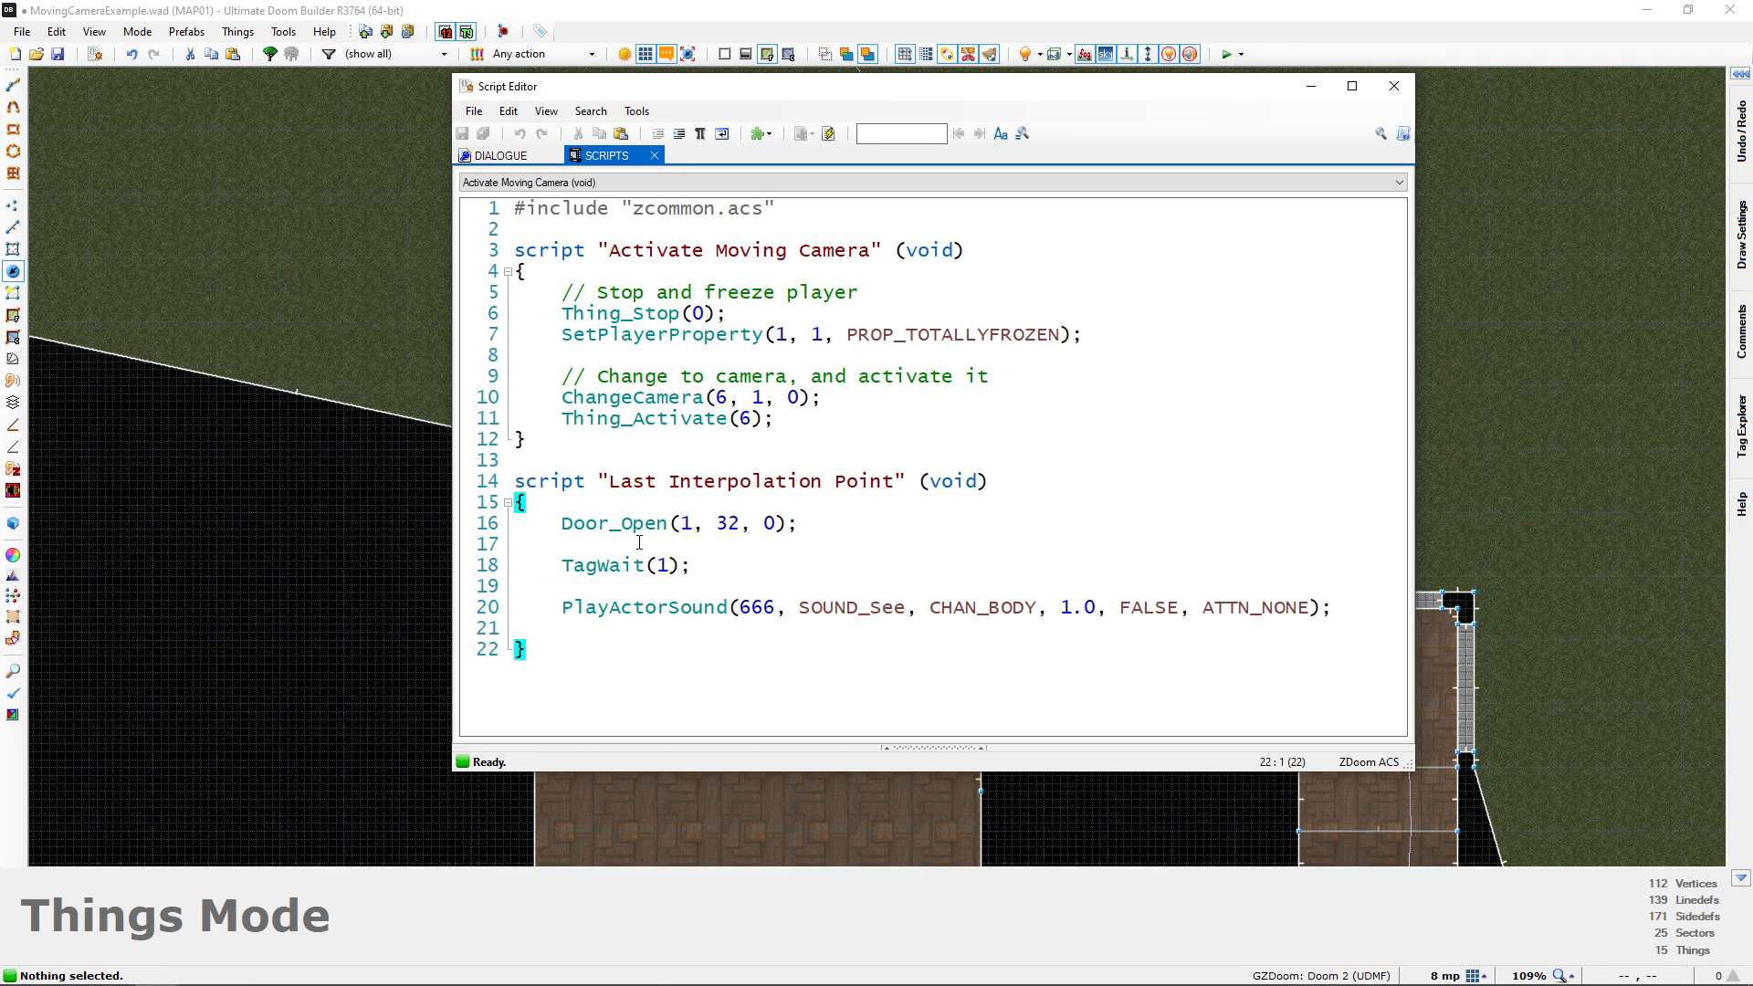
{"action": "scroll", "coordinate": [662, 546], "scroll_direction": "up", "scroll_amount": 2, "text": "ctrl"}
{"action": "left_click", "coordinate": [661, 659]}
{"action": "key", "text": "Tab"}
{"action": "type", "text": "Thing_S"}
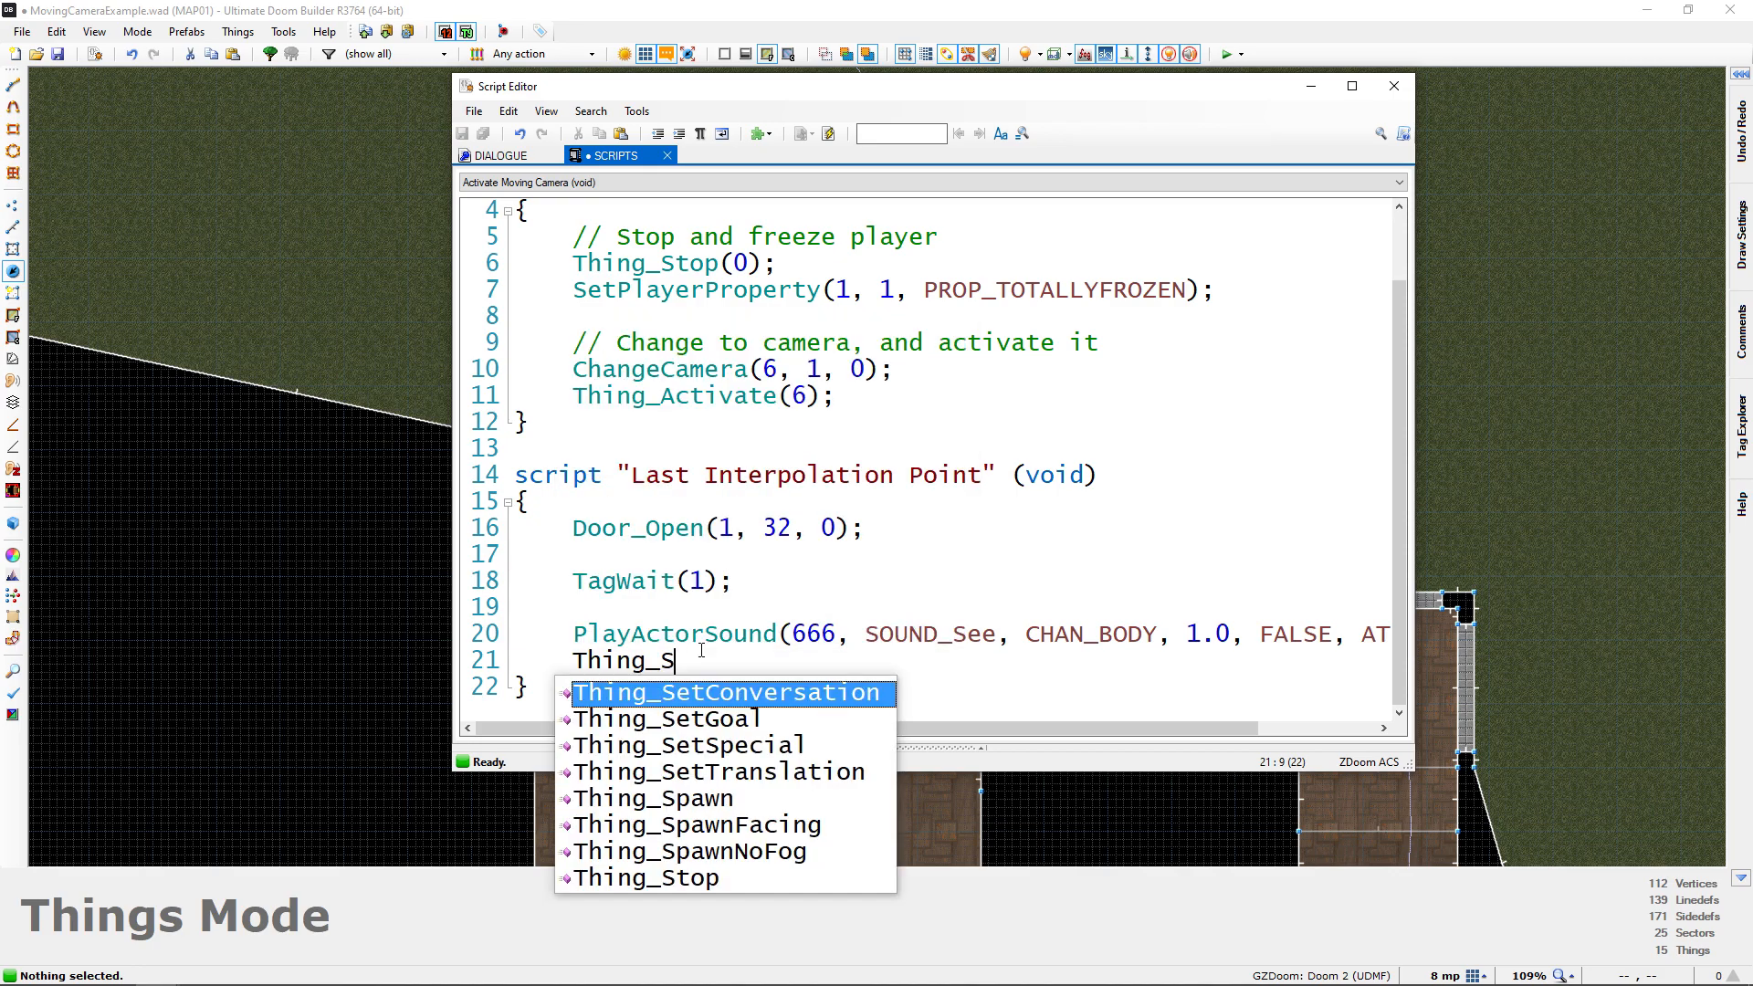
{"action": "type", "text": "etGoal("}
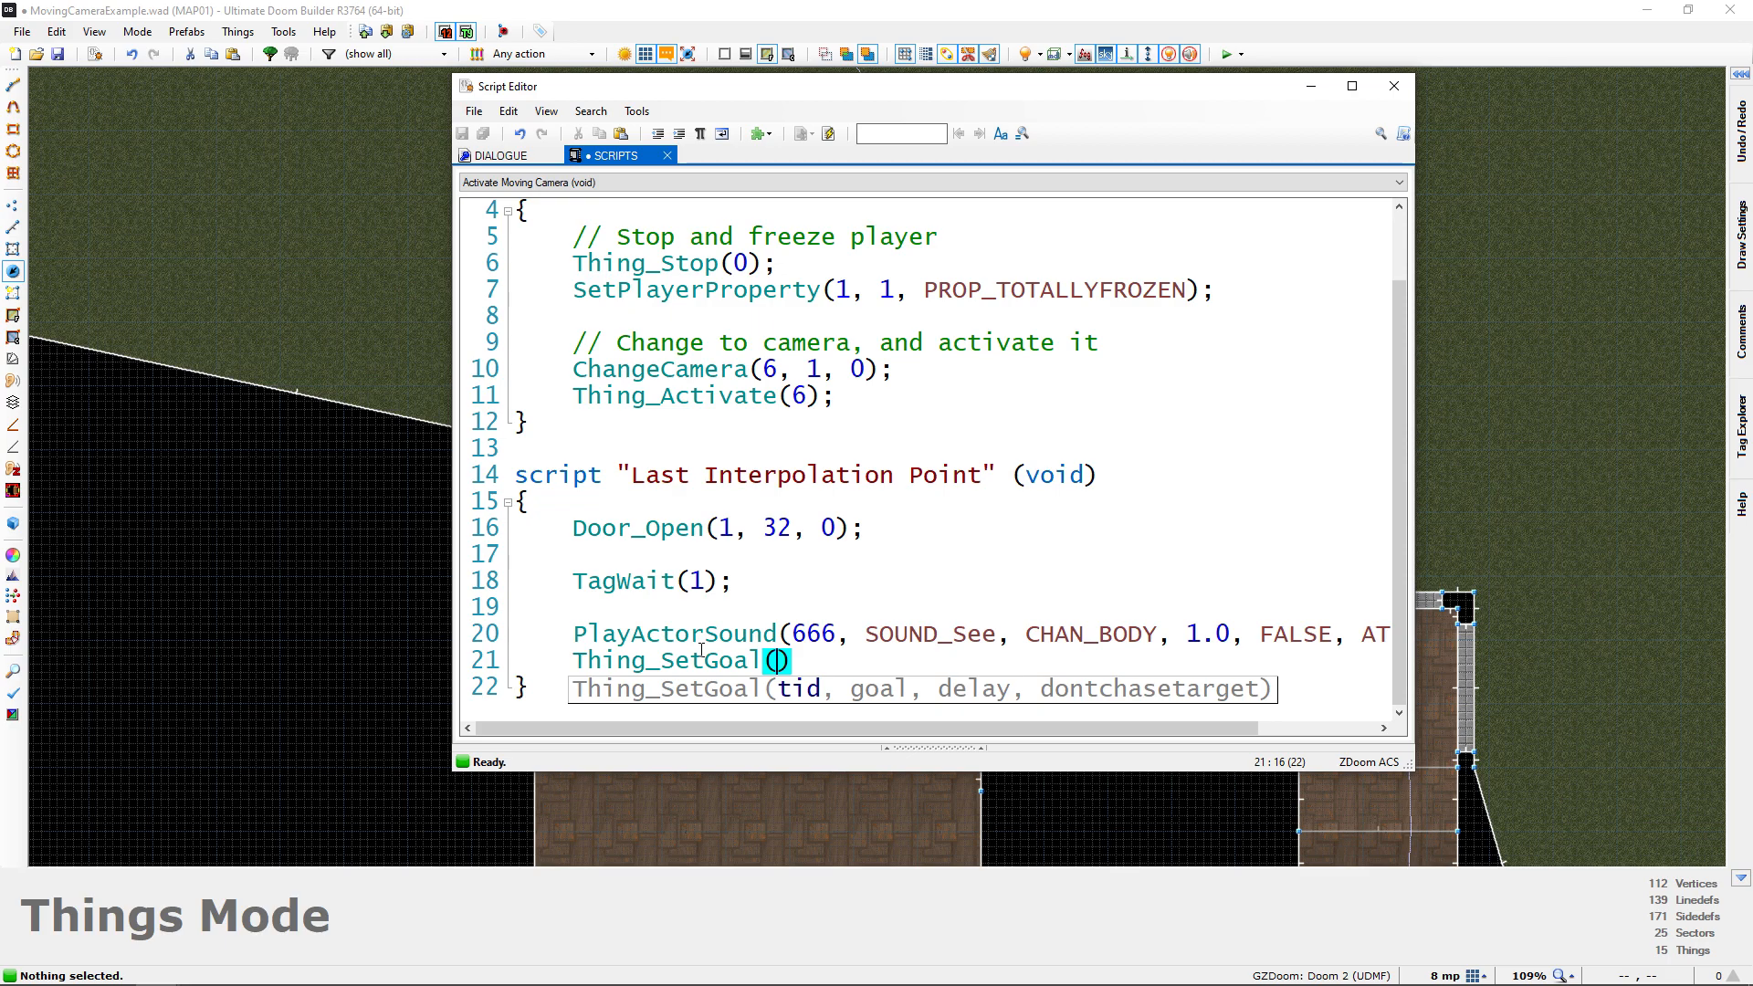
{"action": "type", "text": "666,"}
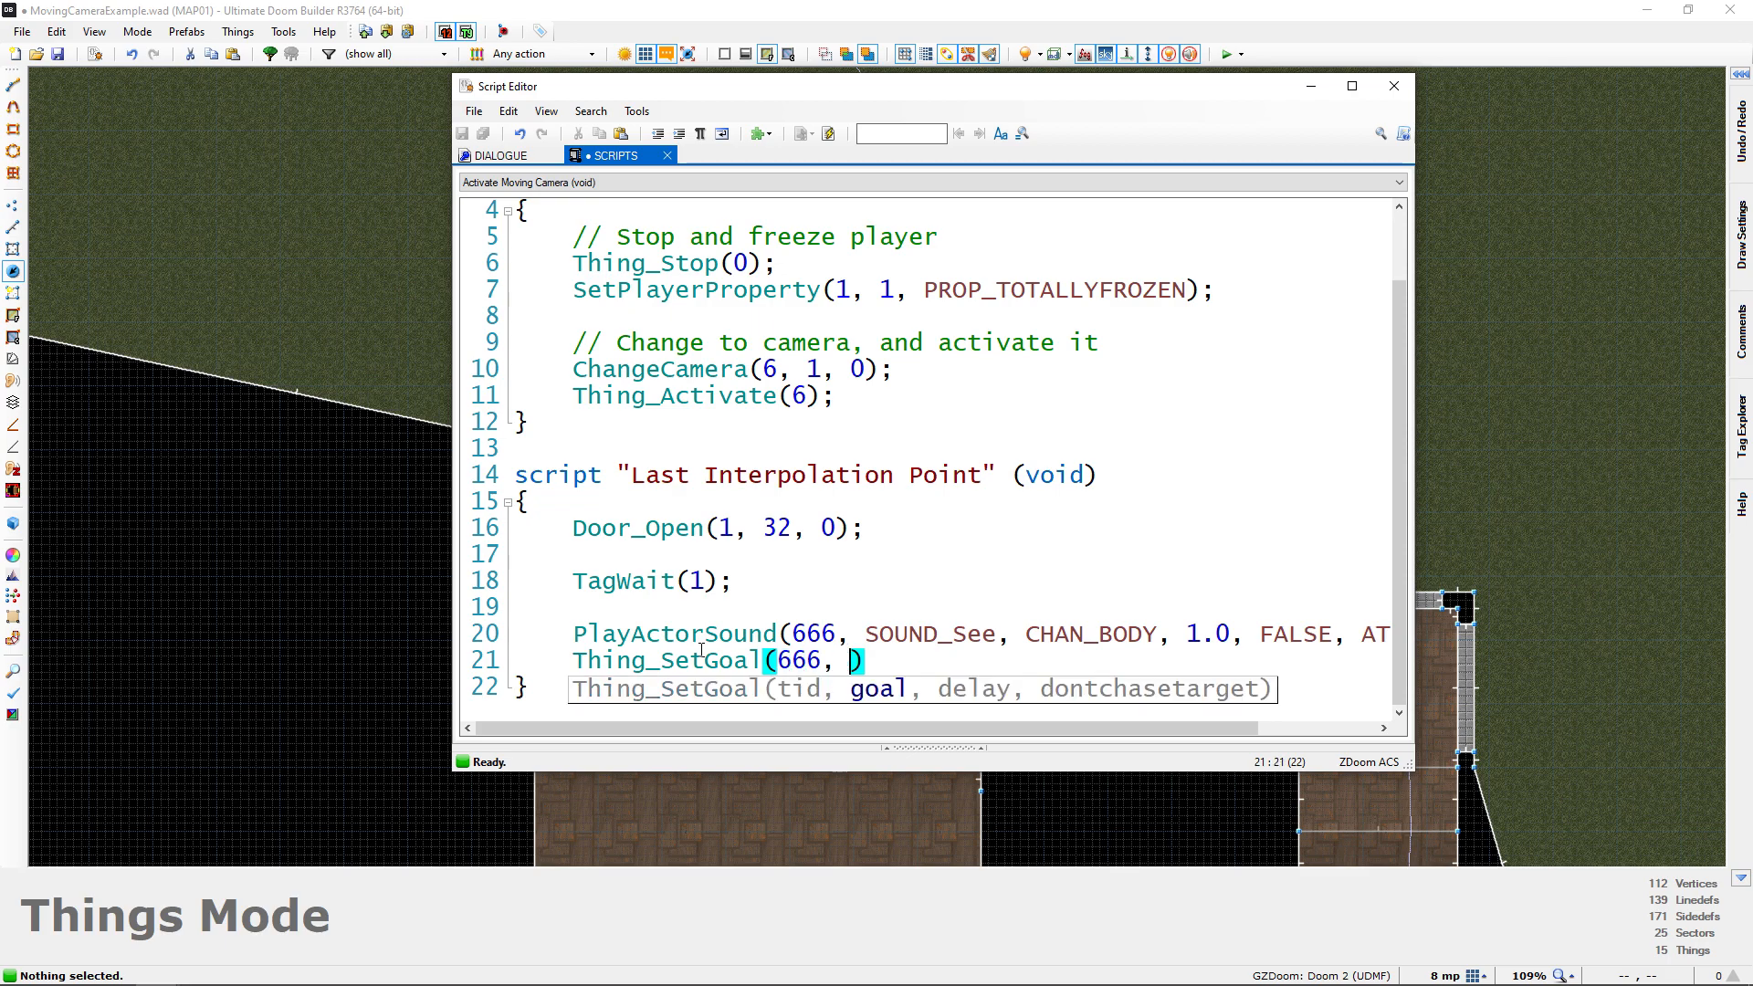
Move the script editor window aside and continue the Thing_SetGoal call with goal 7 and delay 0
{"action": "left_click_drag", "start_coordinate": [724, 86], "coordinate": [1123, 78]}
{"action": "left_click_drag", "start_coordinate": [1230, 86], "coordinate": [816, 57]}
{"action": "type", "text": "7, "}
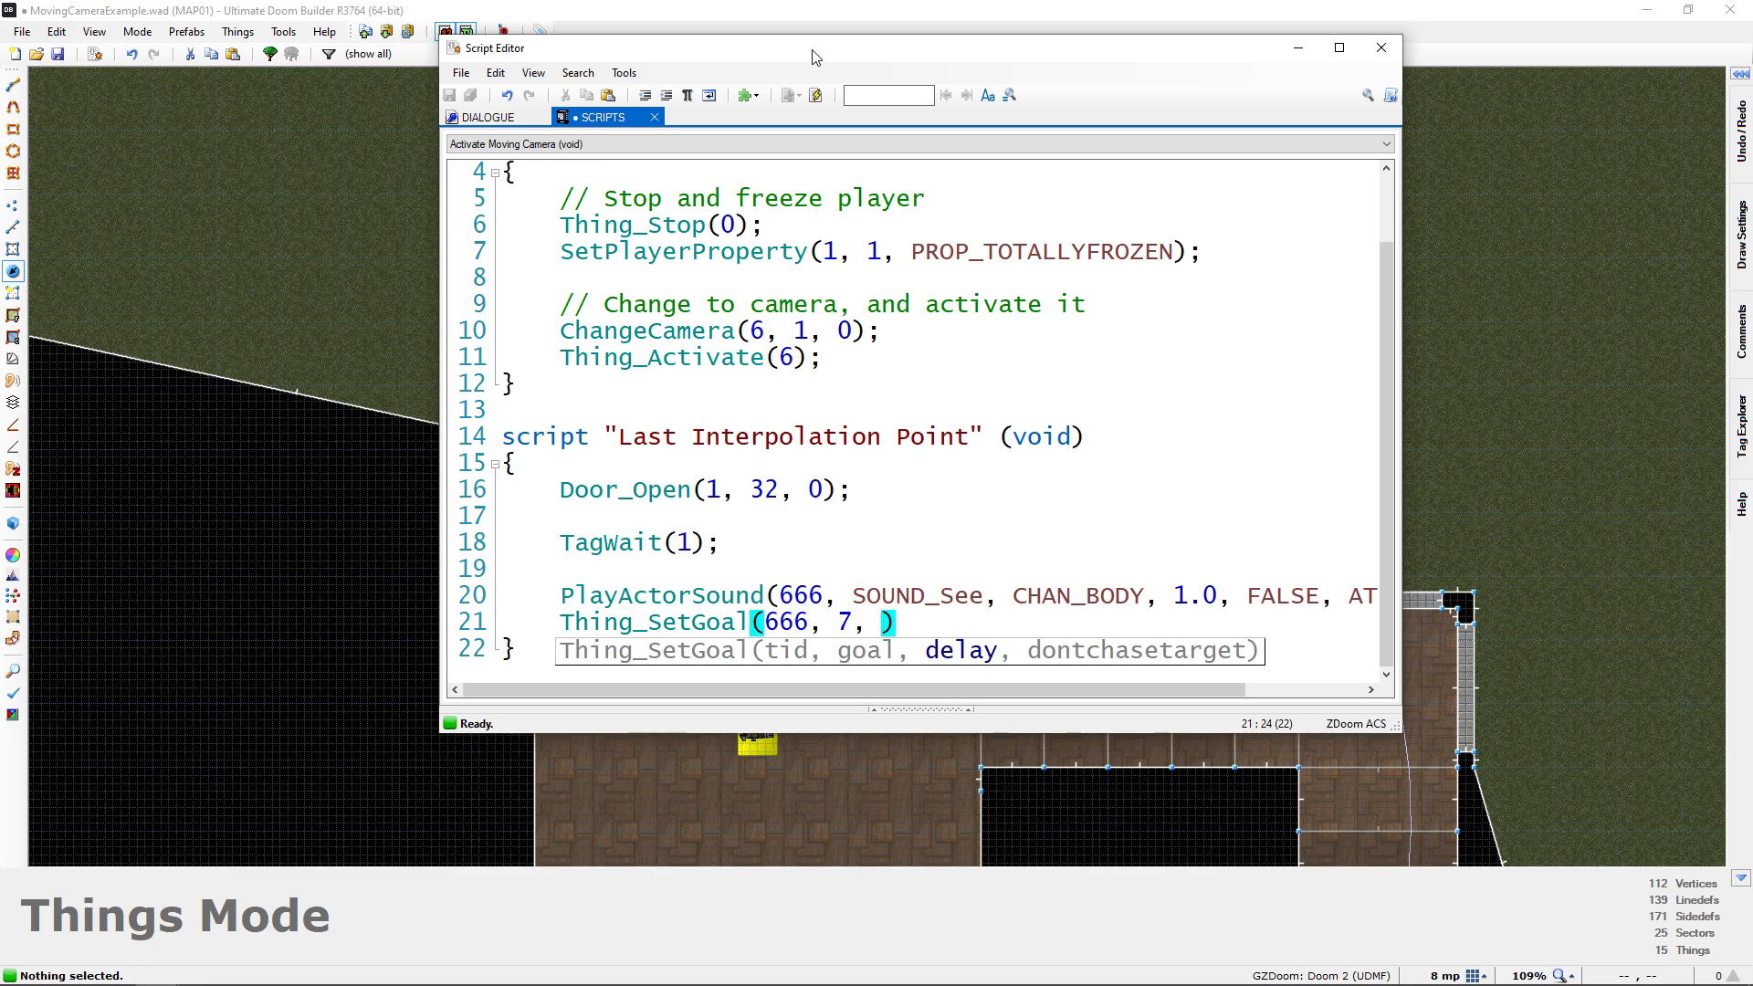
{"action": "type", "text": "0, 1"}
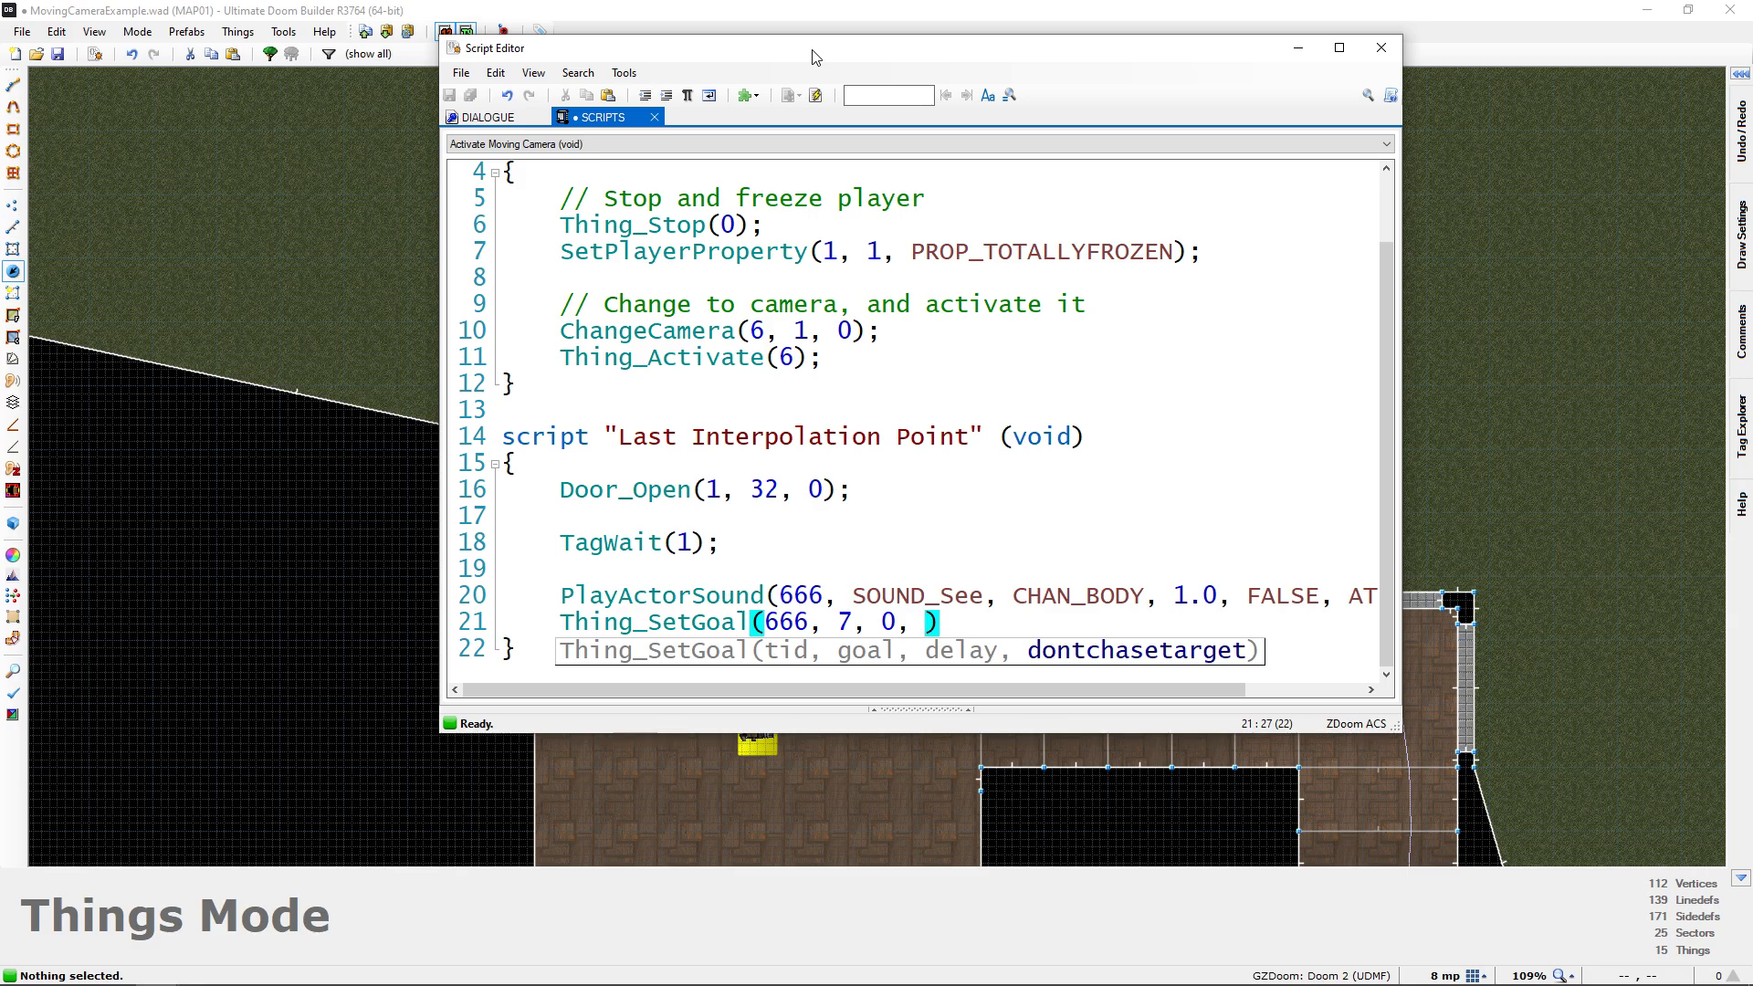
Complete the Thing_SetGoal call with 1 for dontchasetarget and a closing semicolon, compile the script and close the script editor
{"action": "type", "text": "1"}
{"action": "key", "text": "Right"}
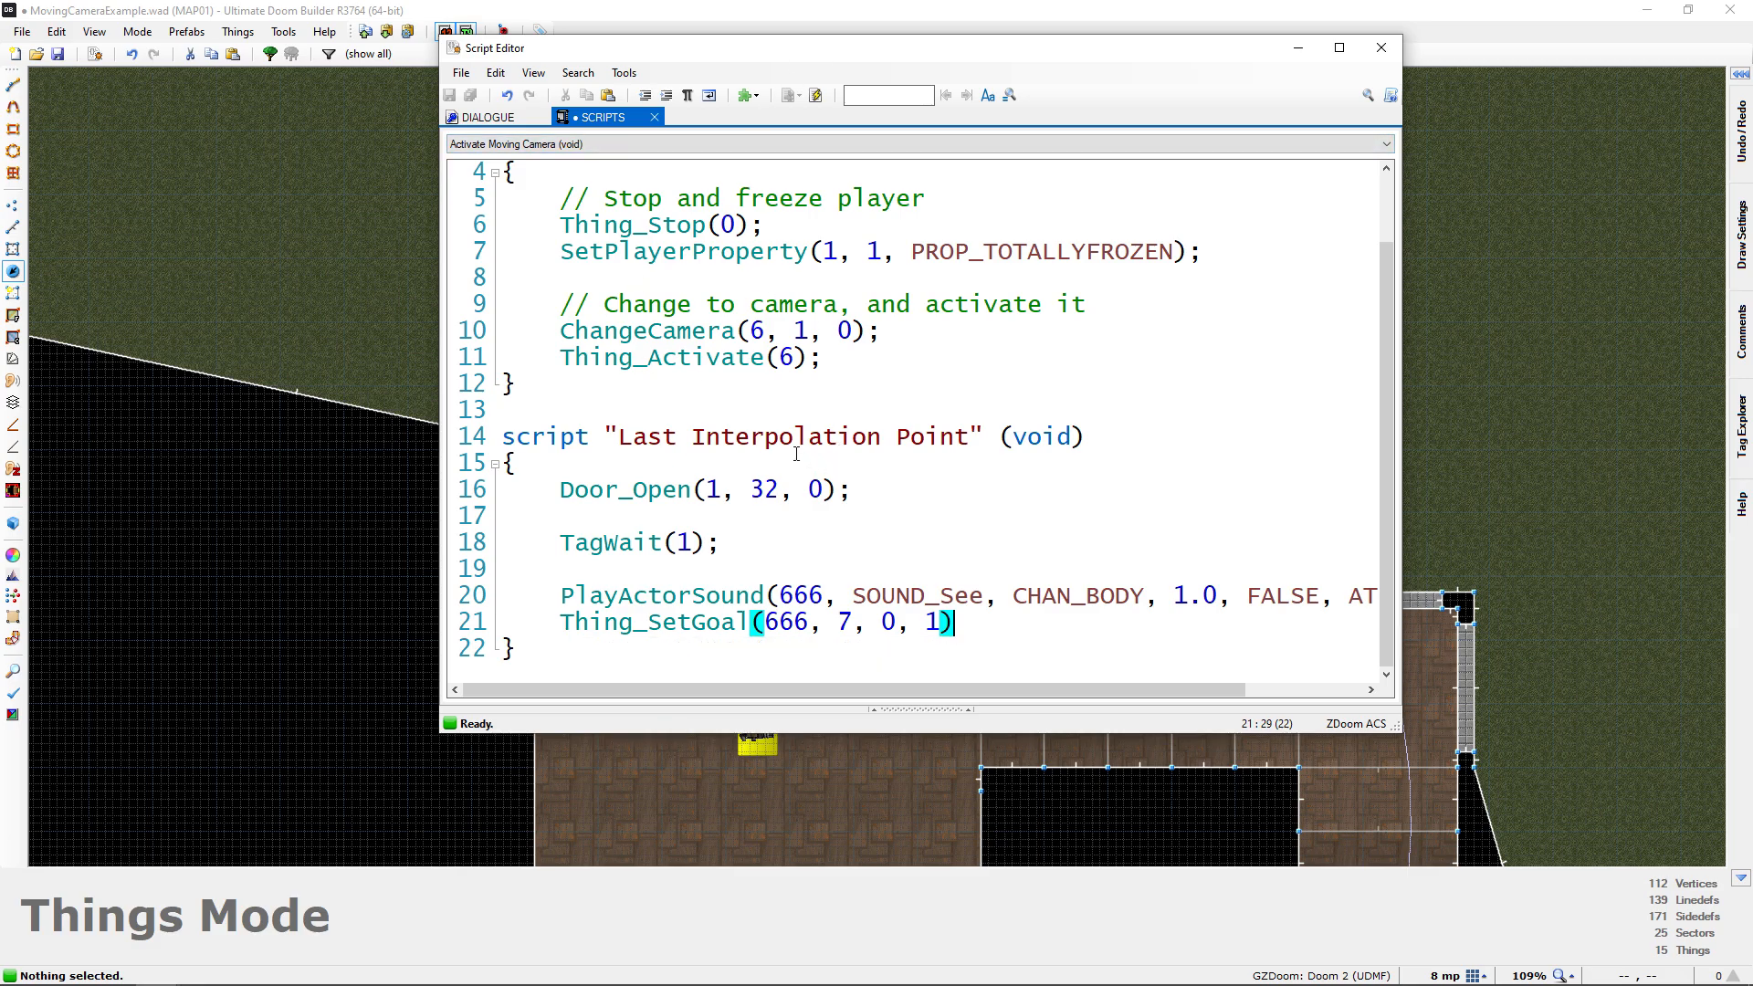
{"action": "type", "text": ";"}
{"action": "left_click", "coordinate": [816, 95]}
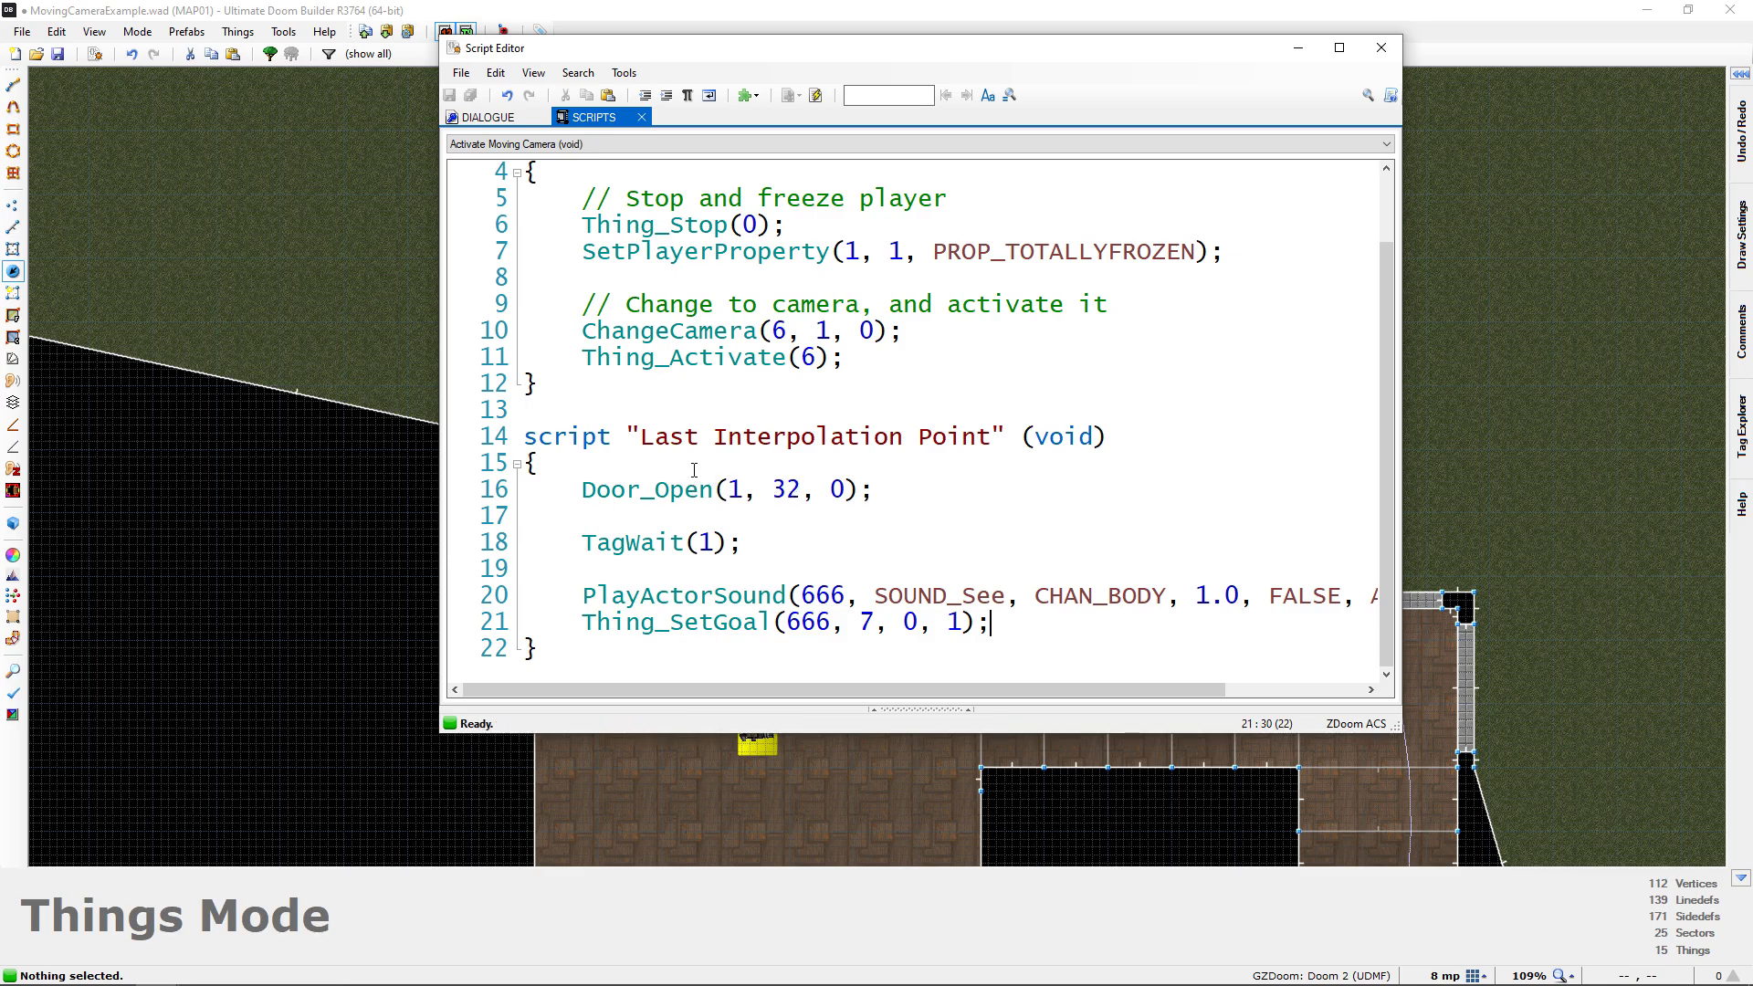
{"action": "left_click", "coordinate": [1382, 48]}
Check the interpolation points and the Interpolation Special that executes the script, in front of the Cacodemon's building on the map
{"action": "scroll", "coordinate": [826, 337], "scroll_direction": "down", "scroll_amount": 3}
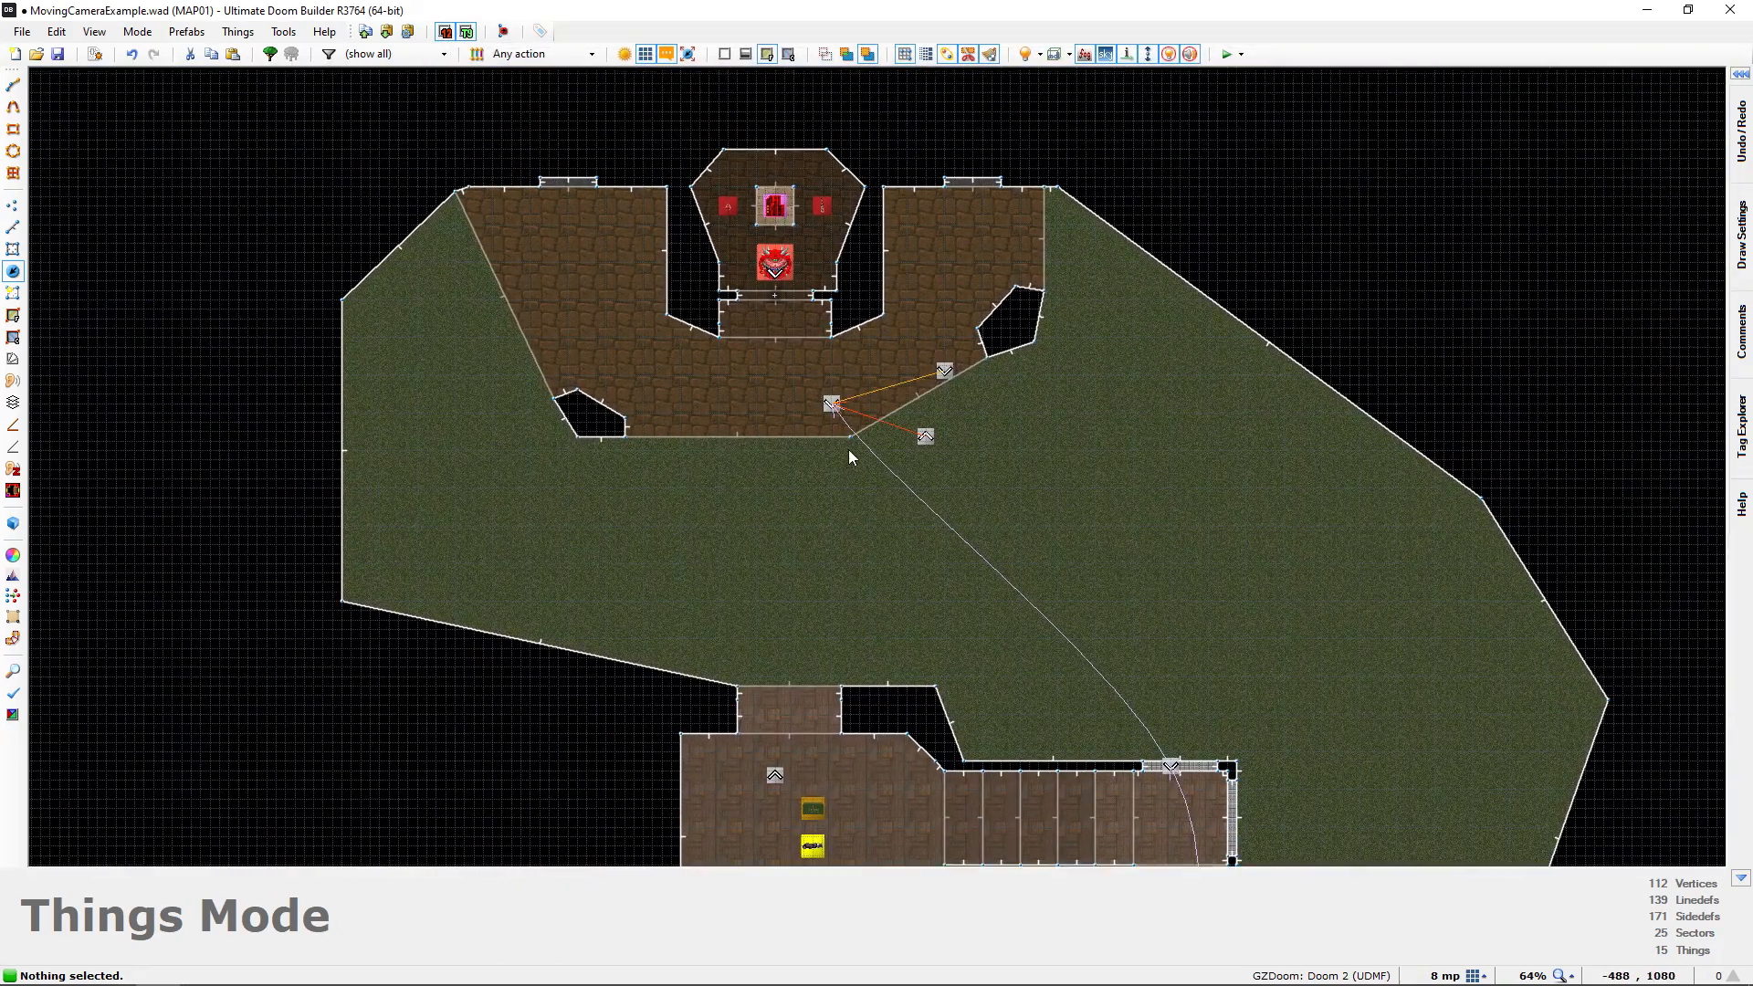
{"action": "scroll", "coordinate": [835, 466], "scroll_direction": "up", "scroll_amount": 4}
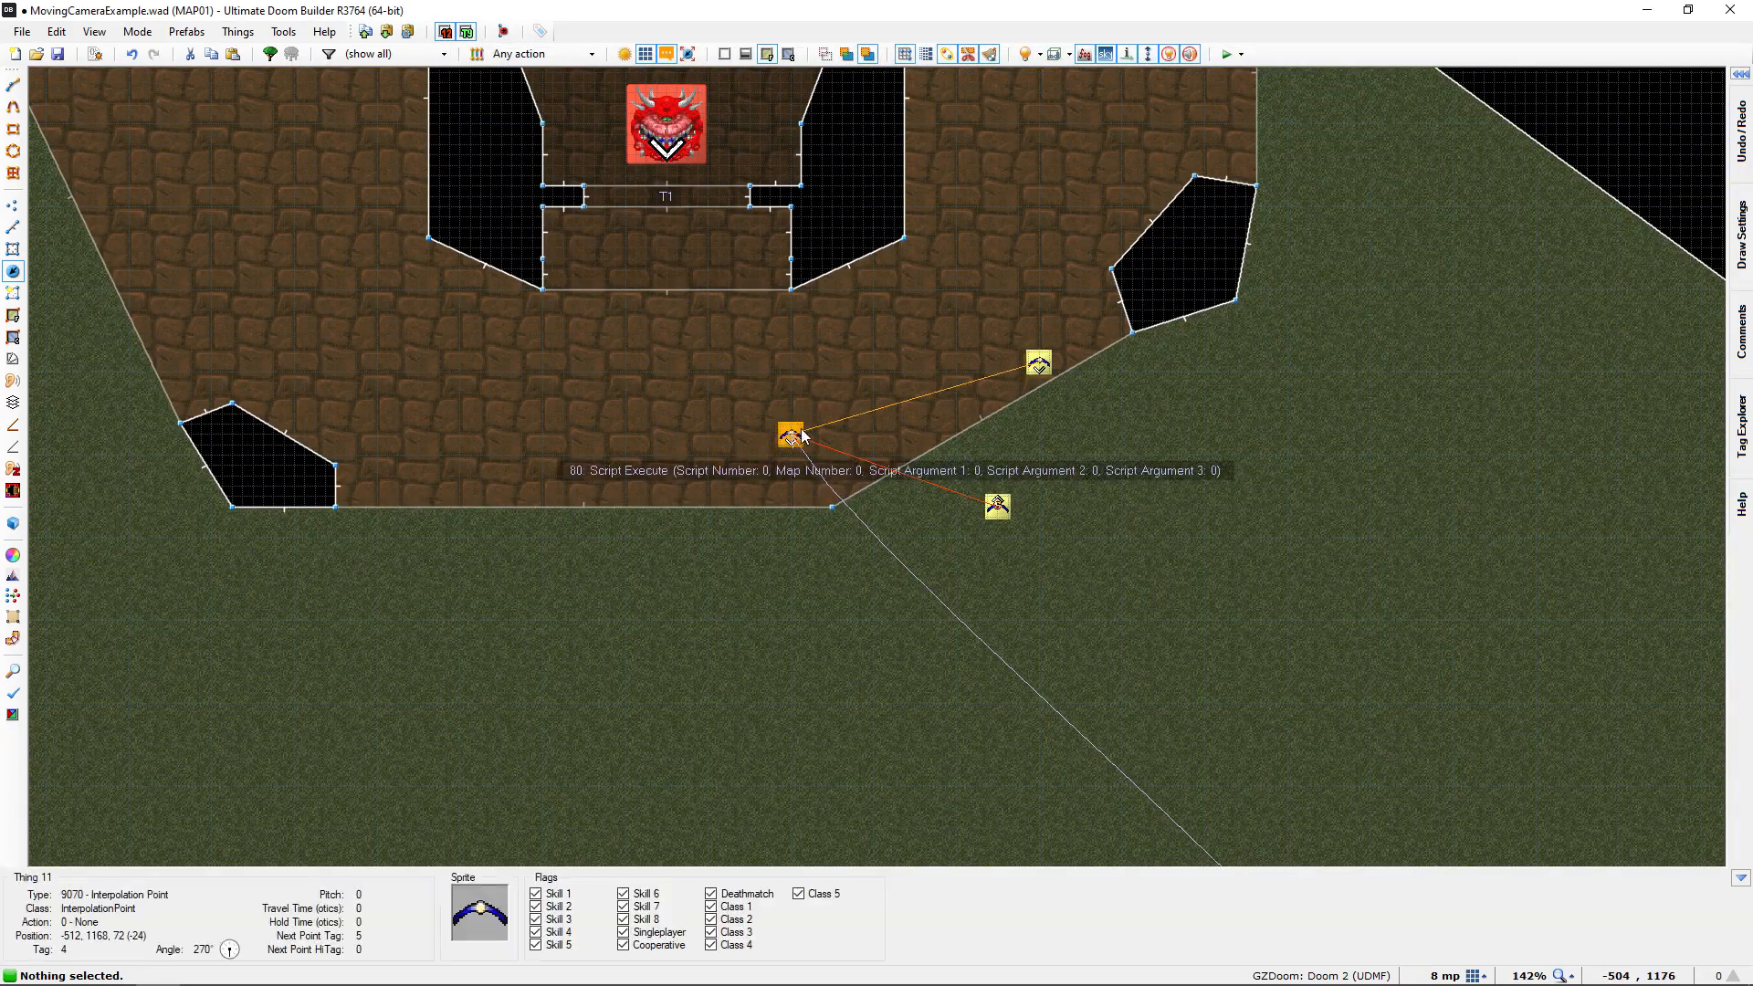
{"action": "middle_click_drag", "start_coordinate": [794, 434], "coordinate": [841, 477]}
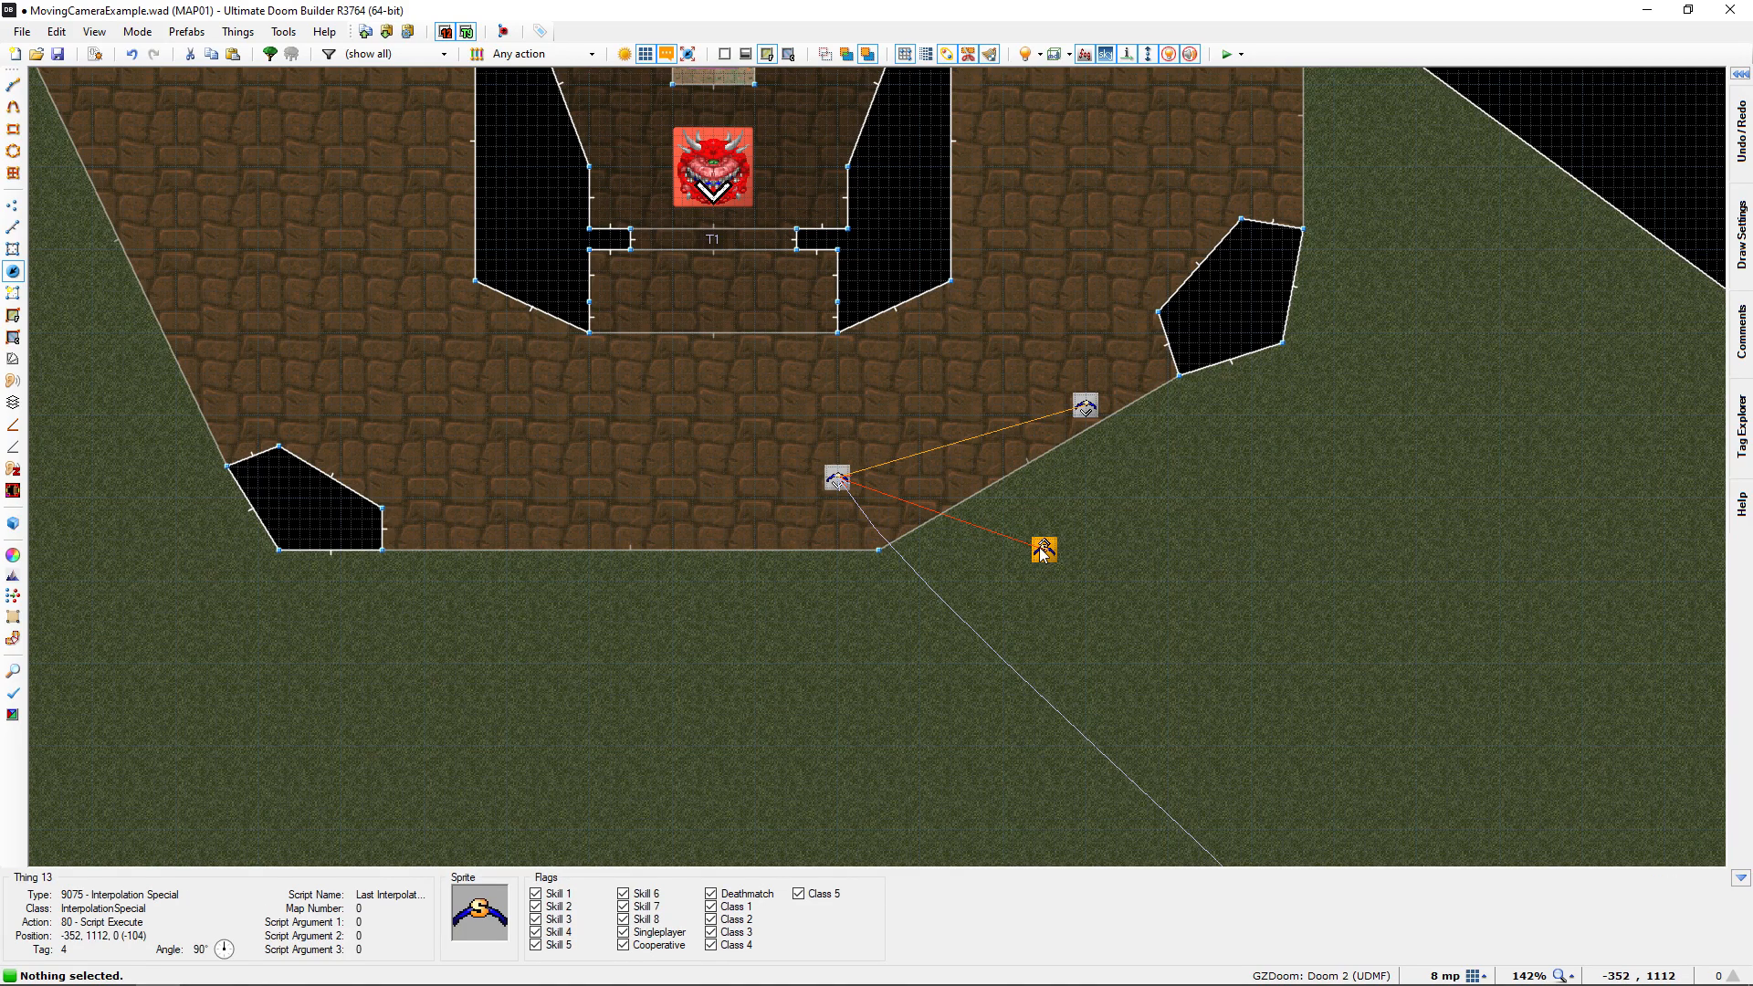
Reopen the script editor, review the Door_Open, TagWait, PlayActorSound and Thing_SetGoal lines of the last script, and close the editor
{"action": "key", "text": "F10"}
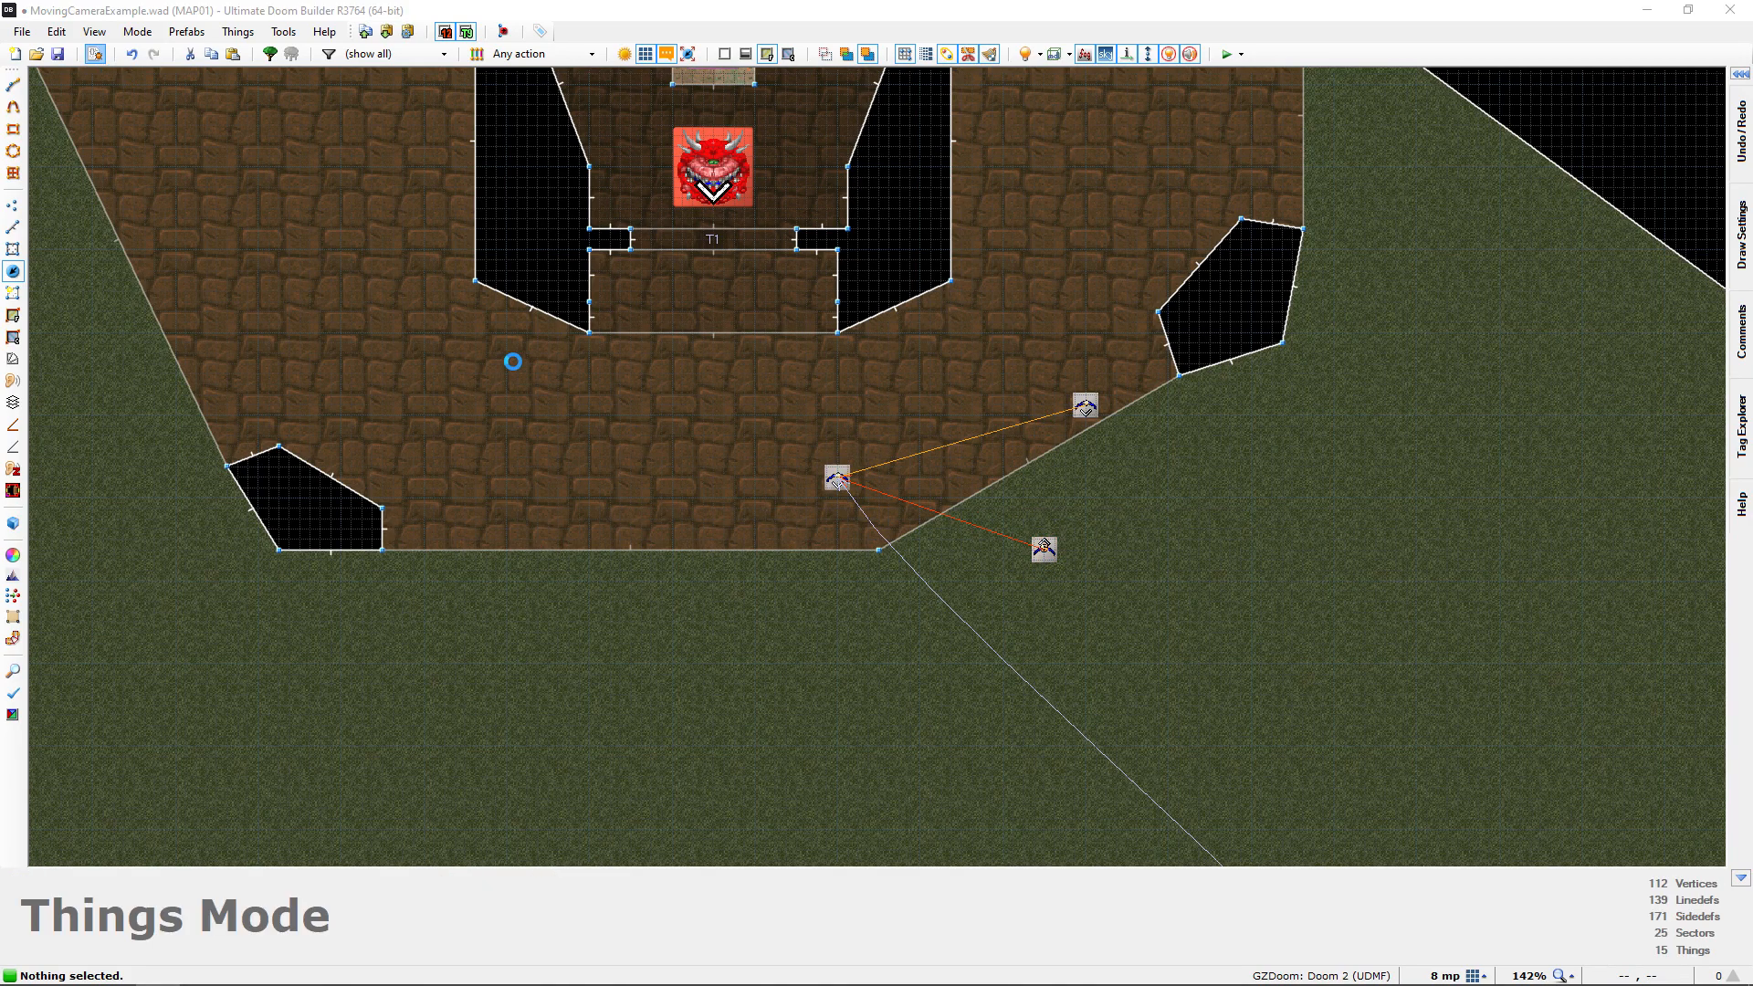
{"action": "left_click_drag", "start_coordinate": [598, 451], "coordinate": [906, 450]}
{"action": "left_click", "coordinate": [710, 469]}
{"action": "scroll", "coordinate": [711, 471], "scroll_direction": "up", "scroll_amount": 1, "text": "ctrl"}
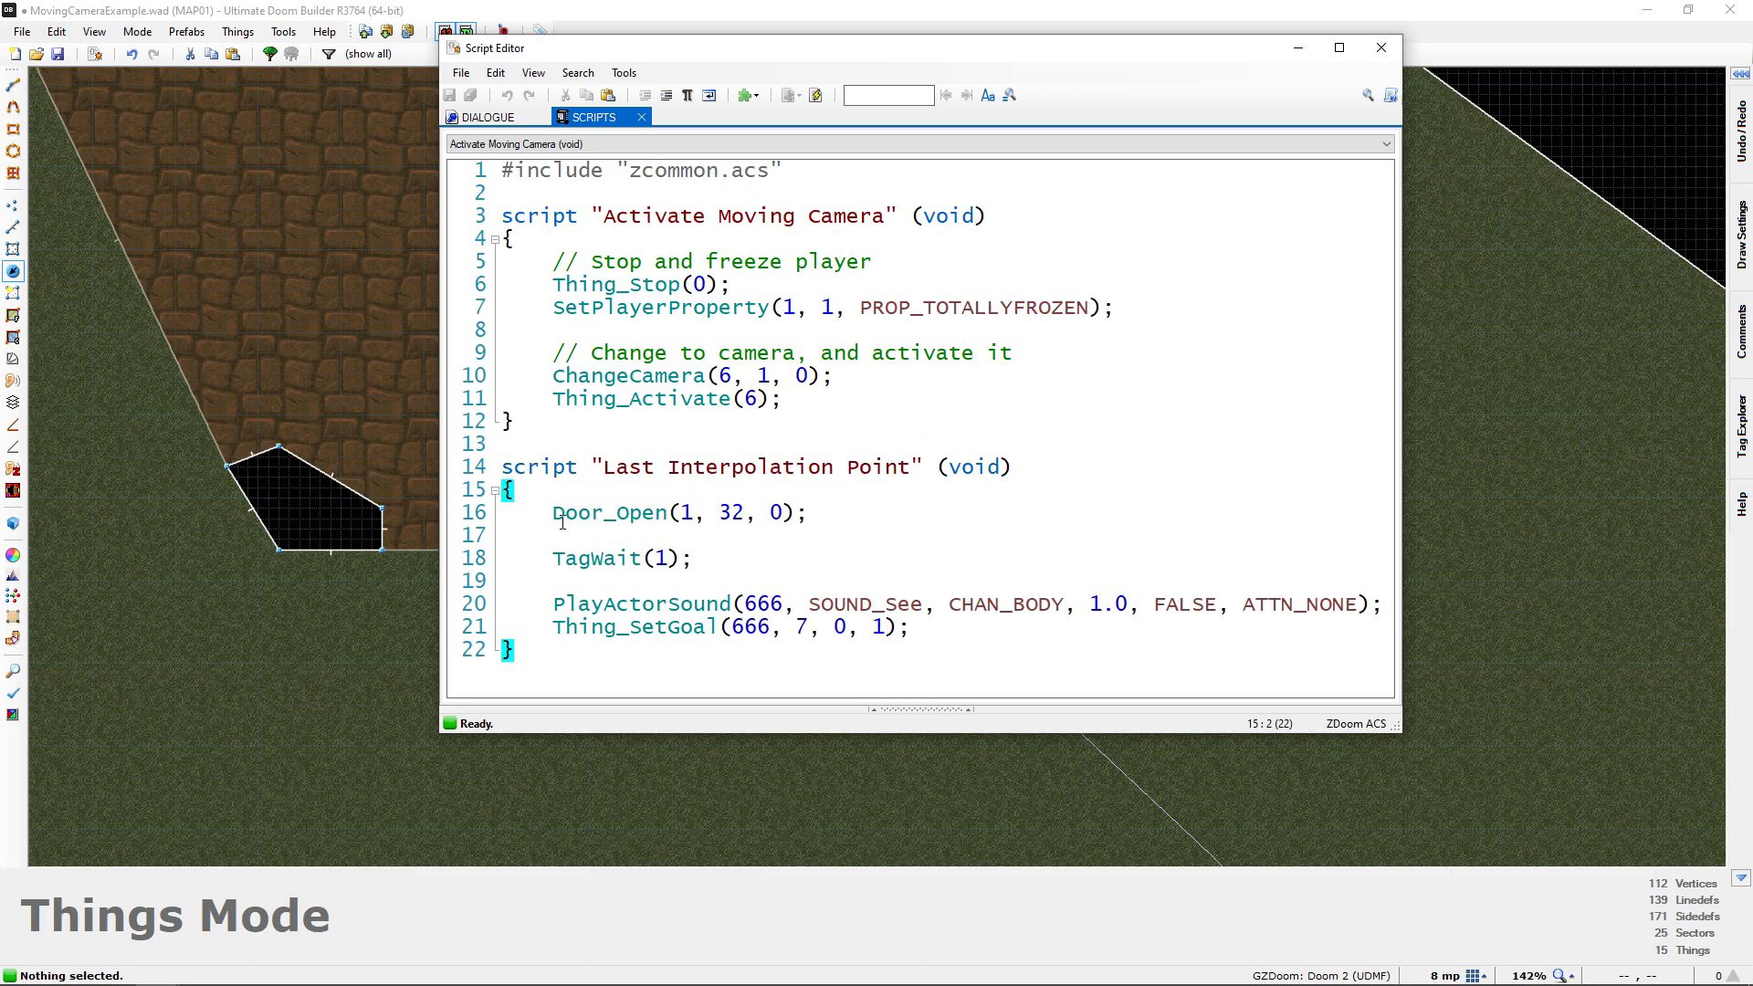
{"action": "left_click_drag", "start_coordinate": [554, 517], "coordinate": [820, 520]}
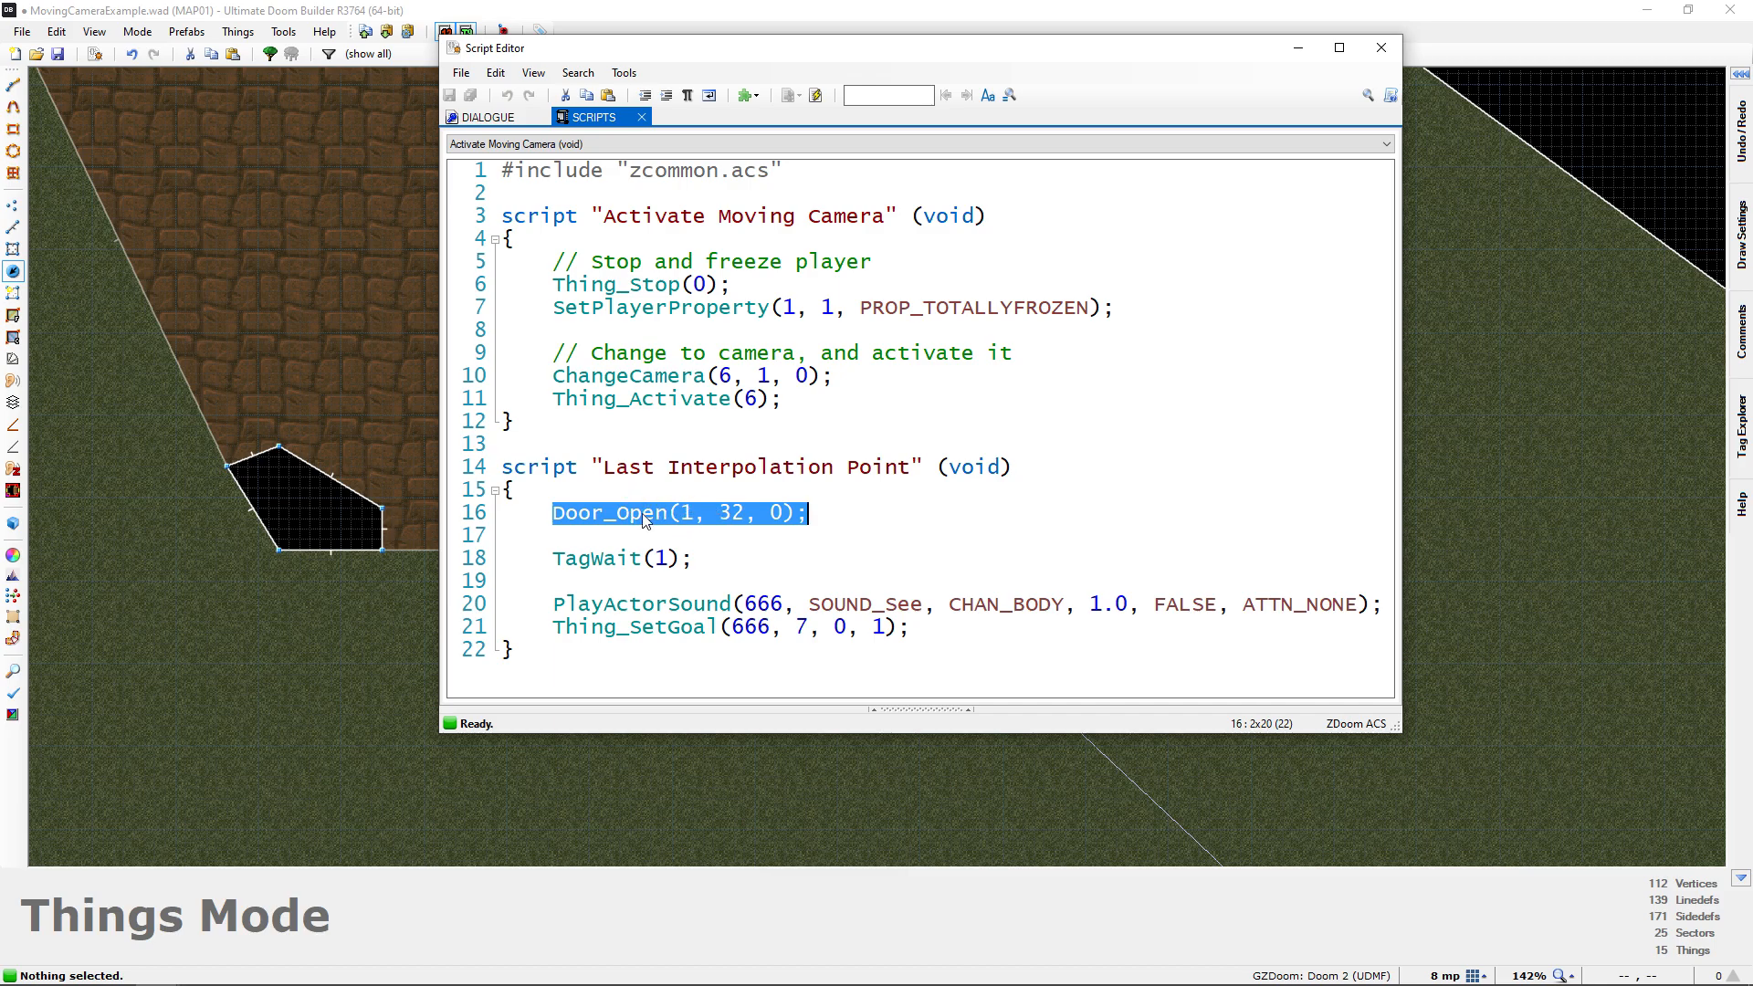
{"action": "left_click_drag", "start_coordinate": [554, 566], "coordinate": [694, 565]}
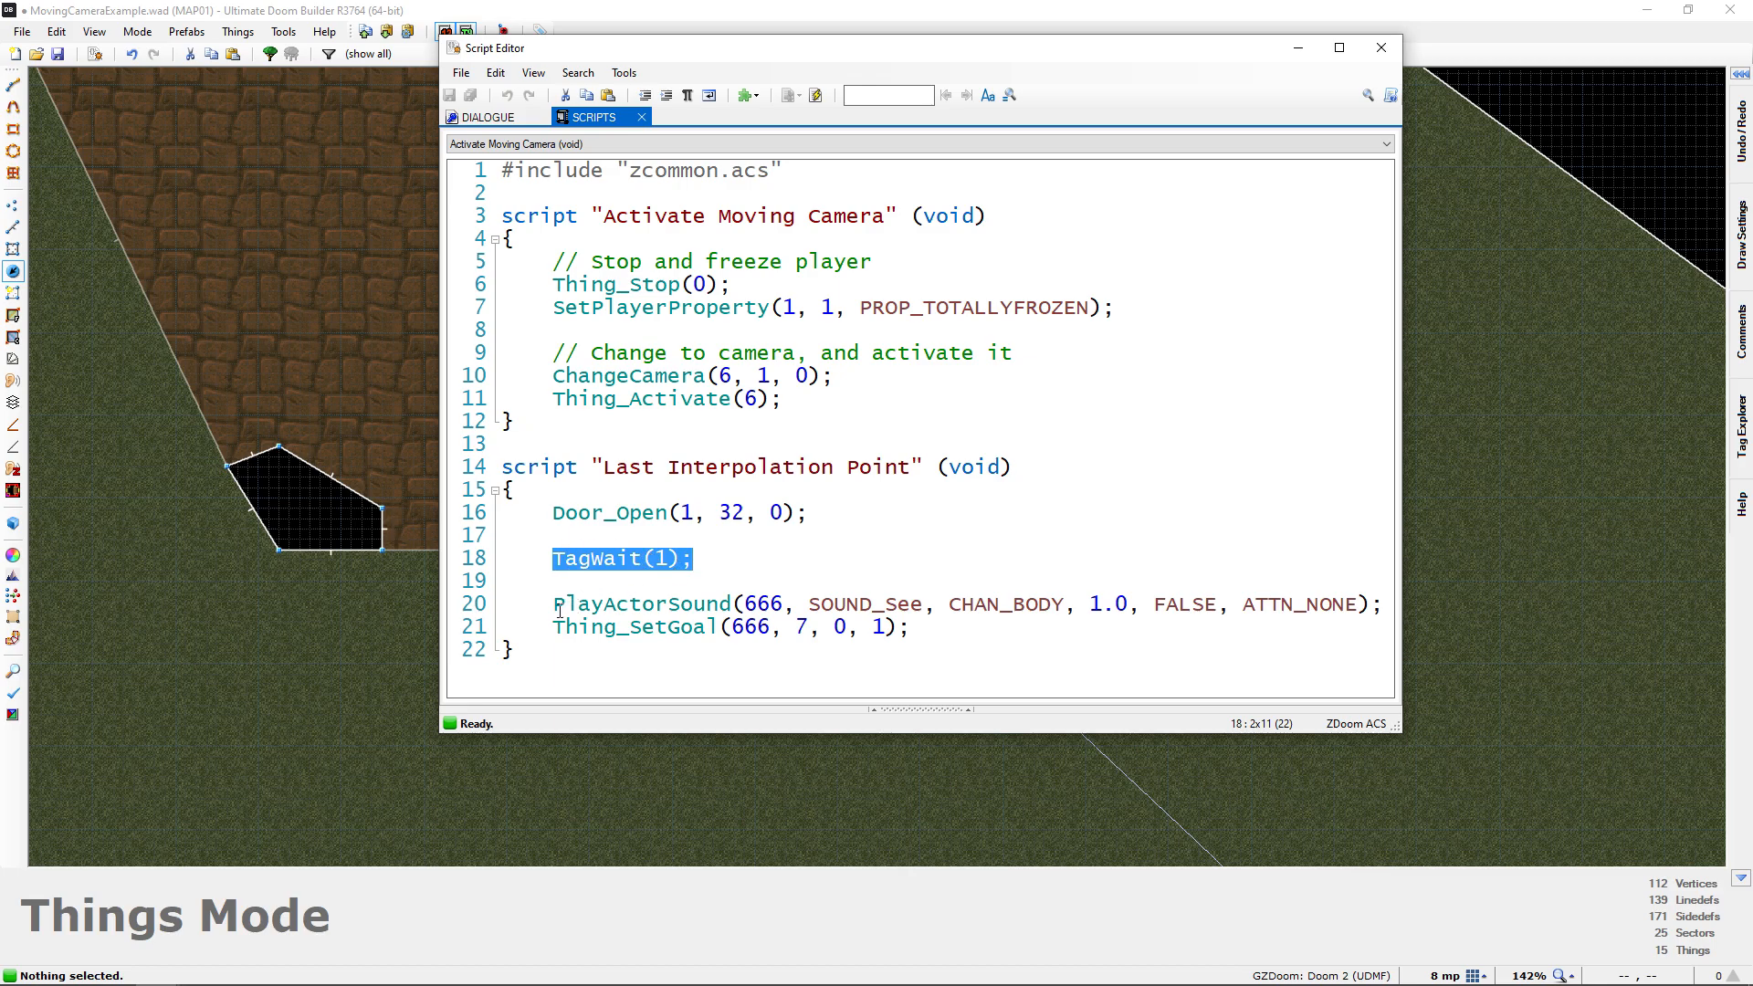
{"action": "left_click_drag", "start_coordinate": [554, 606], "coordinate": [1255, 596]}
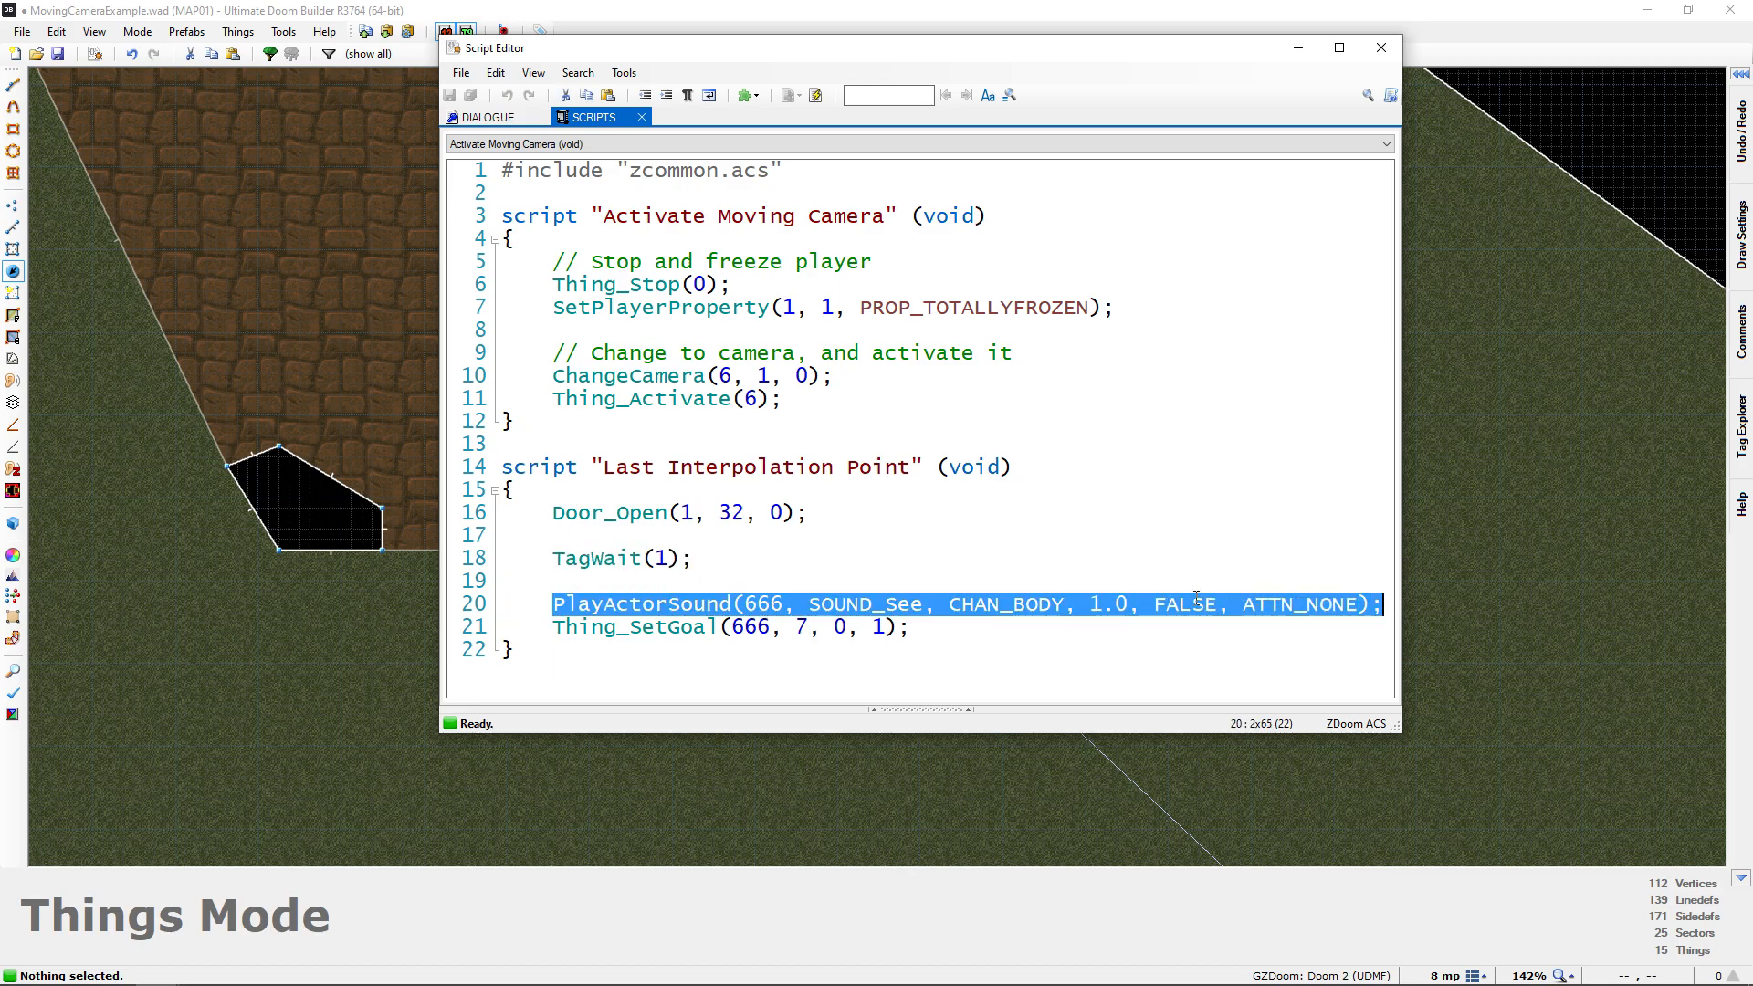
{"action": "left_click_drag", "start_coordinate": [559, 630], "coordinate": [911, 630]}
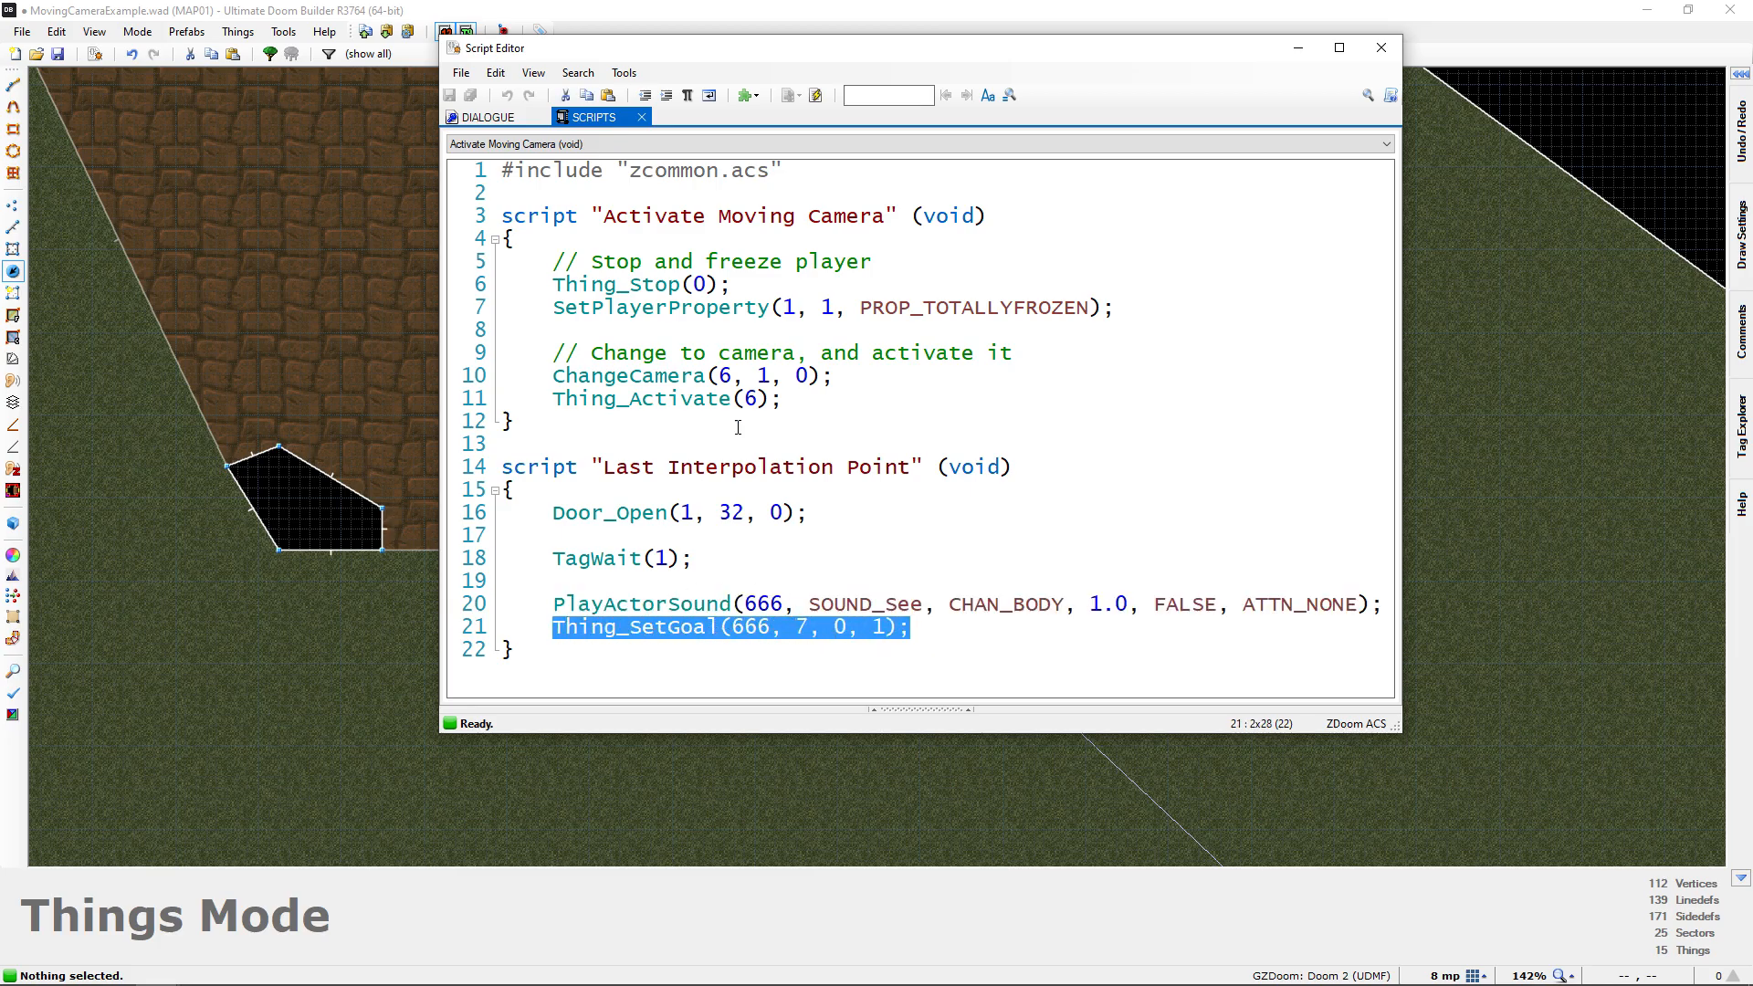
{"action": "left_click", "coordinate": [1379, 49]}
Examine the patrol point in the indoor room on the map and in Visual Mode
{"action": "middle_click_drag", "start_coordinate": [725, 131], "coordinate": [769, 312]}
{"action": "scroll", "coordinate": [769, 312], "scroll_direction": "down", "scroll_amount": 2}
{"action": "middle_click_drag", "start_coordinate": [801, 441], "coordinate": [806, 133]}
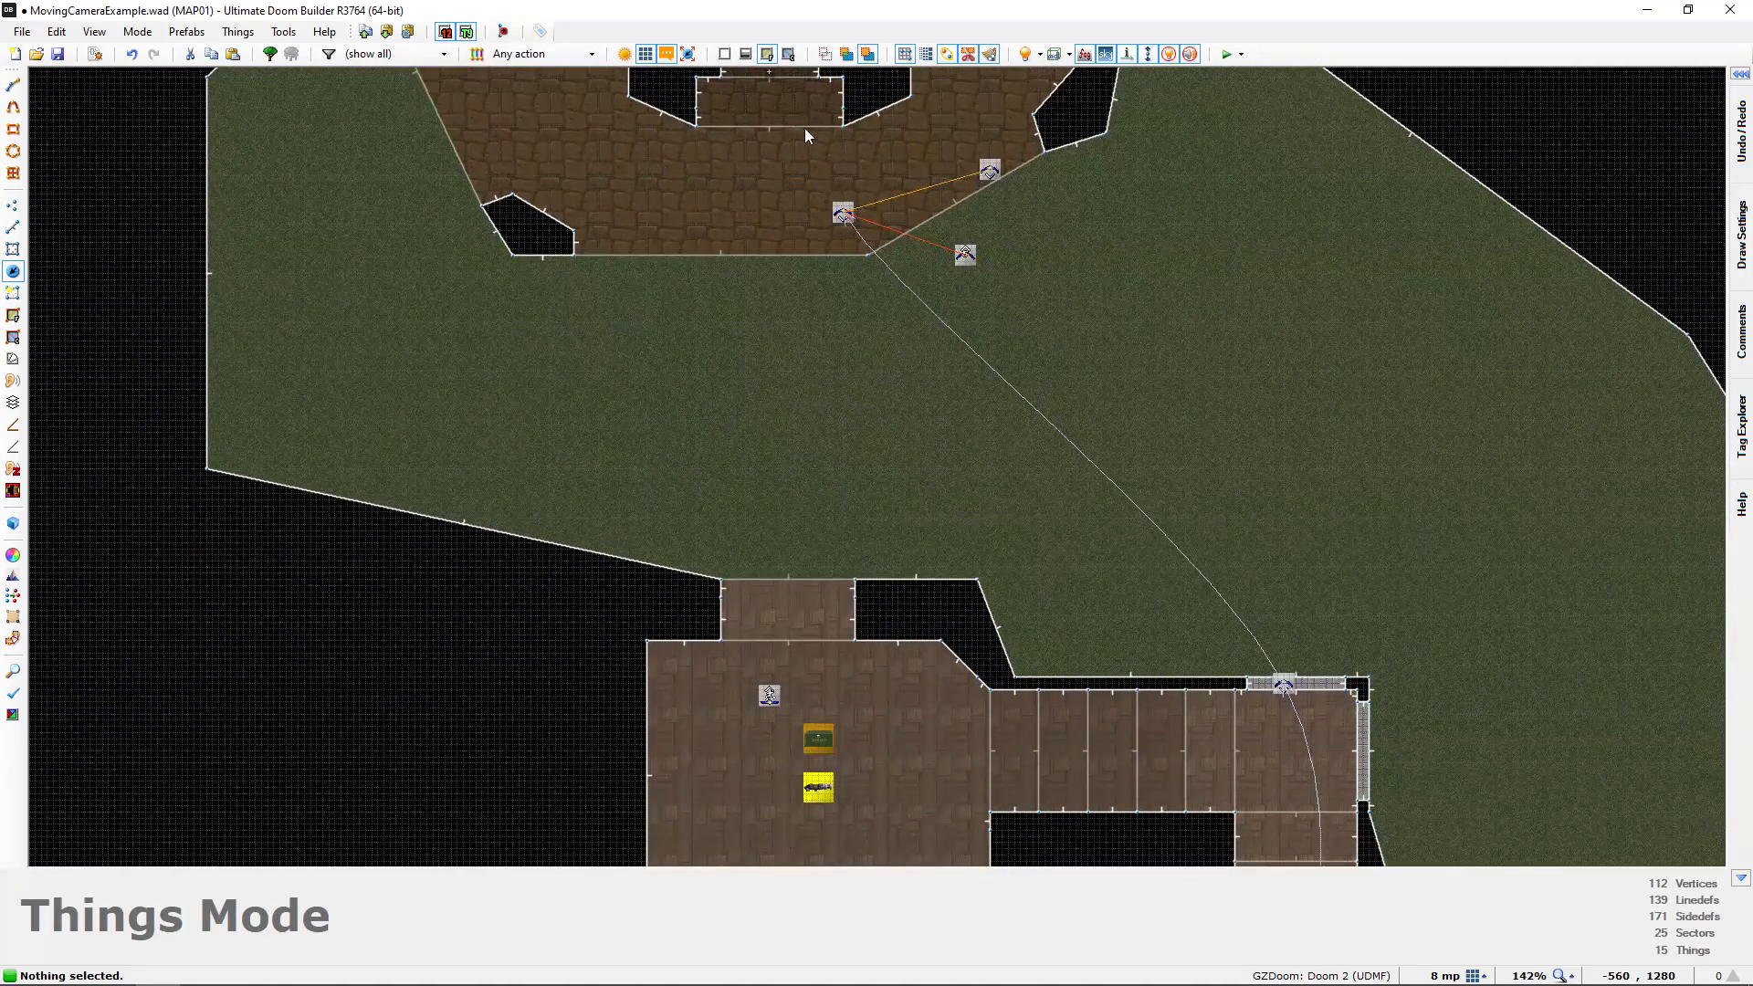
{"action": "middle_click_drag", "start_coordinate": [761, 579], "coordinate": [769, 359]}
{"action": "key", "text": "q"}
{"action": "key", "text": "s"}
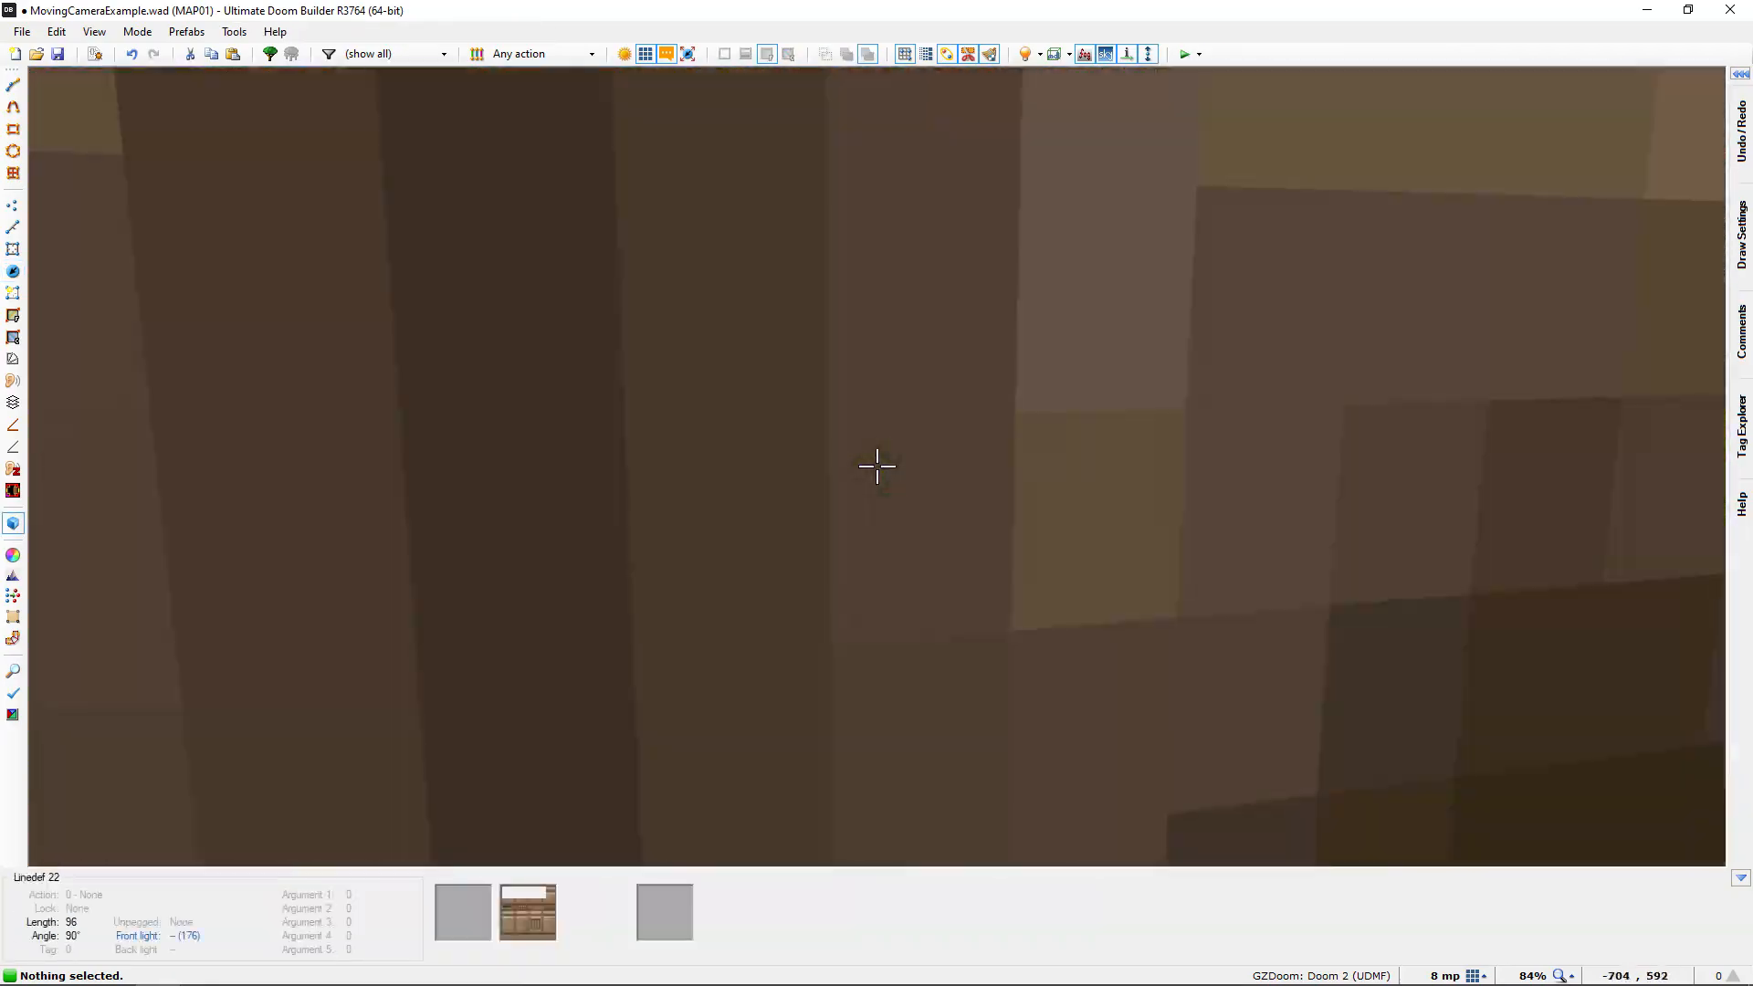
{"action": "key", "text": "w"}
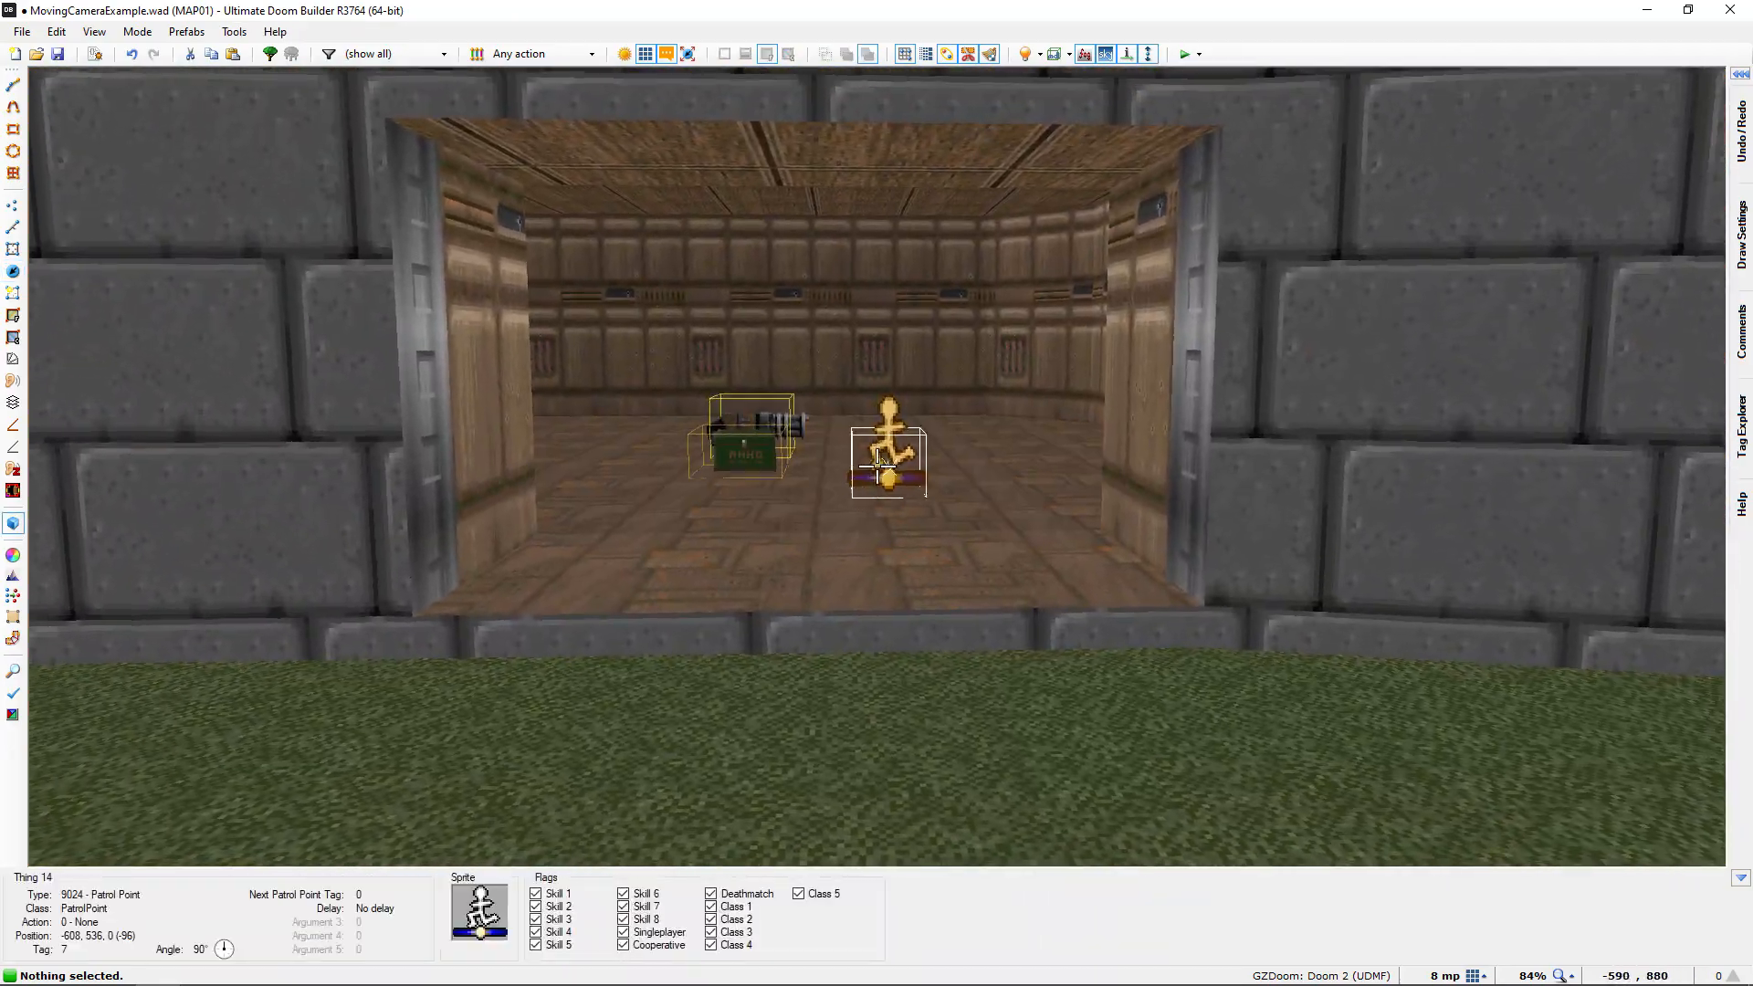
Inspect the lion-head door and the line of sight to the patrol point in Visual Mode, and return to the 2D map
{"action": "key", "text": "w"}
{"action": "key", "text": "w"}
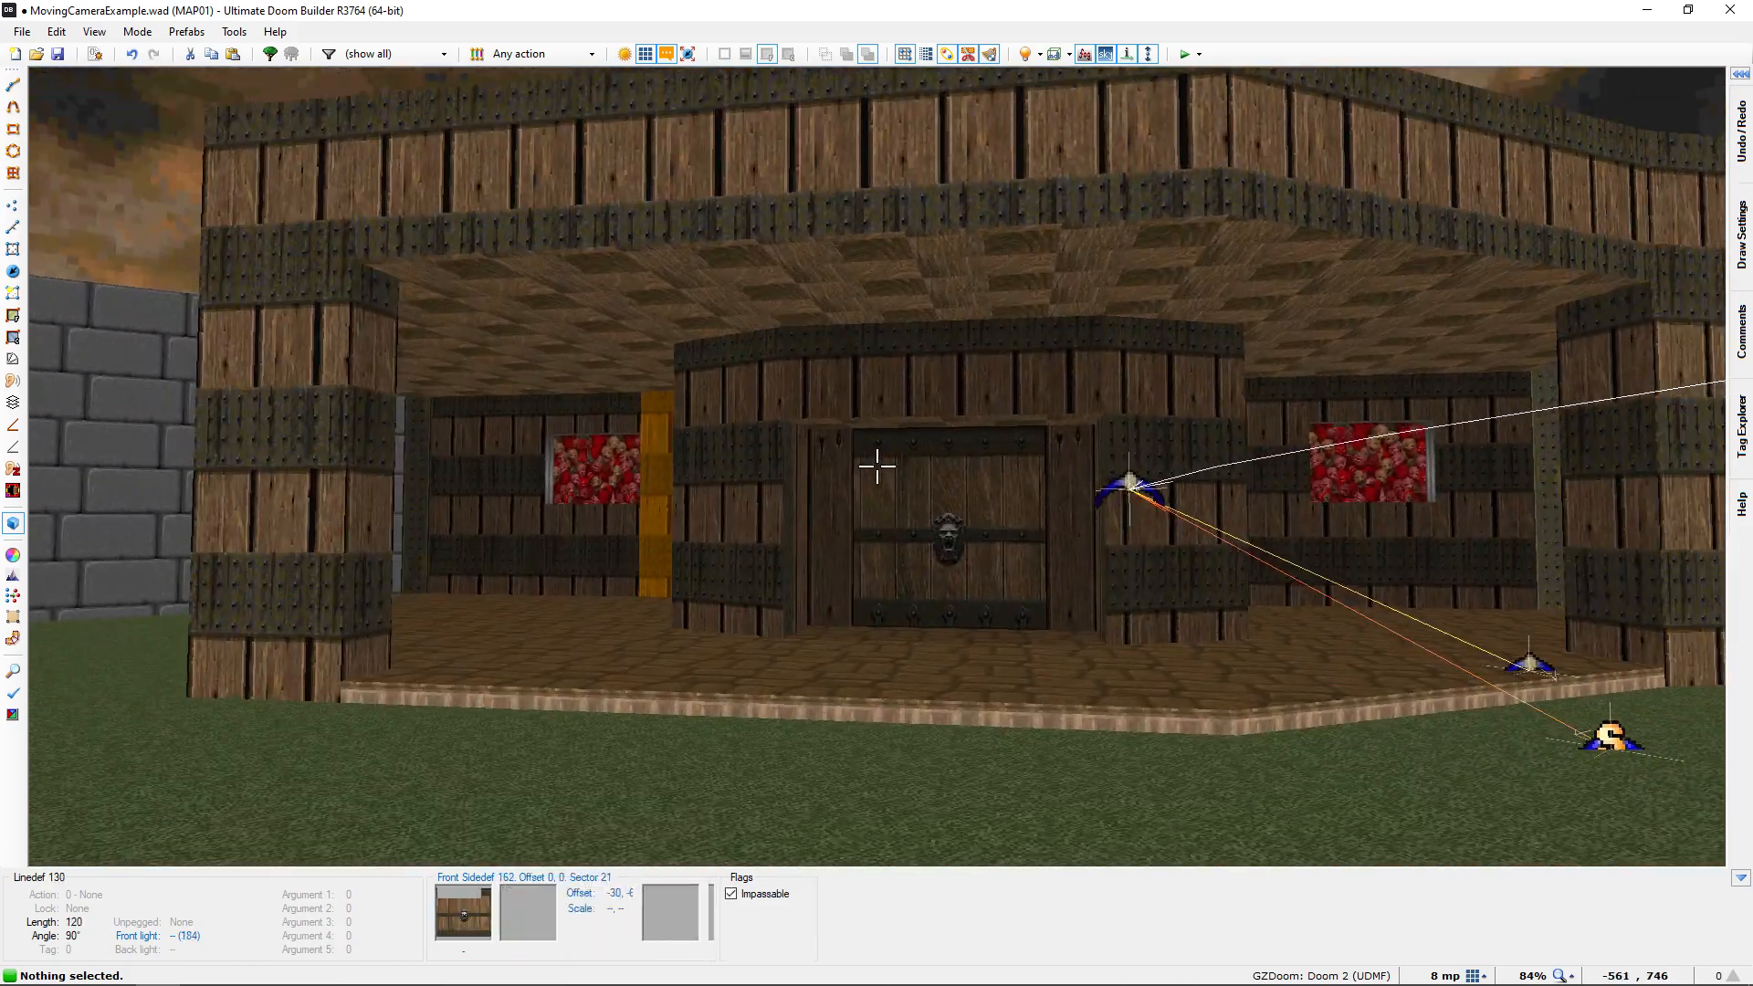
{"action": "key", "text": "w"}
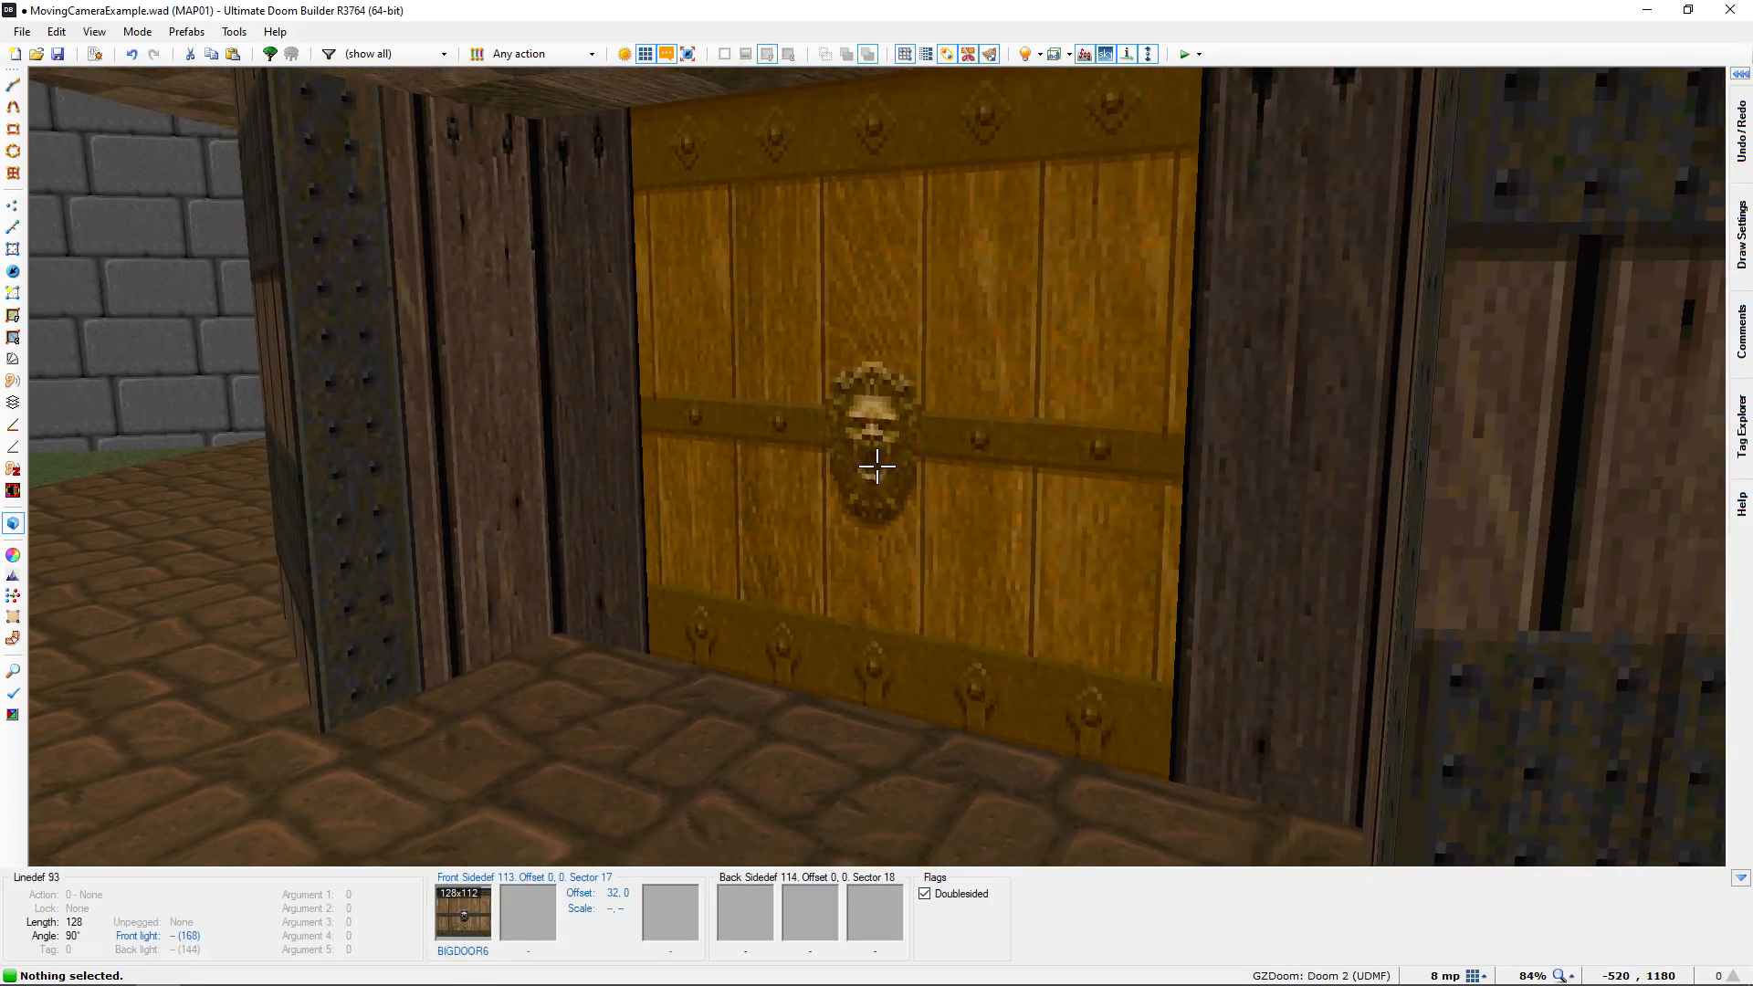
{"action": "key", "text": "w"}
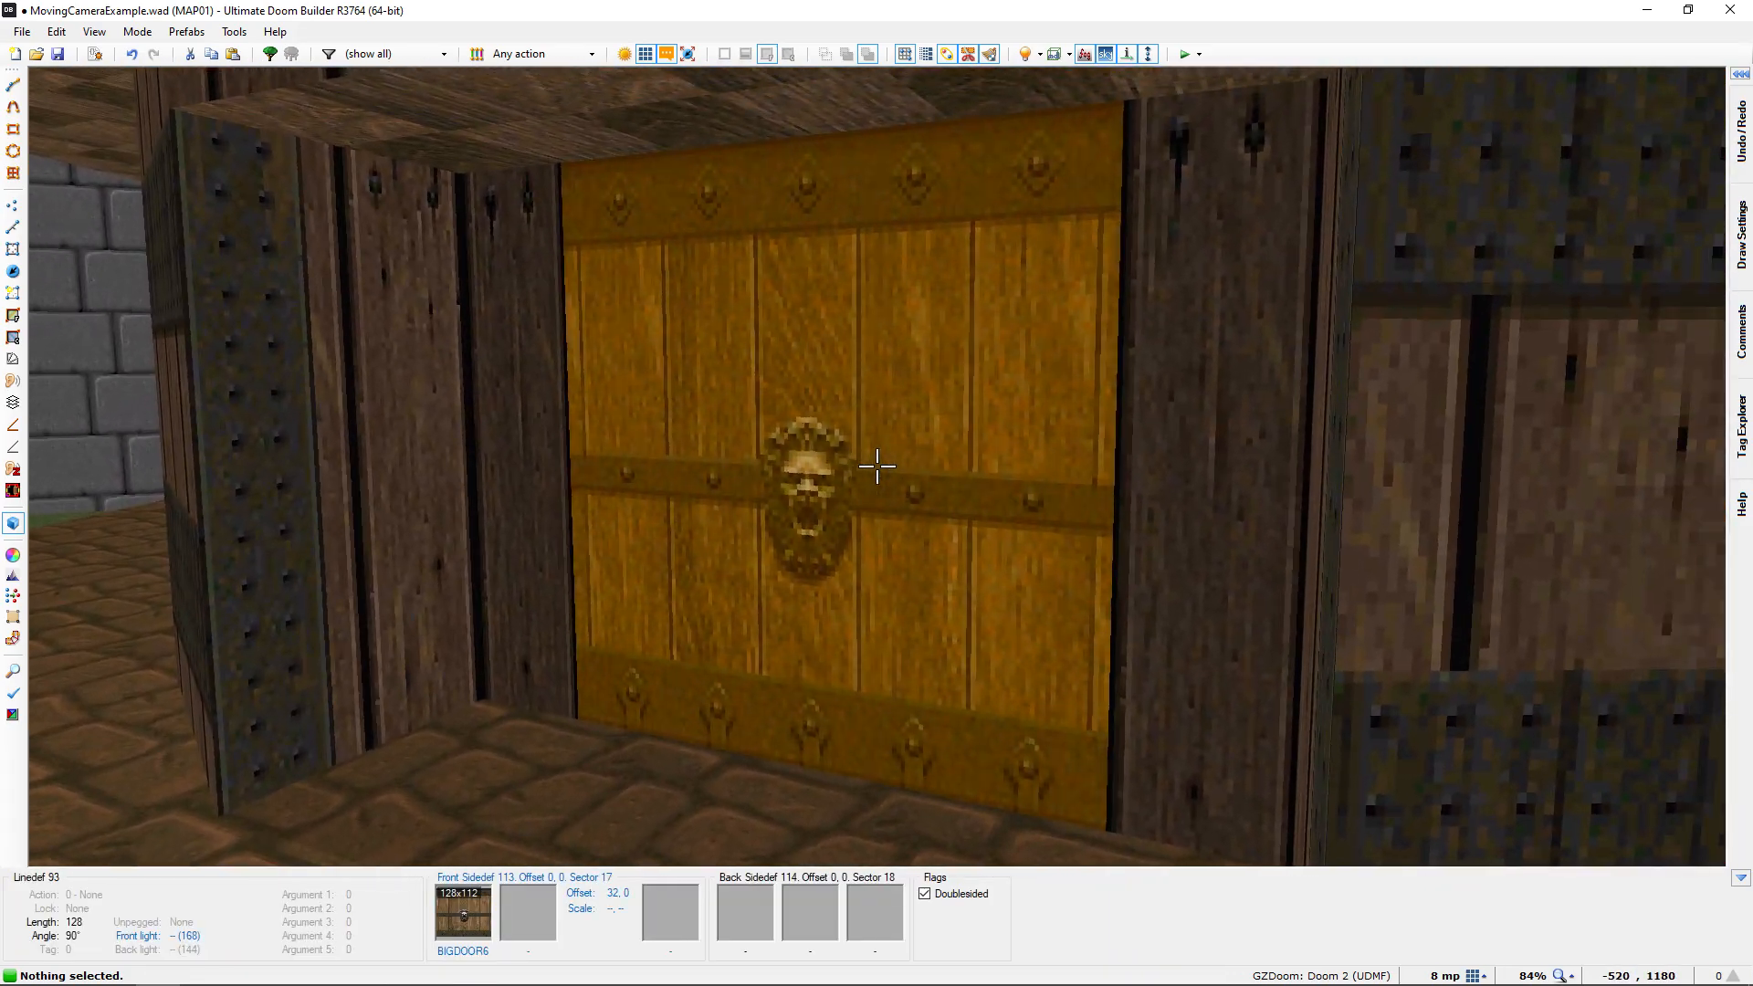
{"action": "key", "text": "w"}
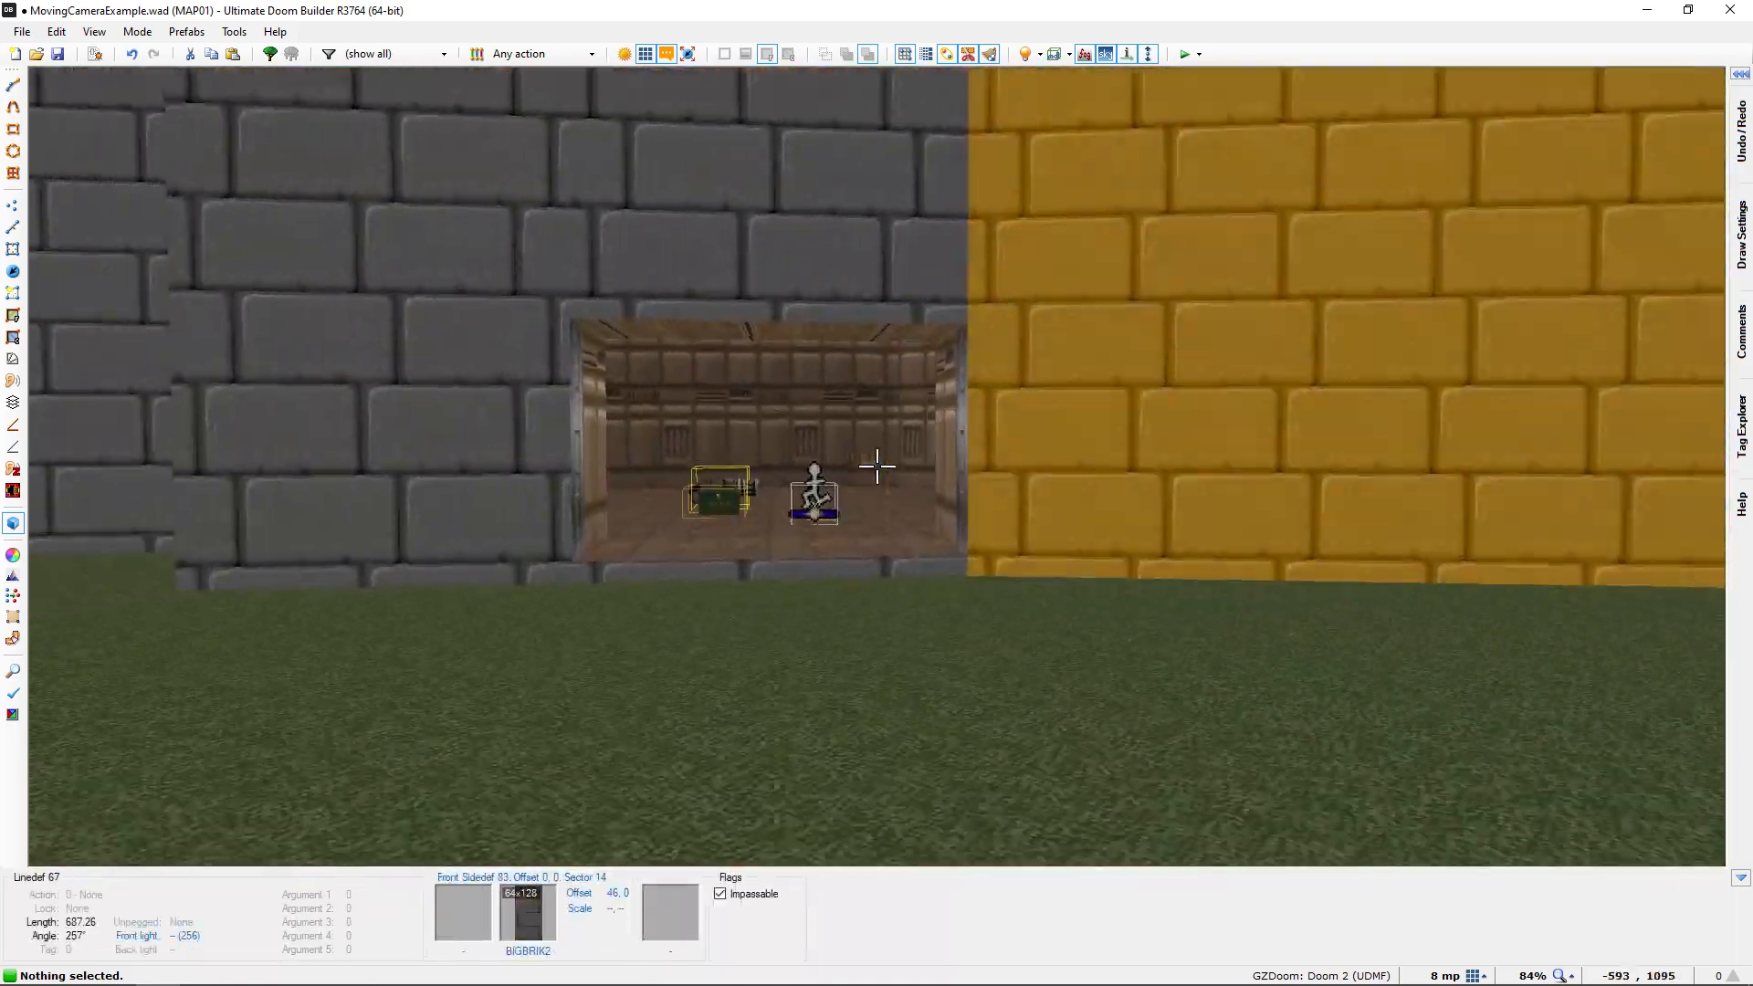
{"action": "key", "text": "s"}
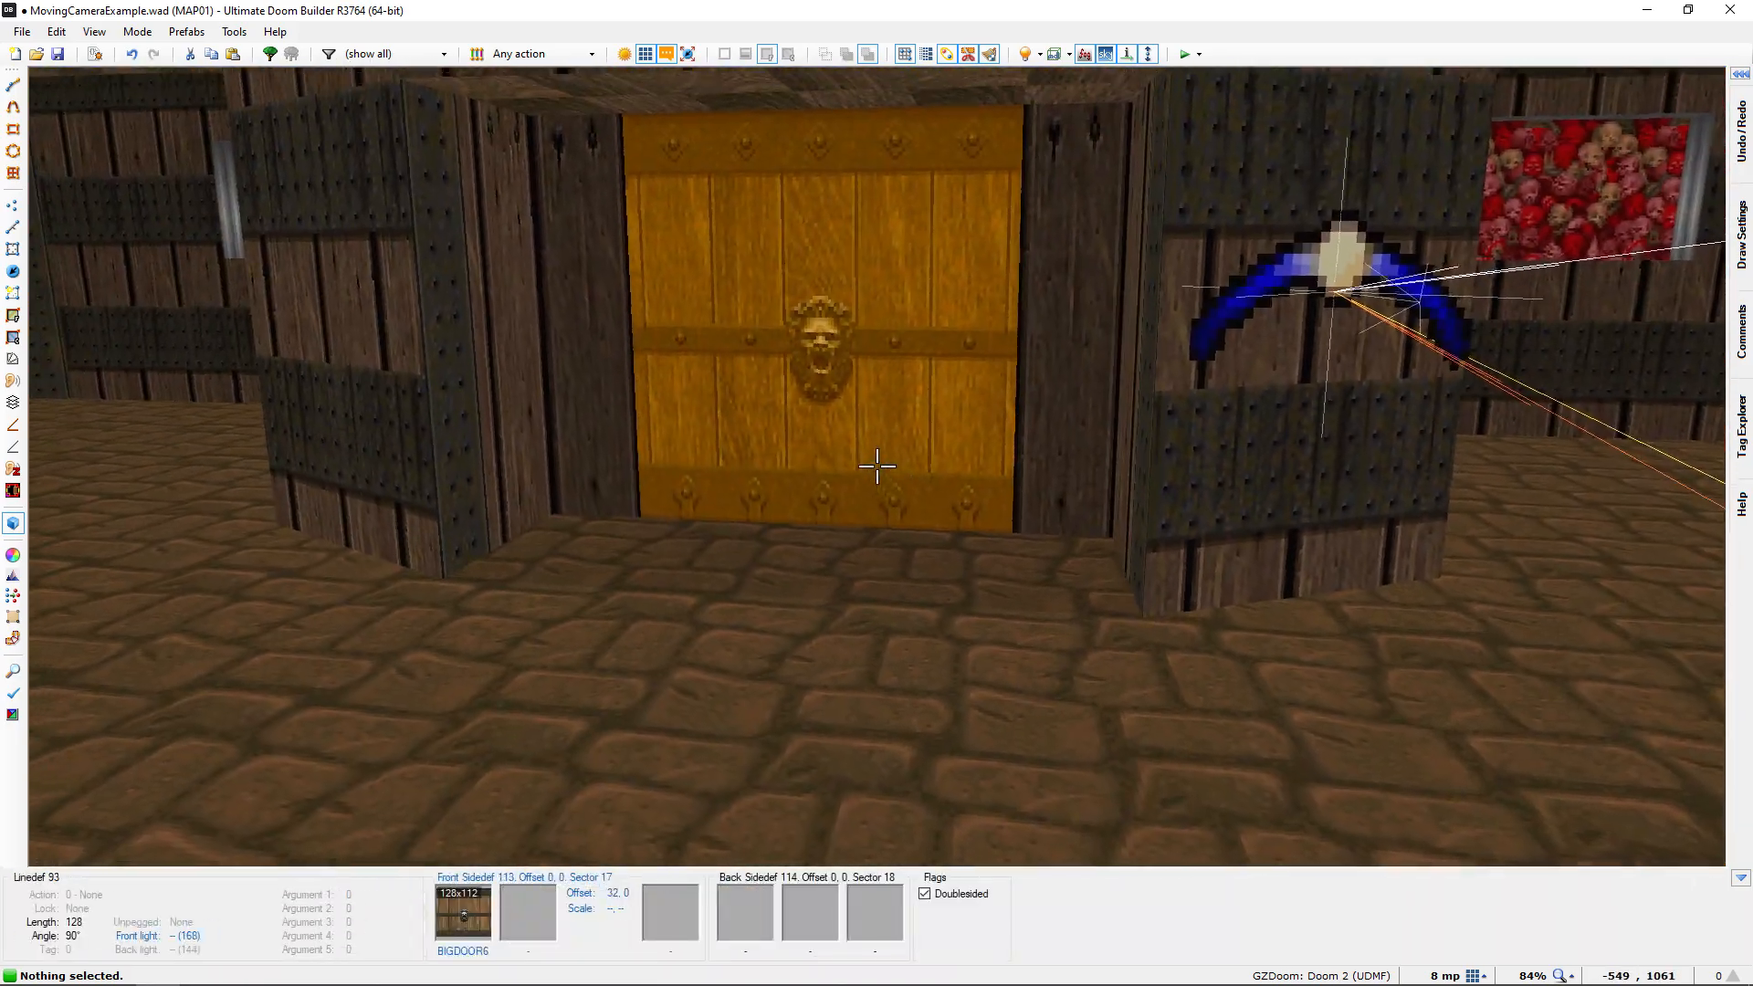
{"action": "key", "text": "q"}
{"action": "middle_click_drag", "start_coordinate": [879, 468], "coordinate": [842, 598]}
{"action": "middle_click_drag", "start_coordinate": [807, 511], "coordinate": [796, 564]}
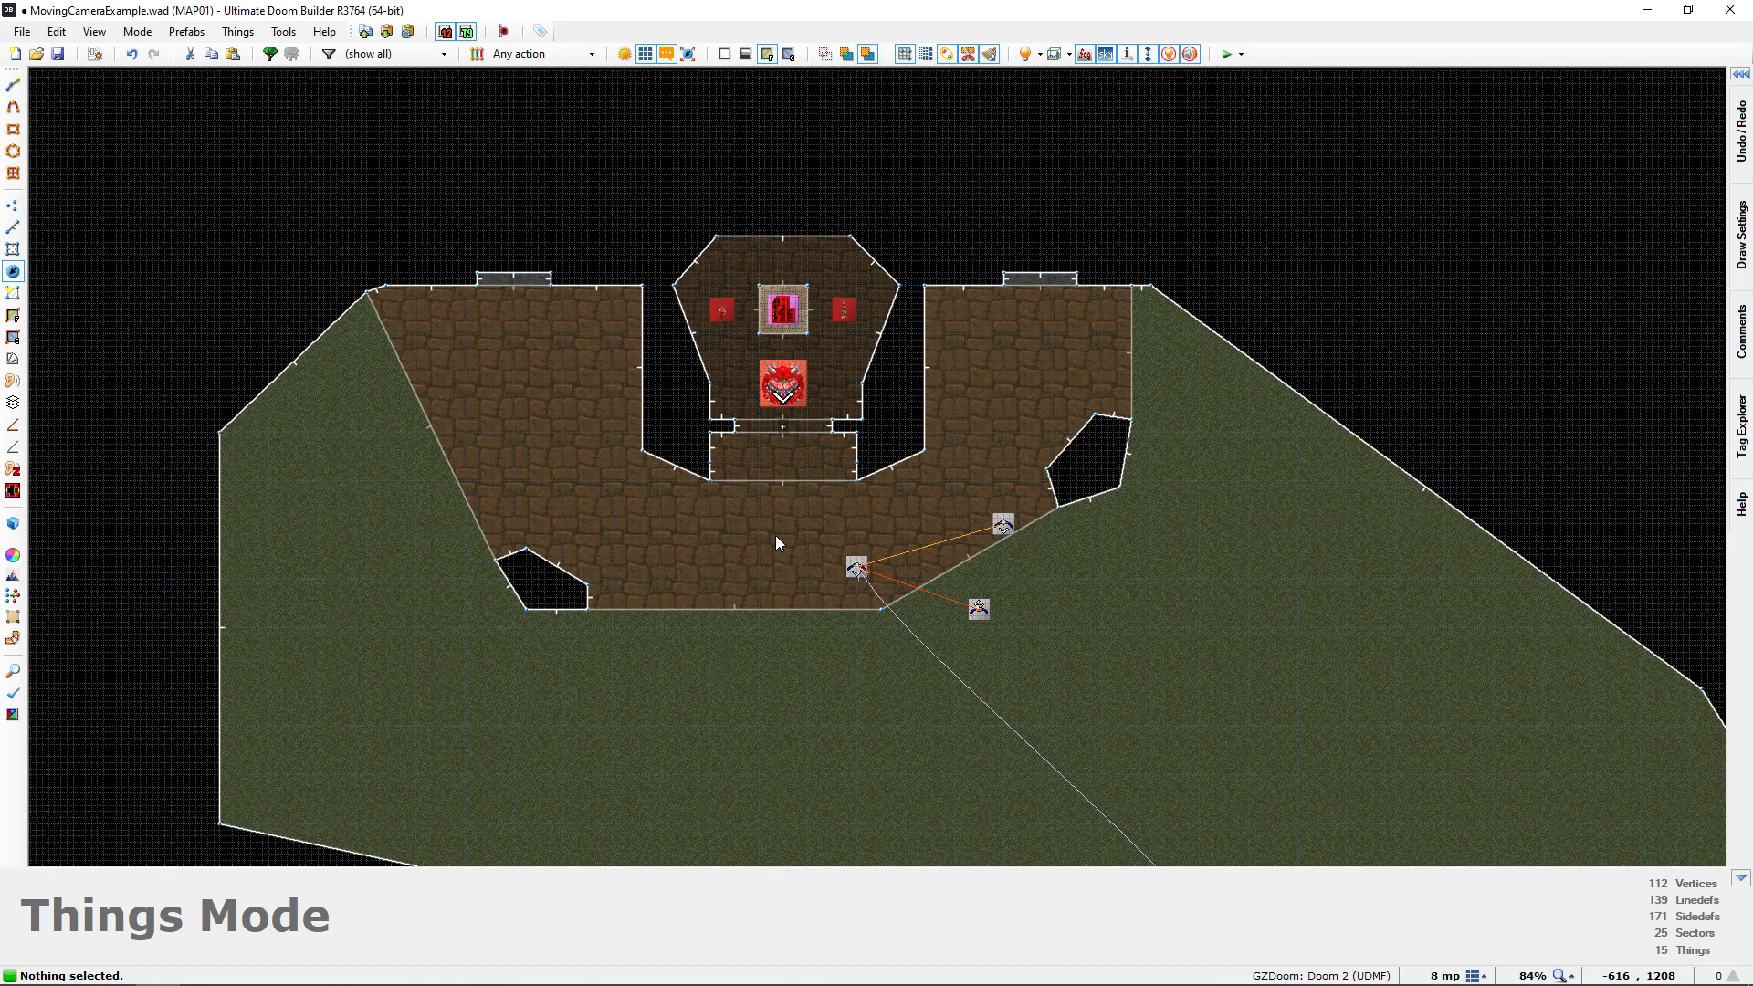
Test the map in GZDoom, walking forward to trigger and watch the moving camera cutscene
{"action": "key", "text": "F9"}
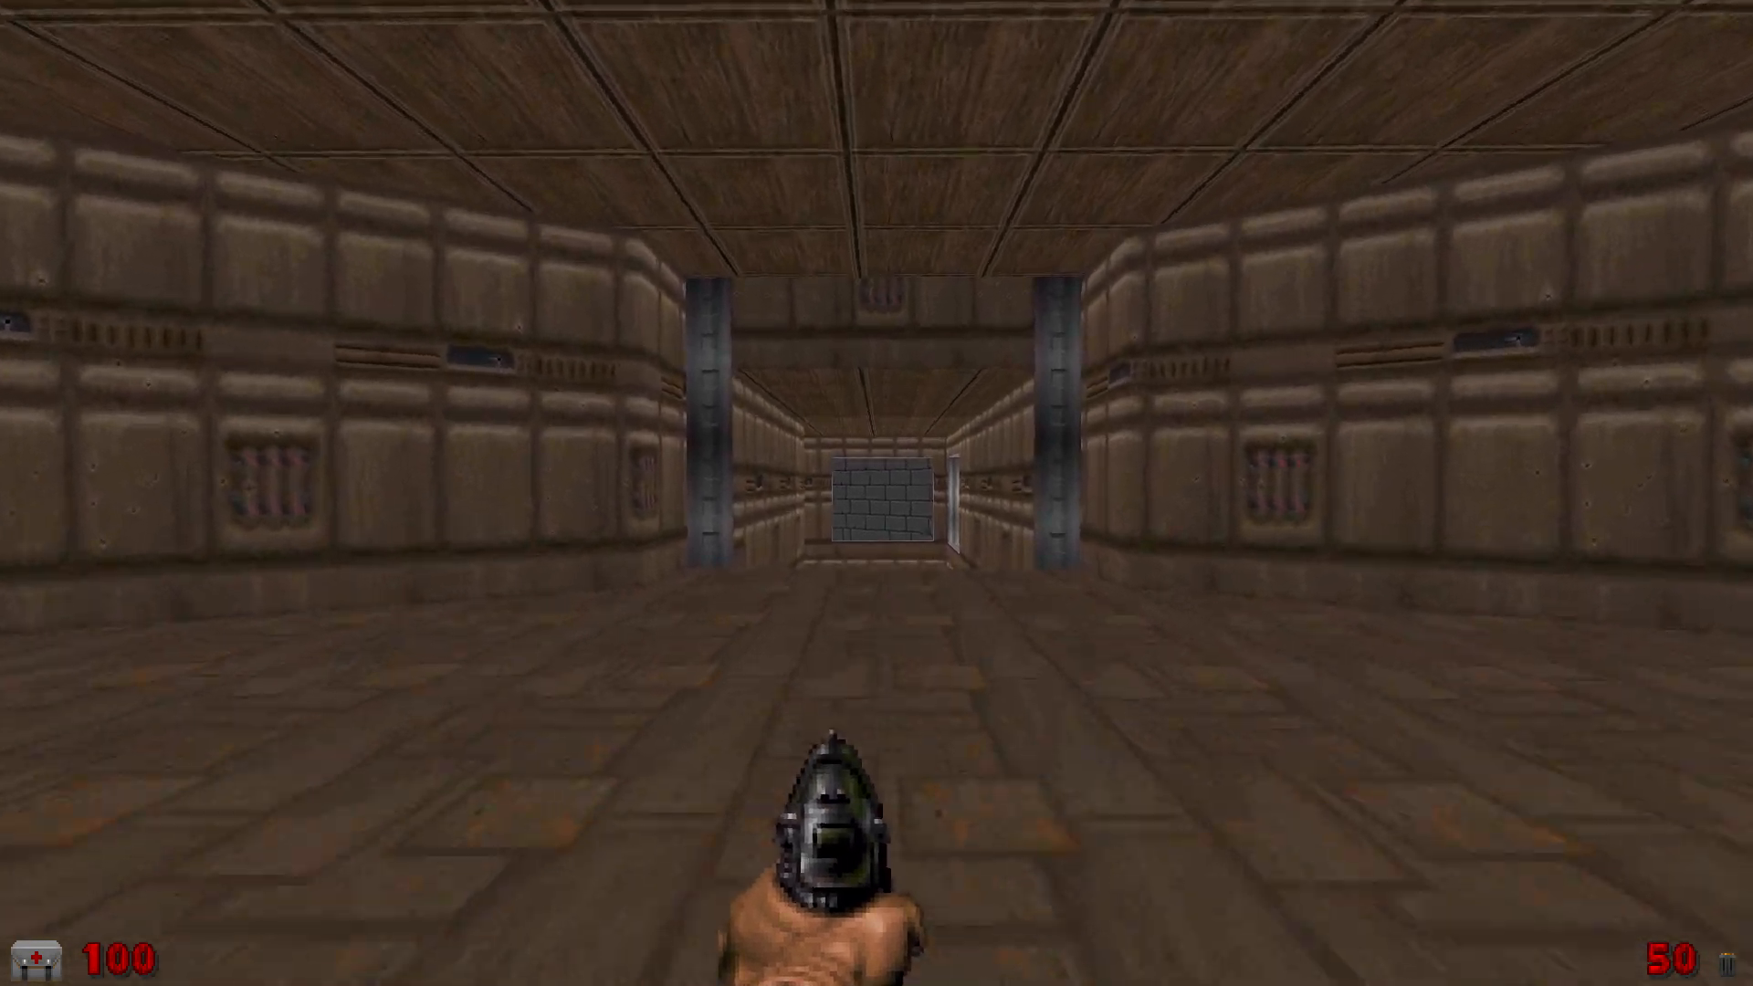
{"action": "key", "text": "w"}
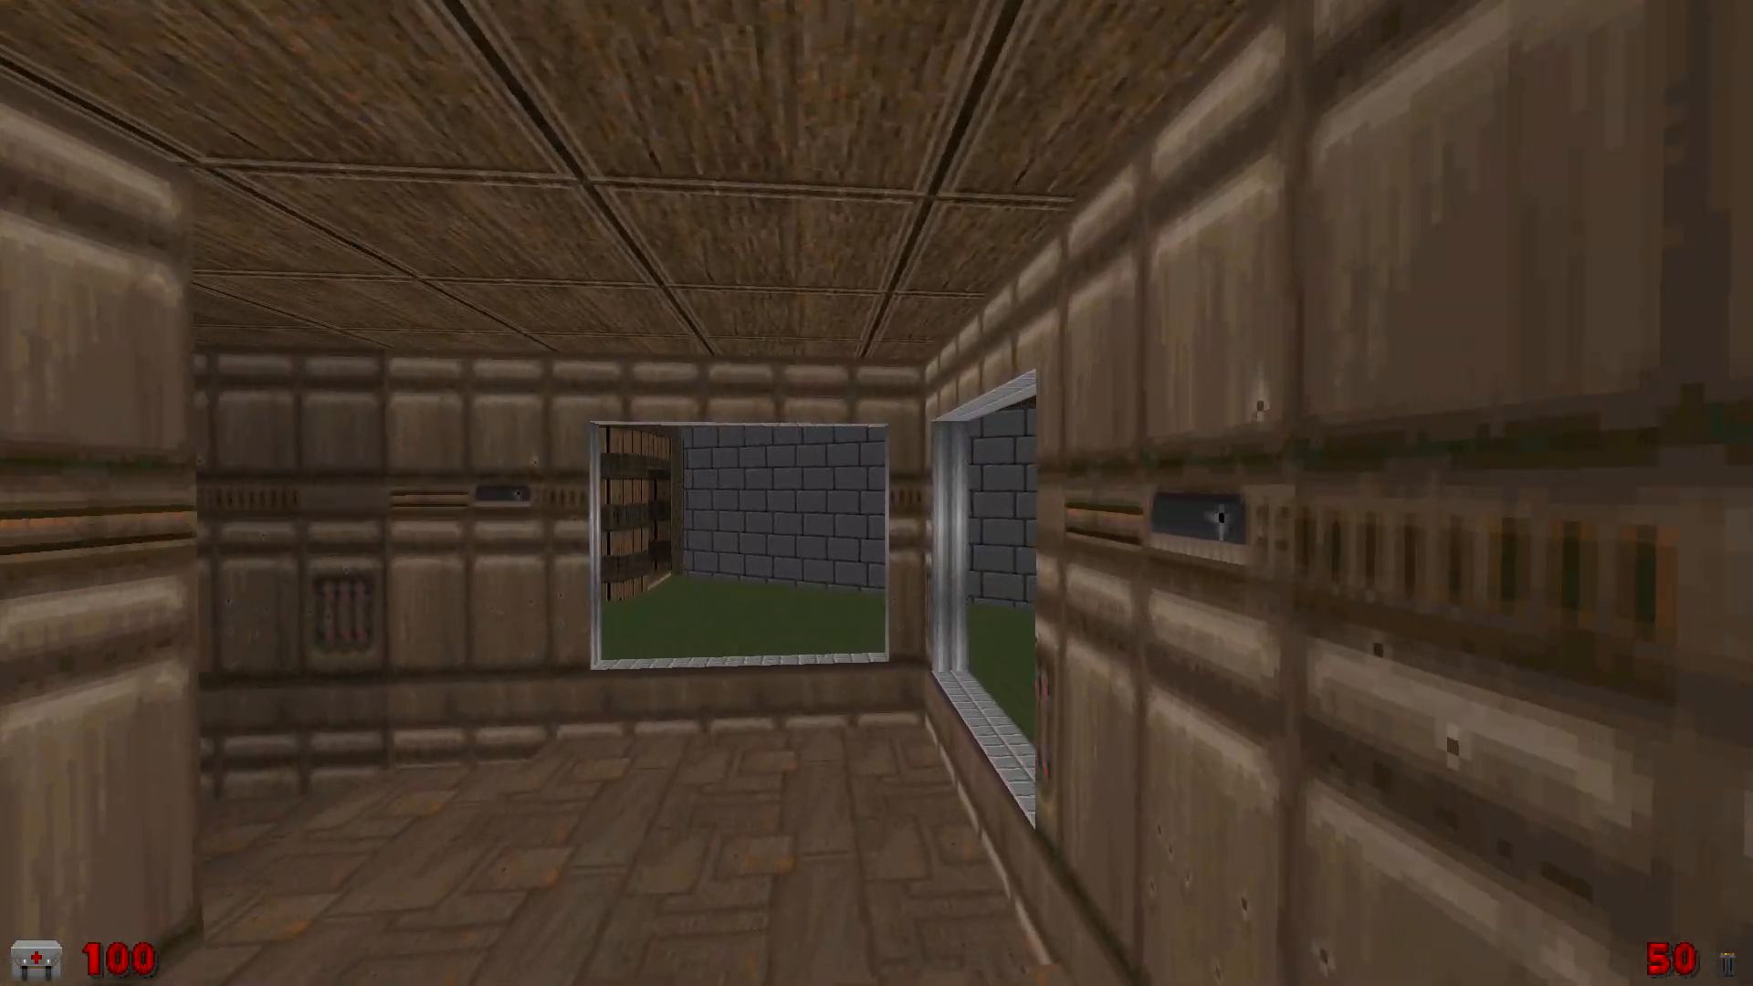
{"action": "key", "text": "w"}
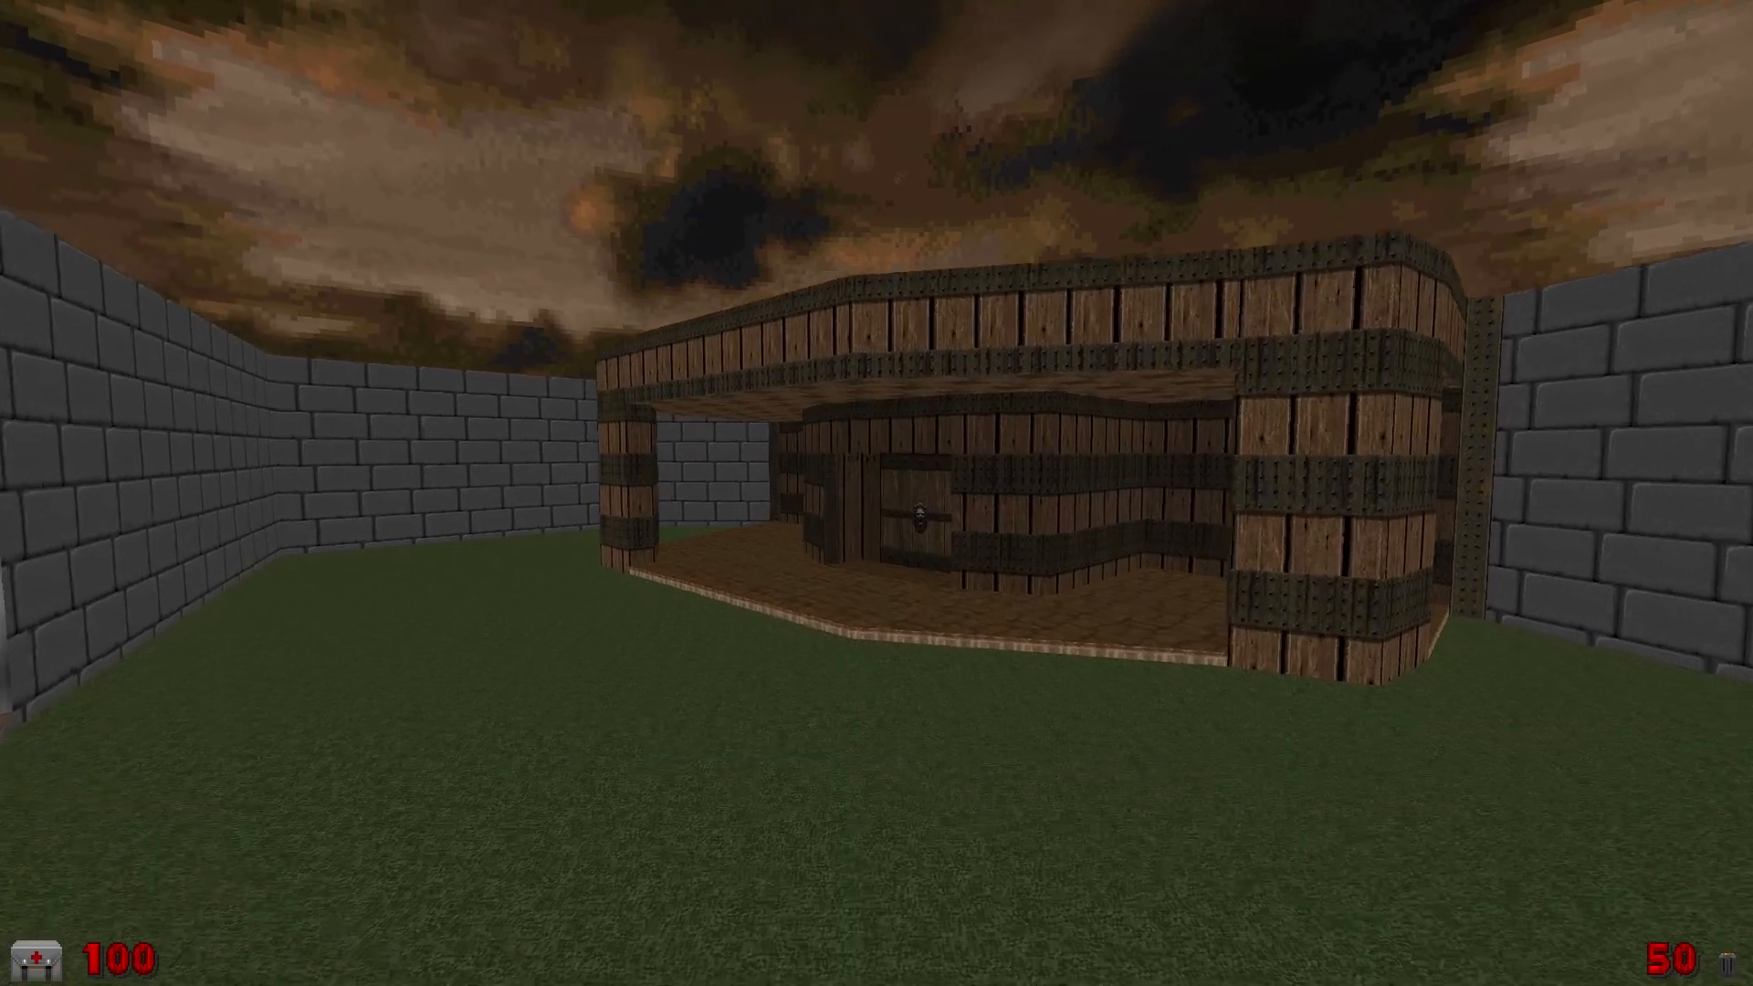
{"action": "key", "text": "w"}
{"action": "key", "text": "e"}
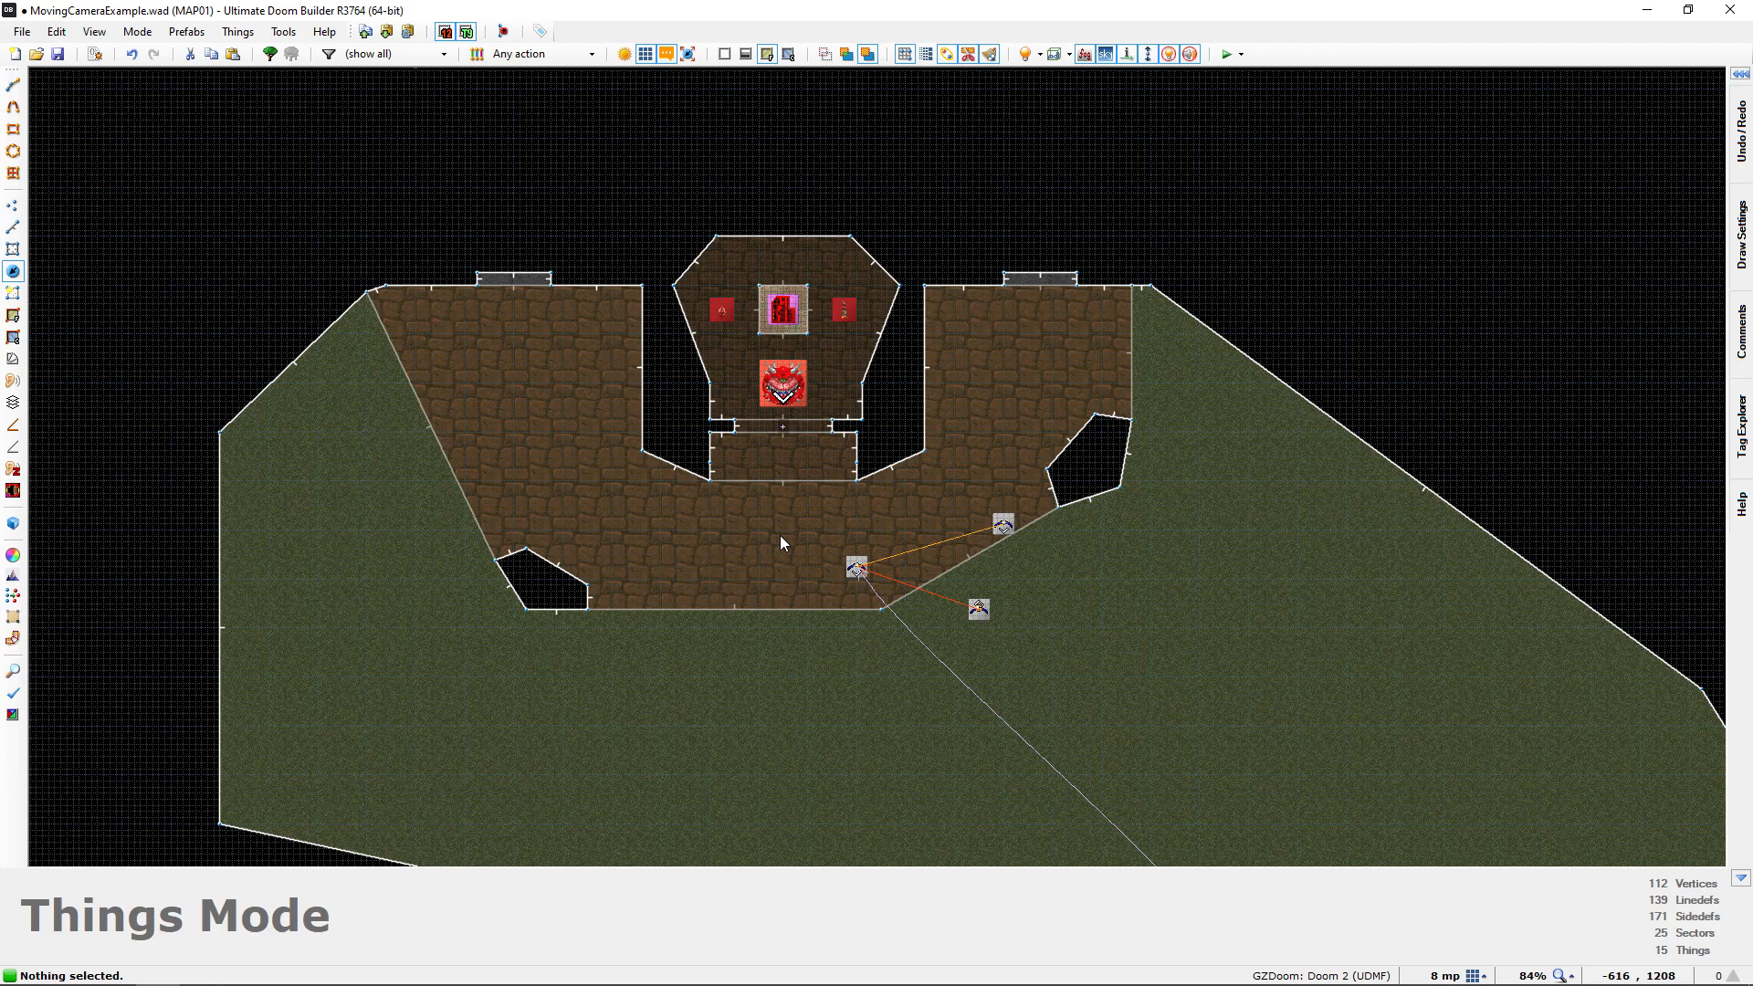
Examine the last interpolation points and the Interpolation Special beside the lion-head door in Visual Mode
{"action": "key", "text": "q"}
{"action": "key", "text": "d"}
{"action": "key", "text": "e"}
{"action": "key", "text": "e"}
{"action": "key", "text": "d"}
{"action": "key", "text": "e"}
{"action": "key", "text": "d"}
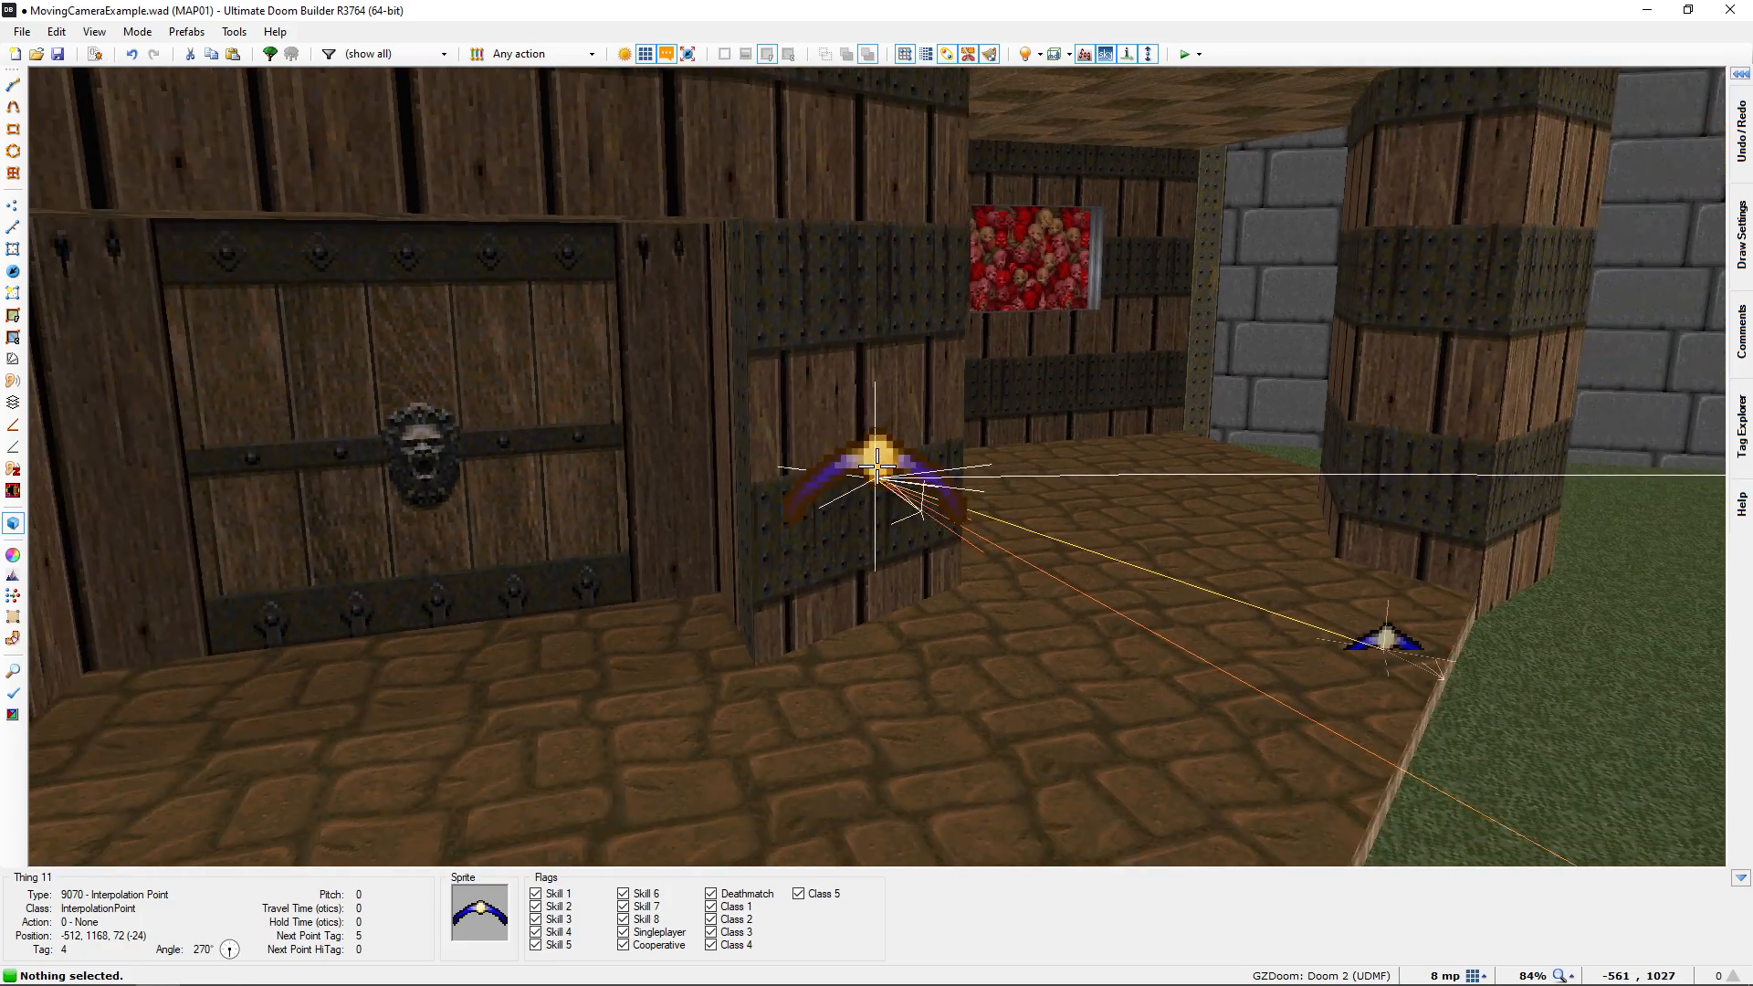
{"action": "key", "text": "e"}
{"action": "key", "text": "d"}
{"action": "key", "text": "e"}
{"action": "key", "text": "f"}
{"action": "key", "text": "d"}
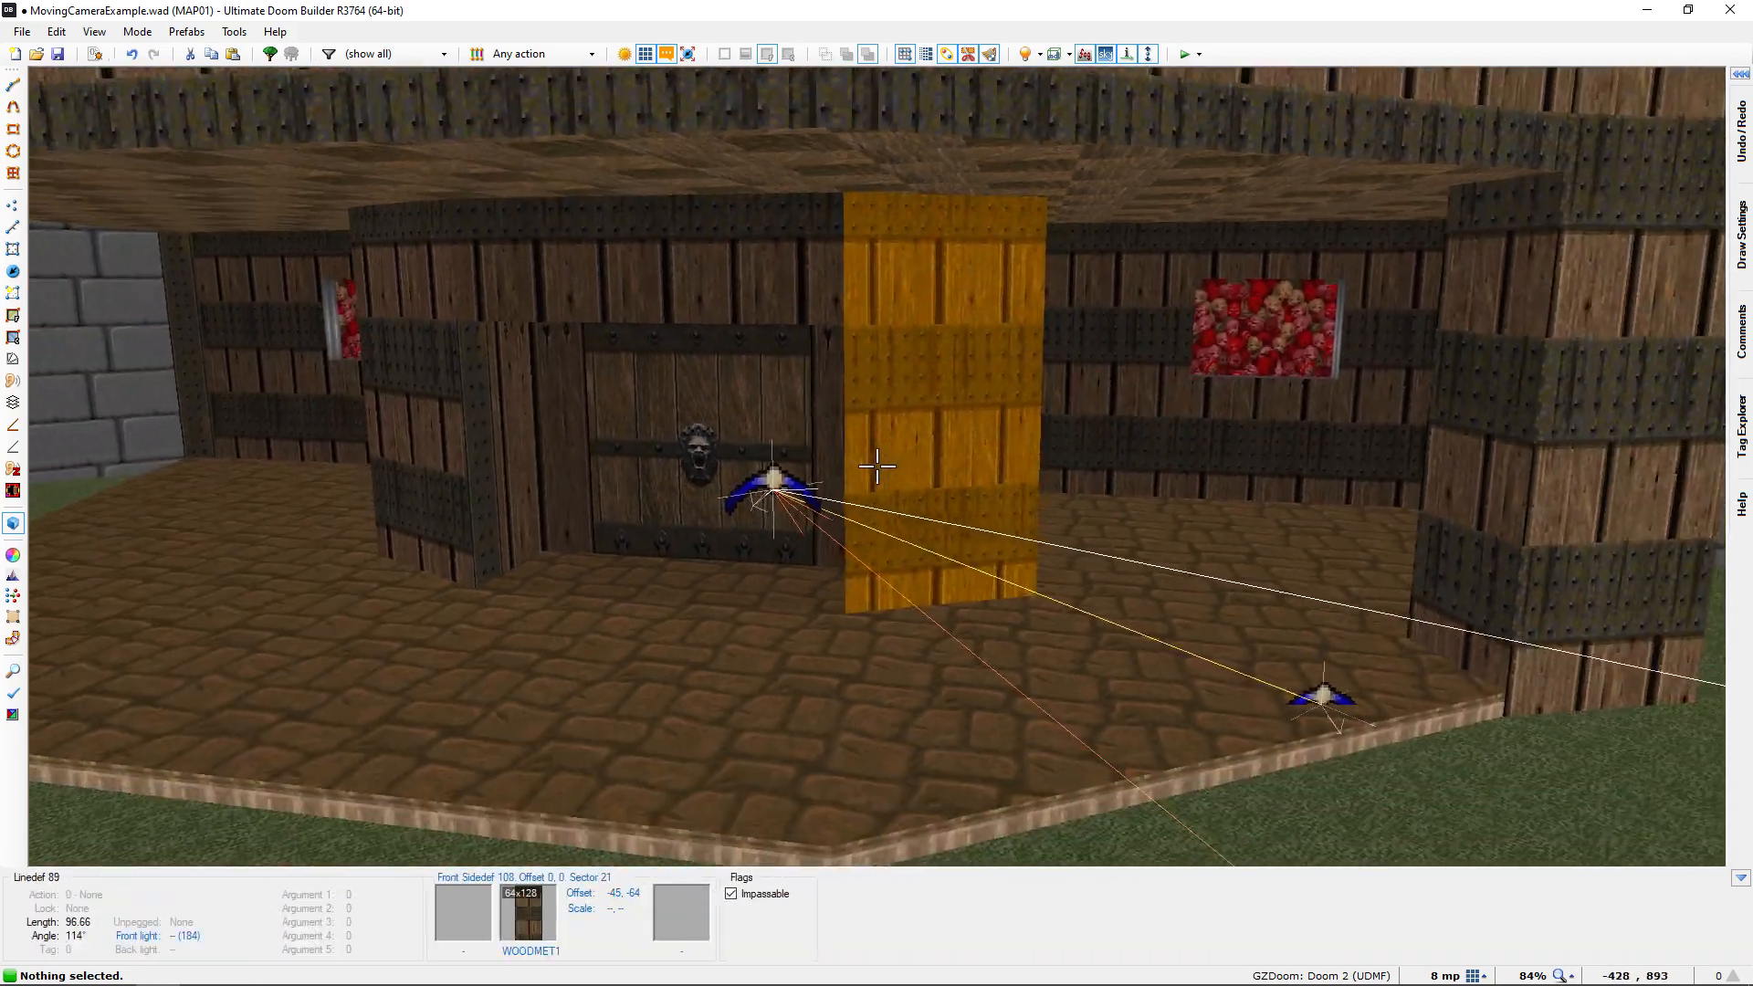
{"action": "key", "text": "e"}
{"action": "key", "text": "e"}
{"action": "key", "text": "d"}
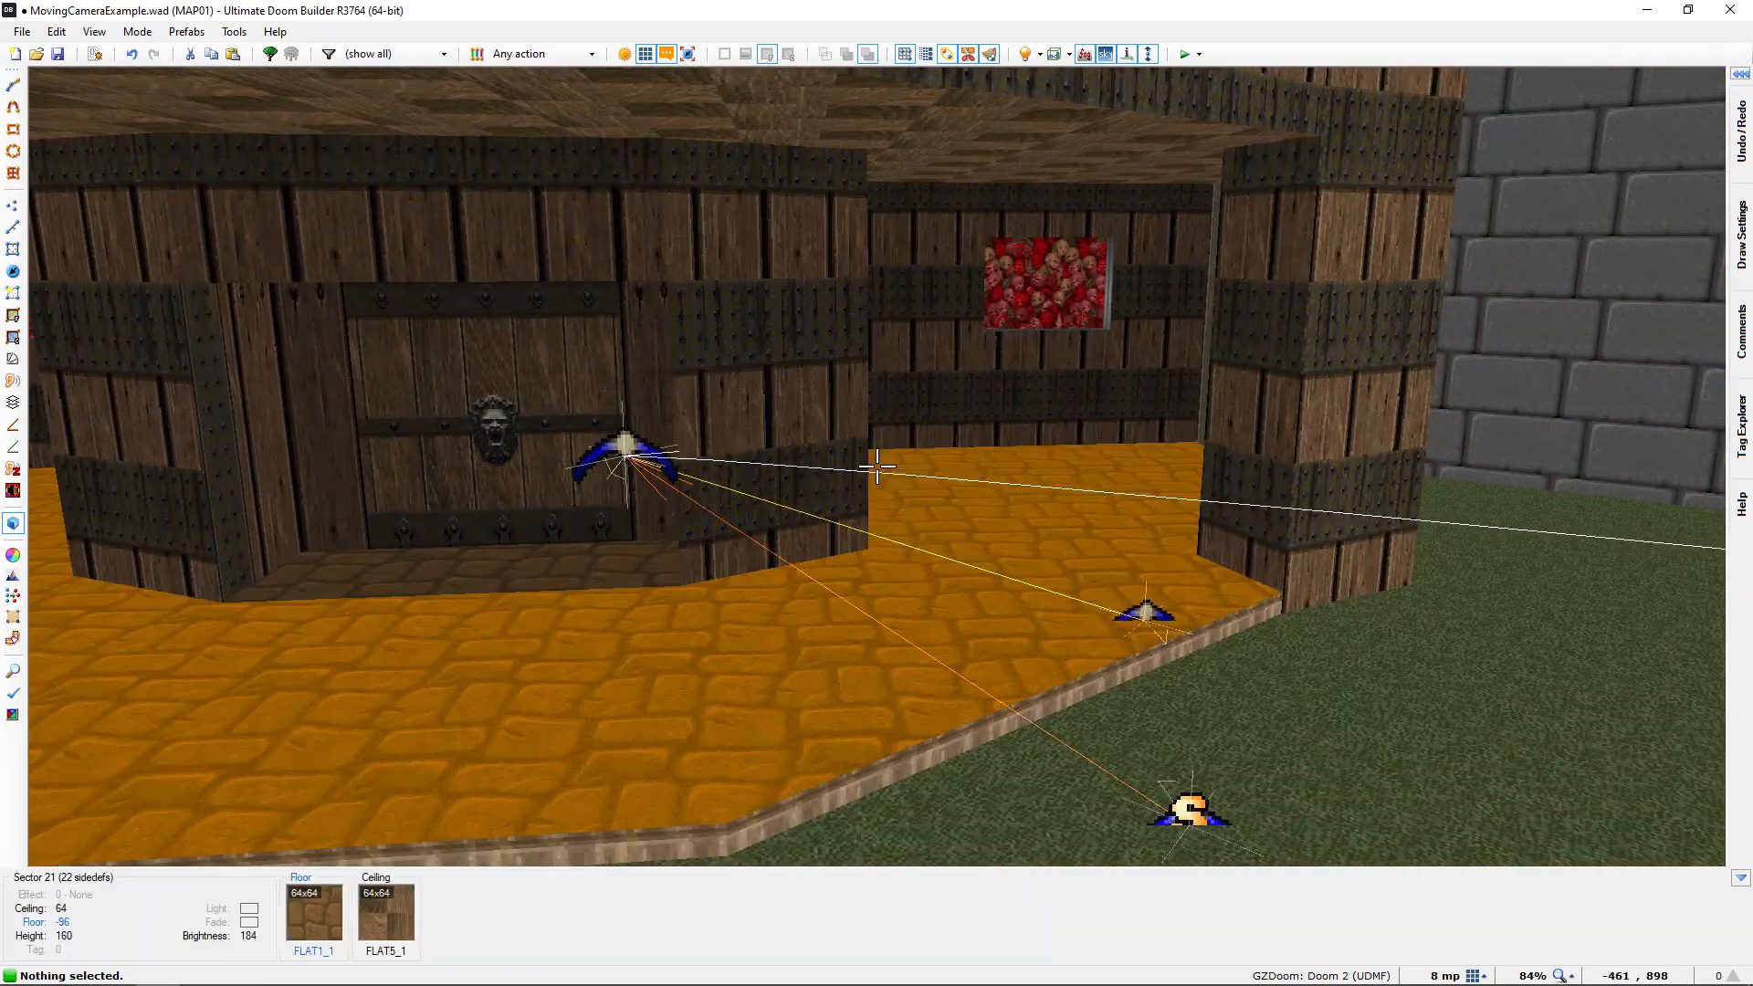
{"action": "key", "text": "e"}
{"action": "key", "text": "d"}
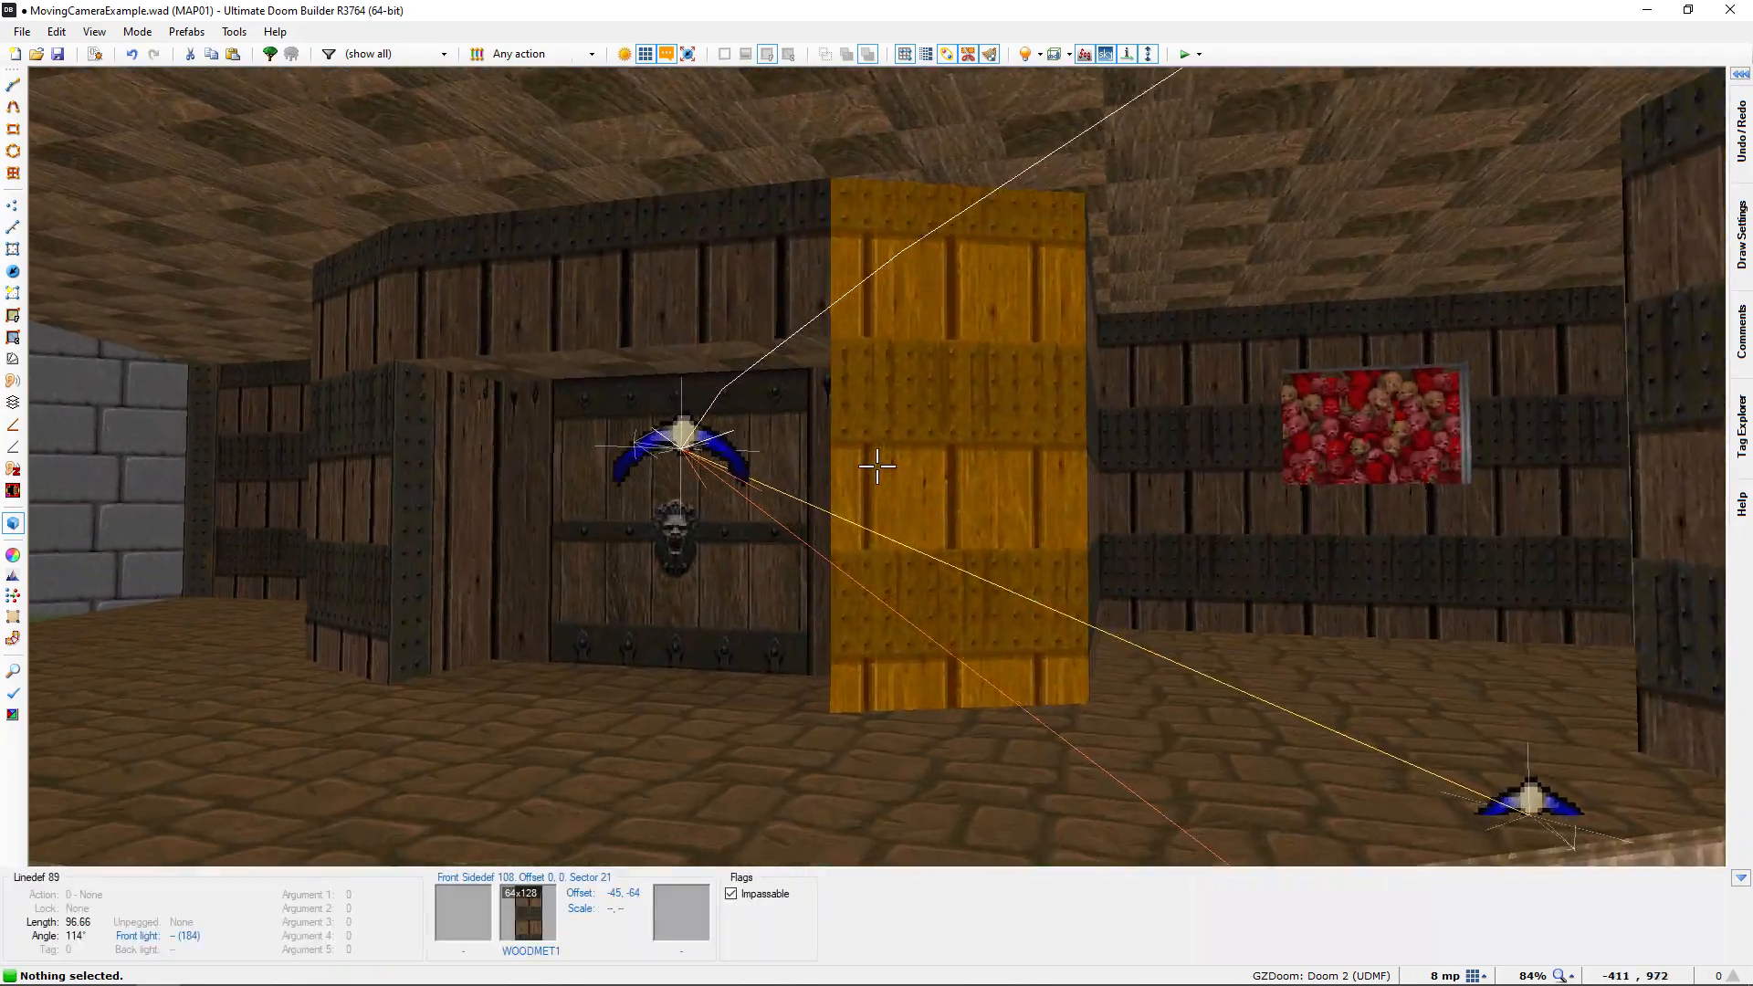
Follow the Cacodemon's route between the room behind the lion-head door and the indoor patrol point in Visual Mode, and return to the 2D map
{"action": "key", "text": "e"}
{"action": "key", "text": "d"}
{"action": "key", "text": "e"}
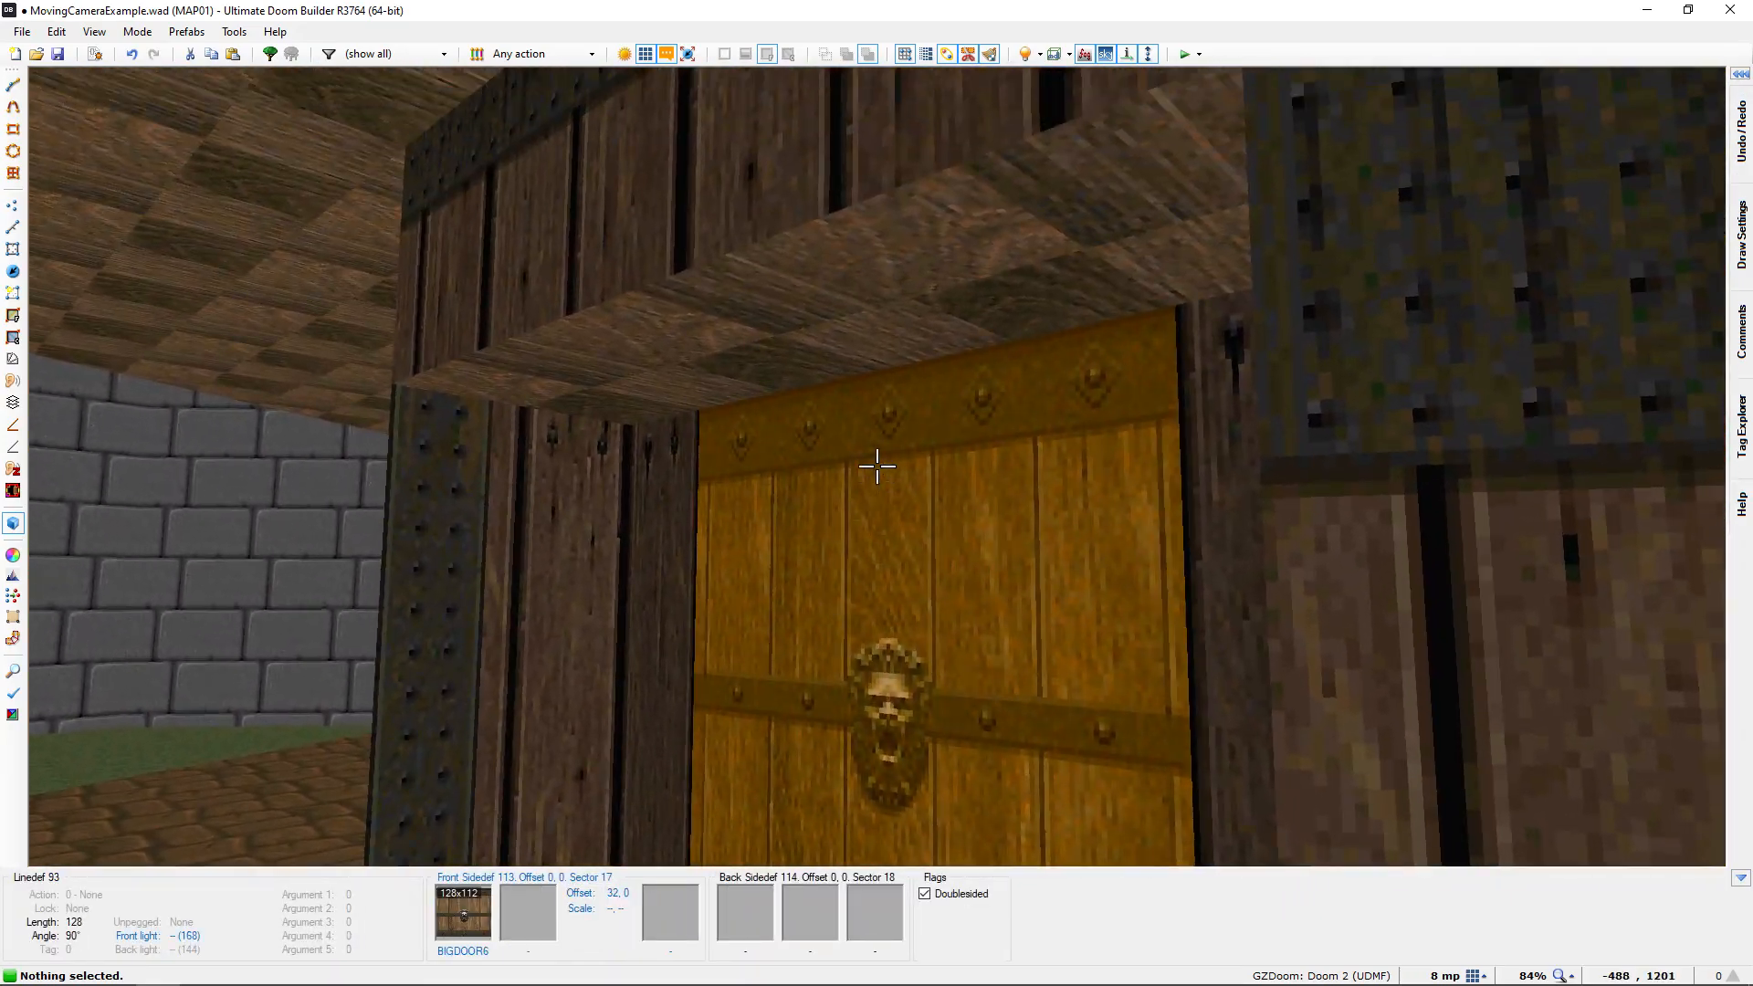
{"action": "key", "text": "e"}
{"action": "key", "text": "d"}
{"action": "key", "text": "e"}
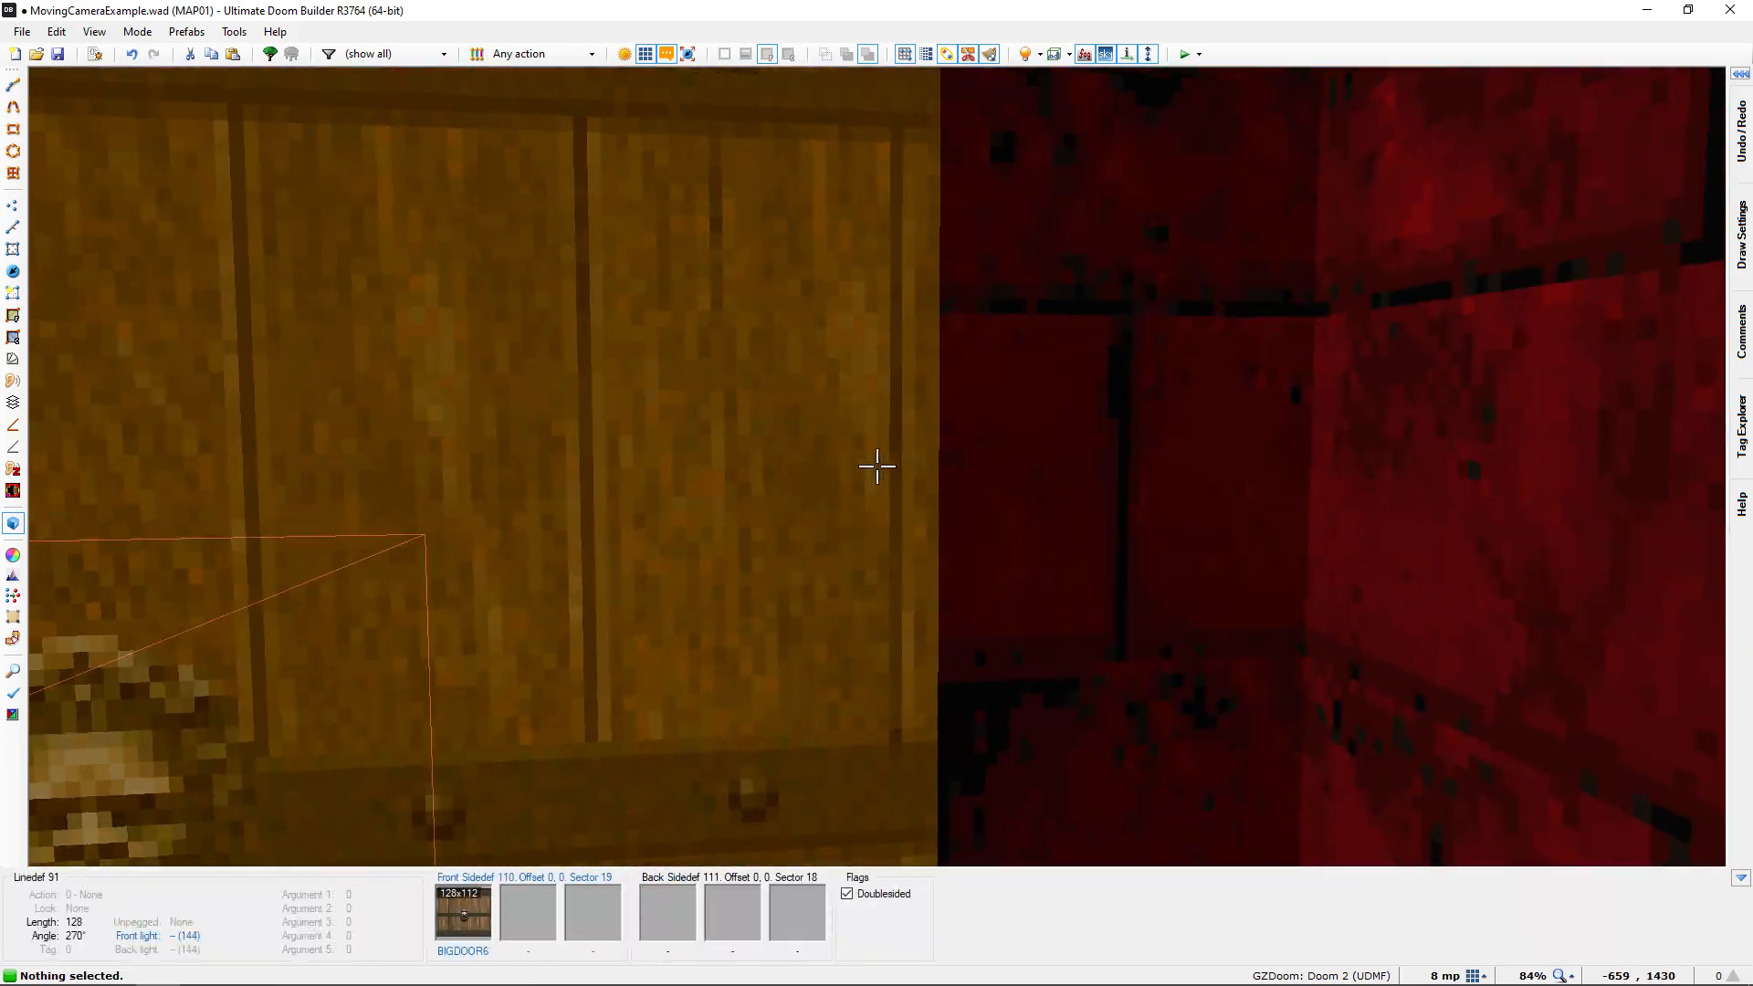
{"action": "key", "text": "d"}
{"action": "key", "text": "e"}
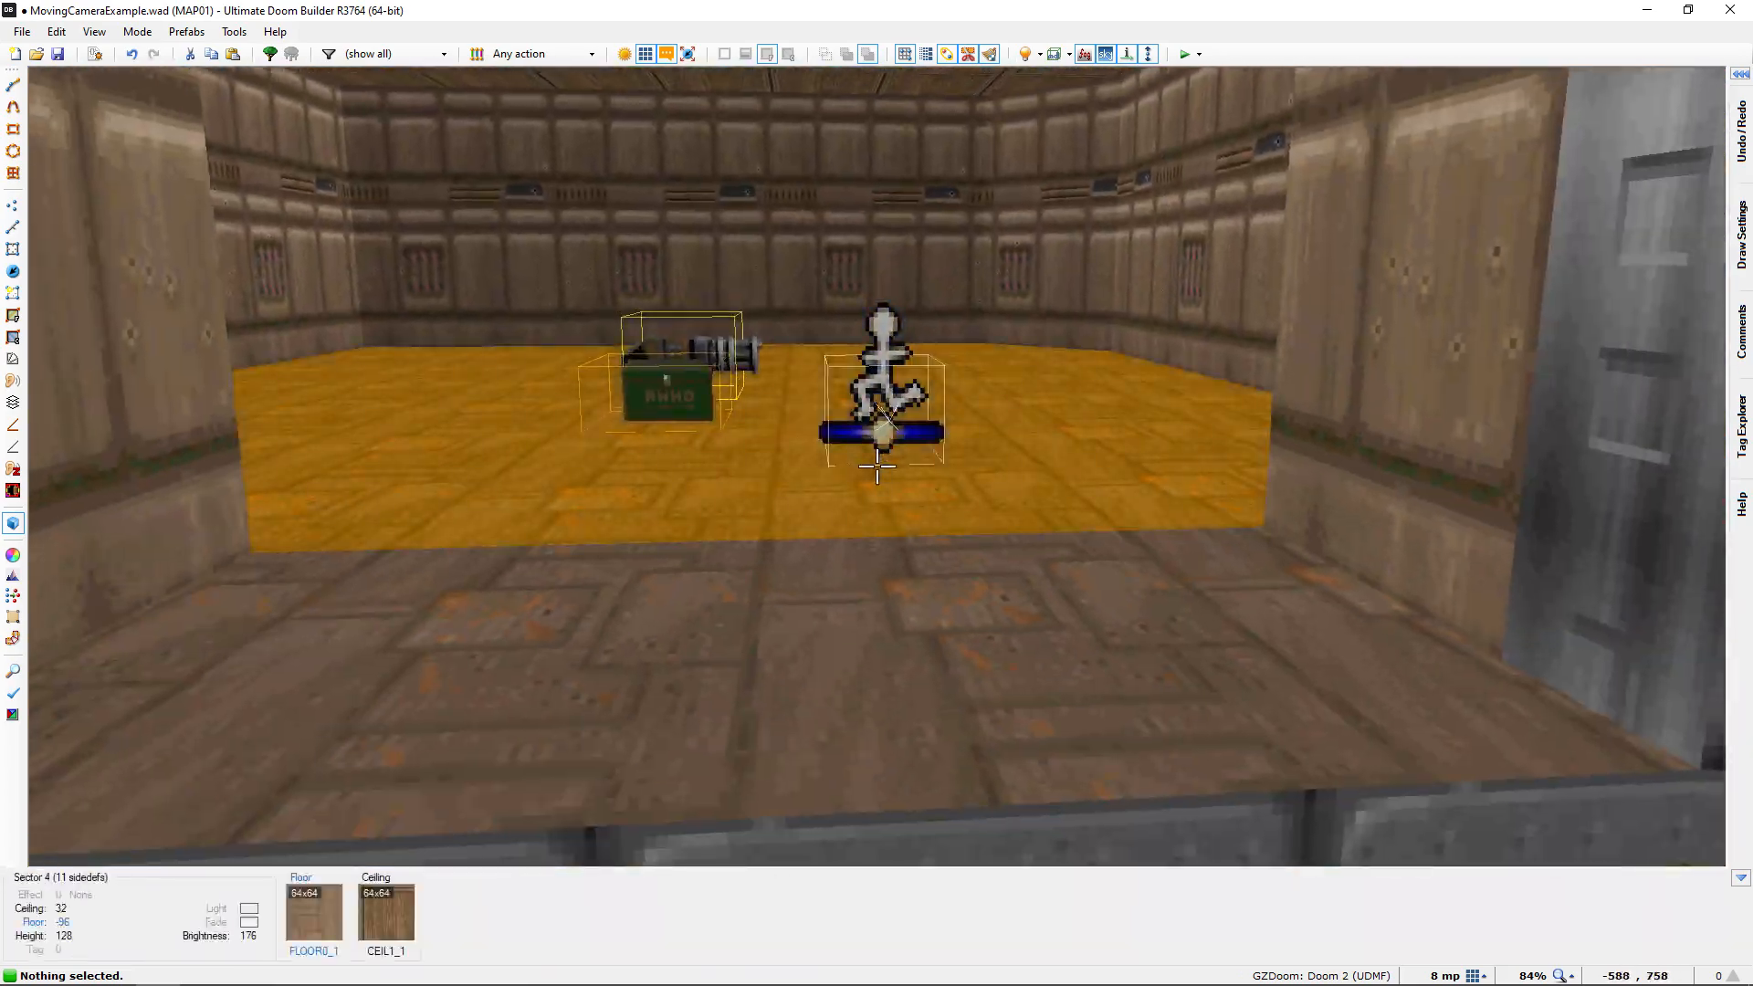
{"action": "key", "text": "d"}
{"action": "key", "text": "e"}
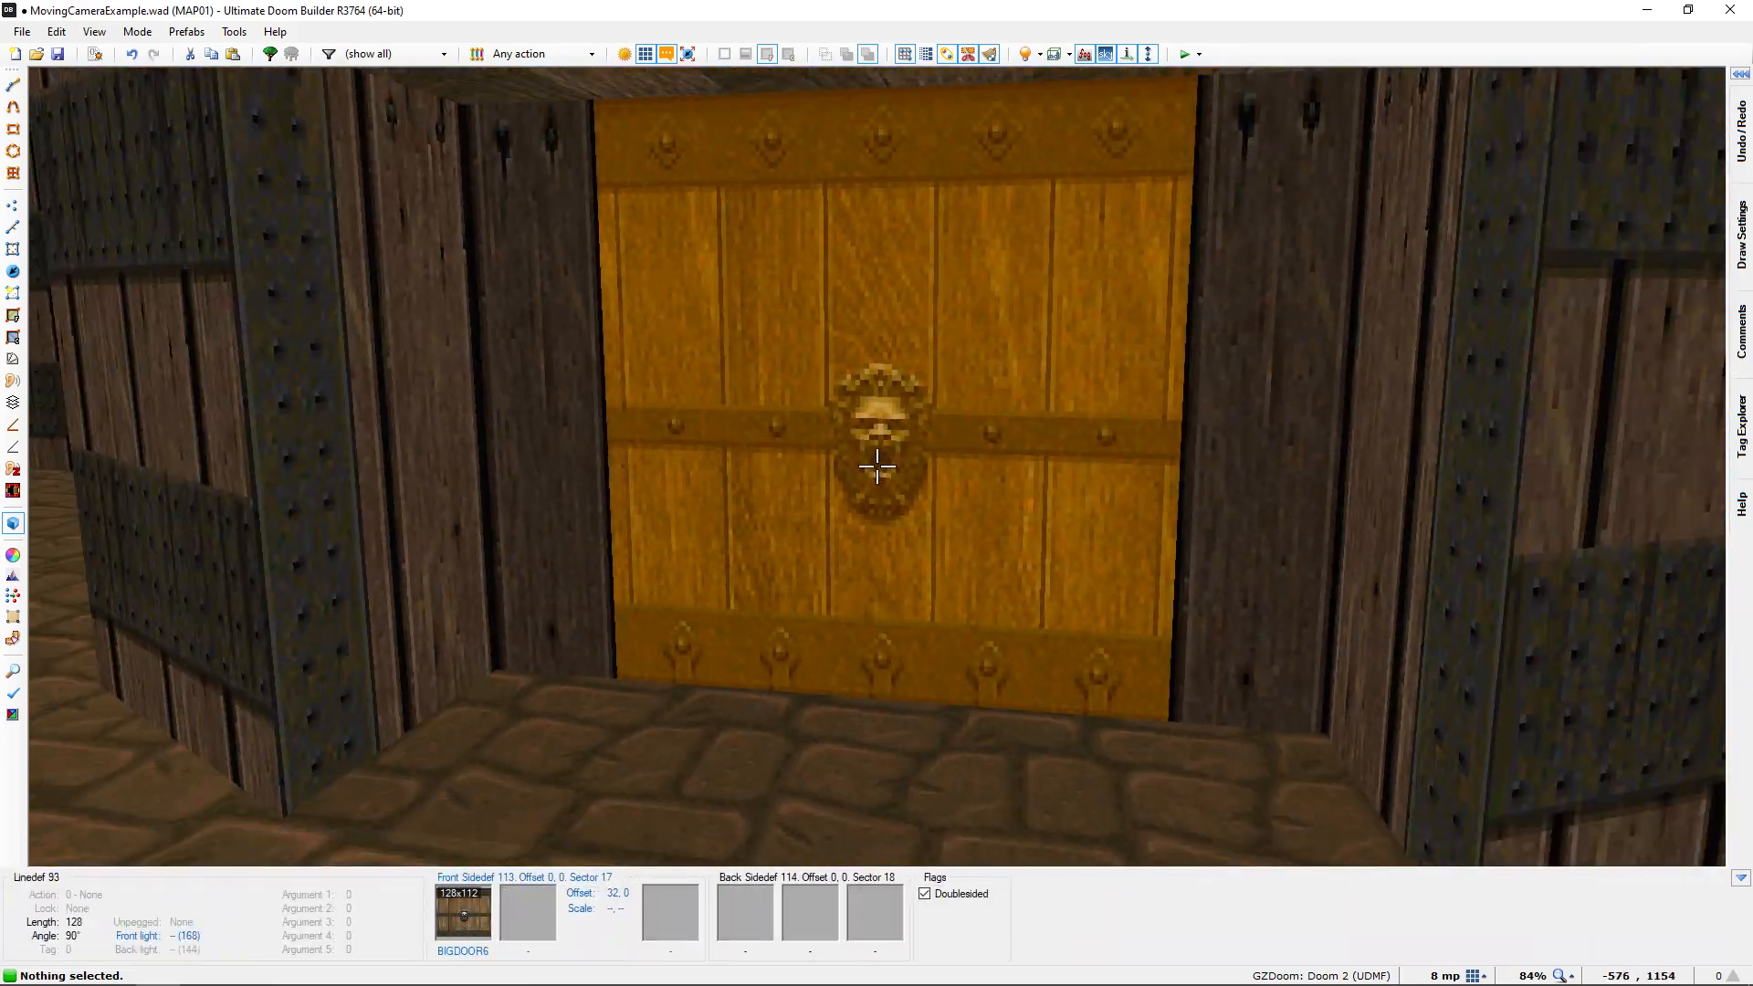
{"action": "key", "text": "q"}
{"action": "key", "text": "space"}
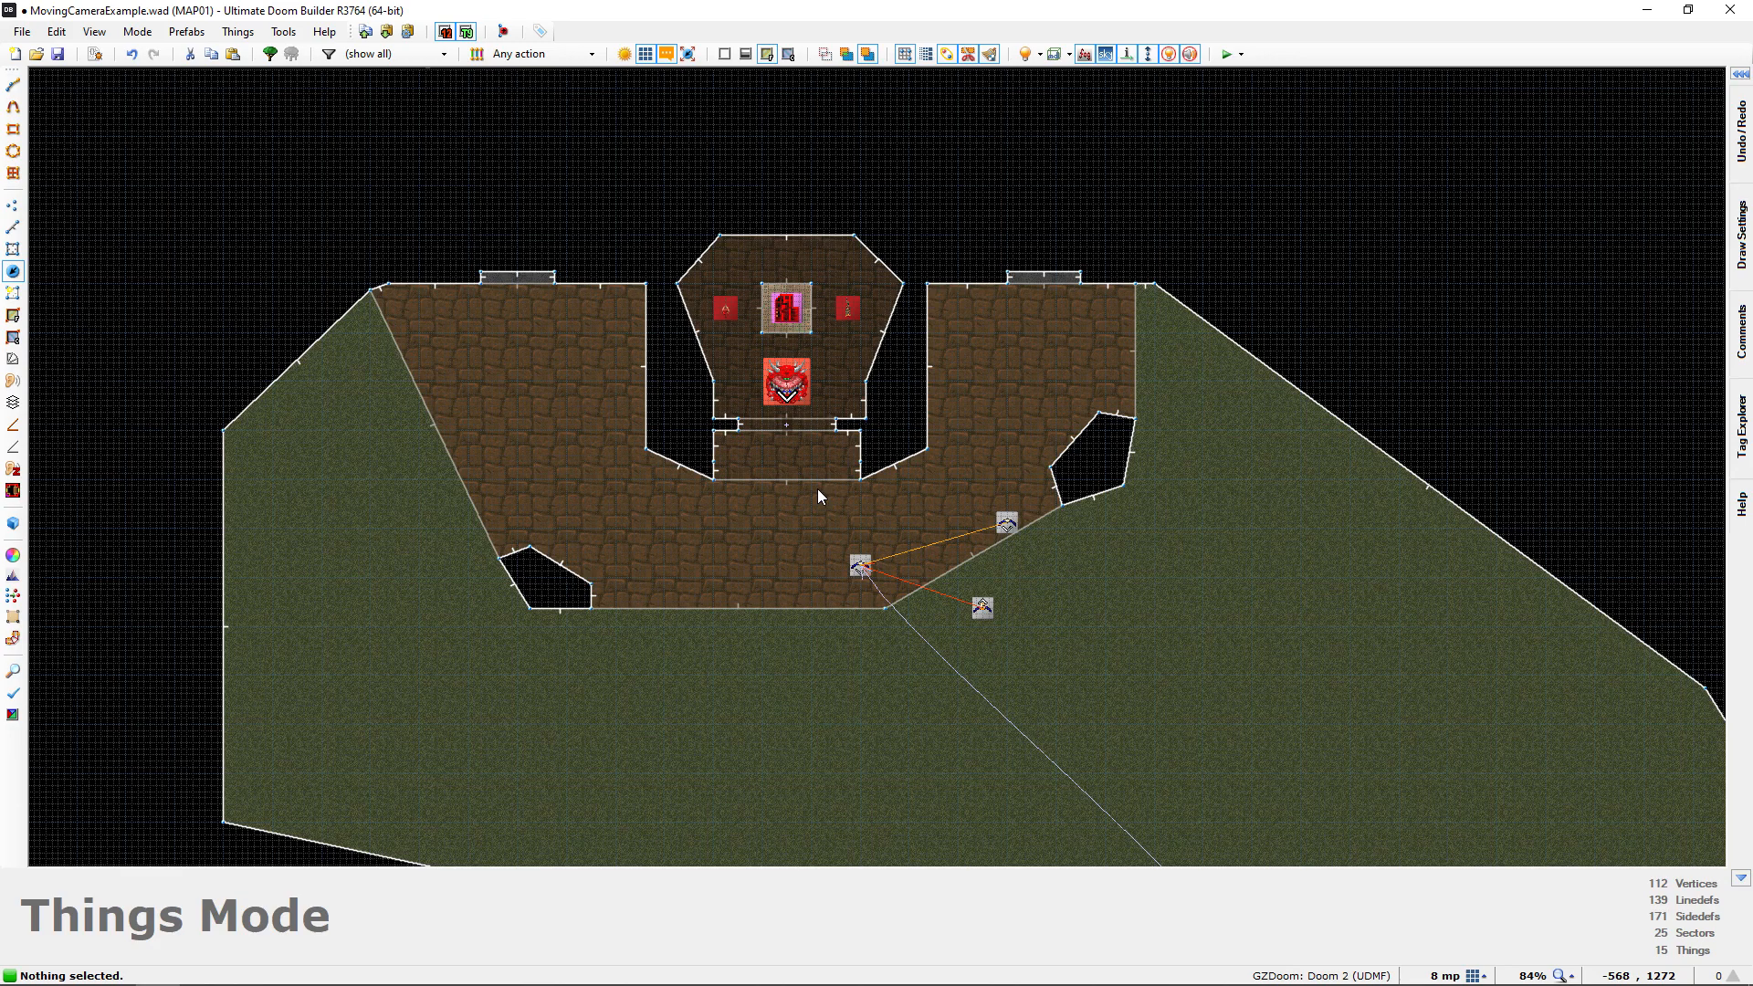
Look over the outdoor area on the 2D map and view the lion-head door up close in Visual Mode
{"action": "scroll", "coordinate": [821, 573], "scroll_direction": "down", "scroll_amount": 2}
{"action": "middle_click_drag", "start_coordinate": [821, 572], "coordinate": [677, 279]}
{"action": "middle_click_drag", "start_coordinate": [754, 470], "coordinate": [678, 306]}
{"action": "middle_click_drag", "start_coordinate": [566, 137], "coordinate": [718, 394]}
{"action": "scroll", "coordinate": [737, 419], "scroll_direction": "up", "scroll_amount": 3}
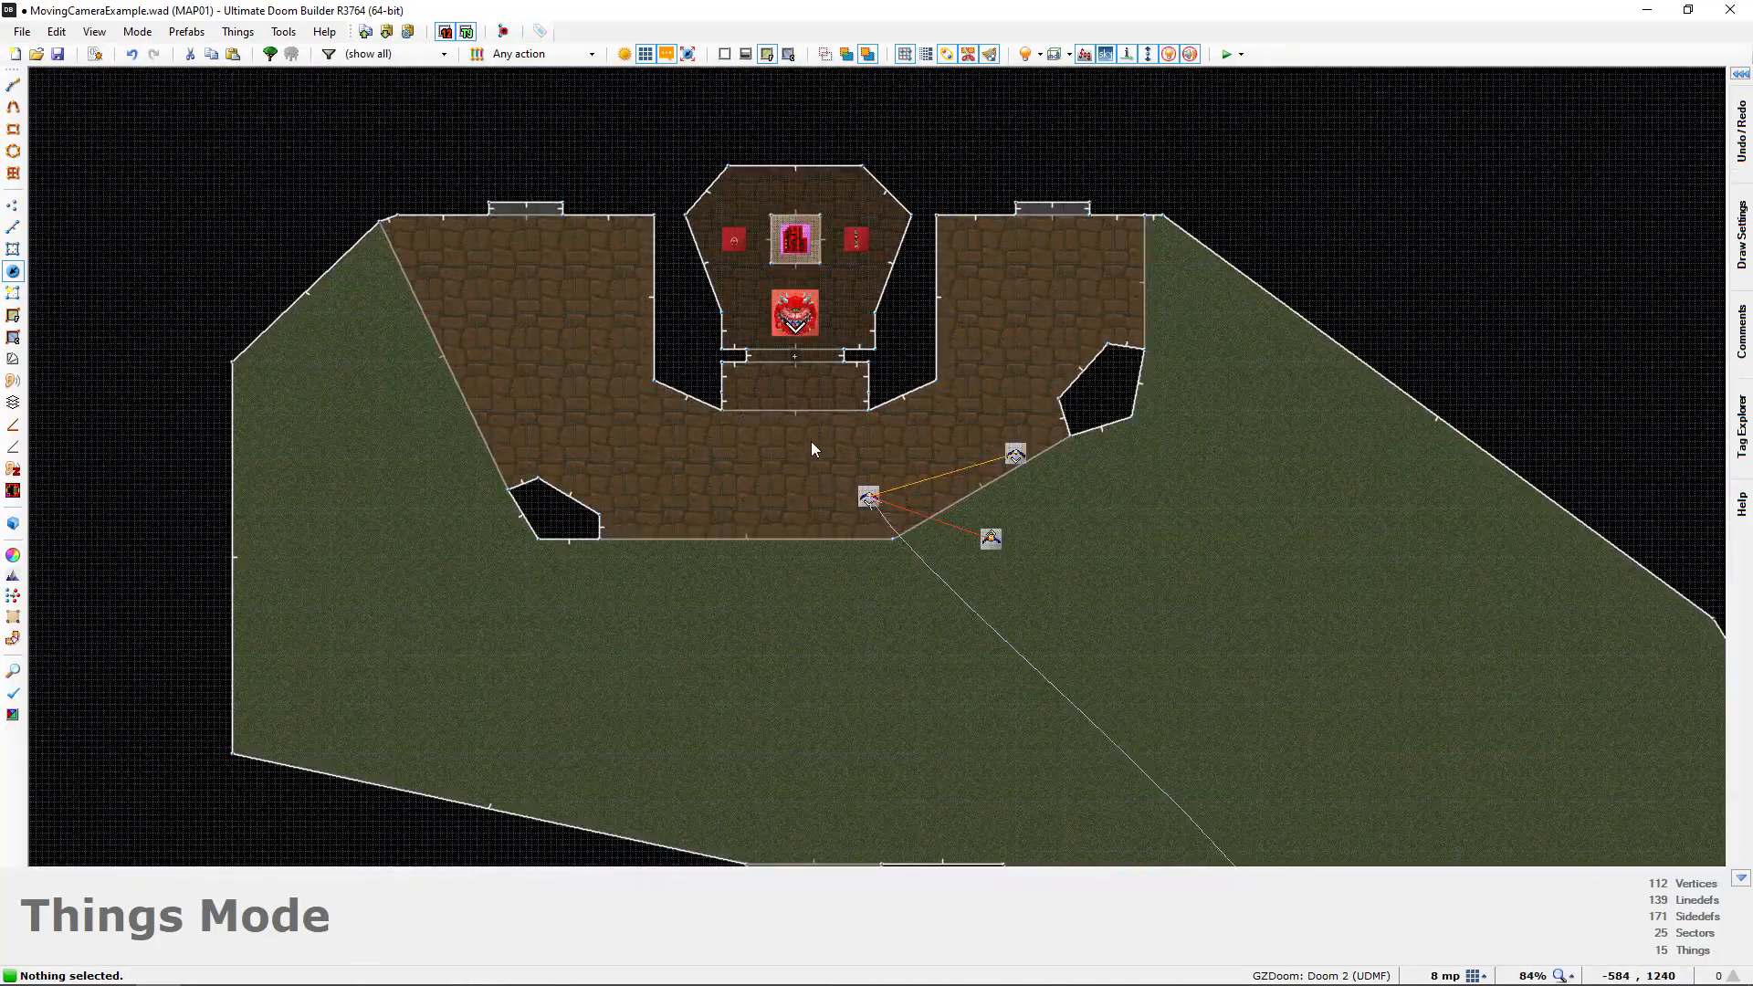
{"action": "key", "text": "w"}
Look over the lion-head door, the outdoor area, the player start and the first camera points in Visual Mode, and return to the 2D map
{"action": "key", "text": "w"}
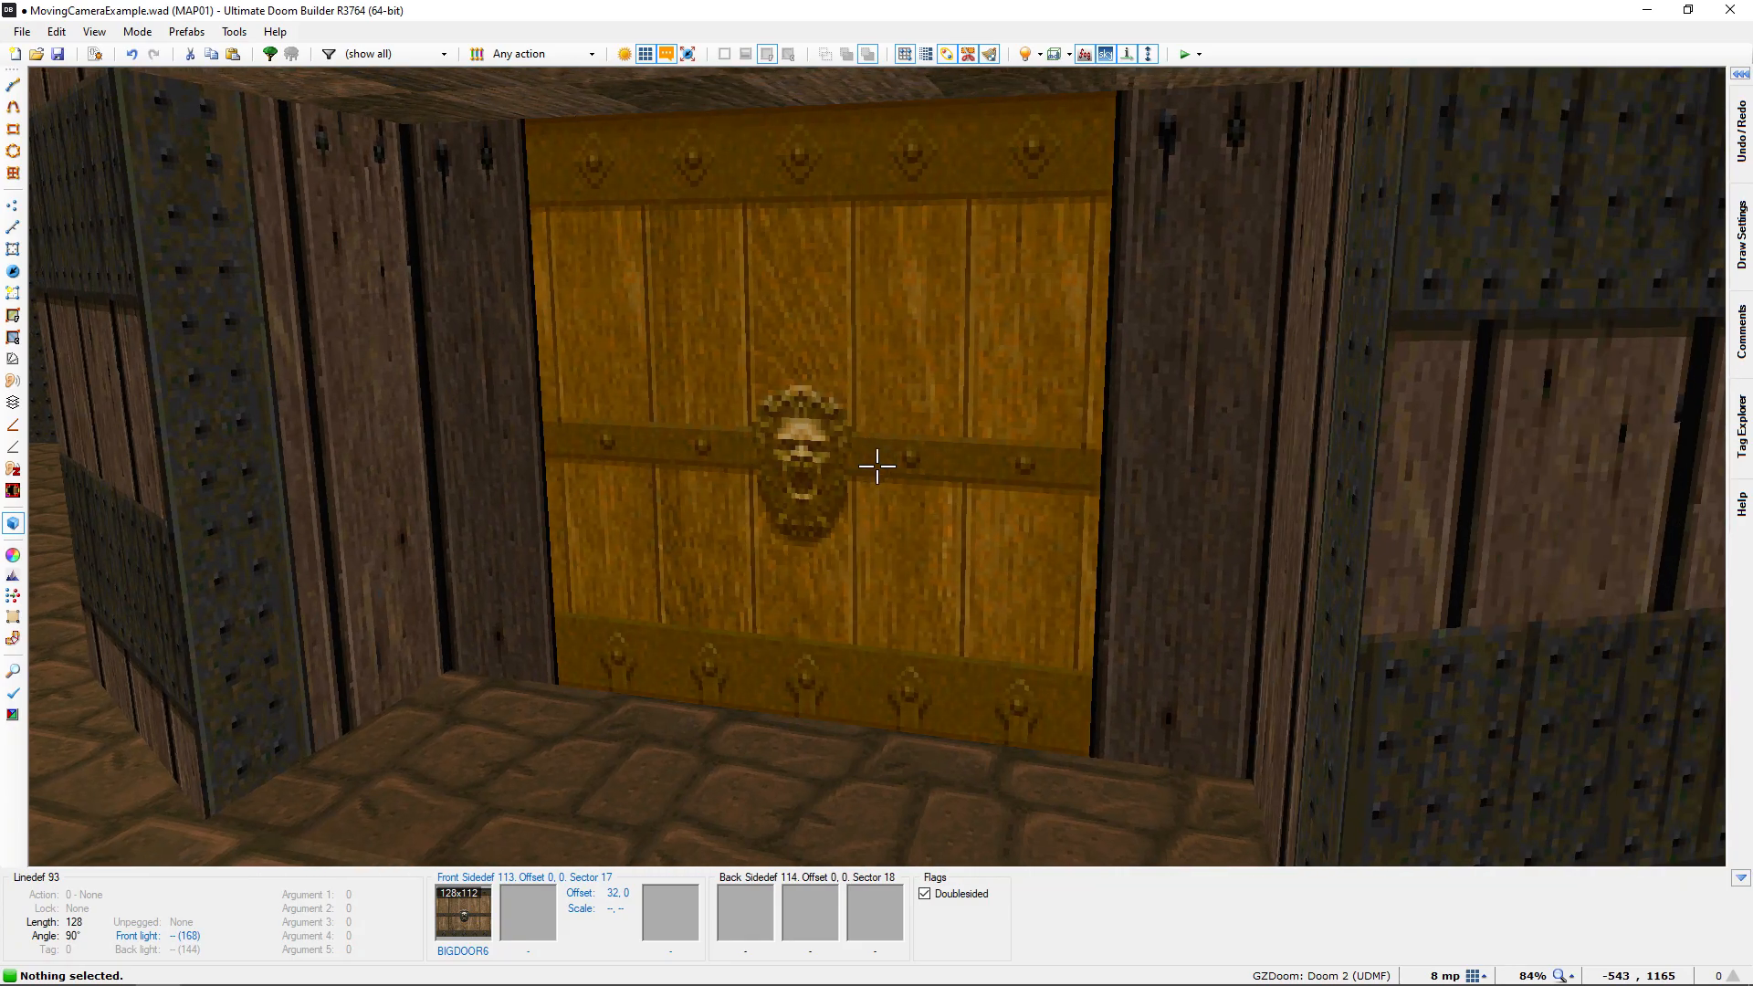
{"action": "key", "text": "w"}
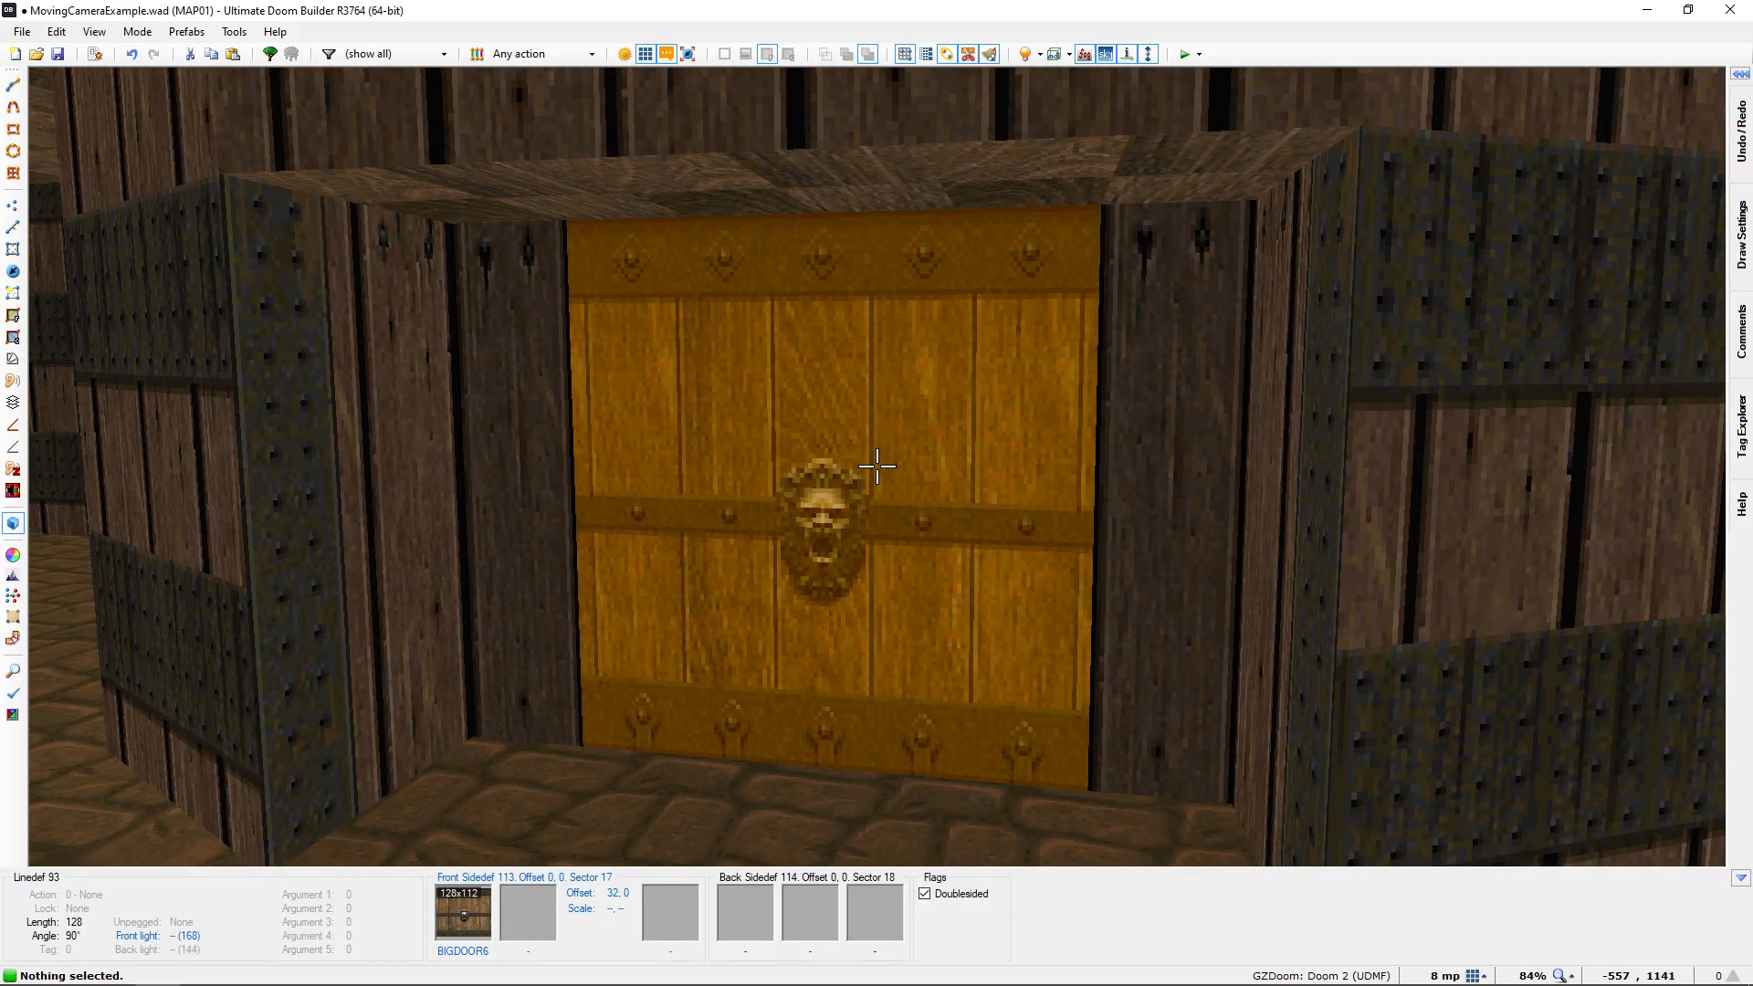
{"action": "key", "text": "w"}
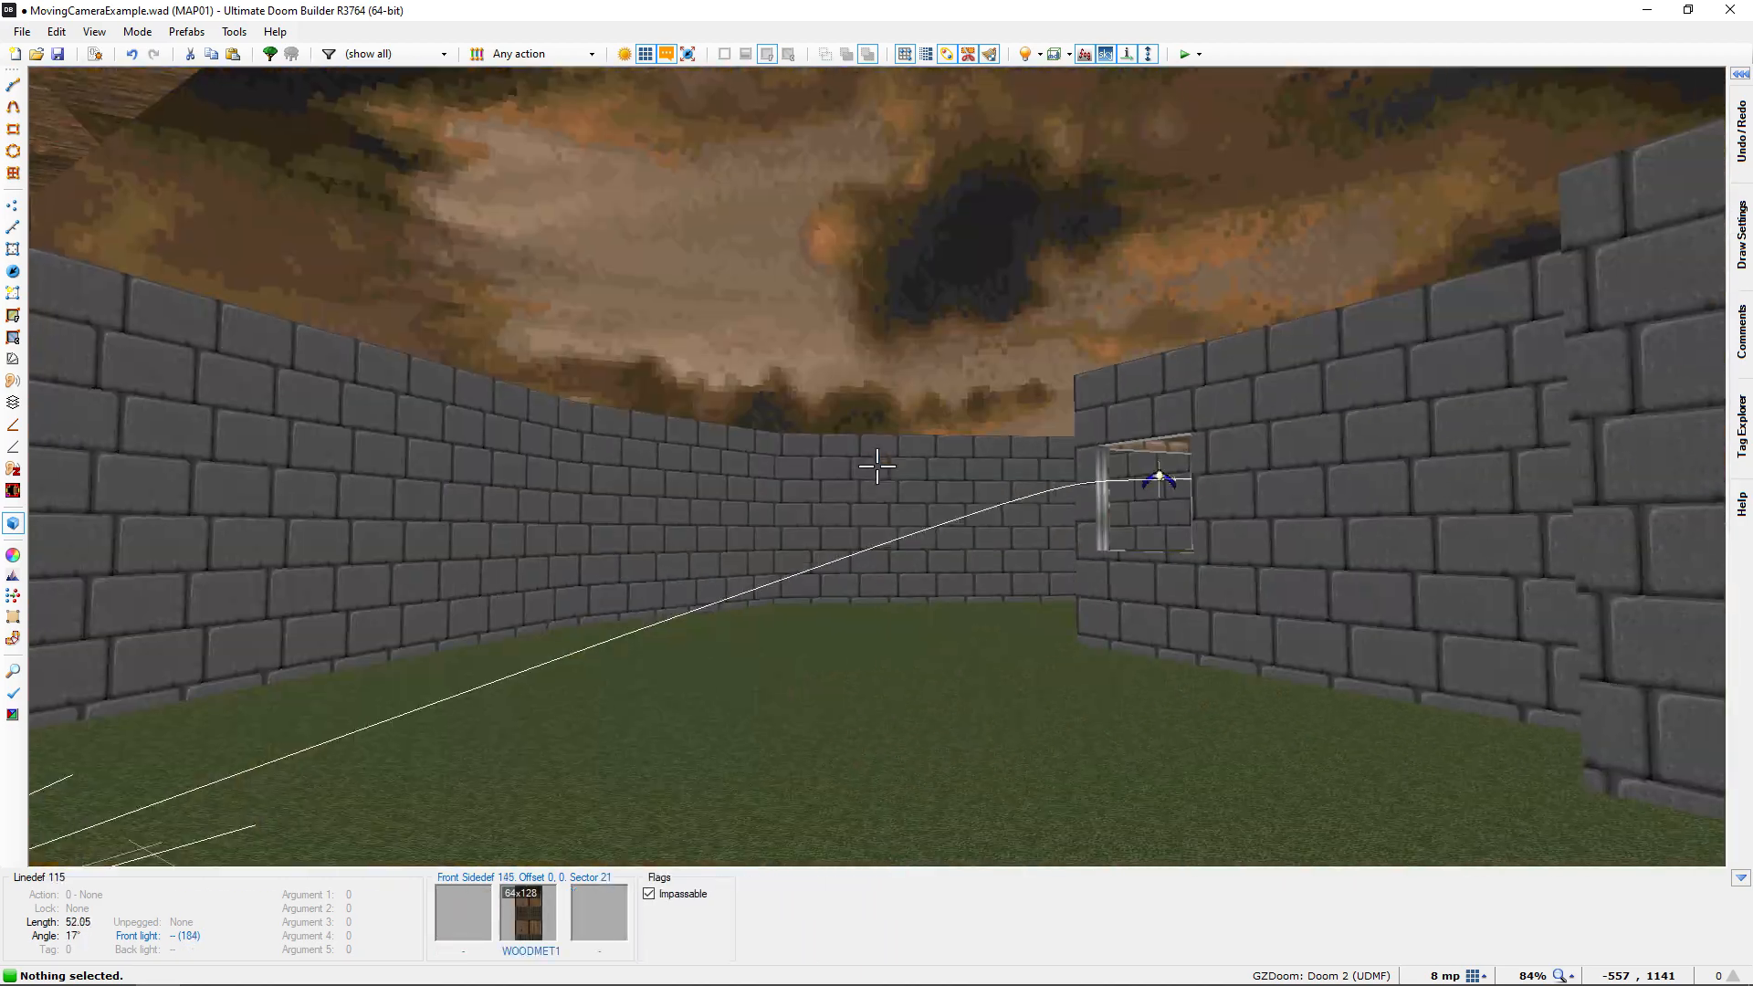
{"action": "key", "text": "w"}
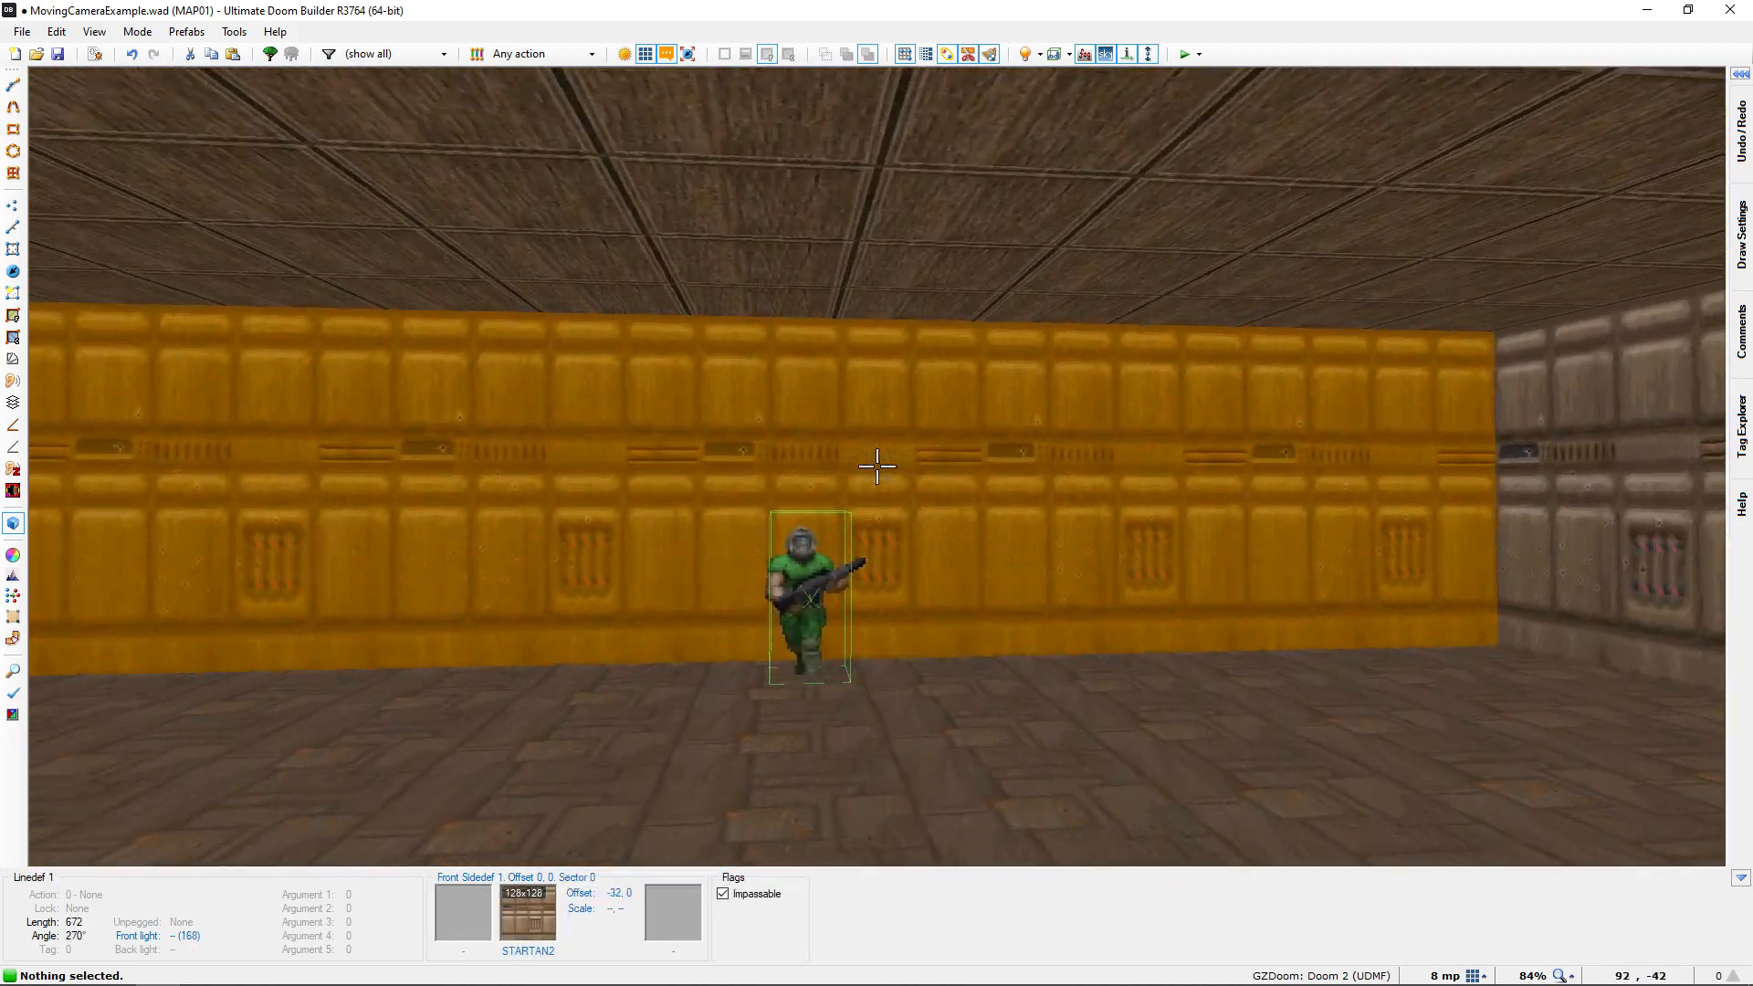
{"action": "key", "text": "w"}
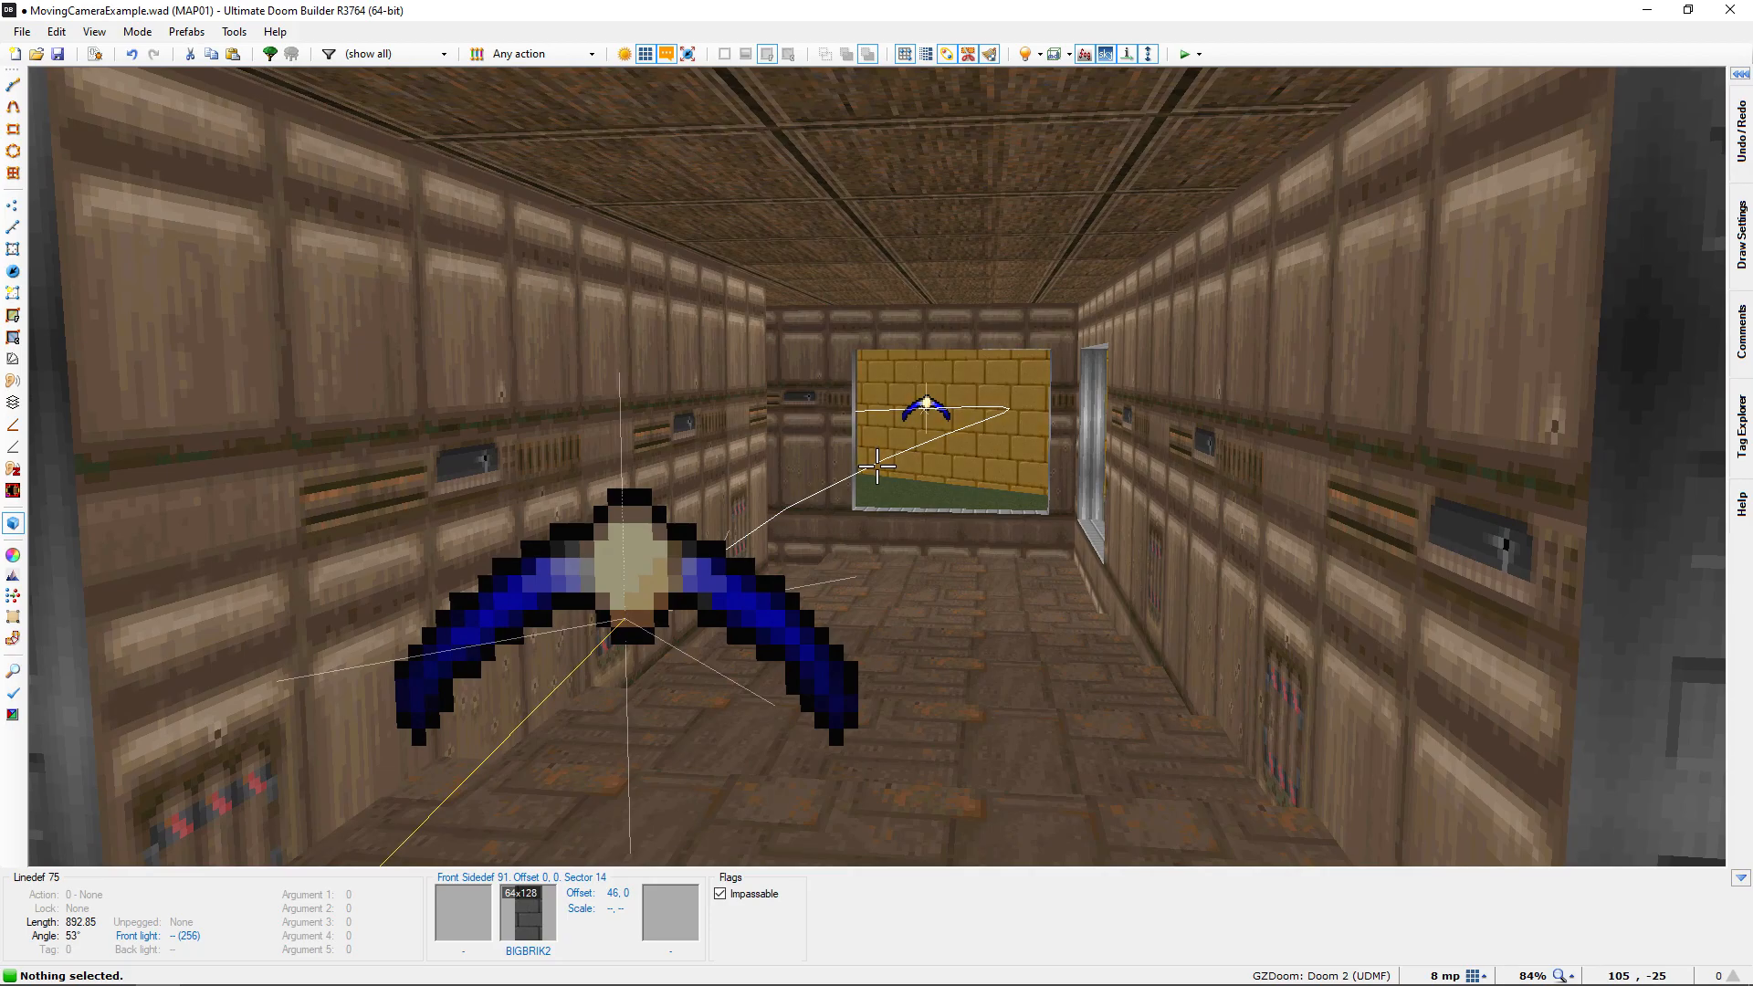
{"action": "key", "text": "w"}
{"action": "key", "text": "w"}
{"action": "key", "text": "q"}
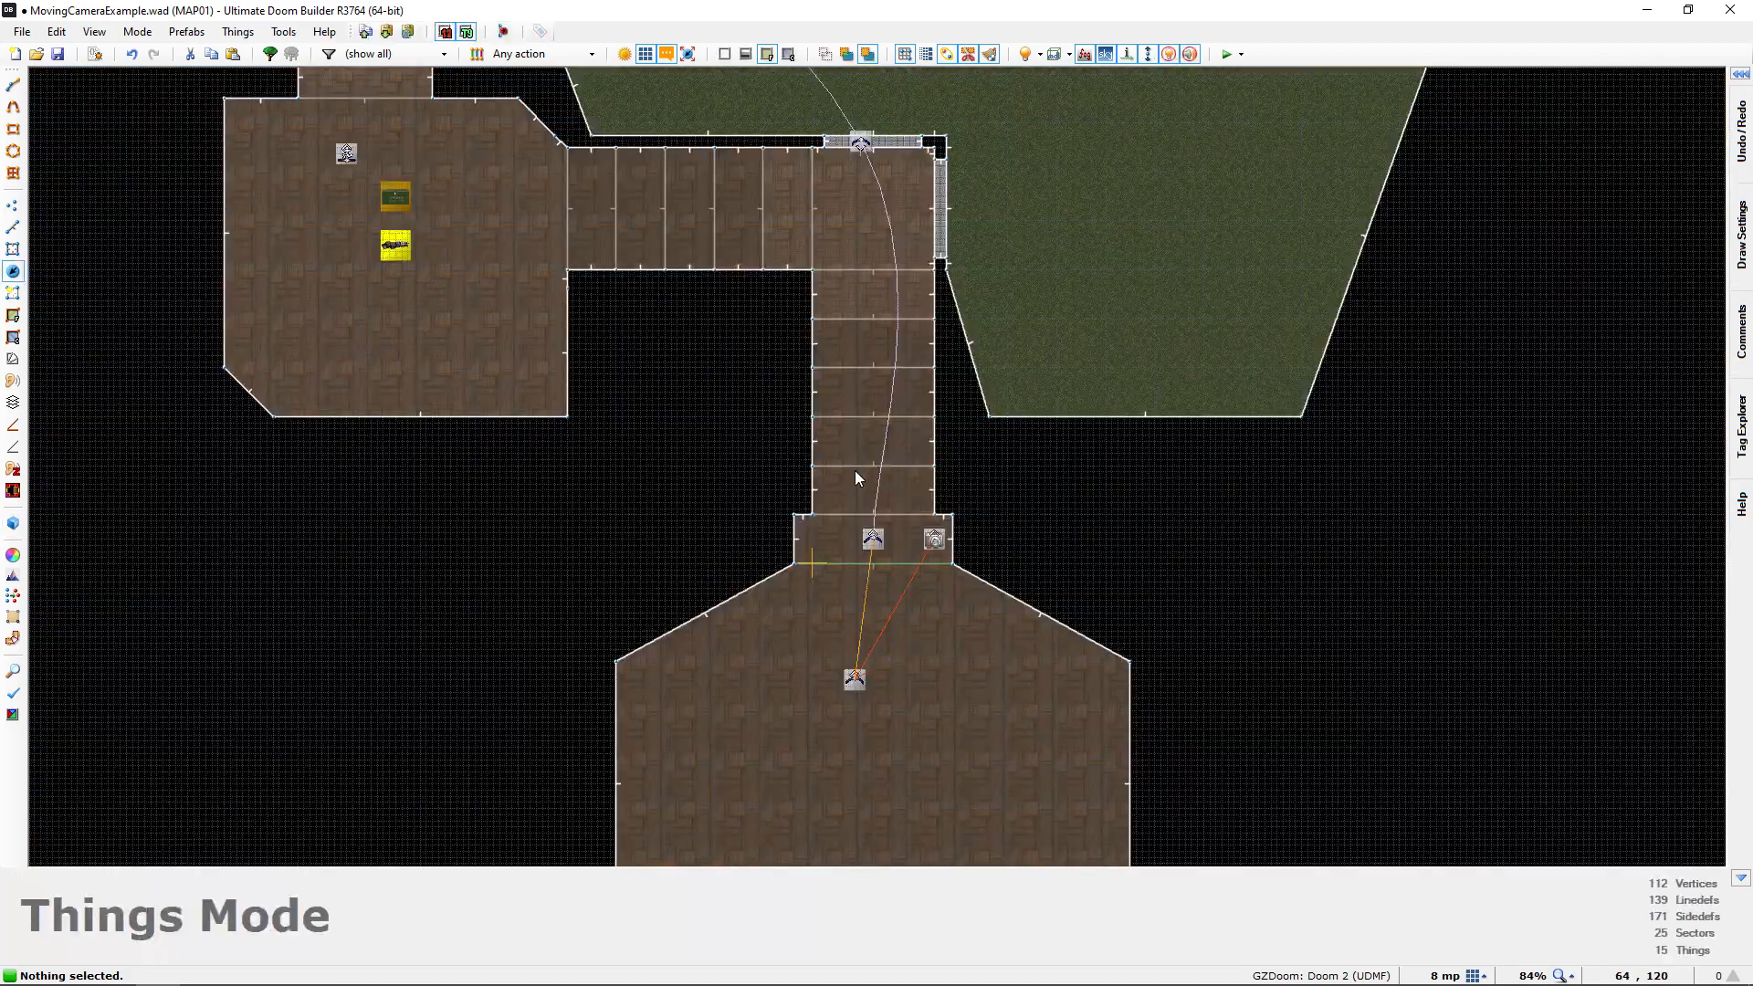
{"action": "middle_click_drag", "start_coordinate": [800, 532], "coordinate": [724, 654]}
{"action": "middle_click_drag", "start_coordinate": [535, 290], "coordinate": [691, 594]}
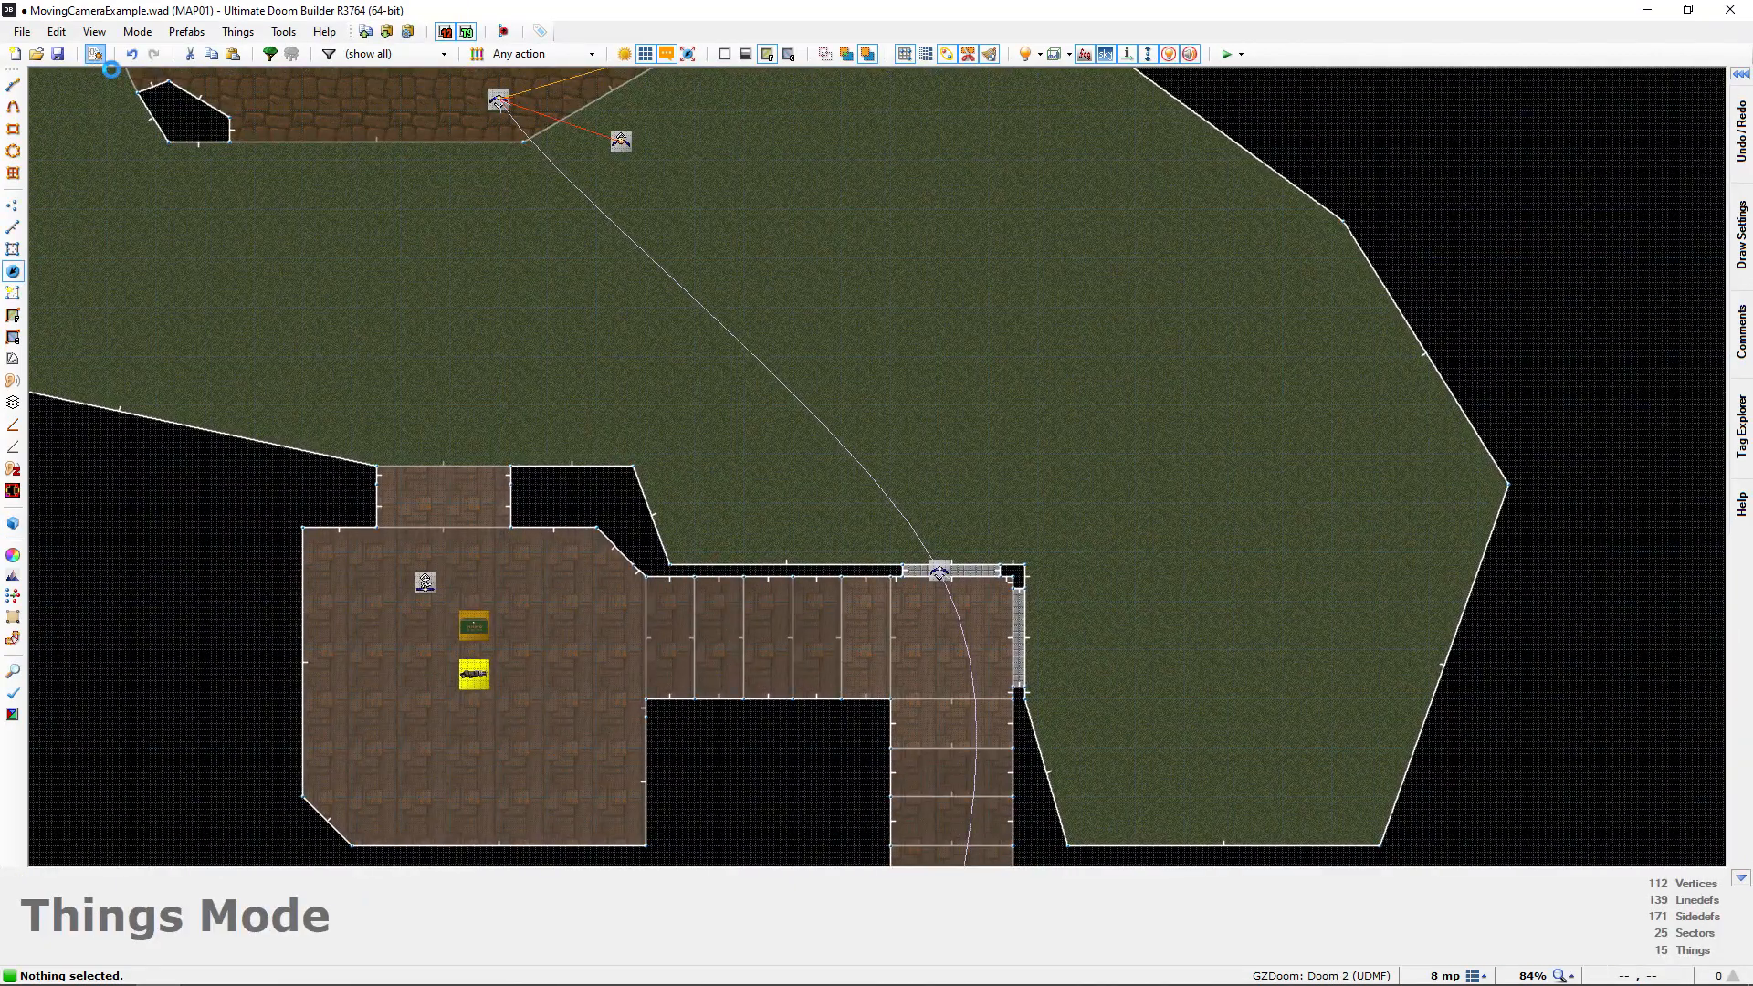
Open the map's scripts and add the comment "// Fade to black" below Thing_SetGoal in the "Last Interpolation Point" script
{"action": "left_click", "coordinate": [95, 54]}
{"action": "scroll", "coordinate": [778, 527], "scroll_direction": "up", "scroll_amount": 2, "text": "ctrl"}
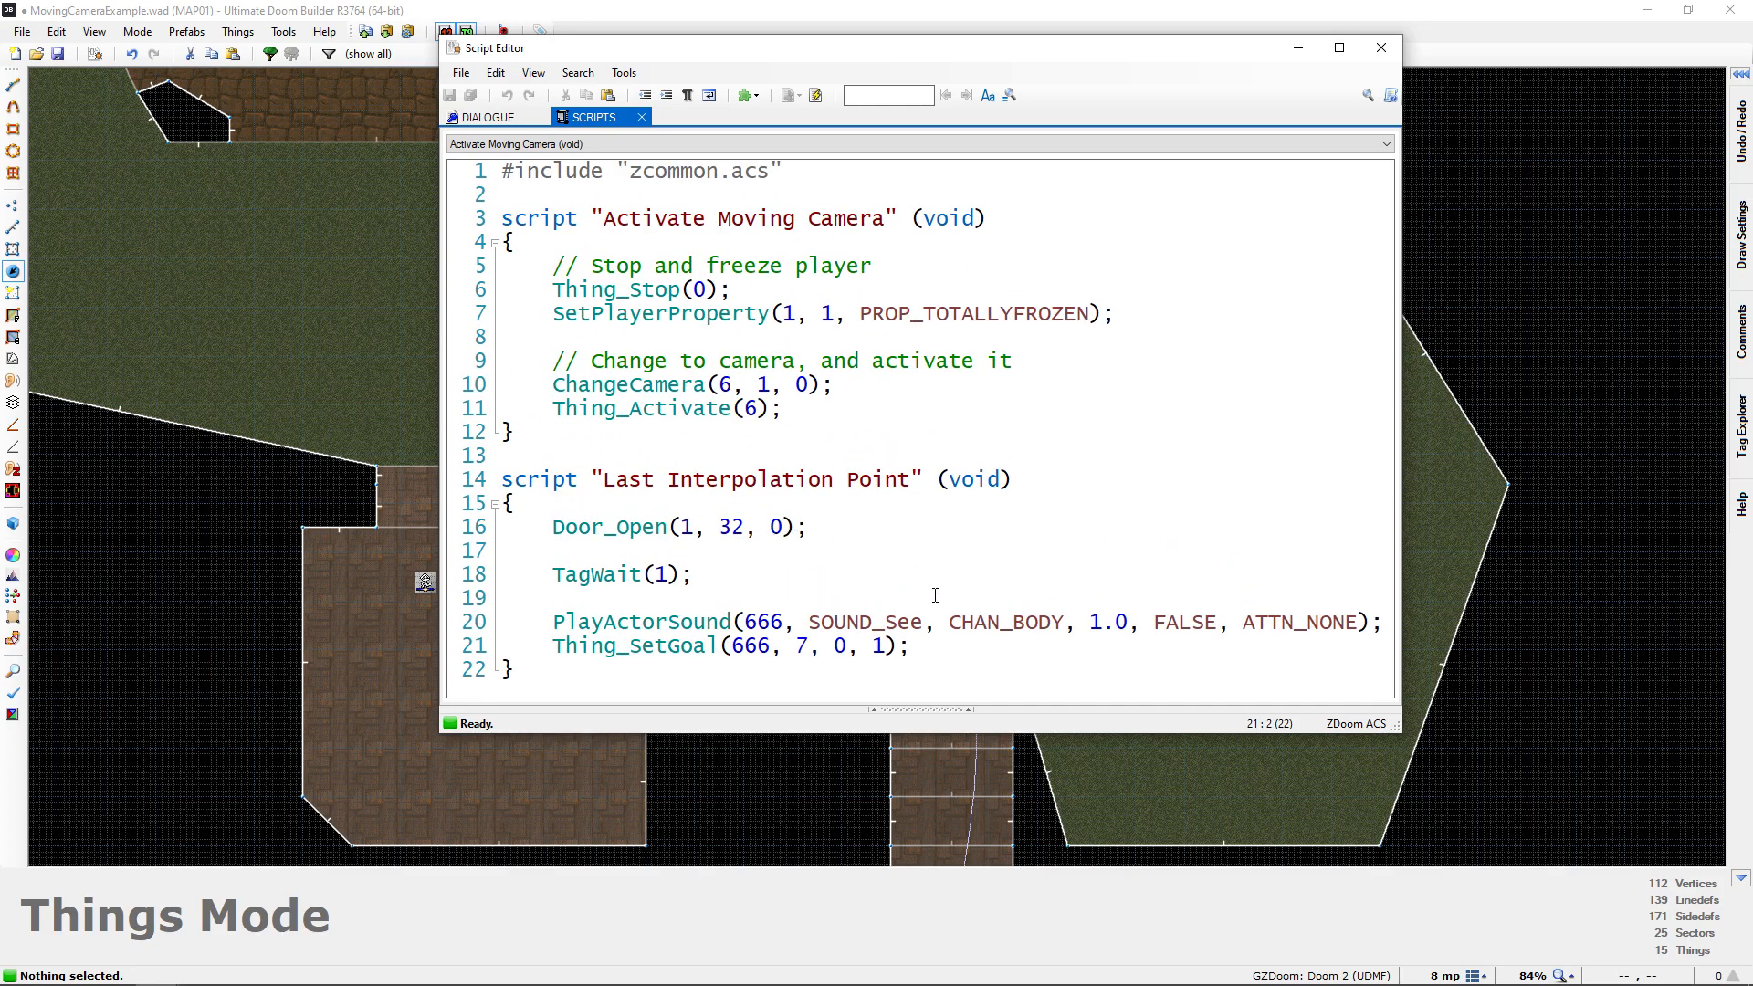
{"action": "key", "text": "Return"}
{"action": "key", "text": "Return"}
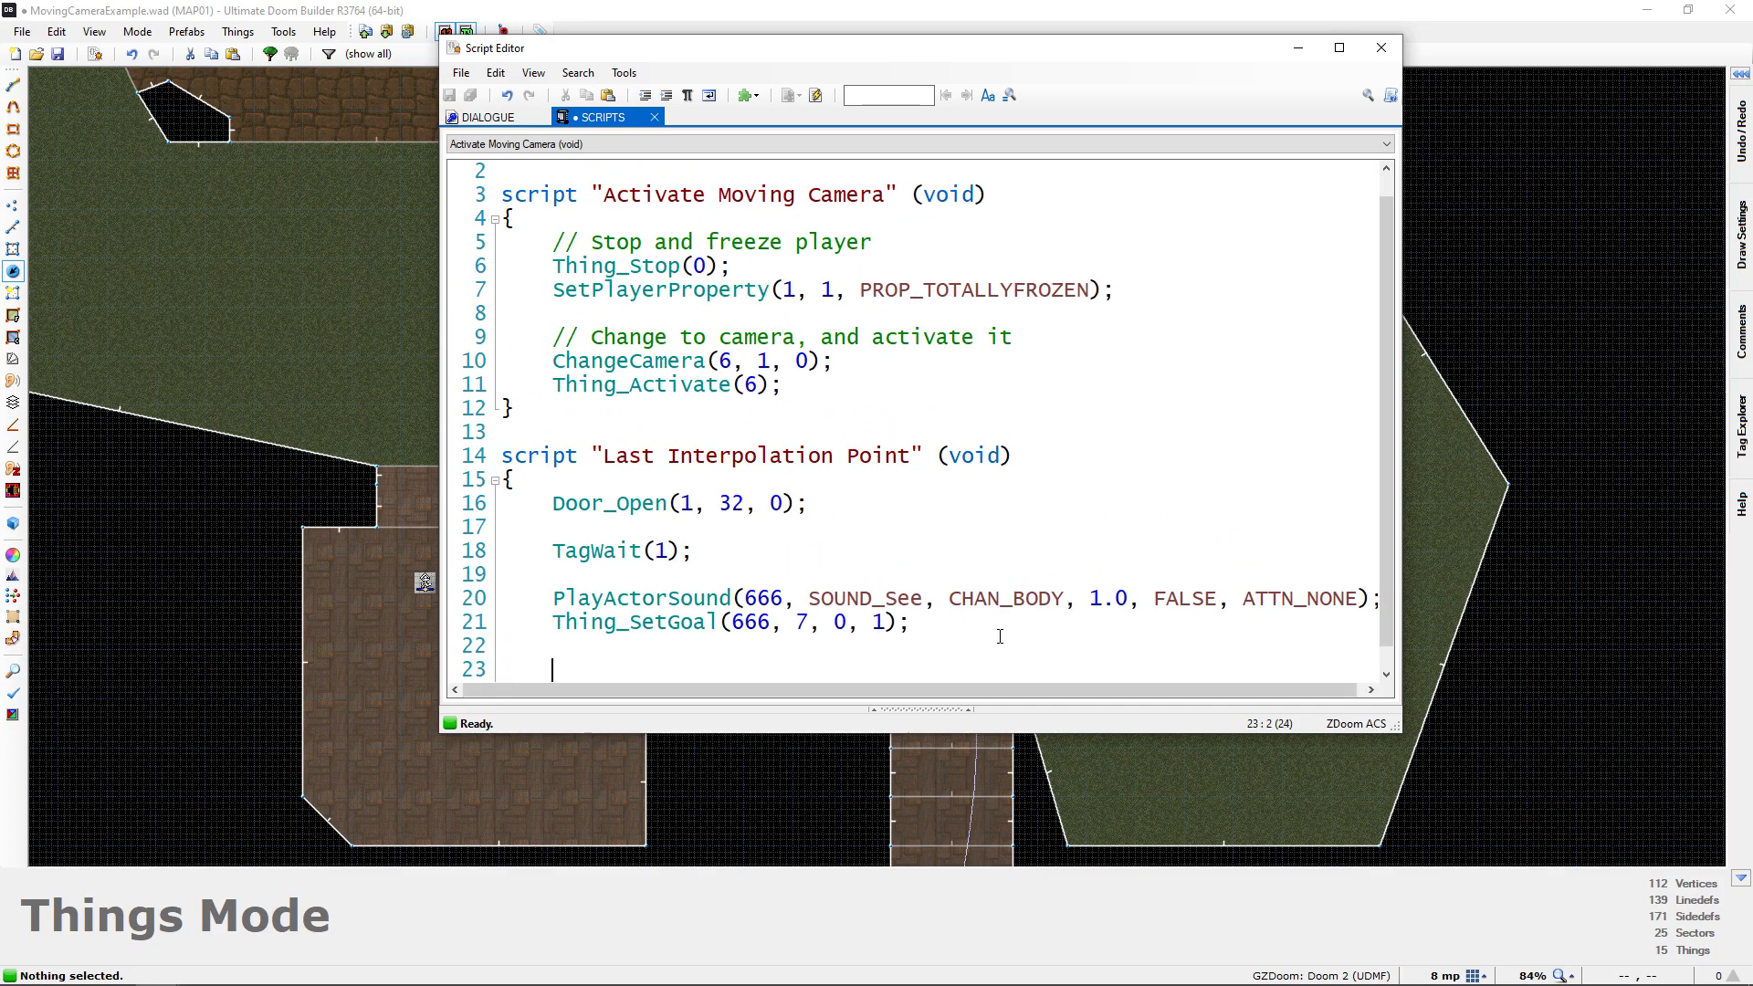
{"action": "scroll", "coordinate": [890, 538], "scroll_direction": "down", "scroll_amount": 1}
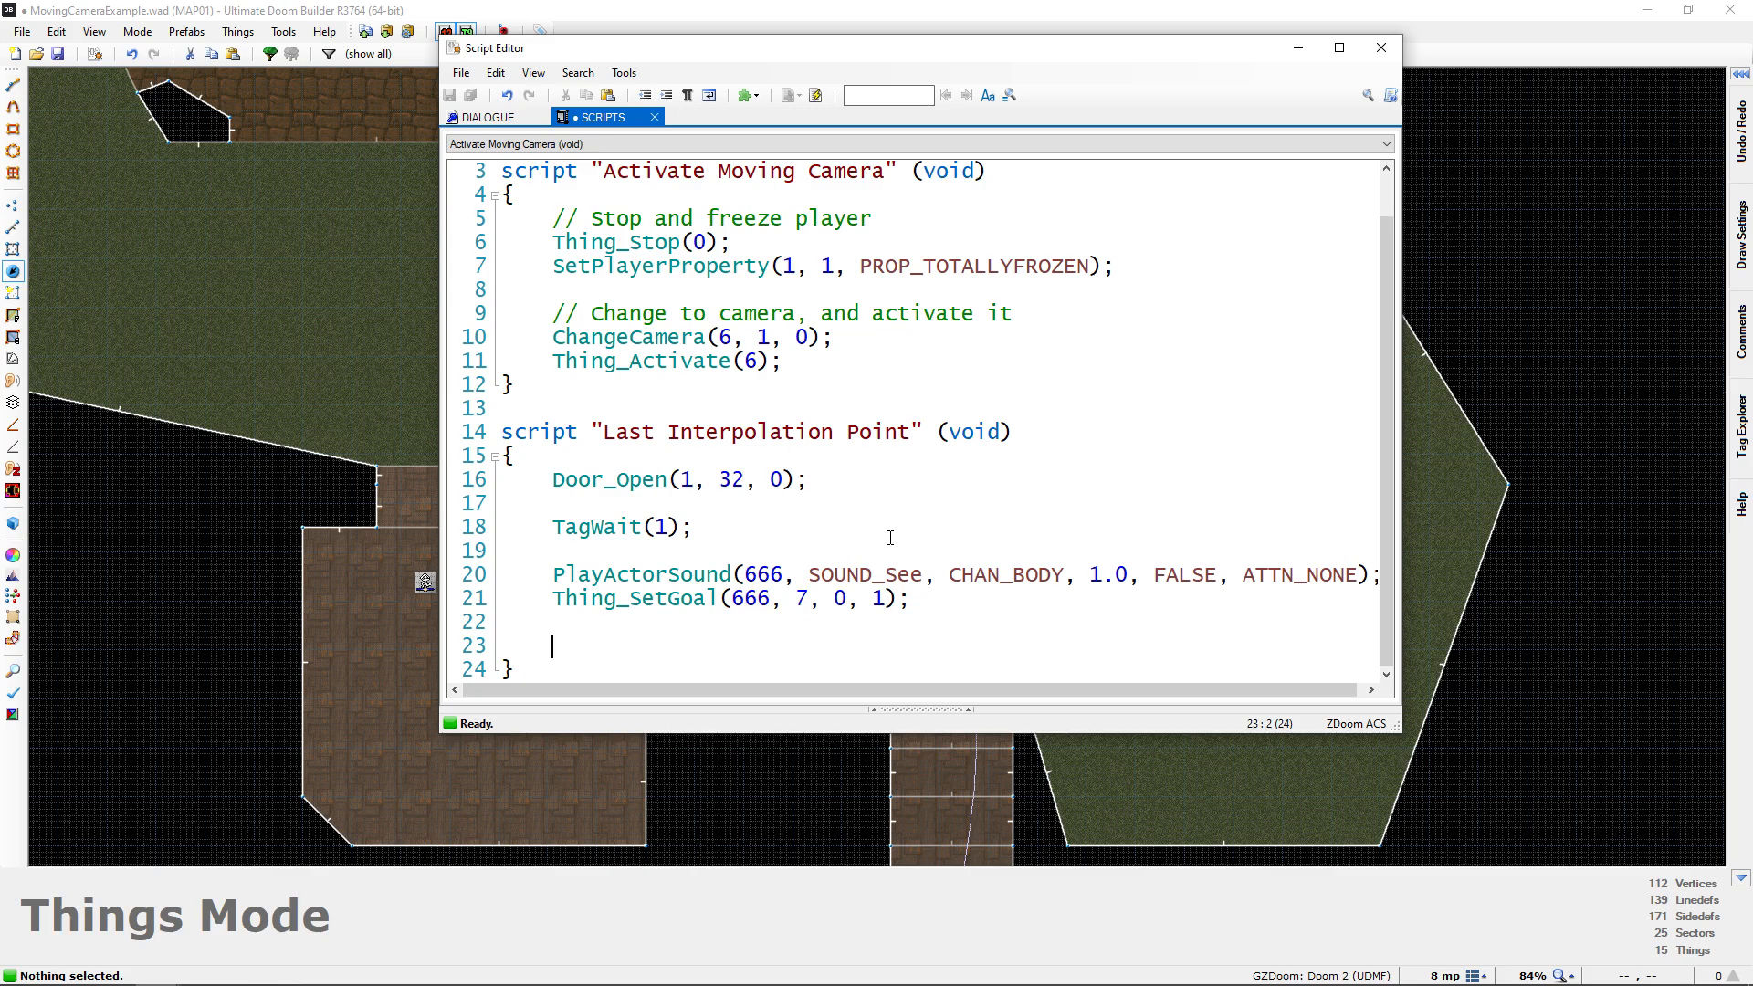
{"action": "type", "text": "// Fade to black"}
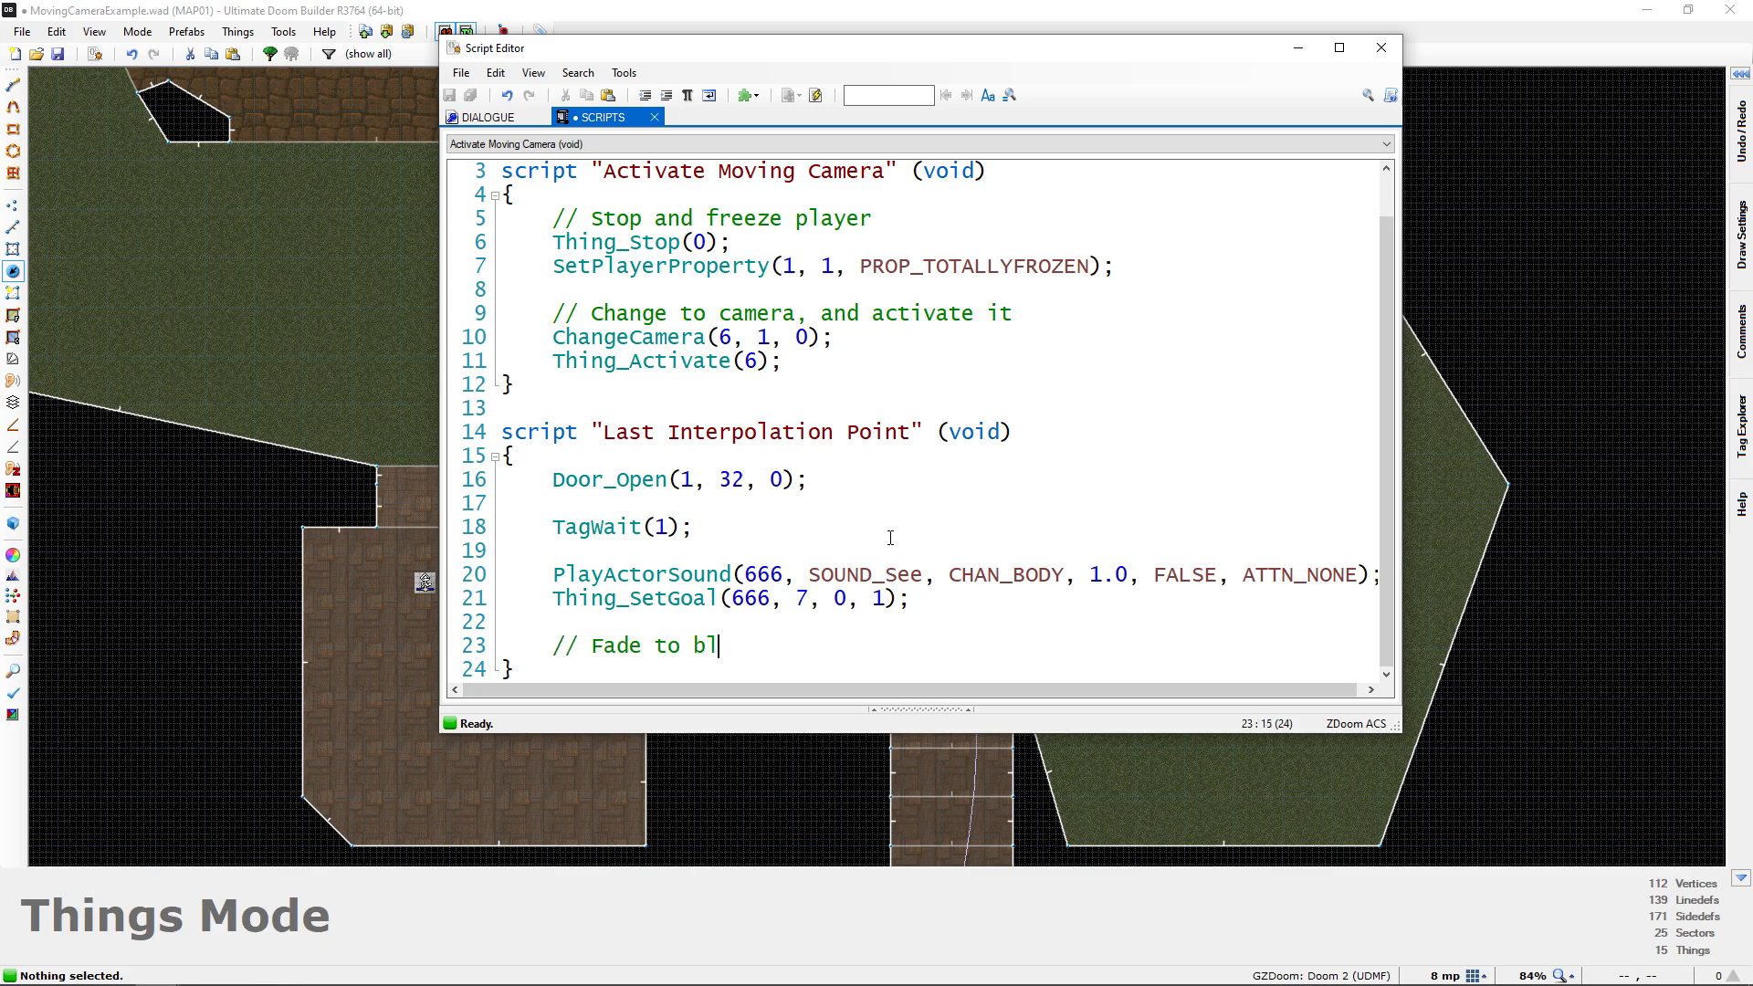
Add the comments "// Switch camera and unfreeze player" and "// Fade in" on separate lines below the fade to black comment
{"action": "key", "text": "Return"}
{"action": "key", "text": "Return"}
{"action": "type", "text": "// Swi"}
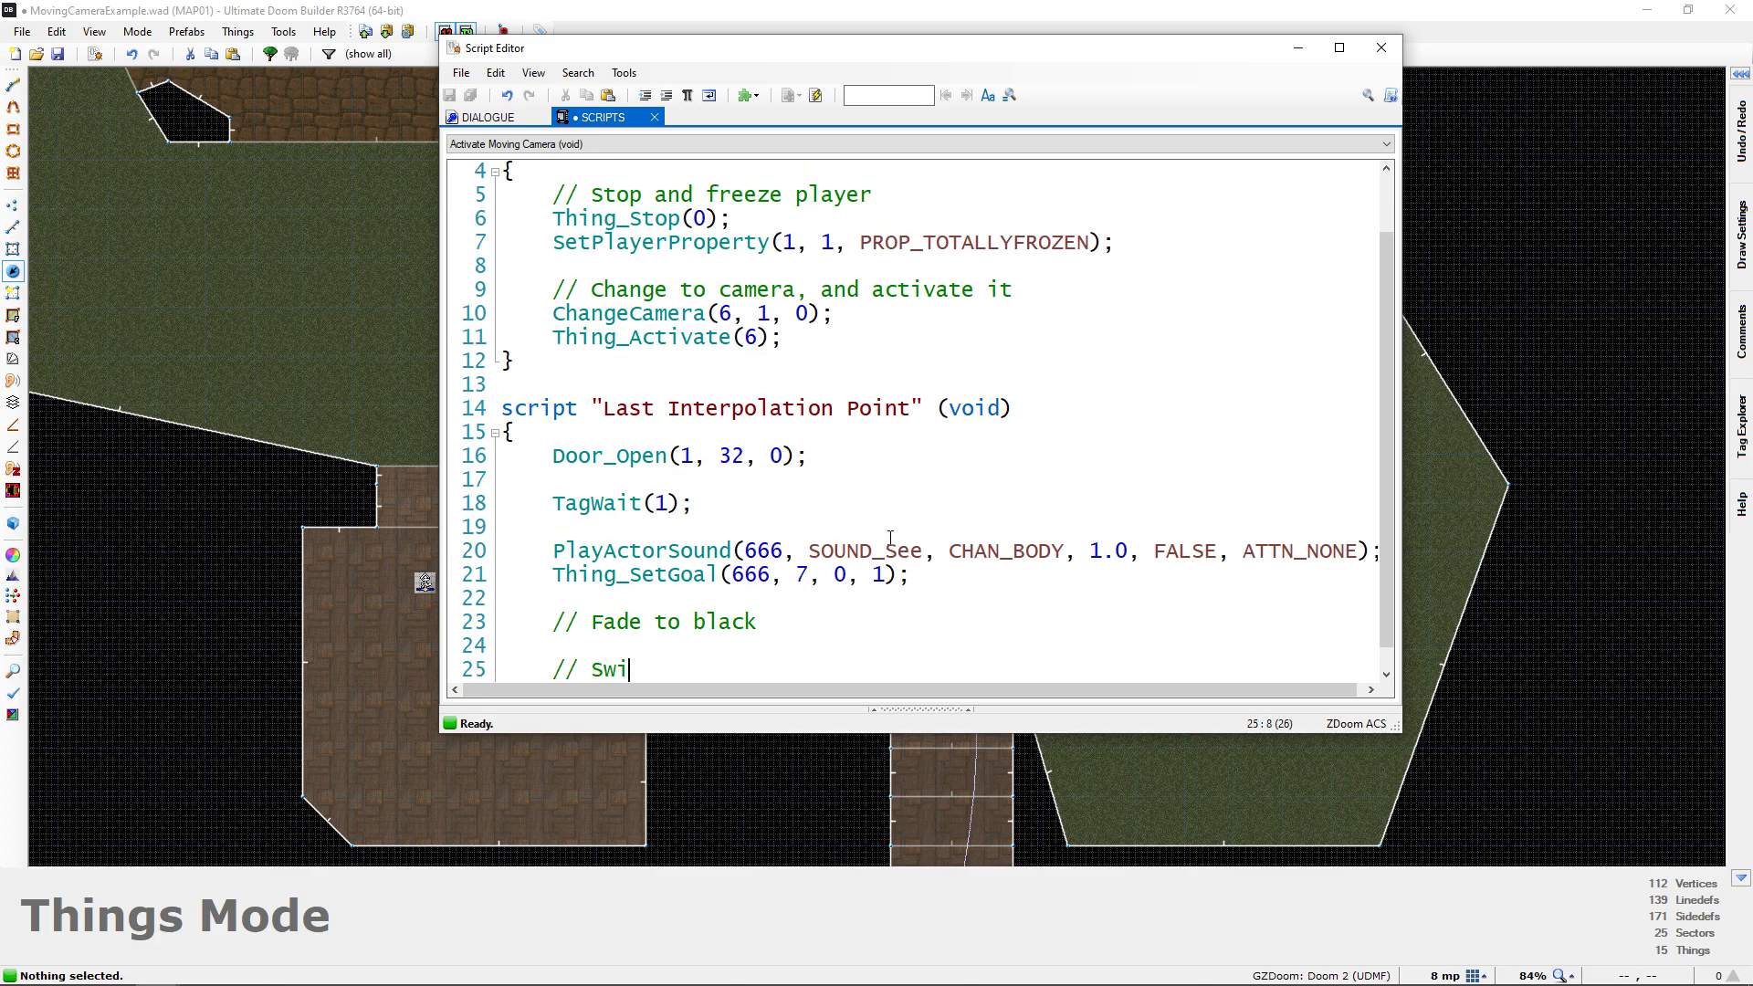
{"action": "type", "text": "tch camera and unf"}
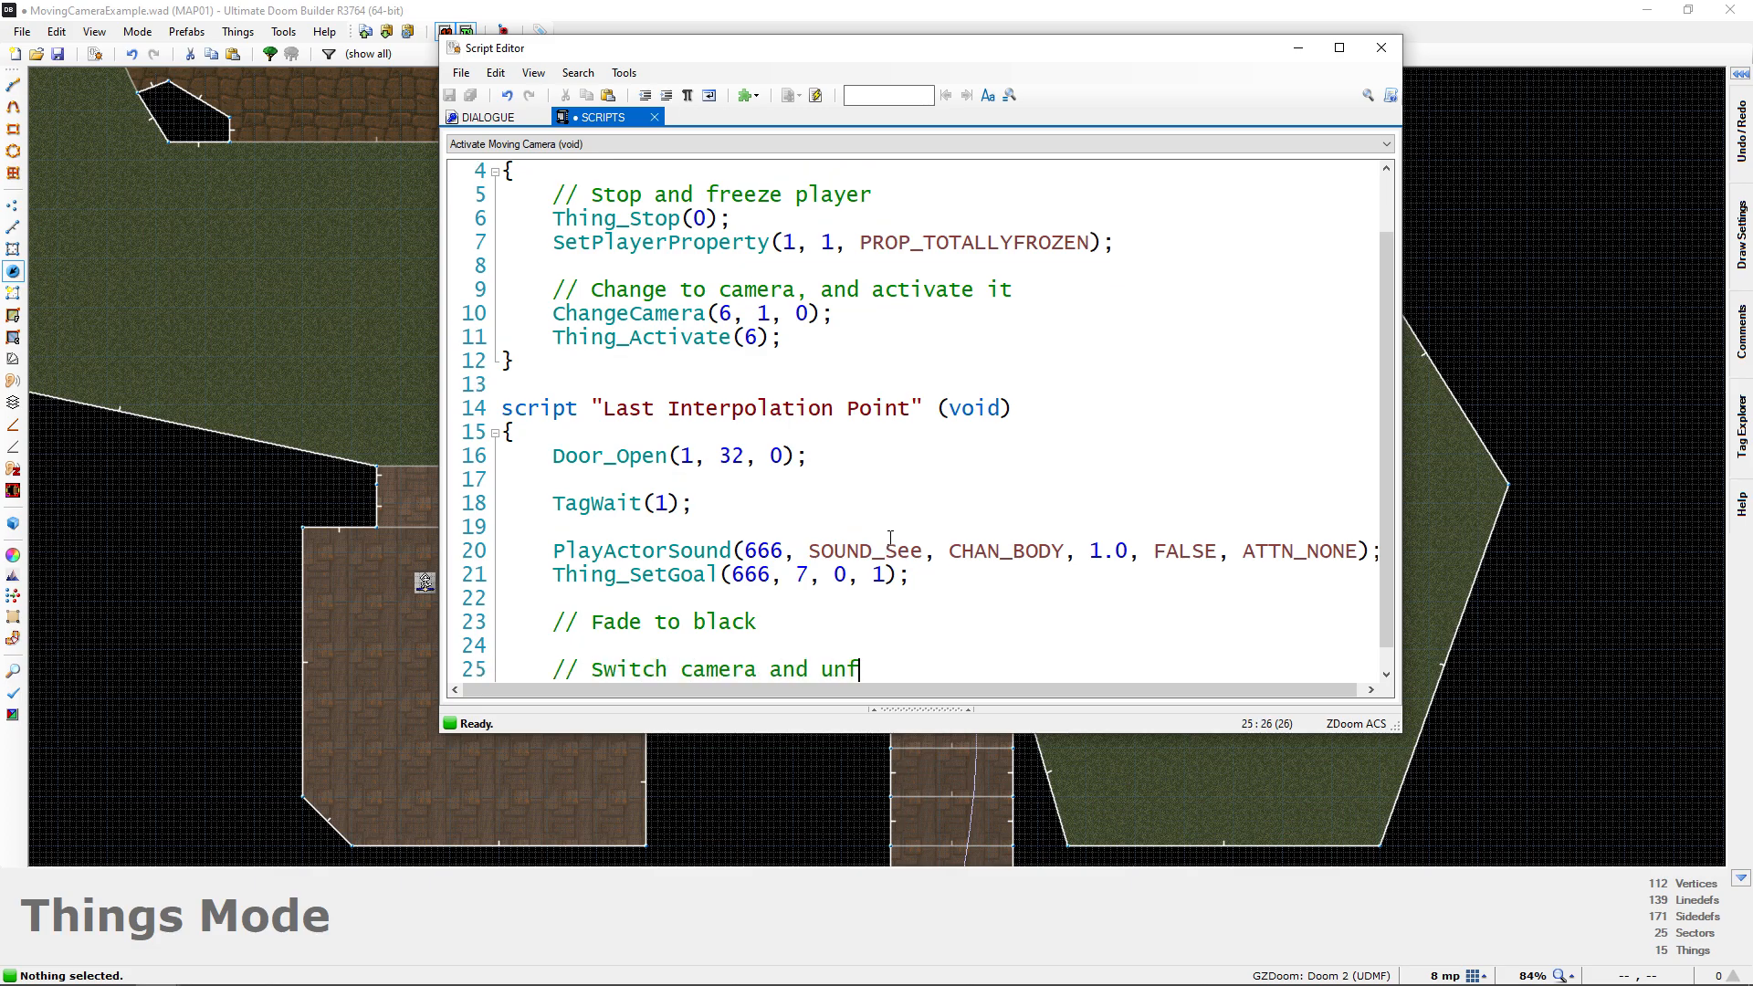
{"action": "type", "text": "reeze player"}
{"action": "key", "text": "Return"}
{"action": "key", "text": "Return"}
{"action": "type", "text": "// Fade in"}
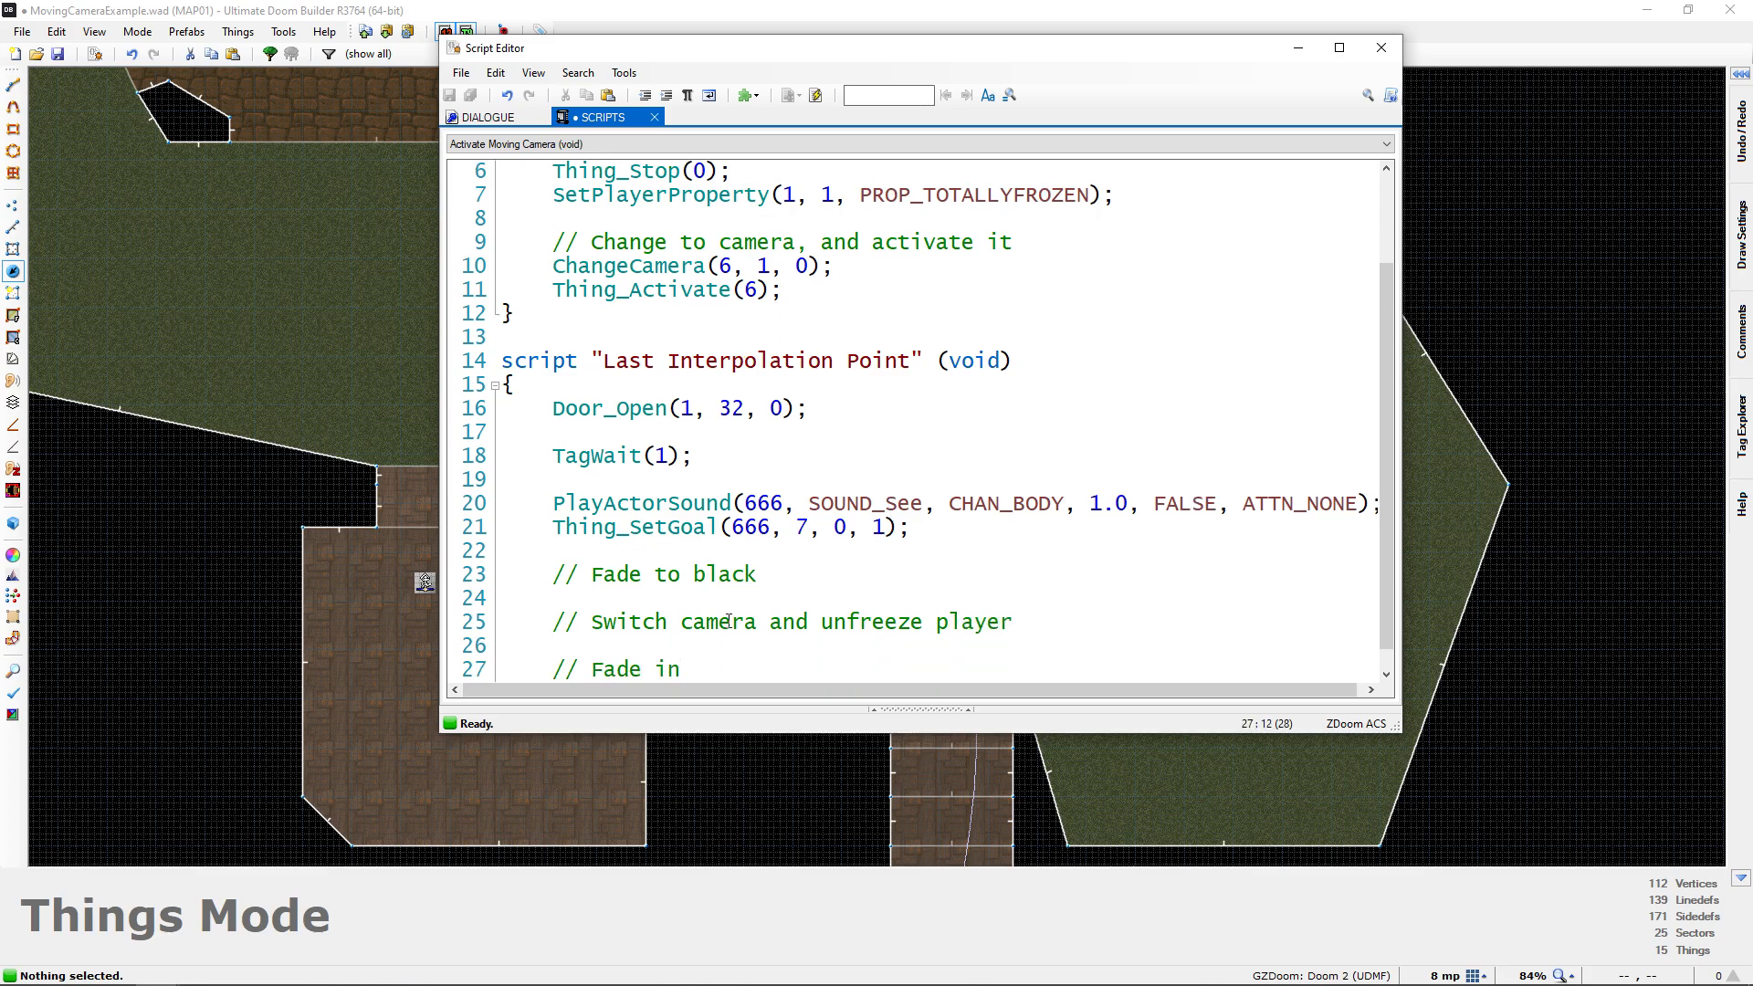
Replace the "Fade to black" comment with the call FadeTo(0, 0, 0, 1.0, 1.0);
{"action": "key", "text": "Return"}
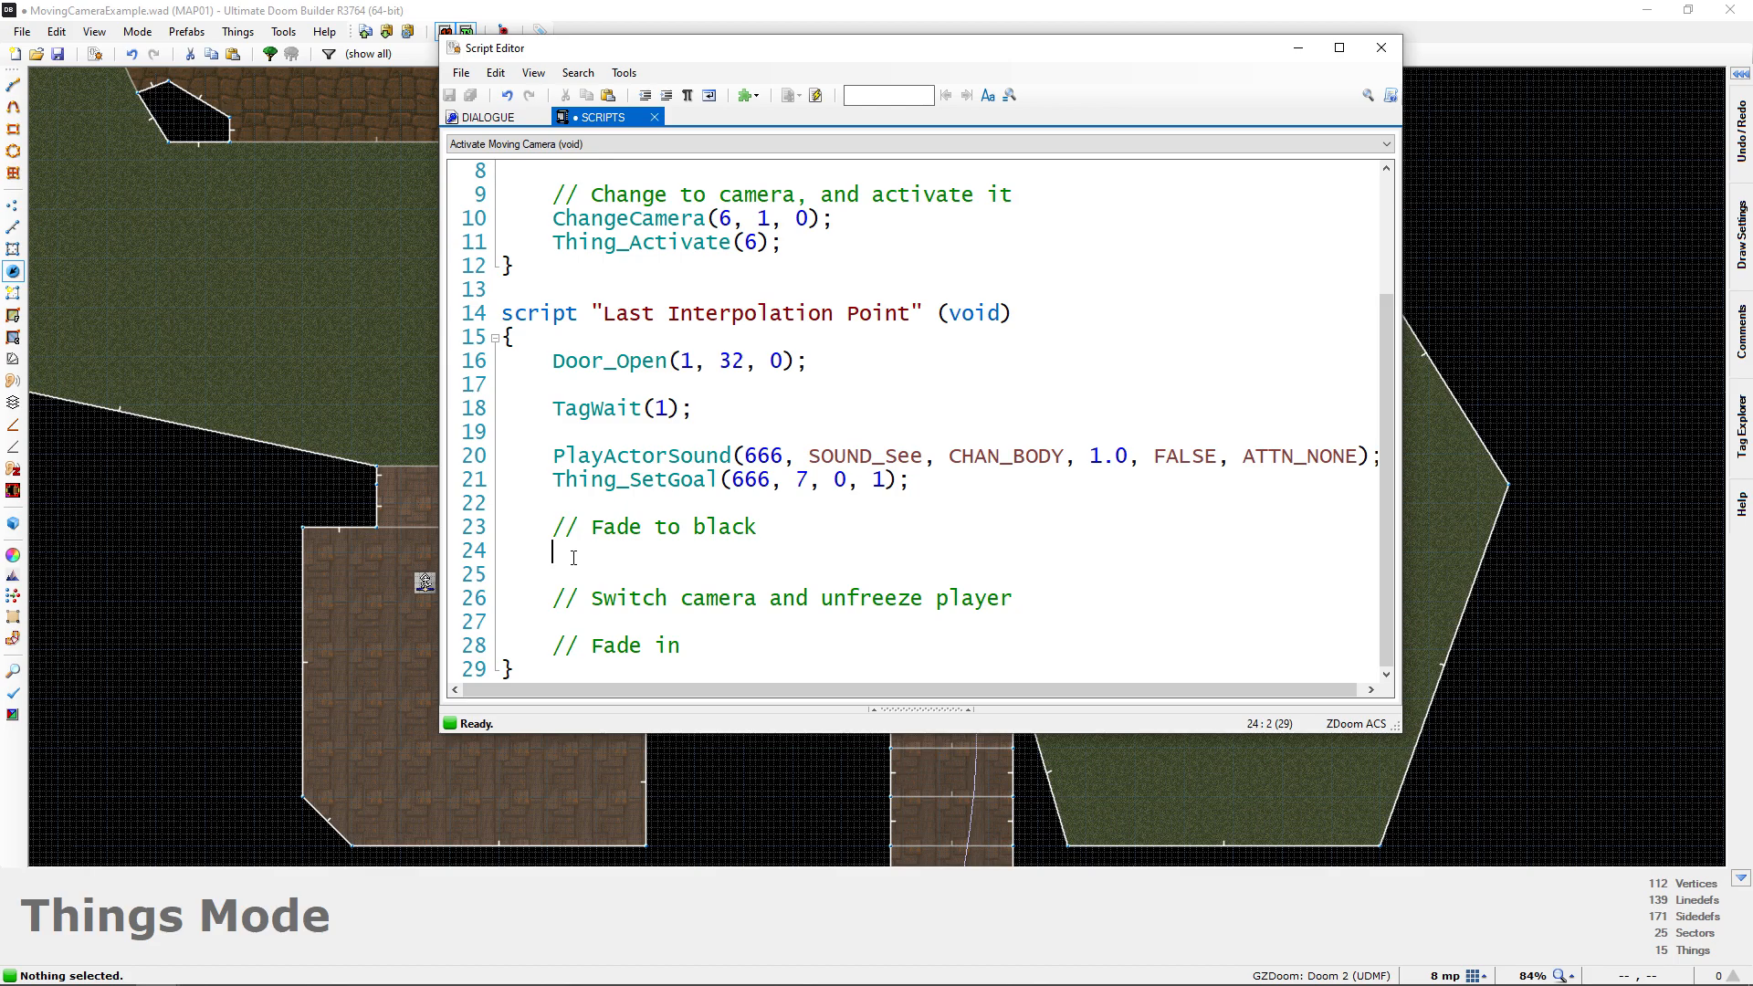
{"action": "left_click_drag", "start_coordinate": [575, 558], "coordinate": [535, 523]}
{"action": "key", "text": "BackSpace"}
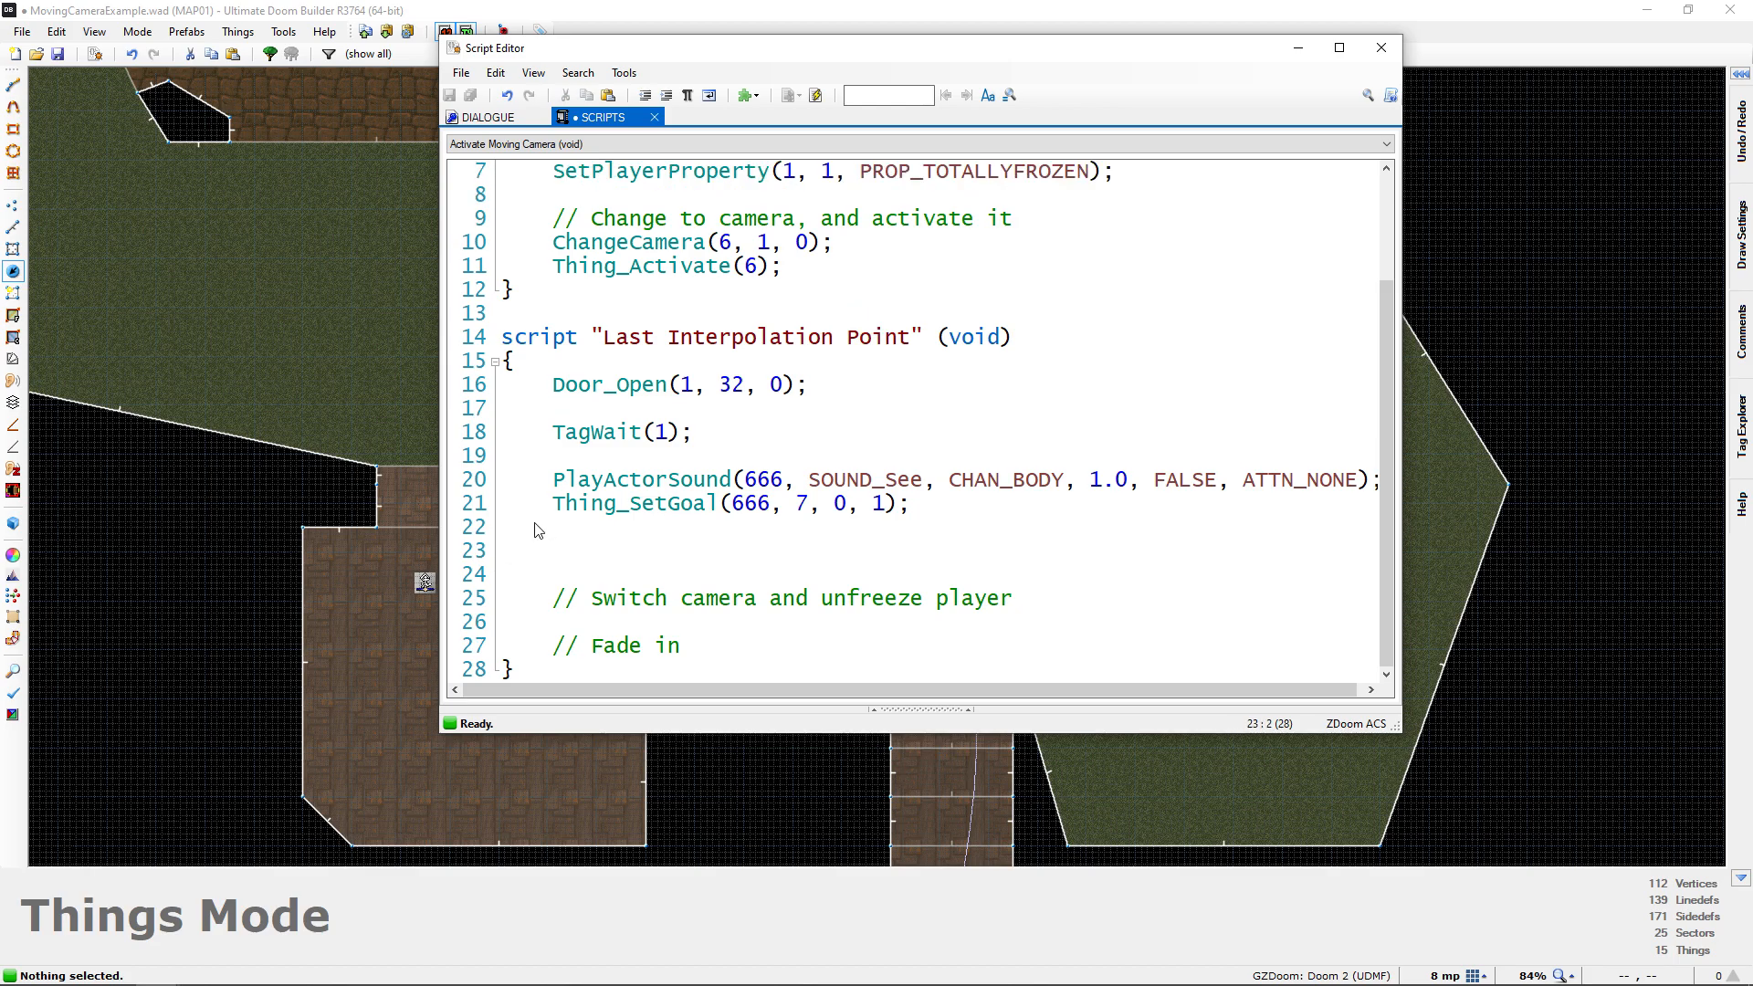
{"action": "type", "text": "FadeTo("}
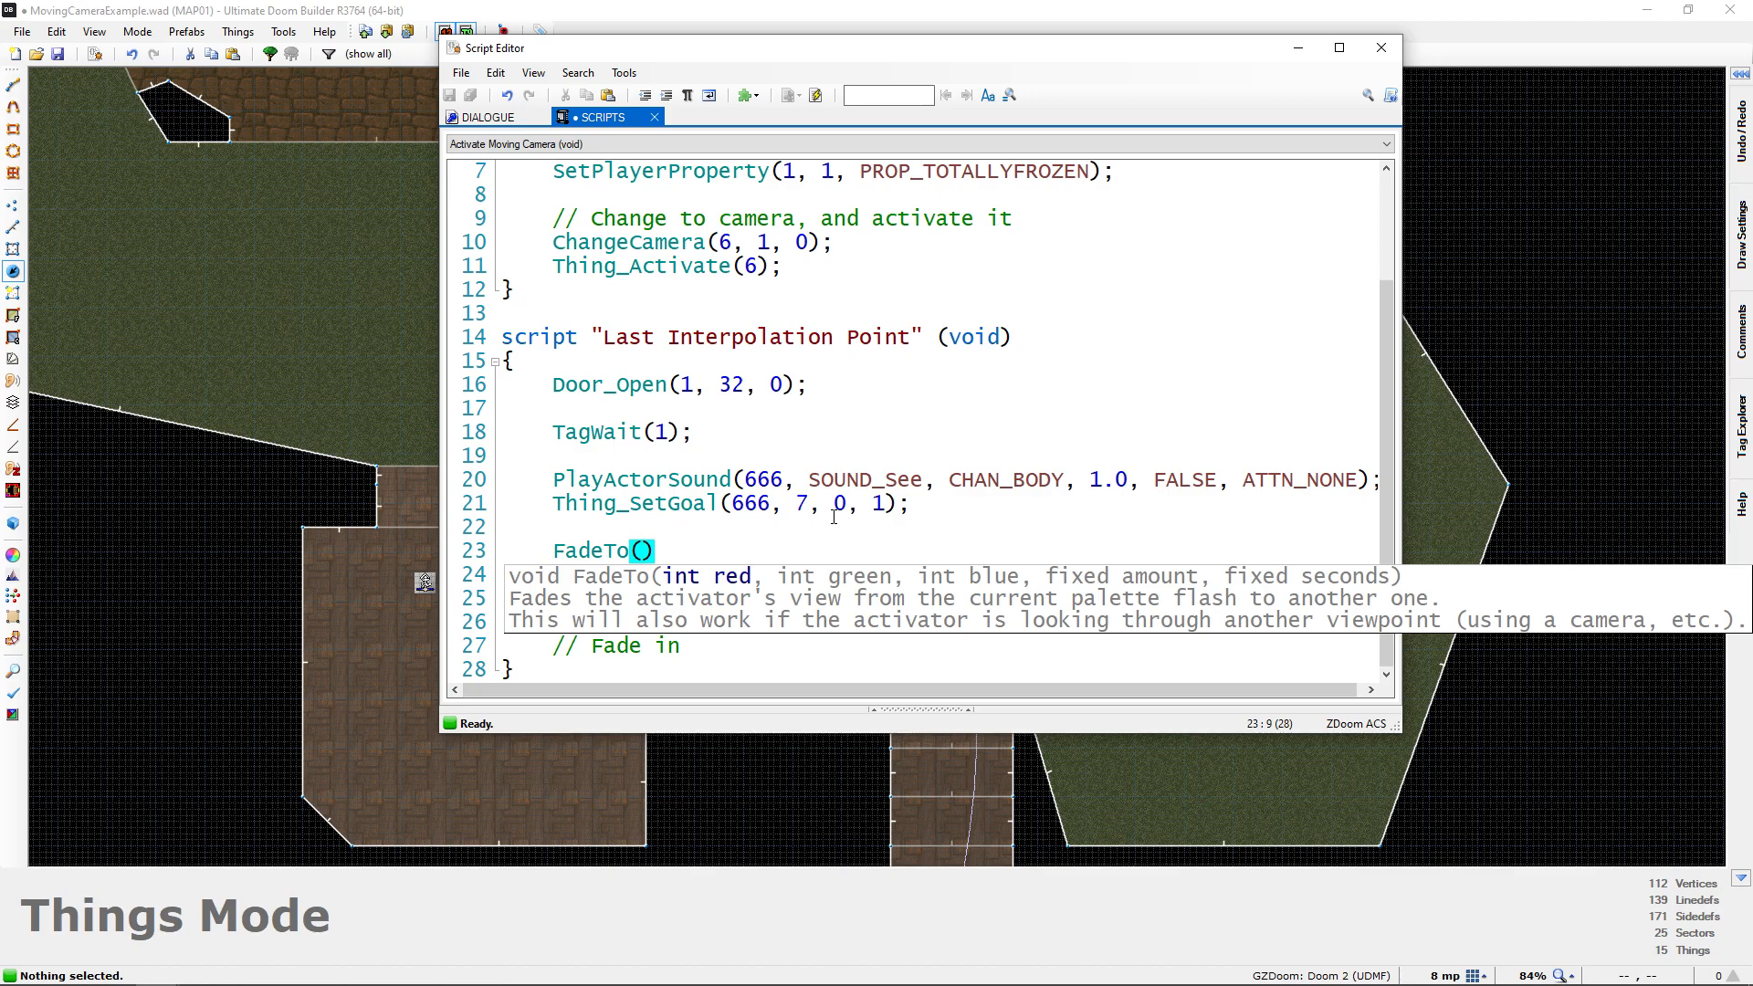
{"action": "type", "text": "0, 0, 0,"}
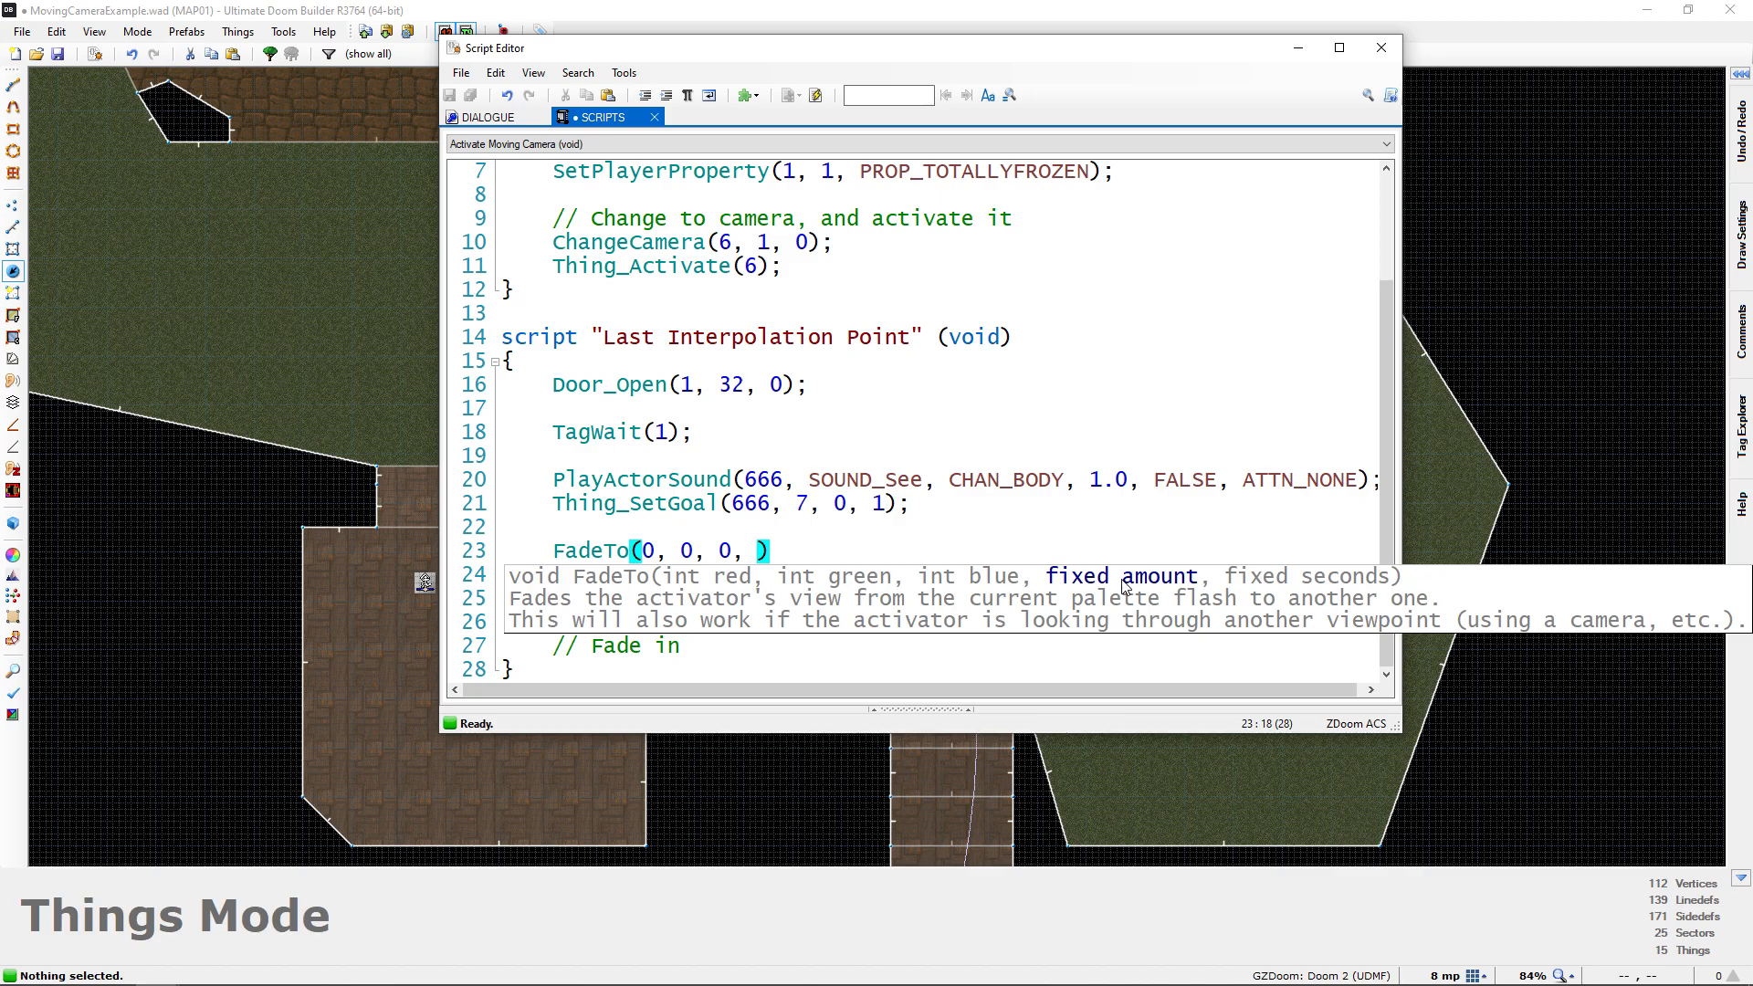
{"action": "type", "text": "1.0,"}
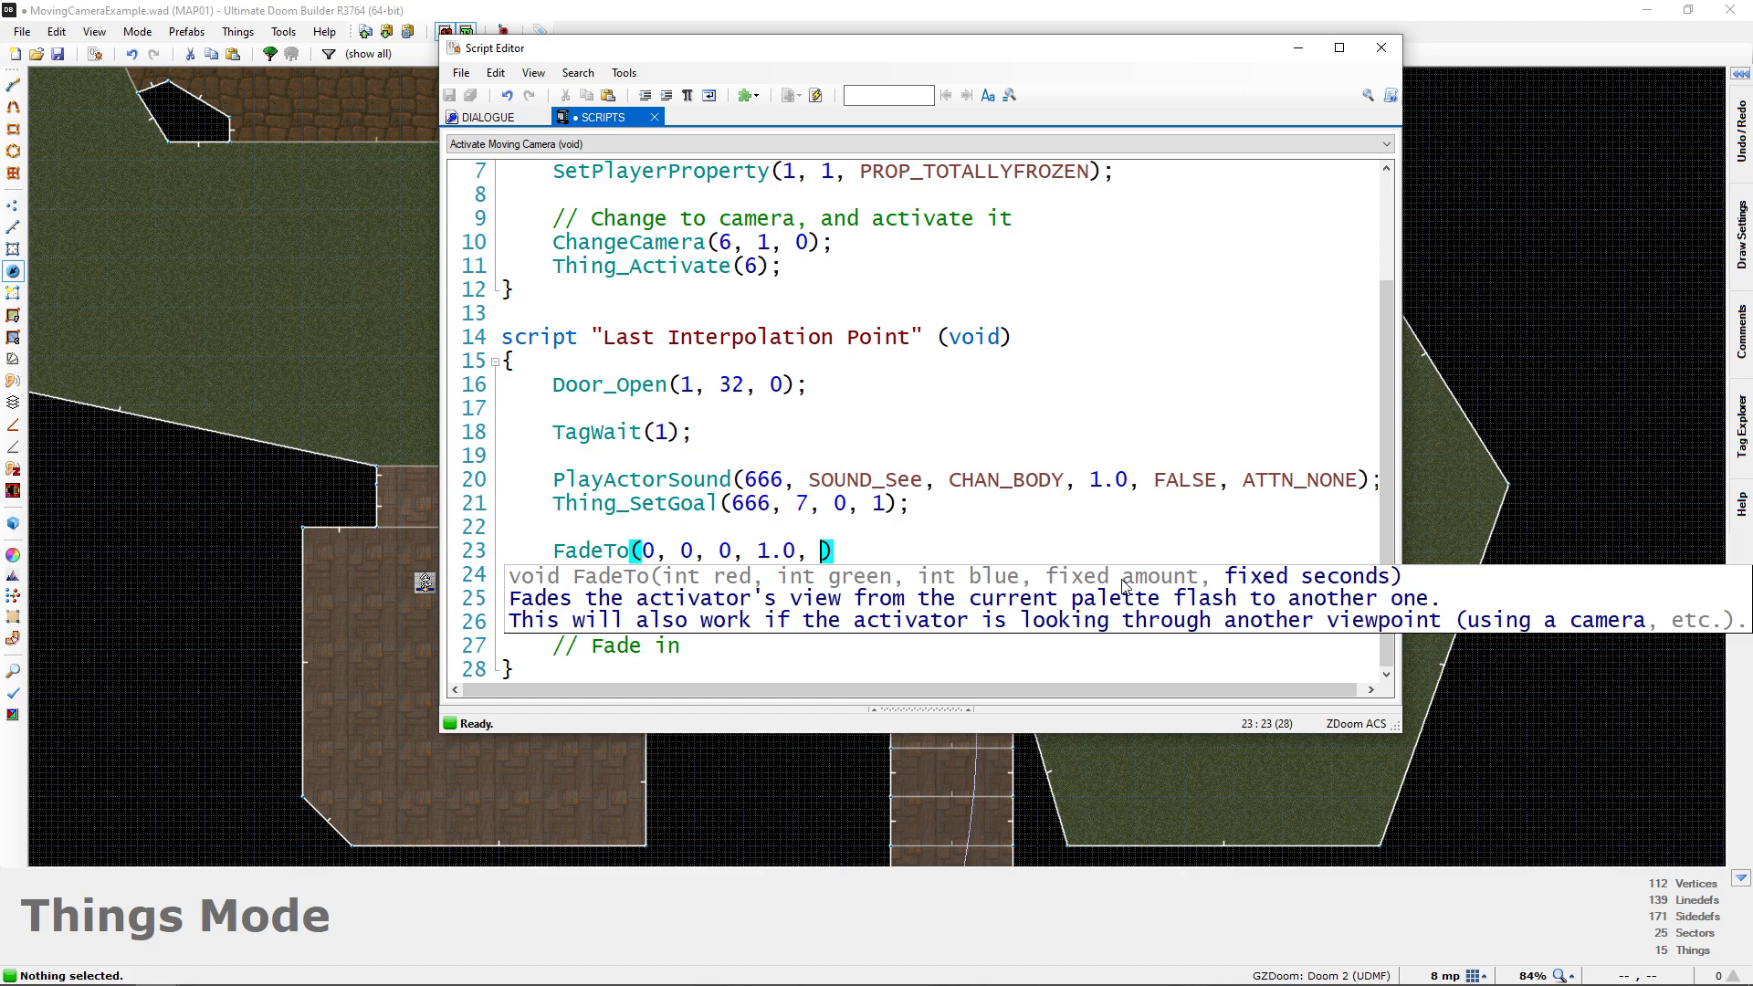
{"action": "type", "text": "1.0"}
{"action": "type", "text": ");"}
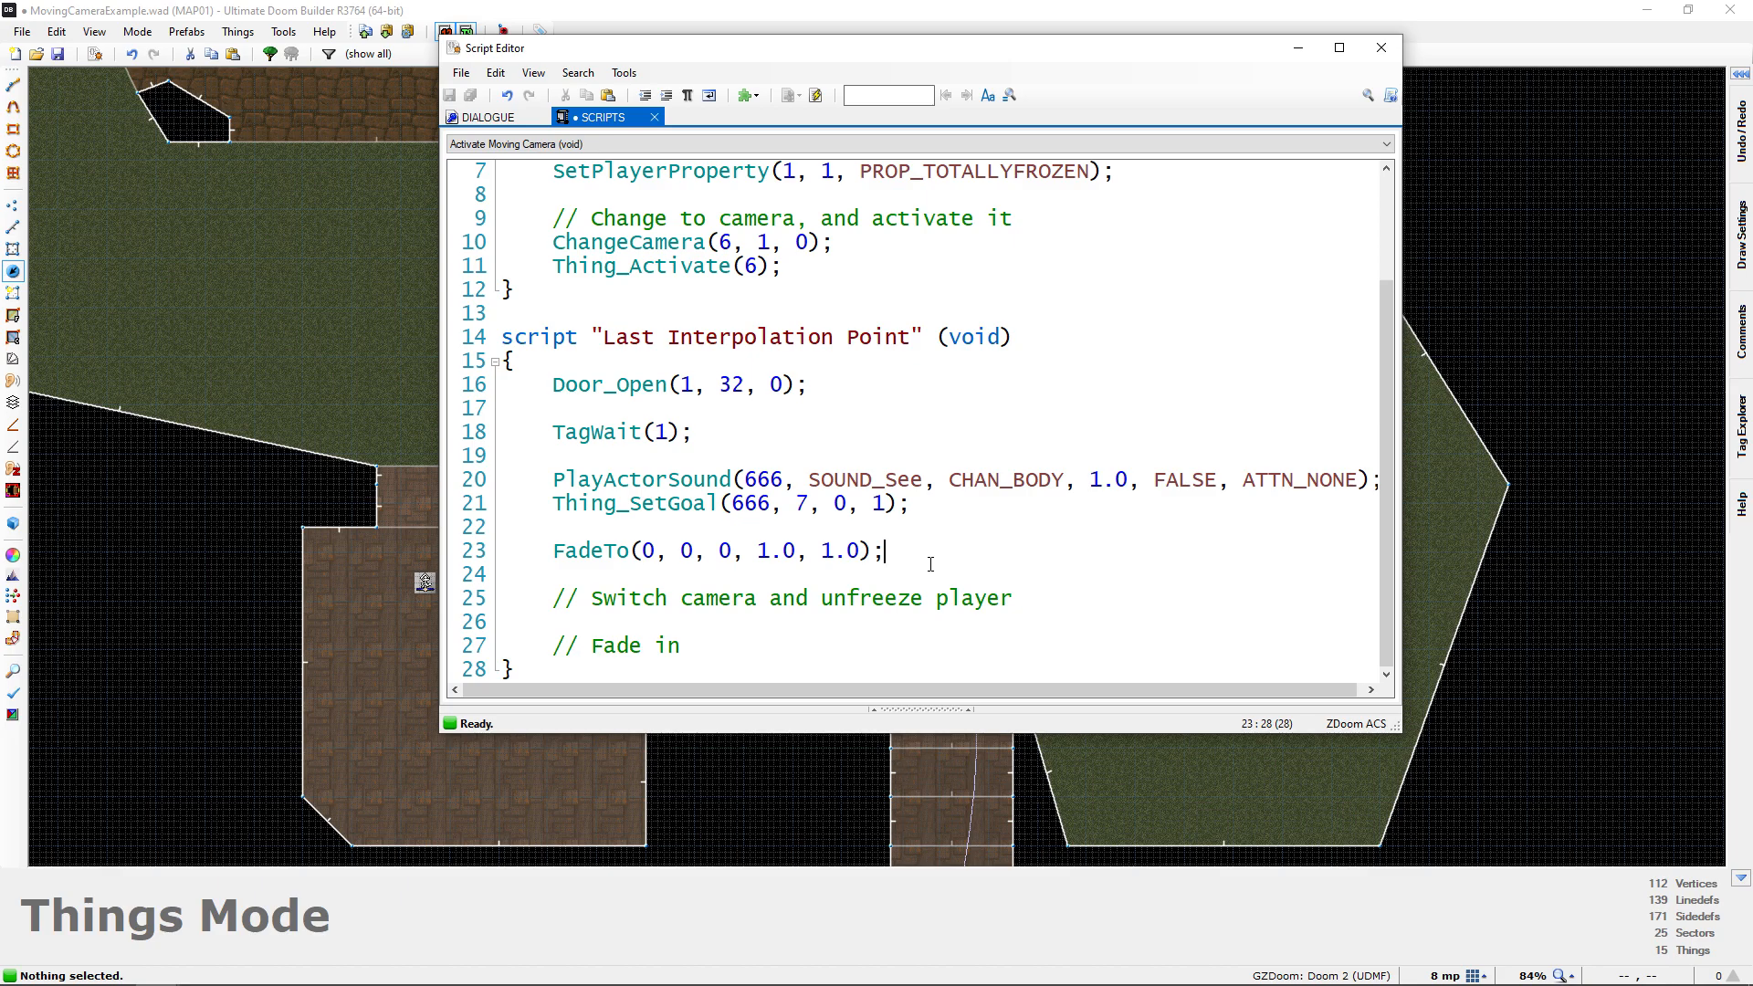
Add Delay(35); on the line below the FadeTo call so the script waits for the fade
{"action": "key", "text": "Return"}
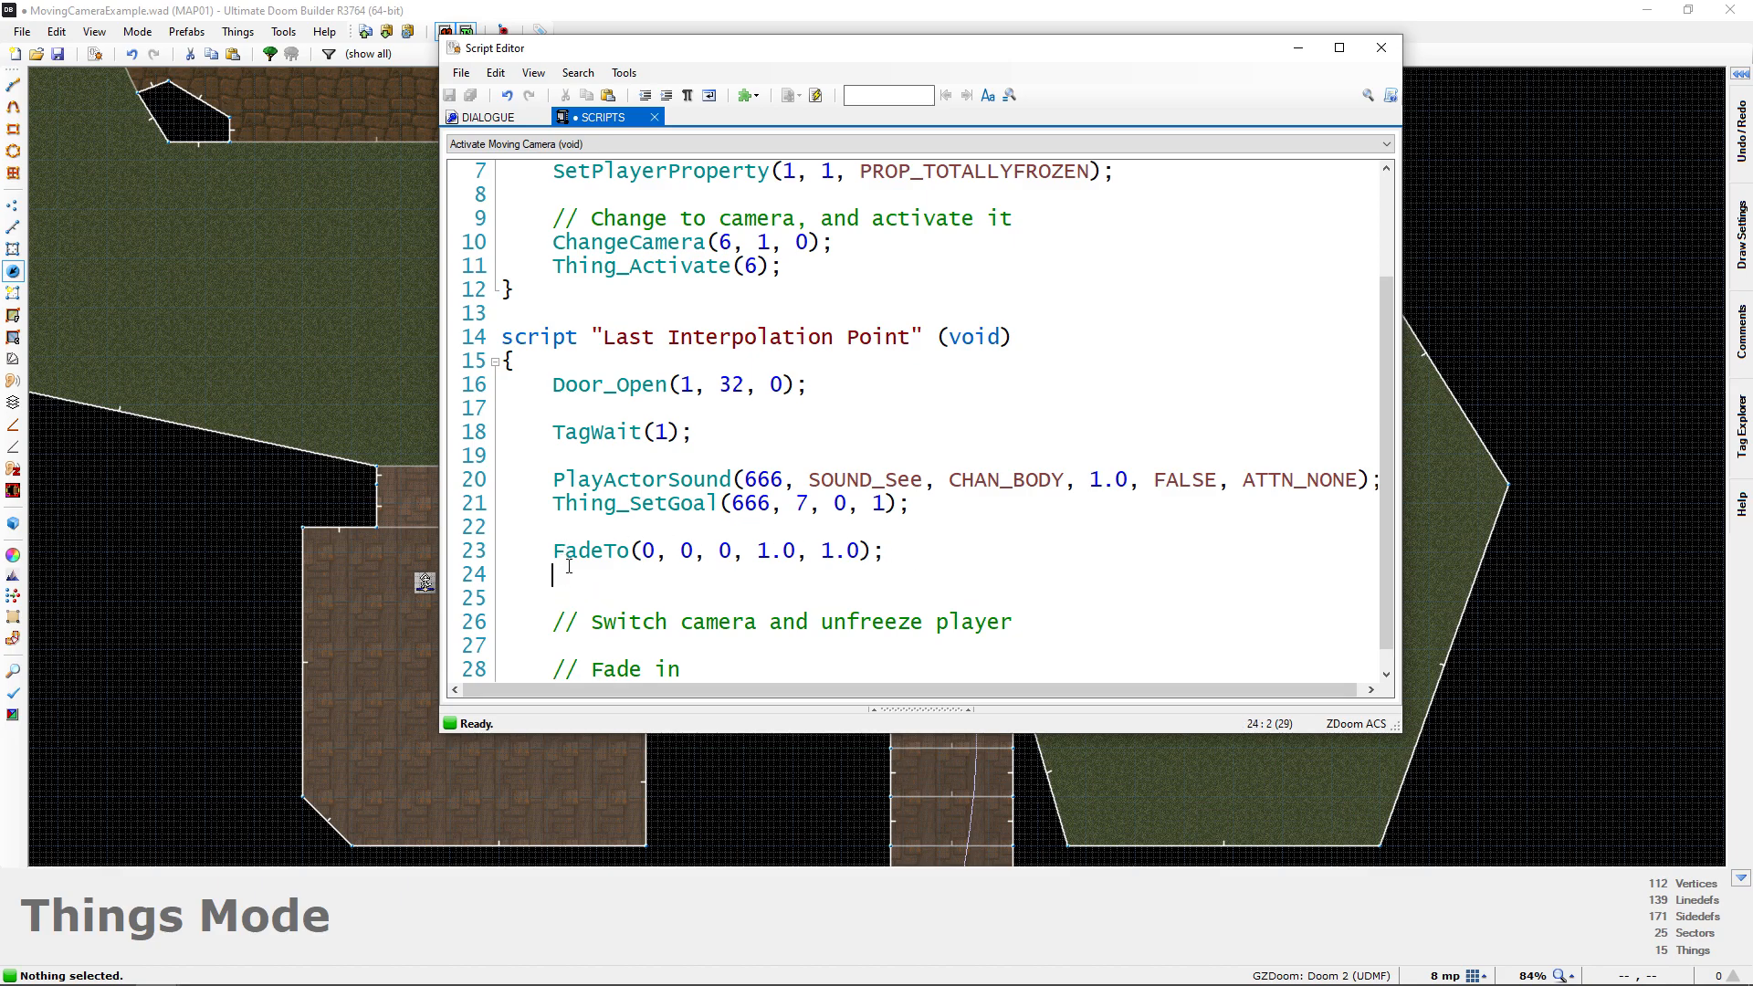
{"action": "scroll", "coordinate": [566, 571], "scroll_direction": "down", "scroll_amount": 1}
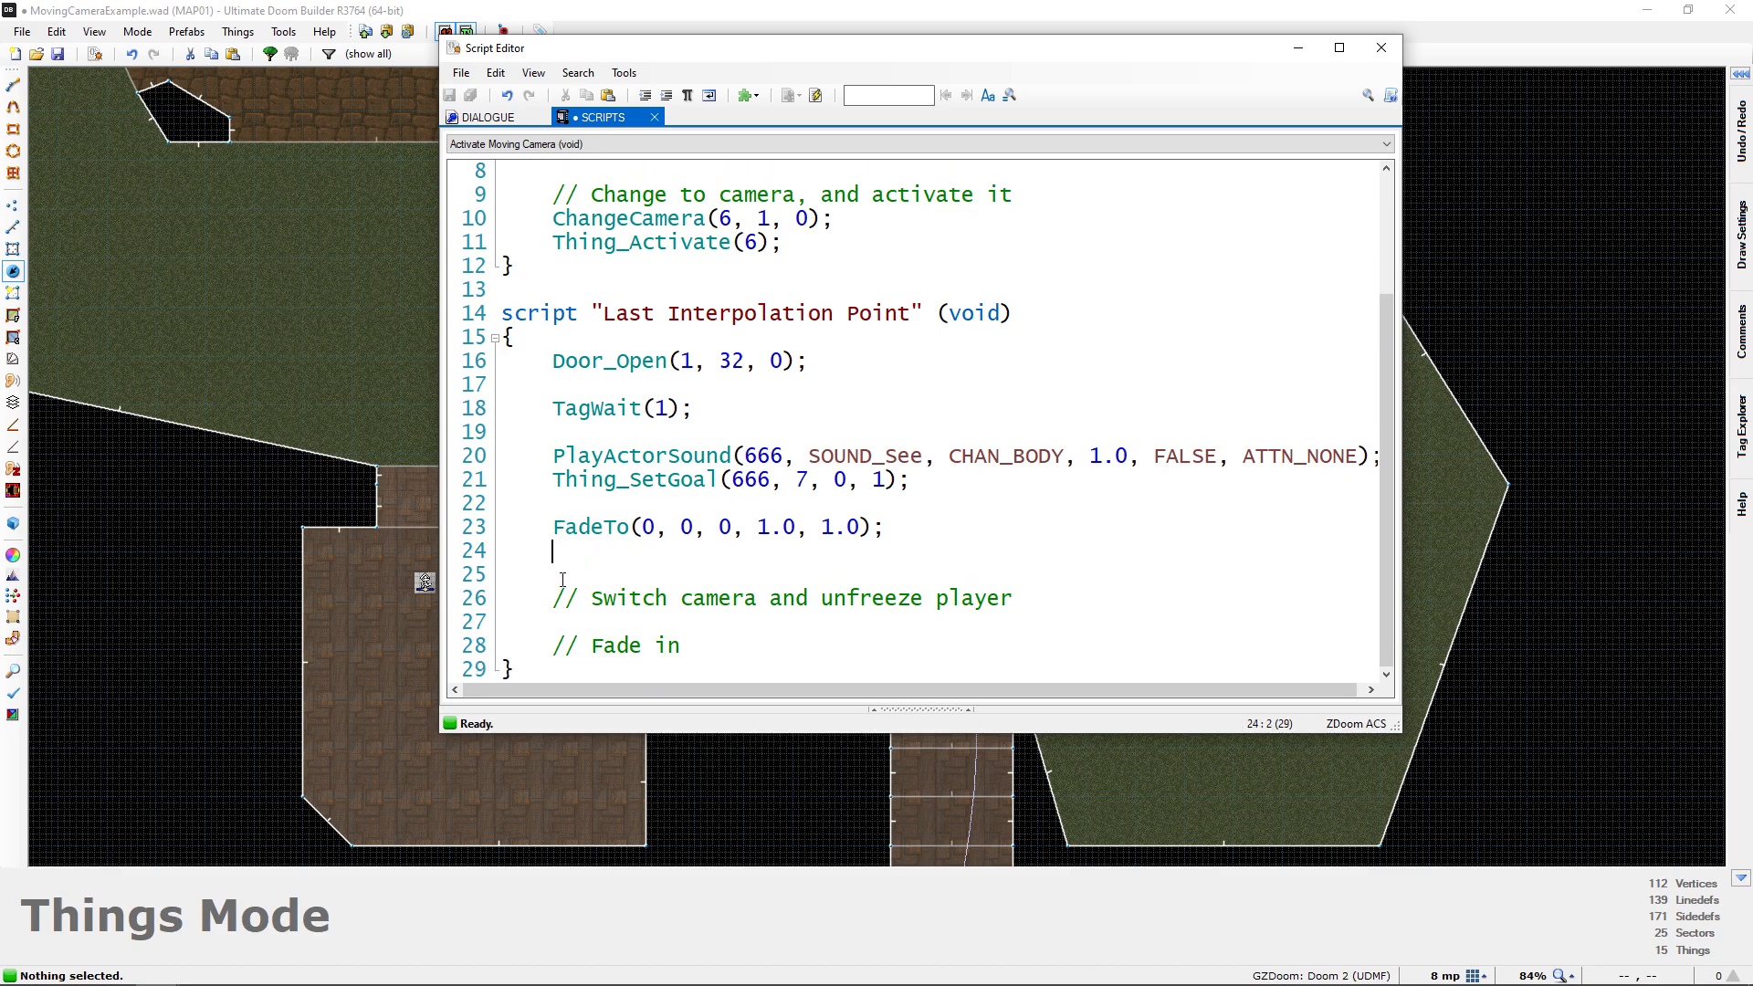
{"action": "left_click_drag", "start_coordinate": [692, 648], "coordinate": [509, 576]}
{"action": "left_click", "coordinate": [613, 580]}
{"action": "type", "text": "Delay("}
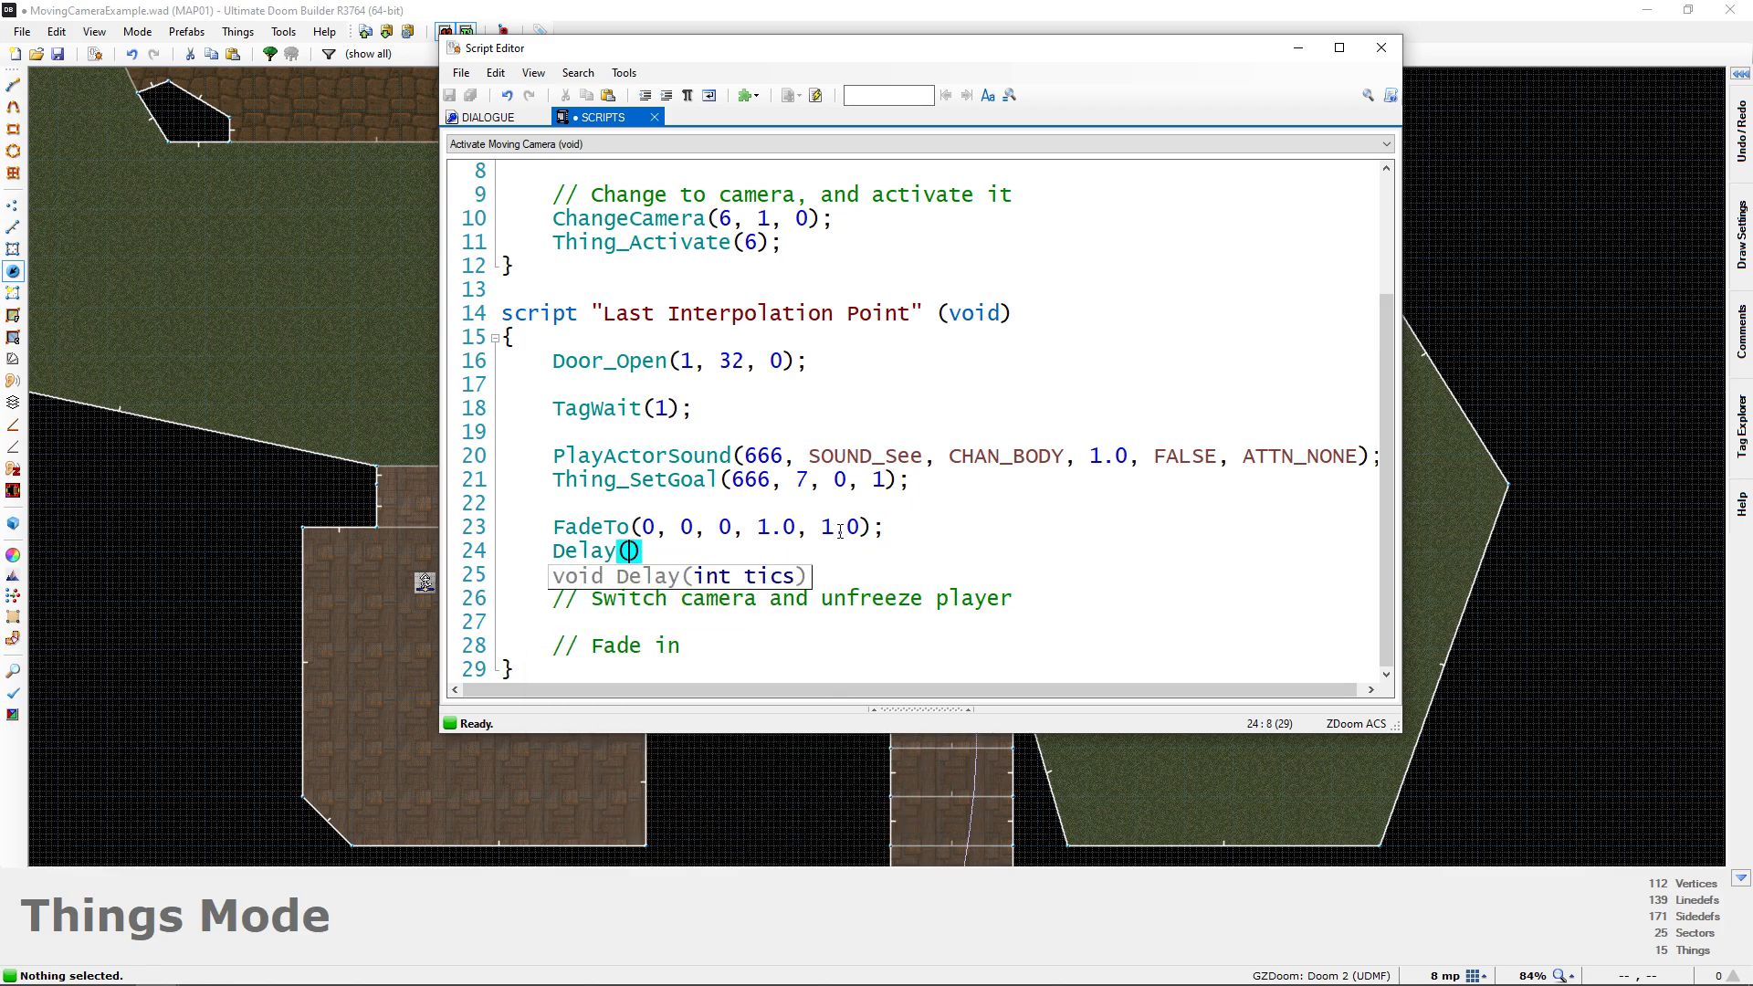
{"action": "left_click_drag", "start_coordinate": [823, 535], "coordinate": [861, 533]}
{"action": "left_click", "coordinate": [644, 557]}
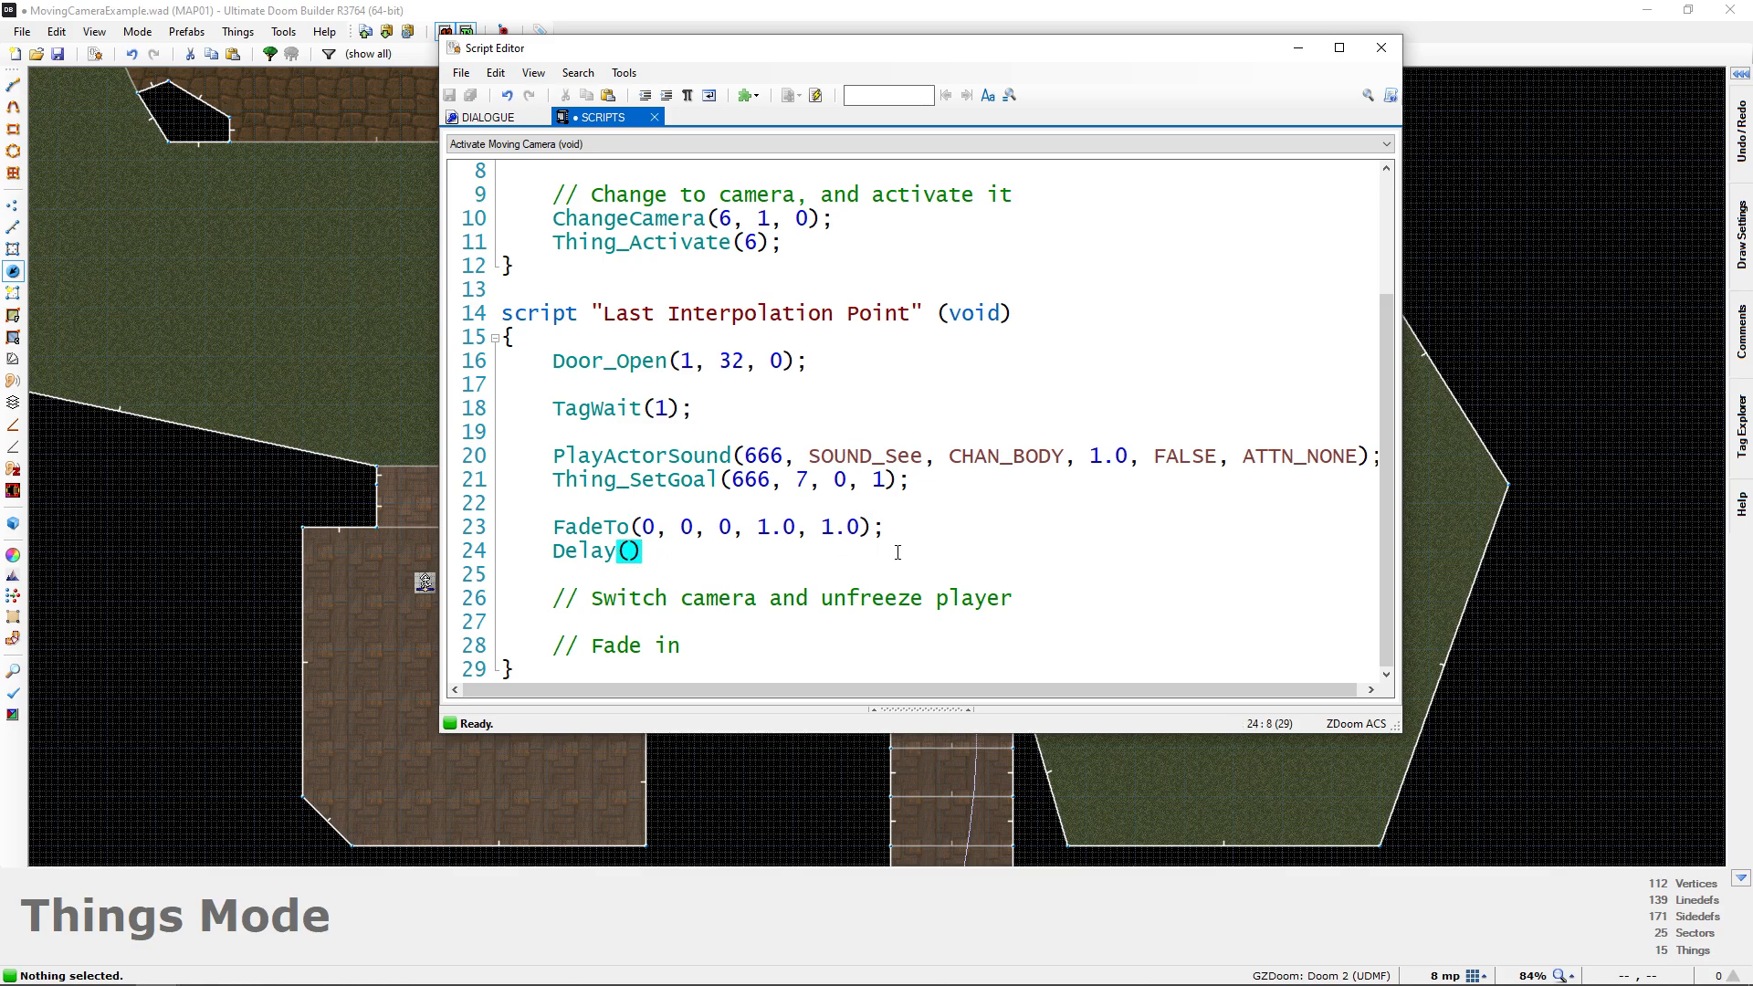
{"action": "type", "text": "35);"}
{"action": "left_click_drag", "start_coordinate": [557, 552], "coordinate": [682, 557]}
{"action": "left_click_drag", "start_coordinate": [554, 528], "coordinate": [886, 529]}
{"action": "left_click", "coordinate": [796, 546]}
Add ChangeCamera(0, 1, 1); under the "Switch camera and unfreeze player" comment
{"action": "left_click", "coordinate": [709, 619]}
{"action": "key", "text": "Return"}
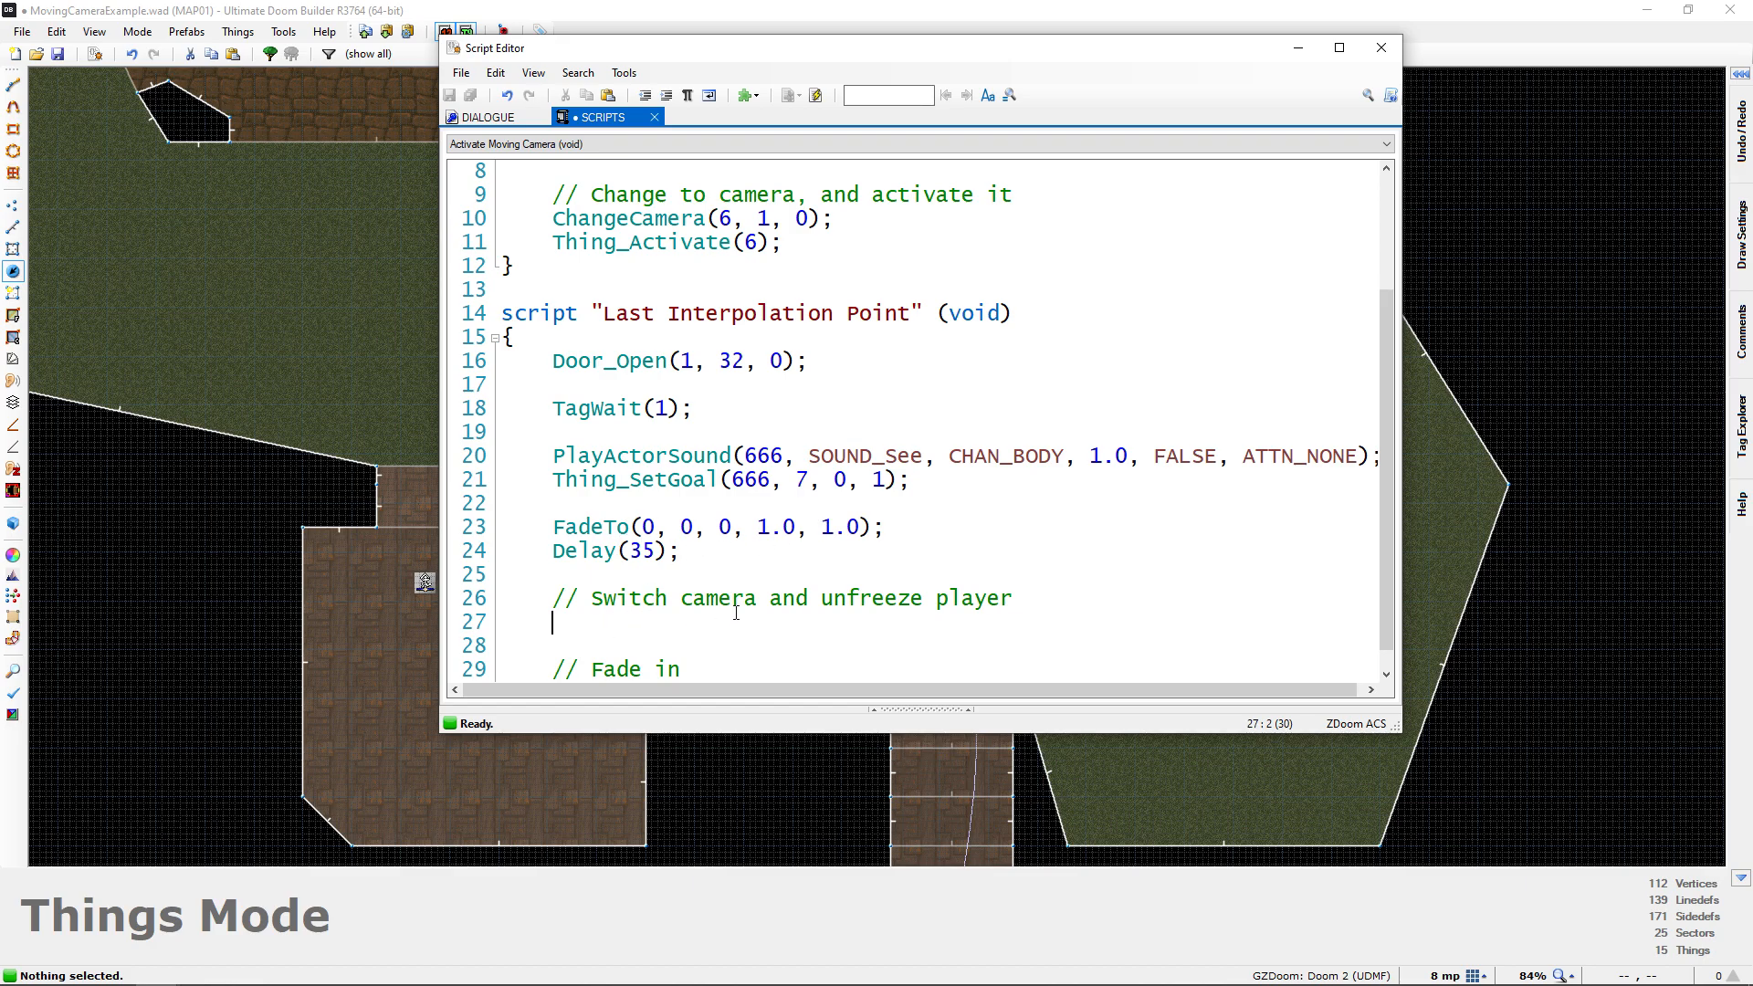
{"action": "type", "text": "ChangeCamera"}
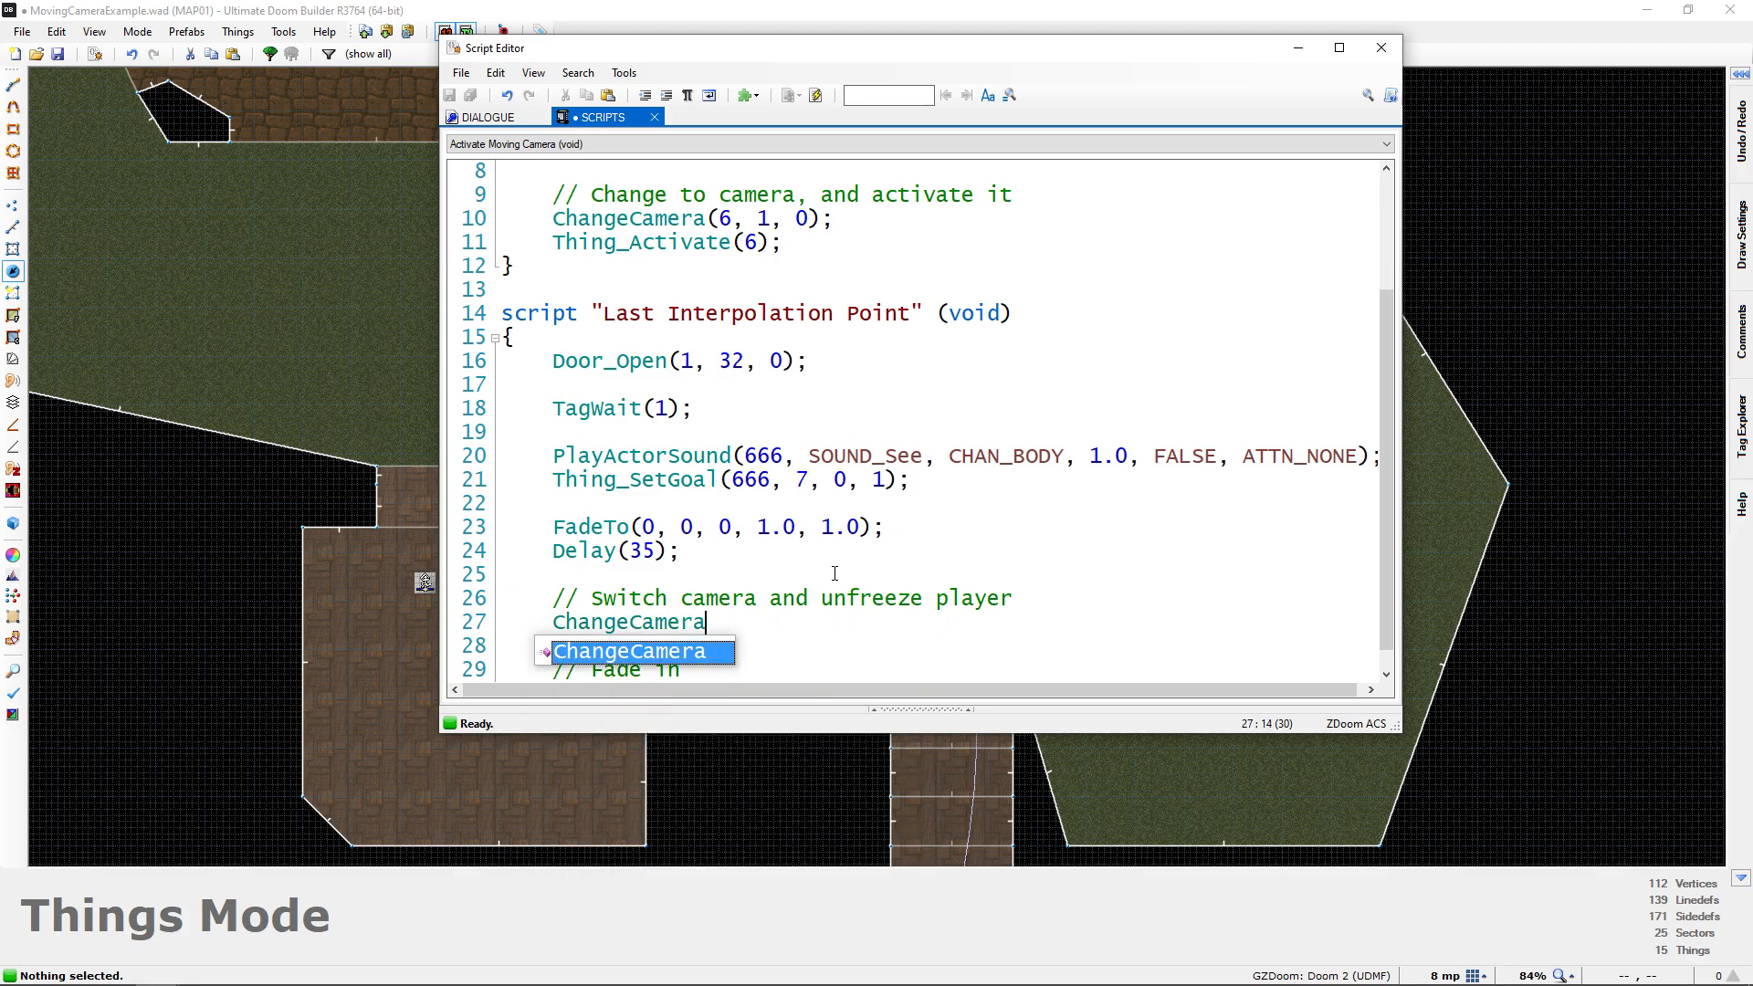
{"action": "type", "text": "("}
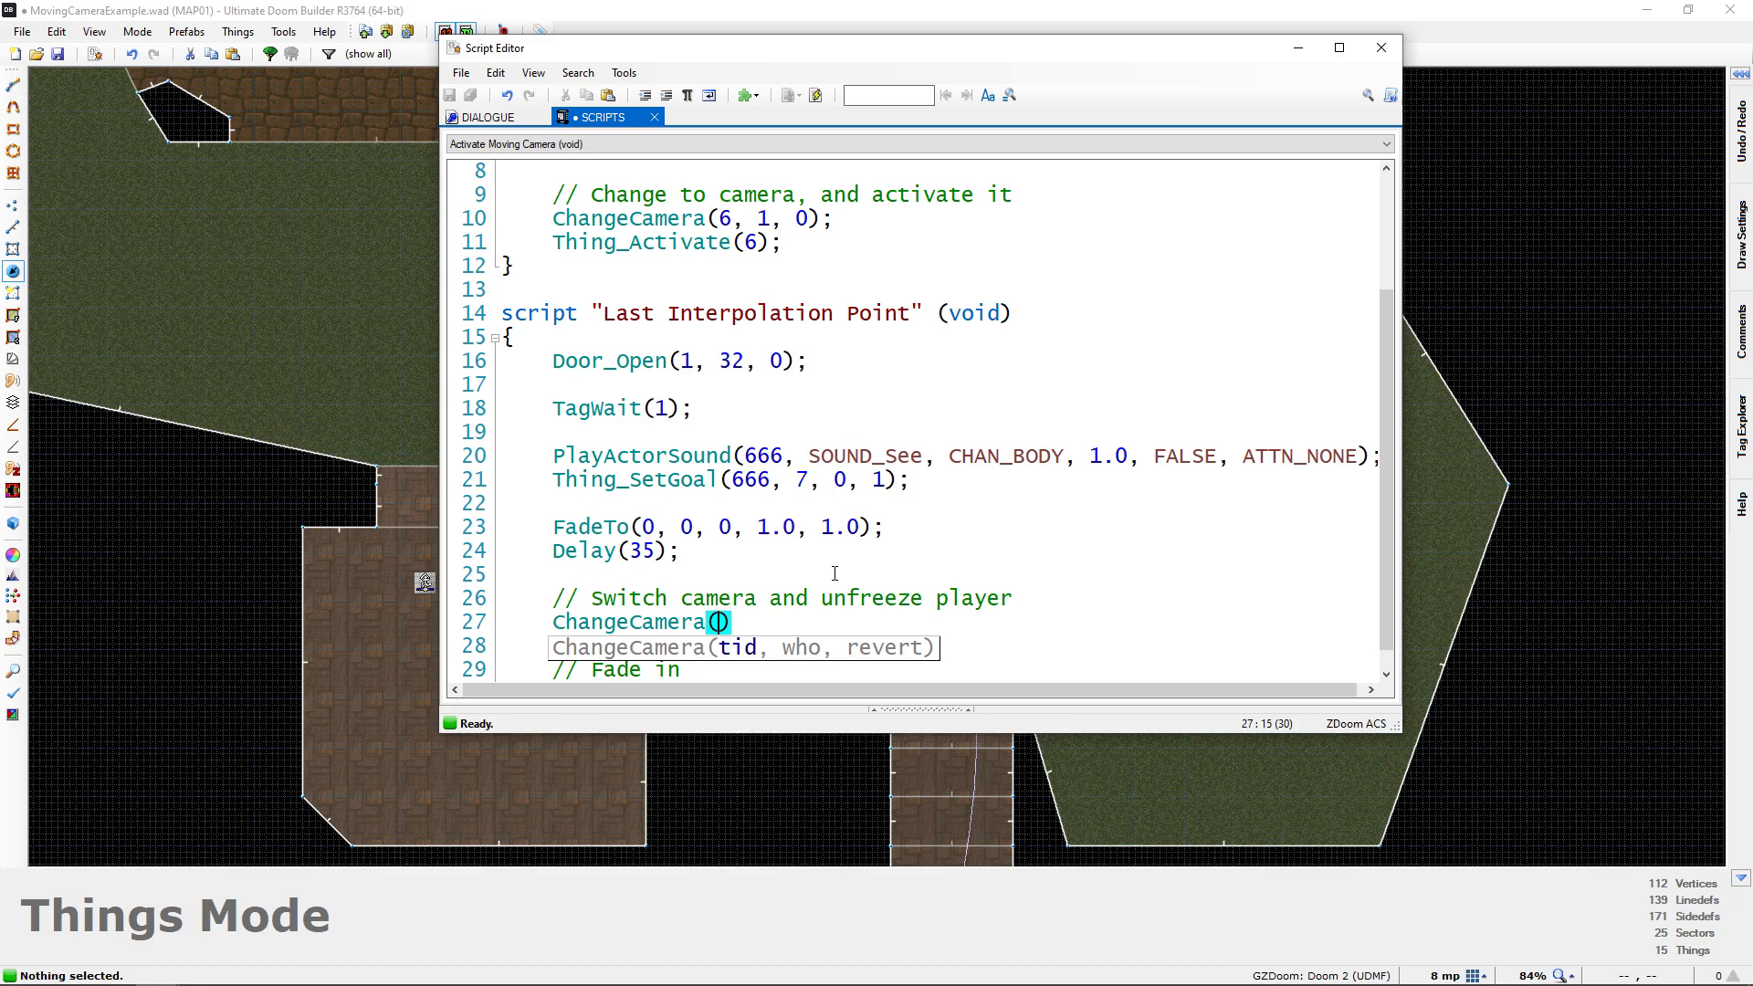
{"action": "type", "text": "0,"}
{"action": "type", "text": "1,"}
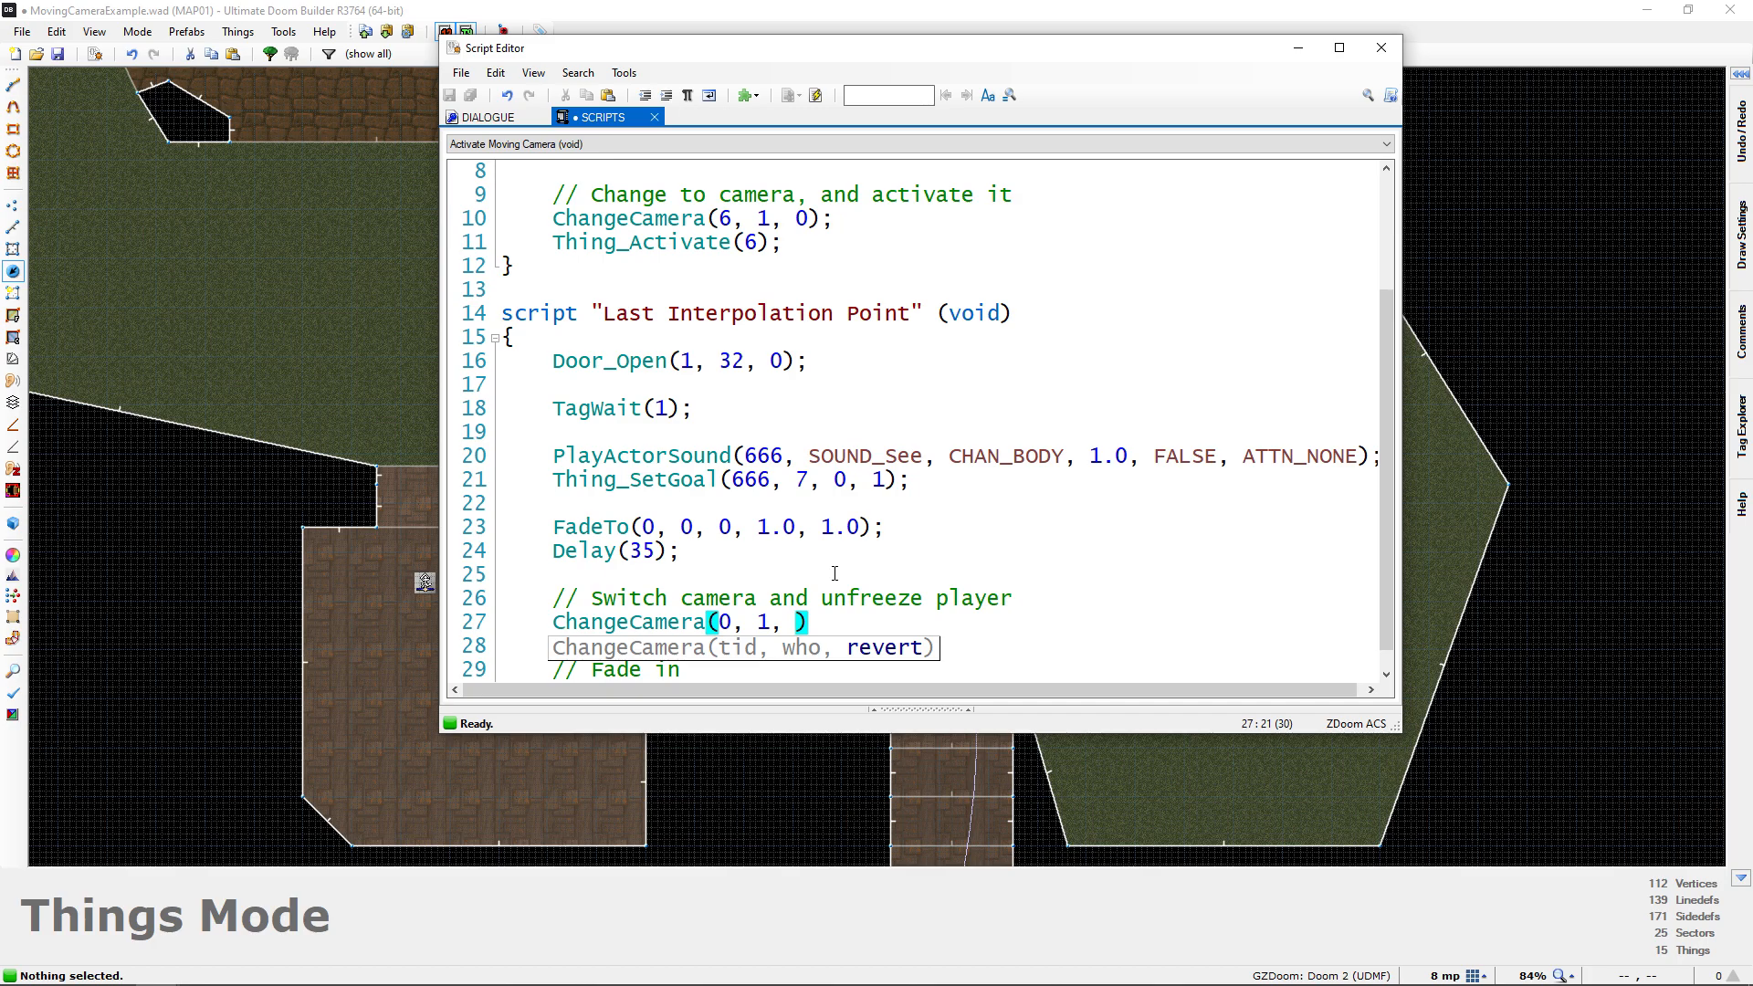
{"action": "type", "text": "1"}
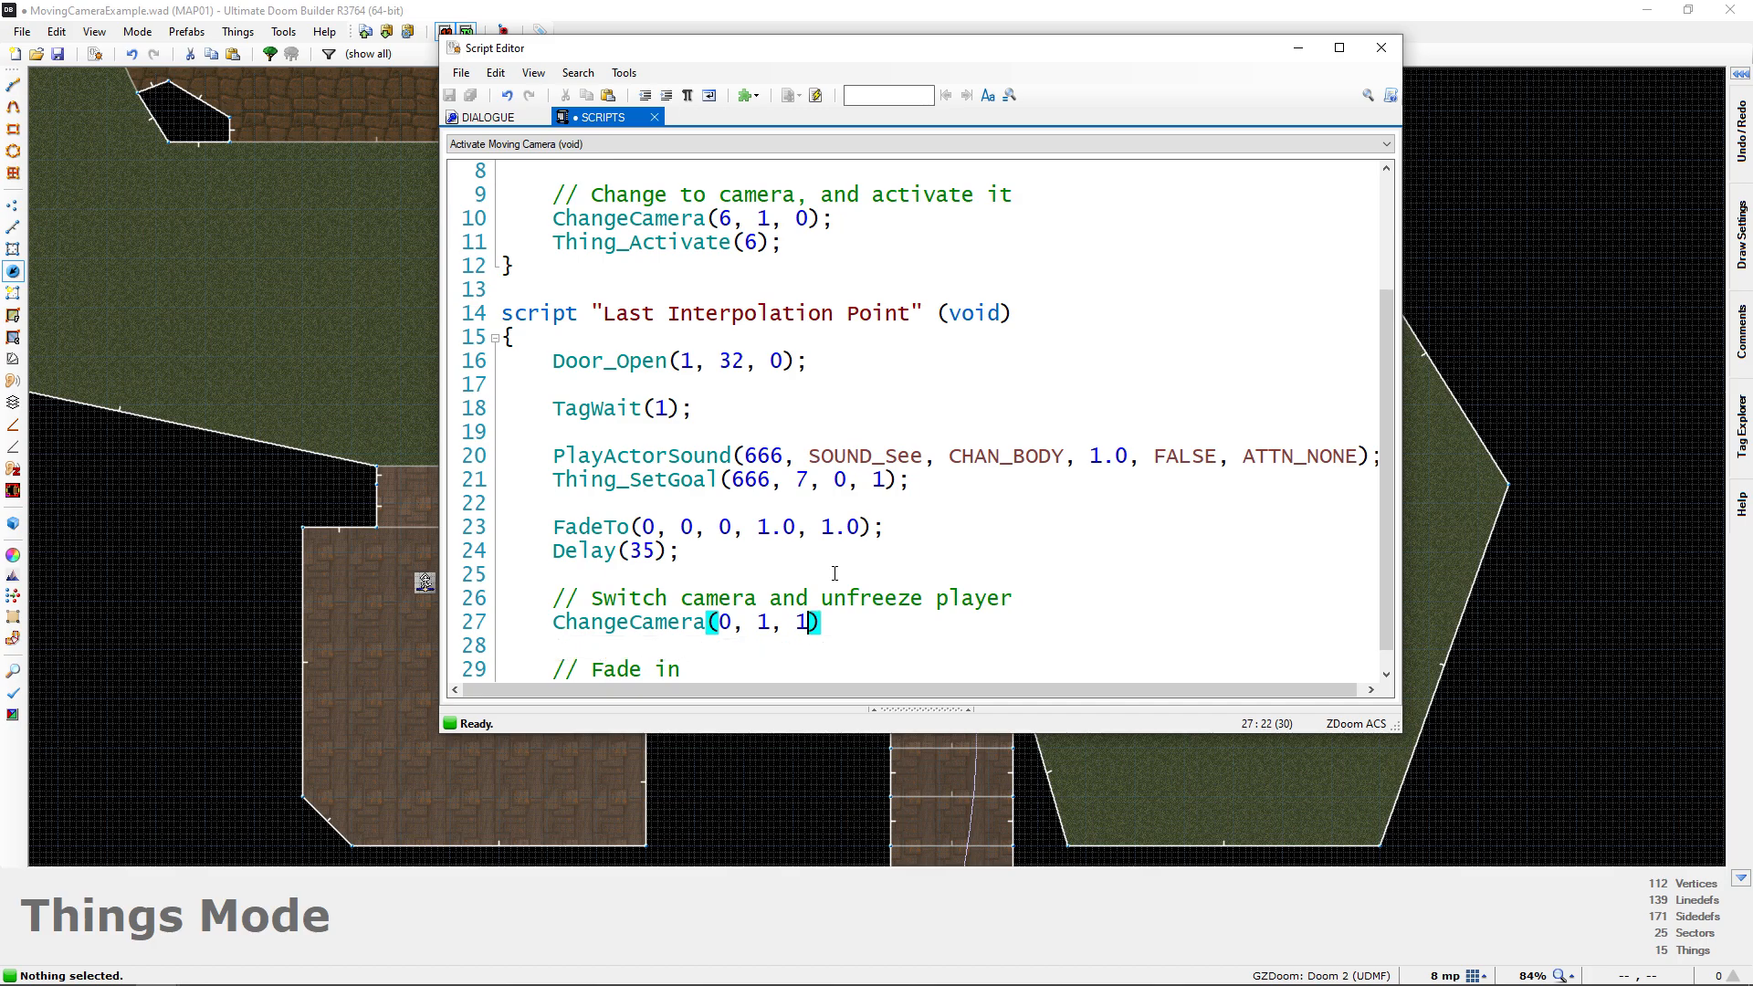
{"action": "type", "text": ");"}
{"action": "key", "text": "Left"}
{"action": "key", "text": "Left"}
{"action": "key", "text": "Left"}
Unfreeze the player by adding SetPlayerProperty(1, 0, PROP_TOTALLYFROZEN); on the line below the second ChangeCamera call
{"action": "left_click", "coordinate": [860, 644]}
{"action": "key", "text": "Return"}
{"action": "key", "text": "Up"}
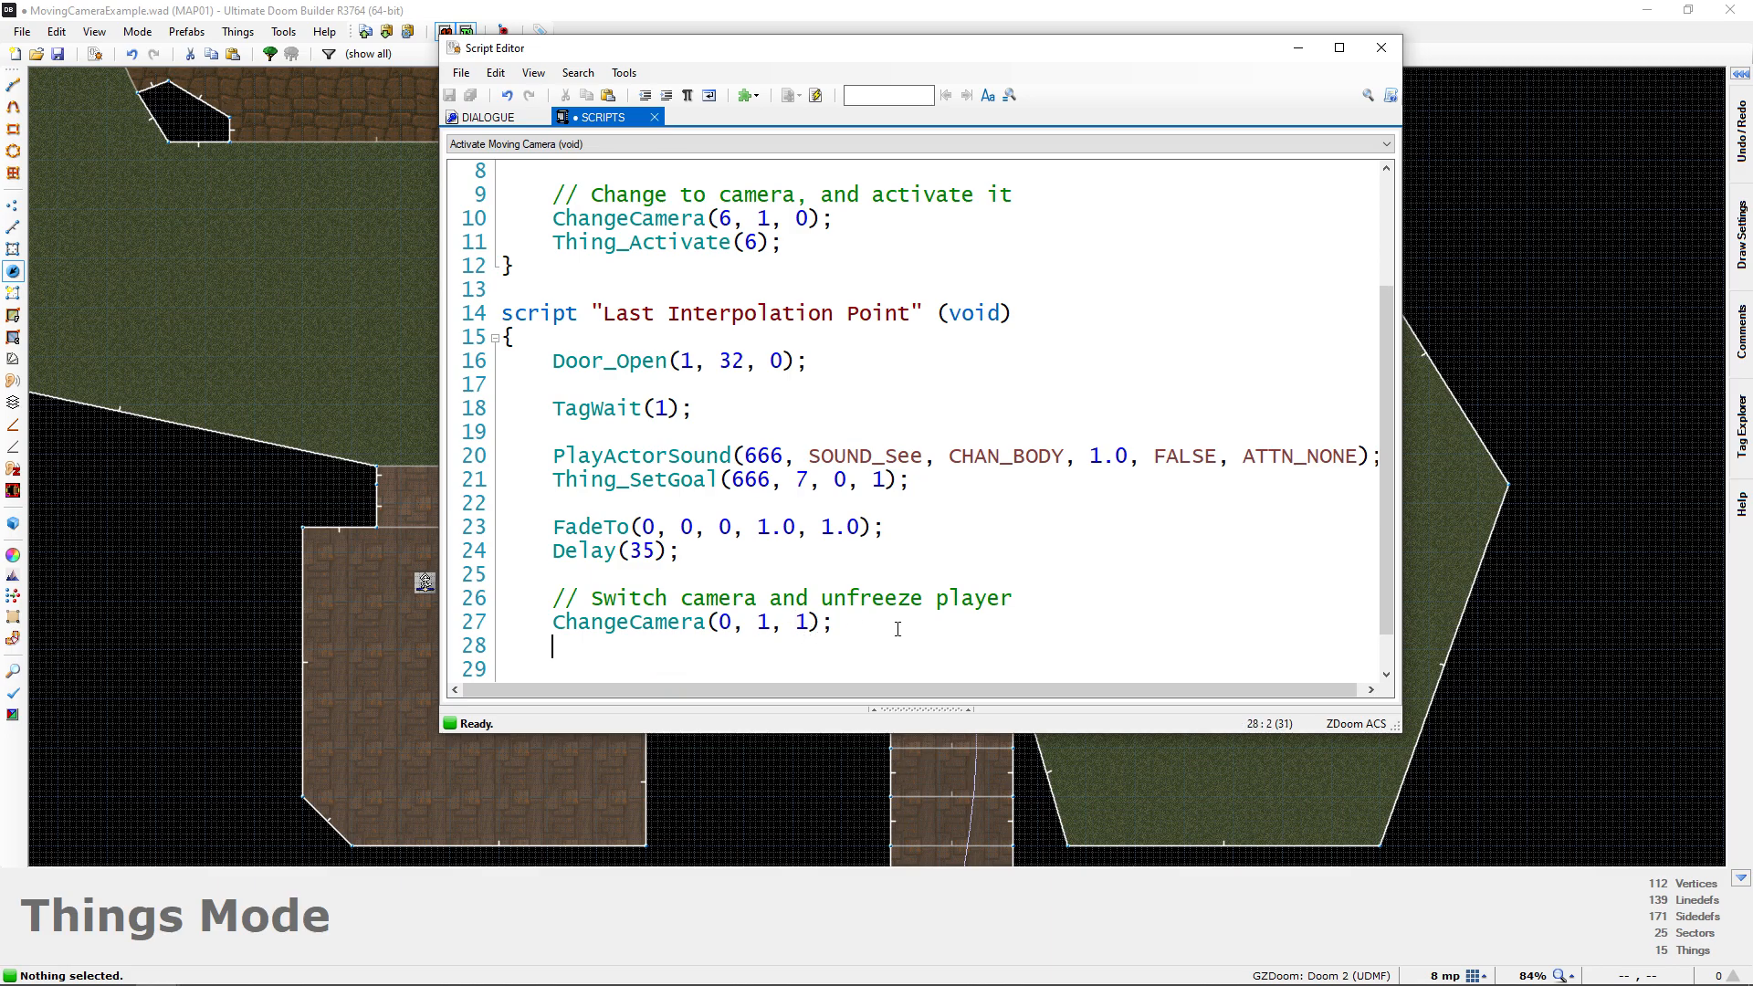
{"action": "left_click_drag", "start_coordinate": [860, 629], "coordinate": [552, 628]}
{"action": "left_click", "coordinate": [691, 639]}
{"action": "scroll", "coordinate": [721, 608], "scroll_direction": "down", "scroll_amount": 1}
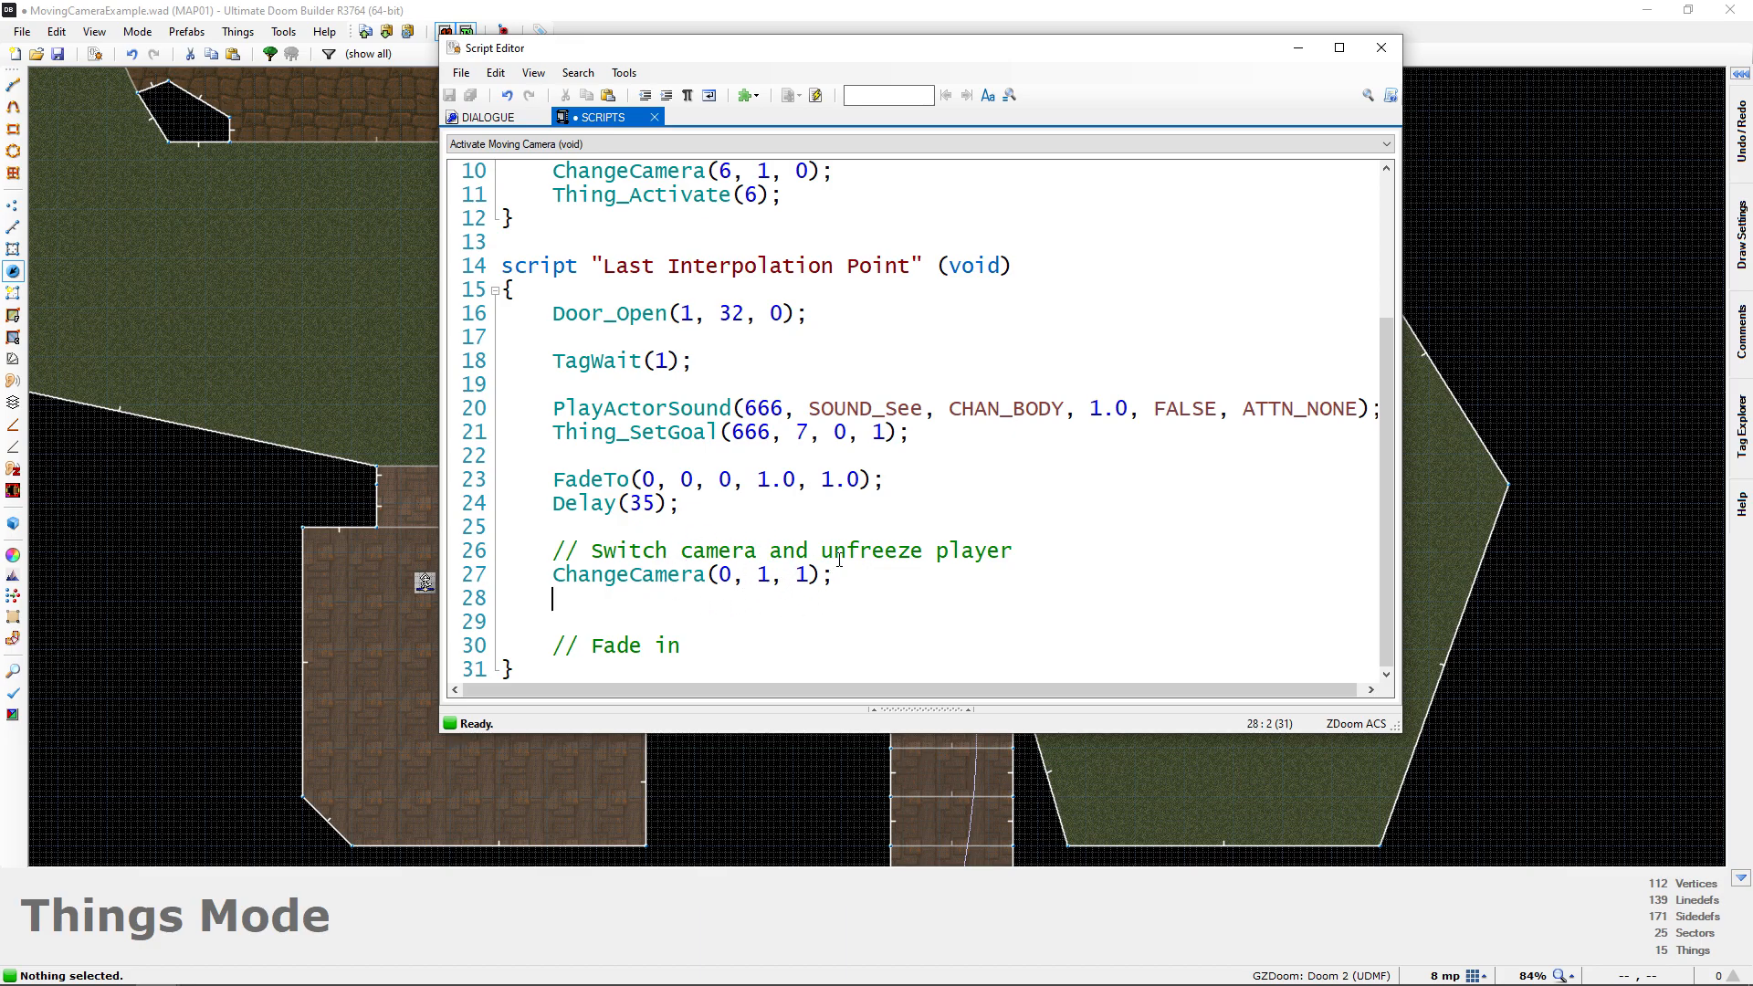
{"action": "type", "text": "SetPlayerProperty("}
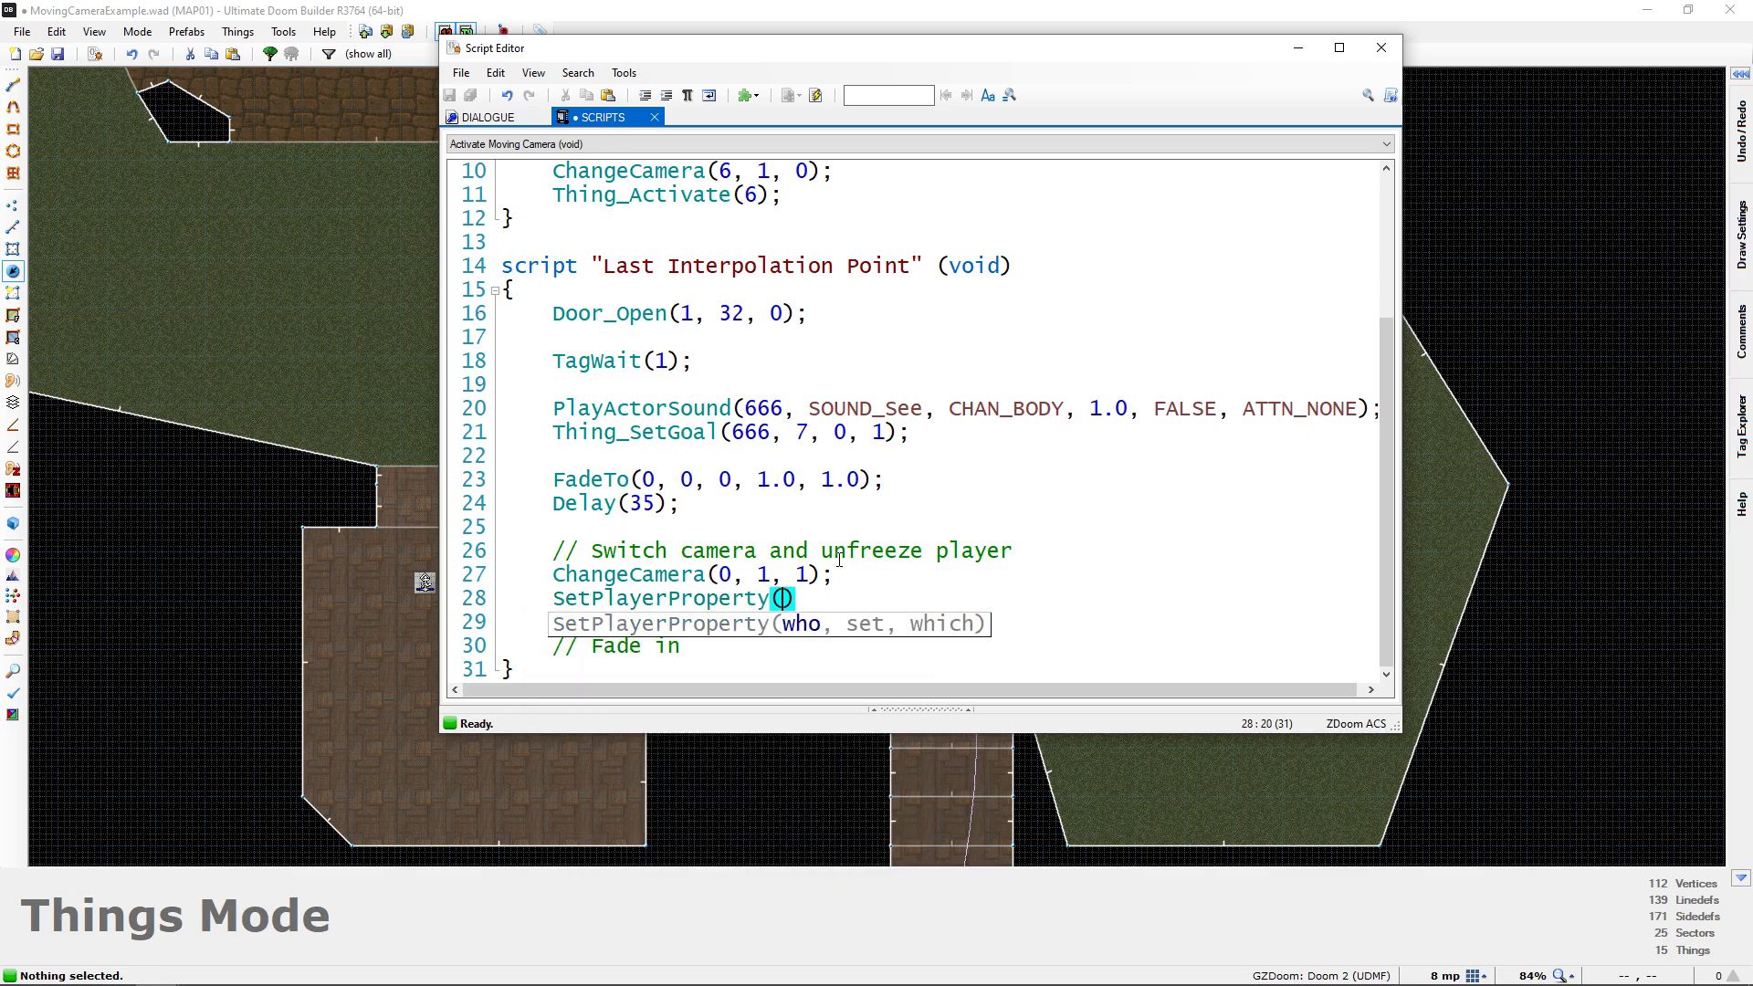
{"action": "type", "text": "1,"}
{"action": "type", "text": "0, "}
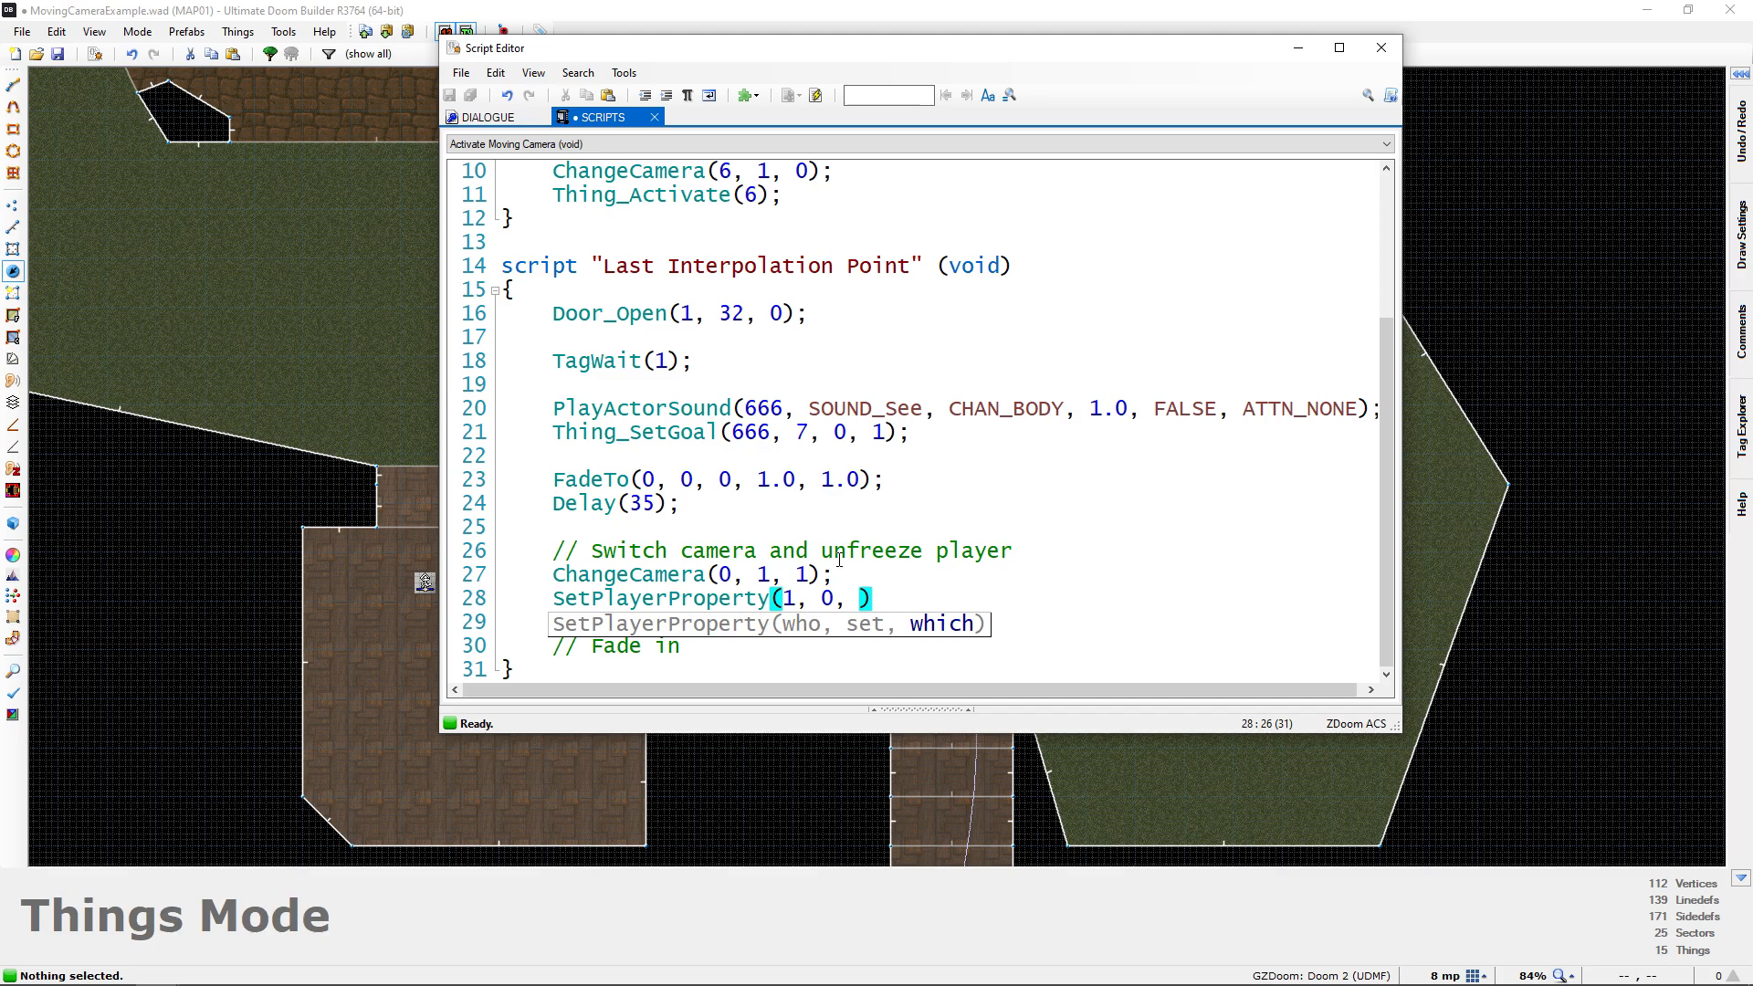
{"action": "type", "text": "PROP_TOTA"}
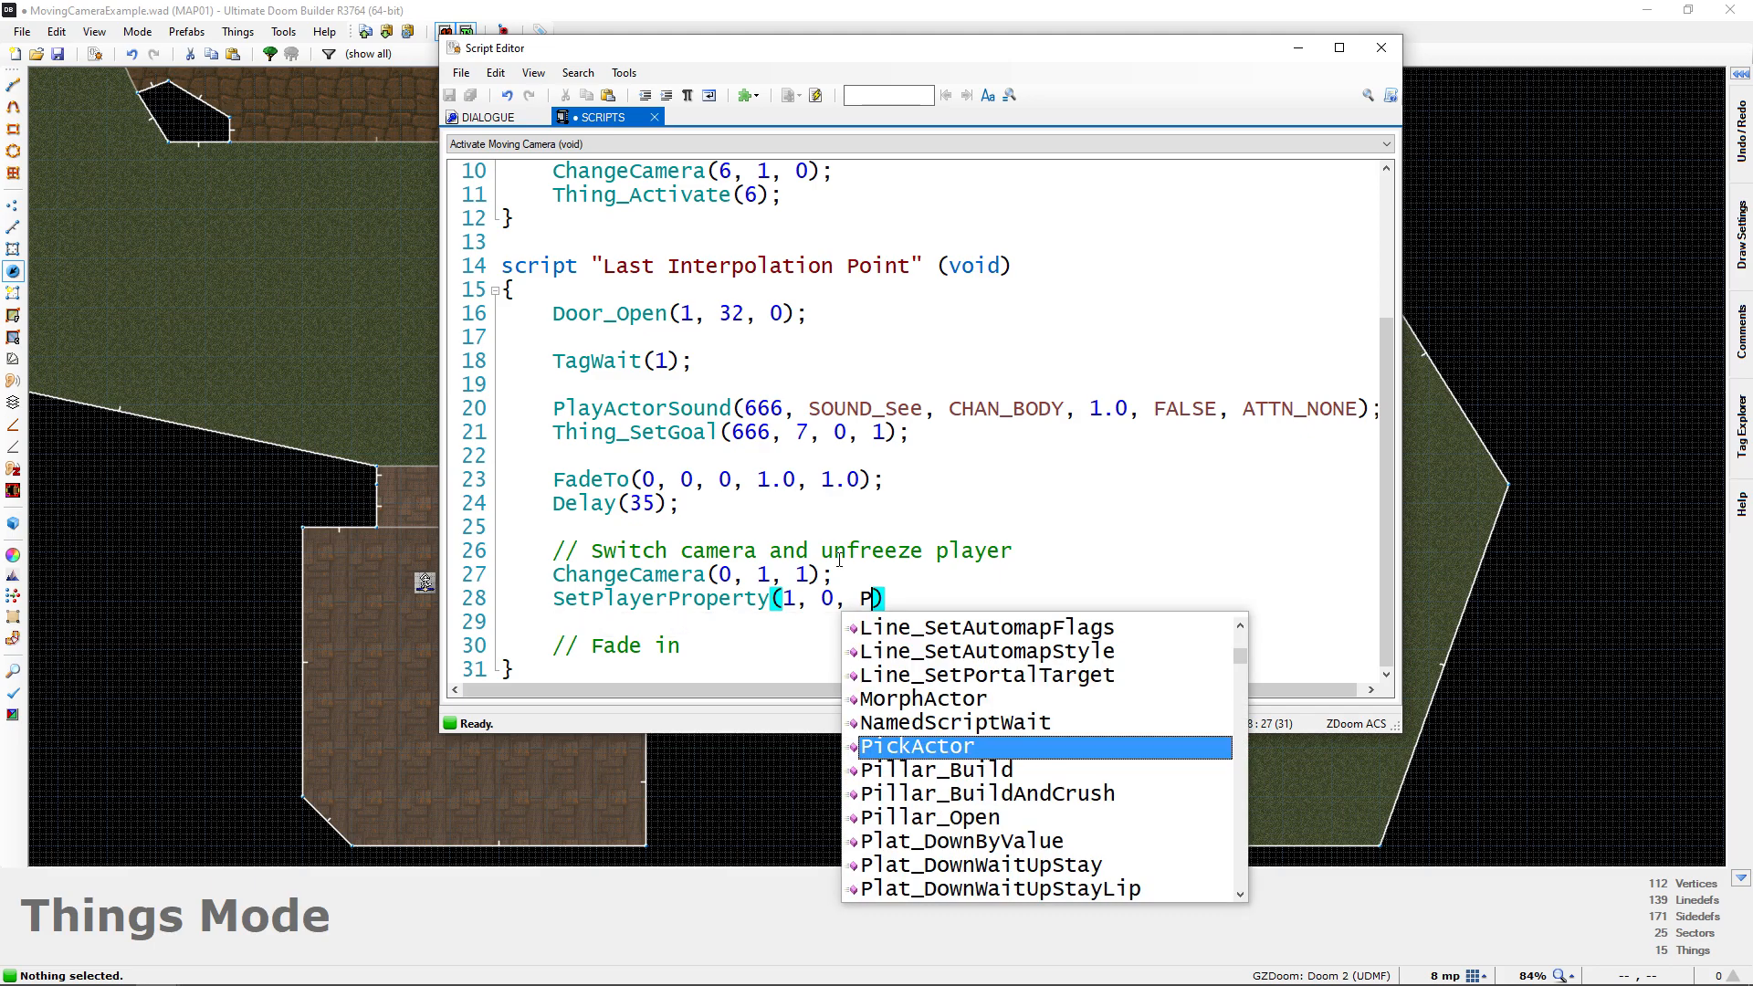
{"action": "key", "text": "Return"}
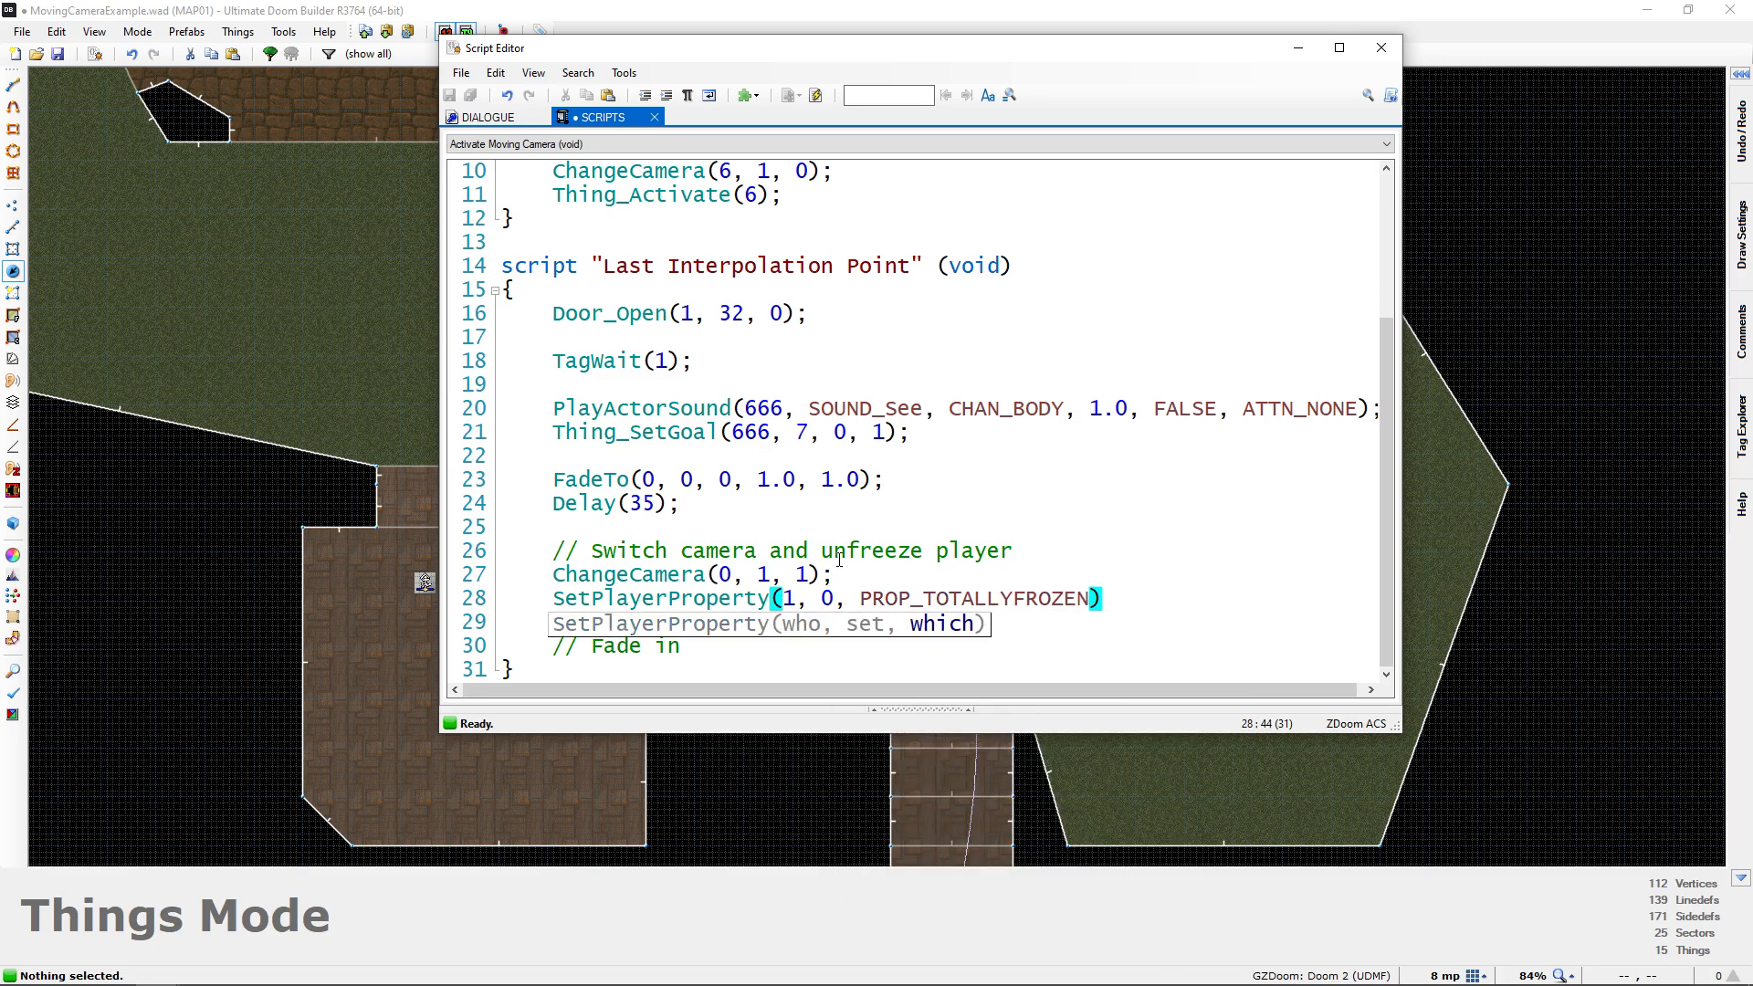
{"action": "type", "text": ");"}
{"action": "left_click_drag", "start_coordinate": [552, 600], "coordinate": [731, 600]}
{"action": "left_click", "coordinate": [808, 600]}
{"action": "left_click_drag", "start_coordinate": [863, 600], "coordinate": [1091, 600]}
{"action": "double_click", "coordinate": [827, 600]}
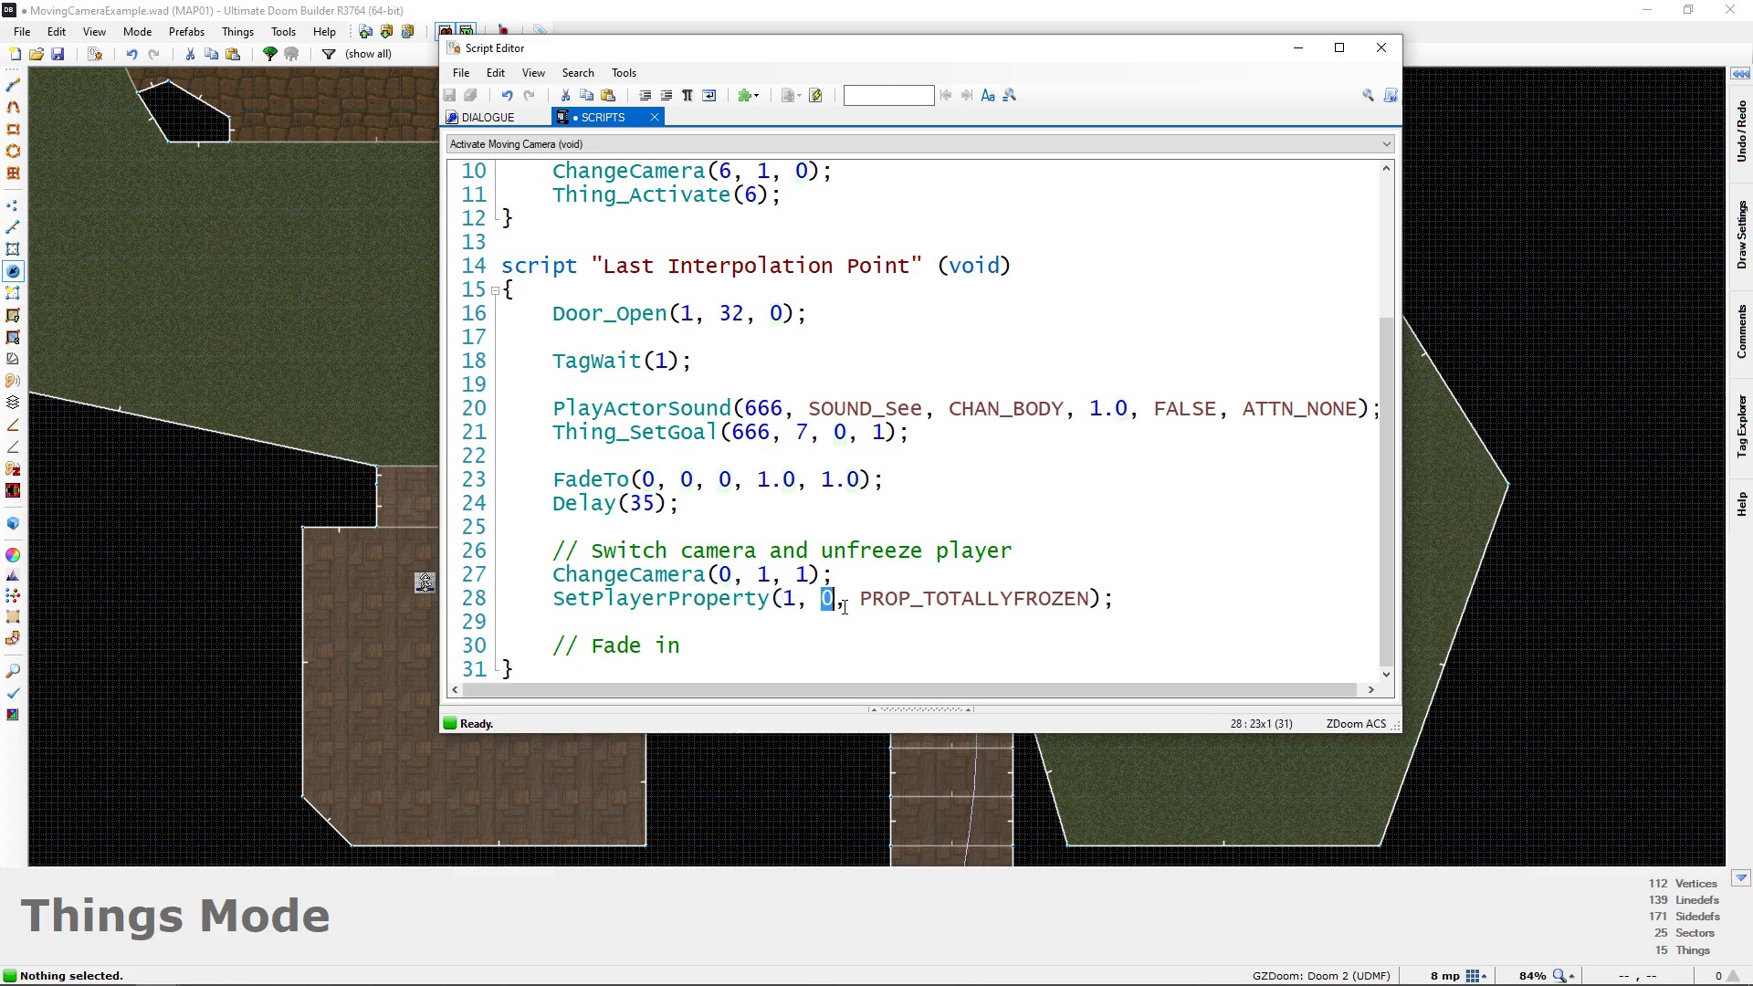
Add FadeTo(0, 0, 0, 0.0, 1.0); on a new line under the "Fade in" comment and compile the script
{"action": "left_click", "coordinate": [1139, 609]}
{"action": "left_click", "coordinate": [719, 656]}
{"action": "key", "text": "Return"}
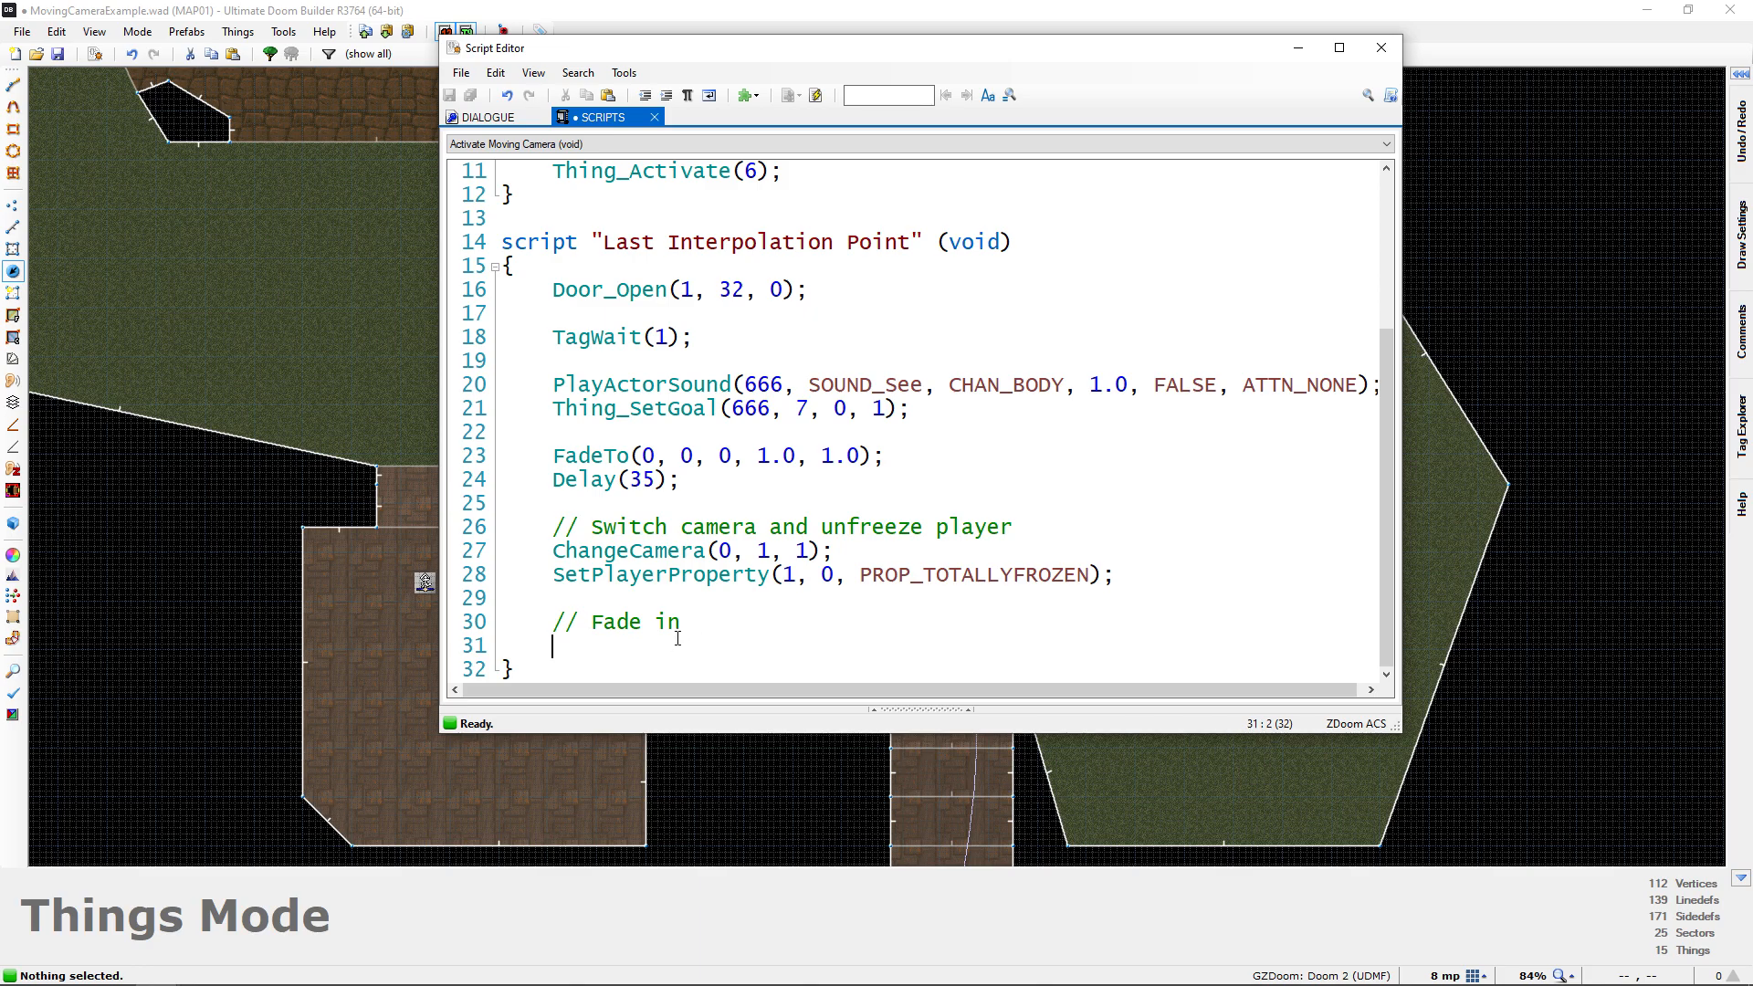
{"action": "left_click_drag", "start_coordinate": [553, 553], "coordinate": [824, 553]}
{"action": "left_click", "coordinate": [568, 579]}
{"action": "left_click_drag", "start_coordinate": [590, 586], "coordinate": [947, 588]}
{"action": "left_click", "coordinate": [684, 588]}
{"action": "type", "text": "Fade"}
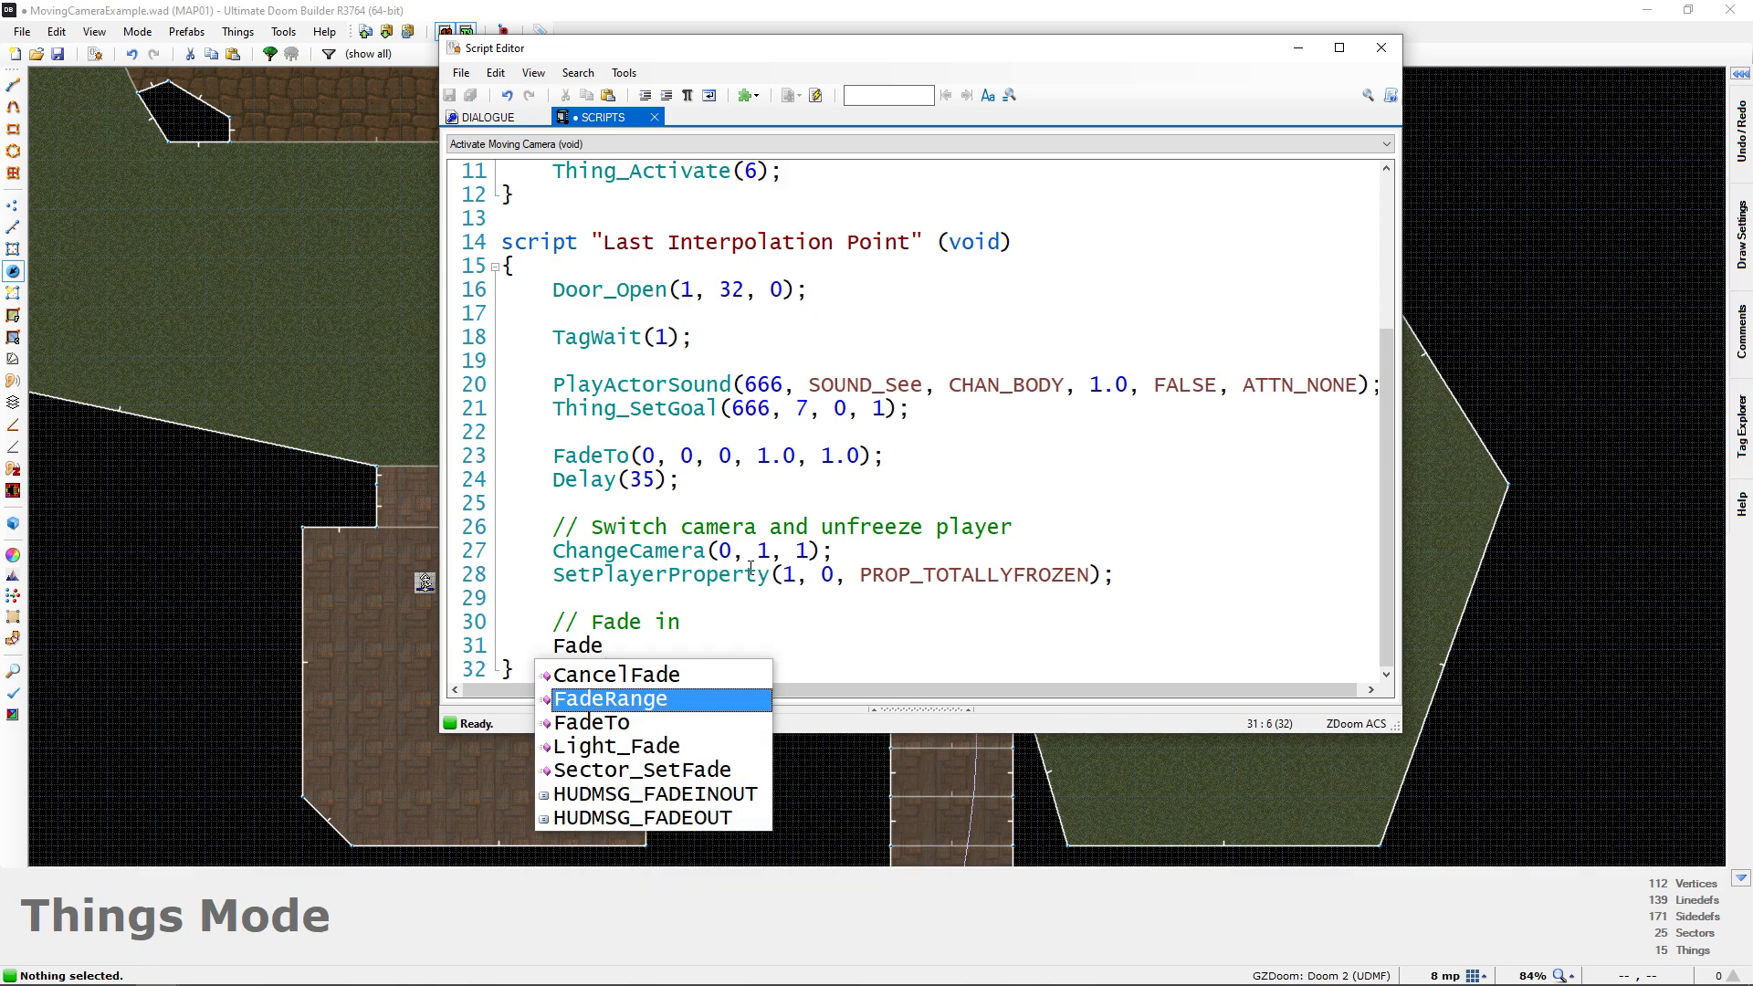
{"action": "type", "text": "To(0, 0, 0,"}
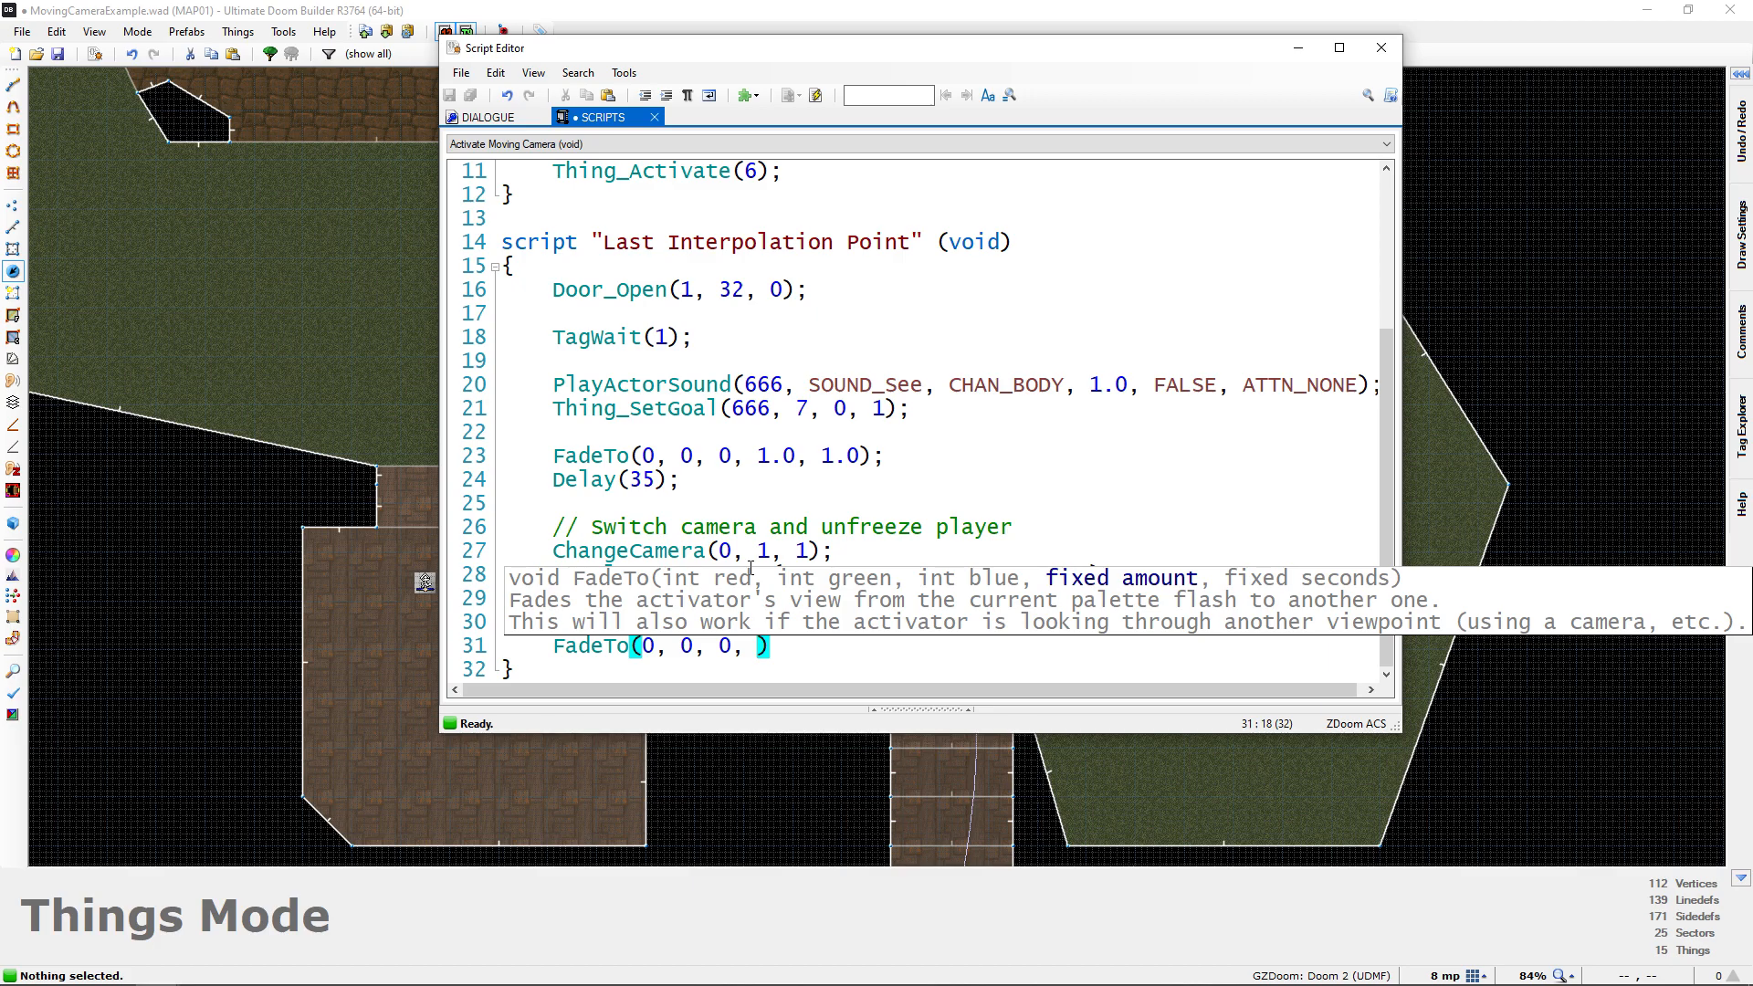
{"action": "type", "text": " 0.0, "}
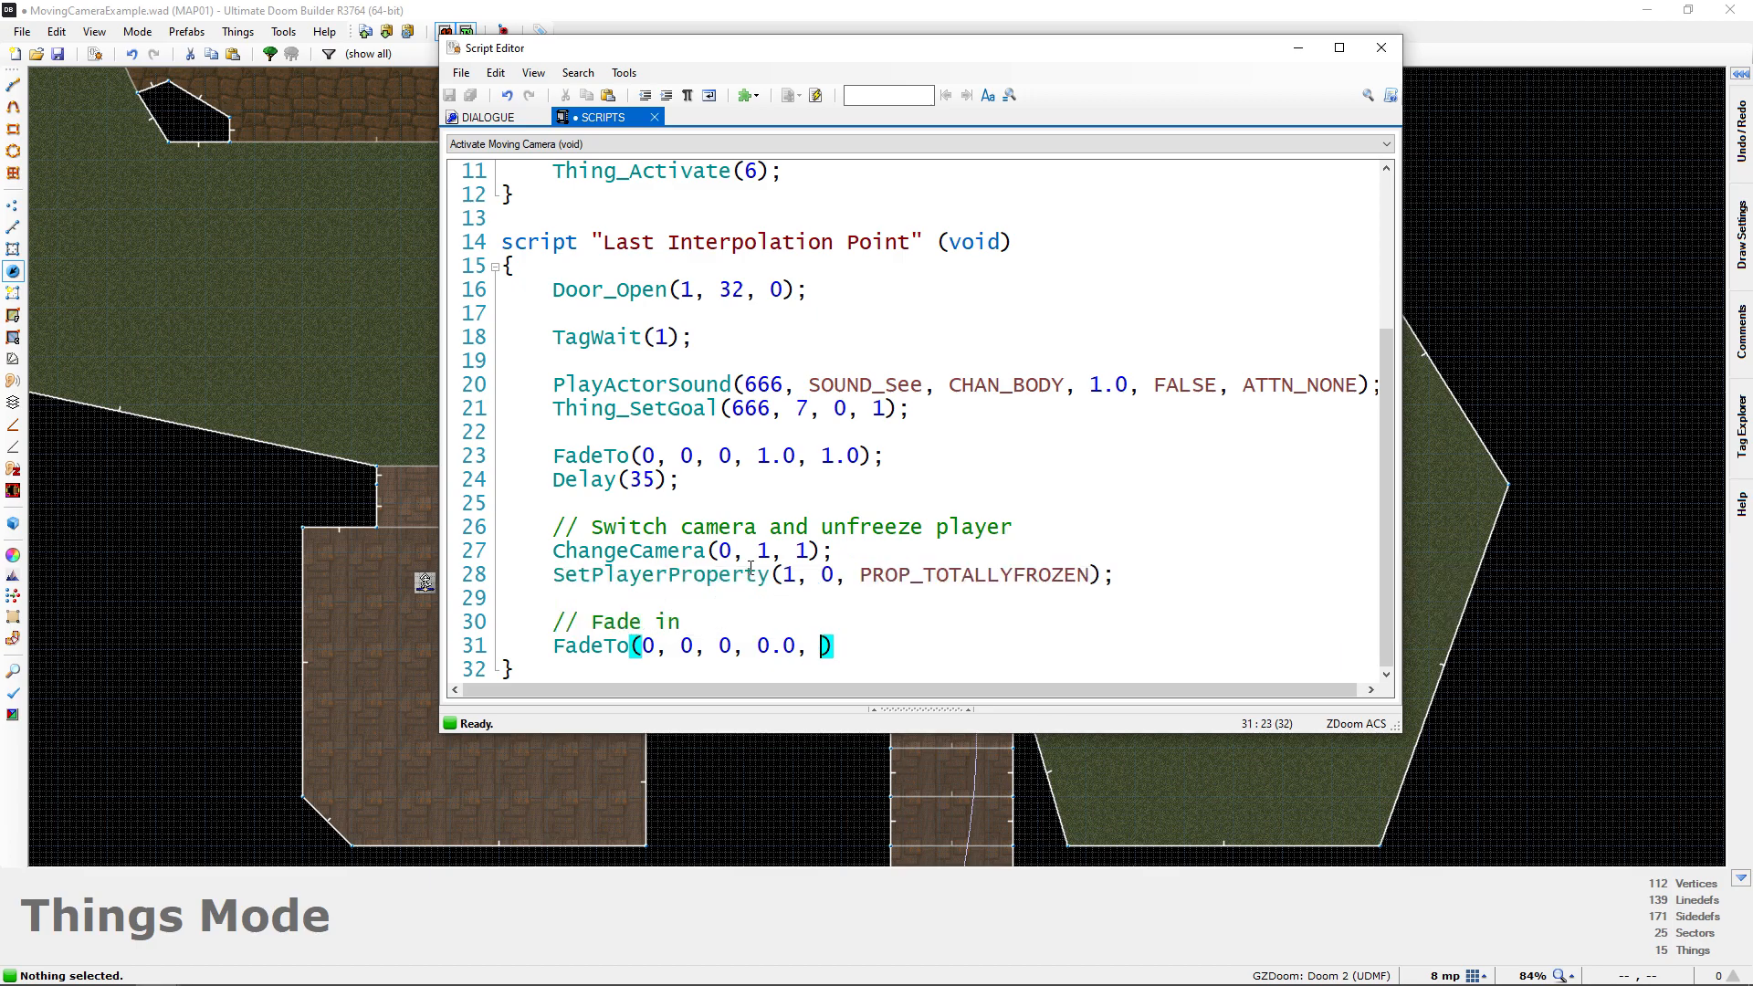
{"action": "type", "text": "1"}
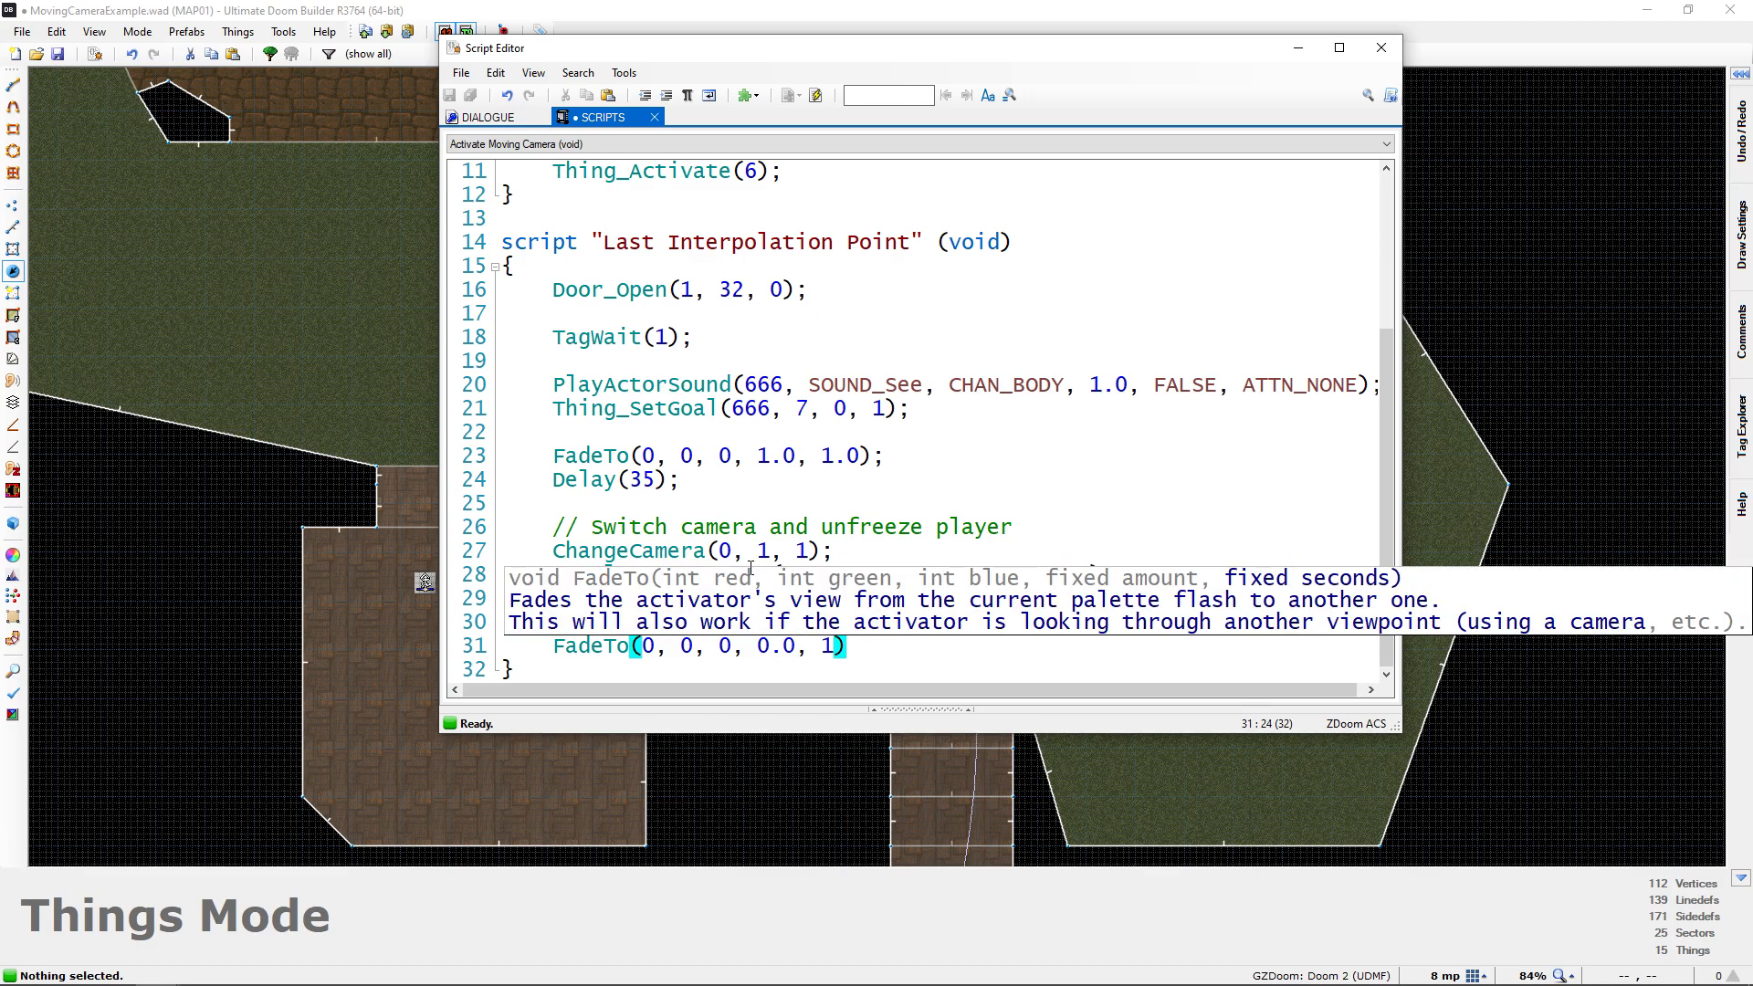
{"action": "type", "text": ".0"}
{"action": "key", "text": "Down"}
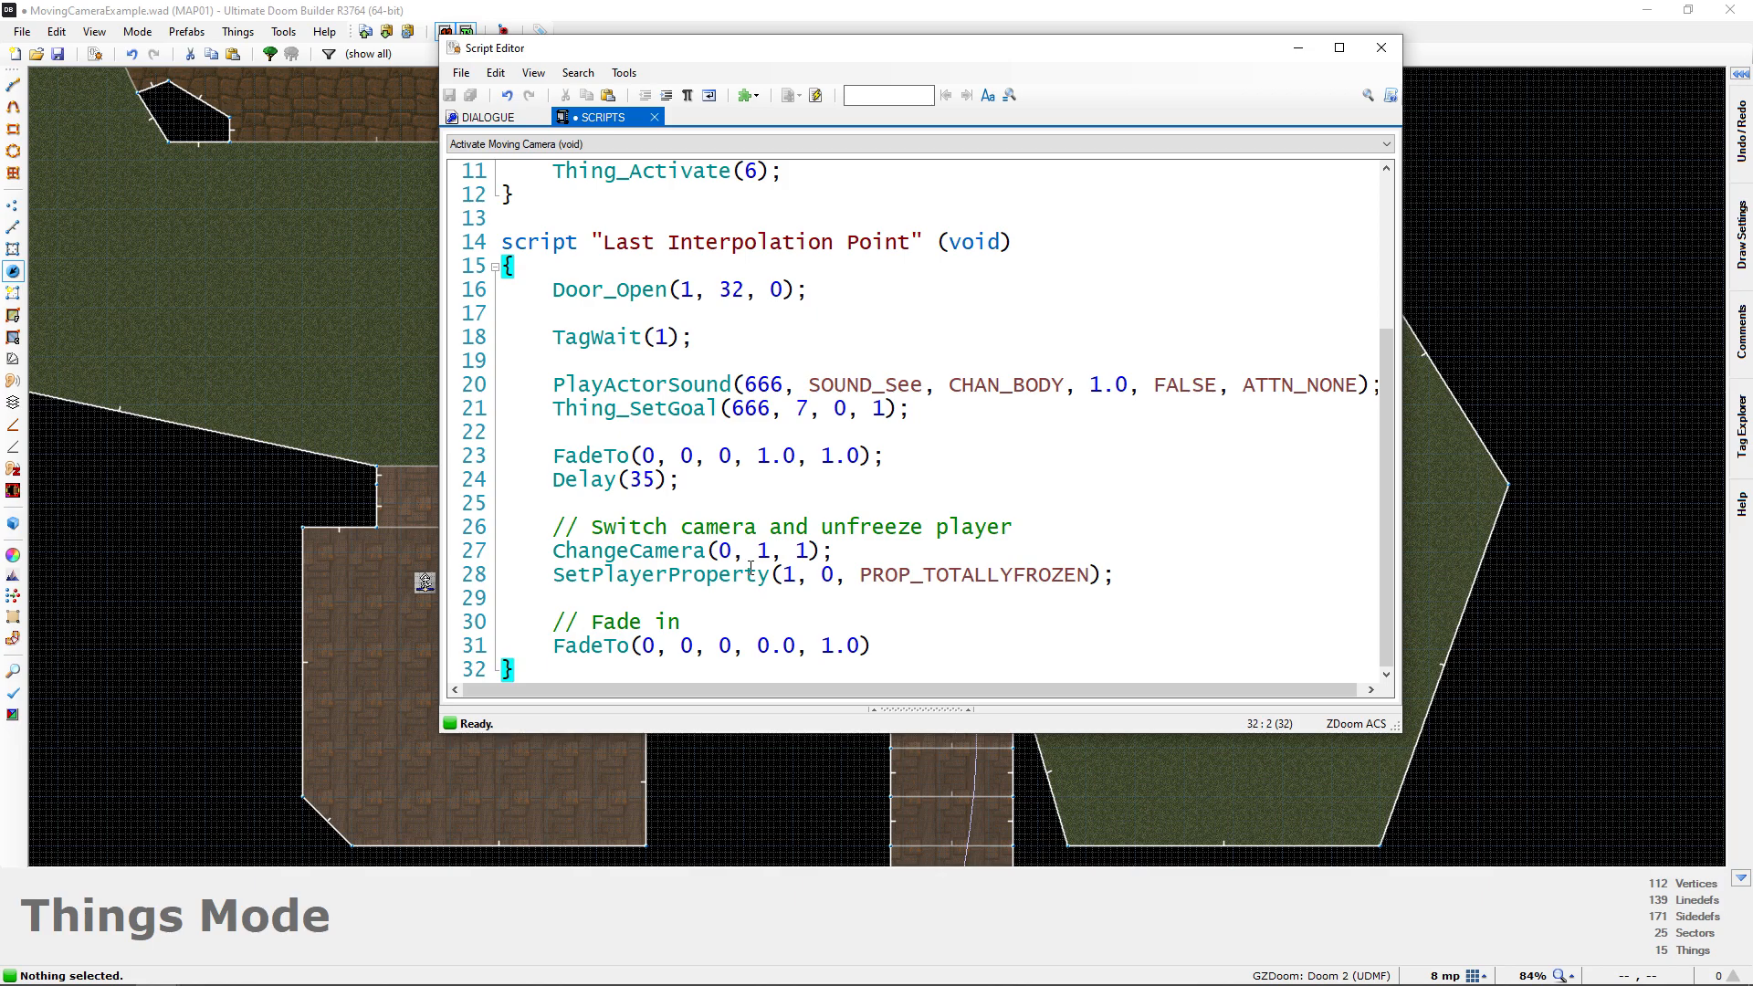
{"action": "left_click", "coordinate": [930, 655]}
{"action": "type", "text": ";"}
{"action": "left_click", "coordinate": [816, 96]}
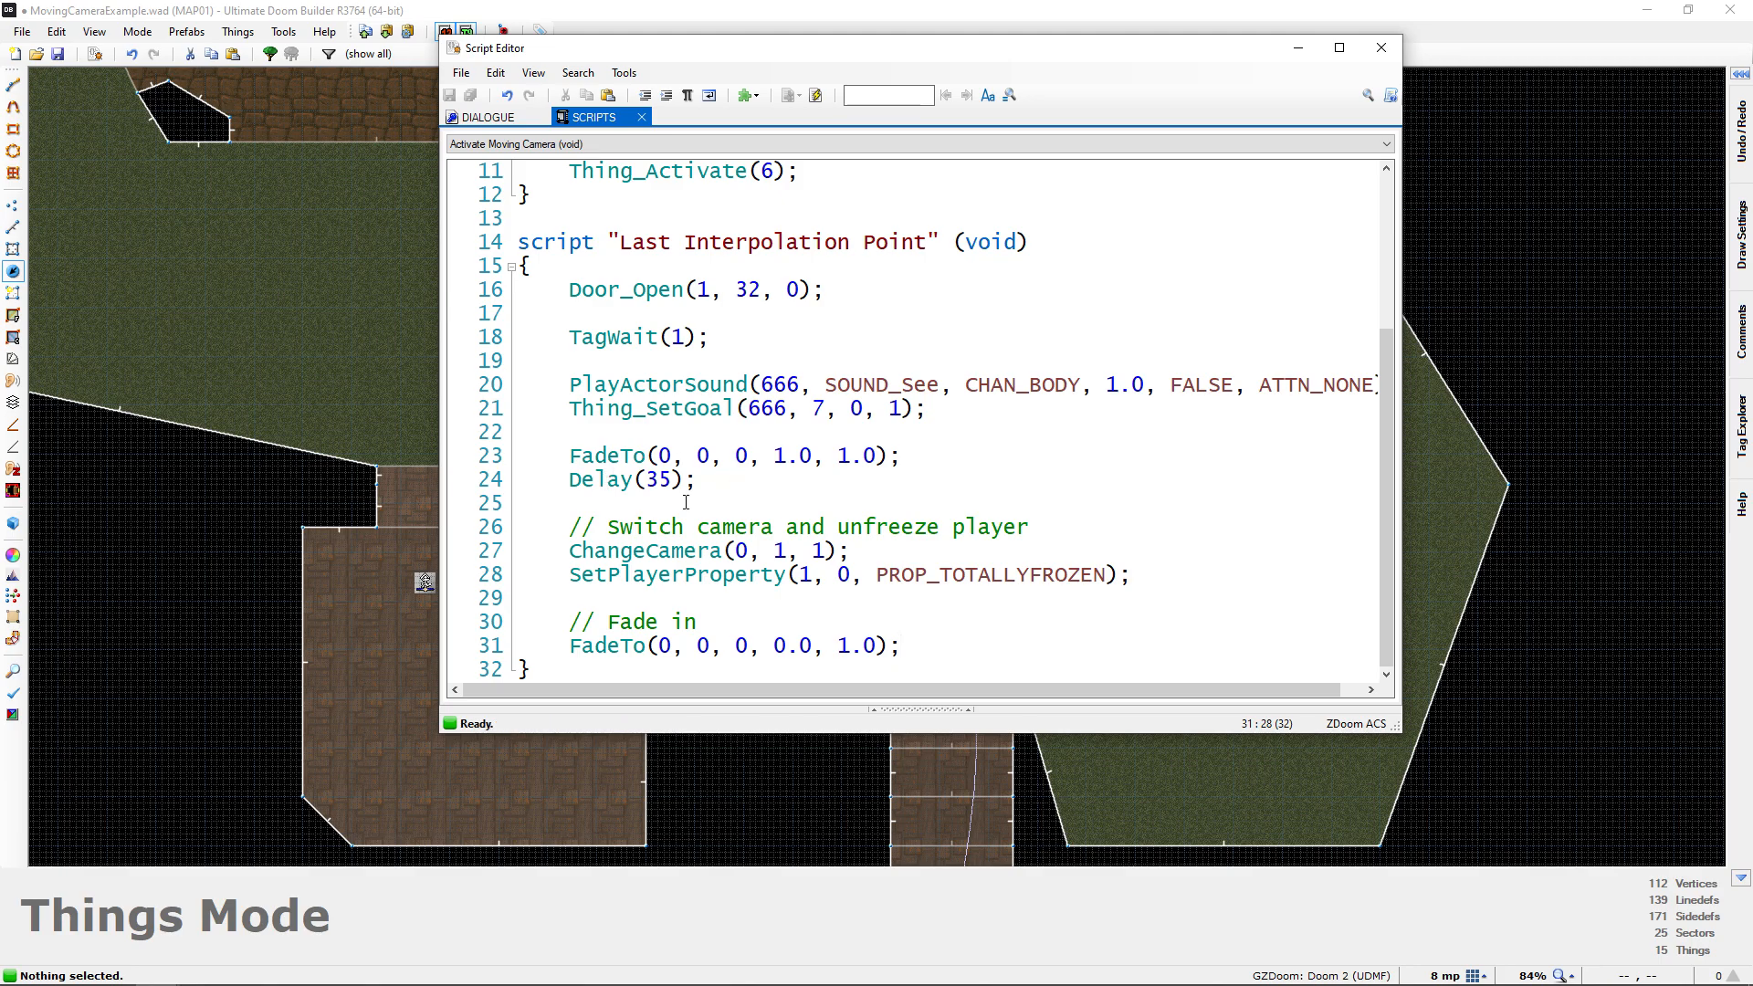
Review the fade-out, delay, camera switch, unfreeze and fade-in calls at the end of the "Last Interpolation Point" script
{"action": "left_click_drag", "start_coordinate": [569, 455], "coordinate": [949, 657]}
{"action": "left_click", "coordinate": [568, 456]}
{"action": "left_click_drag", "start_coordinate": [569, 456], "coordinate": [902, 456]}
{"action": "left_click_drag", "start_coordinate": [569, 481], "coordinate": [697, 481]}
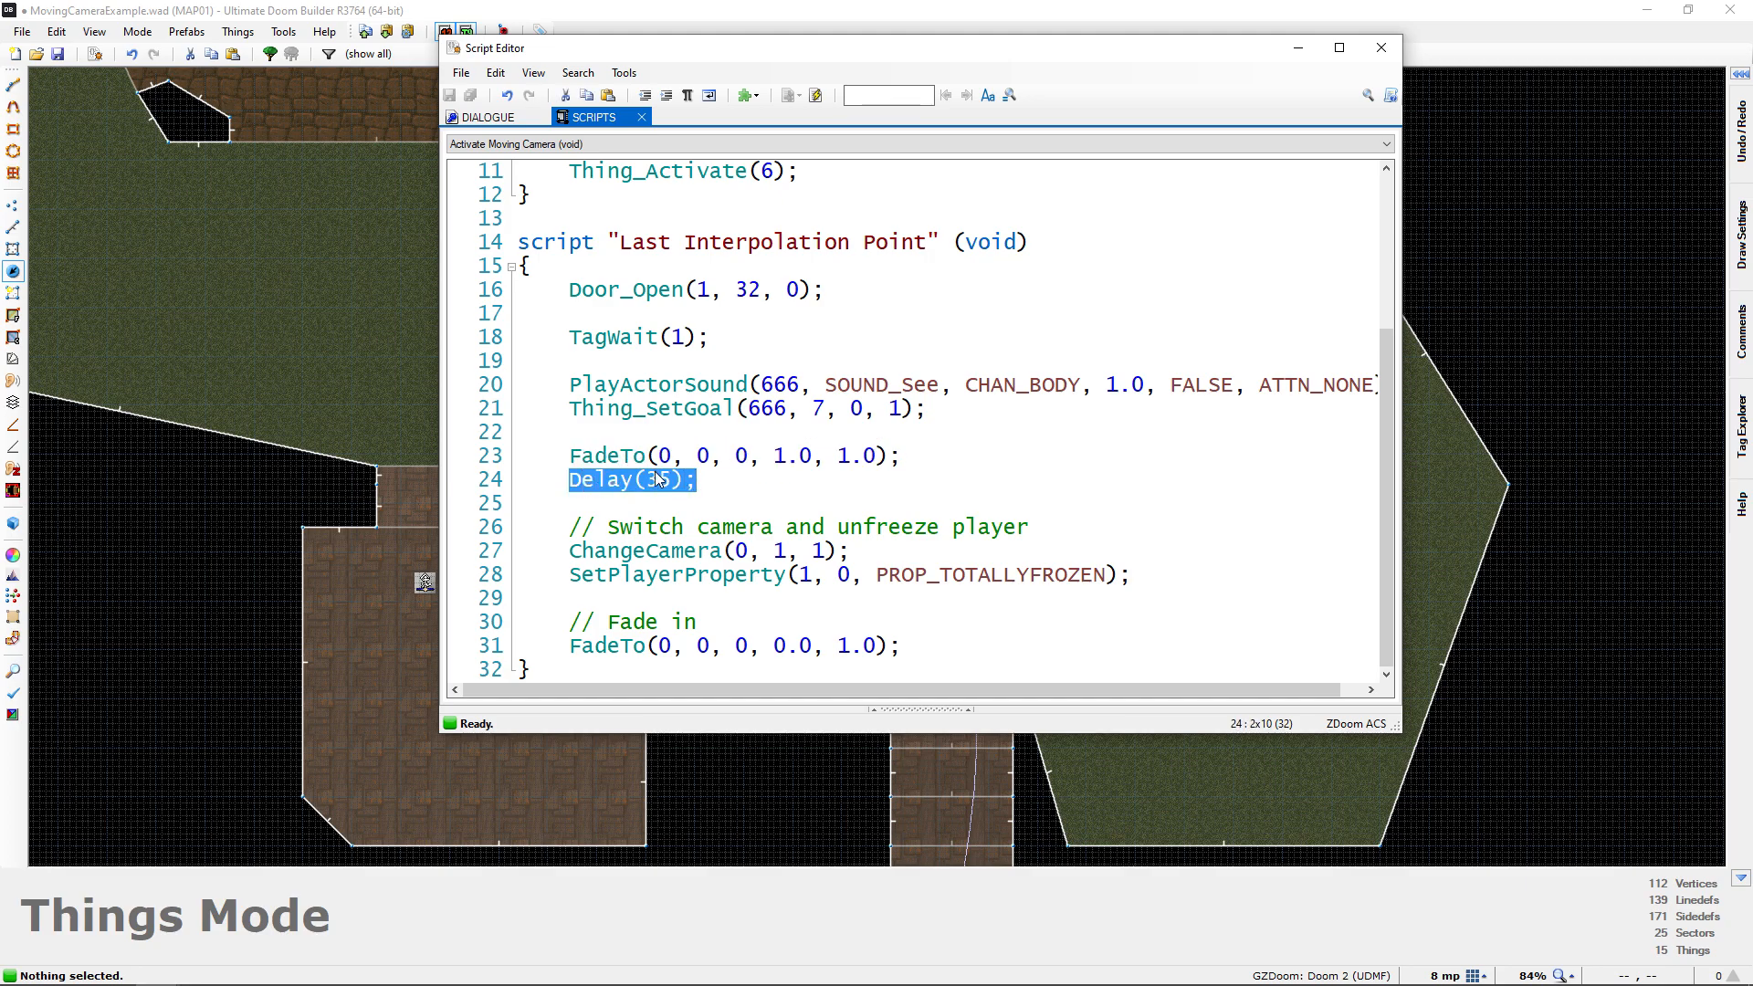
{"action": "left_click", "coordinate": [569, 550]}
{"action": "left_click_drag", "start_coordinate": [569, 551], "coordinate": [861, 564]}
{"action": "left_click_drag", "start_coordinate": [569, 575], "coordinate": [1133, 577]}
{"action": "left_click_drag", "start_coordinate": [570, 647], "coordinate": [902, 647]}
{"action": "left_click", "coordinate": [776, 650]}
{"action": "left_click_drag", "start_coordinate": [775, 648], "coordinate": [726, 650]}
{"action": "left_click", "coordinate": [840, 623]}
{"action": "left_click", "coordinate": [800, 630]}
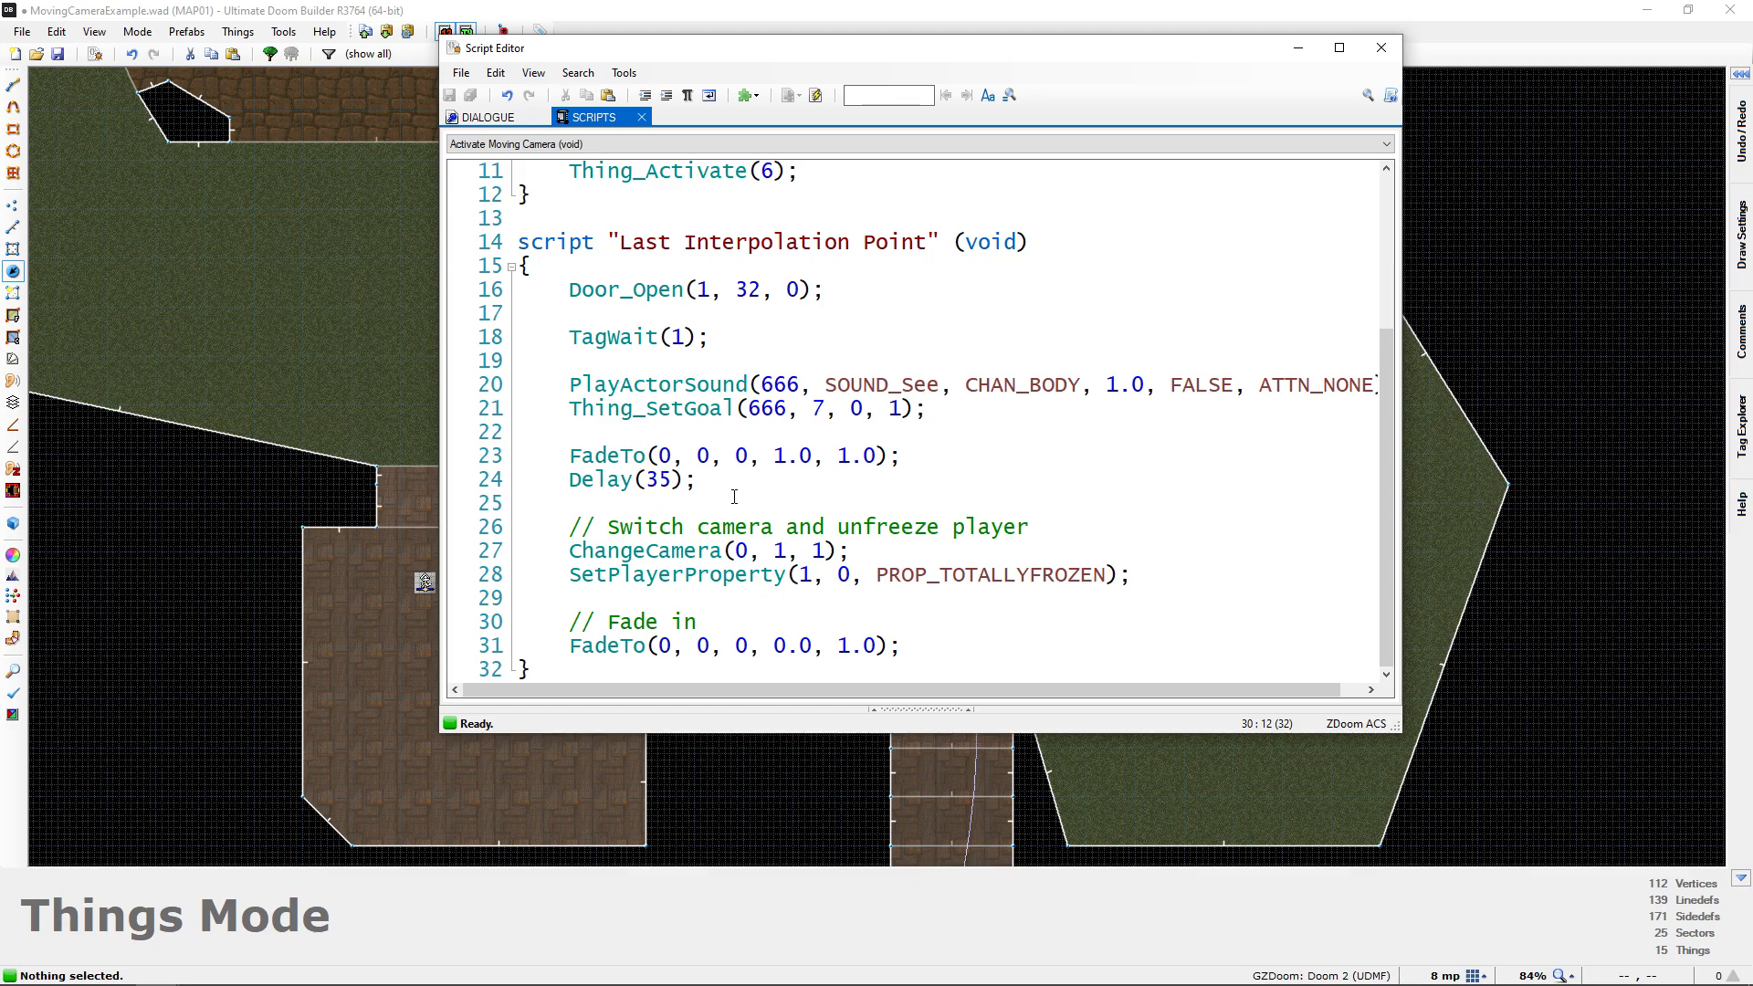
Insert blank lines between the Thing_SetGoal call and the first FadeTo call to make room for another command
{"action": "left_click", "coordinate": [703, 441]}
{"action": "key", "text": "Return"}
{"action": "key", "text": "Return"}
{"action": "key", "text": "Up"}
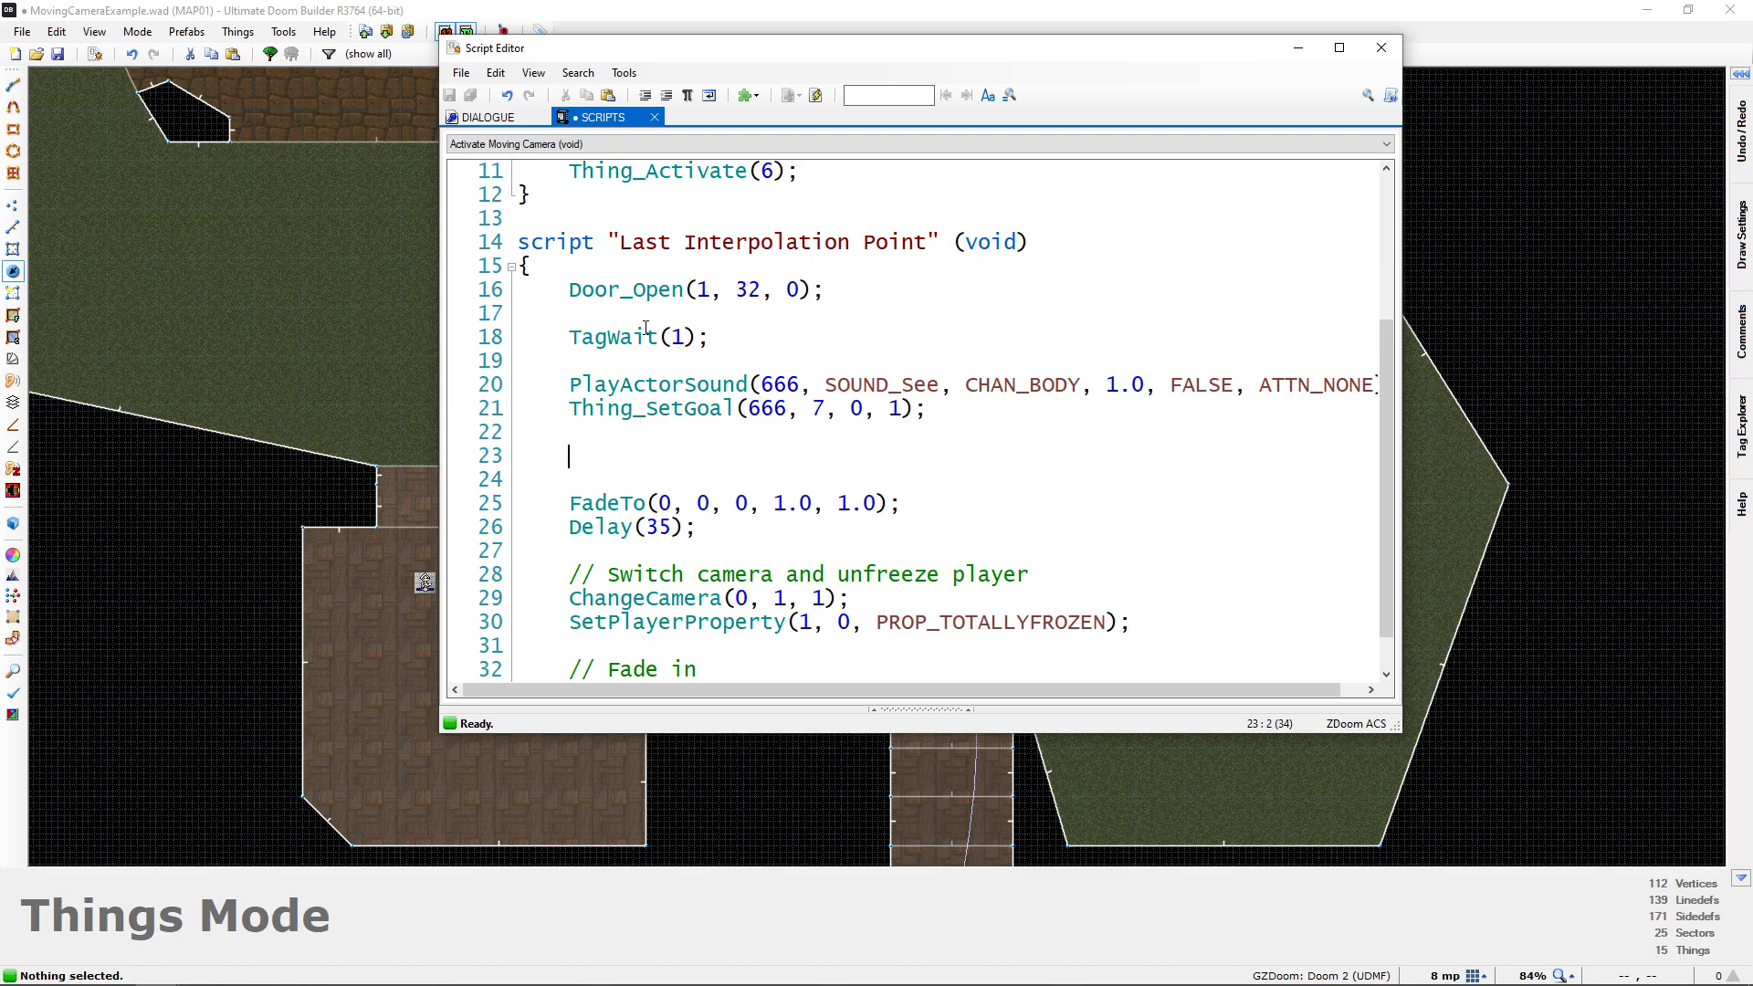
Examine the order of the door, TagWait, Cacodemon and fade calls to see where the script needs a pause
{"action": "left_click_drag", "start_coordinate": [571, 292], "coordinate": [829, 297]}
{"action": "left_click_drag", "start_coordinate": [570, 339], "coordinate": [711, 340]}
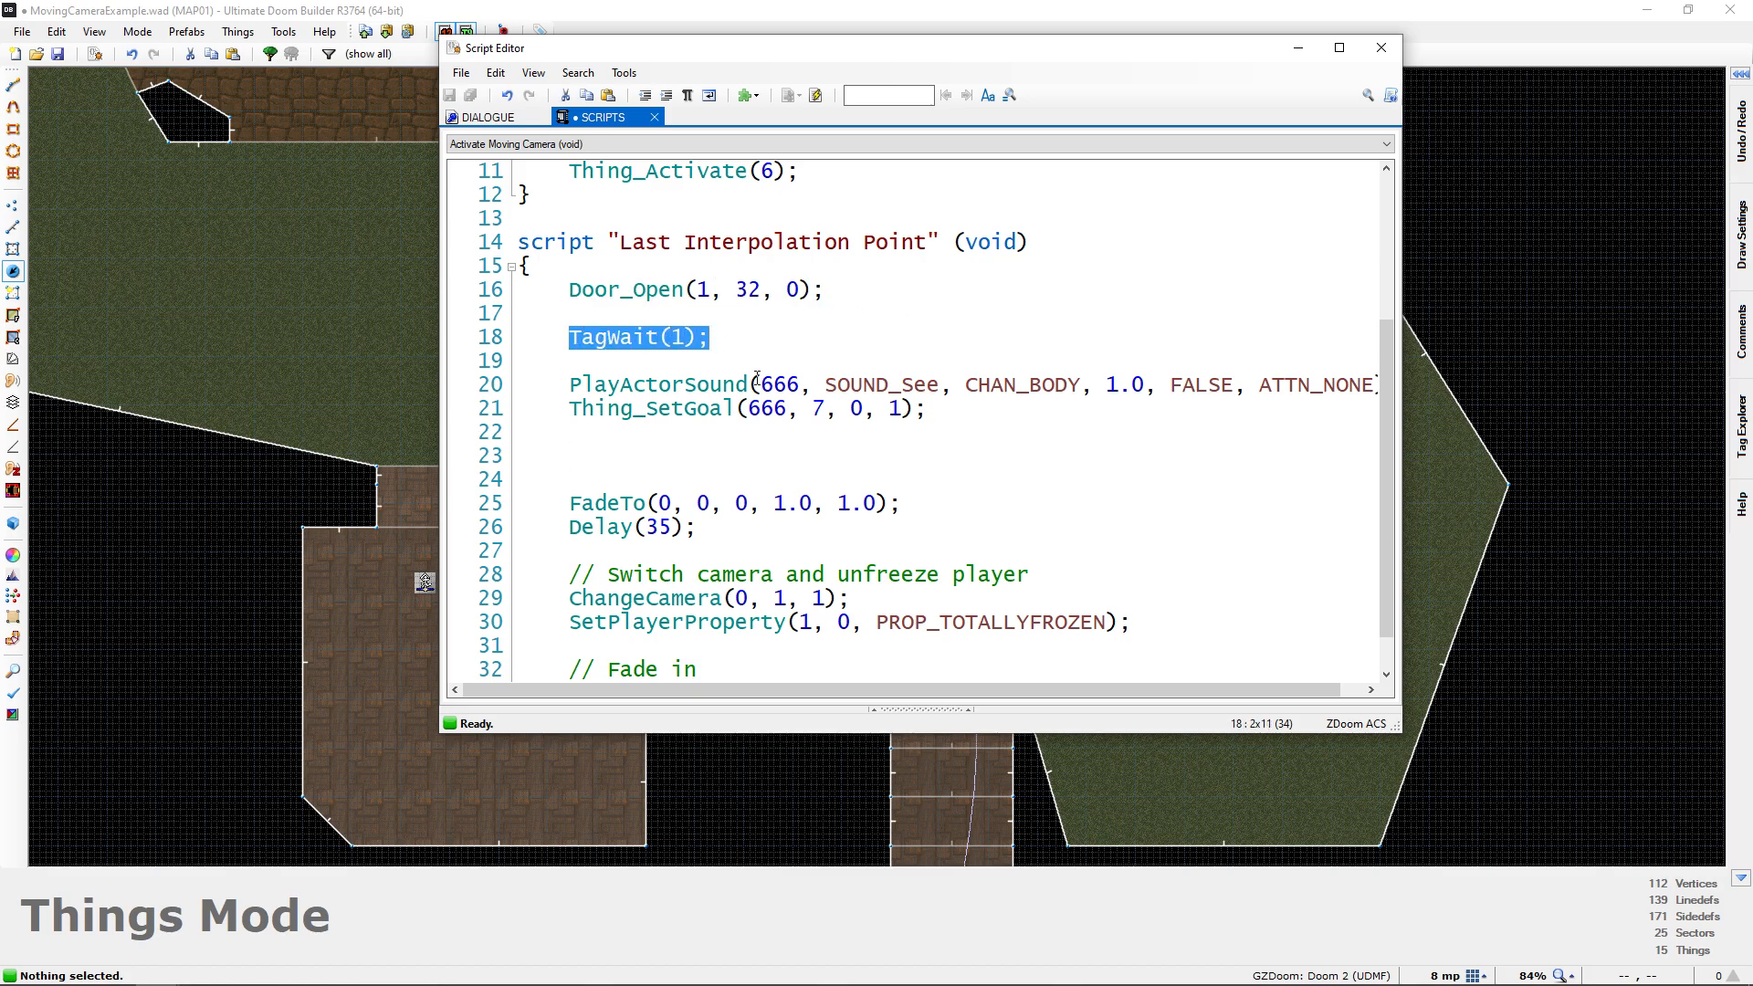
{"action": "left_click_drag", "start_coordinate": [568, 384], "coordinate": [982, 427]}
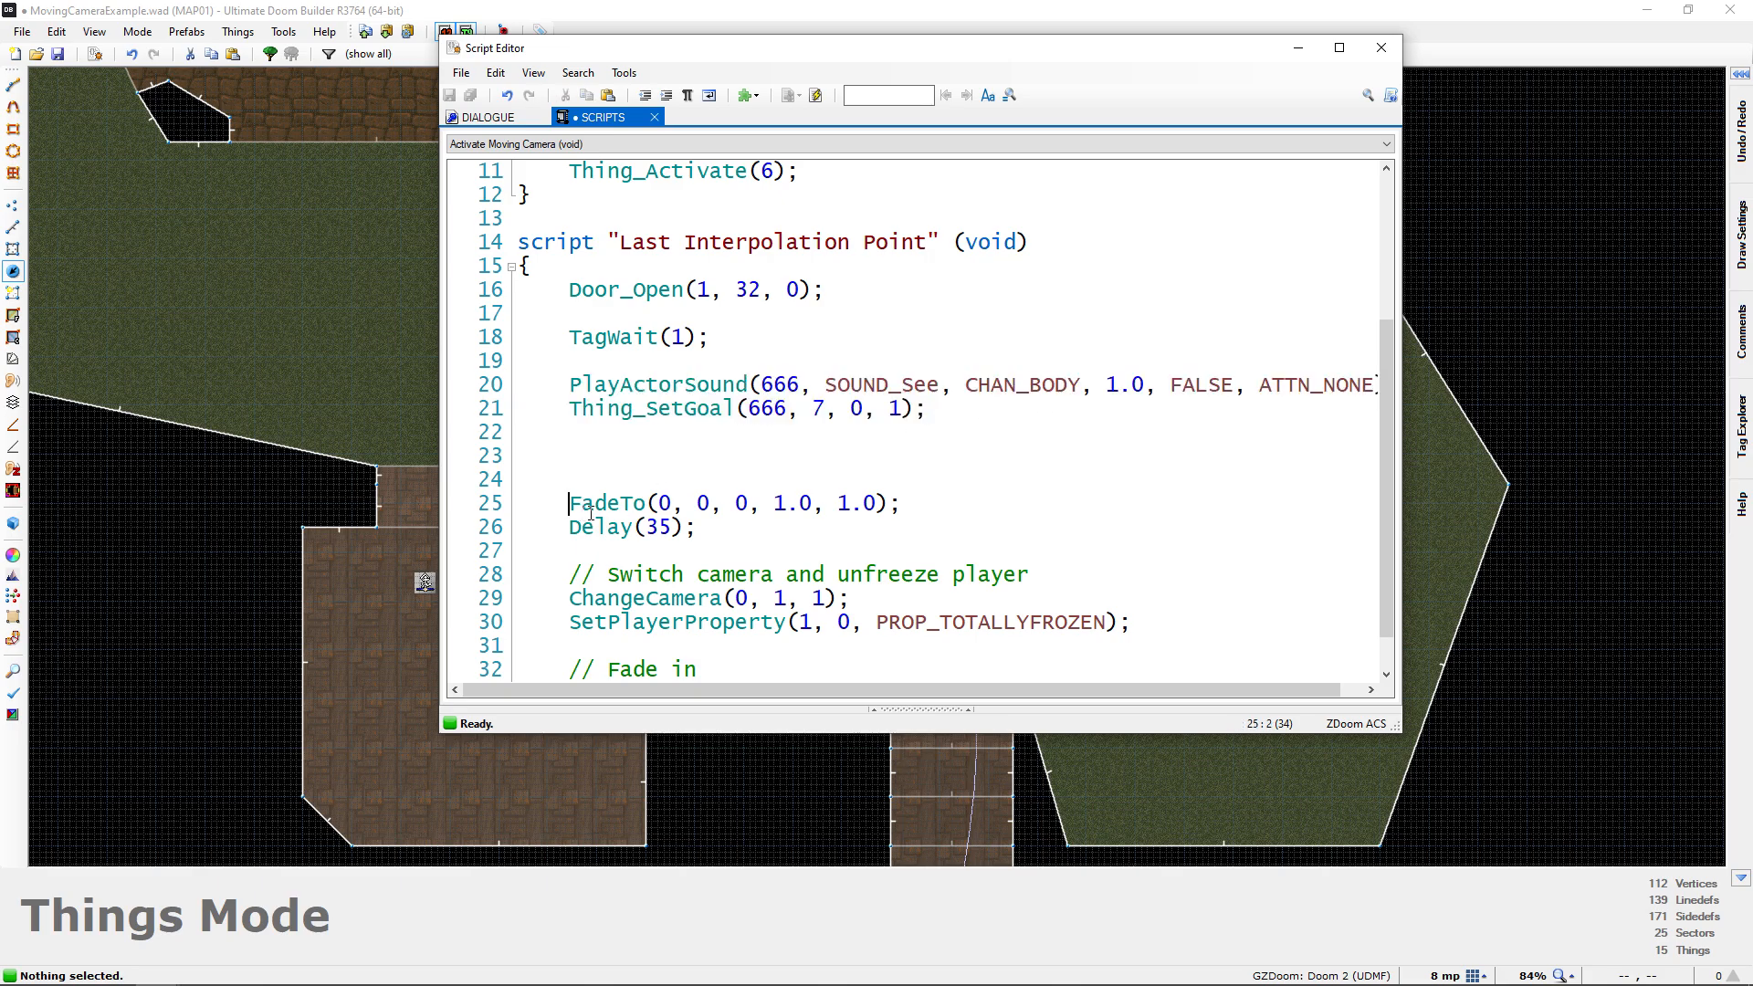
{"action": "left_click_drag", "start_coordinate": [570, 503], "coordinate": [901, 503]}
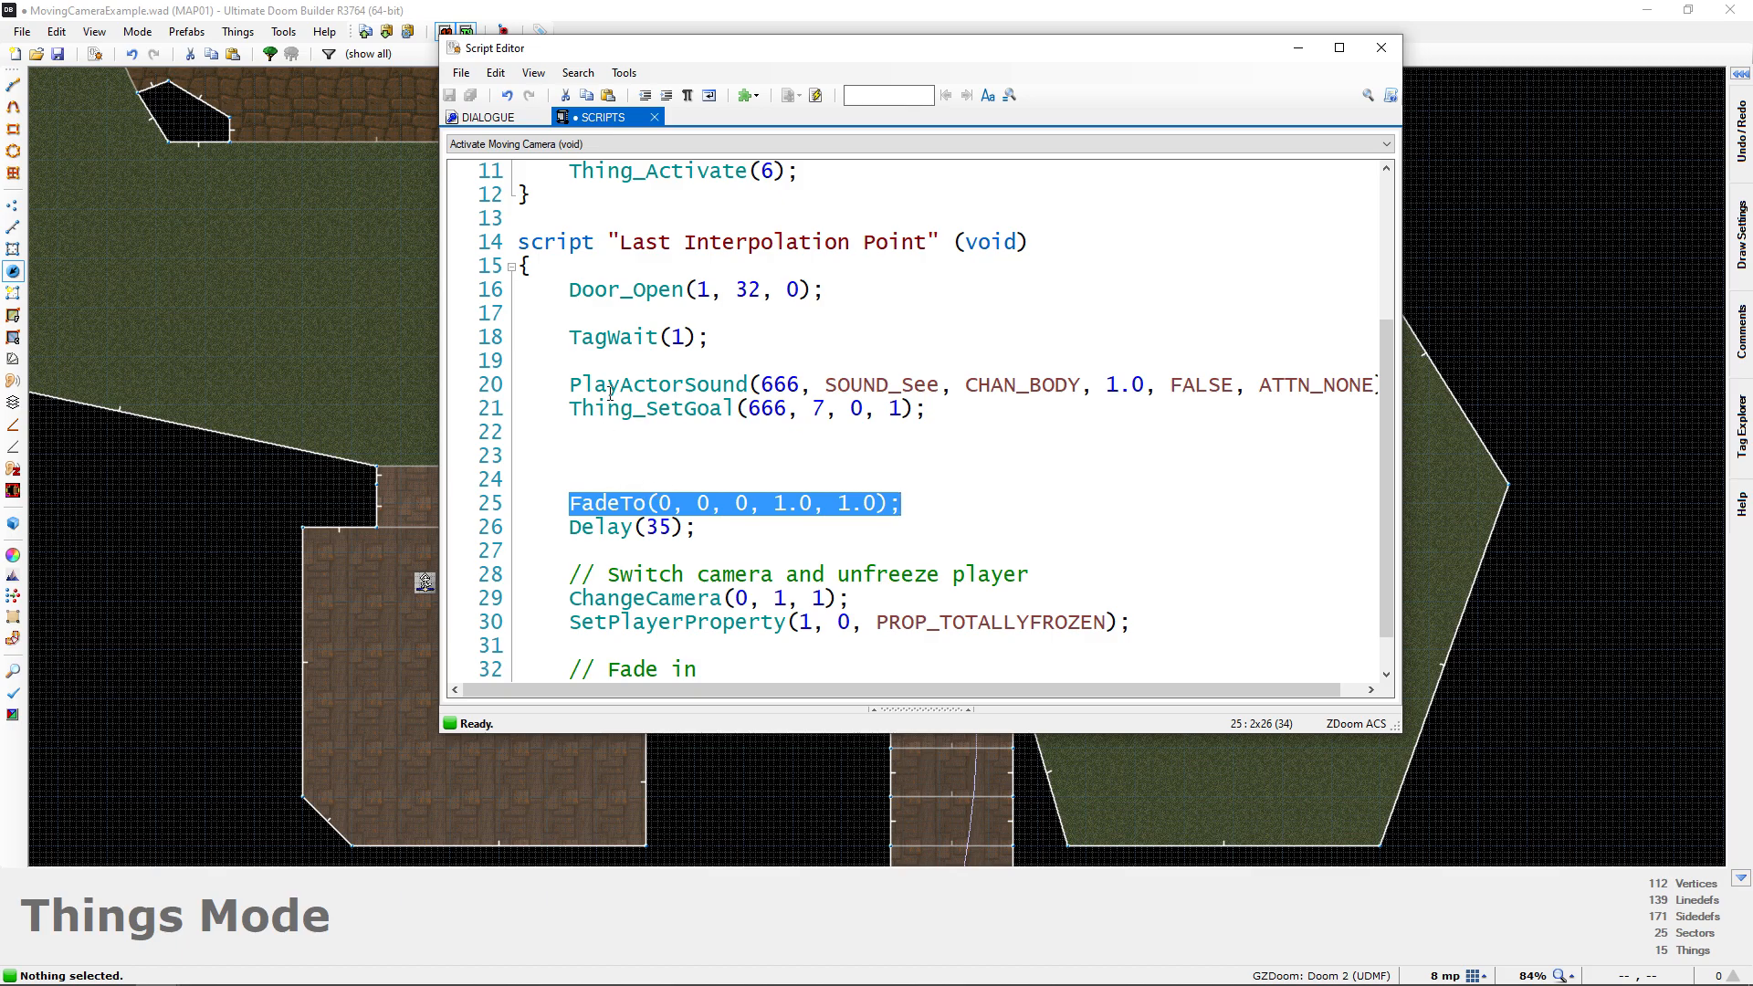
{"action": "left_click_drag", "start_coordinate": [570, 384], "coordinate": [926, 408]}
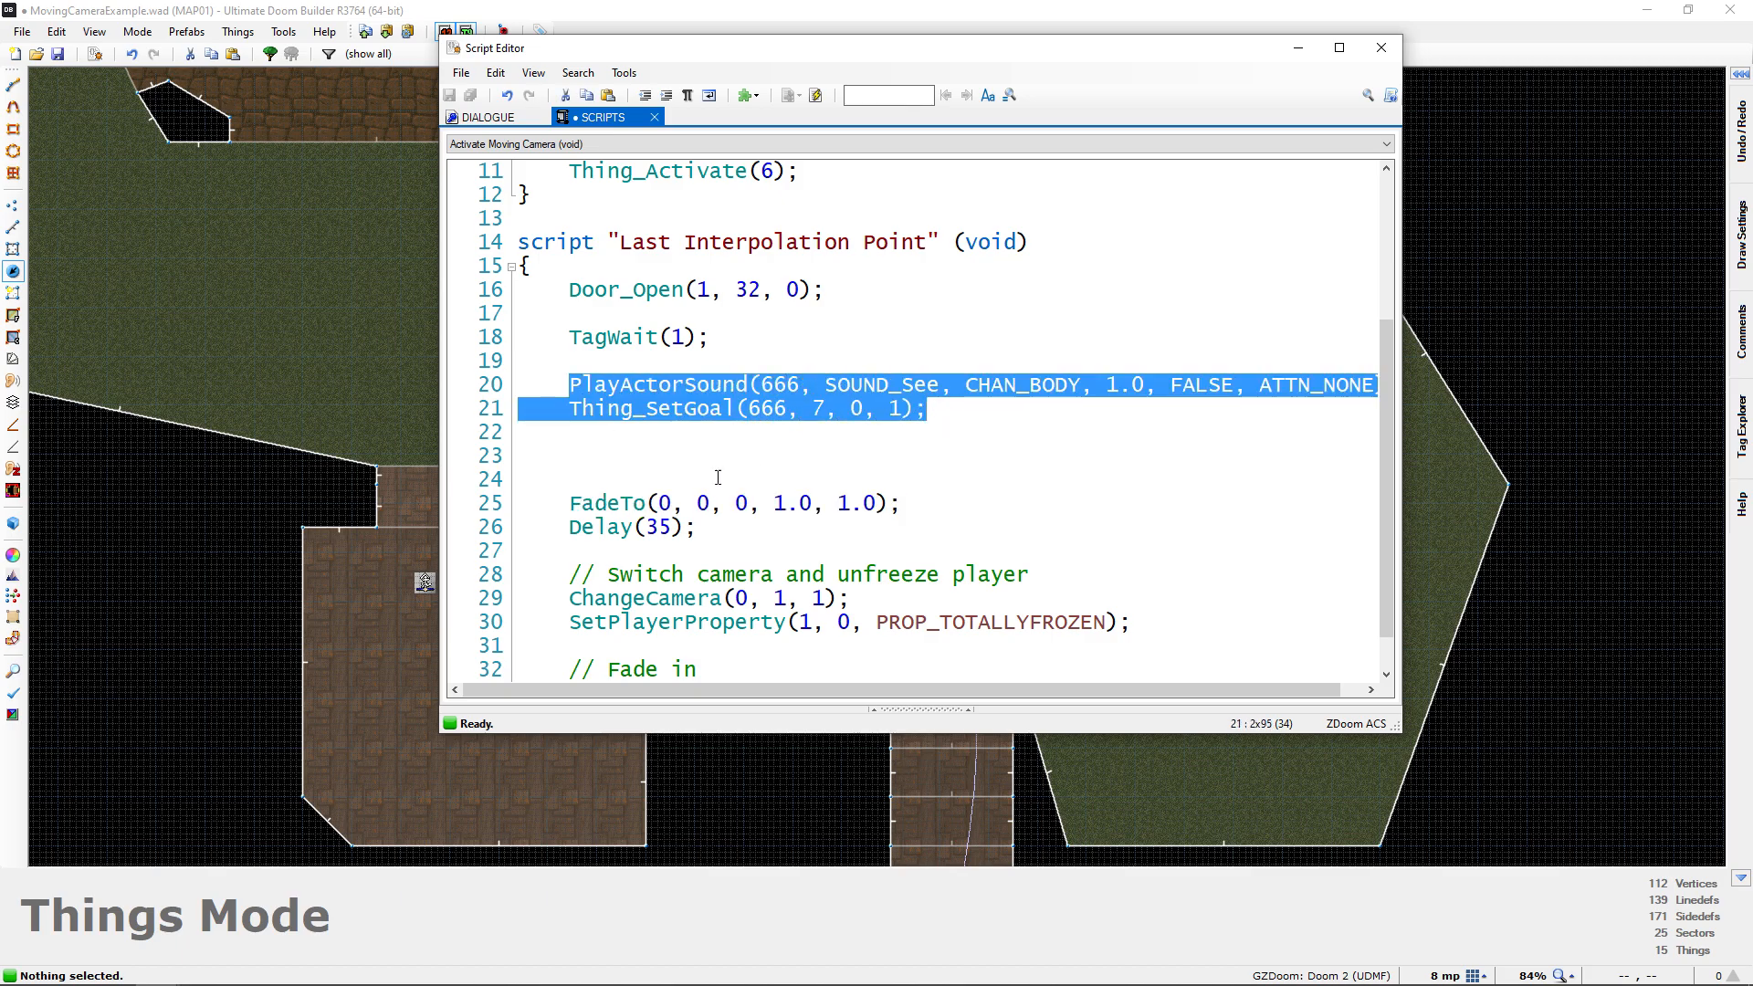
{"action": "left_click", "coordinate": [625, 464]}
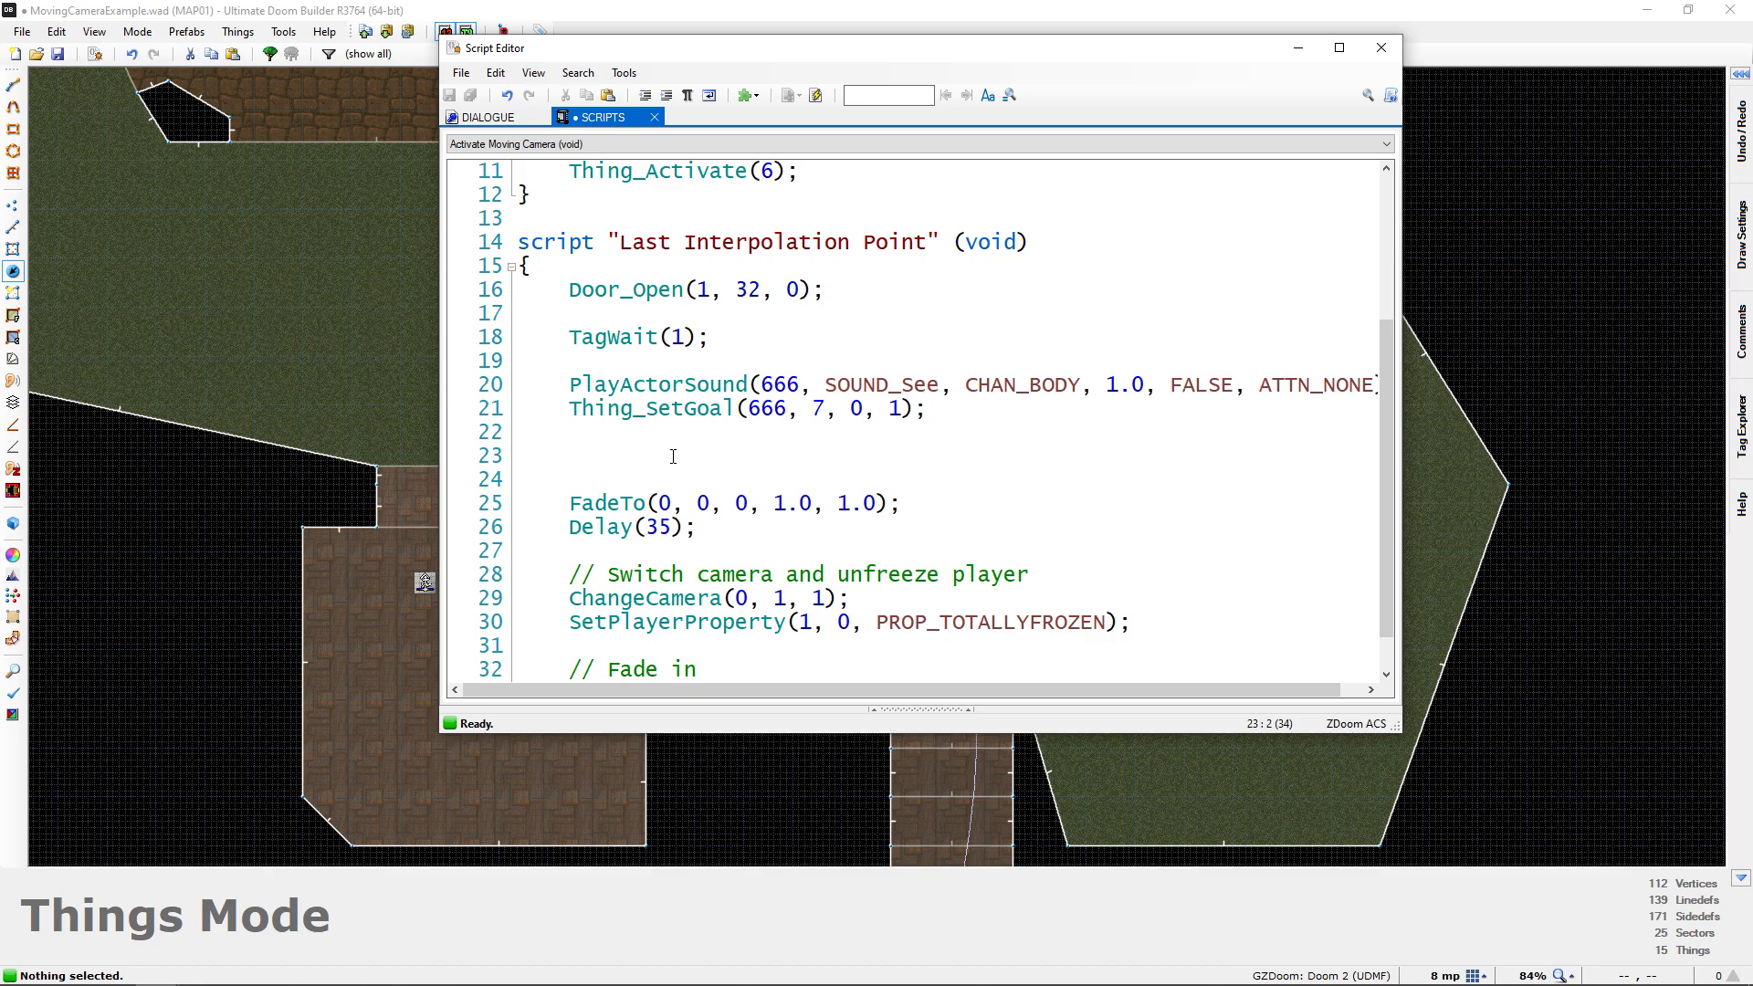
{"action": "scroll", "coordinate": [642, 495], "scroll_direction": "down", "scroll_amount": 1}
{"action": "left_click_drag", "start_coordinate": [612, 527], "coordinate": [804, 592]}
{"action": "left_click", "coordinate": [736, 527]}
Add Delay(35 * 3); on the empty line between the Thing_SetGoal and first FadeTo calls
{"action": "left_click", "coordinate": [632, 417]}
{"action": "type", "text": "Del"}
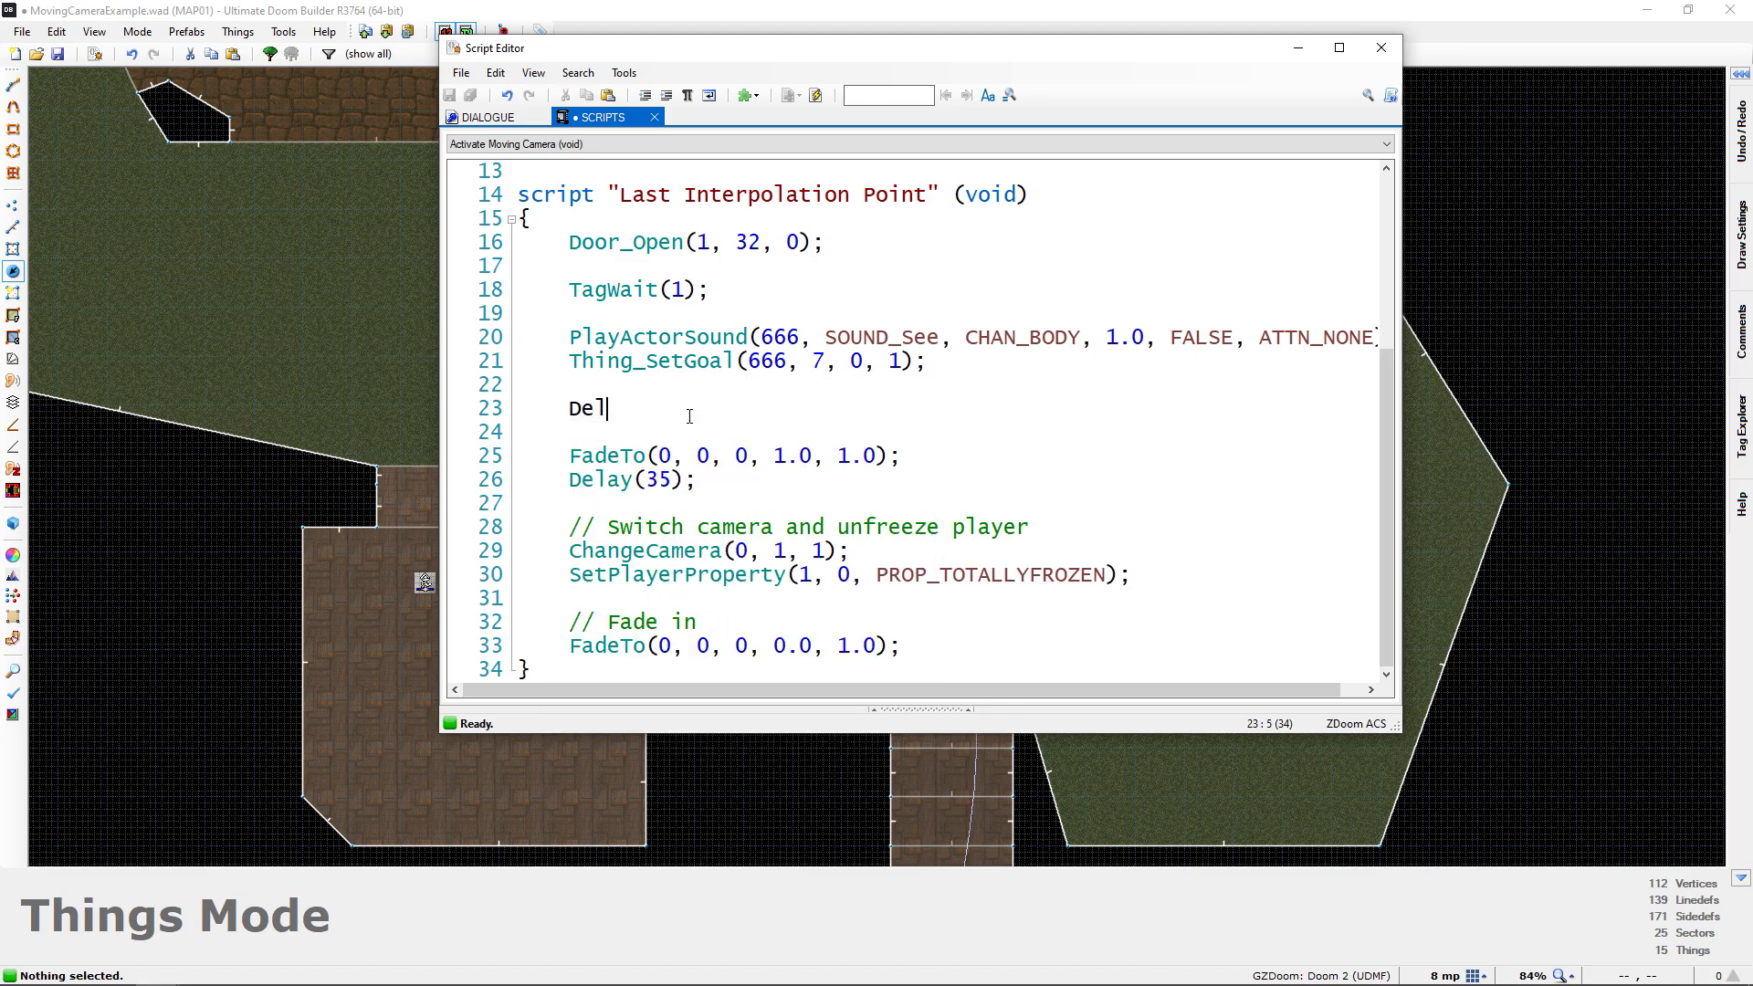
{"action": "type", "text": "ay(35 * "}
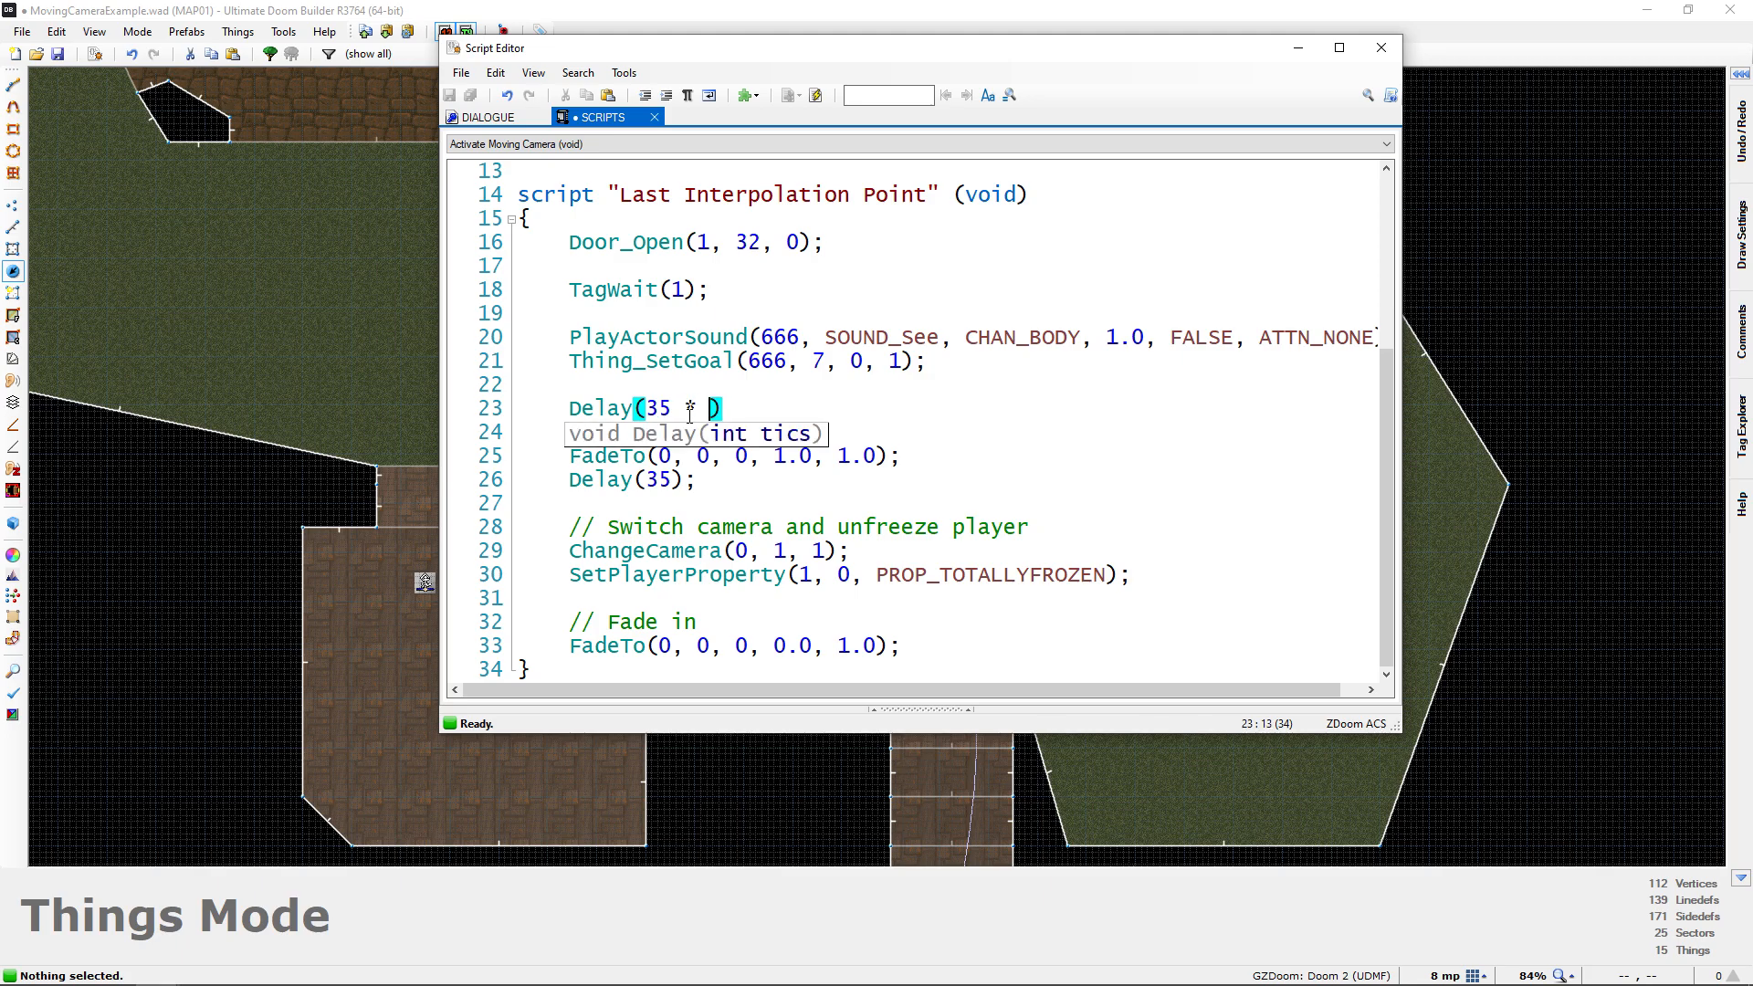
{"action": "type", "text": "3);"}
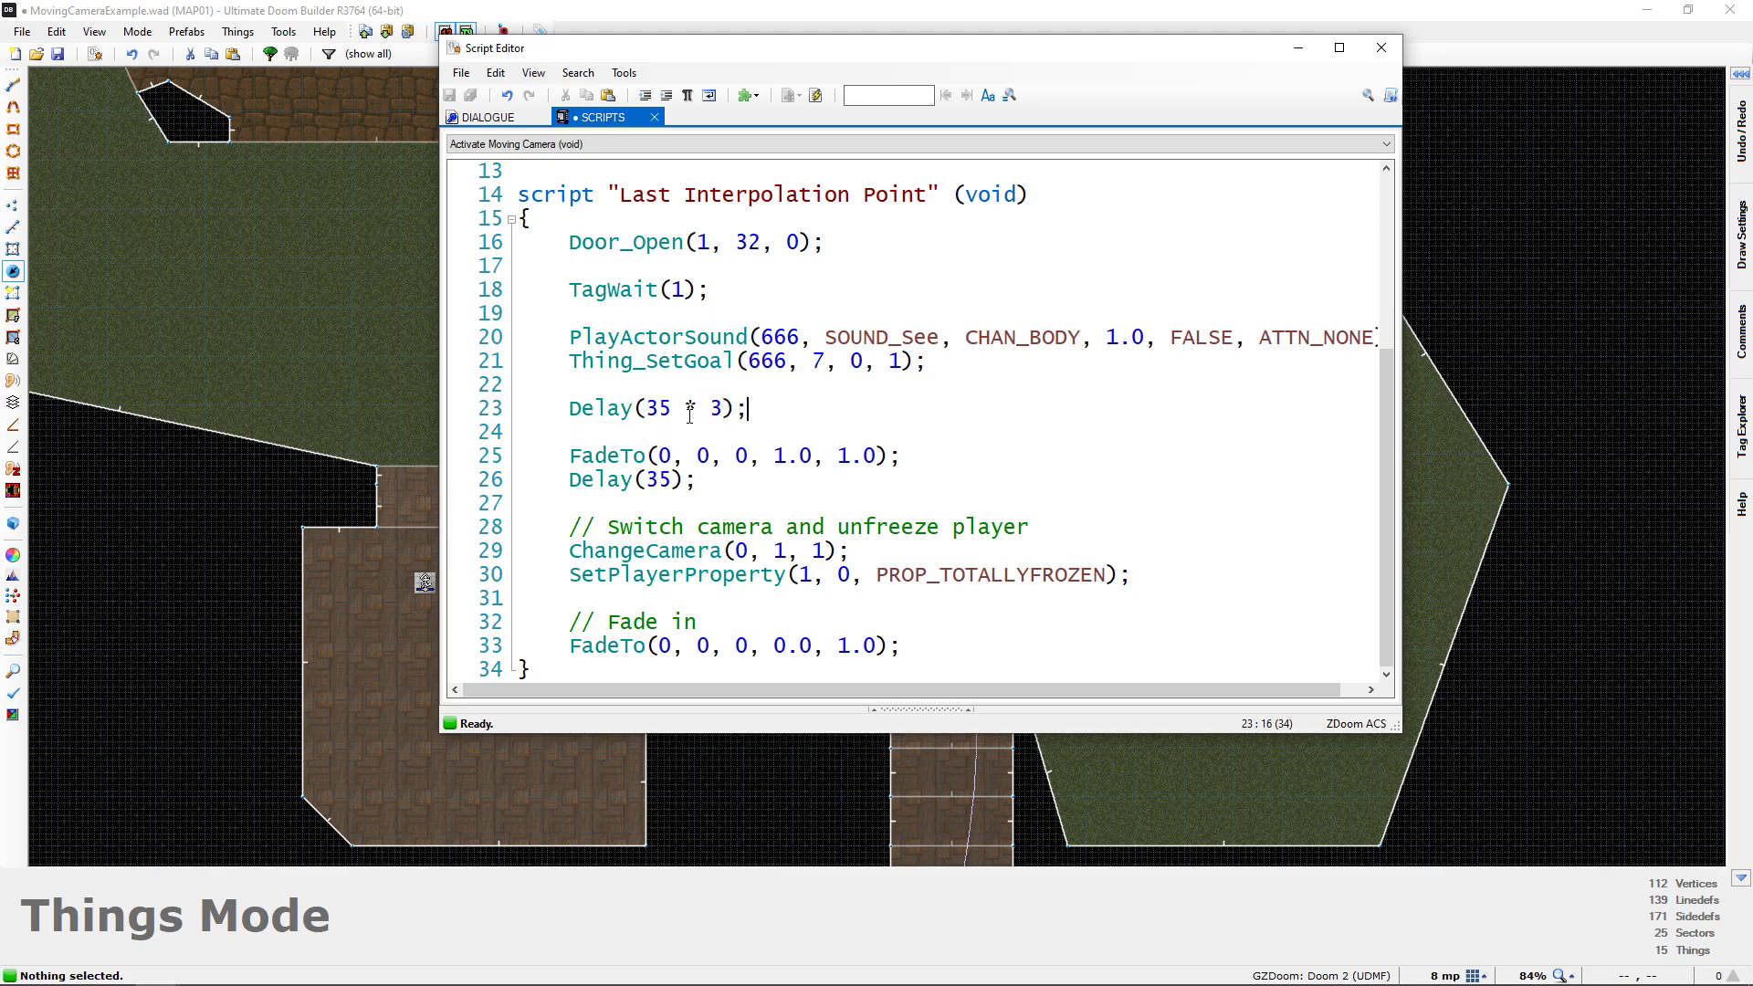
{"action": "double_click", "coordinate": [657, 408]}
{"action": "left_click_drag", "start_coordinate": [723, 408], "coordinate": [647, 408]}
Add the comment "// Awaken Cacodemon and send along path" above the PlayActorSound call
{"action": "left_click", "coordinate": [636, 395]}
{"action": "key", "text": "Return"}
{"action": "key", "text": "Tab"}
{"action": "type", "text": "// Awaken Cacodemon and send along path"}
Add the comment "// Wait a few seconds" above the Delay(35 * 3) call
{"action": "left_click", "coordinate": [702, 409]}
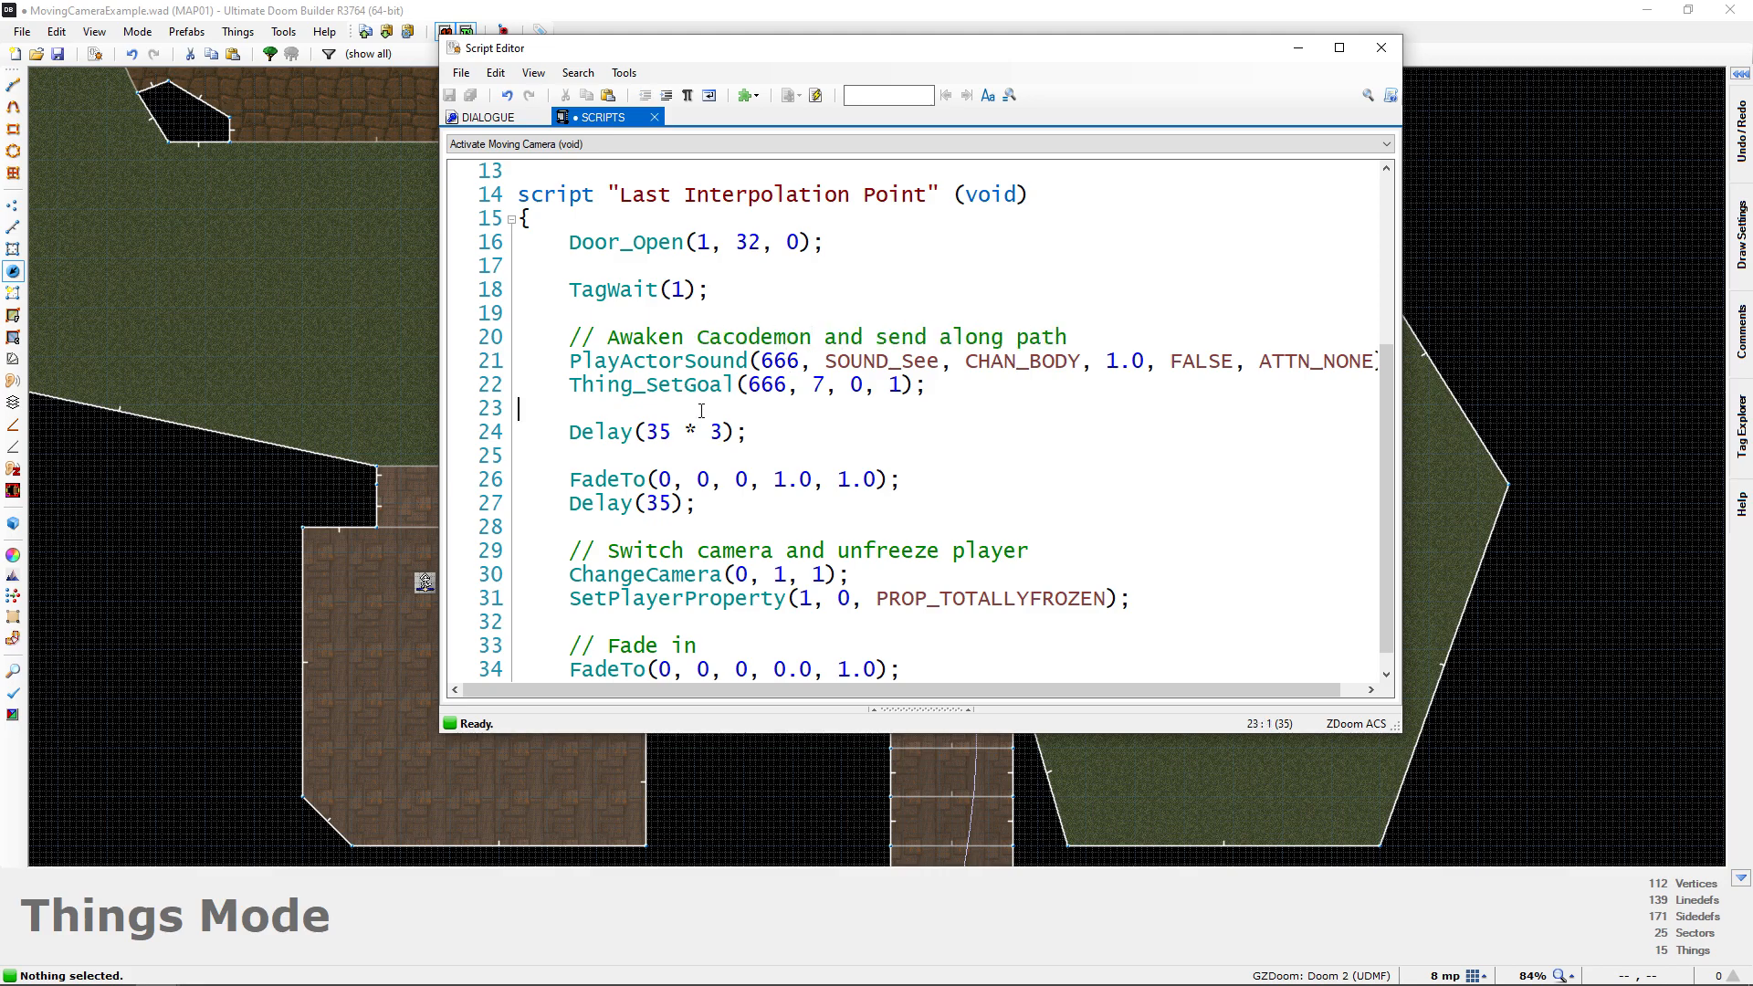
{"action": "key", "text": "Return"}
{"action": "type", "text": "// Wai"}
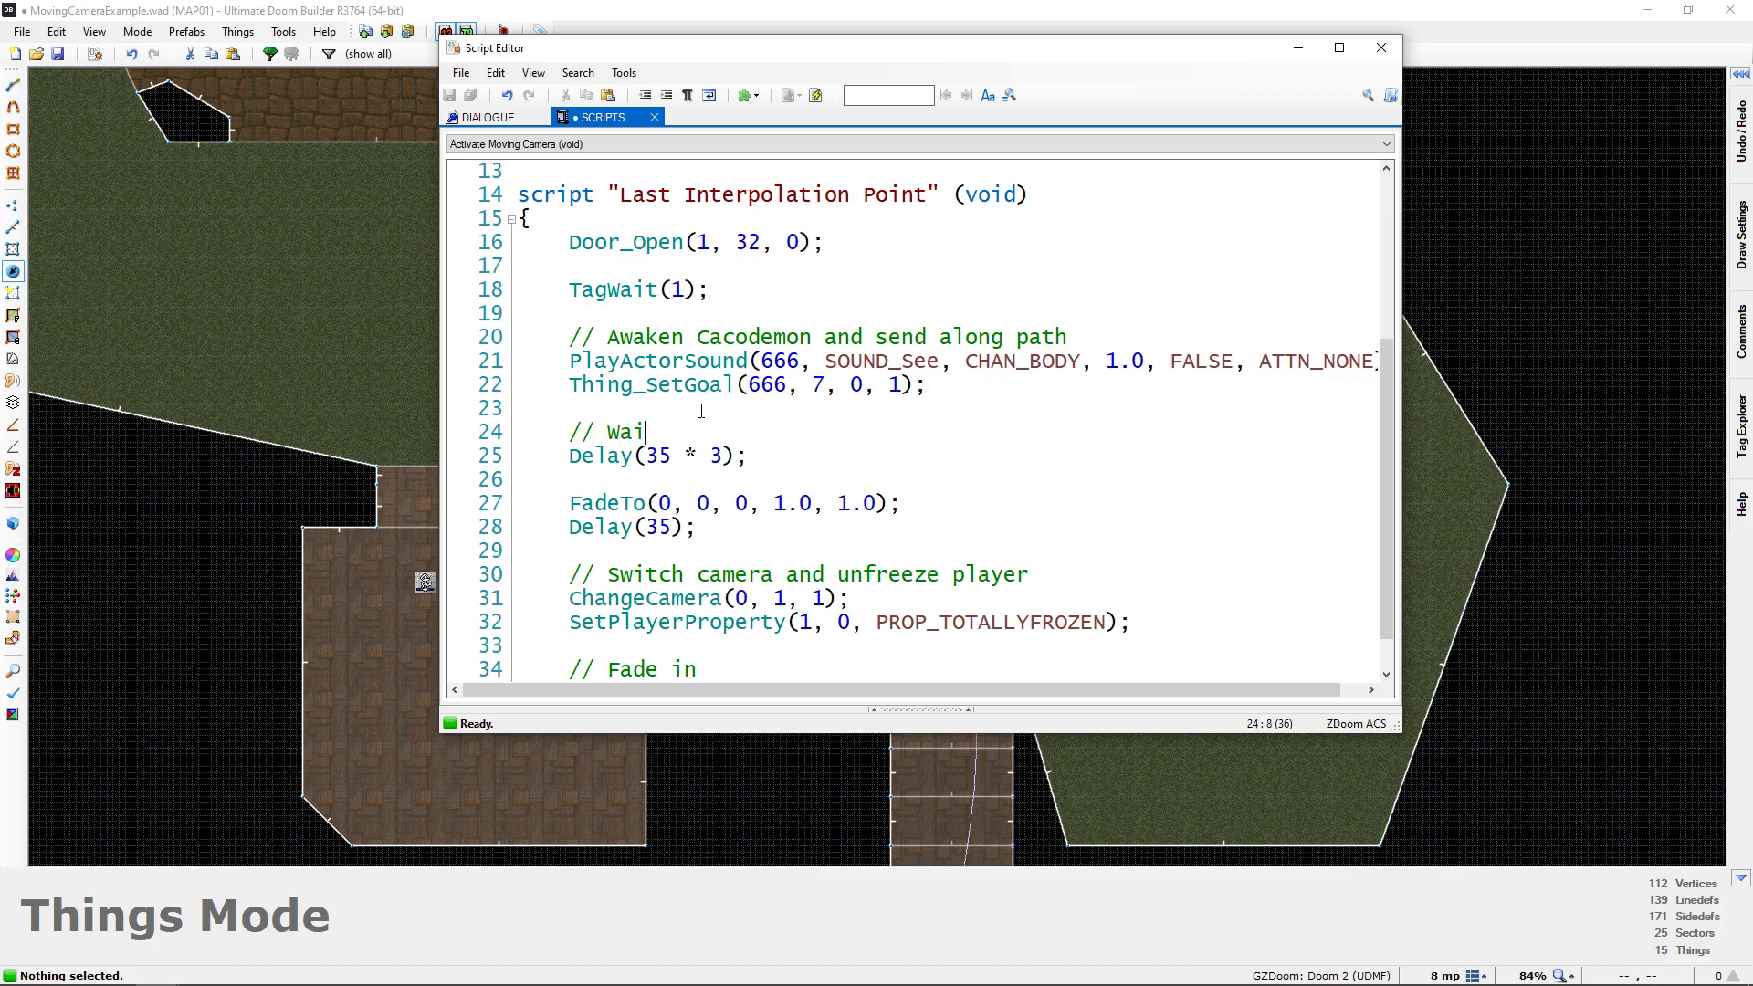
{"action": "type", "text": "t a few seconds"}
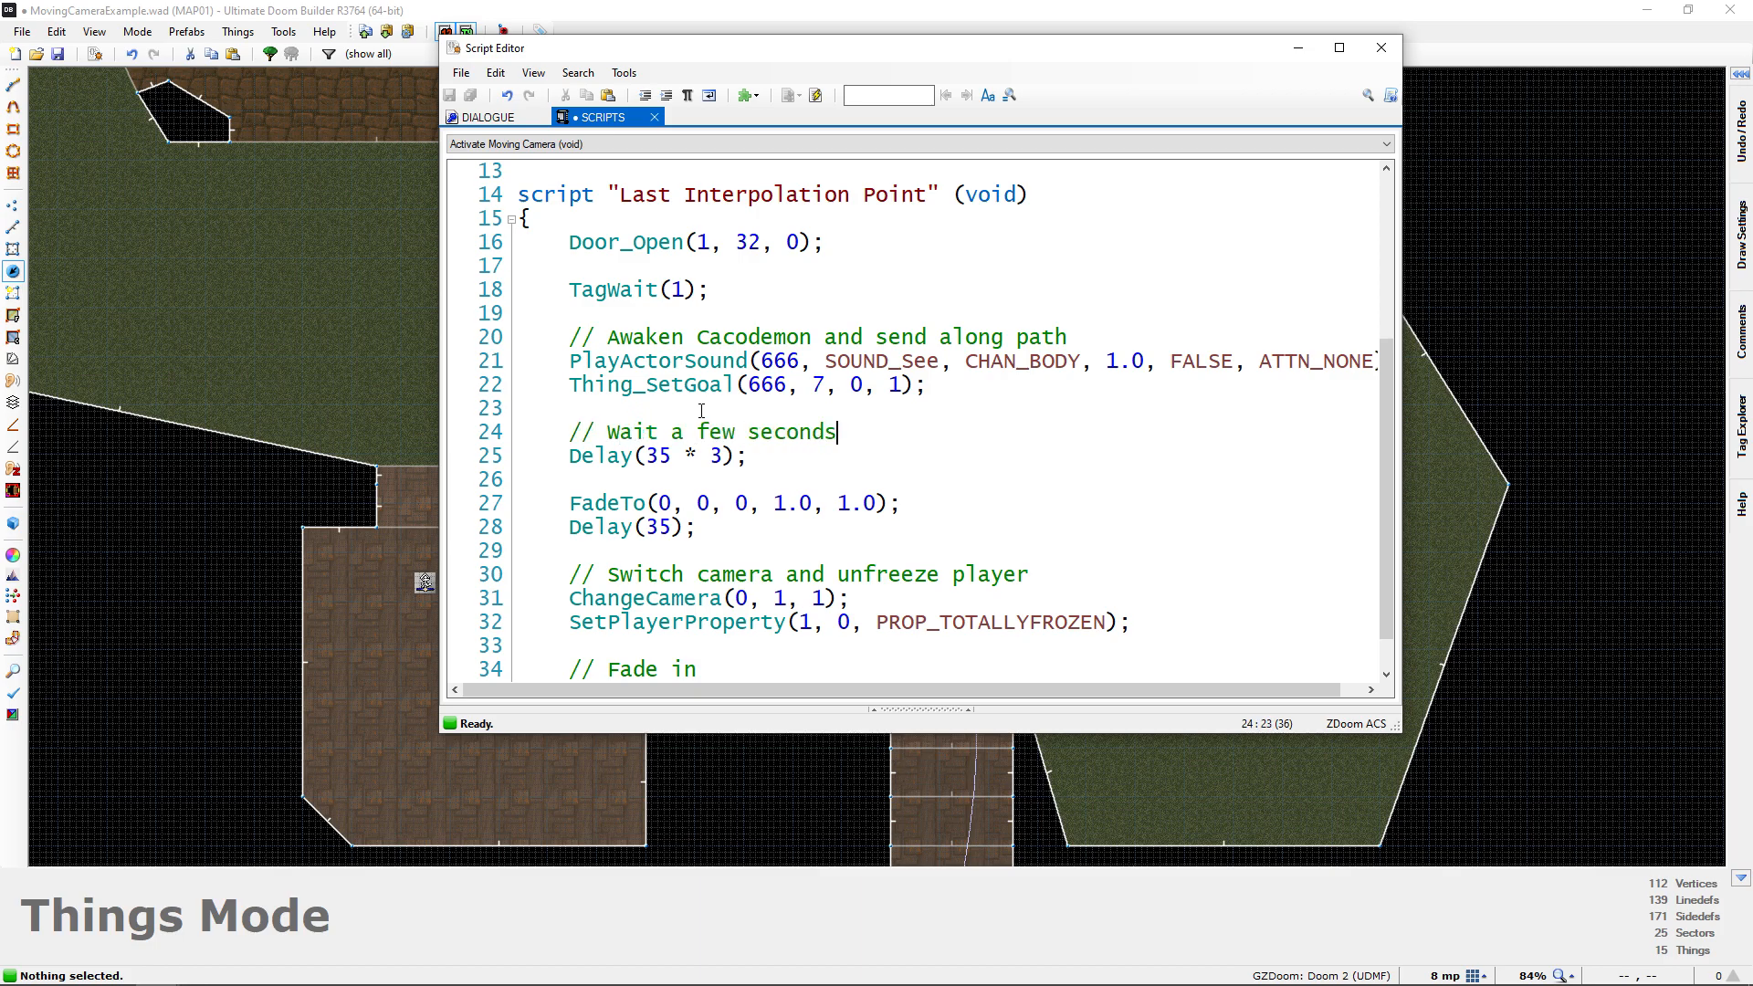
Add the comment "// Fade to black" above the first FadeTo call
{"action": "left_click", "coordinate": [654, 477]}
{"action": "key", "text": "Return"}
{"action": "type", "text": "// "}
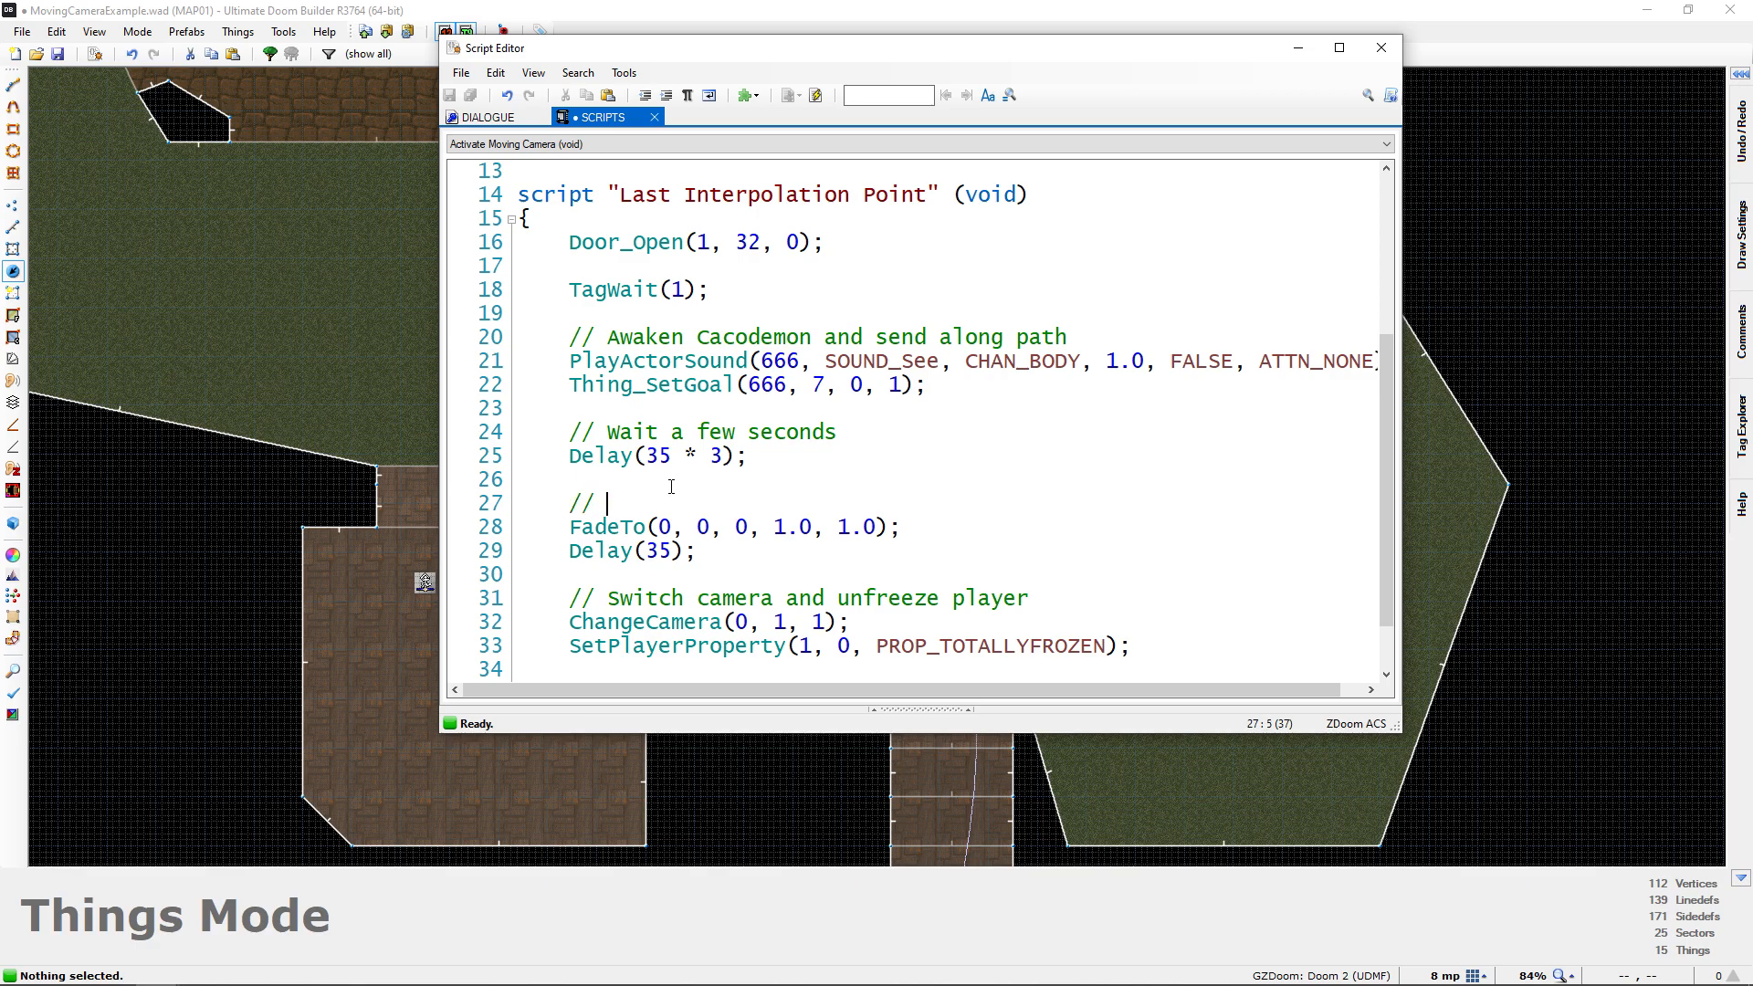
{"action": "type", "text": "Fade to black"}
Review the whole "Last Interpolation Point" script, from opening the door through the Cacodemon release and fades to restoring the player
{"action": "scroll", "coordinate": [669, 507], "scroll_direction": "down", "scroll_amount": 1}
{"action": "scroll", "coordinate": [617, 316], "scroll_direction": "up", "scroll_amount": 2}
{"action": "left_click_drag", "start_coordinate": [570, 315], "coordinate": [826, 315]}
{"action": "scroll", "coordinate": [659, 373], "scroll_direction": "down", "scroll_amount": 1}
{"action": "left_click_drag", "start_coordinate": [569, 290], "coordinate": [711, 291]}
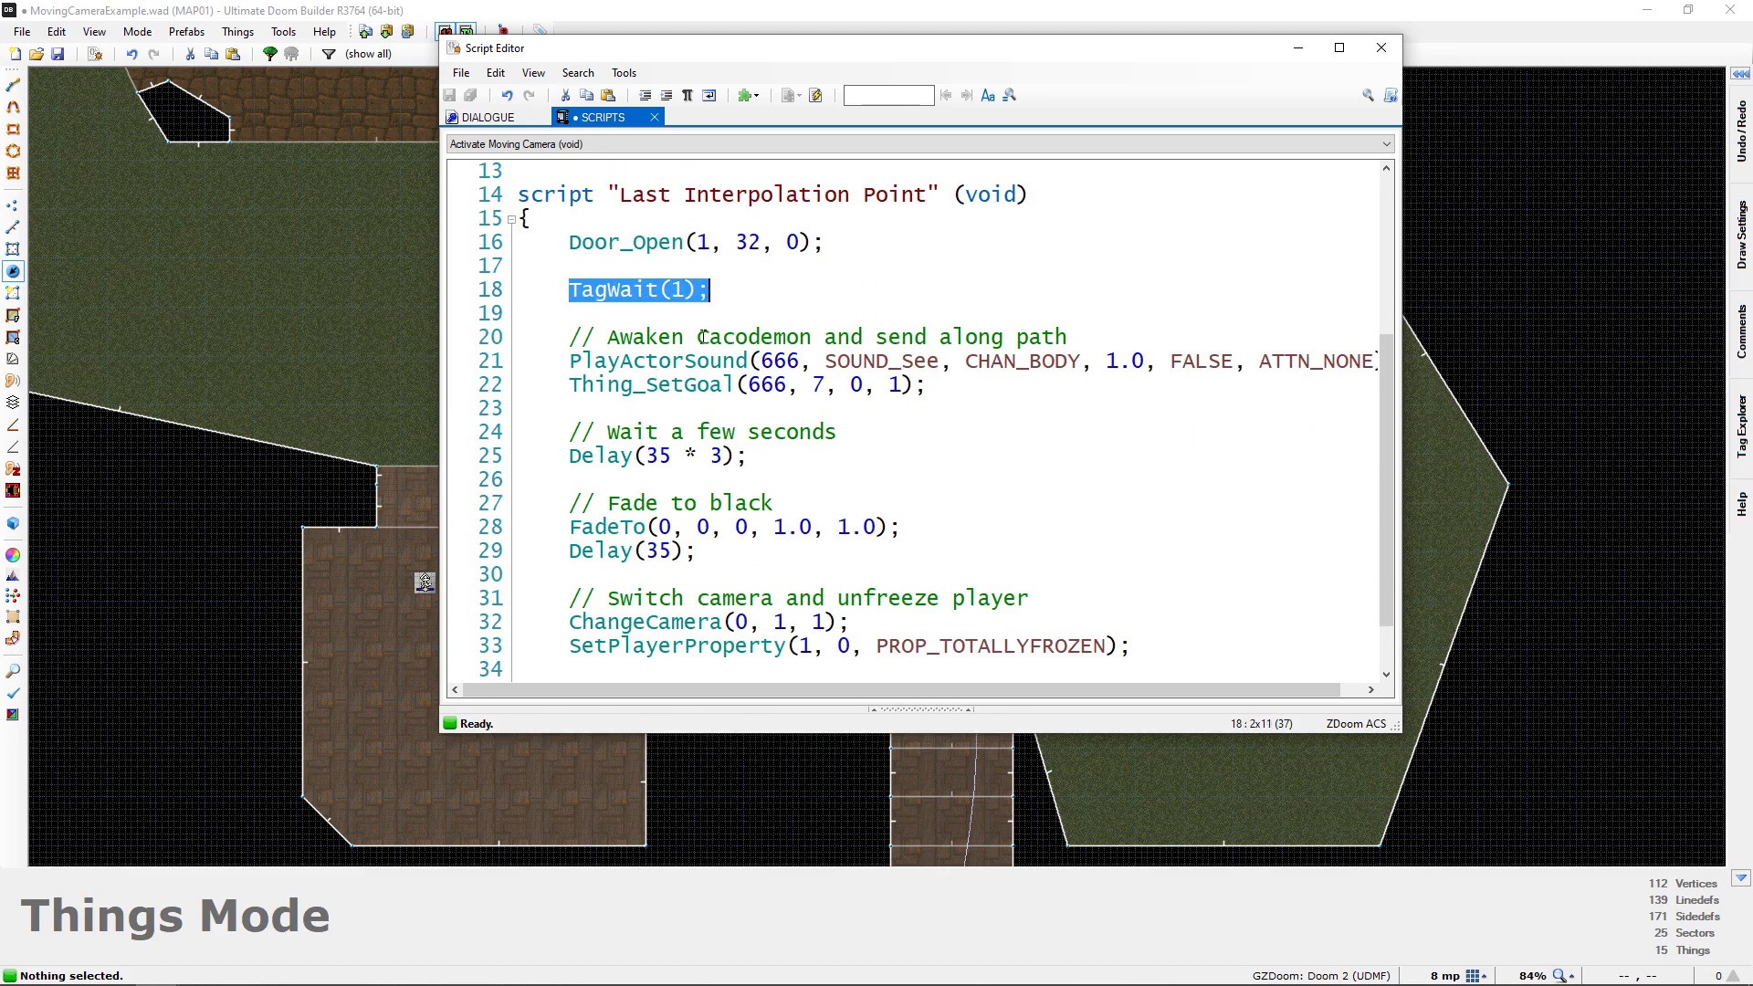
{"action": "scroll", "coordinate": [628, 368], "scroll_direction": "down", "scroll_amount": 1}
{"action": "left_click_drag", "start_coordinate": [926, 315], "coordinate": [456, 294]}
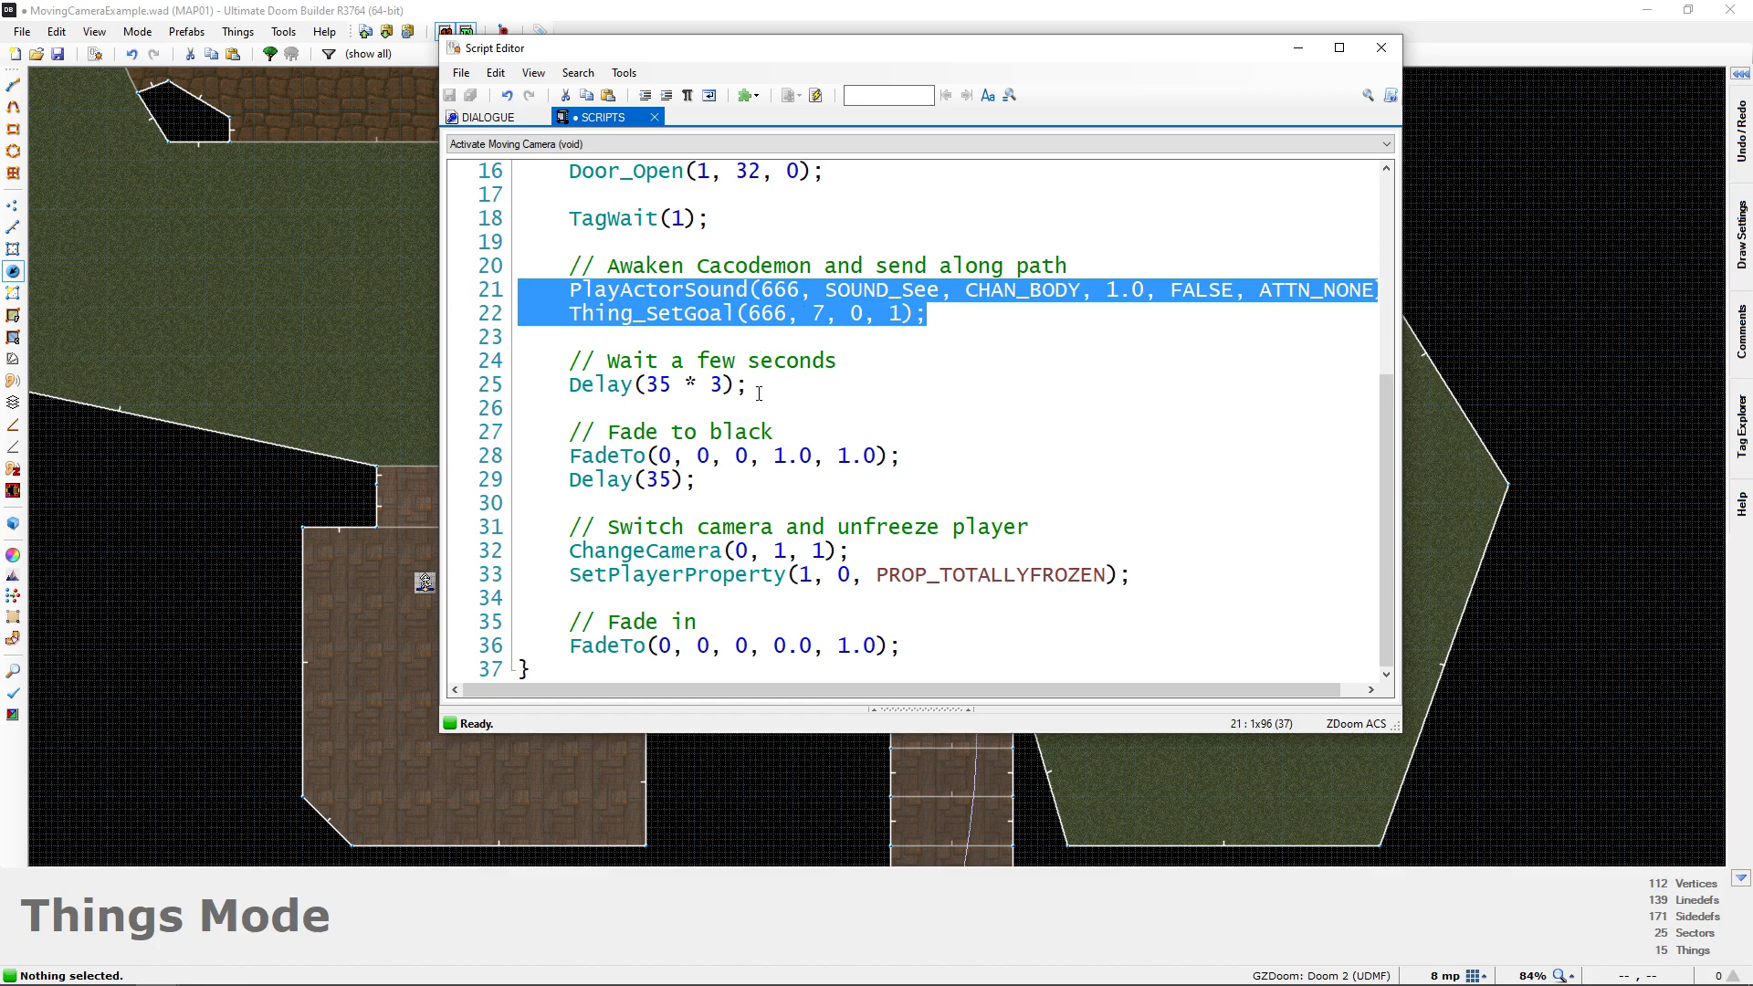
{"action": "left_click_drag", "start_coordinate": [759, 393], "coordinate": [569, 385]}
{"action": "left_click", "coordinate": [596, 364]}
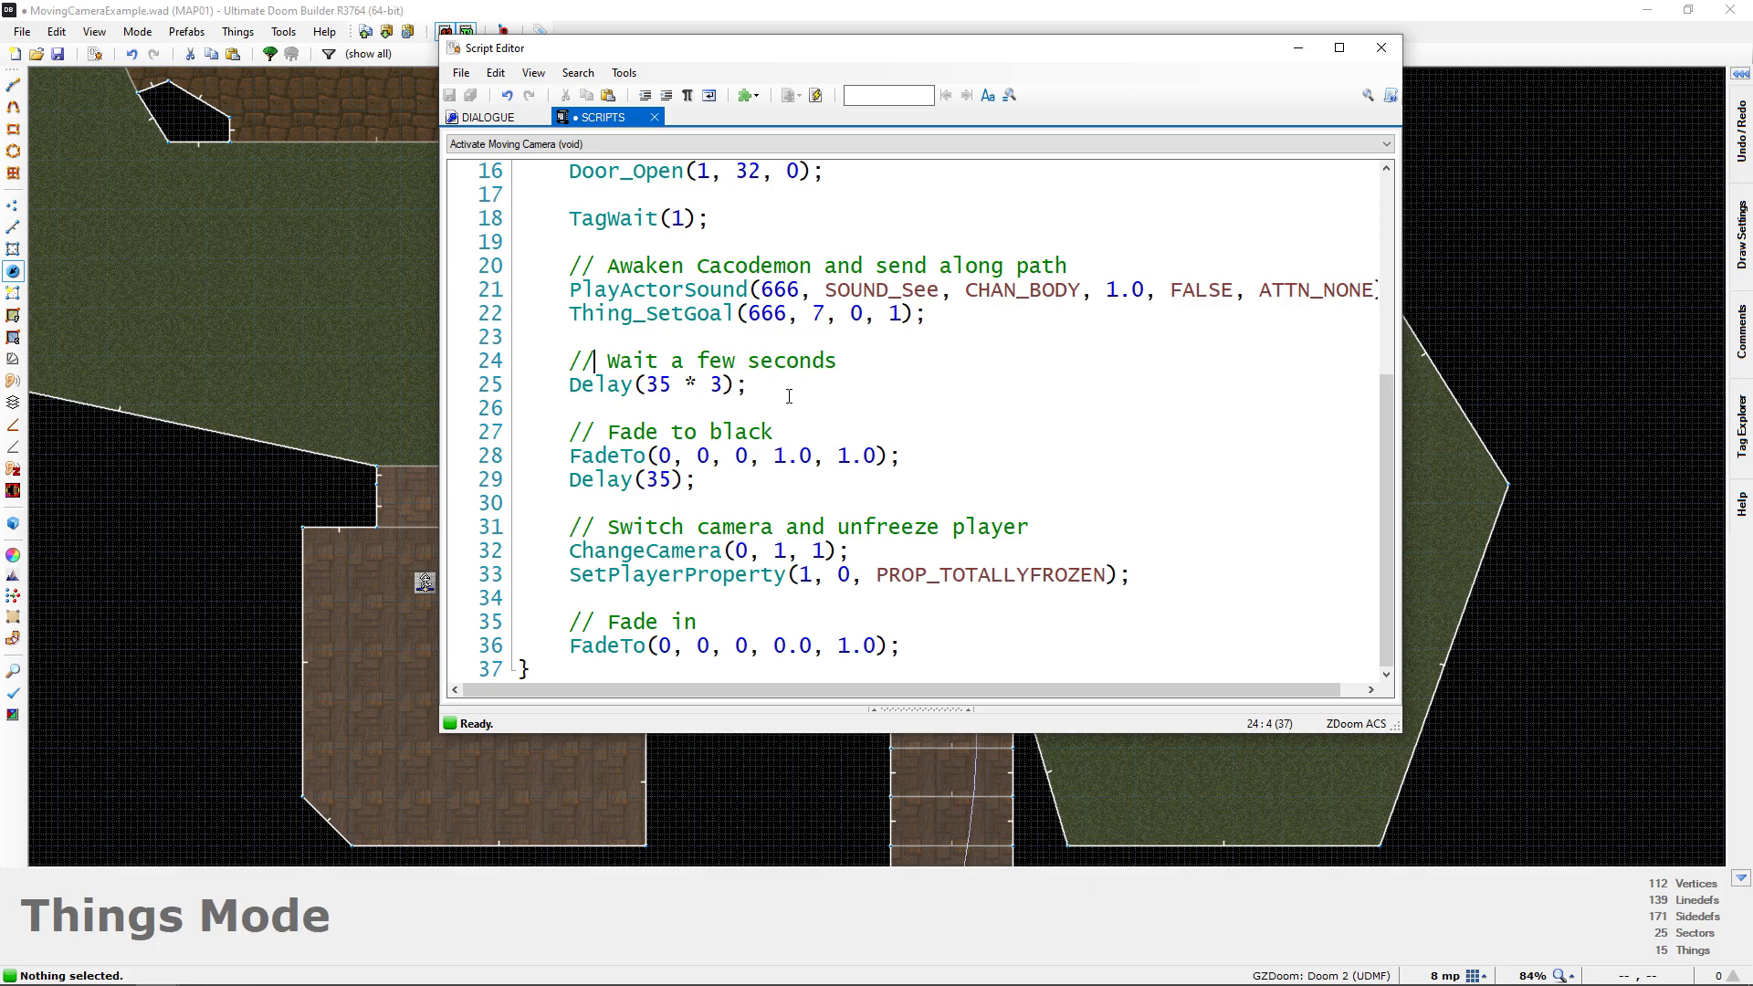
{"action": "left_click_drag", "start_coordinate": [780, 393], "coordinate": [569, 385]}
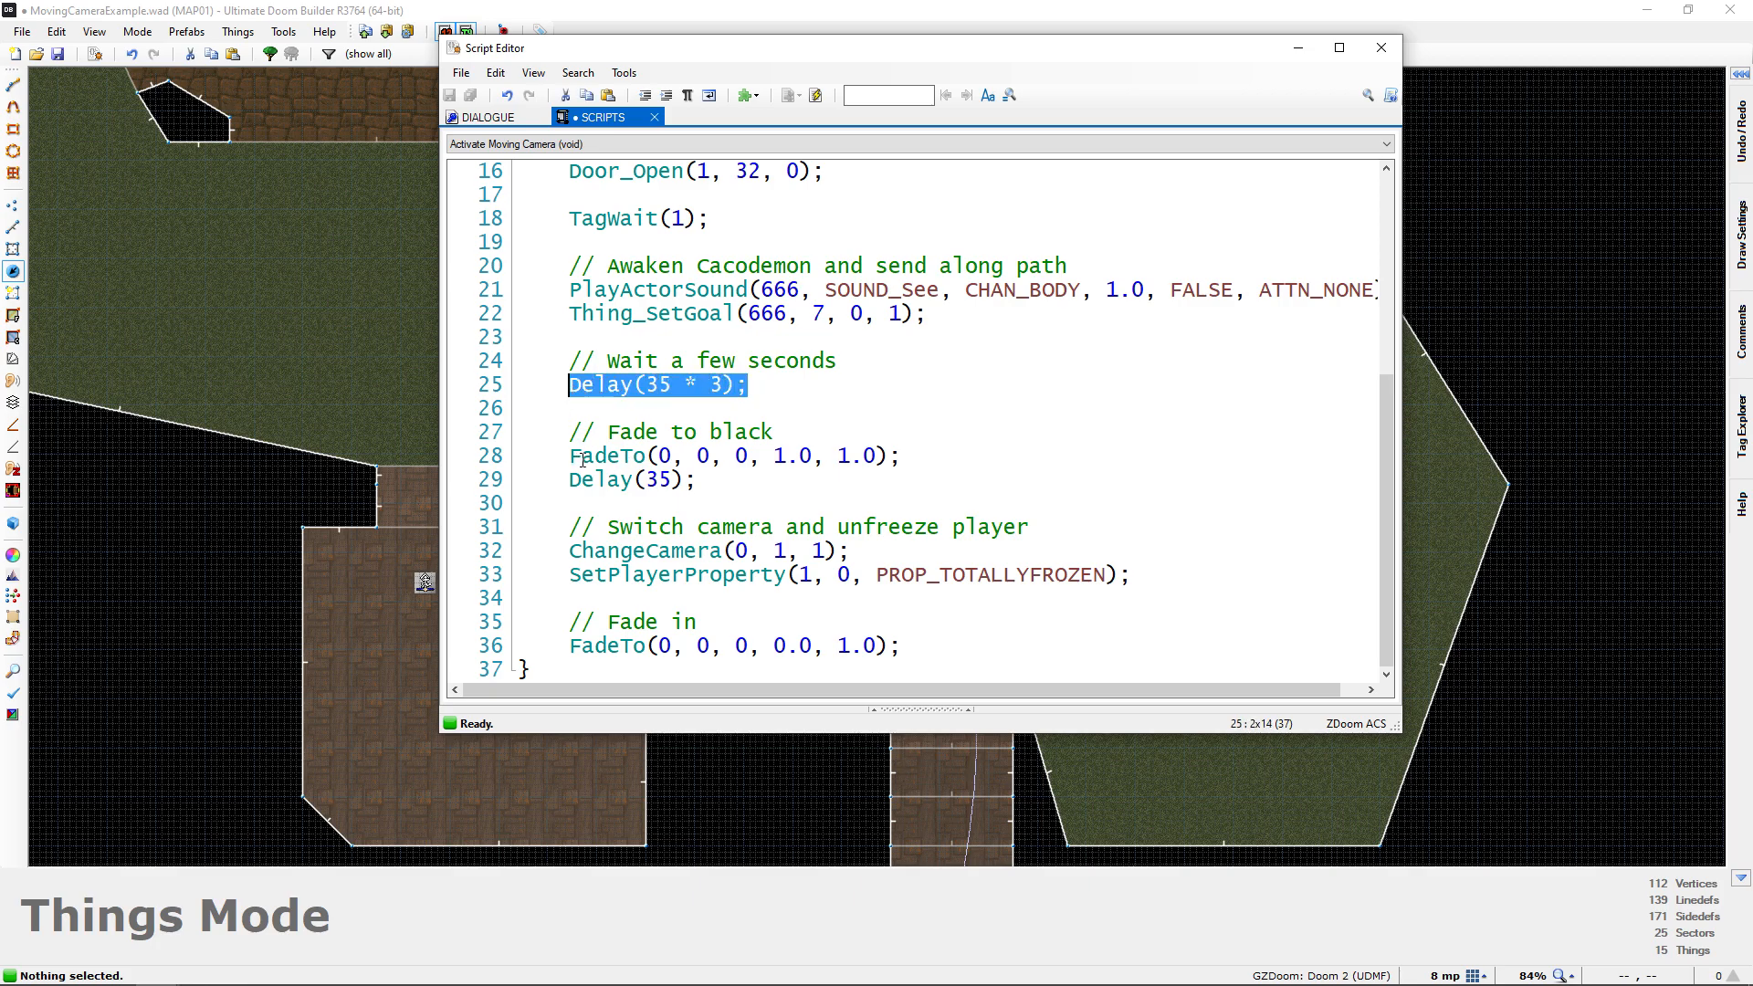
{"action": "left_click_drag", "start_coordinate": [571, 458], "coordinate": [928, 476]}
{"action": "left_click_drag", "start_coordinate": [1131, 577], "coordinate": [569, 550]}
{"action": "left_click_drag", "start_coordinate": [905, 654], "coordinate": [569, 622]}
{"action": "left_click", "coordinate": [698, 479]}
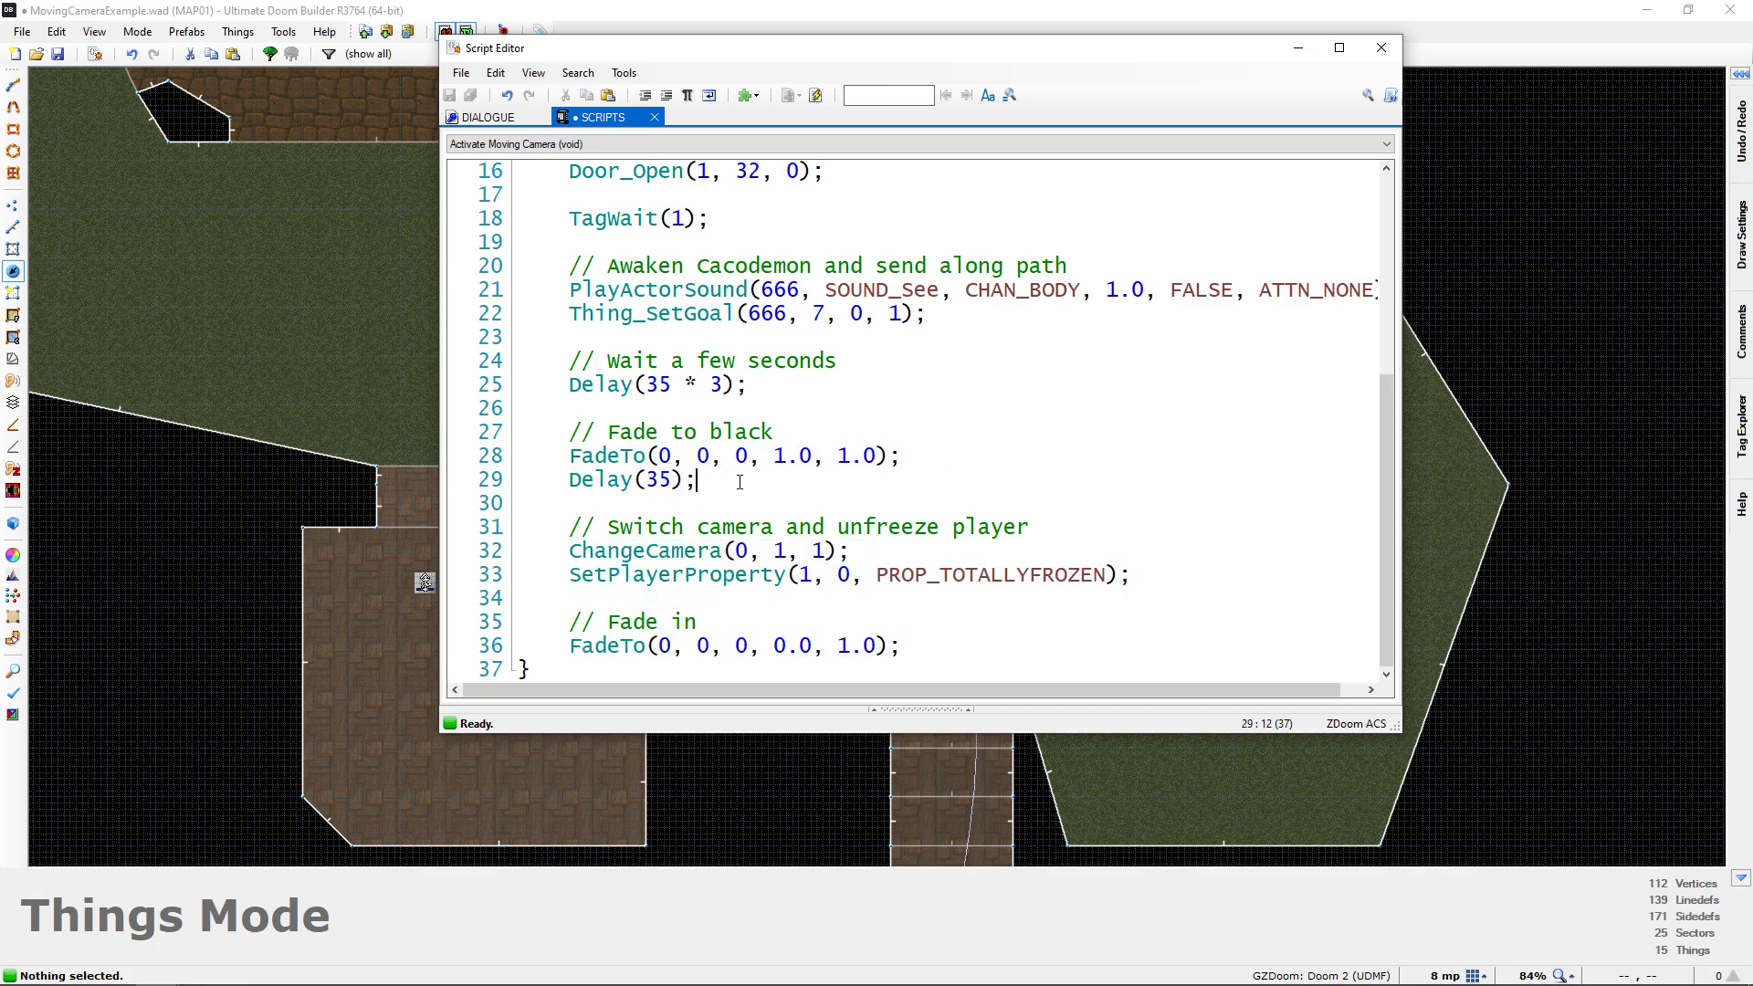
{"action": "scroll", "coordinate": [783, 412], "scroll_direction": "up", "scroll_amount": 3}
{"action": "scroll", "coordinate": [784, 412], "scroll_direction": "down", "scroll_amount": 3}
{"action": "scroll", "coordinate": [781, 418], "scroll_direction": "up", "scroll_amount": 2}
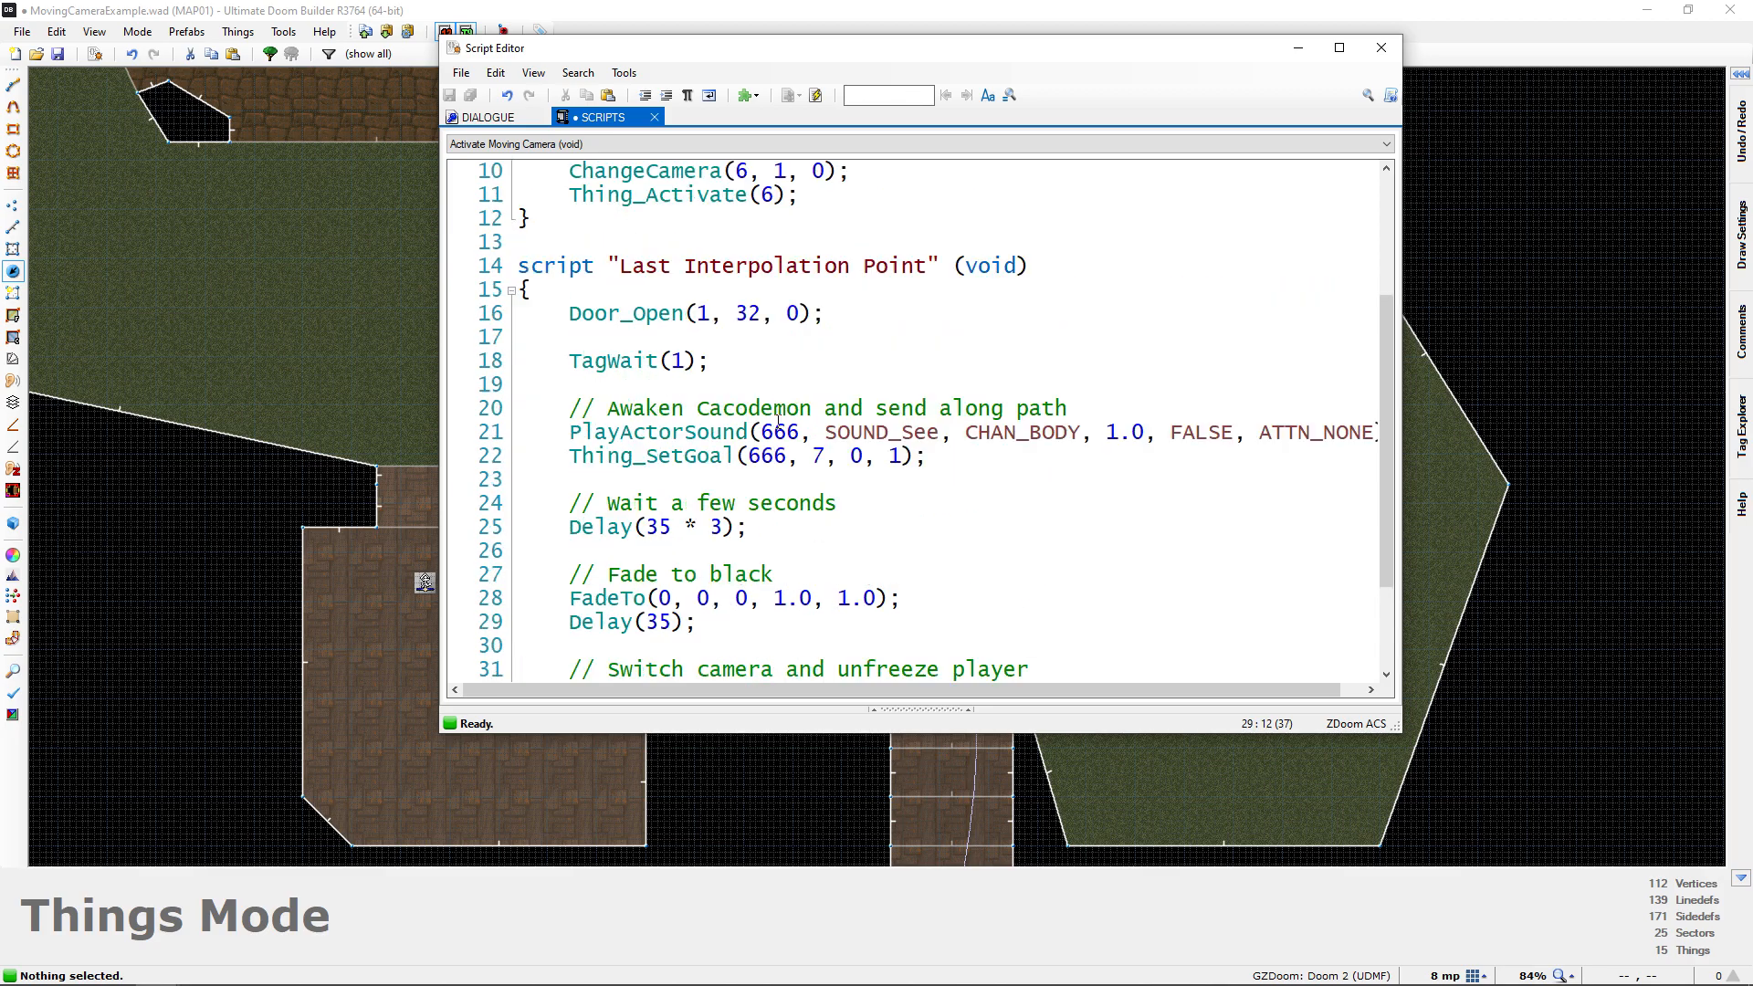
Compile the finished script, close the Script Editor and save the map
{"action": "left_click", "coordinate": [816, 95]}
{"action": "left_click", "coordinate": [1381, 48]}
{"action": "key", "text": "ctrl+s"}
{"action": "scroll", "coordinate": [871, 509], "scroll_direction": "down", "scroll_amount": 1}
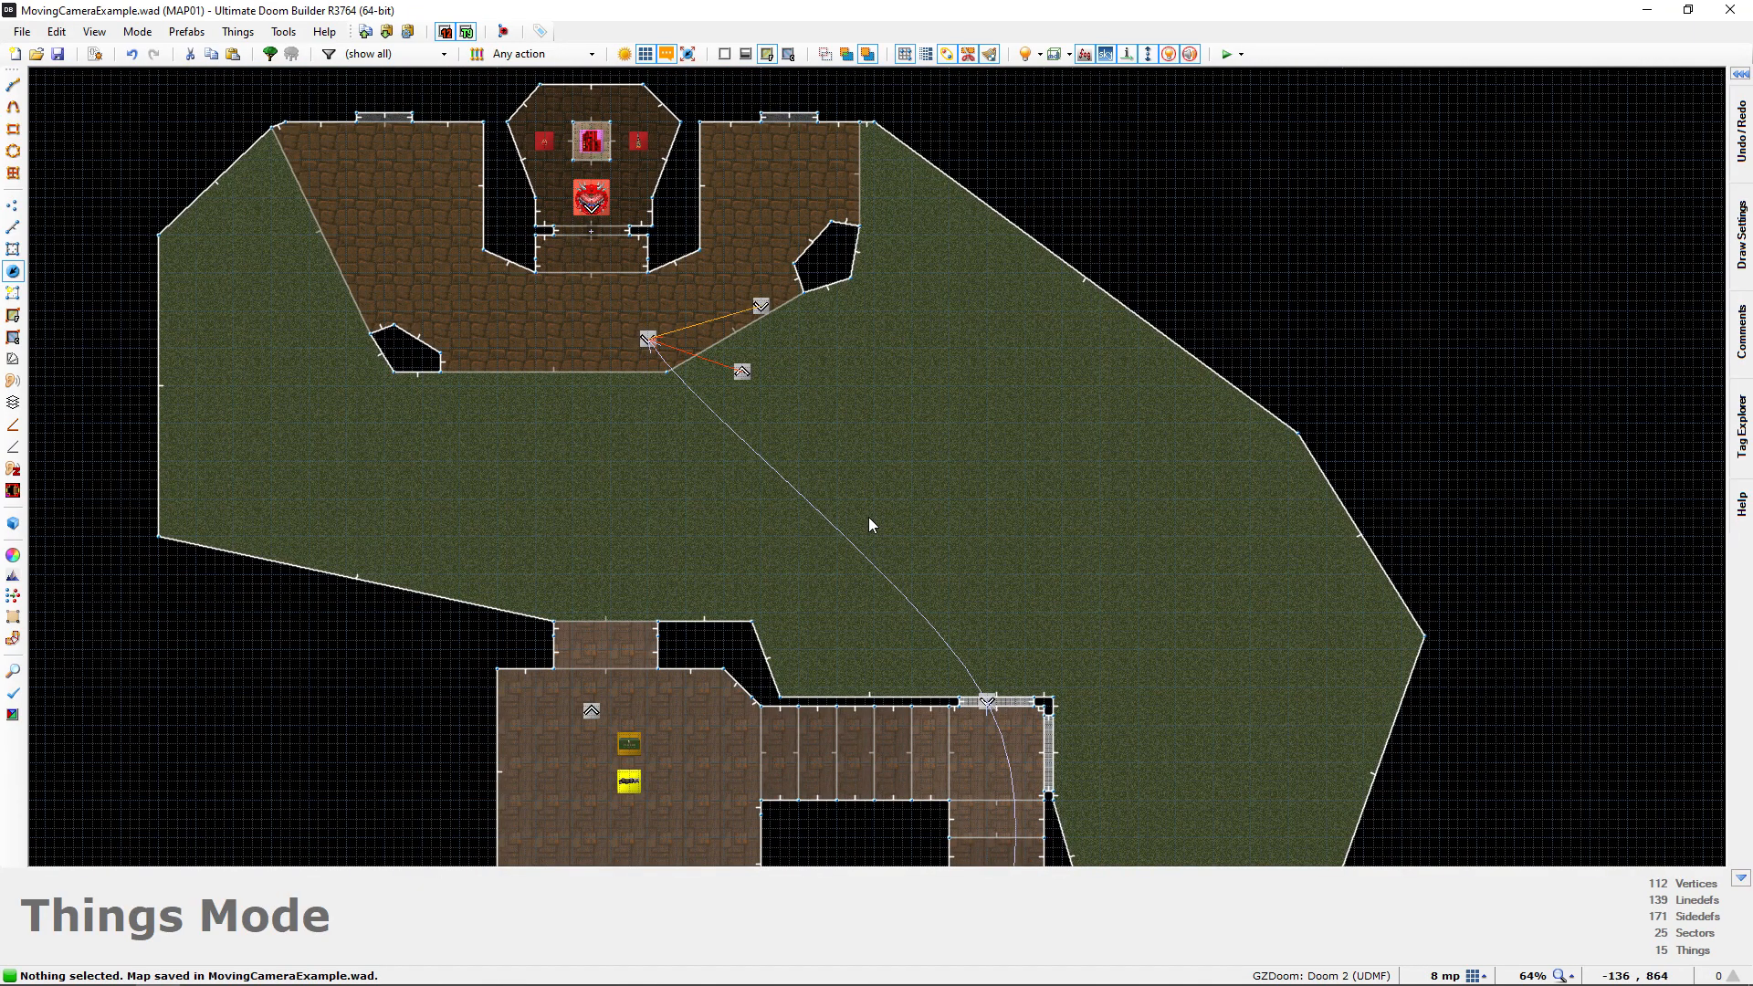
Test the map in GZDoom by walking forward to trigger the moving camera cutscene and watching it until player control returns
{"action": "key", "text": "F9"}
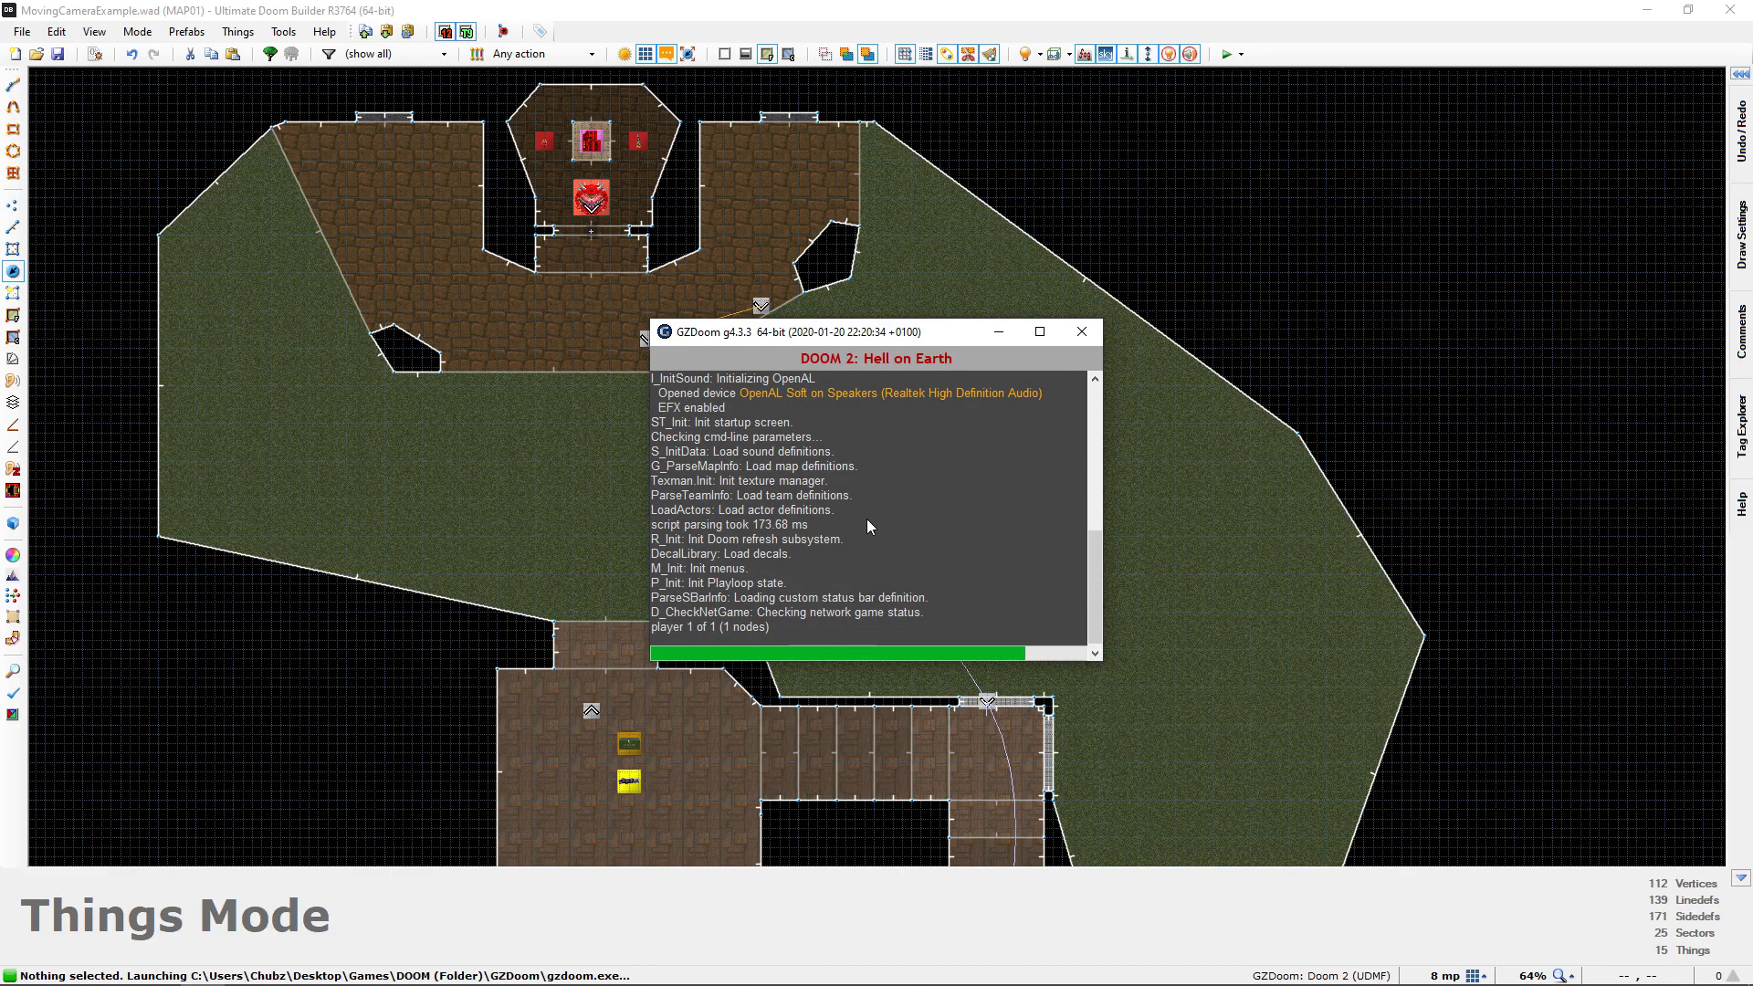
{"action": "key", "text": "w"}
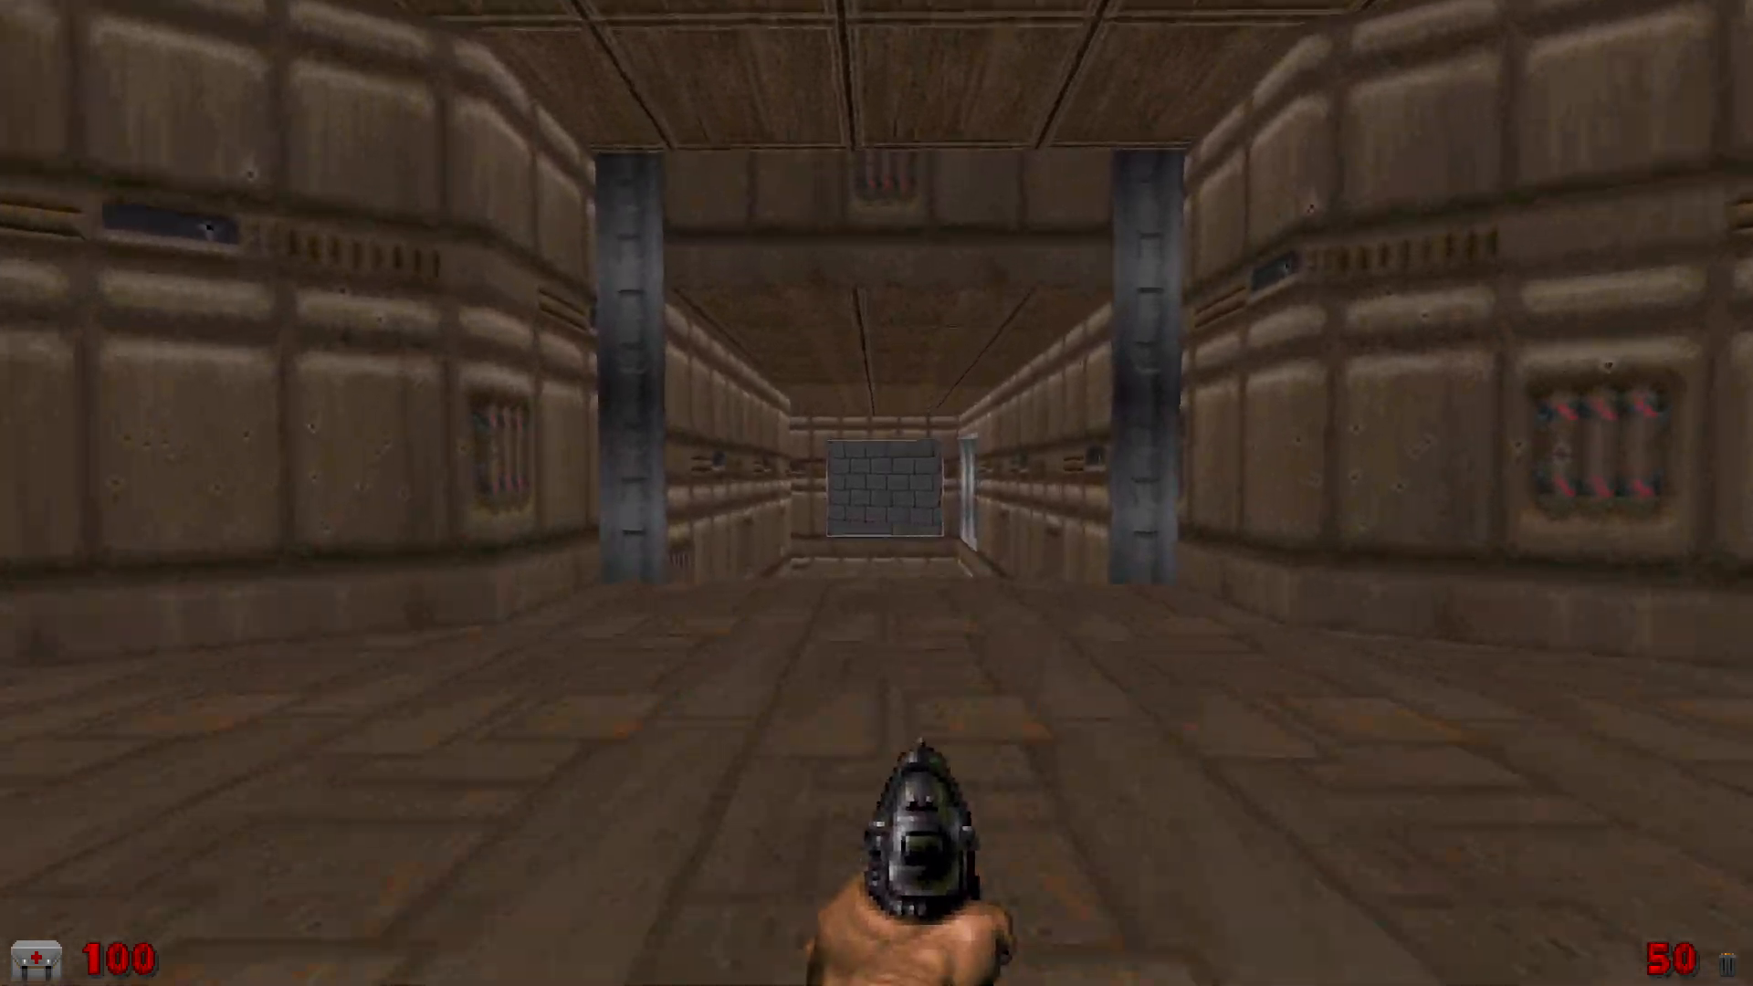
{"action": "key", "text": "w"}
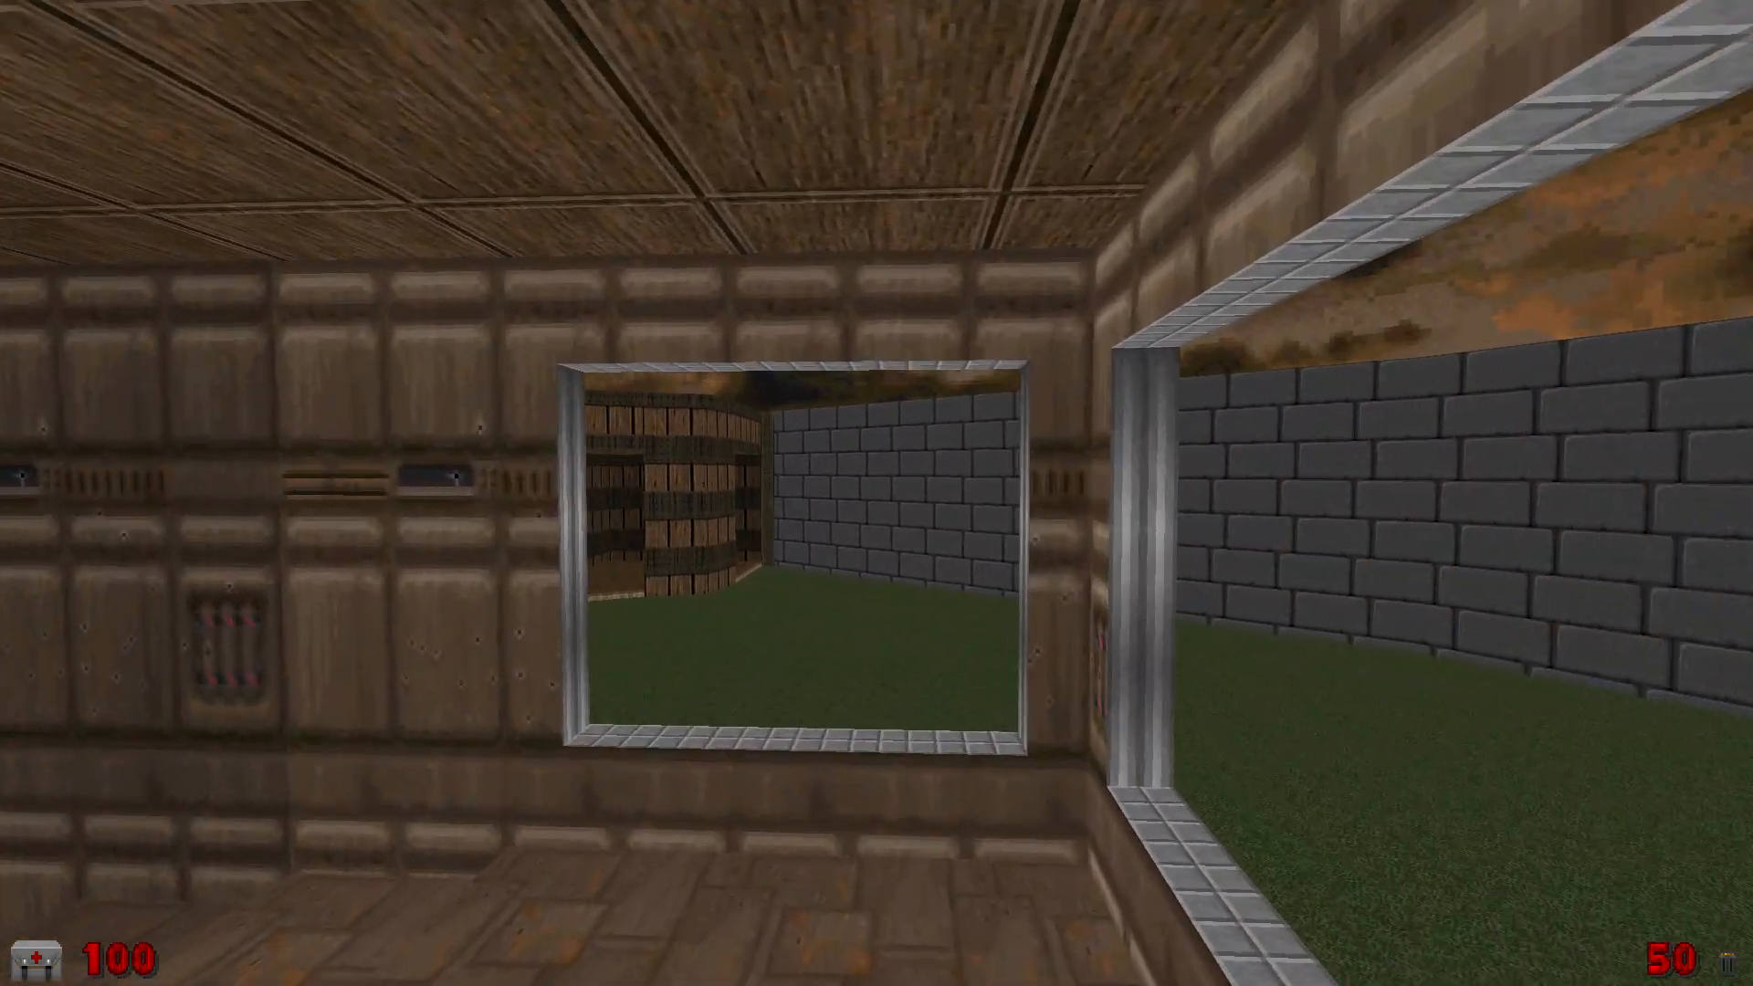
{"action": "key", "text": "w"}
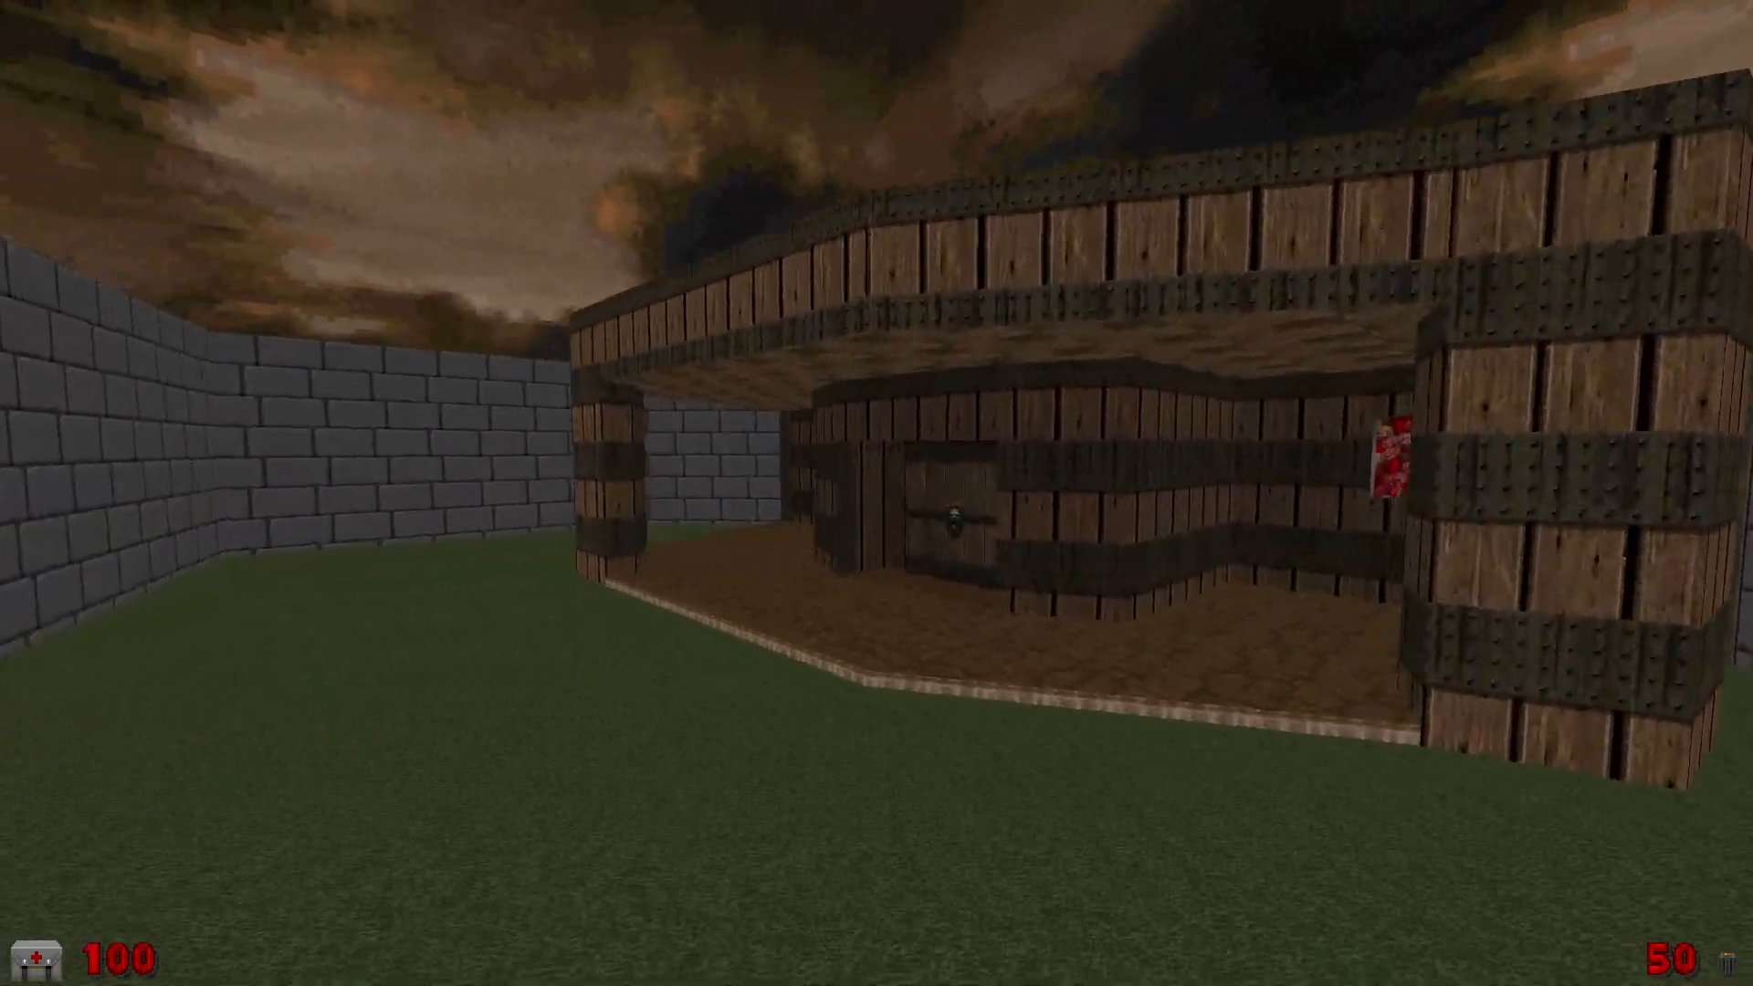
{"action": "key", "text": "e"}
{"action": "key", "text": "s"}
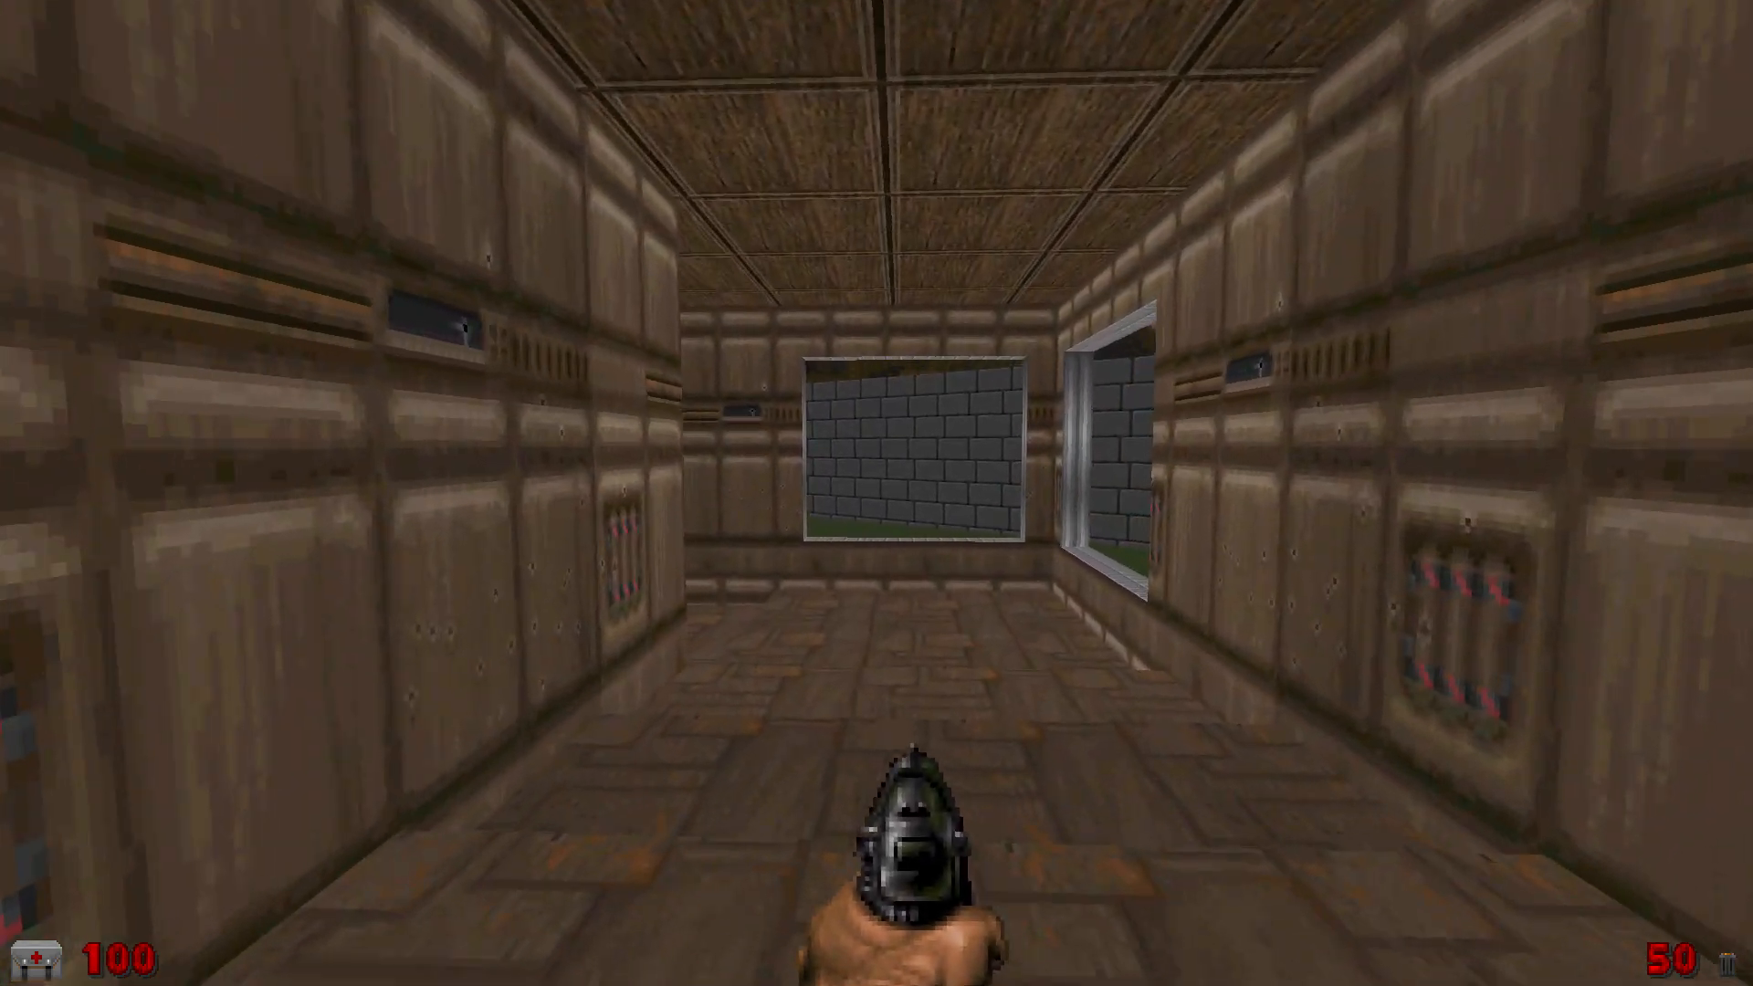
{"action": "key", "text": "w"}
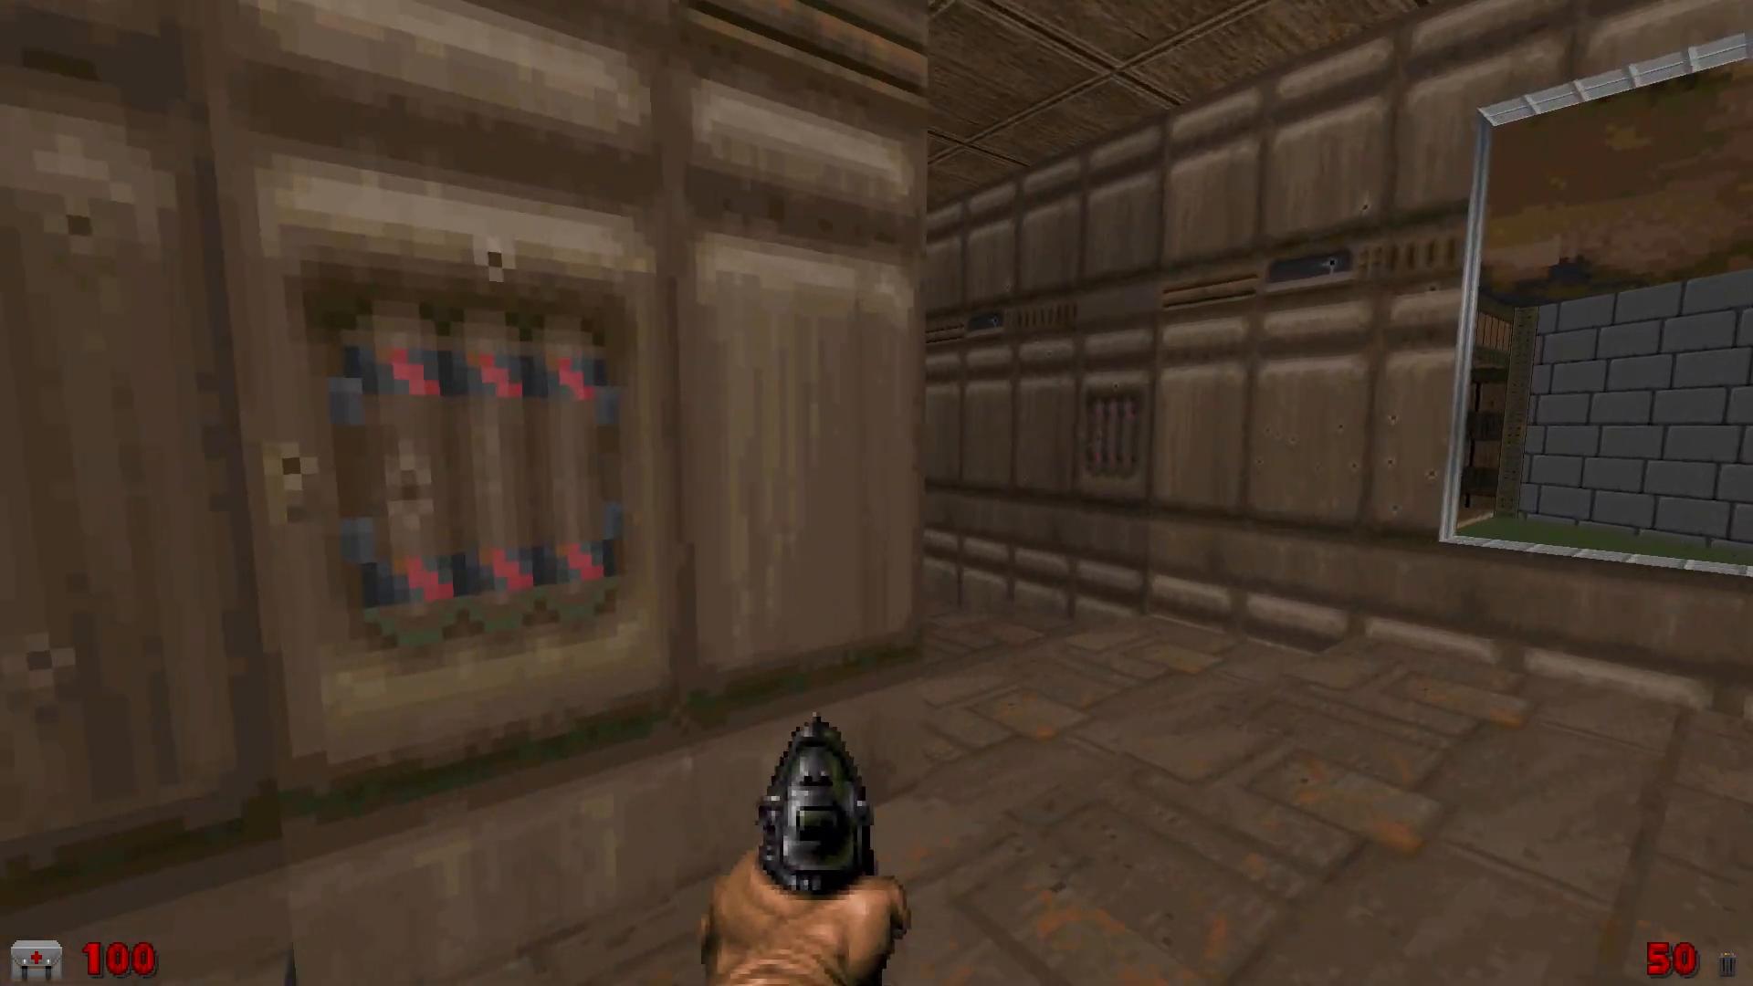
Continue the map test by picking up the chaingun and box of bullets and shooting the released Cacodemon
{"action": "key", "text": "w"}
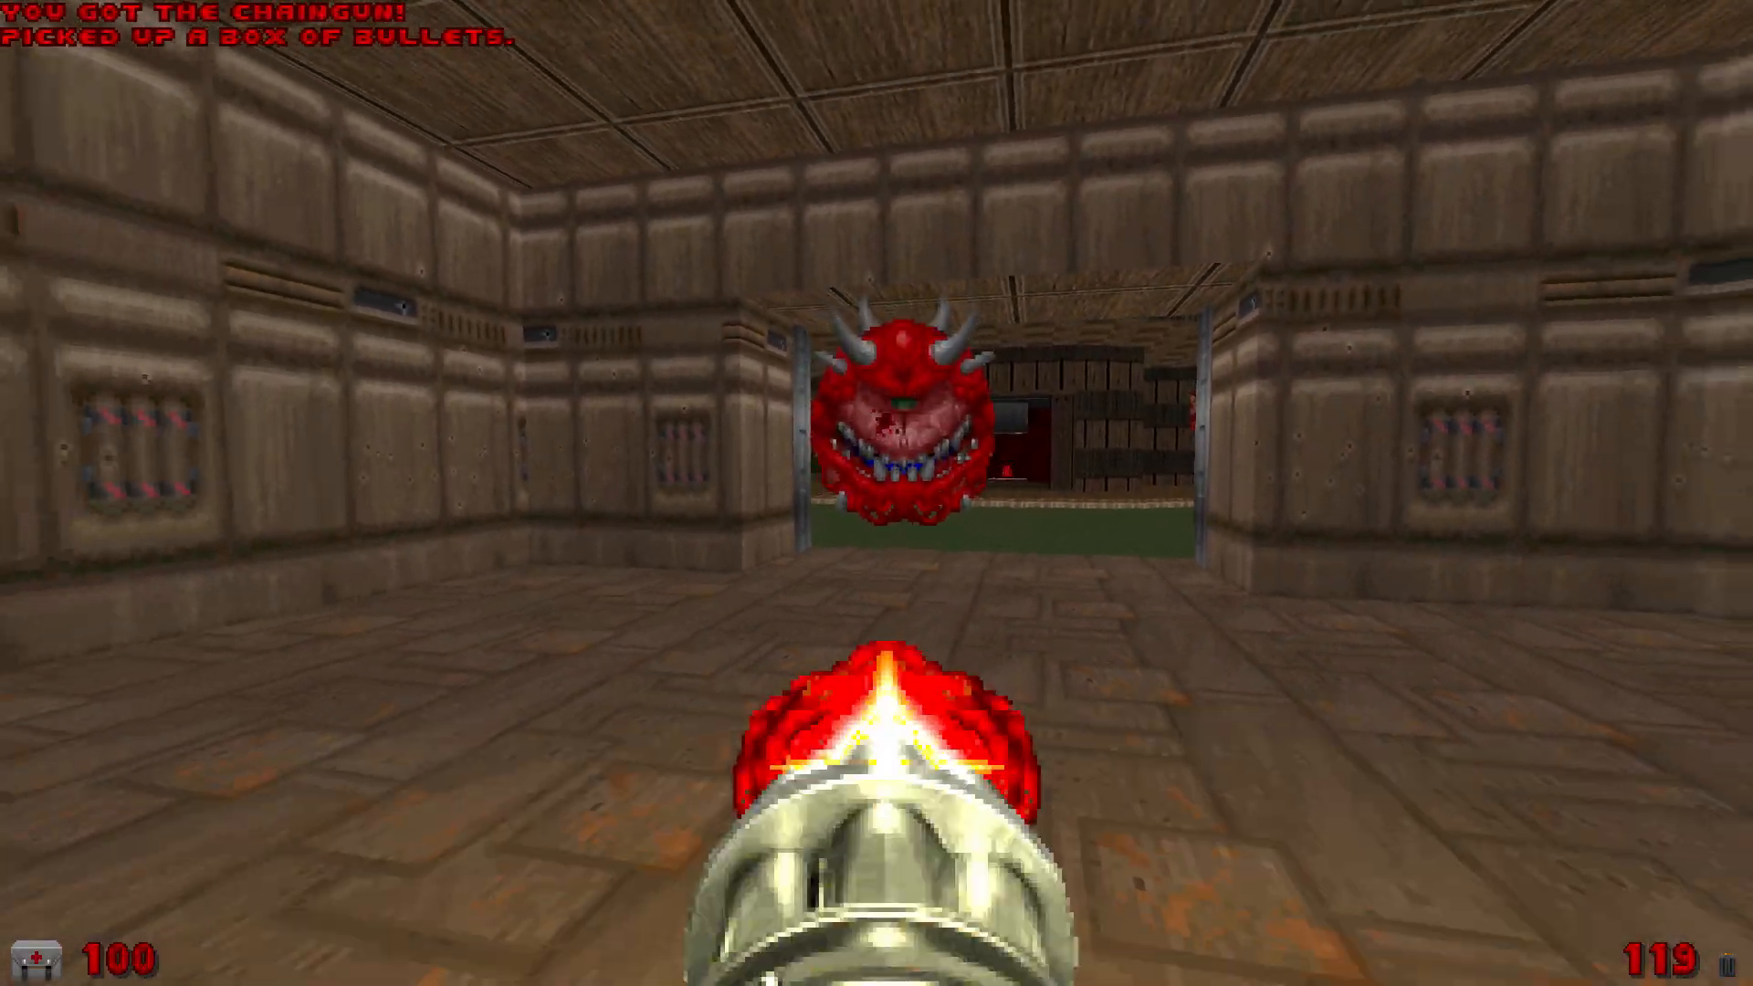
{"action": "key", "text": "ctrl"}
{"action": "key", "text": "ctrl"}
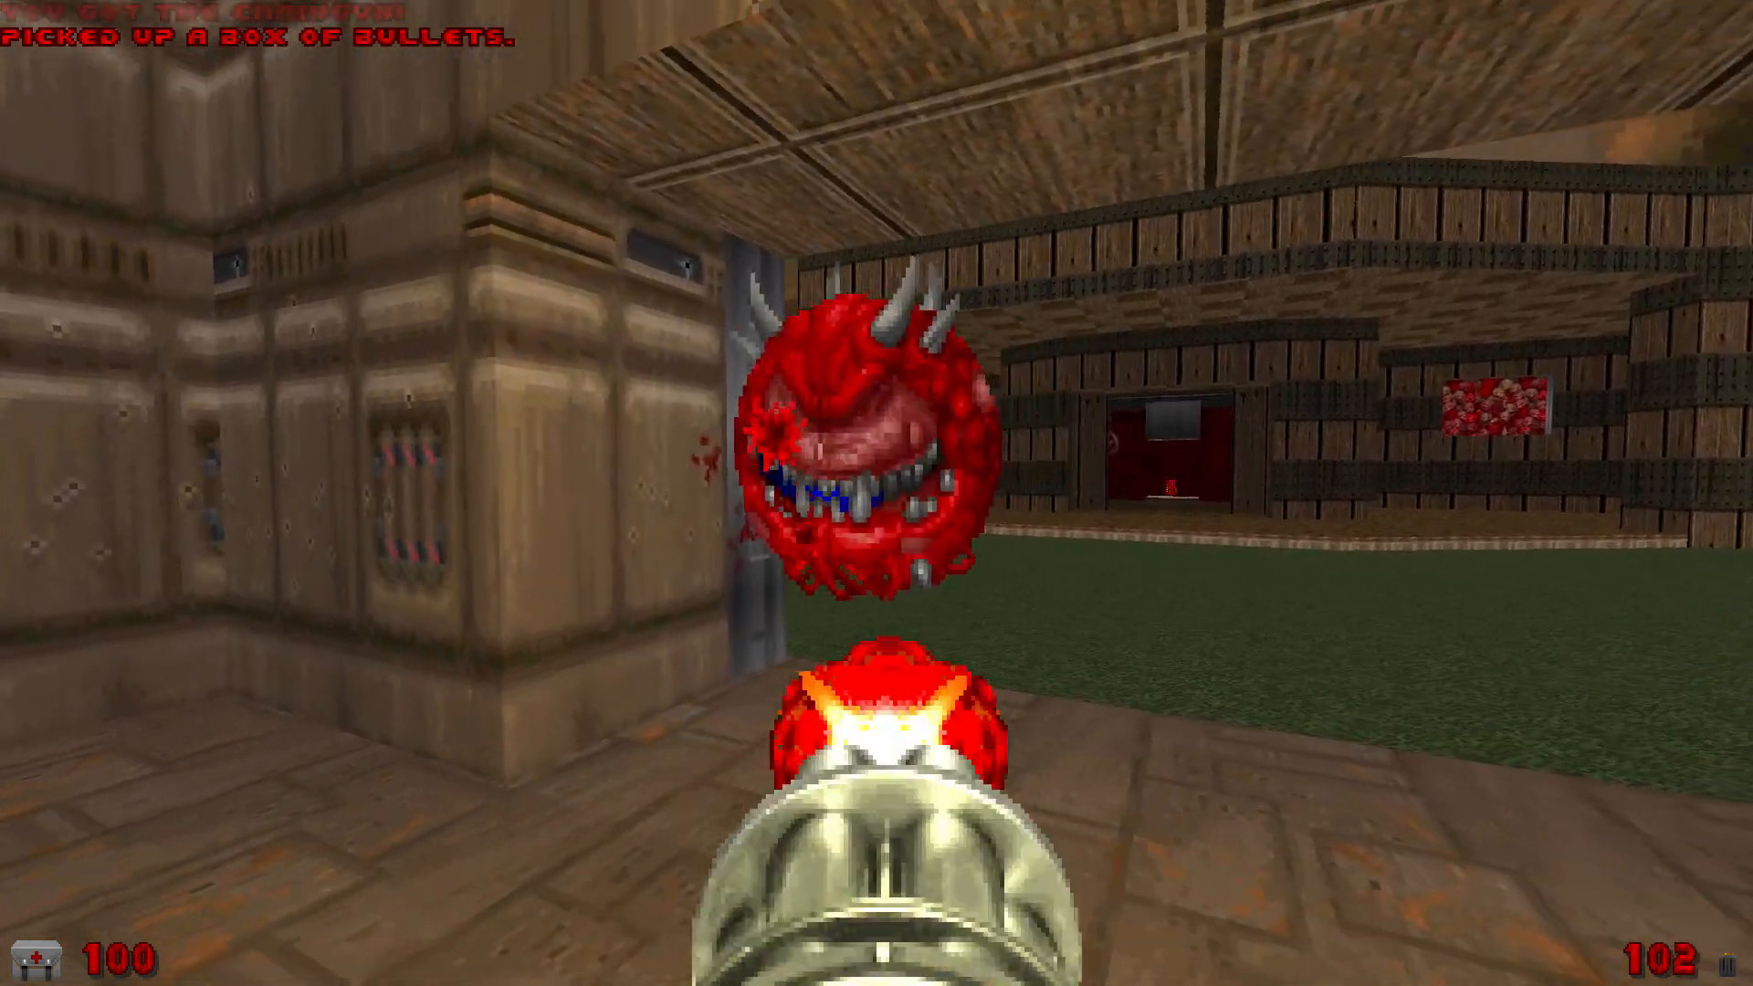
{"action": "key", "text": "ctrl"}
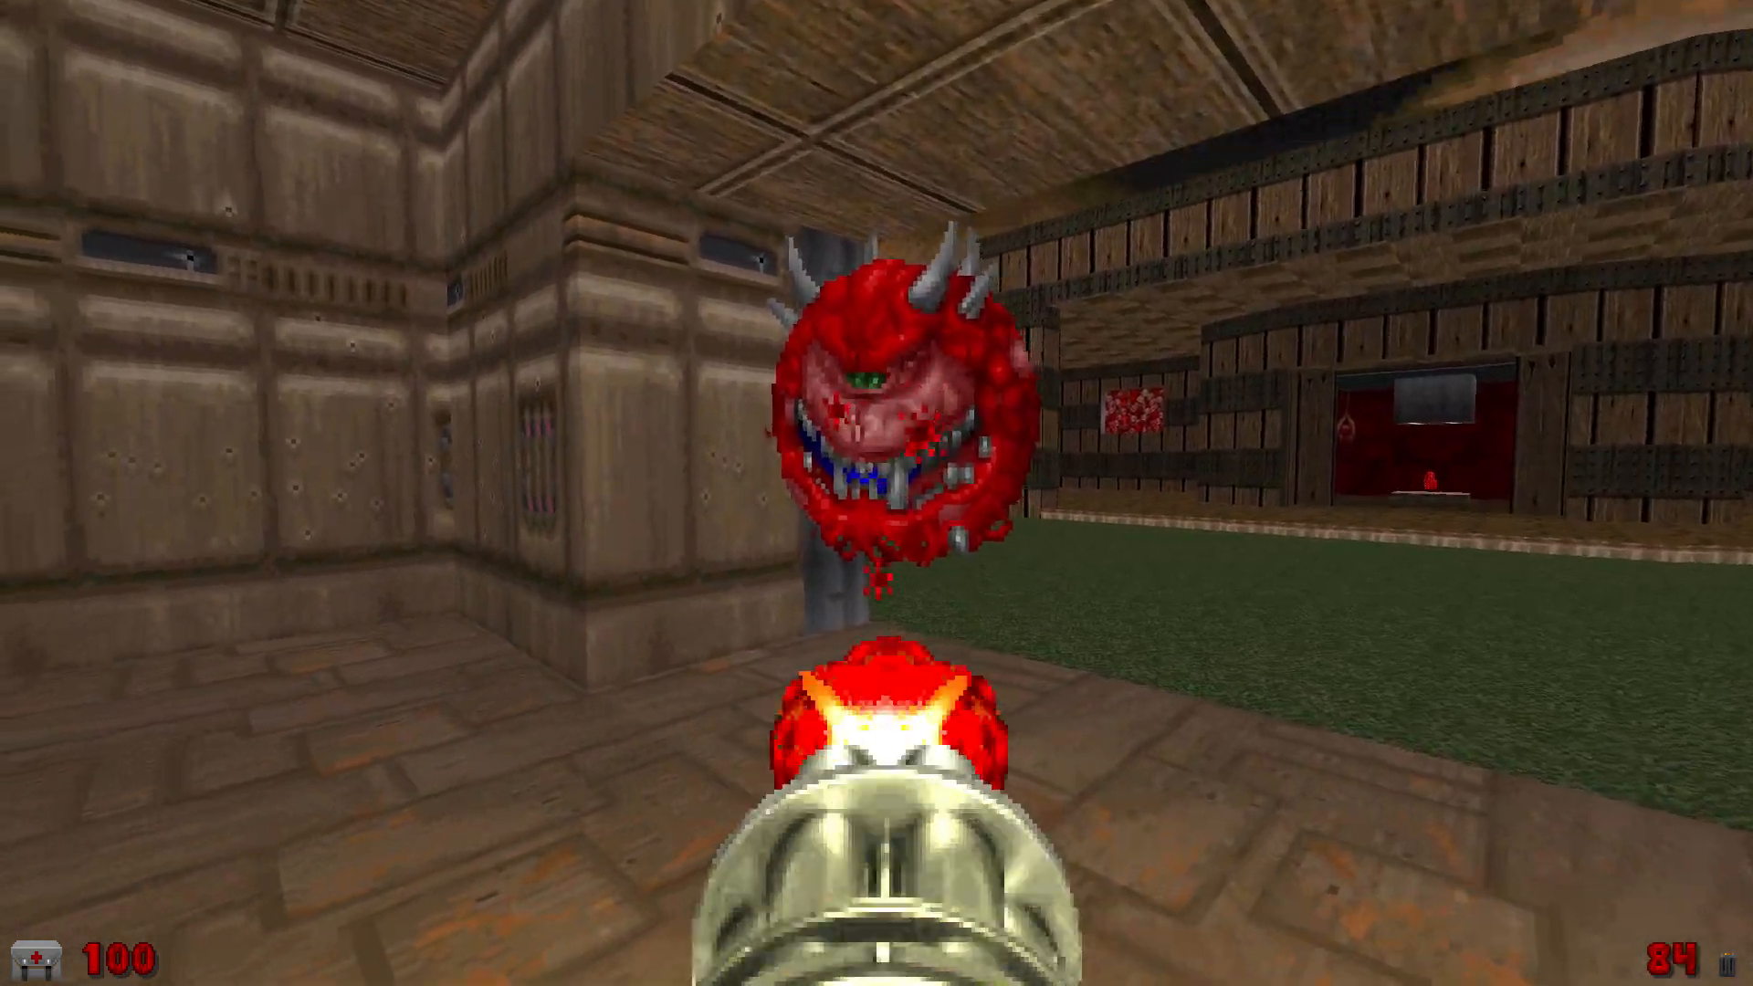
Cross the grass courtyard to the wooden building and collect the red keycard inside
{"action": "key", "text": "w"}
{"action": "key", "text": "w"}
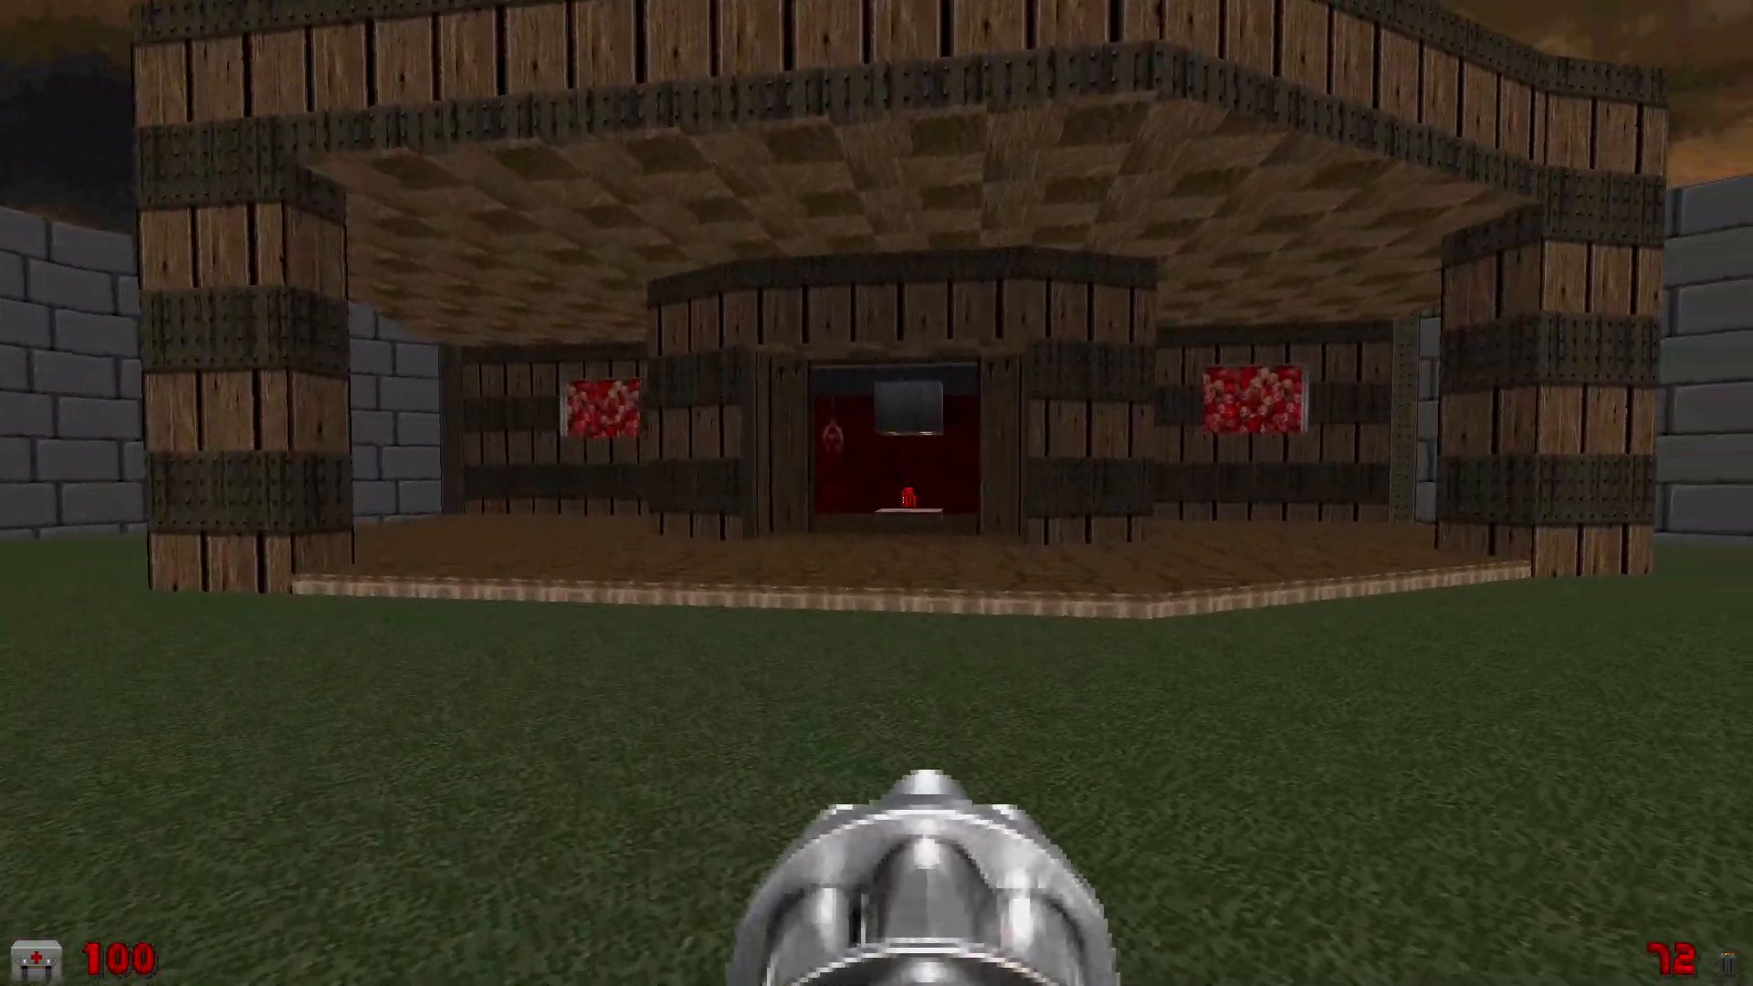
{"action": "key", "text": "w"}
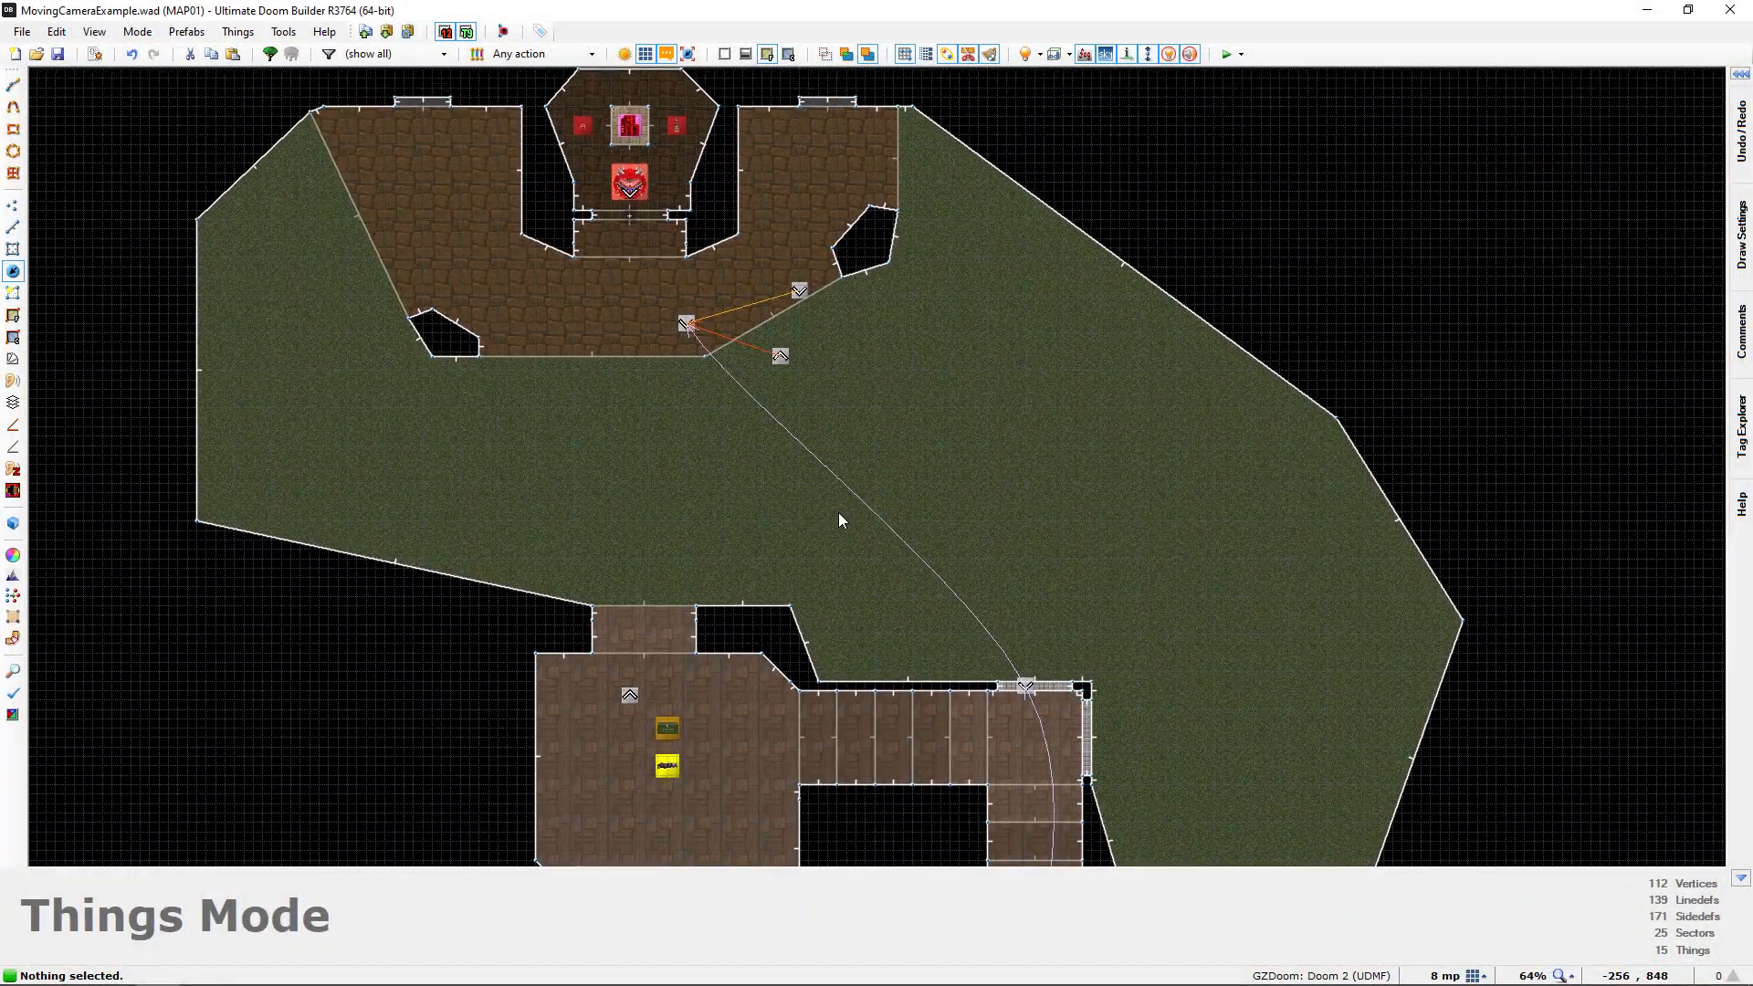
Return to the map editor and examine the closed door of the Cacodemon's room in the 3D view
{"action": "scroll", "coordinate": [840, 519], "scroll_direction": "down", "scroll_amount": 1}
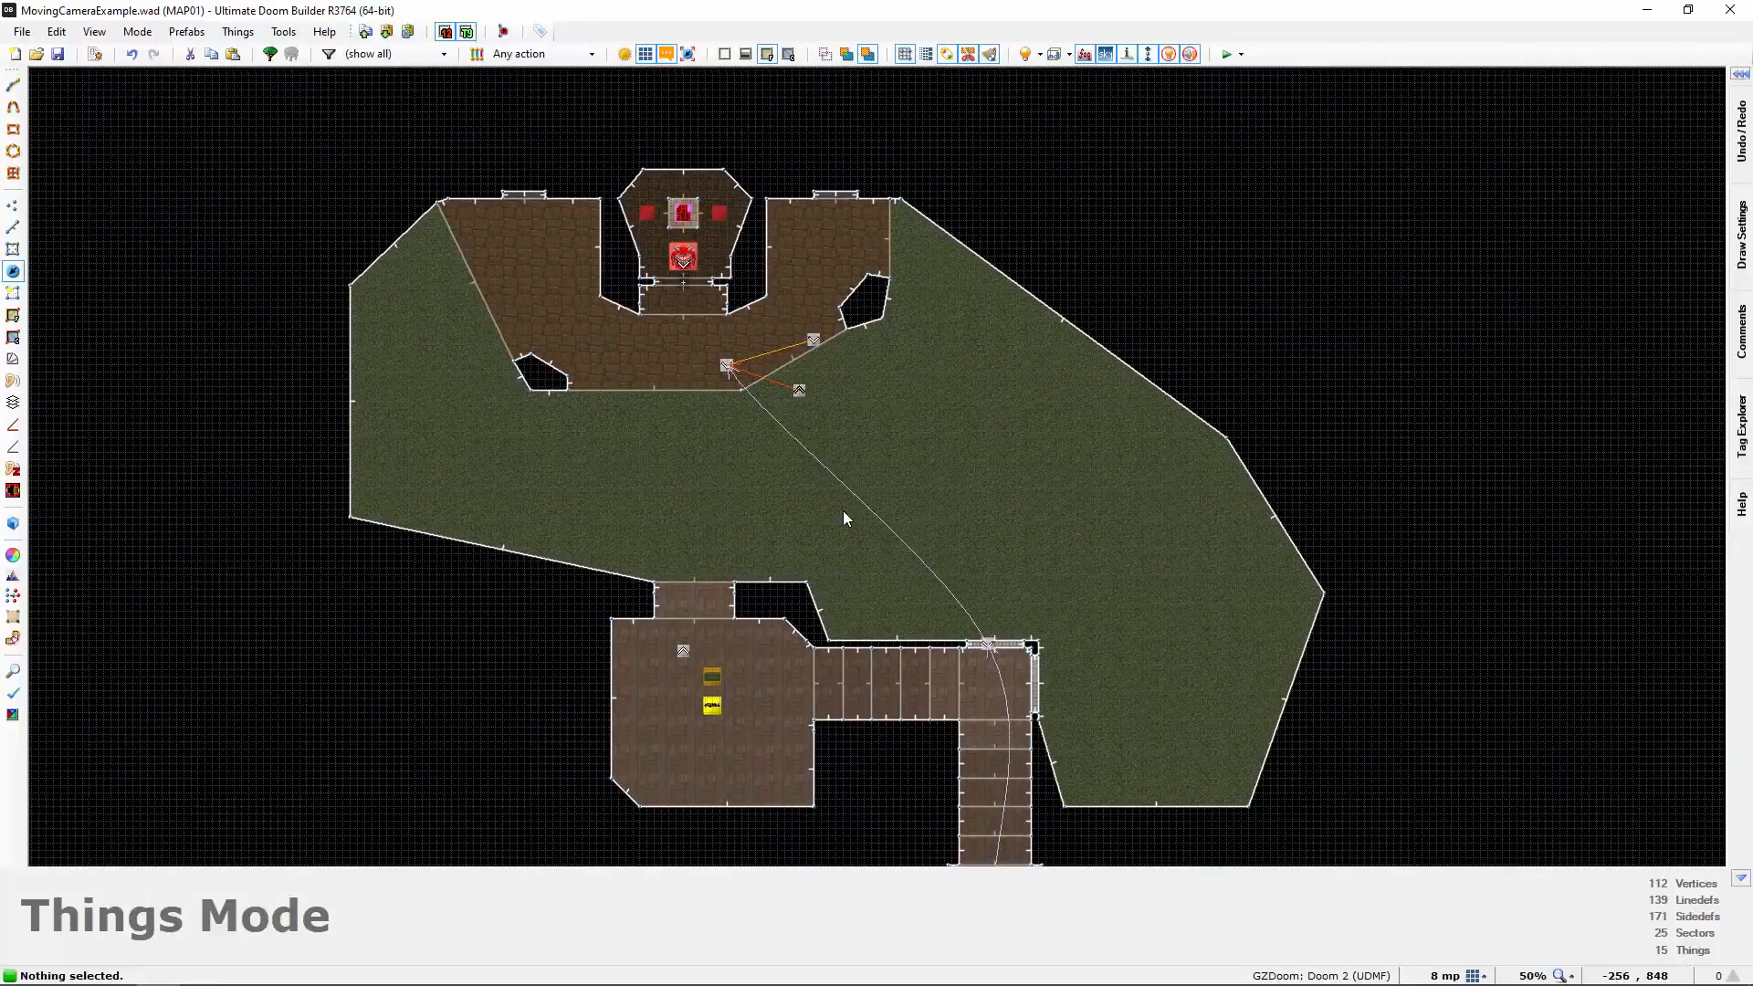
{"action": "scroll", "coordinate": [627, 435], "scroll_direction": "up", "scroll_amount": 2}
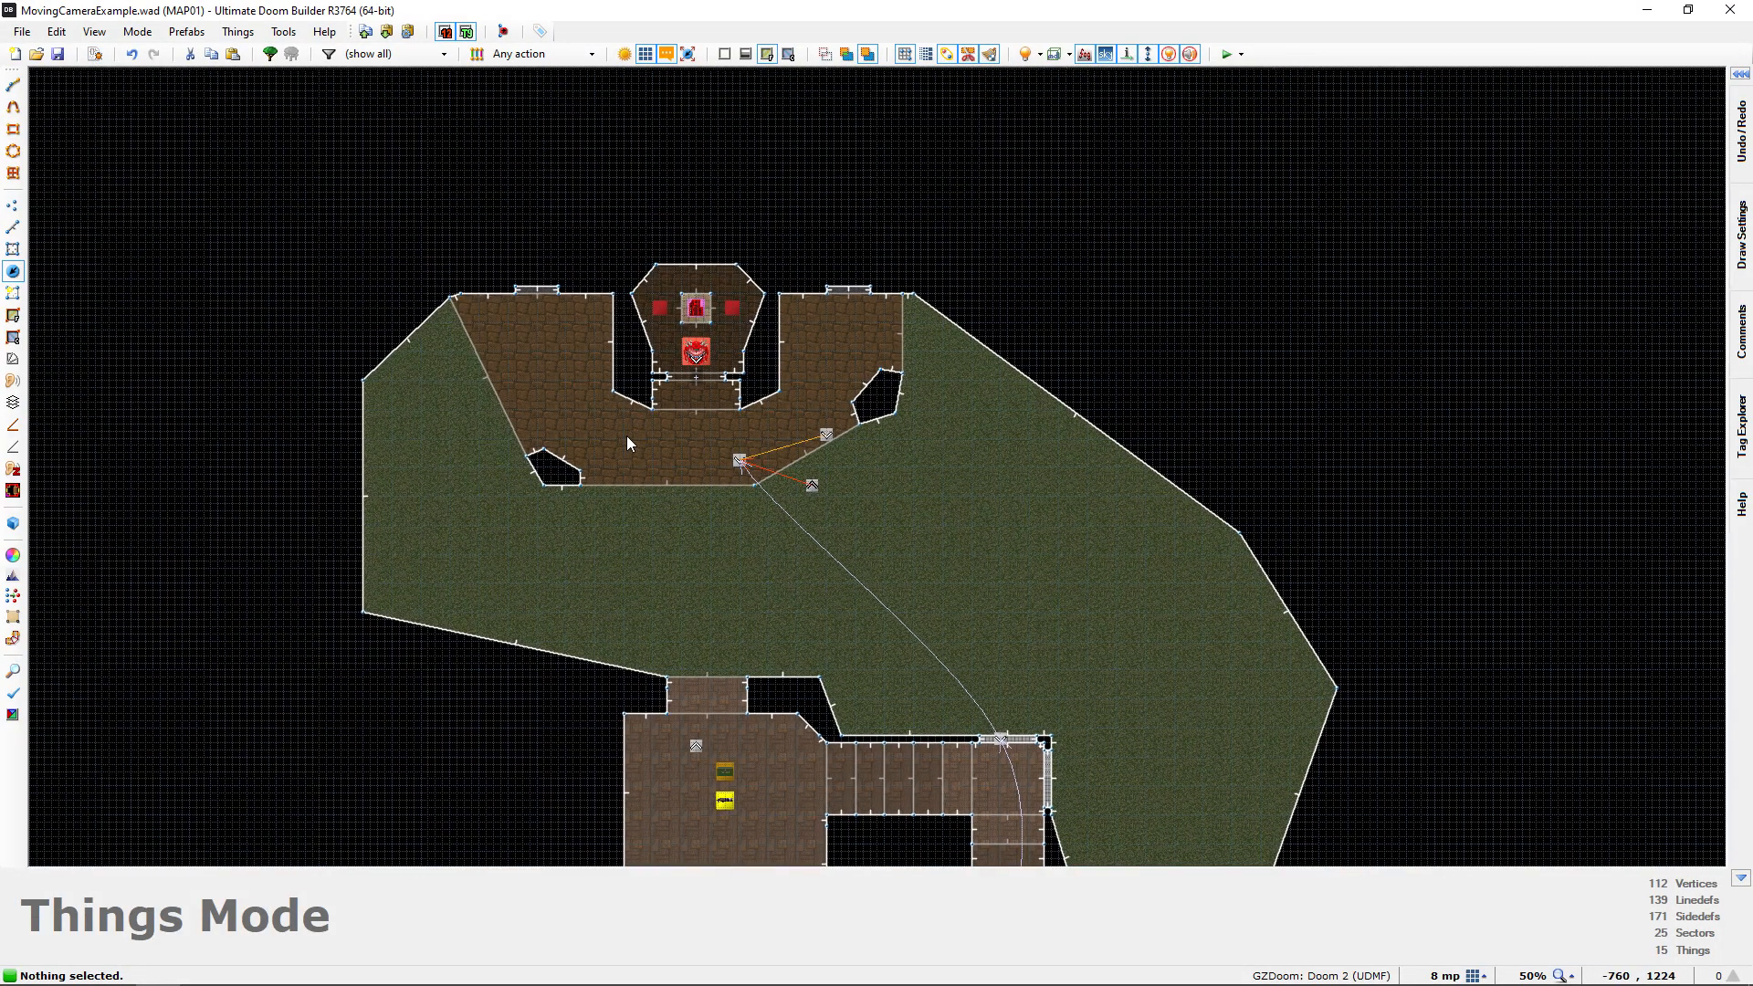
{"action": "key", "text": "w"}
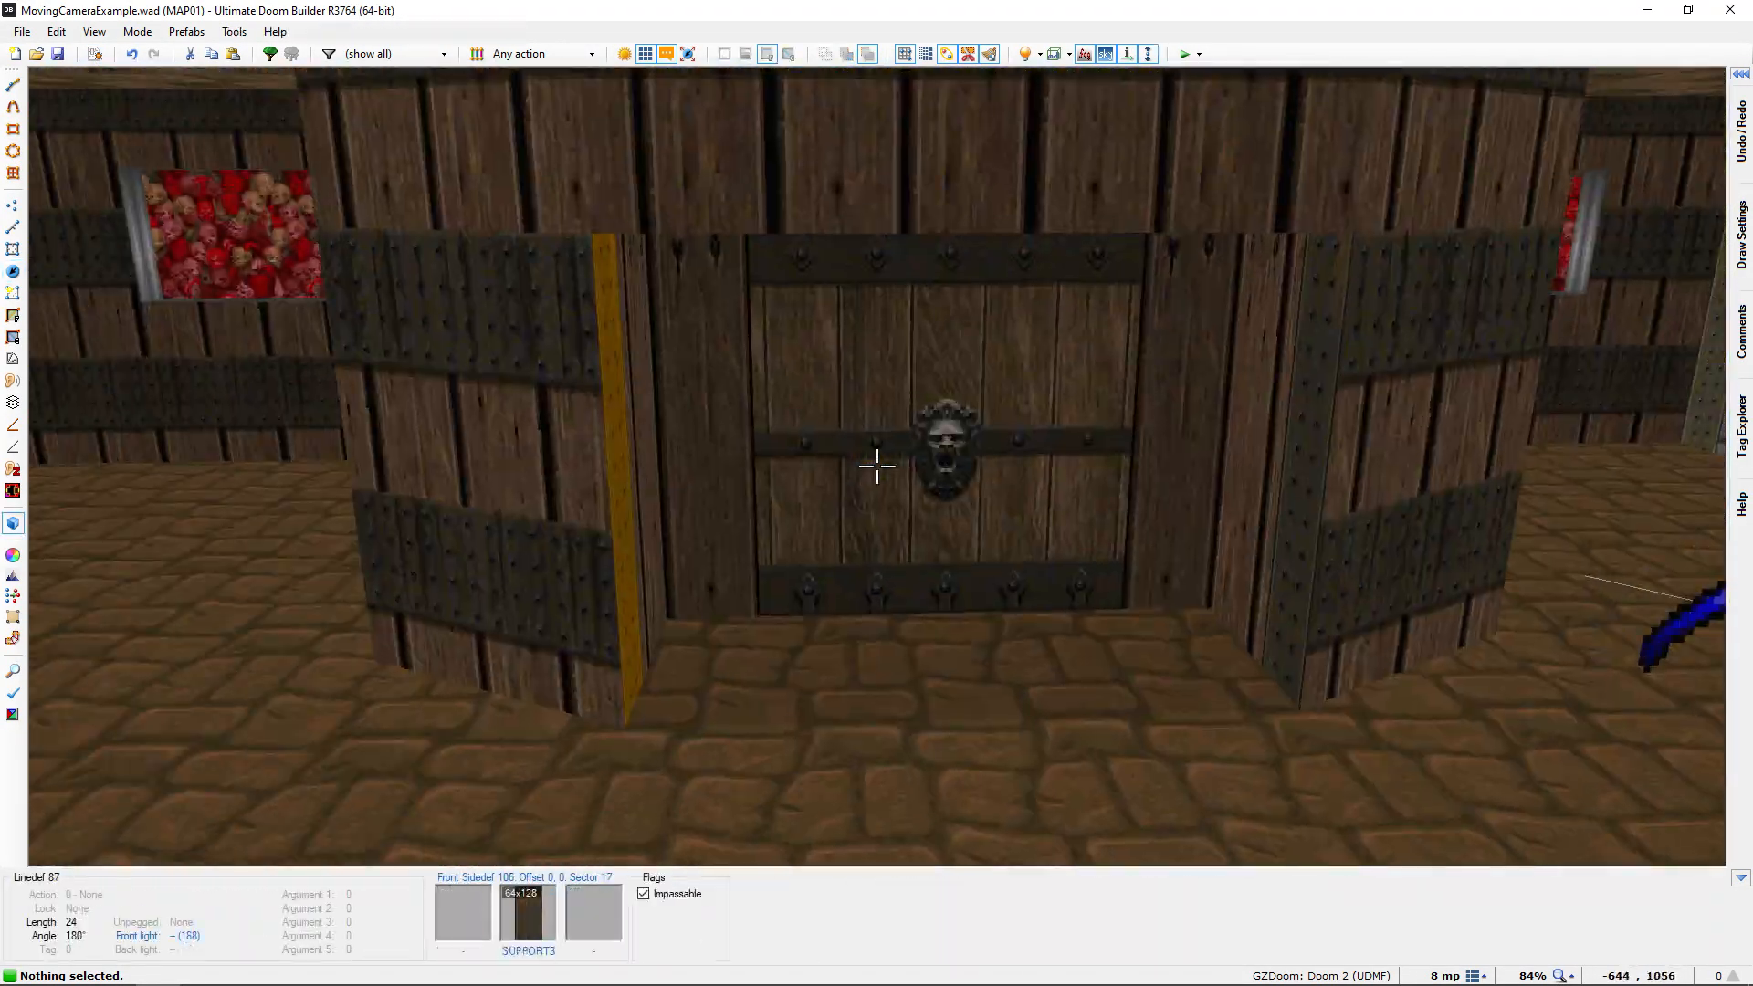
{"action": "key", "text": "w"}
{"action": "key", "text": "d"}
{"action": "key", "text": "w"}
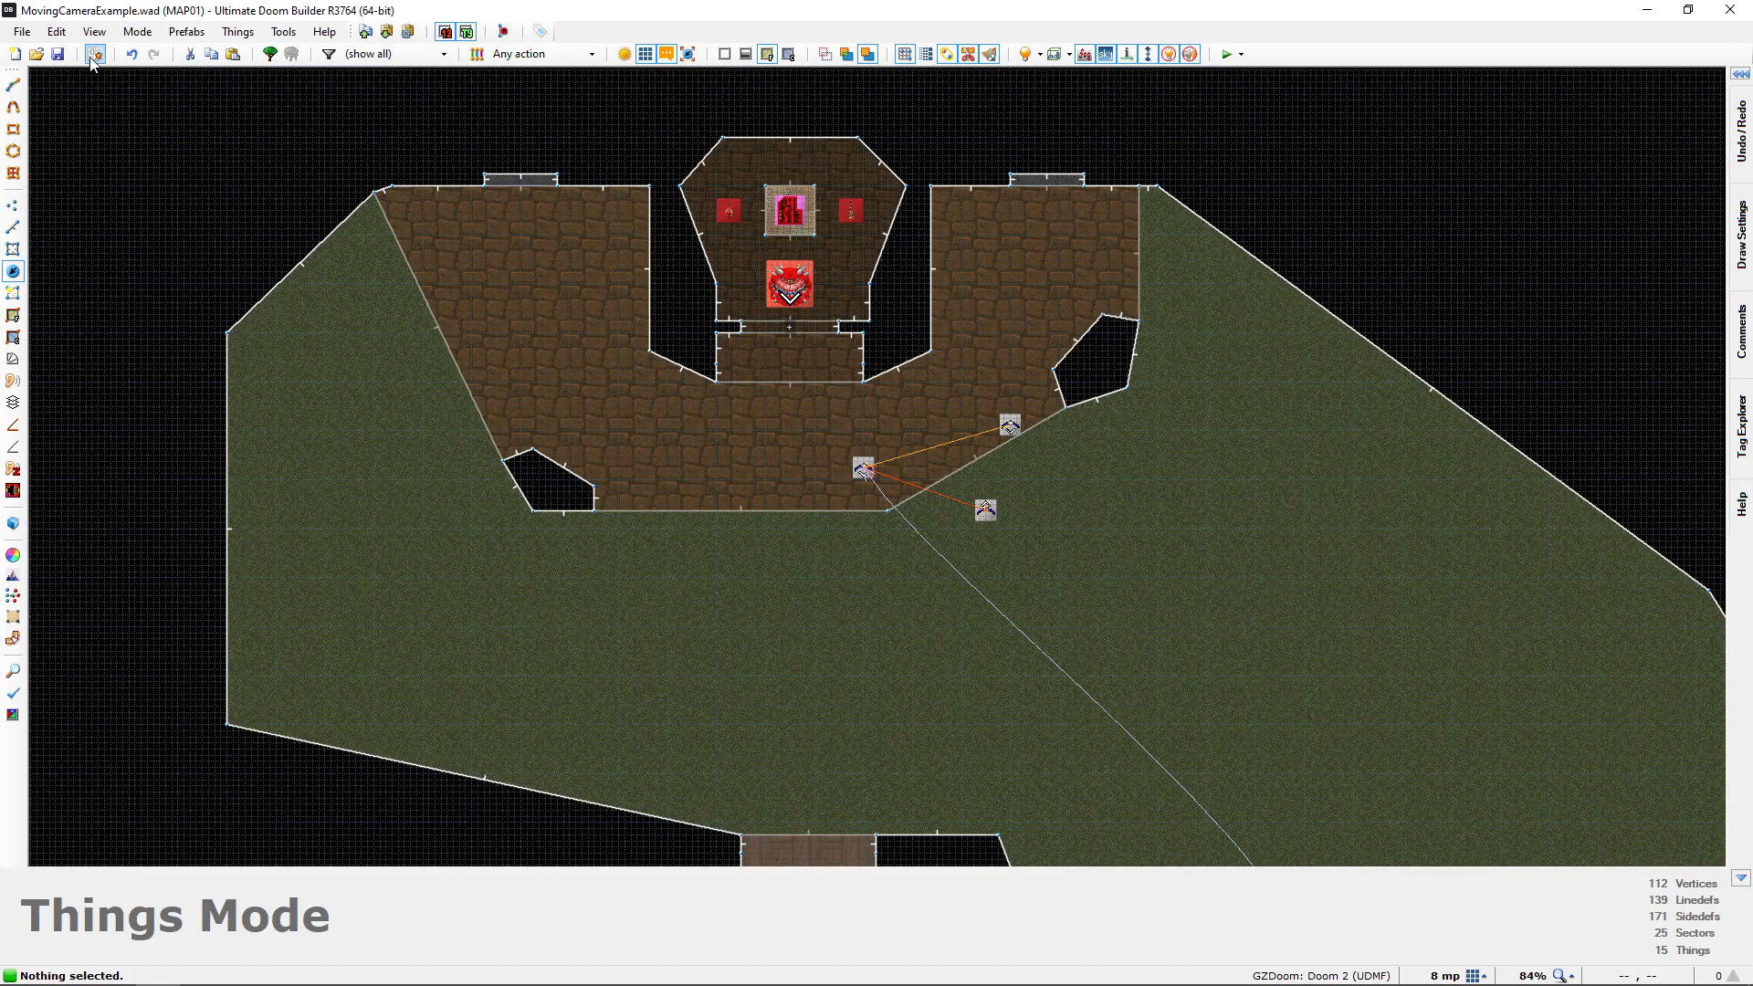
Review the Delay(35 * 3) pause and the fade-to-black lines of the "Last Interpolation Point" script and close the Script Editor
{"action": "key", "text": "F10"}
{"action": "scroll", "coordinate": [736, 503], "scroll_direction": "down", "scroll_amount": 3}
{"action": "scroll", "coordinate": [727, 492], "scroll_direction": "up", "scroll_amount": 1, "text": "ctrl"}
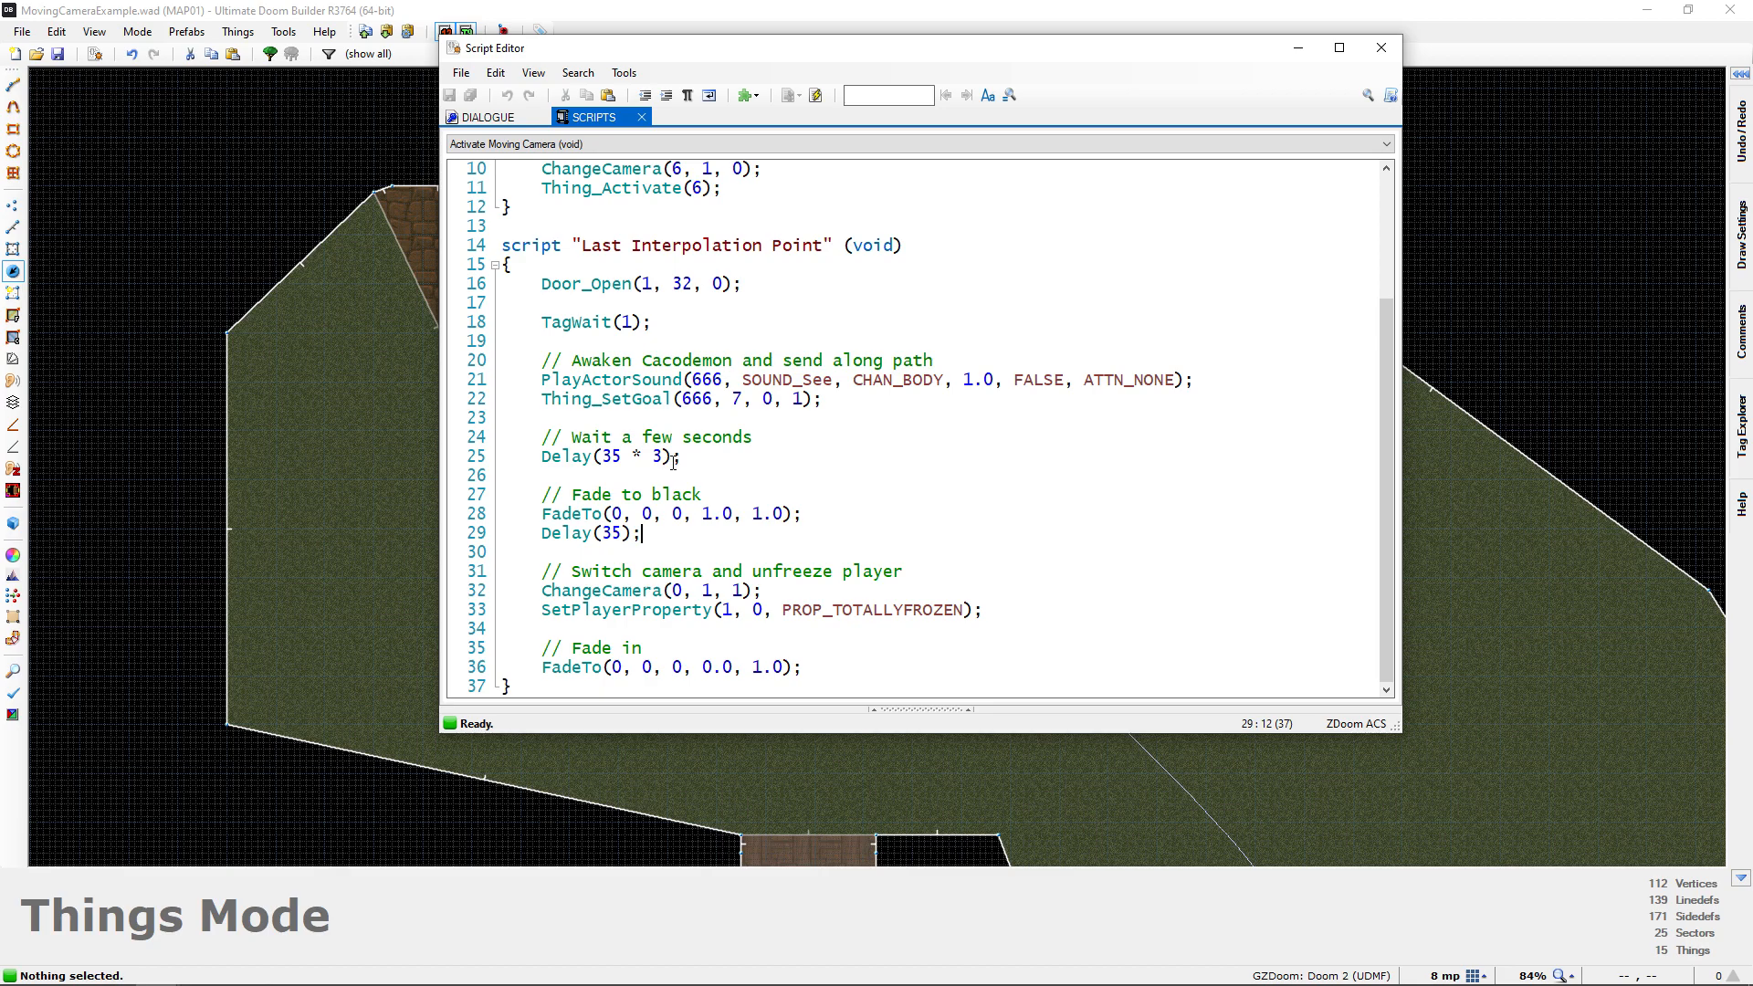
{"action": "left_click_drag", "start_coordinate": [683, 457], "coordinate": [541, 457]}
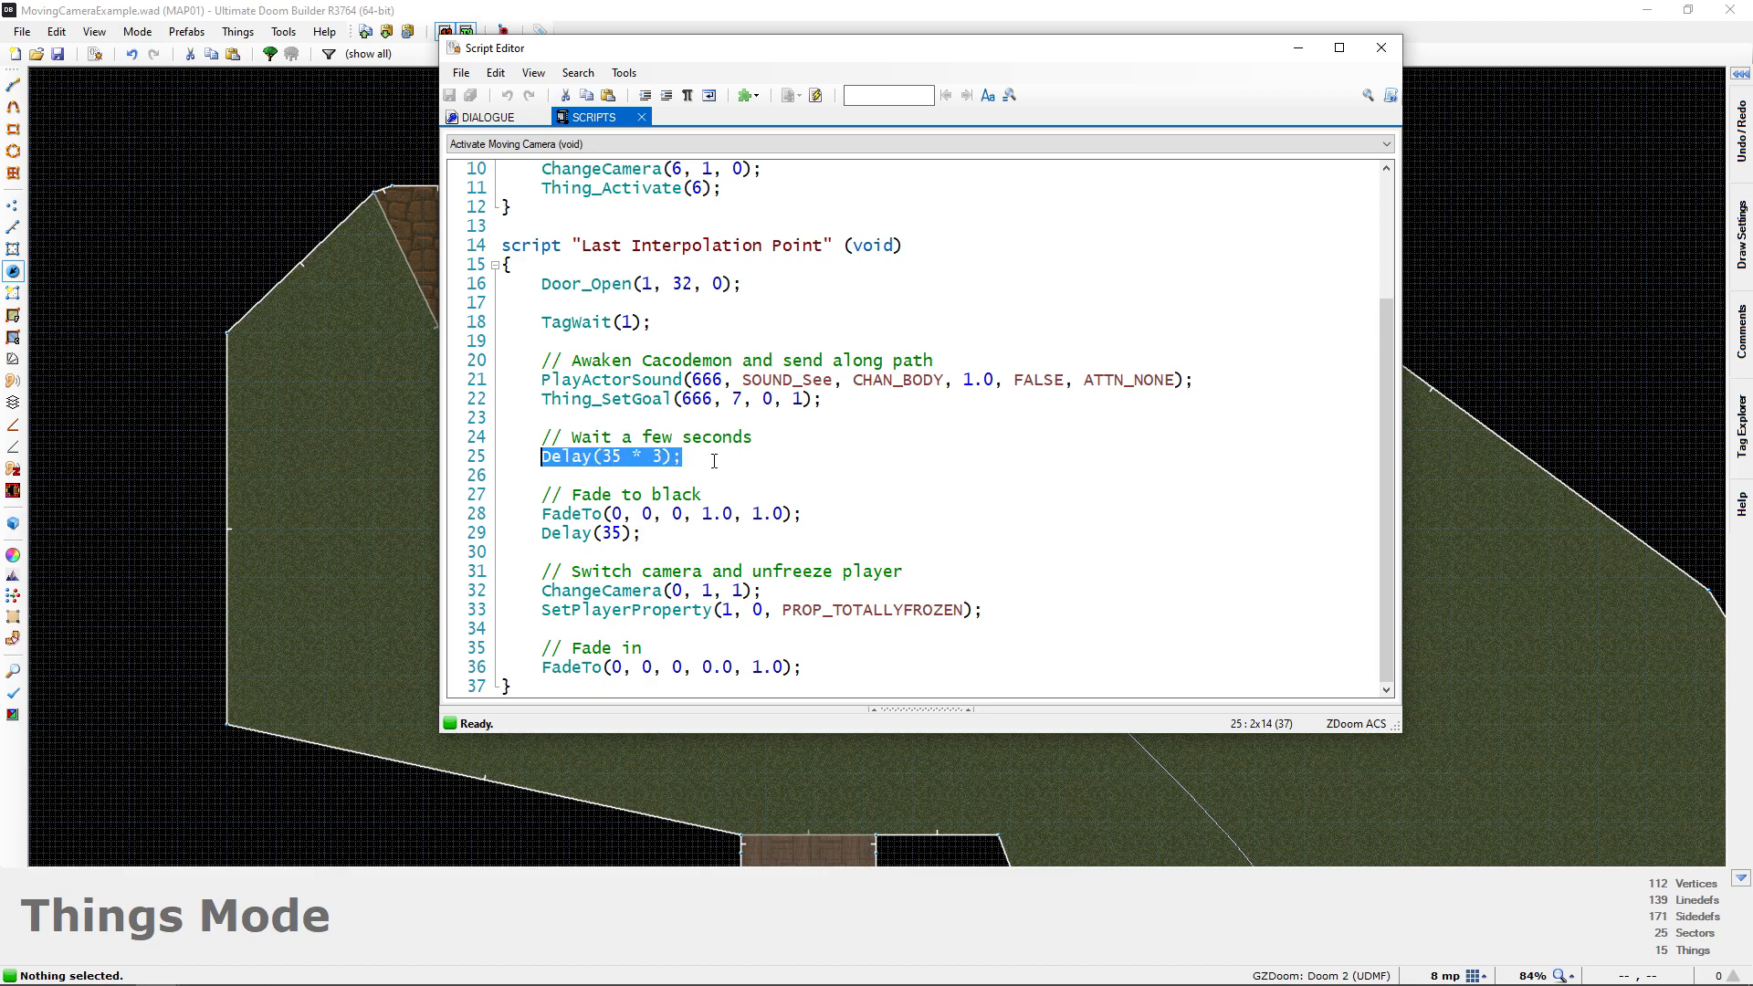
{"action": "key", "text": "End"}
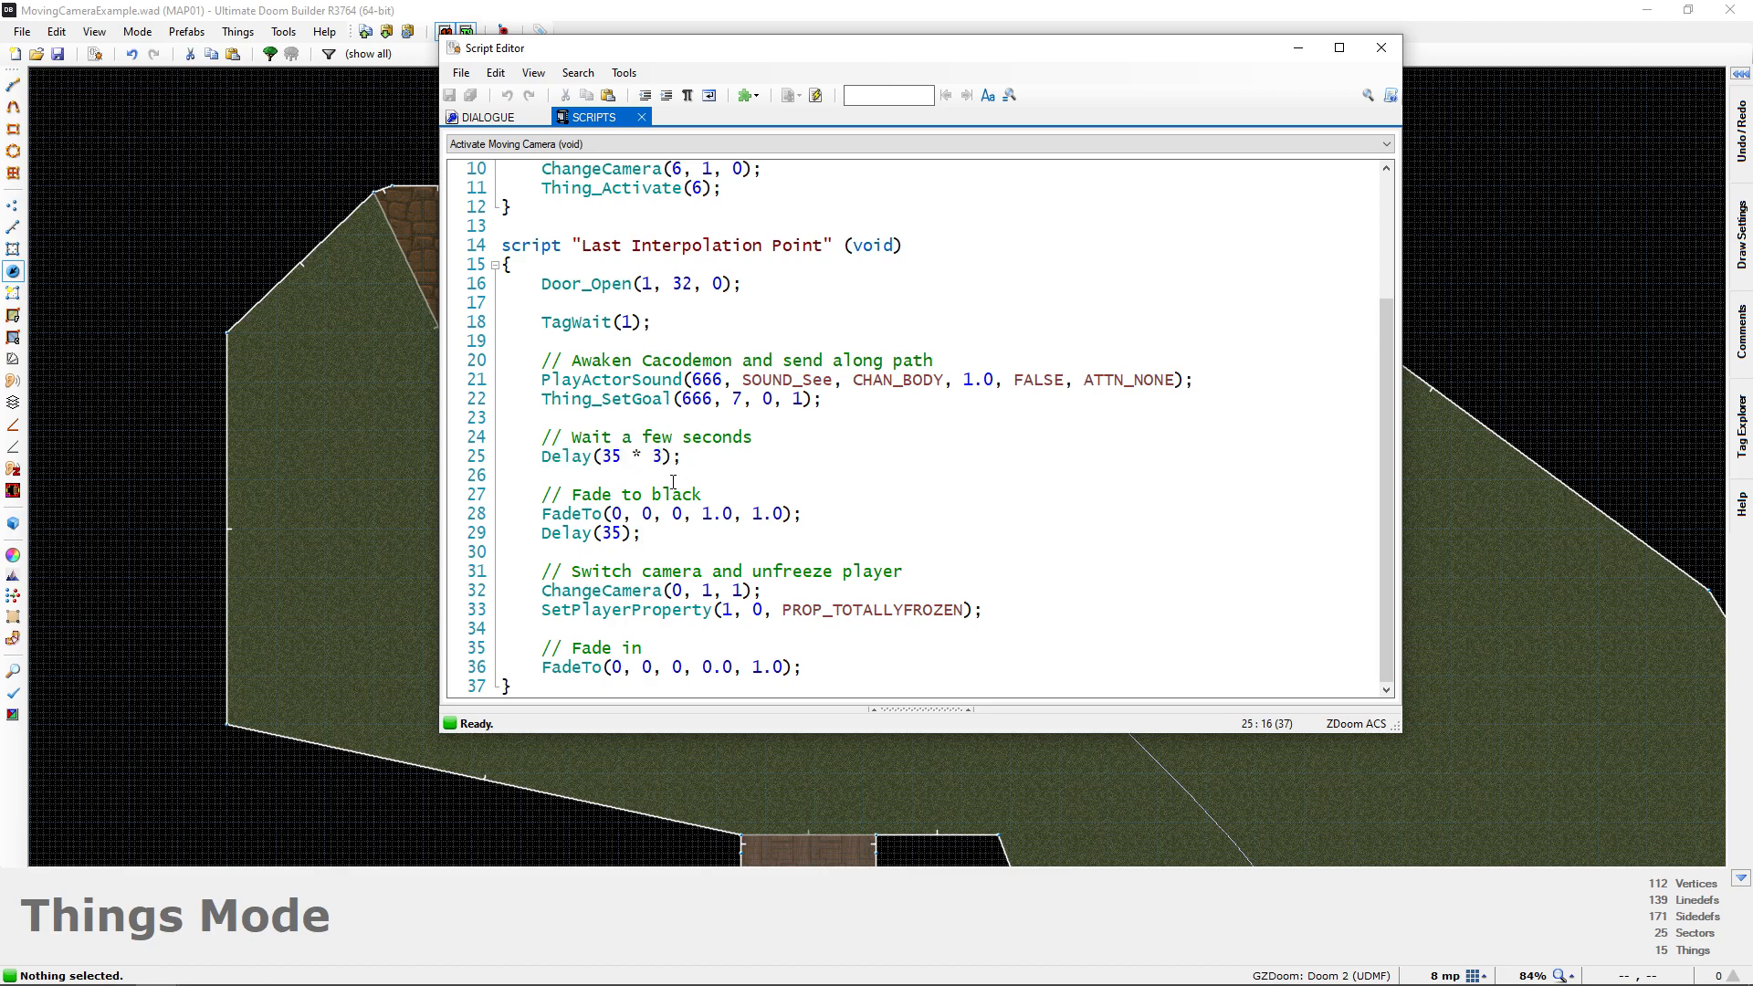
{"action": "left_click_drag", "start_coordinate": [541, 457], "coordinate": [674, 458]}
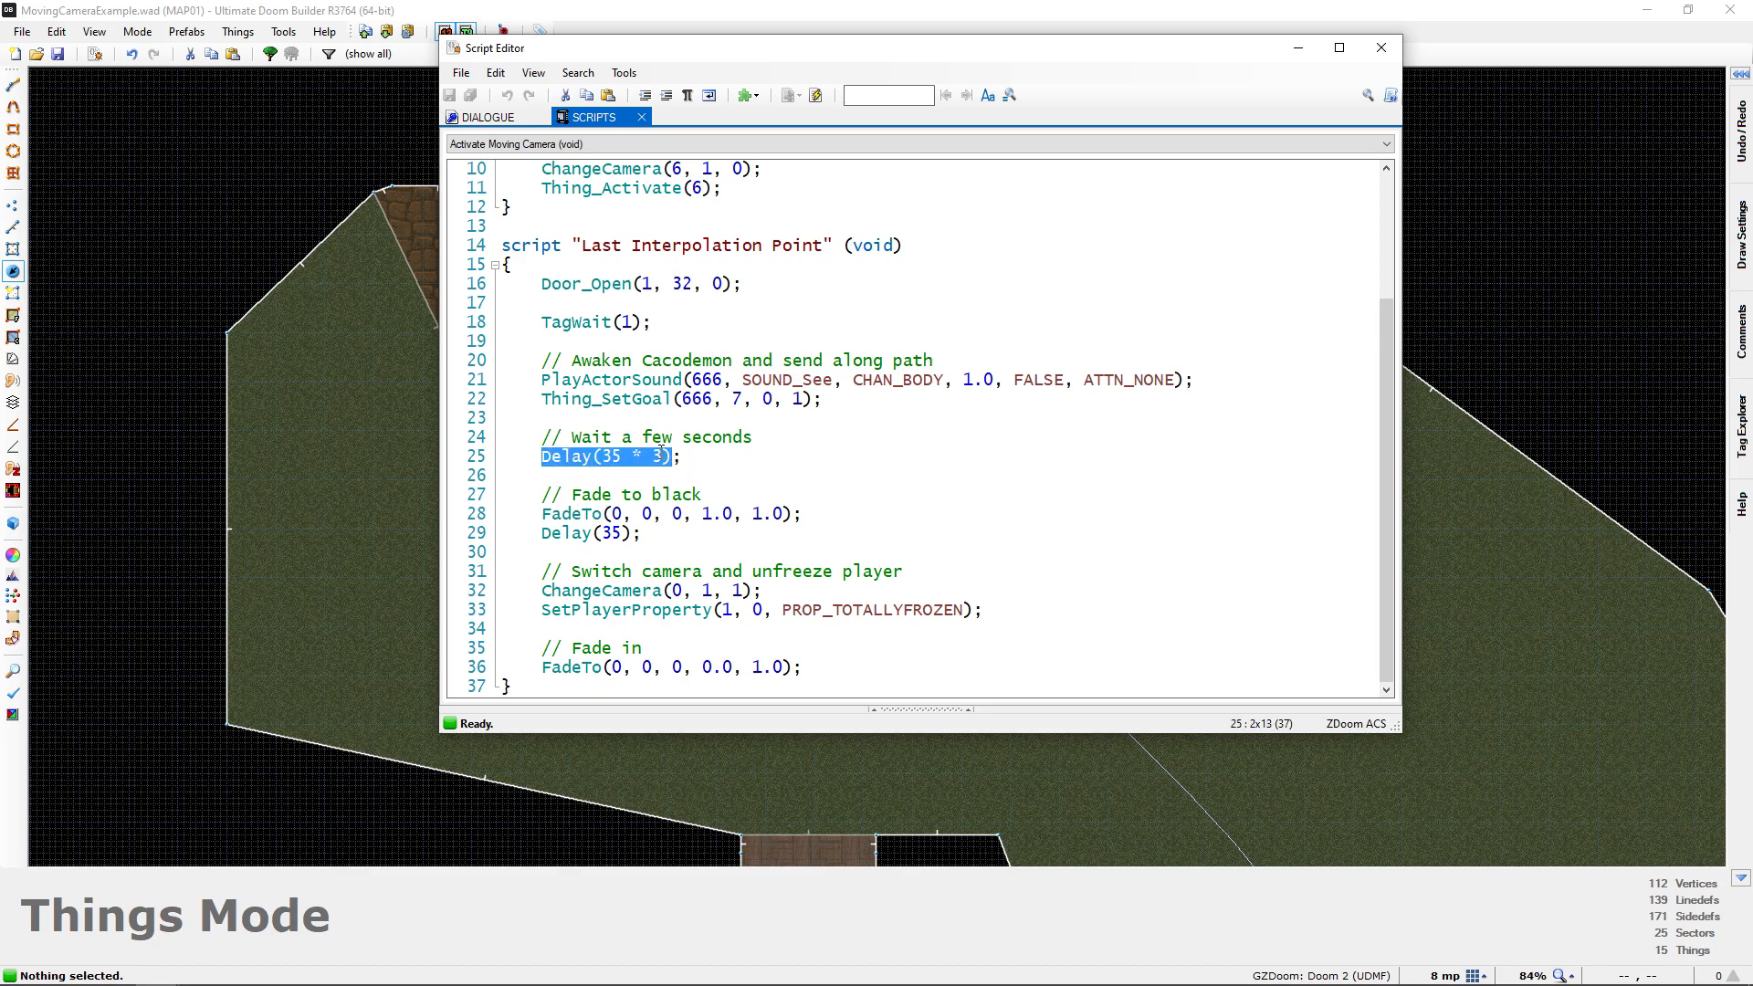
{"action": "left_click_drag", "start_coordinate": [542, 515], "coordinate": [650, 538]}
{"action": "left_click", "coordinate": [643, 555]}
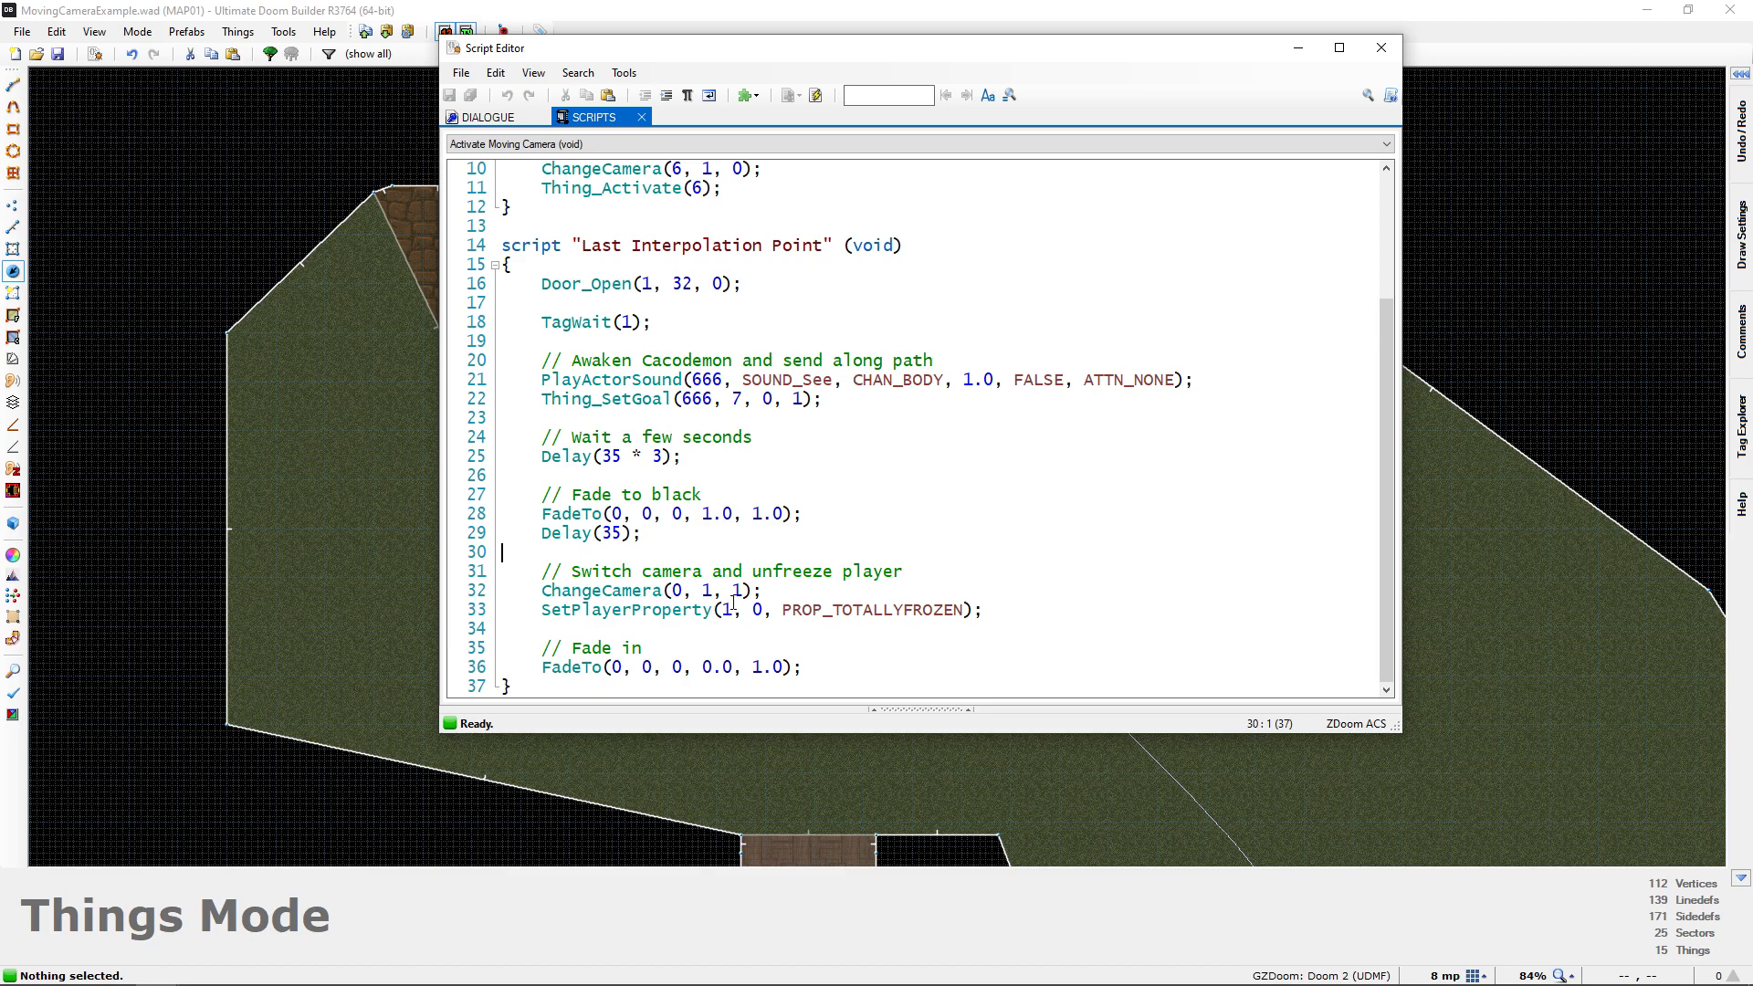
{"action": "left_click", "coordinate": [1381, 47]}
{"action": "middle_click_drag", "start_coordinate": [1026, 490], "coordinate": [868, 330]}
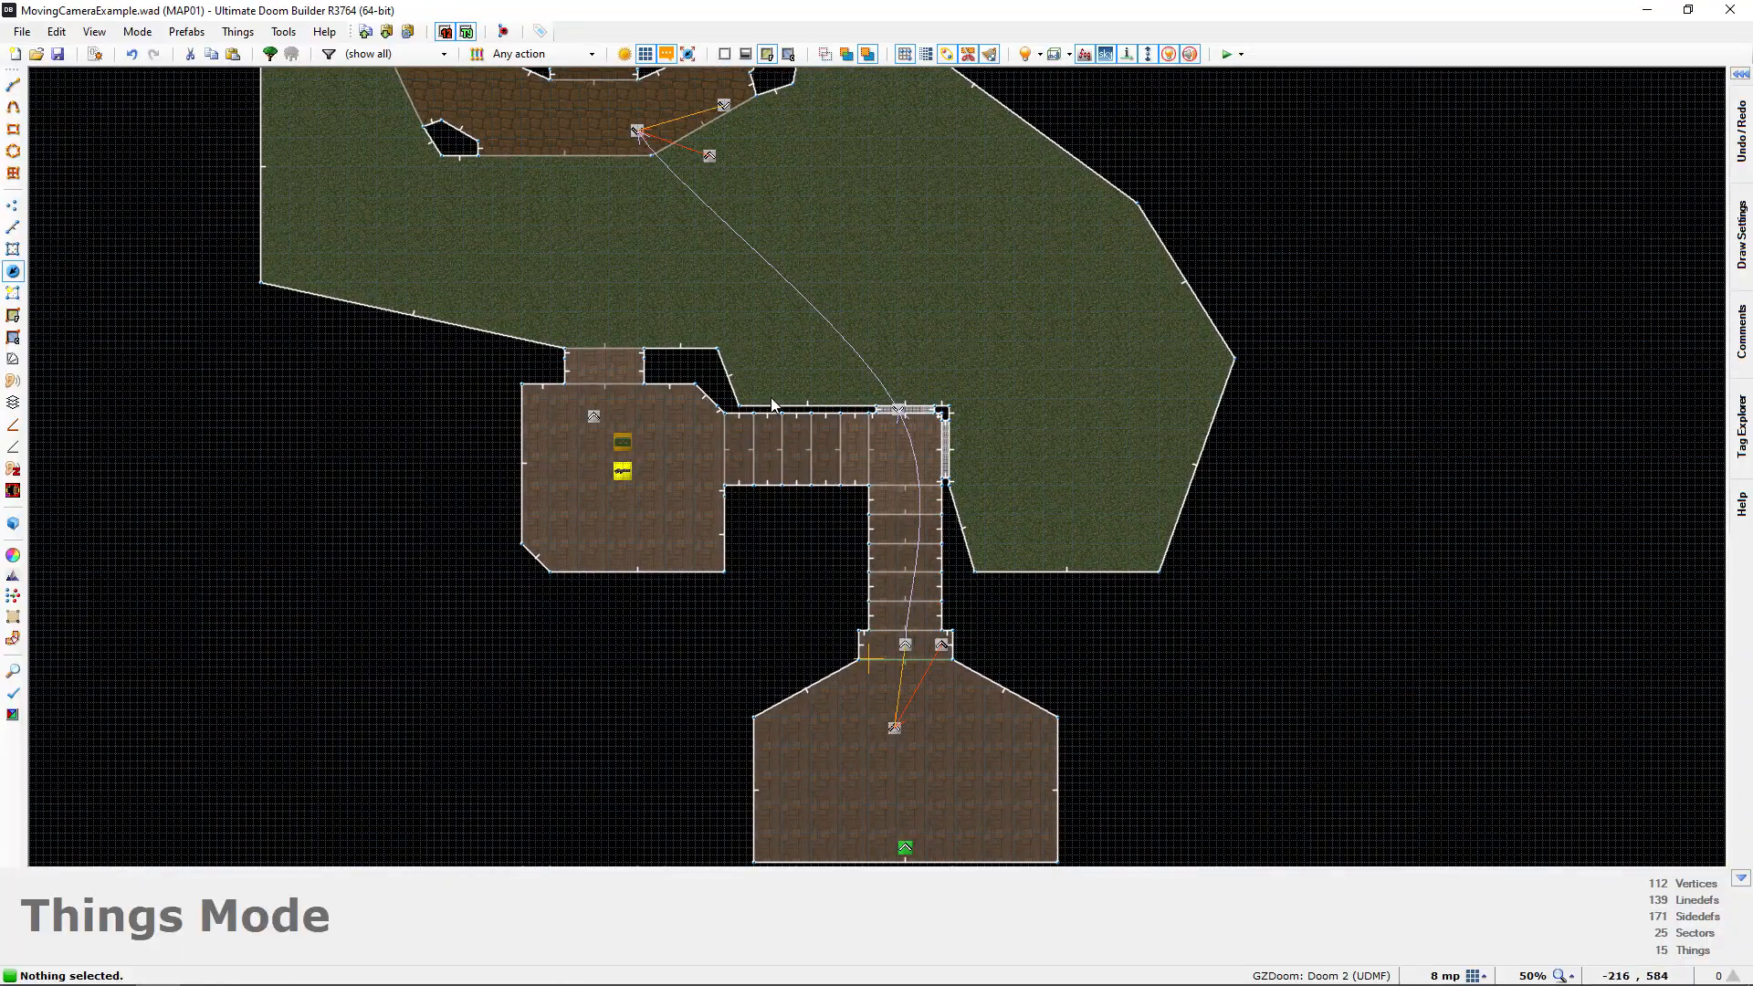
{"action": "scroll", "coordinate": [778, 407], "scroll_direction": "down", "scroll_amount": 3}
{"action": "mouse_move", "coordinate": [797, 470]}
{"action": "middle_mouse_down"}
{"action": "mouse_move", "coordinate": [886, 486]}
{"action": "mouse_move", "coordinate": [815, 458]}
{"action": "middle_mouse_up"}
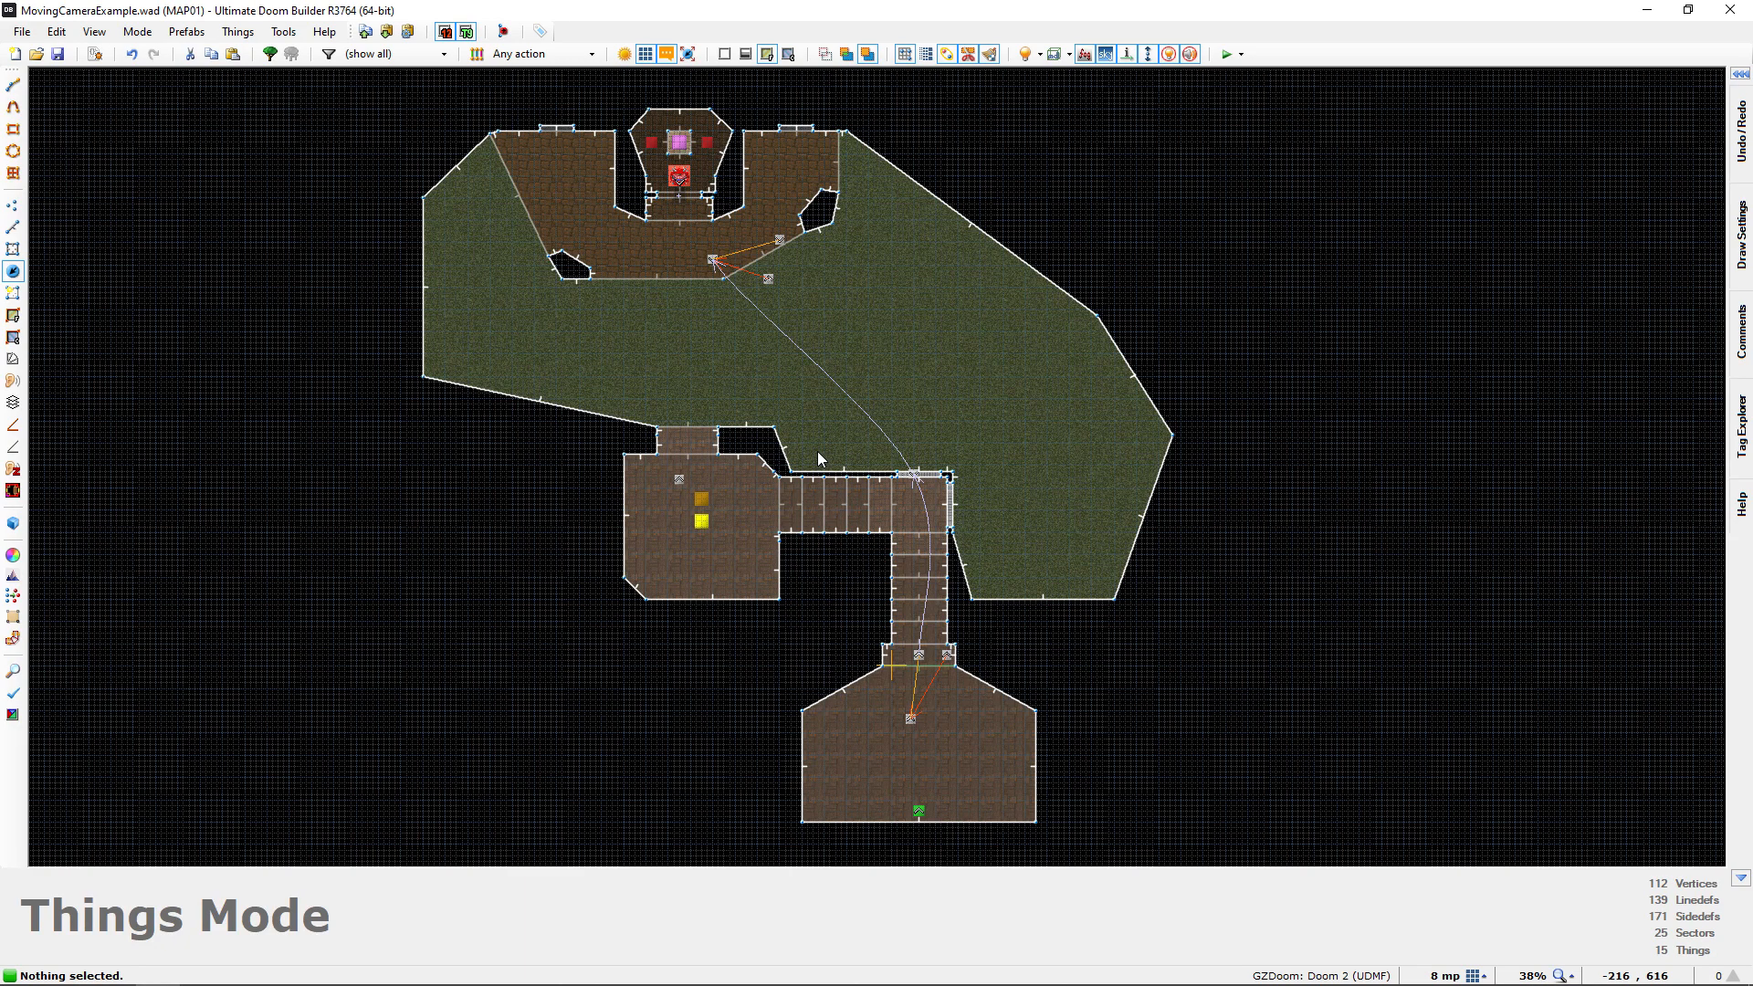
{"action": "middle_click_drag", "start_coordinate": [818, 453], "coordinate": [781, 453]}
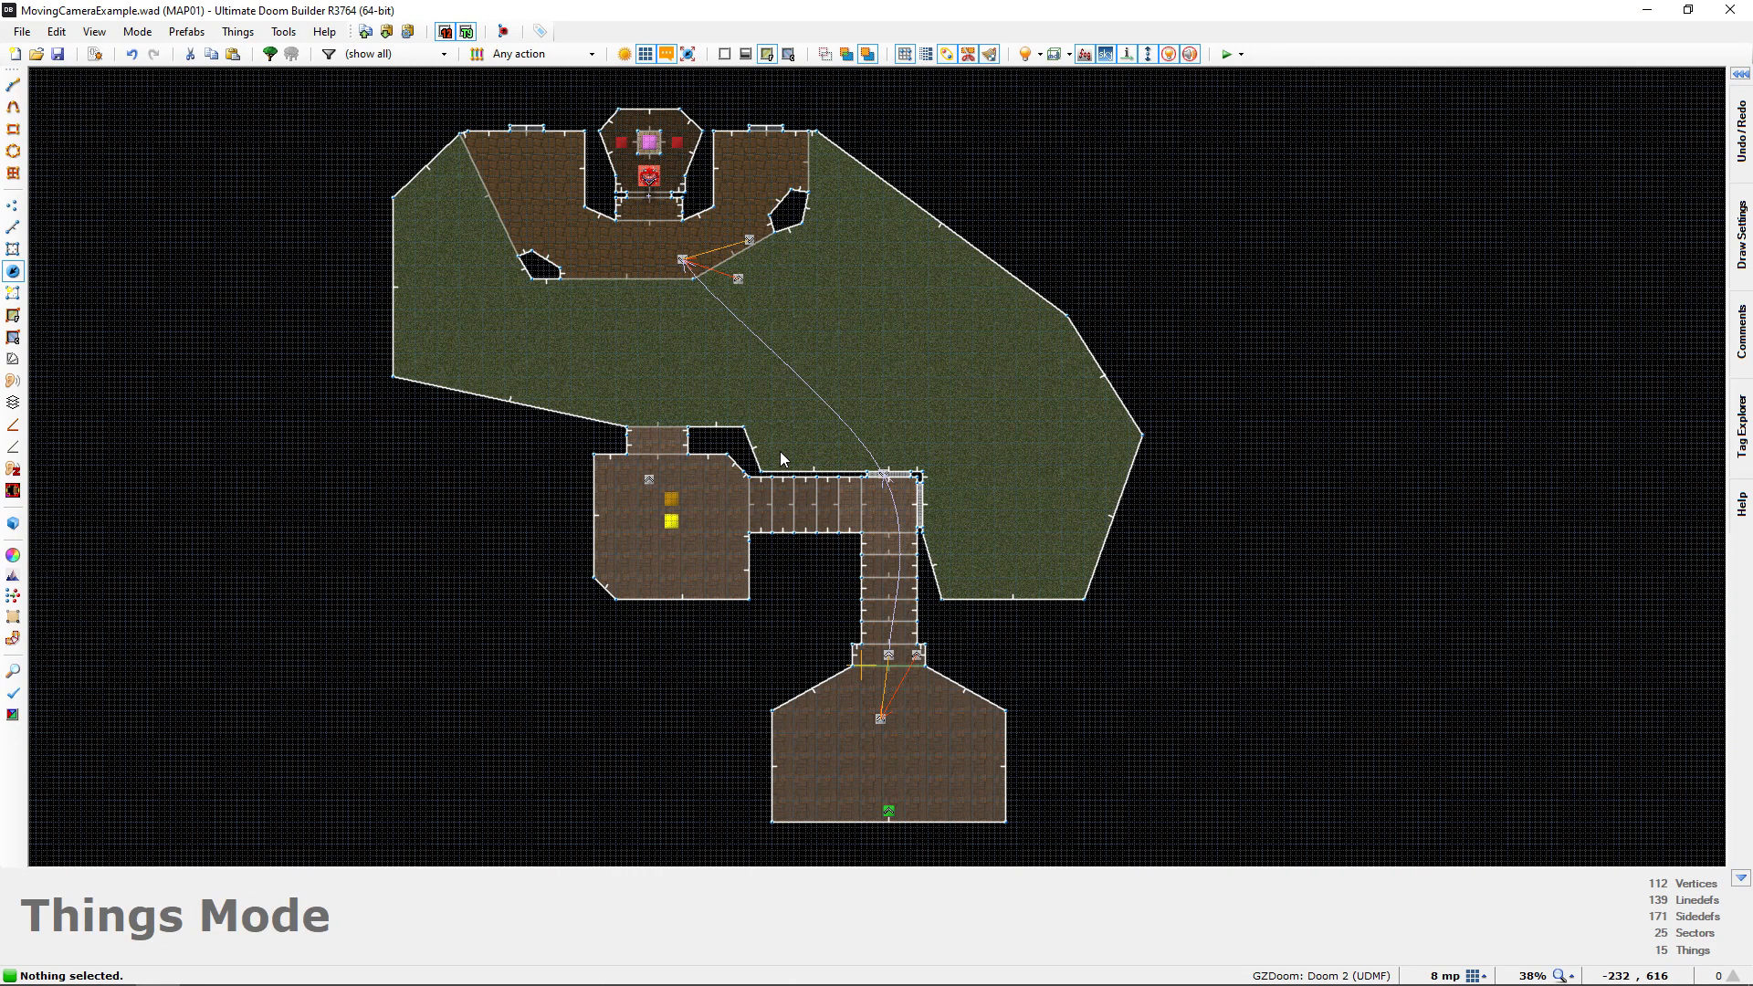
{"action": "middle_click_drag", "start_coordinate": [781, 454], "coordinate": [802, 457]}
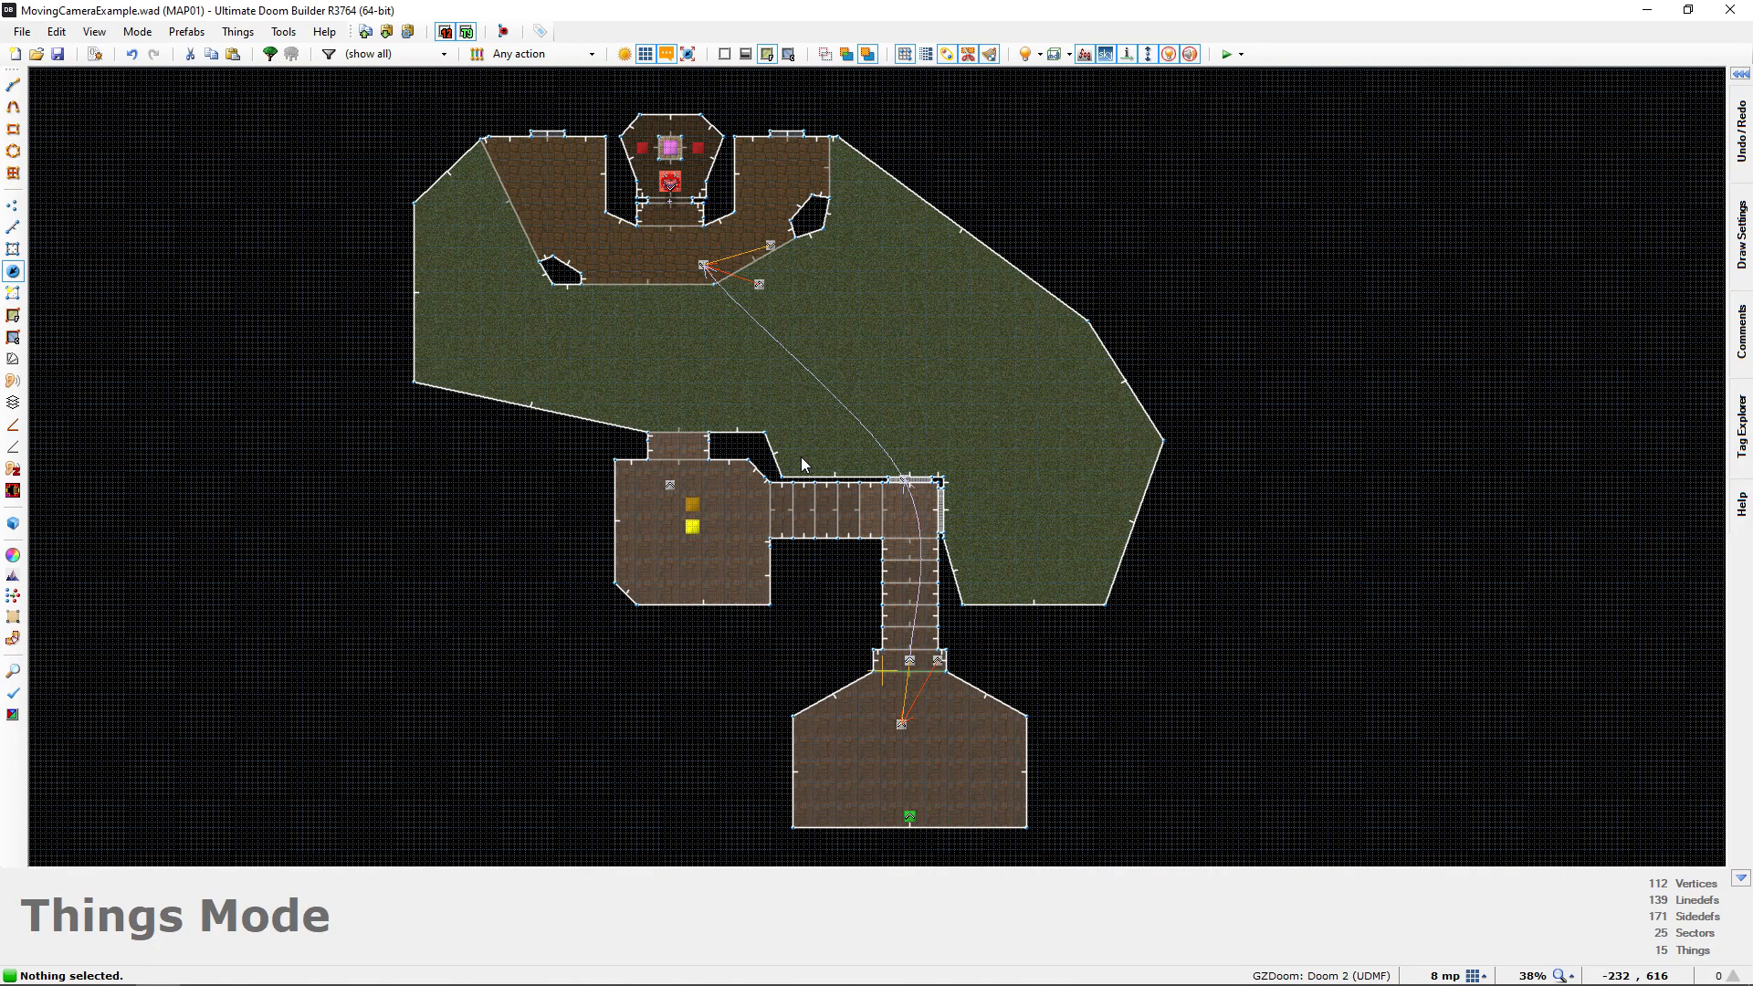